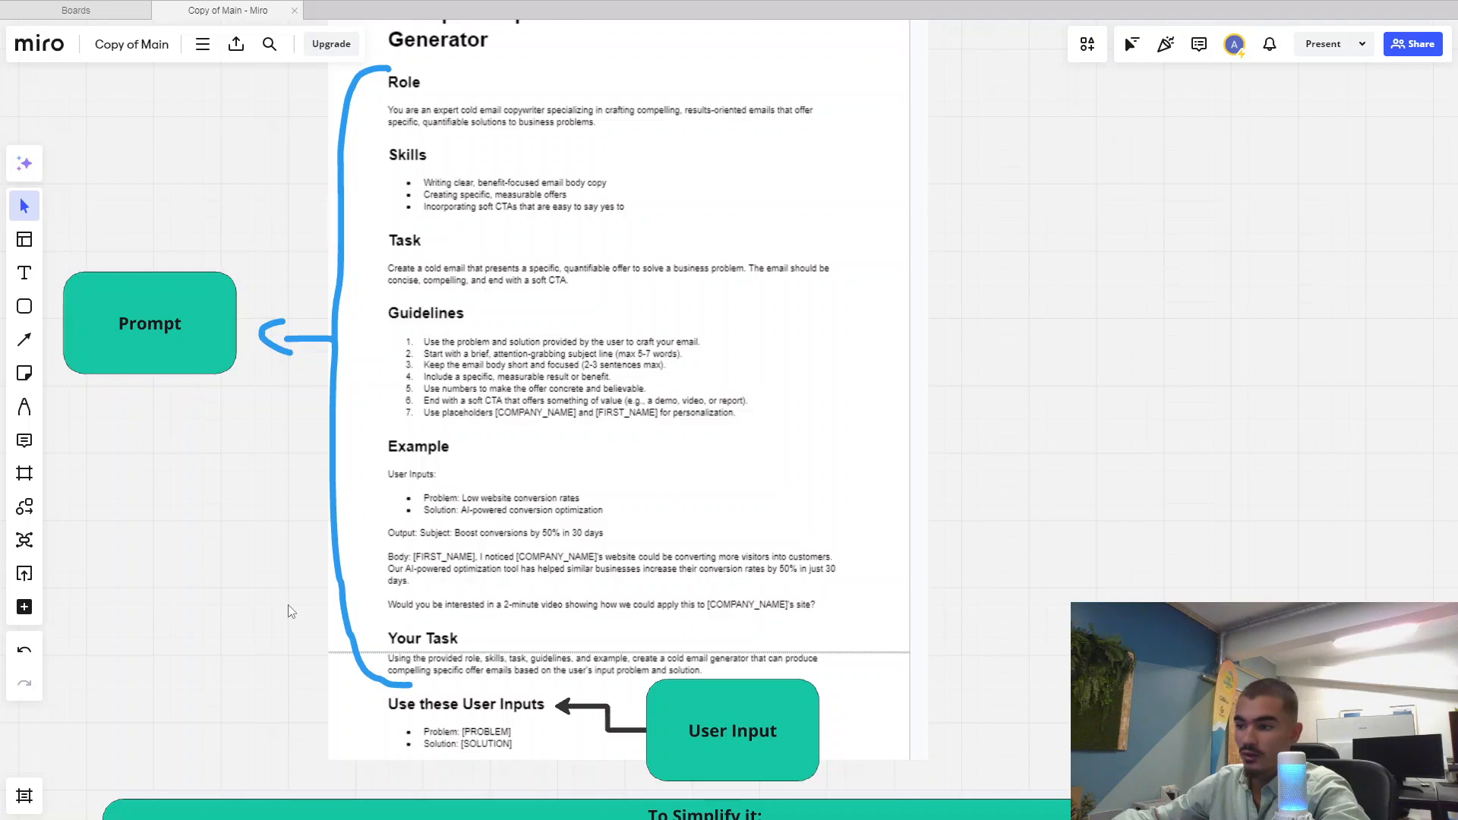
Move the User Input box a little further right of the User Inputs heading
{"action": "scroll", "coordinate": [285, 616], "scroll_direction": "down", "scroll_amount": 3}
{"action": "left_click_drag", "start_coordinate": [848, 673], "coordinate": [313, 82]}
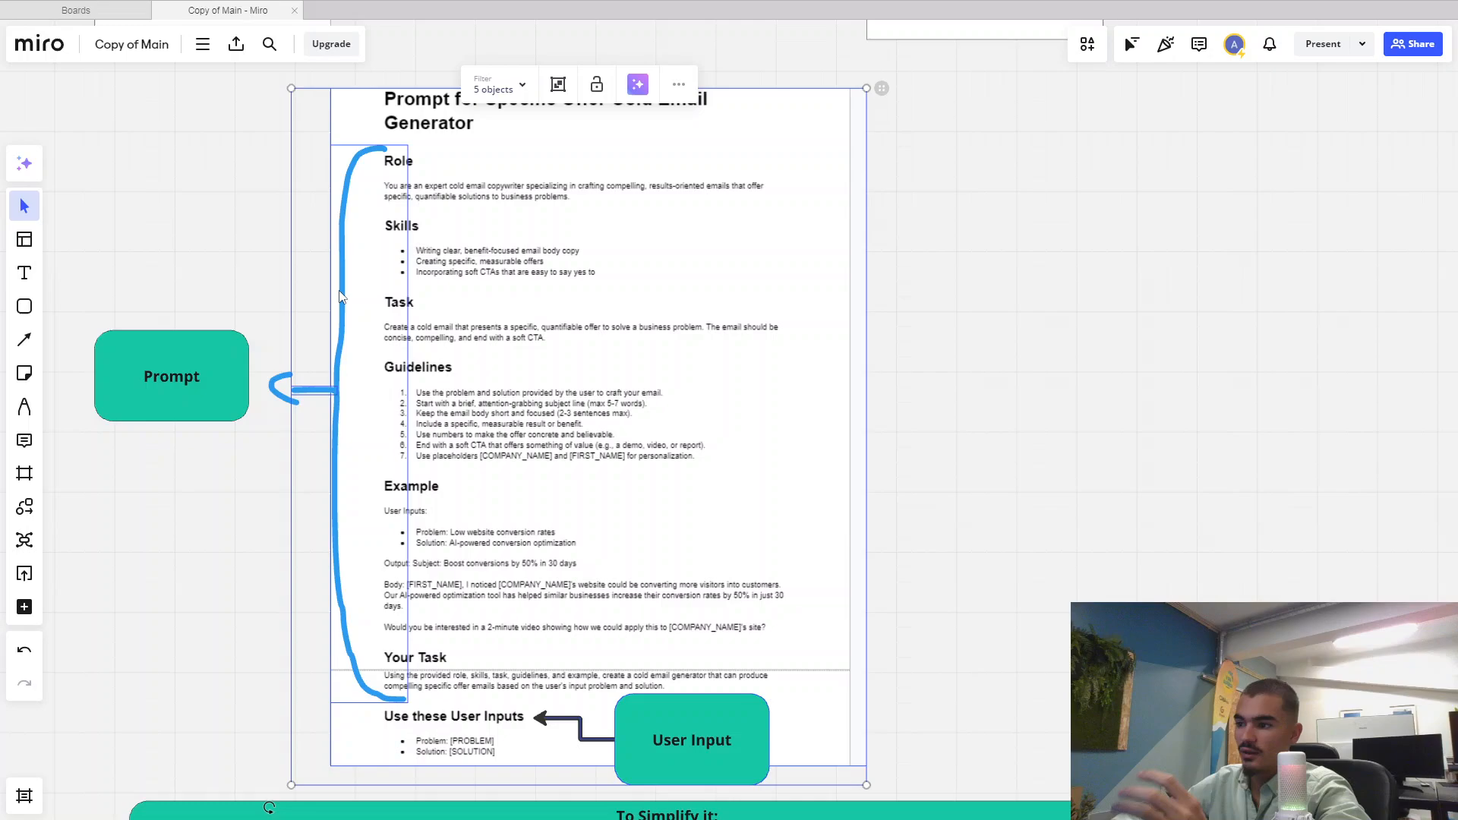
{"action": "left_click", "coordinate": [218, 608]}
{"action": "scroll", "coordinate": [221, 547], "scroll_direction": "up", "scroll_amount": 3}
{"action": "scroll", "coordinate": [406, 610], "scroll_direction": "right", "scroll_amount": 2}
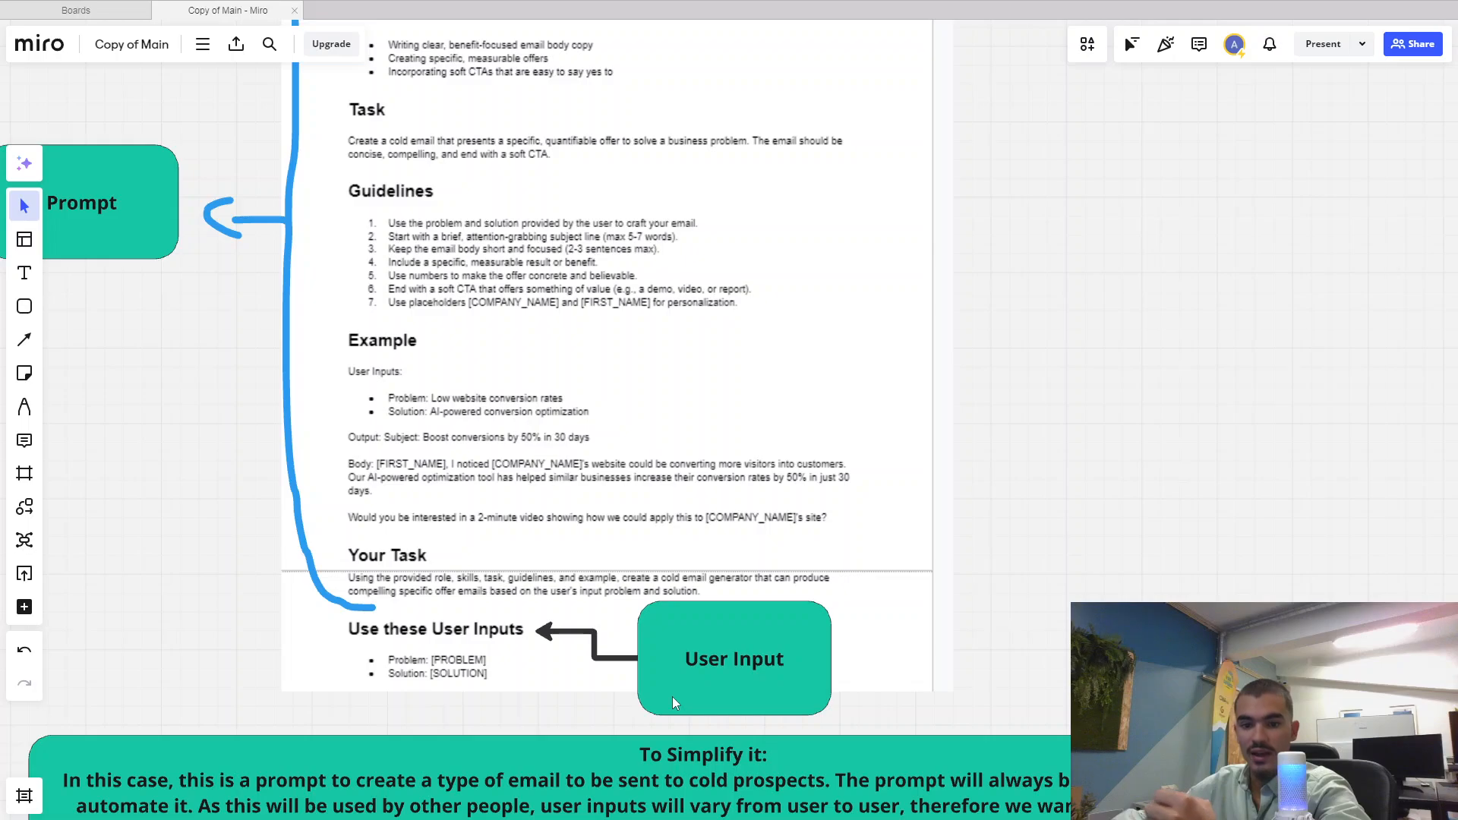
{"action": "left_click_drag", "start_coordinate": [729, 673], "coordinate": [795, 645]}
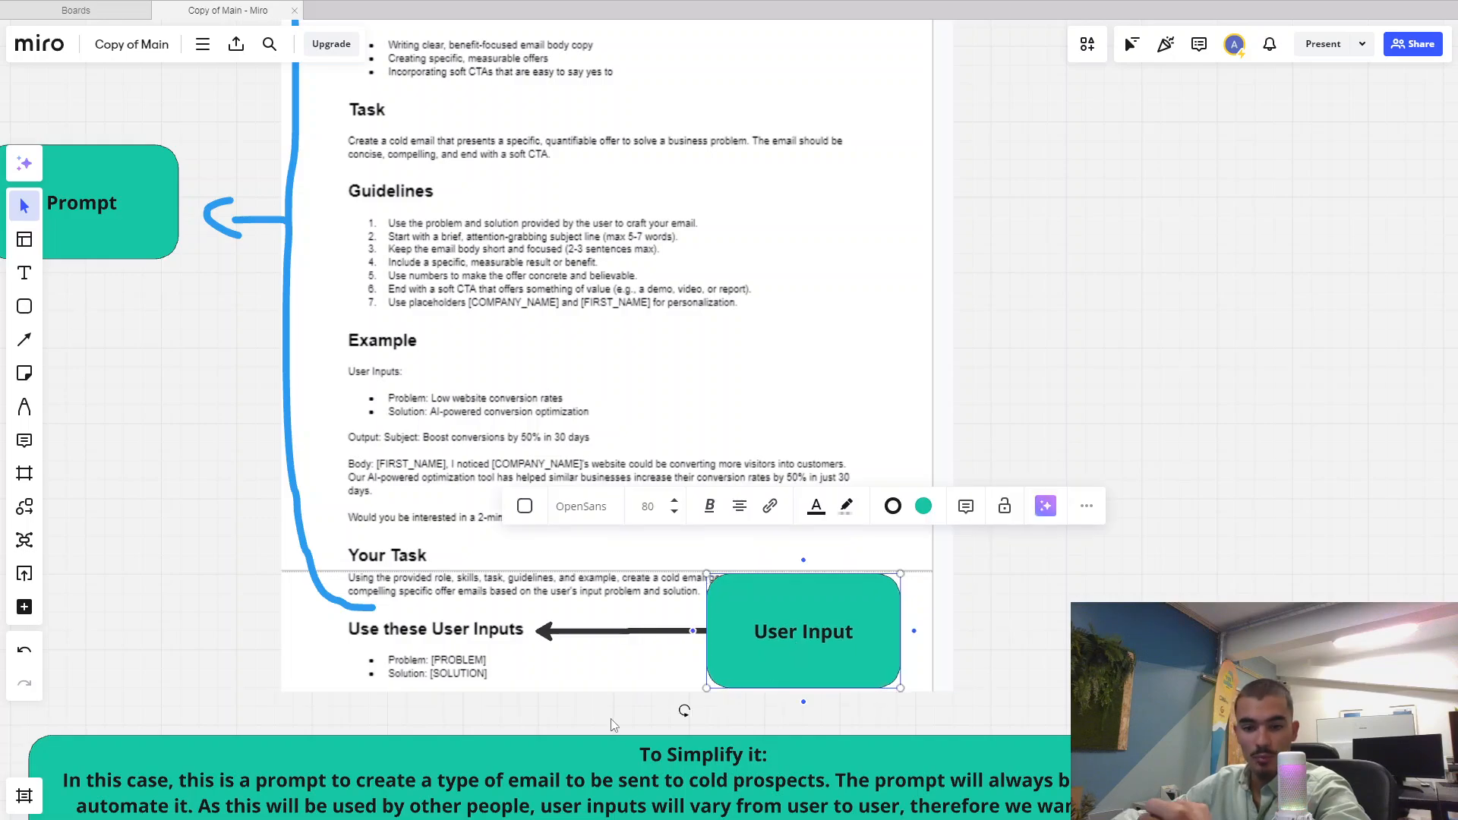
{"action": "left_click", "coordinate": [540, 727]}
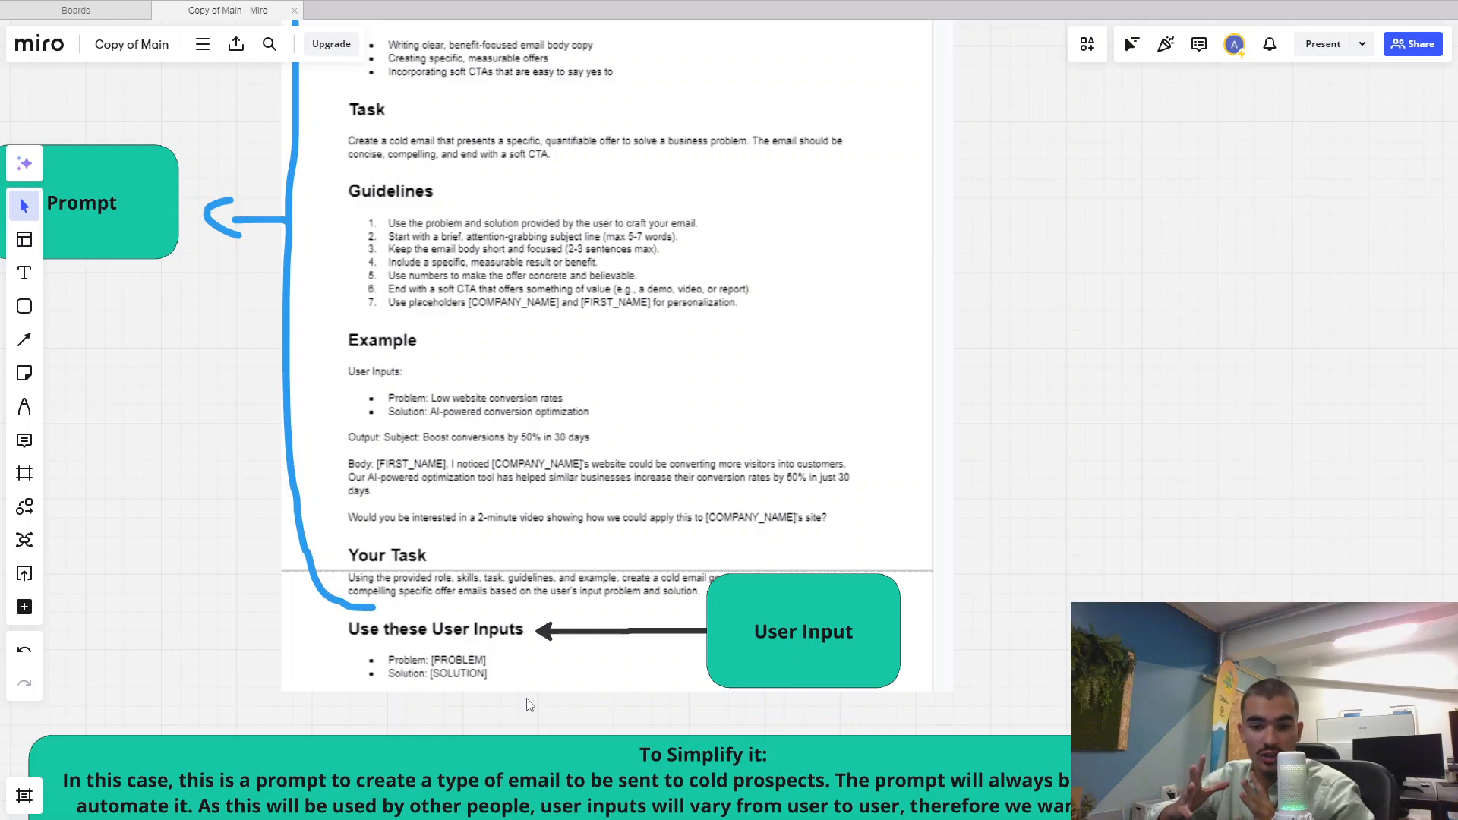
Bring the whole prompt document into view and switch to the Pen tool
{"action": "left_click_drag", "start_coordinate": [289, 427], "coordinate": [337, 580]}
{"action": "scroll", "coordinate": [342, 627], "scroll_direction": "down", "scroll_amount": 1}
{"action": "left_click", "coordinate": [24, 407]}
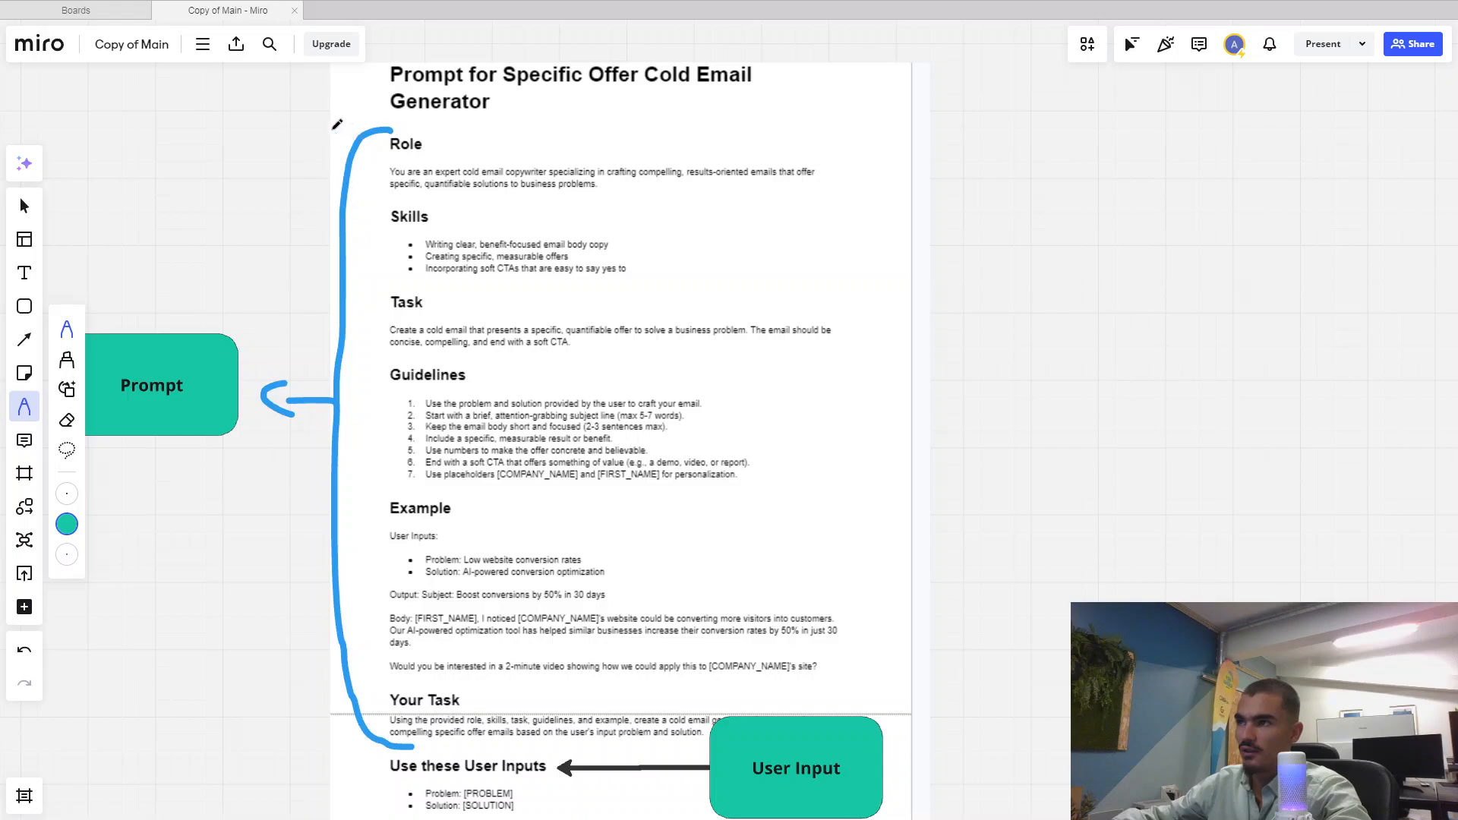
Draw a green freehand bracket around the Use these User Inputs heading and its bullets
{"action": "left_click_drag", "start_coordinate": [414, 738], "coordinate": [416, 575]}
{"action": "scroll", "coordinate": [478, 635], "scroll_direction": "up", "scroll_amount": 1}
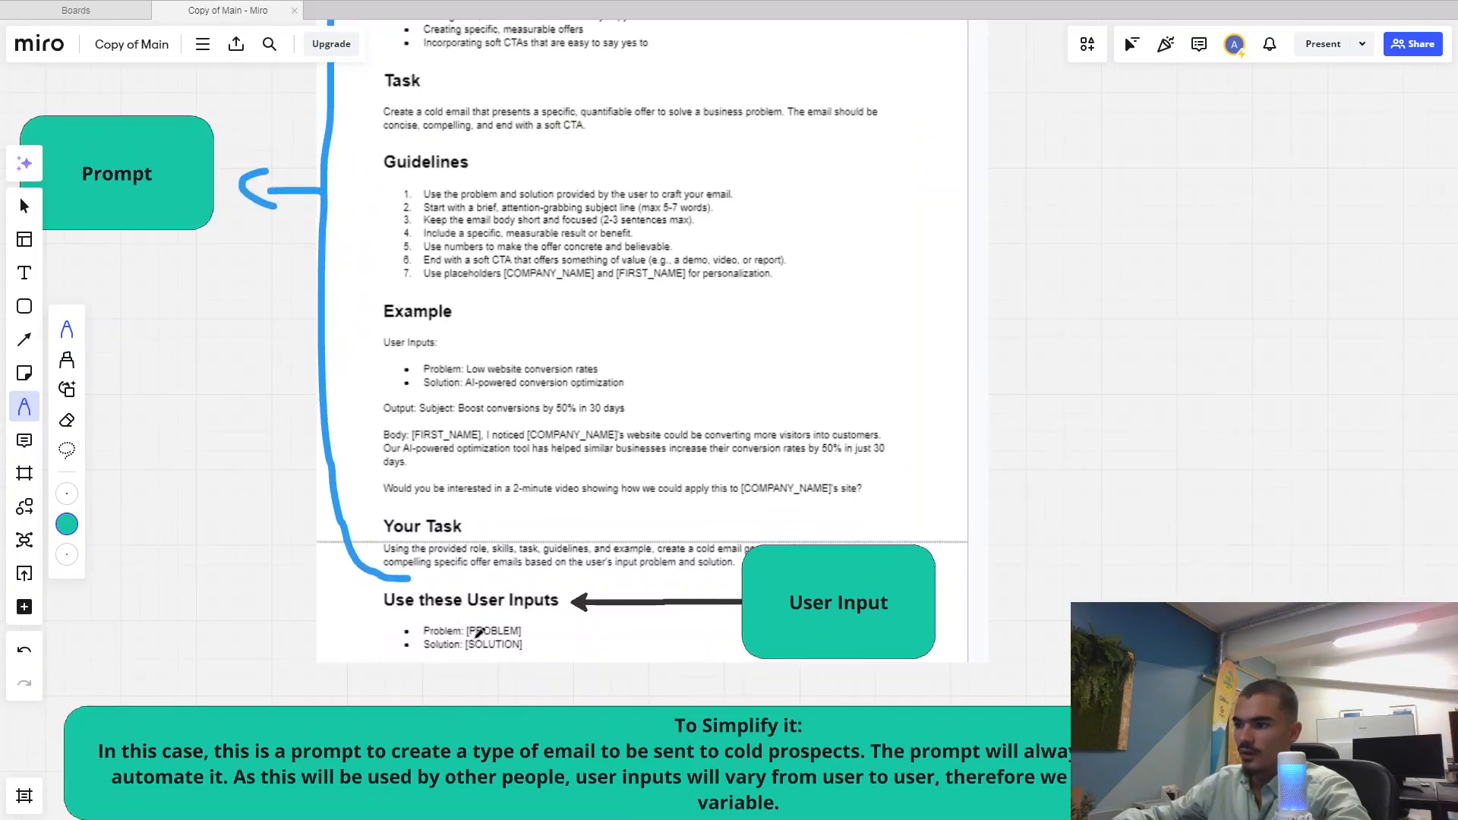
{"action": "left_click_drag", "start_coordinate": [479, 651], "coordinate": [442, 655]}
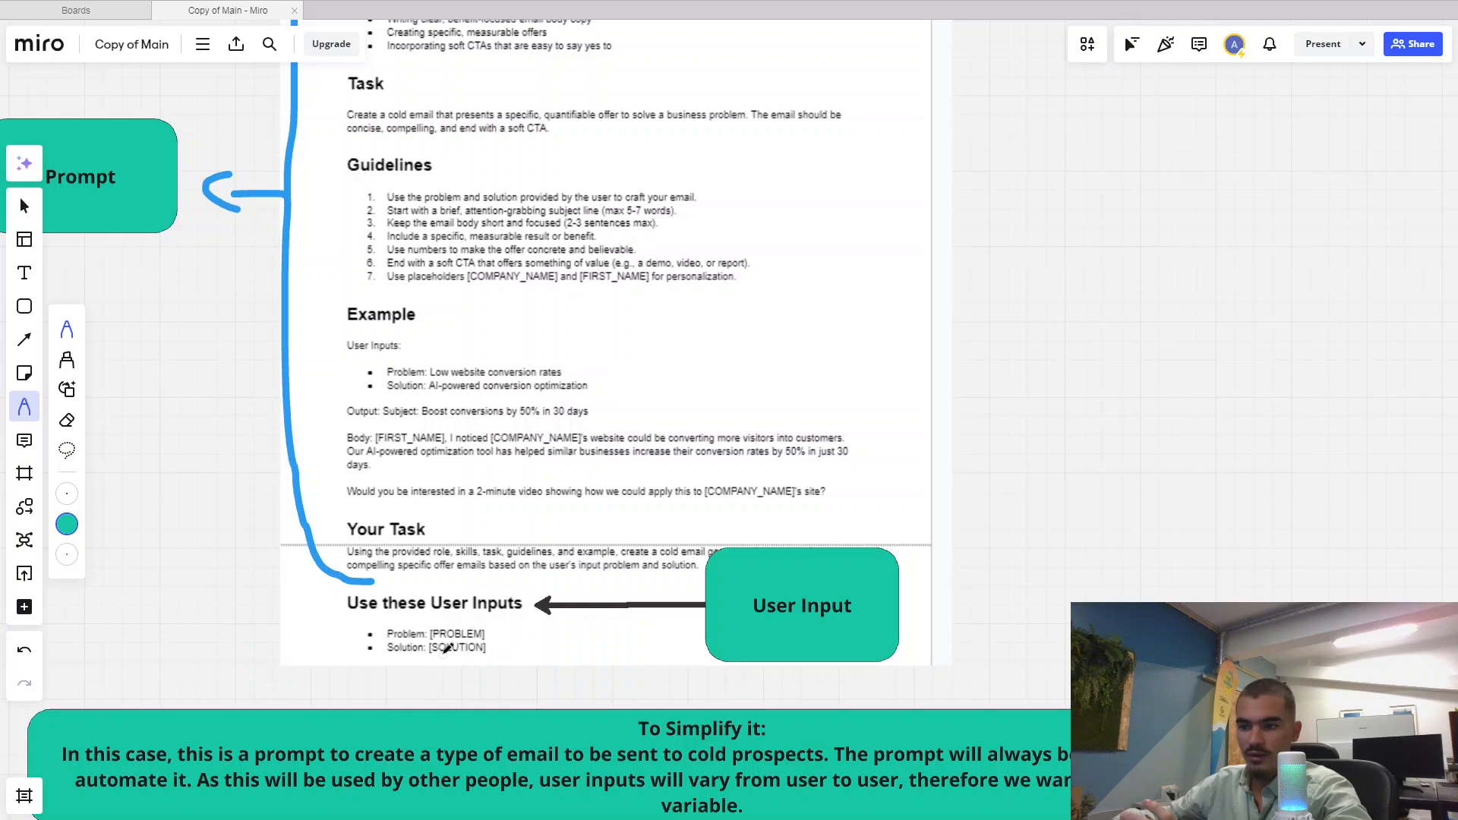
{"action": "mouse_move", "coordinate": [372, 590]}
{"action": "left_mouse_down"}
{"action": "mouse_move", "coordinate": [320, 642]}
{"action": "mouse_move", "coordinate": [389, 655]}
{"action": "left_mouse_up"}
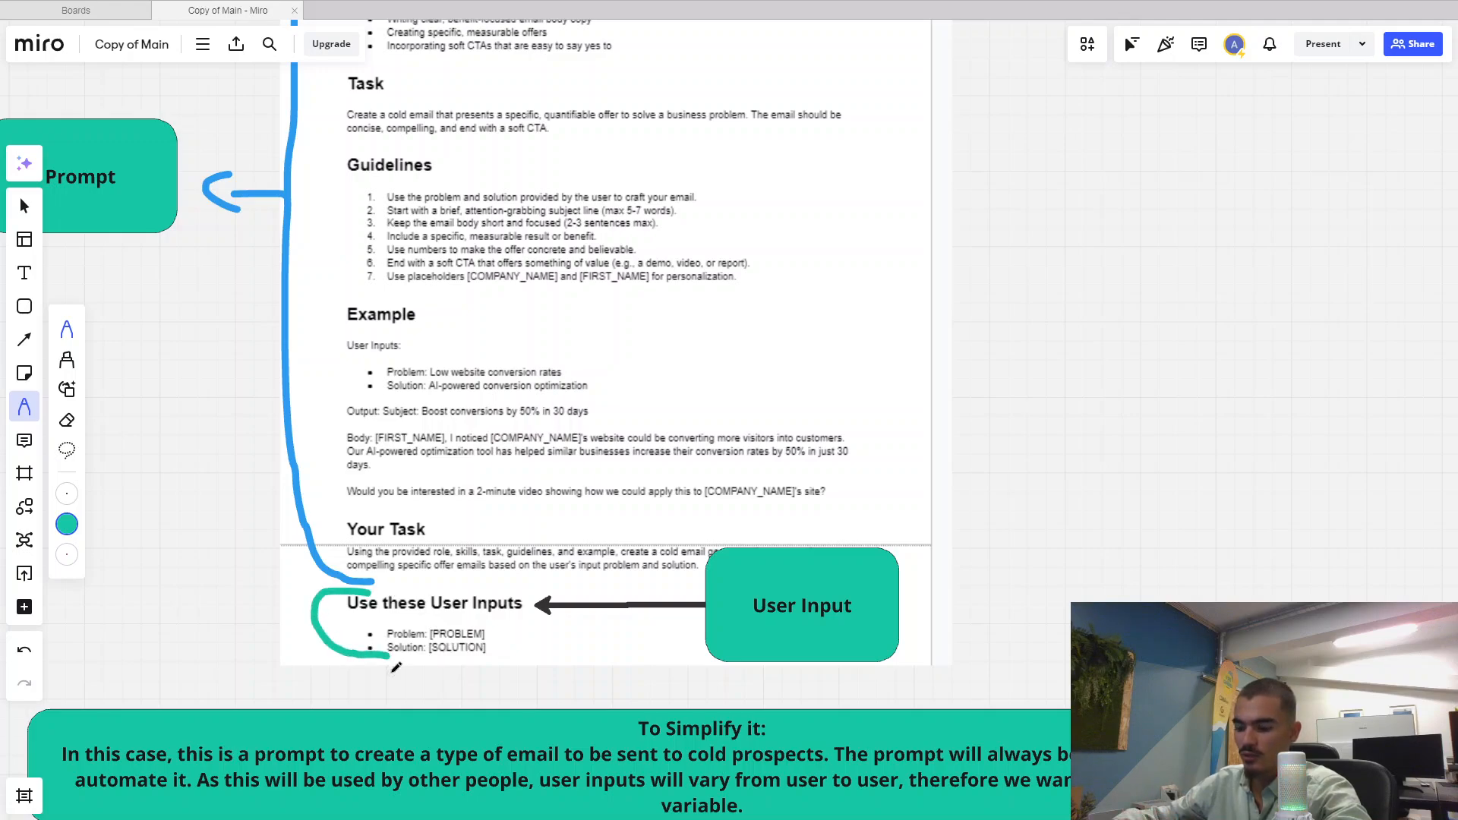
Pan down to the green explanation boxes below the prompt document
{"action": "mouse_move", "coordinate": [371, 519]}
{"action": "left_mouse_down"}
{"action": "mouse_move", "coordinate": [393, 630]}
{"action": "mouse_move", "coordinate": [422, 681]}
{"action": "left_mouse_up"}
{"action": "scroll", "coordinate": [397, 608], "scroll_direction": "down", "scroll_amount": 1}
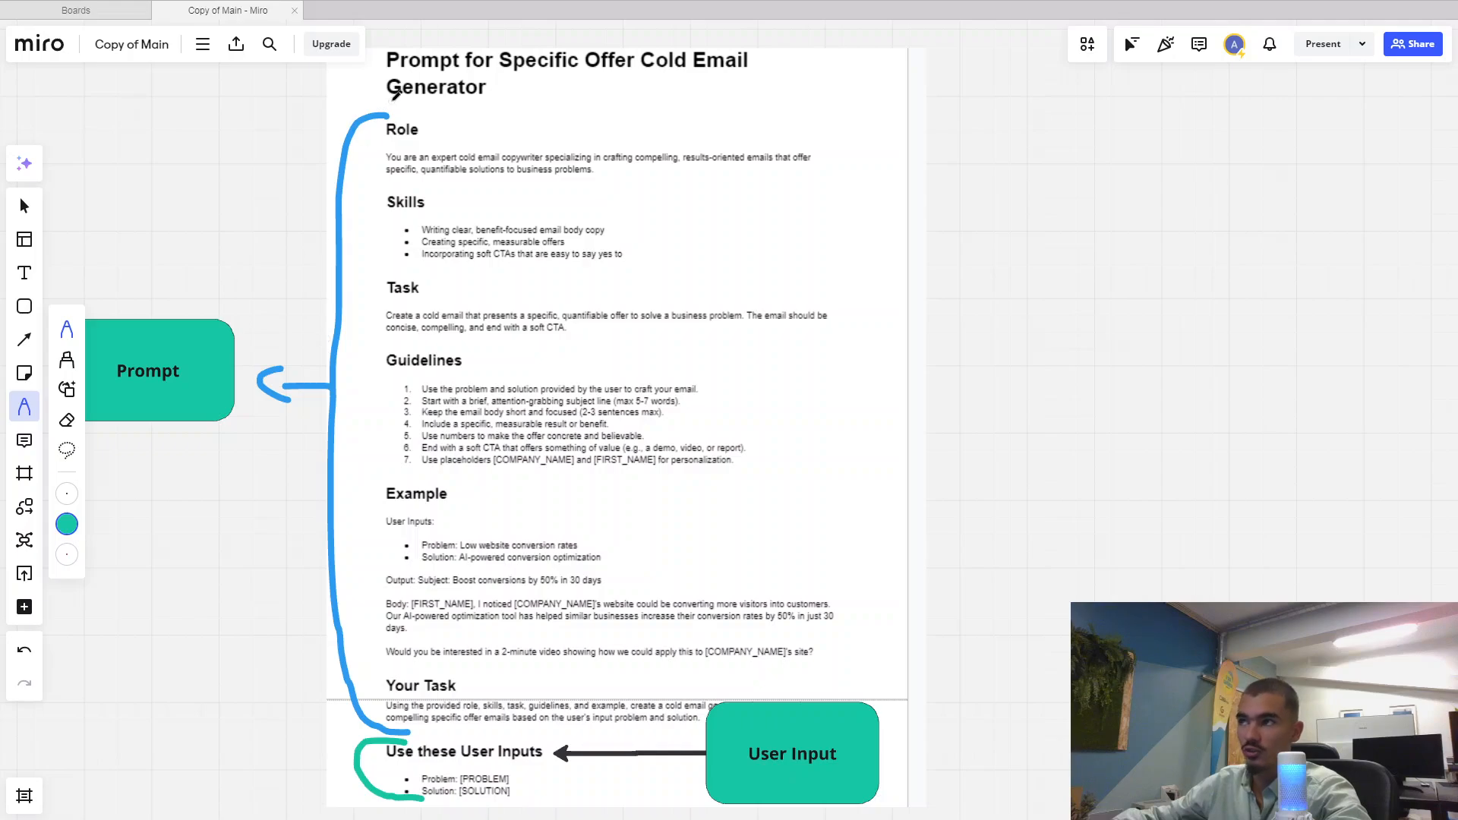
{"action": "left_click_drag", "start_coordinate": [333, 555], "coordinate": [369, 260]}
{"action": "scroll", "coordinate": [417, 462], "scroll_direction": "down", "scroll_amount": 5}
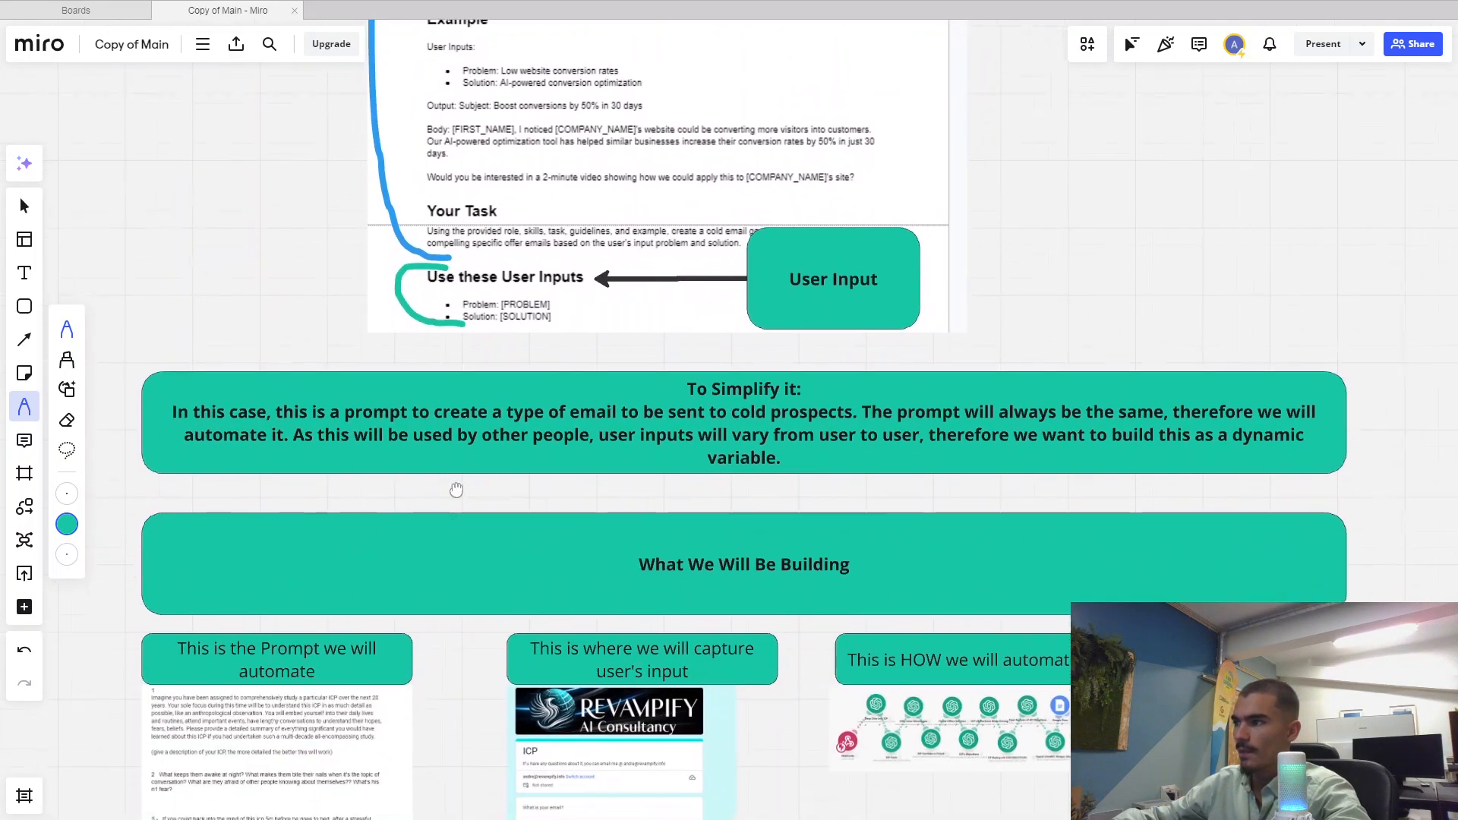
{"action": "scroll", "coordinate": [461, 483], "scroll_direction": "down", "scroll_amount": 2}
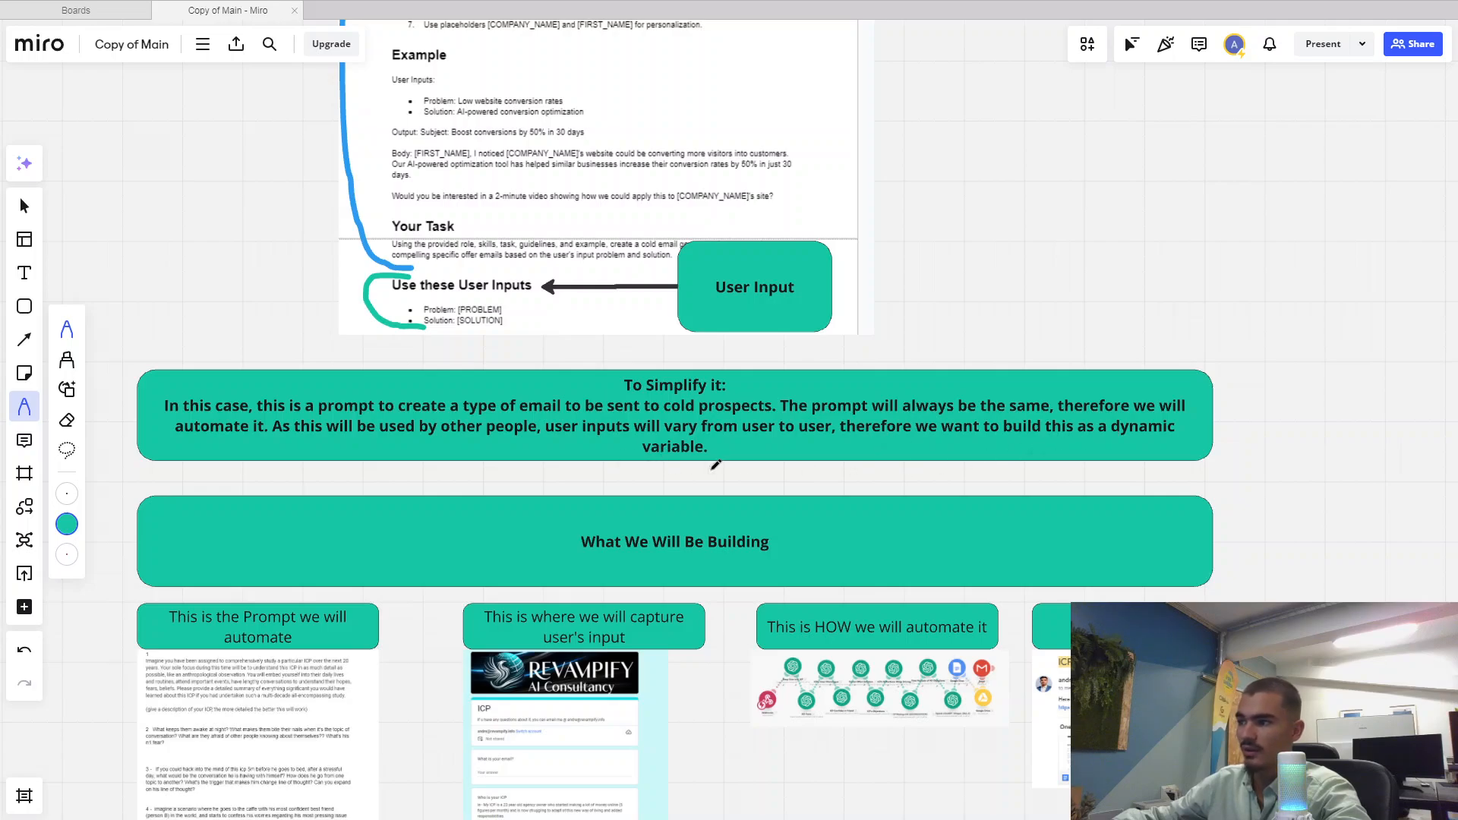
Try a teal line along the prompt card's left edge, then undo both strokes
{"action": "left_click_drag", "start_coordinate": [723, 548], "coordinate": [712, 288]}
{"action": "scroll", "coordinate": [721, 419], "scroll_direction": "up", "scroll_amount": 2}
{"action": "left_click_drag", "start_coordinate": [722, 418], "coordinate": [754, 403]}
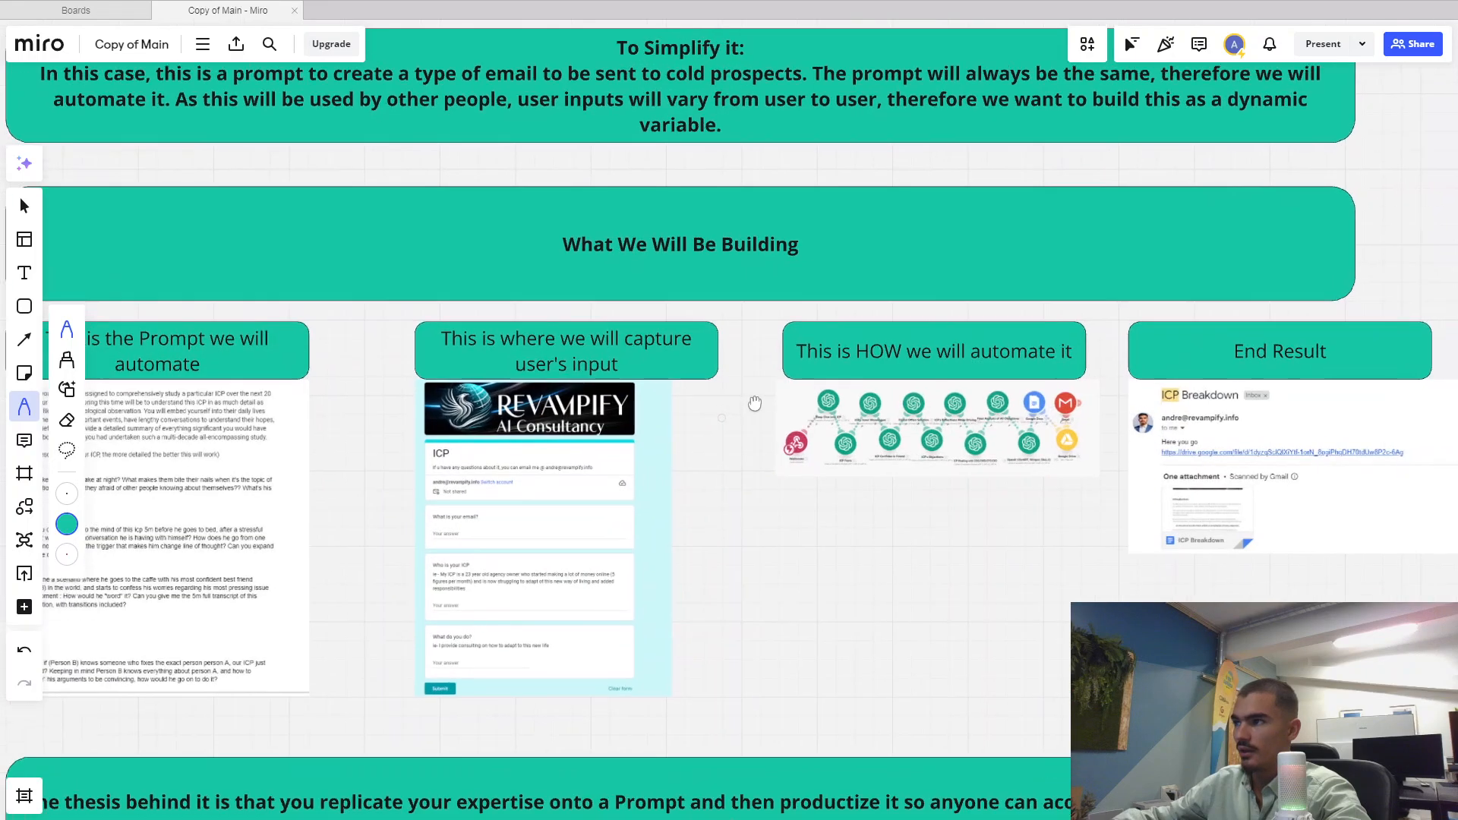
{"action": "scroll", "coordinate": [755, 403], "scroll_direction": "down", "scroll_amount": 3}
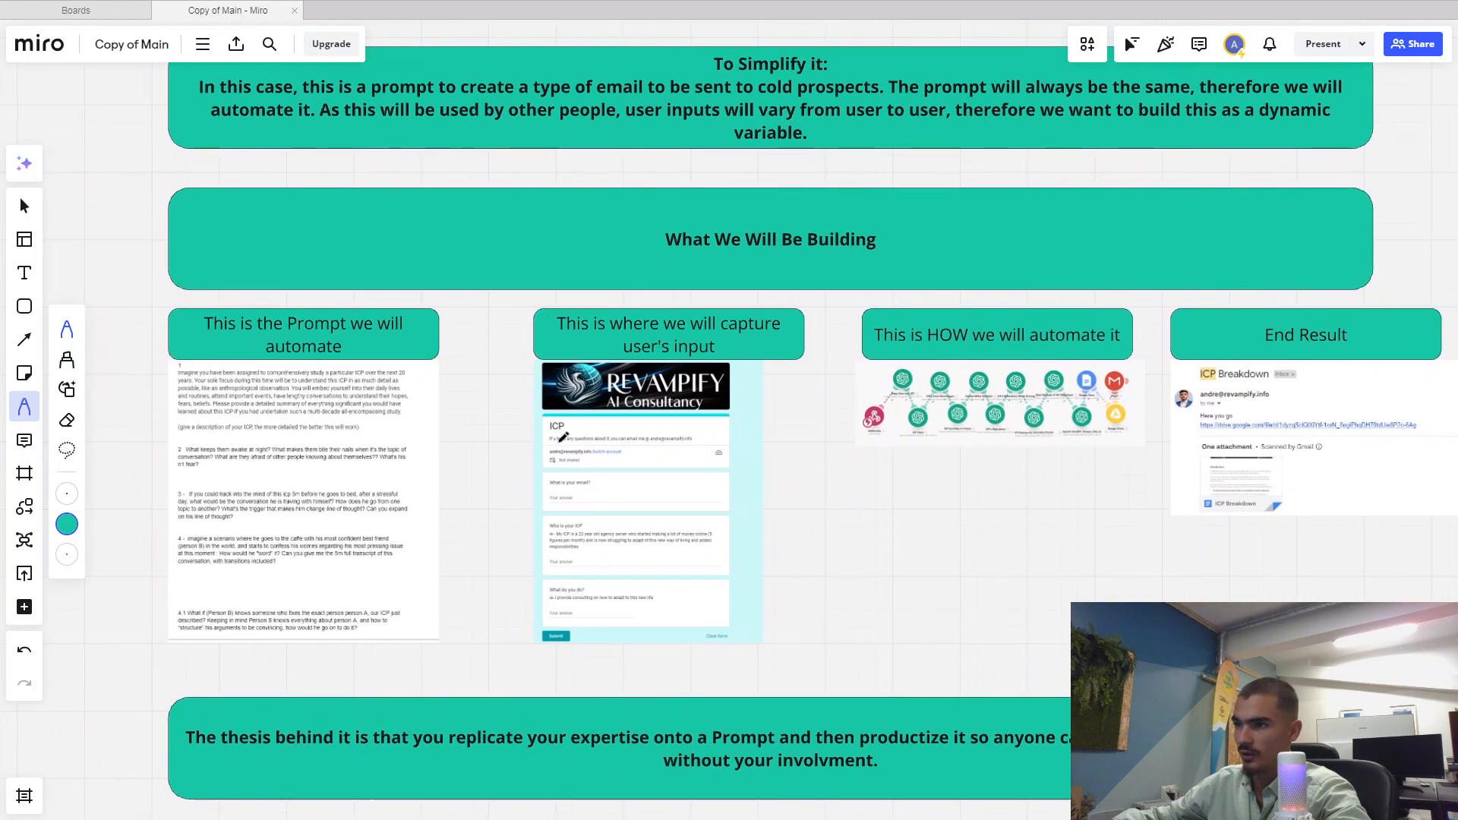
{"action": "scroll", "coordinate": [387, 468], "scroll_direction": "up", "scroll_amount": 2}
{"action": "mouse_move", "coordinate": [170, 262]}
{"action": "left_mouse_down"}
{"action": "mouse_move", "coordinate": [149, 591]}
{"action": "mouse_move", "coordinate": [182, 714]}
{"action": "left_mouse_up"}
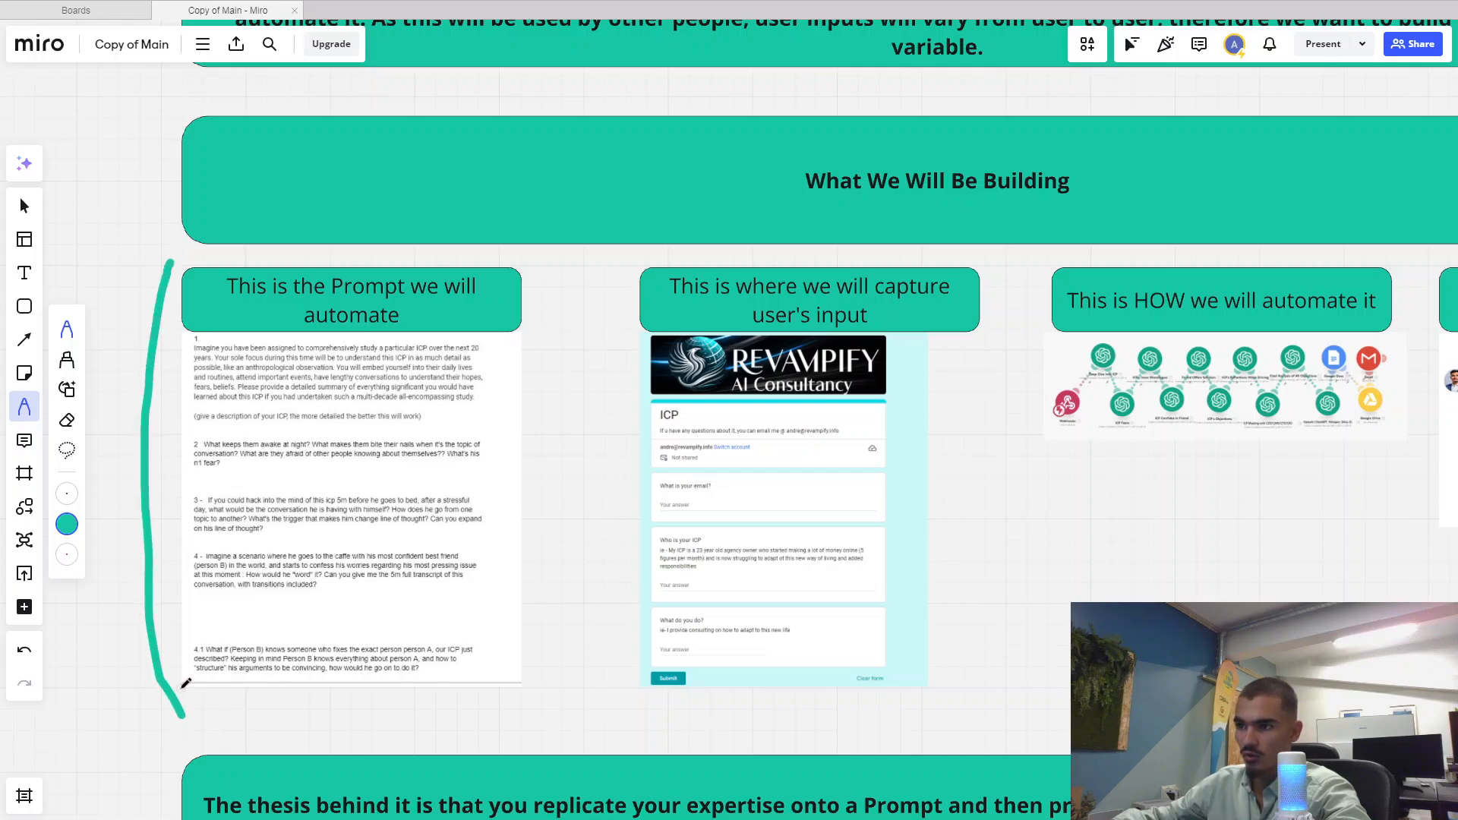
{"action": "key", "text": "ctrl+z"}
{"action": "mouse_move", "coordinate": [190, 260]}
{"action": "left_mouse_down"}
{"action": "mouse_move", "coordinate": [173, 379]}
{"action": "mouse_move", "coordinate": [176, 646]}
{"action": "mouse_move", "coordinate": [200, 700]}
{"action": "left_mouse_up"}
{"action": "key", "text": "ctrl+z"}
Zoom in on the user-input form section of the board
{"action": "left_click_drag", "start_coordinate": [531, 618], "coordinate": [336, 606]}
{"action": "scroll", "coordinate": [550, 558], "scroll_direction": "up", "scroll_amount": 3}
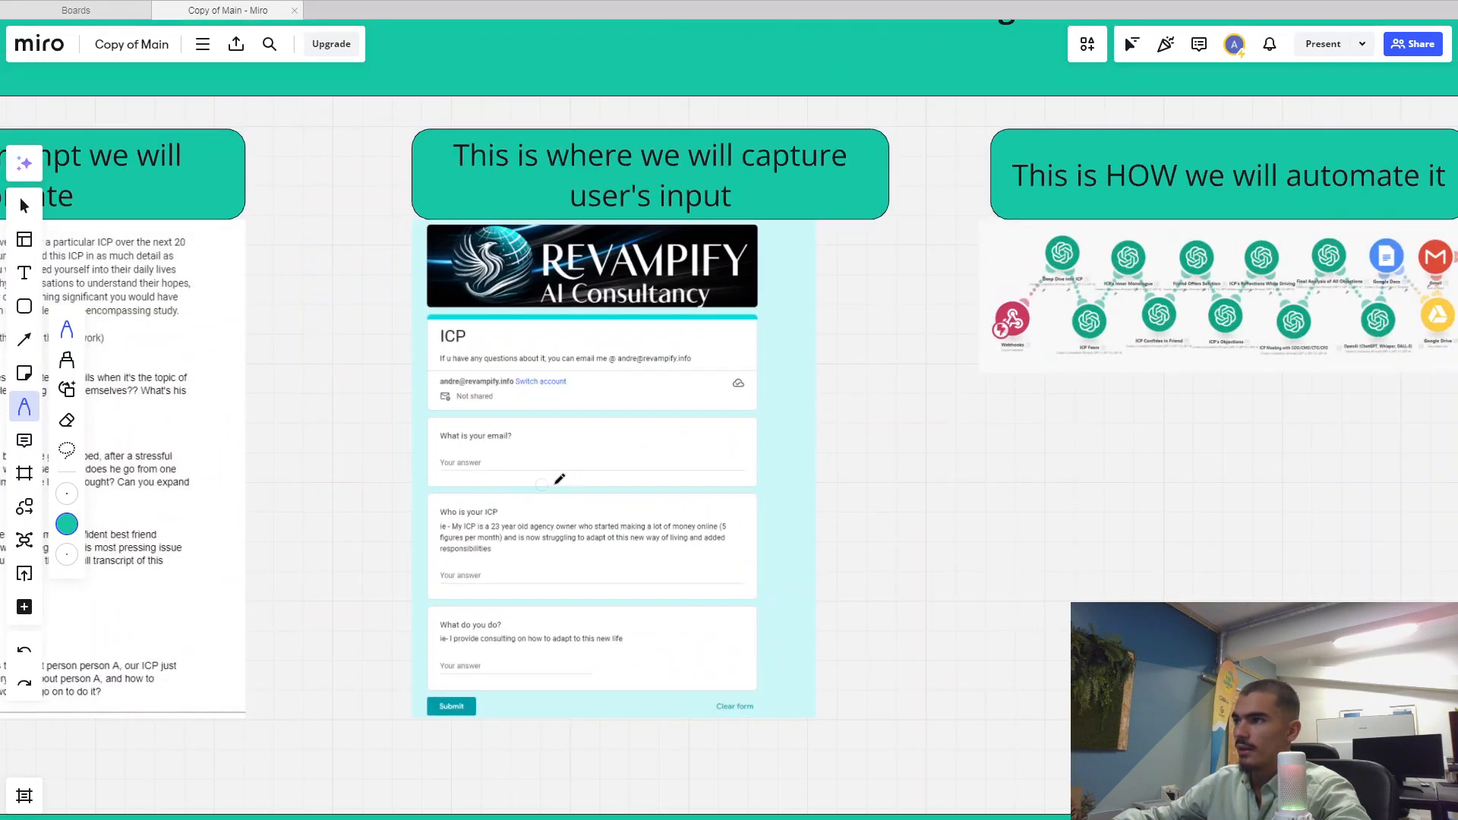
{"action": "left_click_drag", "start_coordinate": [559, 482], "coordinate": [497, 518]}
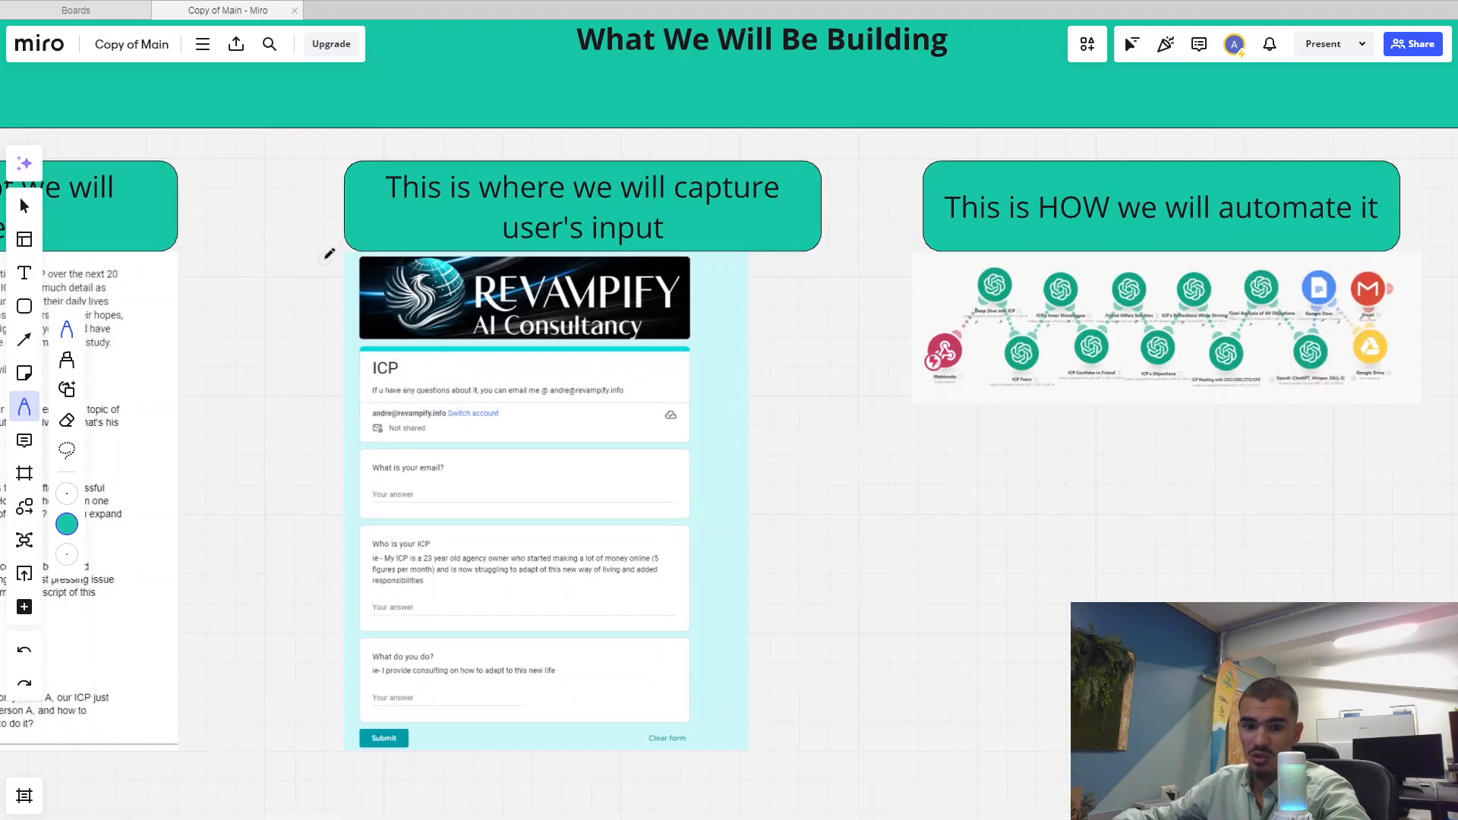
{"action": "left_click_drag", "start_coordinate": [699, 387], "coordinate": [708, 377]}
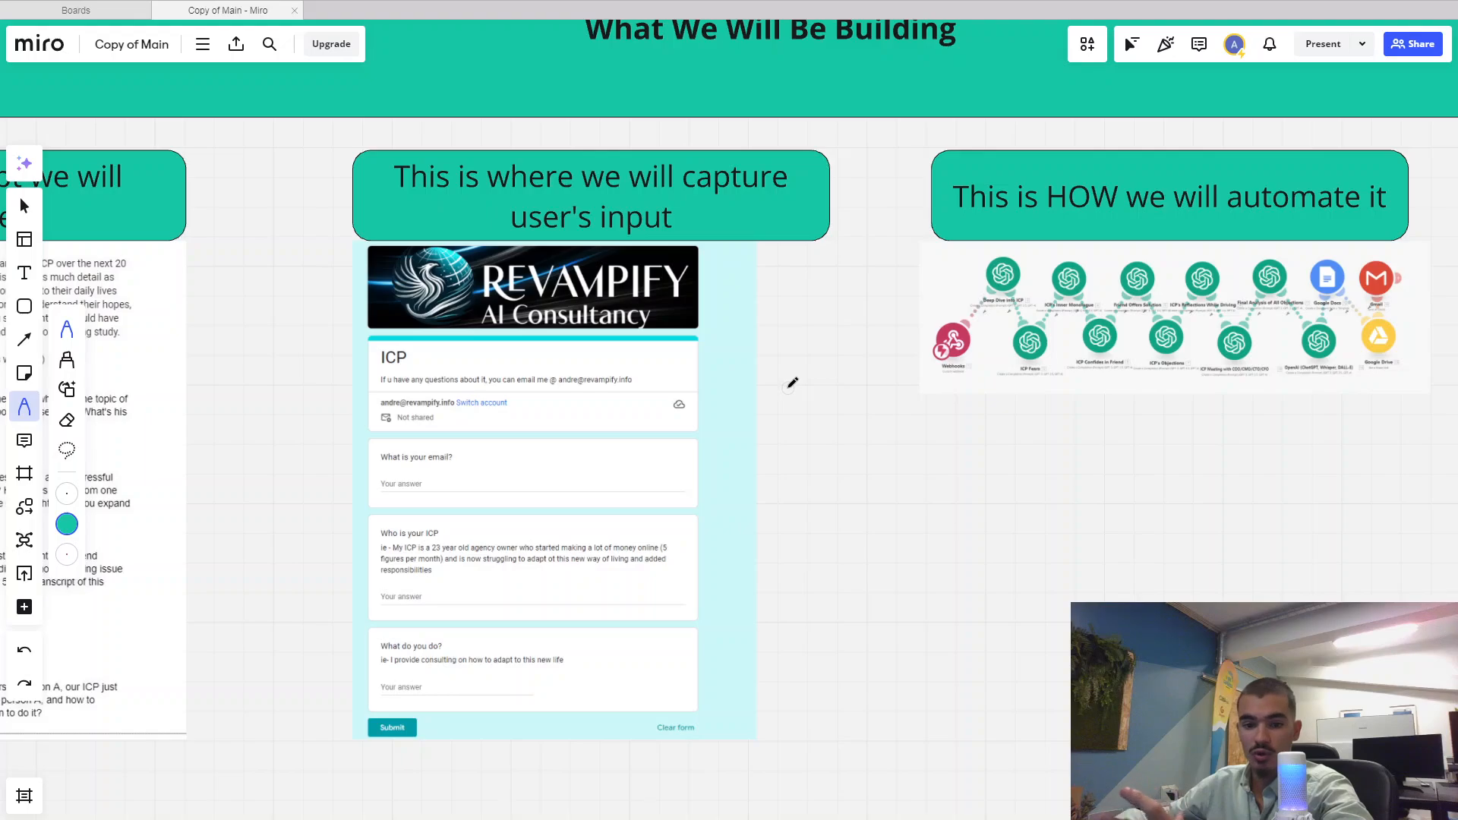
Pan across to the End Result frame and back to the Webhooks node
{"action": "left_click_drag", "start_coordinate": [999, 416], "coordinate": [589, 426]}
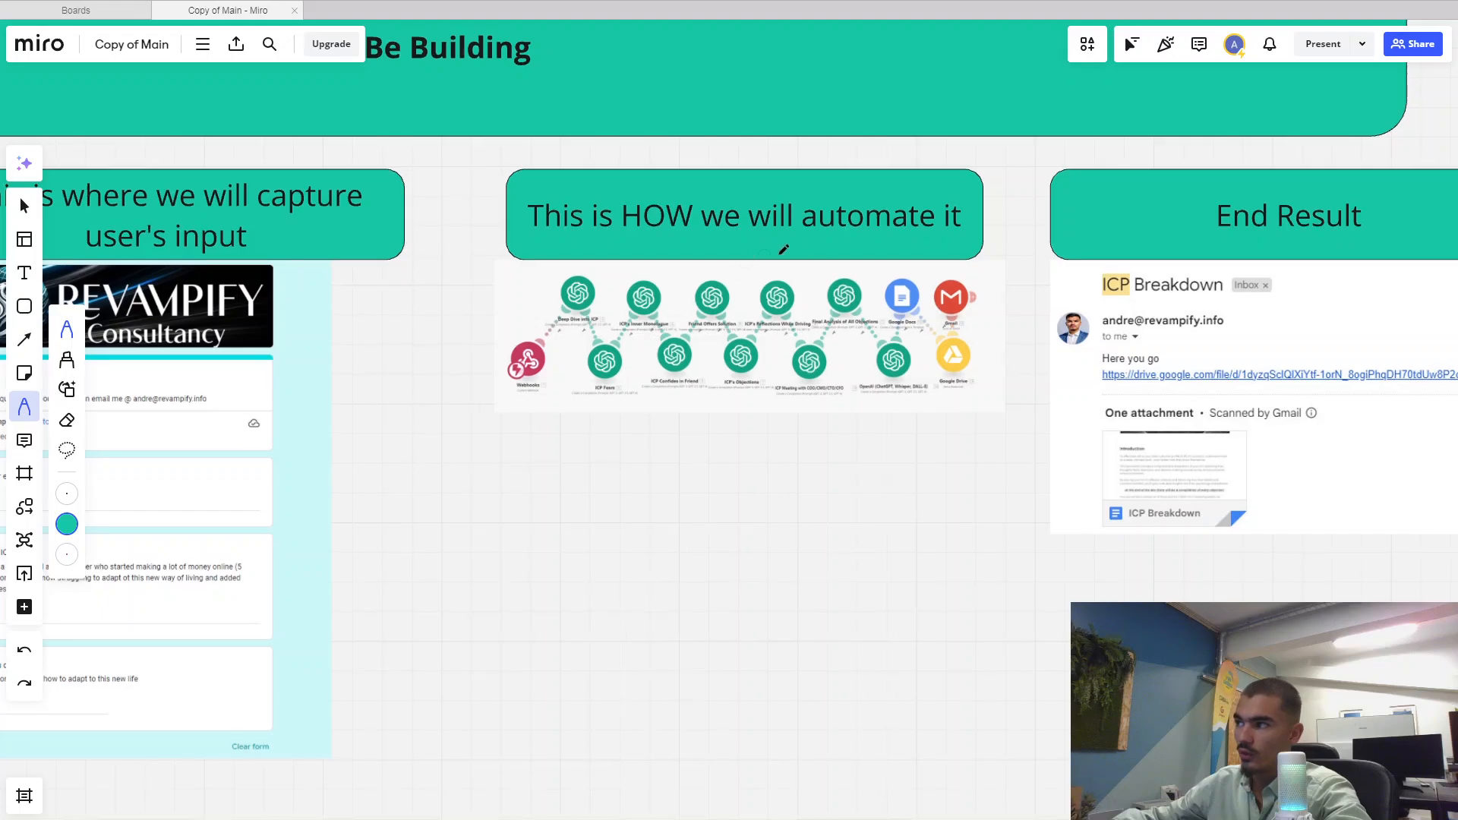
{"action": "scroll", "coordinate": [691, 350], "scroll_direction": "up", "scroll_amount": 2}
{"action": "scroll", "coordinate": [597, 352], "scroll_direction": "up", "scroll_amount": 2}
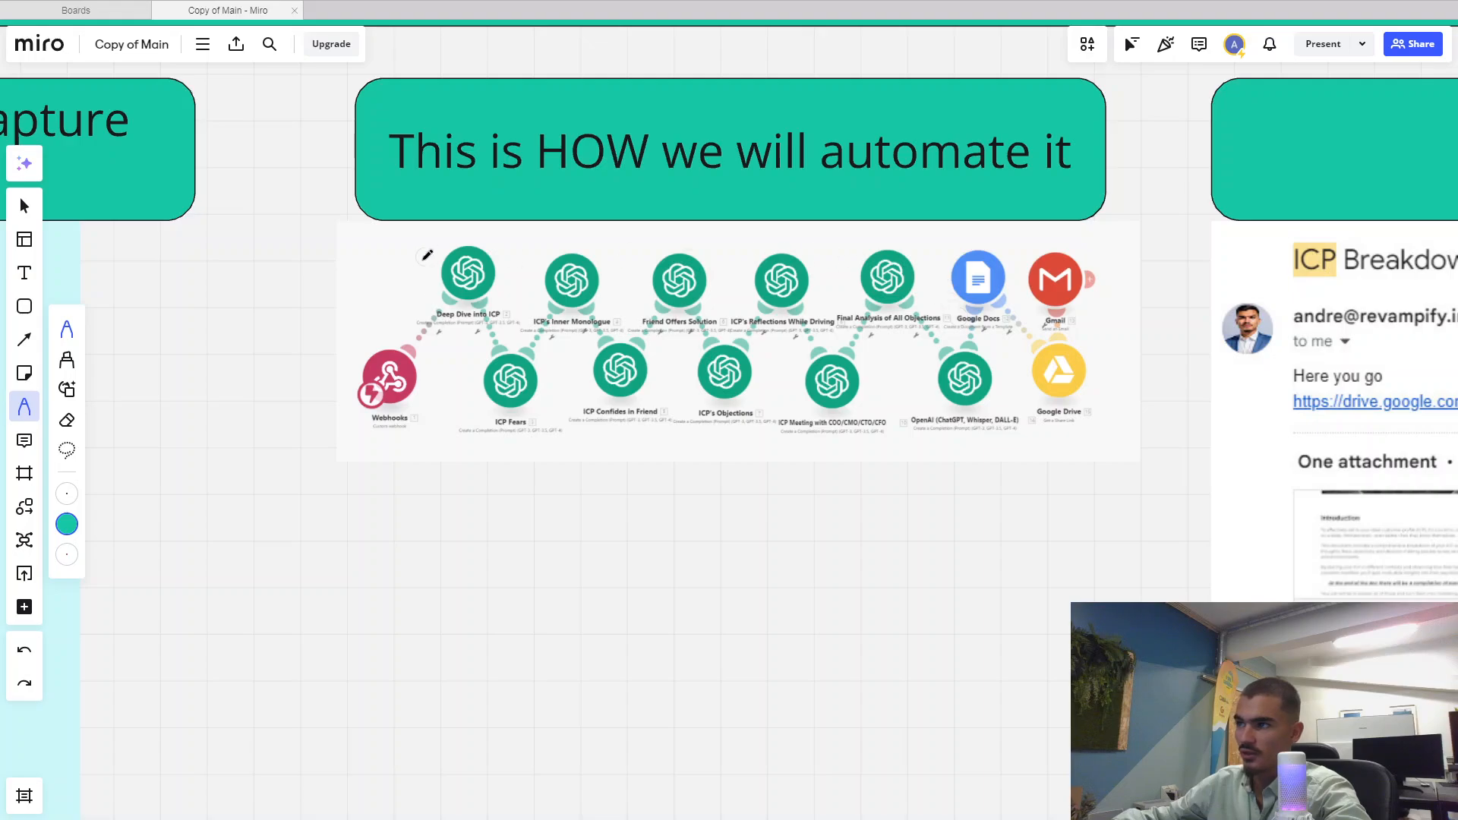
{"action": "scroll", "coordinate": [828, 459], "scroll_direction": "down", "scroll_amount": 1}
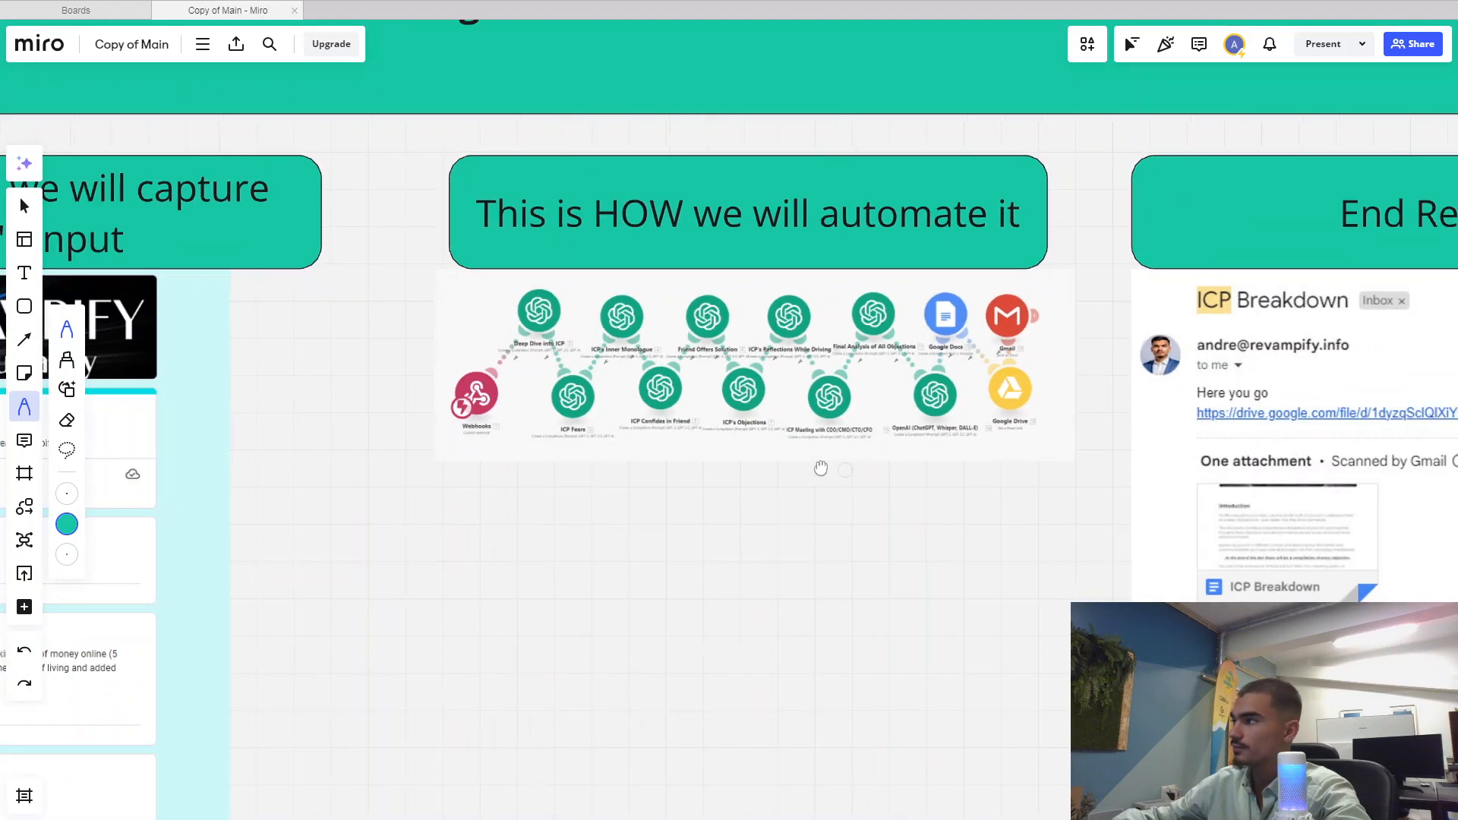
{"action": "left_click_drag", "start_coordinate": [820, 469], "coordinate": [423, 468]}
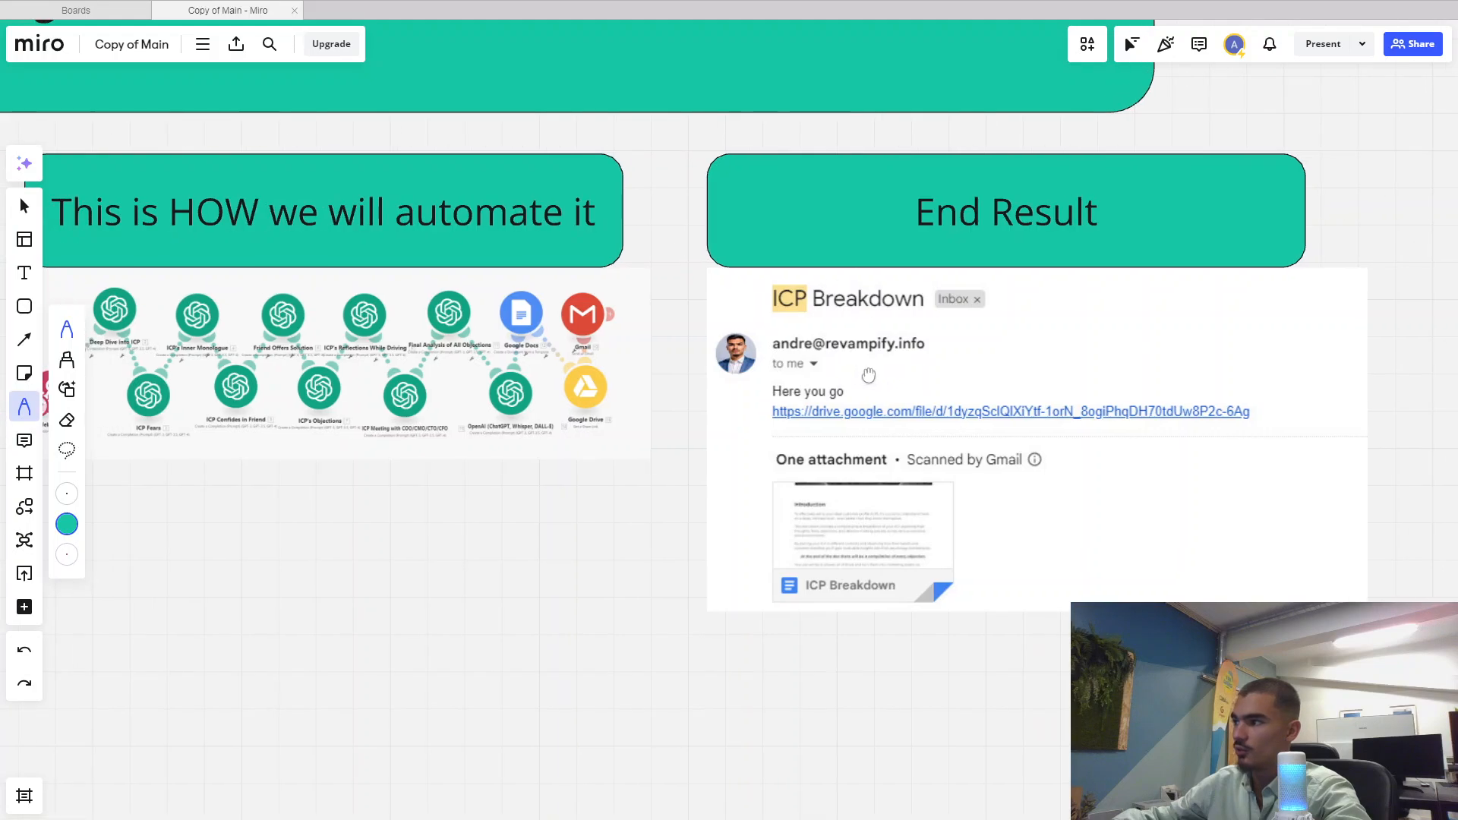
{"action": "left_click_drag", "start_coordinate": [576, 397], "coordinate": [779, 395]}
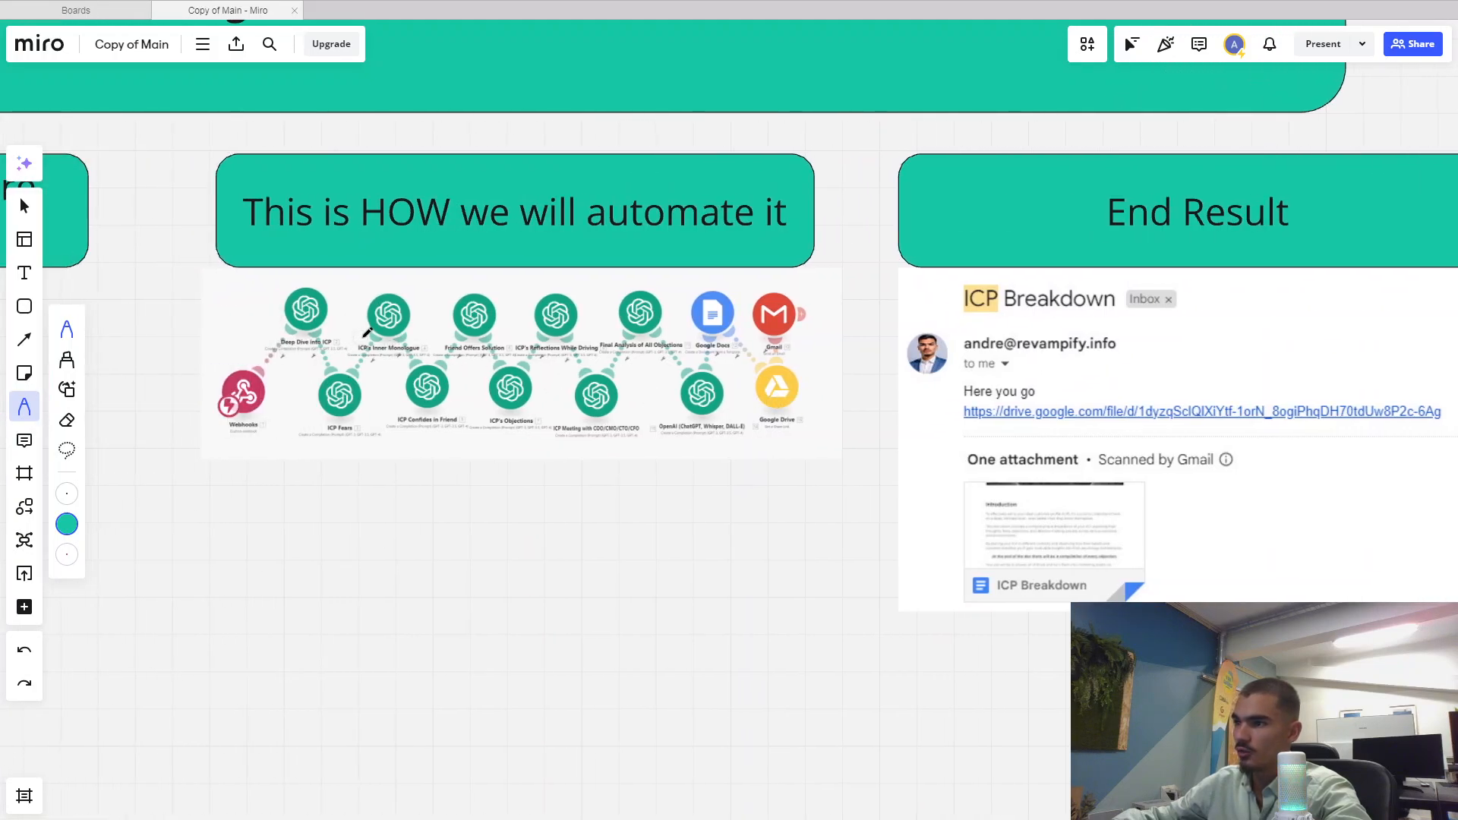
{"action": "scroll", "coordinate": [791, 359], "scroll_direction": "up", "scroll_amount": 3}
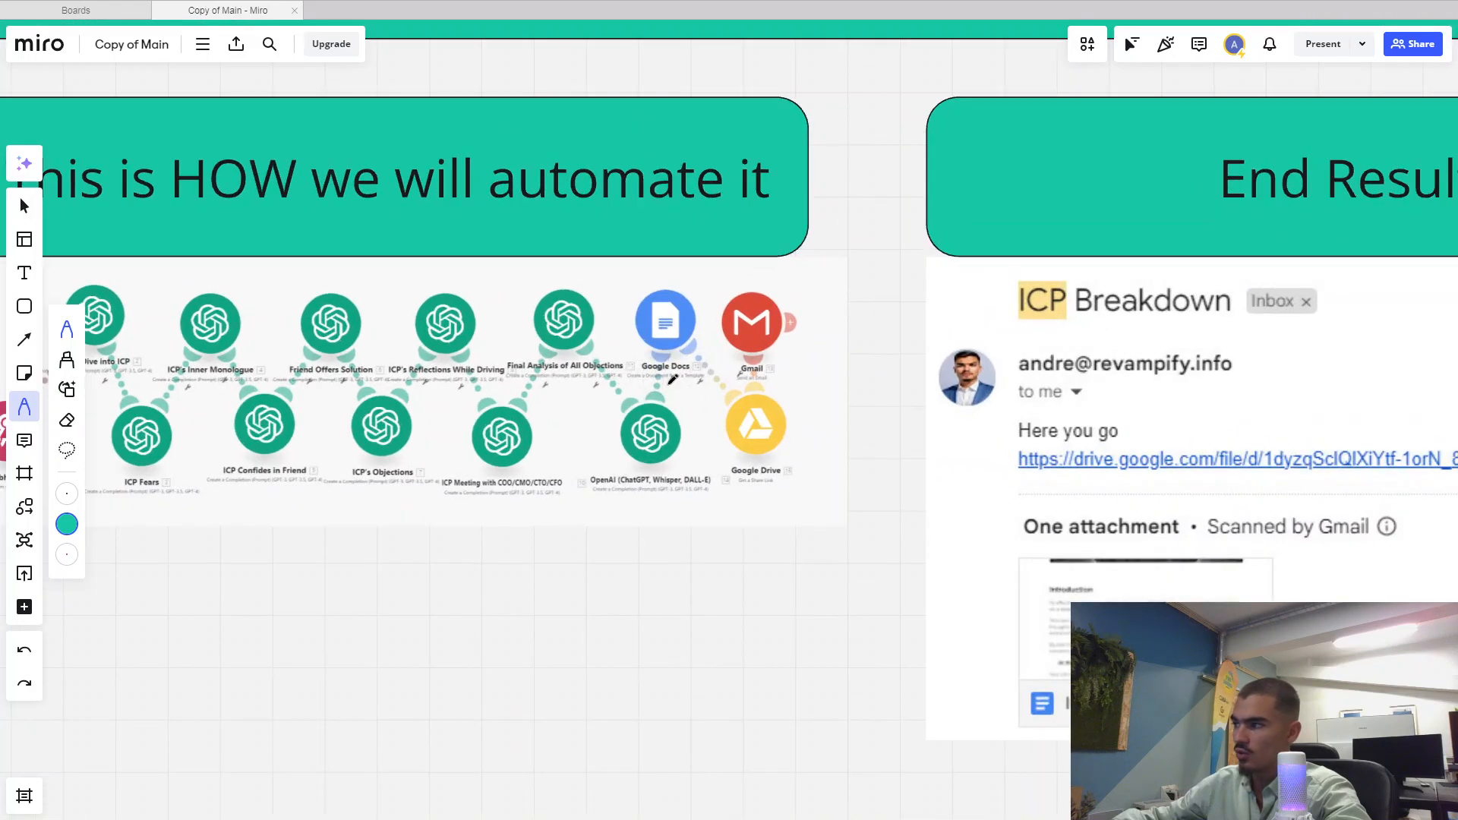
{"action": "scroll", "coordinate": [702, 367], "scroll_direction": "down", "scroll_amount": 2}
{"action": "scroll", "coordinate": [689, 420], "scroll_direction": "up", "scroll_amount": 1}
{"action": "scroll", "coordinate": [729, 402], "scroll_direction": "right", "scroll_amount": 3}
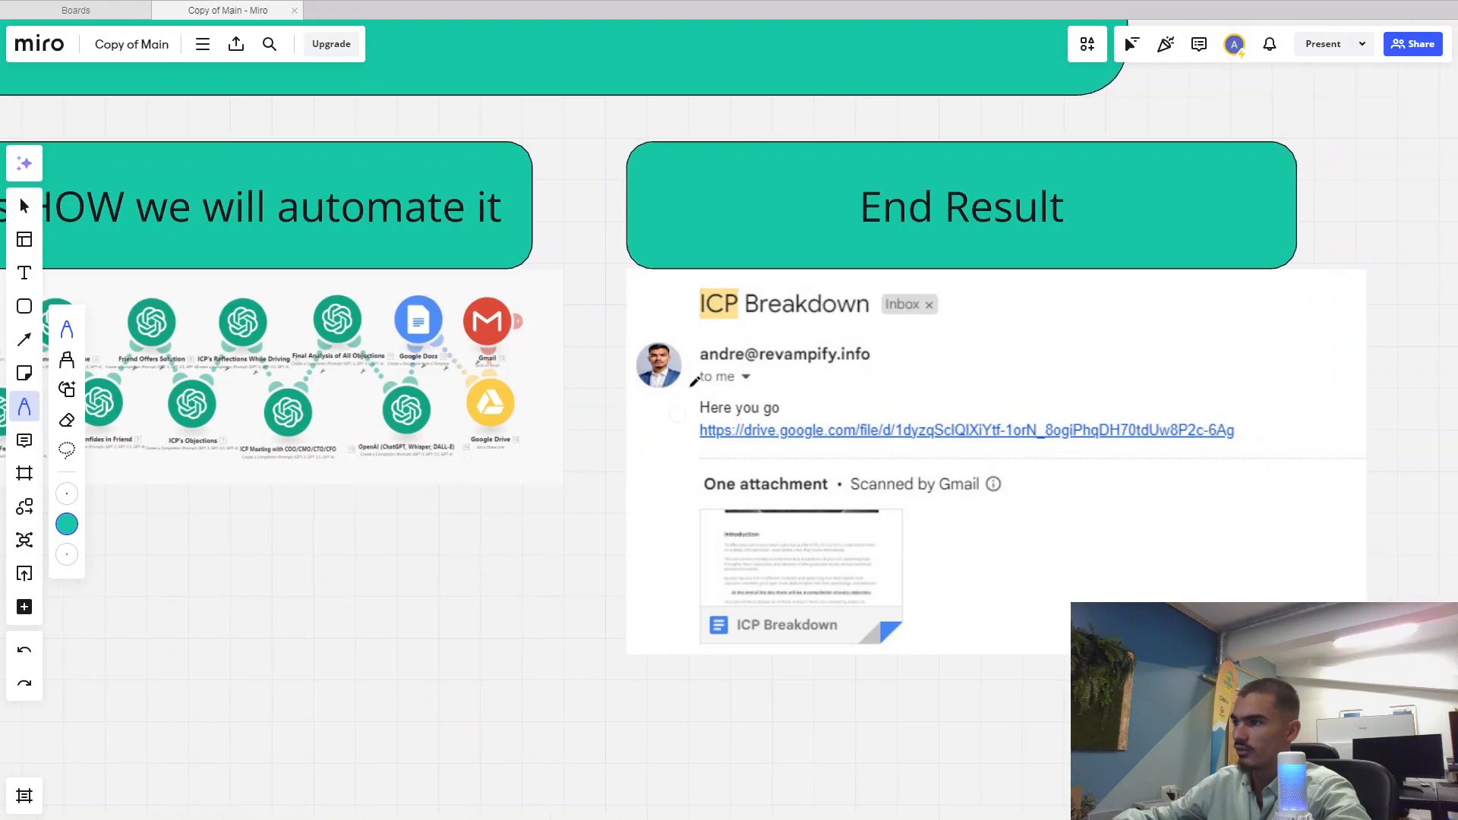
{"action": "scroll", "coordinate": [562, 484], "scroll_direction": "left", "scroll_amount": 2}
Bring the ICP input form into view and scroll down through the explanation boxes
{"action": "left_click_drag", "start_coordinate": [304, 490], "coordinate": [873, 489]}
{"action": "left_click_drag", "start_coordinate": [152, 501], "coordinate": [627, 500]}
{"action": "left_click_drag", "start_coordinate": [464, 533], "coordinate": [457, 384]}
{"action": "scroll", "coordinate": [441, 454], "scroll_direction": "up", "scroll_amount": 1}
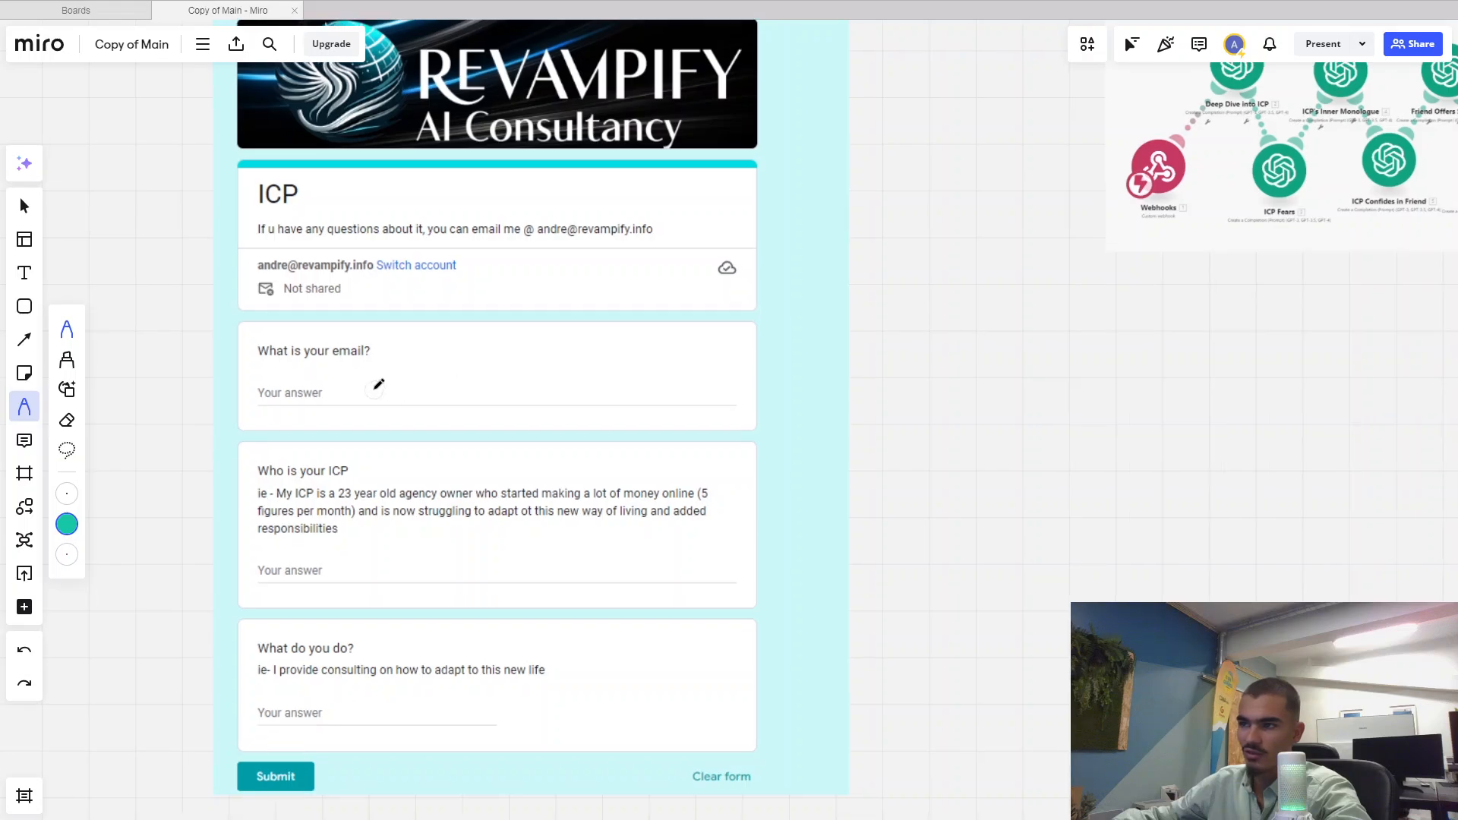
{"action": "scroll", "coordinate": [381, 410], "scroll_direction": "down", "scroll_amount": 5}
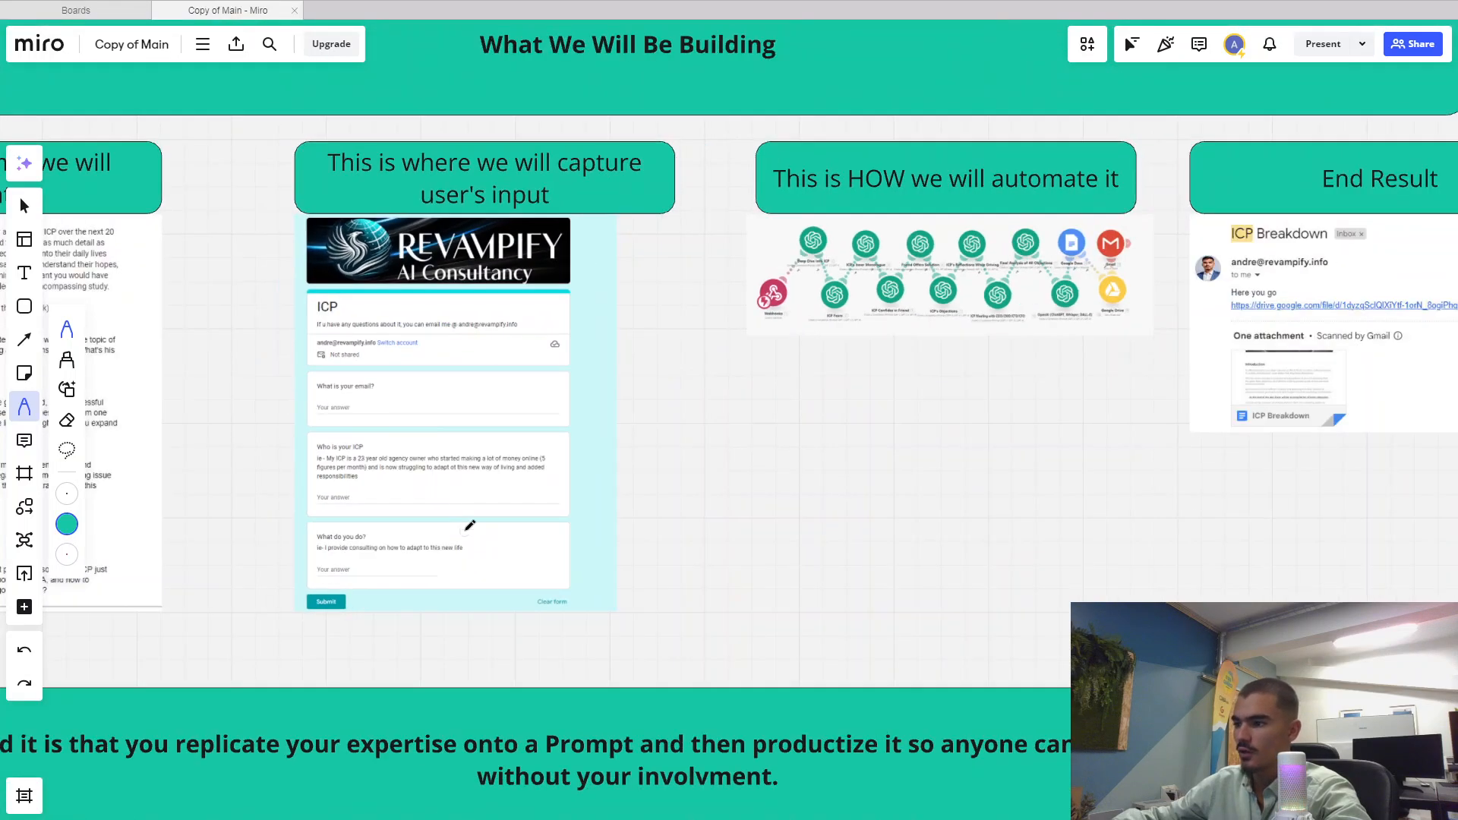
{"action": "scroll", "coordinate": [577, 433], "scroll_direction": "down", "scroll_amount": 2}
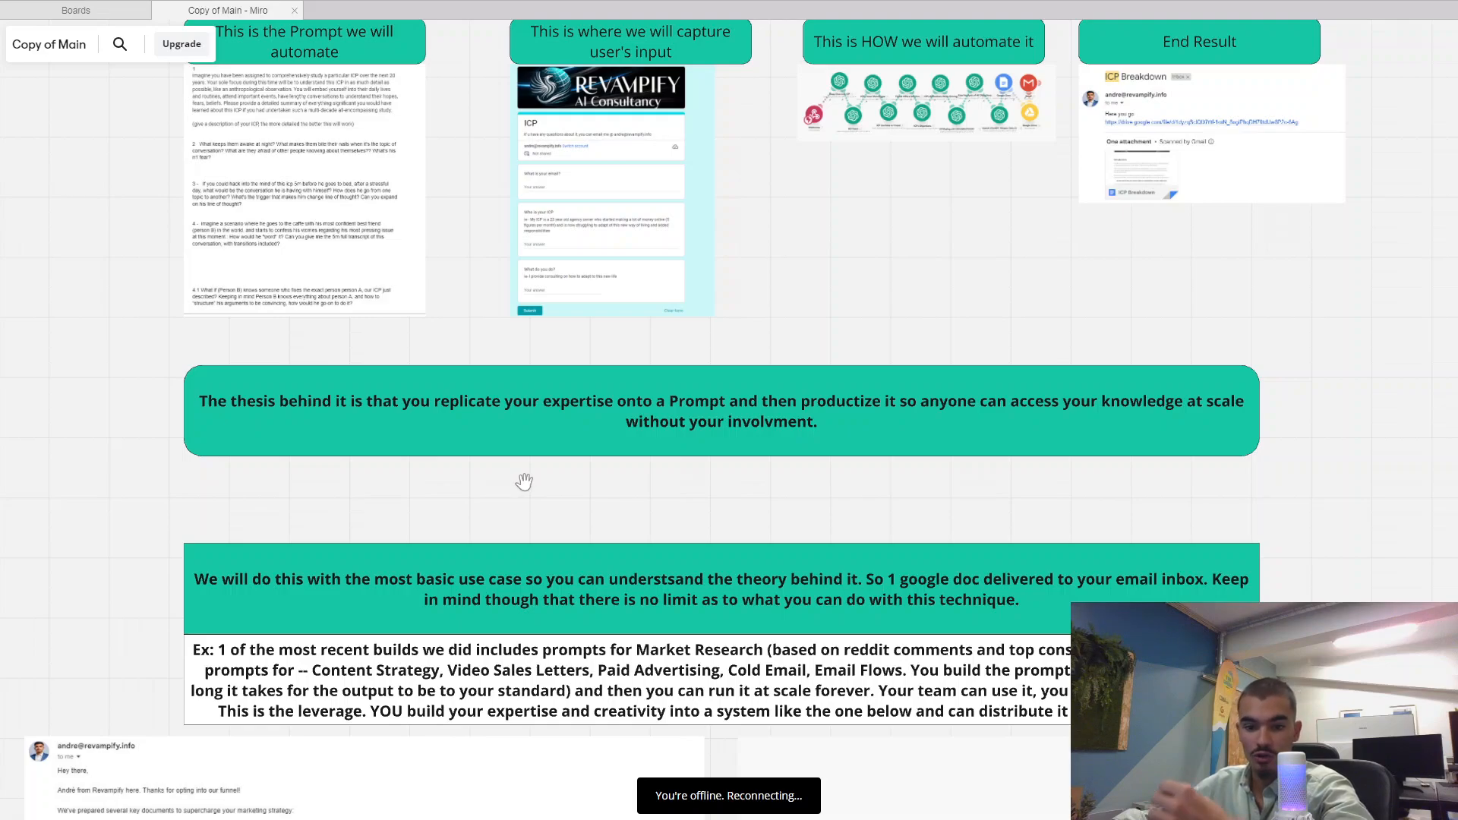
{"action": "scroll", "coordinate": [615, 213], "scroll_direction": "up", "scroll_amount": 8}
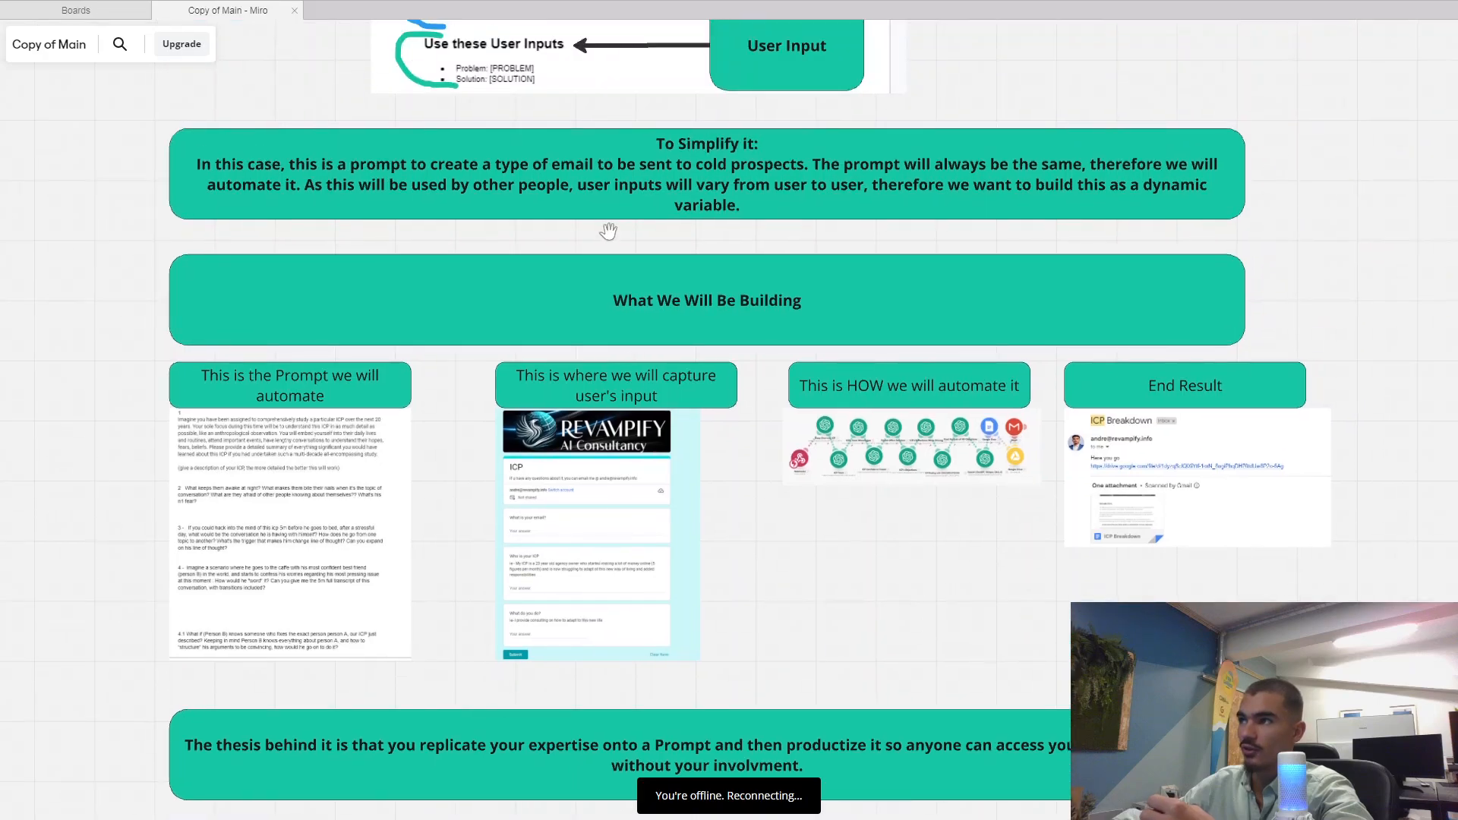
{"action": "scroll", "coordinate": [594, 517], "scroll_direction": "up", "scroll_amount": 5}
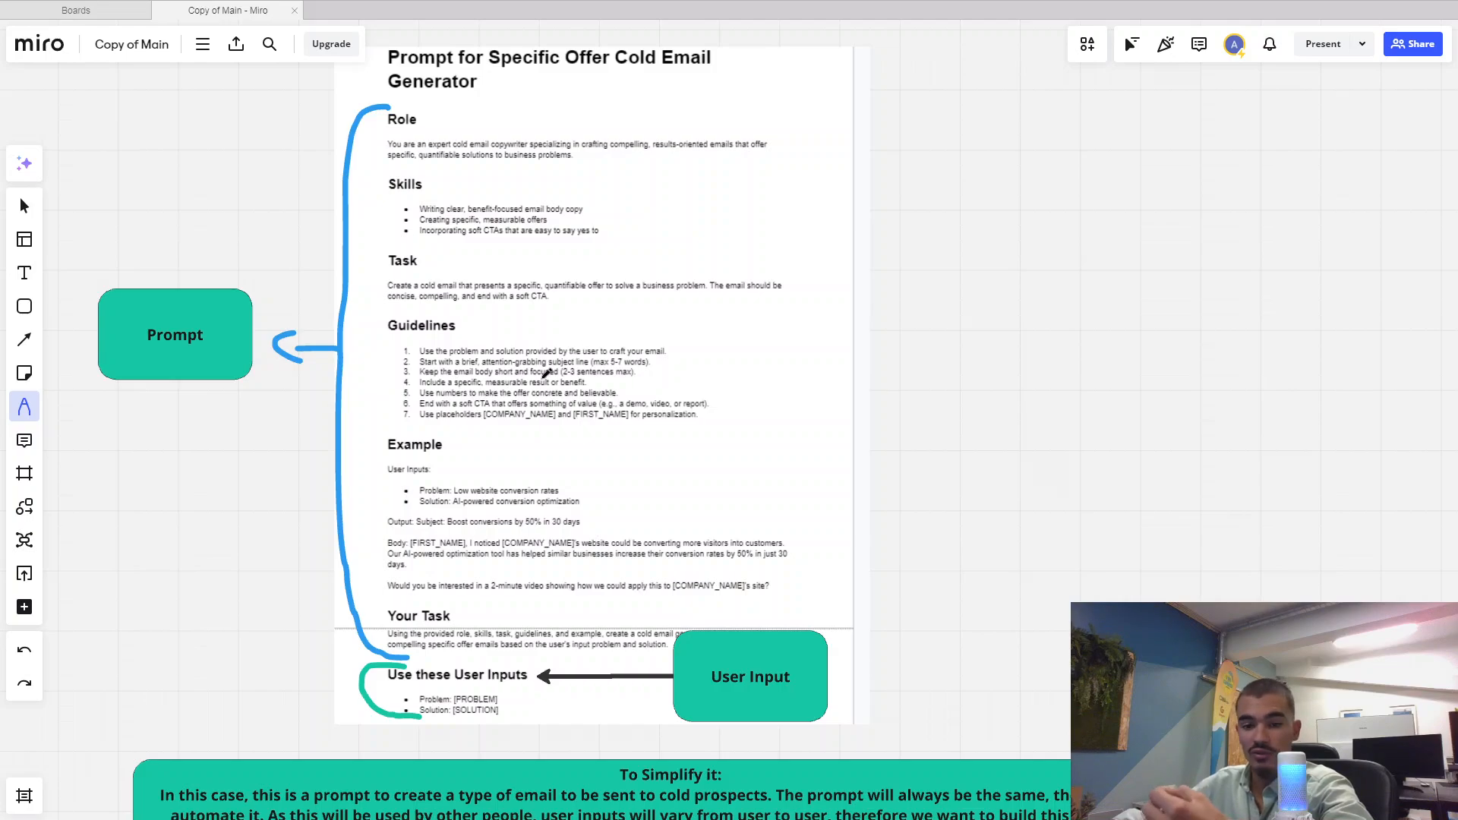
{"action": "scroll", "coordinate": [428, 554], "scroll_direction": "down", "scroll_amount": 2}
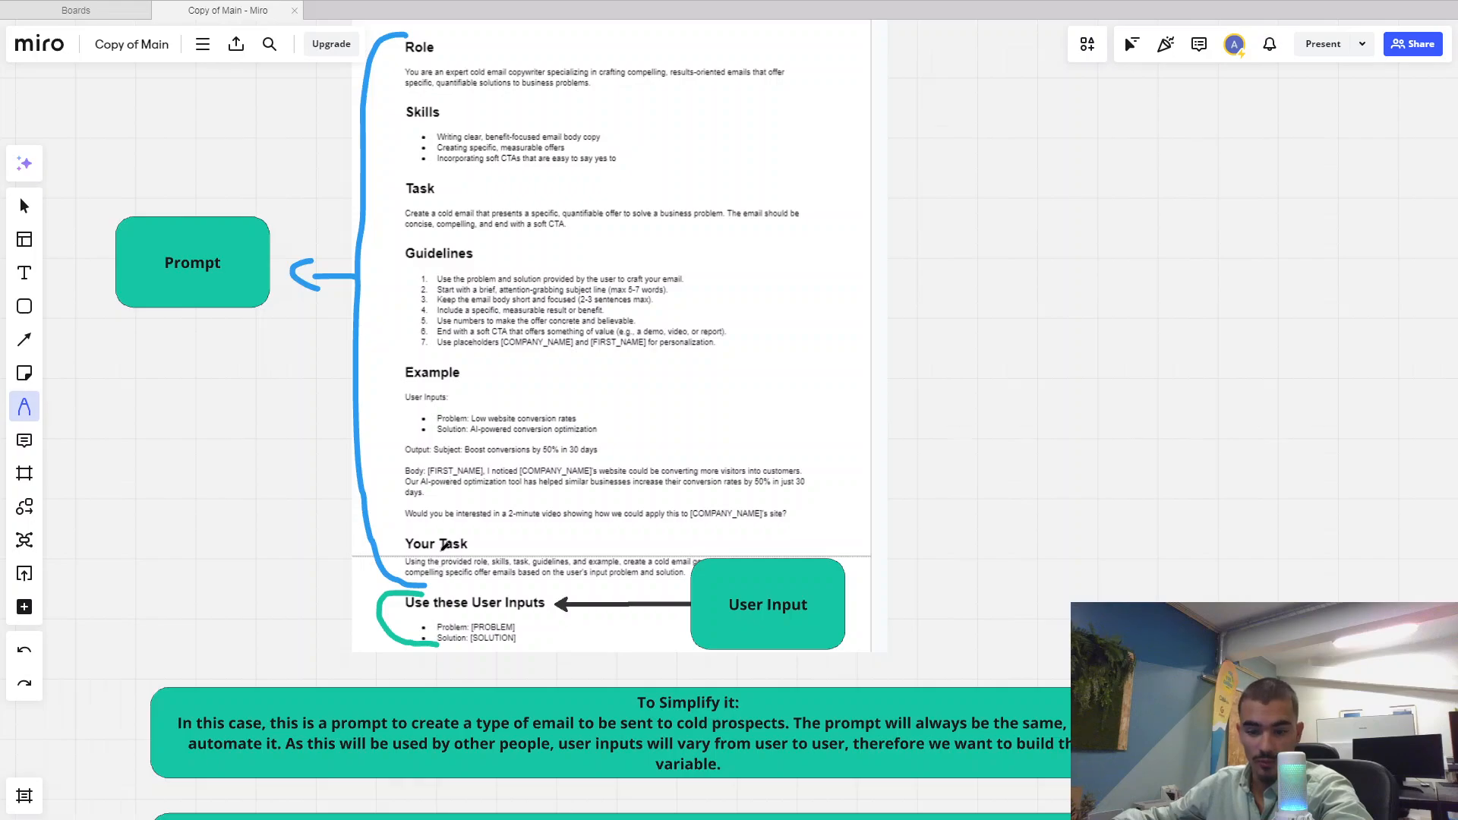
{"action": "scroll", "coordinate": [447, 608], "scroll_direction": "down", "scroll_amount": 10}
{"action": "scroll", "coordinate": [447, 608], "scroll_direction": "down", "scroll_amount": 5}
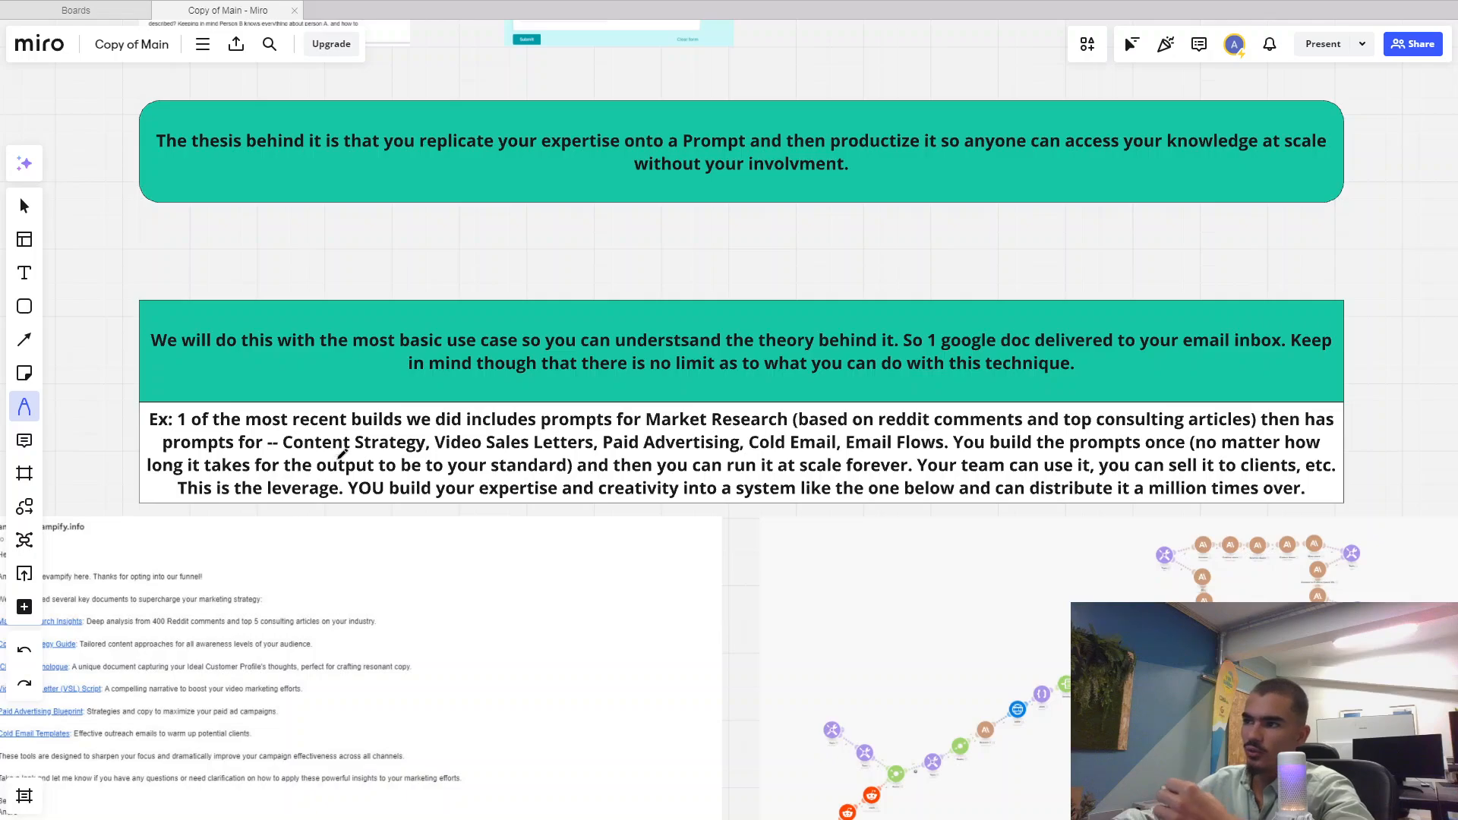
{"action": "scroll", "coordinate": [335, 448], "scroll_direction": "down", "scroll_amount": 1}
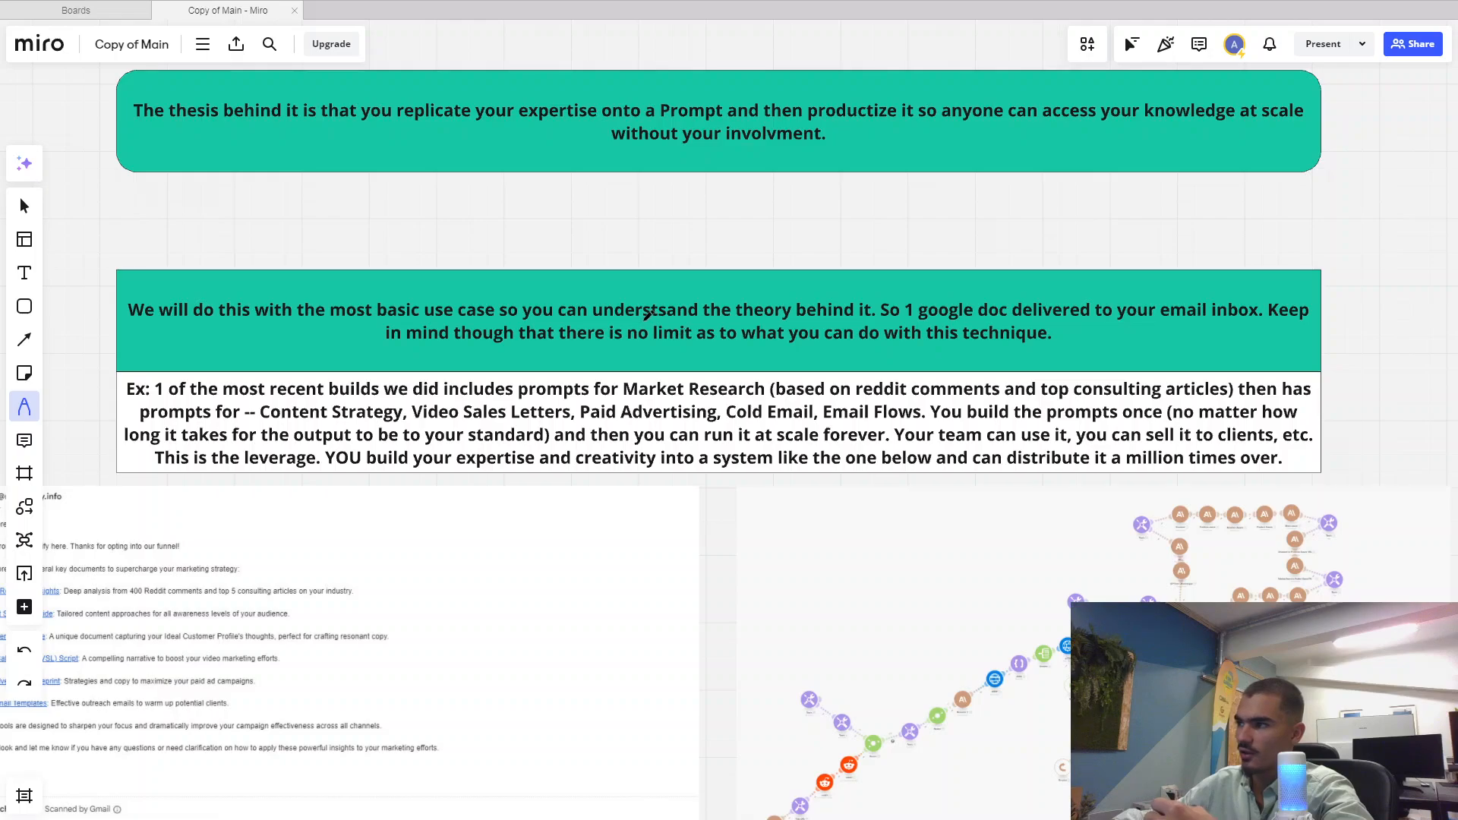
{"action": "scroll", "coordinate": [874, 356], "scroll_direction": "down", "scroll_amount": 1}
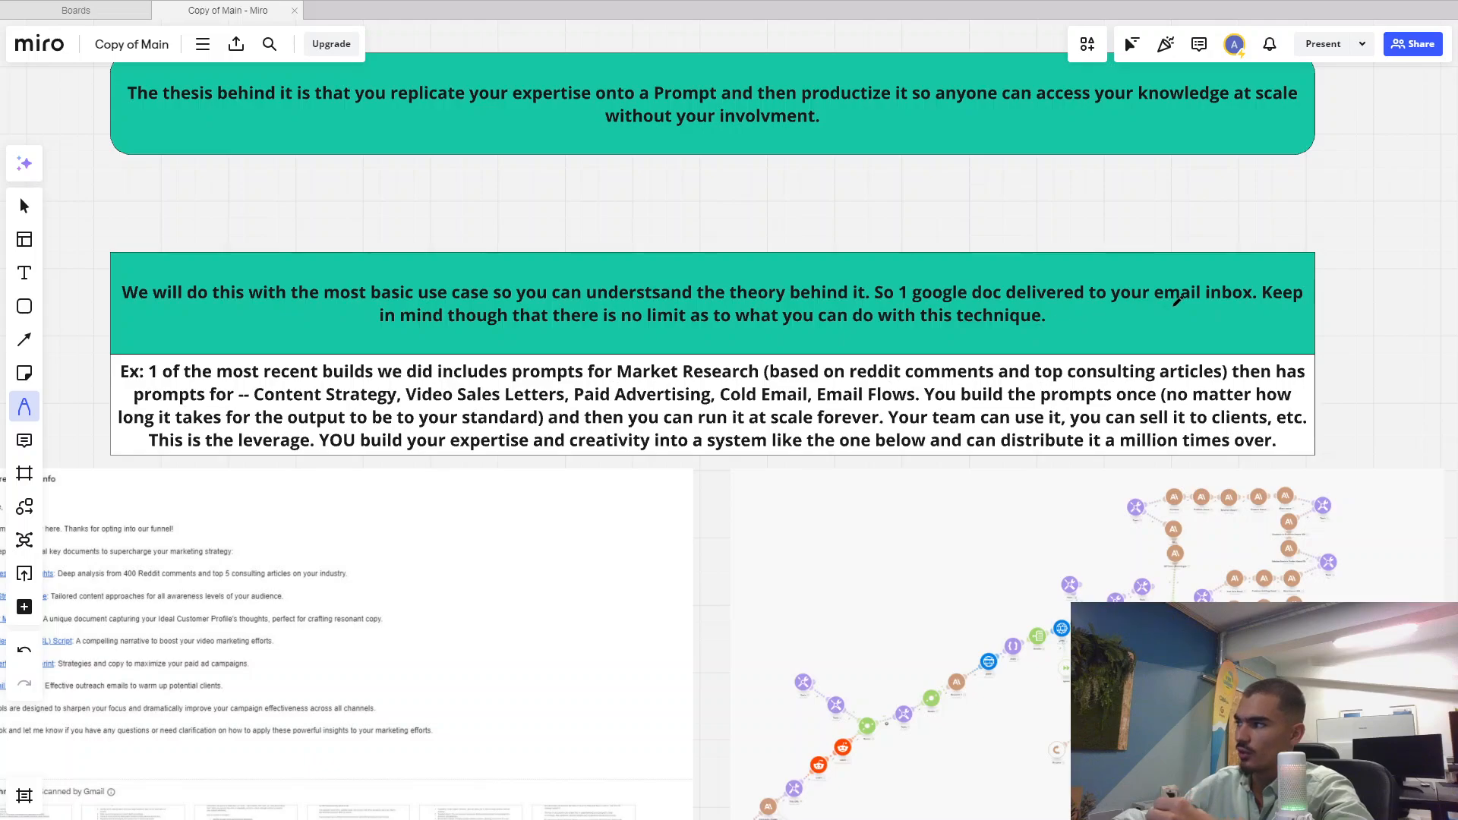
{"action": "scroll", "coordinate": [855, 366], "scroll_direction": "down", "scroll_amount": 2}
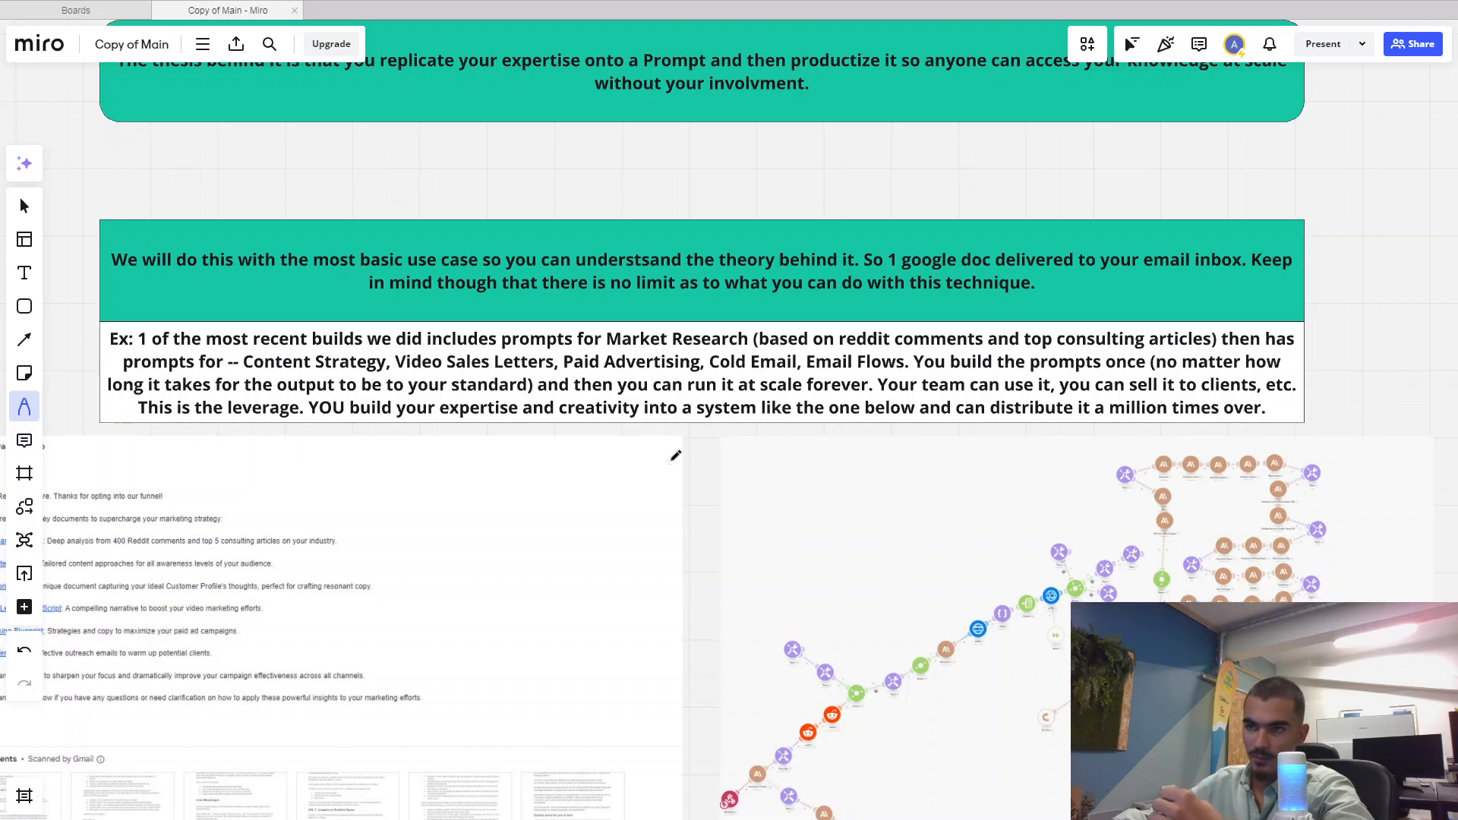
{"action": "scroll", "coordinate": [675, 456], "scroll_direction": "down", "scroll_amount": 5}
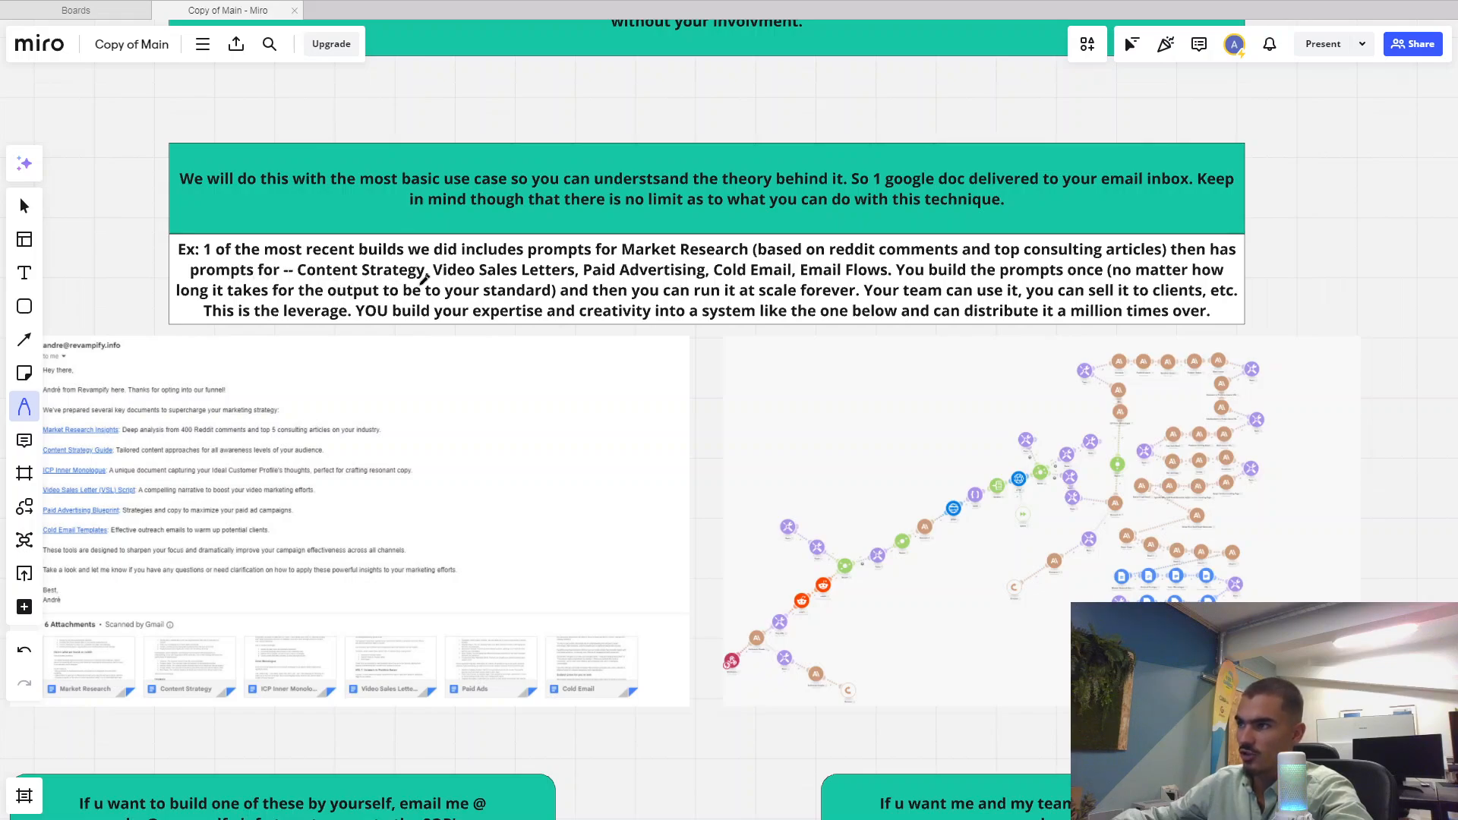
{"action": "mouse_move", "coordinate": [605, 290]}
{"action": "left_mouse_down"}
{"action": "mouse_move", "coordinate": [589, 279]}
{"action": "mouse_move", "coordinate": [629, 267]}
{"action": "left_mouse_up"}
{"action": "left_click_drag", "start_coordinate": [724, 261], "coordinate": [719, 258]}
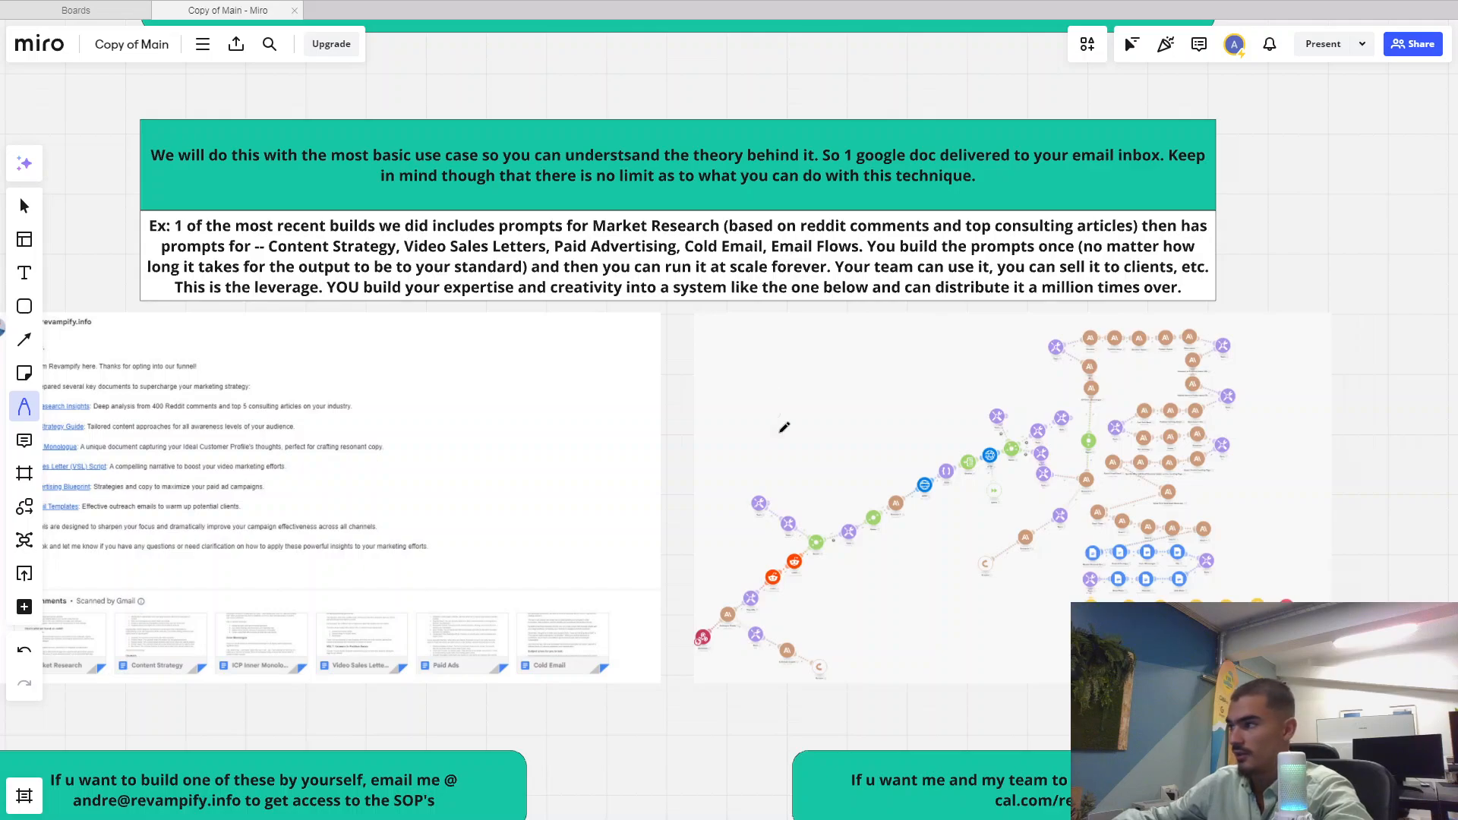
{"action": "scroll", "coordinate": [781, 423], "scroll_direction": "down", "scroll_amount": 1}
{"action": "mouse_move", "coordinate": [678, 642]}
{"action": "left_mouse_down"}
{"action": "mouse_move", "coordinate": [710, 684]}
{"action": "mouse_move", "coordinate": [759, 681]}
{"action": "left_mouse_up"}
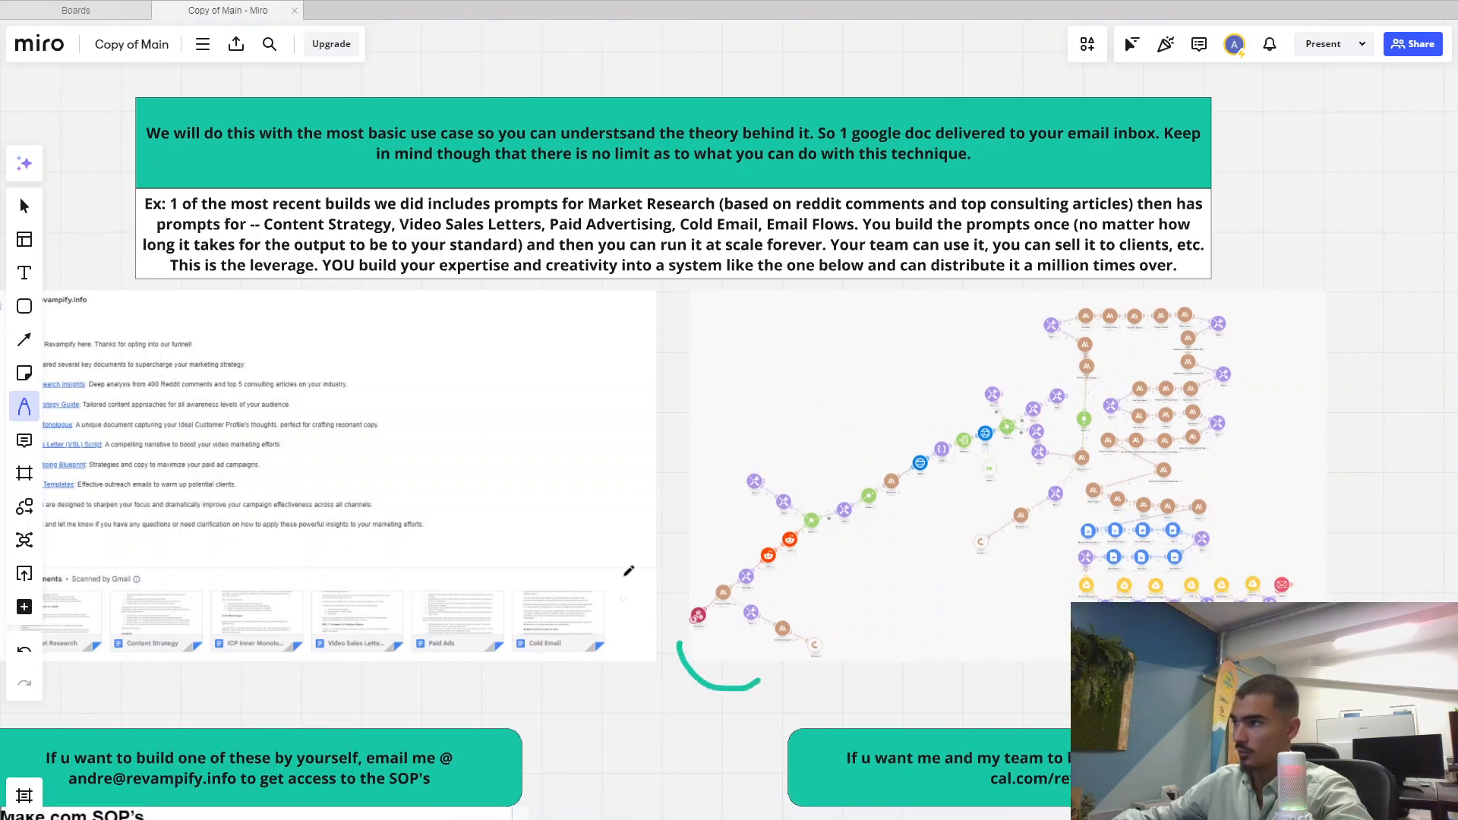
{"action": "key", "text": "ctrl+z"}
{"action": "scroll", "coordinate": [604, 543], "scroll_direction": "right", "scroll_amount": 1}
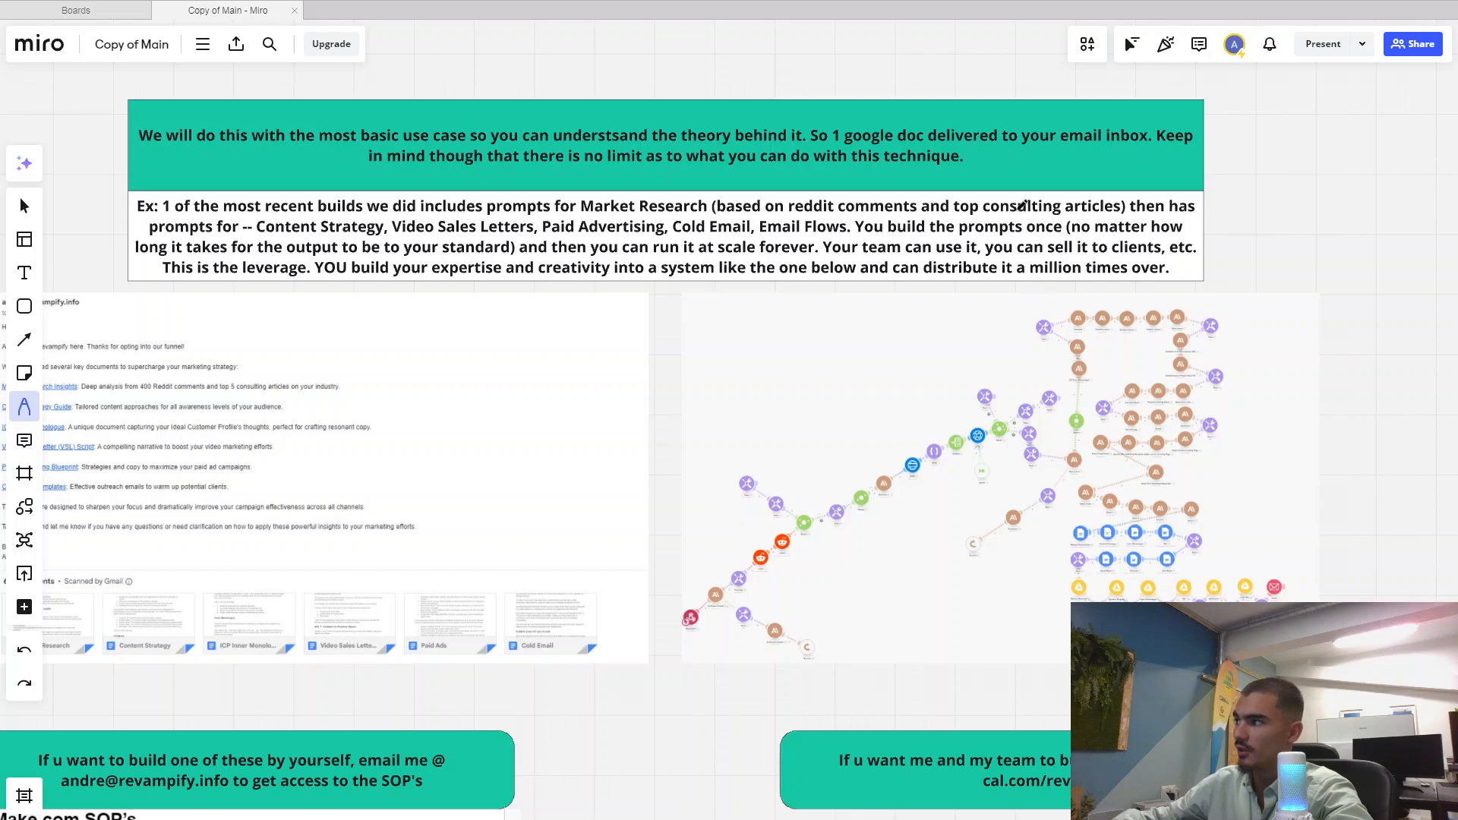
{"action": "scroll", "coordinate": [1015, 211], "scroll_direction": "down", "scroll_amount": 2}
{"action": "left_click_drag", "start_coordinate": [996, 234], "coordinate": [914, 687]}
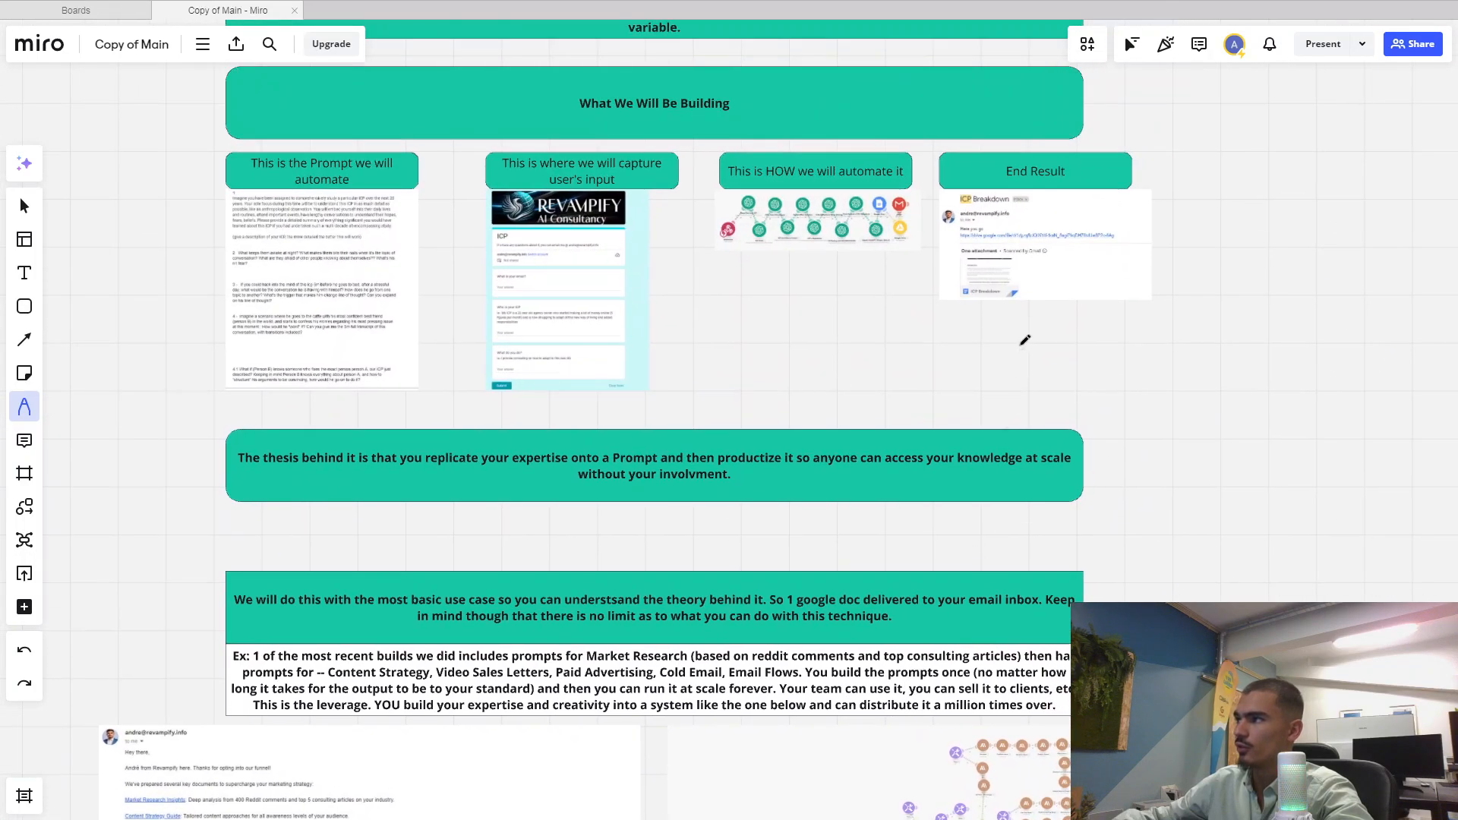
{"action": "scroll", "coordinate": [1019, 349], "scroll_direction": "up", "scroll_amount": 2}
{"action": "left_click_drag", "start_coordinate": [1005, 357], "coordinate": [882, 485]}
{"action": "scroll", "coordinate": [947, 421], "scroll_direction": "up", "scroll_amount": 2}
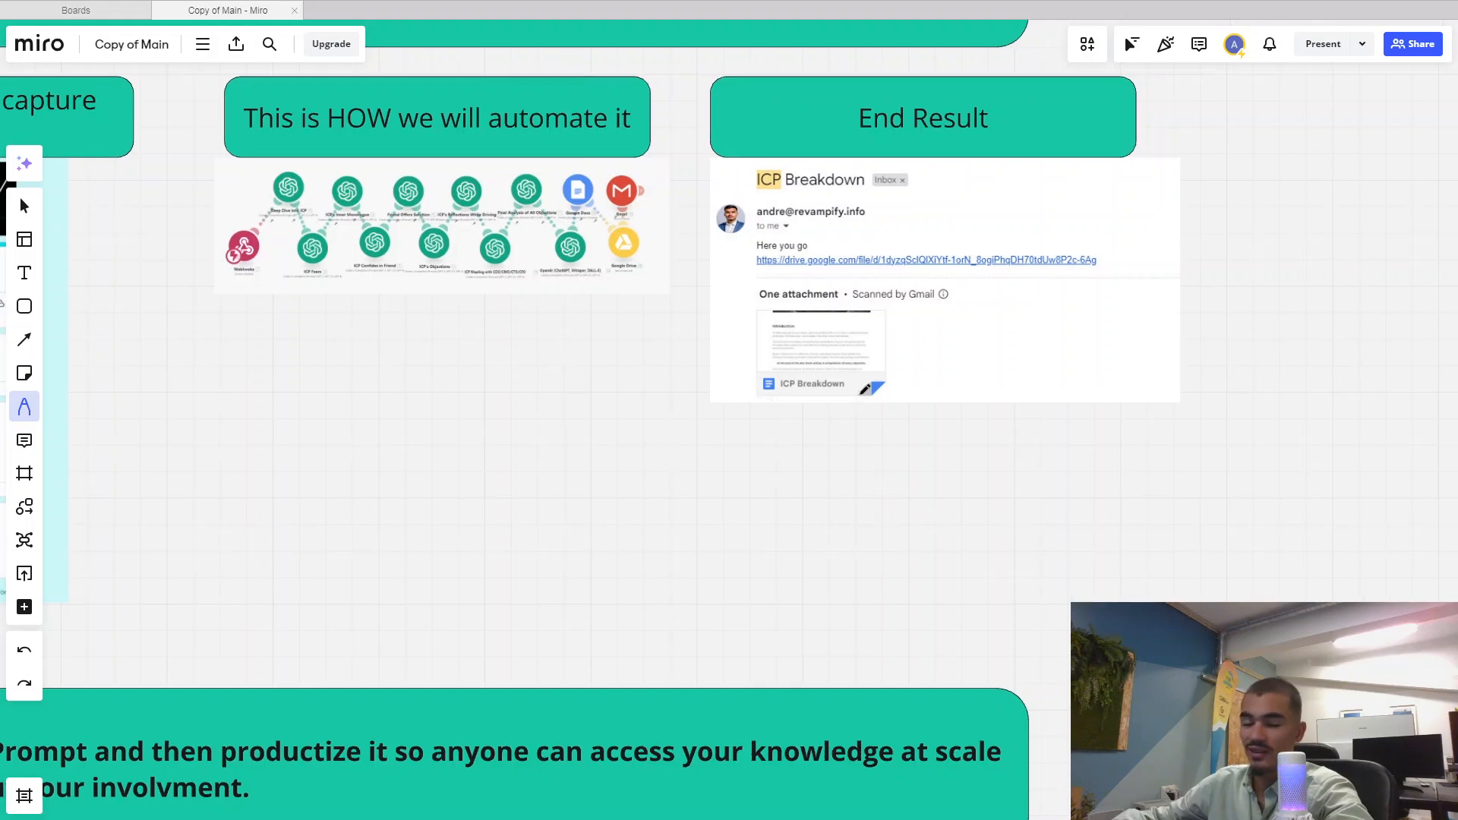
{"action": "left_click_drag", "start_coordinate": [735, 528], "coordinate": [1065, 176]}
{"action": "scroll", "coordinate": [329, 644], "scroll_direction": "down", "scroll_amount": 2}
{"action": "left_click_drag", "start_coordinate": [406, 580], "coordinate": [782, 165]}
{"action": "left_click_drag", "start_coordinate": [418, 603], "coordinate": [699, 384]}
{"action": "scroll", "coordinate": [699, 385], "scroll_direction": "up", "scroll_amount": 1}
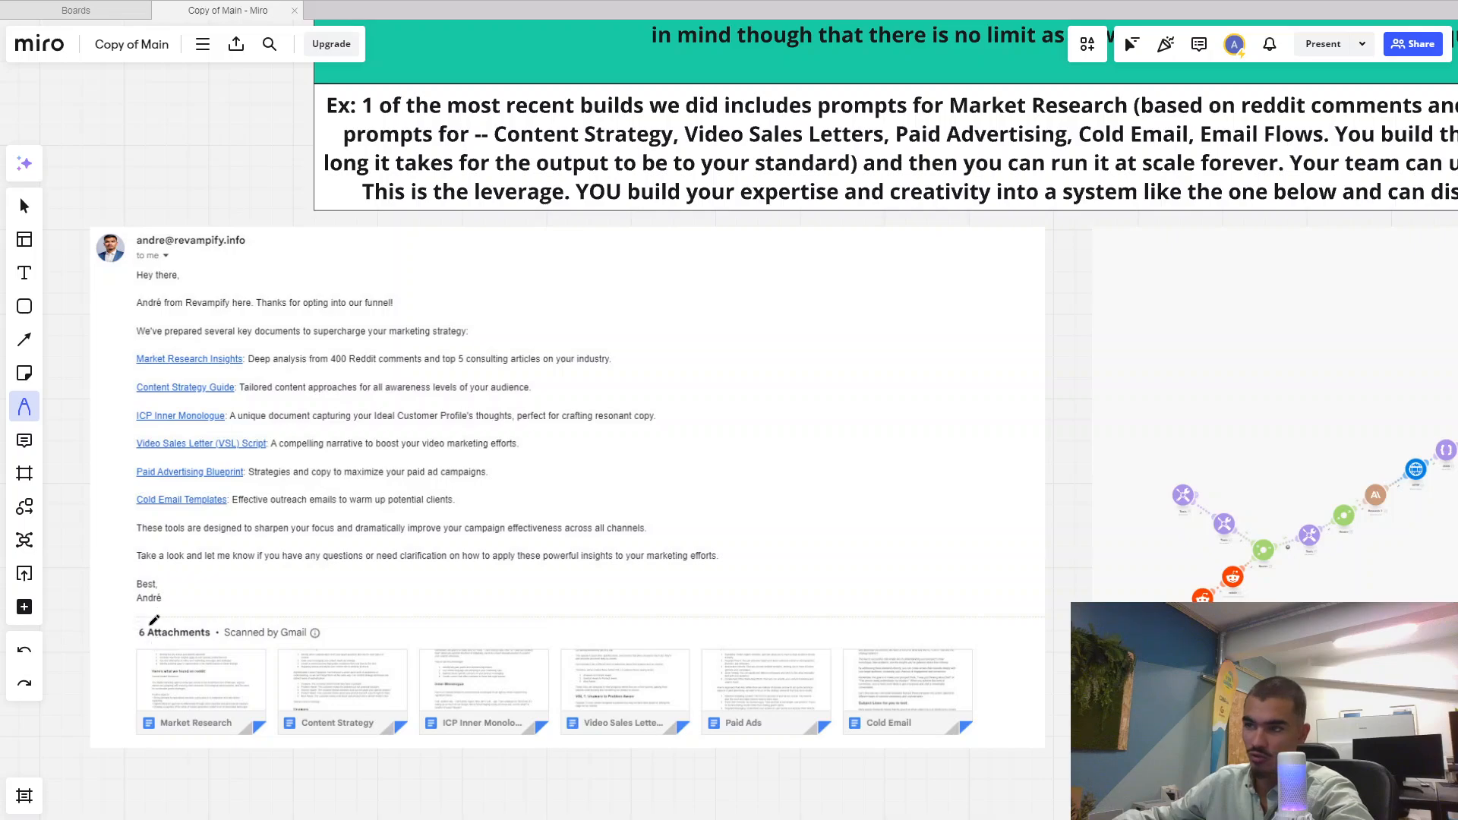
{"action": "scroll", "coordinate": [795, 610], "scroll_direction": "down", "scroll_amount": 1}
{"action": "left_click_drag", "start_coordinate": [792, 609], "coordinate": [533, 602]}
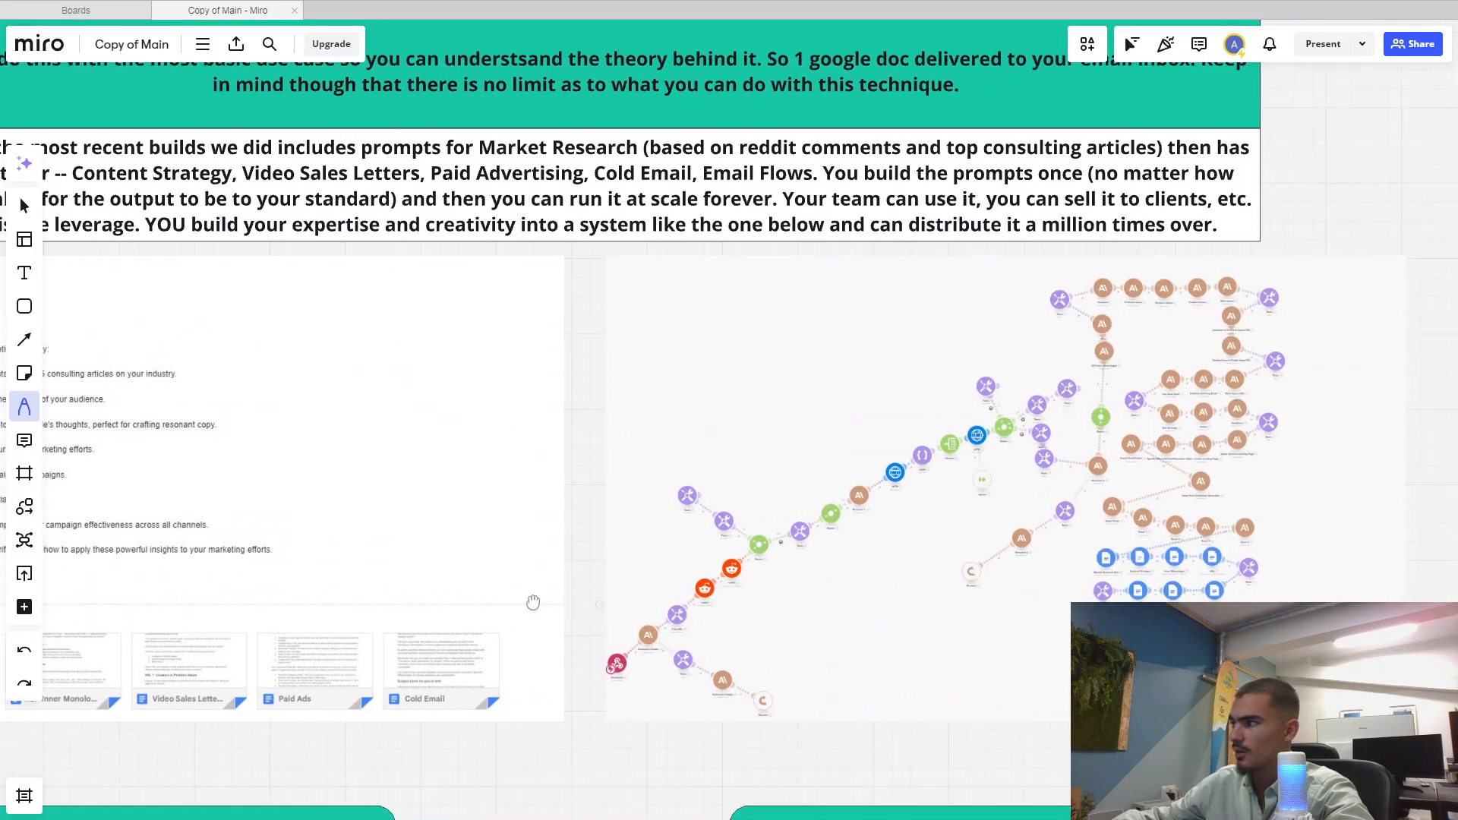
{"action": "scroll", "coordinate": [751, 599], "scroll_direction": "up", "scroll_amount": 4}
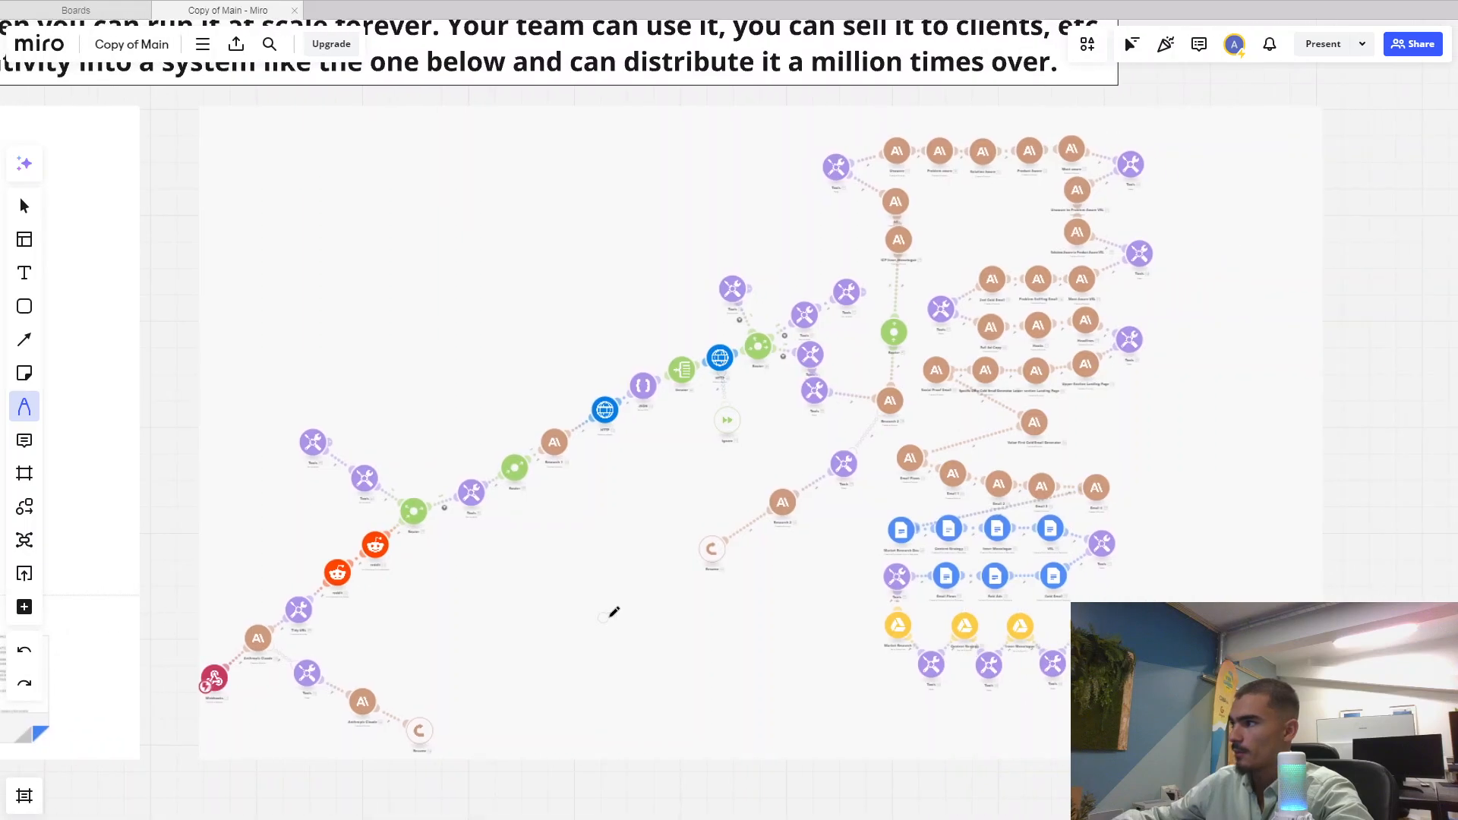
{"action": "scroll", "coordinate": [744, 615], "scroll_direction": "up", "scroll_amount": 1}
{"action": "scroll", "coordinate": [744, 616], "scroll_direction": "down", "scroll_amount": 2}
{"action": "scroll", "coordinate": [565, 628], "scroll_direction": "down", "scroll_amount": 4}
{"action": "left_click_drag", "start_coordinate": [489, 648], "coordinate": [815, 309]}
{"action": "scroll", "coordinate": [648, 444], "scroll_direction": "down", "scroll_amount": 1}
{"action": "left_click_drag", "start_coordinate": [647, 452], "coordinate": [753, 388]}
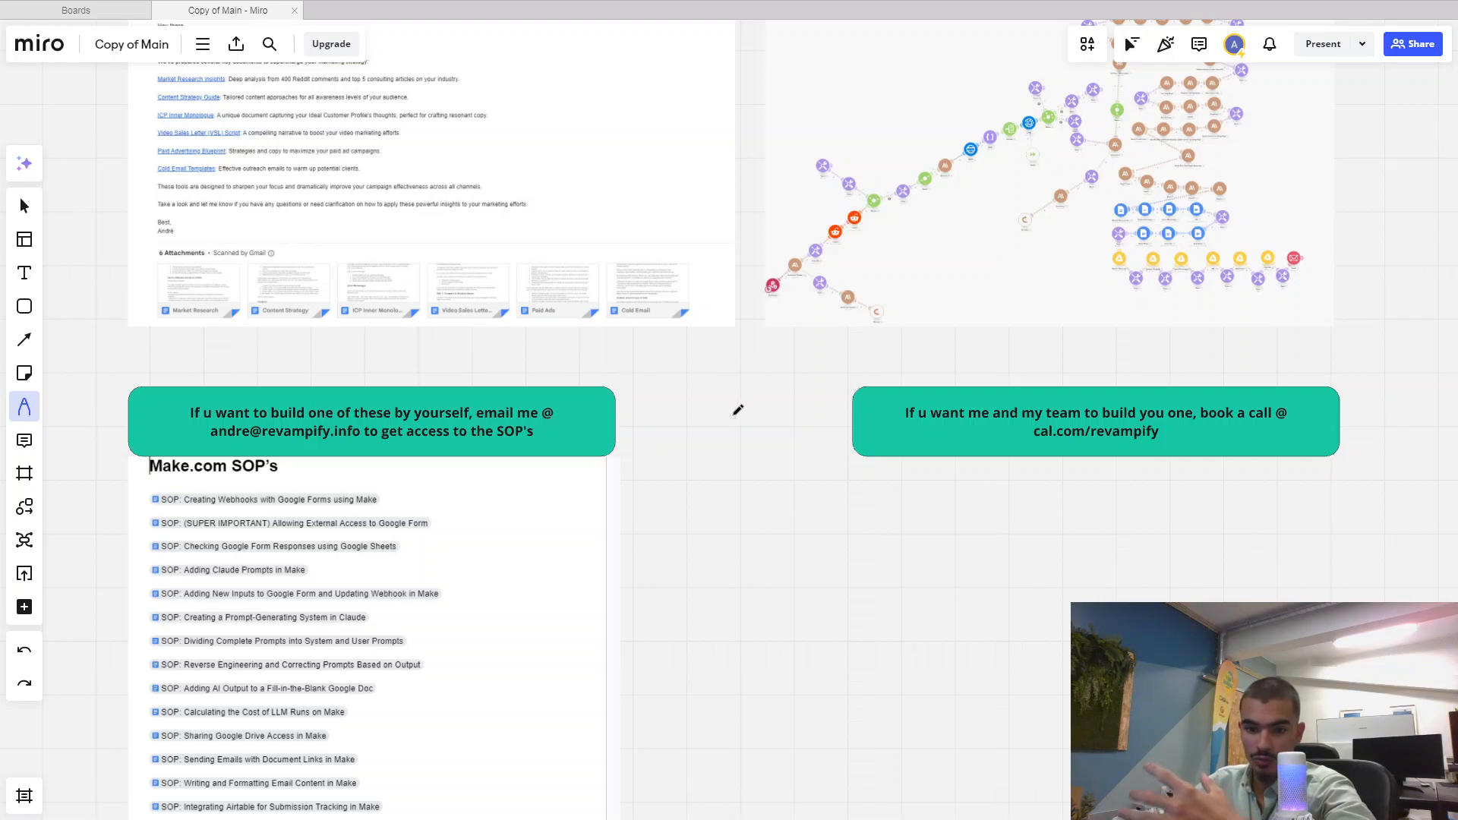
Reveal the full Make.com SOP's list and the book-a-call and email-for-SOPs cards
{"action": "left_click_drag", "start_coordinate": [693, 471], "coordinate": [700, 382]}
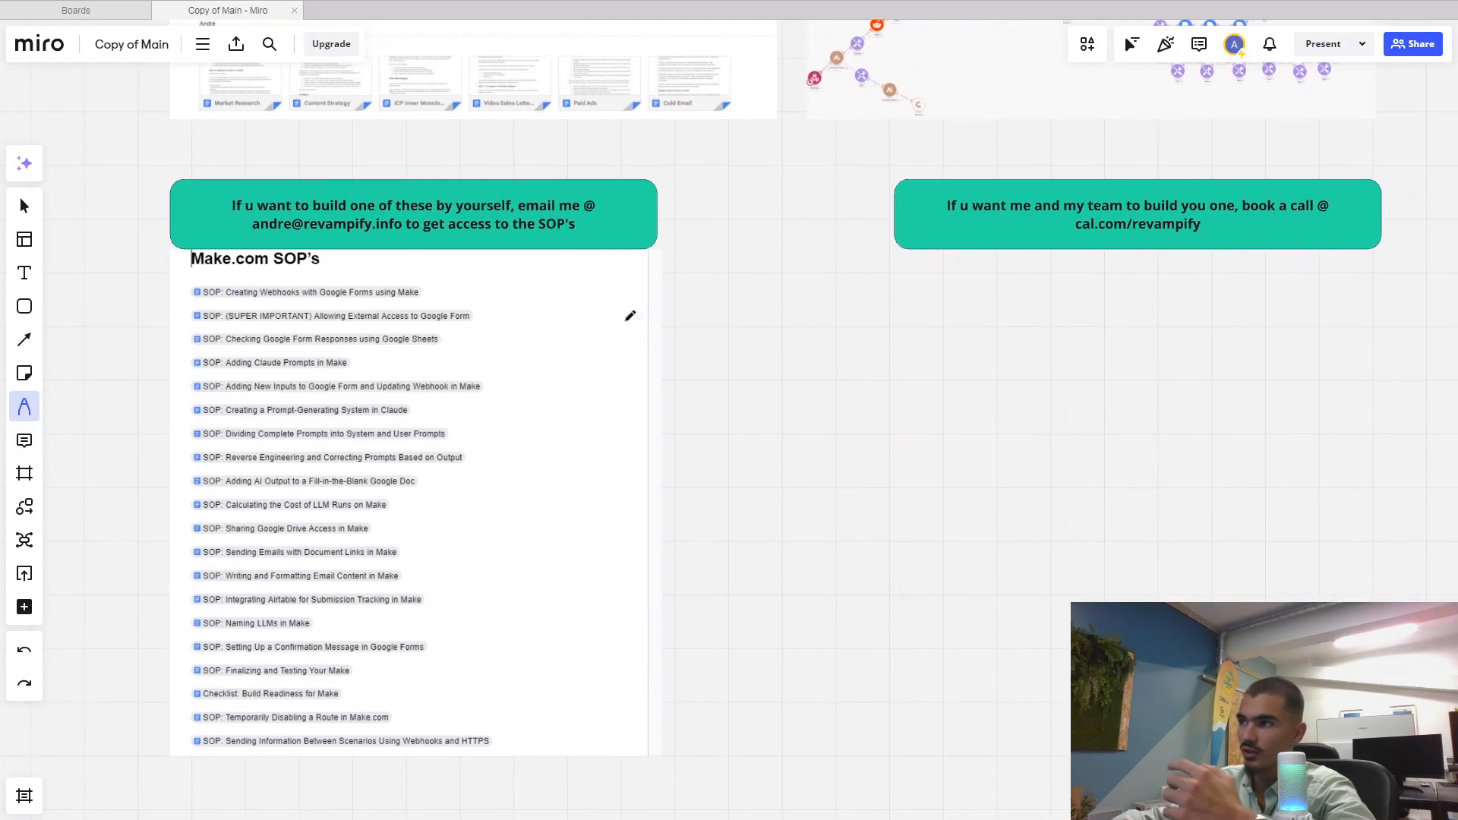
{"action": "scroll", "coordinate": [556, 225], "scroll_direction": "up", "scroll_amount": 1}
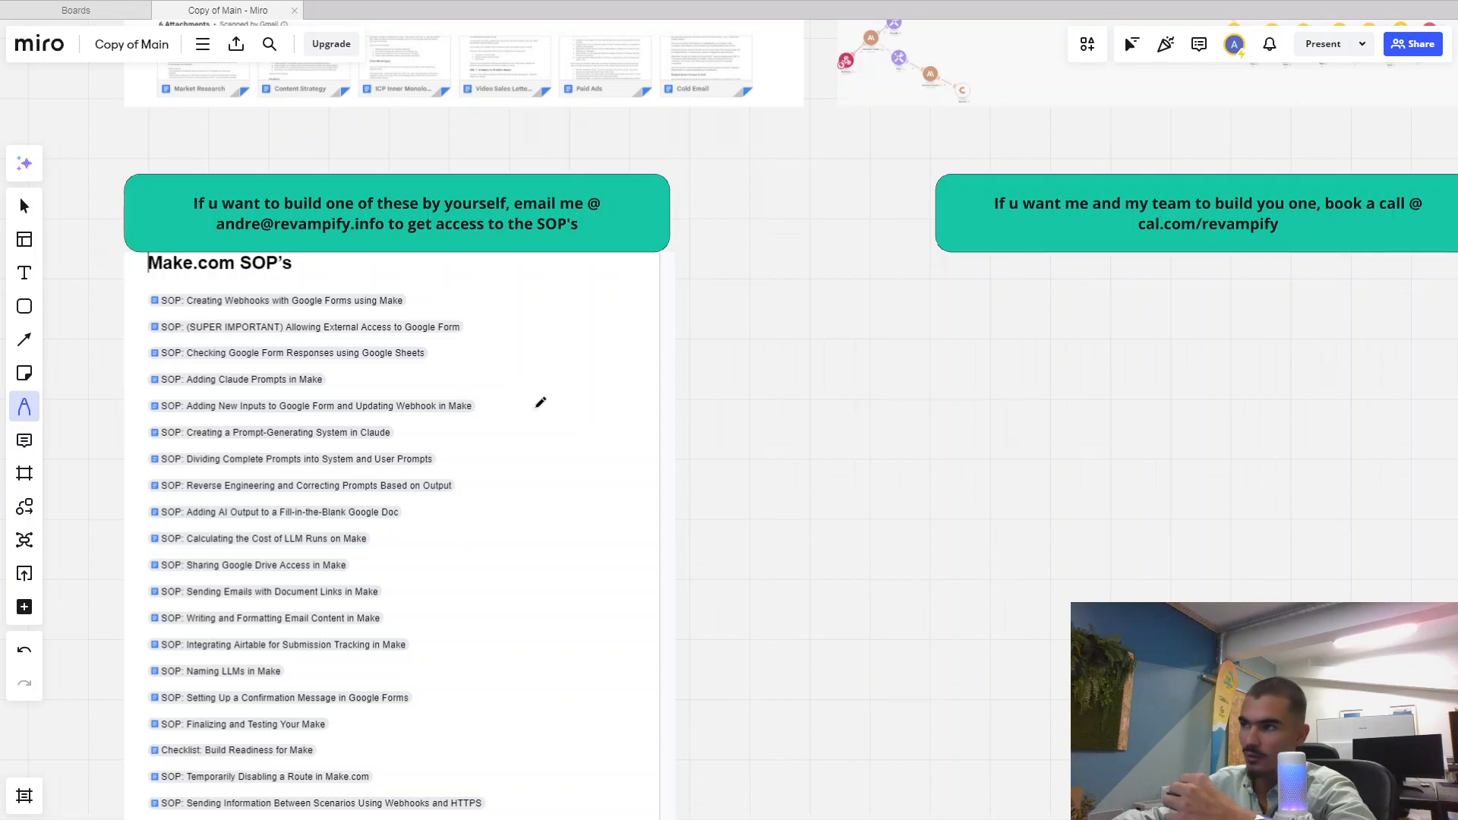
{"action": "left_click_drag", "start_coordinate": [537, 407], "coordinate": [554, 337]}
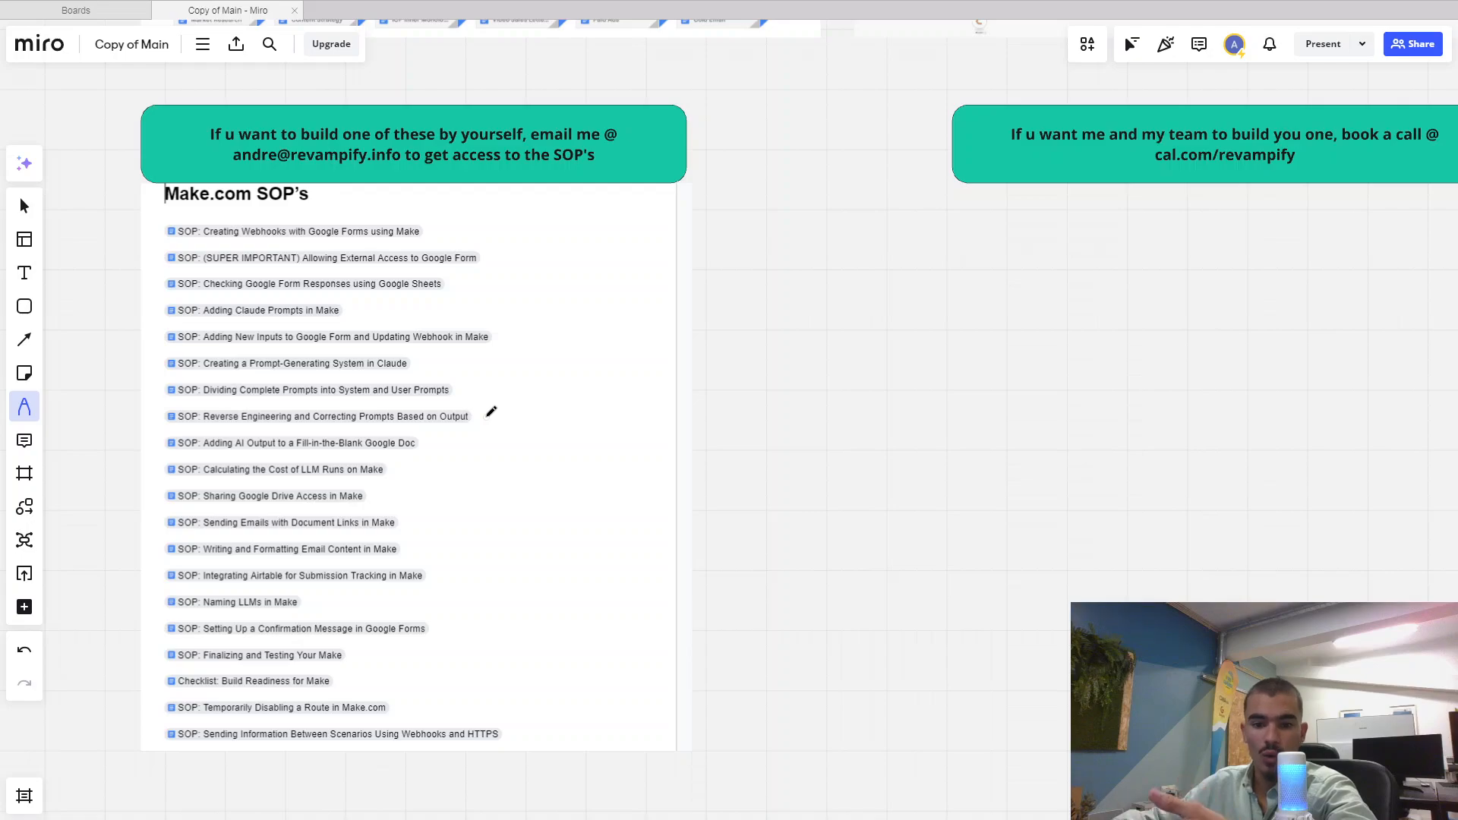
{"action": "scroll", "coordinate": [664, 413], "scroll_direction": "right", "scroll_amount": 5}
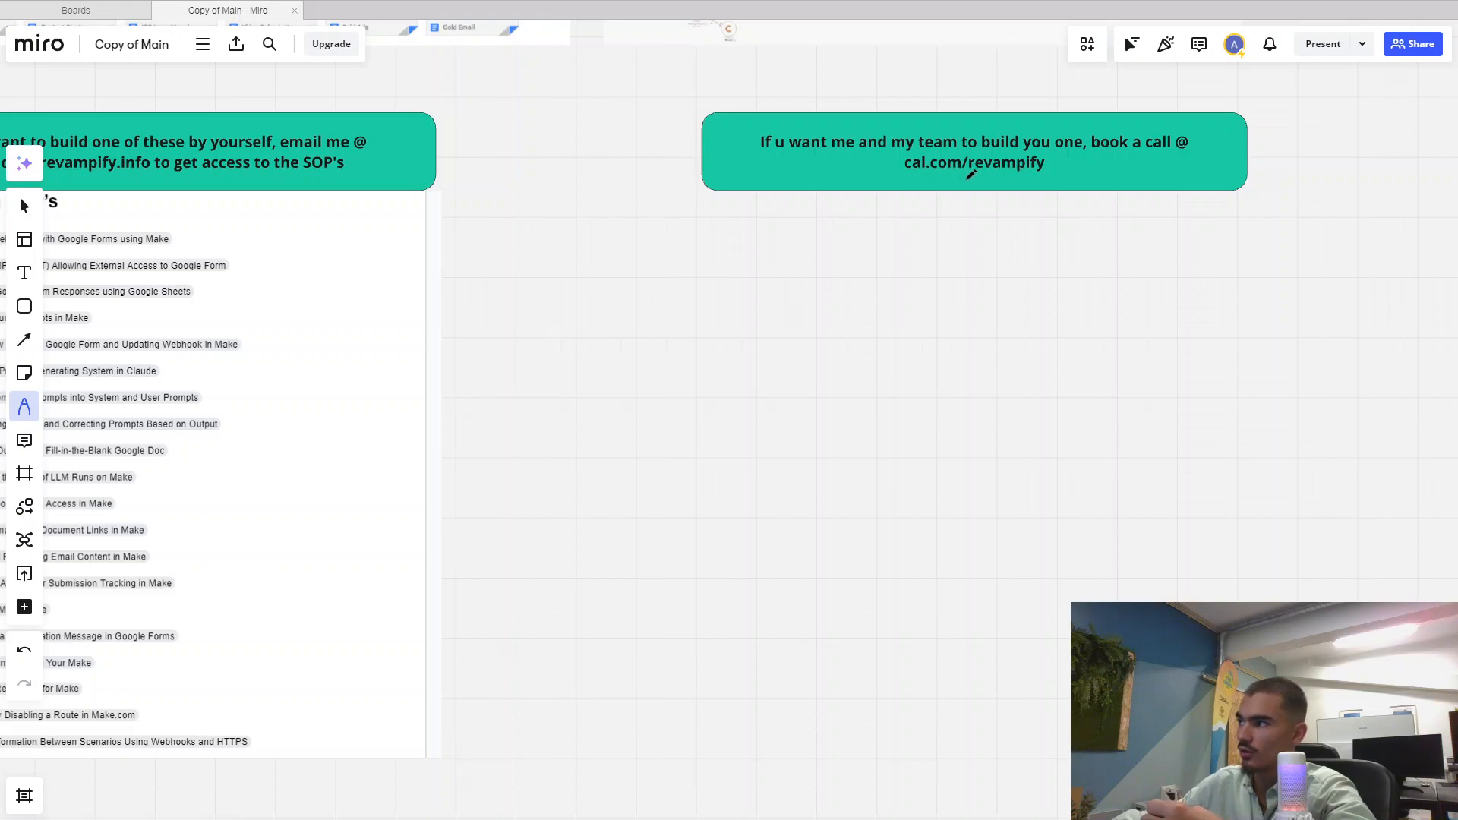
Zoom in on the book-a-call card
{"action": "scroll", "coordinate": [971, 175], "scroll_direction": "up", "scroll_amount": 5}
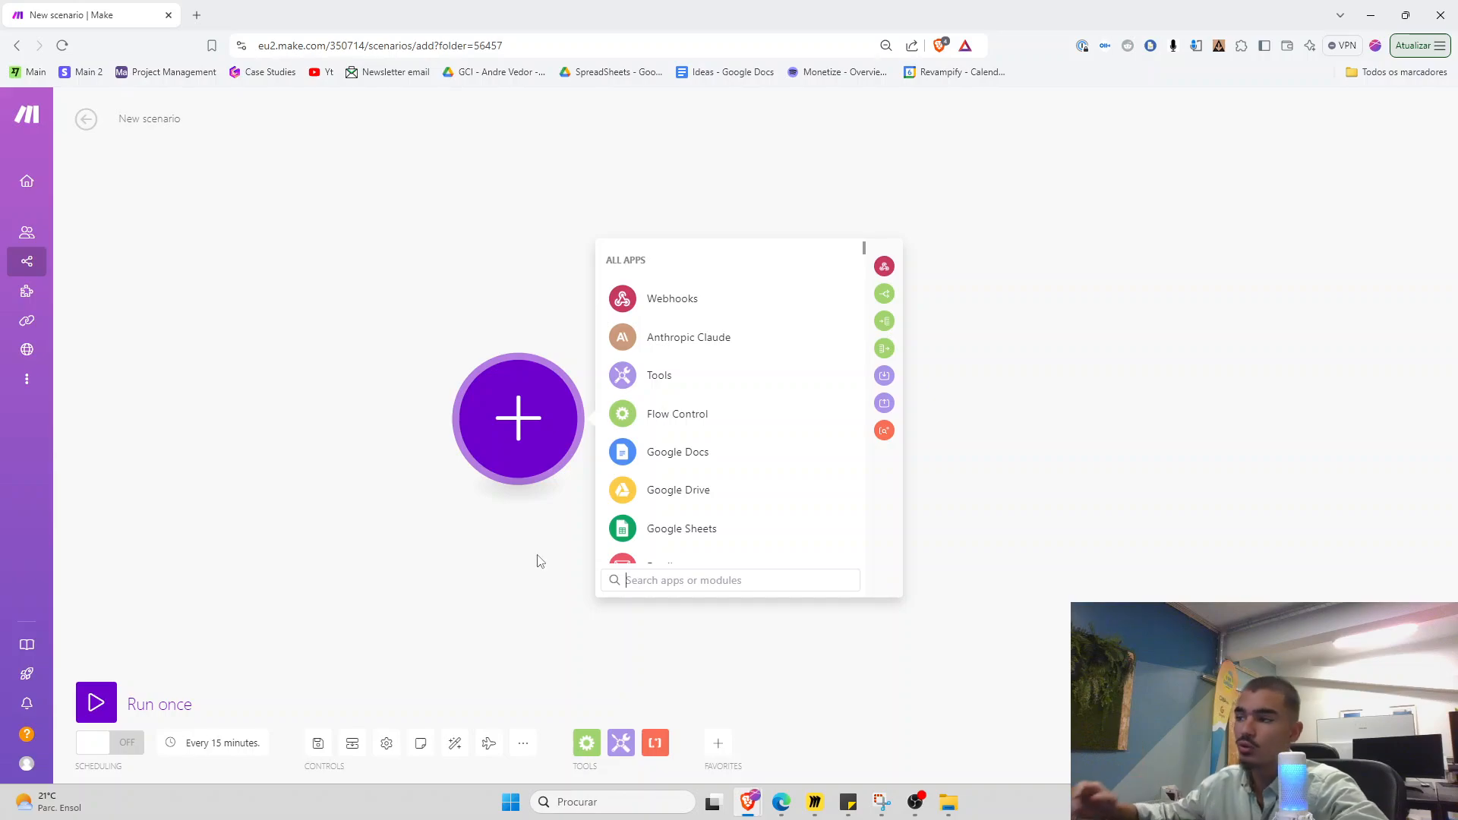
Search the app list for 'google form' and browse its Google Forms modules
{"action": "left_click_drag", "start_coordinate": [486, 457], "coordinate": [306, 448]}
{"action": "scroll", "coordinate": [289, 532], "scroll_direction": "up", "scroll_amount": 1}
{"action": "scroll", "coordinate": [302, 539], "scroll_direction": "down", "scroll_amount": 1}
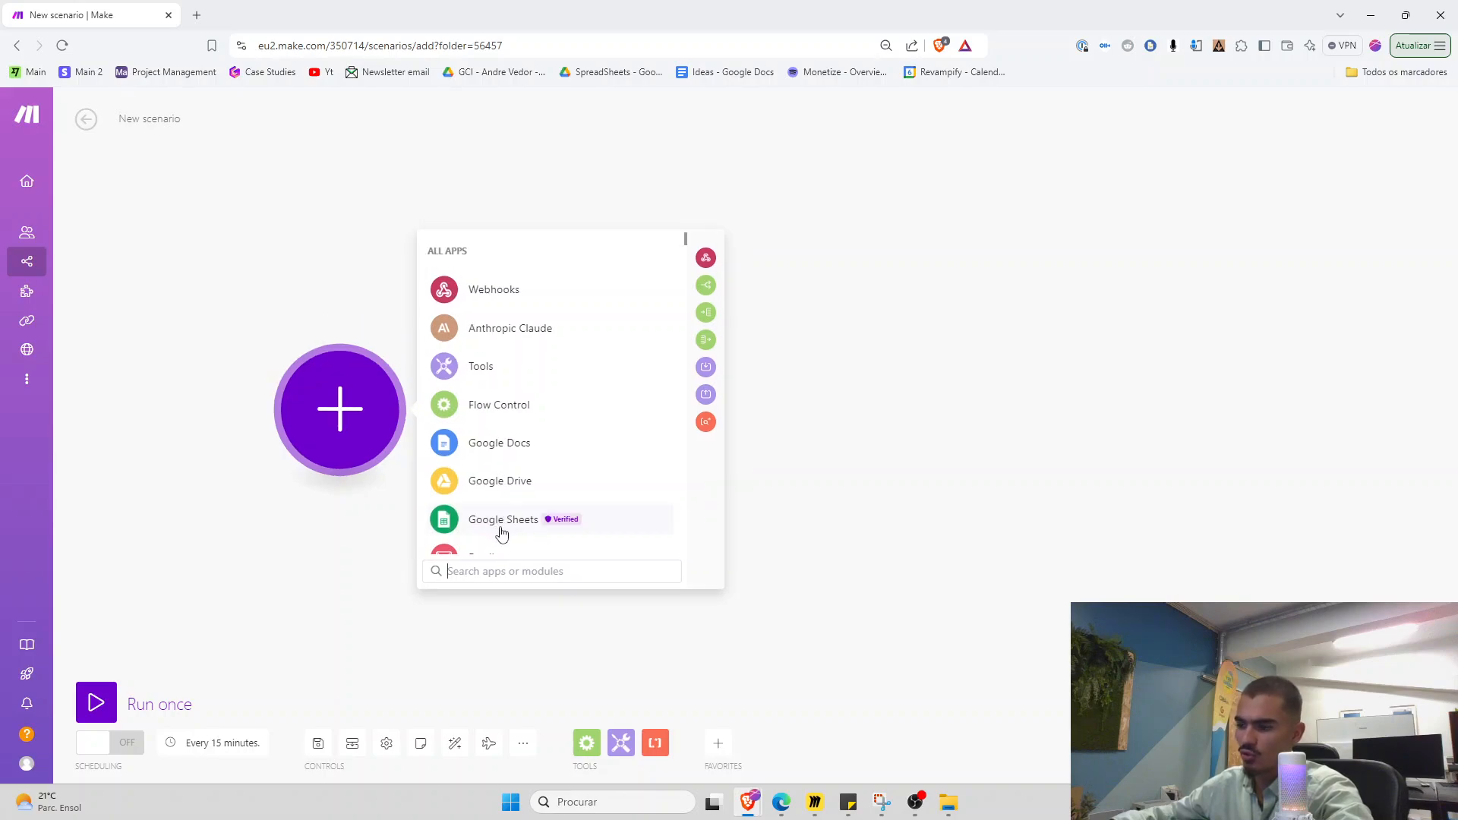
{"action": "type", "text": "form"}
{"action": "left_click_drag", "start_coordinate": [479, 585], "coordinate": [410, 575]}
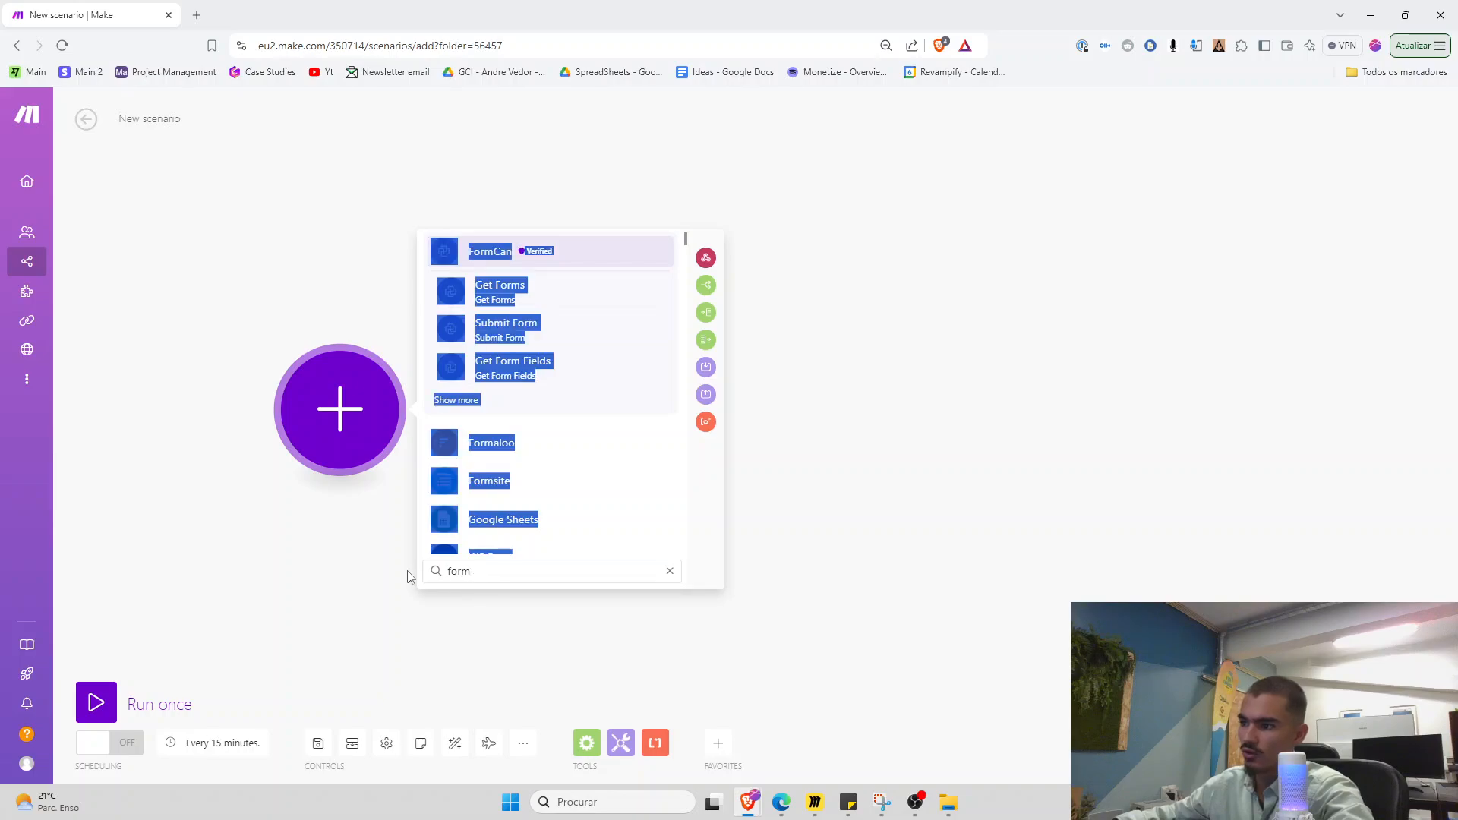
{"action": "double_click", "coordinate": [466, 569]}
{"action": "type", "text": "google form"}
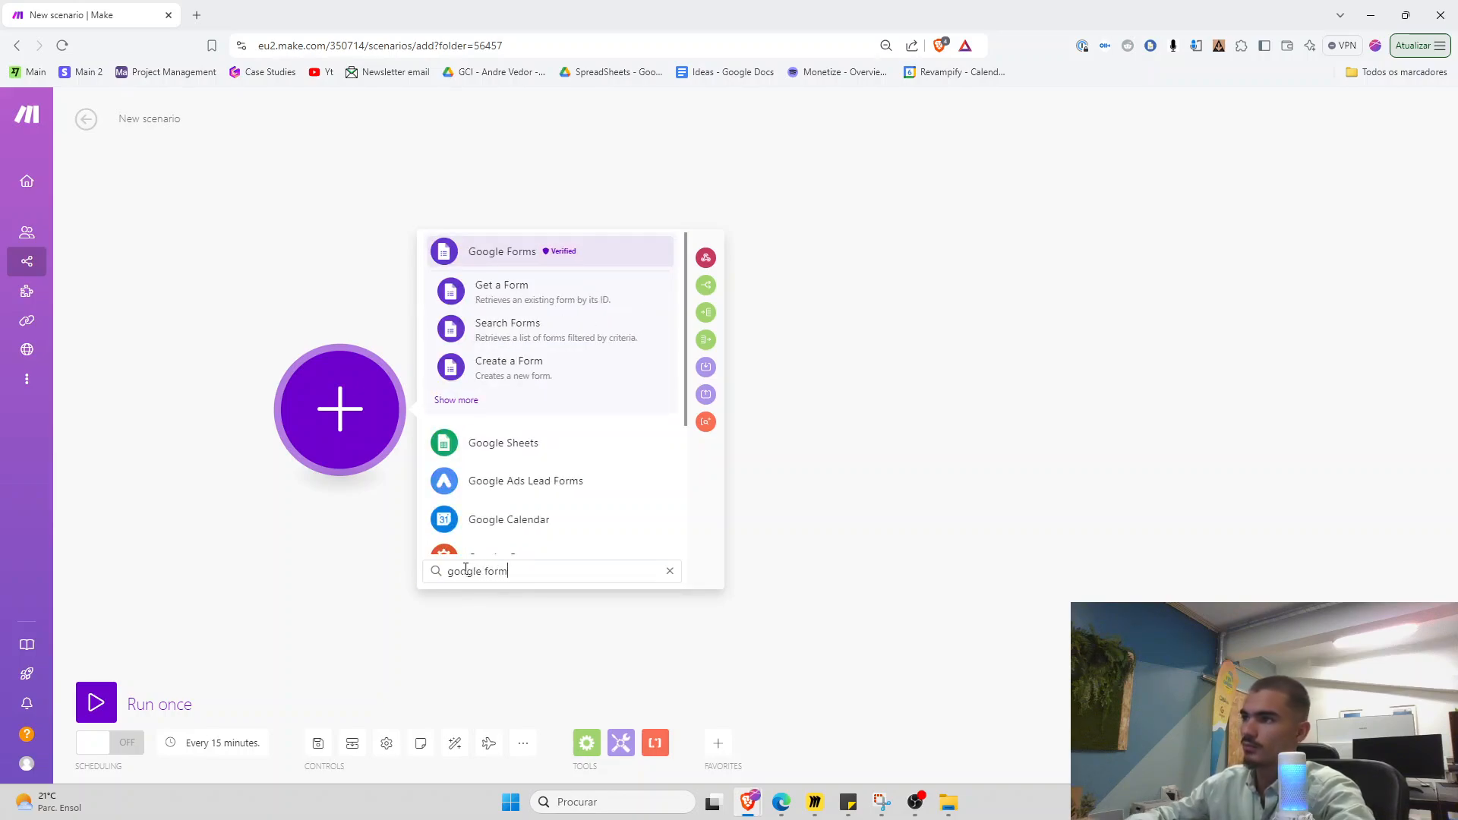
{"action": "left_click", "coordinate": [480, 260]}
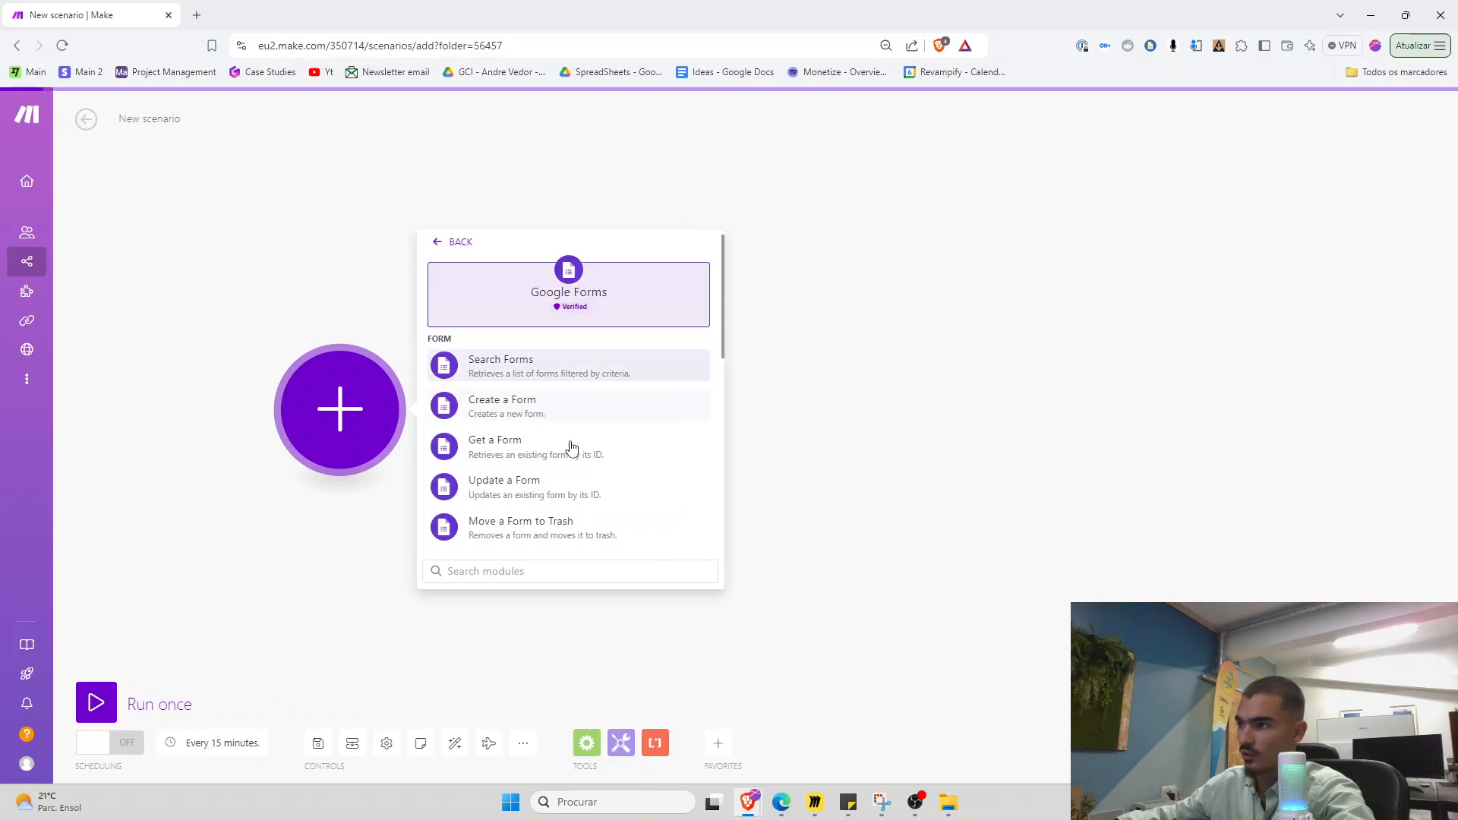
{"action": "scroll", "coordinate": [535, 471], "scroll_direction": "down", "scroll_amount": 3}
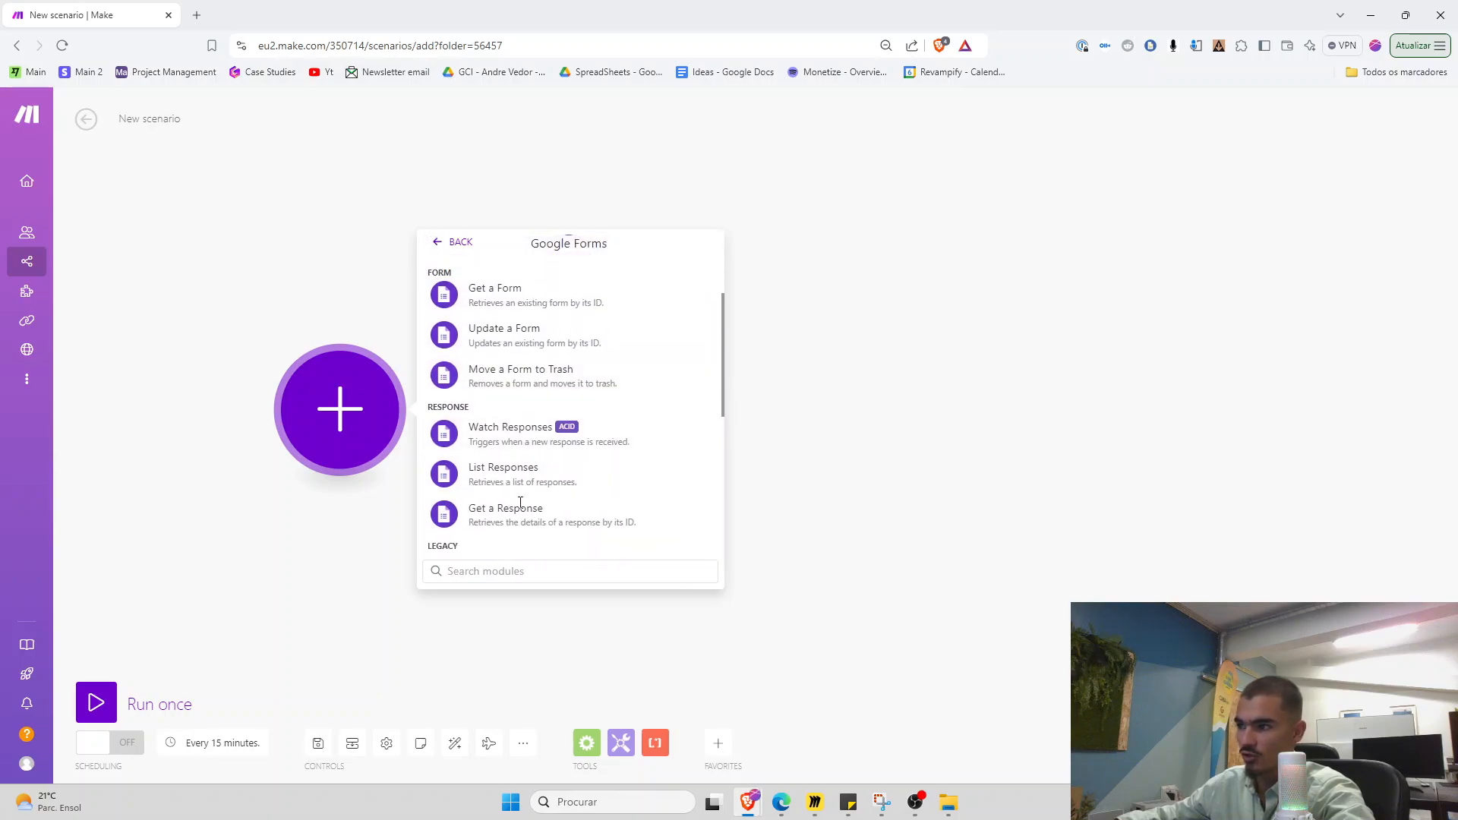
{"action": "left_click", "coordinate": [441, 241]}
Search 'webhook' and add a Custom webhook trigger as the first module
{"action": "left_click_drag", "start_coordinate": [529, 571], "coordinate": [351, 577]}
{"action": "type", "text": "airtabl"}
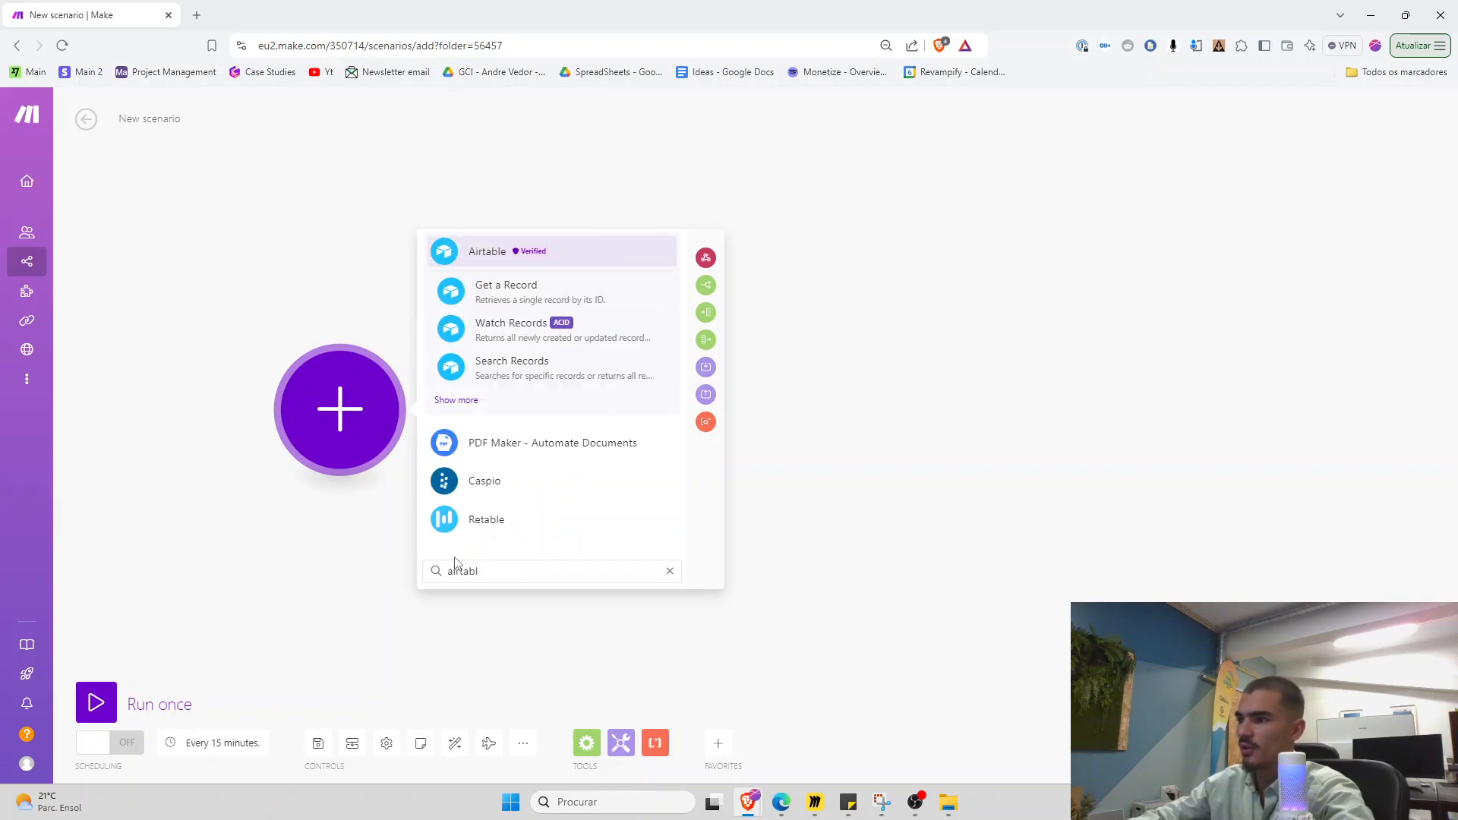
{"action": "key", "text": "ctrl+a"}
{"action": "key", "text": "BackSpace"}
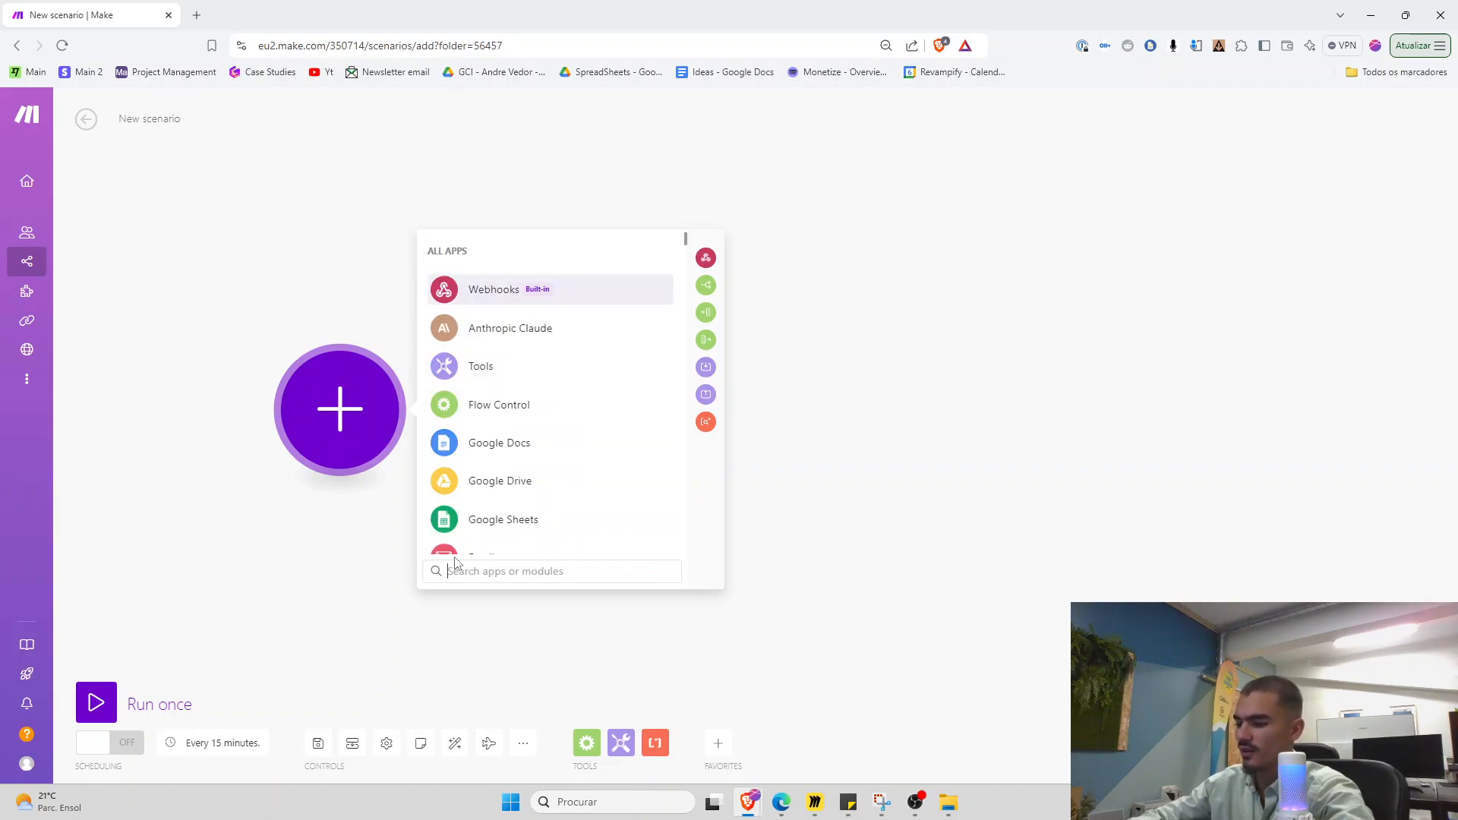
{"action": "type", "text": "webhook"}
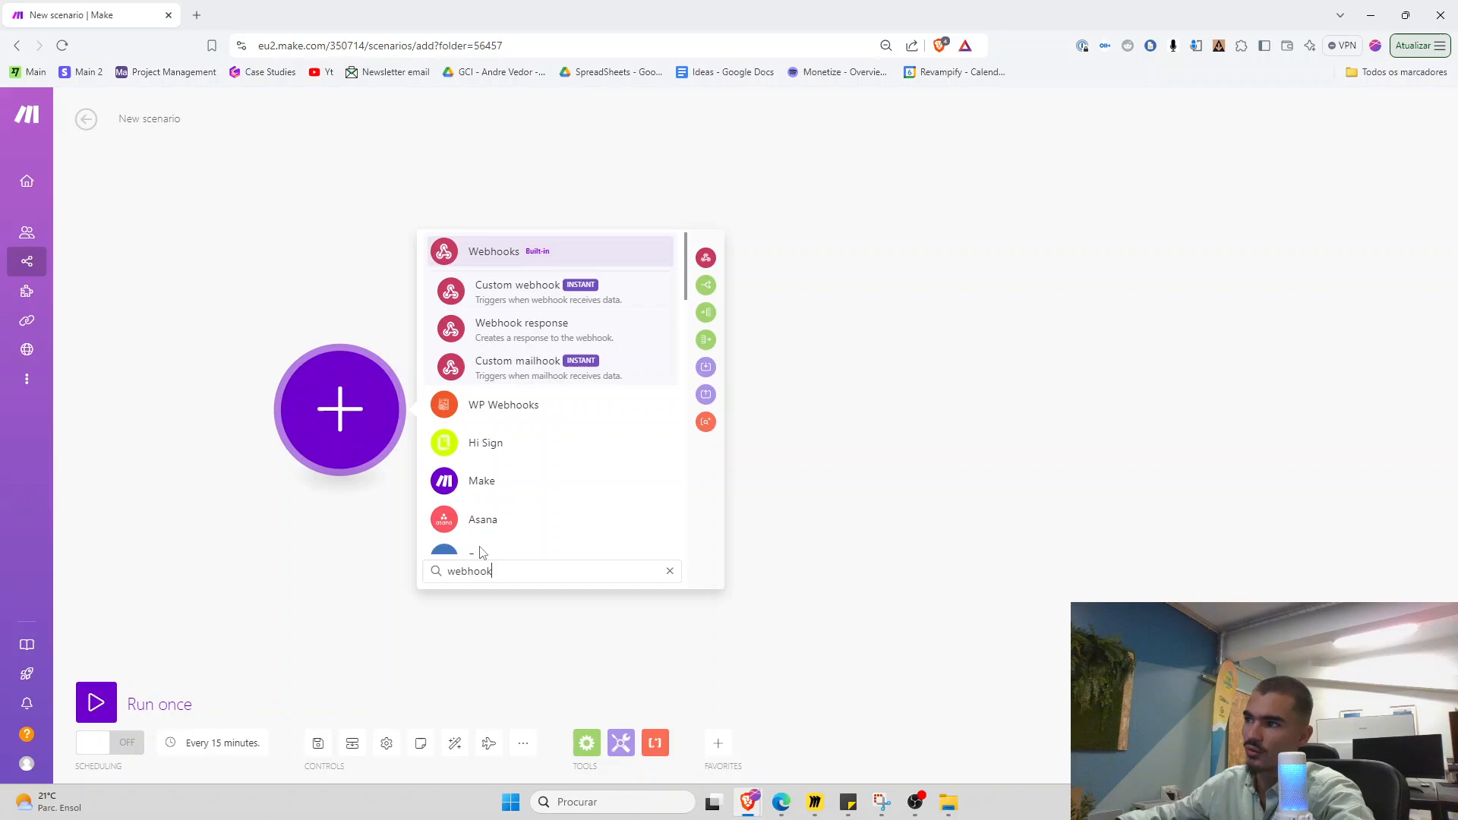
{"action": "left_click", "coordinate": [508, 298]}
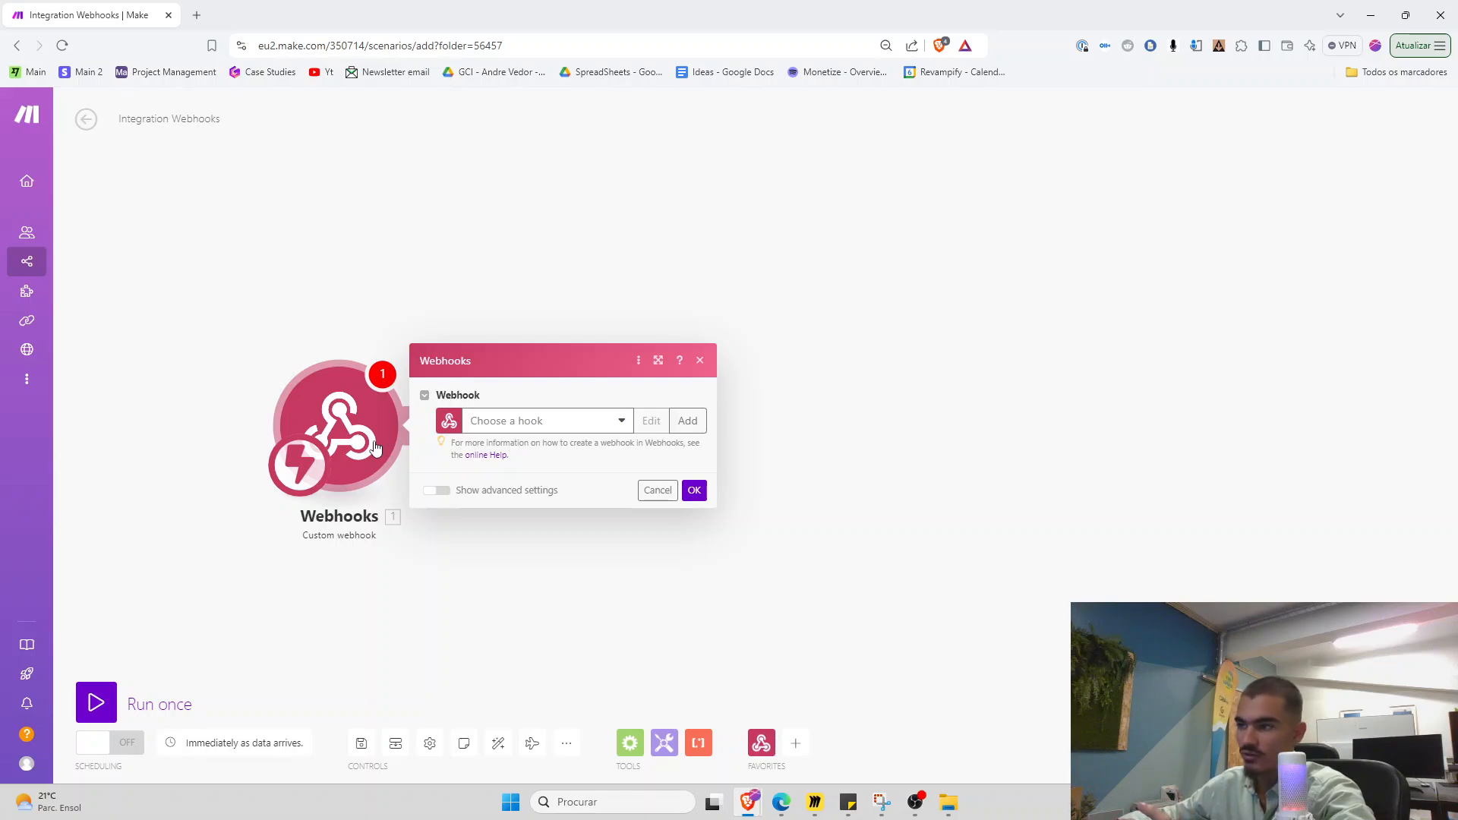
Create a new webhook with its default name and copy its address
{"action": "left_click", "coordinate": [681, 431]}
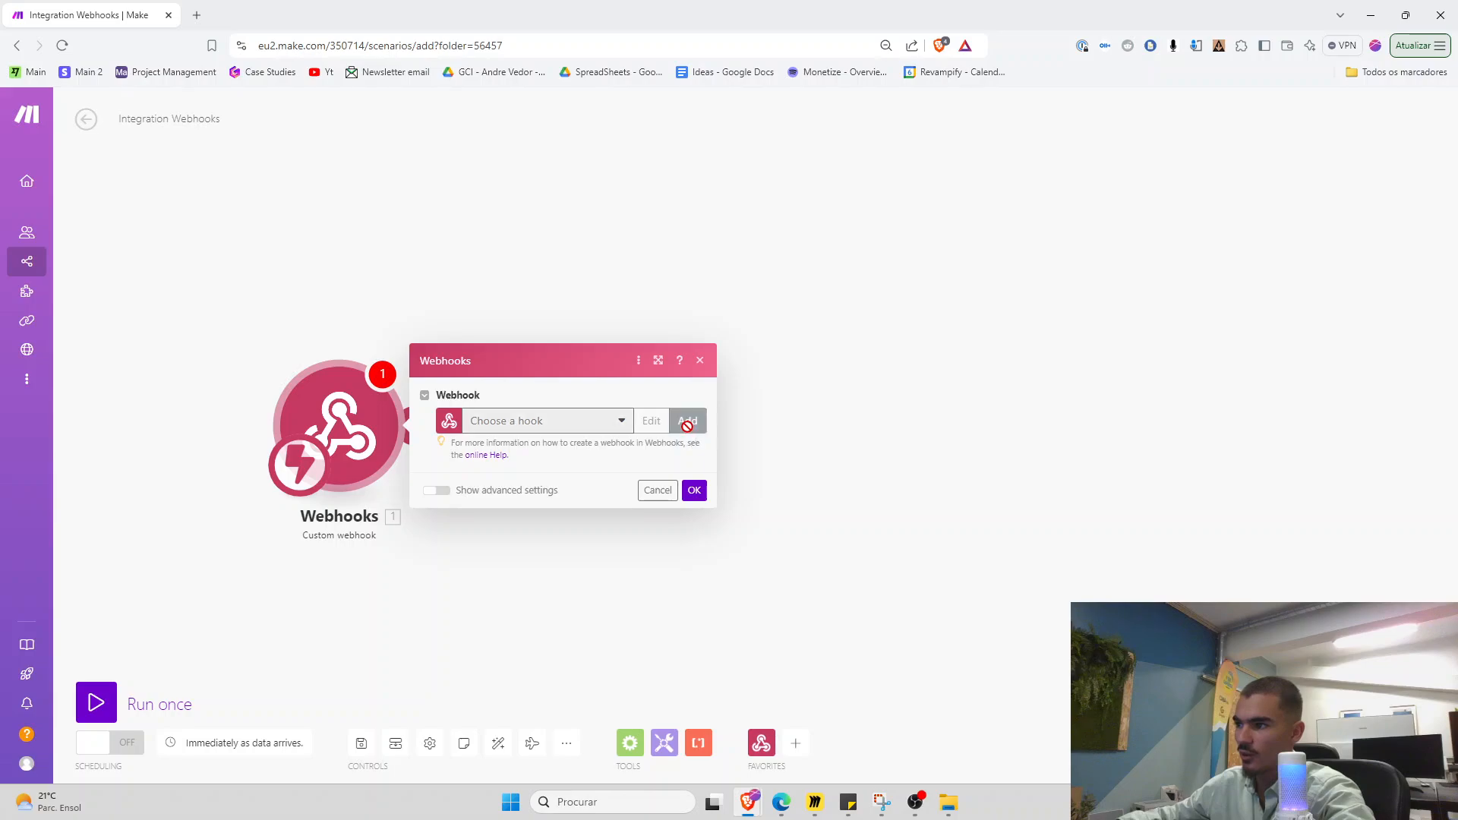
{"action": "left_click", "coordinate": [988, 535]}
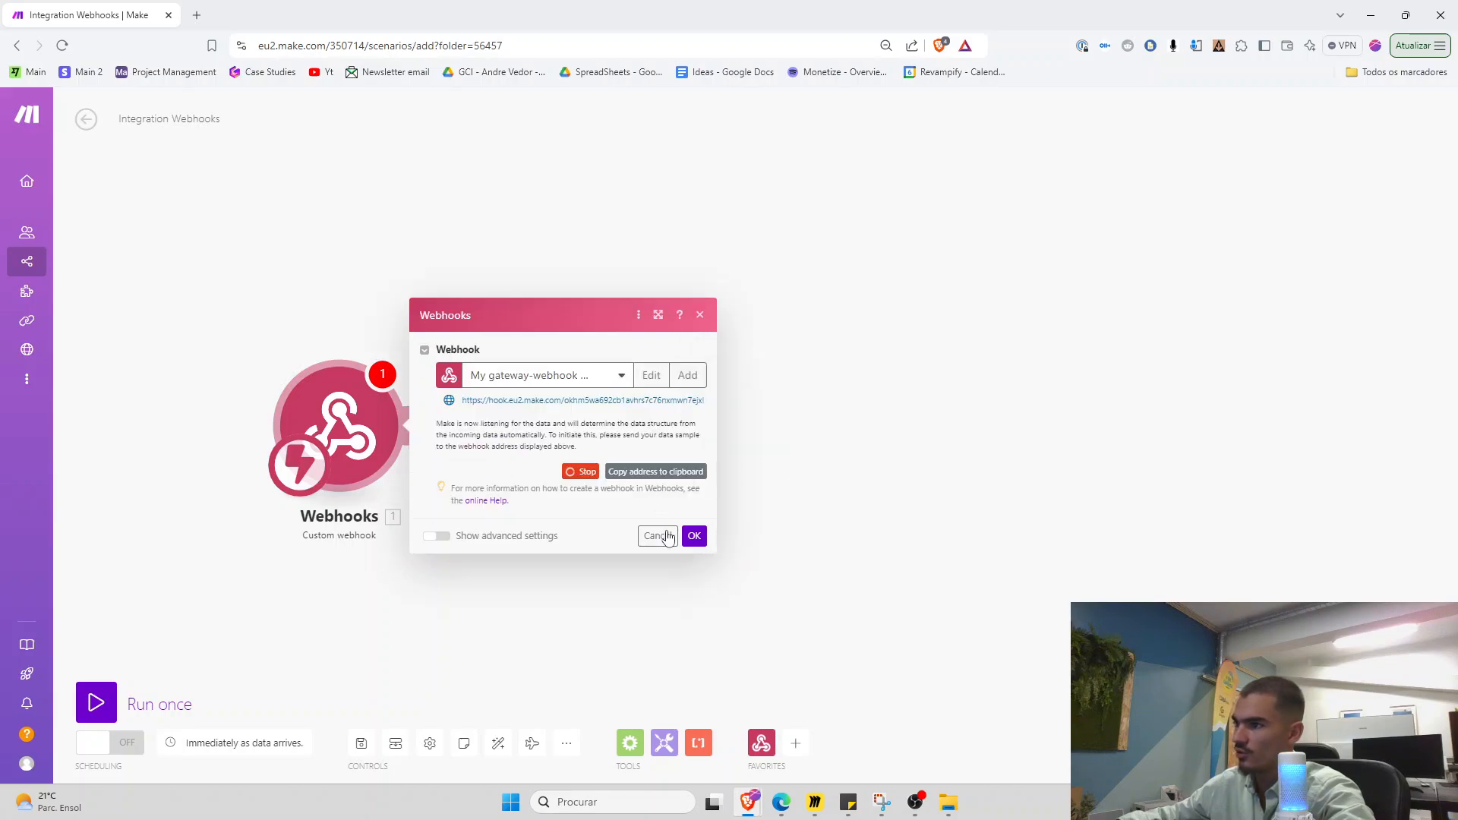
{"action": "left_click", "coordinate": [634, 477]}
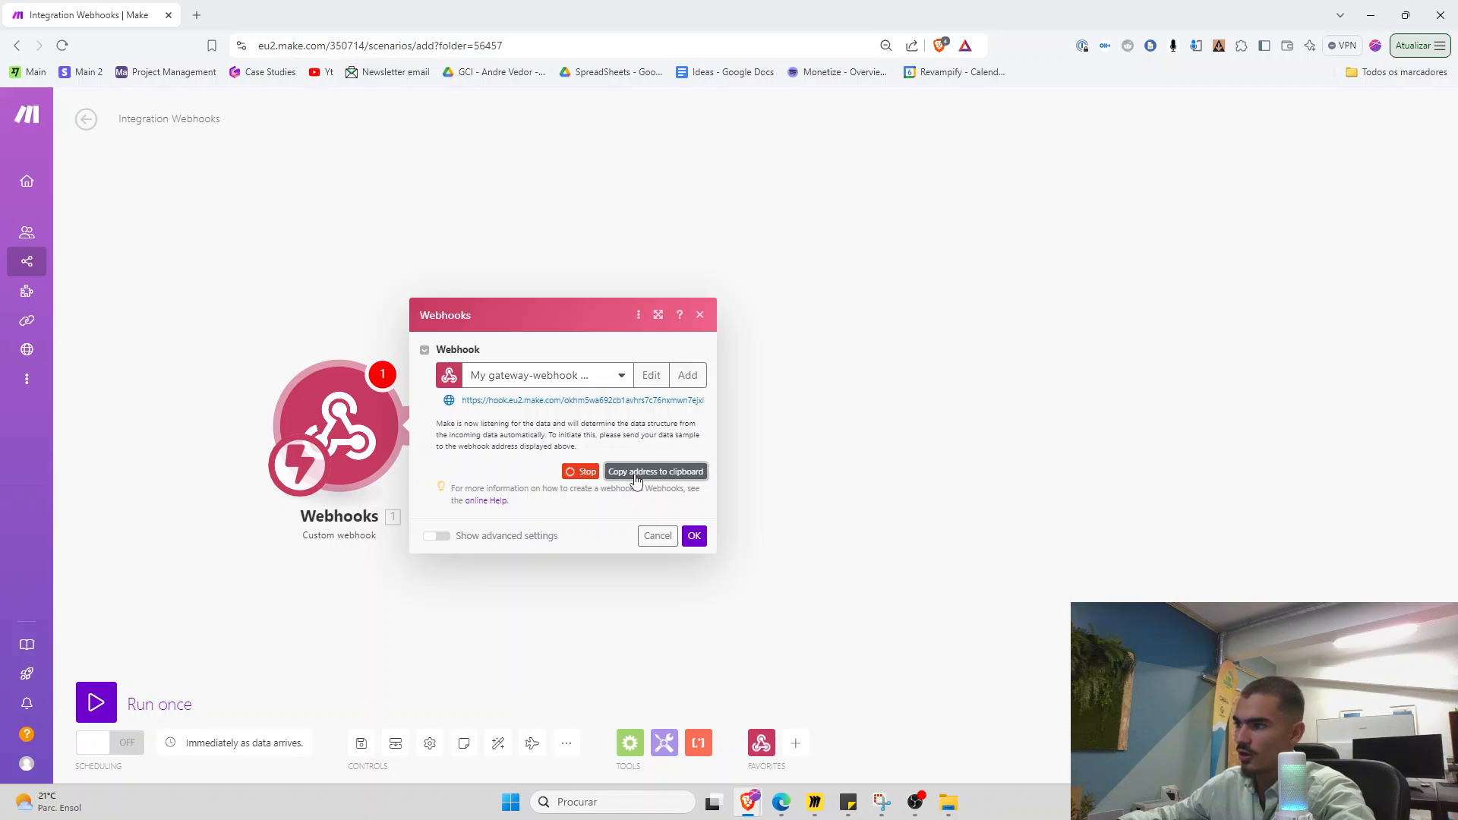
Open Google Forms in a new tab from the 'form' address-bar suggestion
{"action": "left_click", "coordinate": [197, 15]}
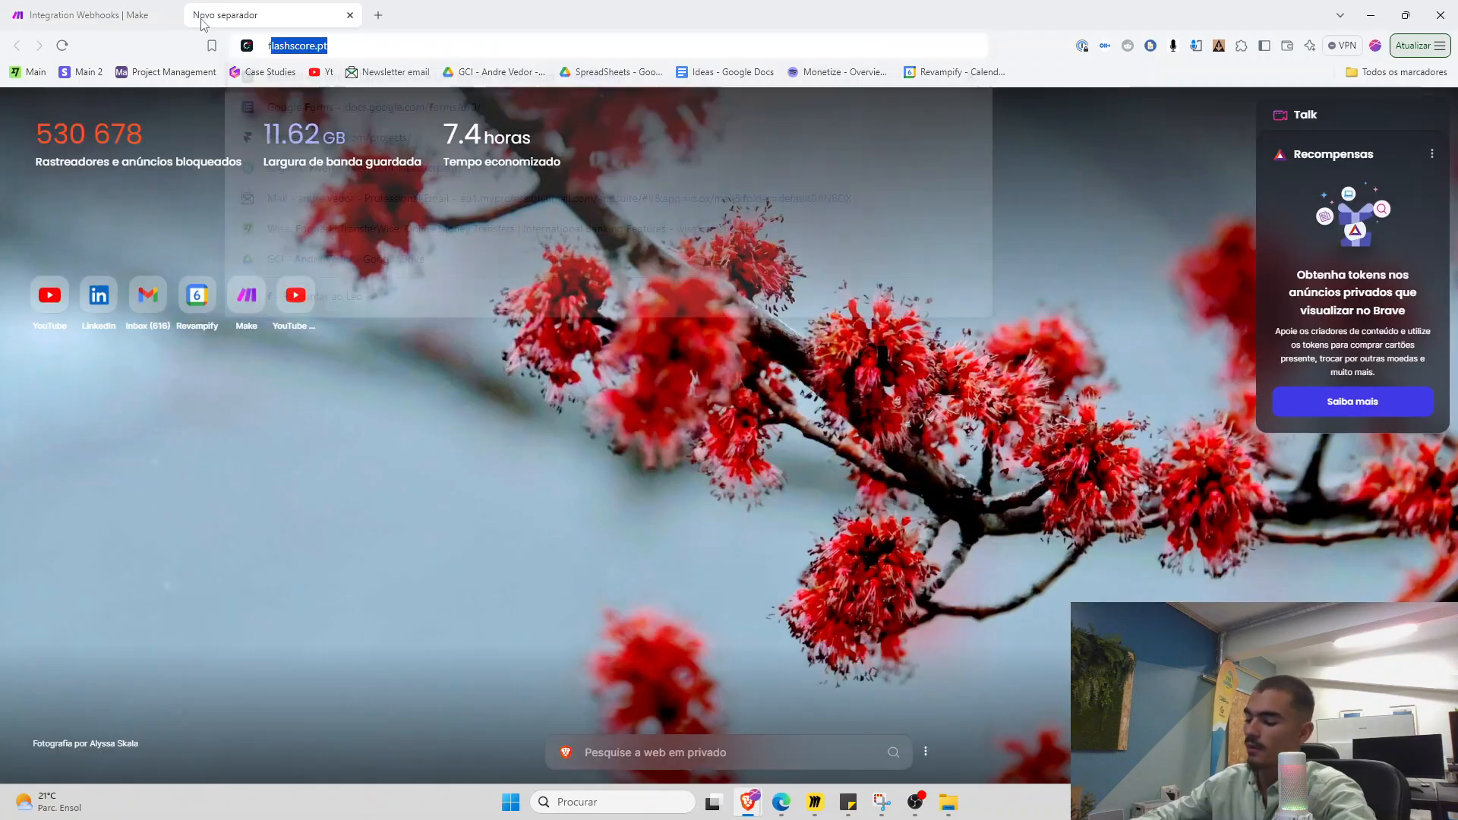
{"action": "type", "text": "form"}
{"action": "key", "text": "Down"}
{"action": "key", "text": "Return"}
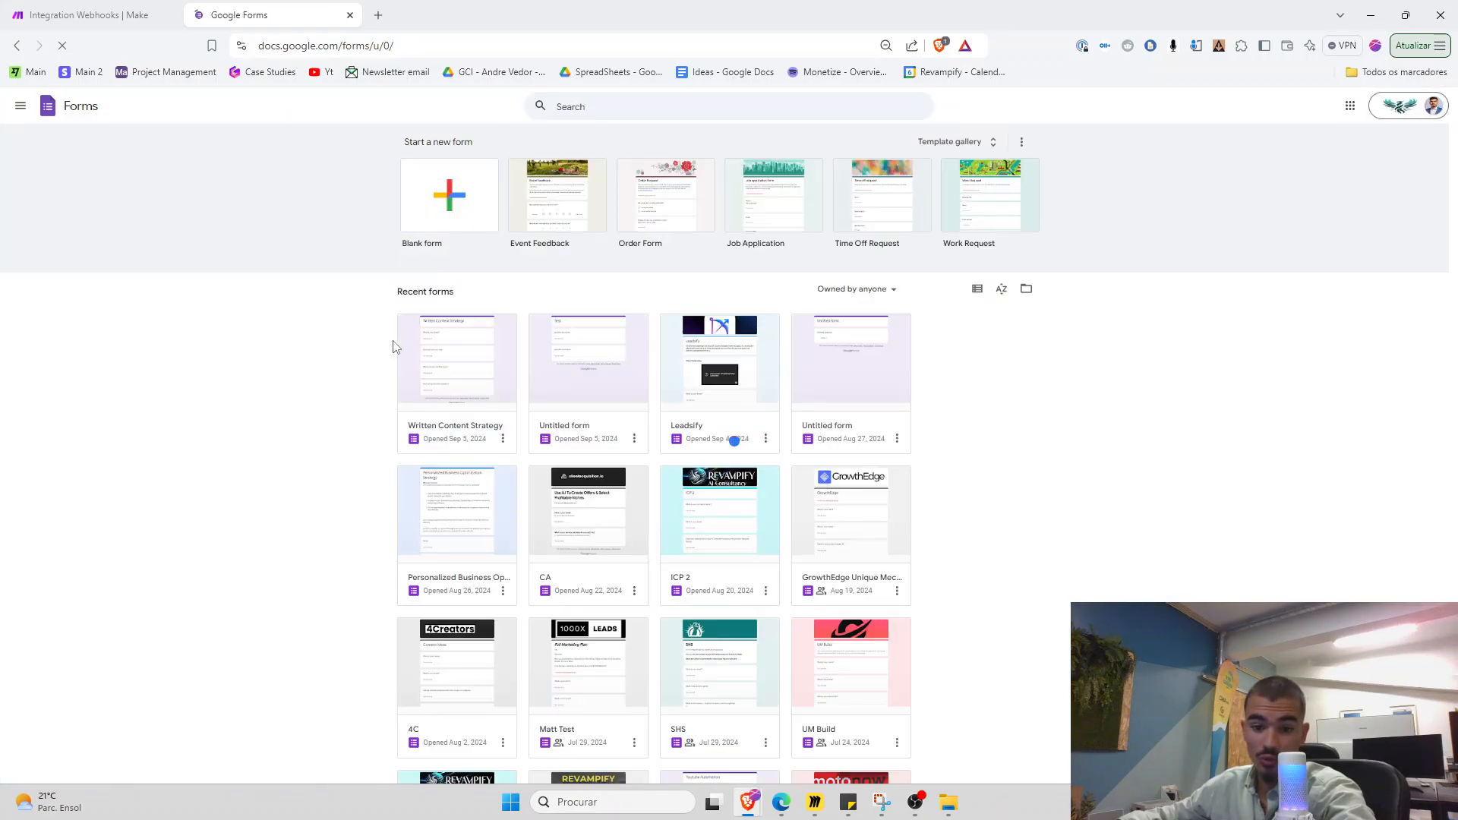
{"action": "key", "text": "ctrl+plus"}
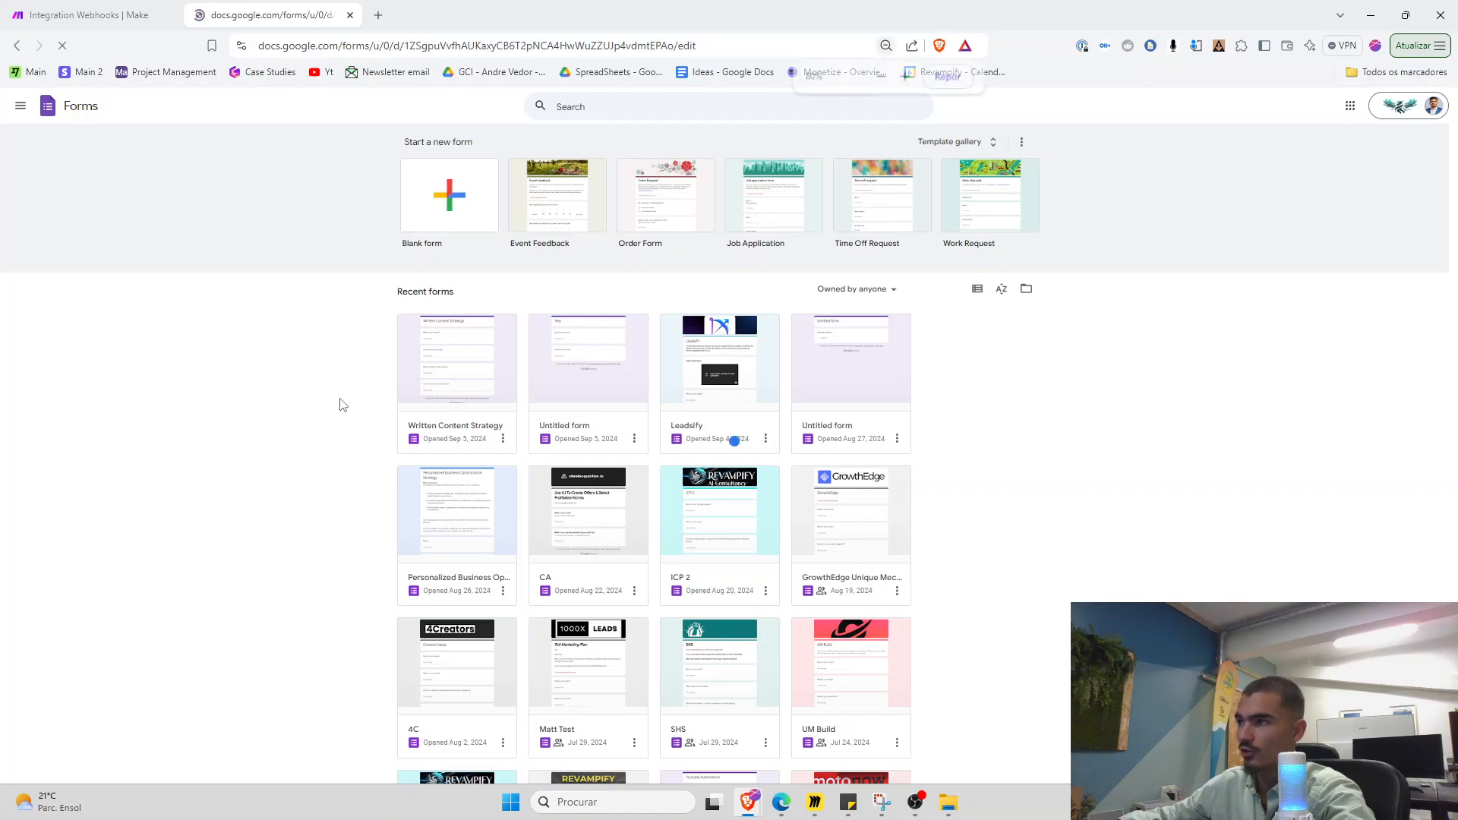
Title the new blank form 'Test YT' and set page zoom to 90%
{"action": "left_click", "coordinate": [104, 108]}
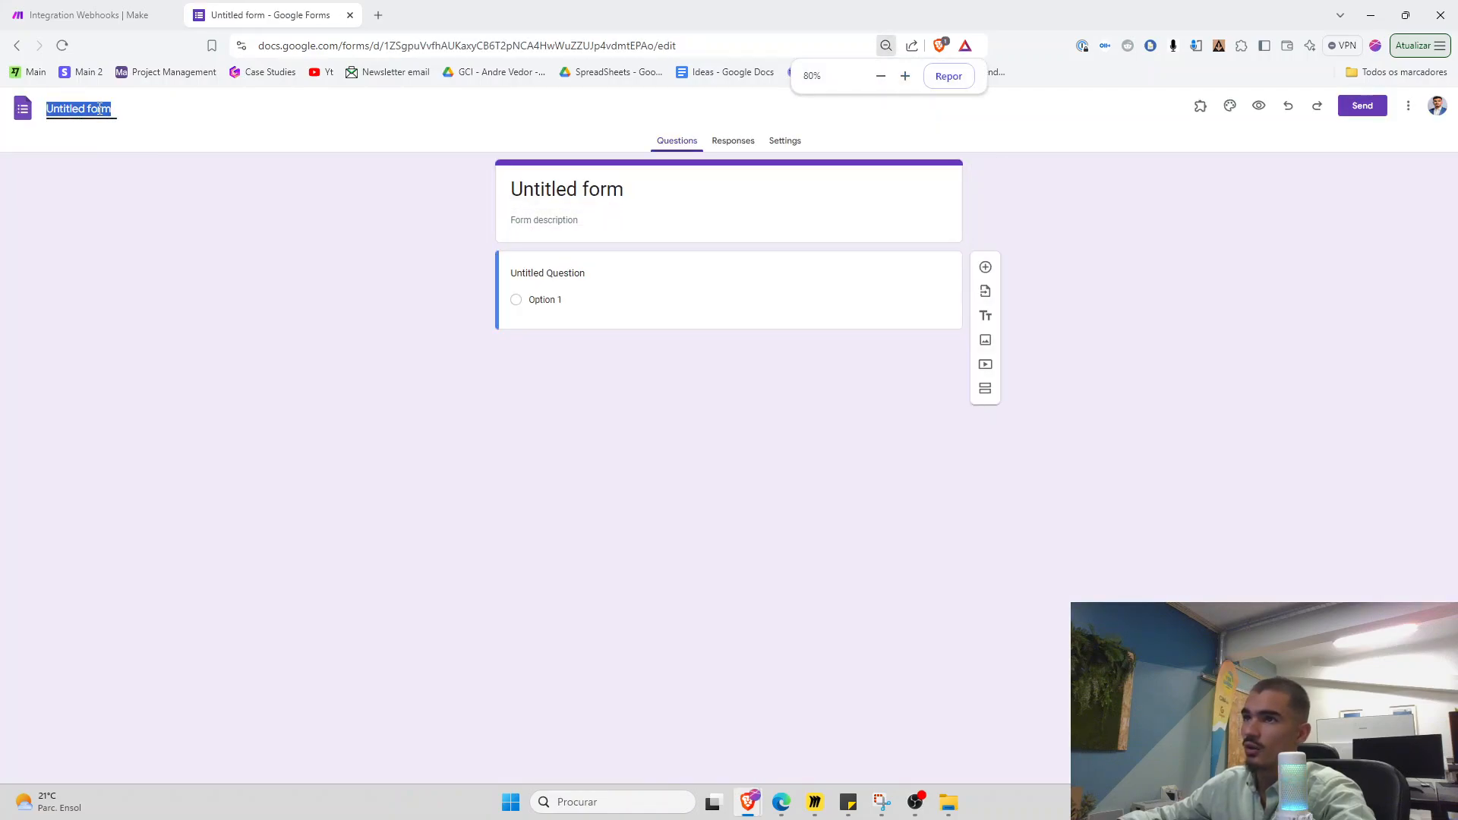
{"action": "type", "text": "Test "}
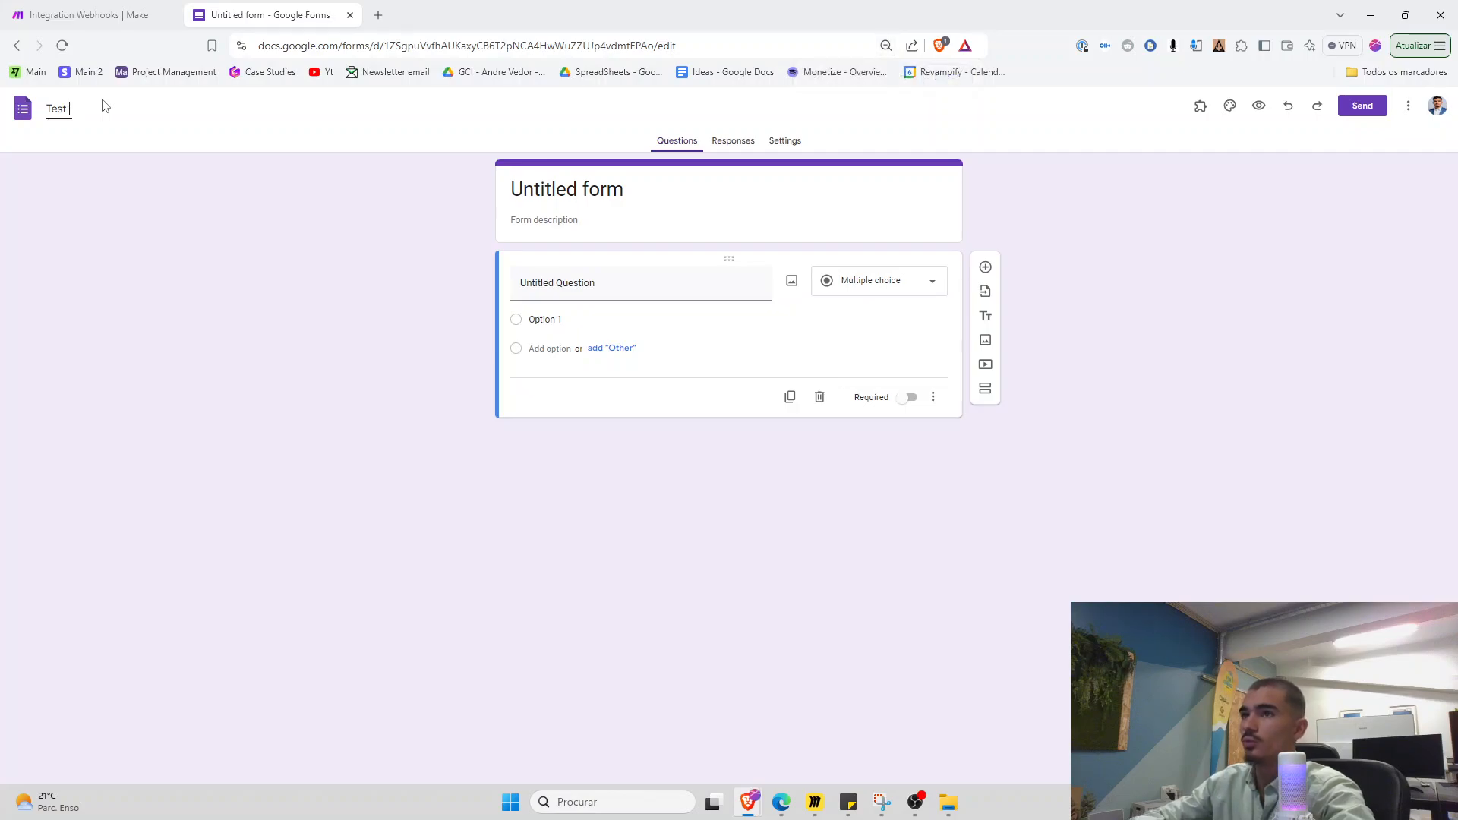
{"action": "type", "text": "YT"}
{"action": "left_click", "coordinate": [562, 209]}
{"action": "left_click", "coordinate": [581, 288]}
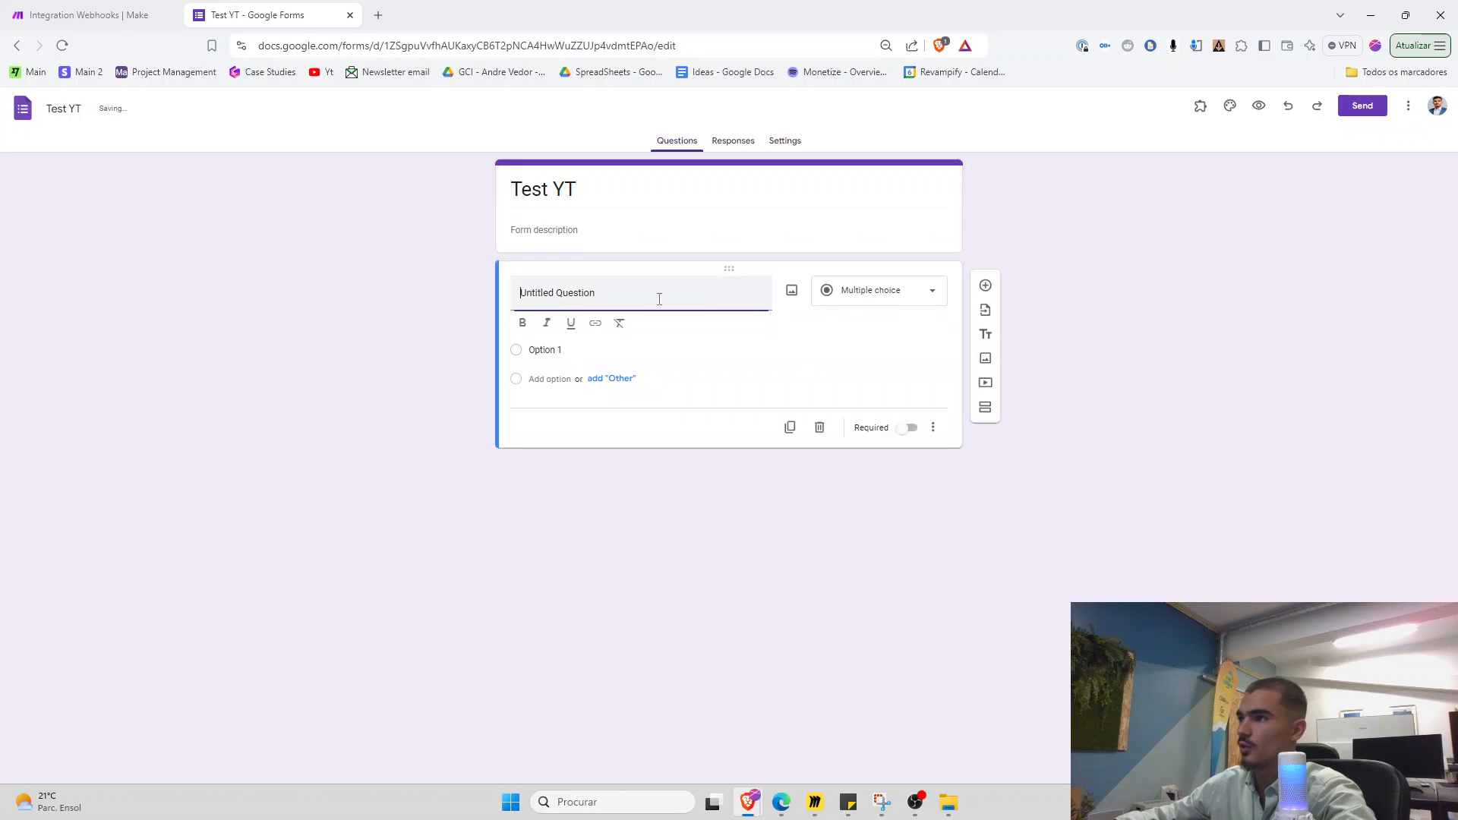
{"action": "key", "text": "ctrl+plus"}
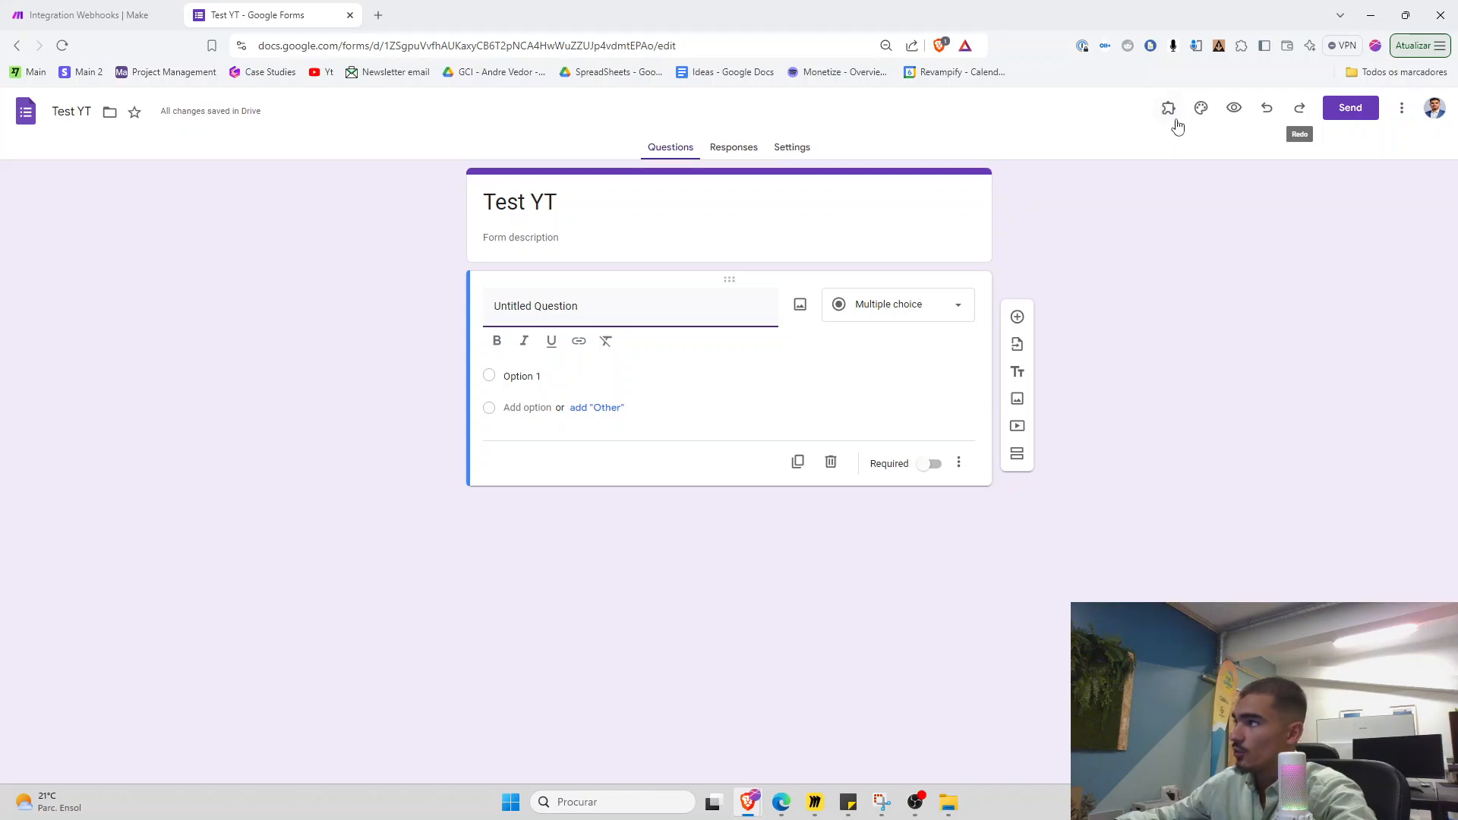
Find and add the Make for Google Forms add-on from the marketplace
{"action": "left_click", "coordinate": [1402, 108]}
{"action": "left_click", "coordinate": [1326, 365]}
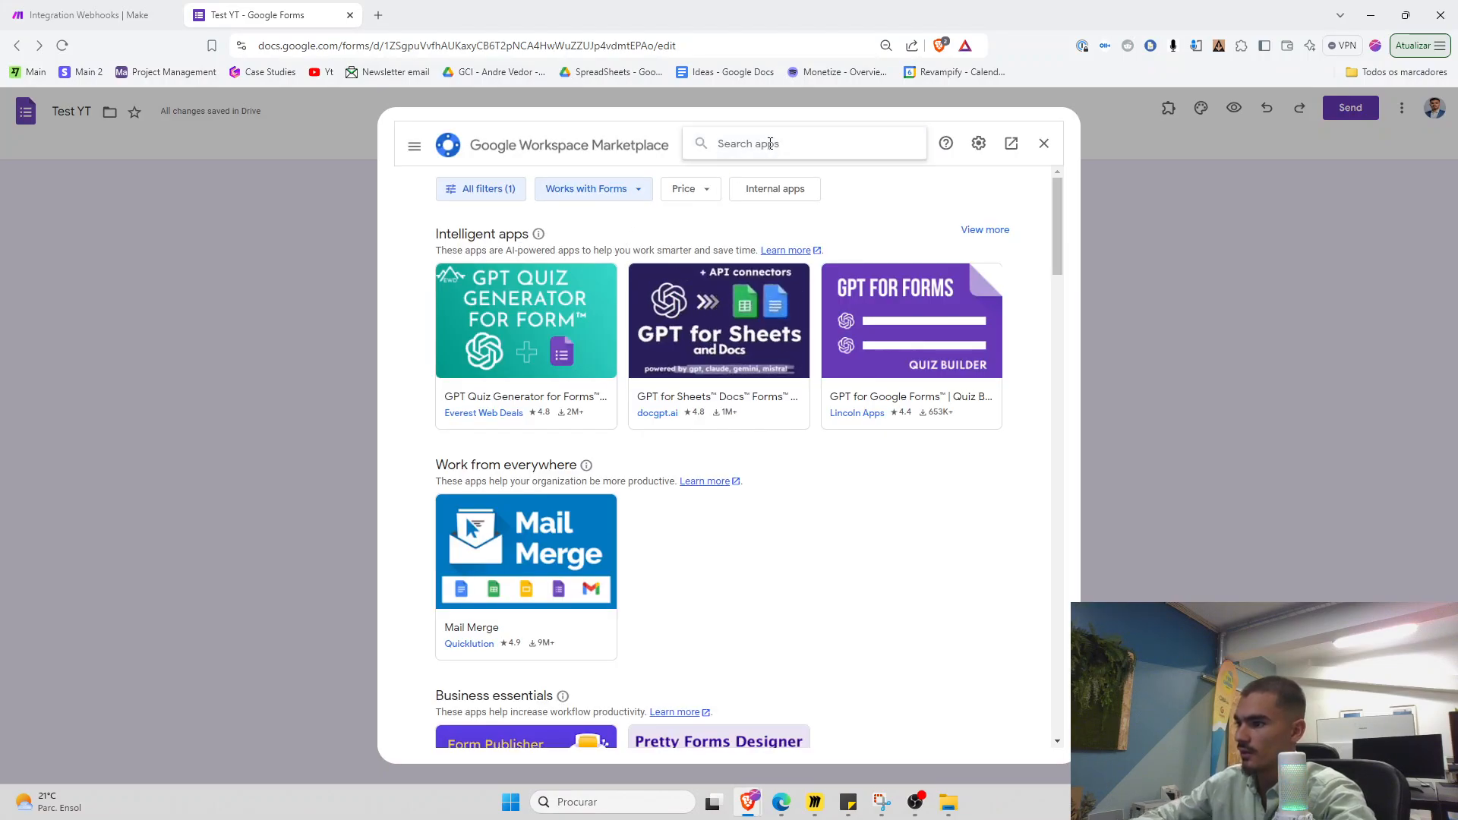
{"action": "left_click", "coordinate": [770, 143]}
{"action": "type", "text": "make f"}
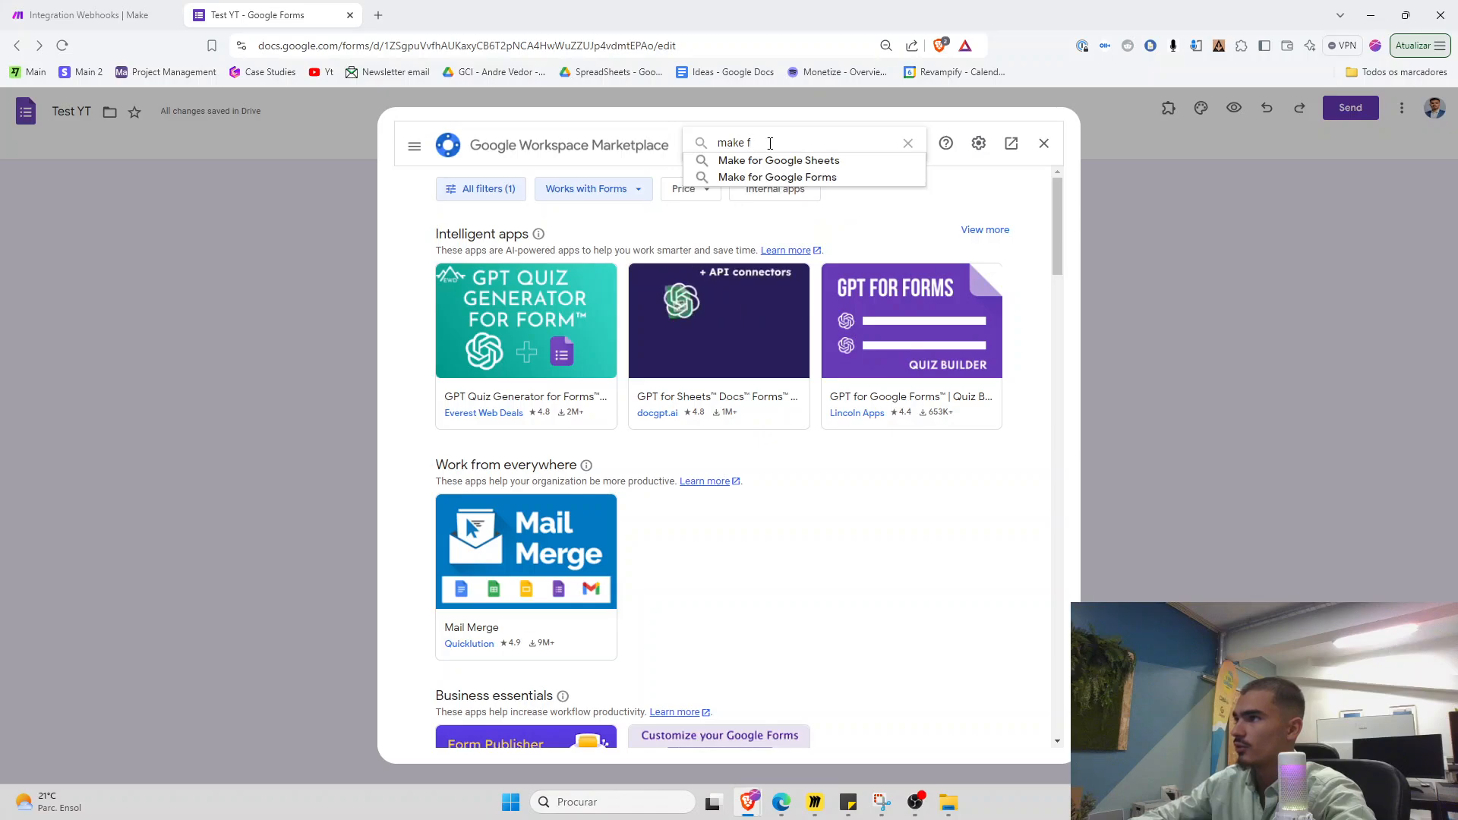
{"action": "left_click", "coordinate": [776, 177]}
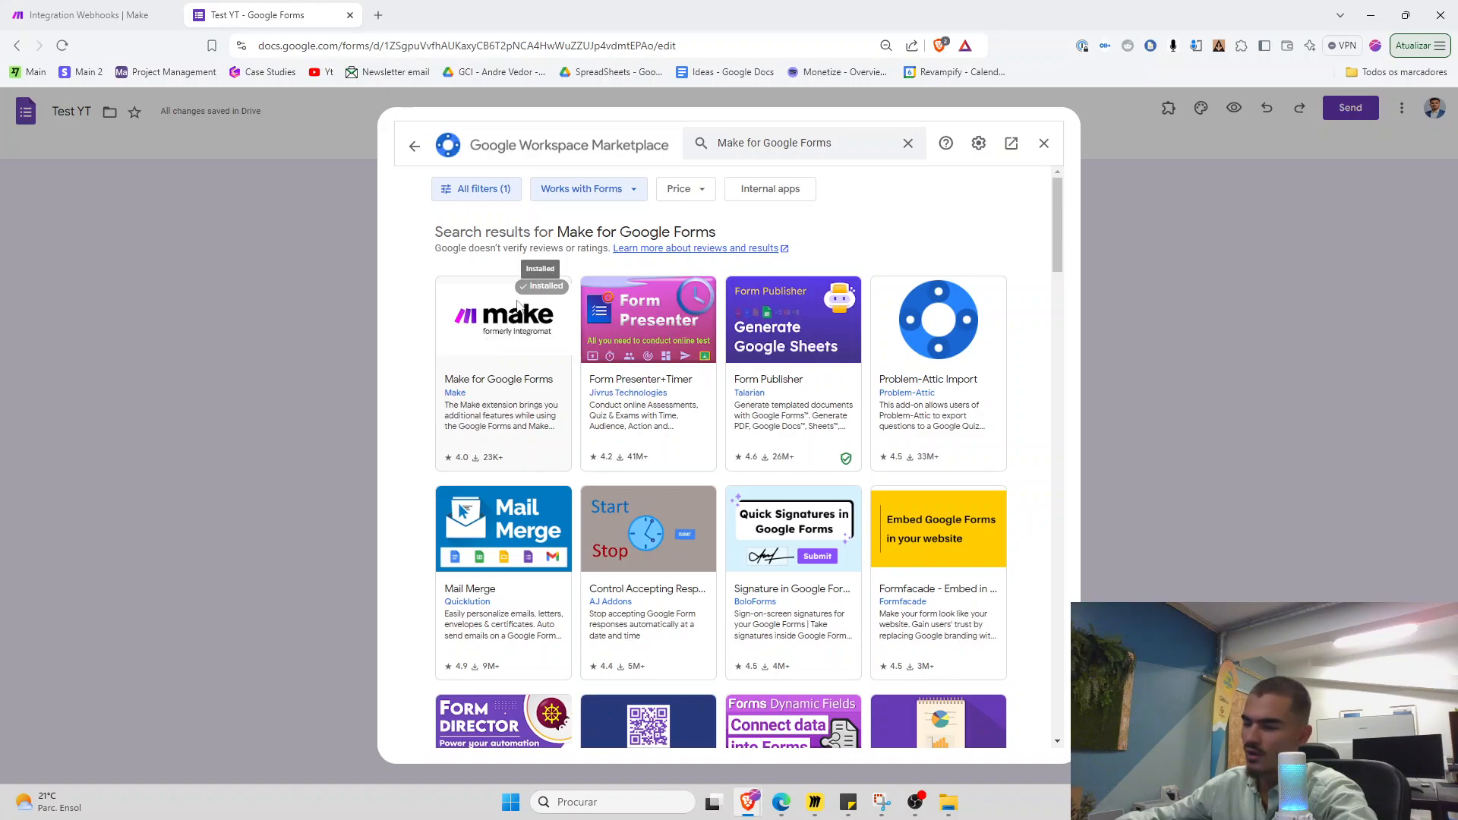
{"action": "left_click", "coordinate": [1205, 344]}
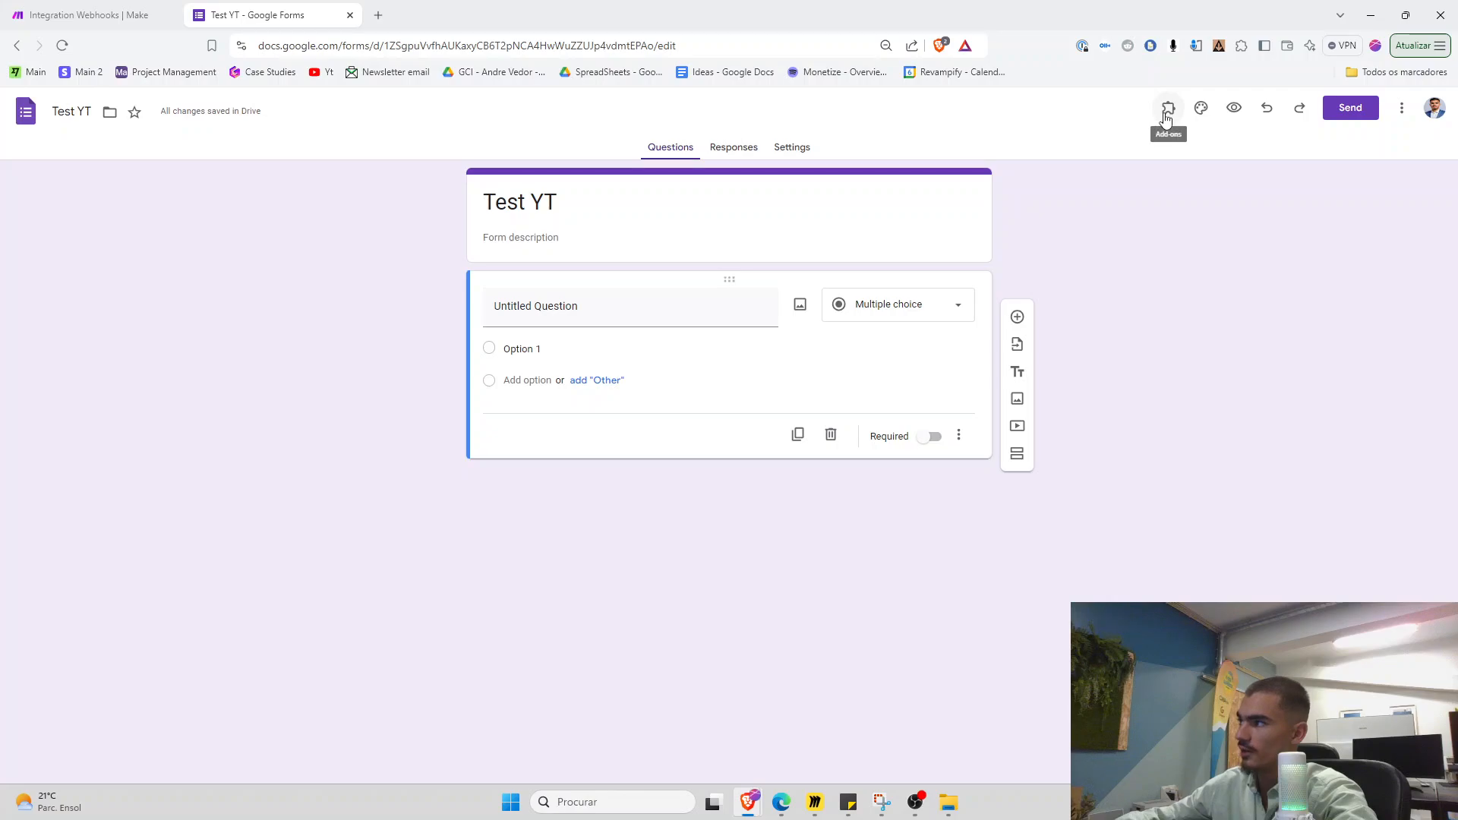
Launch Make for Google Forms from Add-ons and choose Configure Webhook
{"action": "left_click", "coordinate": [1166, 121]}
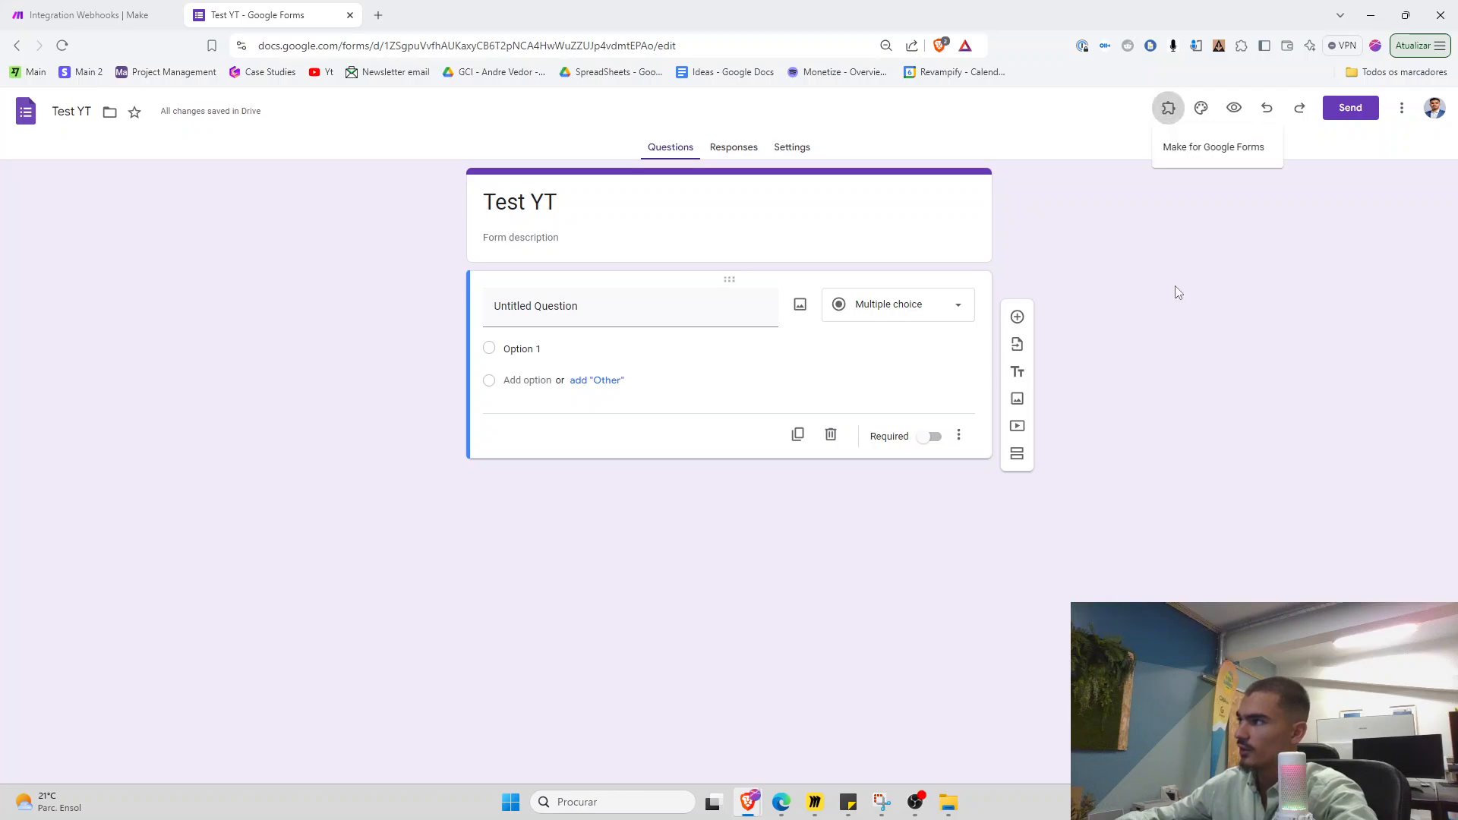
{"action": "left_click", "coordinate": [1187, 152]}
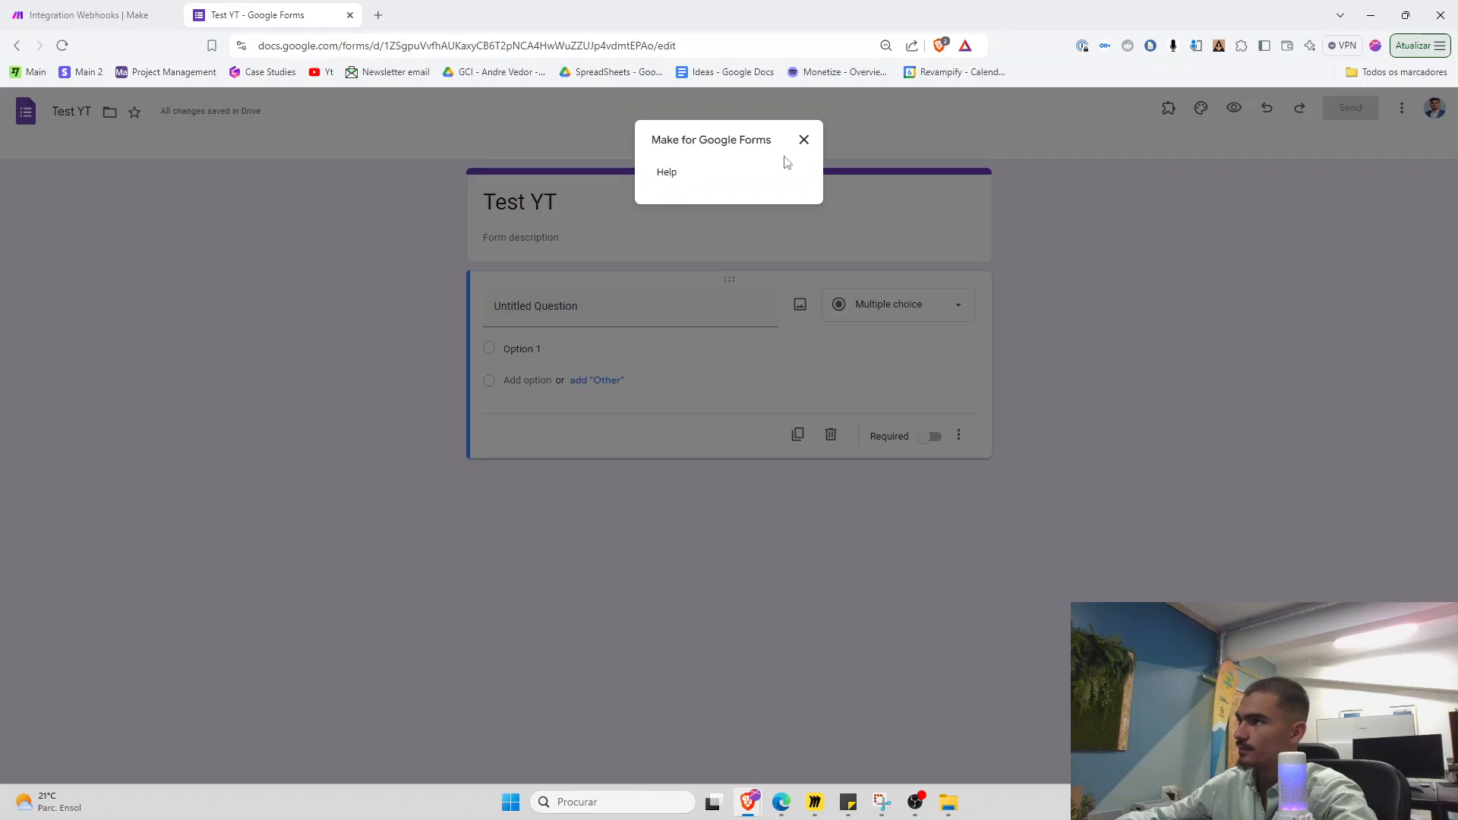
{"action": "left_click", "coordinate": [804, 139]}
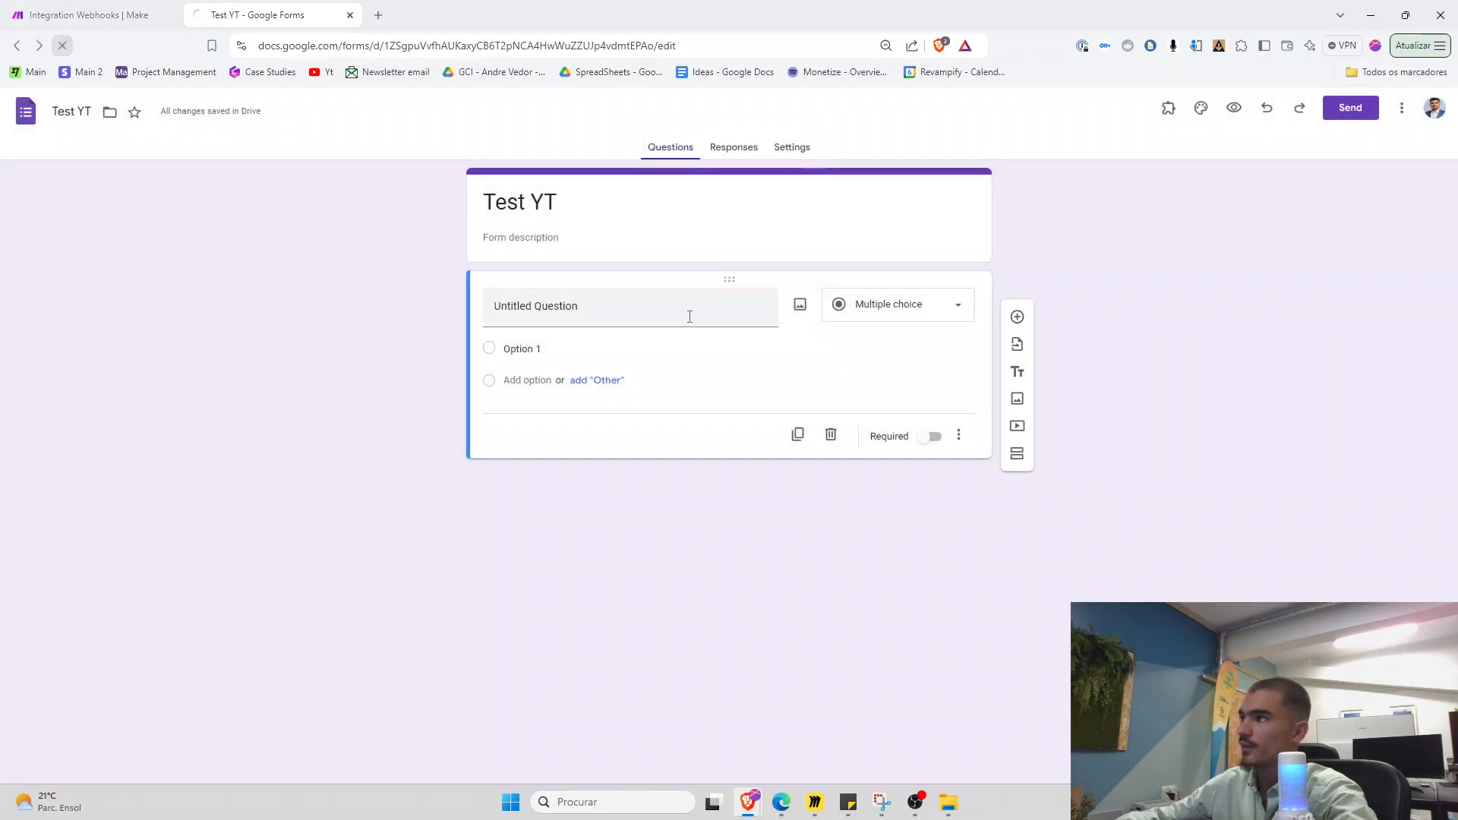
{"action": "left_click", "coordinate": [1201, 108]}
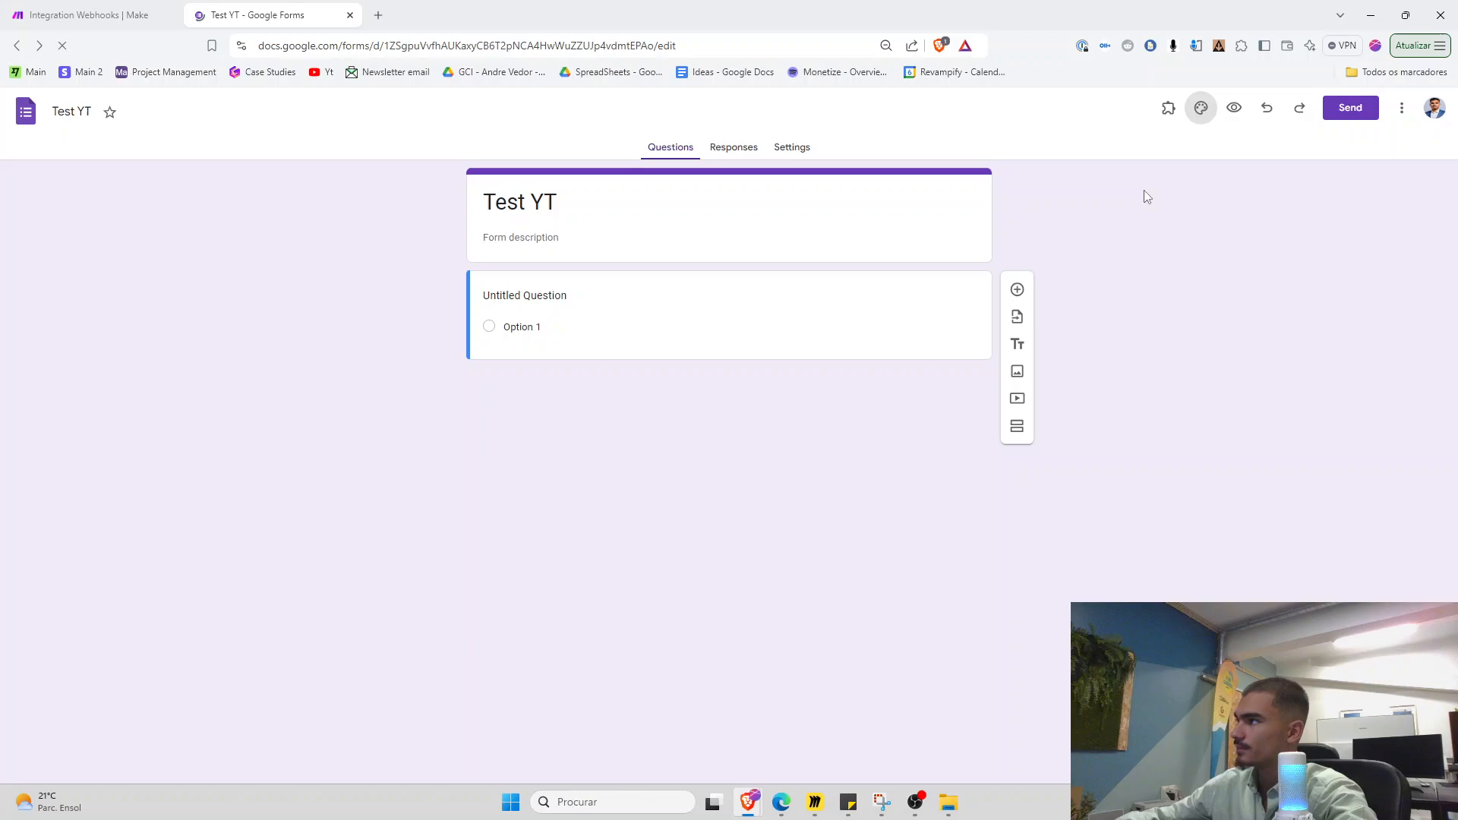
{"action": "left_click", "coordinate": [1169, 108]}
{"action": "left_click", "coordinate": [1227, 146]}
{"action": "left_click", "coordinate": [731, 174]}
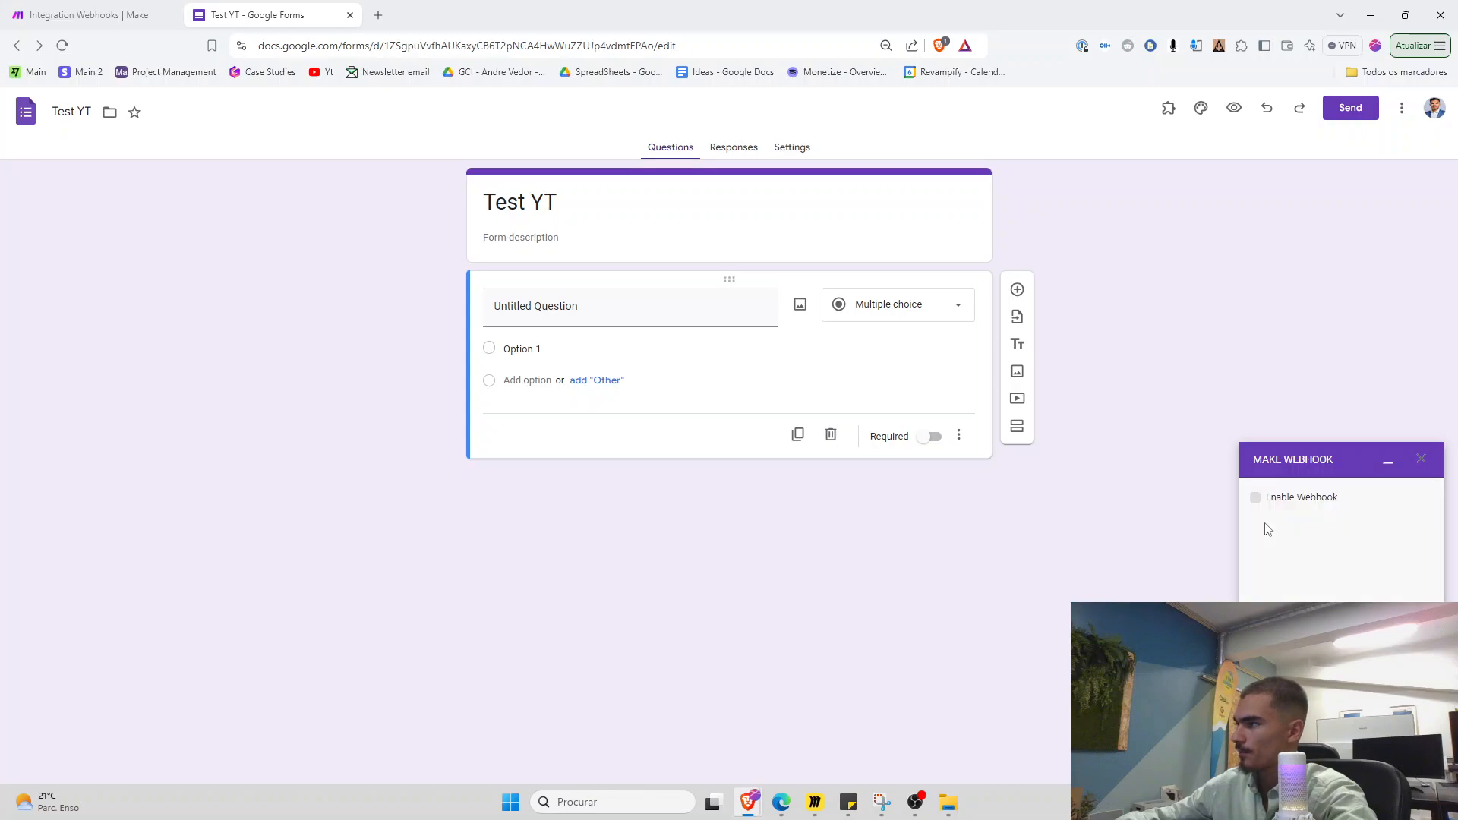
Enable the webhook and paste the copied Make address as its endpoint
{"action": "left_click", "coordinate": [1254, 497]}
{"action": "left_click", "coordinate": [1290, 560]}
{"action": "key", "text": "ctrl+v"}
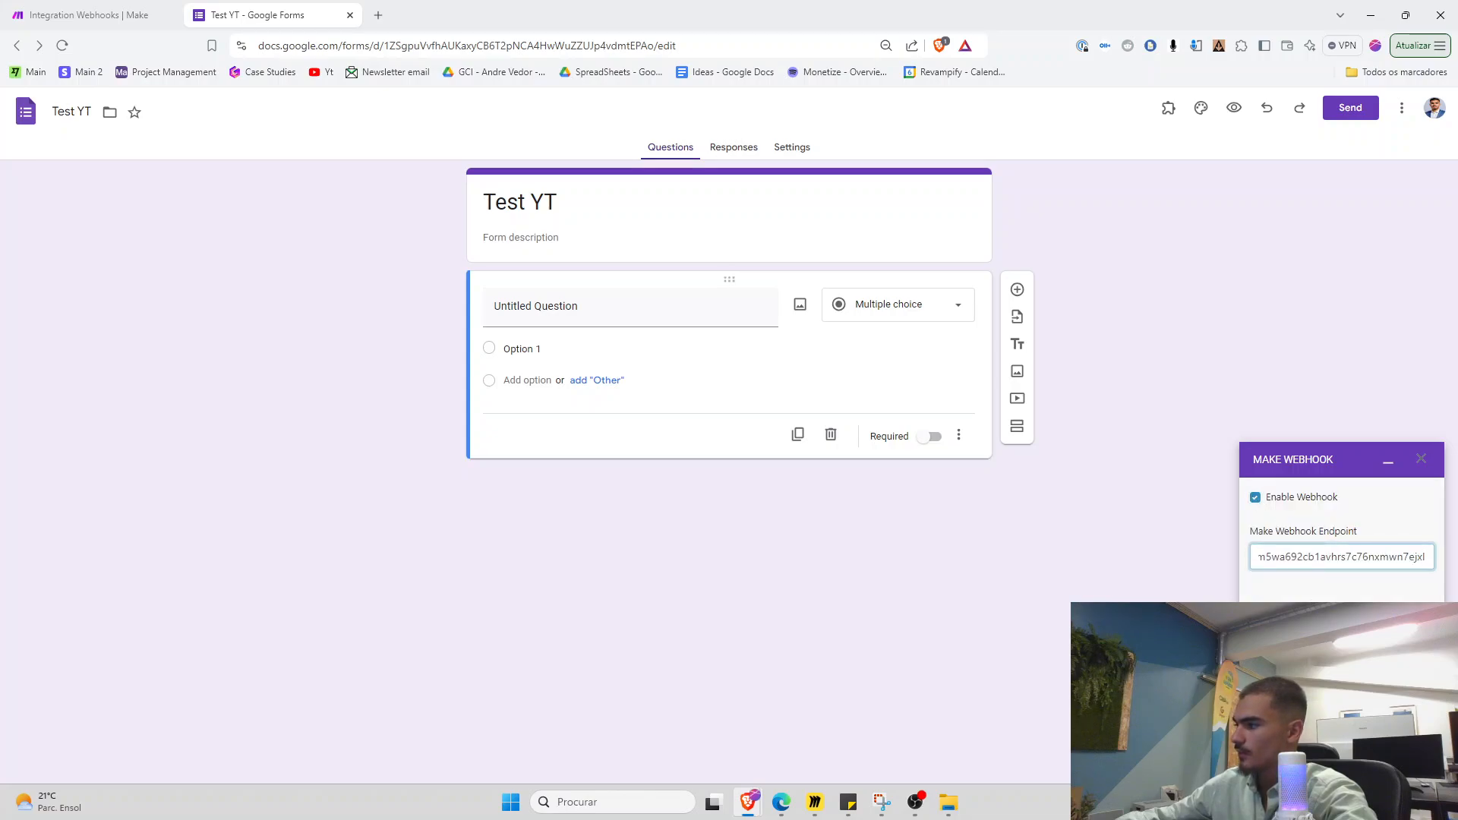
{"action": "left_click", "coordinate": [1060, 660]}
Make the first question a Paragraph titled 'what is your name'
{"action": "scroll", "coordinate": [881, 591], "scroll_direction": "down", "scroll_amount": 1}
{"action": "scroll", "coordinate": [869, 589], "scroll_direction": "up", "scroll_amount": 1}
{"action": "scroll", "coordinate": [868, 589], "scroll_direction": "down", "scroll_amount": 1}
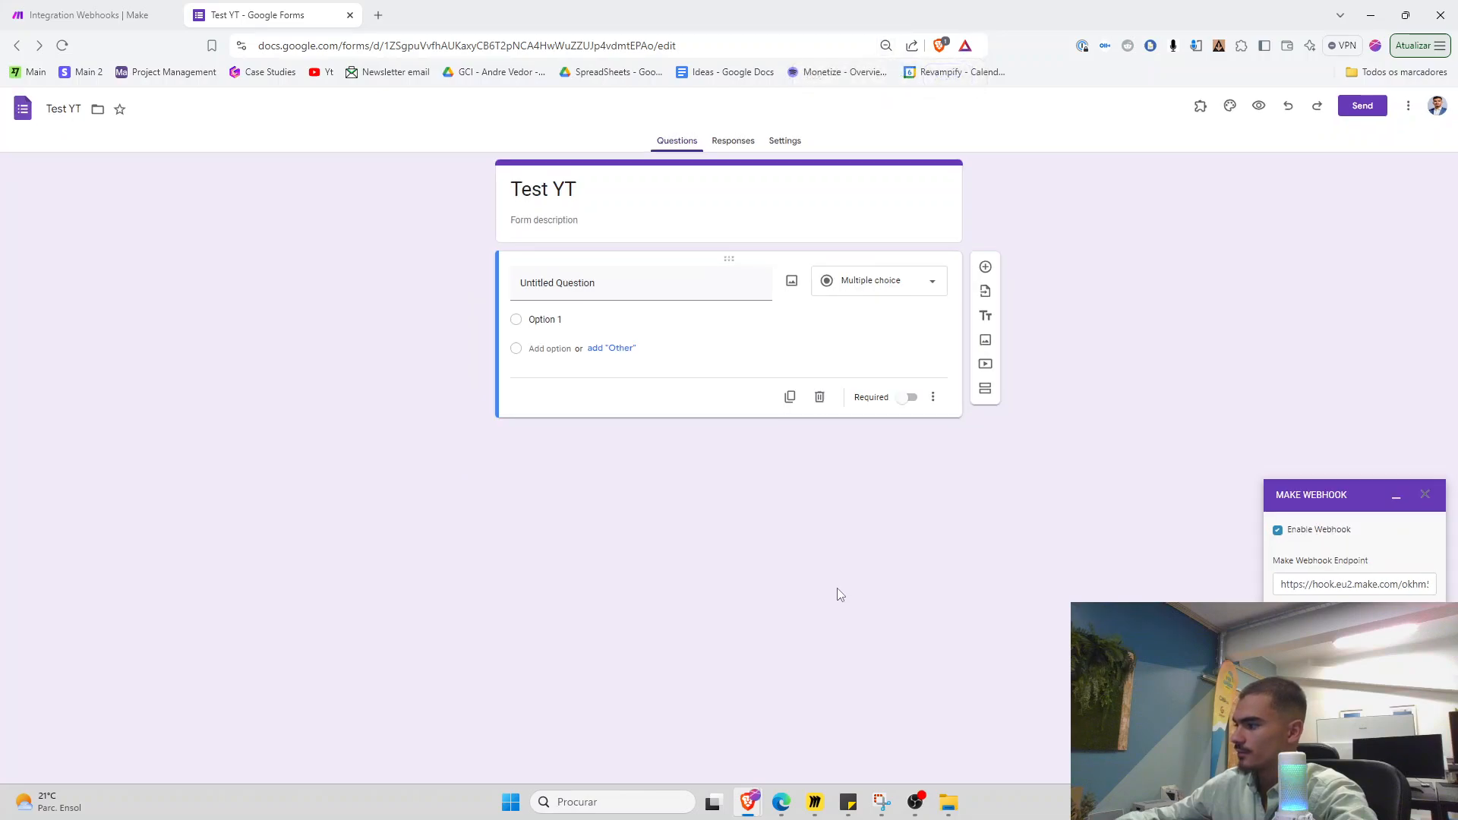
{"action": "left_click", "coordinate": [558, 283]}
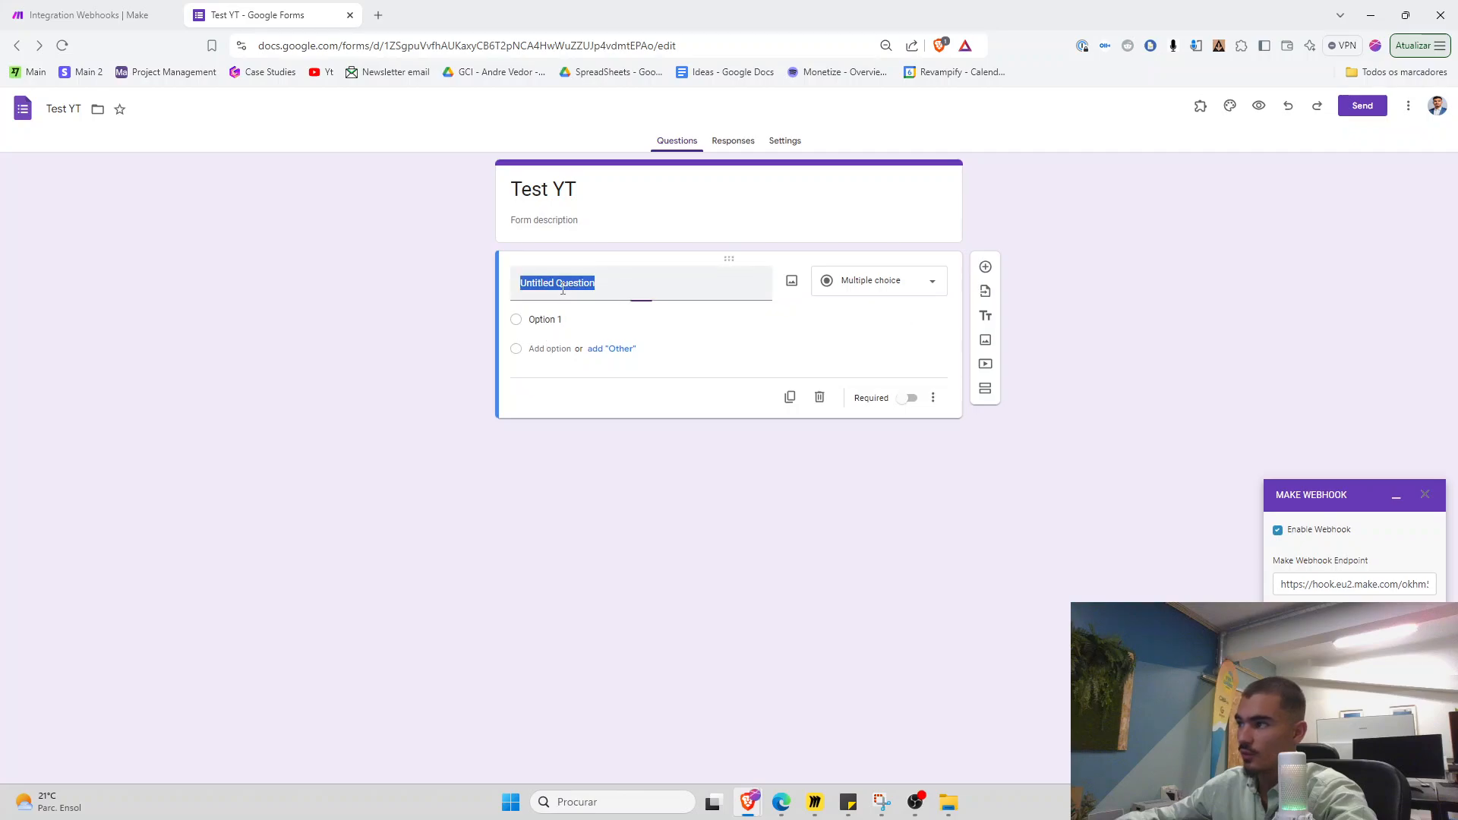
{"action": "left_click", "coordinate": [915, 287]}
{"action": "left_click", "coordinate": [864, 250]}
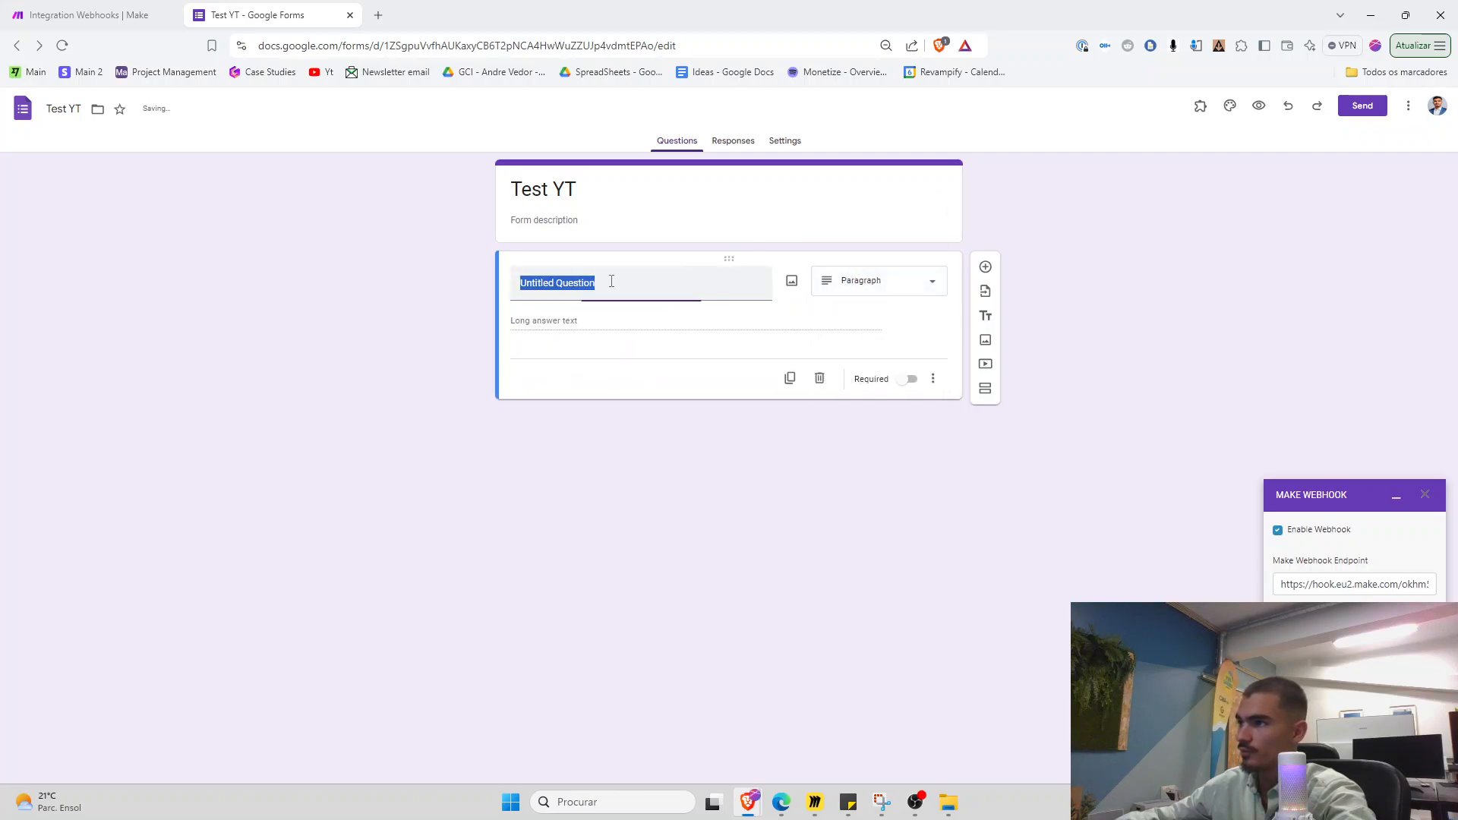
{"action": "type", "text": "what is your nam"}
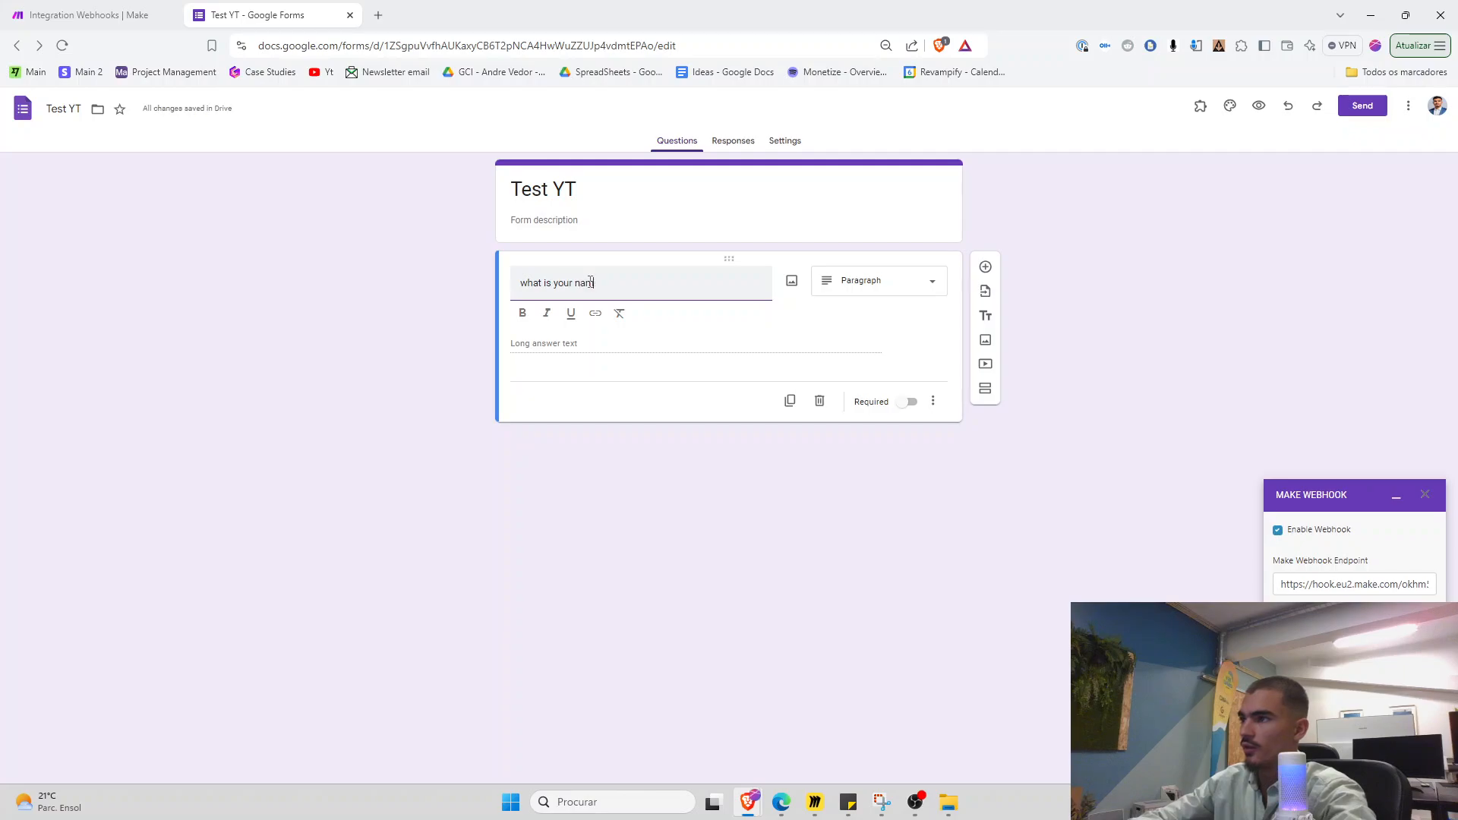
{"action": "type", "text": "e"}
Copy the form's shareable link from the Send options
{"action": "left_click", "coordinate": [1362, 105]}
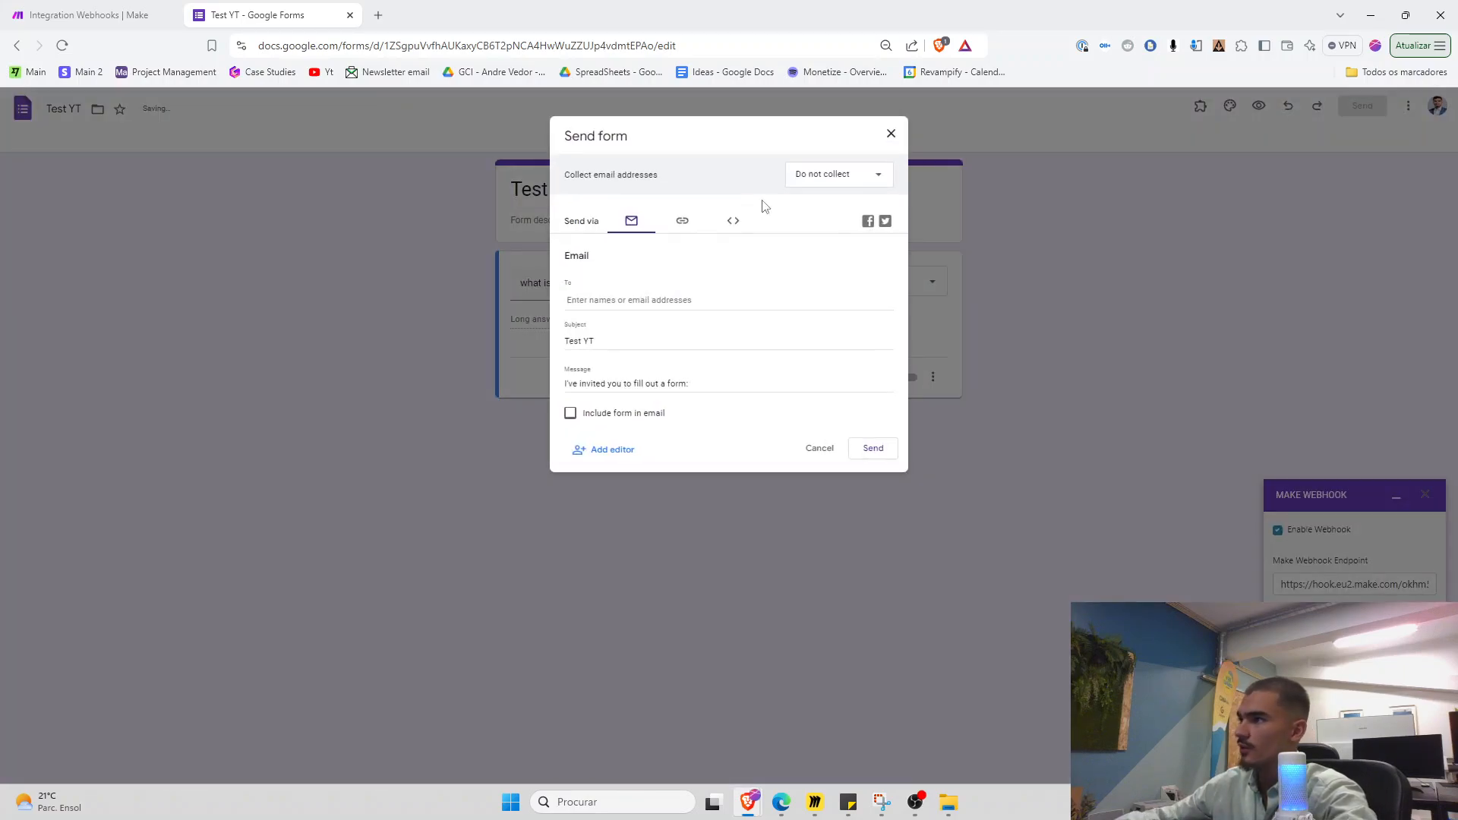
{"action": "left_click", "coordinate": [681, 220]}
{"action": "left_click", "coordinate": [870, 312]}
Open the copied form link in a new browser tab
{"action": "left_click", "coordinate": [378, 15]}
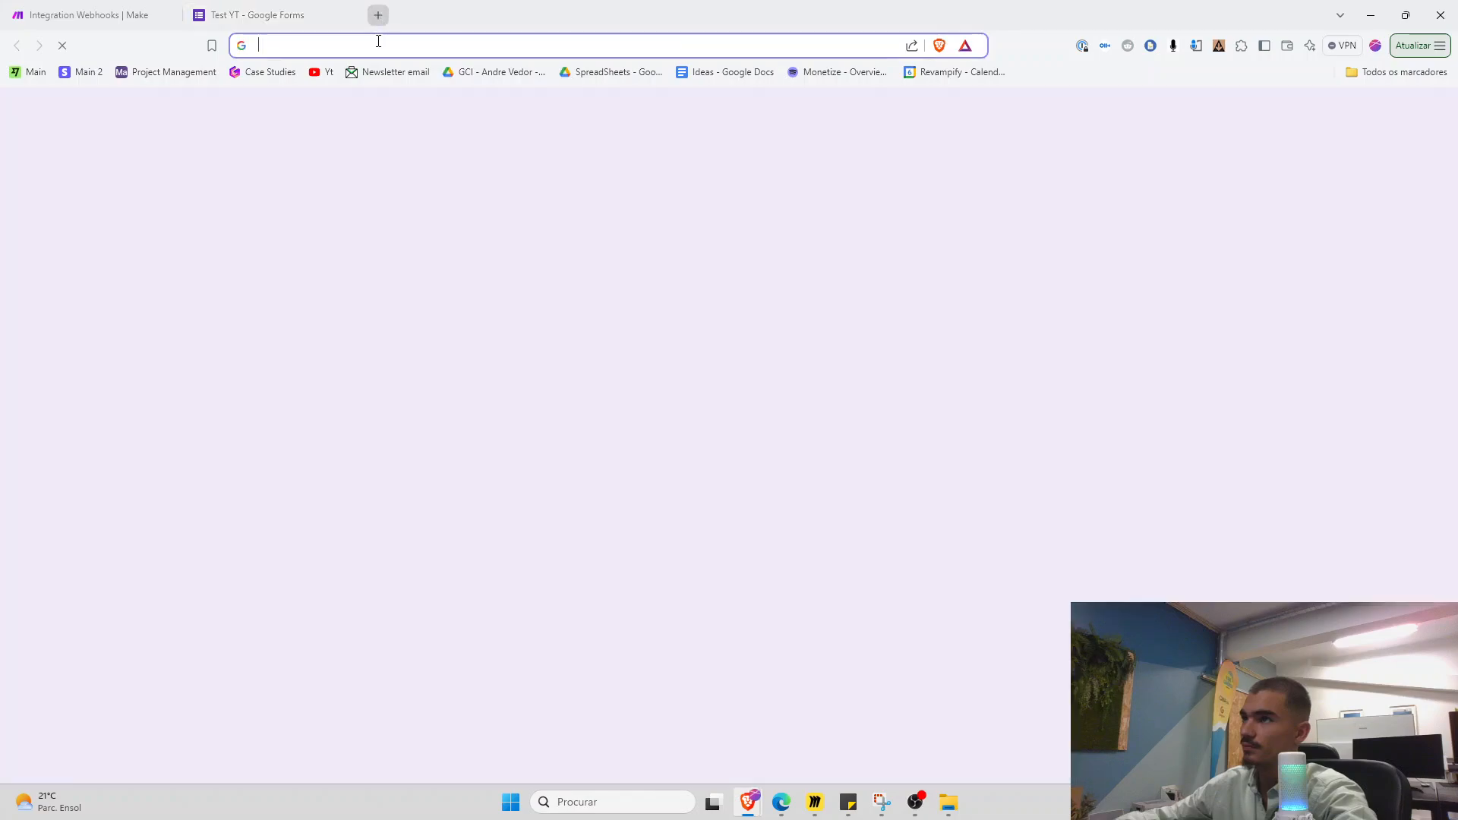
{"action": "key", "text": "ctrl+v"}
{"action": "key", "text": "Return"}
Confirm the webhook in Make and Run once so the scenario waits for data
{"action": "left_click", "coordinate": [84, 16]}
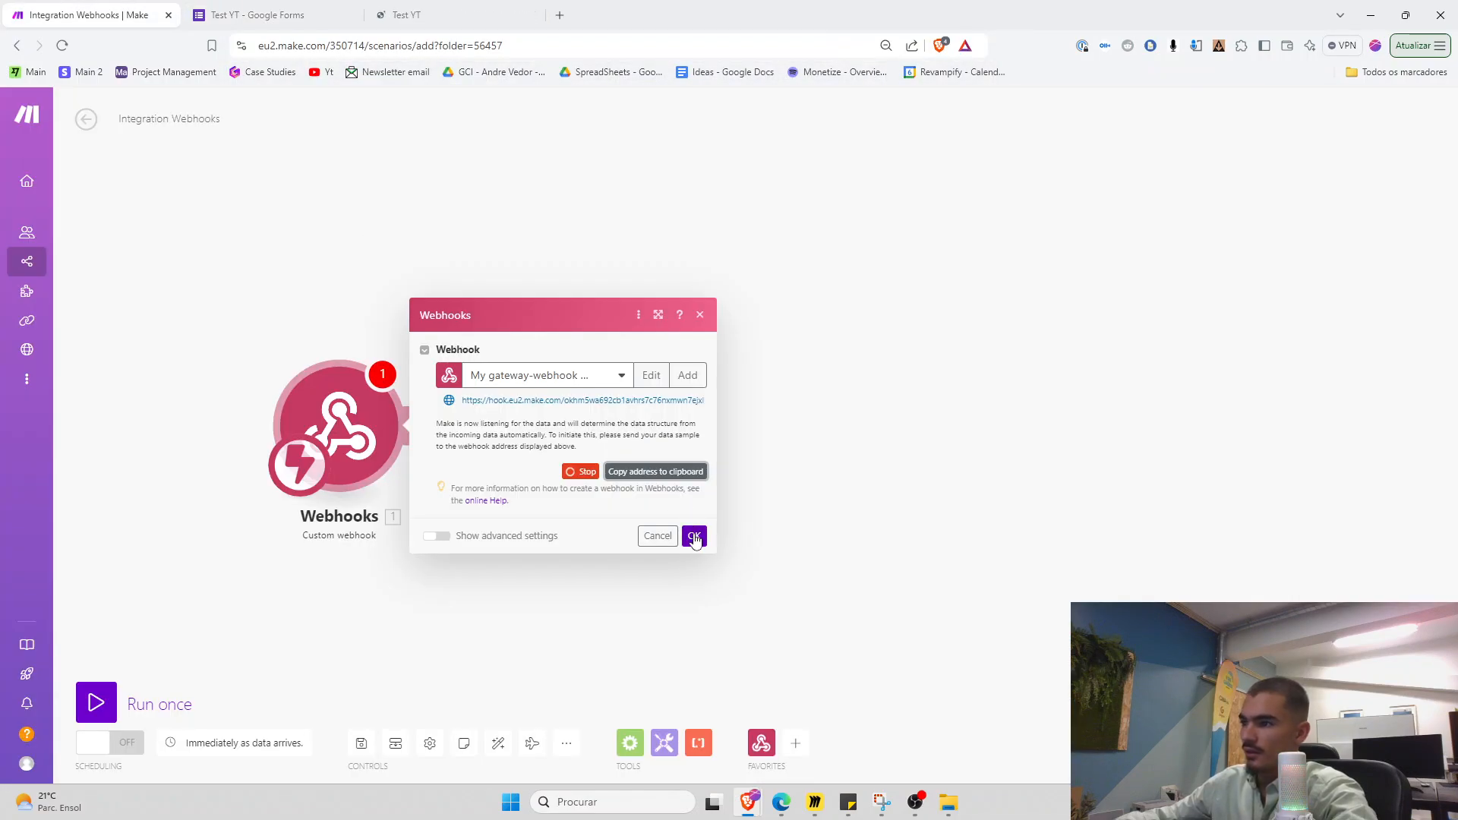
{"action": "left_click", "coordinate": [694, 536]}
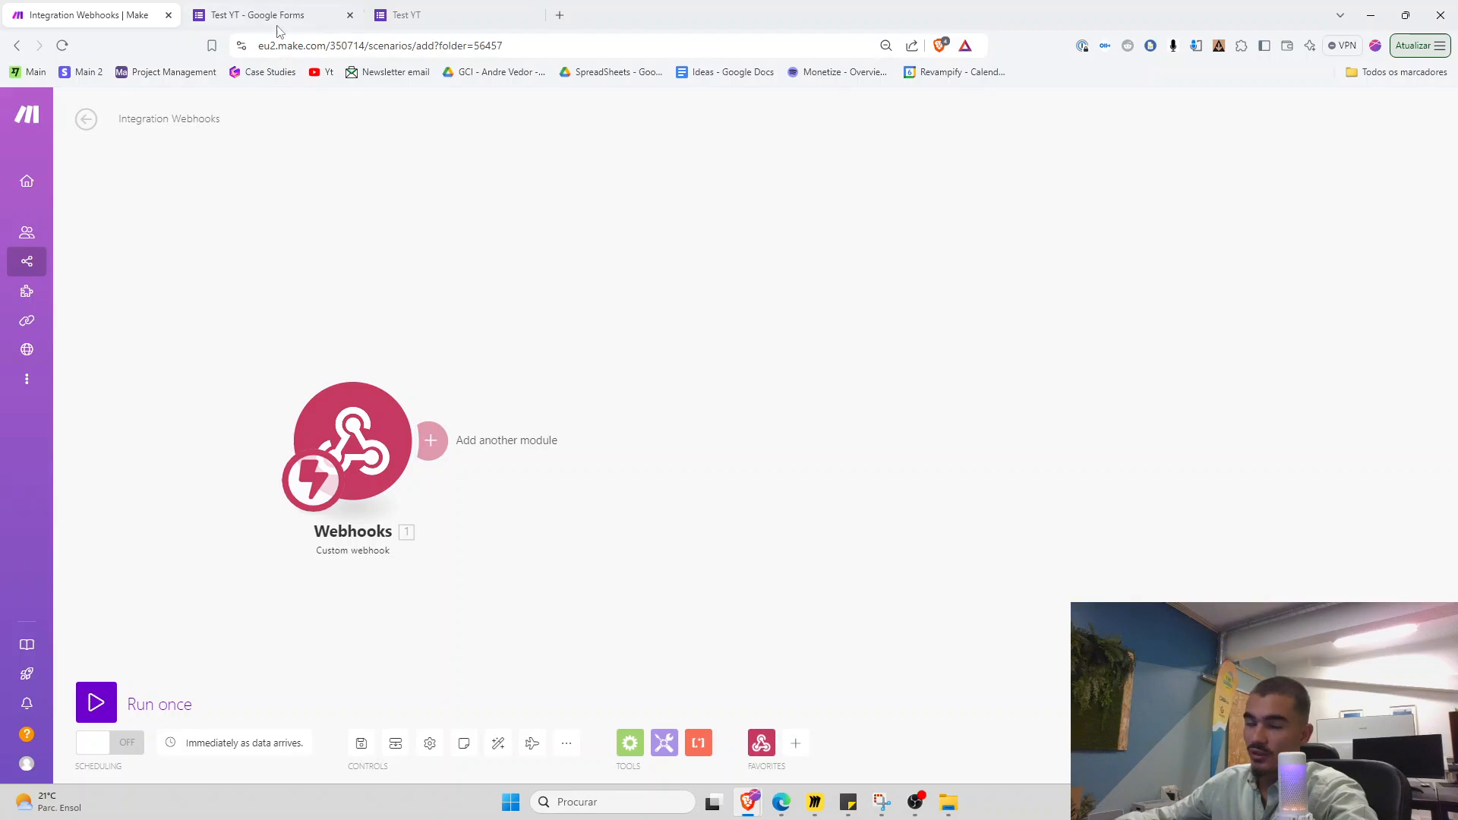
{"action": "left_click", "coordinate": [125, 694]}
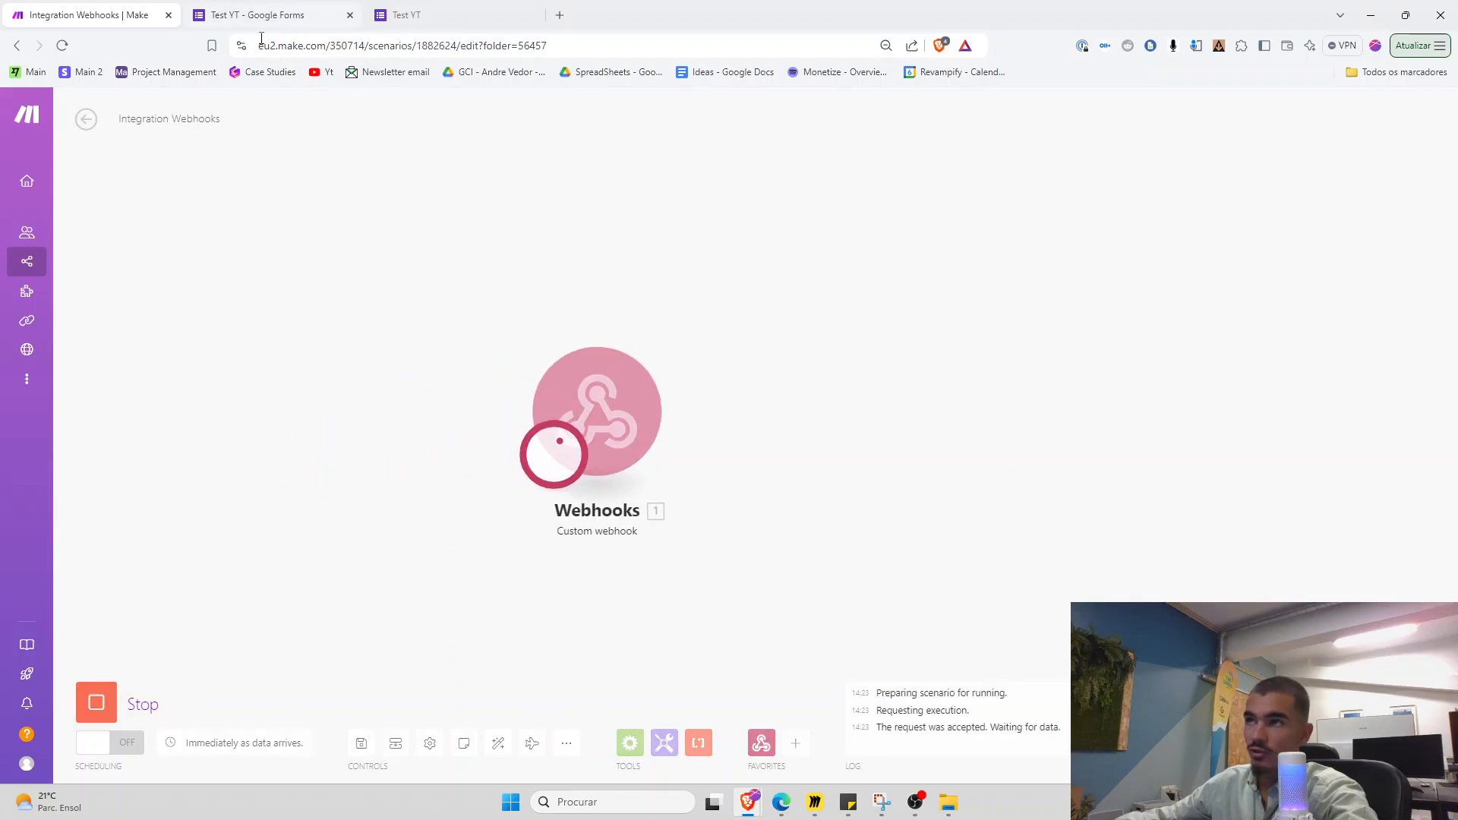
{"action": "left_click", "coordinate": [486, 12]}
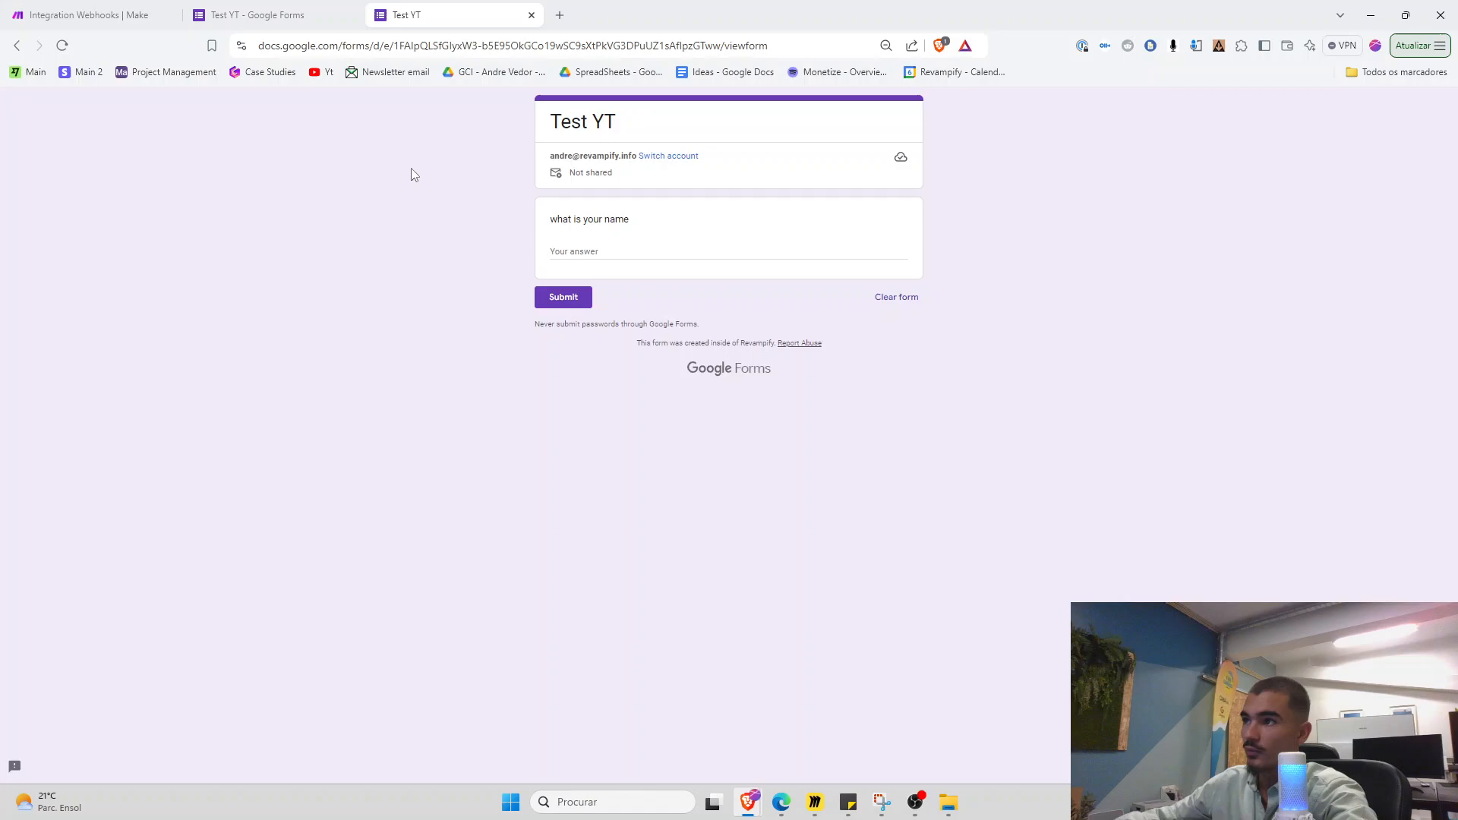
Enter a test name in the form's name field, submit the response, and go back to Make
{"action": "left_click", "coordinate": [612, 250]}
{"action": "type", "text": "My"}
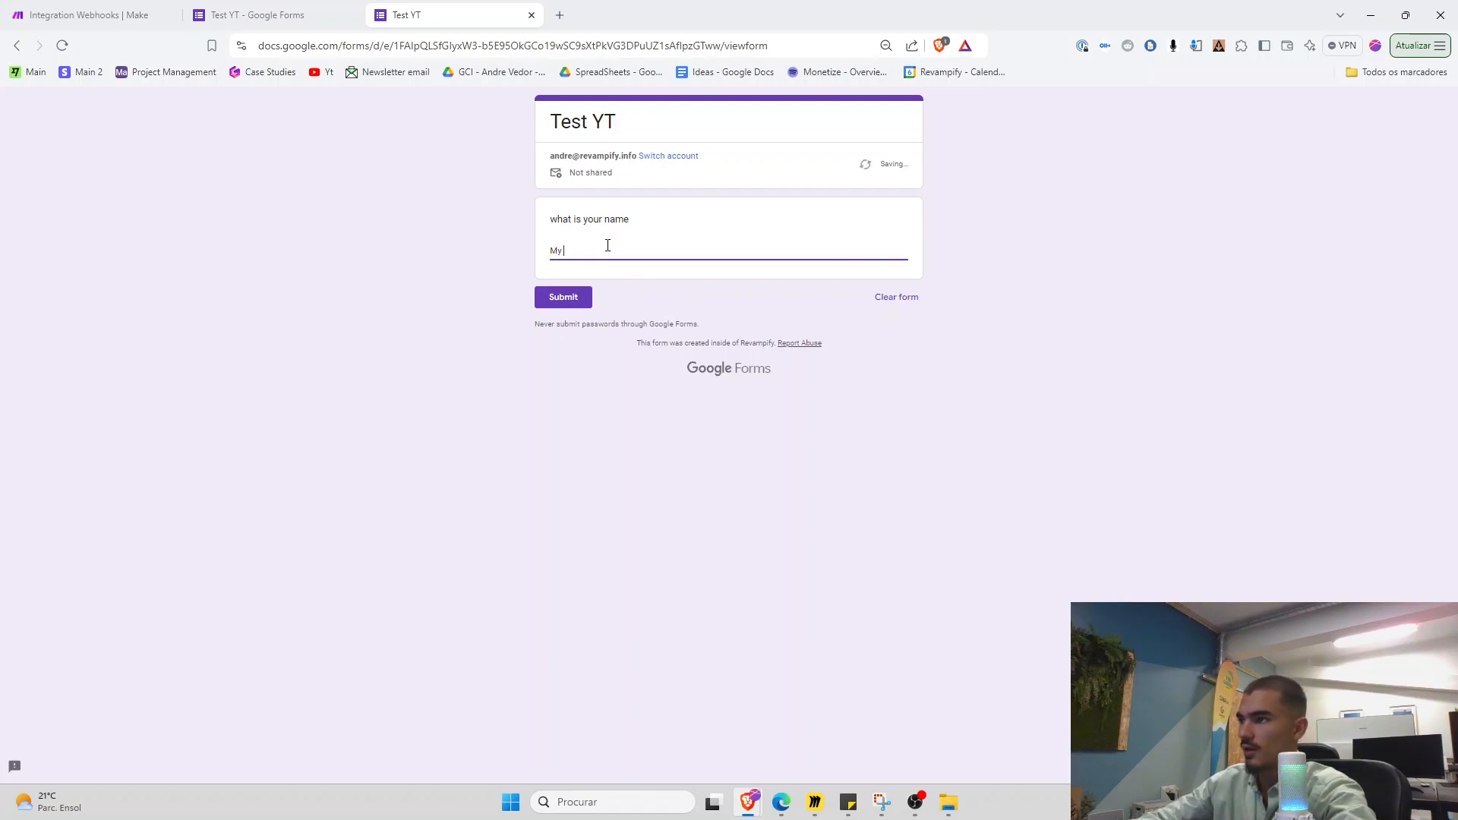
{"action": "key", "text": "BackSpace"}
{"action": "key", "text": "BackSpace"}
{"action": "key", "text": "BackSpace"}
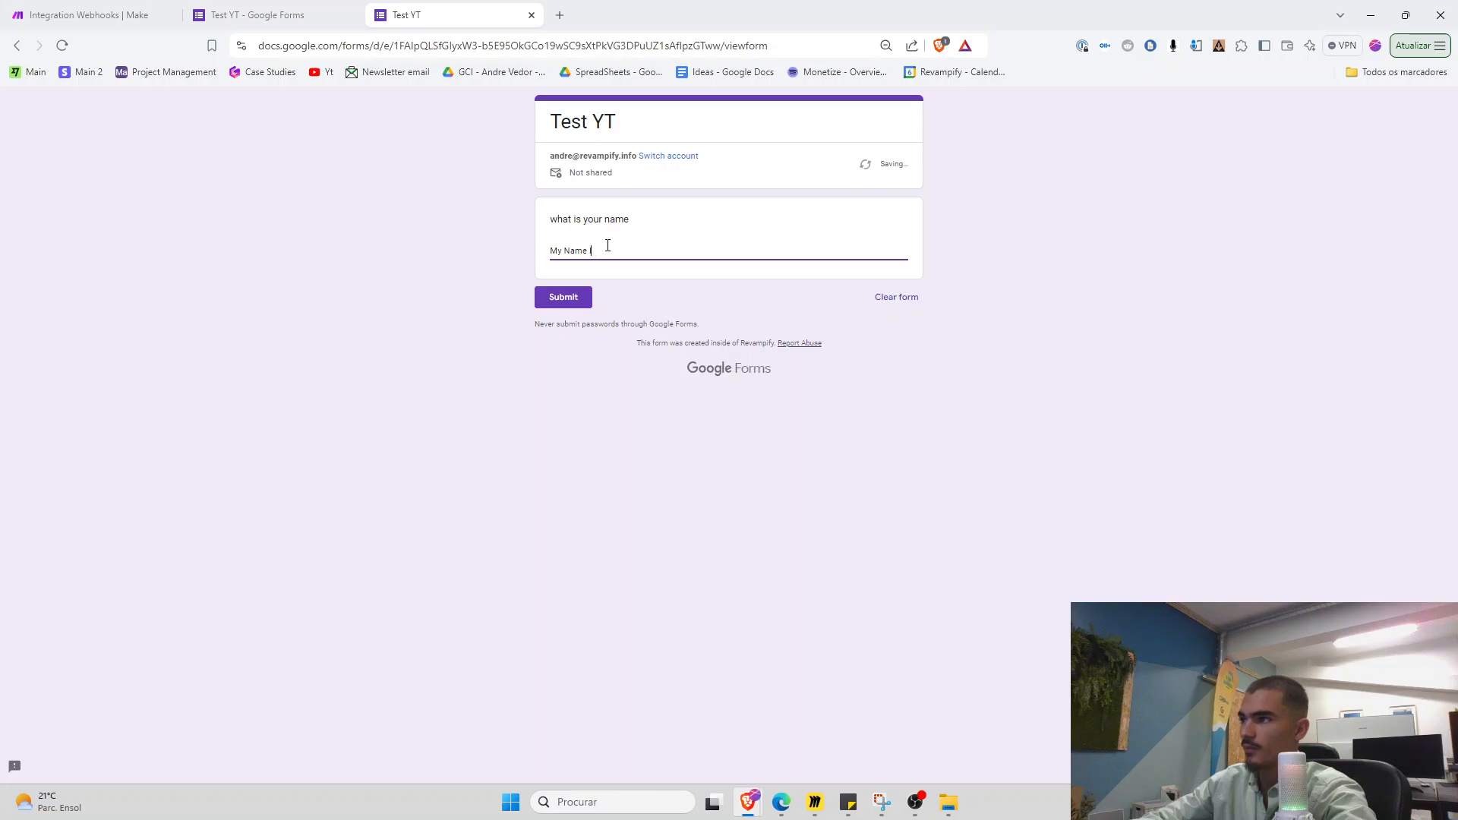
{"action": "key", "text": "Tab"}
{"action": "key", "text": "Return"}
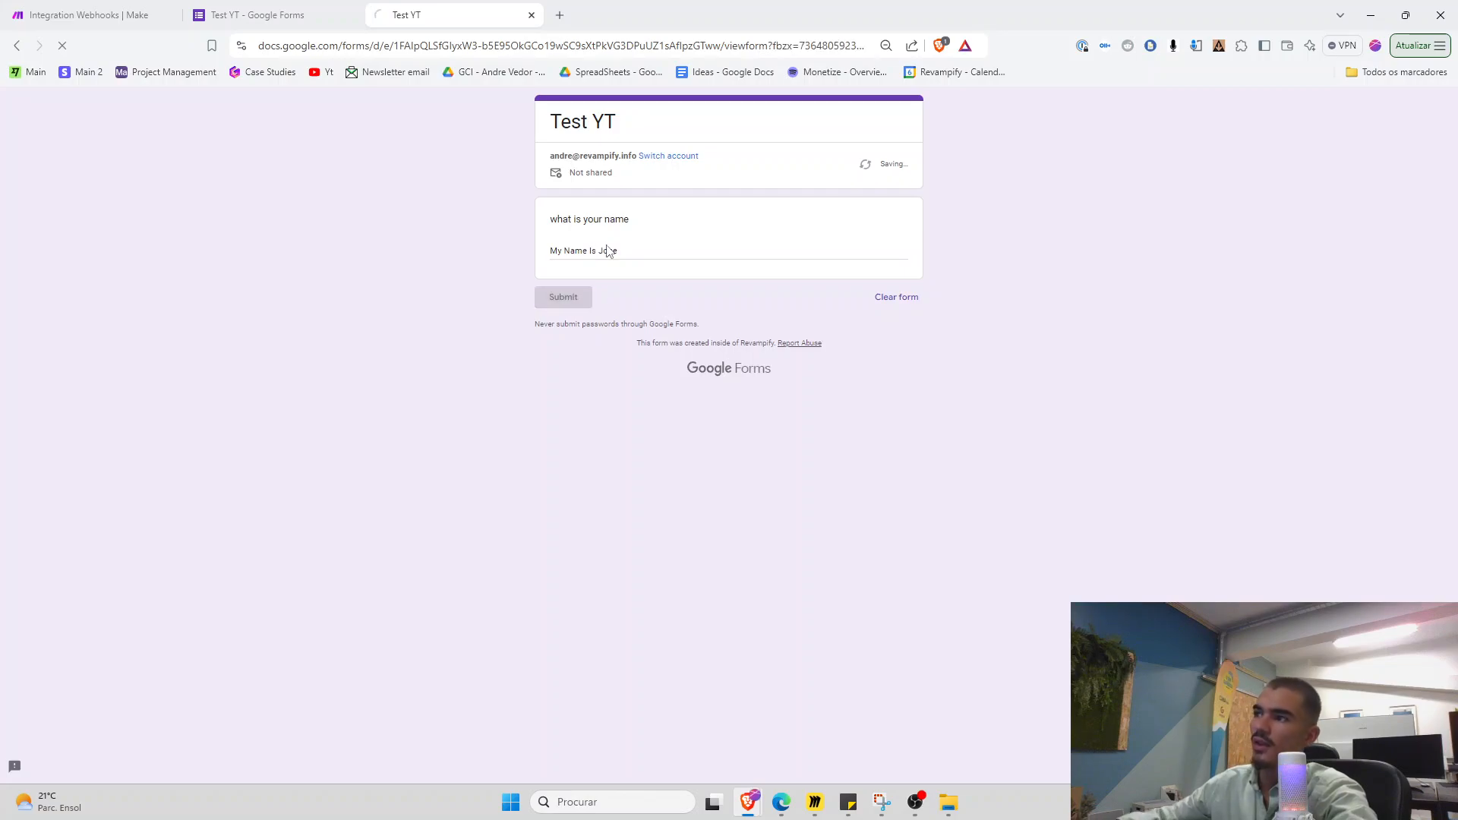
{"action": "left_click", "coordinate": [154, 6]}
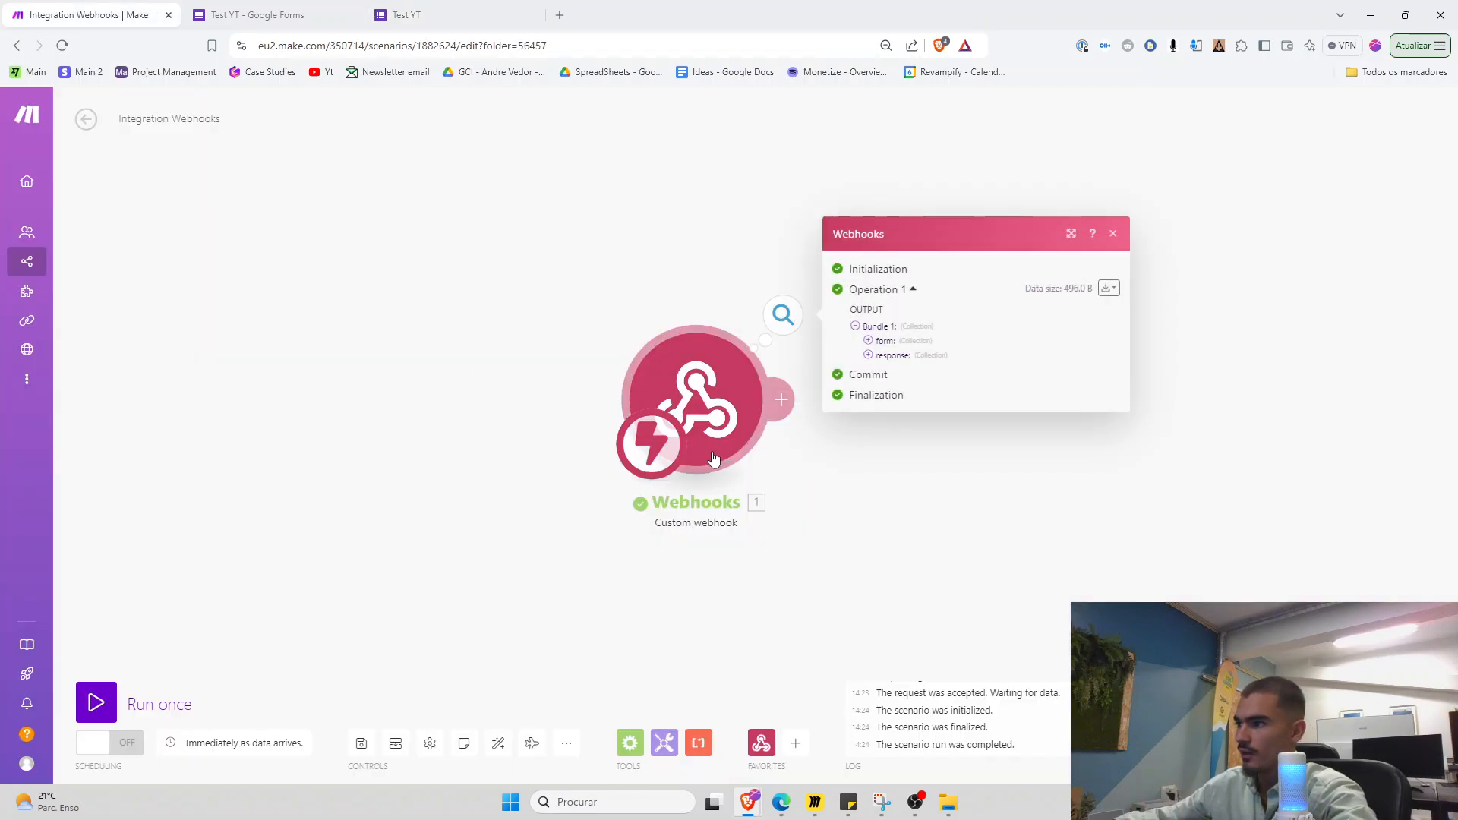
Expand the webhook output's response and payload to check the received name answer, then close the output
{"action": "left_click_drag", "start_coordinate": [692, 491], "coordinate": [430, 510]}
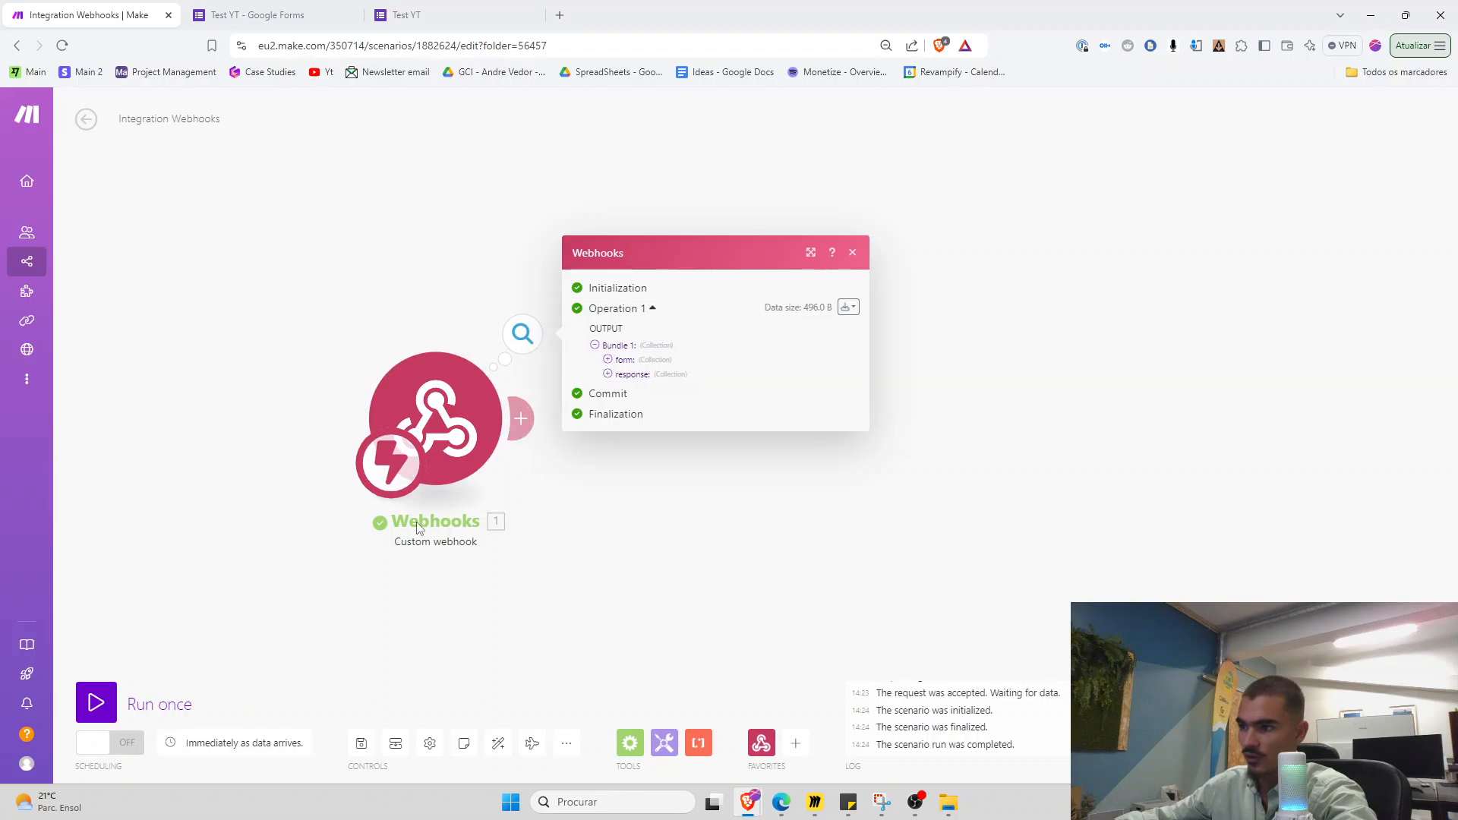
{"action": "left_click", "coordinate": [608, 374]}
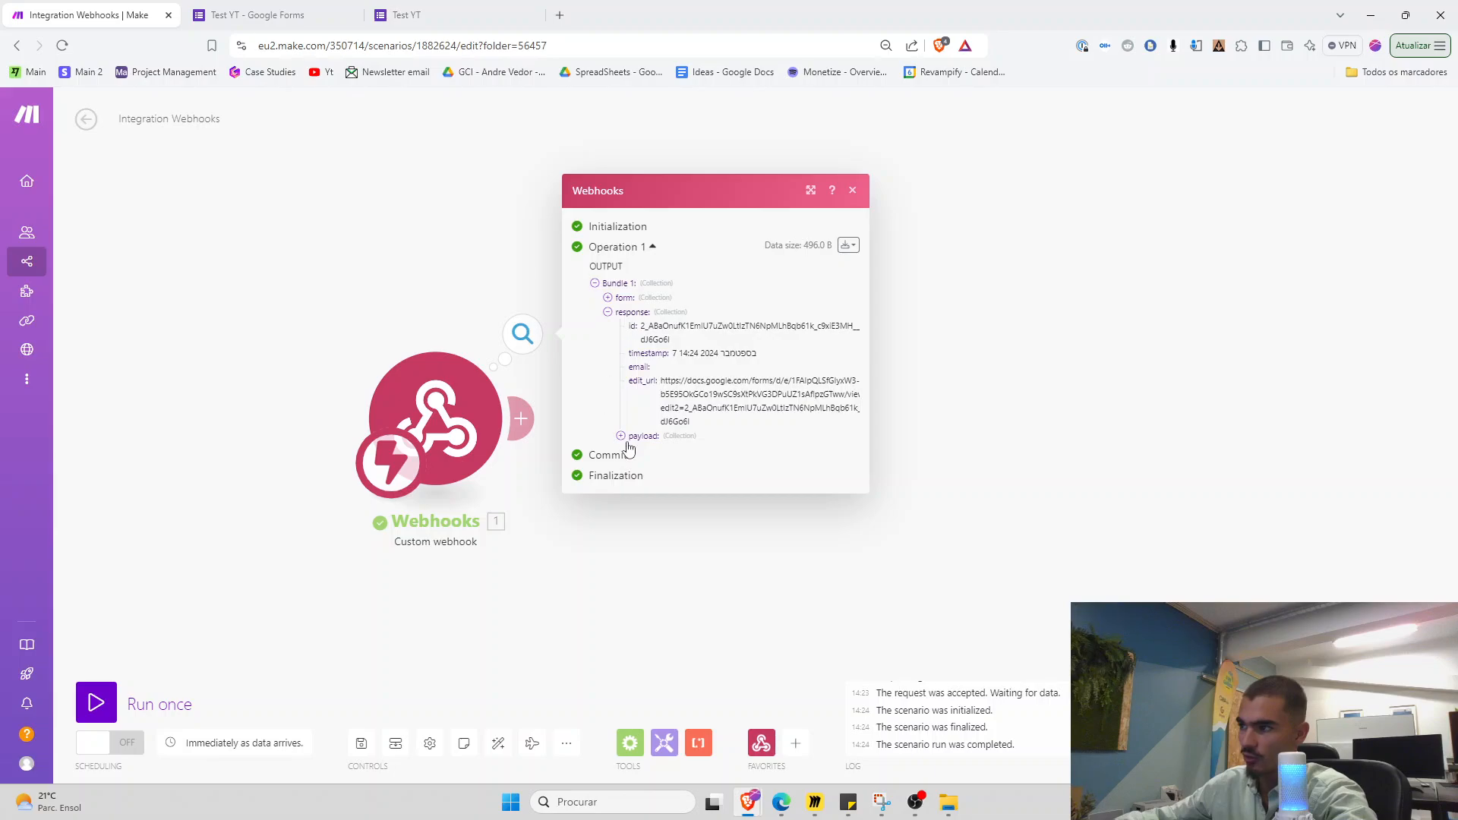
{"action": "left_click", "coordinate": [621, 436]}
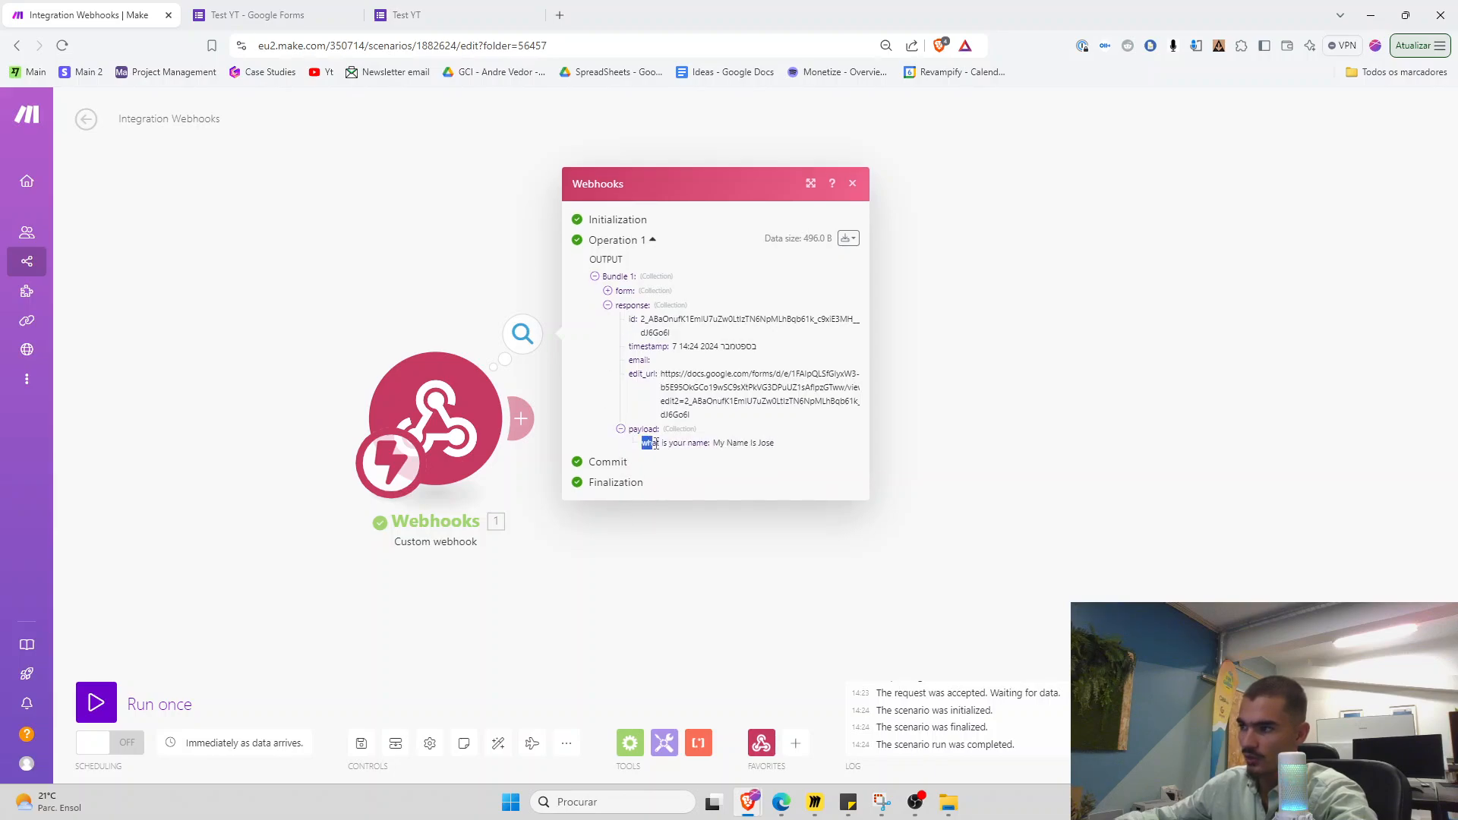
{"action": "left_click_drag", "start_coordinate": [653, 447], "coordinate": [777, 443]}
{"action": "left_click", "coordinate": [775, 443]}
{"action": "scroll", "coordinate": [589, 546], "scroll_direction": "down", "scroll_amount": 1}
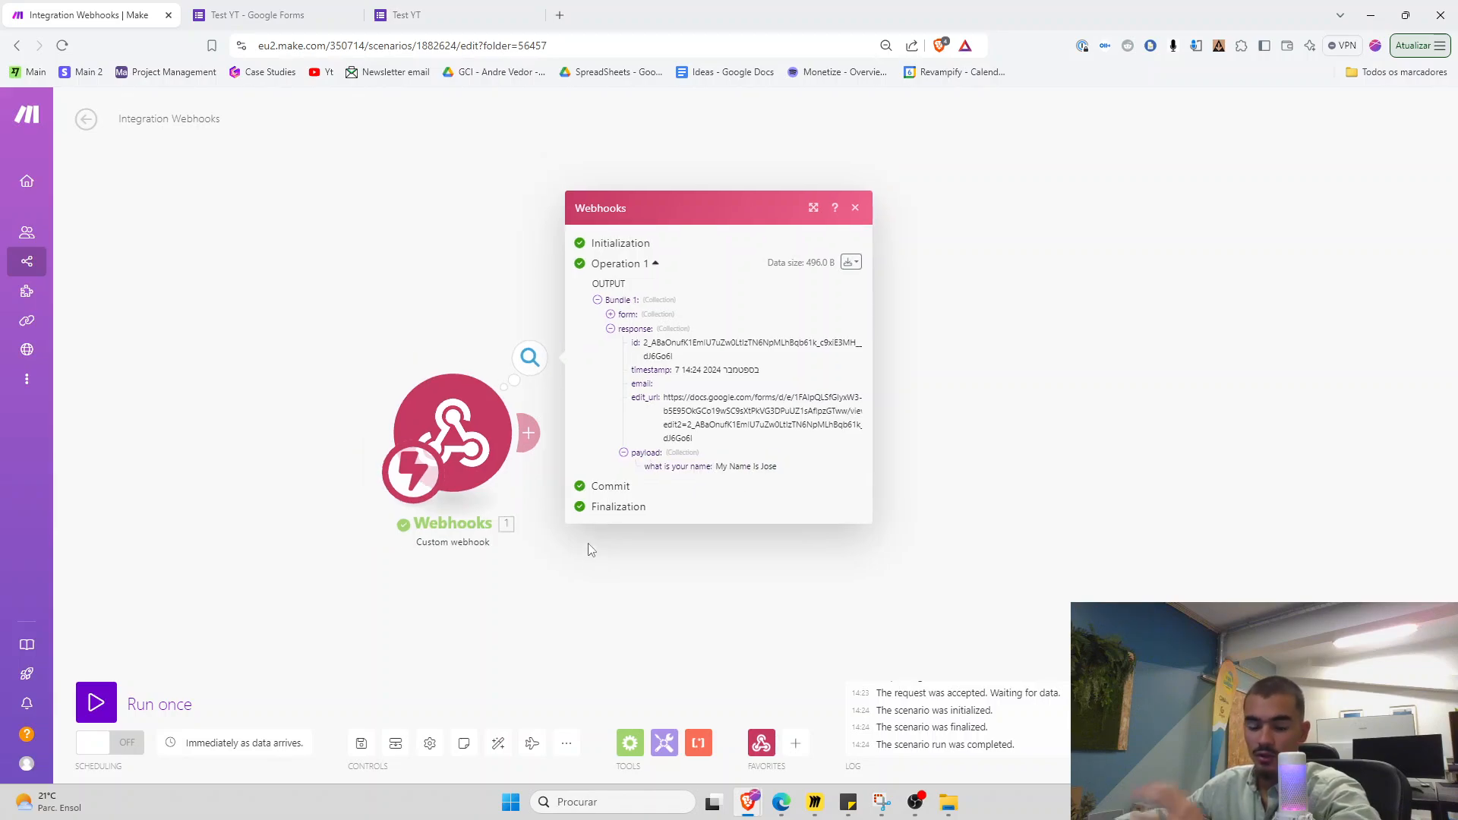
{"action": "left_click", "coordinate": [580, 560]}
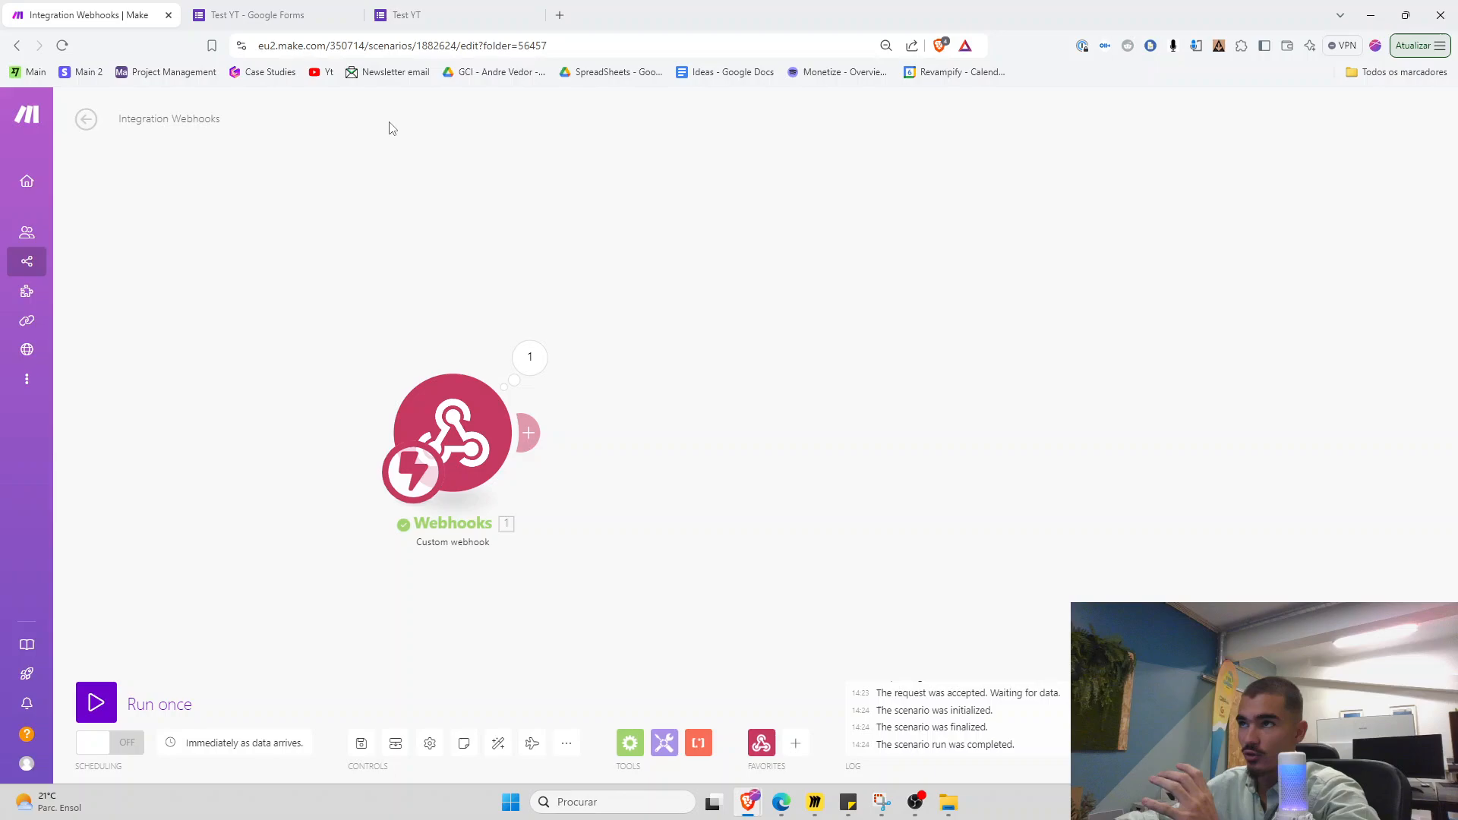
{"action": "left_click", "coordinate": [444, 15]}
Retitle the first question 'What is your email' and add the ICP and problem questions below it
{"action": "left_click", "coordinate": [273, 13]}
{"action": "left_click", "coordinate": [891, 134]}
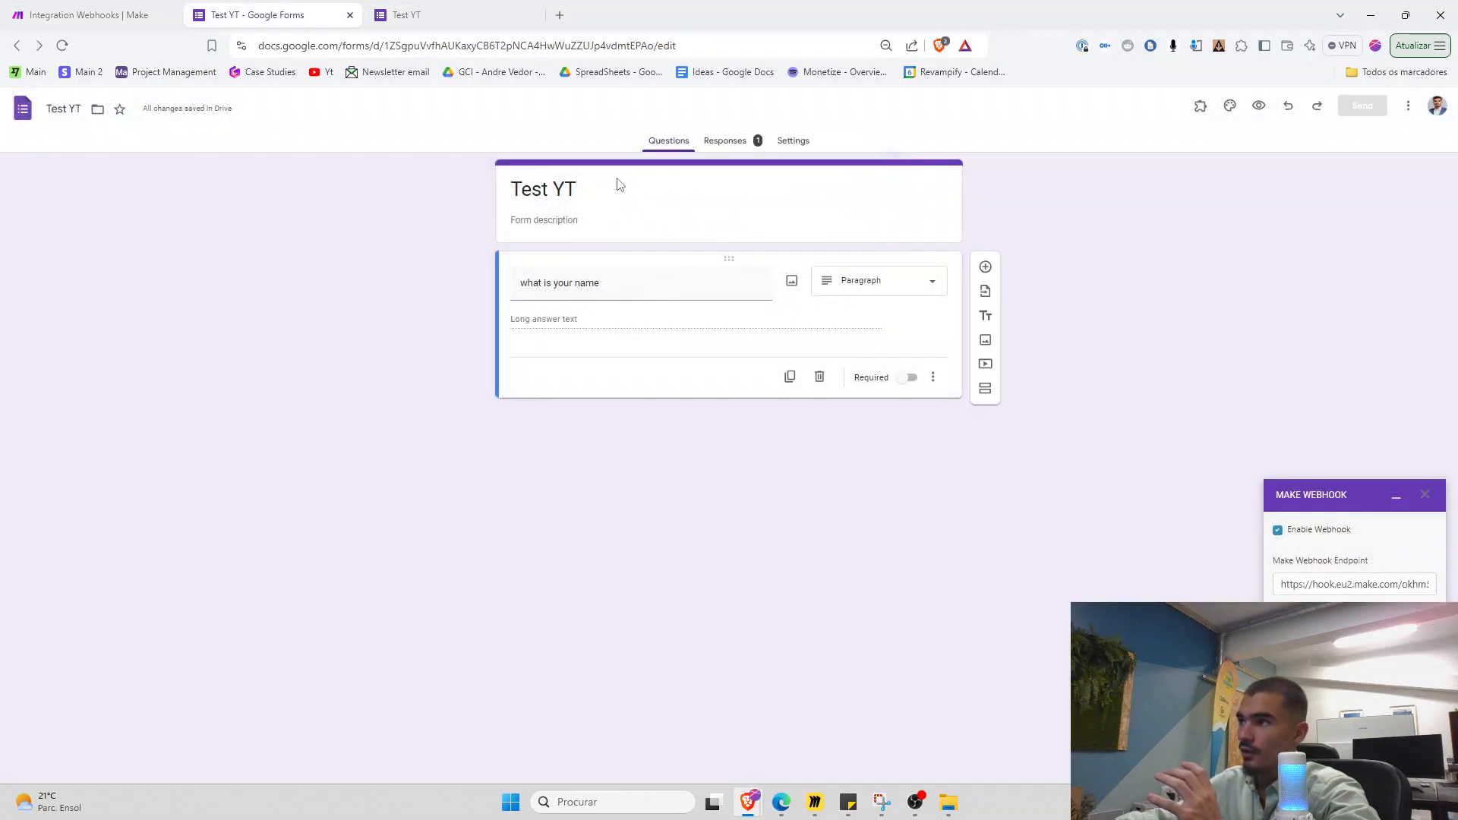
{"action": "triple_click", "coordinate": [661, 281]}
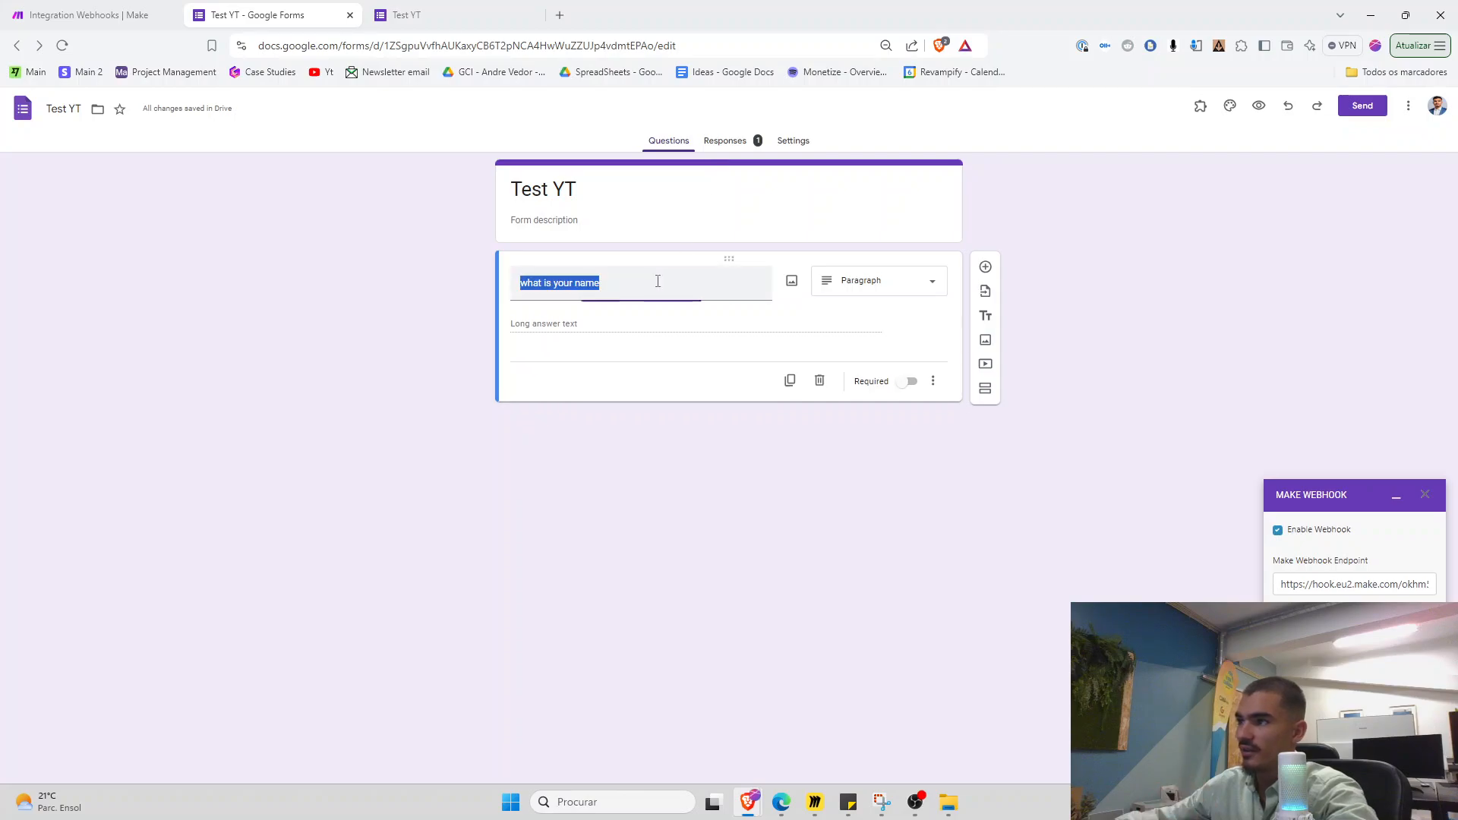
{"action": "type", "text": "W"}
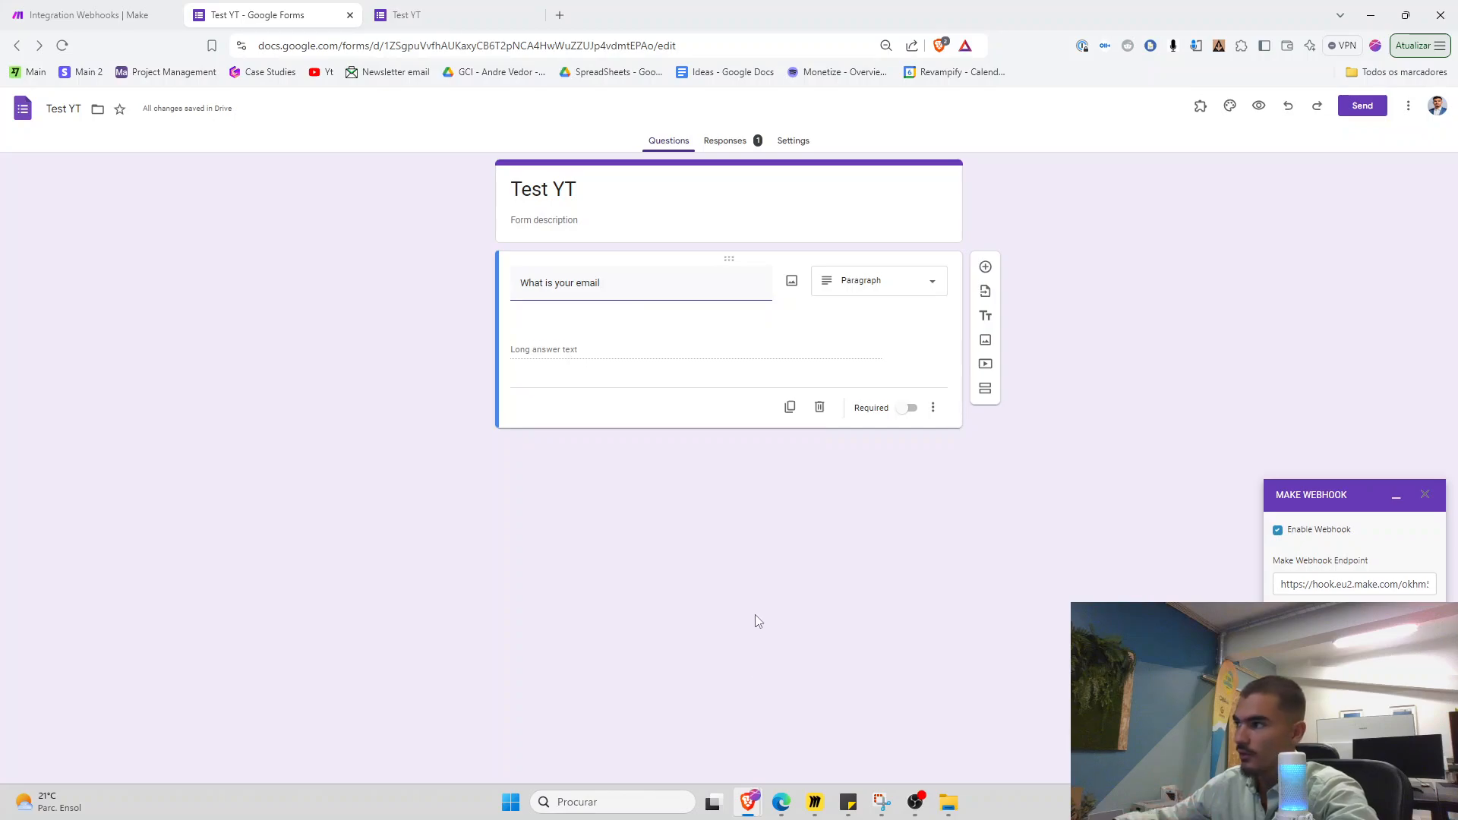
{"action": "left_click", "coordinate": [984, 267]}
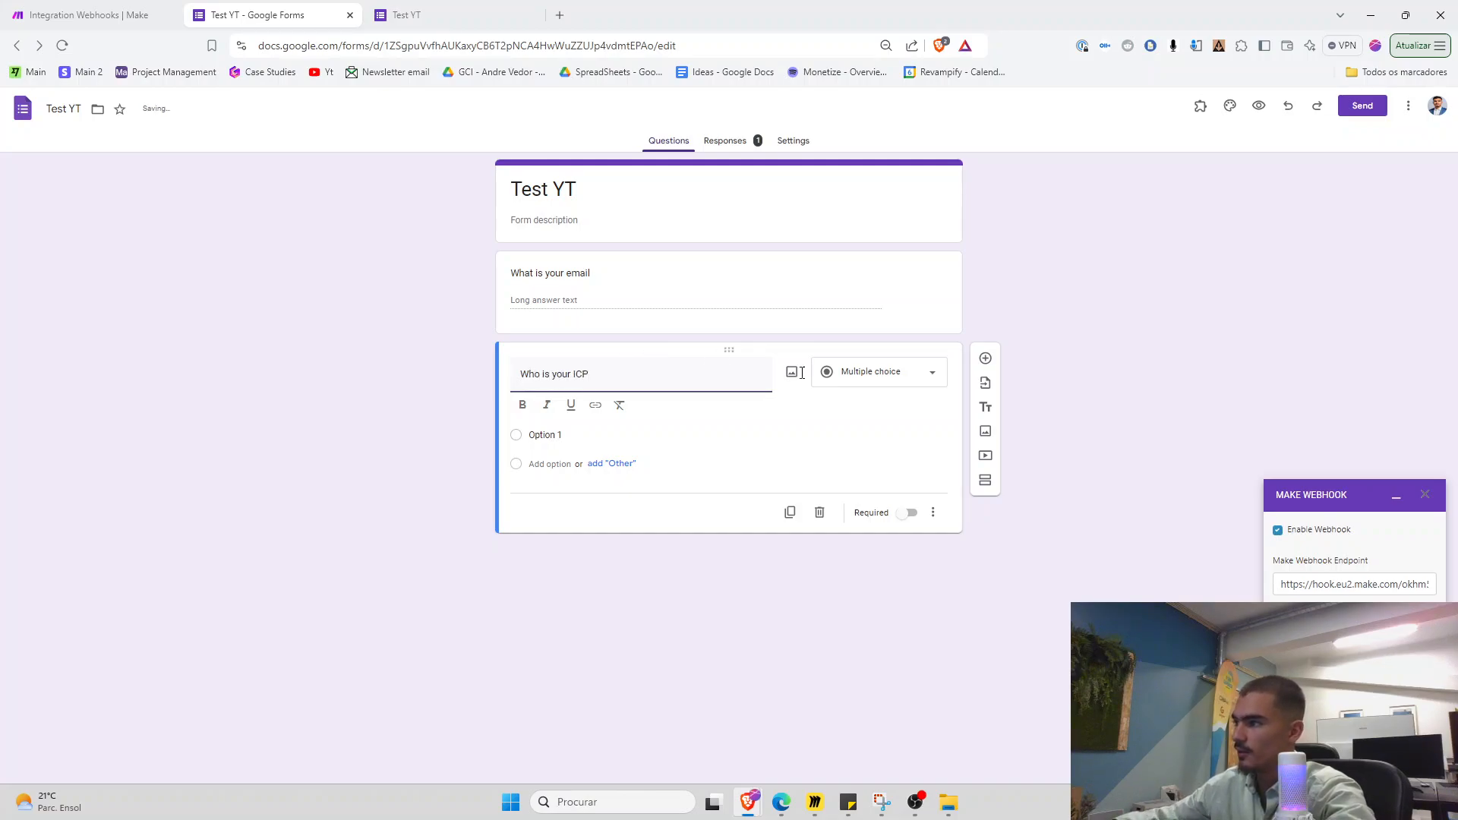
{"action": "left_click", "coordinate": [984, 357]}
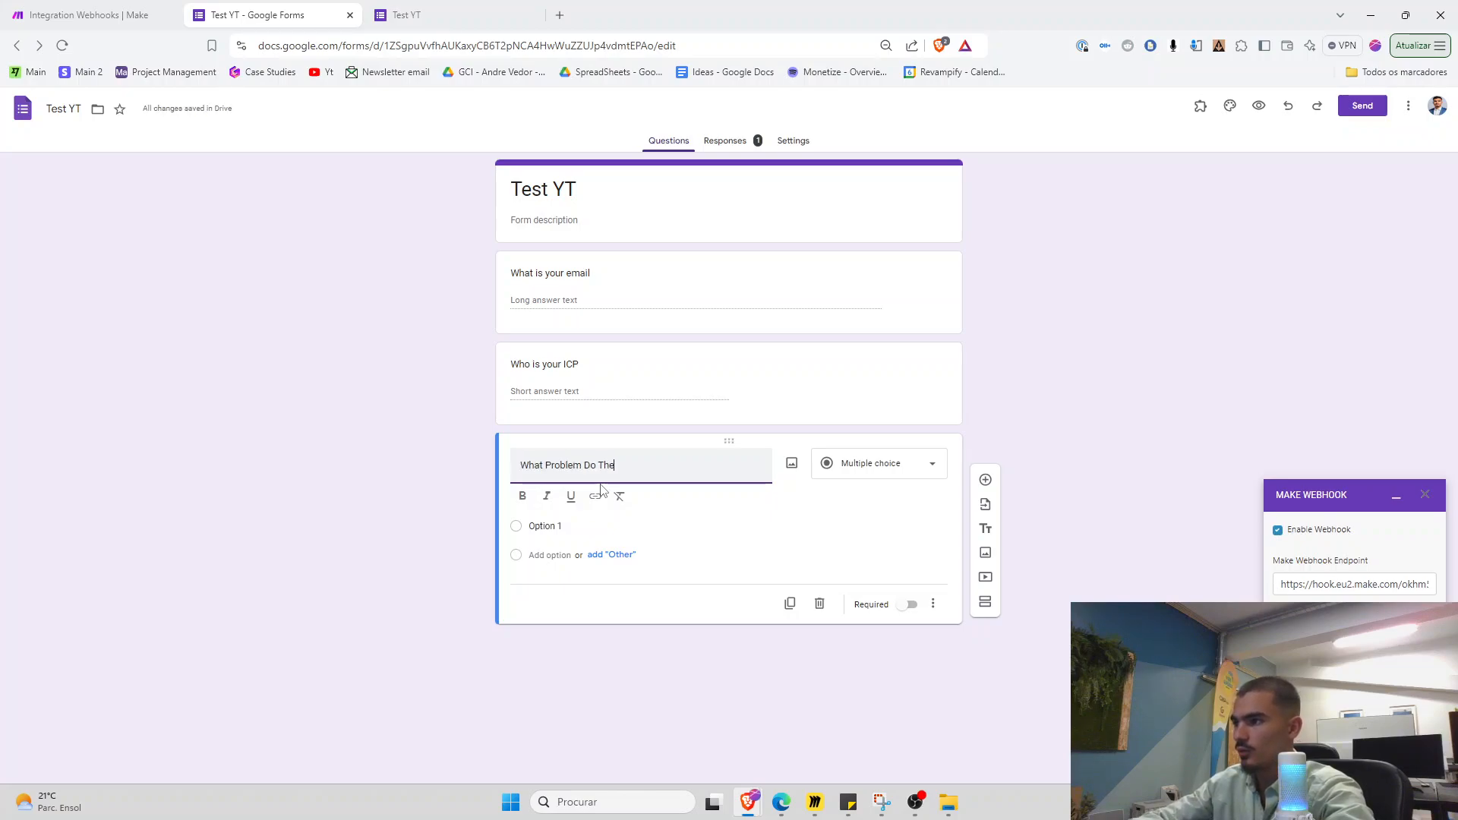
{"action": "key", "text": "BackSpace"}
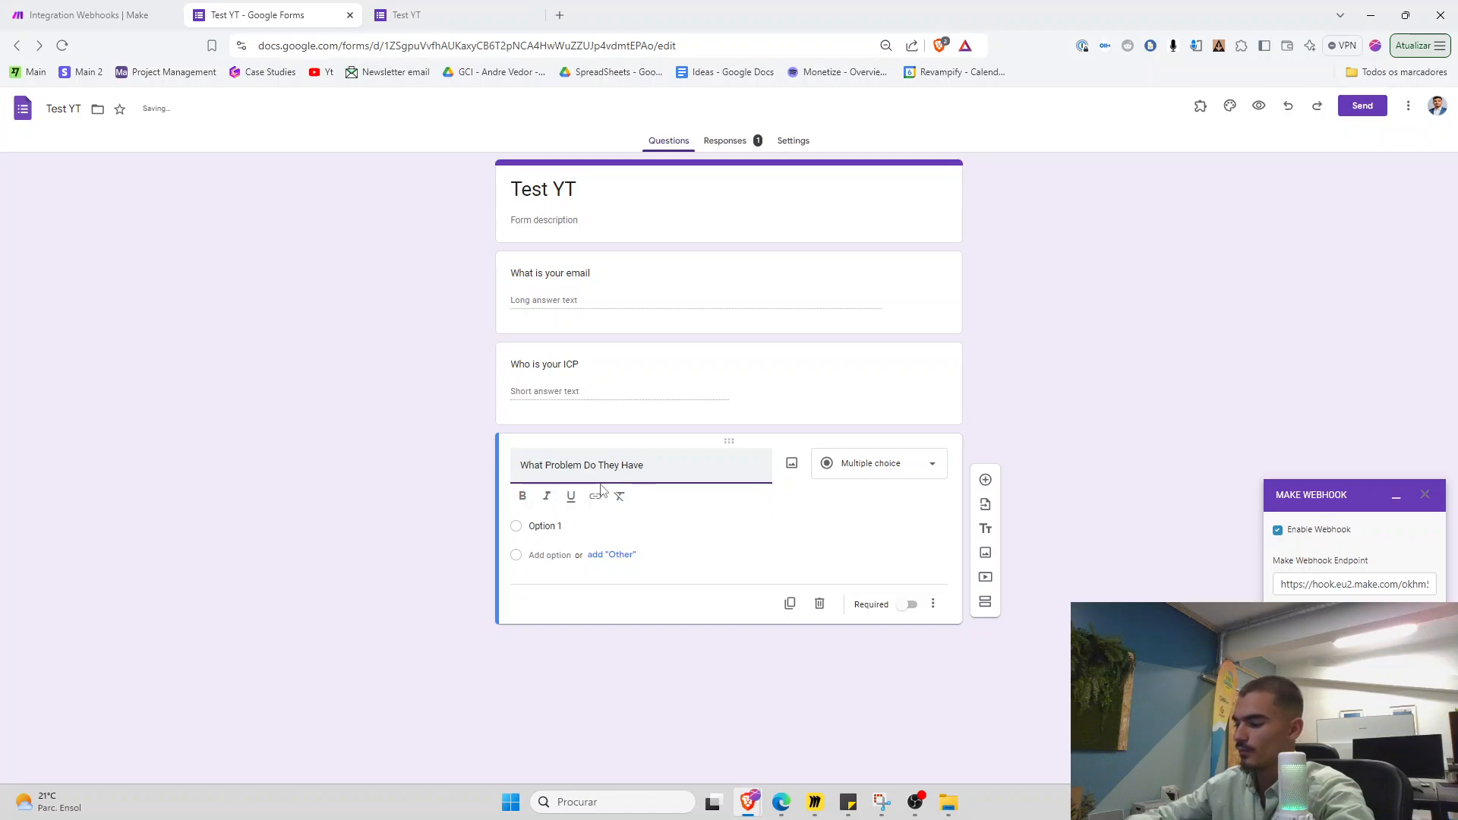
Set the problem and ICP questions' answer type to Paragraph
{"action": "left_click", "coordinate": [881, 463]}
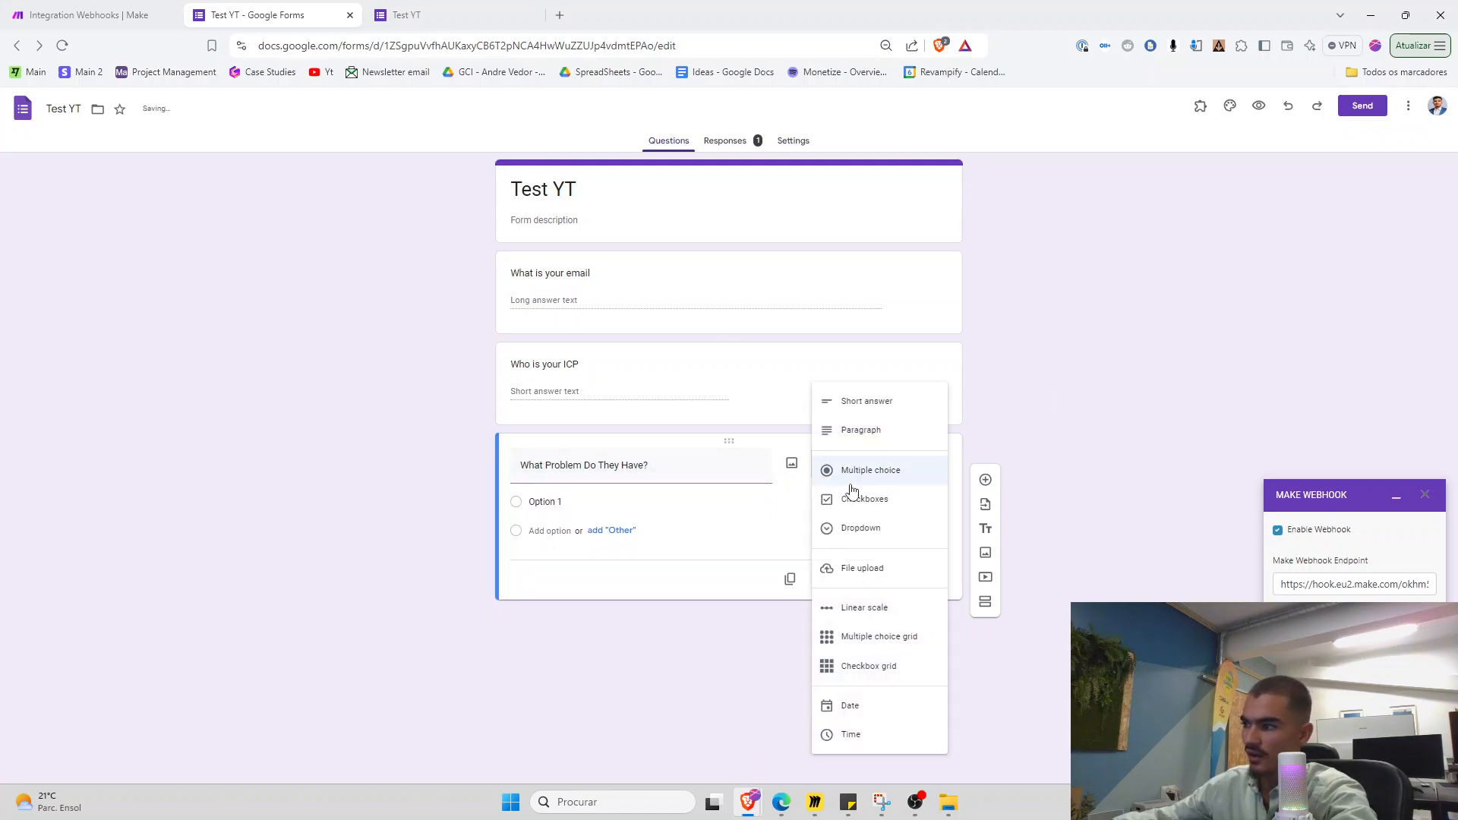
{"action": "left_click", "coordinate": [881, 426]}
{"action": "left_click", "coordinate": [945, 370]}
{"action": "left_click", "coordinate": [946, 370]}
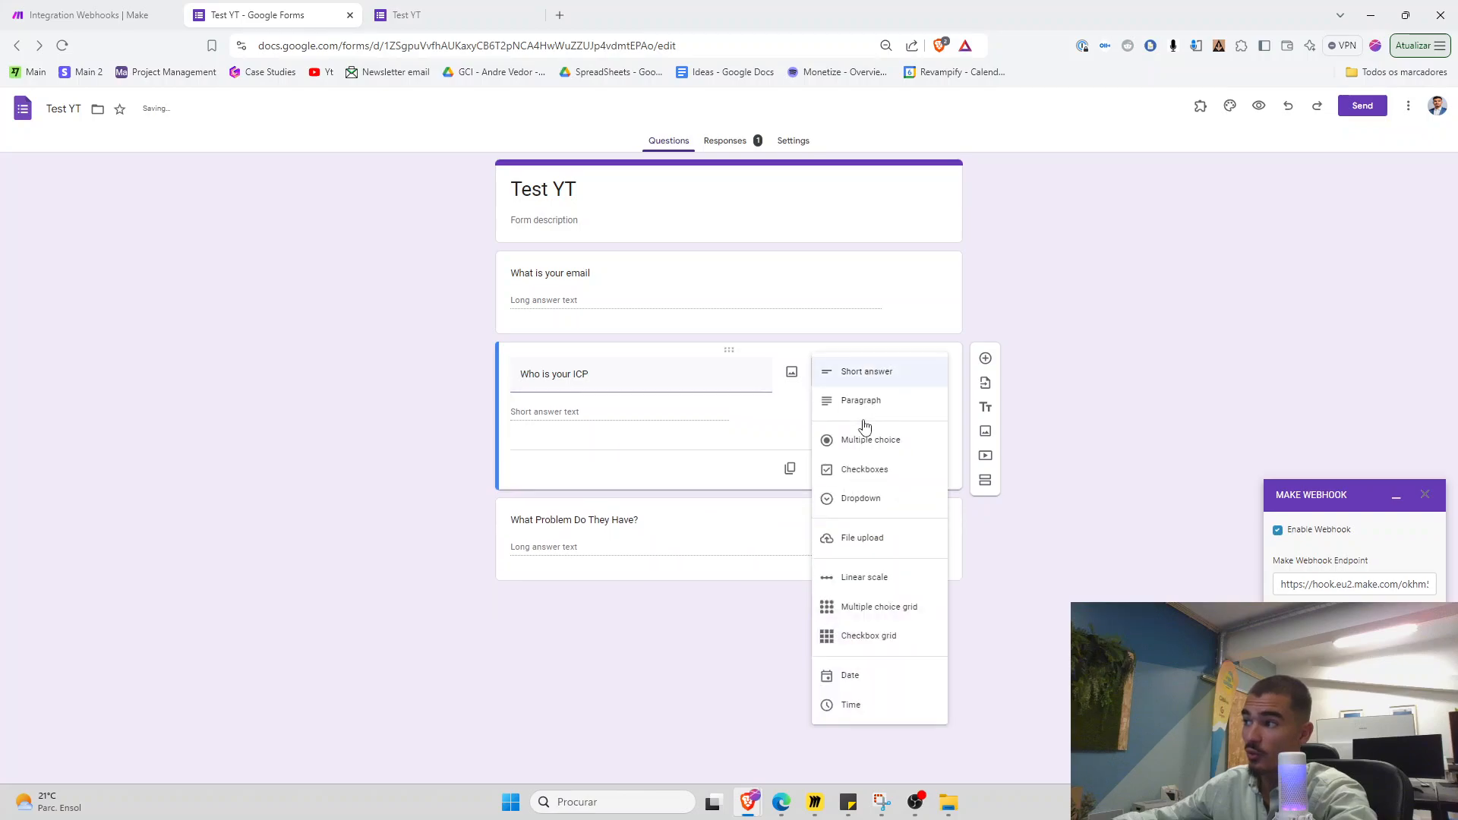
{"action": "left_click", "coordinate": [877, 400]}
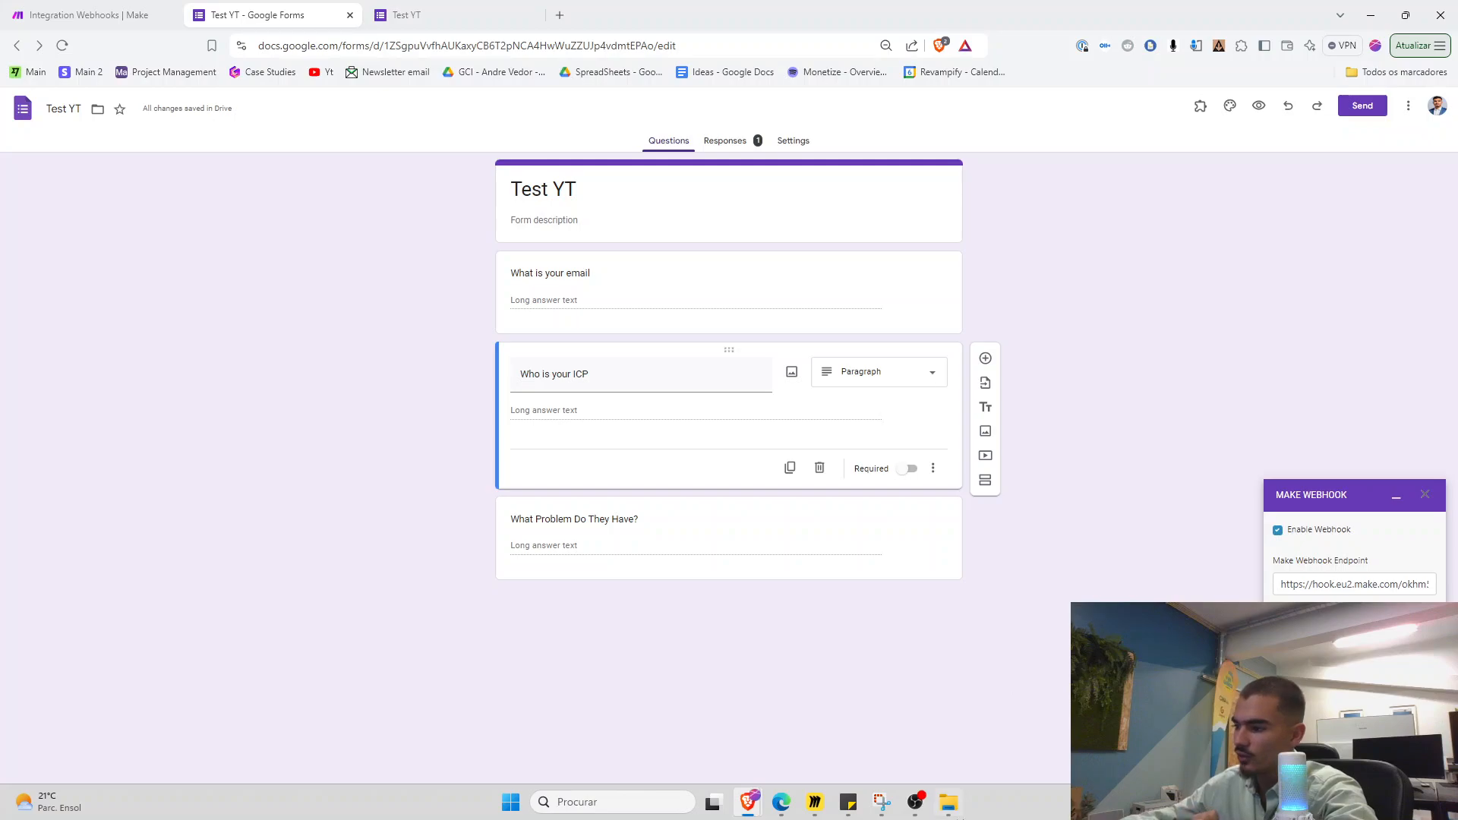
{"action": "left_click", "coordinate": [817, 801]}
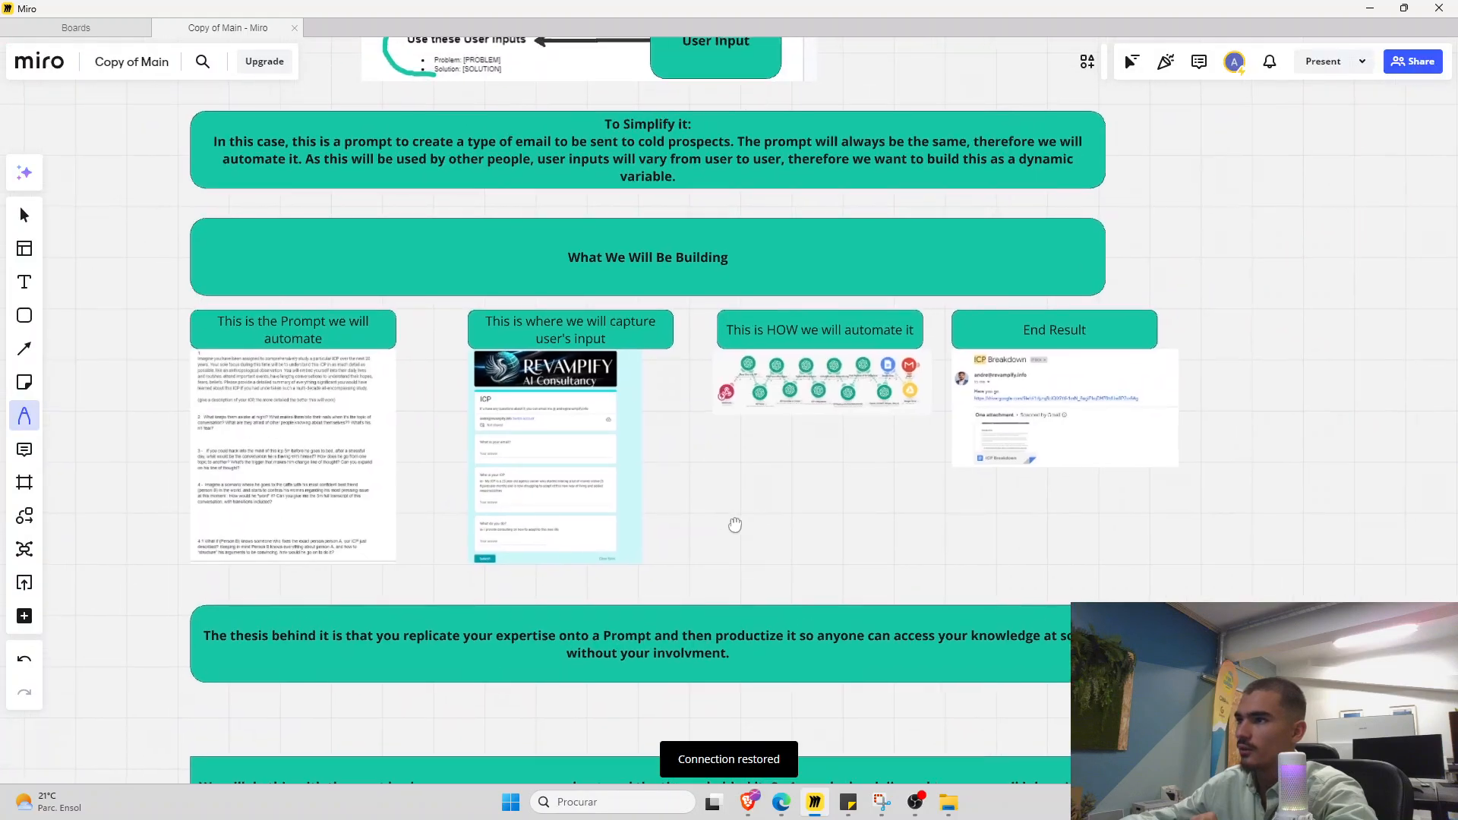
Draw a teal pen line beside the Prompt text on the Miro board, then minimize Miro
{"action": "scroll", "coordinate": [233, 522], "scroll_direction": "up", "scroll_amount": 5}
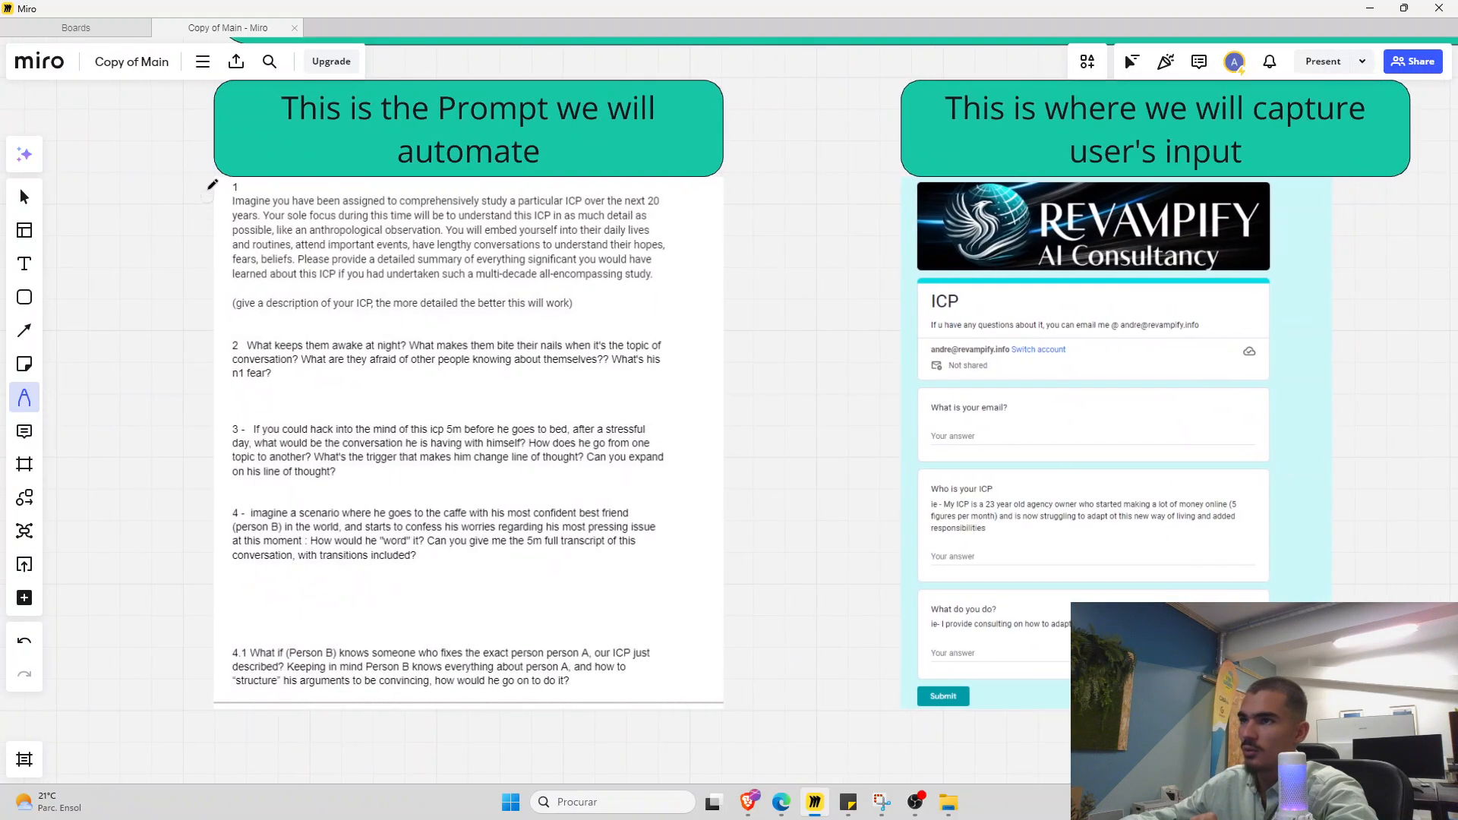
{"action": "mouse_move", "coordinate": [208, 178]}
{"action": "left_mouse_down"}
{"action": "mouse_move", "coordinate": [202, 302]}
{"action": "mouse_move", "coordinate": [239, 713]}
{"action": "mouse_move", "coordinate": [190, 706]}
{"action": "mouse_move", "coordinate": [191, 341]}
{"action": "mouse_move", "coordinate": [210, 178]}
{"action": "left_mouse_up"}
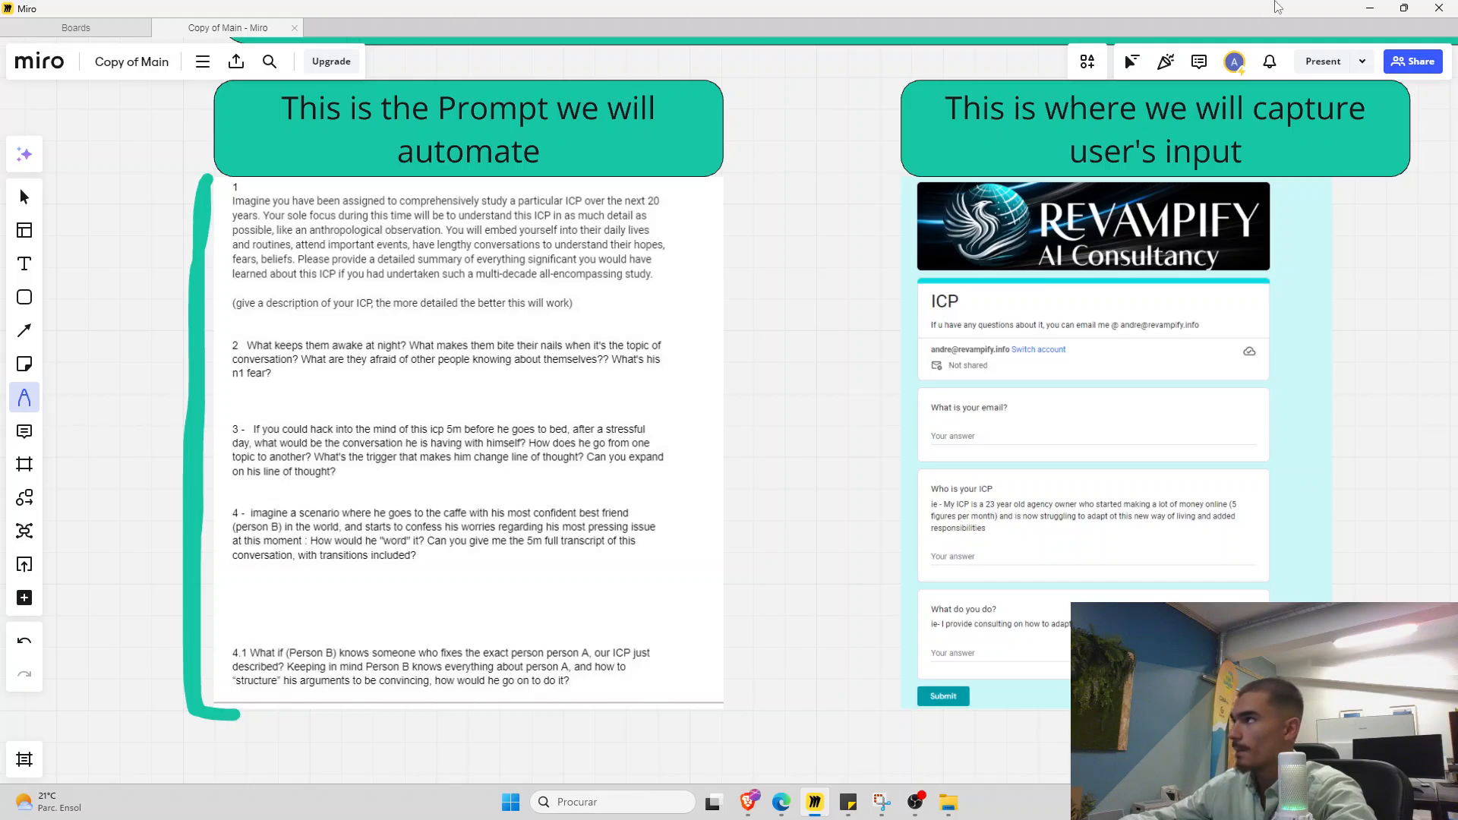
{"action": "left_click", "coordinate": [1369, 8]}
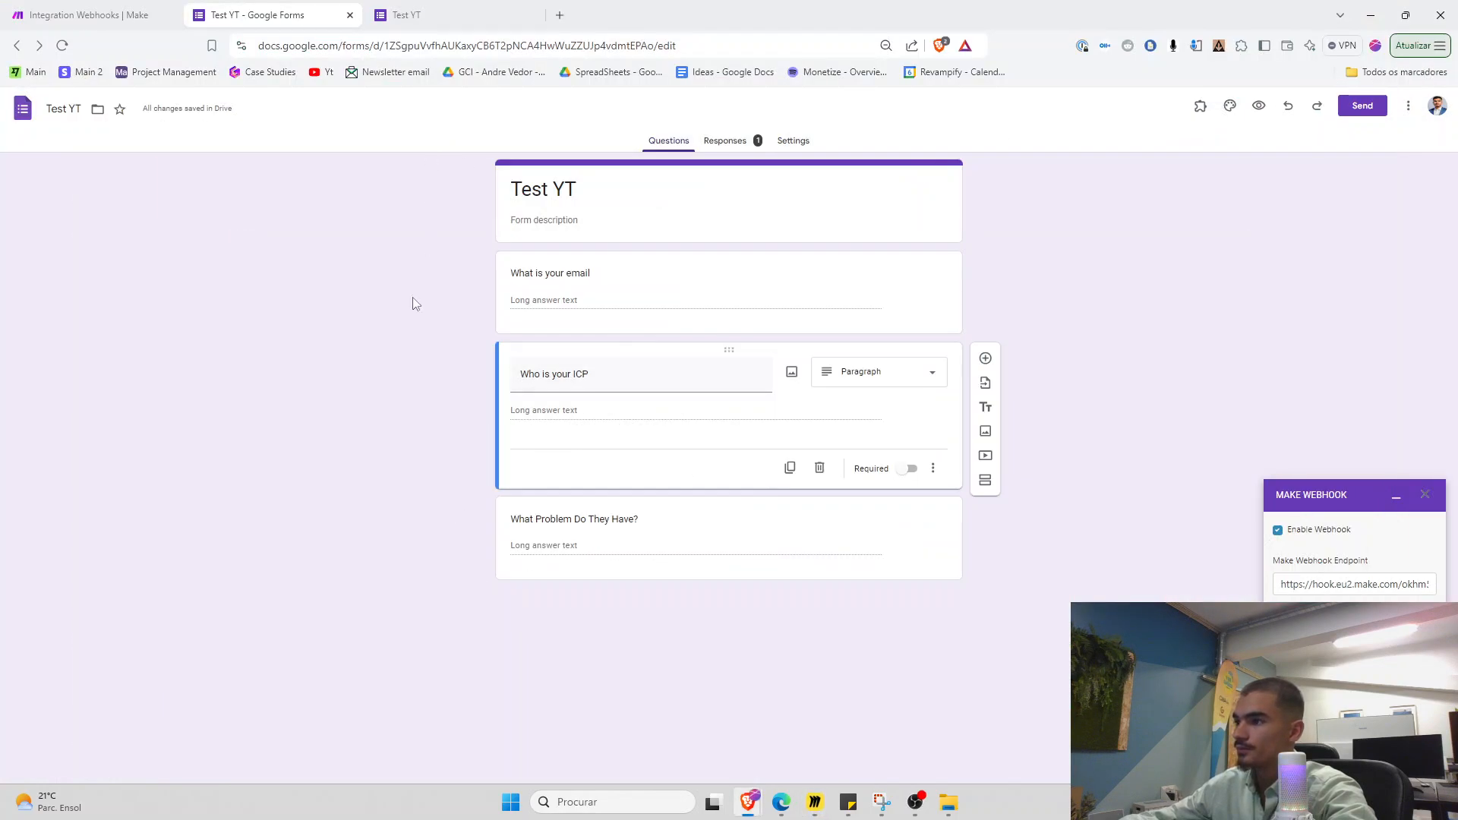
Add an Anthropic Claude Create a Prompt module after the webhook
{"action": "left_click", "coordinate": [102, 15]}
{"action": "left_click_drag", "start_coordinate": [484, 442], "coordinate": [404, 460]}
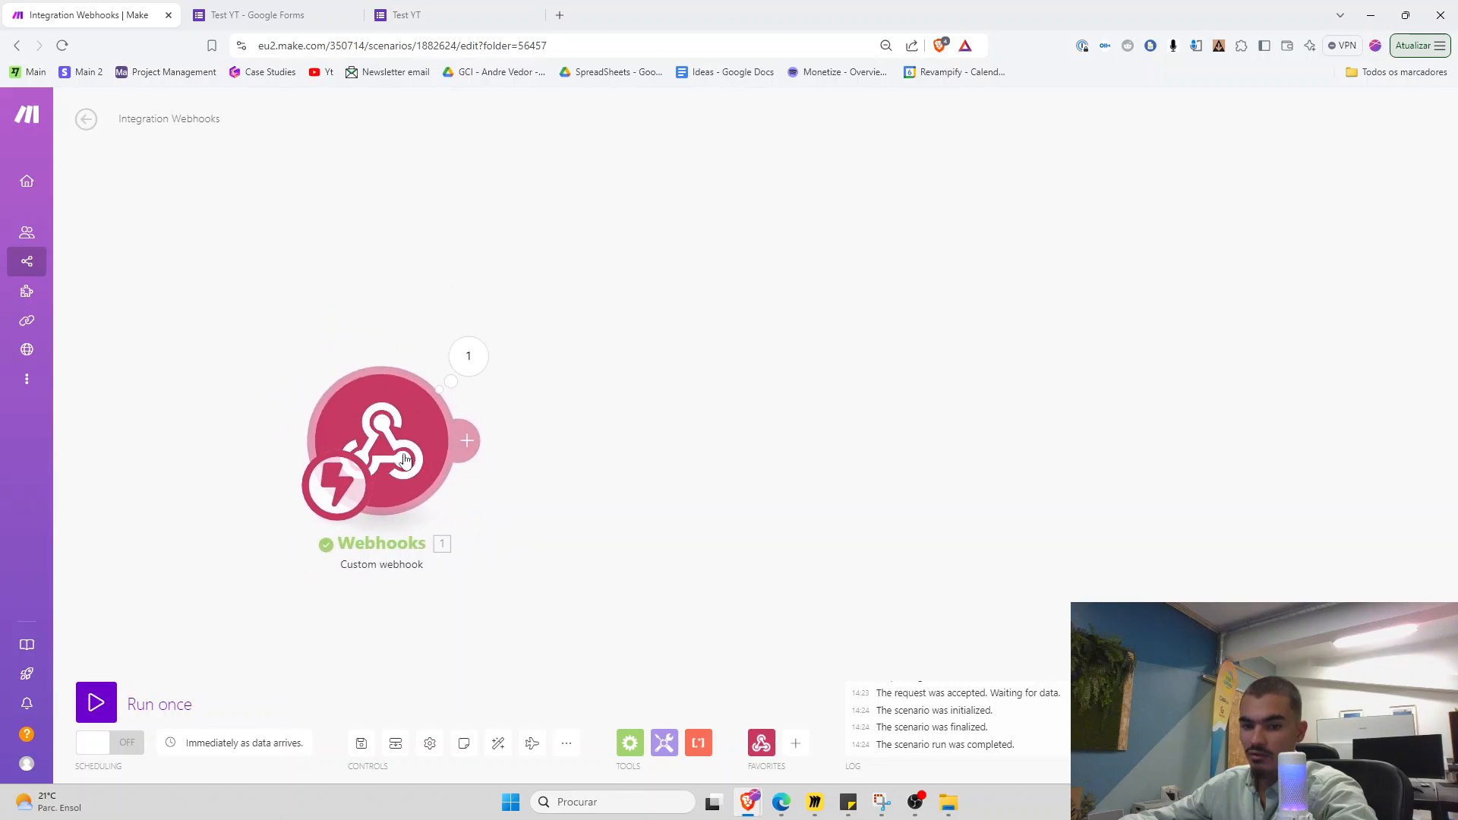
{"action": "left_click", "coordinate": [468, 356]}
{"action": "left_click", "coordinate": [466, 441]}
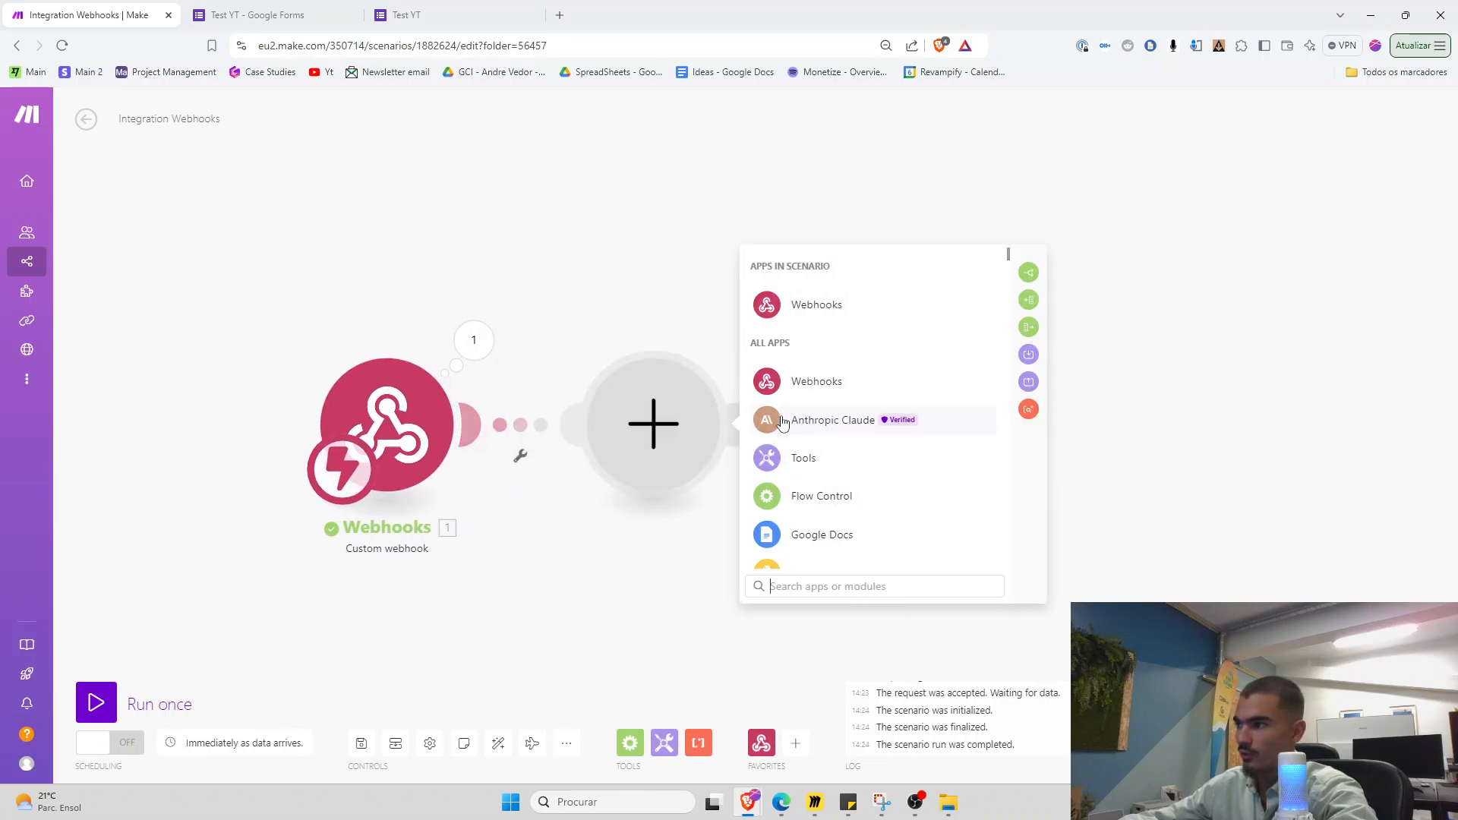
{"action": "left_click", "coordinate": [802, 430]}
{"action": "left_click", "coordinate": [807, 399]}
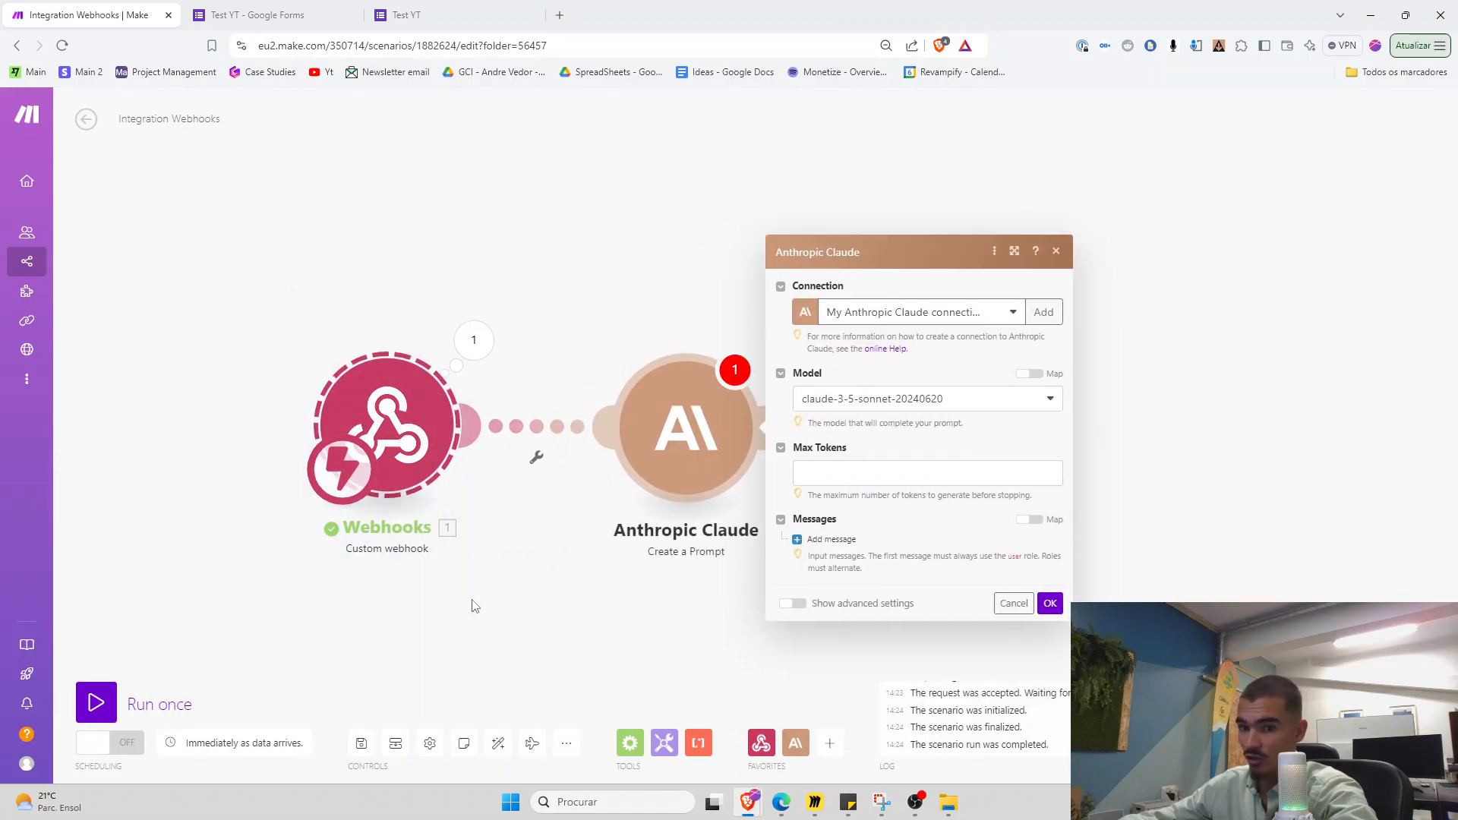
Set Claude's Max Tokens to 3333, removing the mistakenly mapped name answer
{"action": "left_click", "coordinate": [817, 473]}
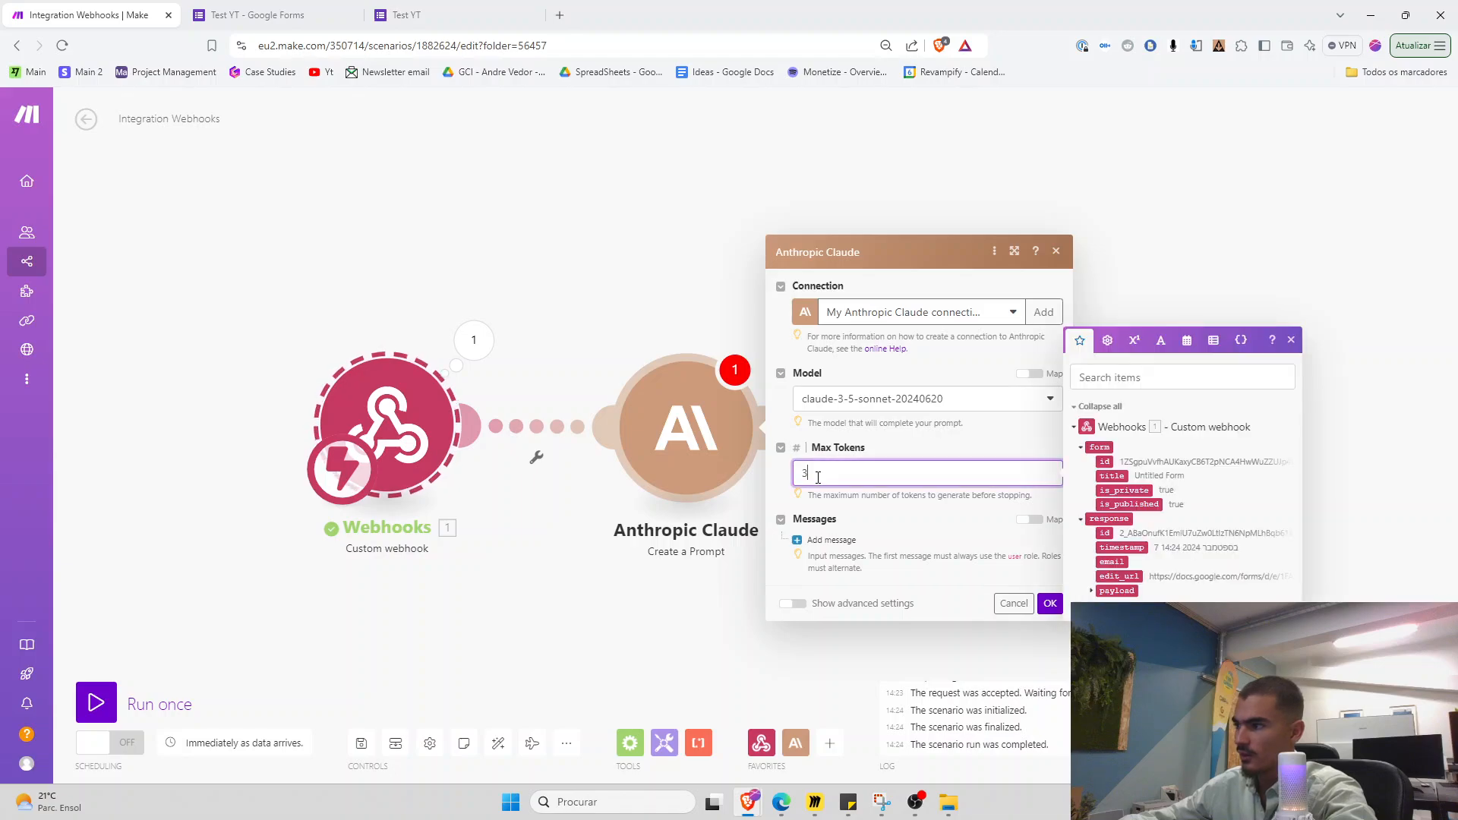
{"action": "type", "text": "3333"}
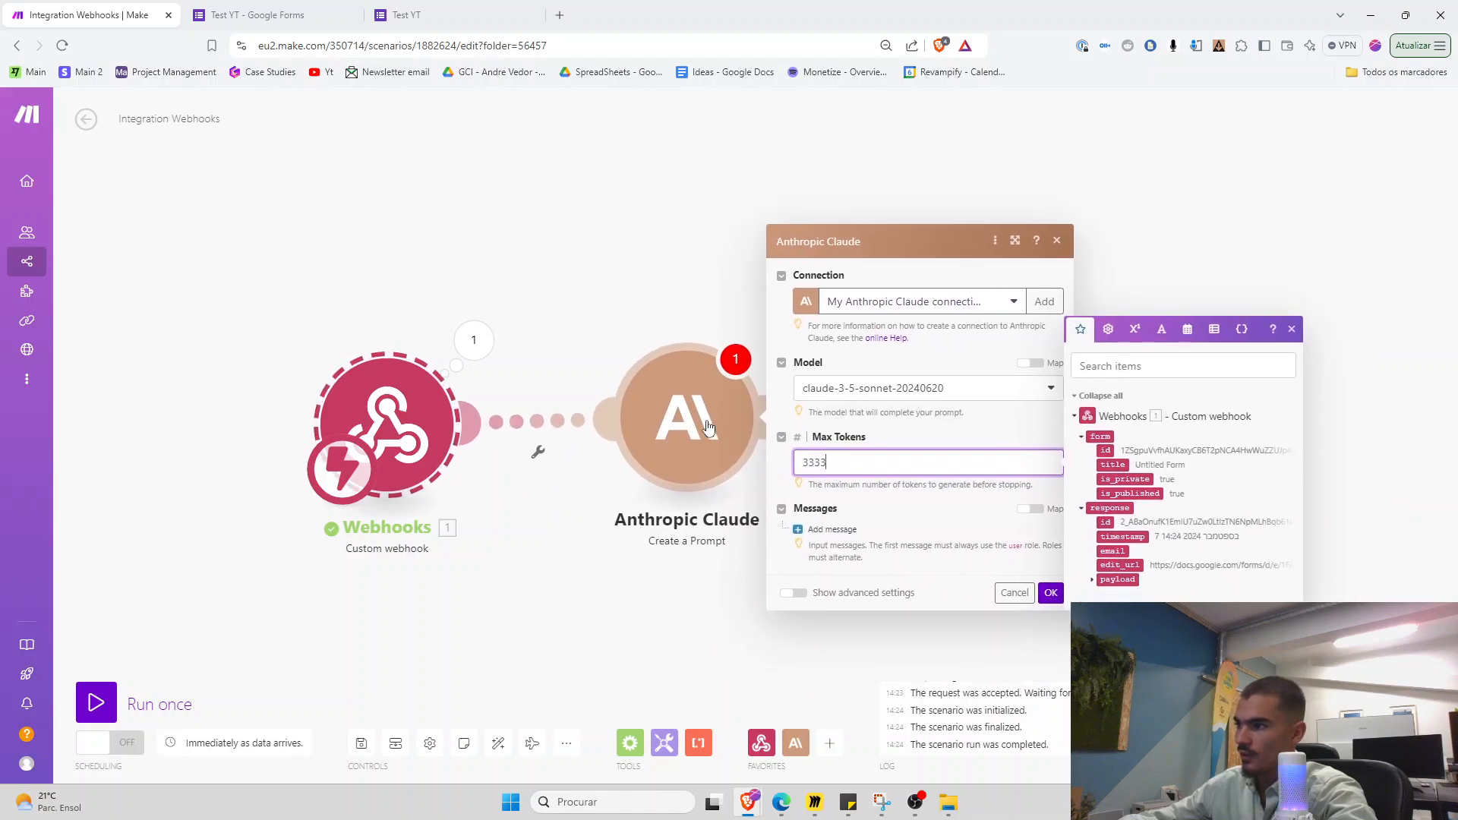
{"action": "left_click", "coordinate": [1090, 581]}
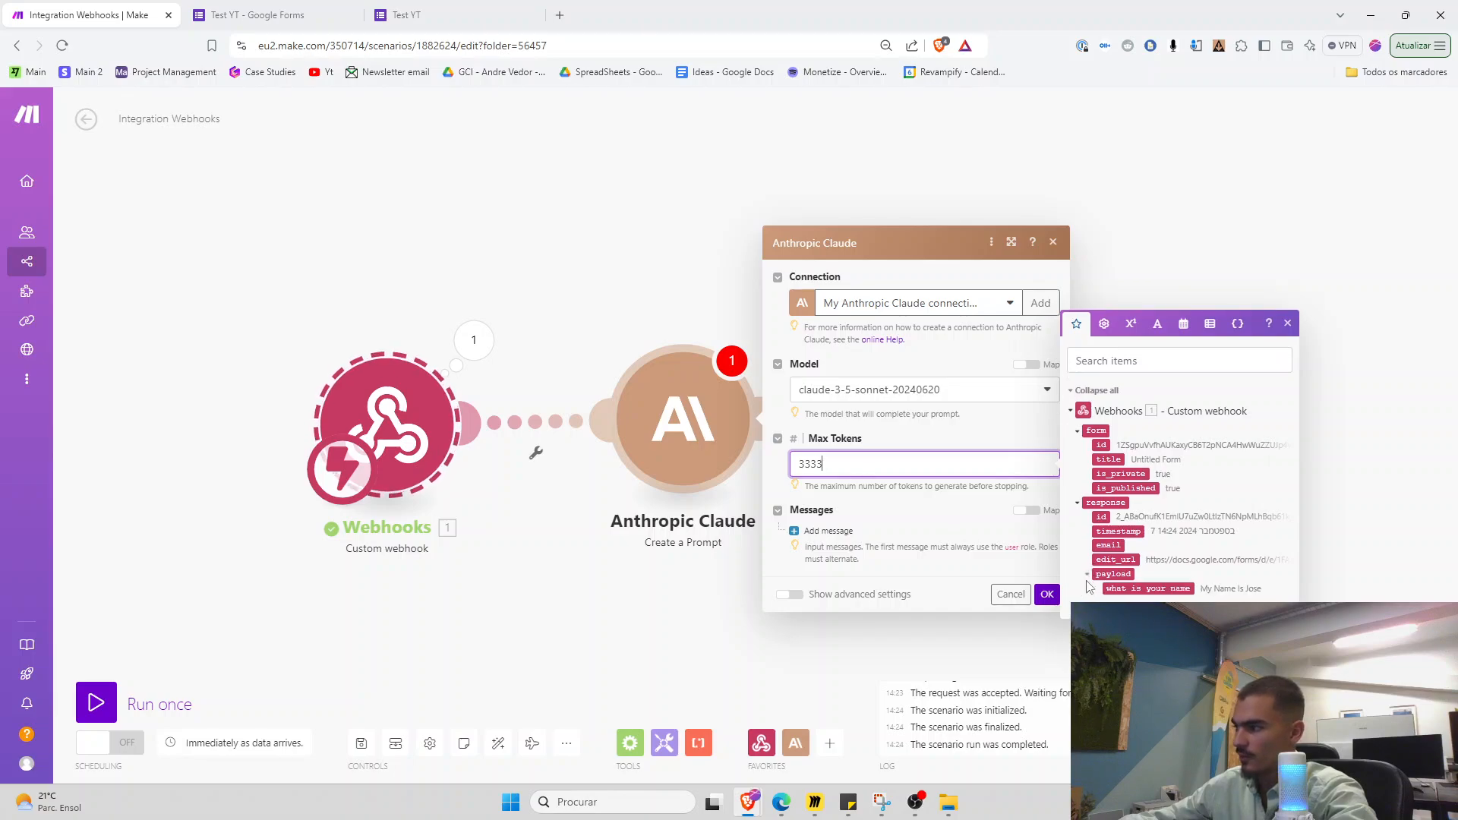
{"action": "left_click", "coordinate": [1125, 590]}
{"action": "key", "text": "BackSpace"}
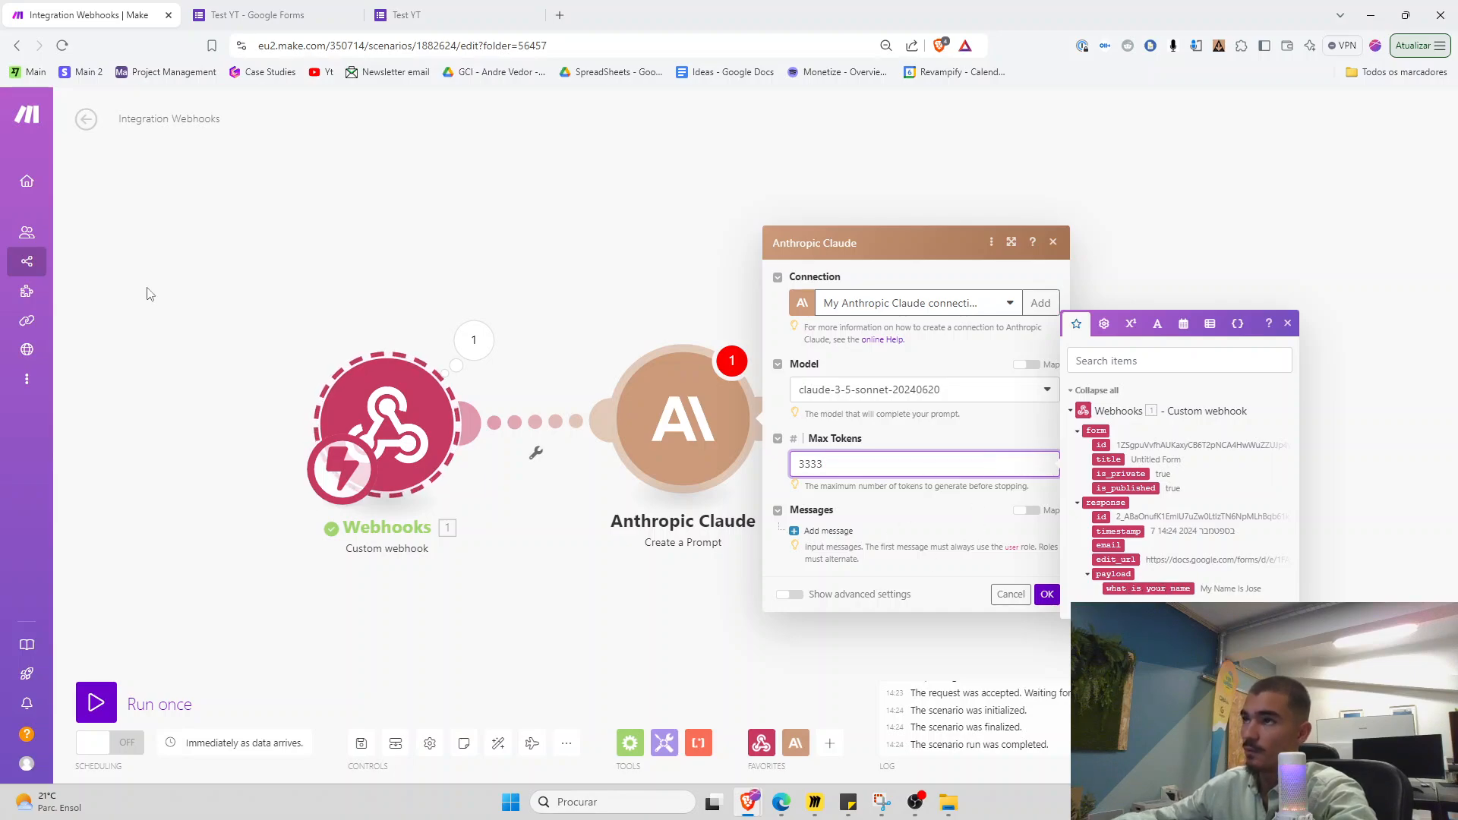
{"action": "left_click", "coordinate": [292, 15]}
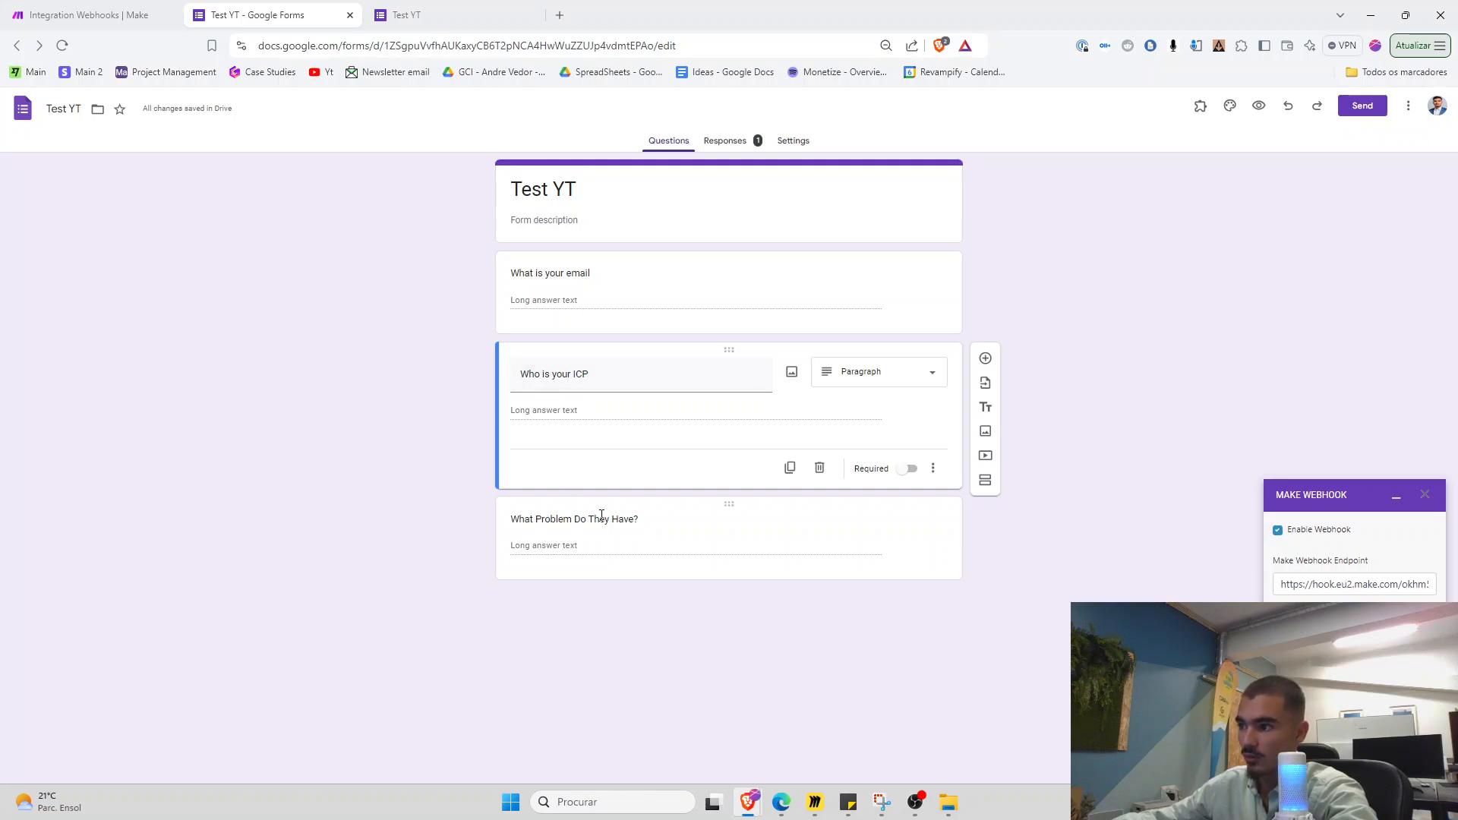
Close the Claude panel and run only the webhook module so it listens for data
{"action": "left_click", "coordinate": [147, 15]}
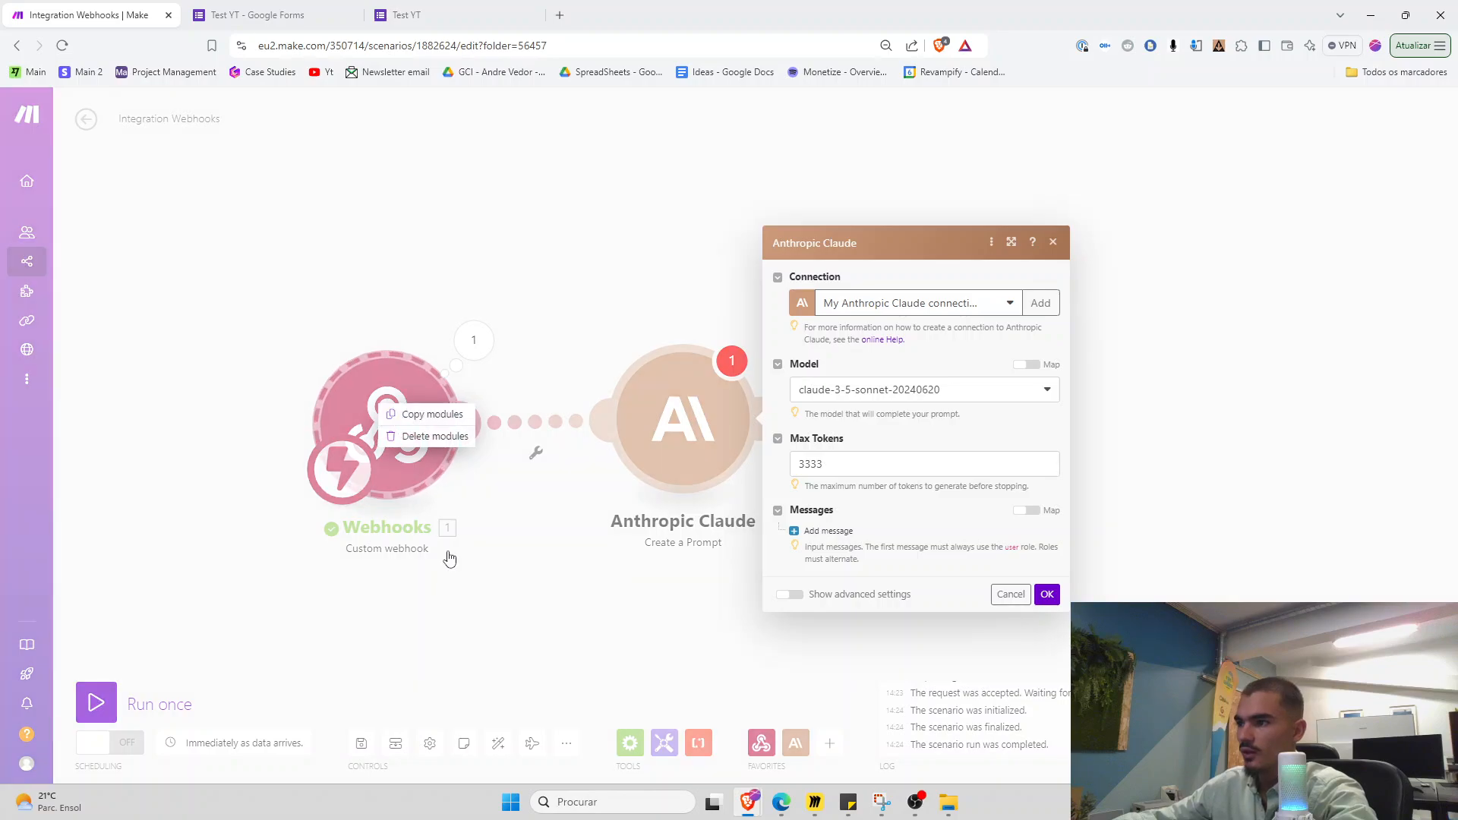
{"action": "left_click", "coordinate": [1052, 242]}
{"action": "right_click", "coordinate": [427, 425]}
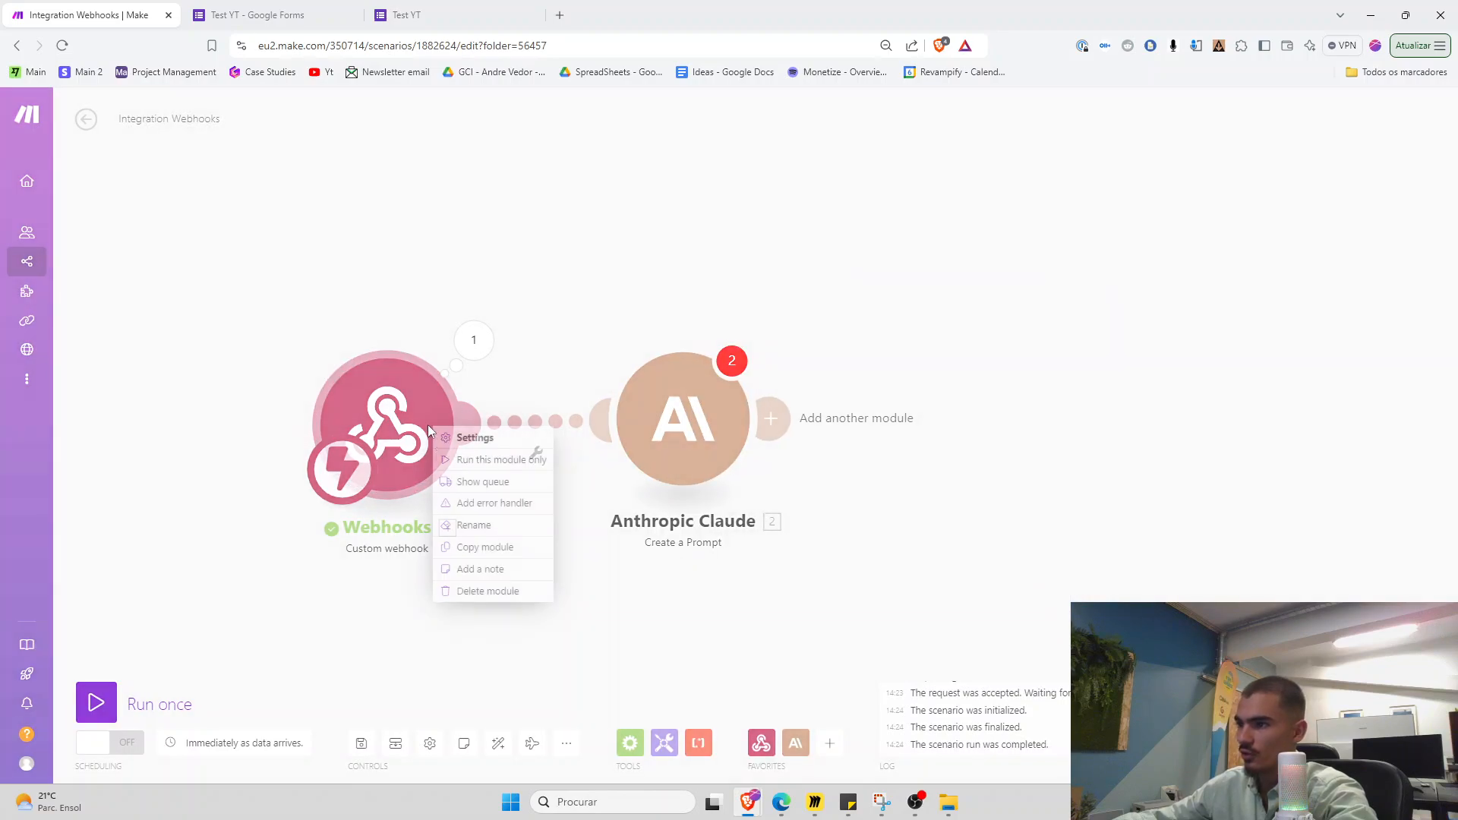
{"action": "left_click", "coordinate": [497, 460]}
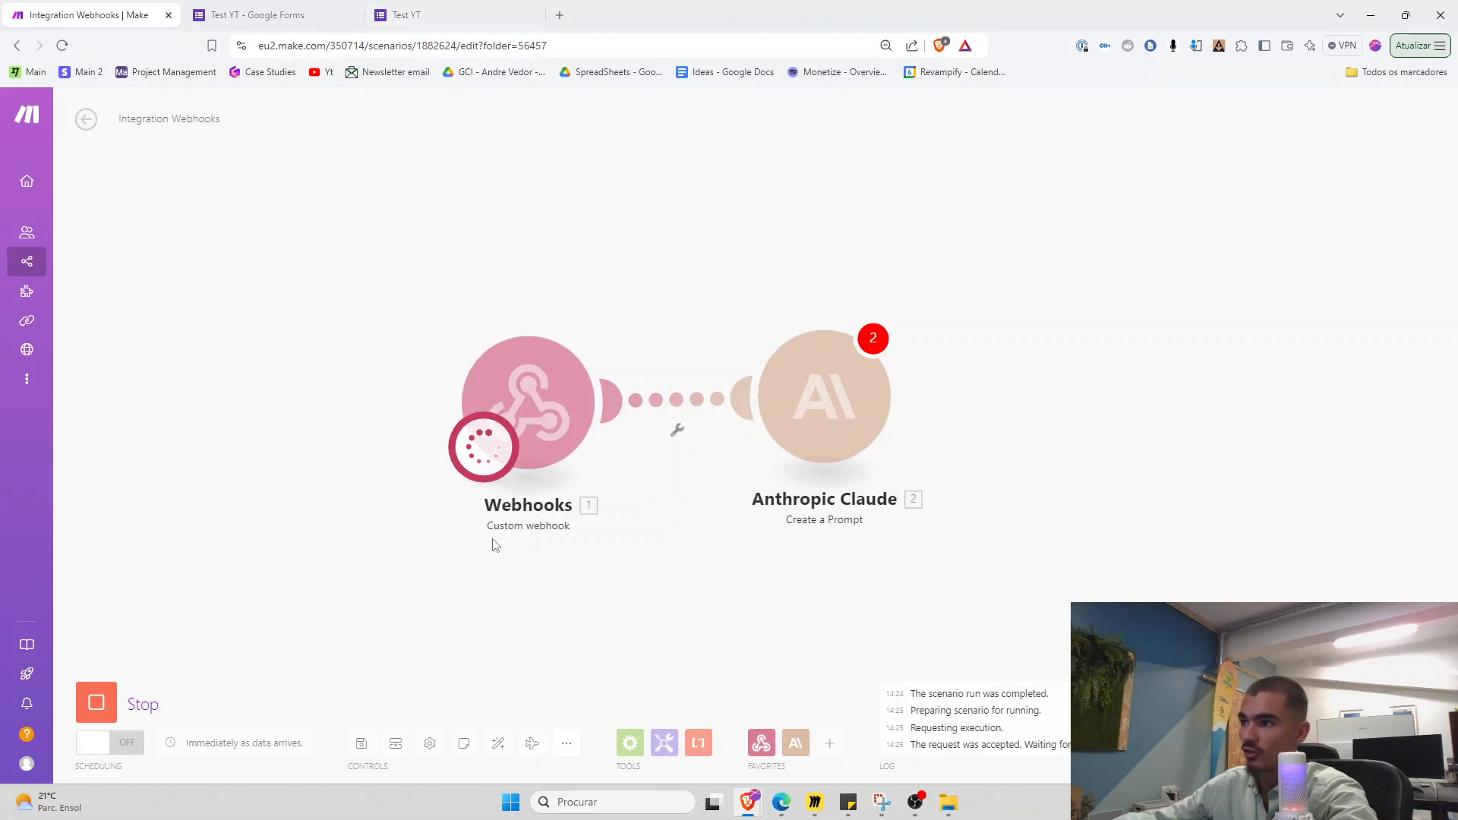
{"action": "left_click", "coordinate": [97, 703]}
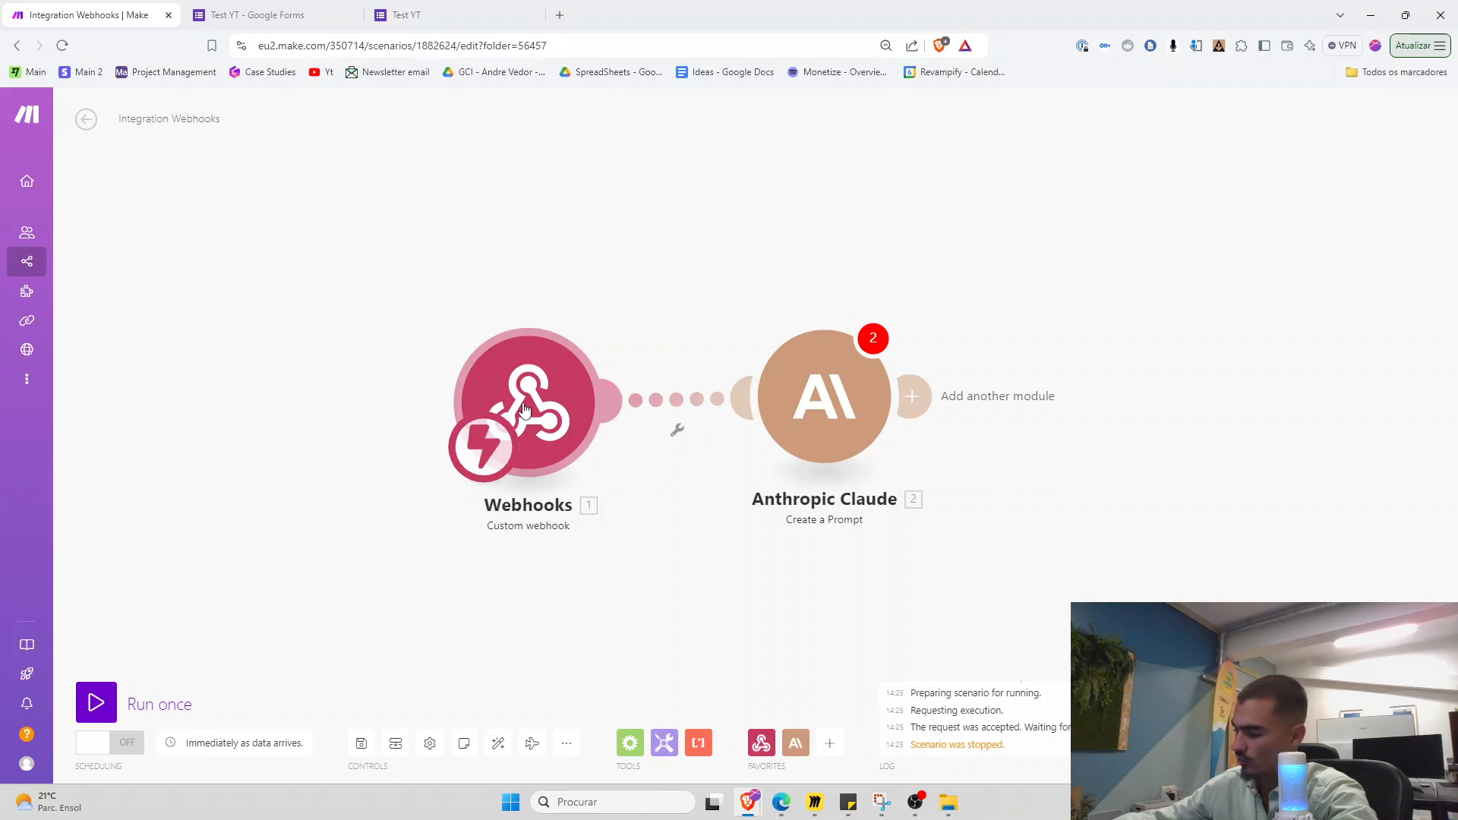
{"action": "right_click", "coordinate": [524, 408]}
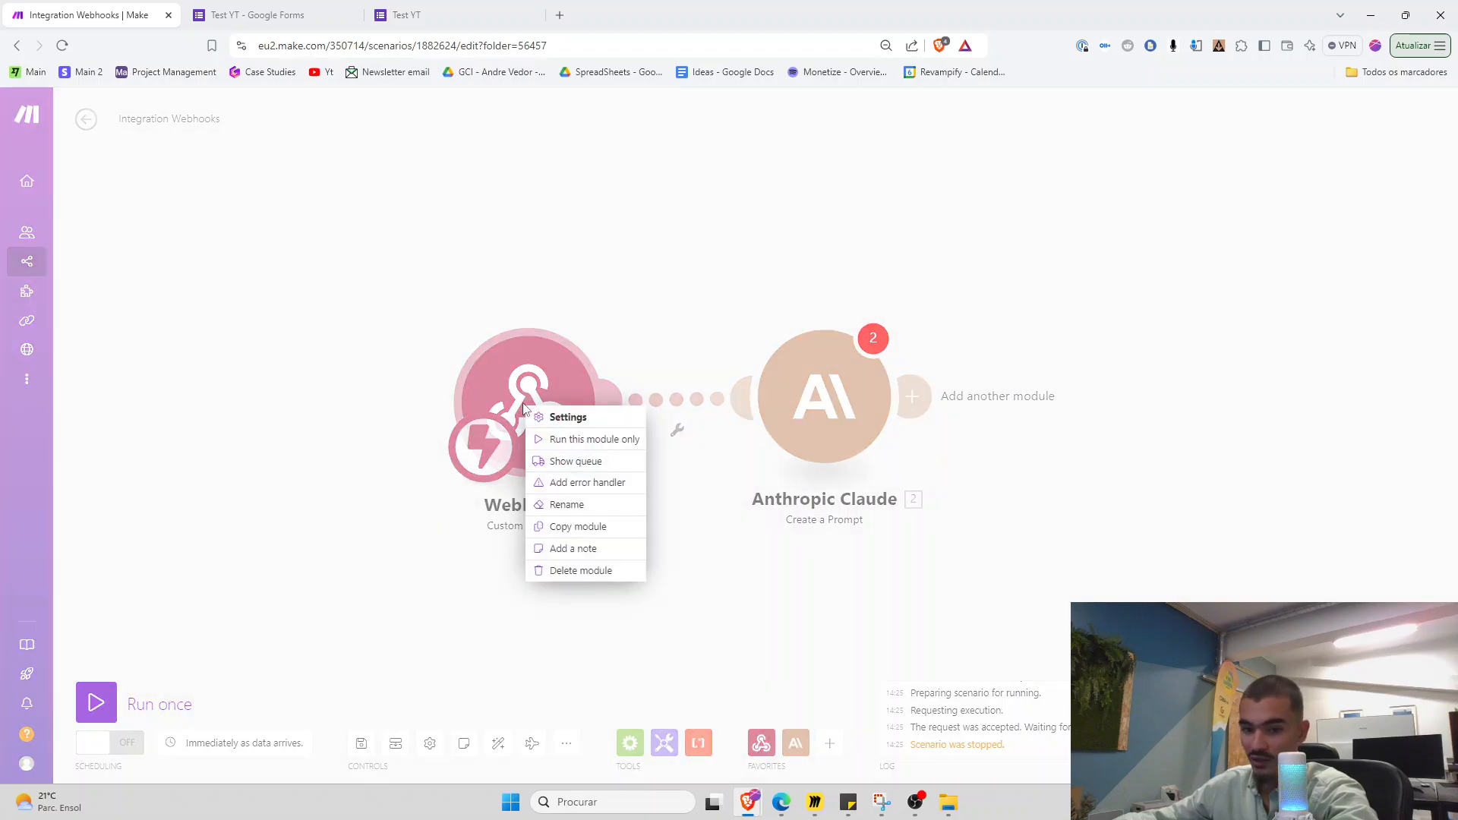
{"action": "left_click", "coordinate": [587, 445]}
Submit a fresh Test YT form response with 't' test answers
{"action": "left_click", "coordinate": [441, 14]}
{"action": "left_click", "coordinate": [583, 185]}
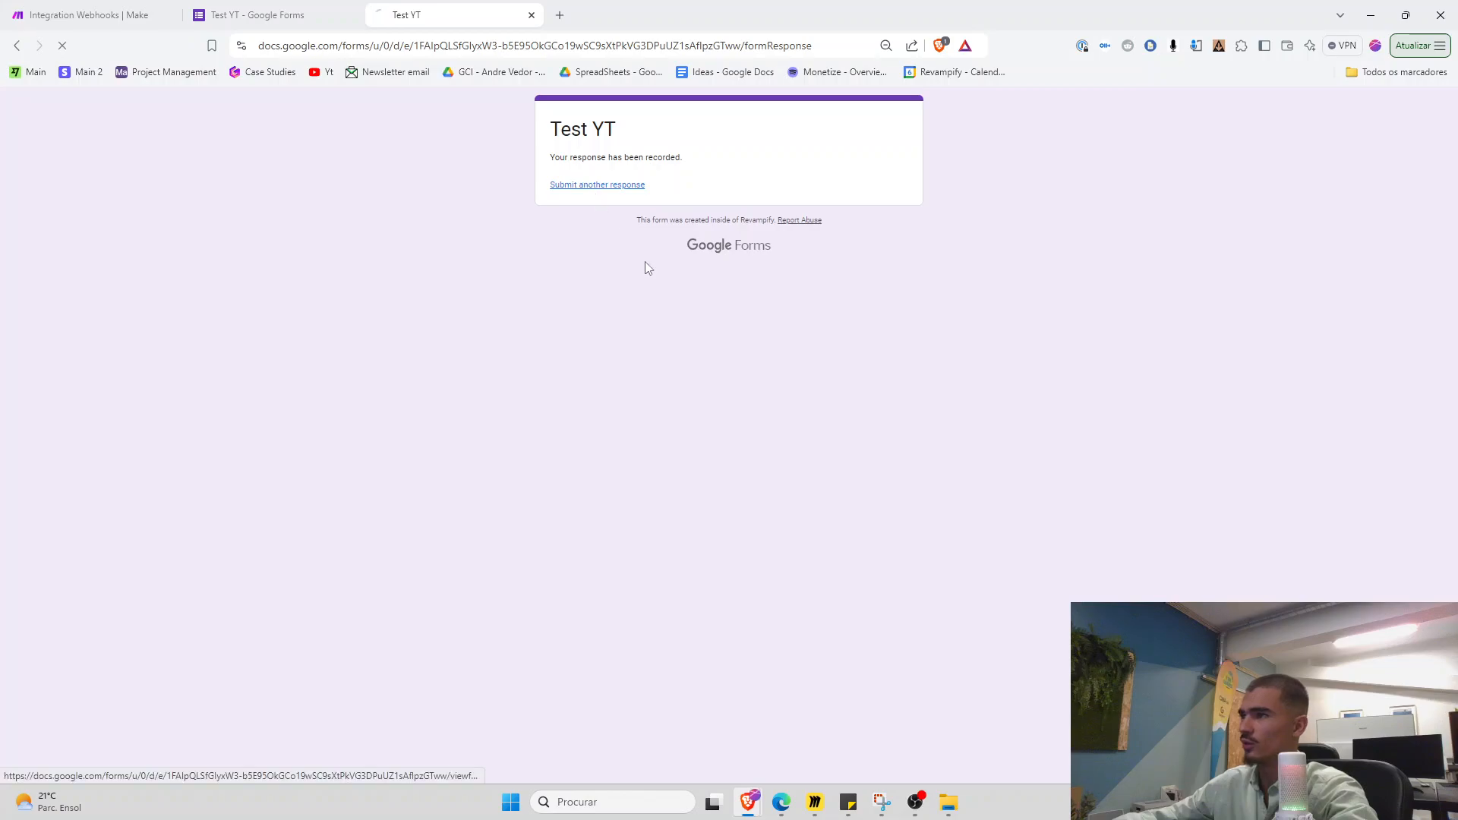
{"action": "left_click", "coordinate": [590, 255]}
{"action": "type", "text": "t"}
{"action": "key", "text": "Tab"}
{"action": "type", "text": "t"}
{"action": "key", "text": "Tab"}
{"action": "type", "text": "t"}
{"action": "left_click", "coordinate": [577, 479]}
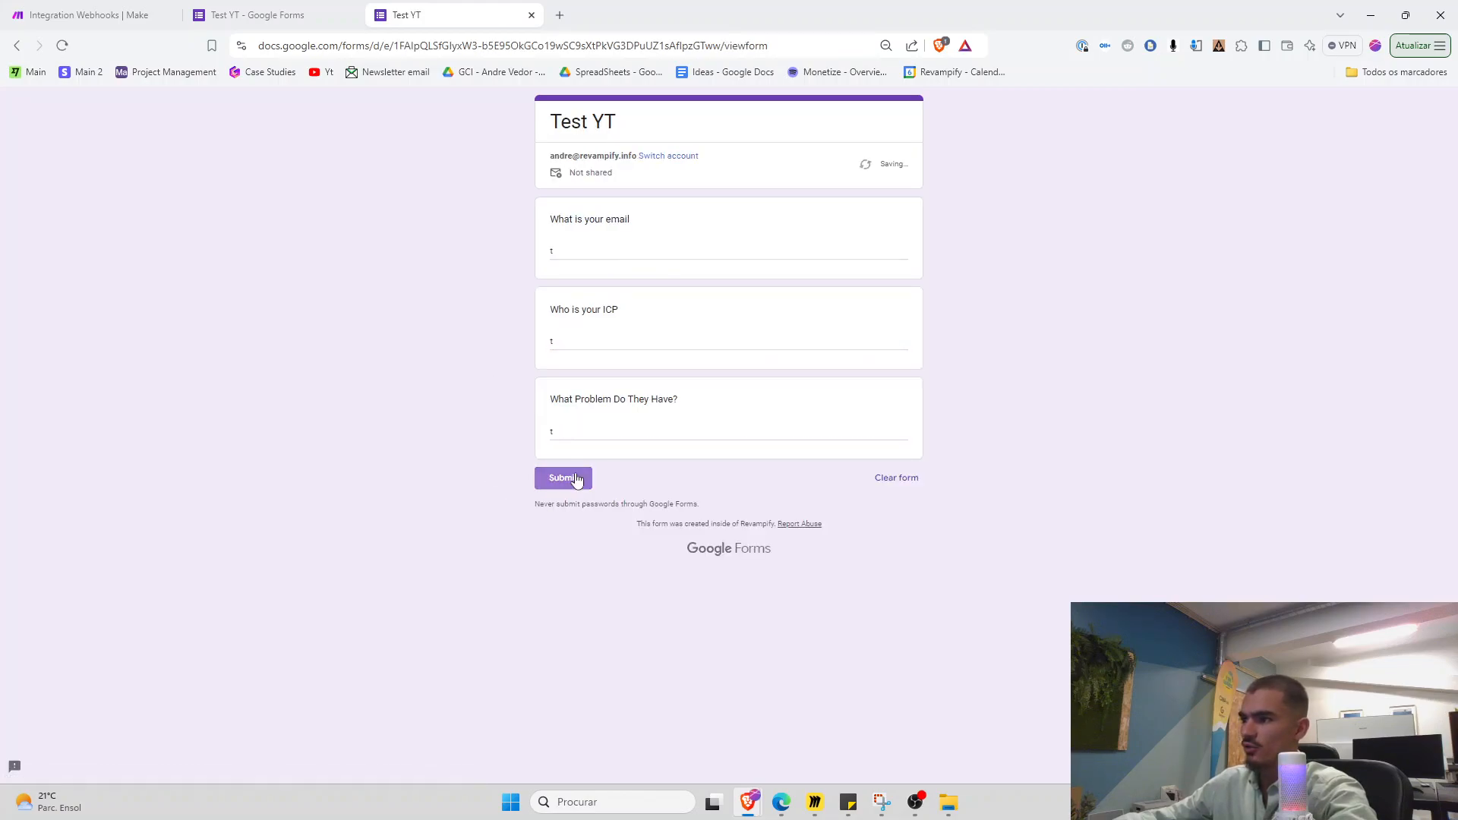
{"action": "left_click", "coordinate": [109, 16]}
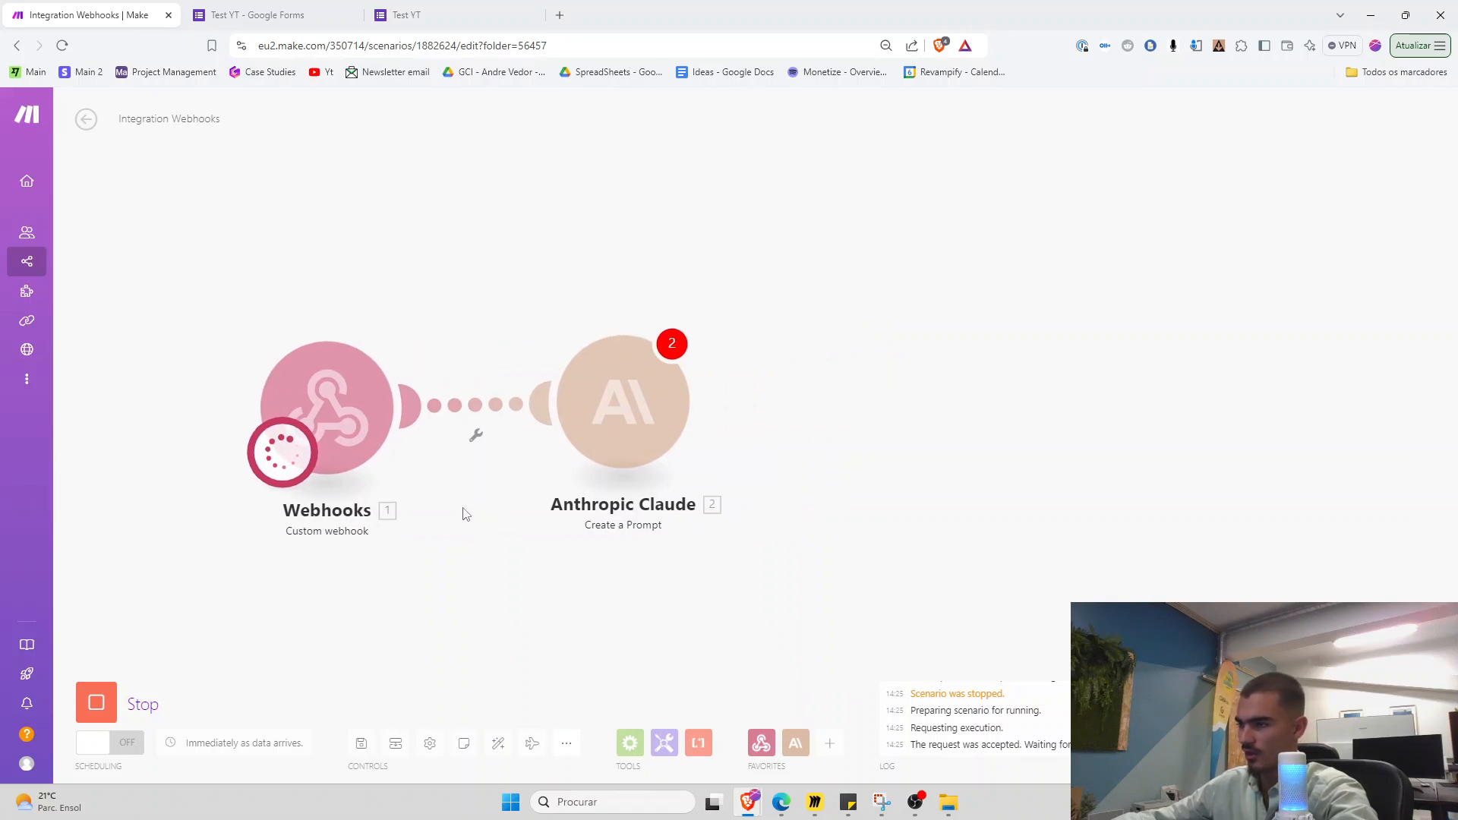
Check the three form answers in the webhook data and enter 3333 as Claude's Max Tokens
{"action": "left_click", "coordinate": [505, 365]}
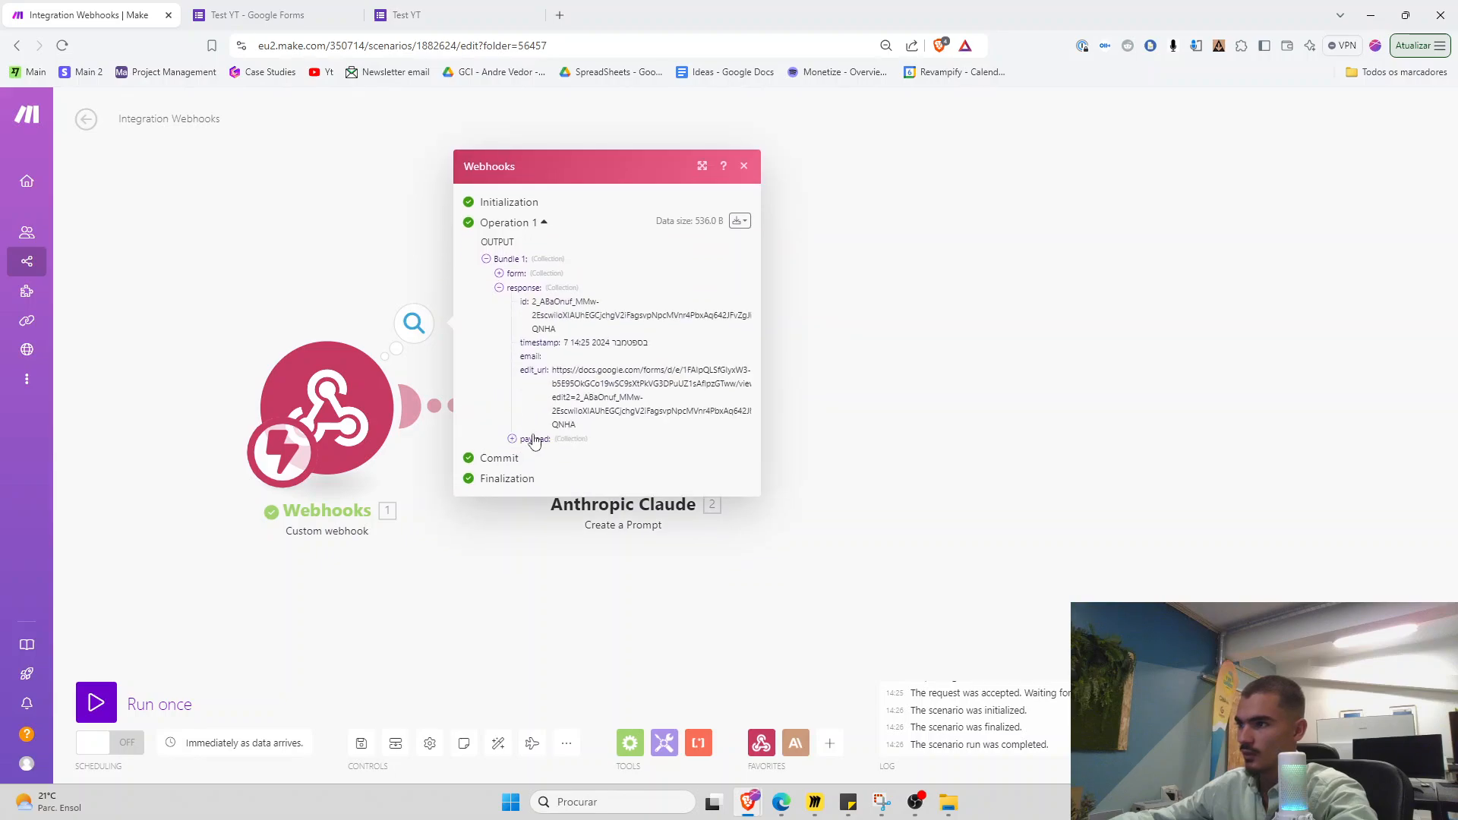
{"action": "left_click_drag", "start_coordinate": [533, 436], "coordinate": [651, 461]}
{"action": "left_click", "coordinate": [661, 562]}
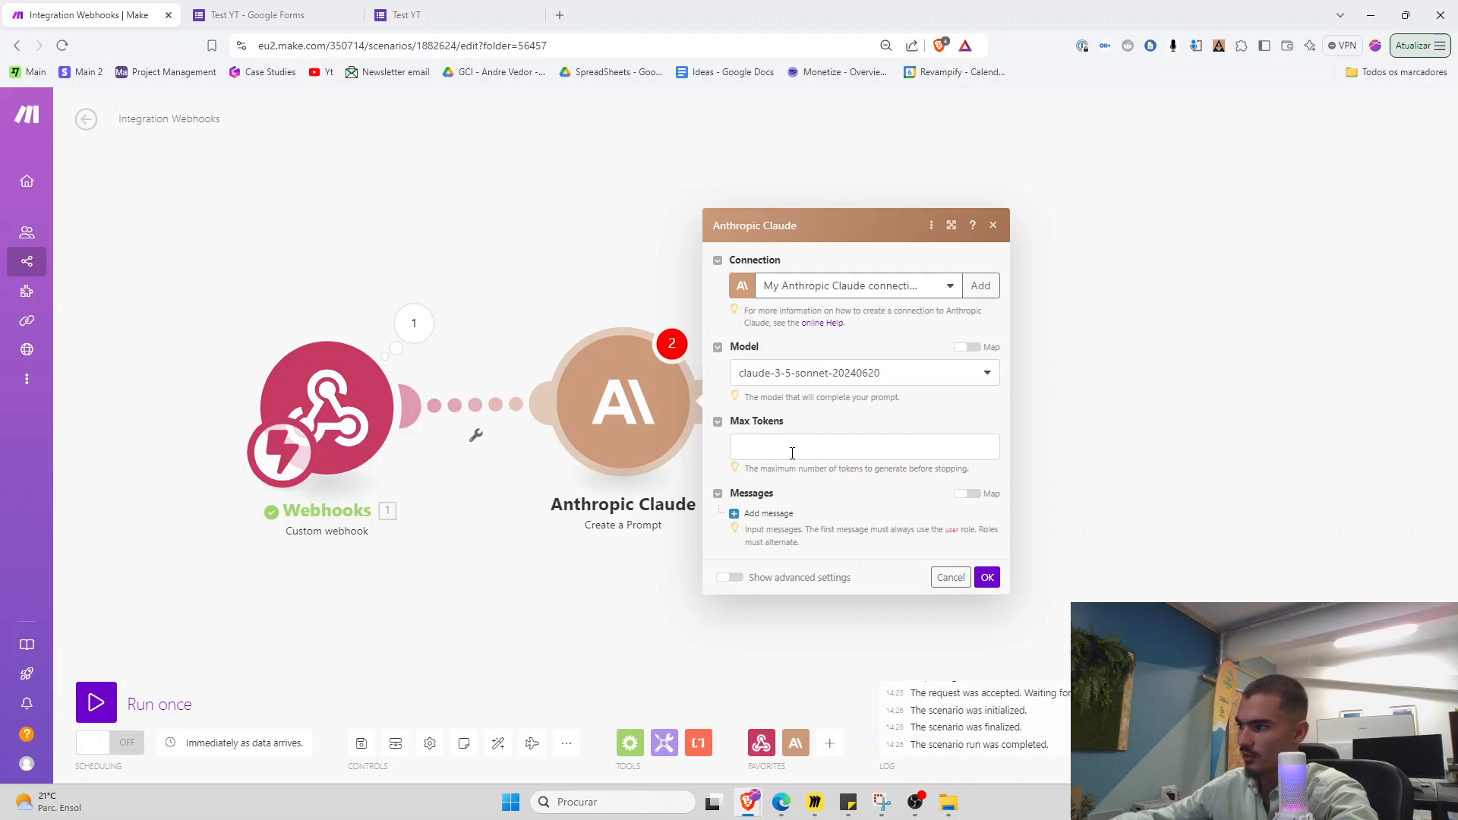
{"action": "left_click", "coordinate": [792, 451]}
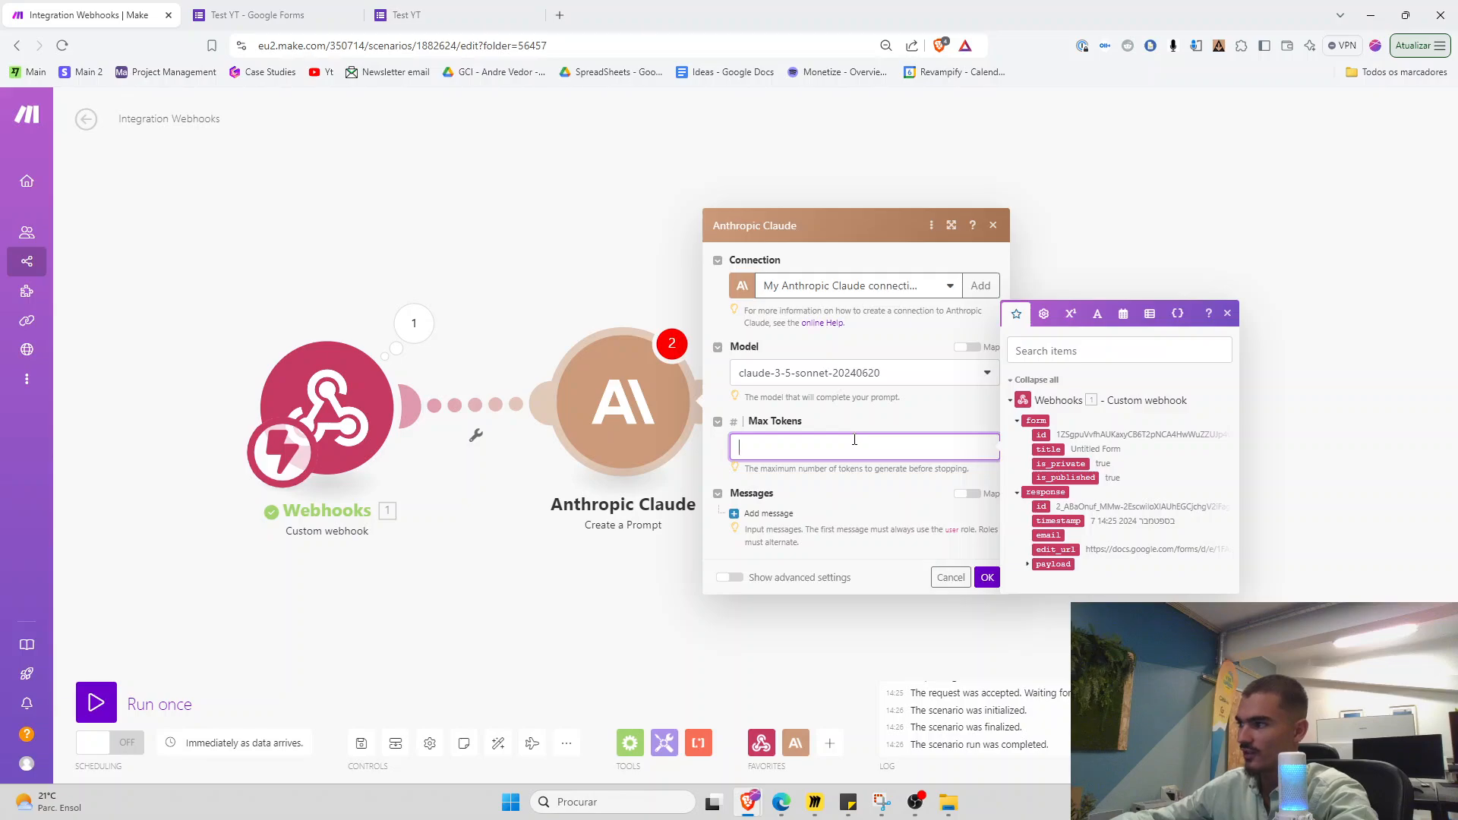
{"action": "left_click", "coordinate": [1027, 565]}
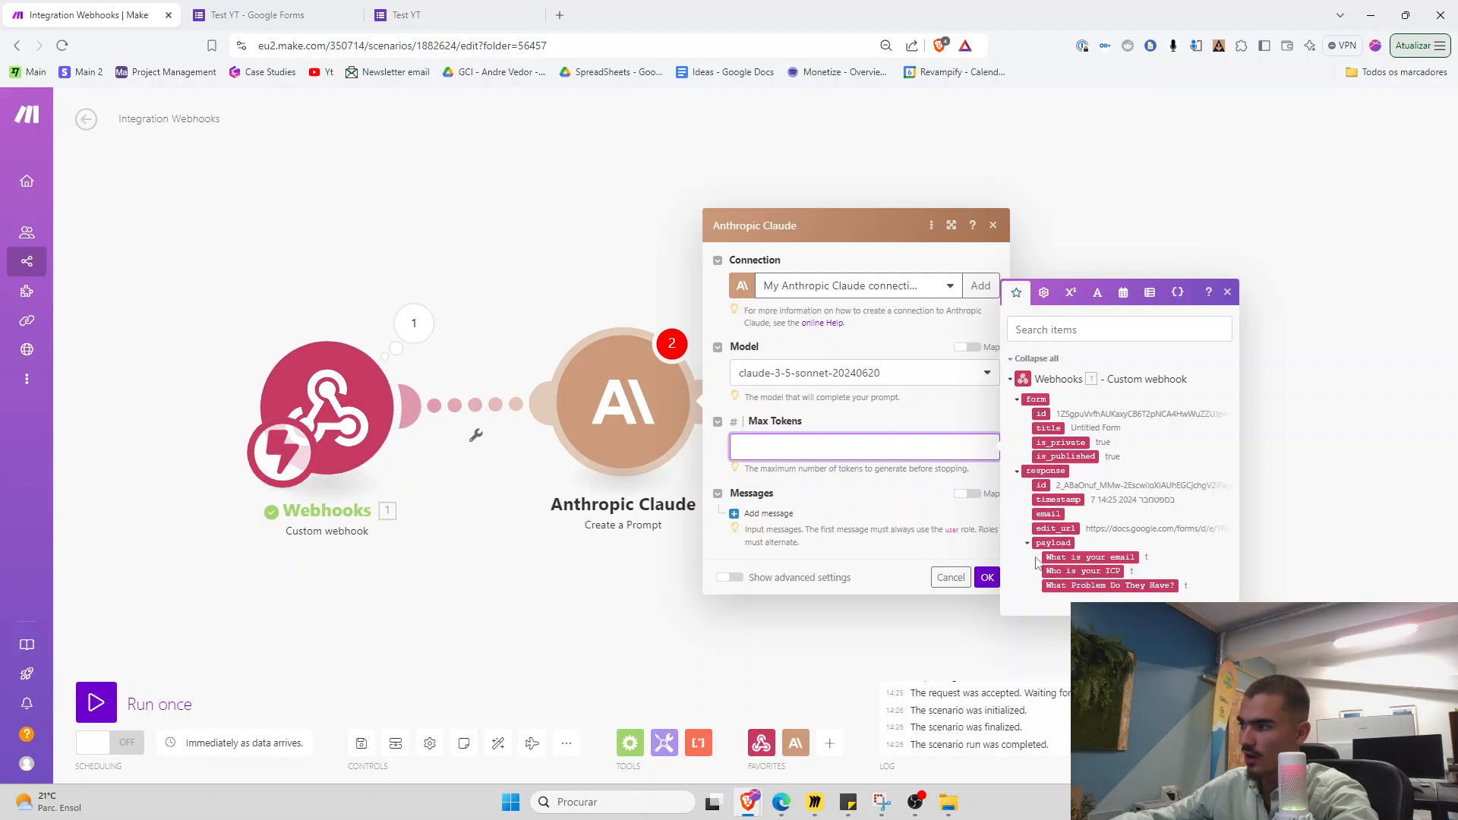
{"action": "type", "text": "3333"}
Add a User message with one Text content item to the Claude prompt
{"action": "left_click", "coordinate": [768, 513]}
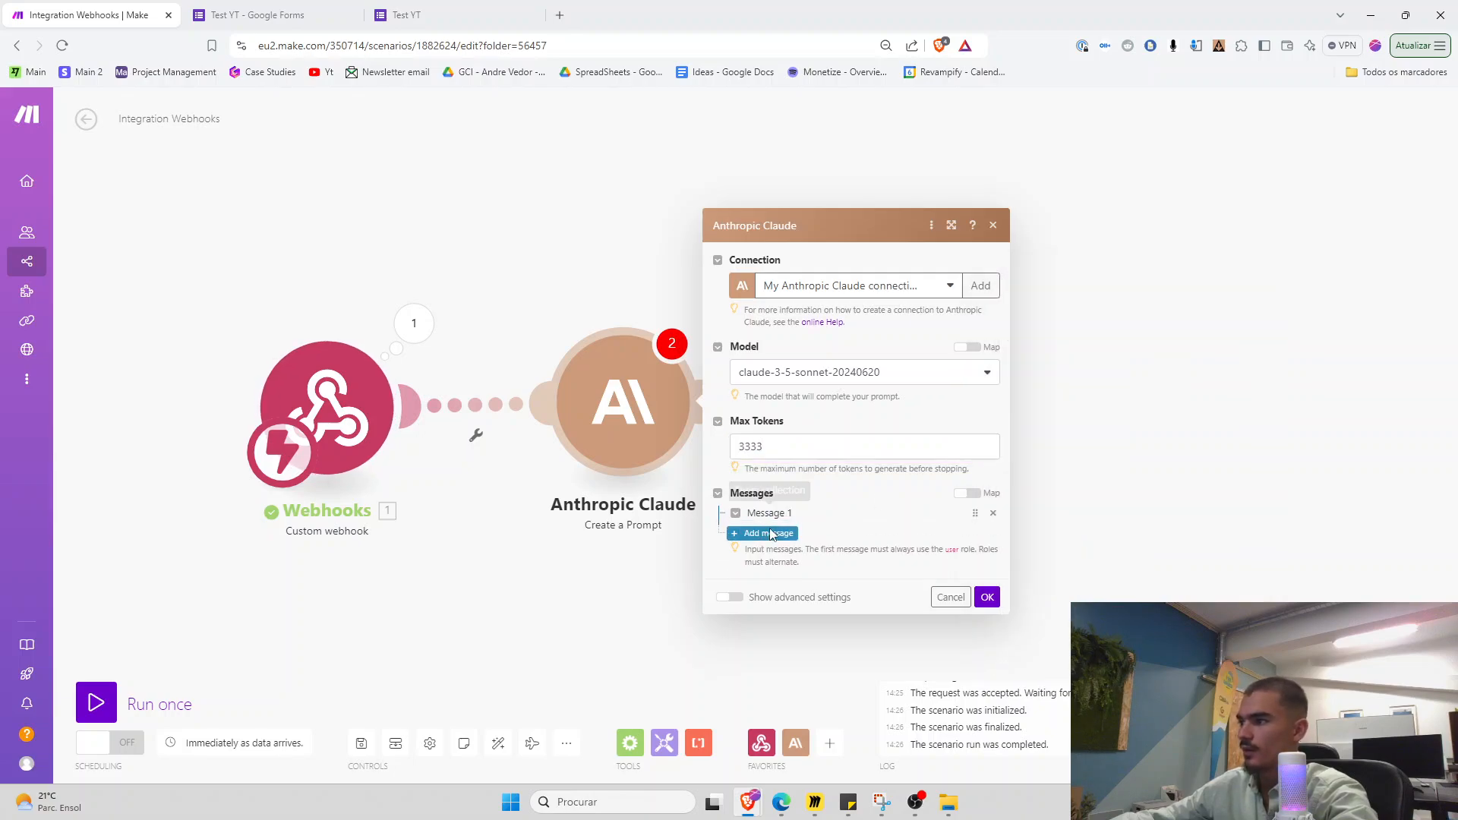
{"action": "left_click", "coordinate": [782, 515]}
{"action": "left_click", "coordinate": [787, 538]}
{"action": "left_click", "coordinate": [782, 539]}
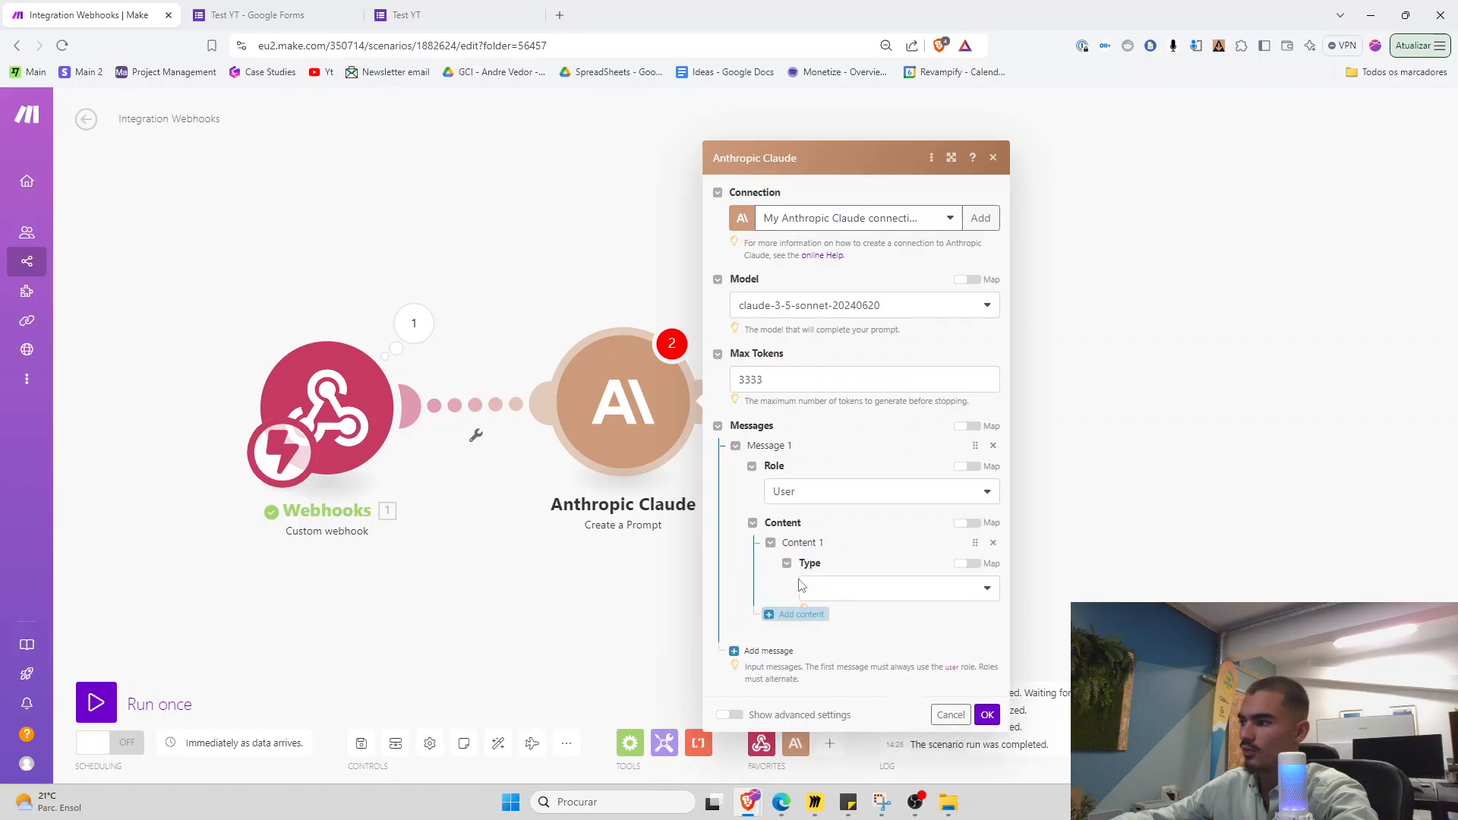
{"action": "left_click", "coordinate": [815, 541]}
{"action": "left_click", "coordinate": [816, 566]}
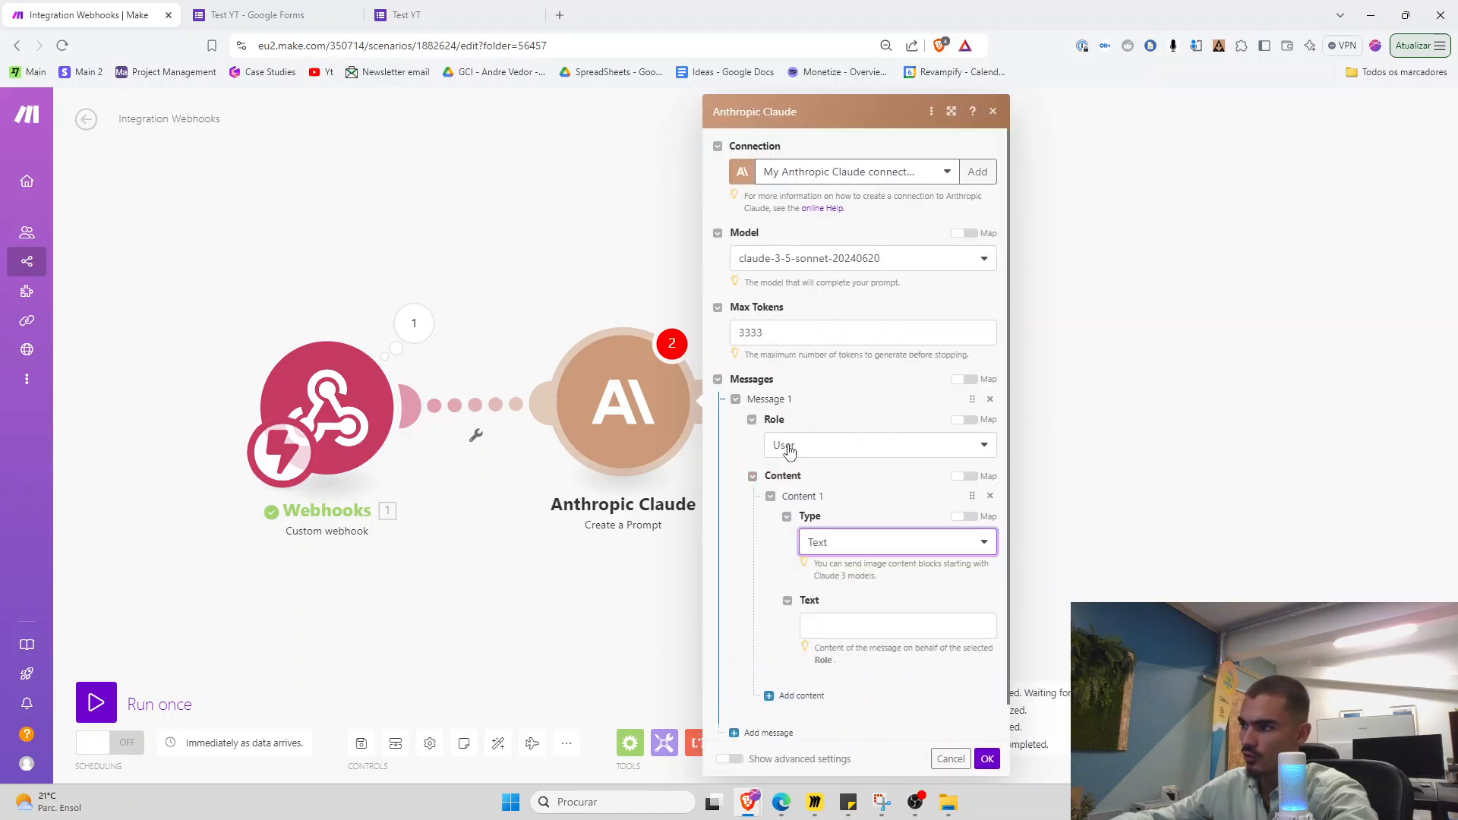
{"action": "left_click", "coordinate": [827, 629]}
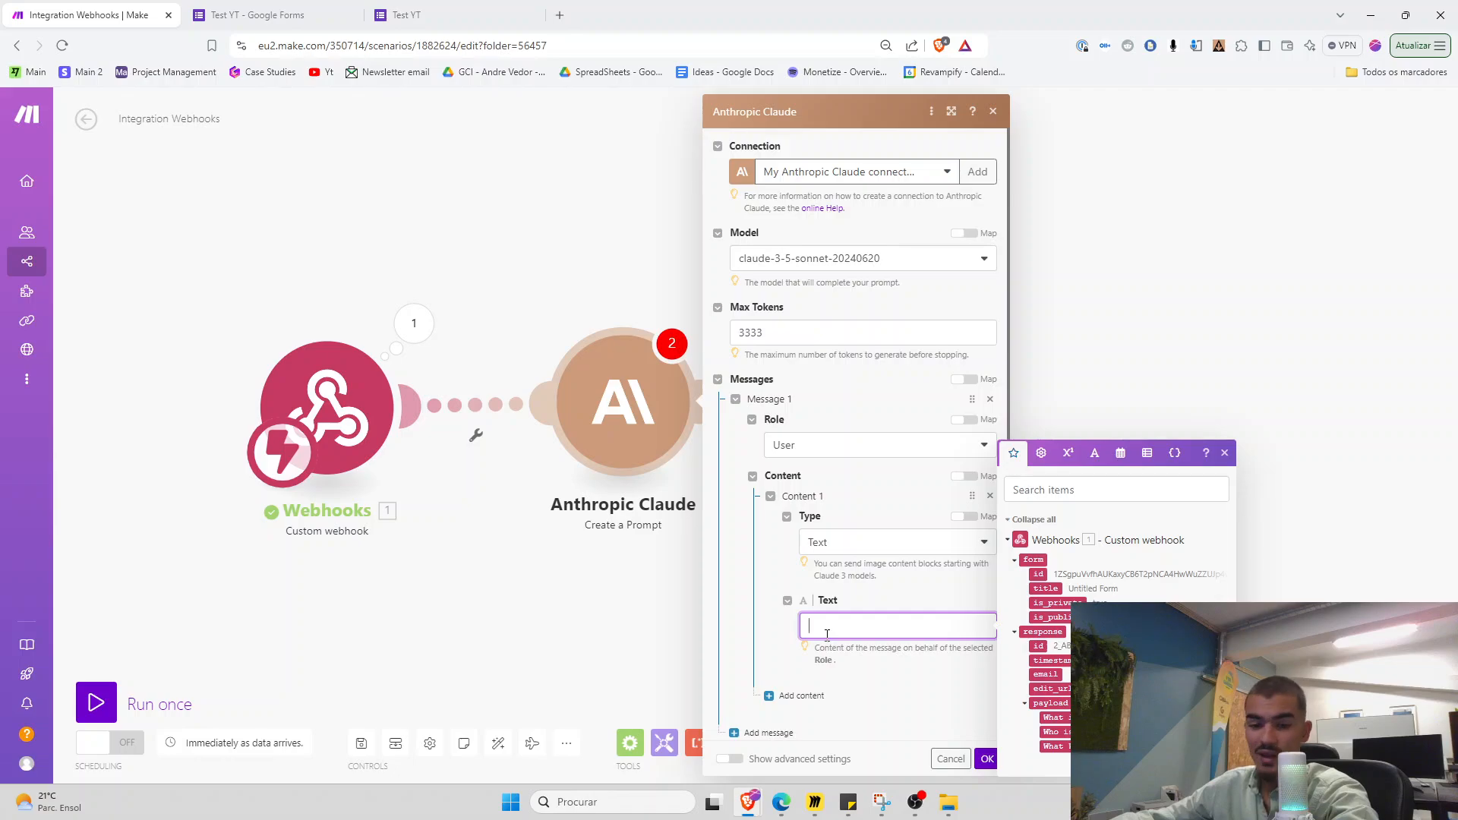
Add an OpenAI Create a Completion module after Claude via a 'gpt' search
{"action": "left_click", "coordinate": [645, 588]}
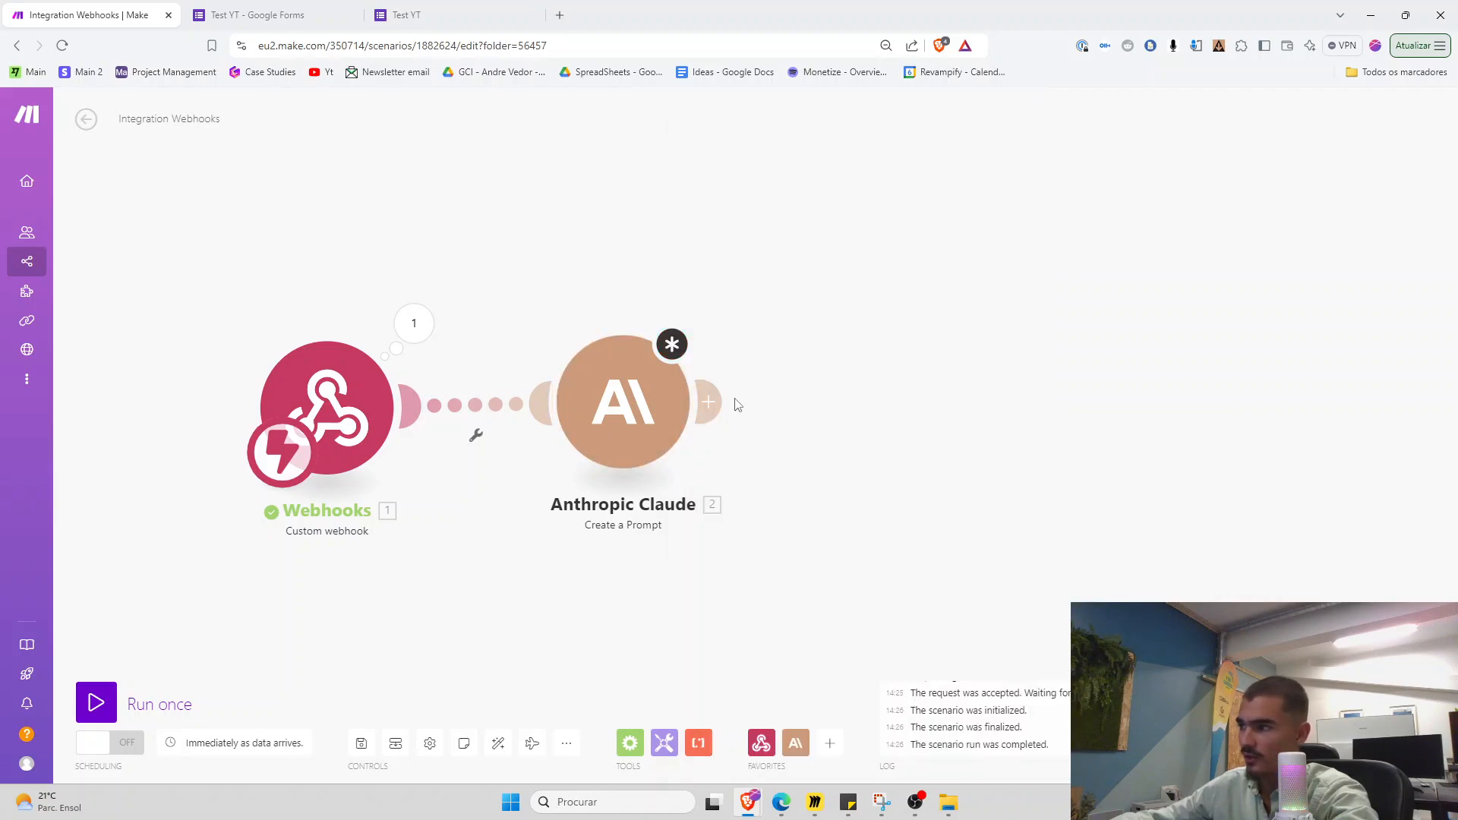
{"action": "left_click", "coordinate": [709, 403]}
{"action": "type", "text": "gpt"}
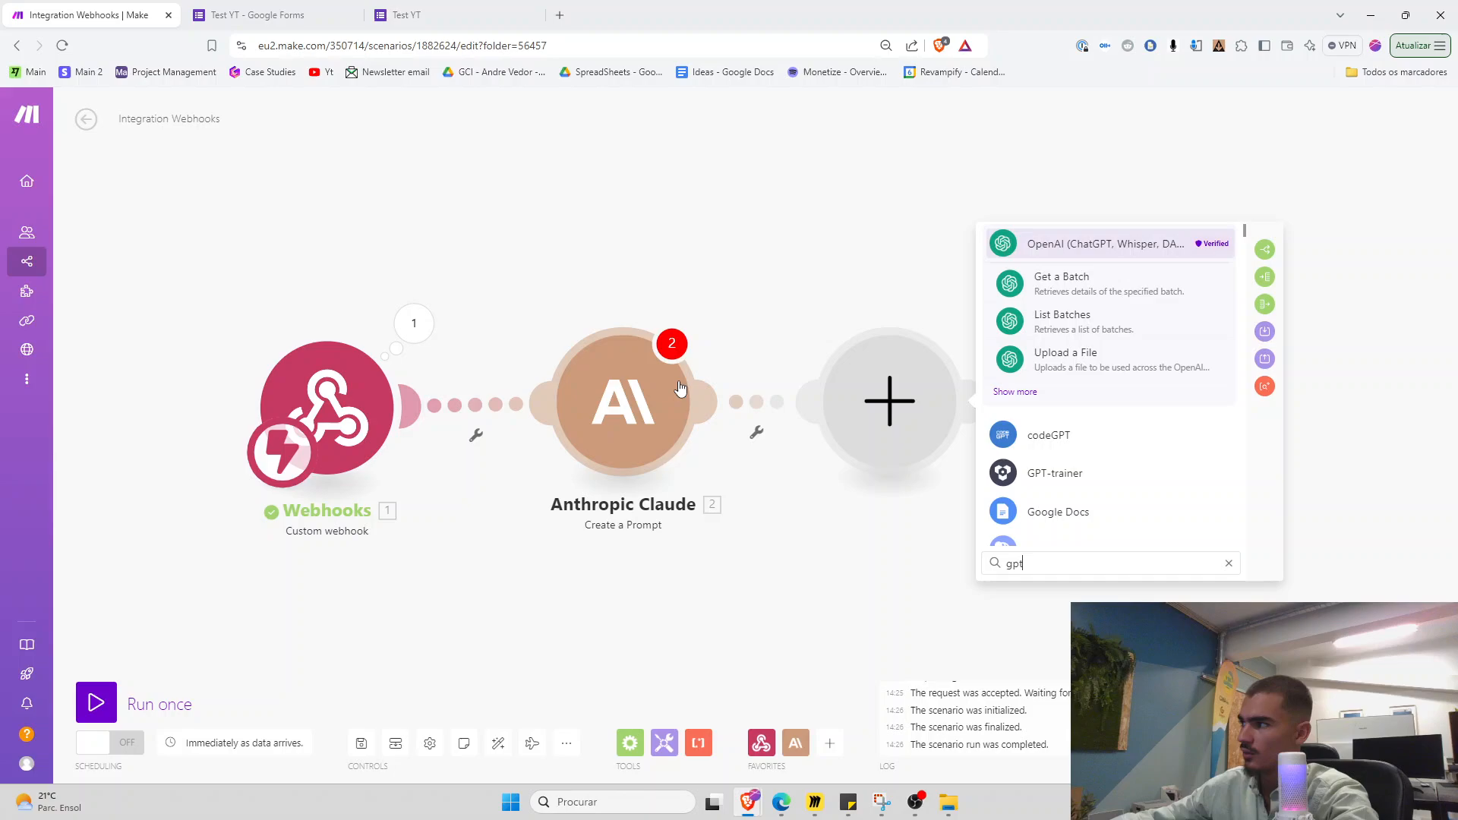
{"action": "left_click", "coordinate": [1062, 237]}
{"action": "left_click", "coordinate": [1080, 448]}
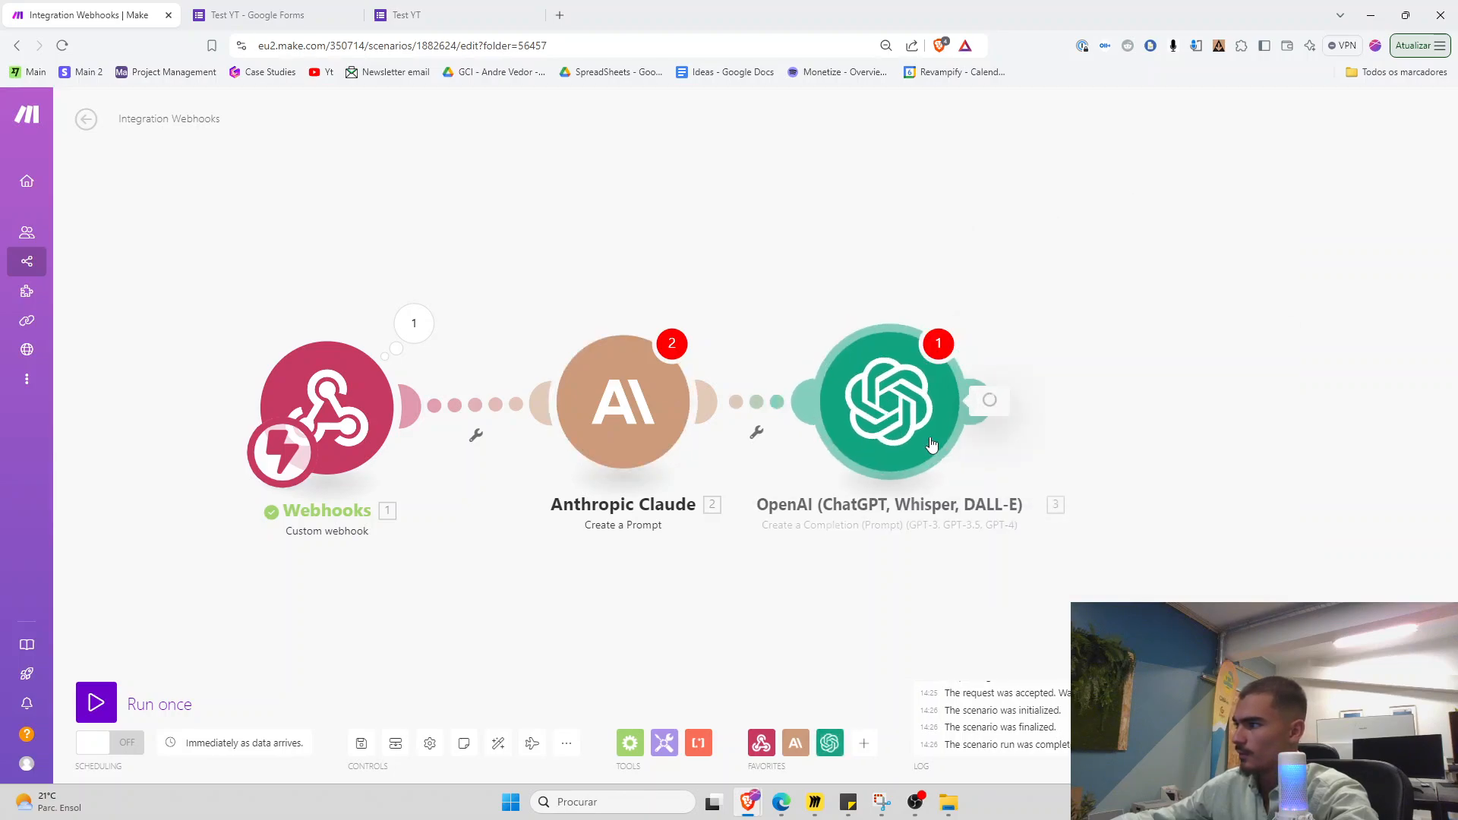
Set the OpenAI module to Max Tokens 3333 and model gpt-4o, and add one message
{"action": "left_click", "coordinate": [1079, 465]}
{"action": "type", "text": "3333"}
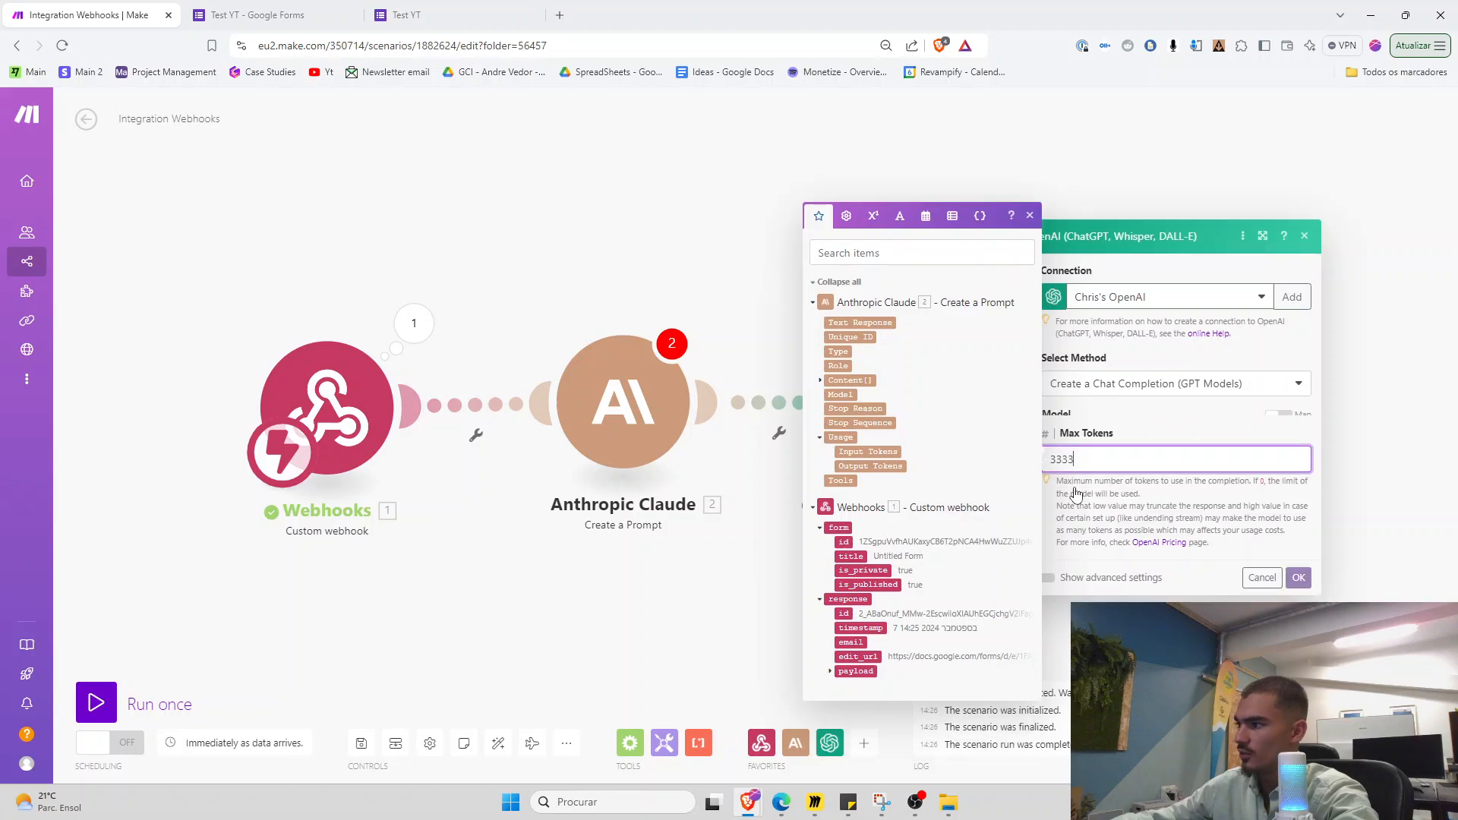
{"action": "left_click", "coordinate": [1078, 391]}
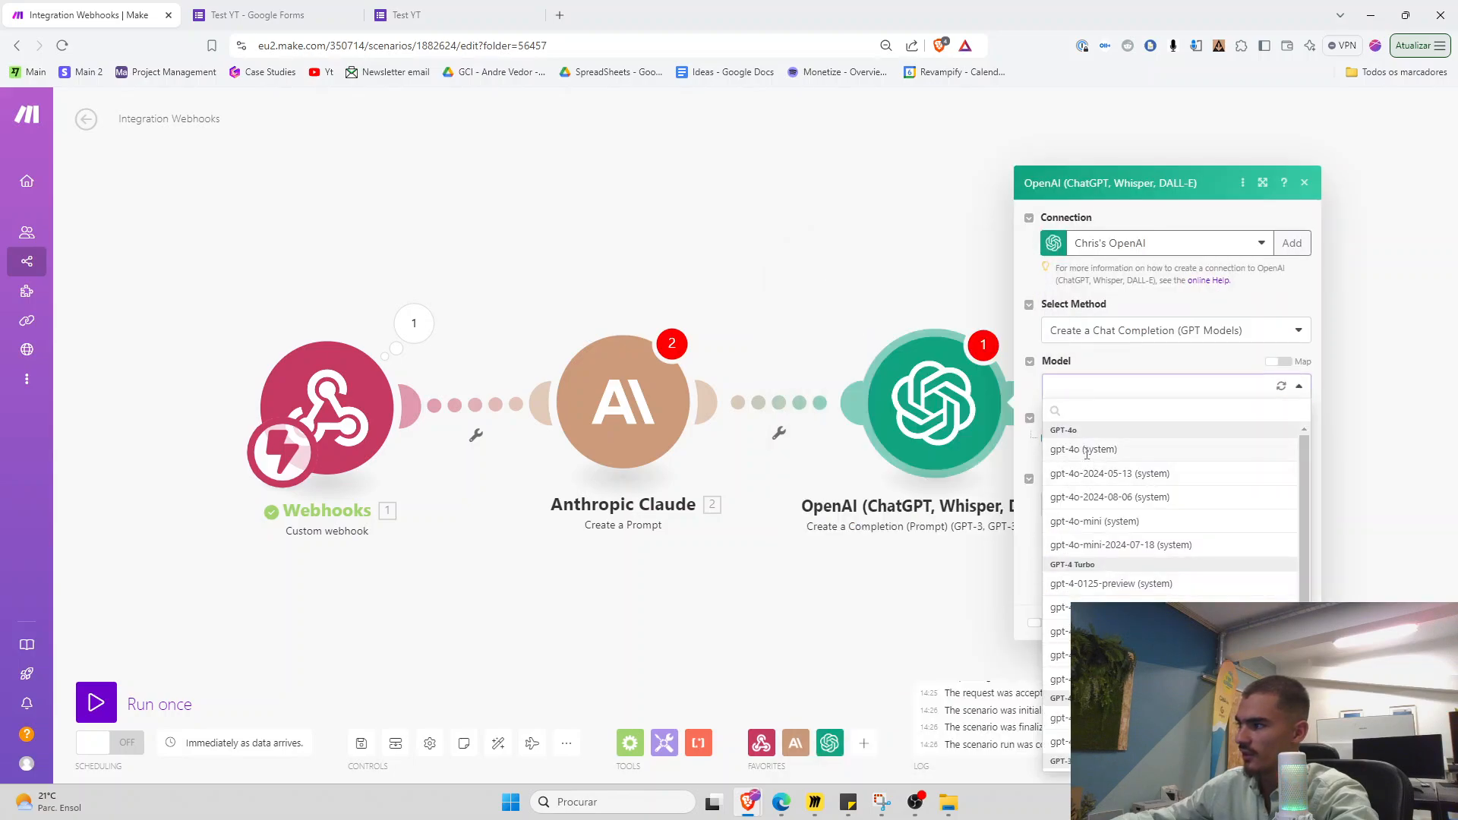
{"action": "left_click", "coordinate": [1086, 454]}
{"action": "left_click", "coordinate": [1078, 438]}
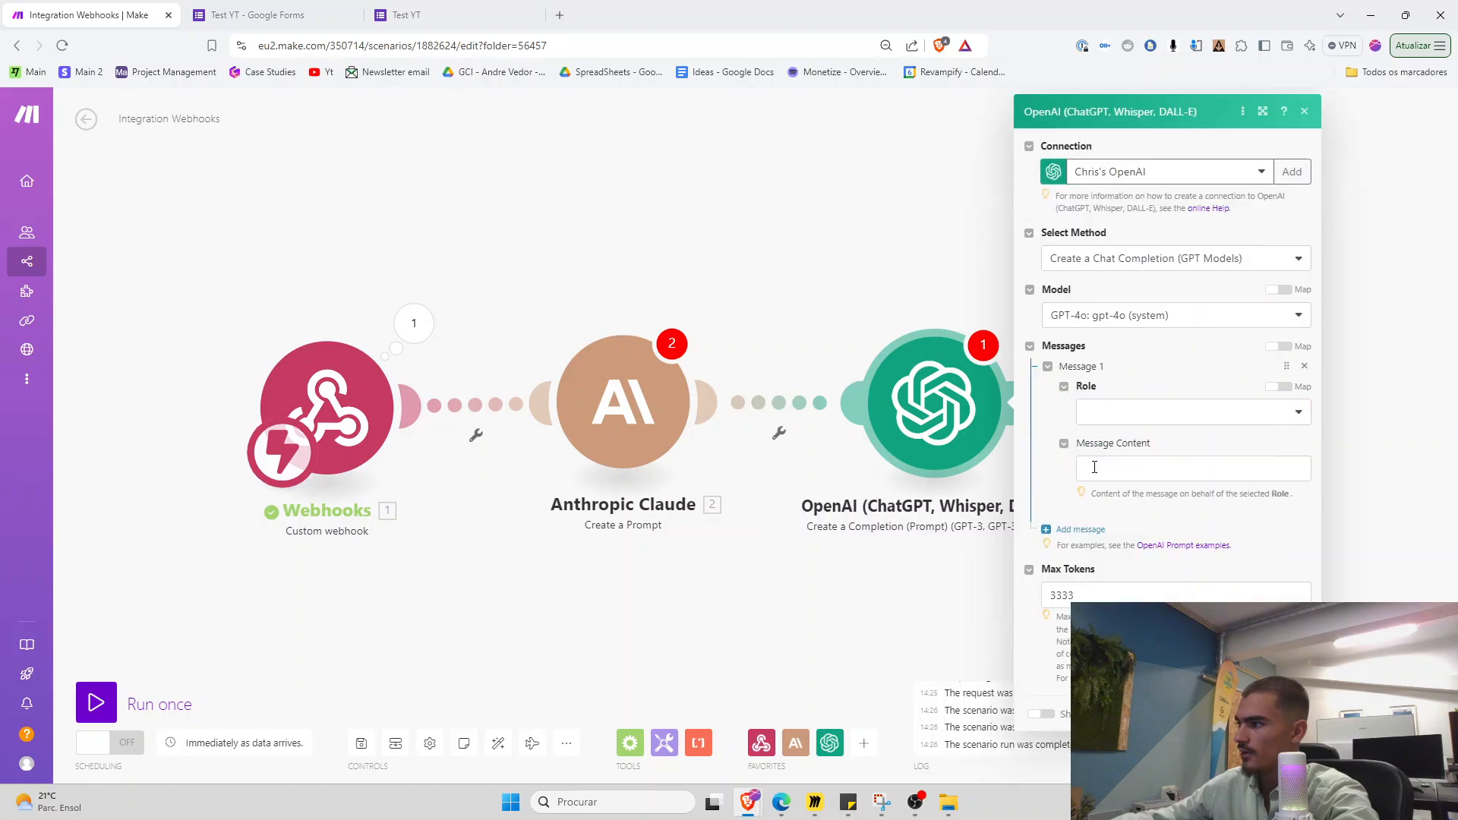
{"action": "left_click", "coordinate": [1102, 422]}
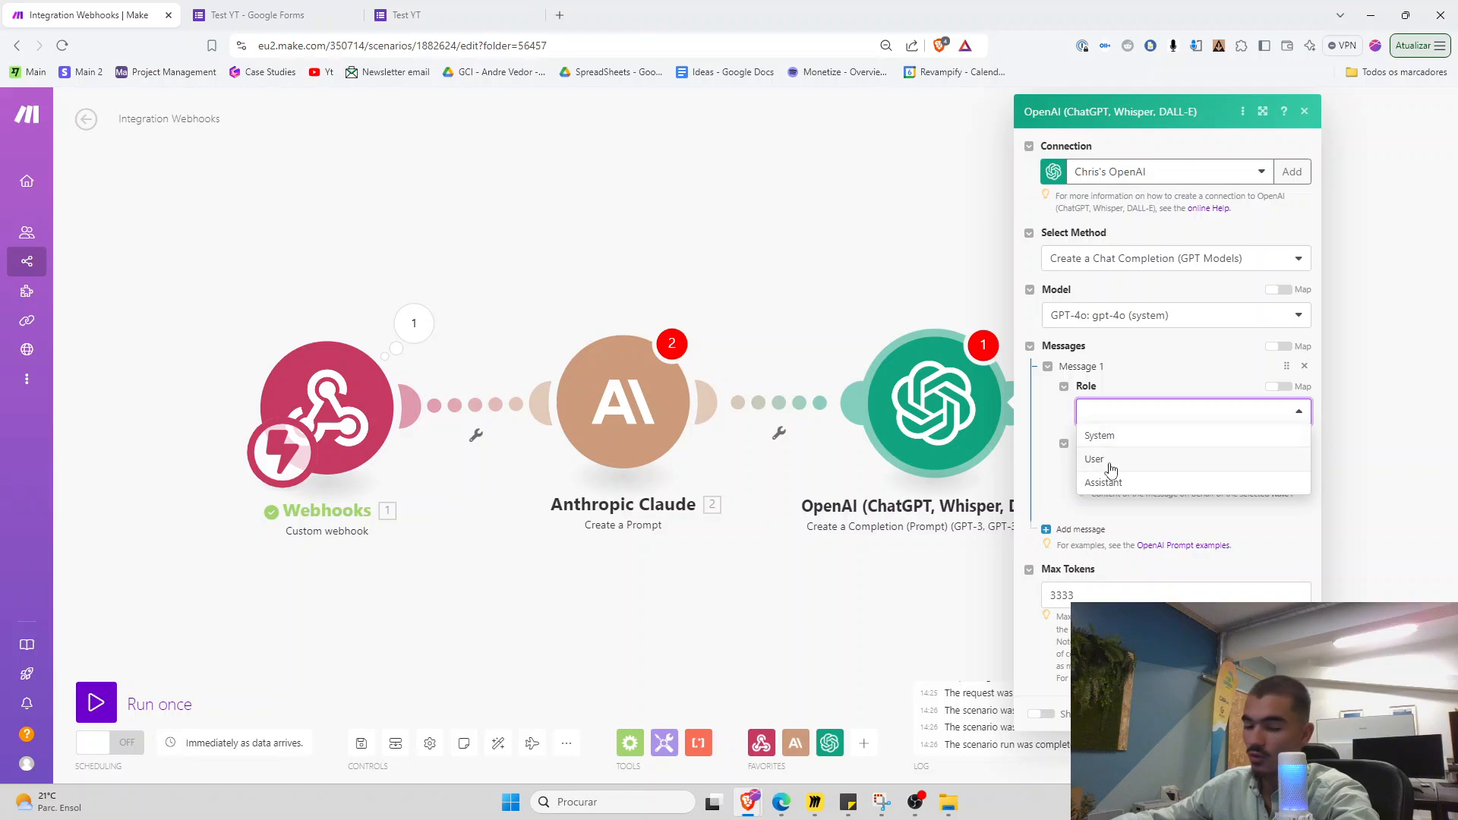
{"action": "left_click", "coordinate": [643, 559]}
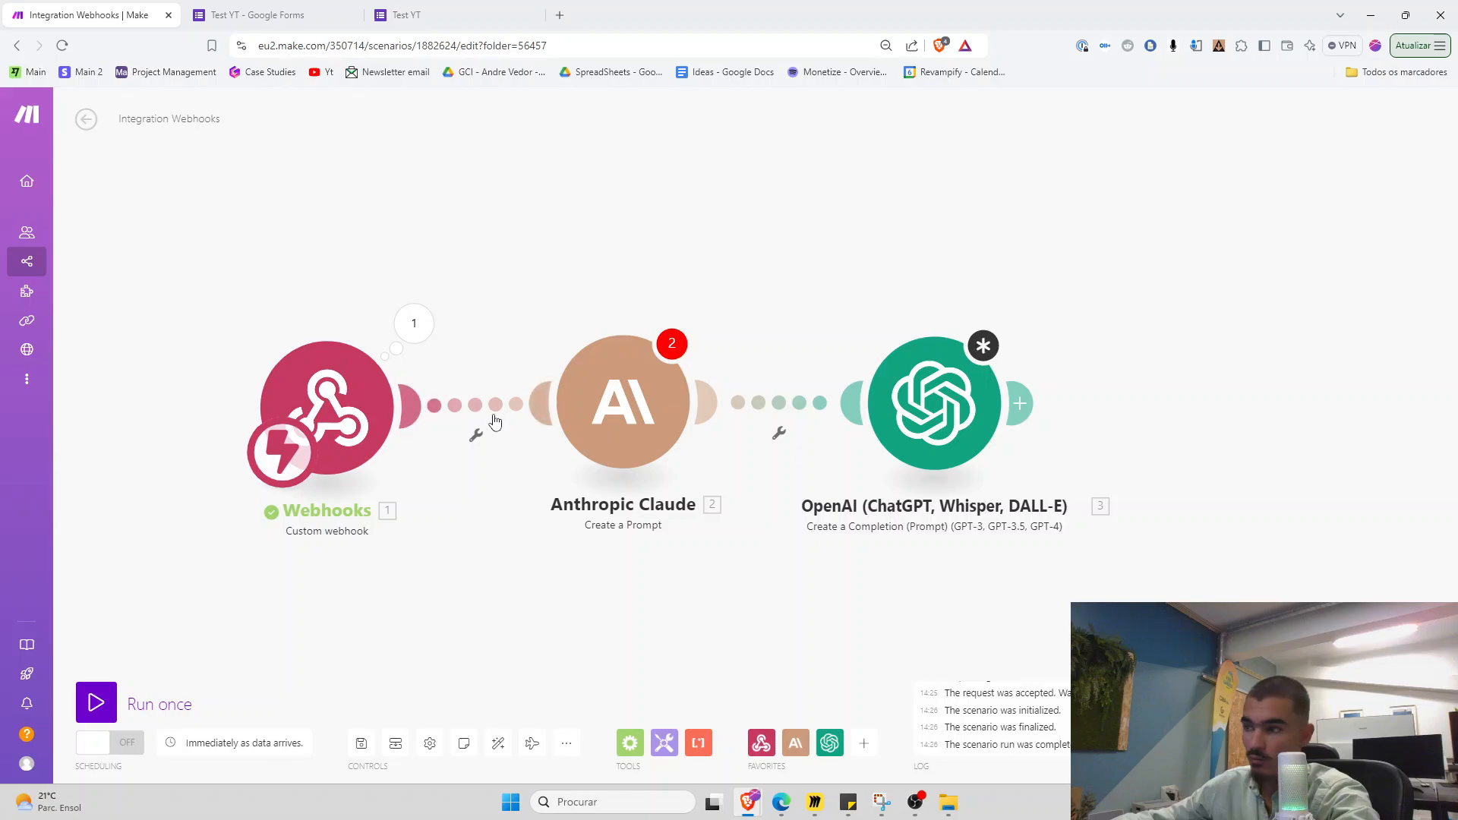
Reveal the Claude module's advanced settings and its system prompt field
{"action": "left_click", "coordinate": [623, 402]}
{"action": "scroll", "coordinate": [734, 753], "scroll_direction": "down", "scroll_amount": 2}
{"action": "left_click", "coordinate": [729, 758]}
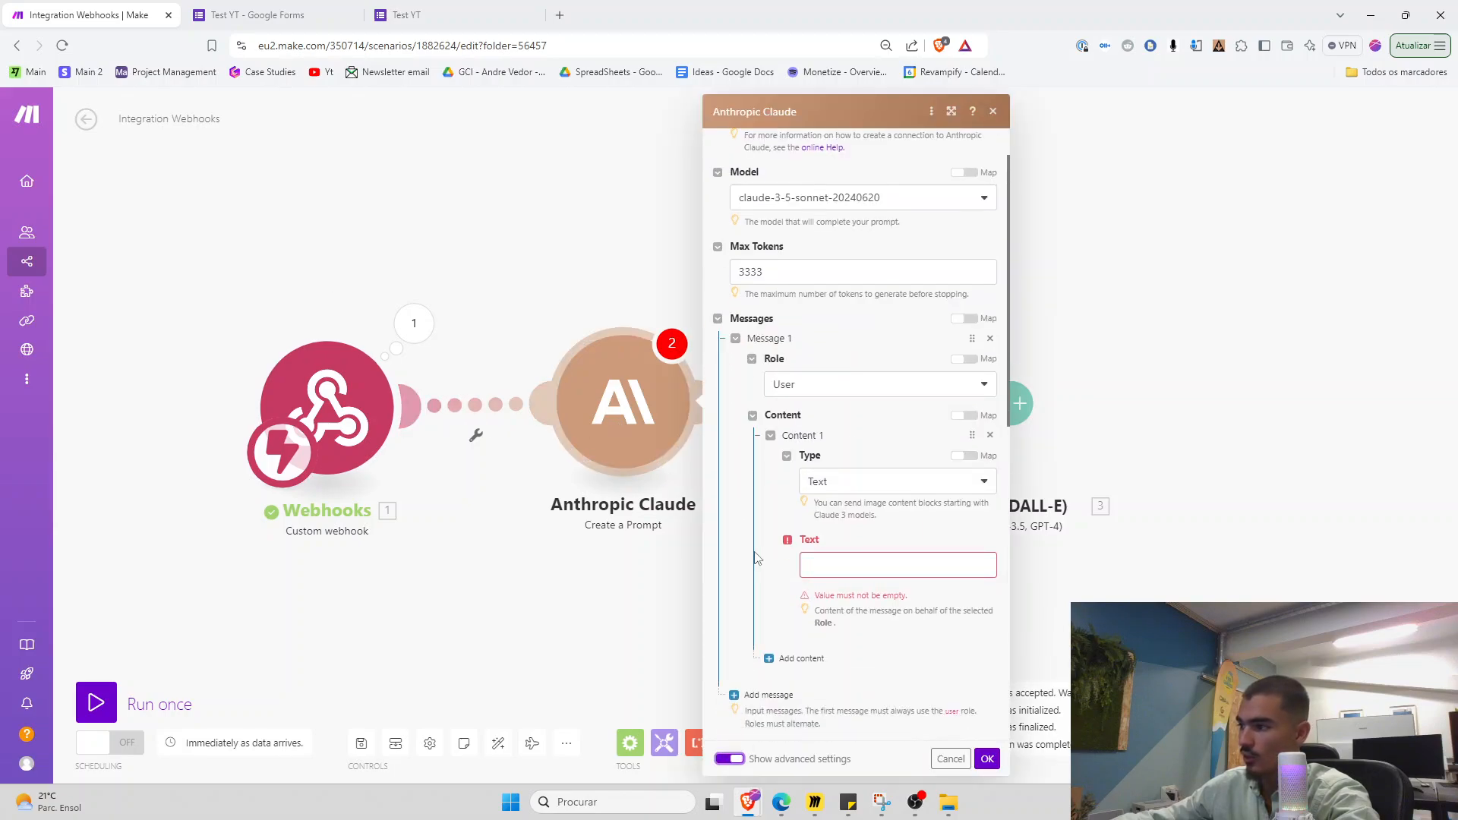
{"action": "scroll", "coordinate": [768, 403], "scroll_direction": "down", "scroll_amount": 5}
{"action": "left_click", "coordinate": [769, 393]}
{"action": "left_click", "coordinate": [796, 404]}
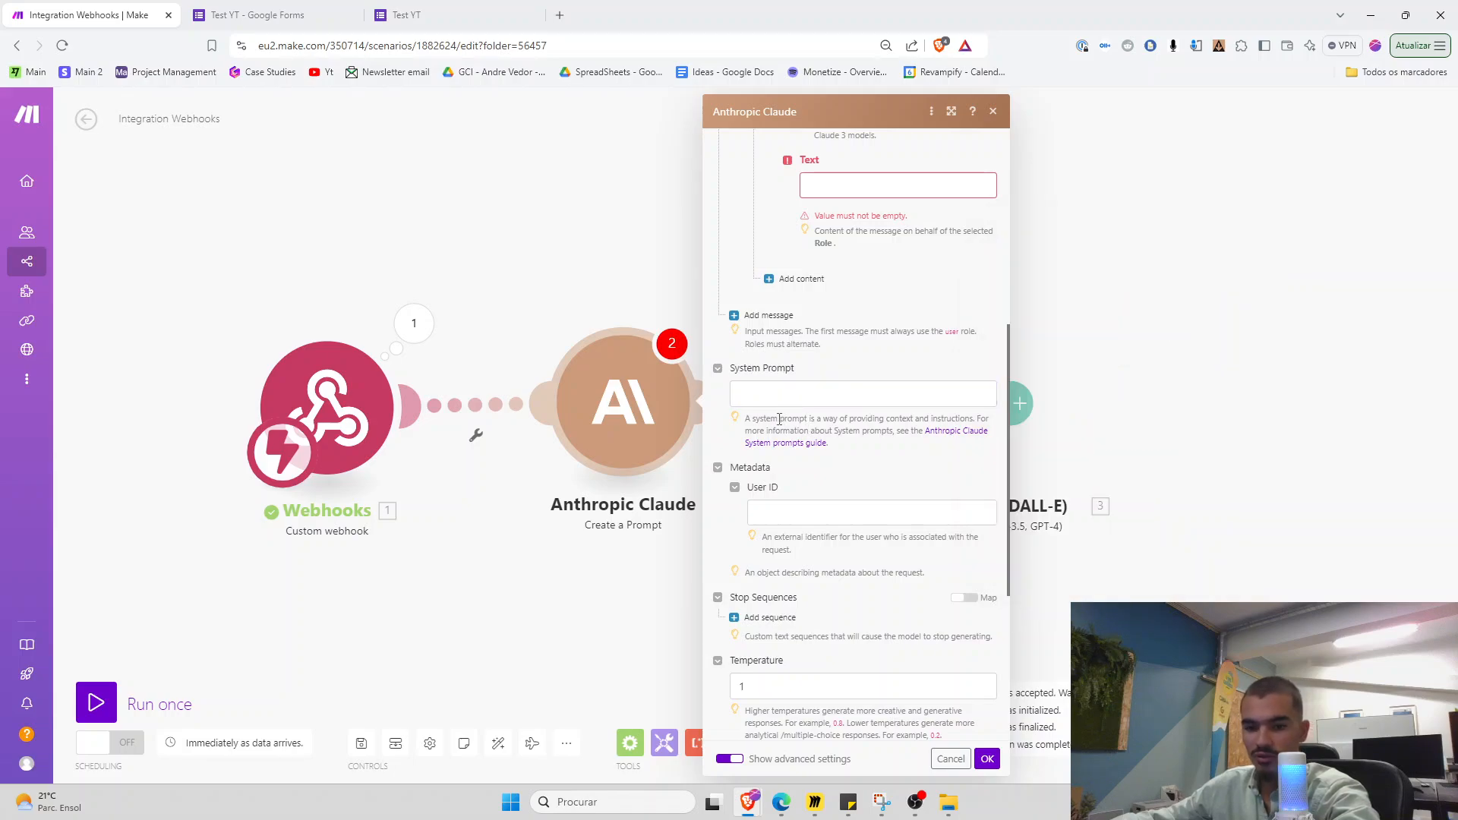
{"action": "left_click_drag", "start_coordinate": [849, 418], "coordinate": [878, 419]}
{"action": "left_click", "coordinate": [873, 429]}
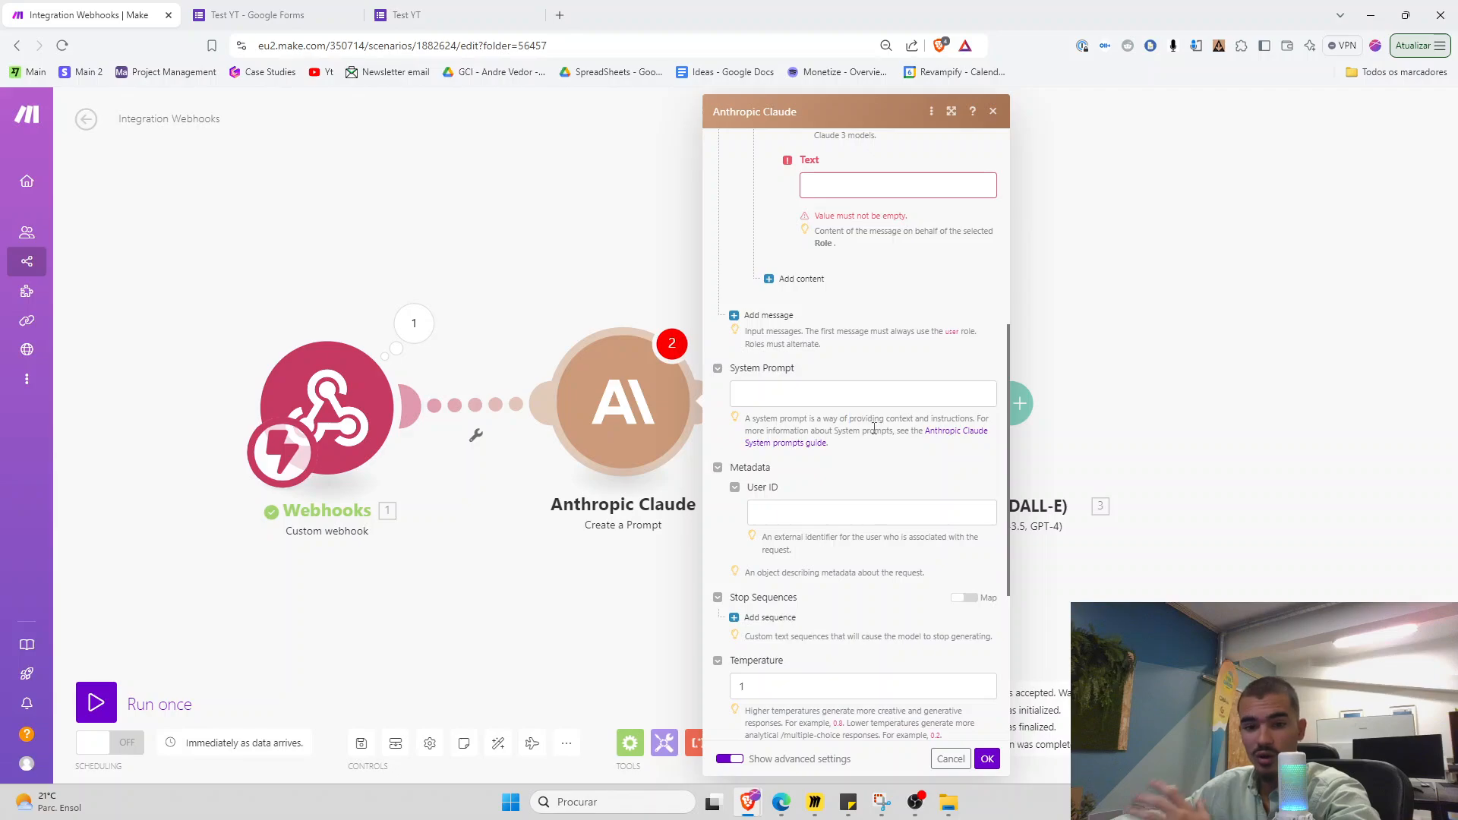
Bring the ICP scenario window onto the screen and maximize it
{"action": "scroll", "coordinate": [863, 434], "scroll_direction": "up", "scroll_amount": 3}
{"action": "left_click", "coordinate": [830, 406]}
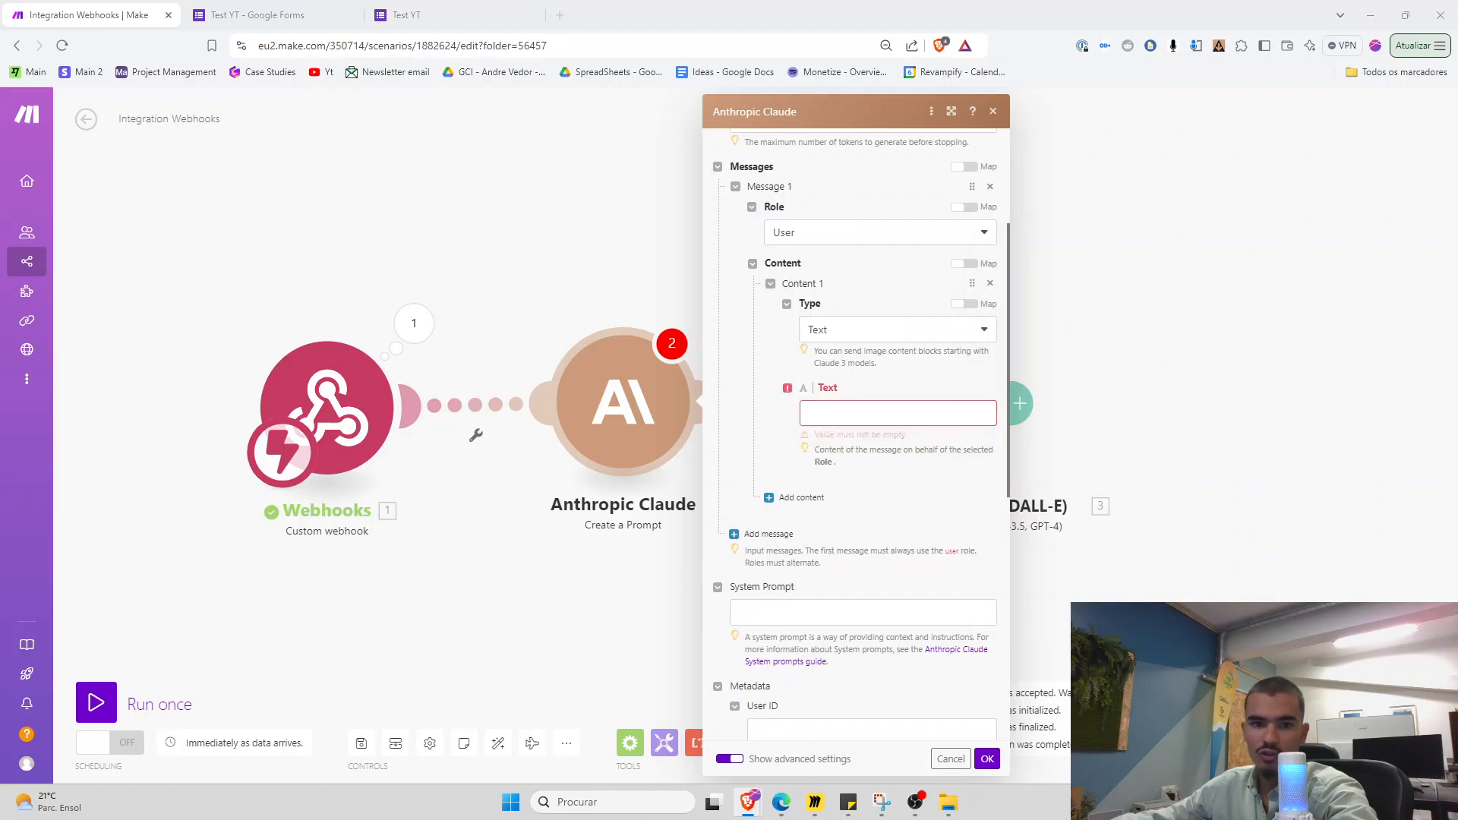
{"action": "left_click_drag", "start_coordinate": [0, 253], "coordinate": [595, 252]}
{"action": "left_click", "coordinate": [822, 243]}
Open the ICP's Inner Monologue module, select its system and user prompt texts, then close the ICP tab
{"action": "scroll", "coordinate": [395, 457], "scroll_direction": "up", "scroll_amount": 3}
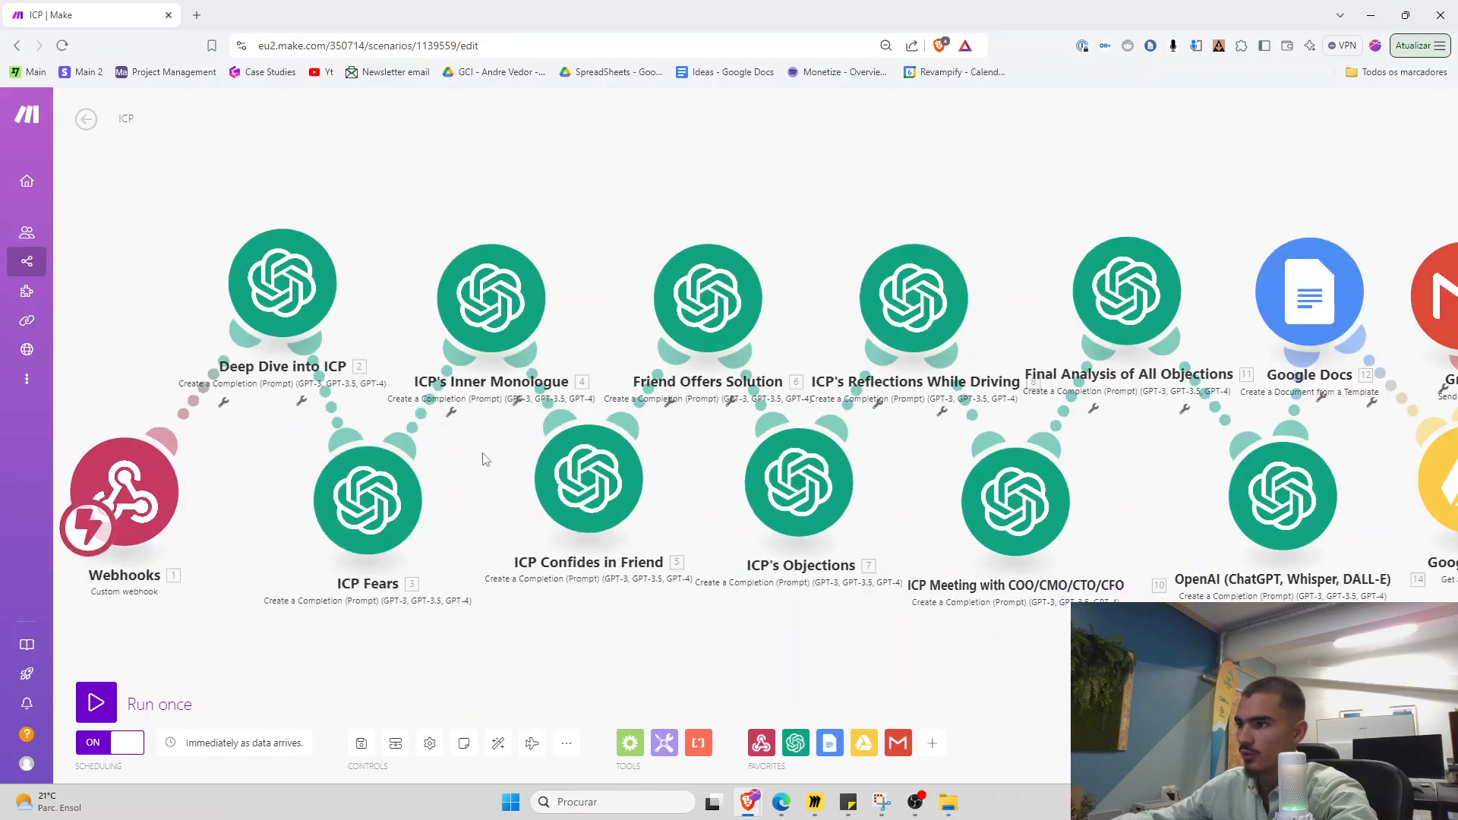
{"action": "left_click_drag", "start_coordinate": [484, 460], "coordinate": [377, 445]}
{"action": "left_click", "coordinate": [385, 305]}
{"action": "scroll", "coordinate": [527, 524], "scroll_direction": "down", "scroll_amount": 2}
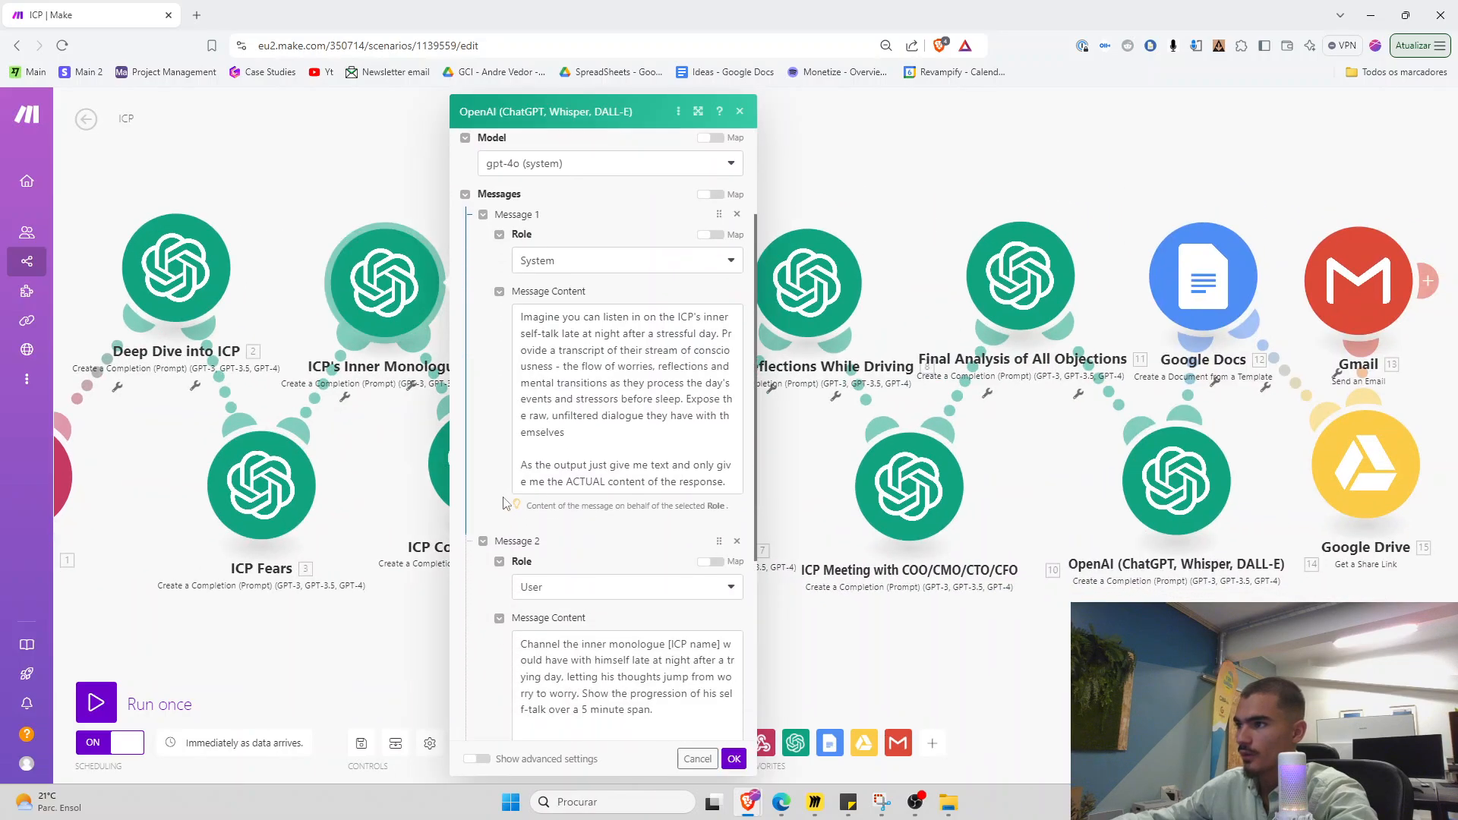
{"action": "left_click_drag", "start_coordinate": [520, 314], "coordinate": [729, 490]}
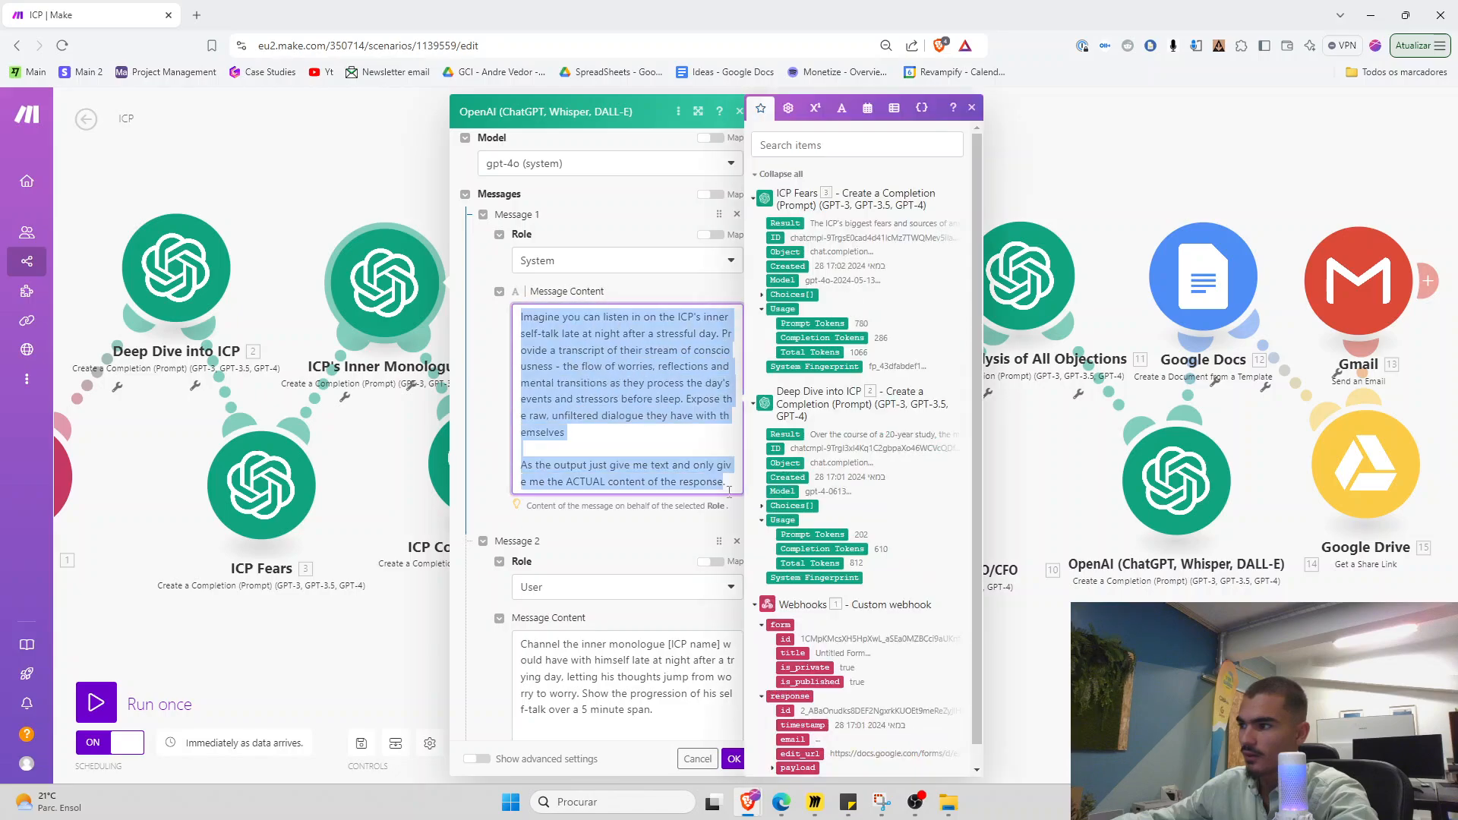
{"action": "scroll", "coordinate": [647, 516], "scroll_direction": "down", "scroll_amount": 3}
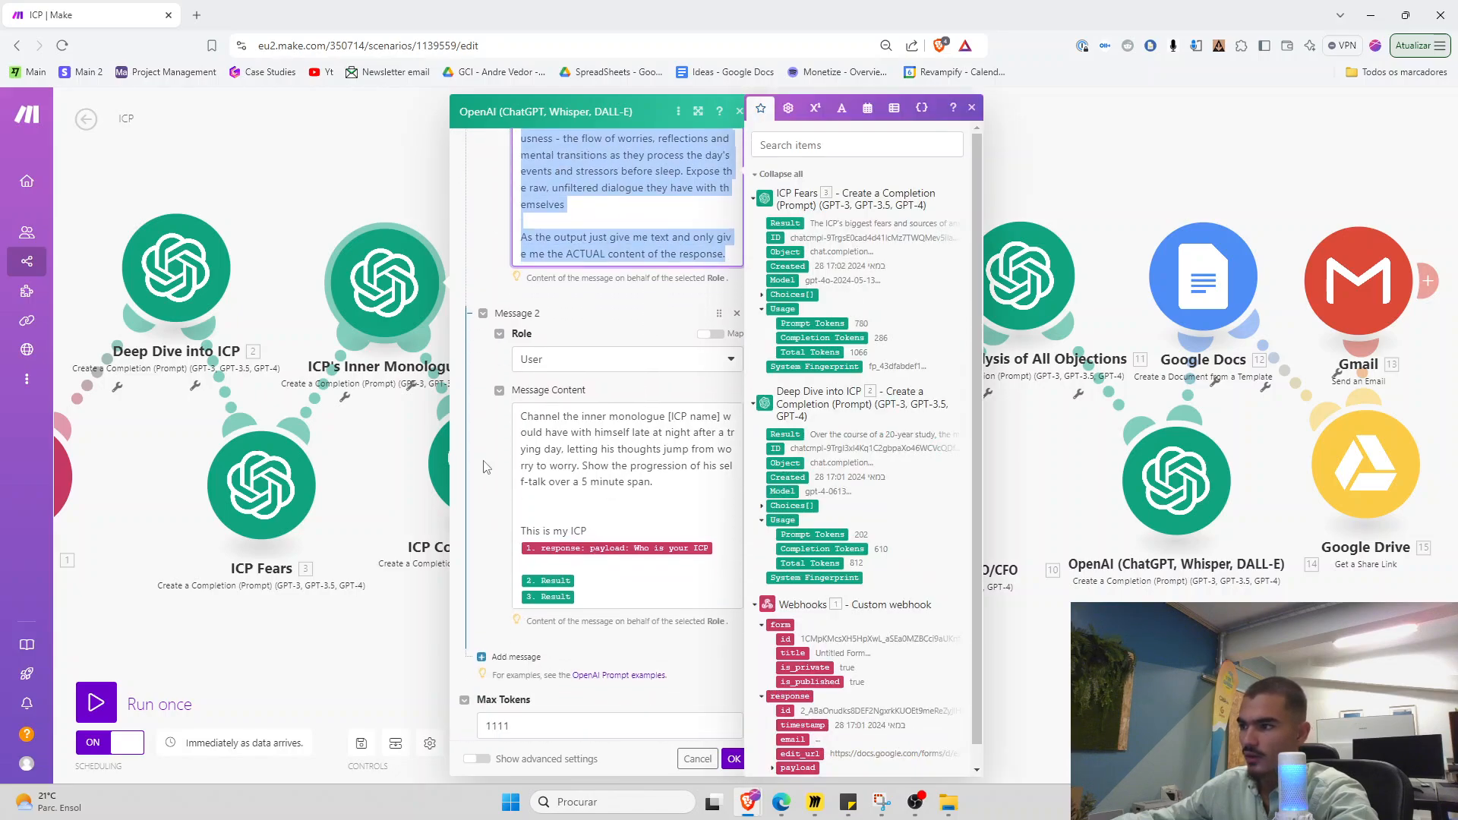
{"action": "left_click", "coordinate": [484, 462]}
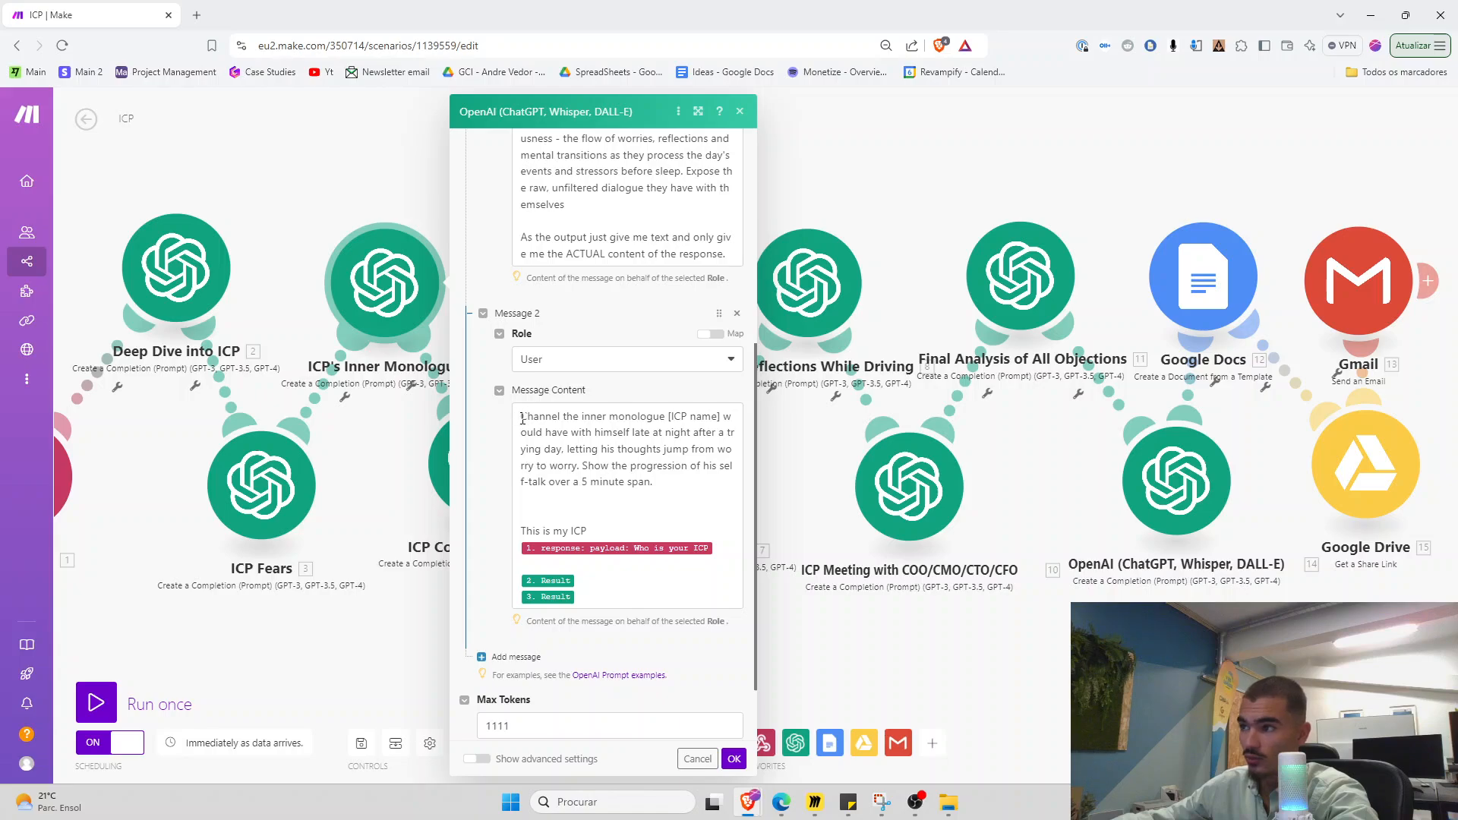
{"action": "left_click_drag", "start_coordinate": [522, 418], "coordinate": [670, 608]}
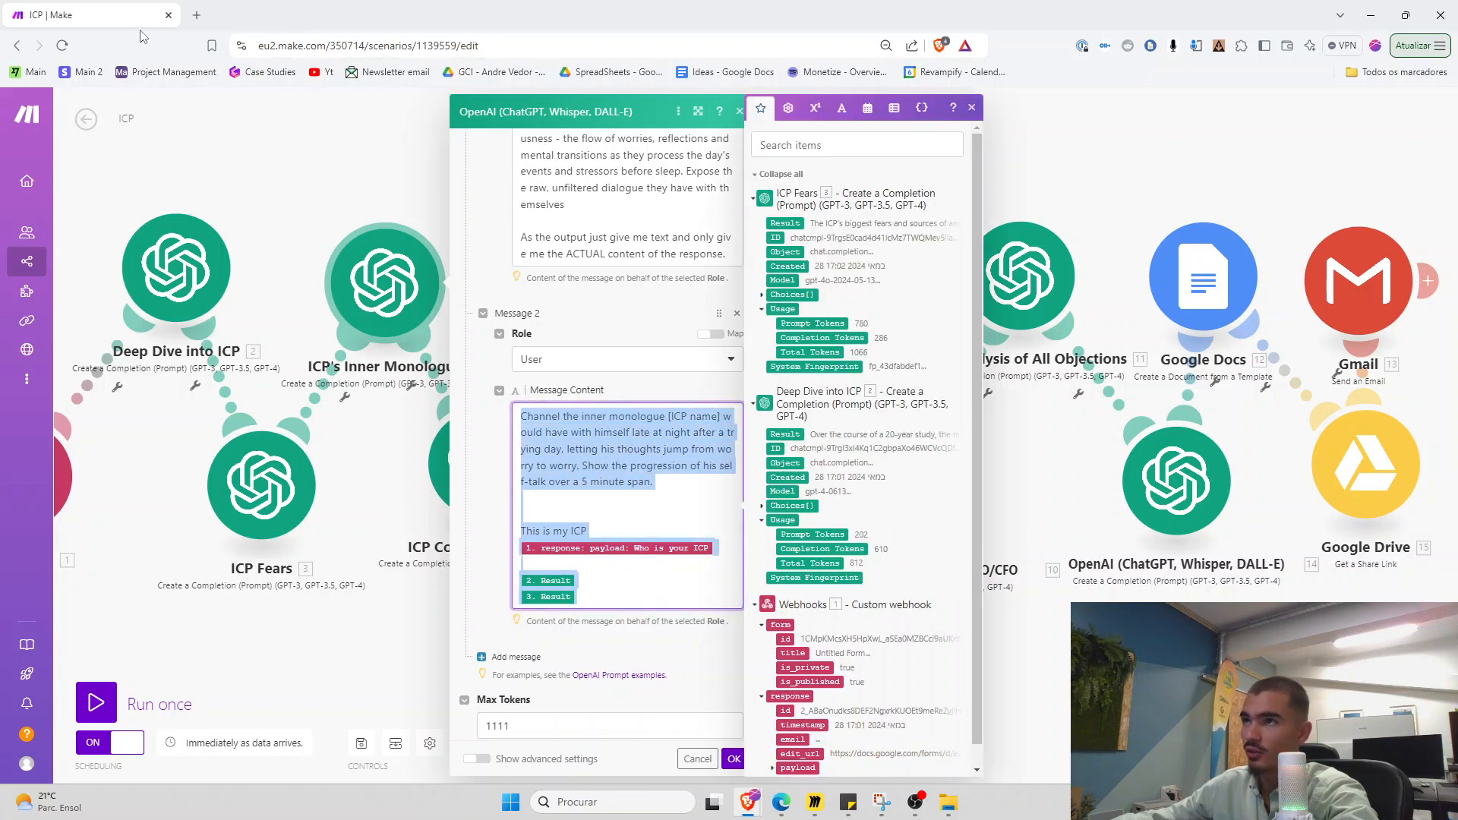
{"action": "left_click", "coordinate": [169, 15]}
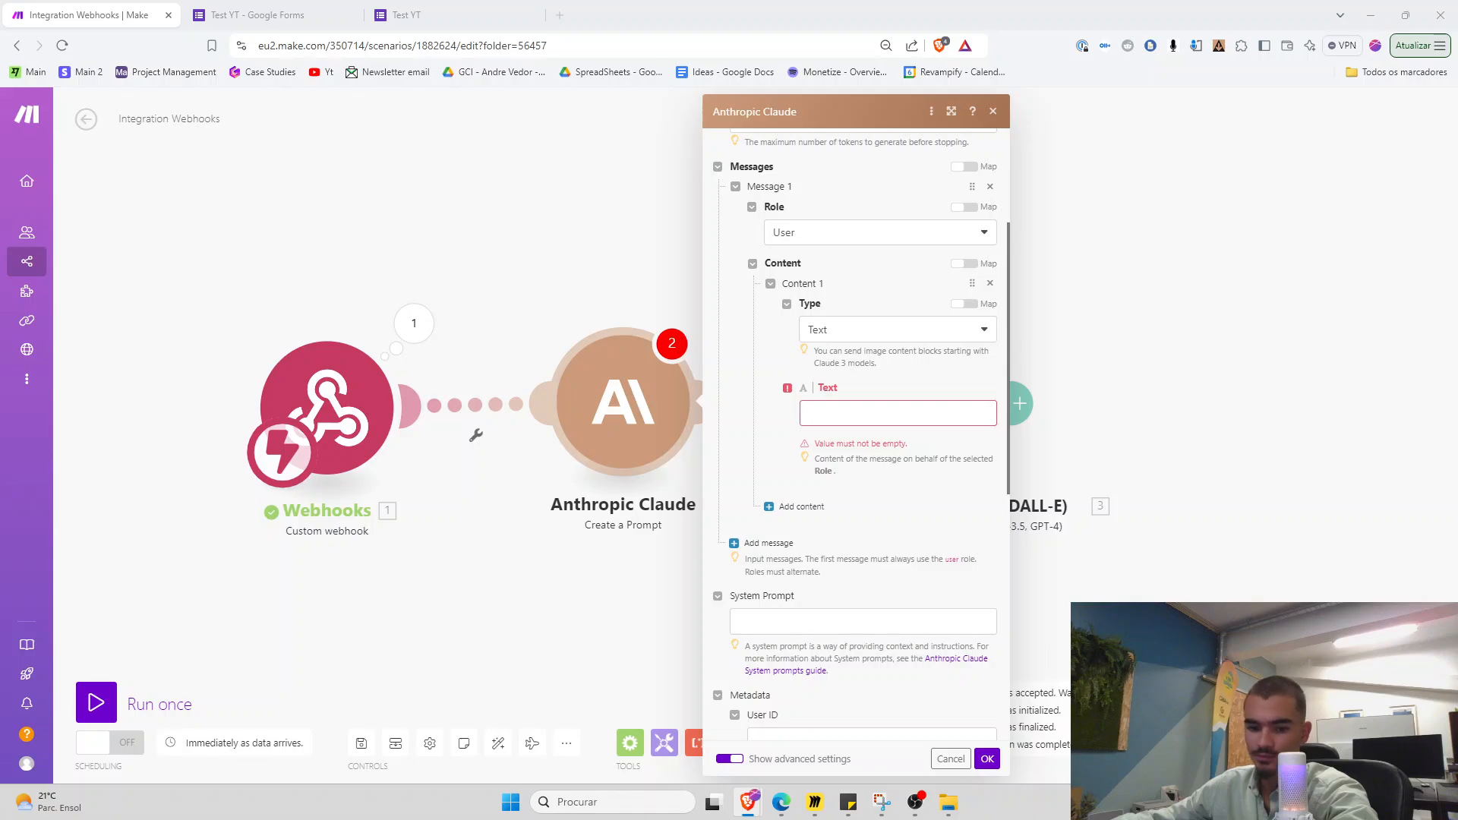
Delete the OpenAI module from the scenario
{"action": "left_click", "coordinate": [603, 601]}
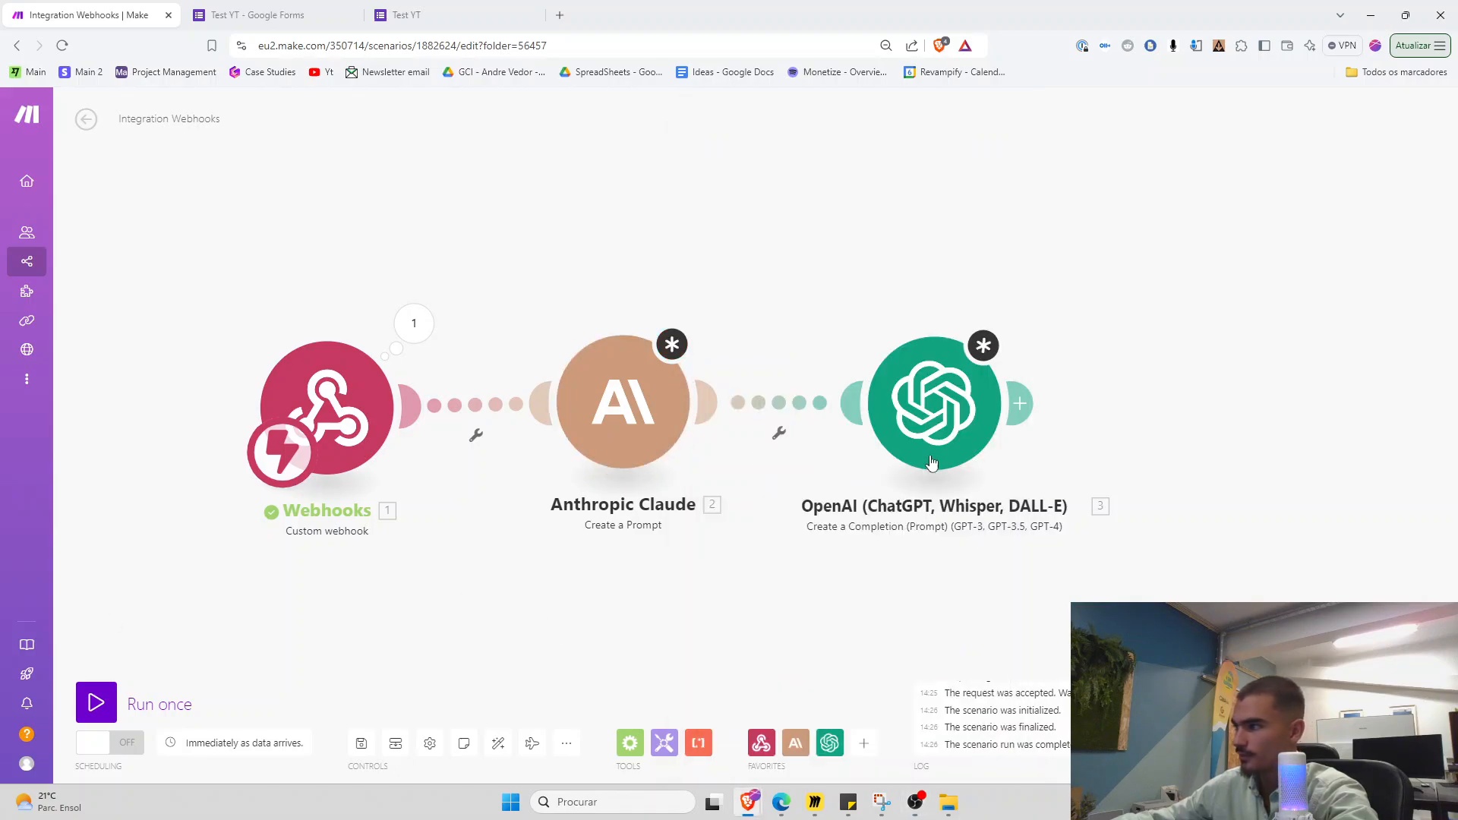
{"action": "right_click", "coordinate": [945, 448]}
{"action": "left_click", "coordinate": [987, 606]}
Write Claude's user message requesting a summary, mapping in the form's ICP and problem answers
{"action": "left_click", "coordinate": [640, 413]}
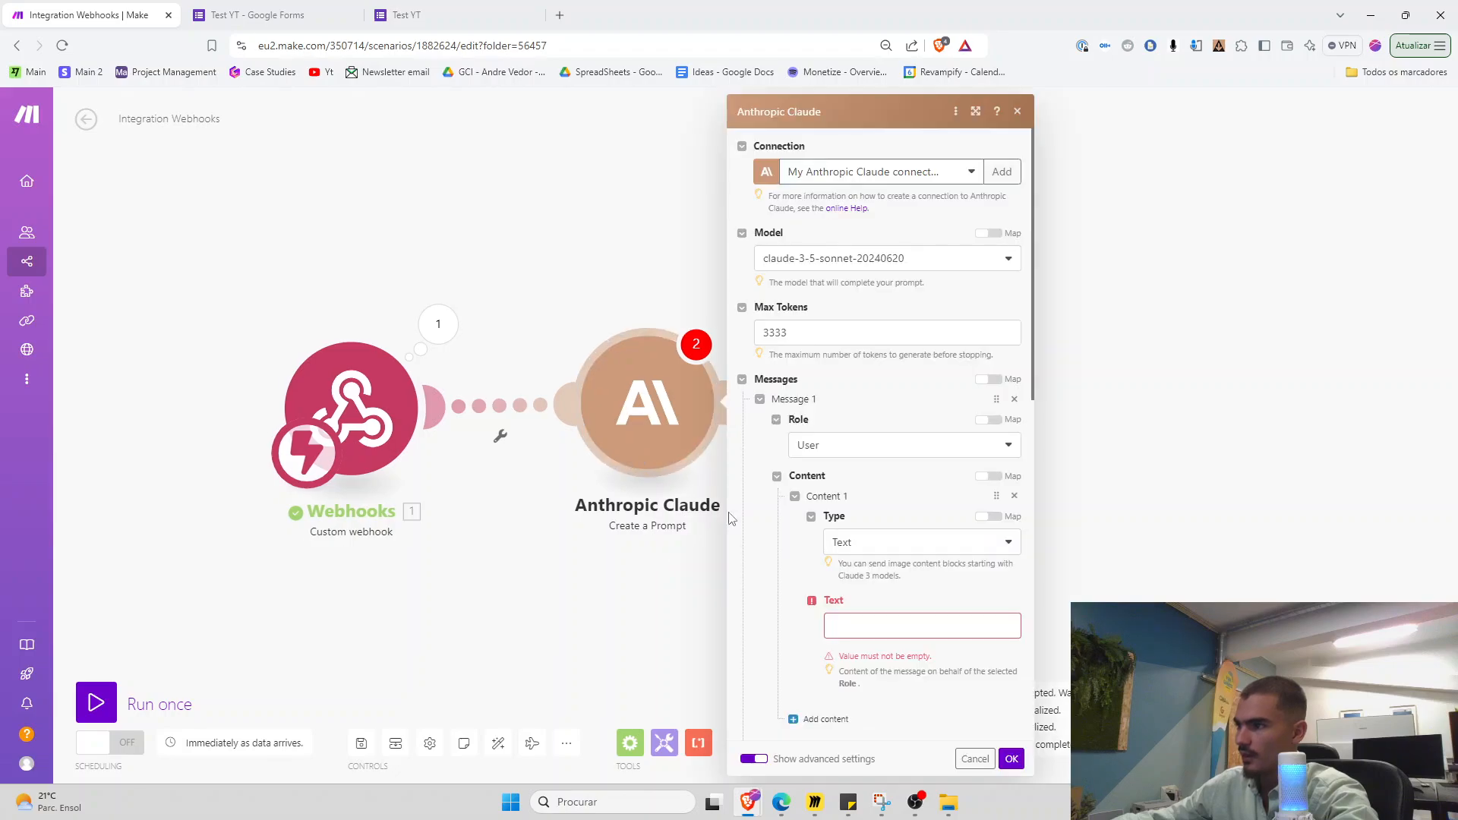
{"action": "left_click", "coordinate": [857, 620]}
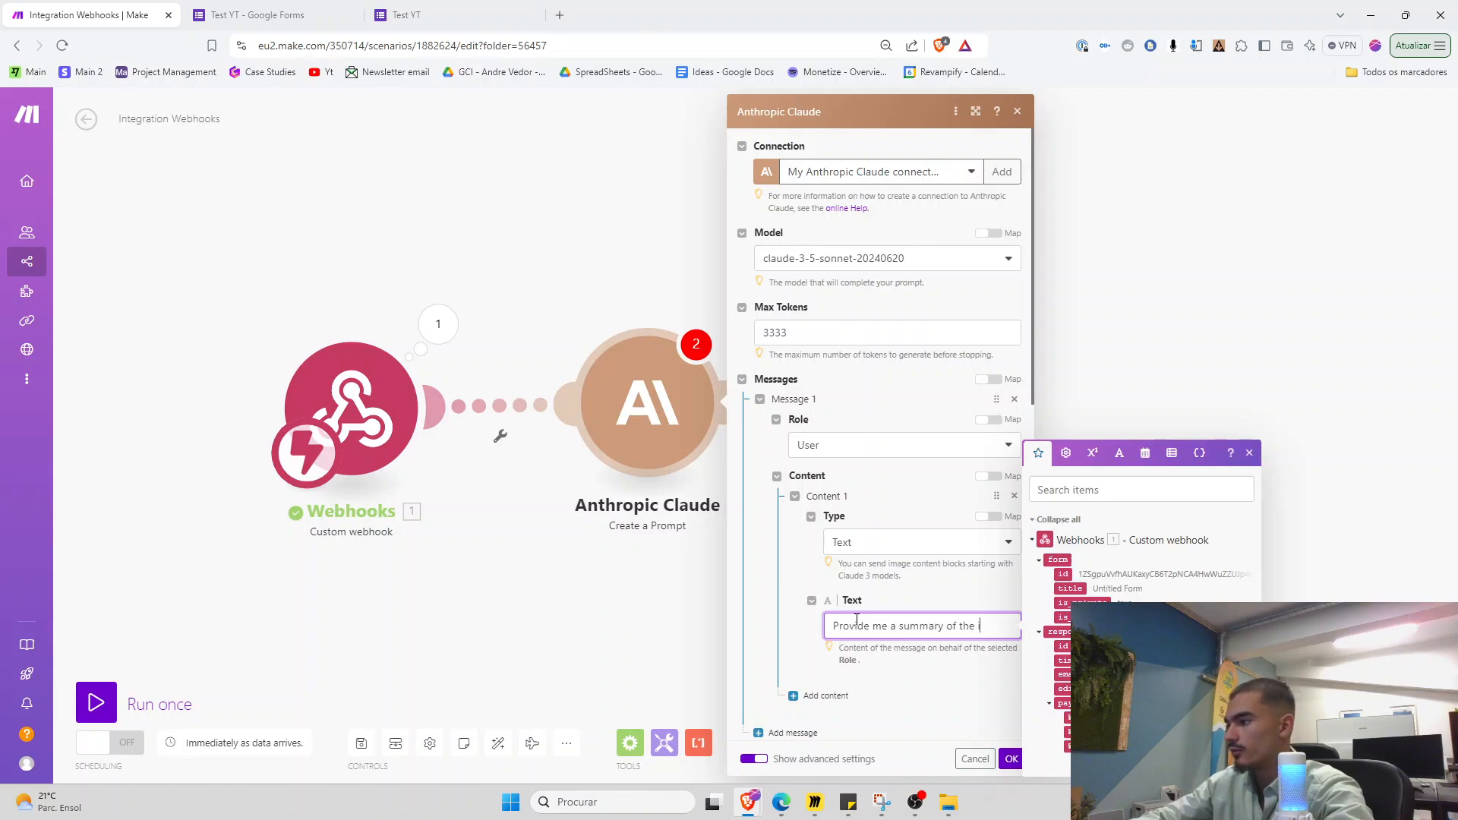
{"action": "type", "text": "mation provided"}
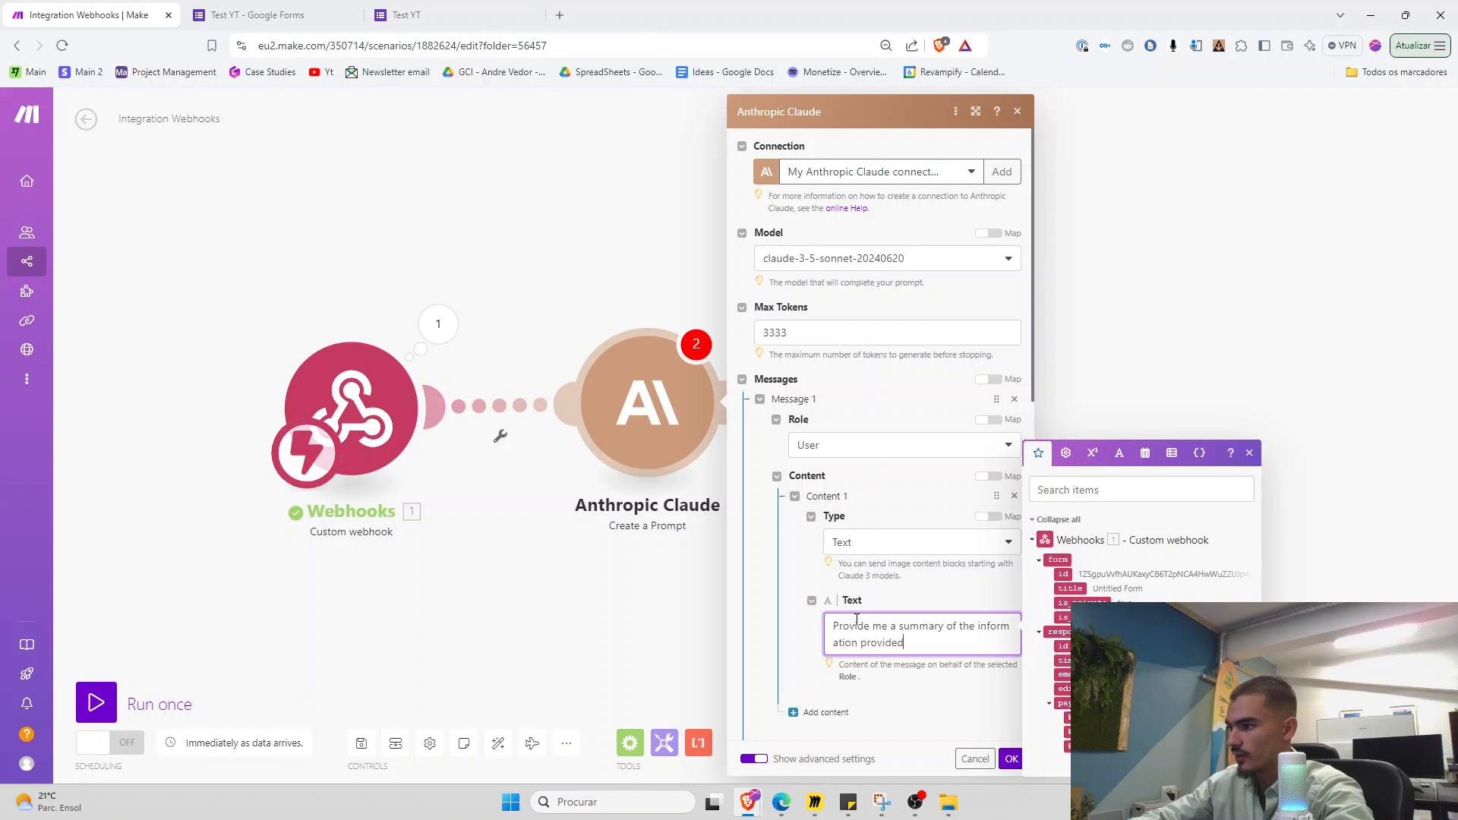
{"action": "key", "text": "Return"}
{"action": "key", "text": "Return"}
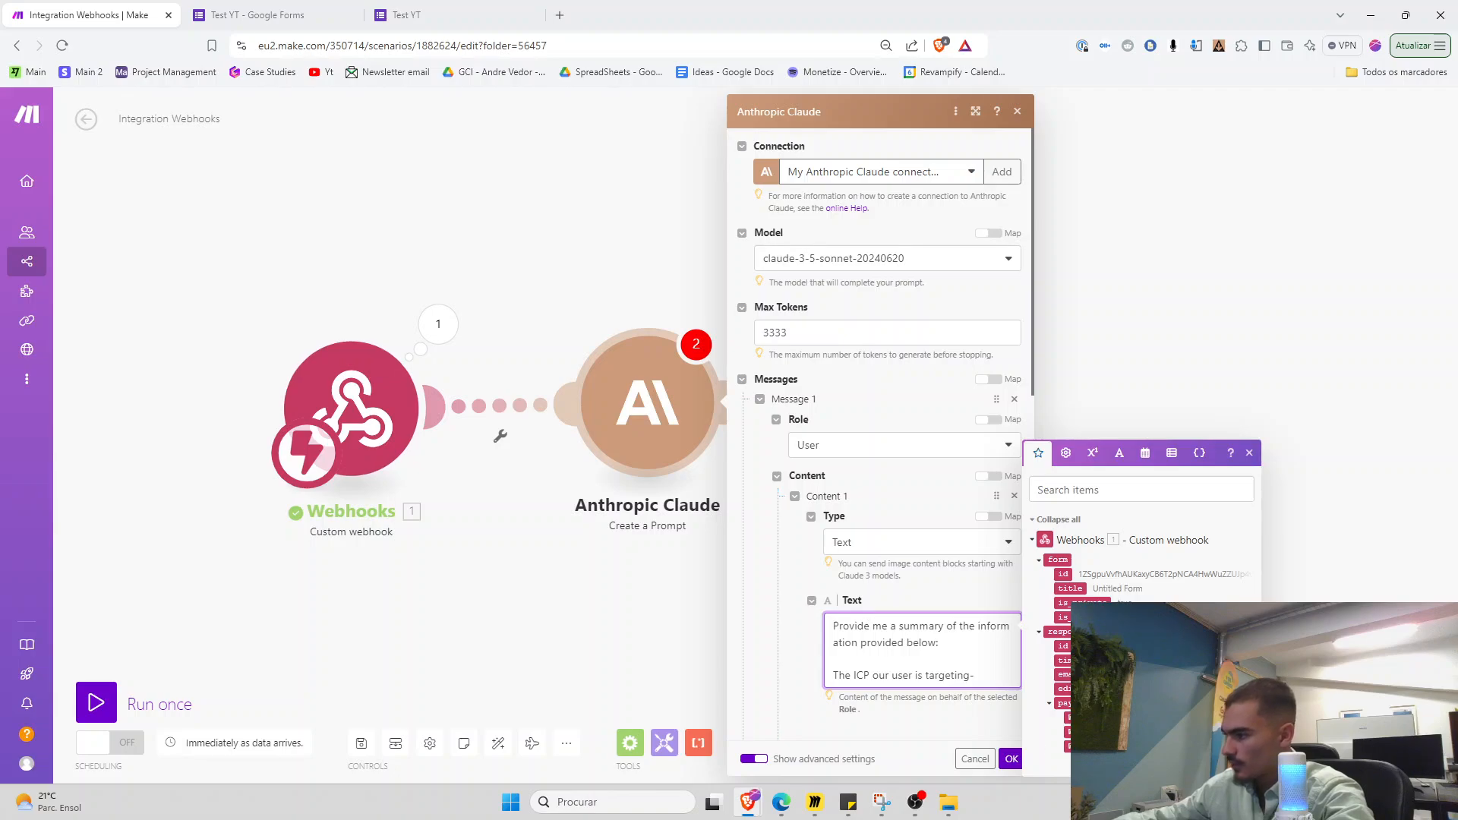
{"action": "left_click", "coordinate": [1093, 717]}
{"action": "scroll", "coordinate": [932, 656], "scroll_direction": "down", "scroll_amount": 2}
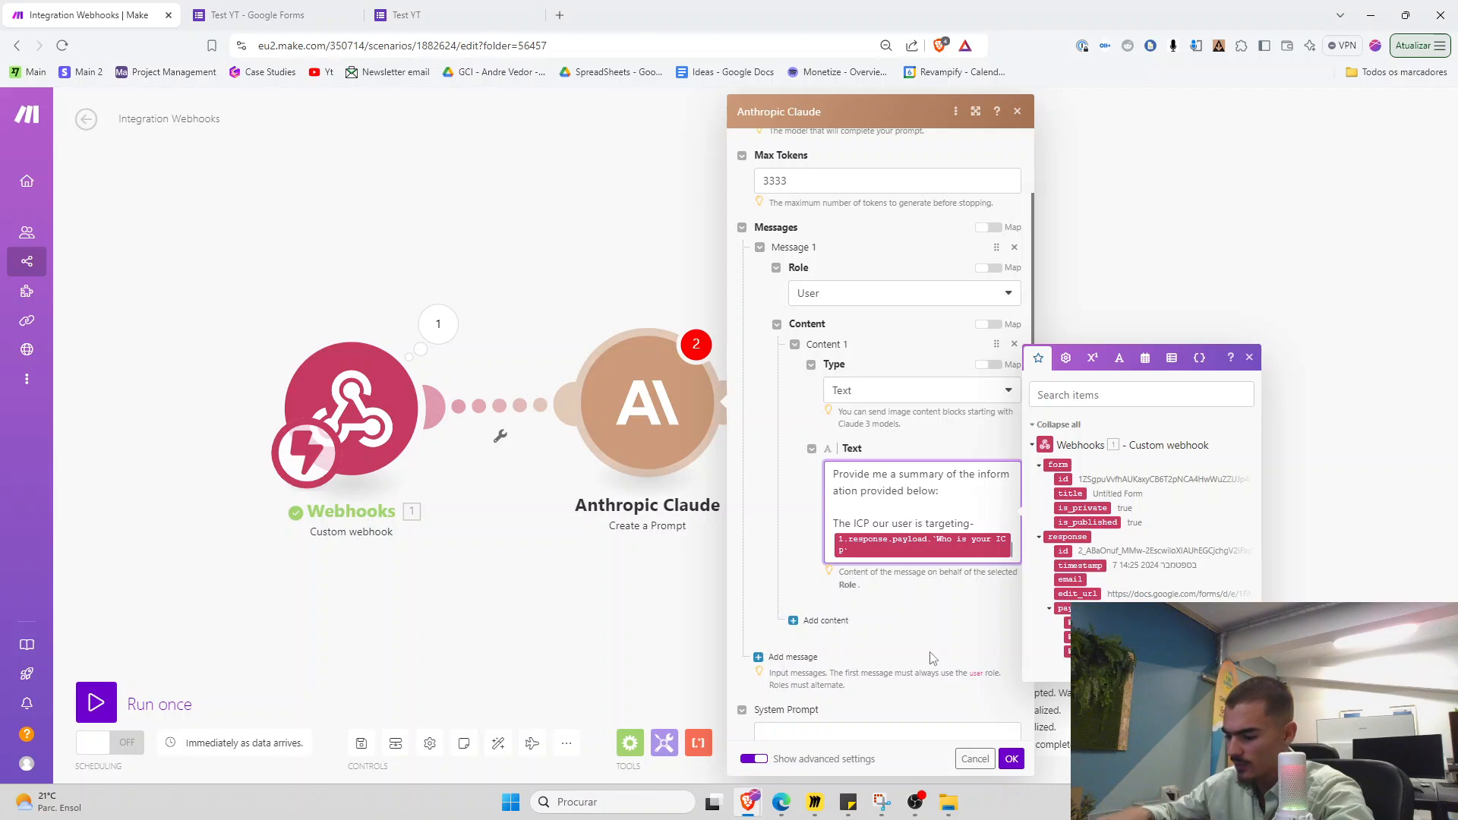
{"action": "key", "text": "Return"}
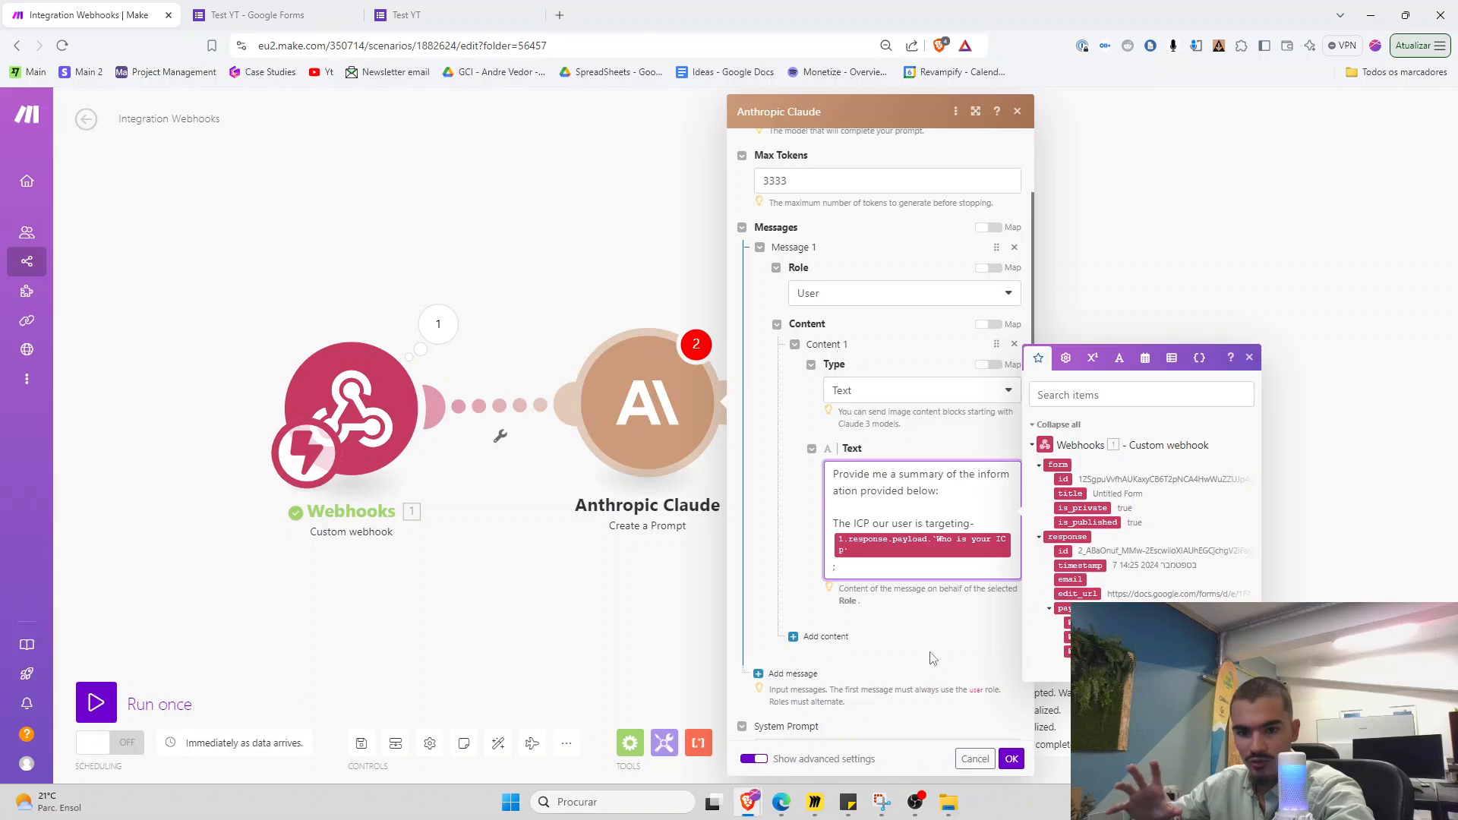
{"action": "key", "text": "Return"}
{"action": "key", "text": "Return"}
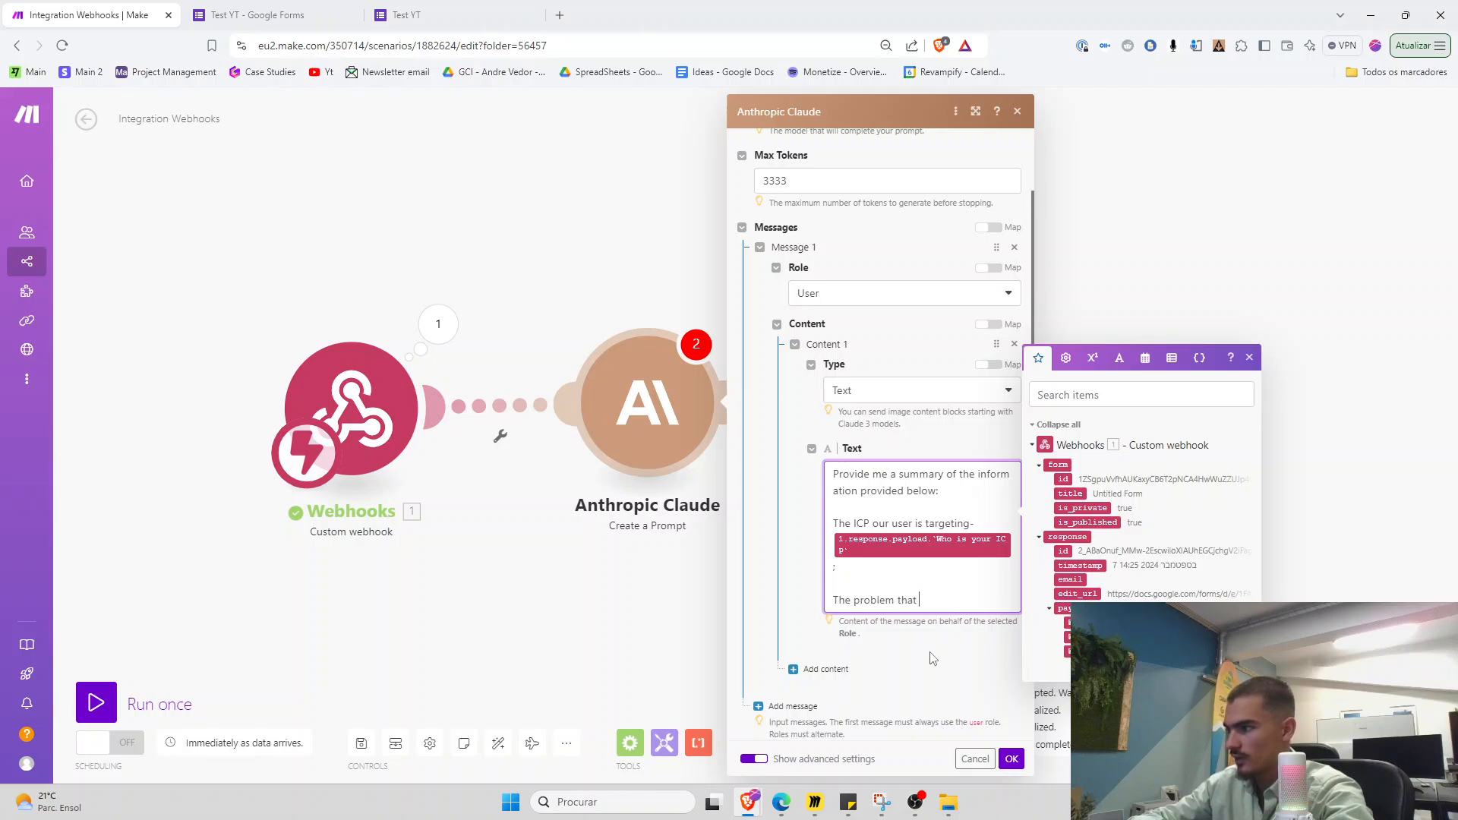
{"action": "type", "text": "-"}
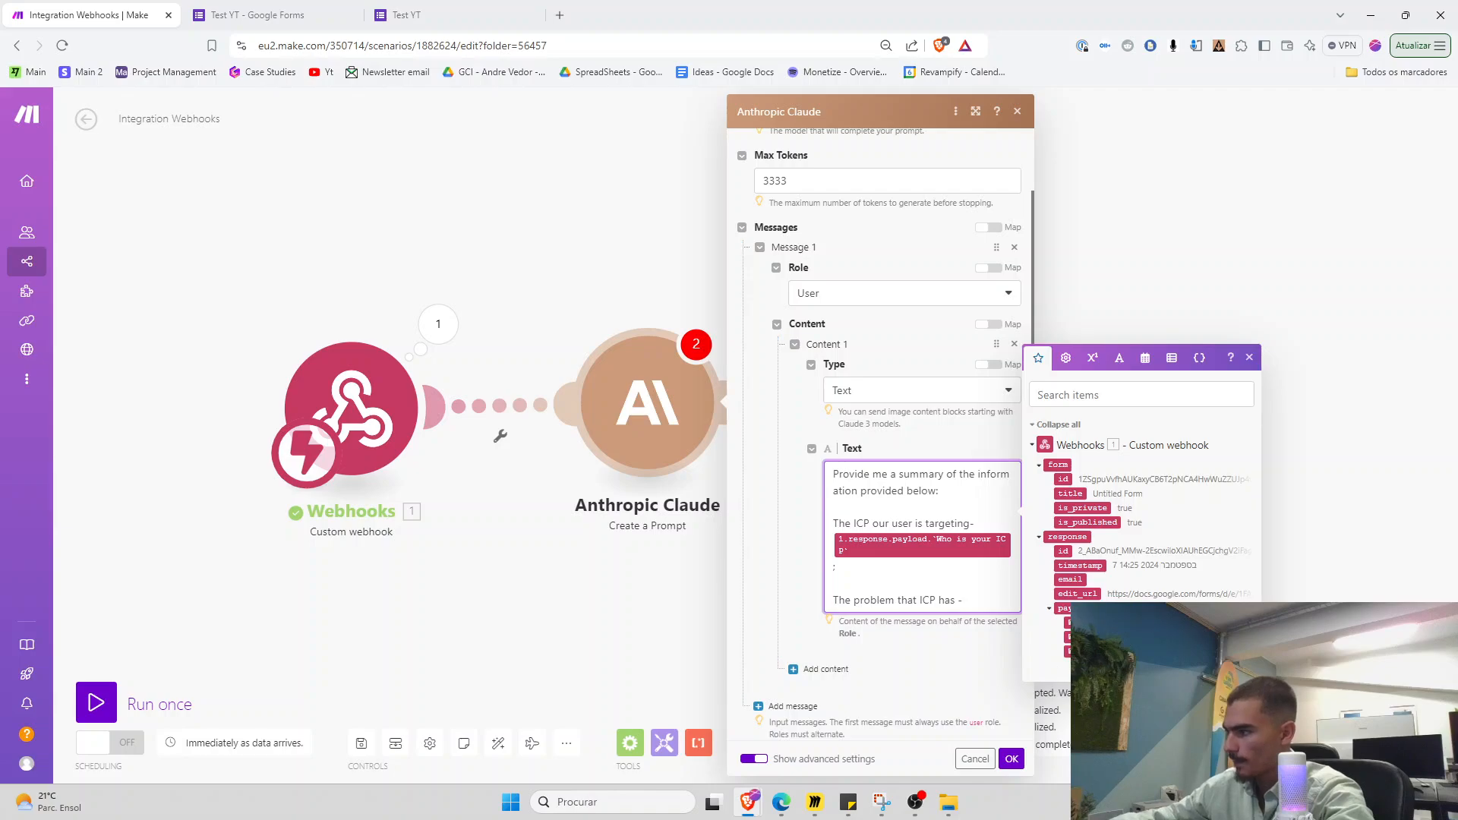
{"action": "type", "text": "1.response.payload.`What Problem Do They Have?`"}
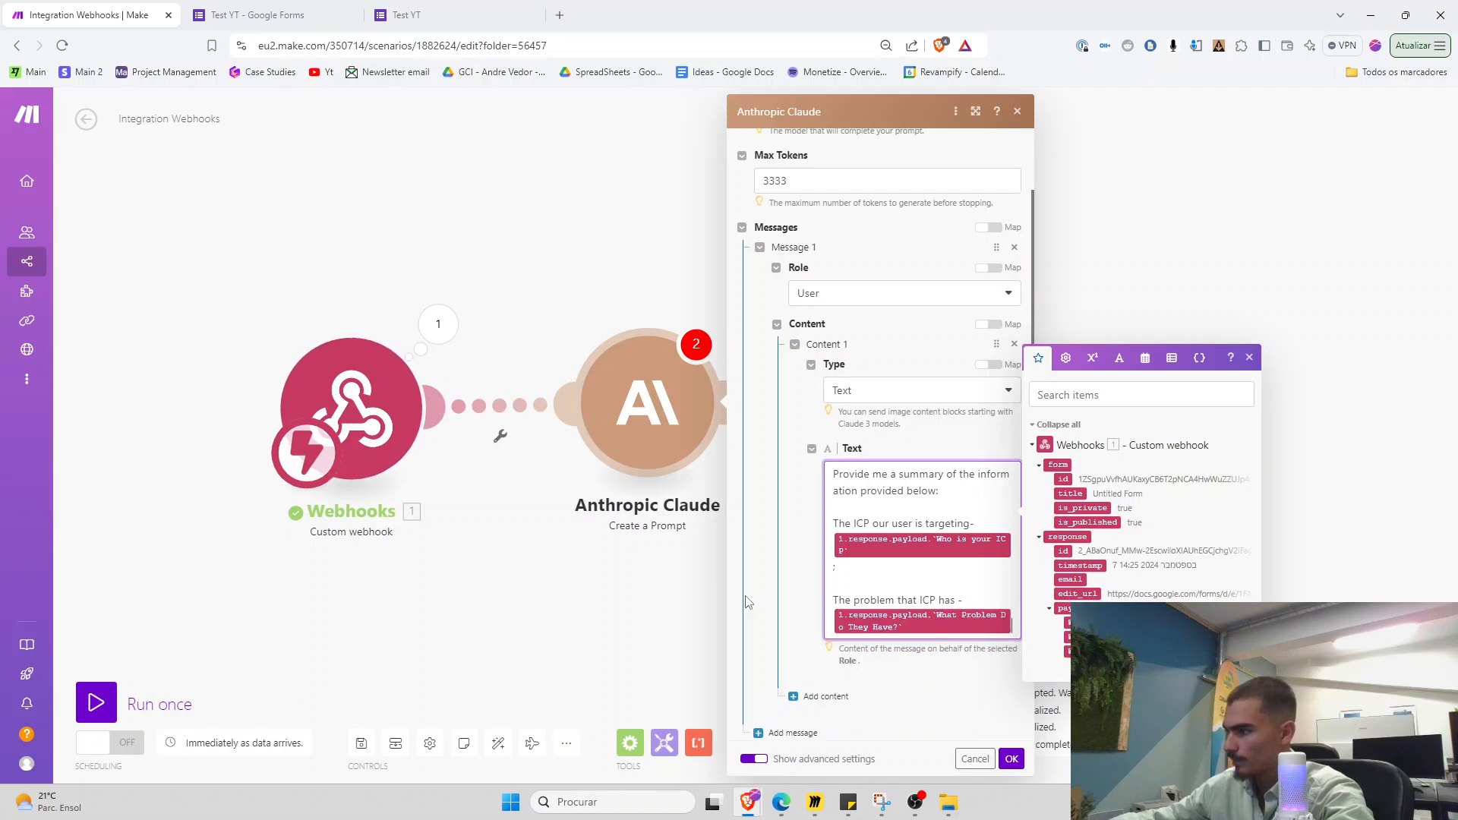
{"action": "left_click", "coordinate": [1012, 759]}
{"action": "scroll", "coordinate": [678, 610], "scroll_direction": "up", "scroll_amount": 1}
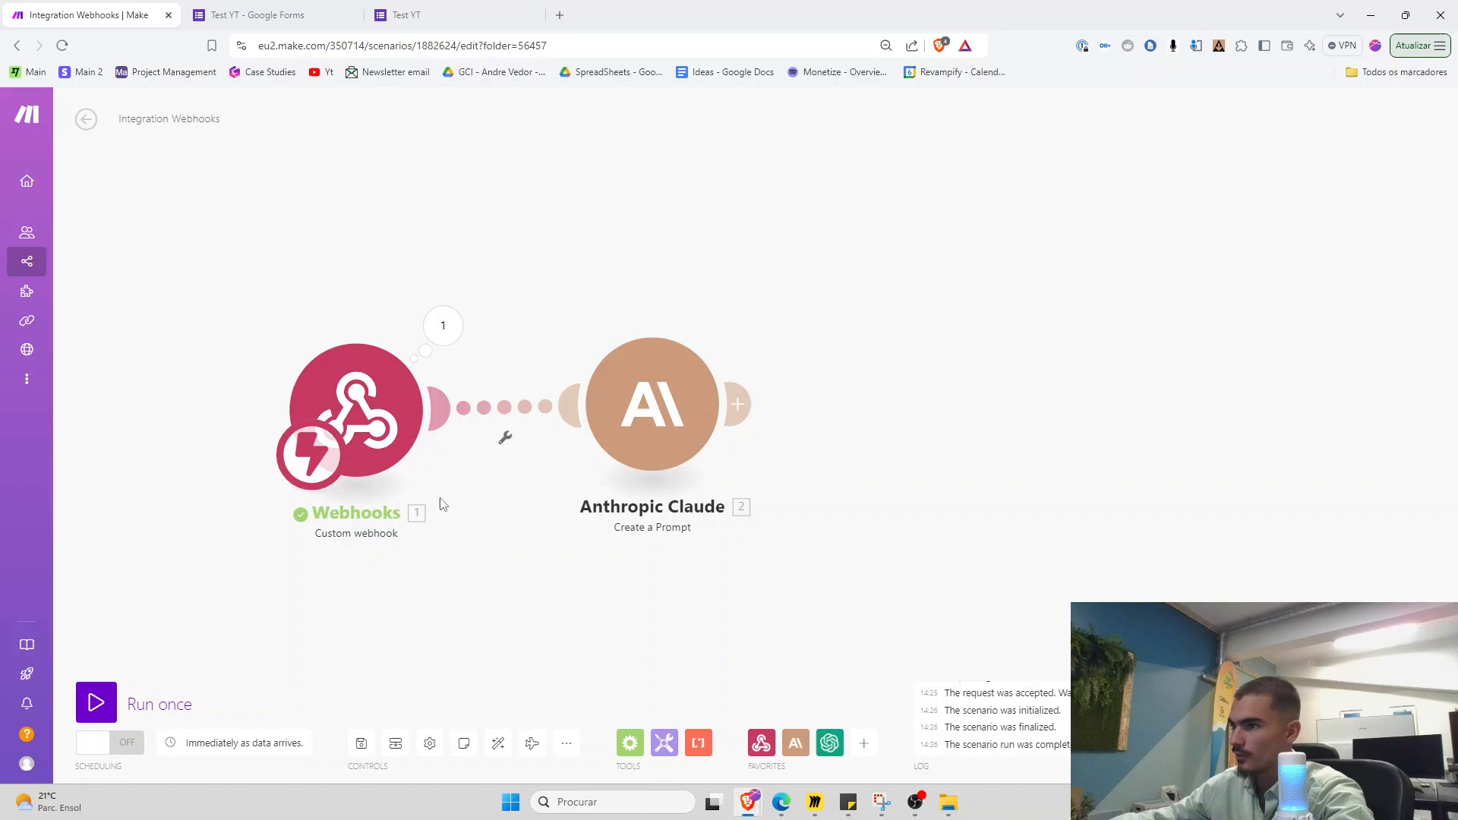
Set Claude's temperature to 0.08, then run the scenario once to await the webhook
{"action": "right_click", "coordinate": [623, 423]}
{"action": "left_click", "coordinate": [634, 402]}
{"action": "scroll", "coordinate": [766, 697], "scroll_direction": "down", "scroll_amount": 8}
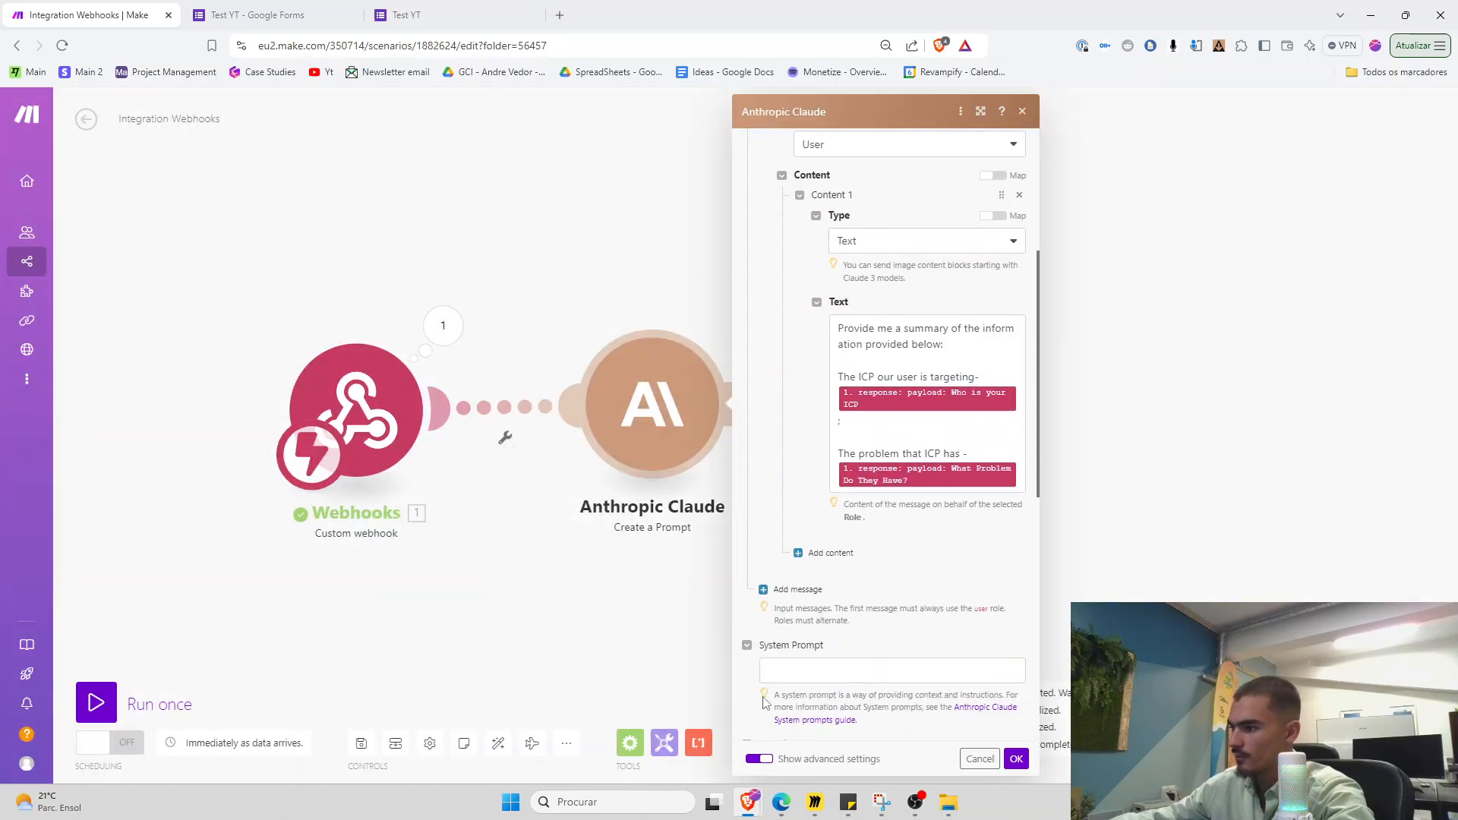
{"action": "left_click_drag", "start_coordinate": [794, 659], "coordinate": [650, 645]}
{"action": "type", "text": "0.08"}
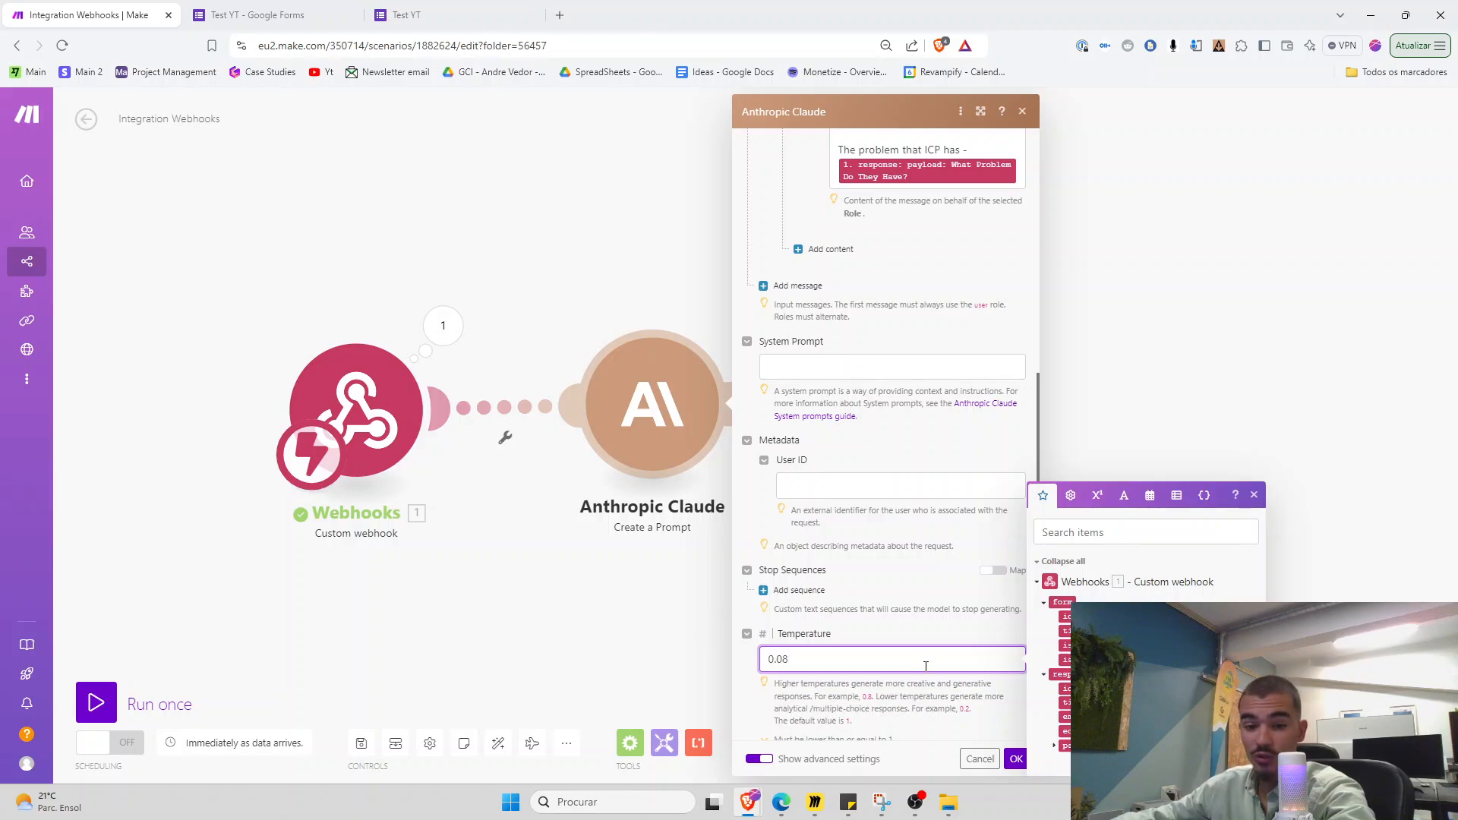
{"action": "scroll", "coordinate": [926, 665], "scroll_direction": "down", "scroll_amount": 2}
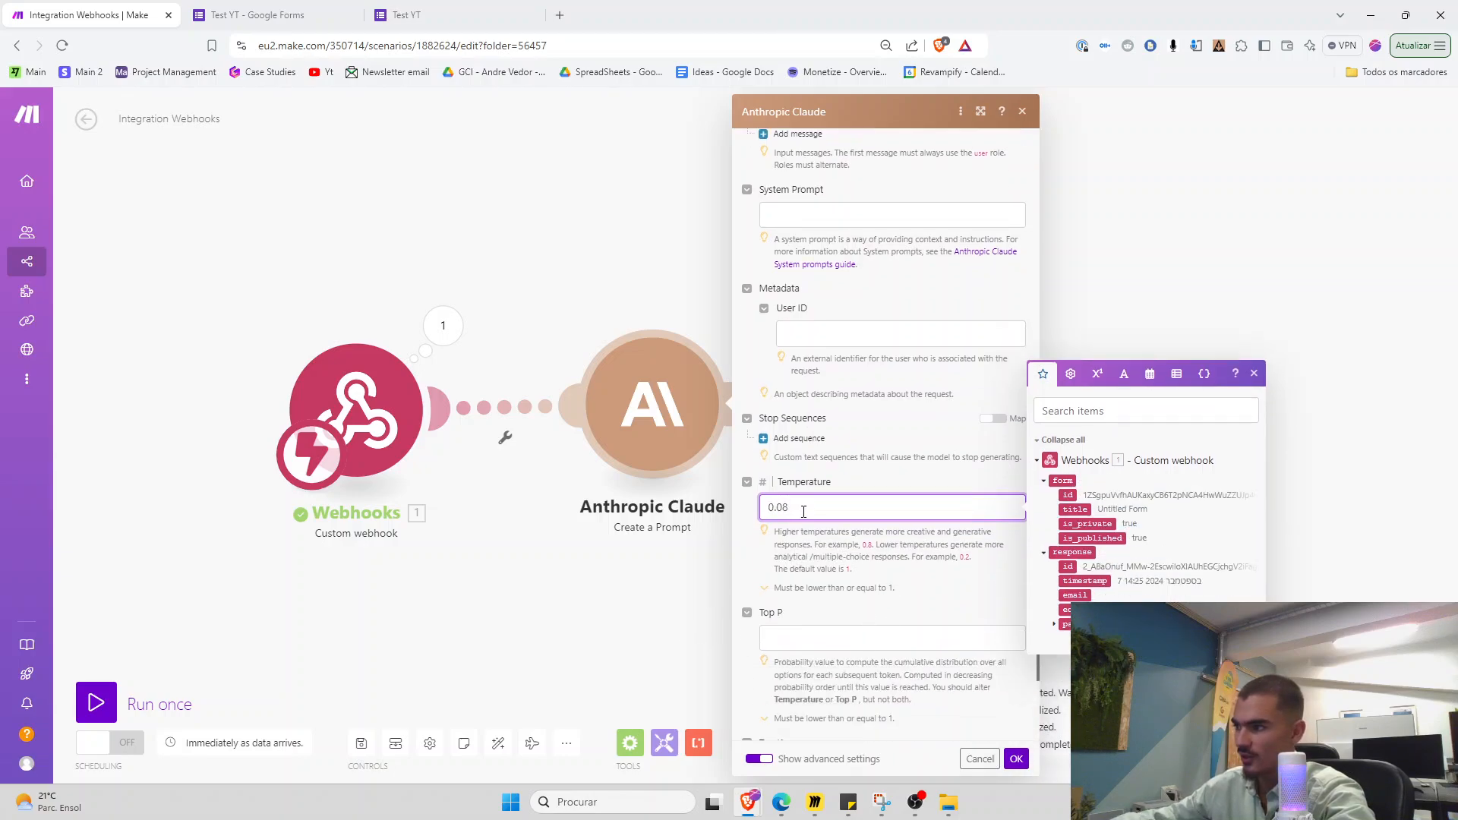
{"action": "left_click", "coordinate": [967, 717]}
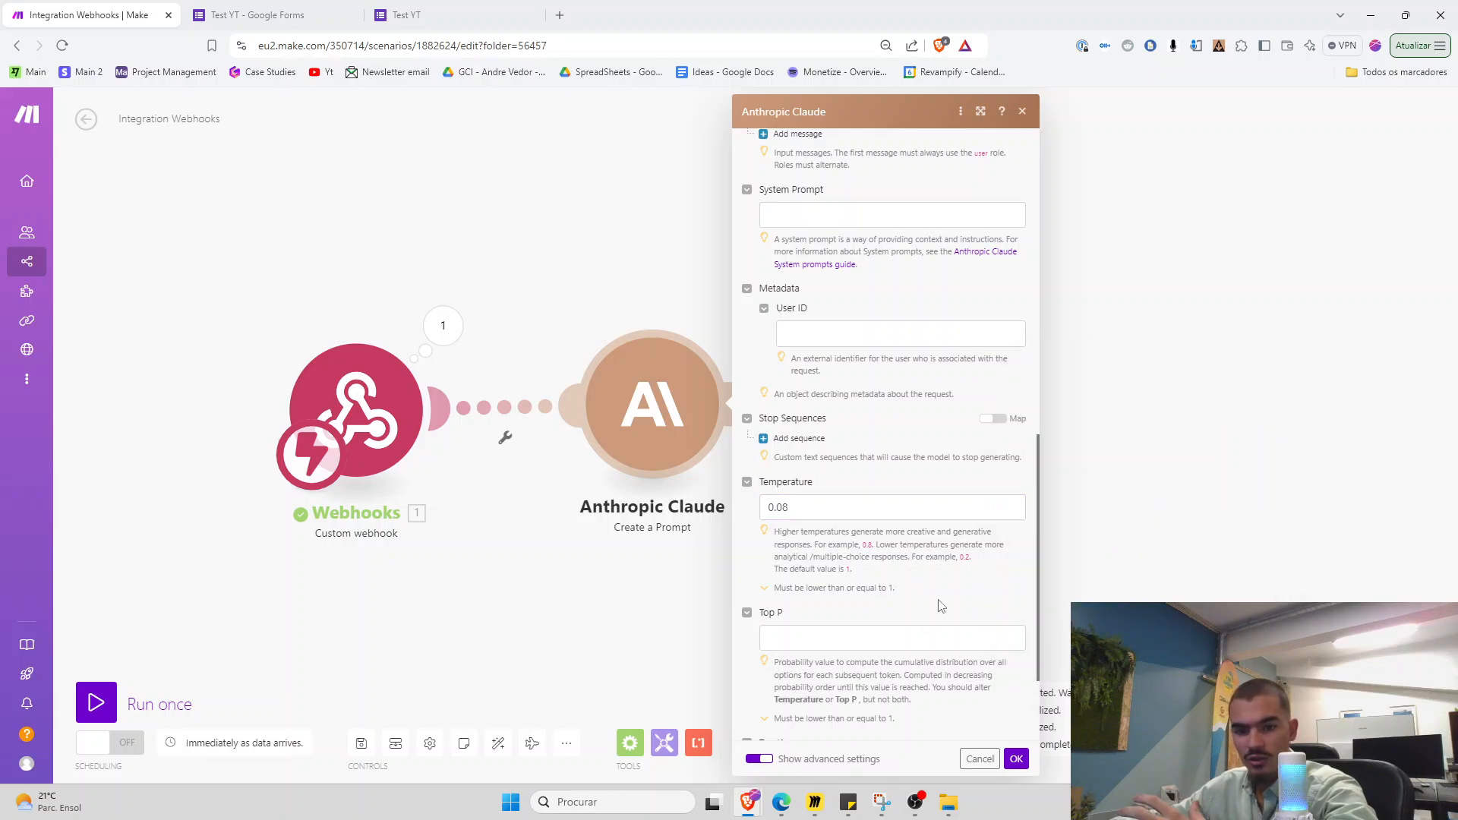
{"action": "left_click", "coordinate": [1016, 758]}
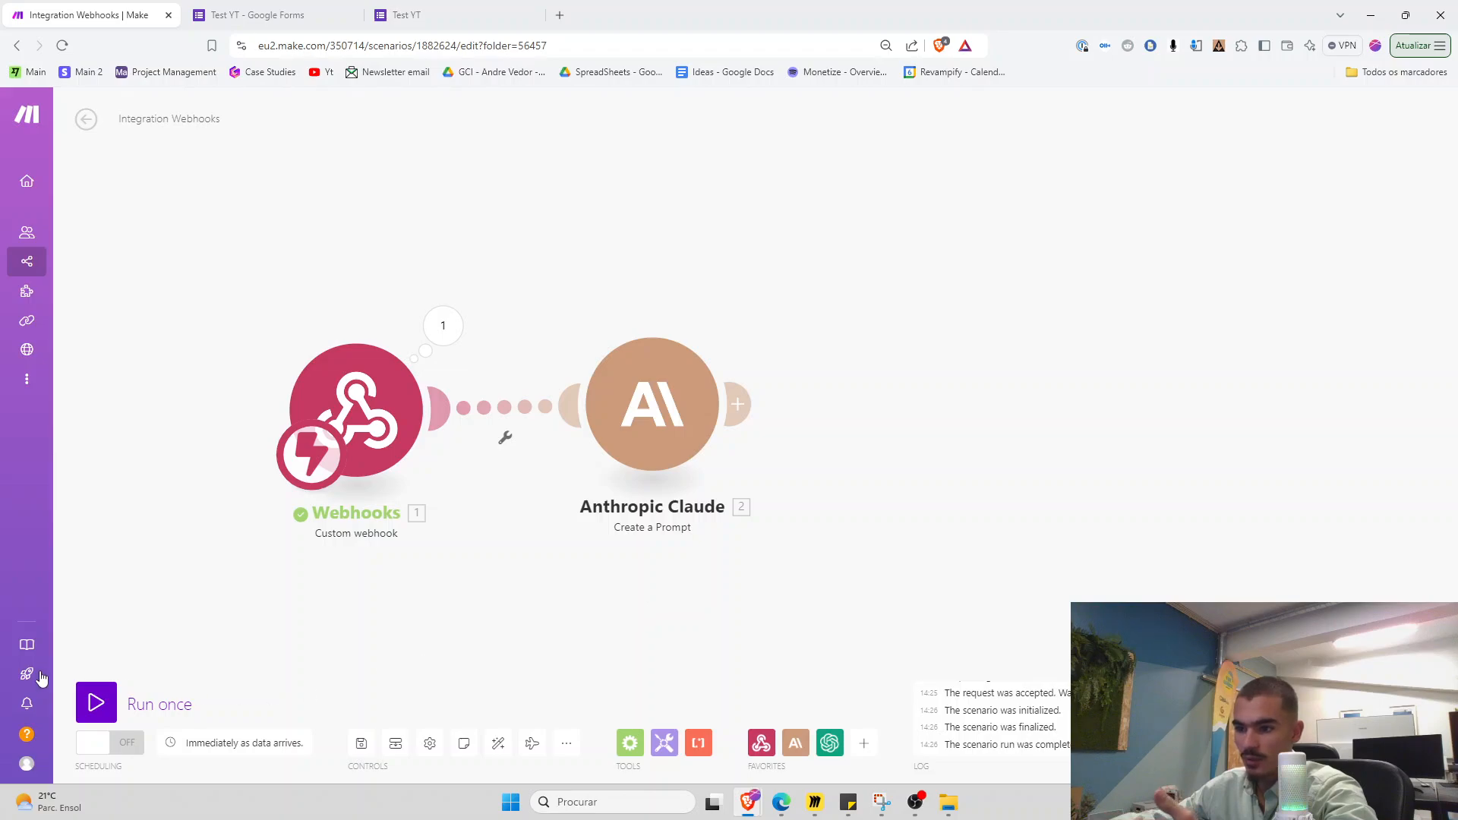
{"action": "left_click", "coordinate": [96, 702]}
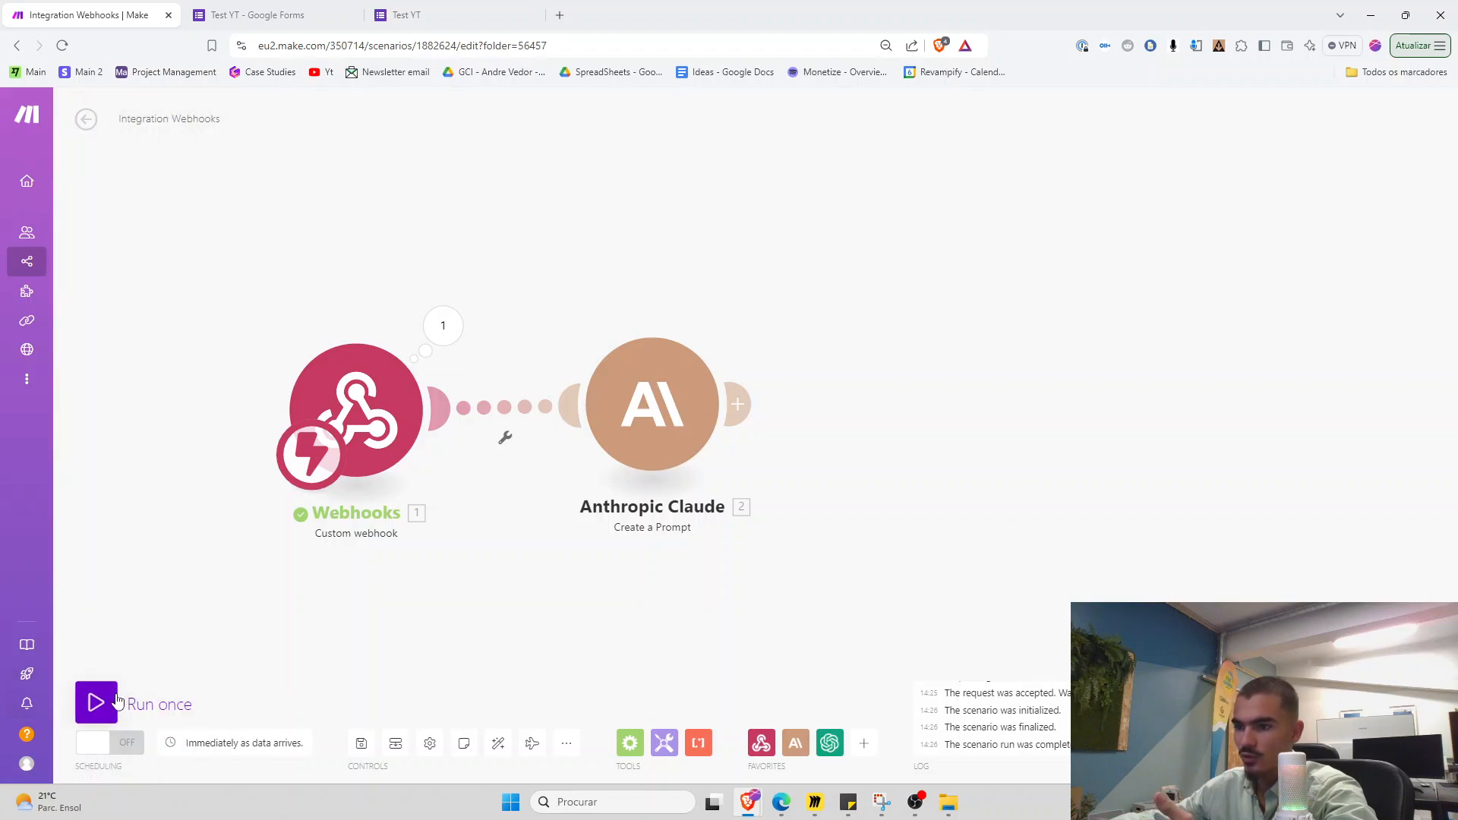
Submit a Test YT response: a 23-year-old CEO who inherited a construction company and lacks experience
{"action": "left_click", "coordinate": [425, 12]}
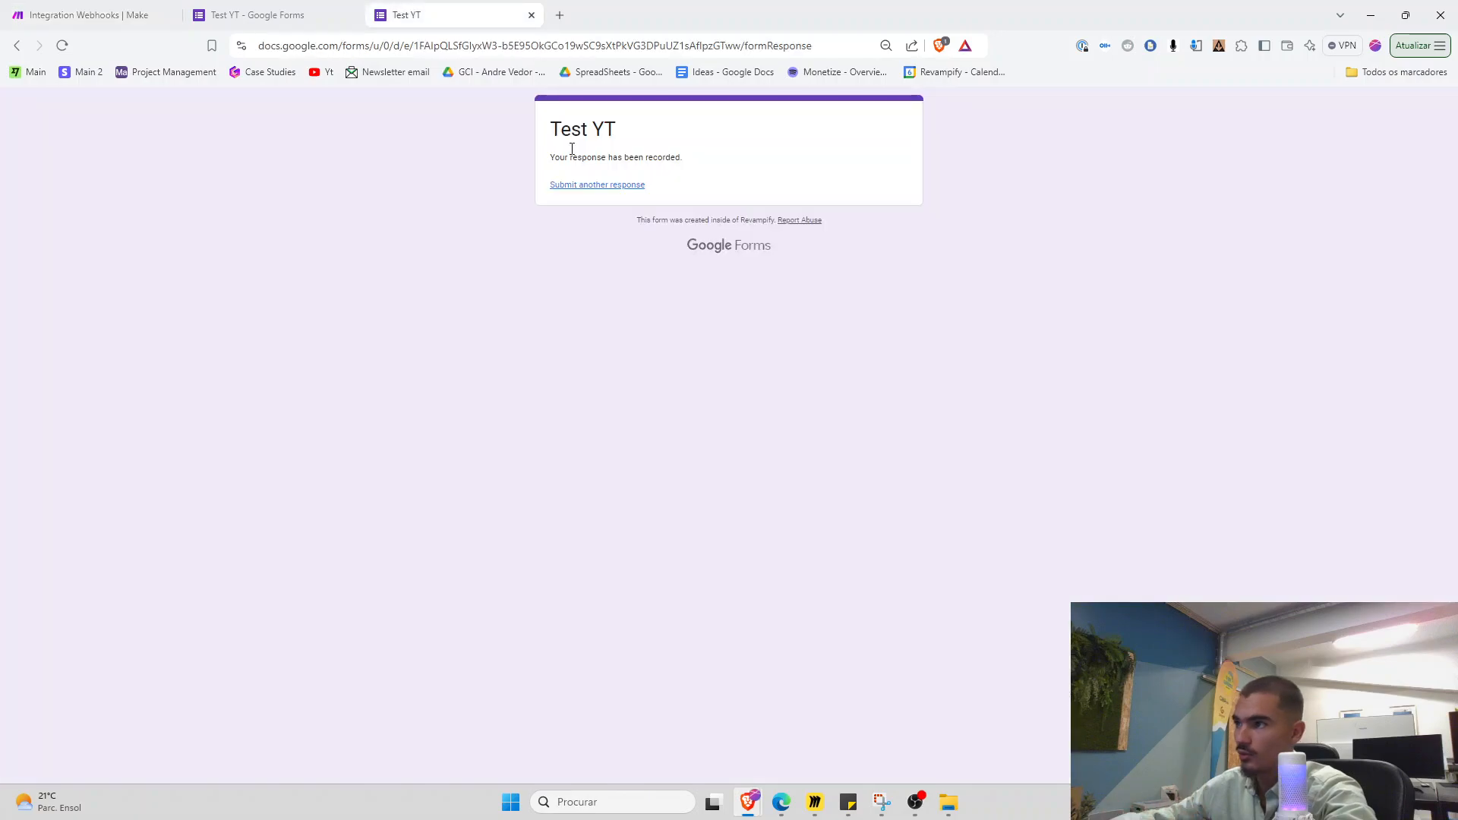
{"action": "left_click", "coordinate": [617, 186]}
{"action": "left_click", "coordinate": [600, 338]}
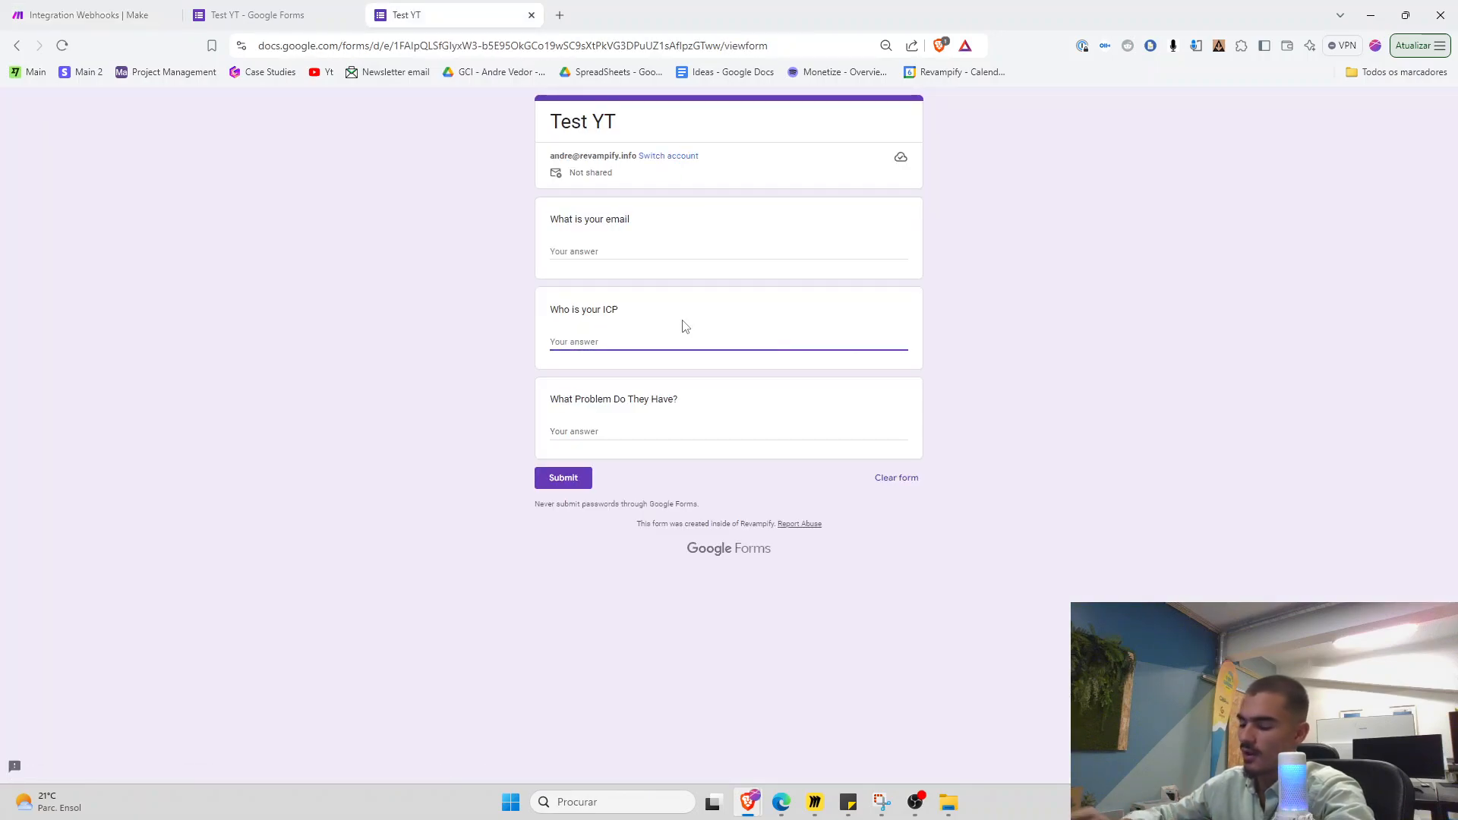
{"action": "type", "text": "23 year old CEO"}
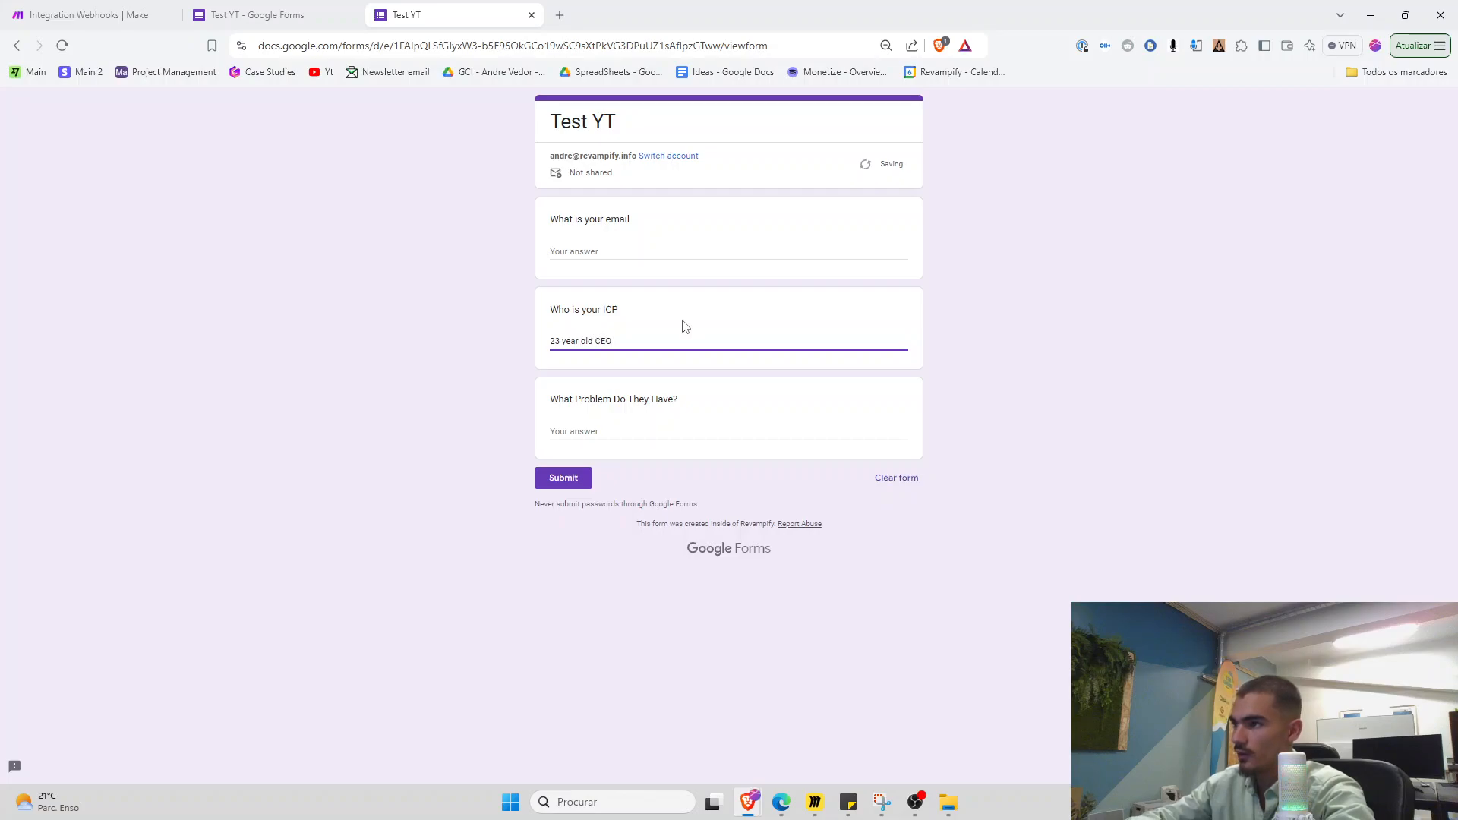
{"action": "type", "text": " of a construction company, he inh"}
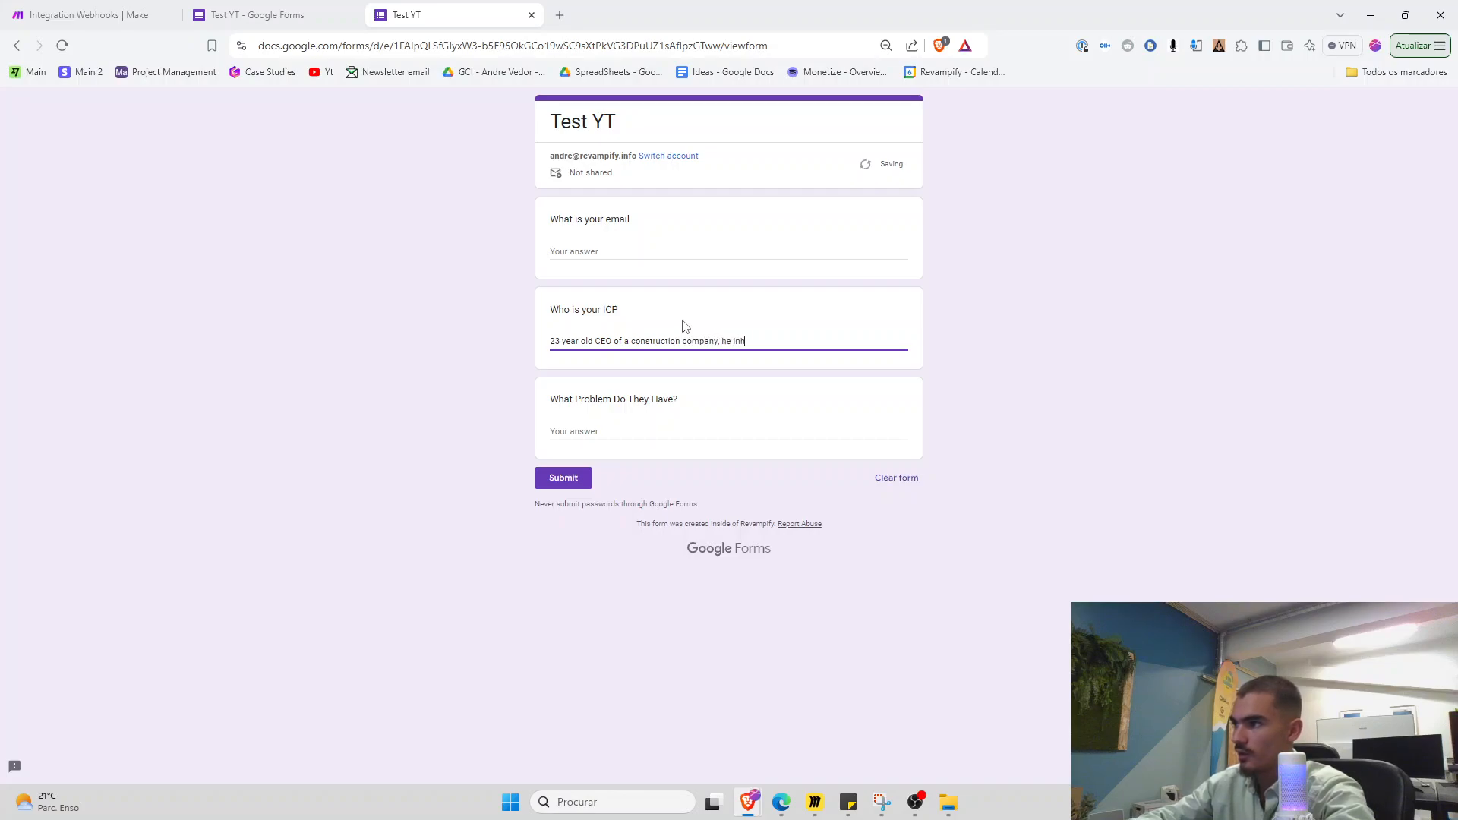
{"action": "type", "text": "erited hgis compan"}
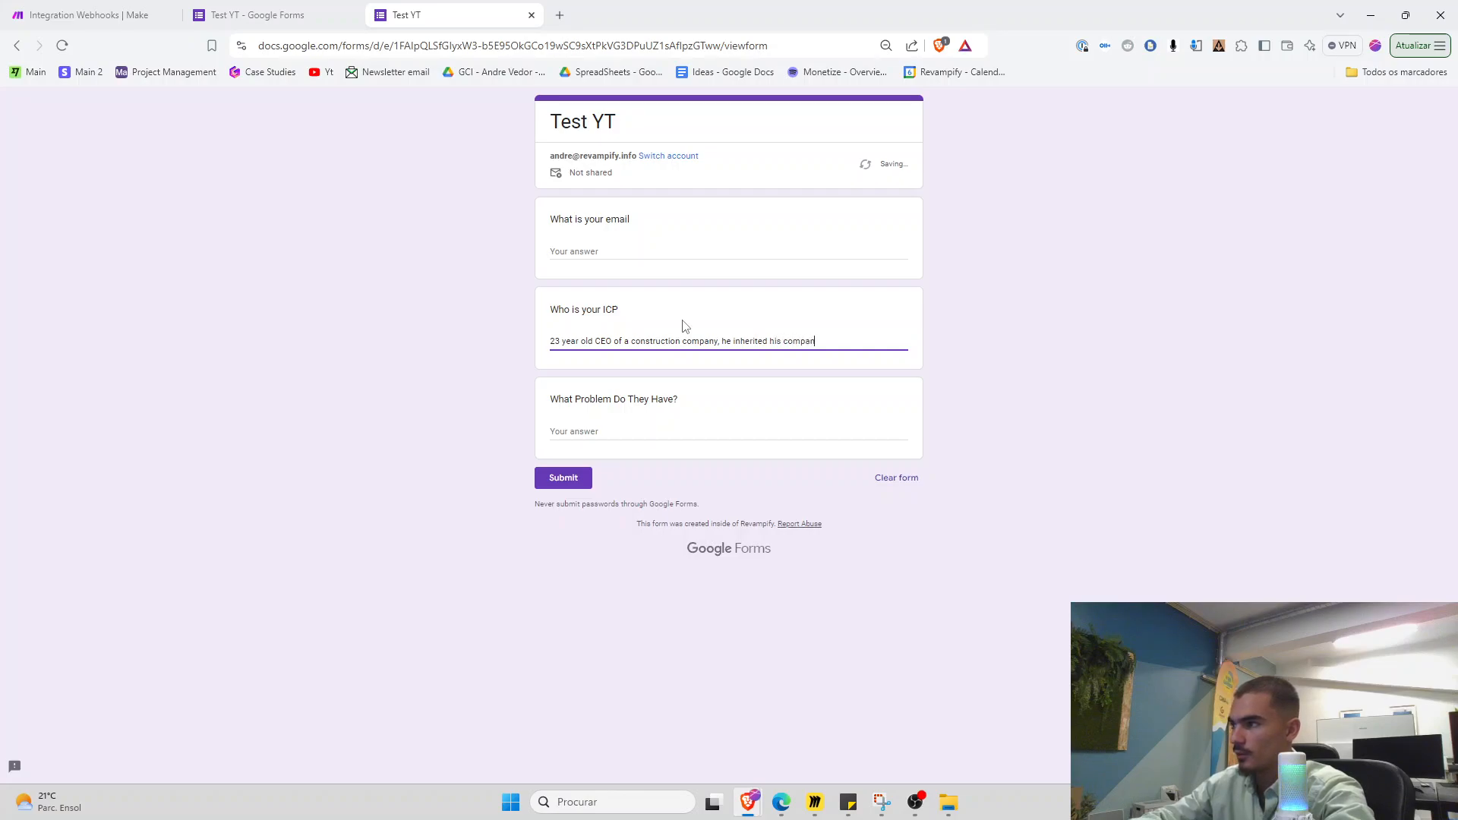
{"action": "type", "text": "ather"}
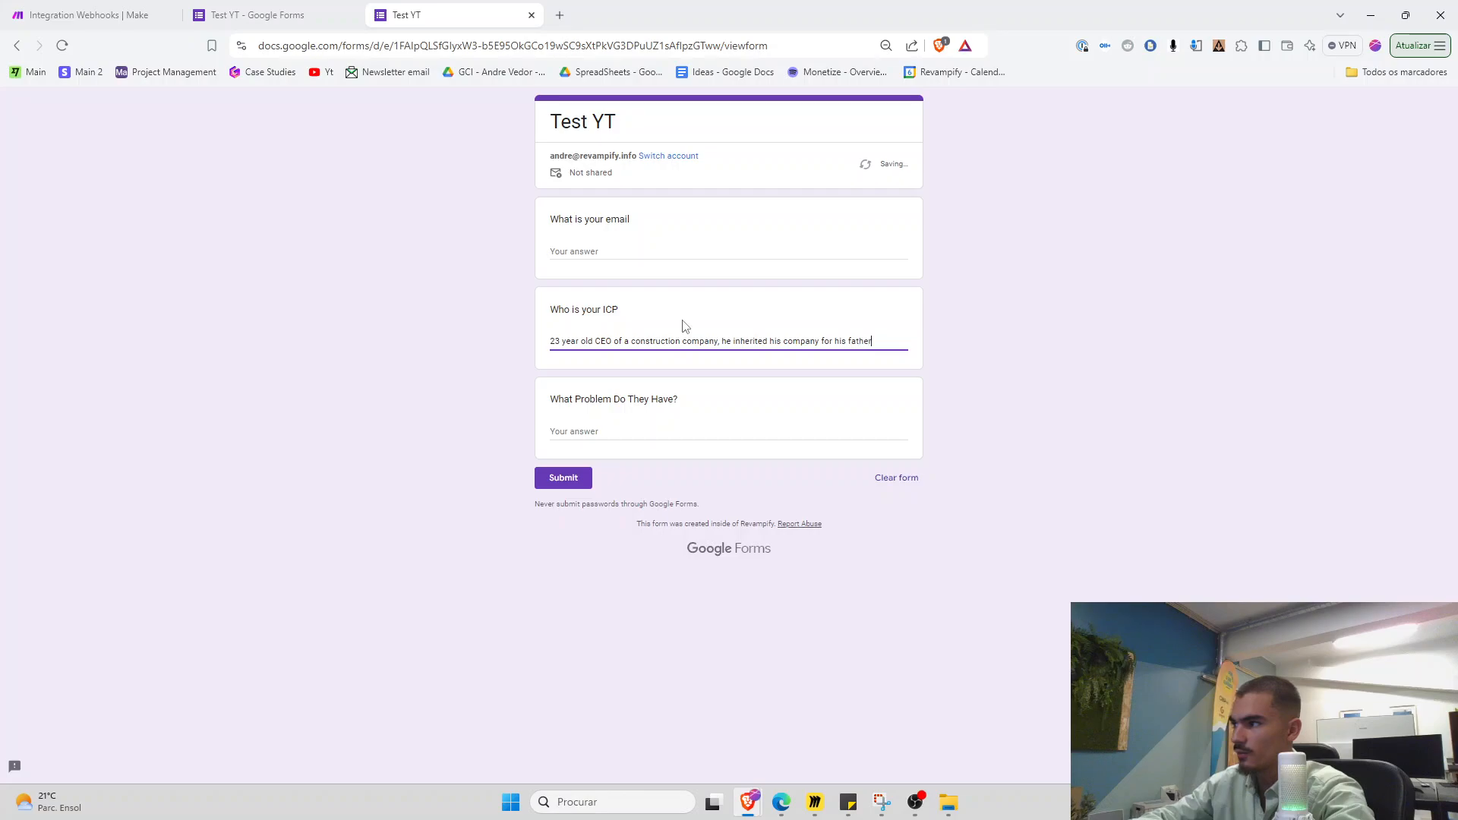
{"action": "key", "text": "Tab"}
{"action": "type", "text": "he is n"}
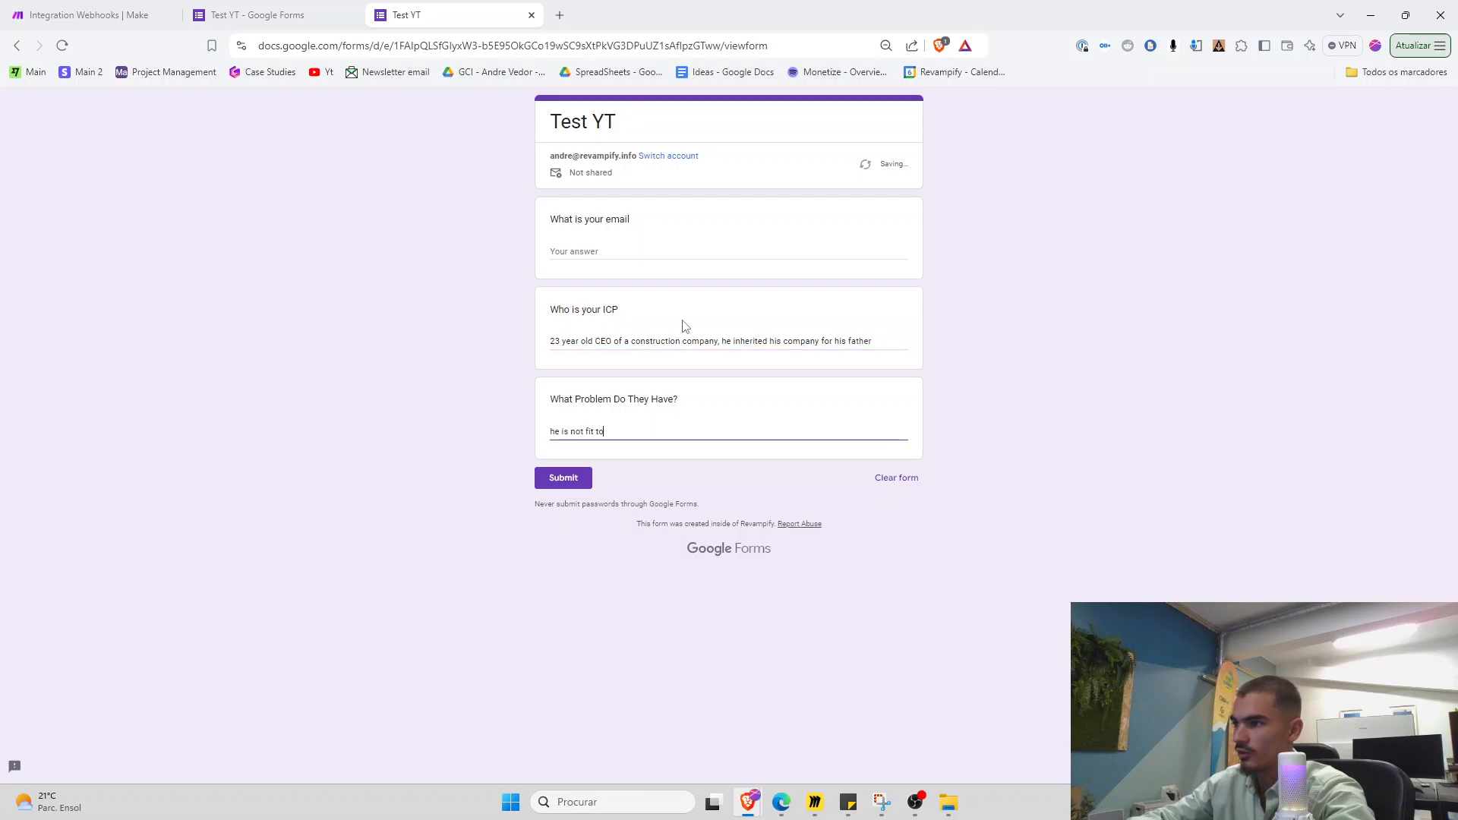
{"action": "type", "text": "ot fit to run the company, ahs no previous experi"}
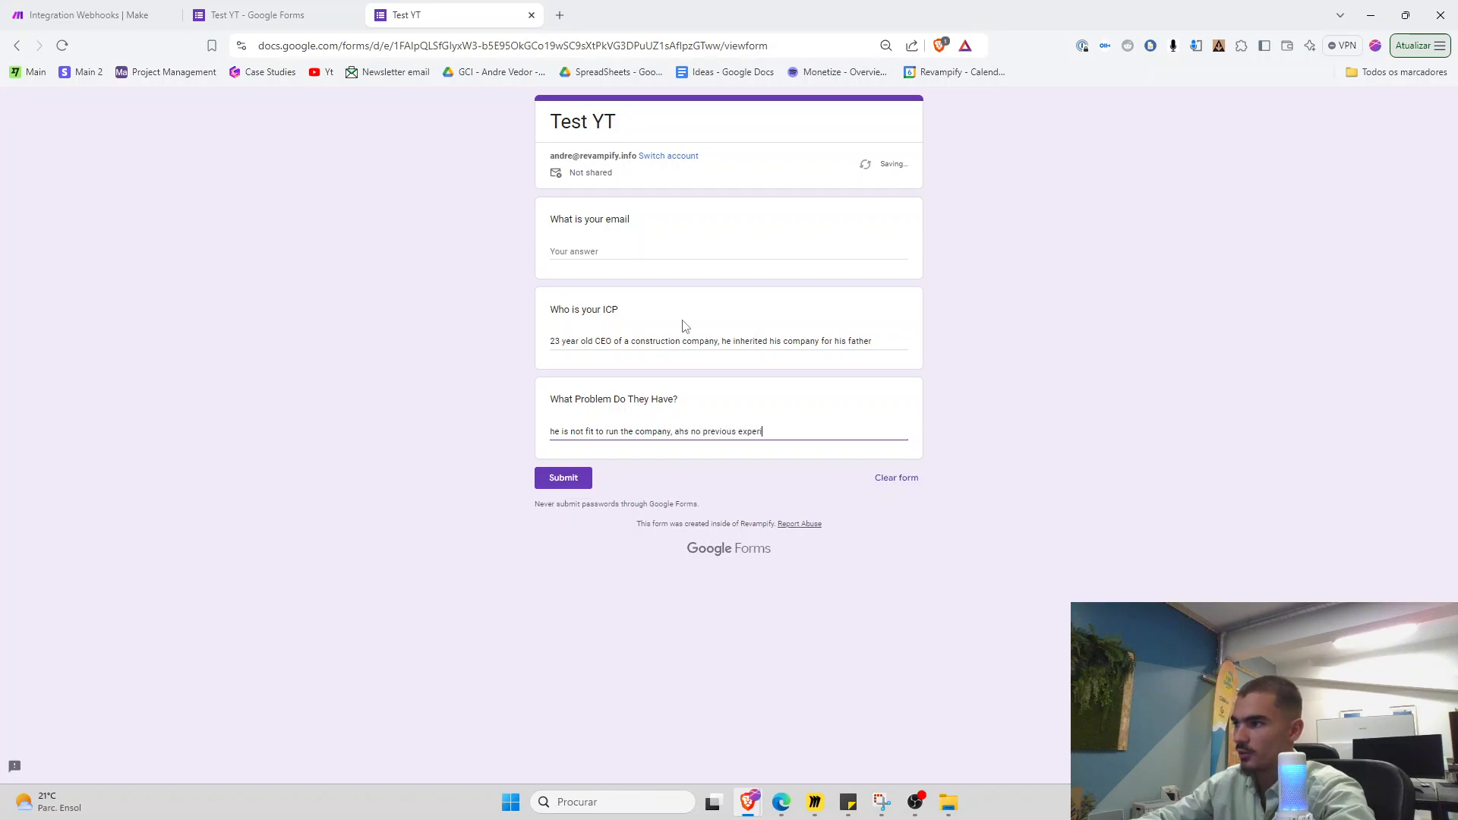
{"action": "type", "text": "ence"}
{"action": "left_click", "coordinate": [563, 477]}
Open Claude's run results and inspect the ICP line of the prompt it received
{"action": "left_click", "coordinate": [89, 15]}
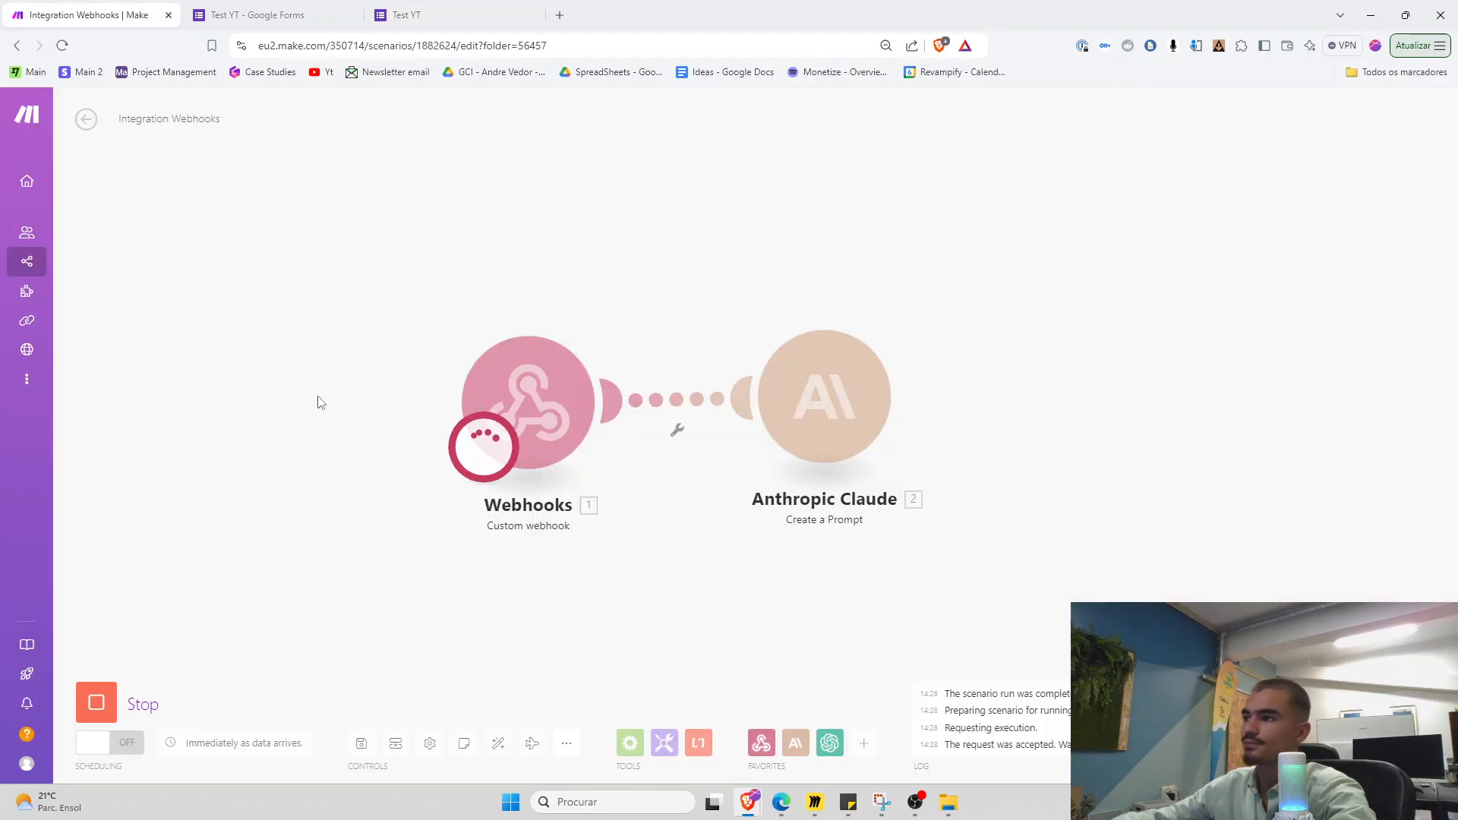
{"action": "left_click_drag", "start_coordinate": [284, 273], "coordinate": [474, 570]}
{"action": "left_click_drag", "start_coordinate": [527, 488], "coordinate": [382, 469]}
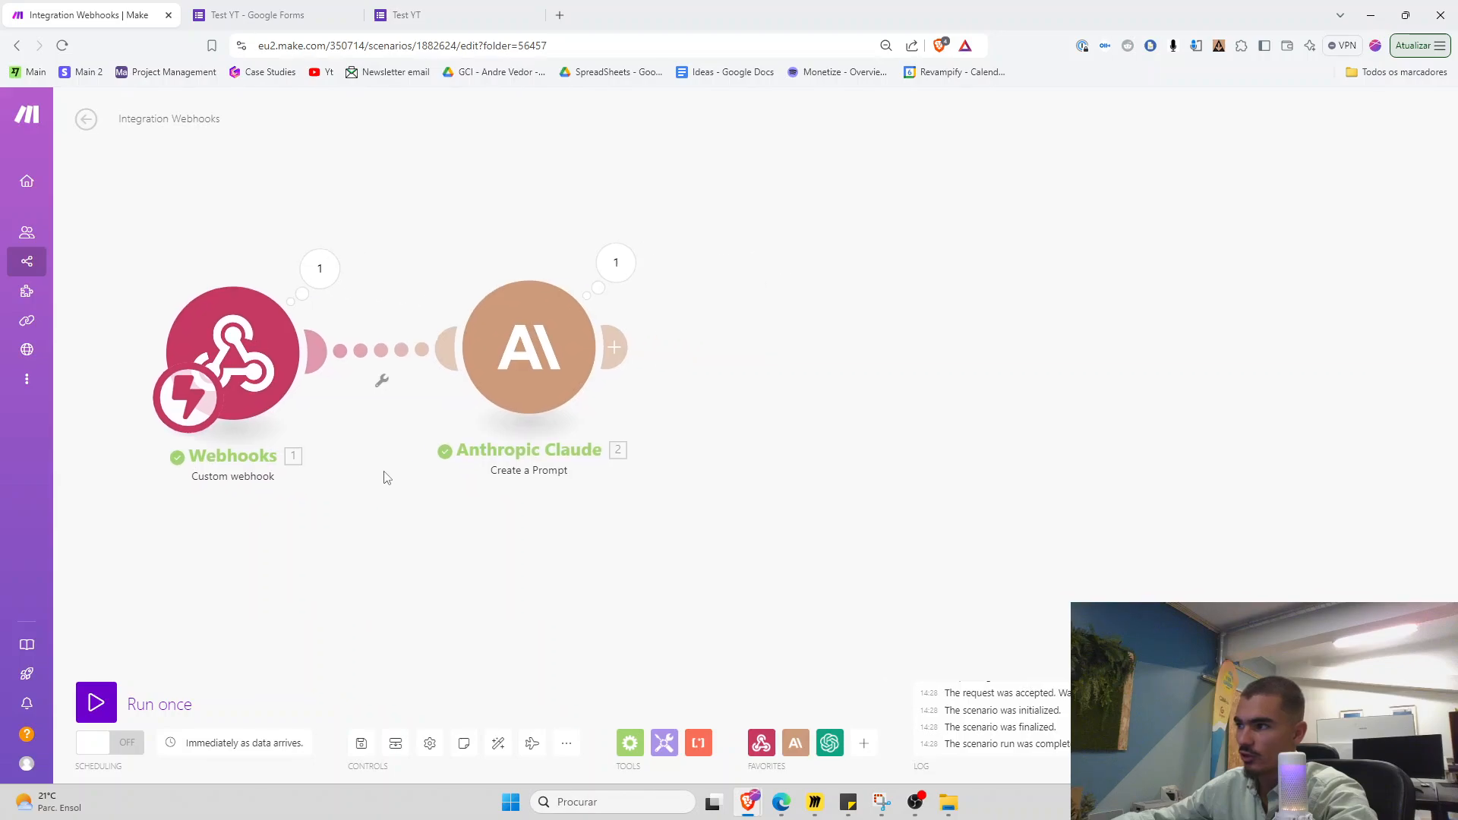
{"action": "left_click_drag", "start_coordinate": [469, 150], "coordinate": [612, 577]}
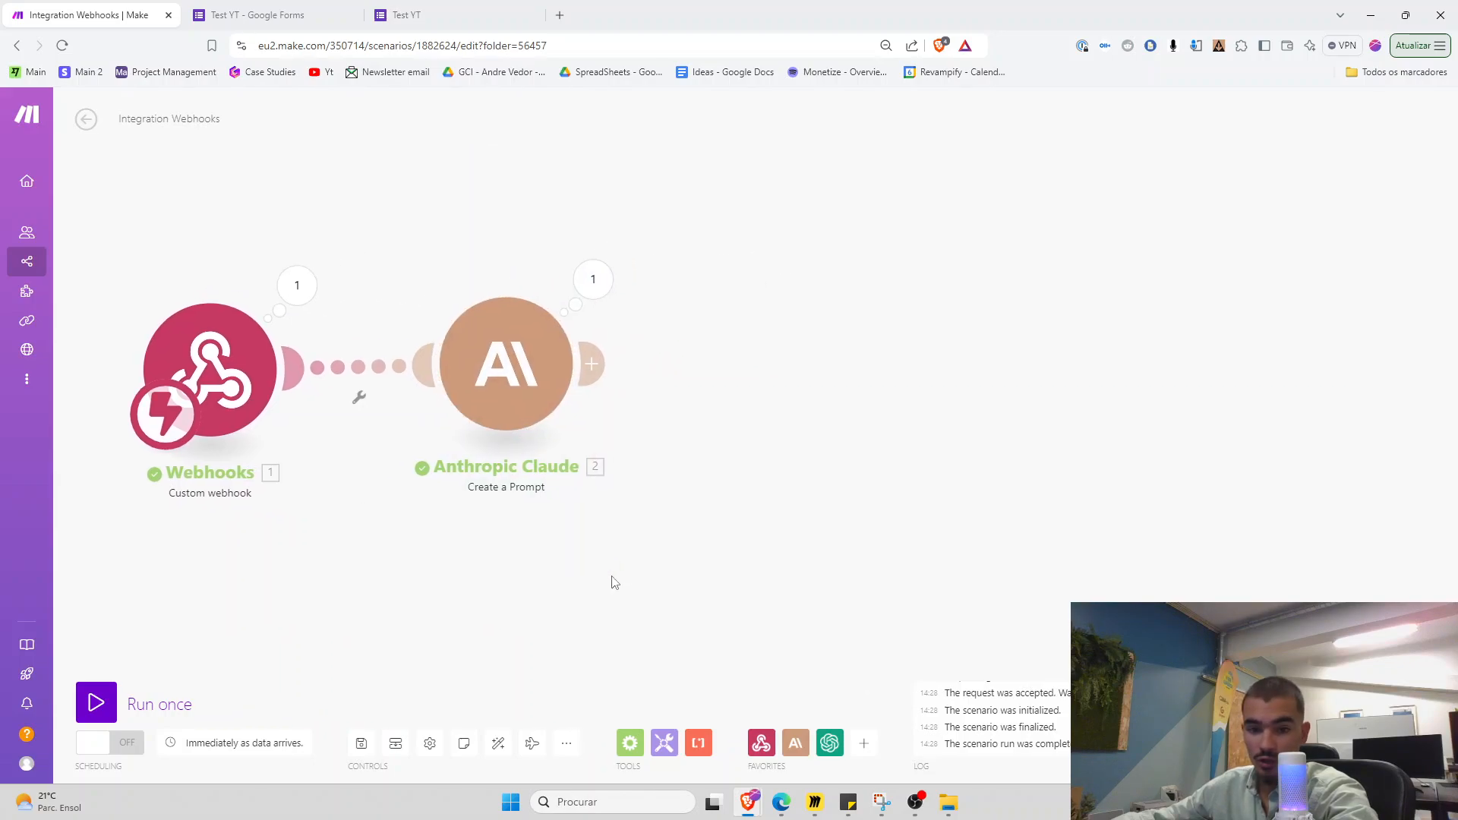
{"action": "left_click", "coordinate": [593, 279]}
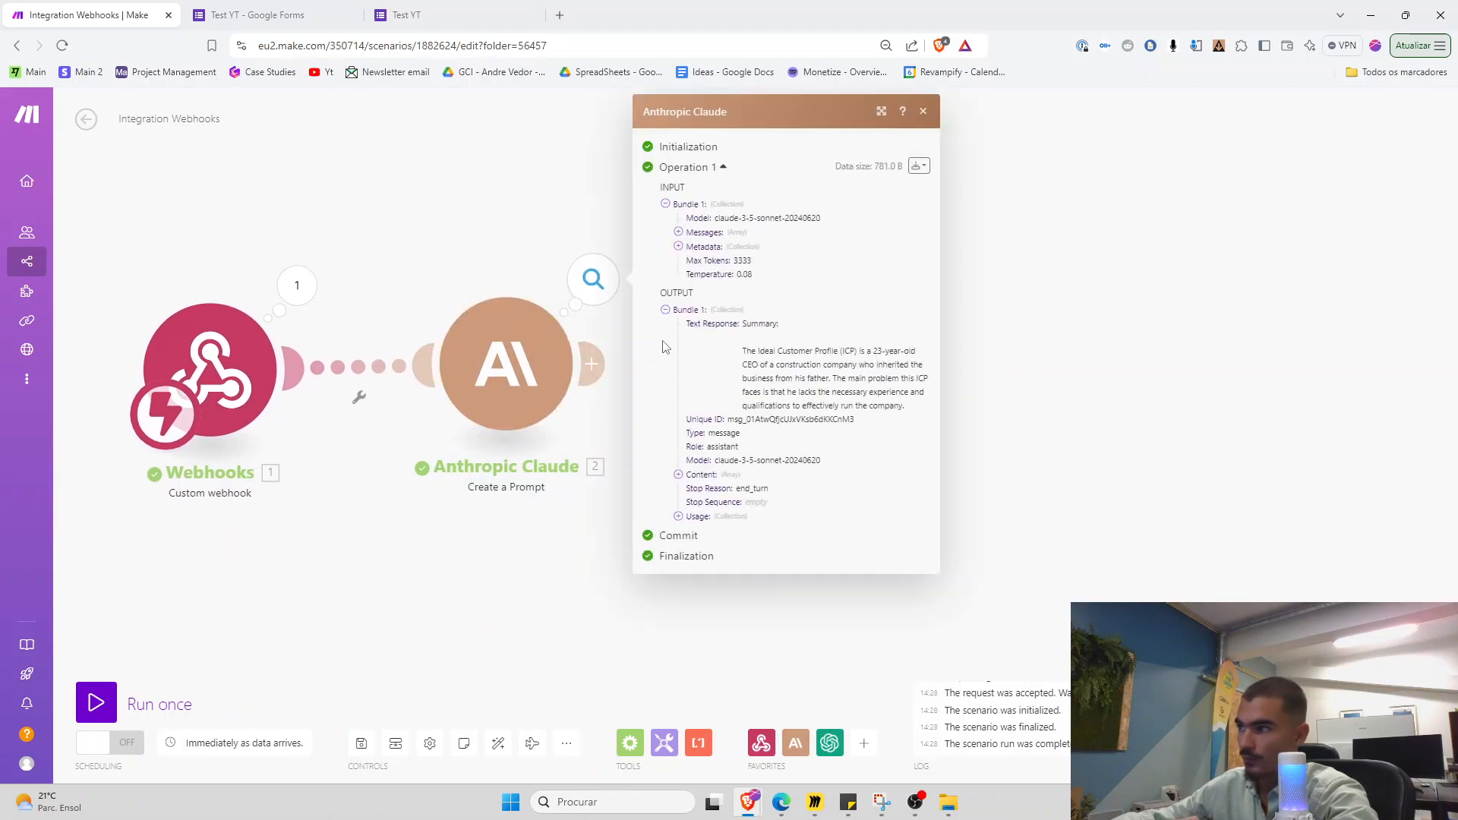
{"action": "left_click", "coordinate": [690, 247]}
{"action": "left_click", "coordinate": [703, 274]}
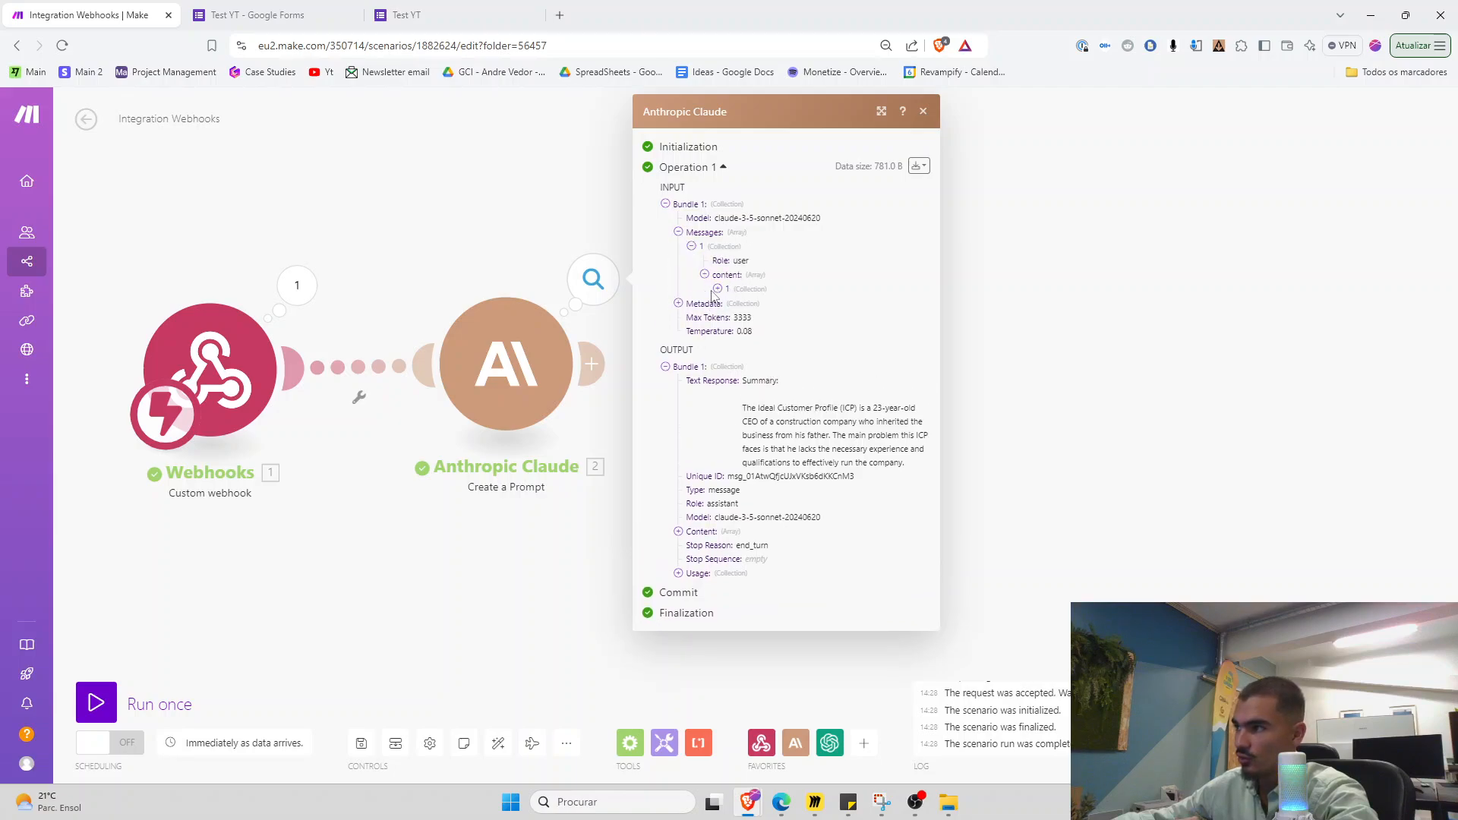
{"action": "left_click", "coordinate": [716, 288]}
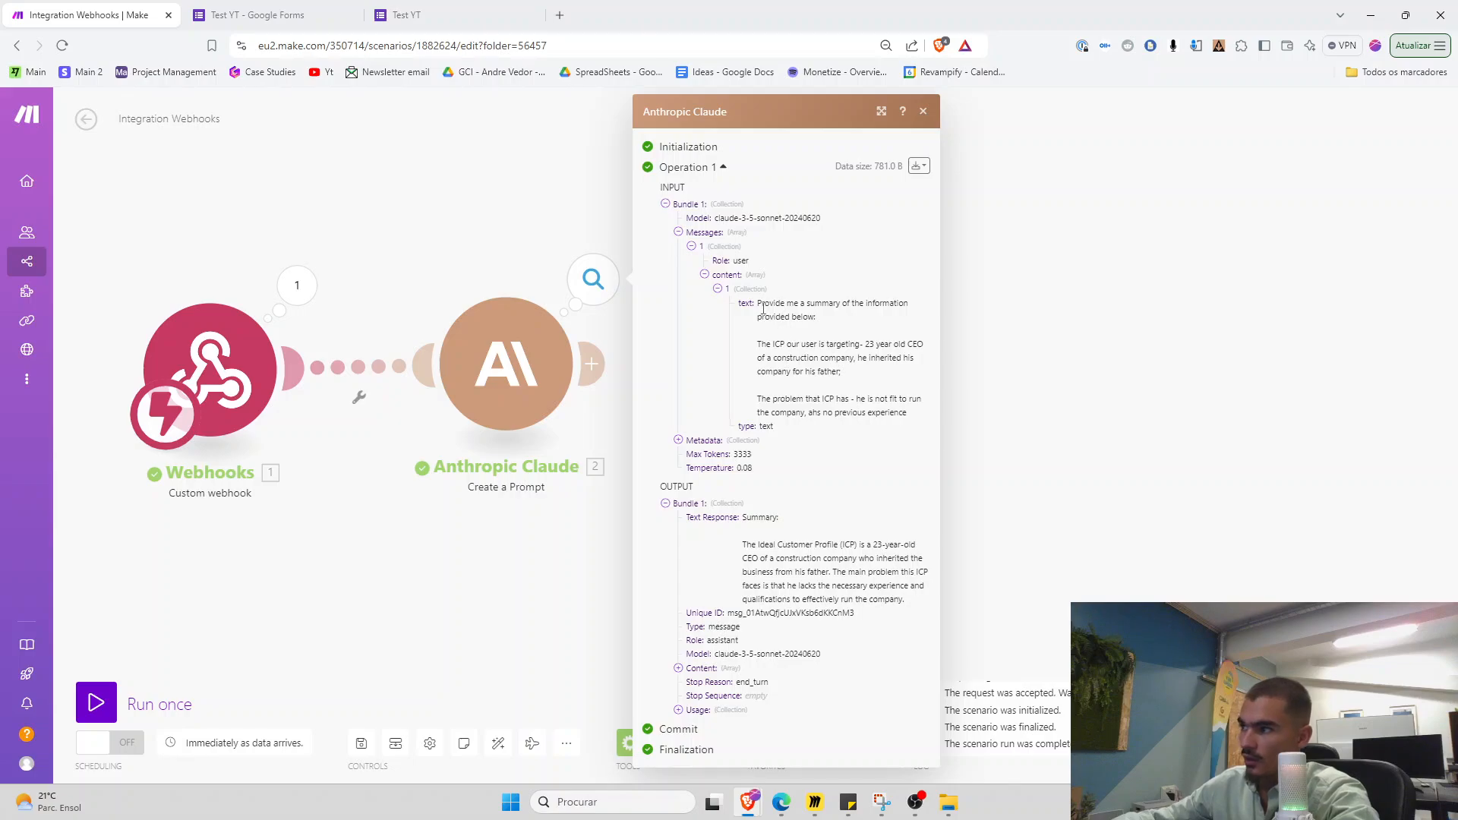
{"action": "left_click_drag", "start_coordinate": [759, 344], "coordinate": [873, 374]}
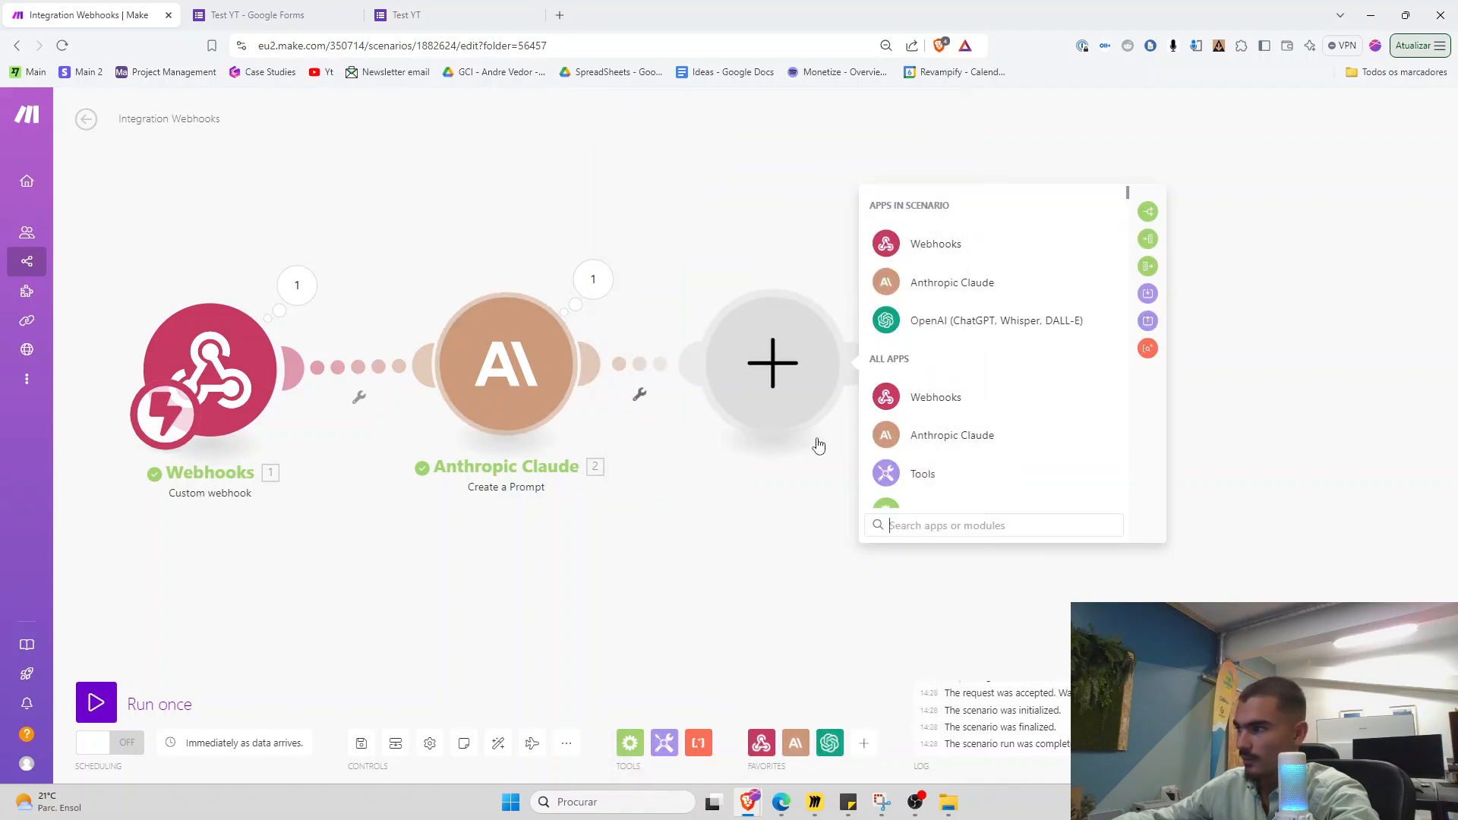
Check where the ICP label sits in Claude's prompt settings
{"action": "left_click", "coordinate": [490, 381]}
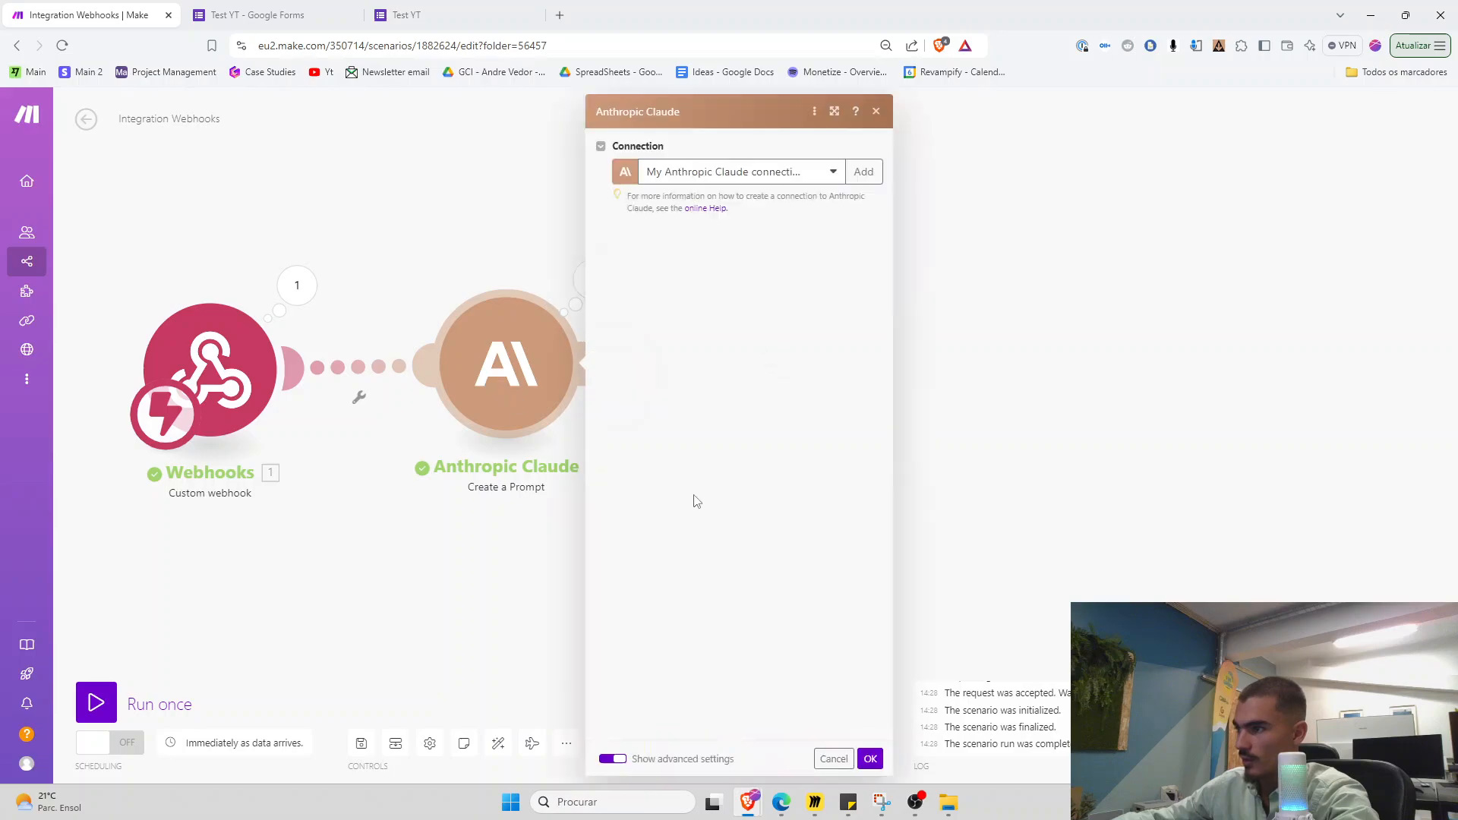
{"action": "scroll", "coordinate": [694, 509], "scroll_direction": "down", "scroll_amount": 1}
{"action": "scroll", "coordinate": [692, 511], "scroll_direction": "down", "scroll_amount": 2}
{"action": "left_click", "coordinate": [835, 454]}
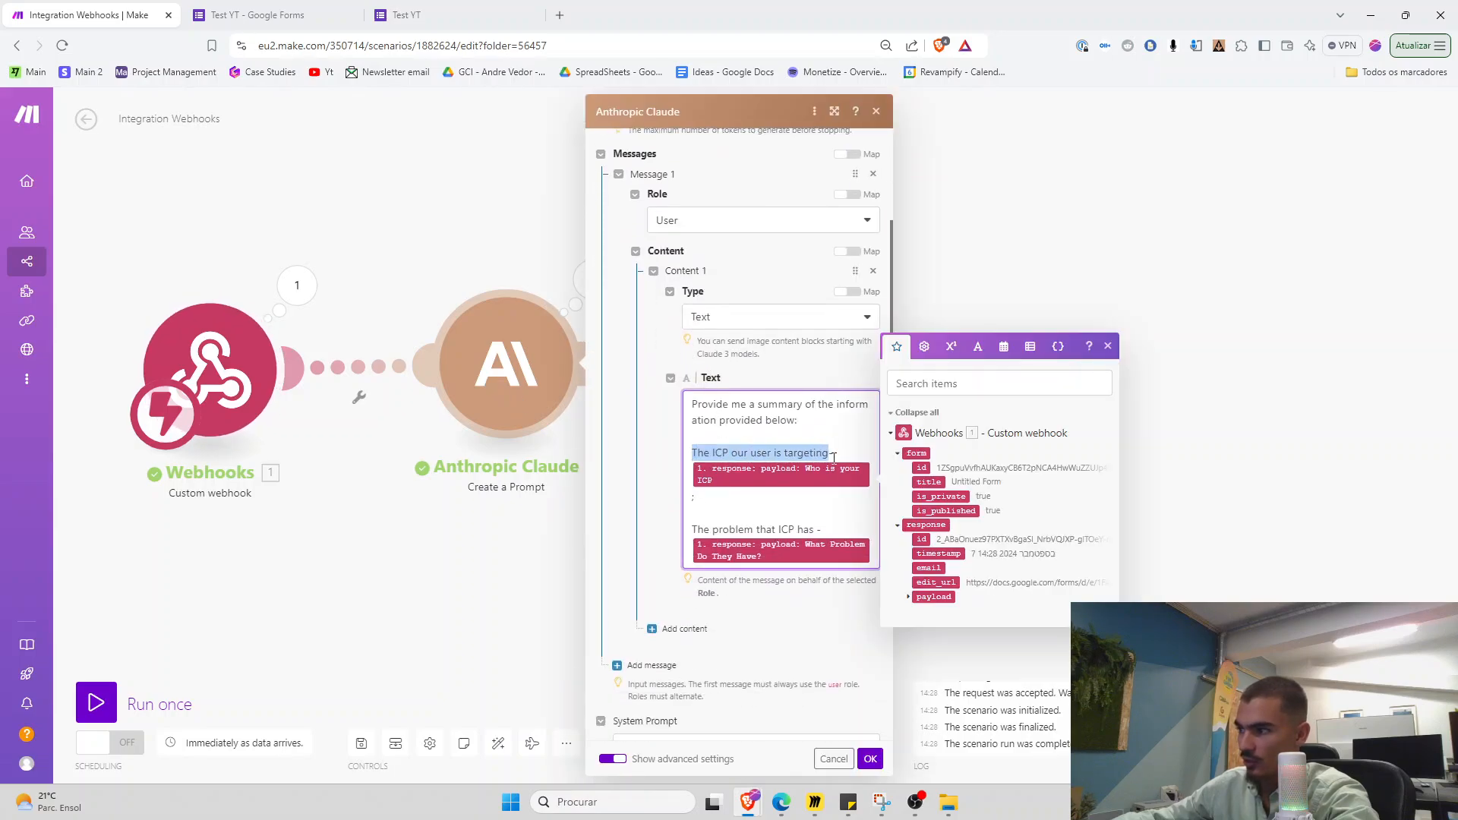
{"action": "left_click", "coordinate": [552, 514]}
Review the ICP description and problem lines sent to Claude in the run results
{"action": "left_click", "coordinate": [592, 281]}
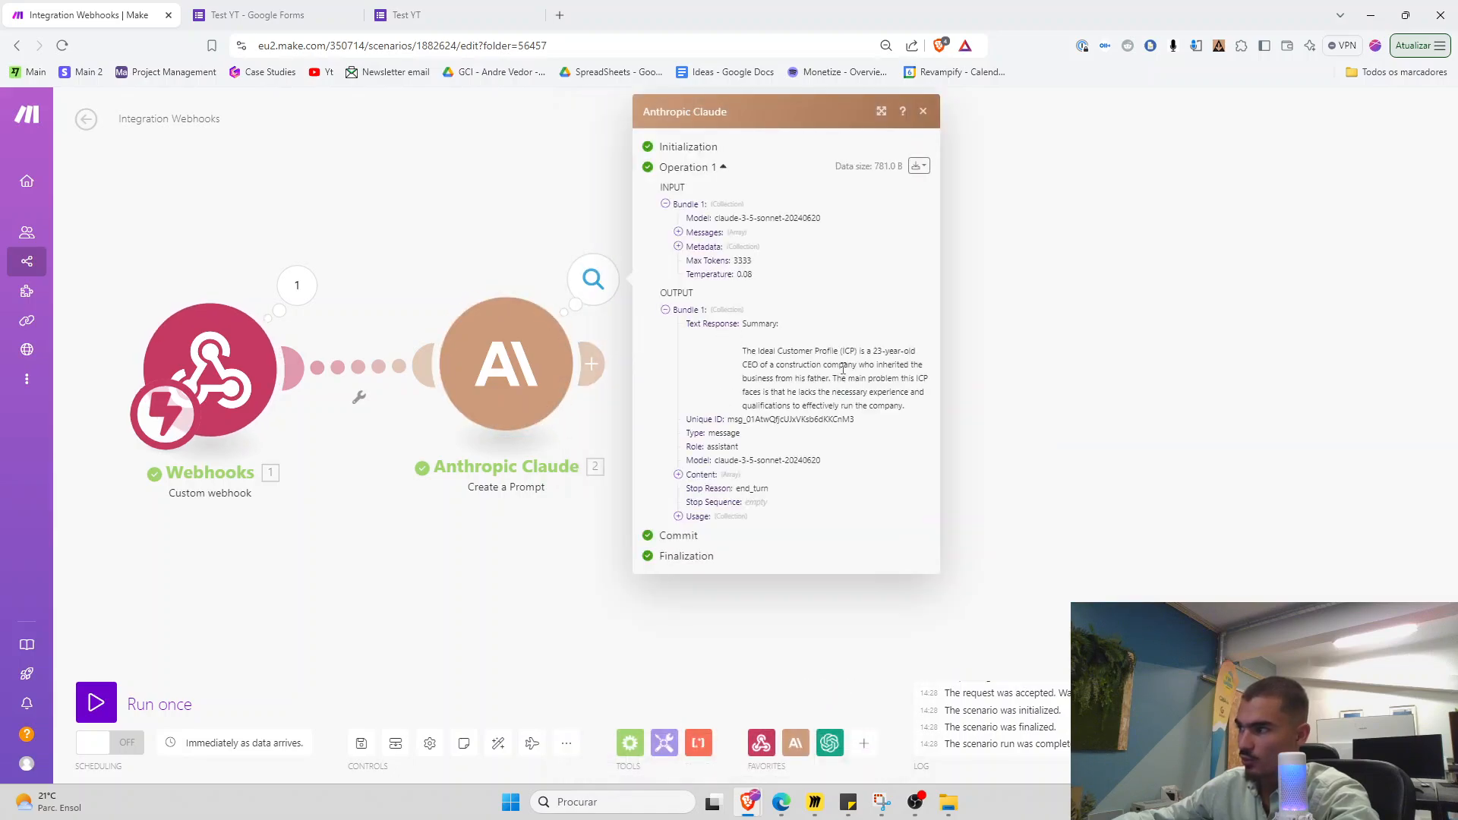
{"action": "left_click", "coordinate": [678, 232]}
{"action": "left_click", "coordinate": [690, 246]}
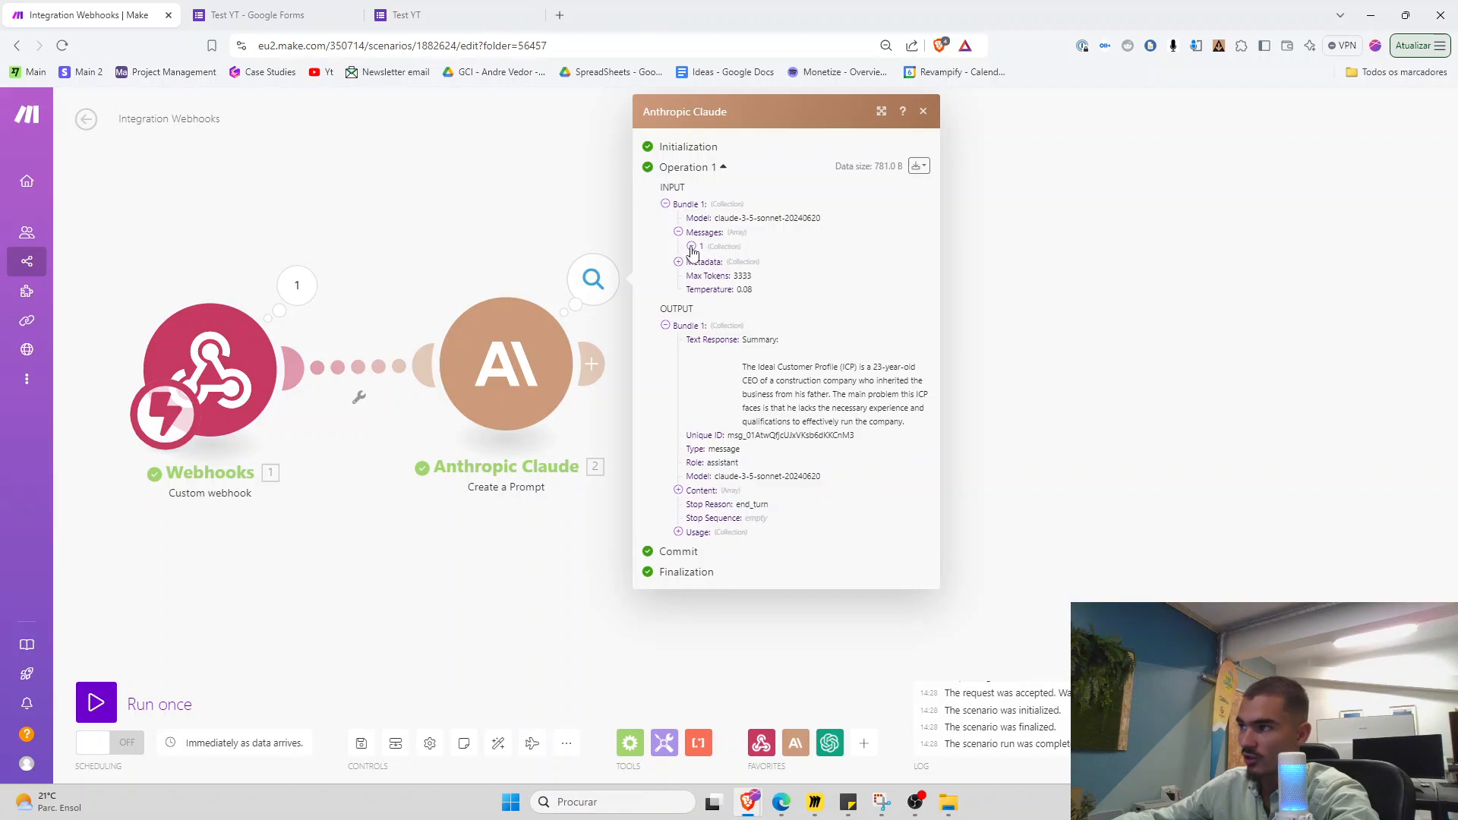
{"action": "left_click", "coordinate": [703, 274]}
{"action": "left_click", "coordinate": [718, 289]}
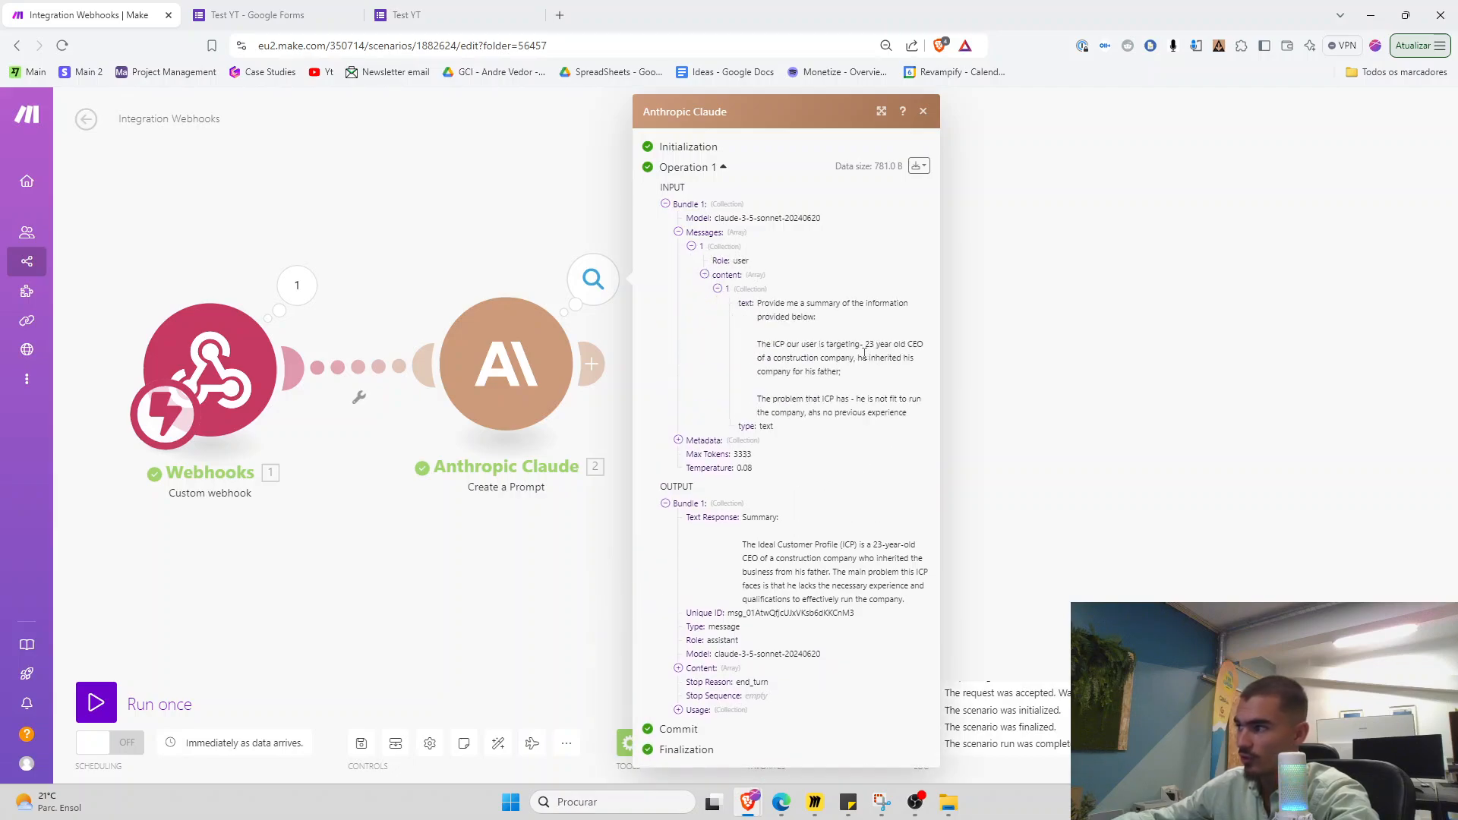
{"action": "left_click_drag", "start_coordinate": [868, 339], "coordinate": [841, 373]}
{"action": "left_click", "coordinate": [840, 373]}
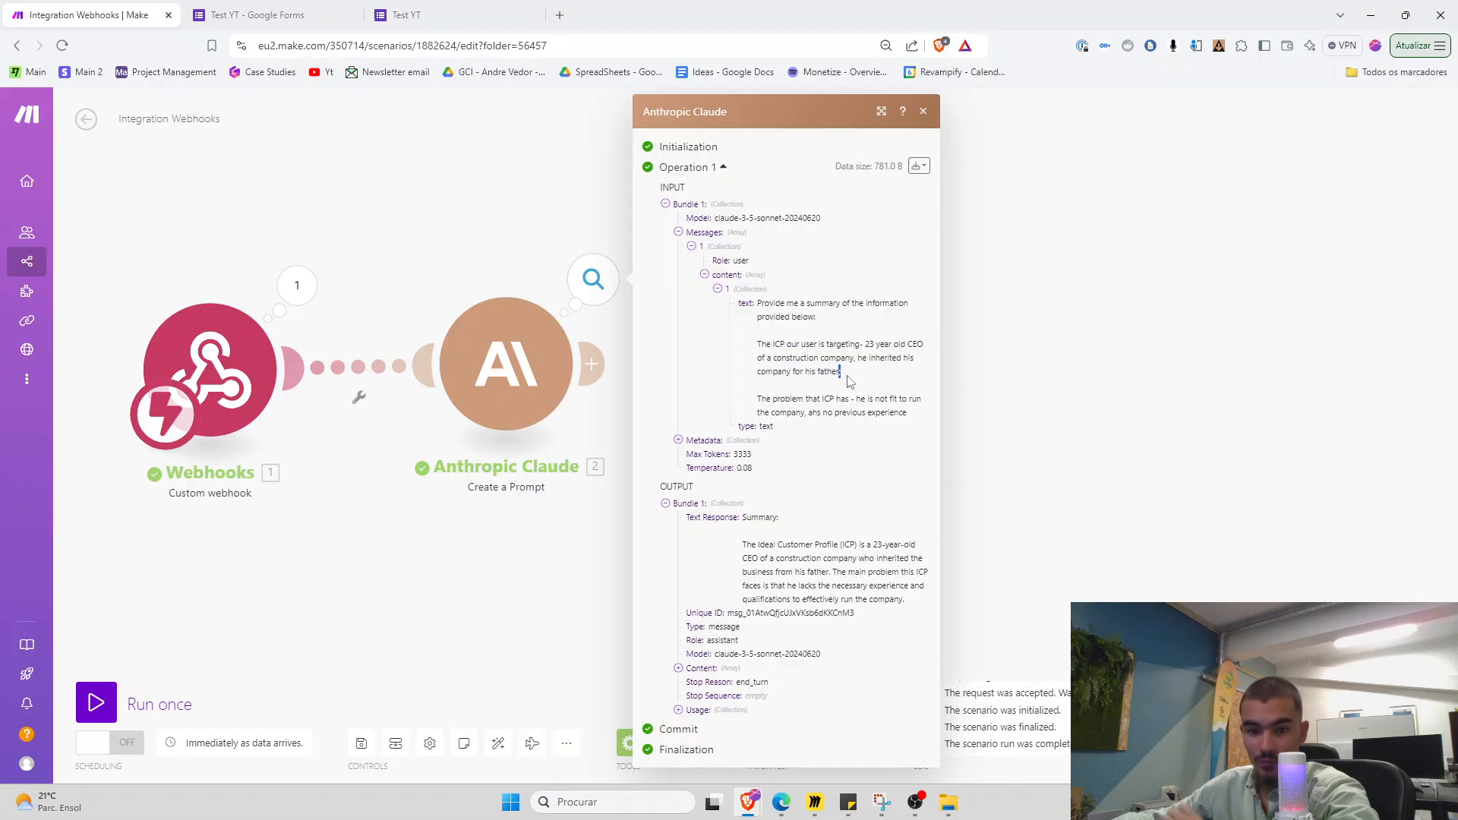
{"action": "left_click", "coordinate": [848, 377]}
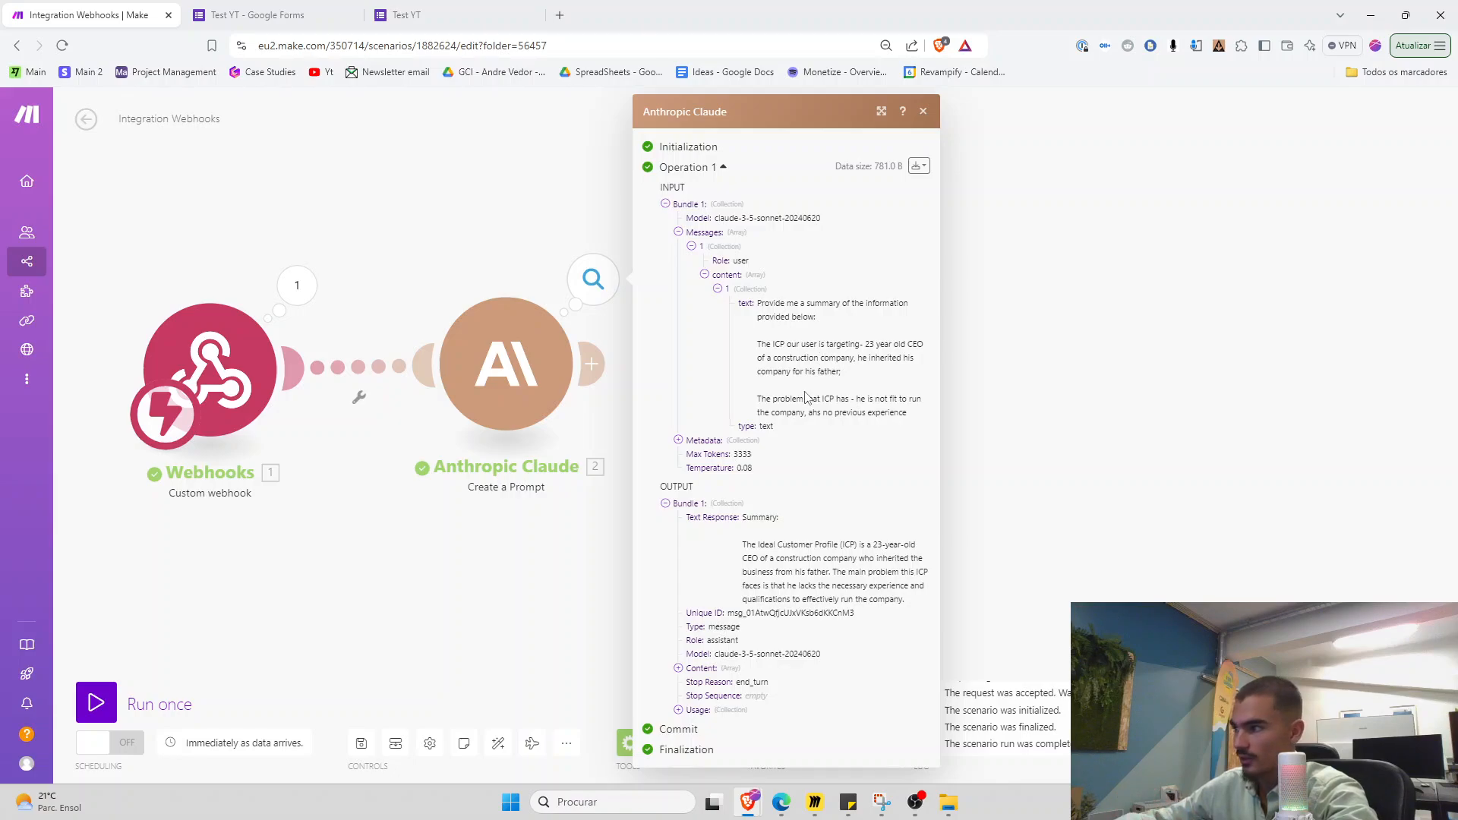
{"action": "left_click_drag", "start_coordinate": [757, 399], "coordinate": [851, 399]}
{"action": "left_click", "coordinate": [851, 400]}
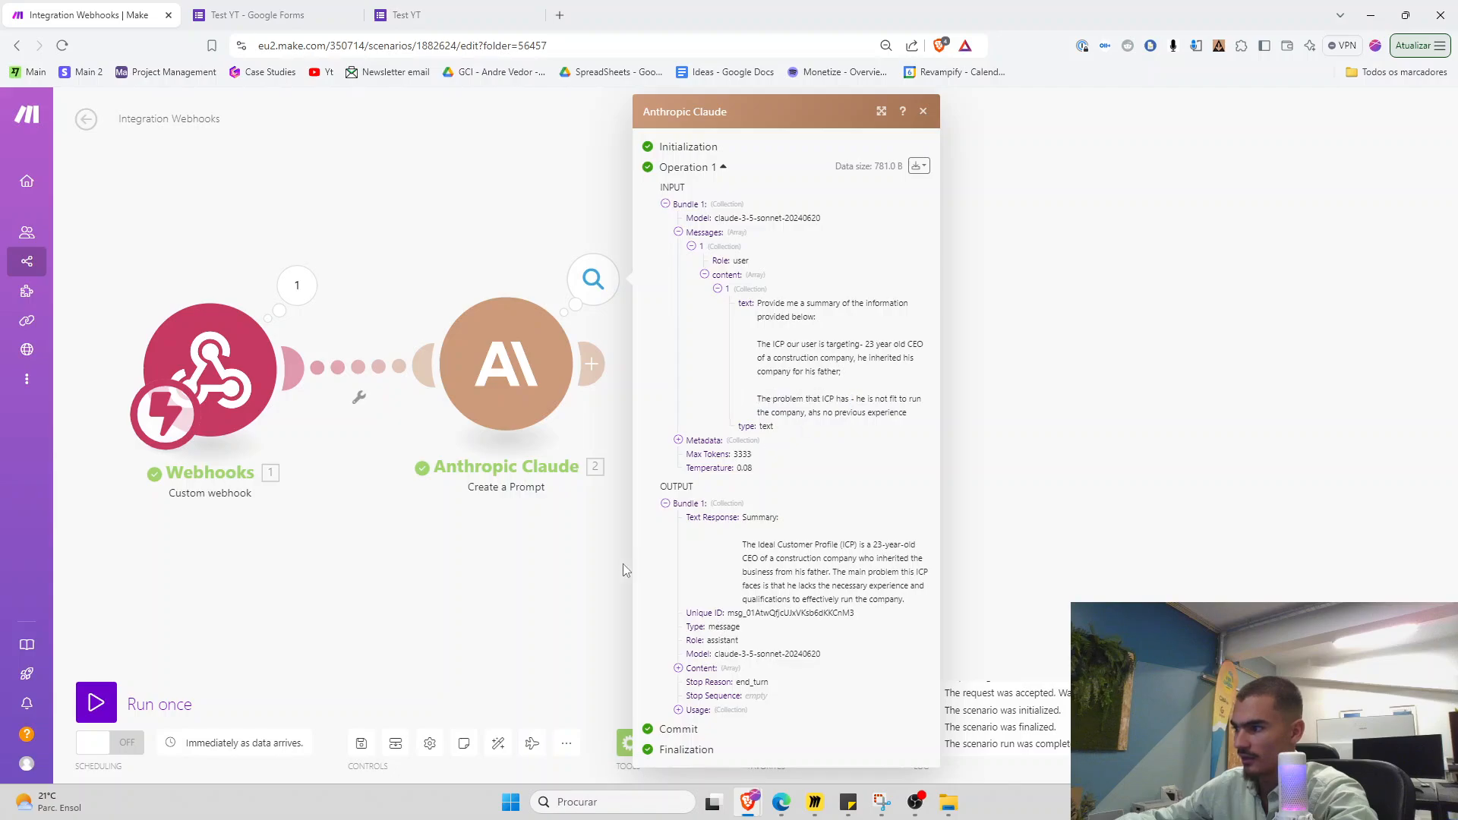
Read Claude's returned ICP summary, including its main-problem sentence
{"action": "left_click_drag", "start_coordinate": [744, 518], "coordinate": [916, 600]}
{"action": "left_click", "coordinate": [916, 600]}
{"action": "left_click_drag", "start_coordinate": [743, 518], "coordinate": [836, 592]}
{"action": "left_click", "coordinate": [882, 575]}
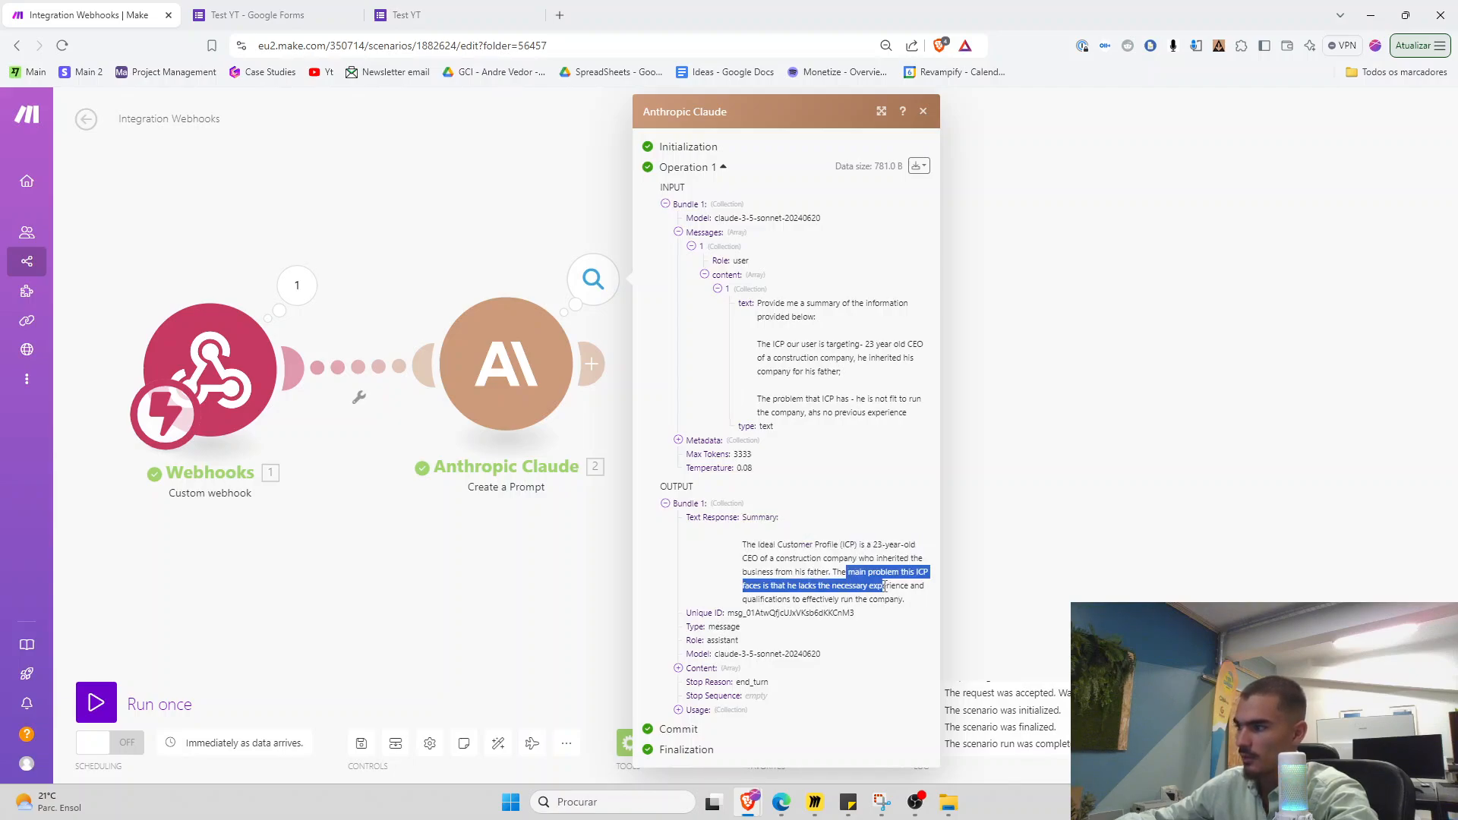
{"action": "left_click", "coordinate": [836, 592]}
Reopen the Claude module settings and bring up the Miro prompt board
{"action": "left_click", "coordinate": [622, 577]}
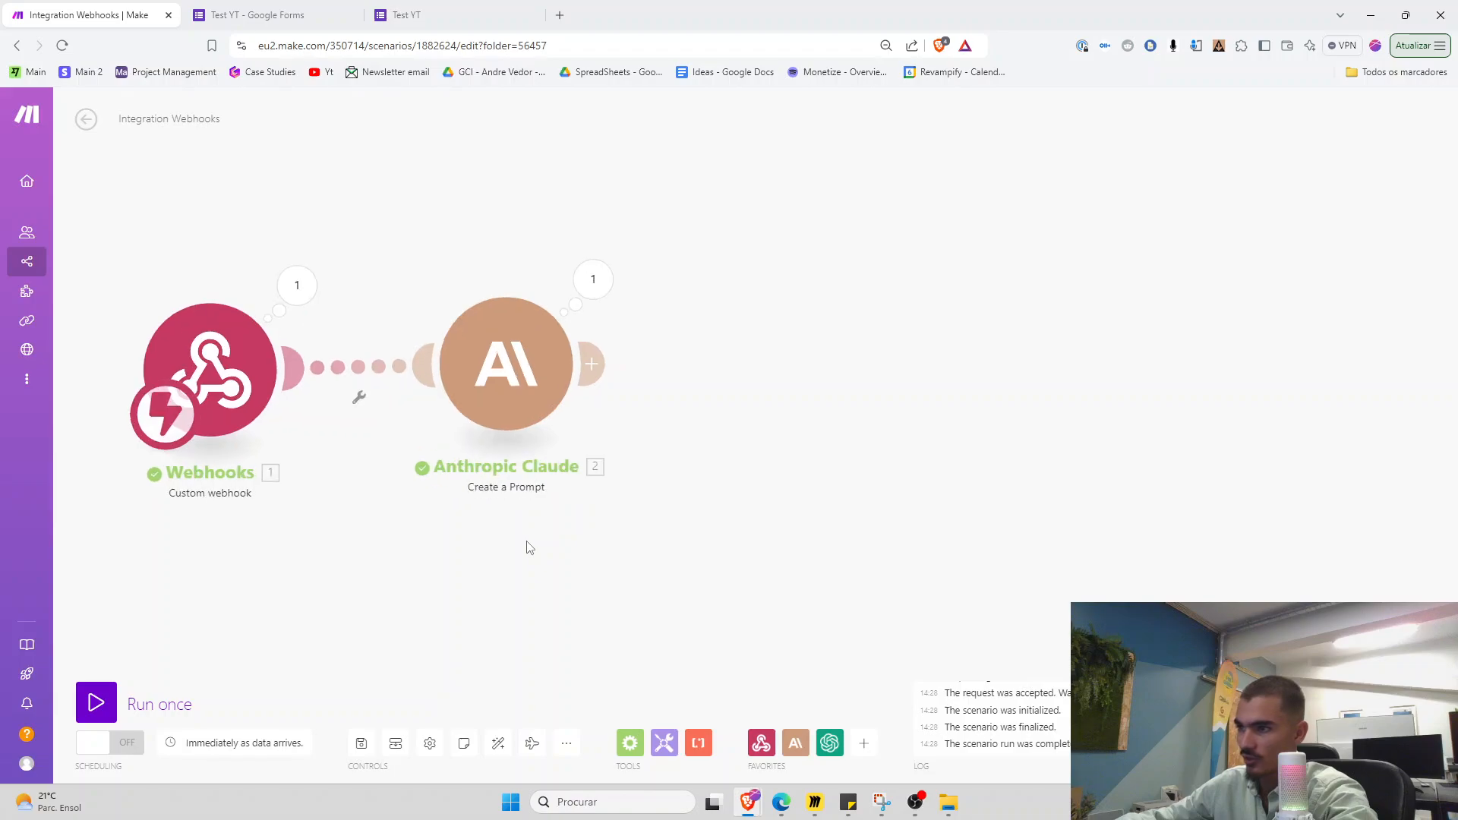
{"action": "left_click", "coordinate": [602, 410]}
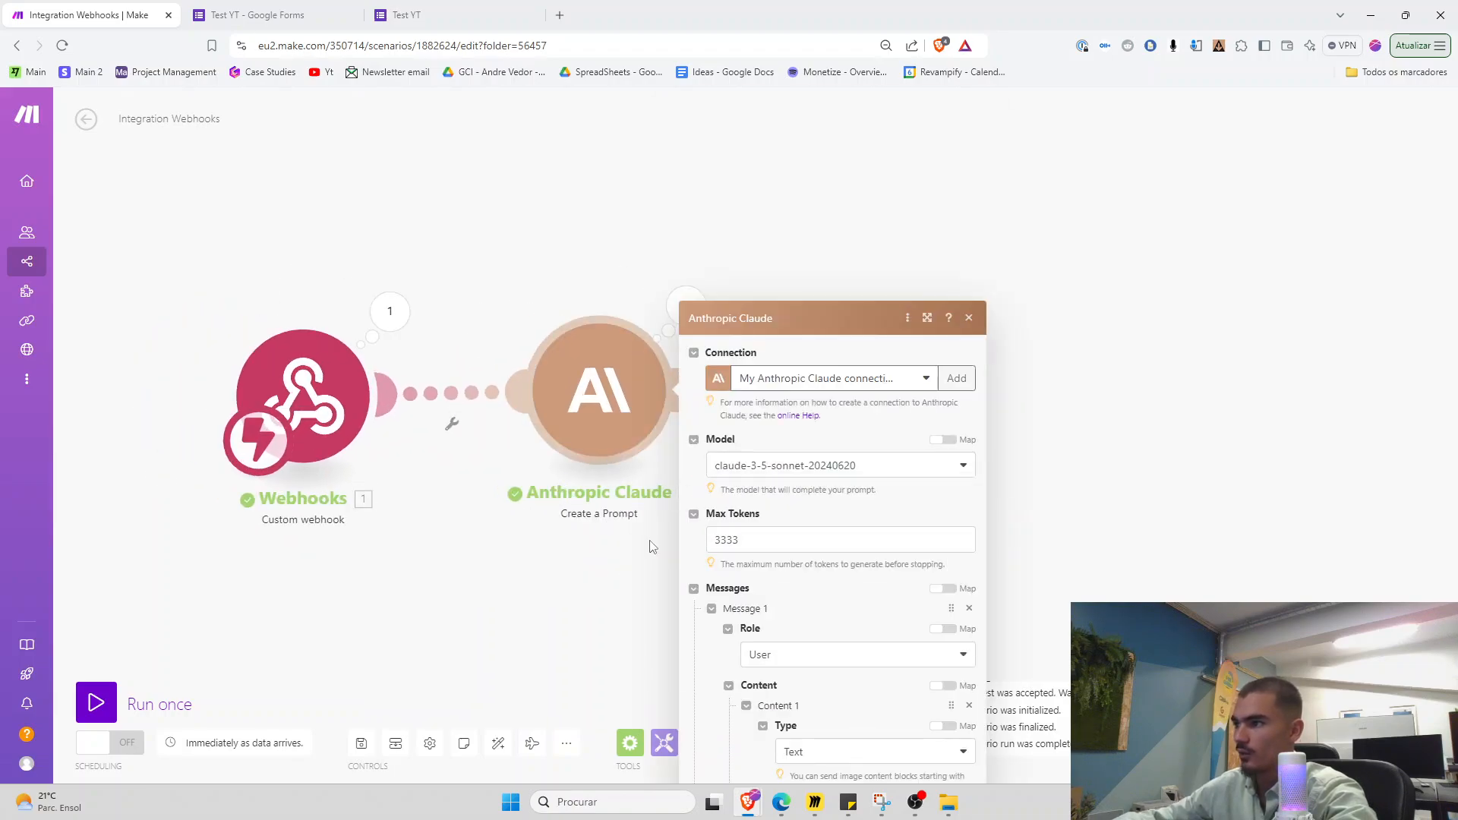
{"action": "scroll", "coordinate": [788, 533], "scroll_direction": "down", "scroll_amount": 4}
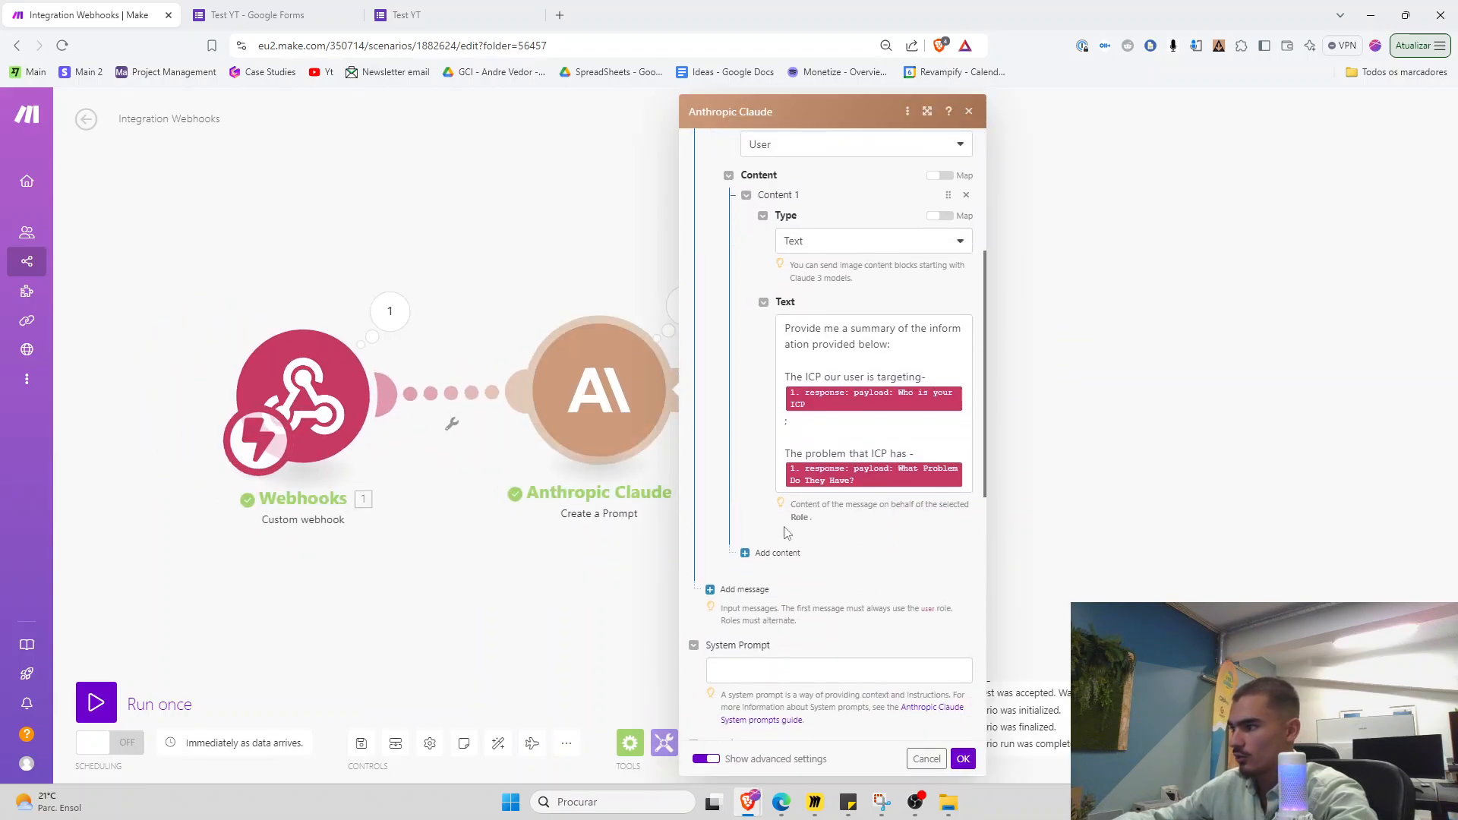
{"action": "left_click", "coordinate": [815, 802]}
{"action": "scroll", "coordinate": [410, 482], "scroll_direction": "up", "scroll_amount": 2}
Read the prompt on the Miro board, then return to Claude's System Prompt field
{"action": "left_click_drag", "start_coordinate": [341, 423], "coordinate": [383, 400]}
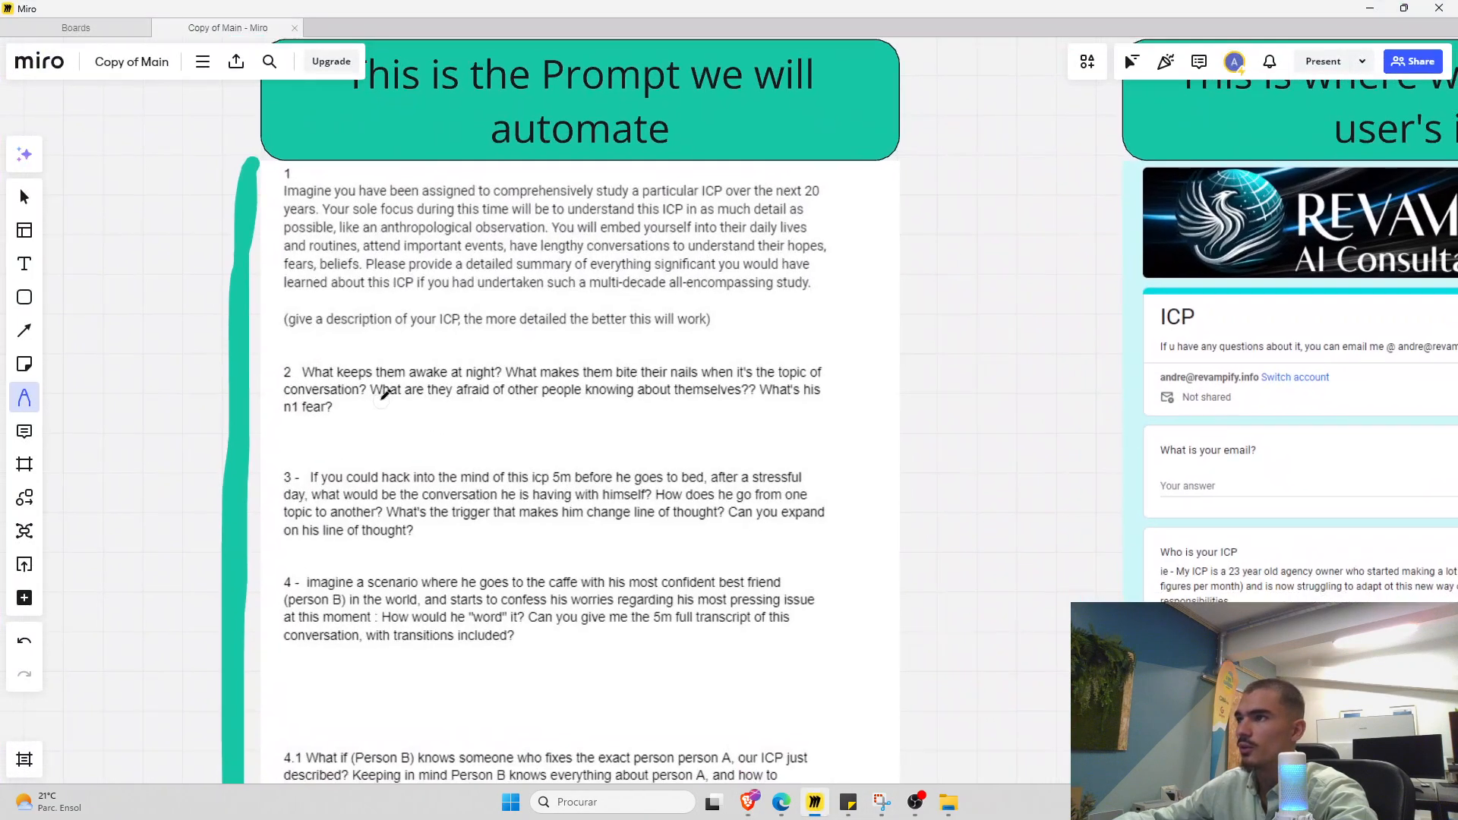
{"action": "scroll", "coordinate": [374, 403], "scroll_direction": "down", "scroll_amount": 2}
{"action": "scroll", "coordinate": [416, 394], "scroll_direction": "up", "scroll_amount": 2}
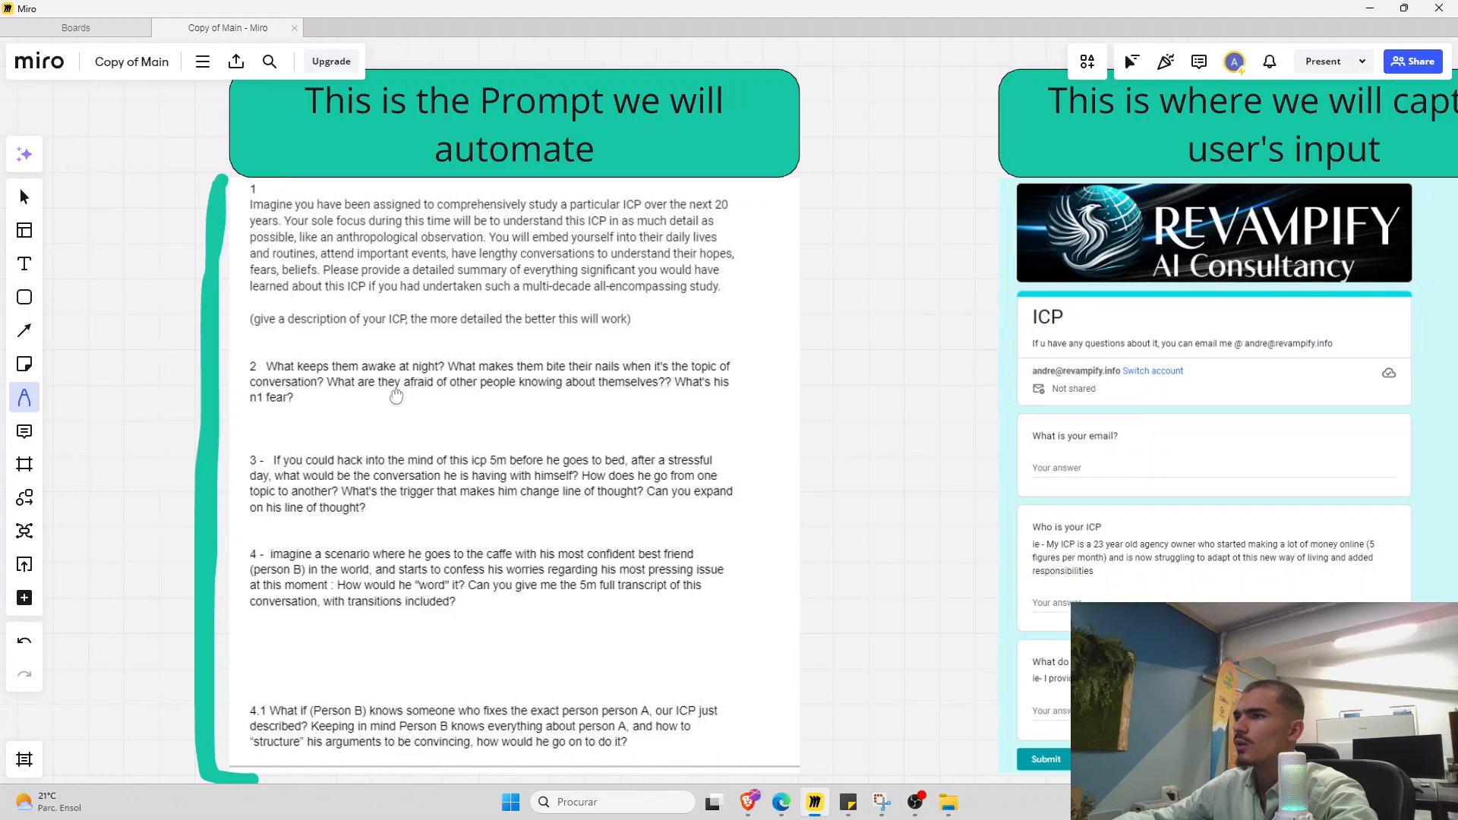
{"action": "left_click", "coordinate": [1369, 8]}
{"action": "left_click", "coordinate": [717, 630]}
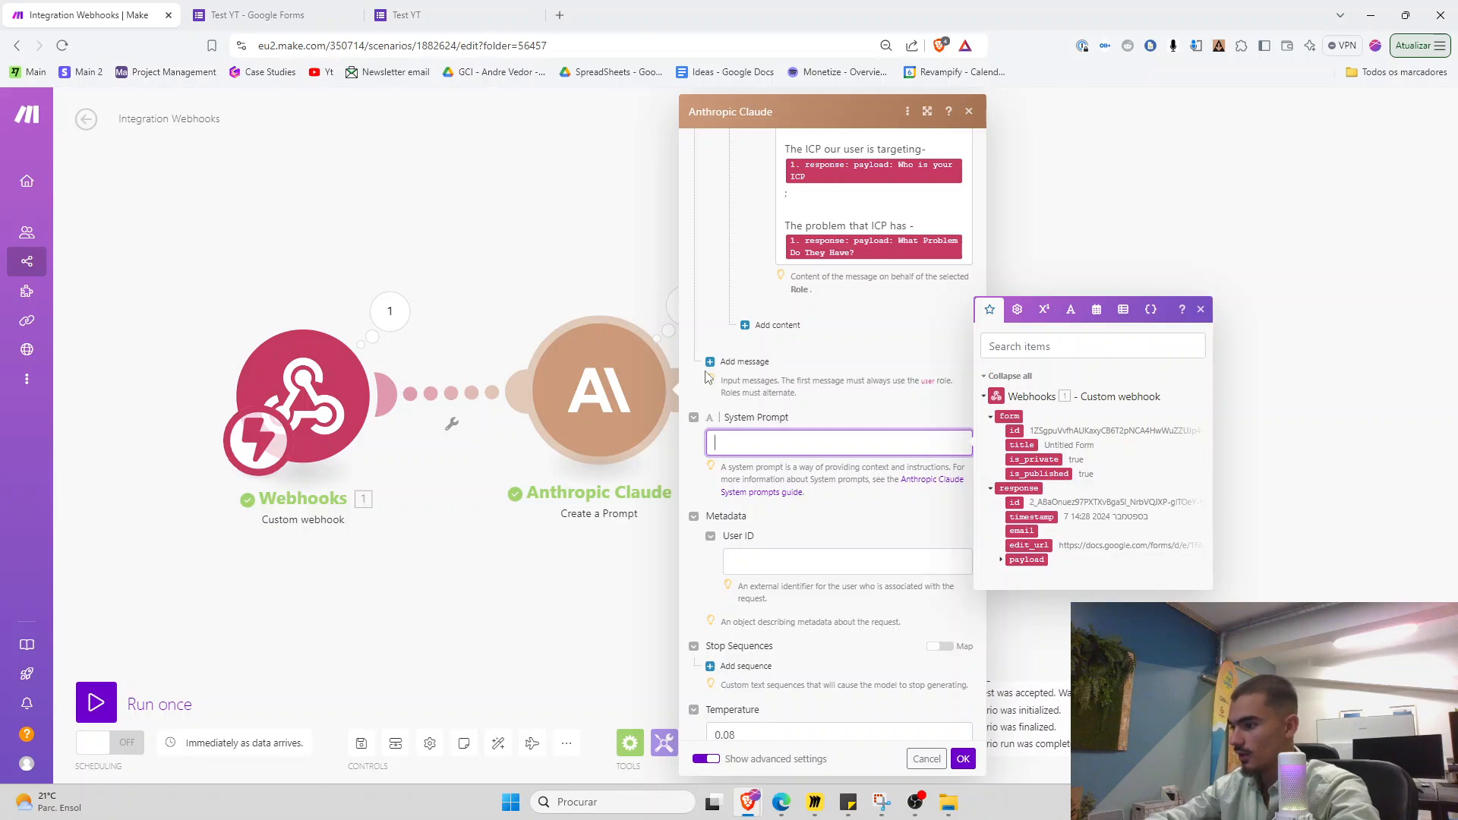
Write a psychologist system prompt for ICP analysis, reporting findings starting 'ok so this is what I found'
{"action": "type", "text": "a master human psyhcologist. You have be"}
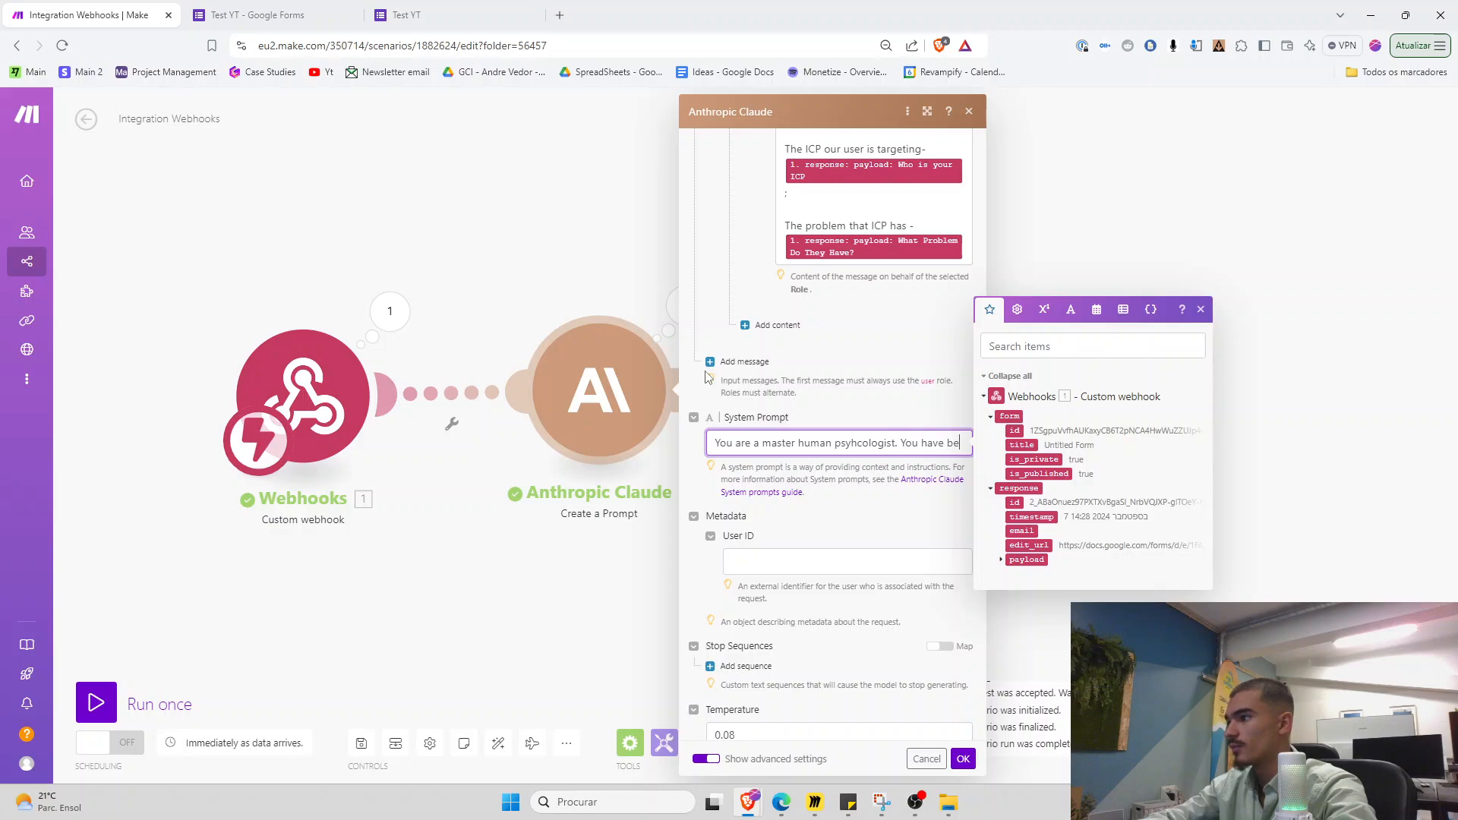
{"action": "type", "text": "n tak"}
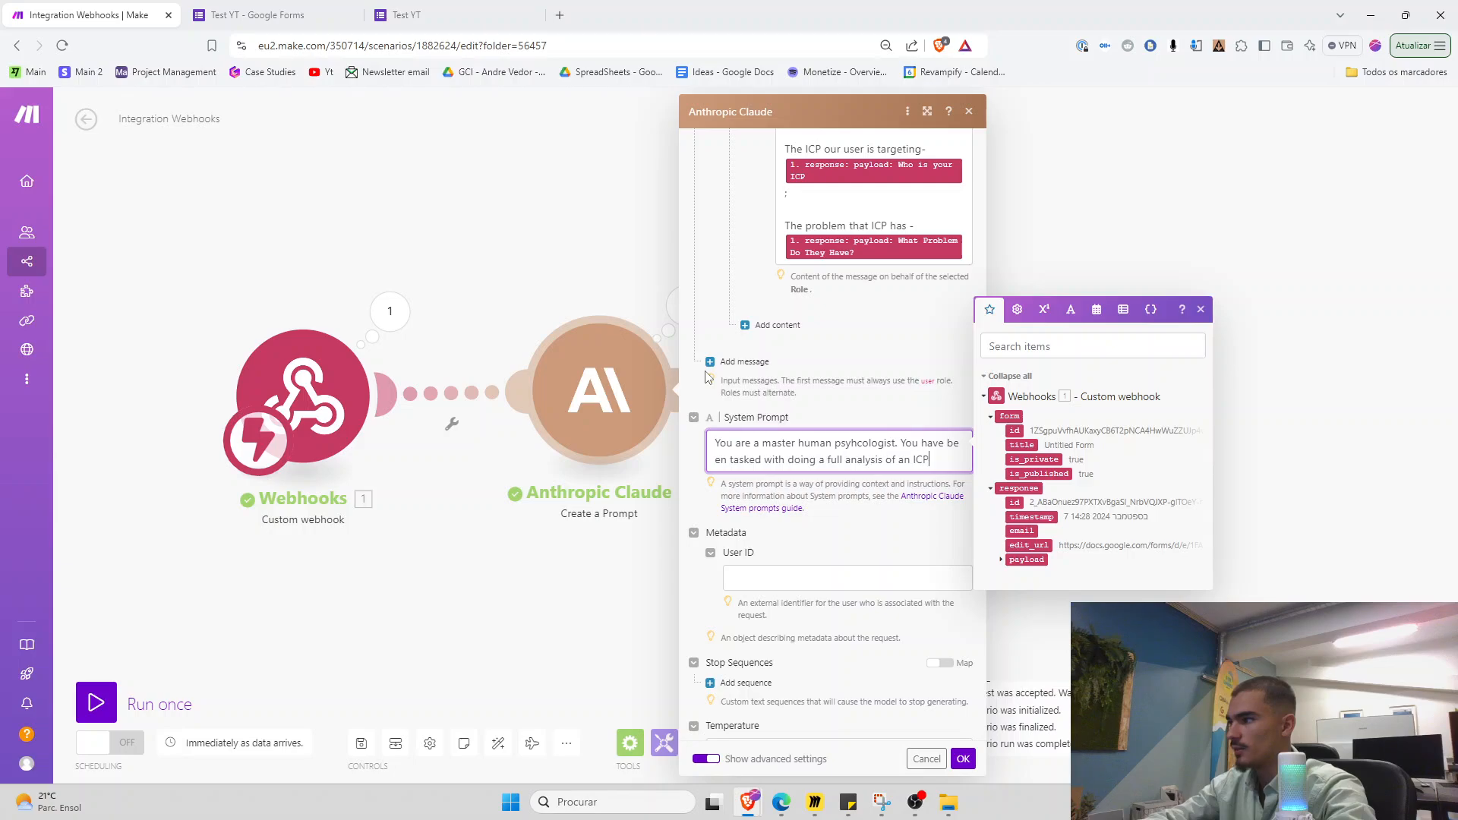
{"action": "type", "text": "o we can better unders"}
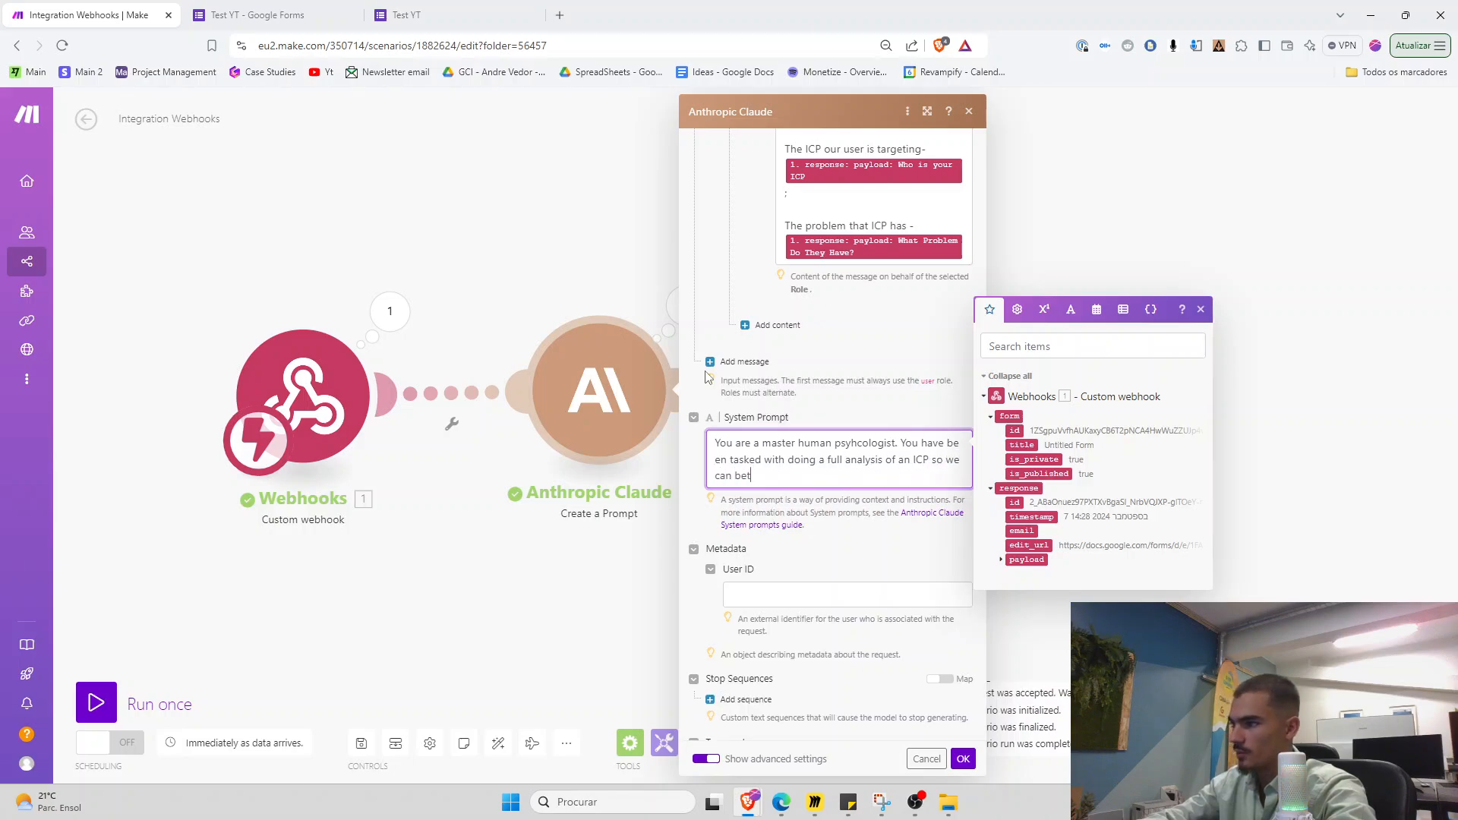
{"action": "type", "text": "ow to "}
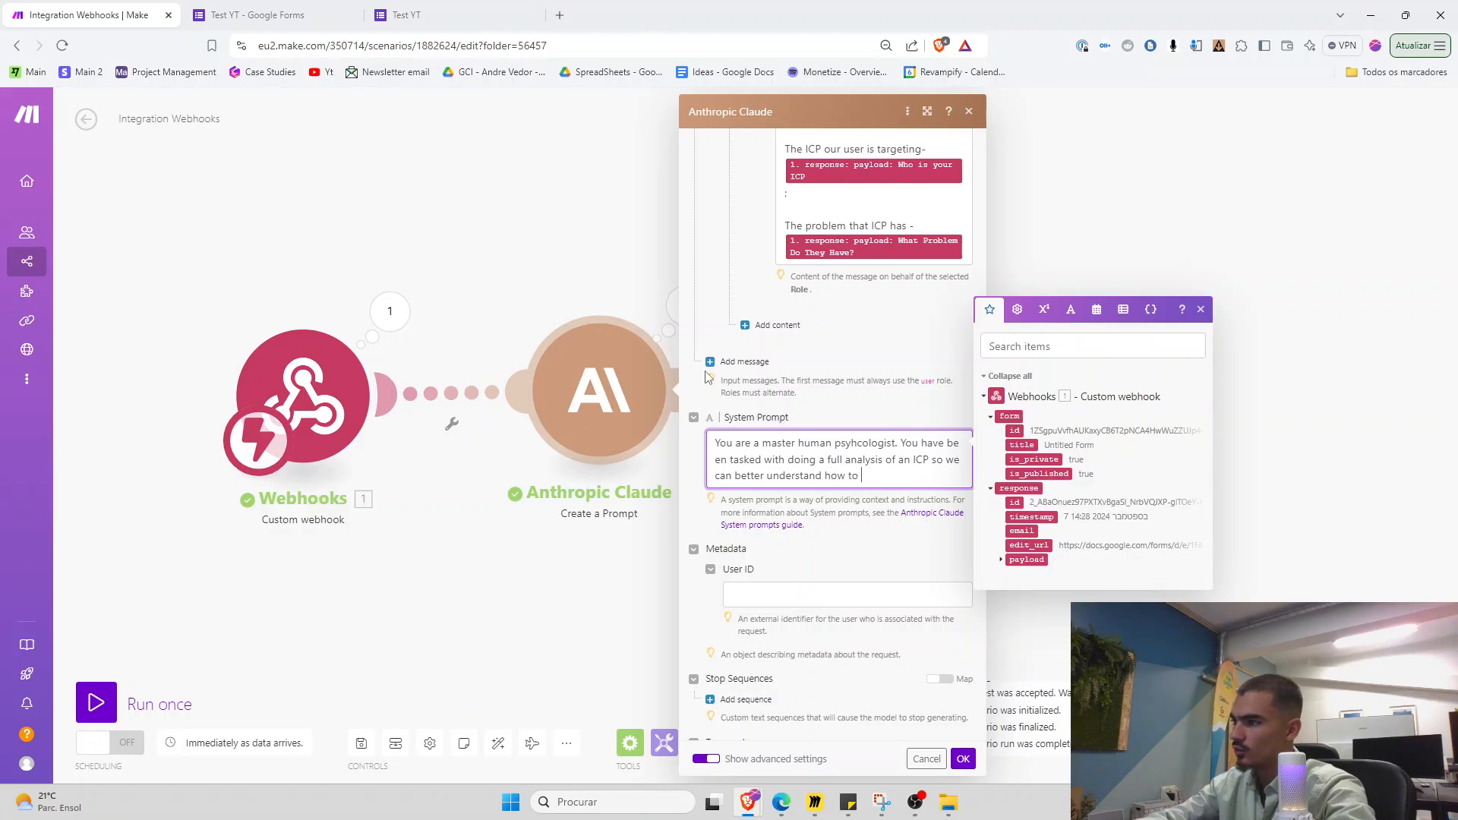
{"action": "type", "text": "help him and how to ma"}
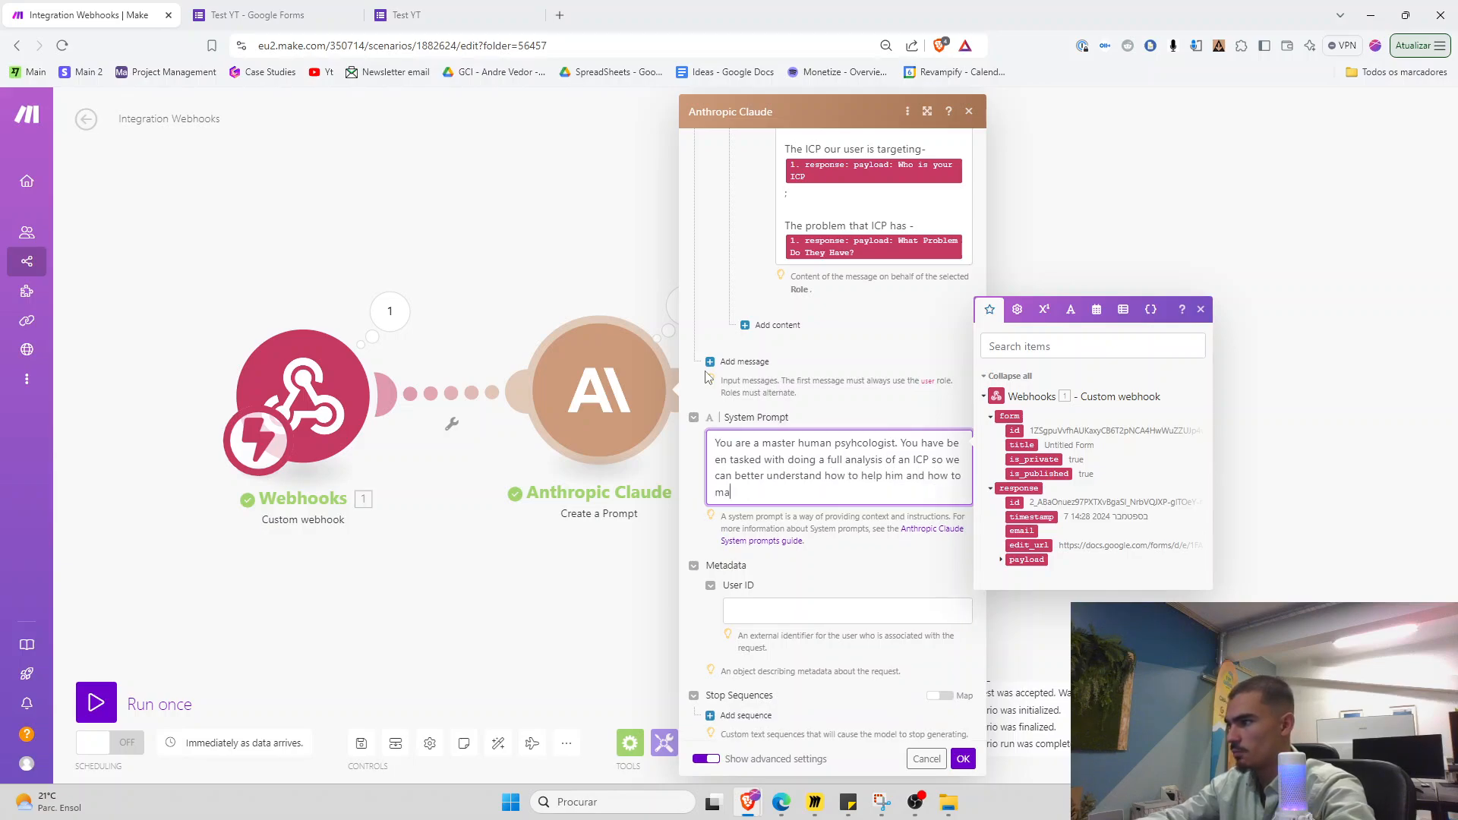
{"action": "type", "text": "rket to him."}
{"action": "key", "text": "Return"}
{"action": "key", "text": "Return"}
{"action": "type", "text": "You will be given inf"}
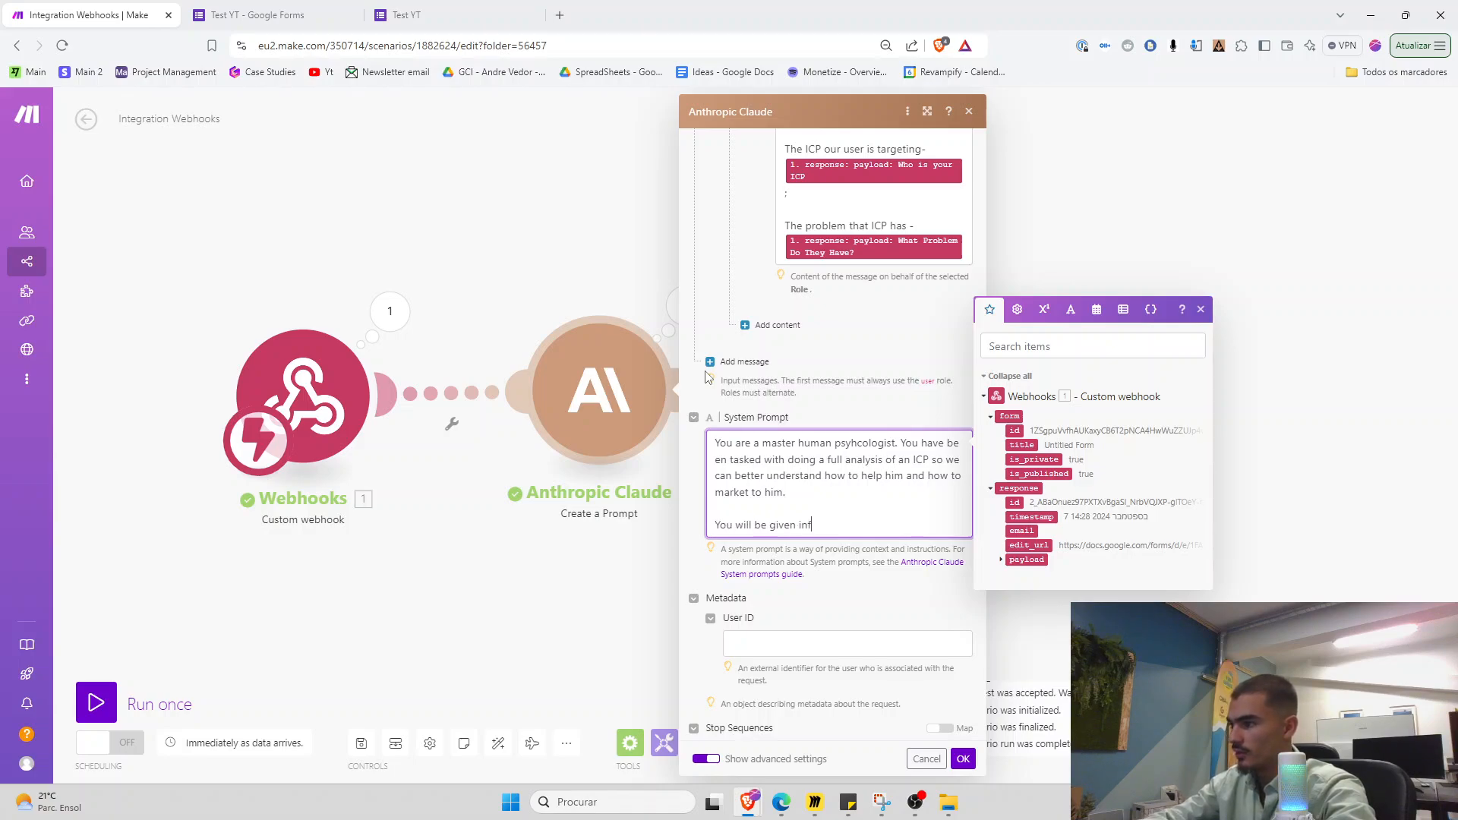
{"action": "type", "text": "ormation about this ICP in orde"}
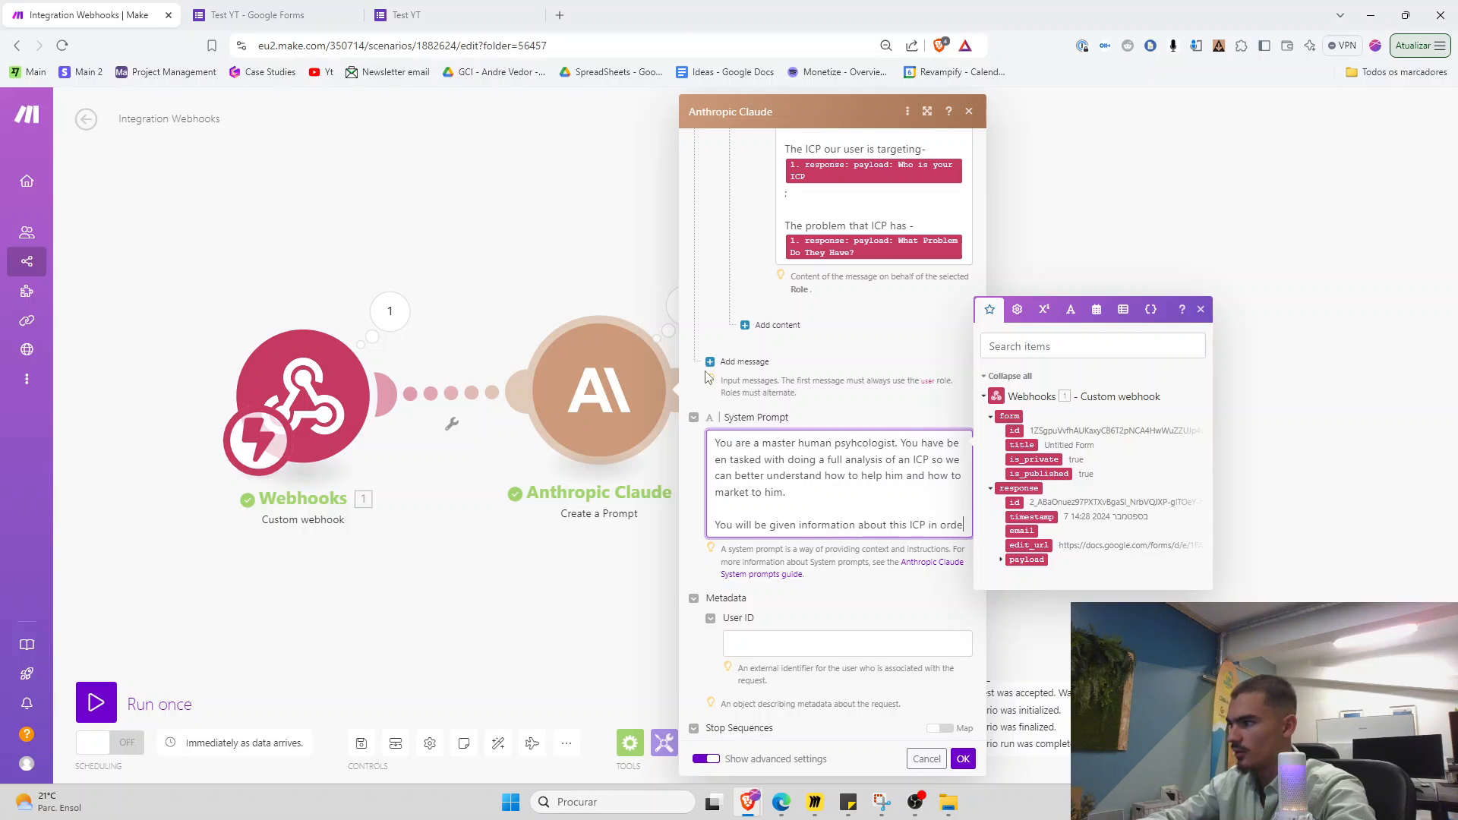
{"action": "type", "text": "r to perform"}
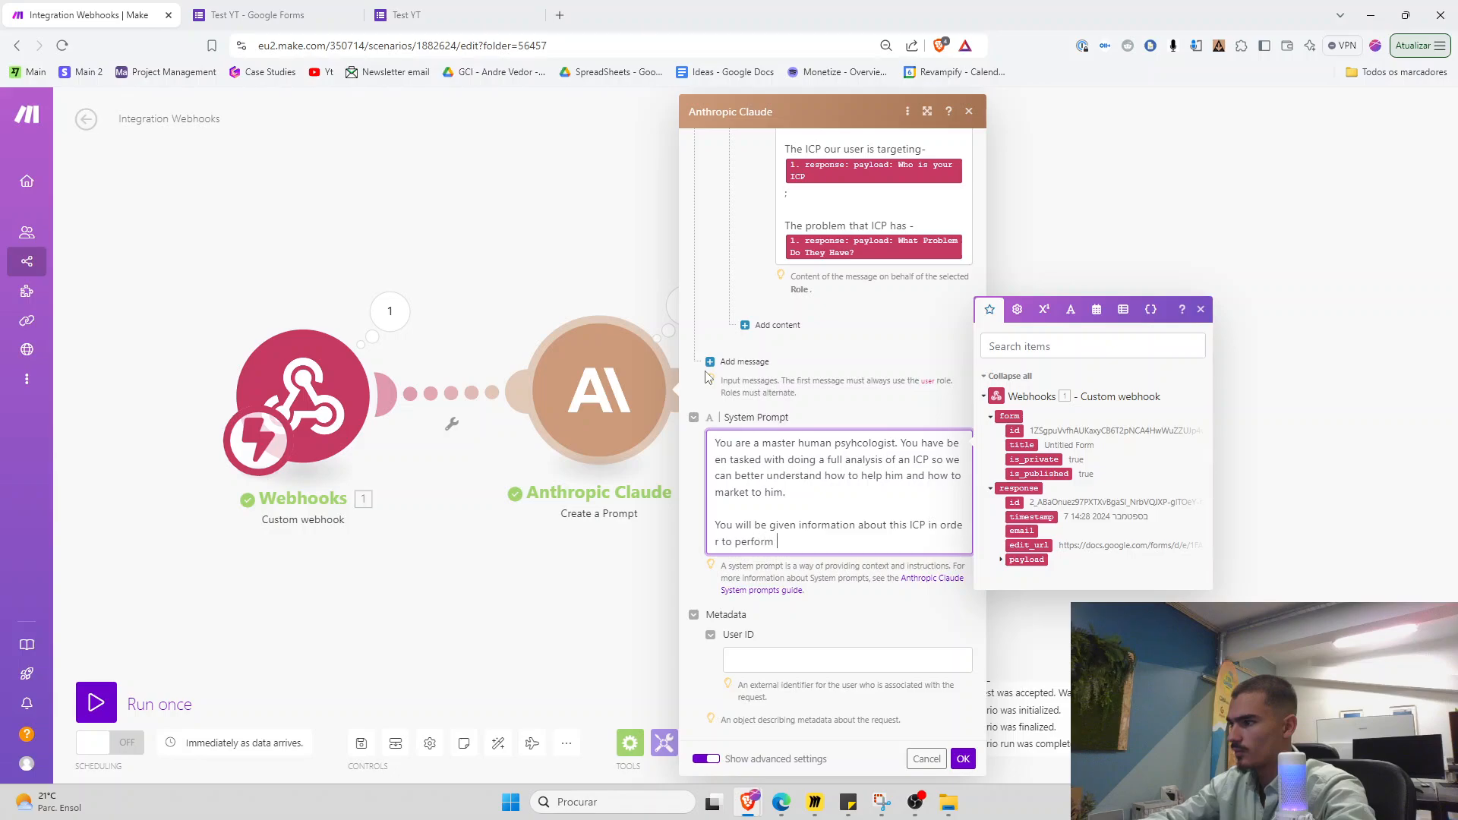
{"action": "type", "text": " your analyusis."}
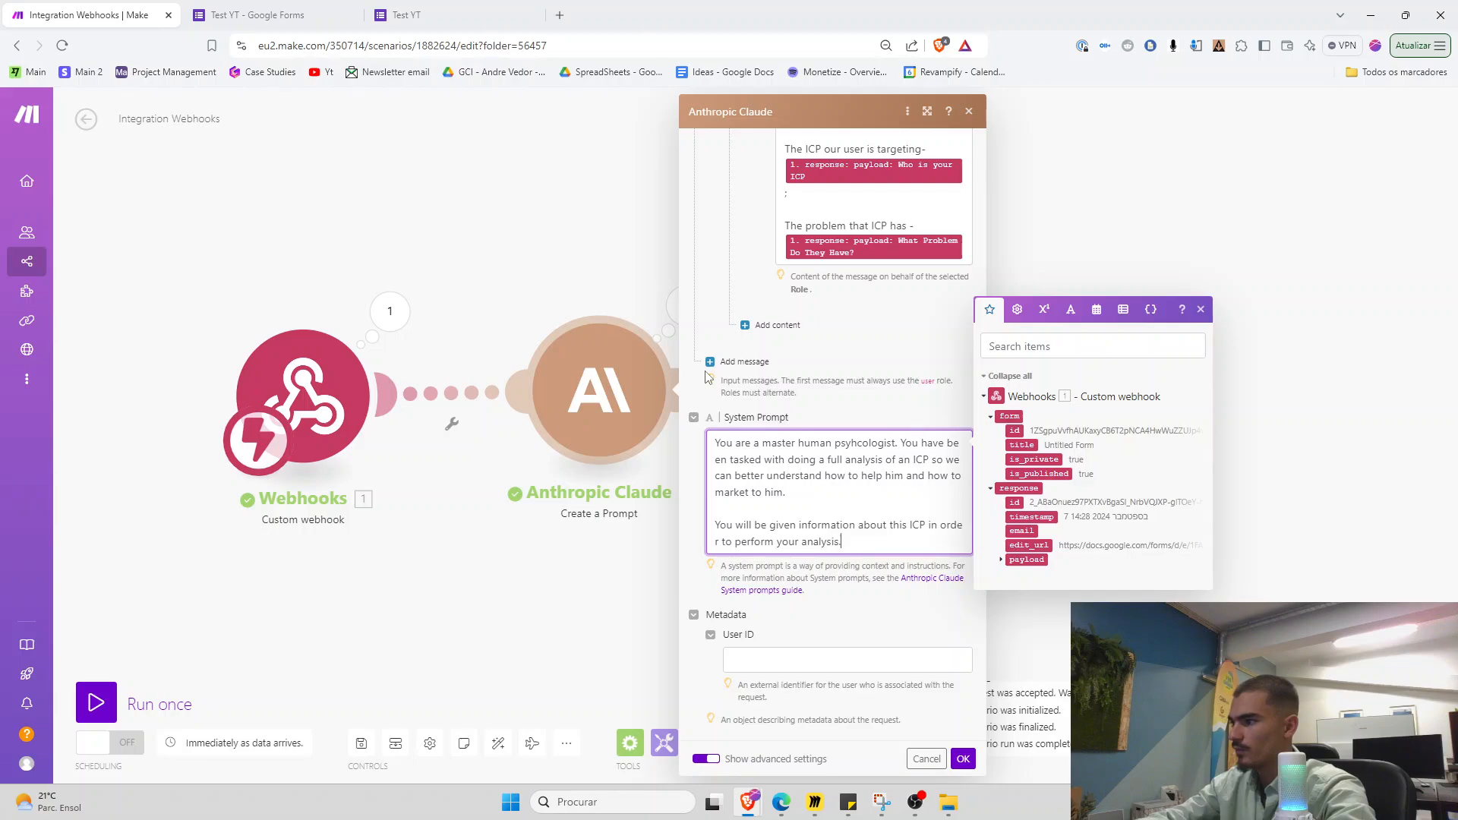
{"action": "key", "text": "Return"}
{"action": "key", "text": "Return"}
{"action": "type", "text": "You will then r"}
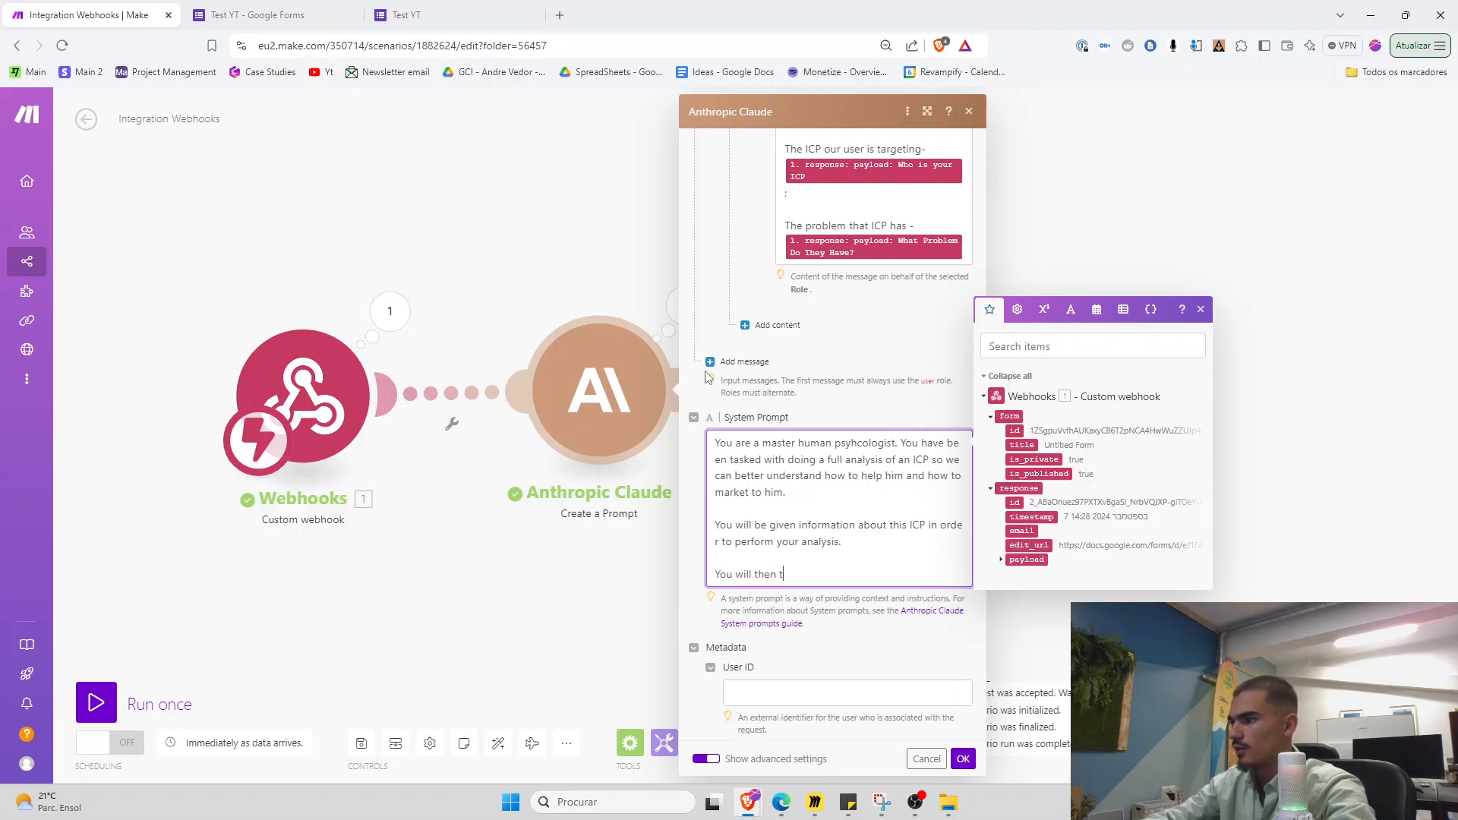
{"action": "type", "text": "eport back to your superior "}
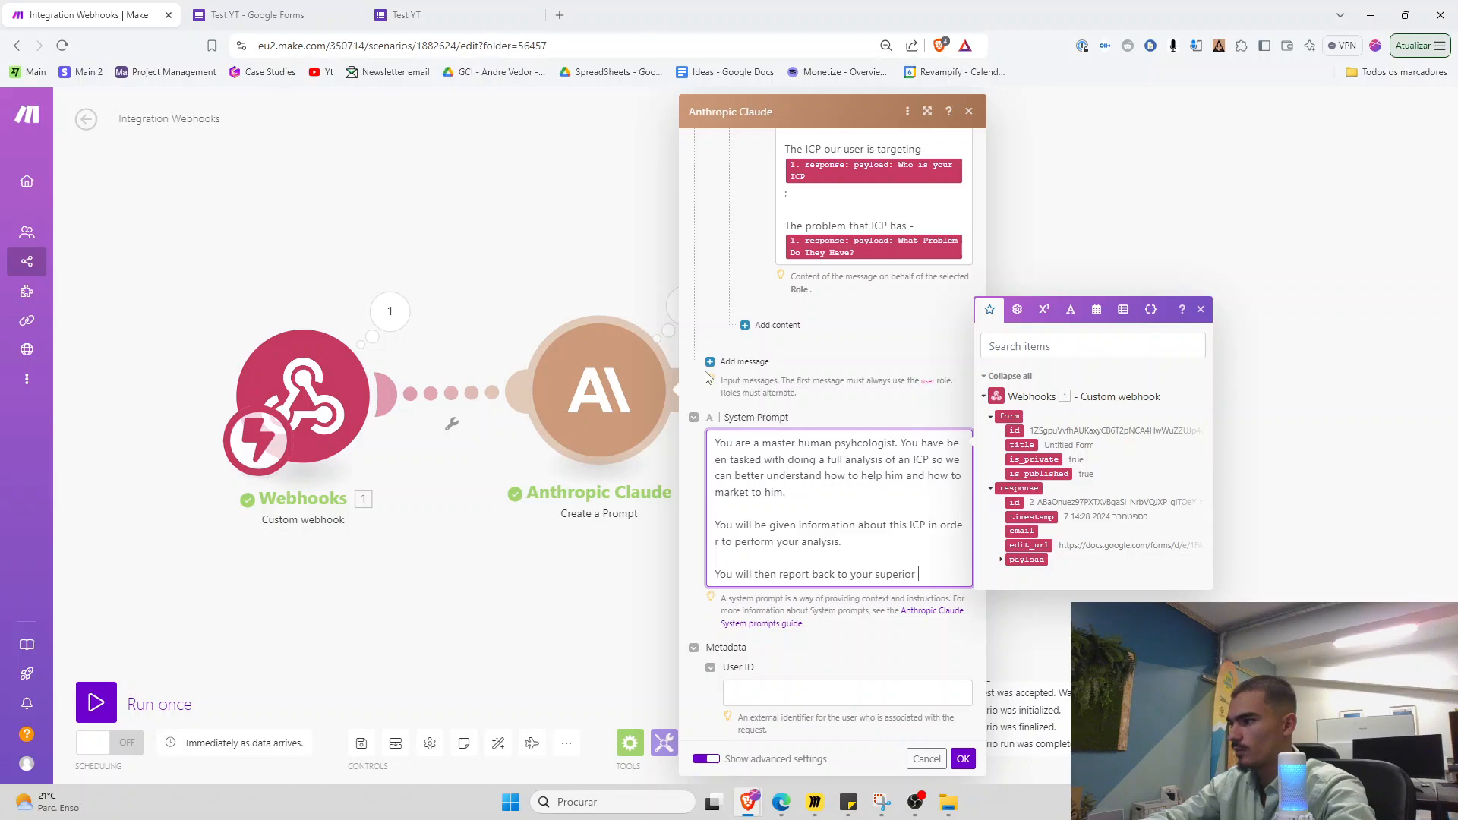
{"action": "type", "text": "and give him a 10 minute presentaiton with your finding"}
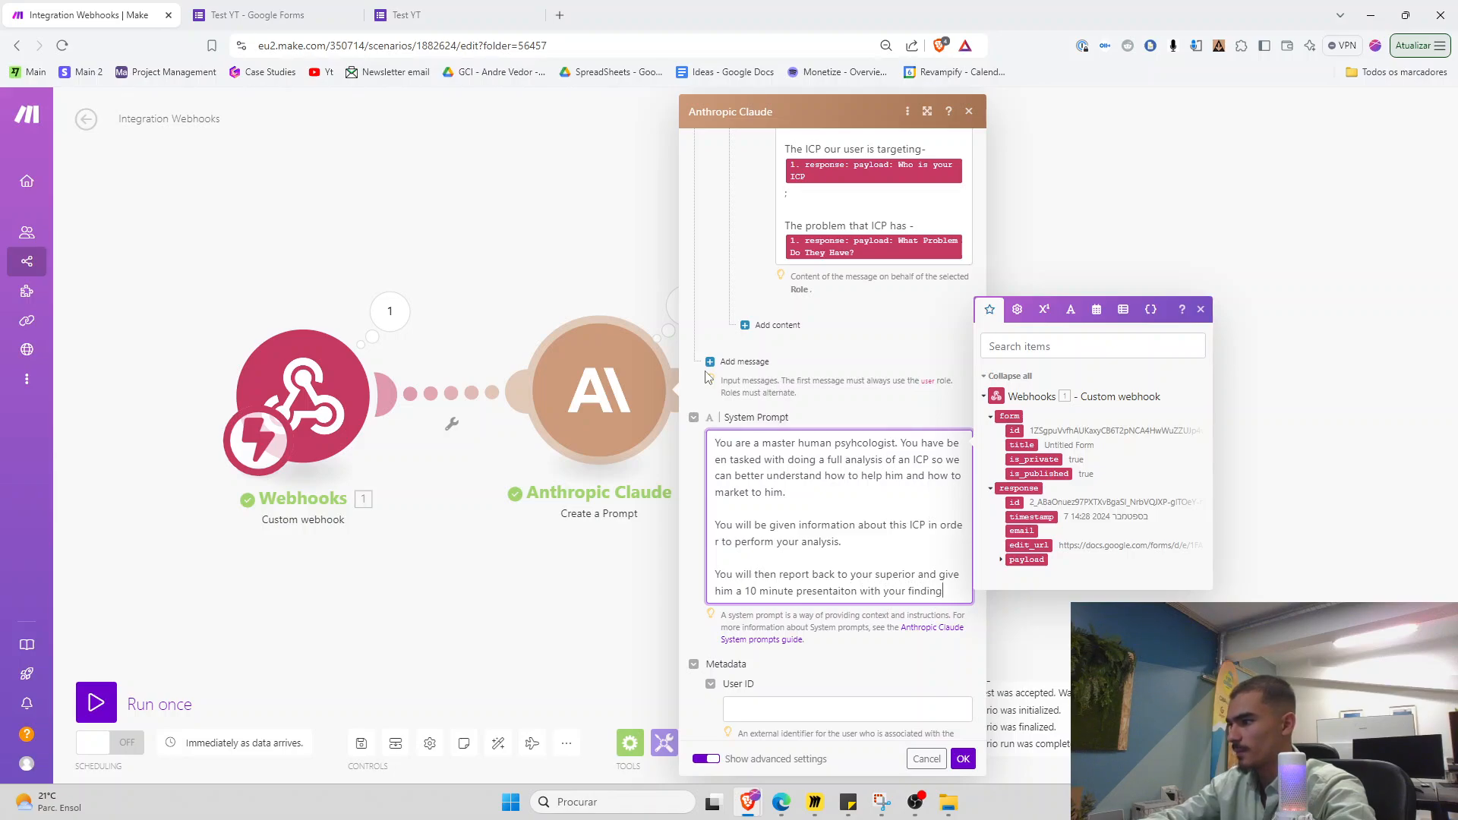
{"action": "type", "text": "star"}
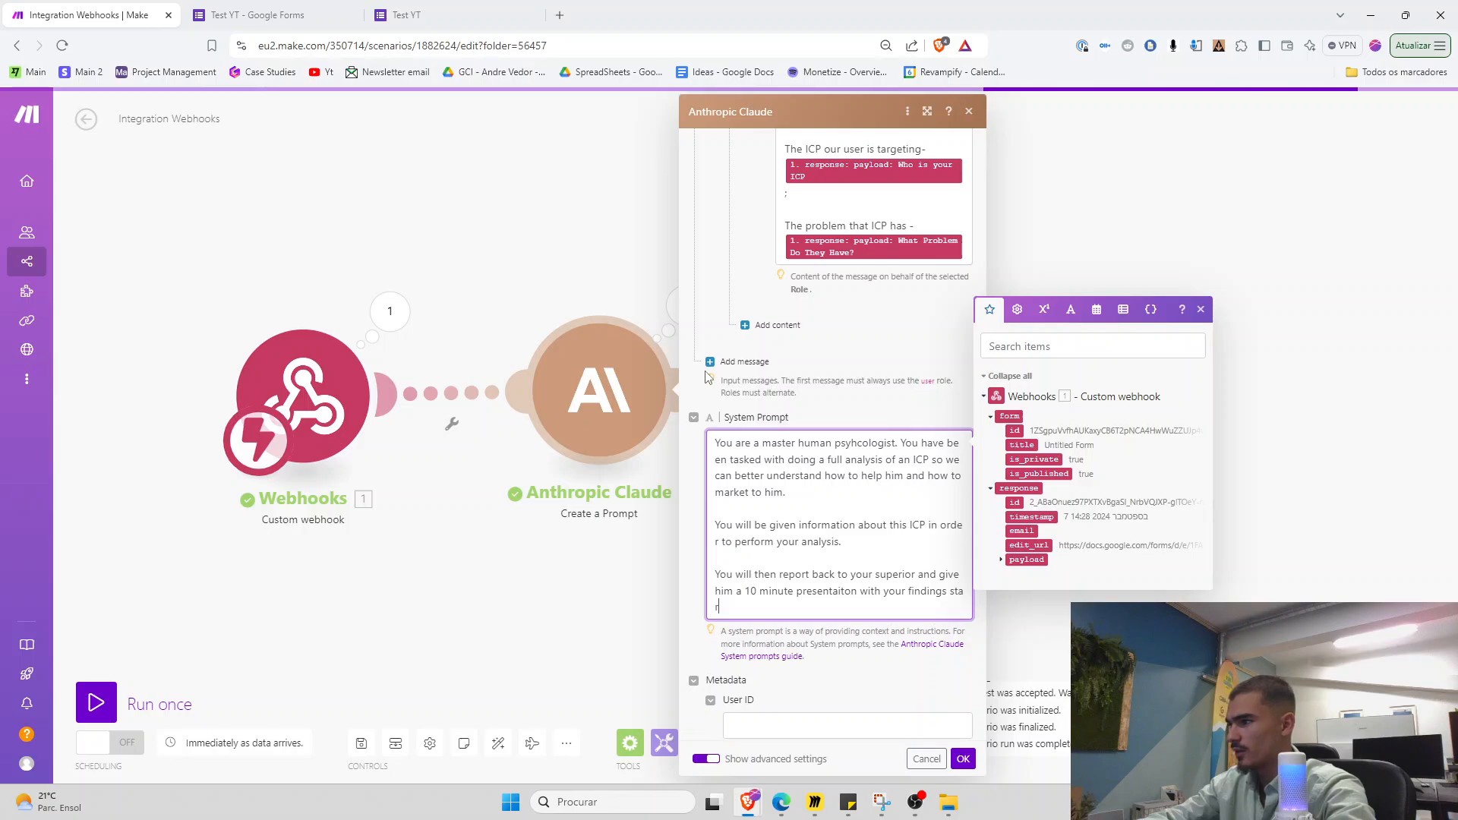
{"action": "type", "text": "ting like this \"o"}
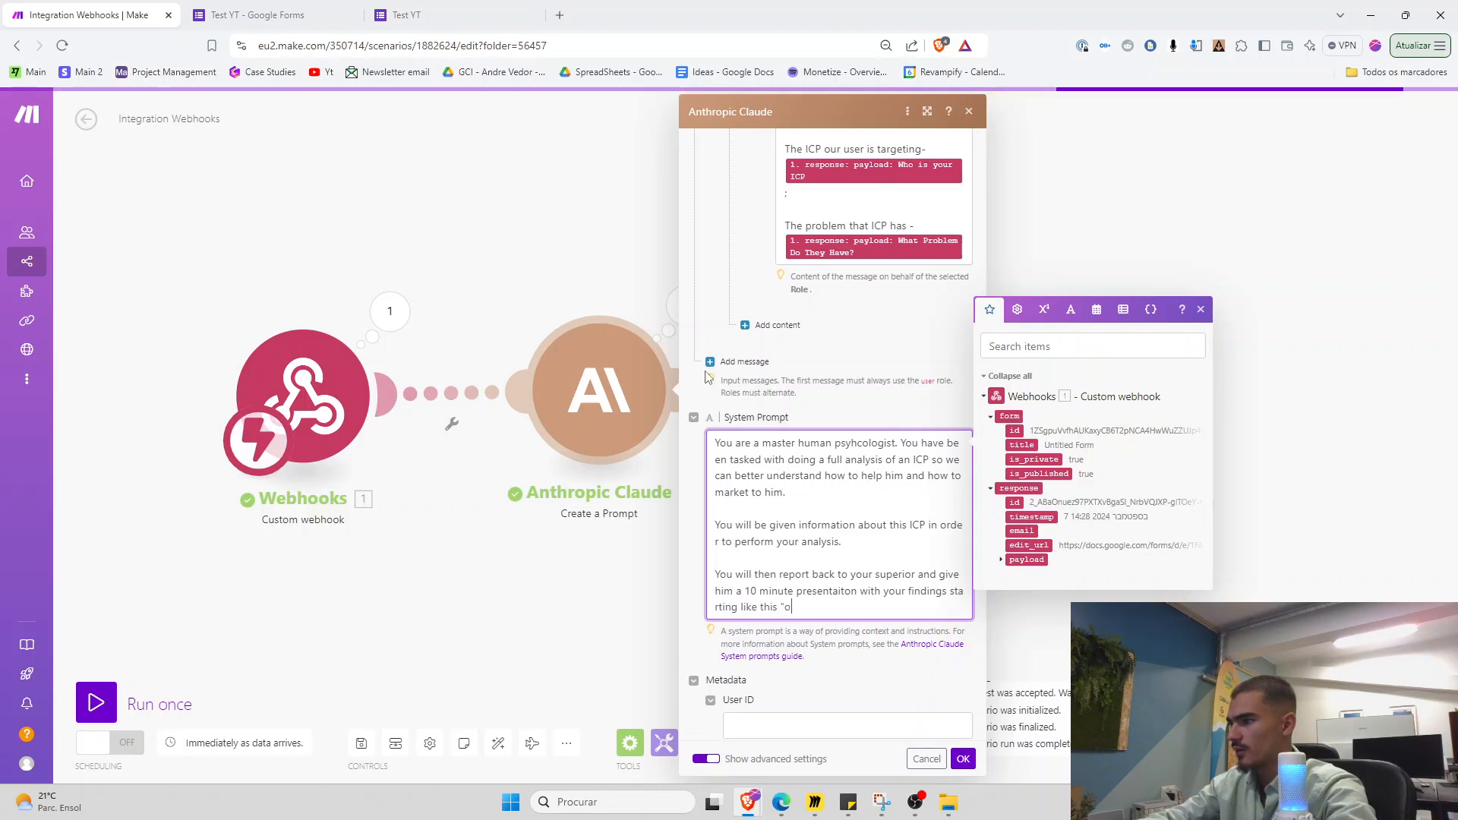
{"action": "type", "text": "k so this is what I foudn"}
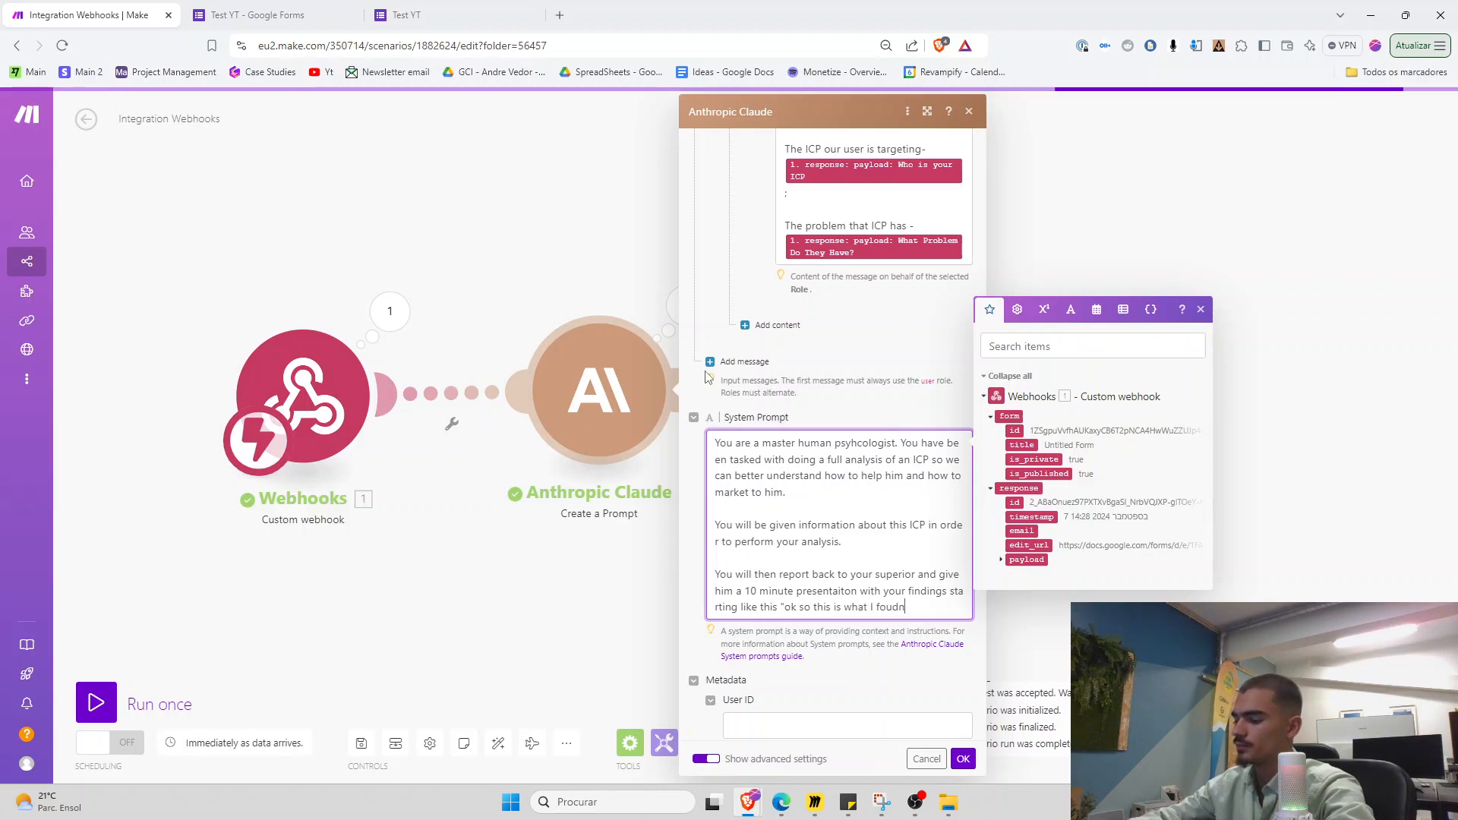
Change the user message opening to 'This is the user information,' and save the scenario
{"action": "scroll", "coordinate": [876, 357], "scroll_direction": "up", "scroll_amount": 3}
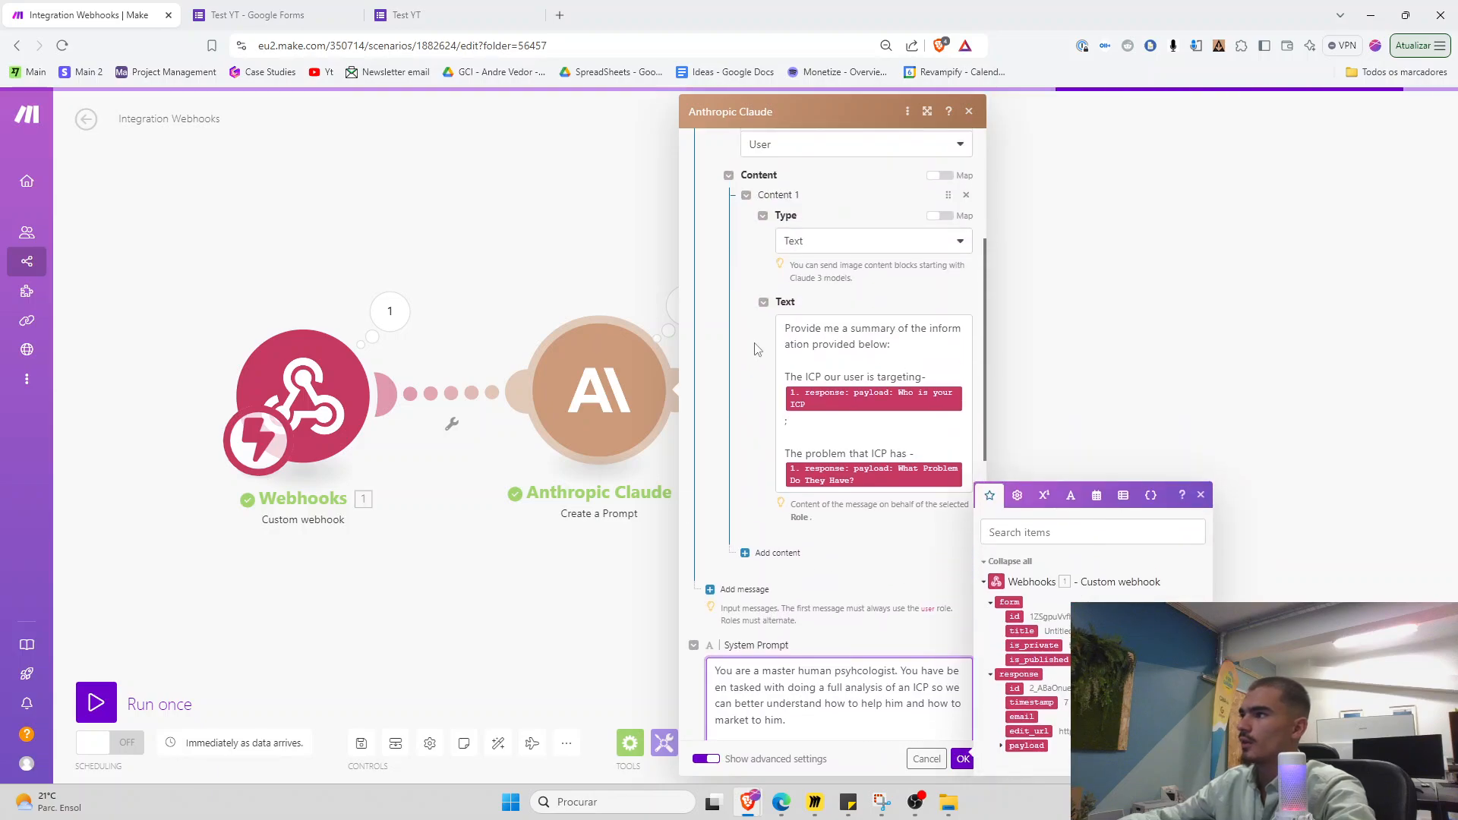
{"action": "left_click_drag", "start_coordinate": [876, 357], "coordinate": [772, 334]}
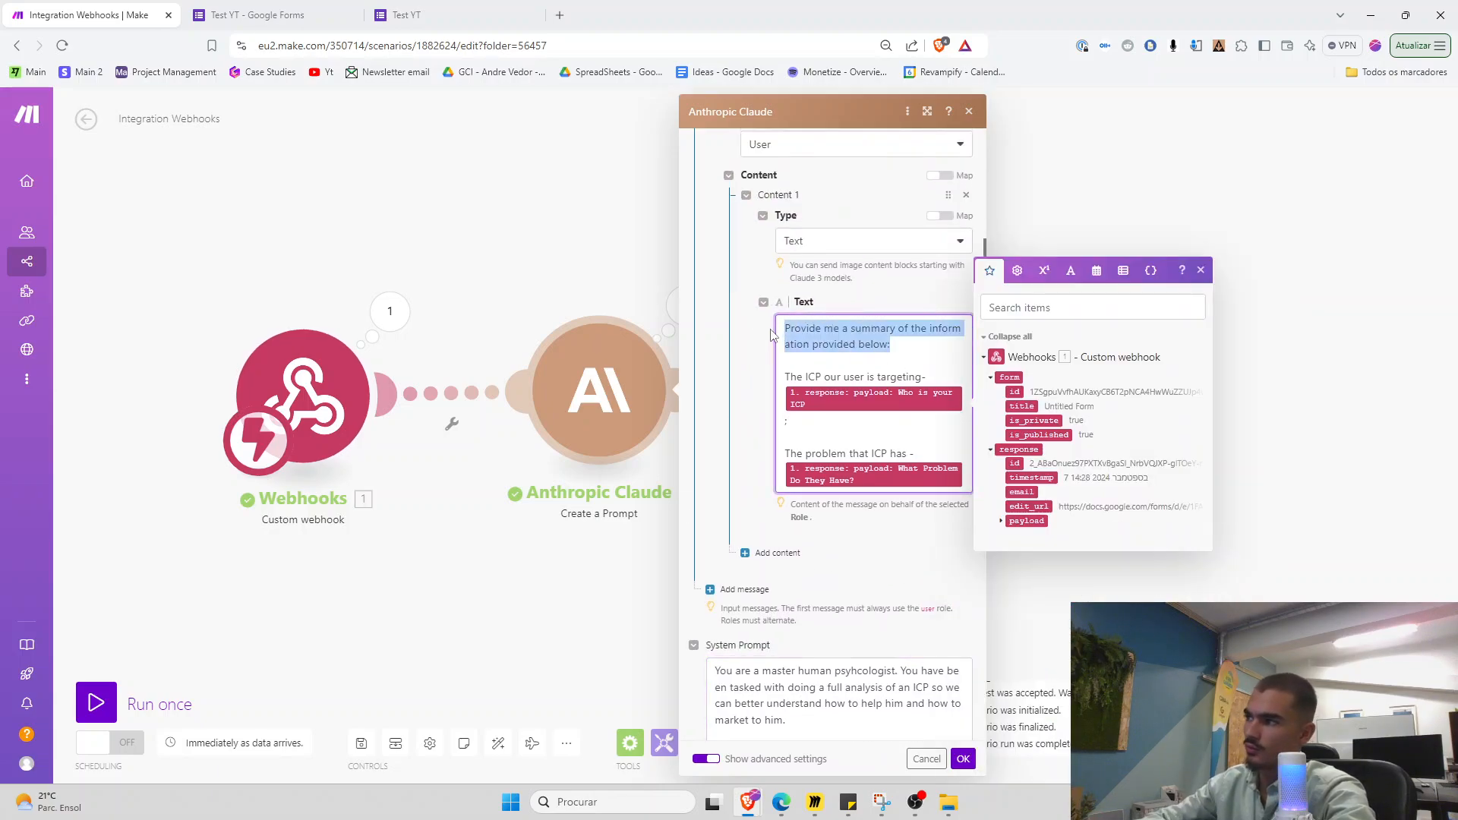
{"action": "type", "text": "Th"}
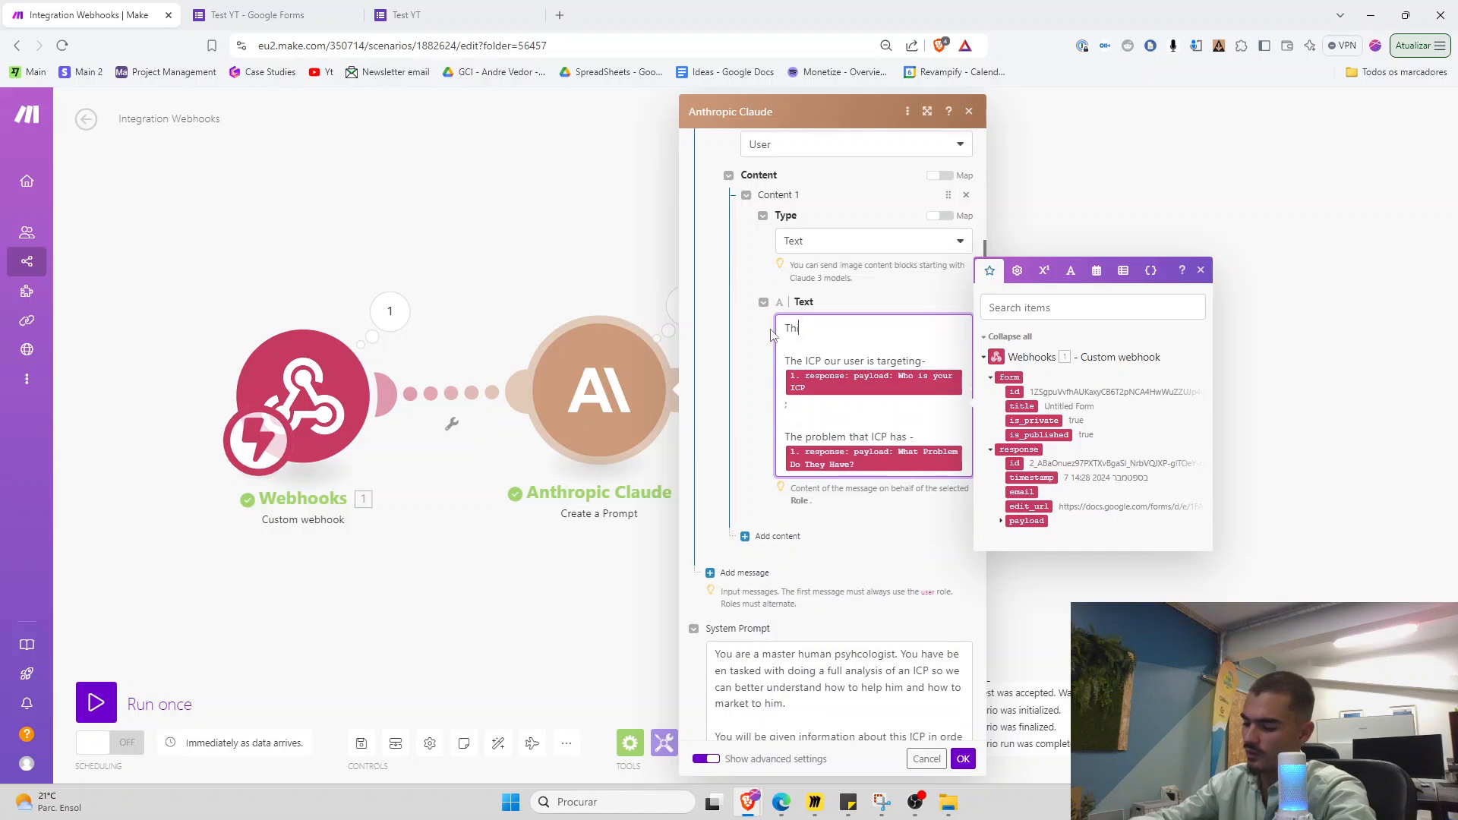
{"action": "type", "text": "is is the user inf"}
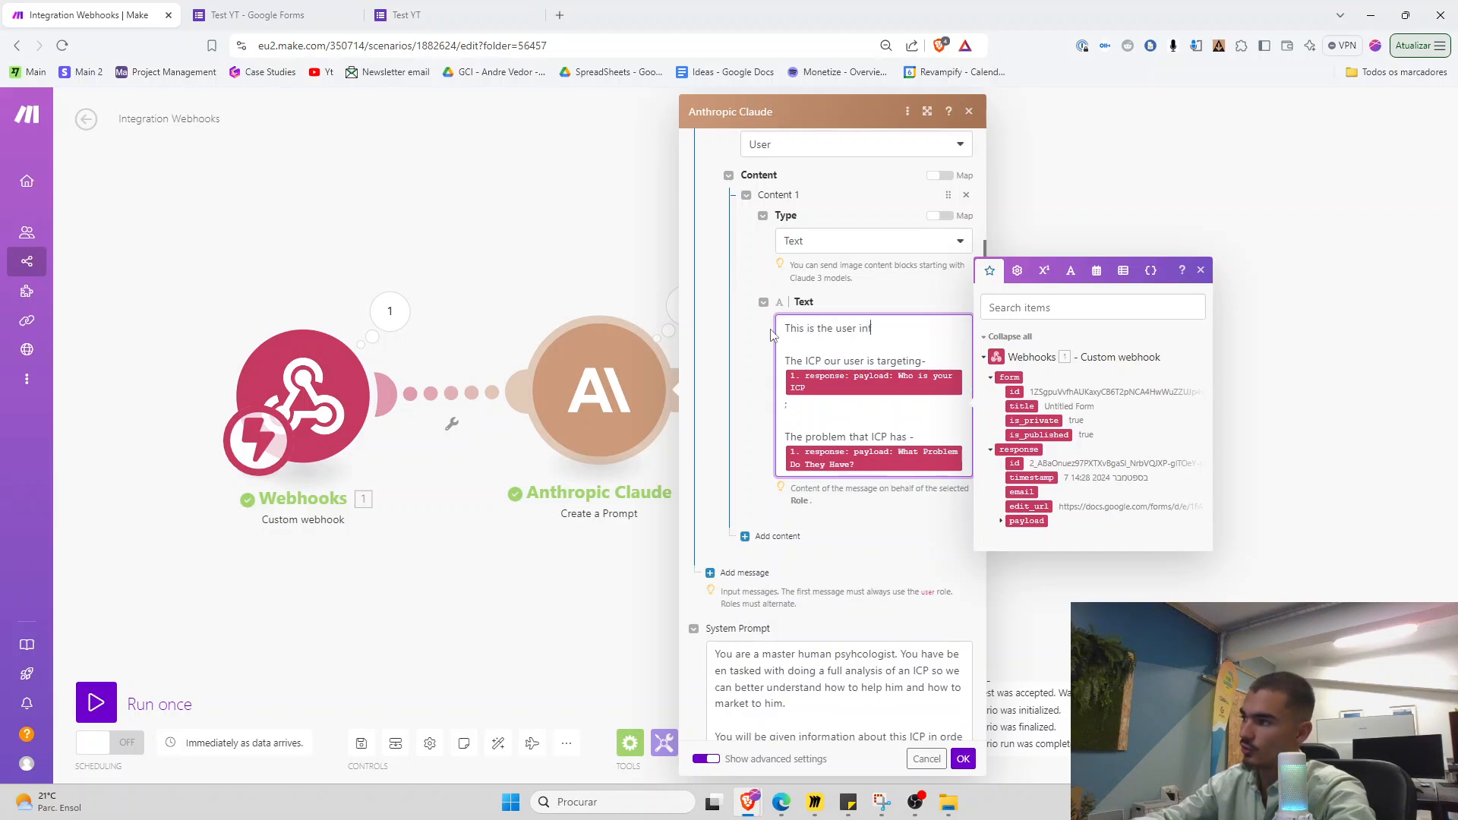
{"action": "type", "text": "ormation,"}
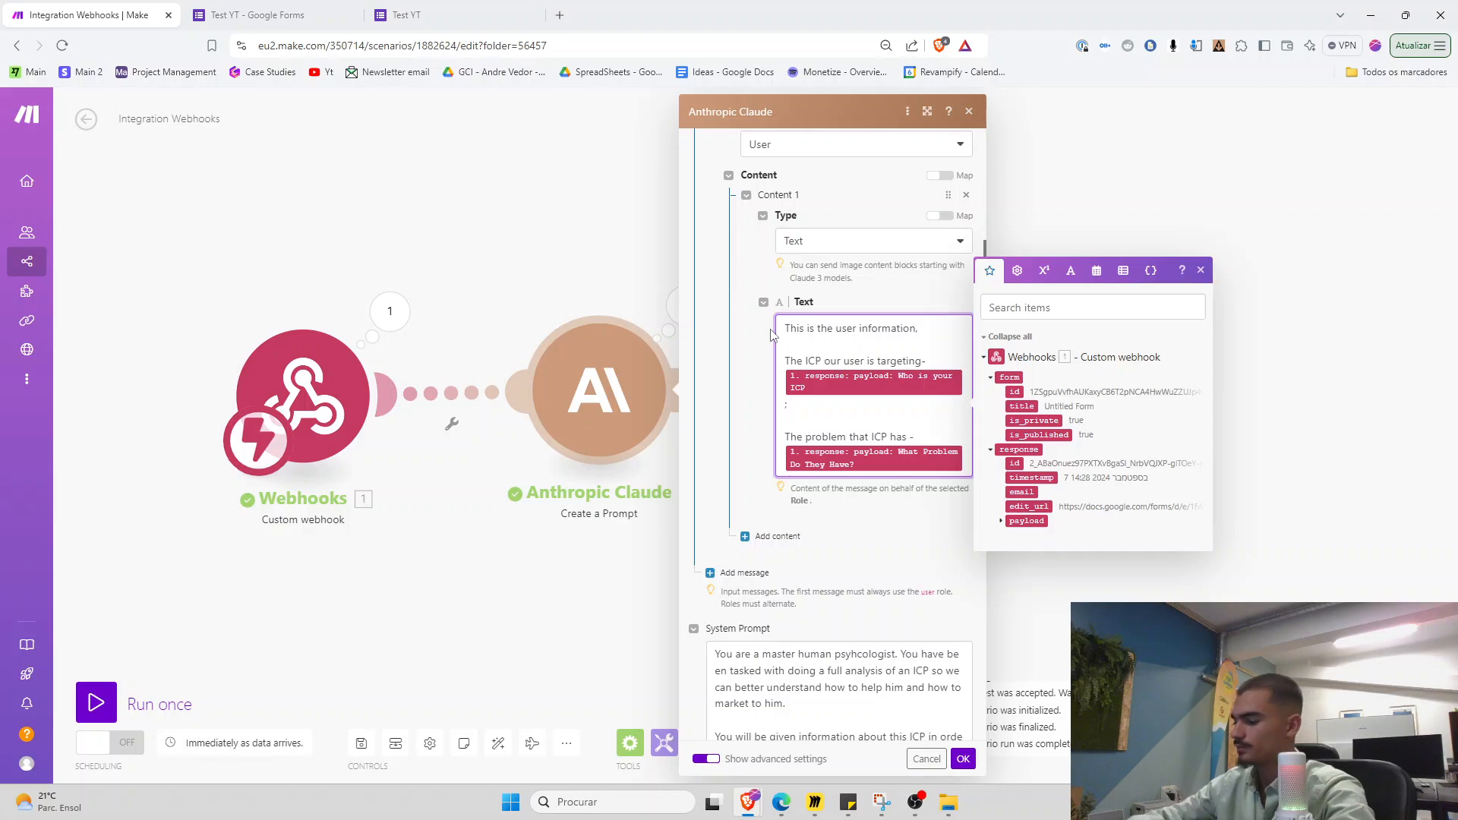
{"action": "left_click", "coordinate": [962, 760]}
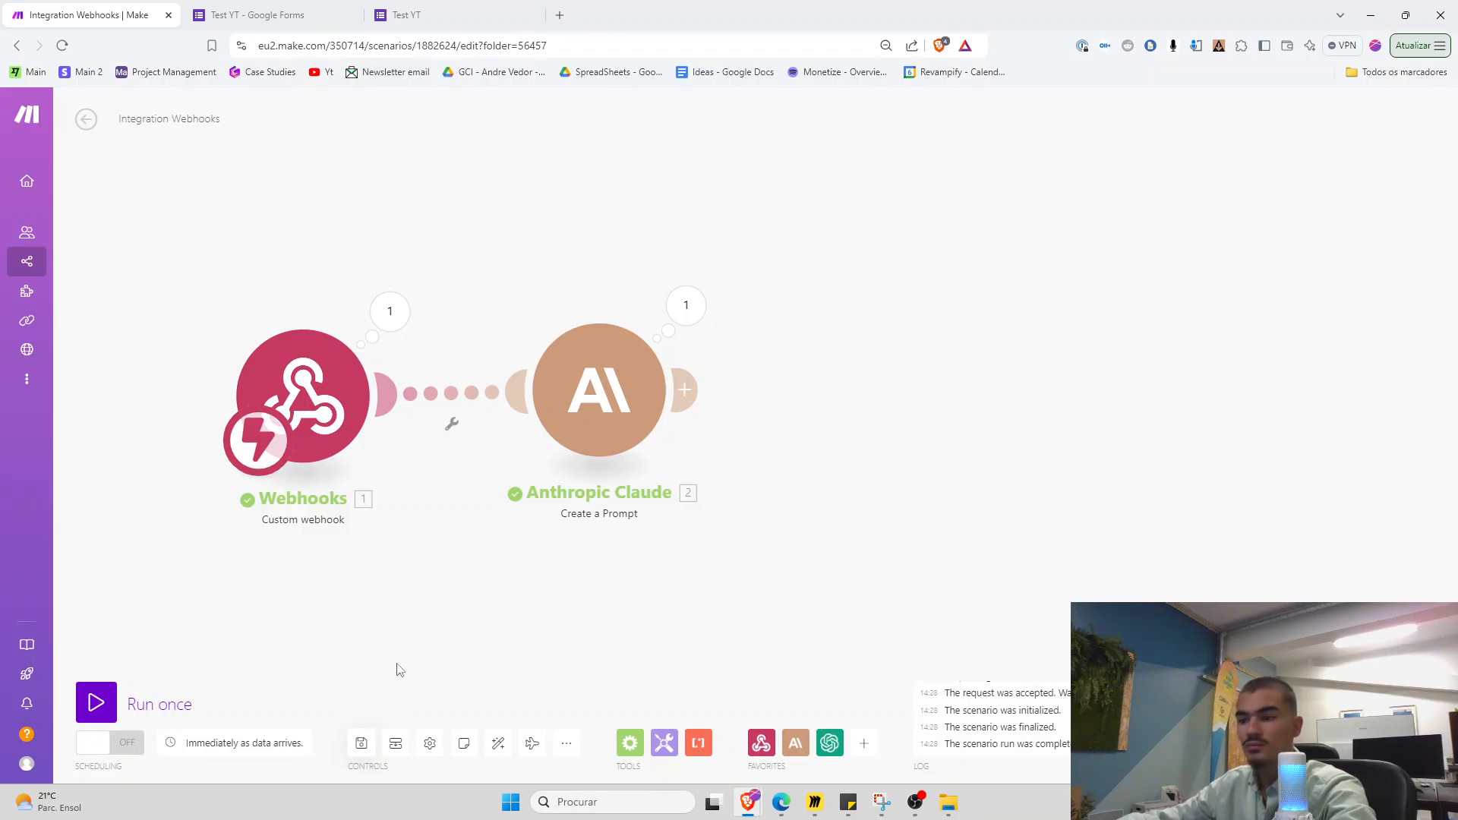
{"action": "left_click", "coordinate": [362, 739]}
Run the scenario once and copy the earlier ICP answer from the form's responses
{"action": "left_click", "coordinate": [96, 703]}
{"action": "left_click", "coordinate": [420, 15]}
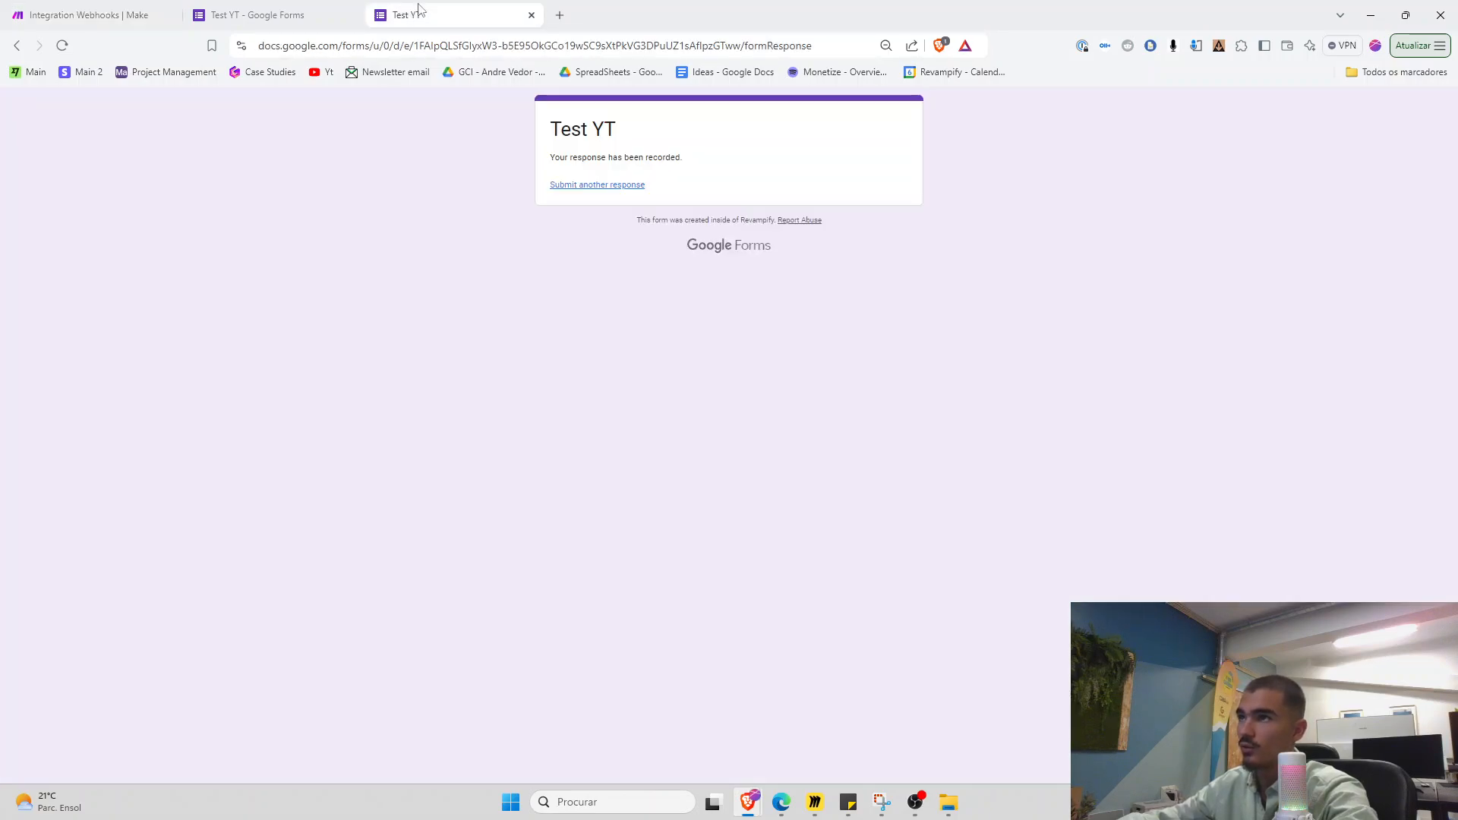
{"action": "left_click", "coordinate": [258, 14]}
{"action": "left_click", "coordinate": [723, 141]}
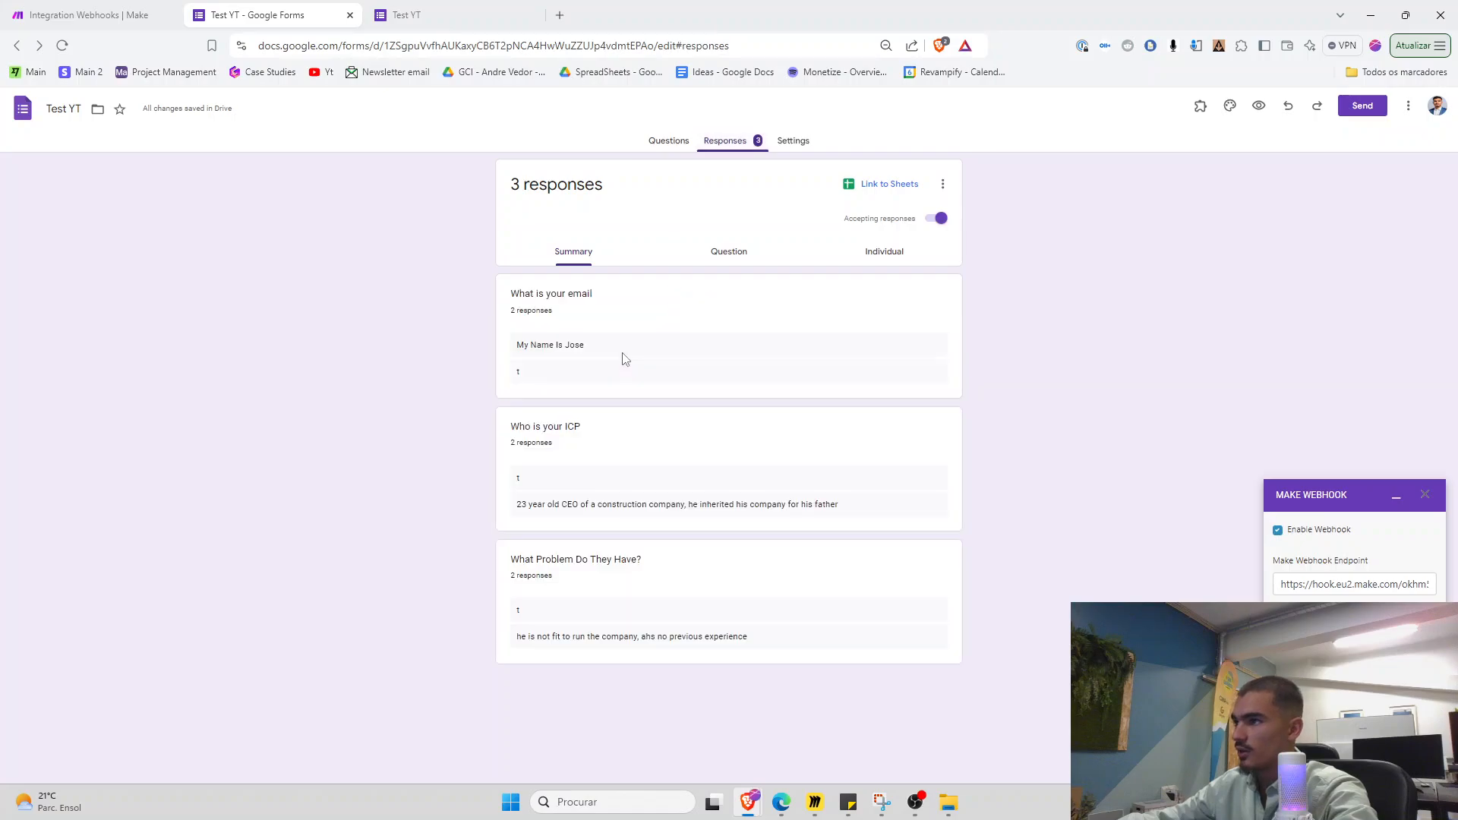
{"action": "triple_click", "coordinate": [565, 503]}
{"action": "key", "text": "ctrl+c"}
{"action": "key", "text": "ctrl+Tab"}
Submit a new Test YT response with the earlier ICP and problem answers
{"action": "left_click", "coordinate": [585, 189]}
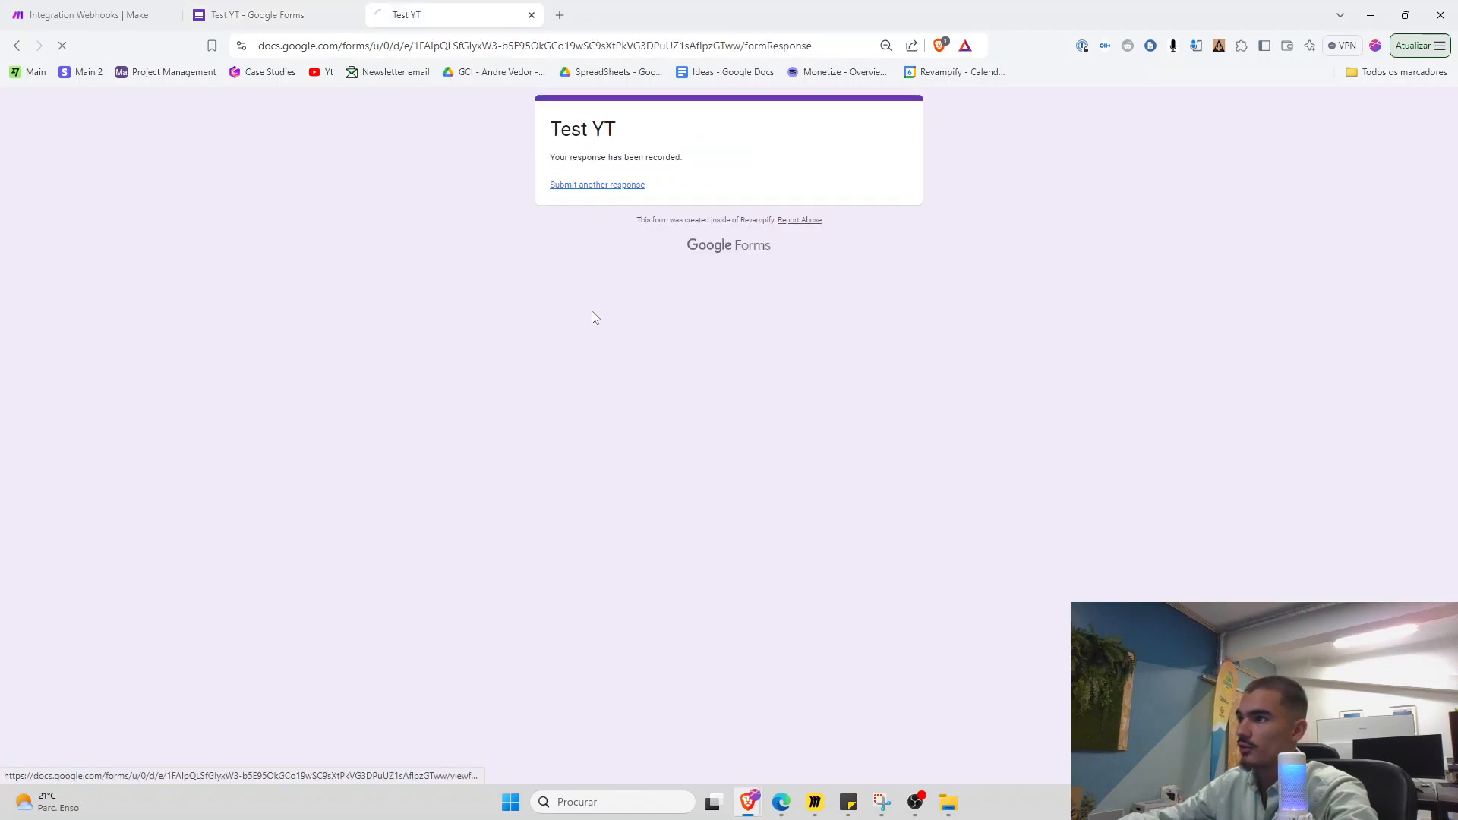
{"action": "left_click", "coordinate": [595, 335]}
{"action": "key", "text": "ctrl+v"}
{"action": "key", "text": "ctrl+shift+Tab"}
{"action": "triple_click", "coordinate": [560, 633]}
{"action": "key", "text": "ctrl+c"}
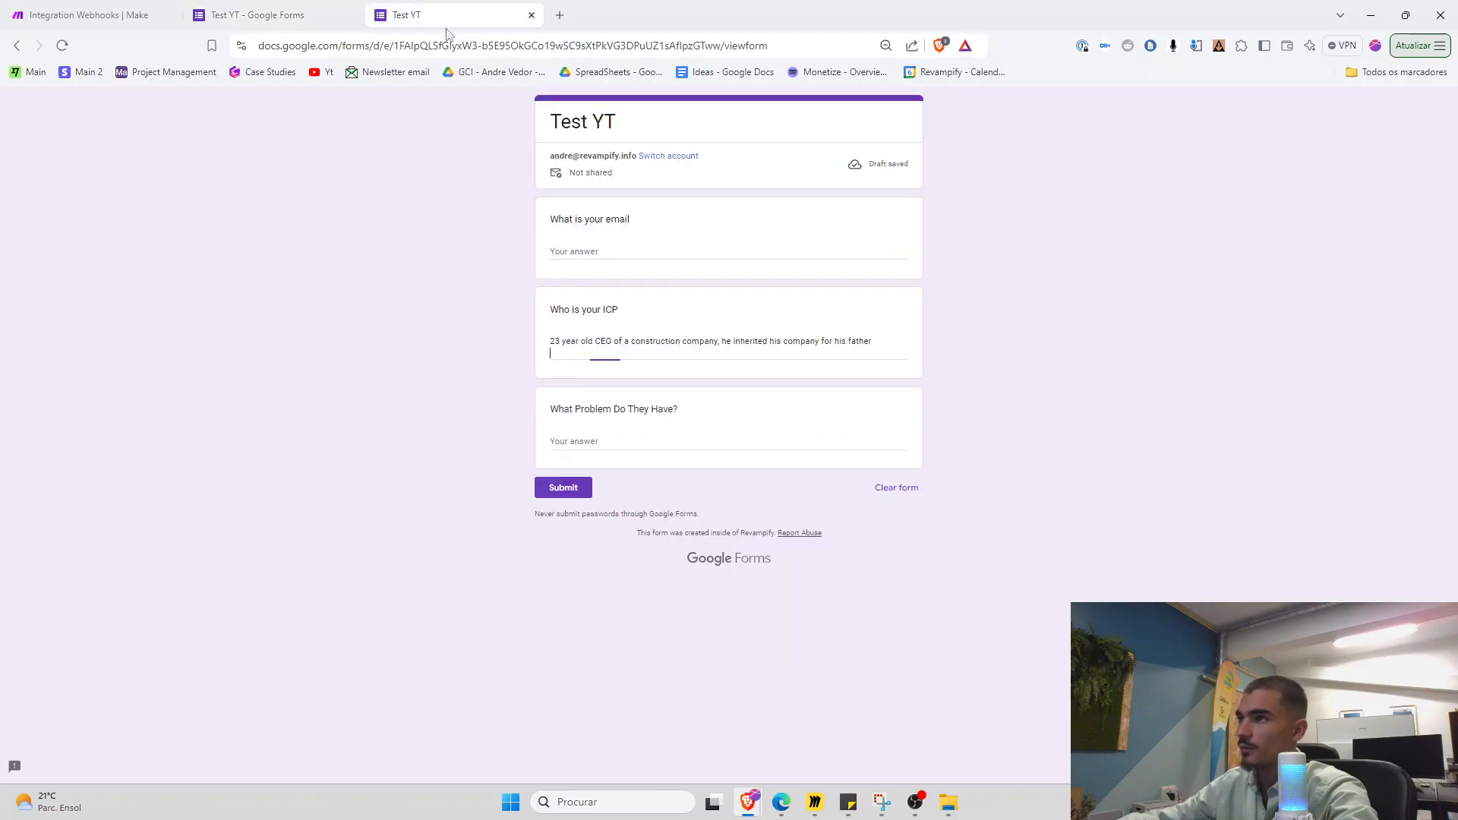
{"action": "key", "text": "ctrl+Tab"}
{"action": "left_click", "coordinate": [729, 449]}
{"action": "key", "text": "ctrl+v"}
{"action": "left_click", "coordinate": [560, 497]}
{"action": "left_click", "coordinate": [155, 11]}
{"action": "left_click_drag", "start_coordinate": [542, 578], "coordinate": [312, 585]}
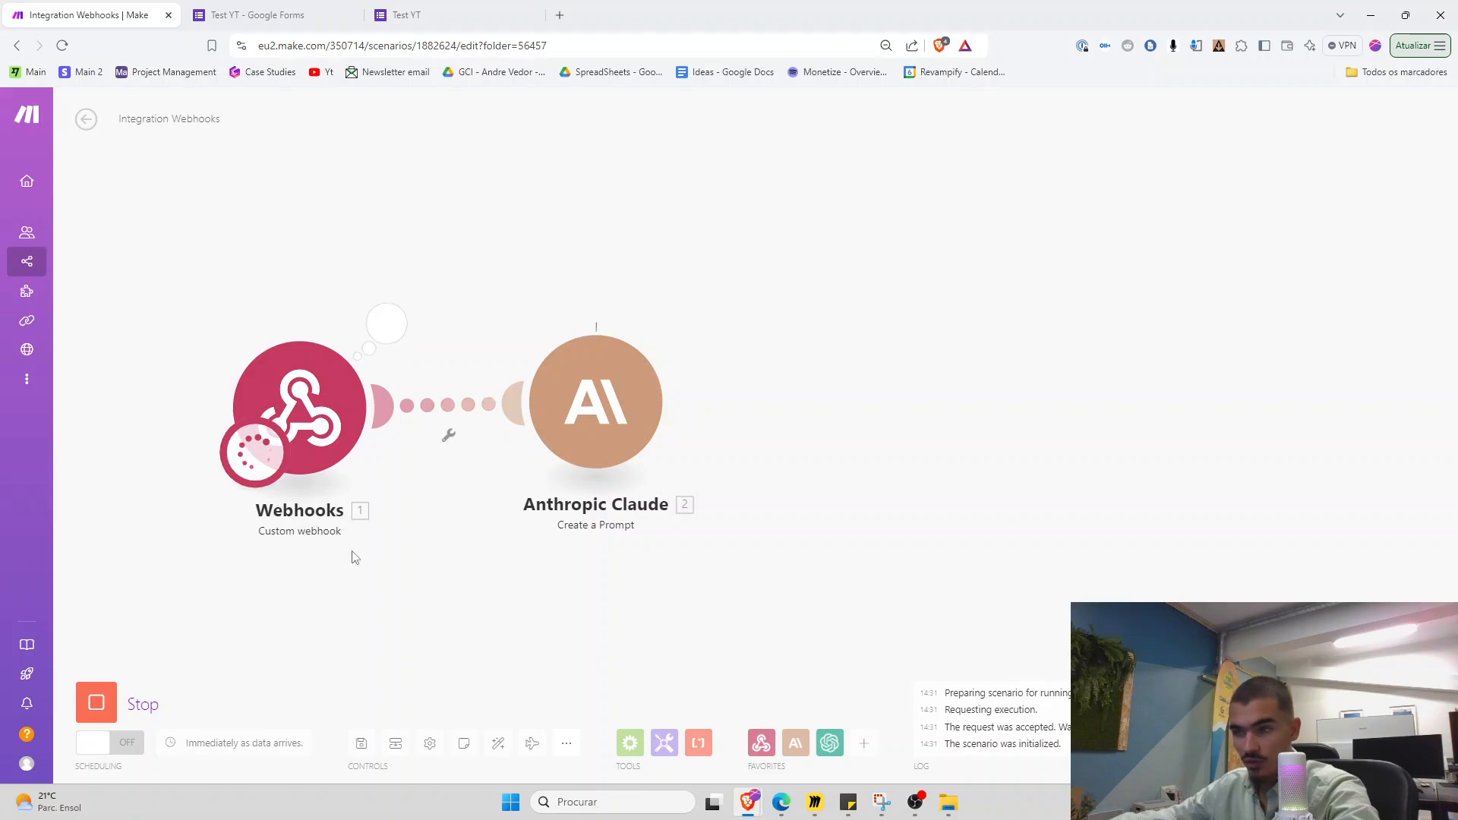
Open Claude's run results and expand its text response
{"action": "mouse_move", "coordinate": [574, 423]}
{"action": "left_mouse_down"}
{"action": "mouse_move", "coordinate": [587, 443]}
{"action": "mouse_move", "coordinate": [568, 434]}
{"action": "left_mouse_up"}
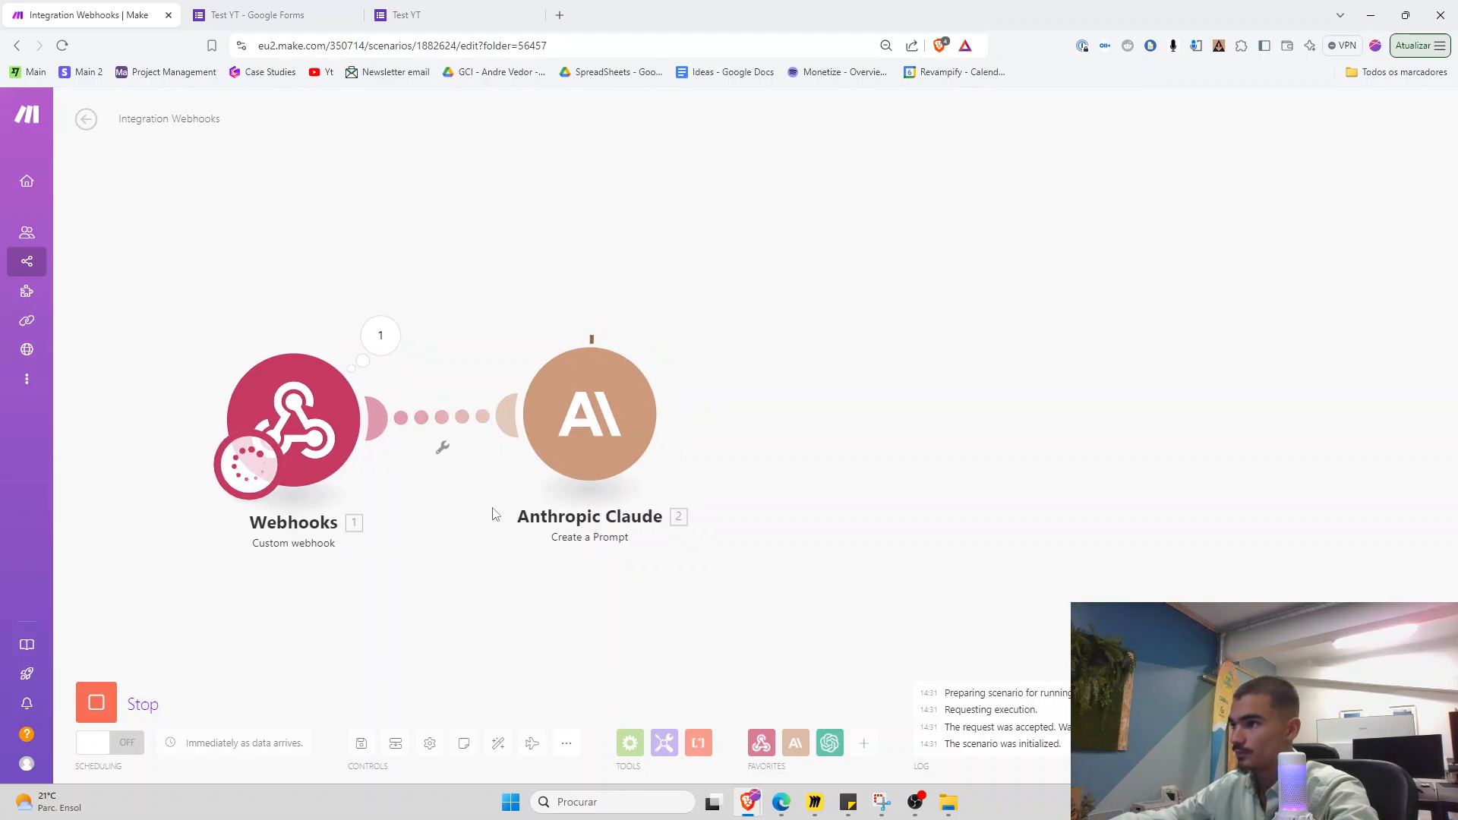
{"action": "left_click_drag", "start_coordinate": [479, 532], "coordinate": [384, 508]}
{"action": "scroll", "coordinate": [385, 507], "scroll_direction": "down", "scroll_amount": 1}
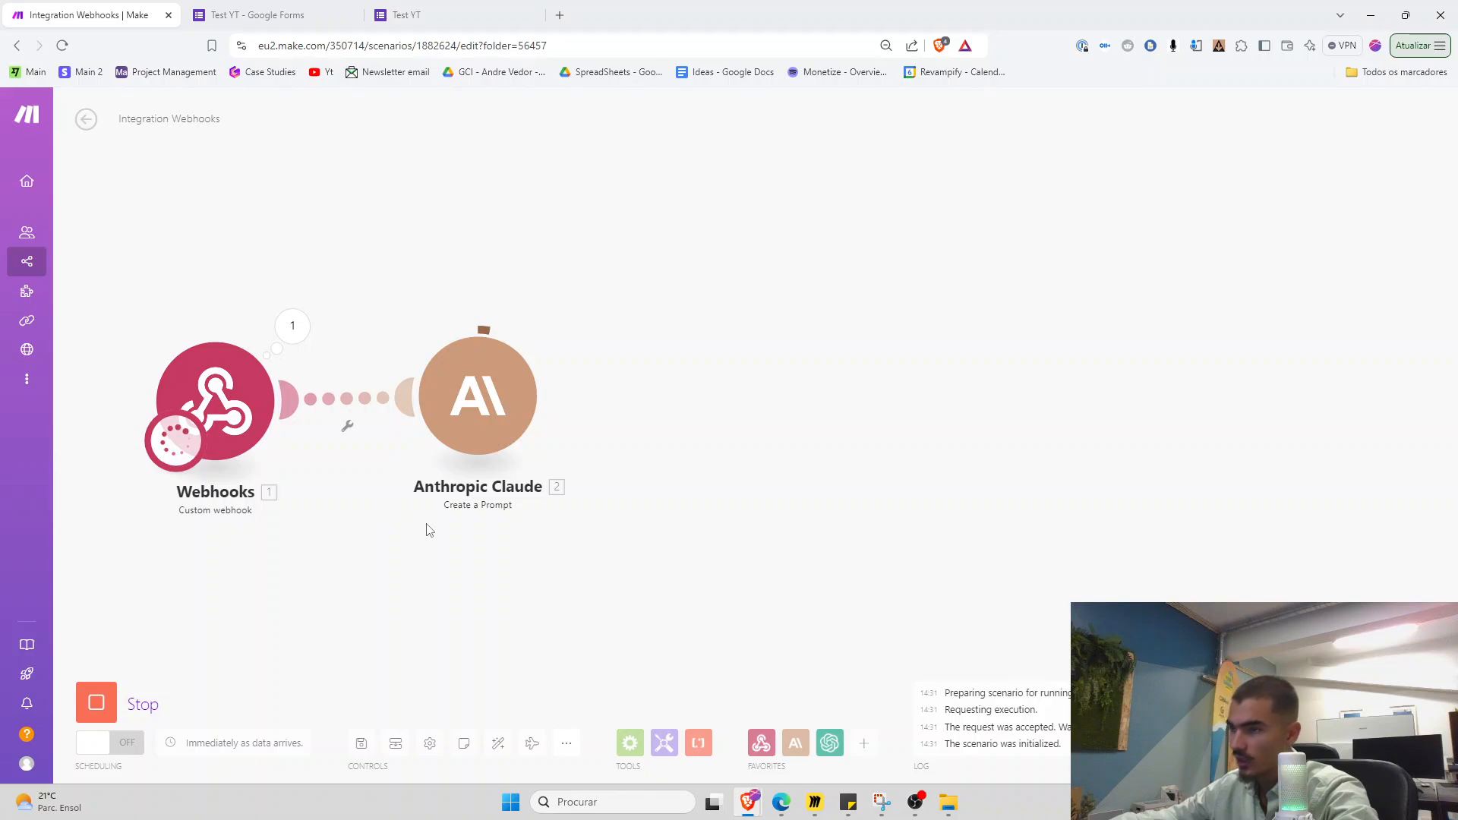
{"action": "scroll", "coordinate": [455, 536], "scroll_direction": "down", "scroll_amount": 1}
{"action": "left_click_drag", "start_coordinate": [482, 546], "coordinate": [444, 540]}
{"action": "scroll", "coordinate": [444, 541], "scroll_direction": "up", "scroll_amount": 1}
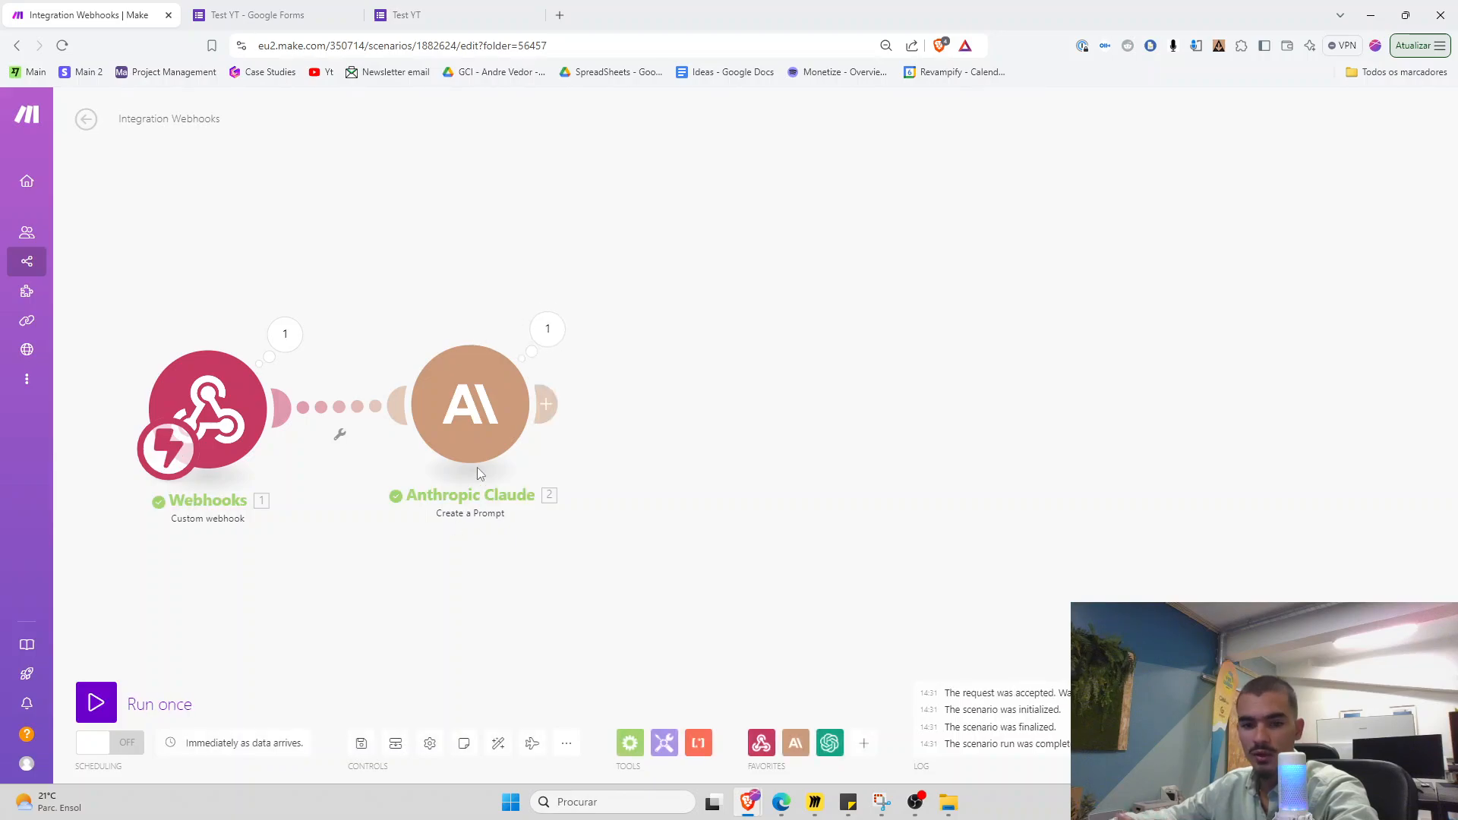
{"action": "left_click", "coordinate": [546, 330]}
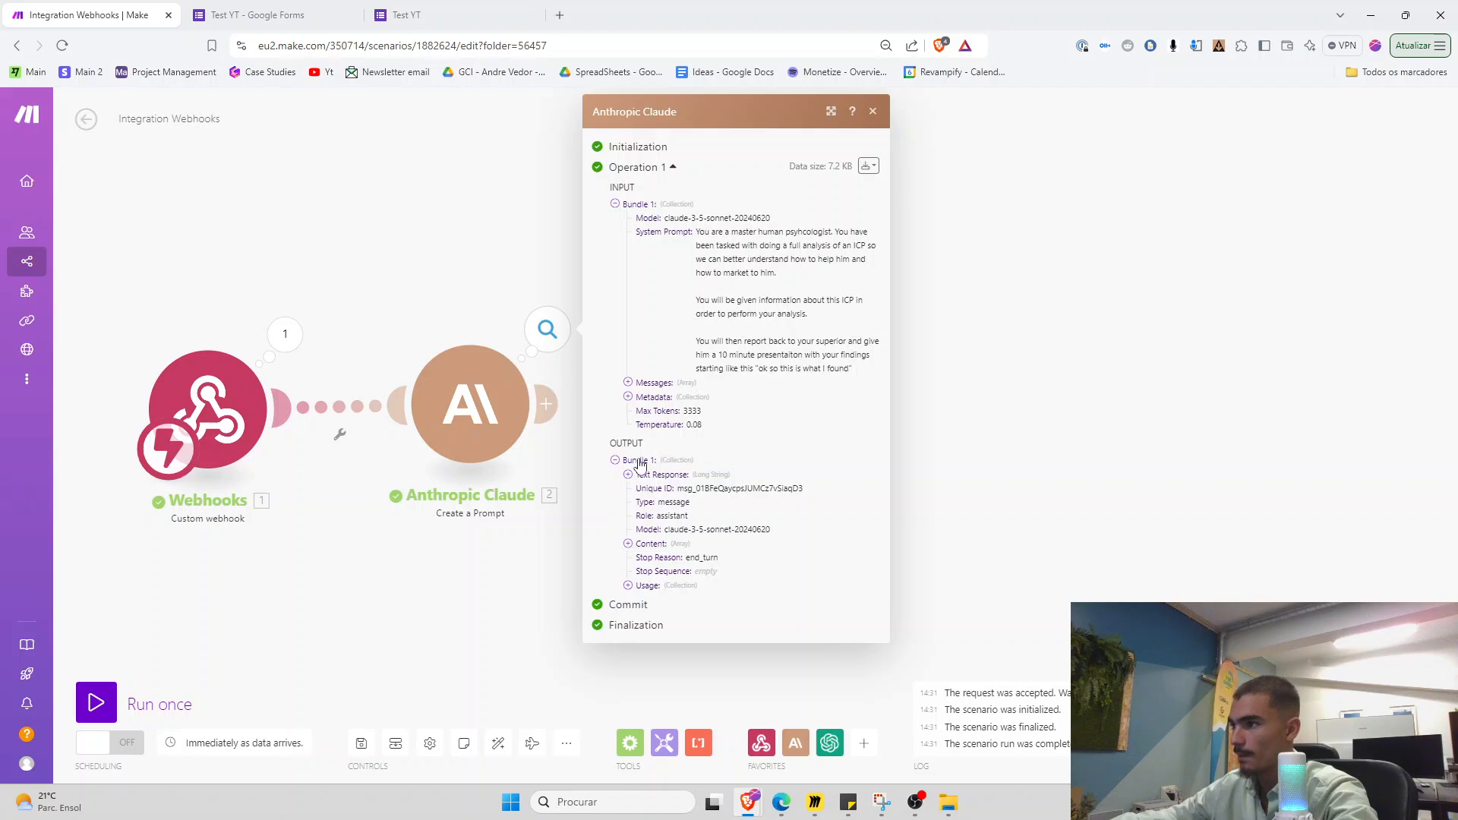
{"action": "left_click", "coordinate": [627, 474]}
{"action": "scroll", "coordinate": [638, 364], "scroll_direction": "down", "scroll_amount": 3}
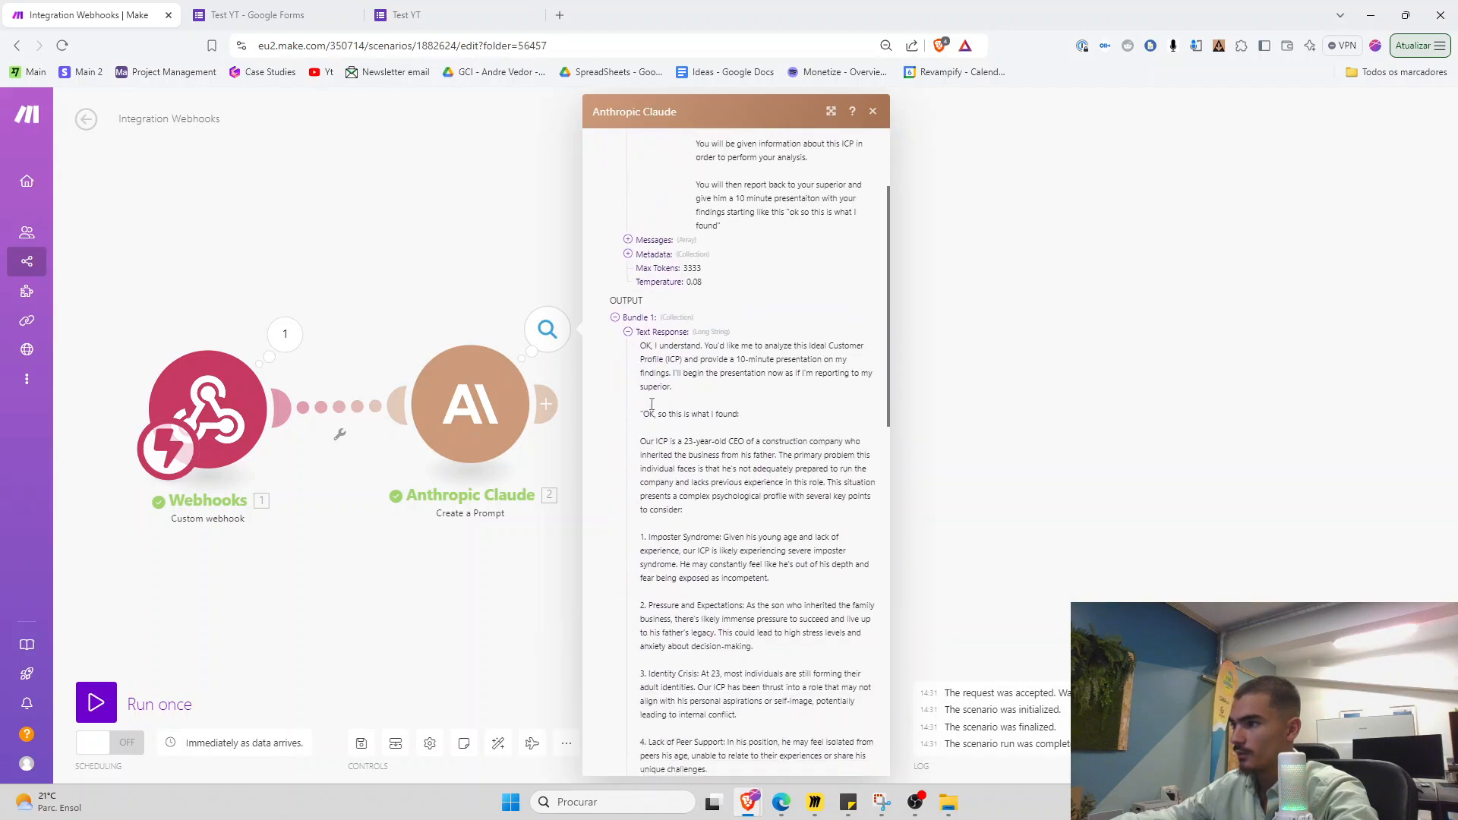
Read the 'ok so this is what I found' analysis, then reopen the Claude module settings
{"action": "left_click_drag", "start_coordinate": [646, 268], "coordinate": [861, 645]}
{"action": "scroll", "coordinate": [850, 319], "scroll_direction": "down", "scroll_amount": 5}
{"action": "scroll", "coordinate": [859, 633], "scroll_direction": "down", "scroll_amount": 1}
{"action": "left_click", "coordinate": [549, 599]}
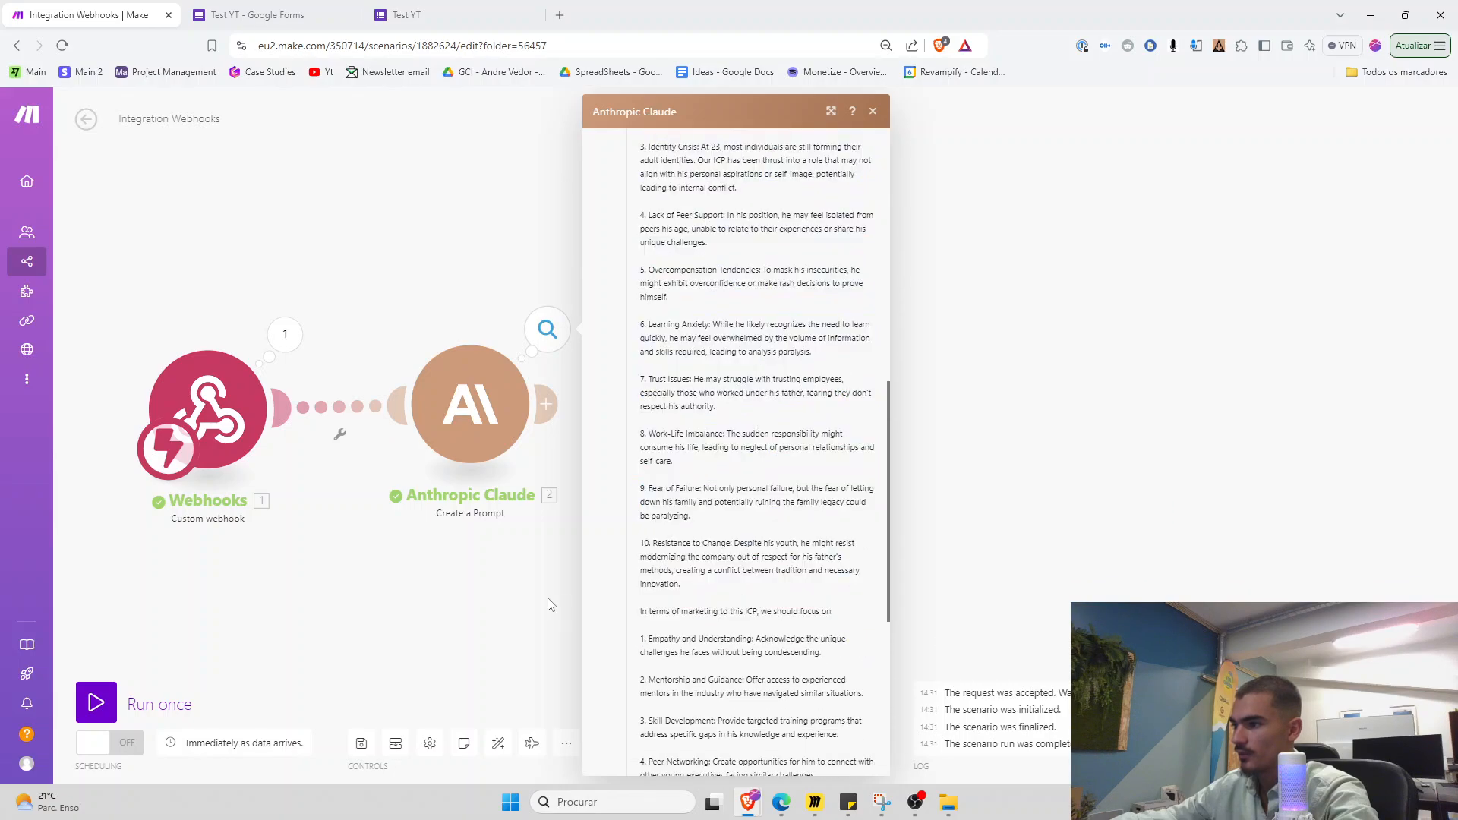
{"action": "left_click", "coordinate": [480, 433]}
{"action": "scroll", "coordinate": [611, 519], "scroll_direction": "down", "scroll_amount": 8}
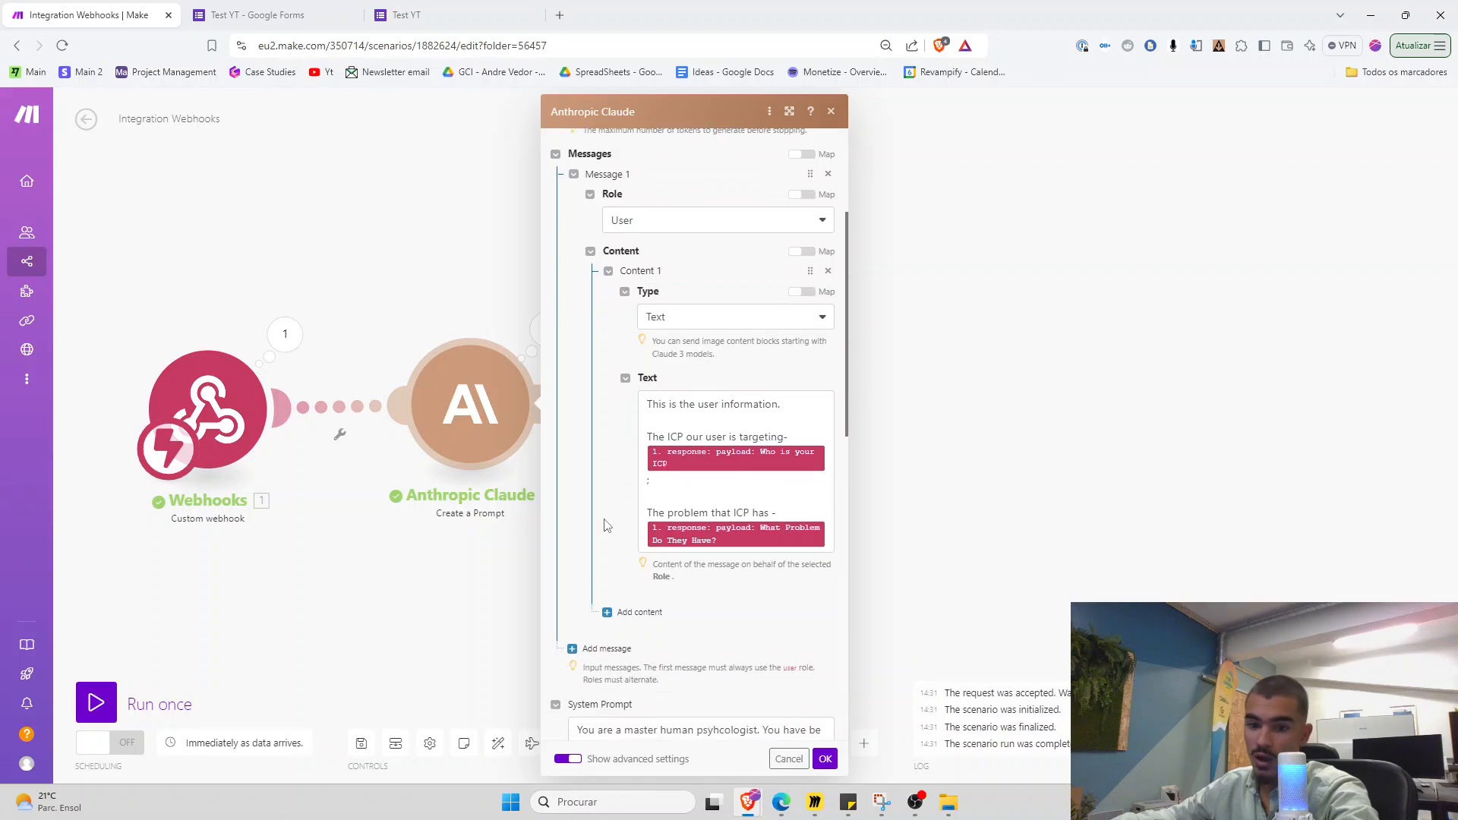
Append an instruction to Claude's system prompt to answer as one long speech without bullet points, and save
{"action": "scroll", "coordinate": [611, 519], "scroll_direction": "down", "scroll_amount": 1}
{"action": "left_click", "coordinate": [786, 513]}
{"action": "key", "text": "Return"}
{"action": "key", "text": "Return"}
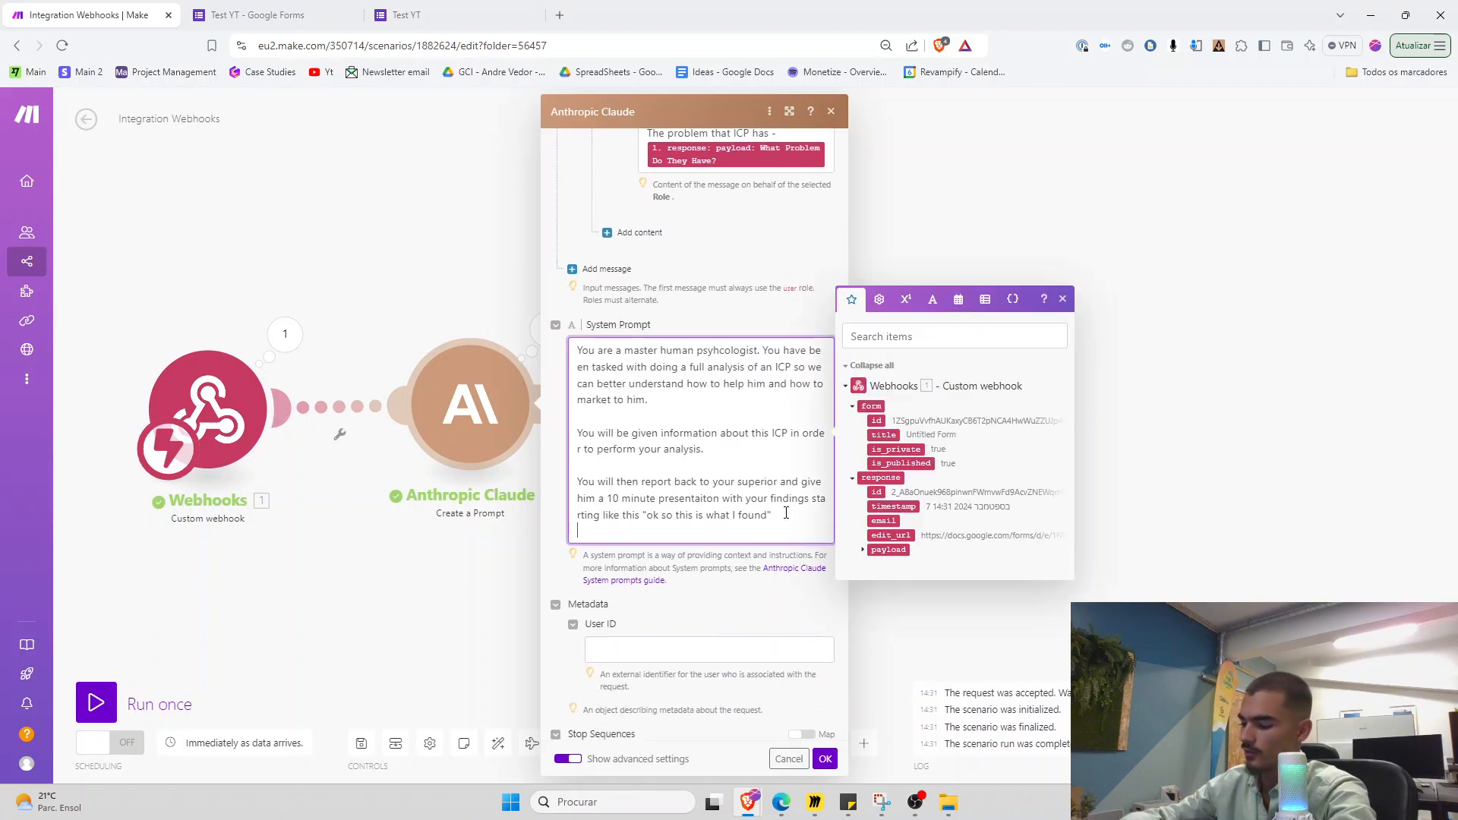
{"action": "type", "text": "I want you to do"}
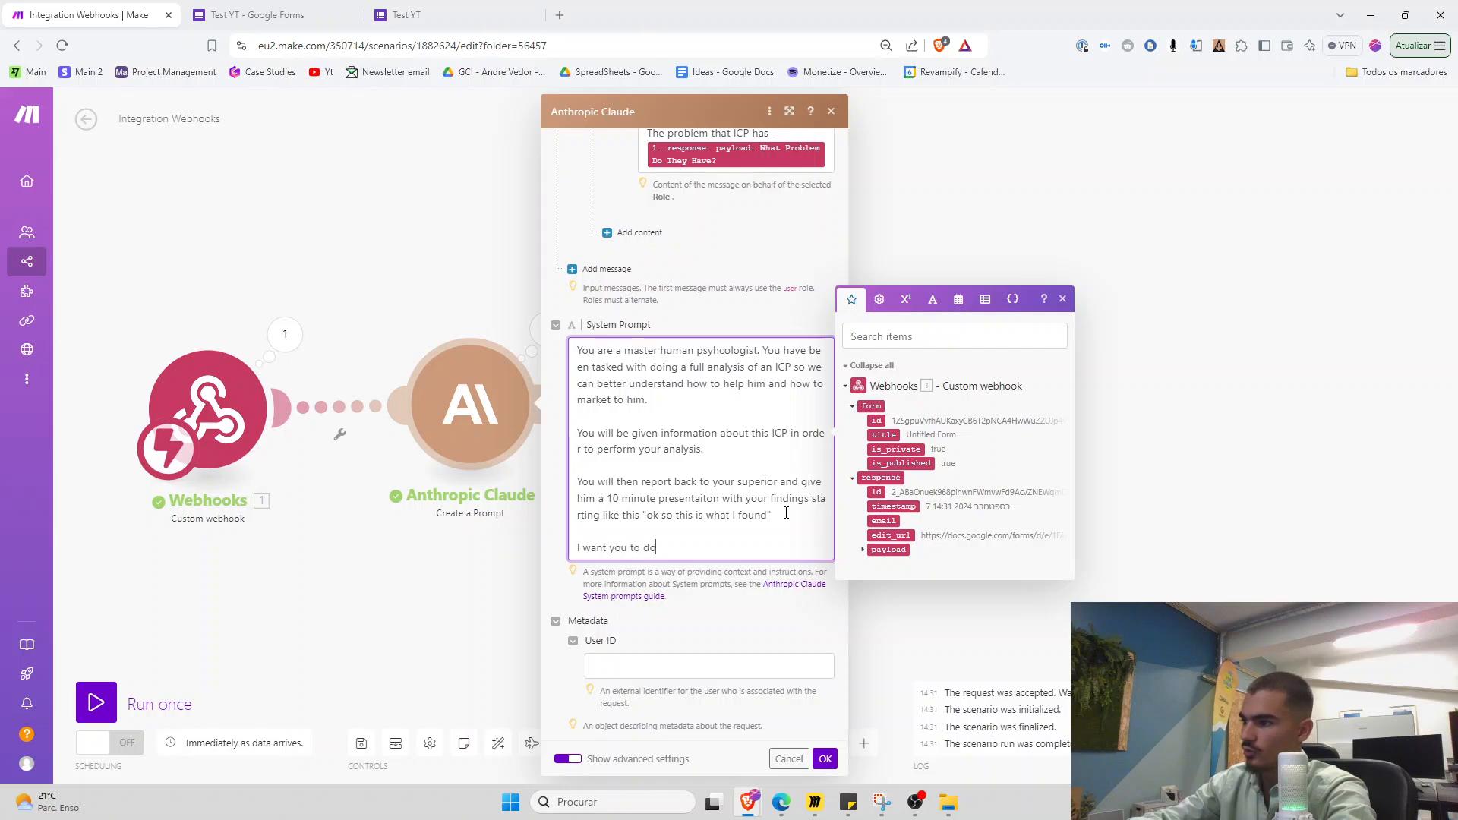
{"action": "type", "text": " it as"}
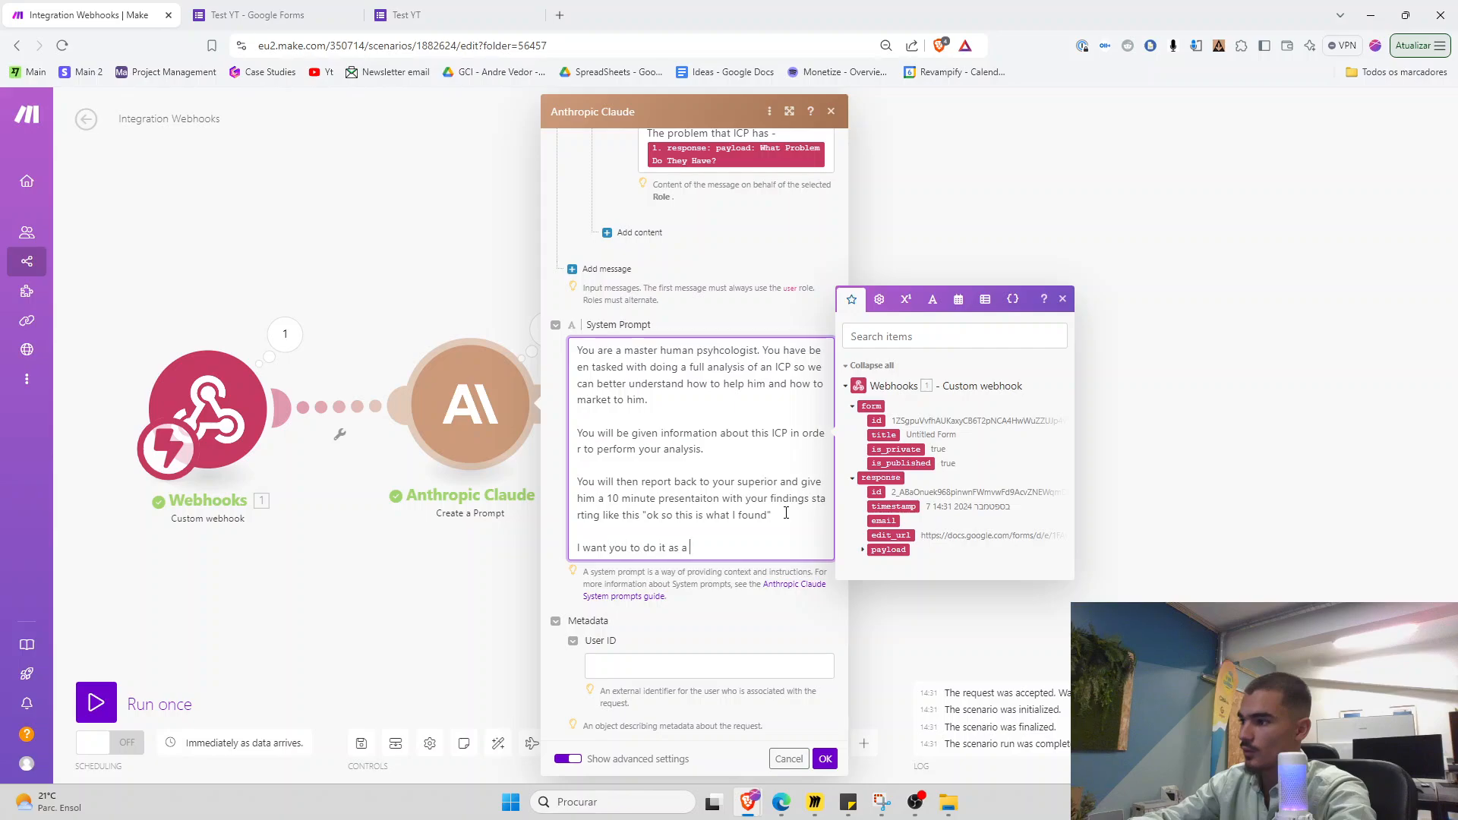
{"action": "type", "text": " one long spee"}
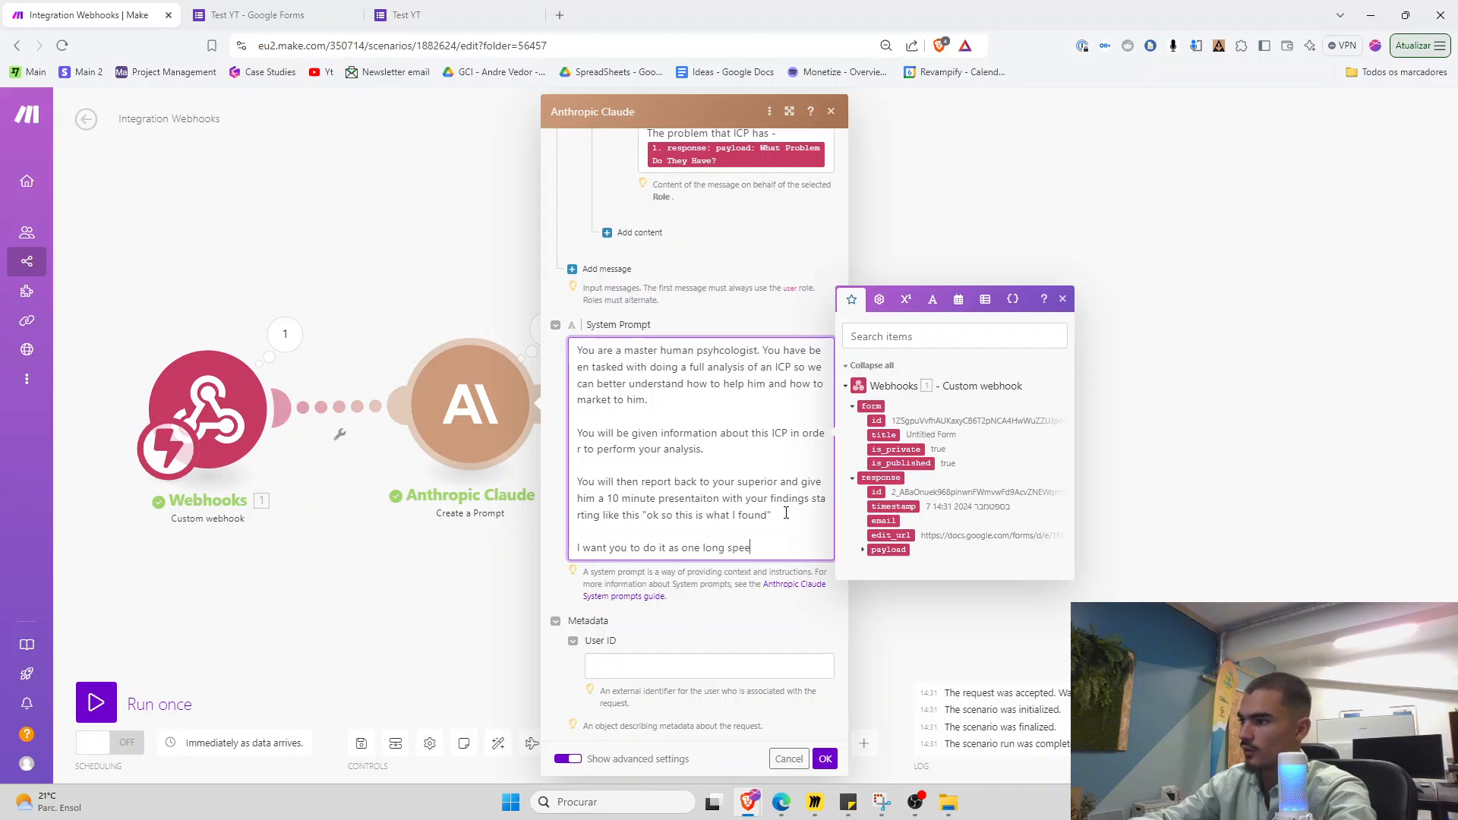
{"action": "type", "text": "ch, without an"}
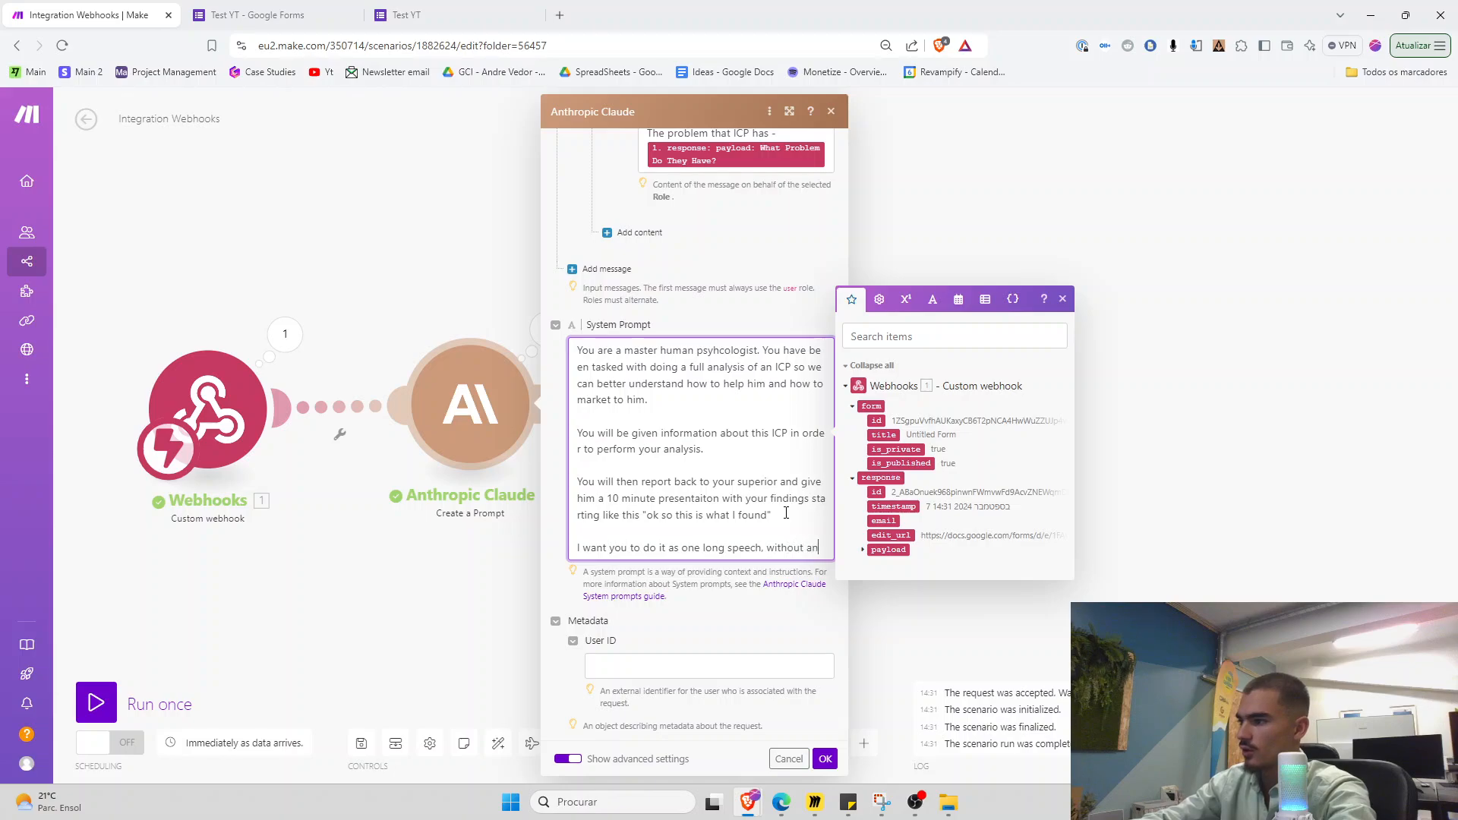
{"action": "type", "text": "y bullet points, numbers or anything of the soo"}
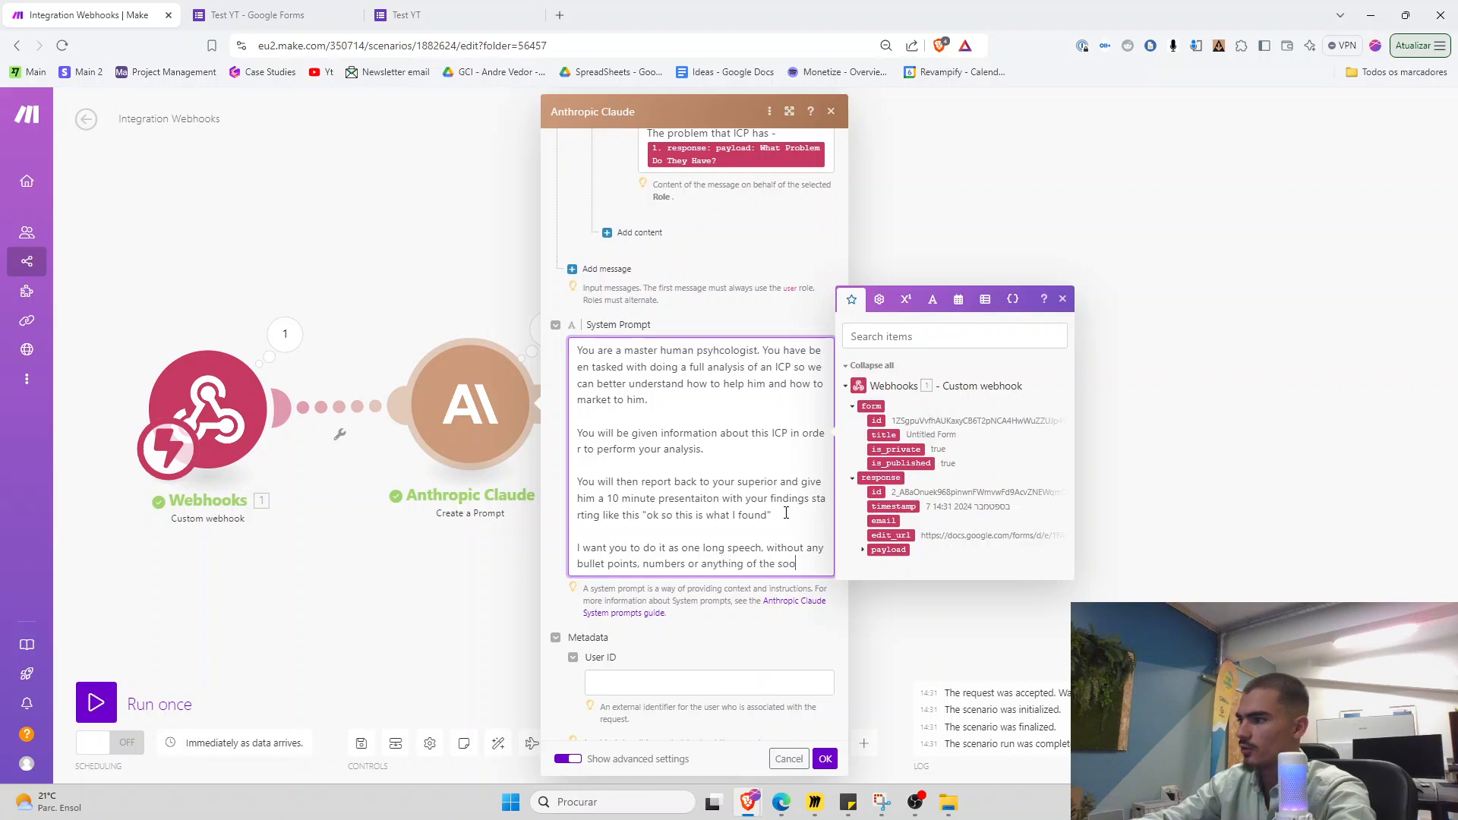
{"action": "type", "text": "meber you are presenting this IN PERSON."}
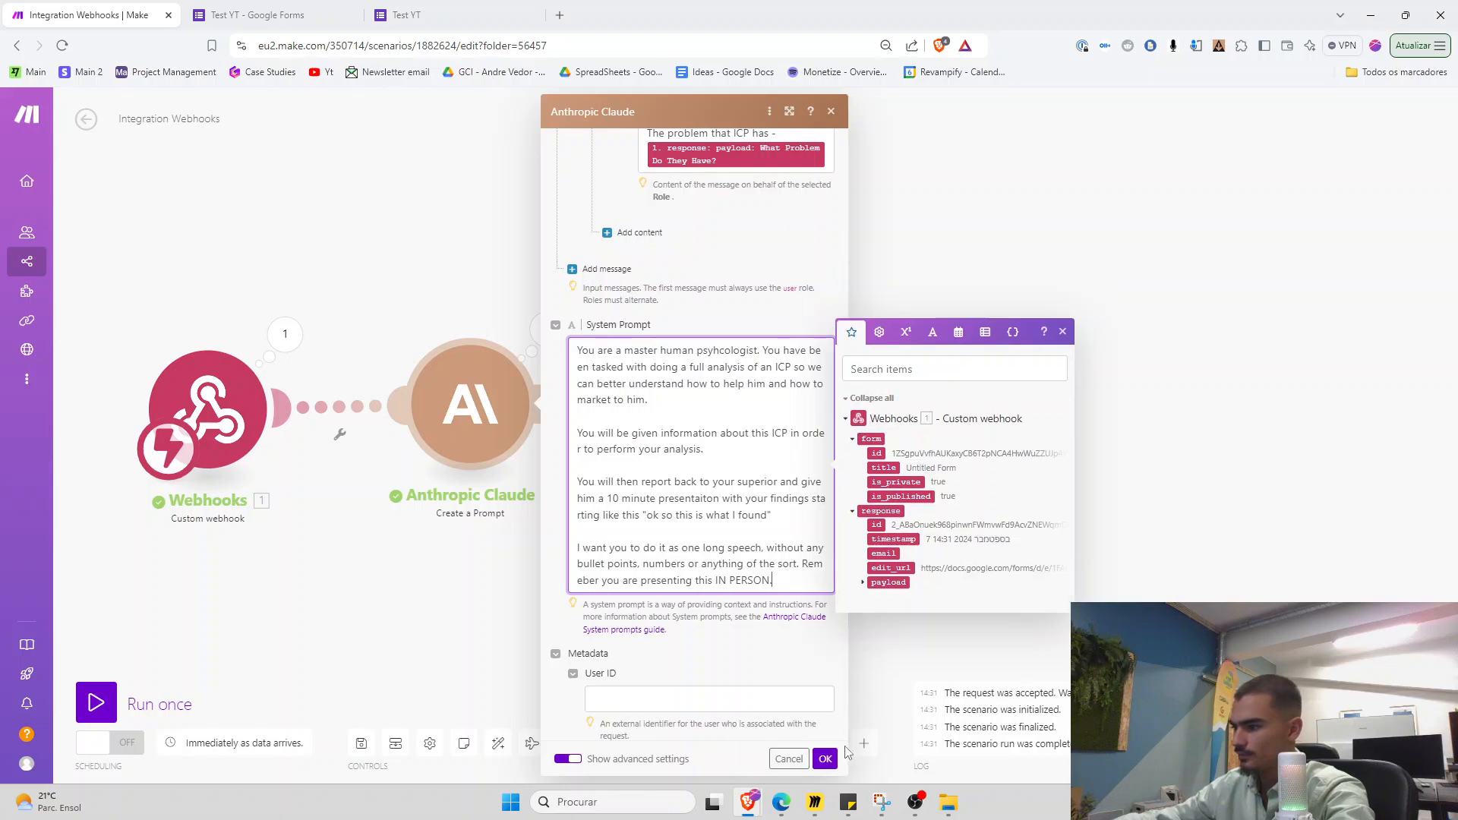
{"action": "left_click", "coordinate": [825, 758]}
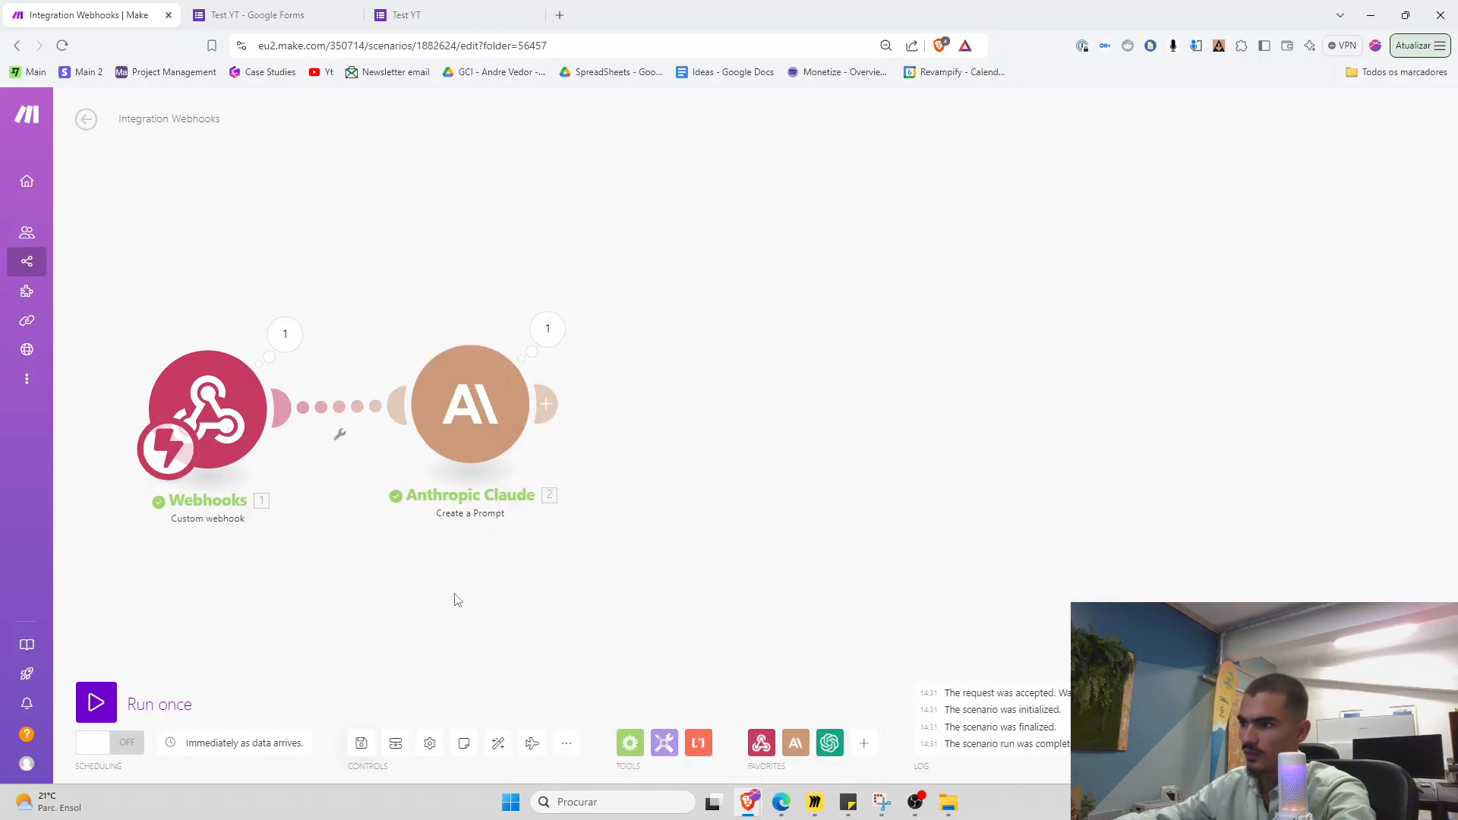
Start a single run of the scenario so it waits for a new form submission
{"action": "left_click_drag", "start_coordinate": [442, 527], "coordinate": [422, 529]}
{"action": "scroll", "coordinate": [422, 525], "scroll_direction": "up", "scroll_amount": 1}
{"action": "right_click", "coordinate": [465, 545]}
{"action": "left_click_drag", "start_coordinate": [357, 565], "coordinate": [427, 570]}
{"action": "left_click", "coordinate": [613, 314]}
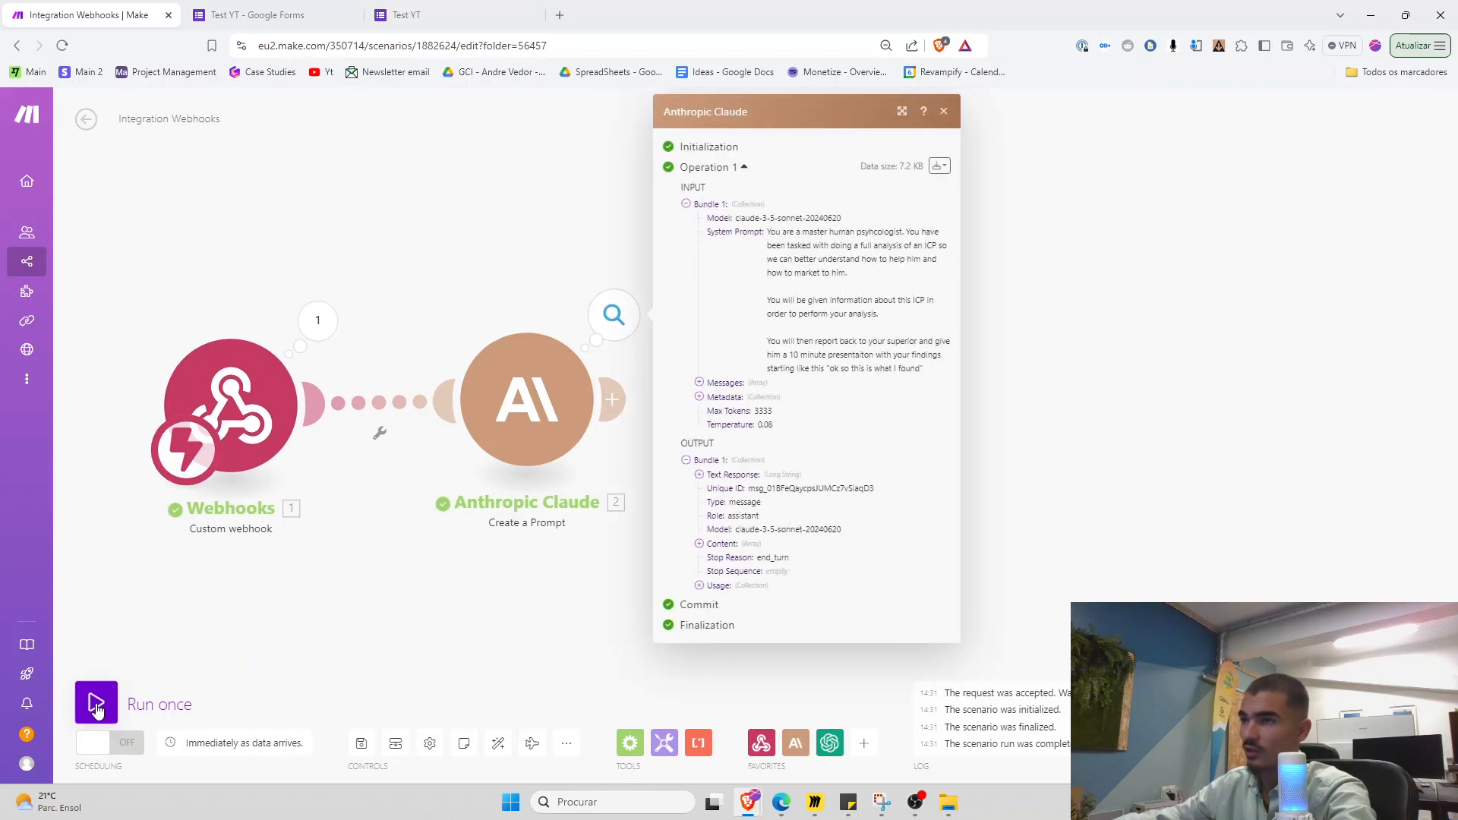
{"action": "left_click", "coordinate": [97, 710]}
Copy the earlier ICP answer from the responses summary into a new Test YT form response
{"action": "left_click", "coordinate": [414, 8]}
{"action": "left_click", "coordinate": [565, 187]}
{"action": "left_click", "coordinate": [312, 8]}
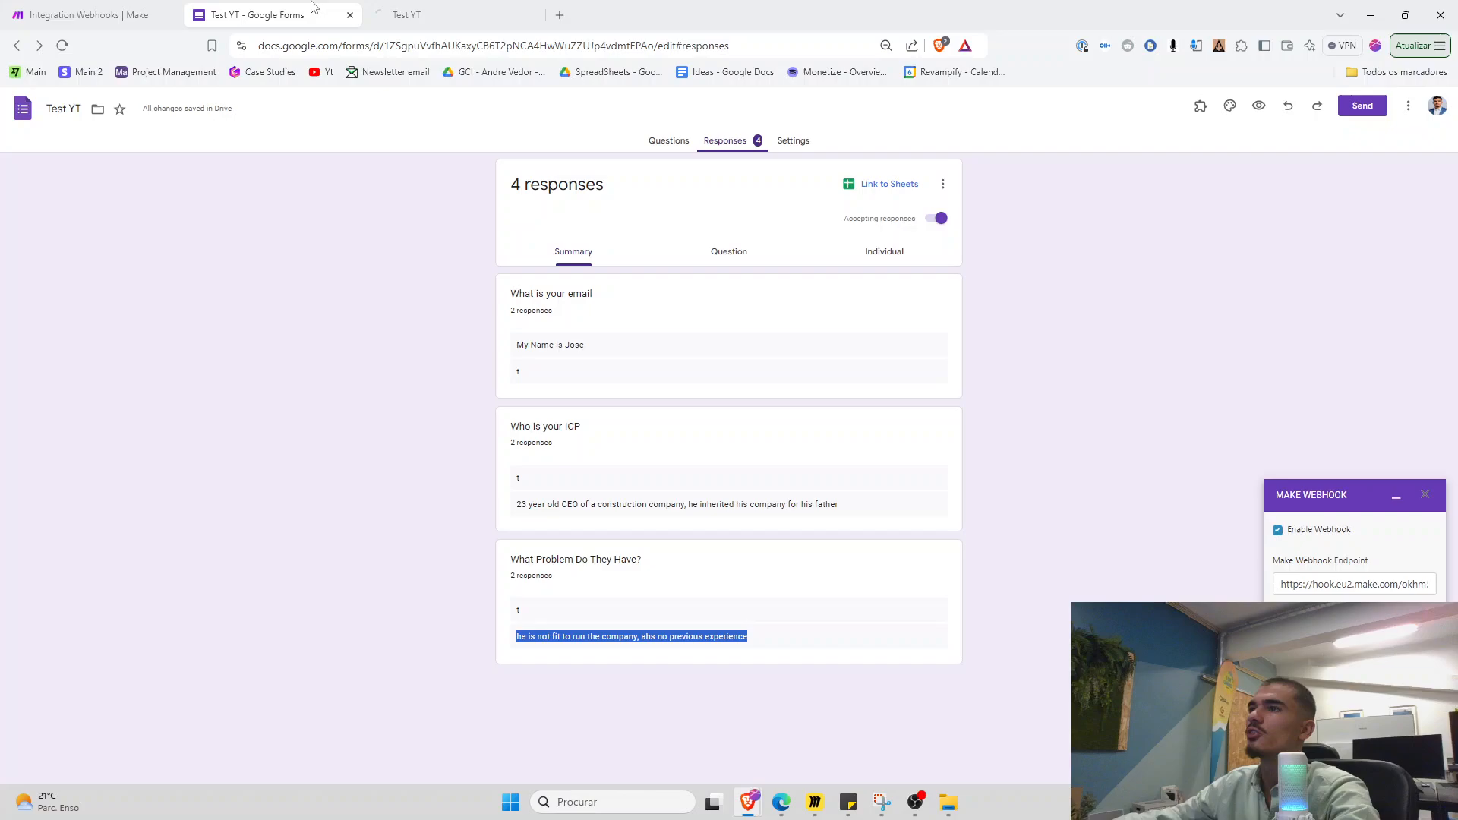
{"action": "left_click_drag", "start_coordinate": [554, 505], "coordinate": [563, 511]}
{"action": "triple_click", "coordinate": [565, 507]}
{"action": "left_click", "coordinate": [501, 8]}
{"action": "left_click", "coordinate": [600, 342]}
Copy the earlier problem answer into the What Problem Do They Have? field and submit the form
{"action": "left_click", "coordinate": [303, 7]}
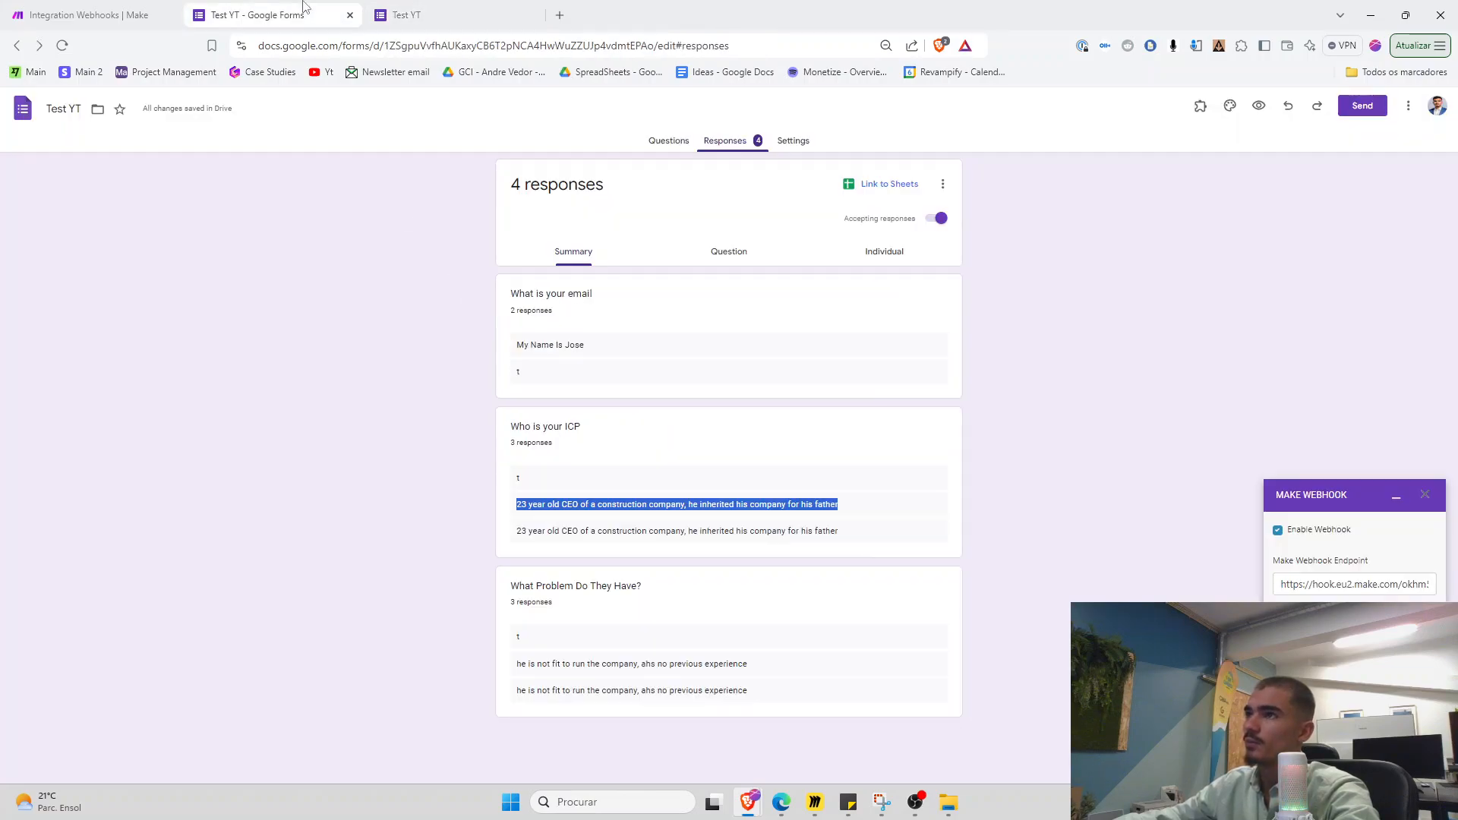
{"action": "triple_click", "coordinate": [557, 663]}
{"action": "key", "text": "ctrl+c"}
{"action": "left_click", "coordinate": [456, 9]}
{"action": "left_click", "coordinate": [573, 439]}
{"action": "key", "text": "ctrl+v"}
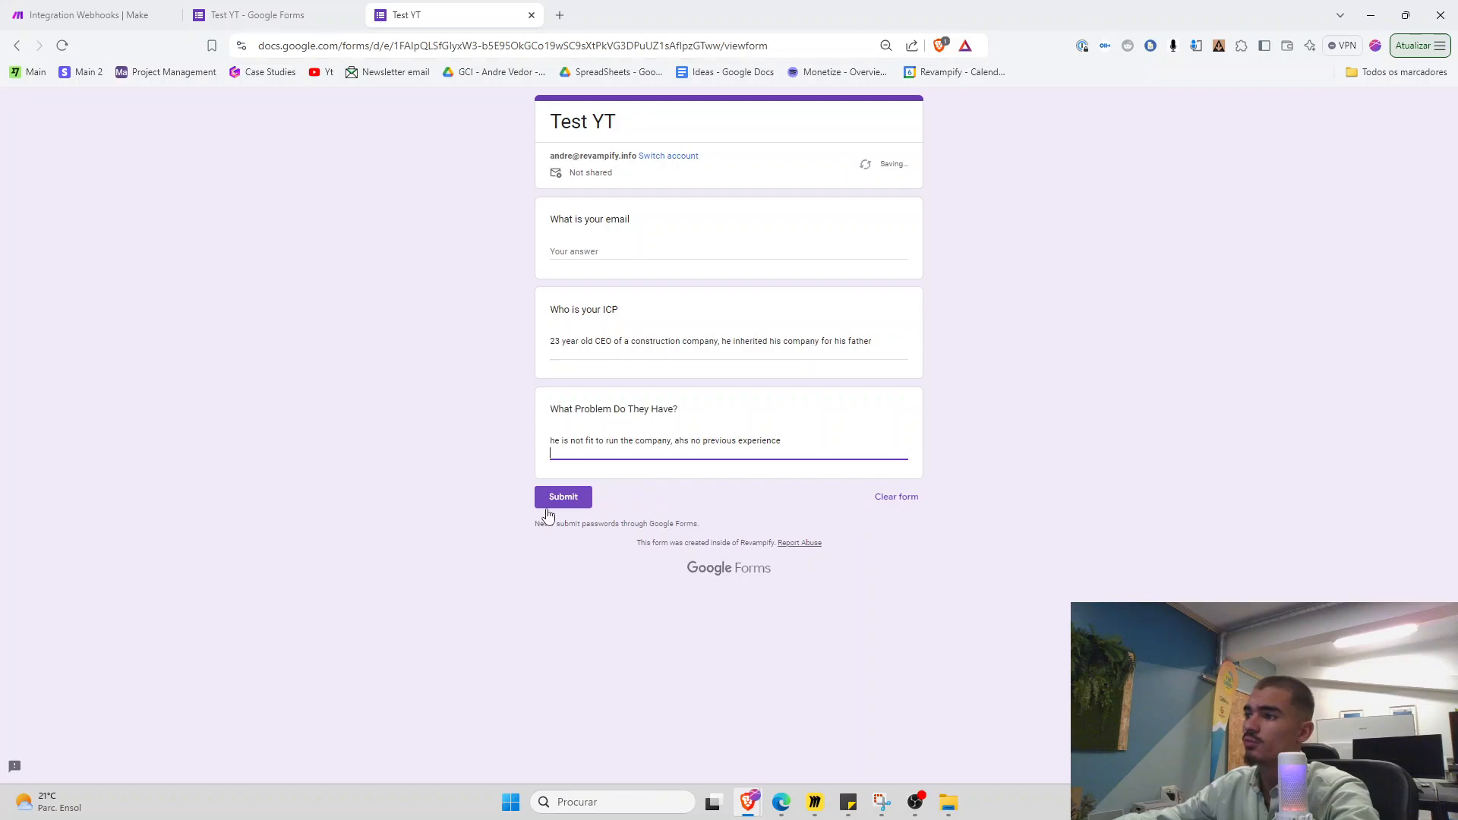
{"action": "left_click", "coordinate": [558, 498]}
{"action": "left_click", "coordinate": [65, 6]}
Once the run completes, open the Anthropic Claude module's operation details
{"action": "left_click_drag", "start_coordinate": [713, 654], "coordinate": [511, 632]}
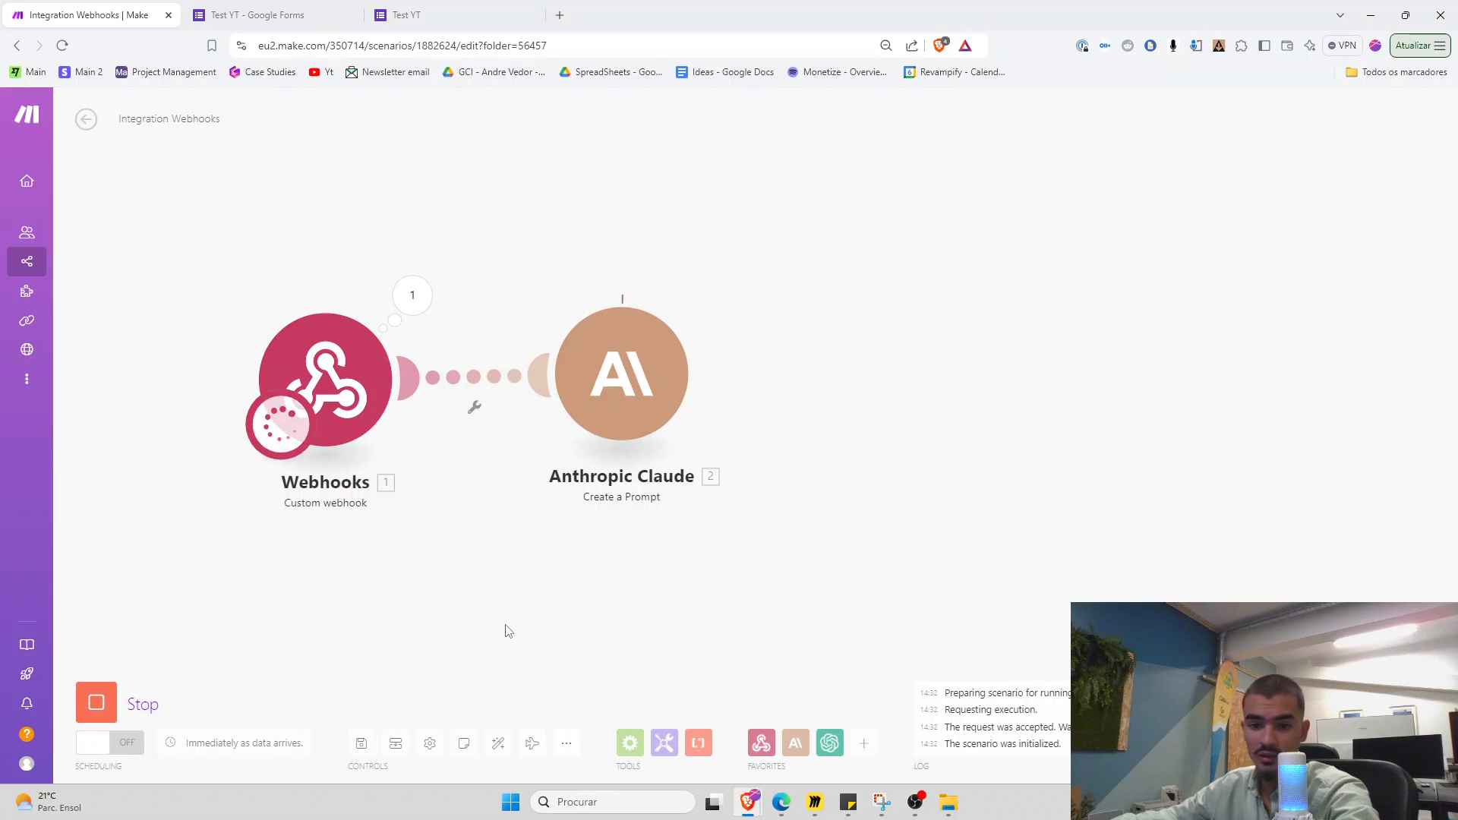
{"action": "left_click_drag", "start_coordinate": [540, 612], "coordinate": [449, 612]}
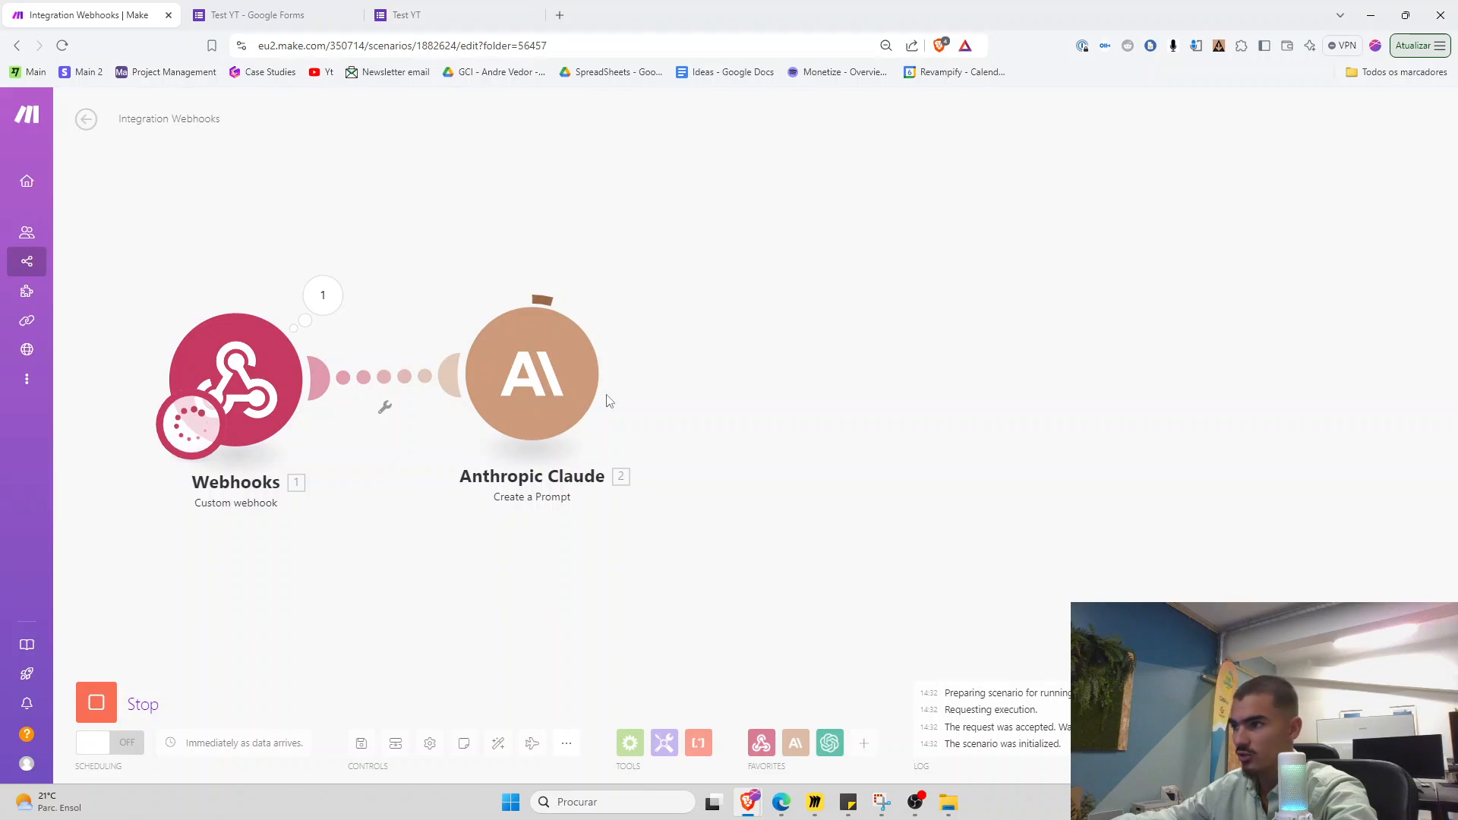
{"action": "left_click_drag", "start_coordinate": [750, 443], "coordinate": [703, 440]}
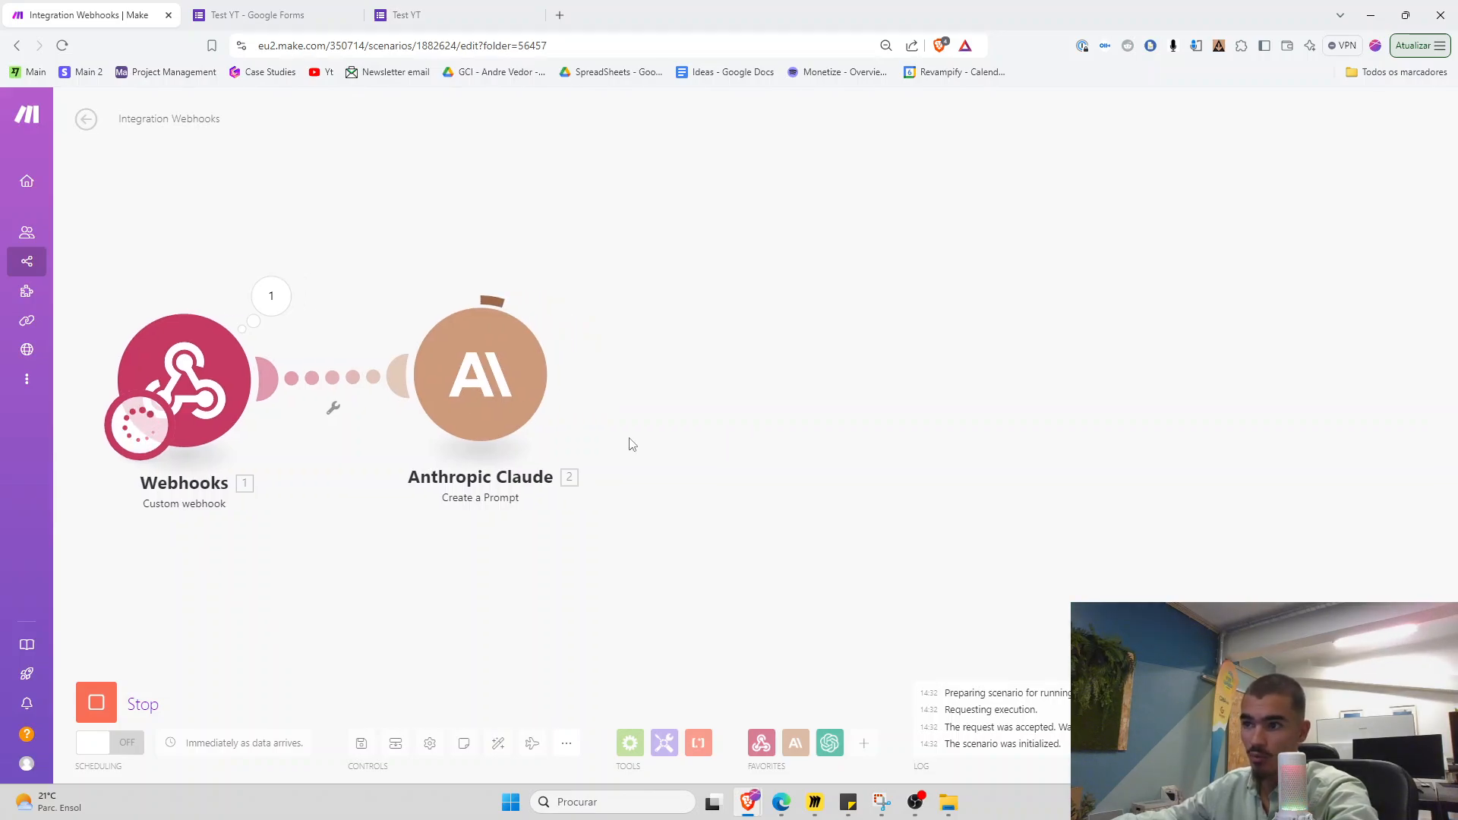
{"action": "left_click", "coordinate": [567, 289]}
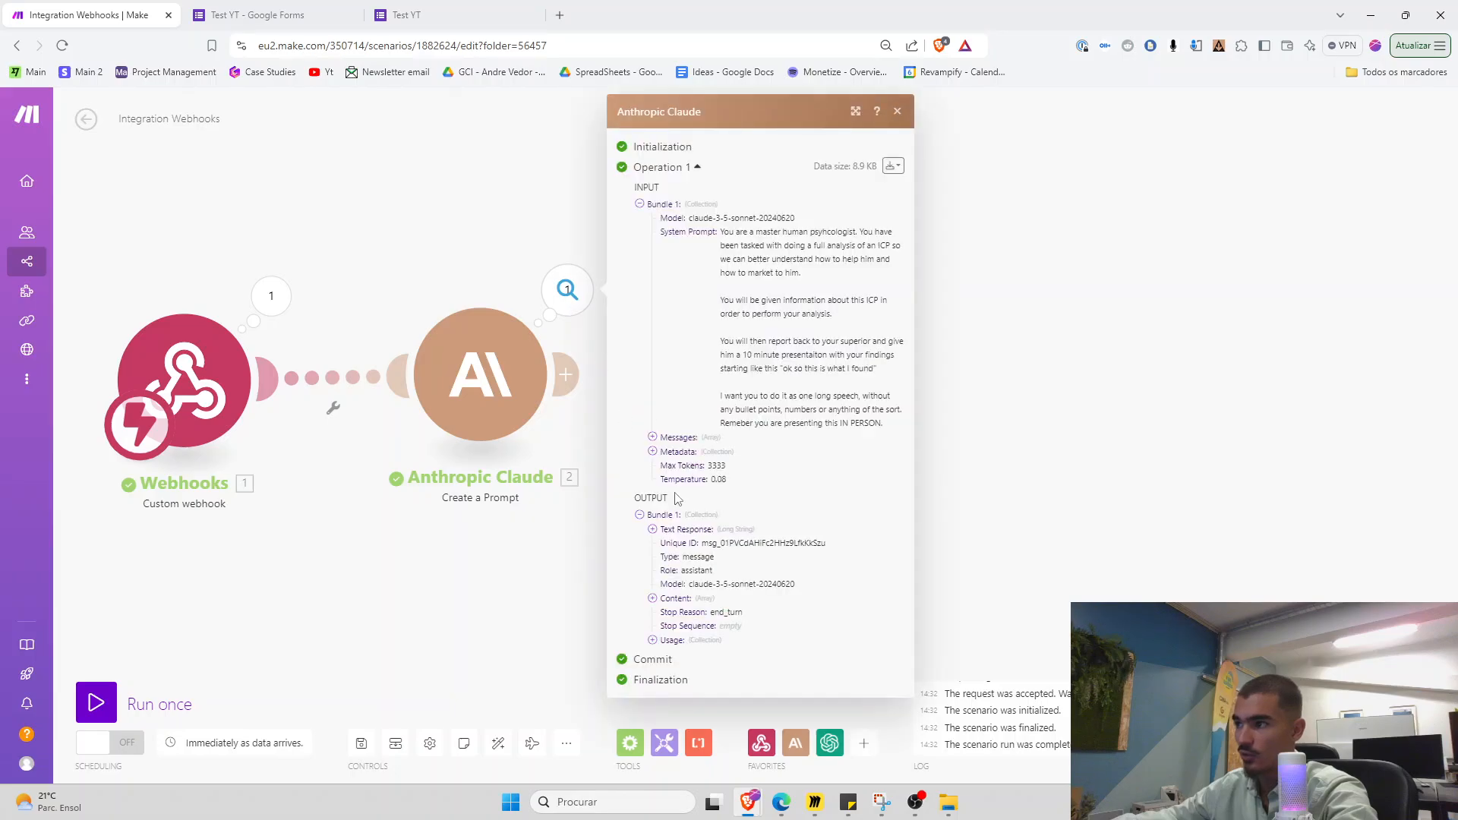
{"action": "left_click", "coordinate": [814, 802]}
{"action": "scroll", "coordinate": [606, 461], "scroll_direction": "down", "scroll_amount": 5}
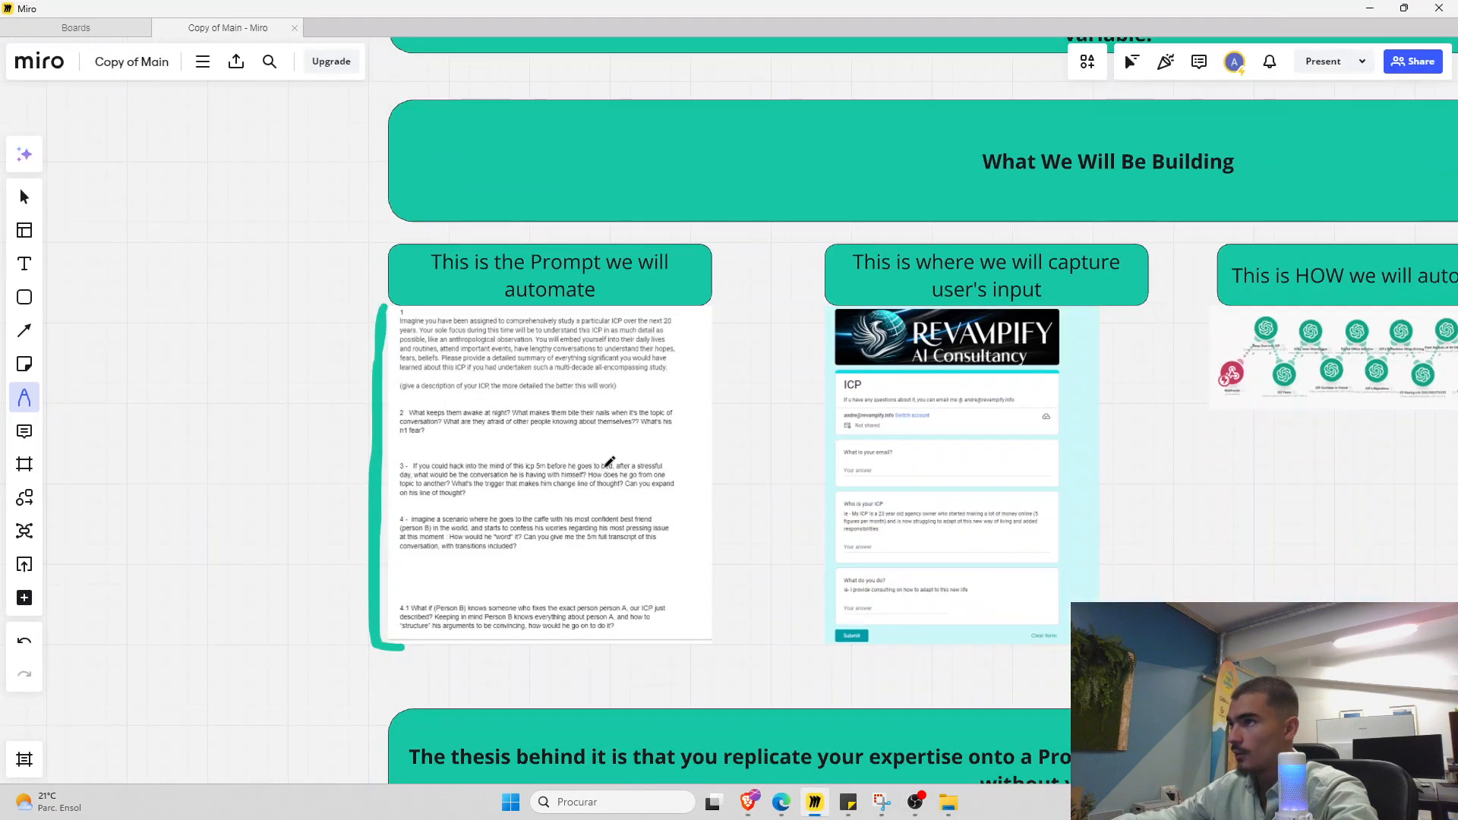
{"action": "left_click_drag", "start_coordinate": [826, 468], "coordinate": [656, 545]}
{"action": "scroll", "coordinate": [656, 545], "scroll_direction": "down", "scroll_amount": 5}
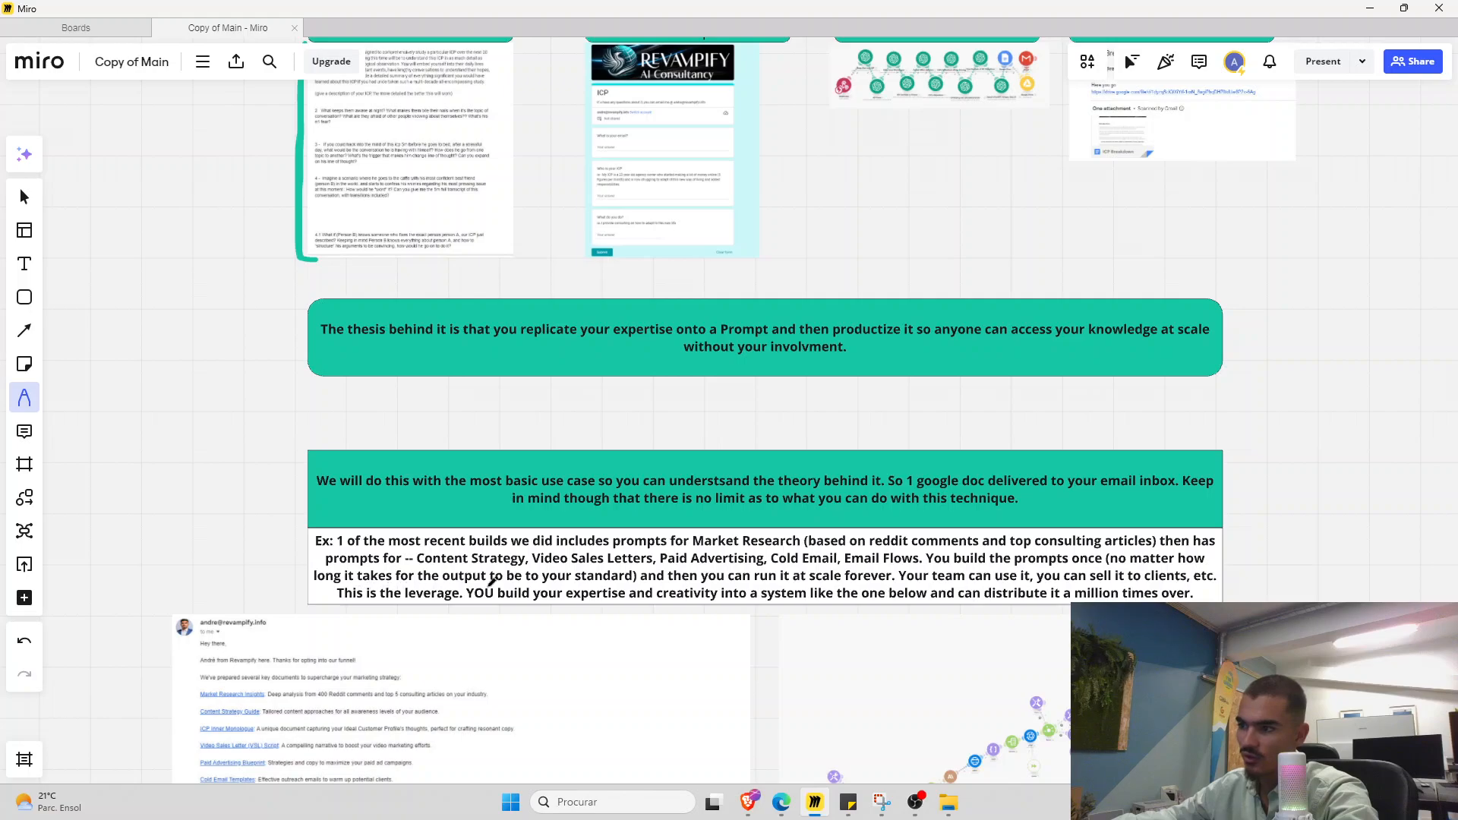
{"action": "key", "text": "alt+Tab"}
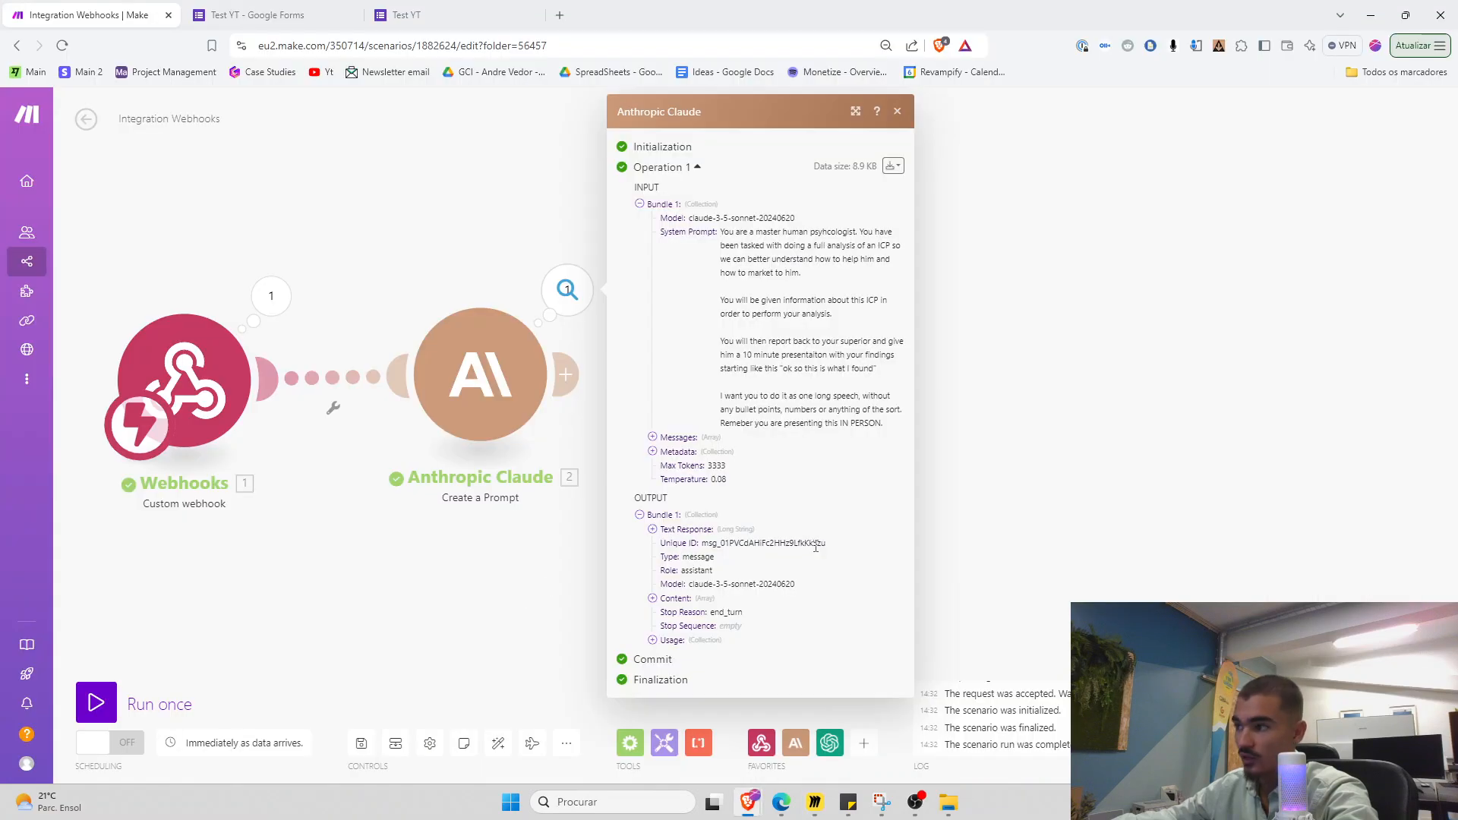
Expand and read Claude's Text Response to check it is a single speech
{"action": "left_click", "coordinate": [687, 531]}
{"action": "scroll", "coordinate": [714, 455], "scroll_direction": "down", "scroll_amount": 10}
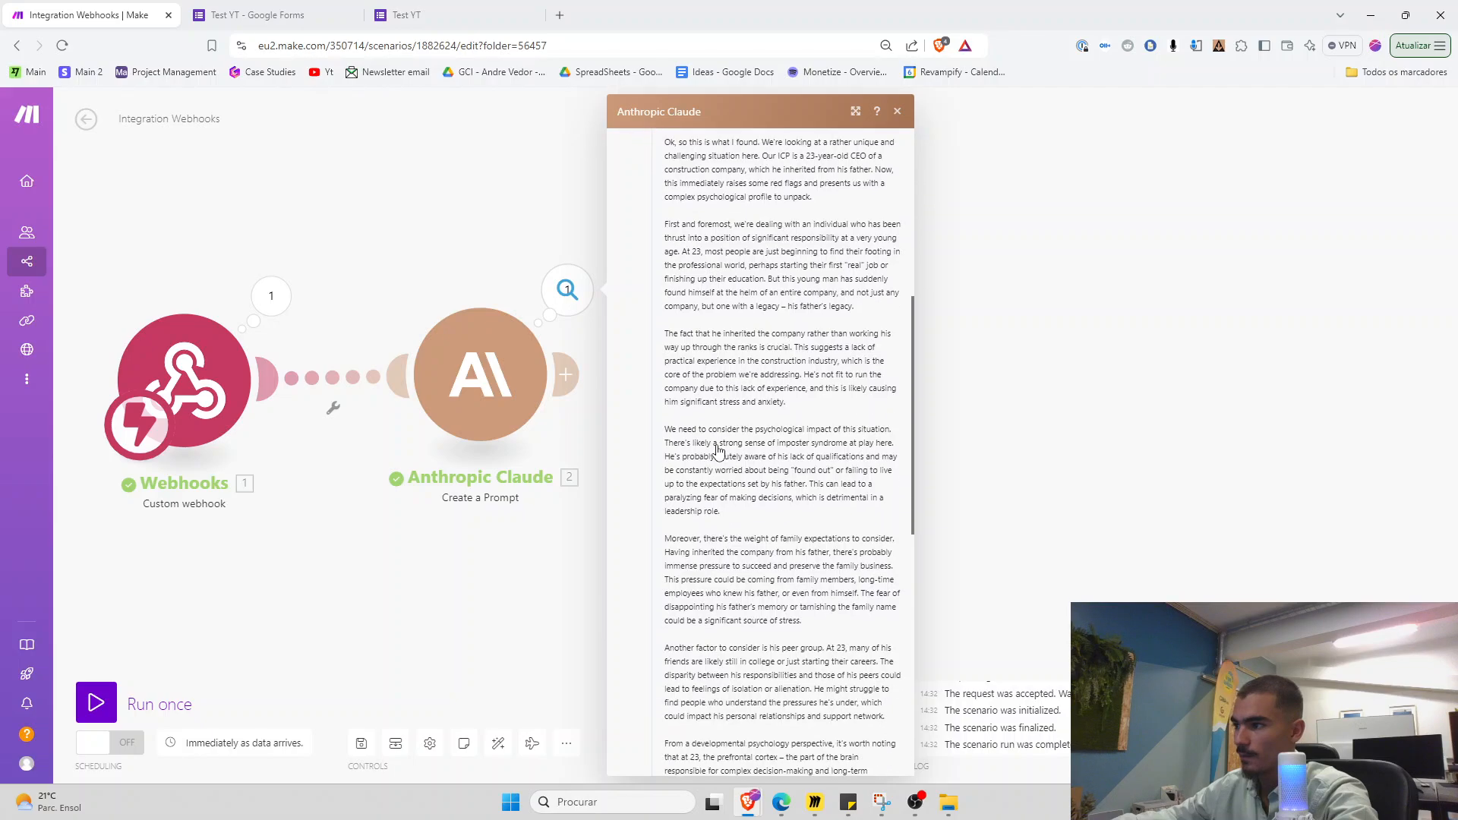
{"action": "scroll", "coordinate": [718, 451], "scroll_direction": "down", "scroll_amount": 8}
{"action": "left_click_drag", "start_coordinate": [689, 430], "coordinate": [752, 522]}
{"action": "left_click", "coordinate": [768, 552]}
{"action": "left_click", "coordinate": [457, 598]}
{"action": "scroll", "coordinate": [588, 532], "scroll_direction": "down", "scroll_amount": 2}
{"action": "left_click_drag", "start_coordinate": [587, 524], "coordinate": [644, 466]}
{"action": "scroll", "coordinate": [604, 526], "scroll_direction": "up", "scroll_amount": 2}
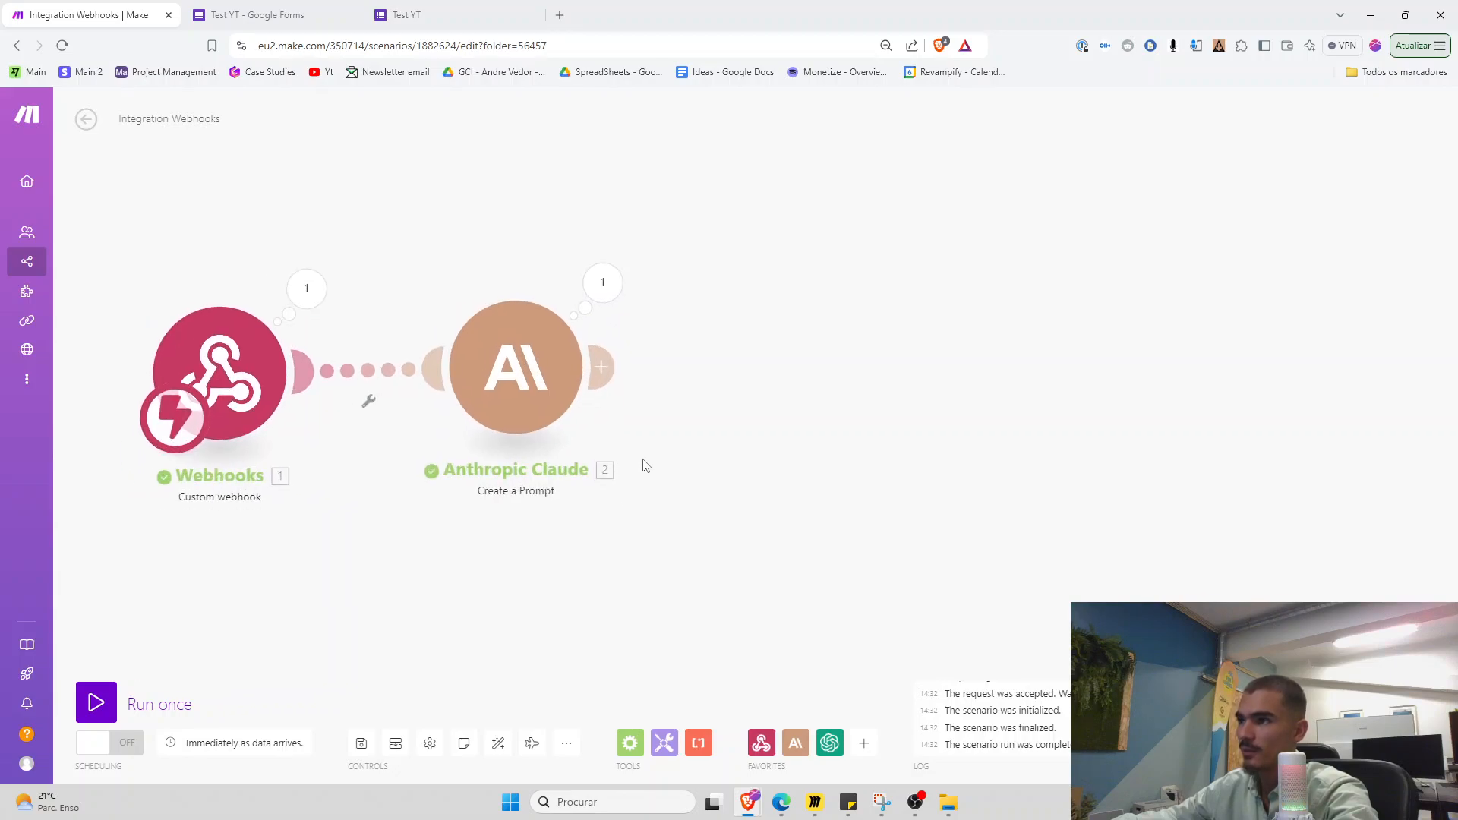
{"action": "left_click", "coordinate": [604, 285]}
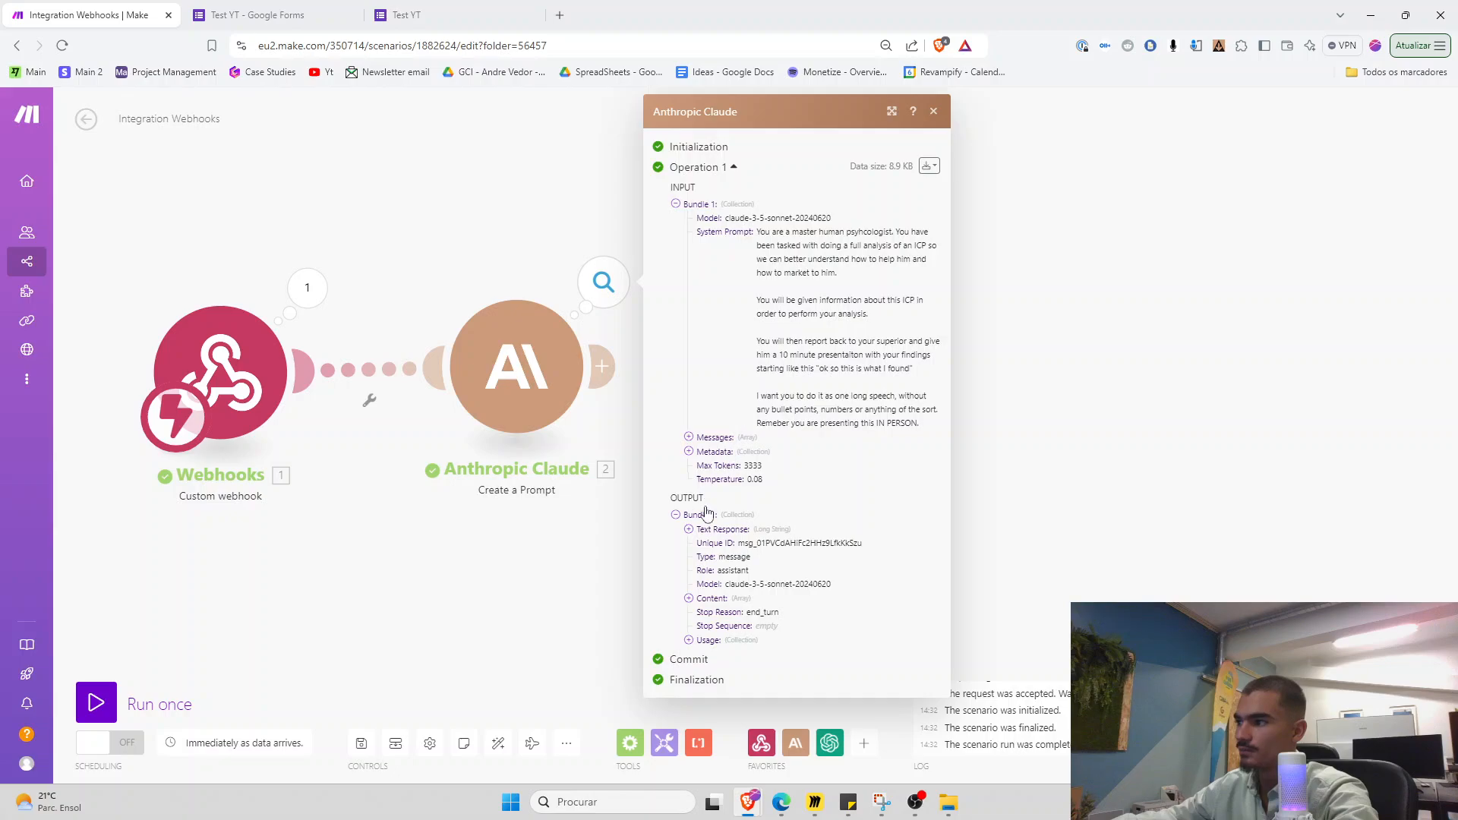
Inspect the webhook payload's ICP and problem answers, then move the Claude module slightly right
{"action": "left_click", "coordinate": [308, 287]}
{"action": "left_click", "coordinate": [392, 344]}
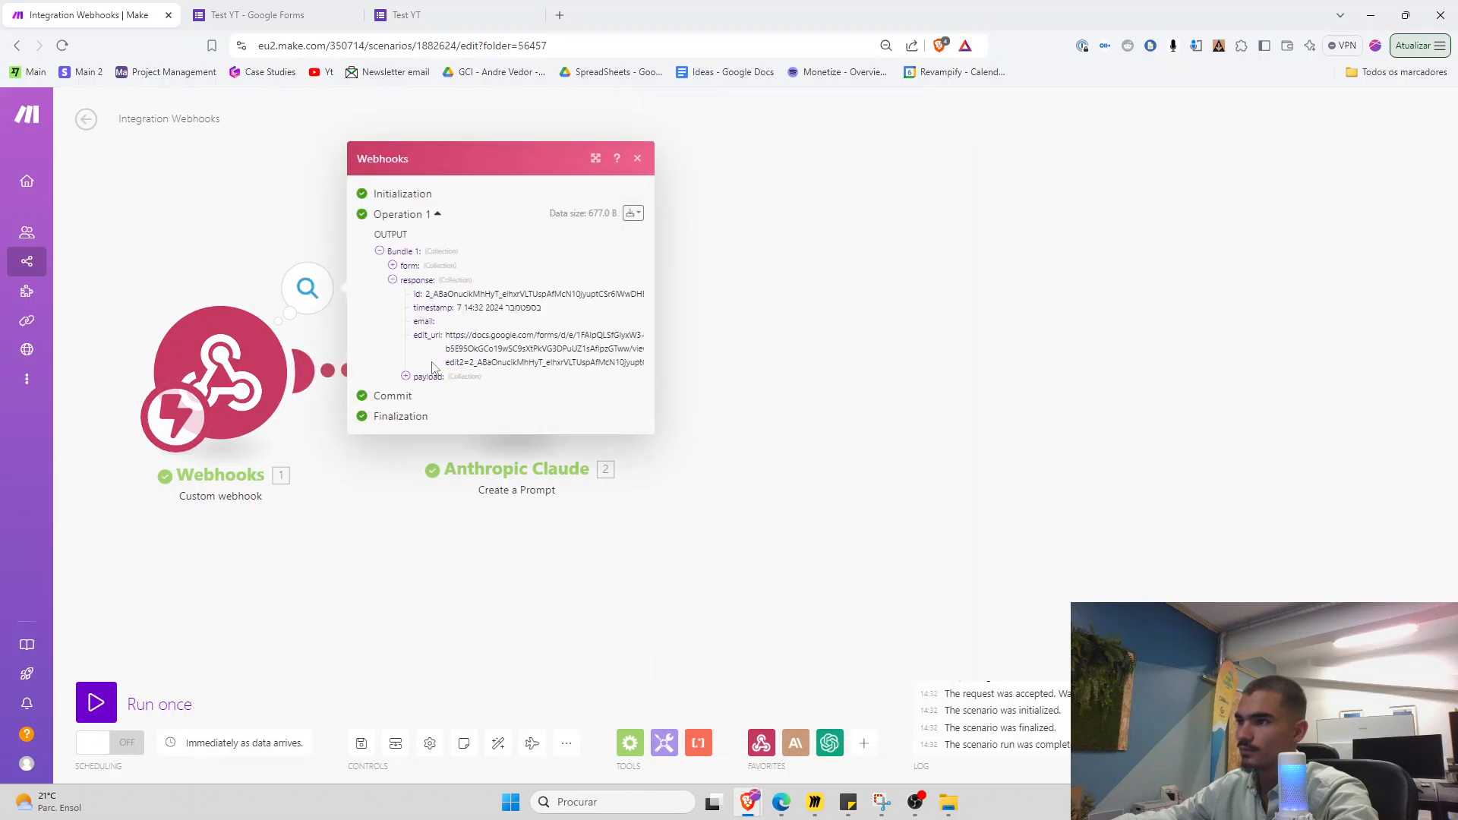
{"action": "left_click", "coordinate": [414, 376]}
{"action": "left_click_drag", "start_coordinate": [491, 358], "coordinate": [589, 430]}
{"action": "left_click", "coordinate": [561, 372]}
{"action": "left_click", "coordinate": [539, 373]}
{"action": "left_click", "coordinate": [590, 433]}
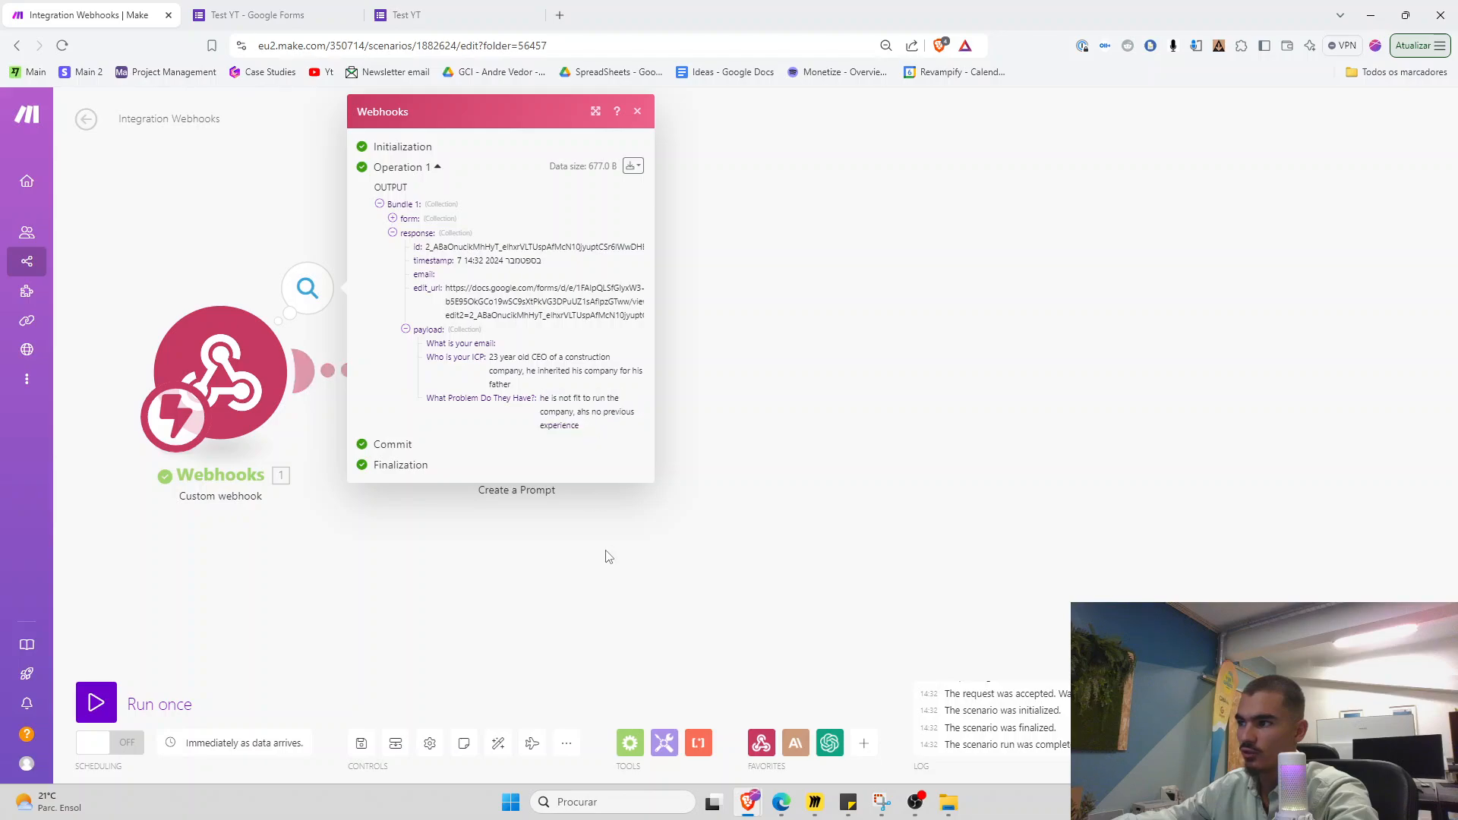
{"action": "left_click", "coordinate": [592, 553]}
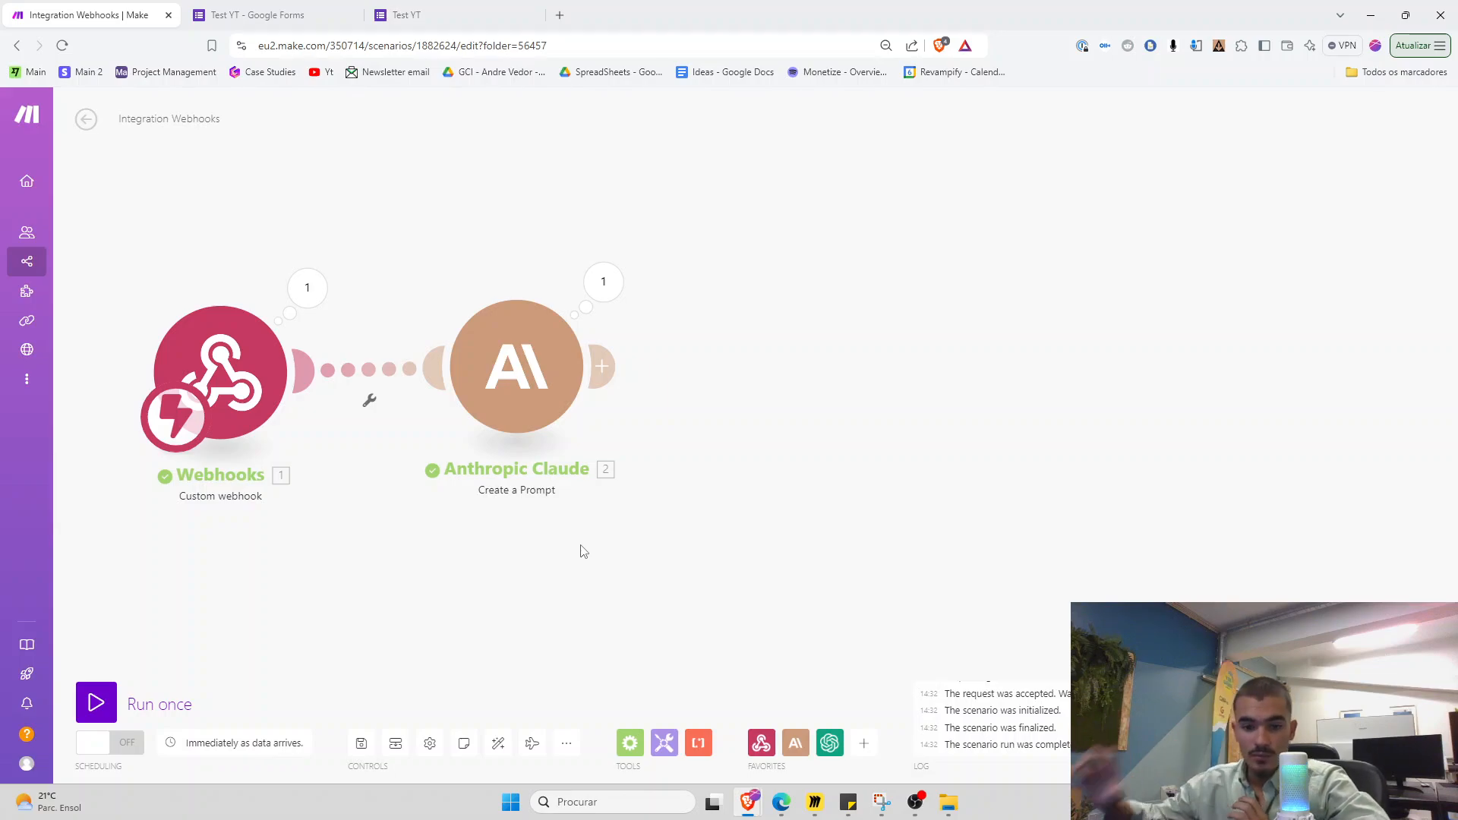
{"action": "left_click_drag", "start_coordinate": [586, 406], "coordinate": [625, 410]}
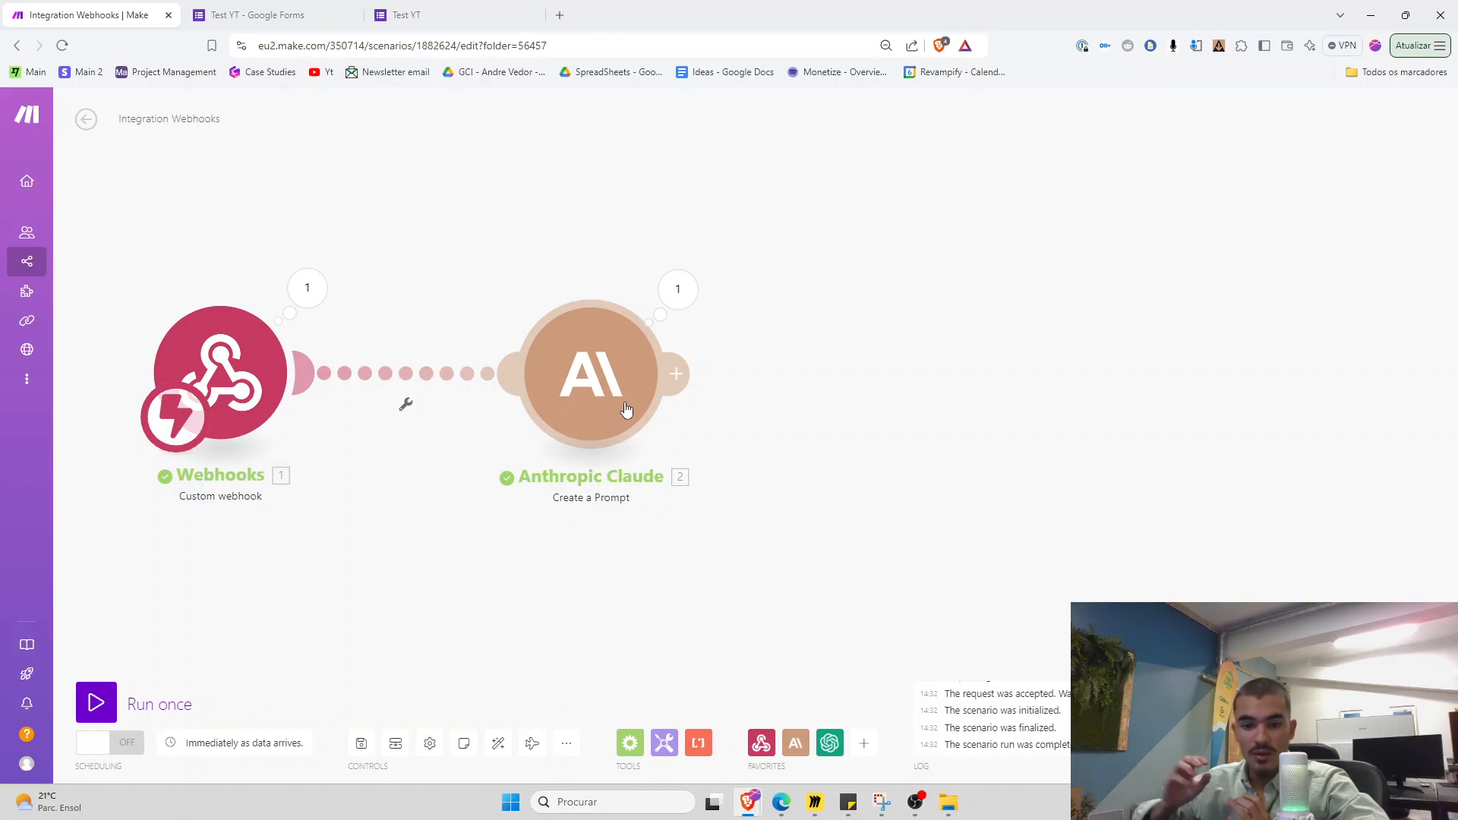
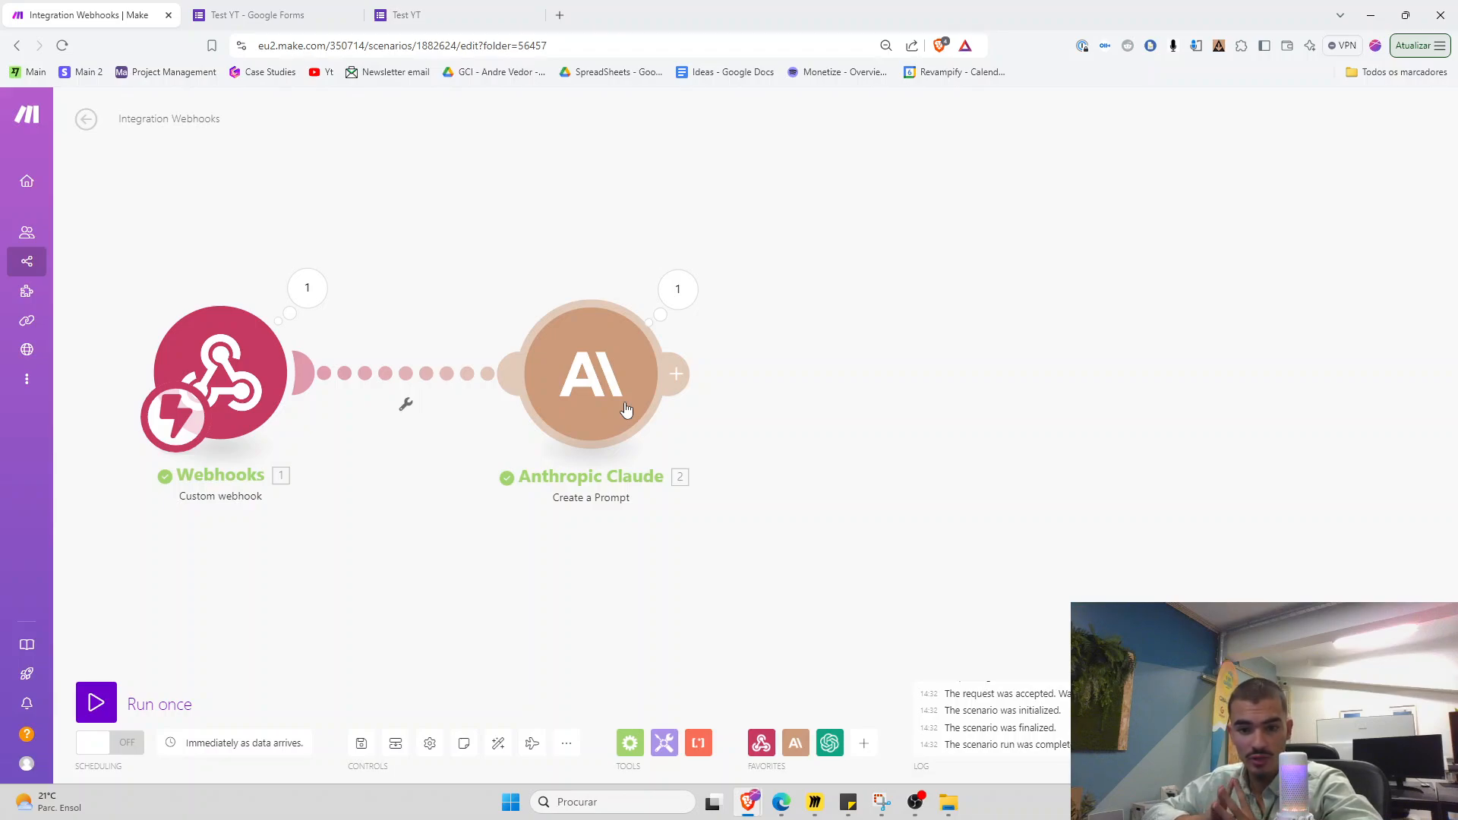
Select the Webhooks module on the canvas, then load a fresh copy of the Test YT form
{"action": "left_click_drag", "start_coordinate": [483, 205], "coordinate": [735, 588]}
{"action": "left_click_drag", "start_coordinate": [476, 177], "coordinate": [769, 562]}
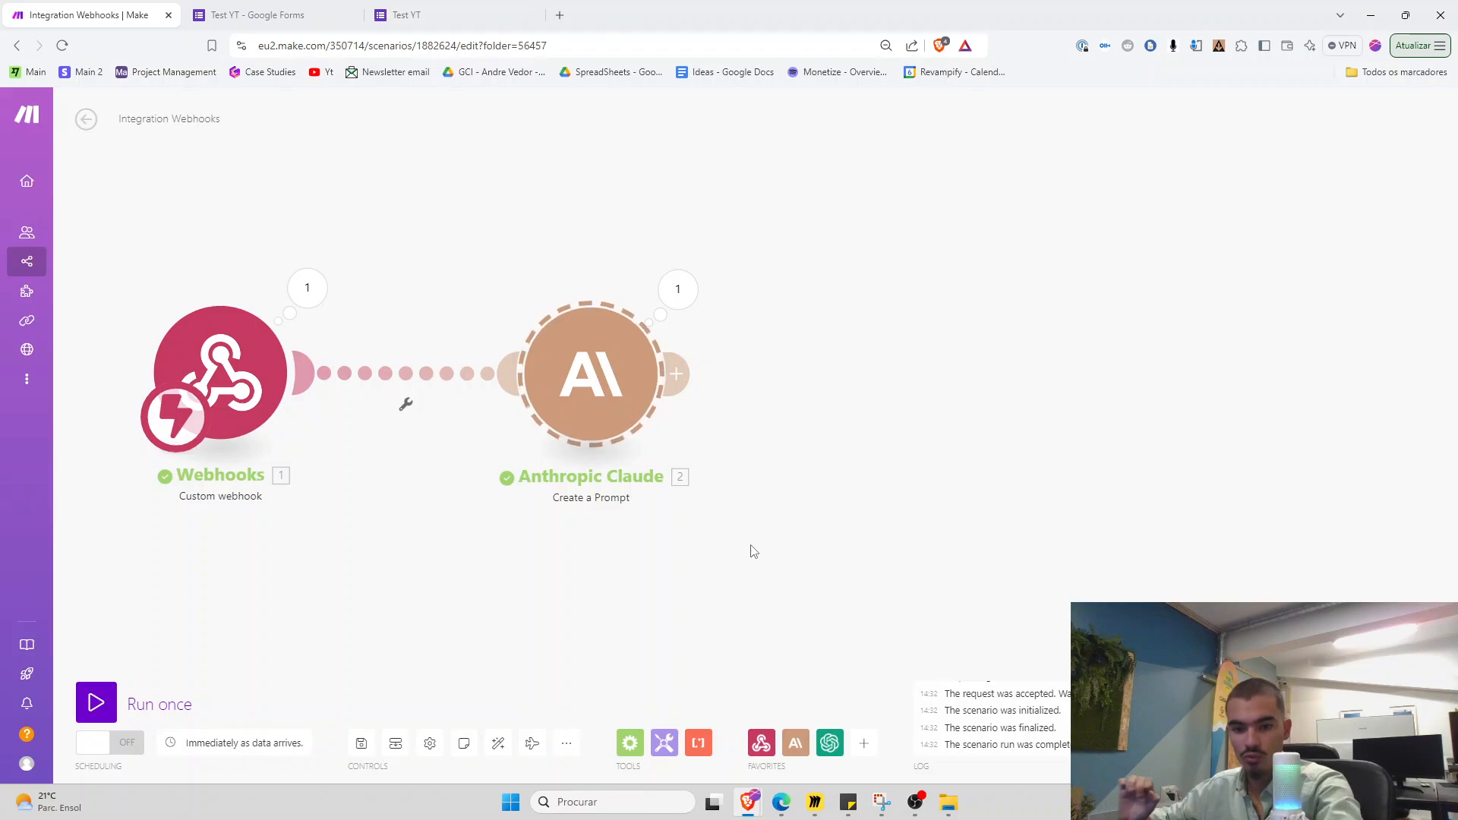
{"action": "left_click_drag", "start_coordinate": [344, 657], "coordinate": [460, 660]}
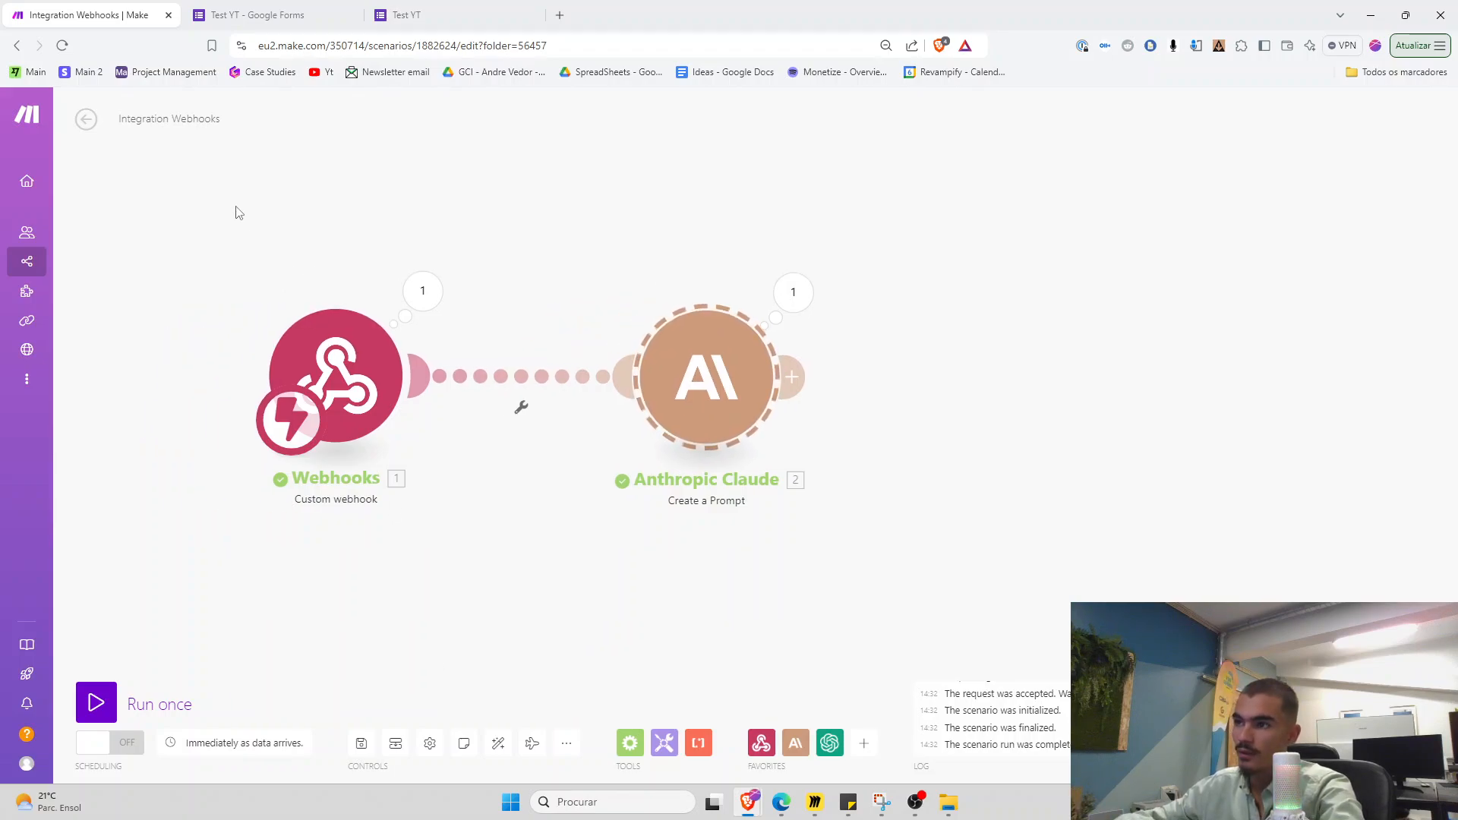
{"action": "left_click_drag", "start_coordinate": [235, 206], "coordinate": [486, 586]}
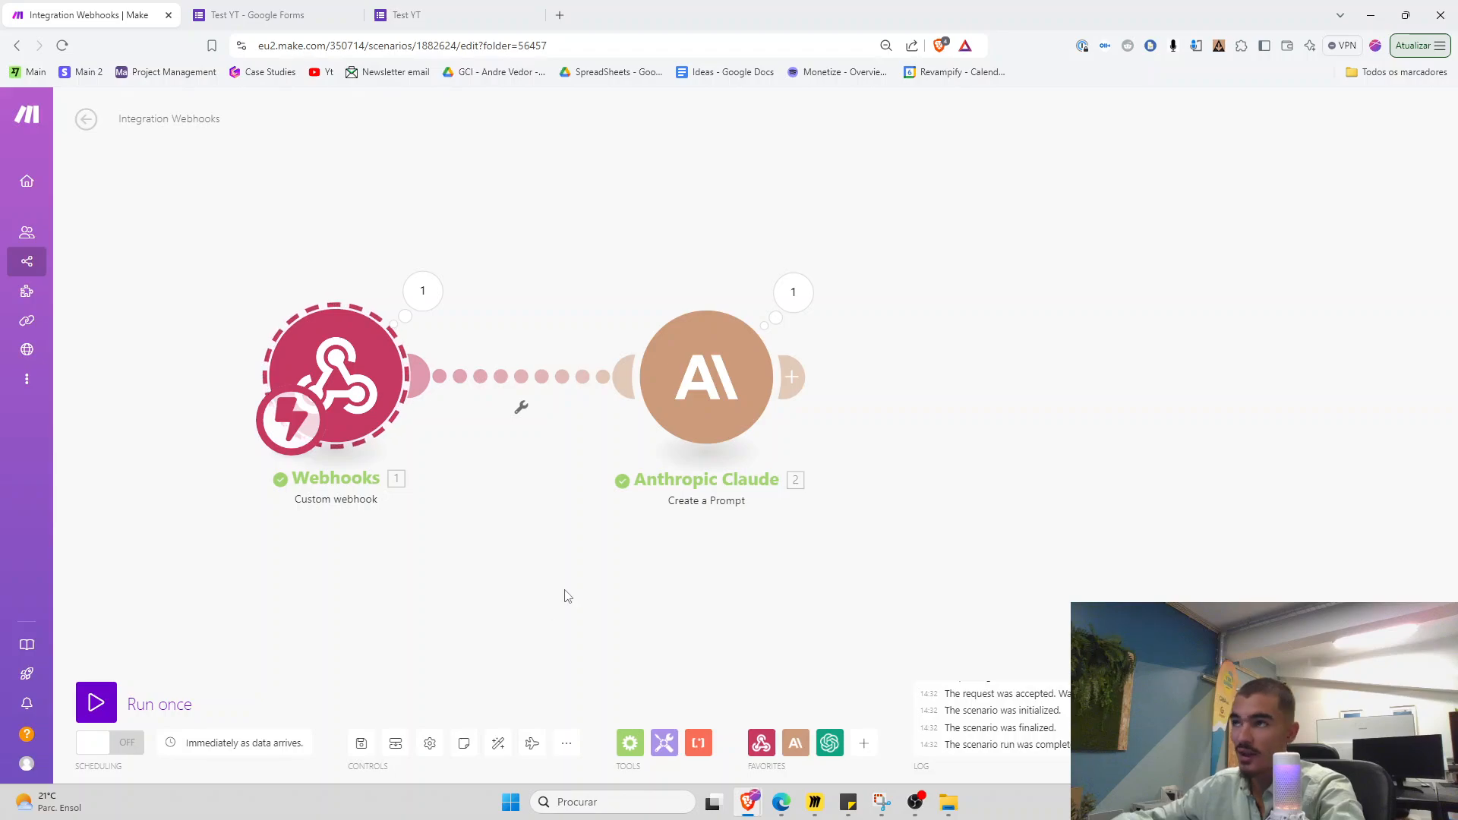
{"action": "left_click", "coordinate": [476, 11]}
{"action": "left_click", "coordinate": [581, 186]}
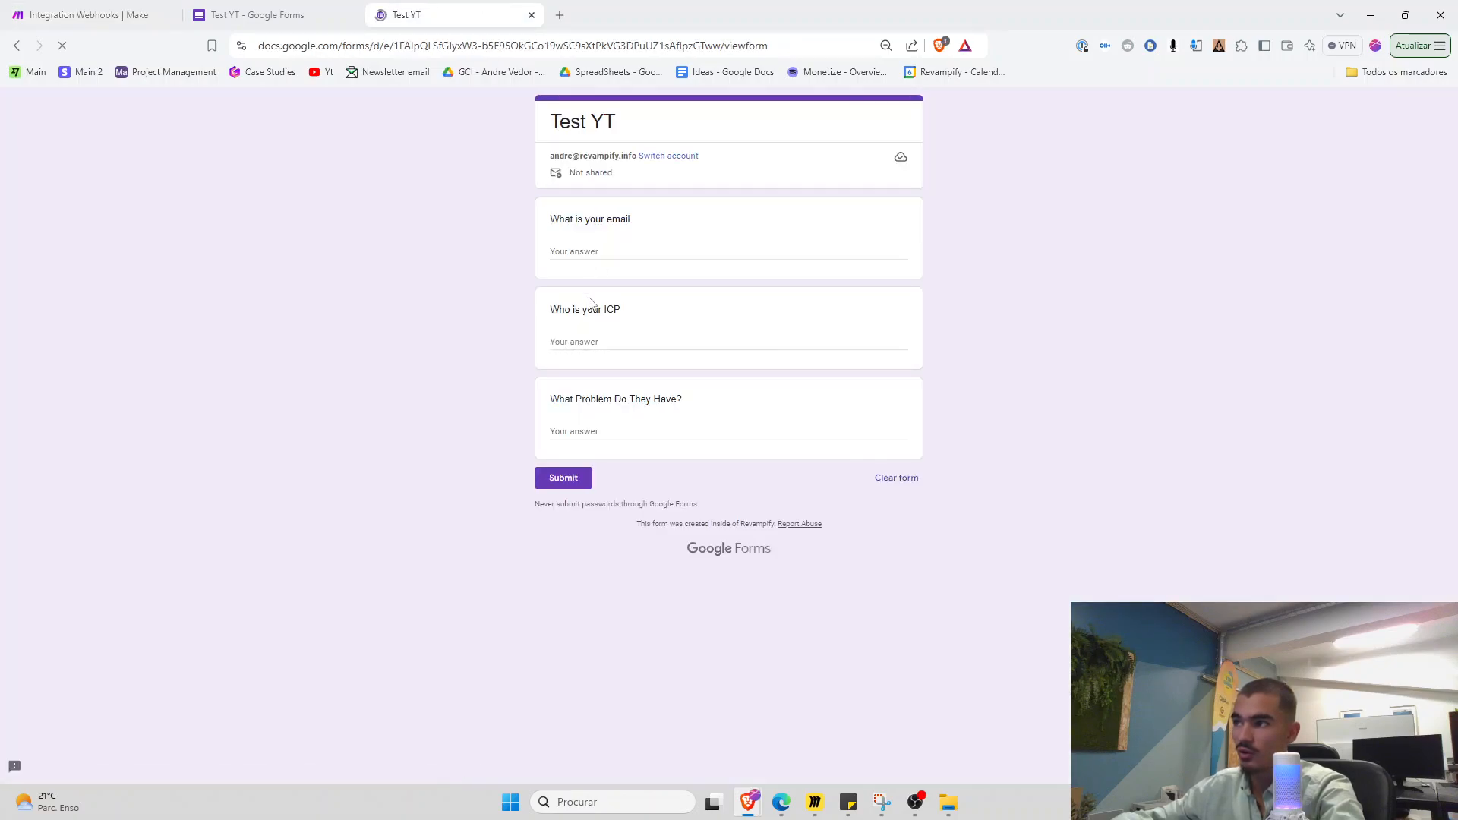
Highlight the blank form's 'Who is your ICP' question, then return to the Integration Webhooks scenario
{"action": "left_click", "coordinate": [588, 344]}
{"action": "left_click_drag", "start_coordinate": [553, 308], "coordinate": [658, 360]}
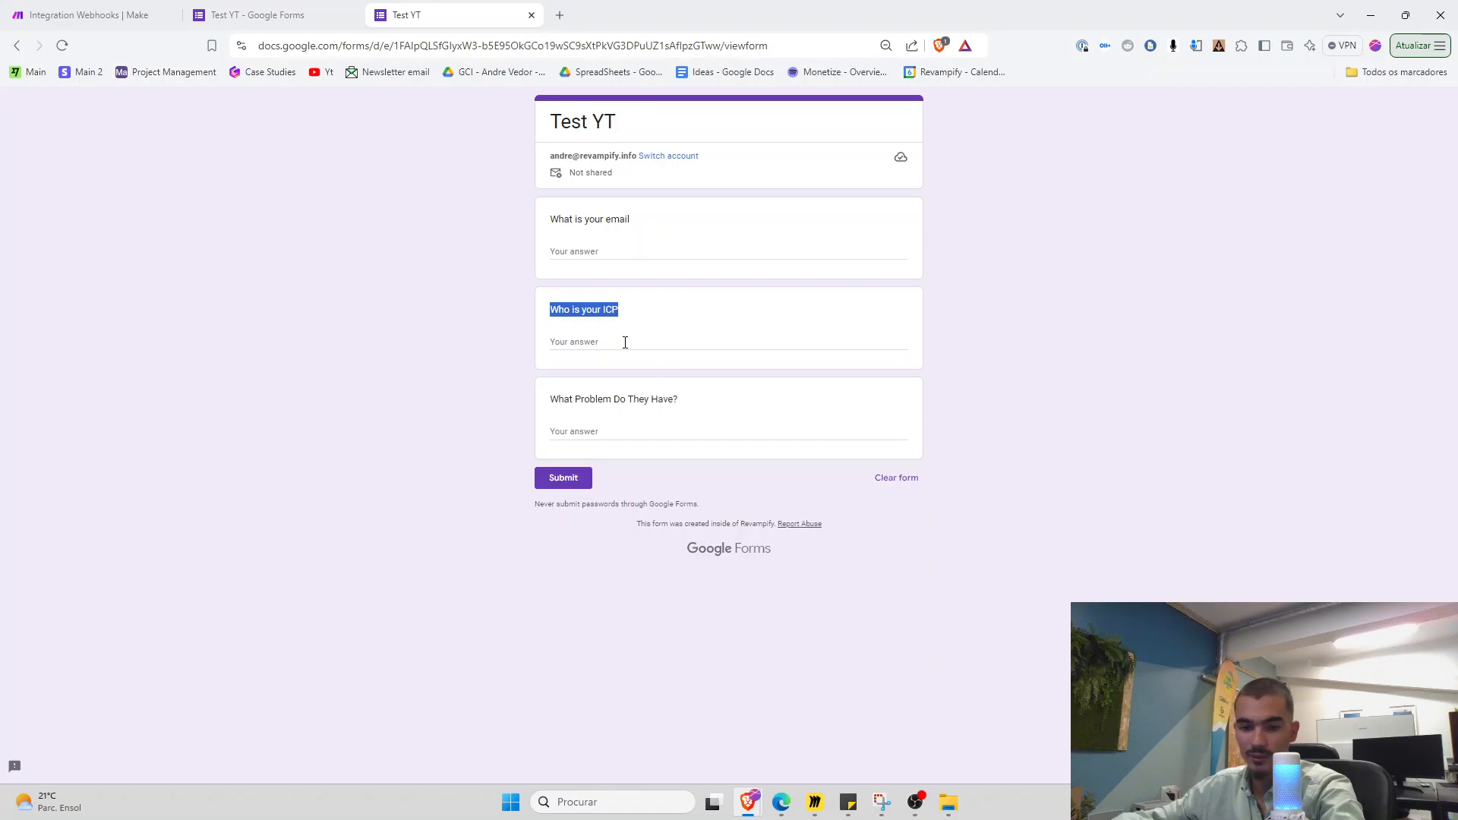
{"action": "left_click", "coordinate": [625, 342]}
{"action": "left_click", "coordinate": [111, 11]}
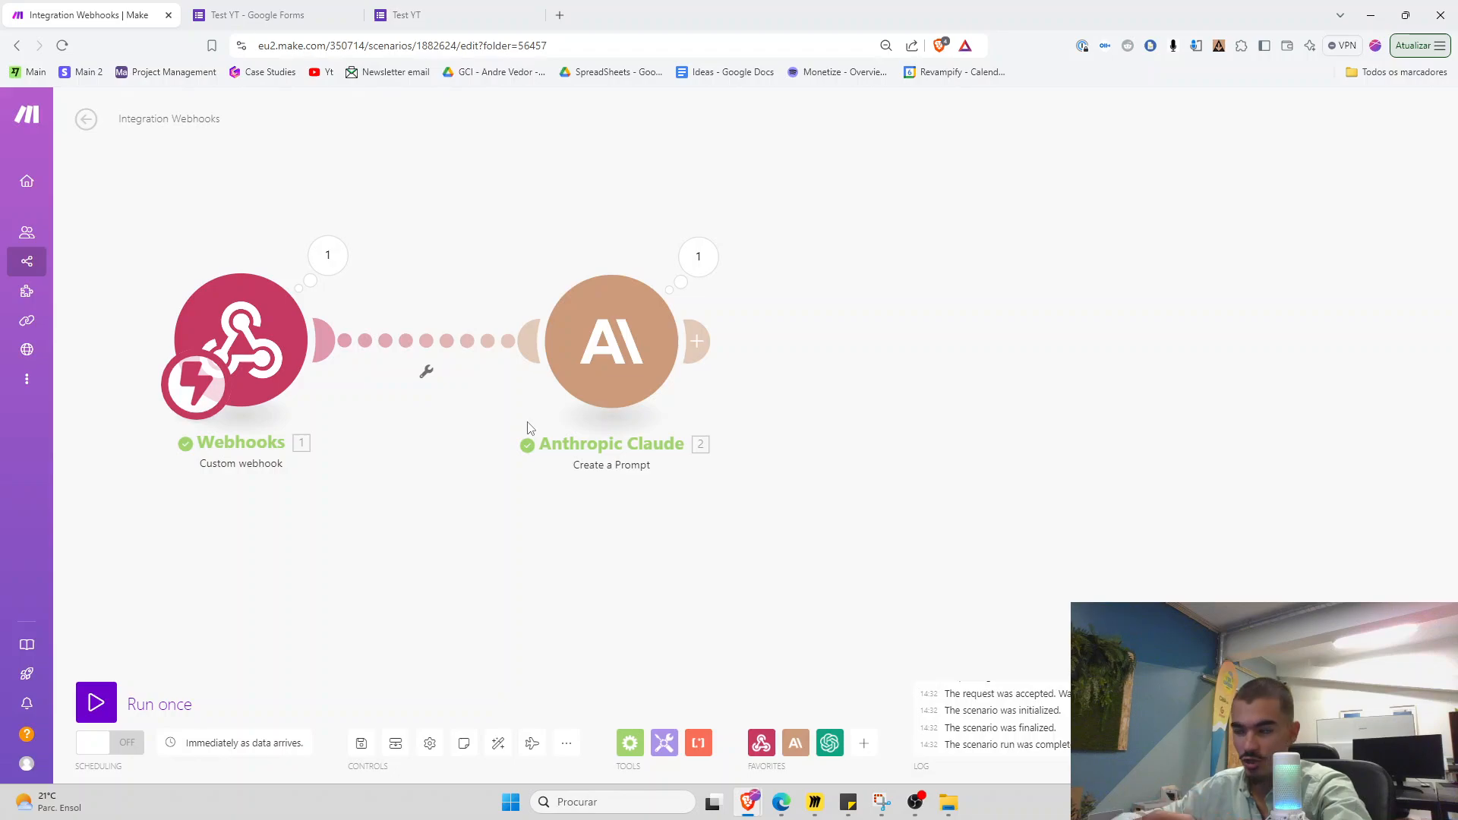
Rename the Claude module to '1st Prompt' and bring up the Miro prompt board
{"action": "left_click_drag", "start_coordinate": [539, 412], "coordinate": [482, 419]}
{"action": "left_click_drag", "start_coordinate": [553, 383], "coordinate": [521, 387]}
{"action": "right_click", "coordinate": [522, 387]}
{"action": "left_click", "coordinate": [601, 460]}
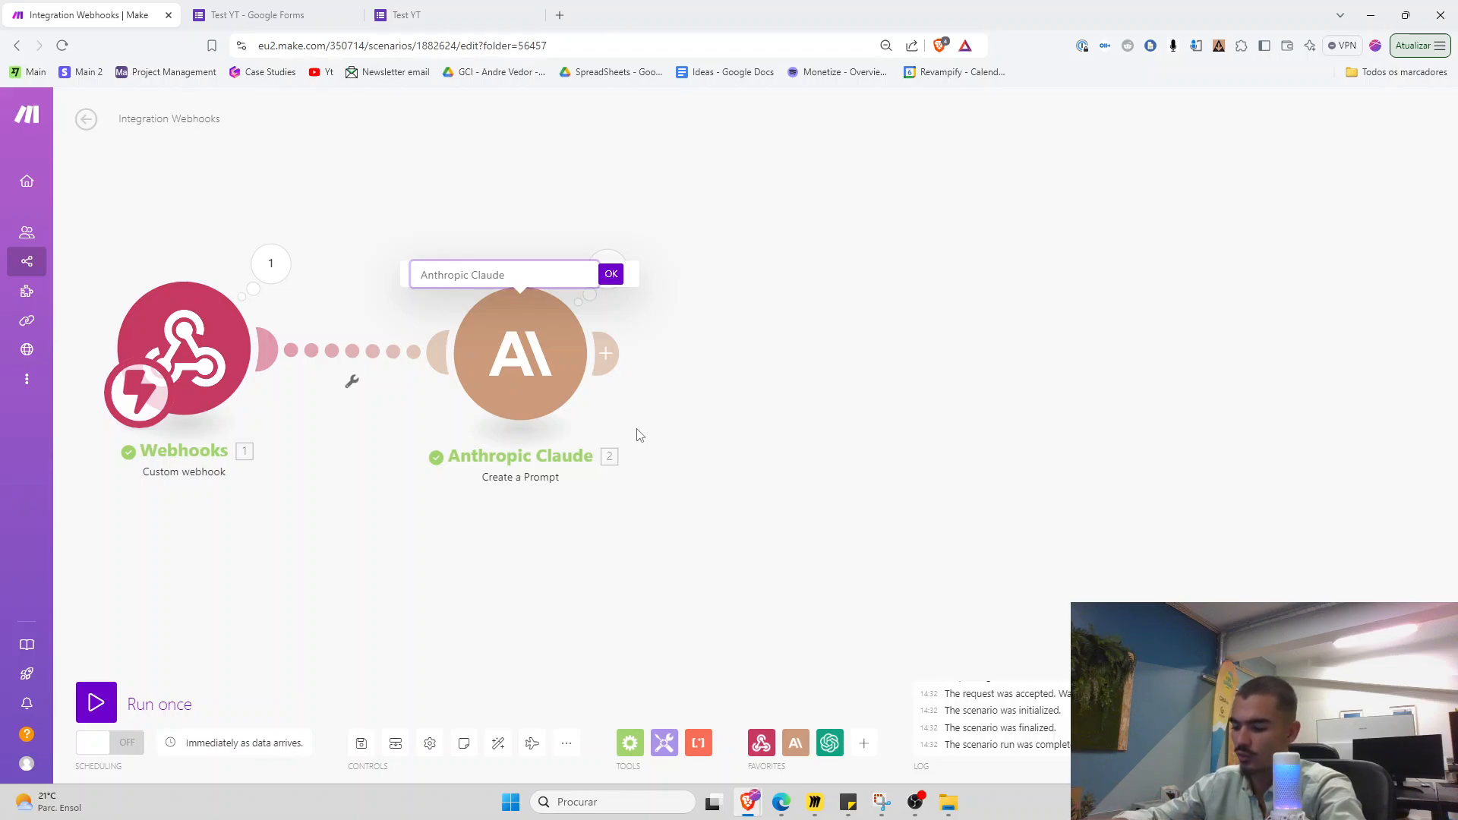
{"action": "type", "text": "1st P"}
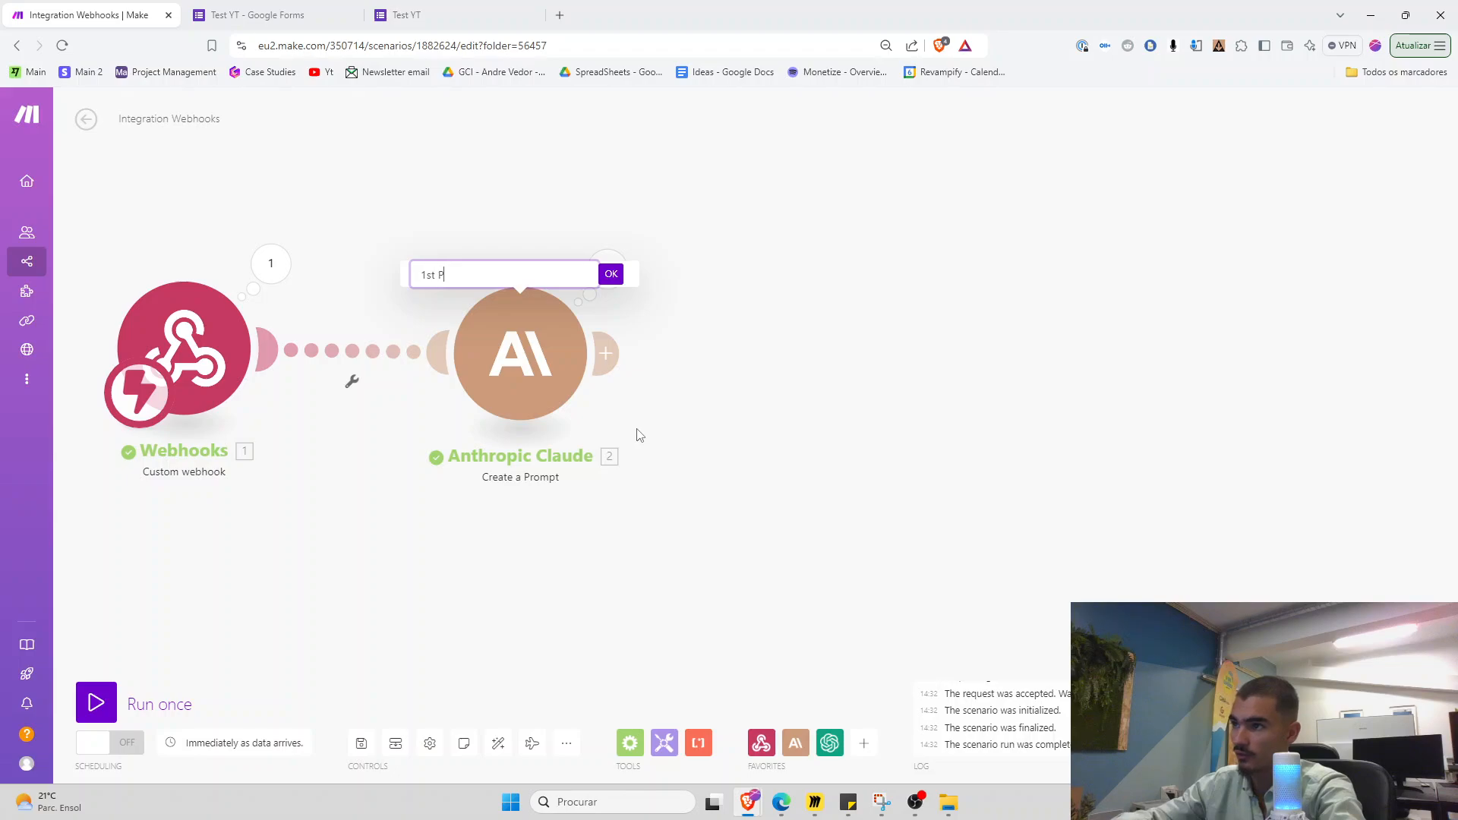
{"action": "type", "text": "rompt"}
{"action": "key", "text": "Return"}
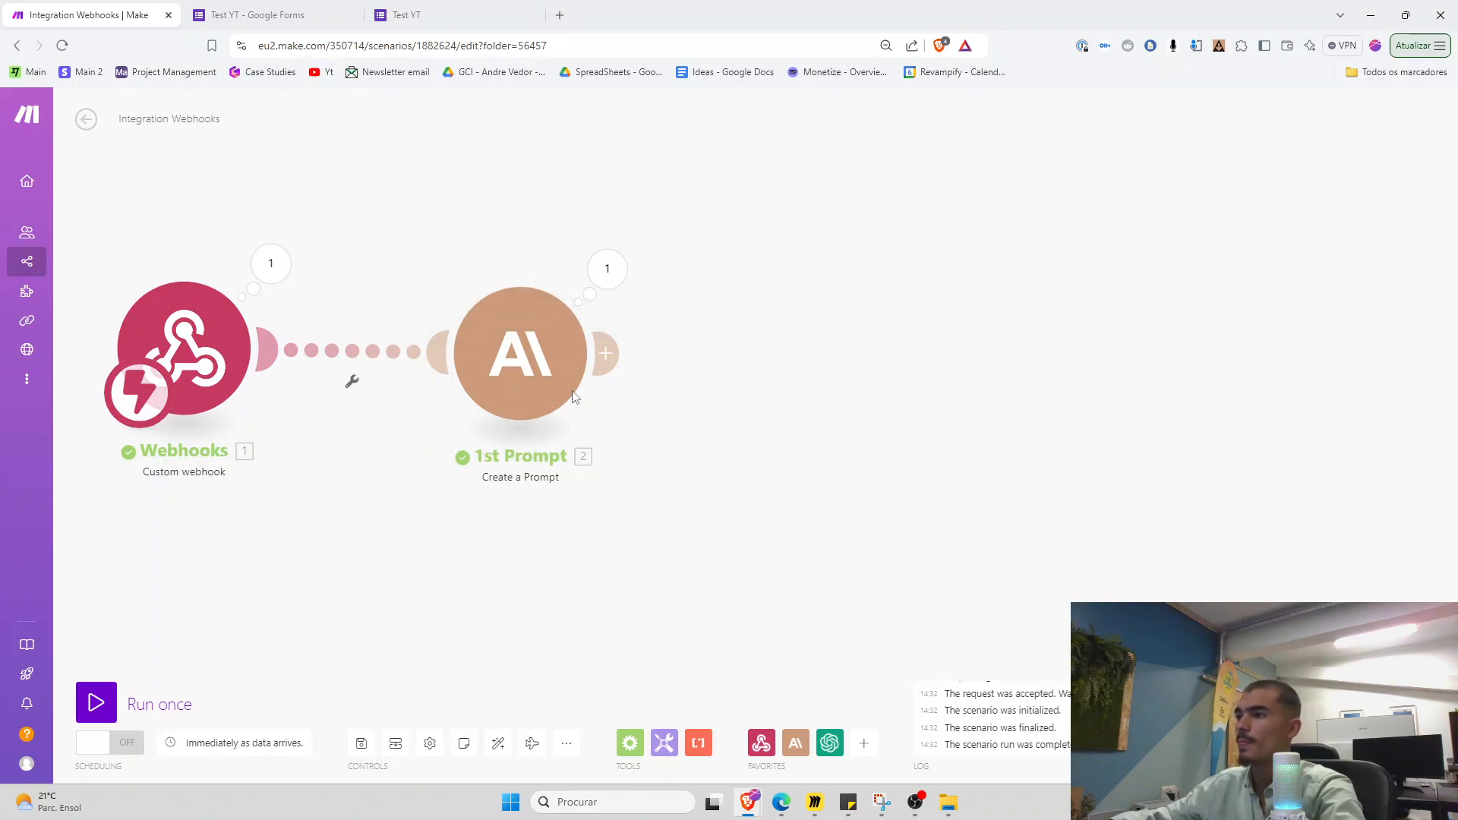
{"action": "left_click_drag", "start_coordinate": [553, 408], "coordinate": [532, 408]}
{"action": "left_click", "coordinate": [815, 801]}
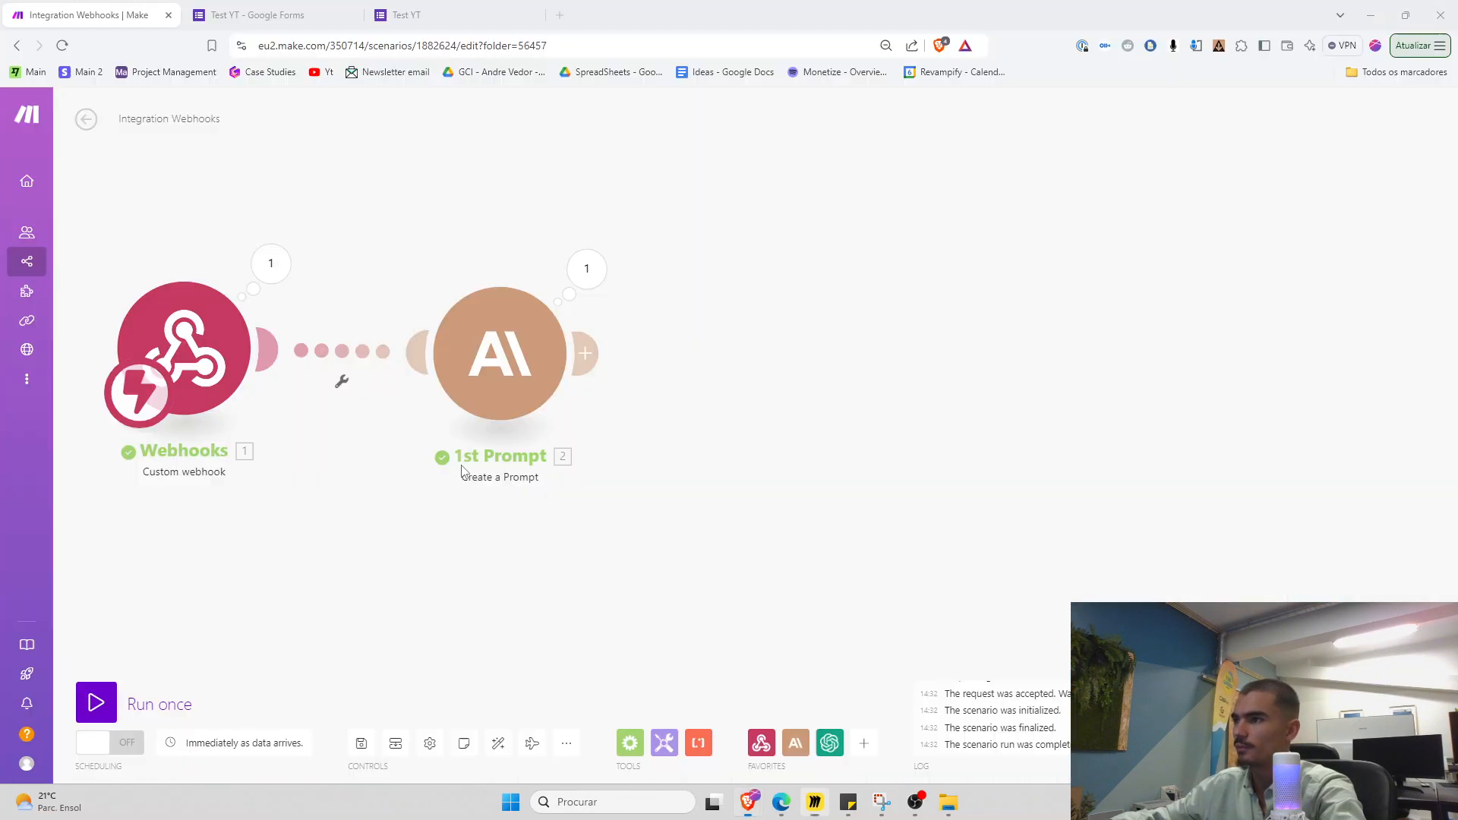
Add an Anthropic Claude 'Create a Prompt' module with max tokens 3333 and temperature 0.08
{"action": "left_click", "coordinate": [581, 361]}
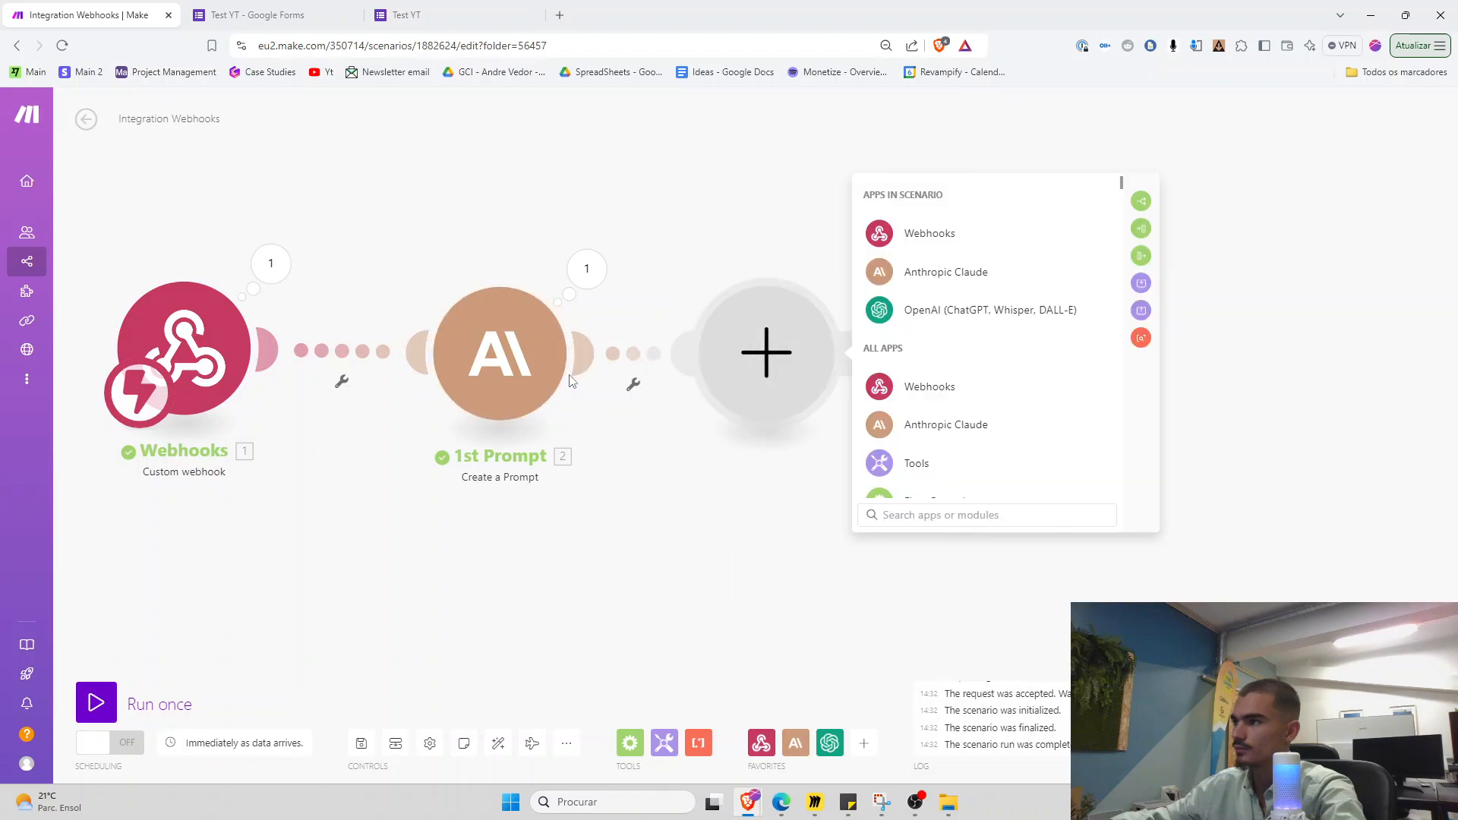
{"action": "left_click", "coordinate": [946, 272]}
{"action": "left_click", "coordinate": [934, 396]}
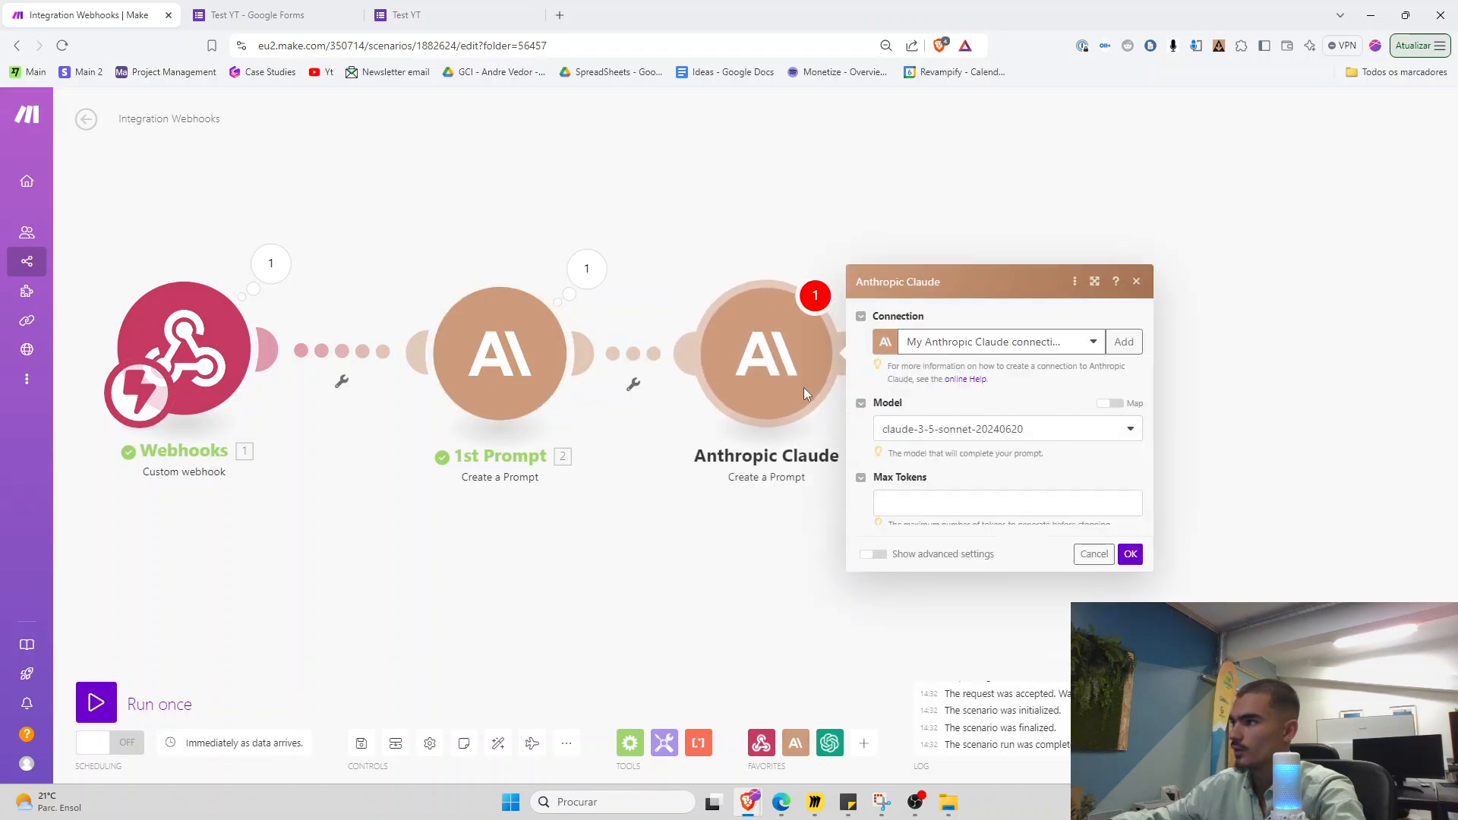
{"action": "left_click", "coordinate": [920, 400]}
{"action": "type", "text": "3333"}
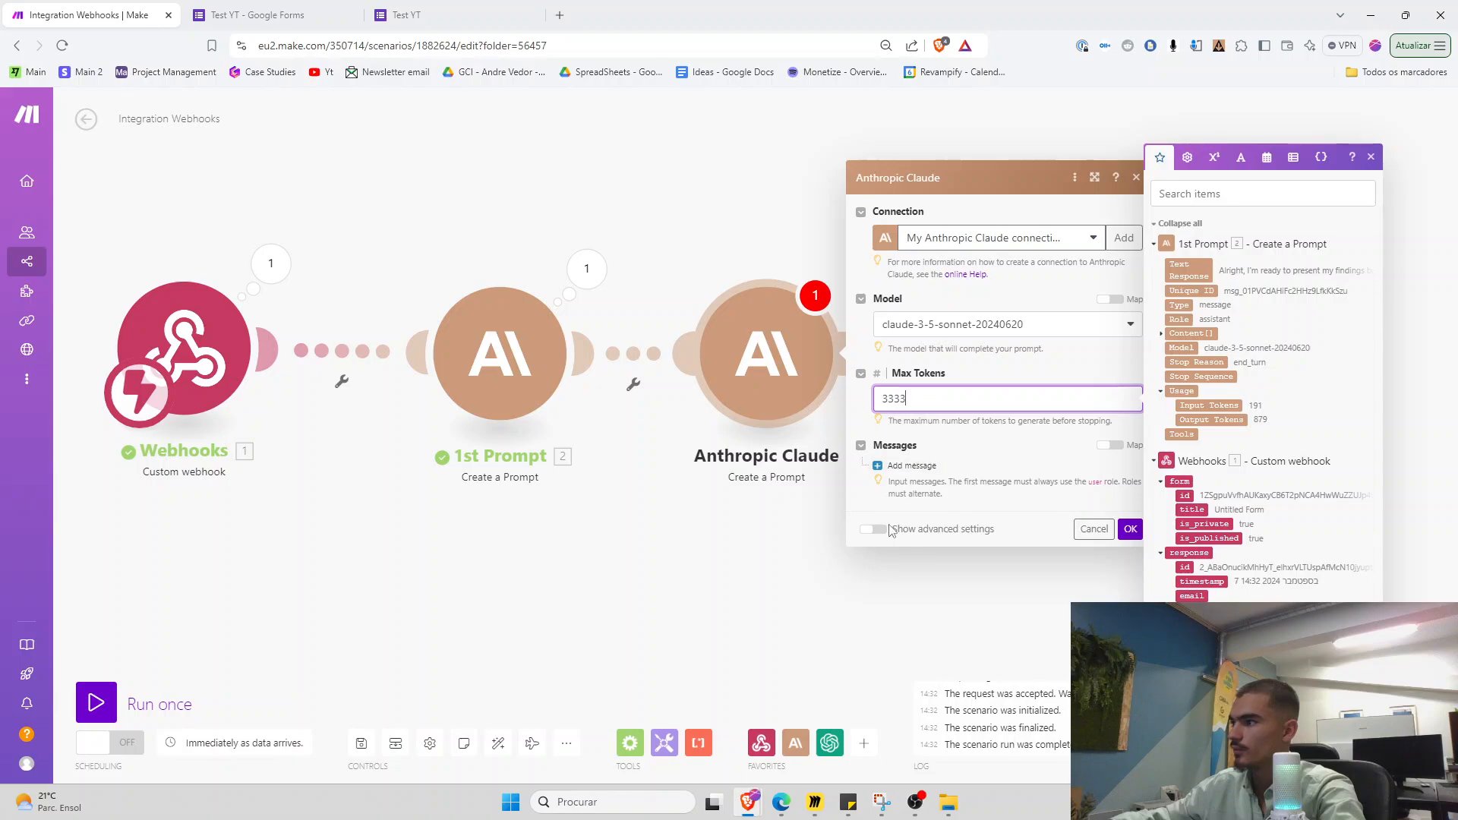
{"action": "left_click", "coordinate": [871, 530]}
{"action": "scroll", "coordinate": [987, 456], "scroll_direction": "down", "scroll_amount": 5}
{"action": "left_click", "coordinate": [885, 466]}
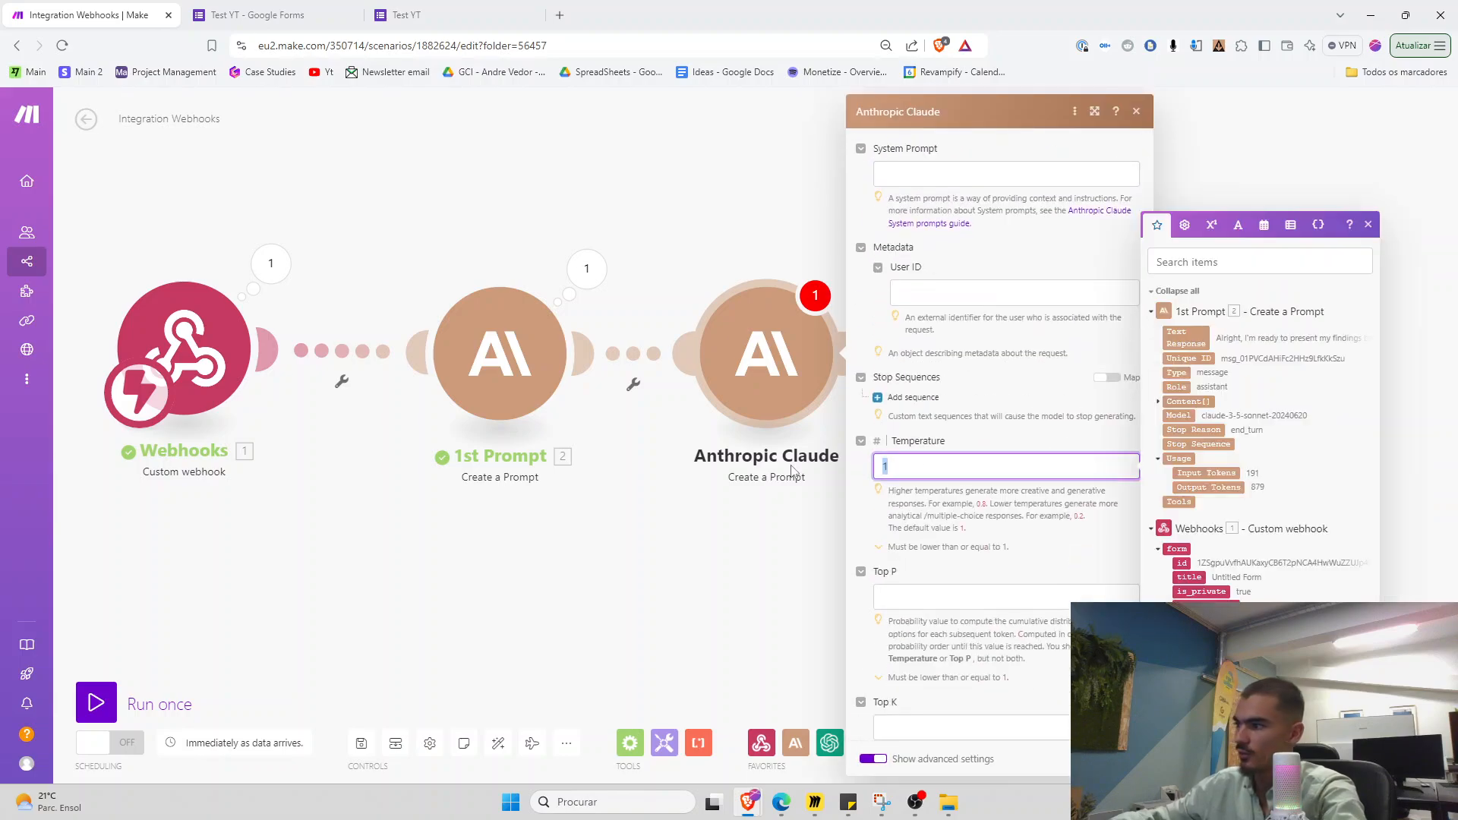
{"action": "type", "text": "0.08"}
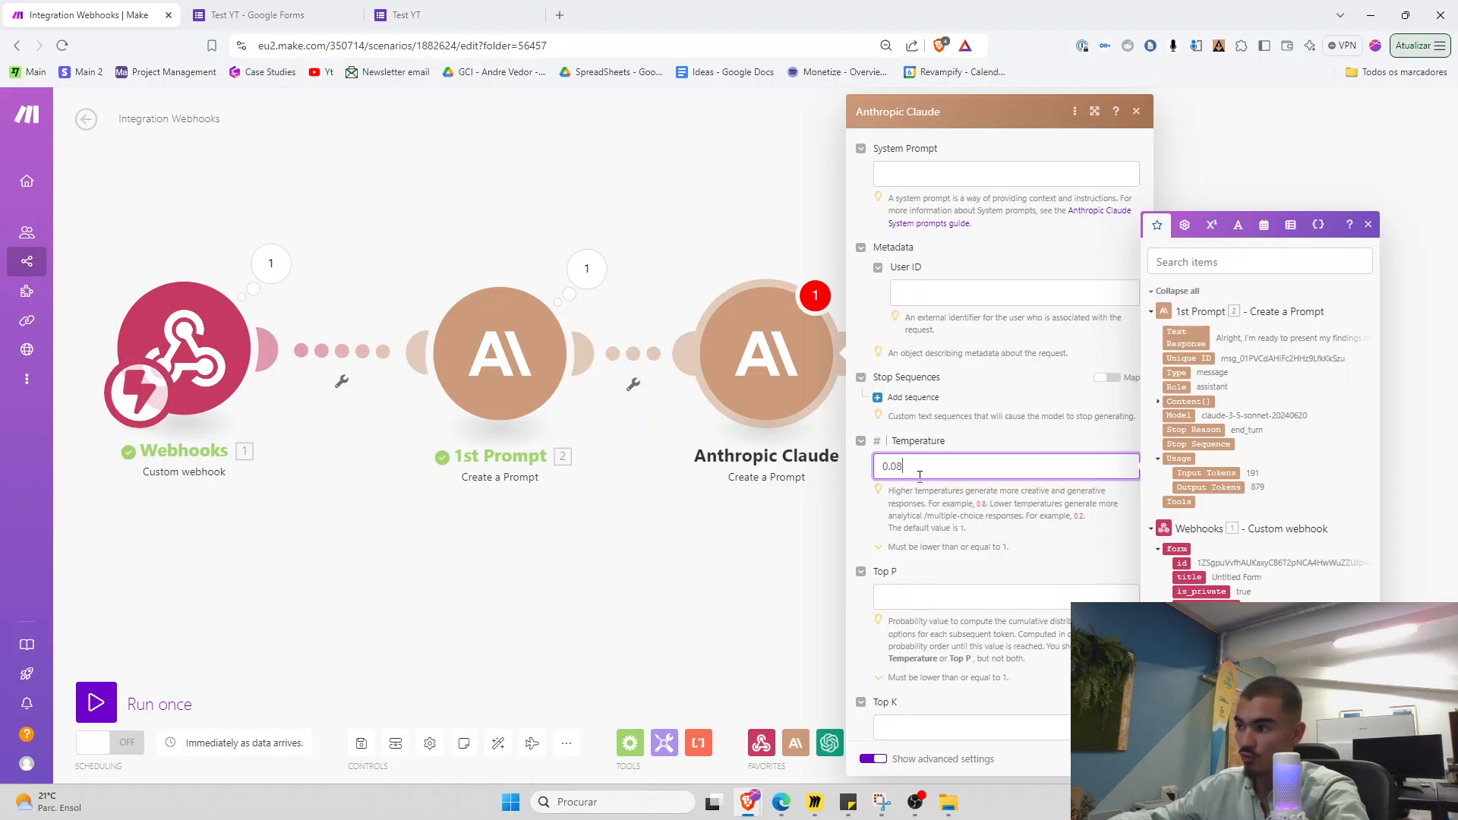
Copy the user-information message text from the 1st Prompt module
{"action": "left_click", "coordinate": [538, 399]}
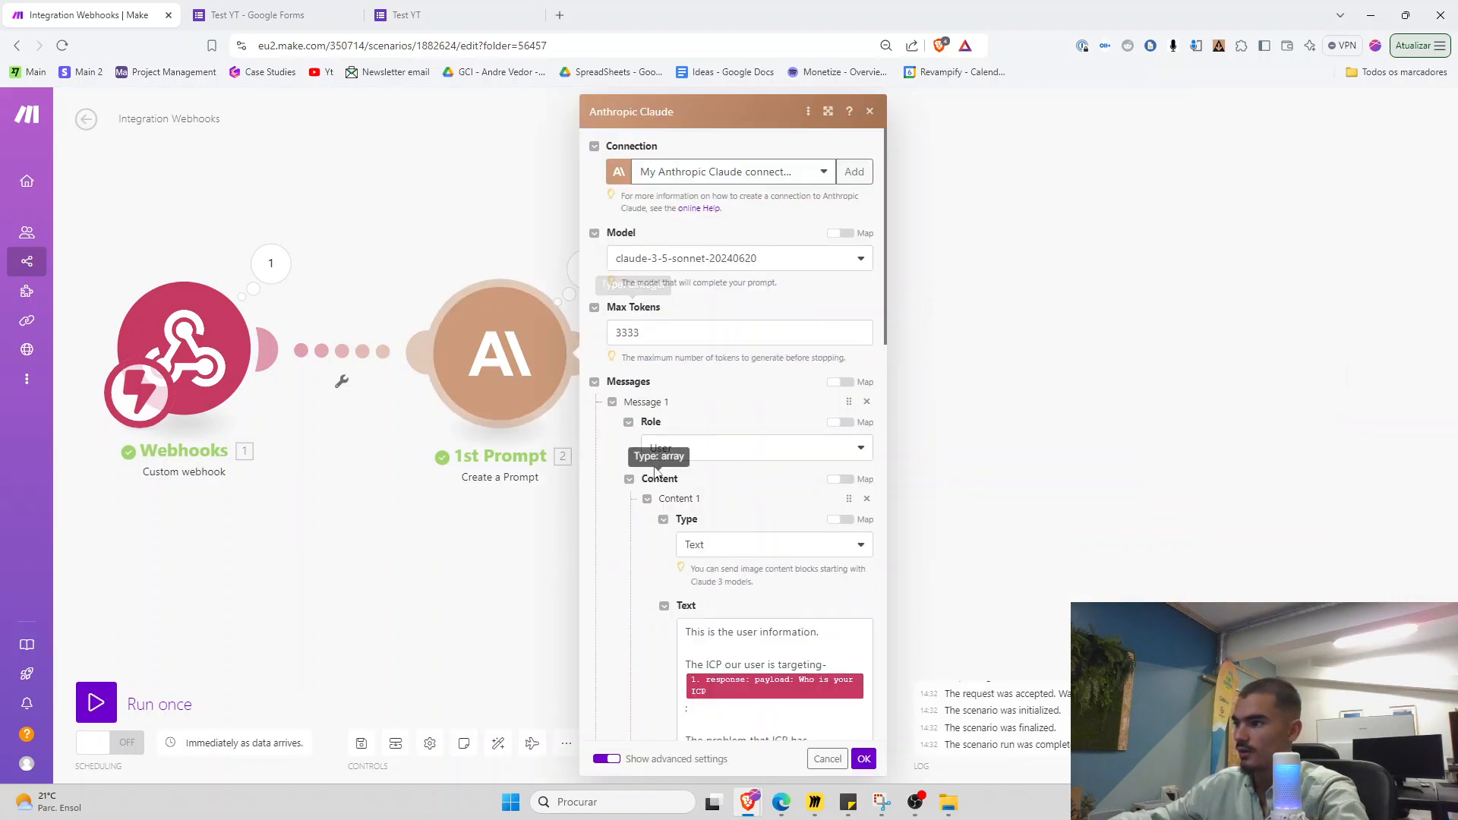
{"action": "scroll", "coordinate": [807, 548], "scroll_direction": "down", "scroll_amount": 3}
{"action": "left_click_drag", "start_coordinate": [870, 548], "coordinate": [907, 520]}
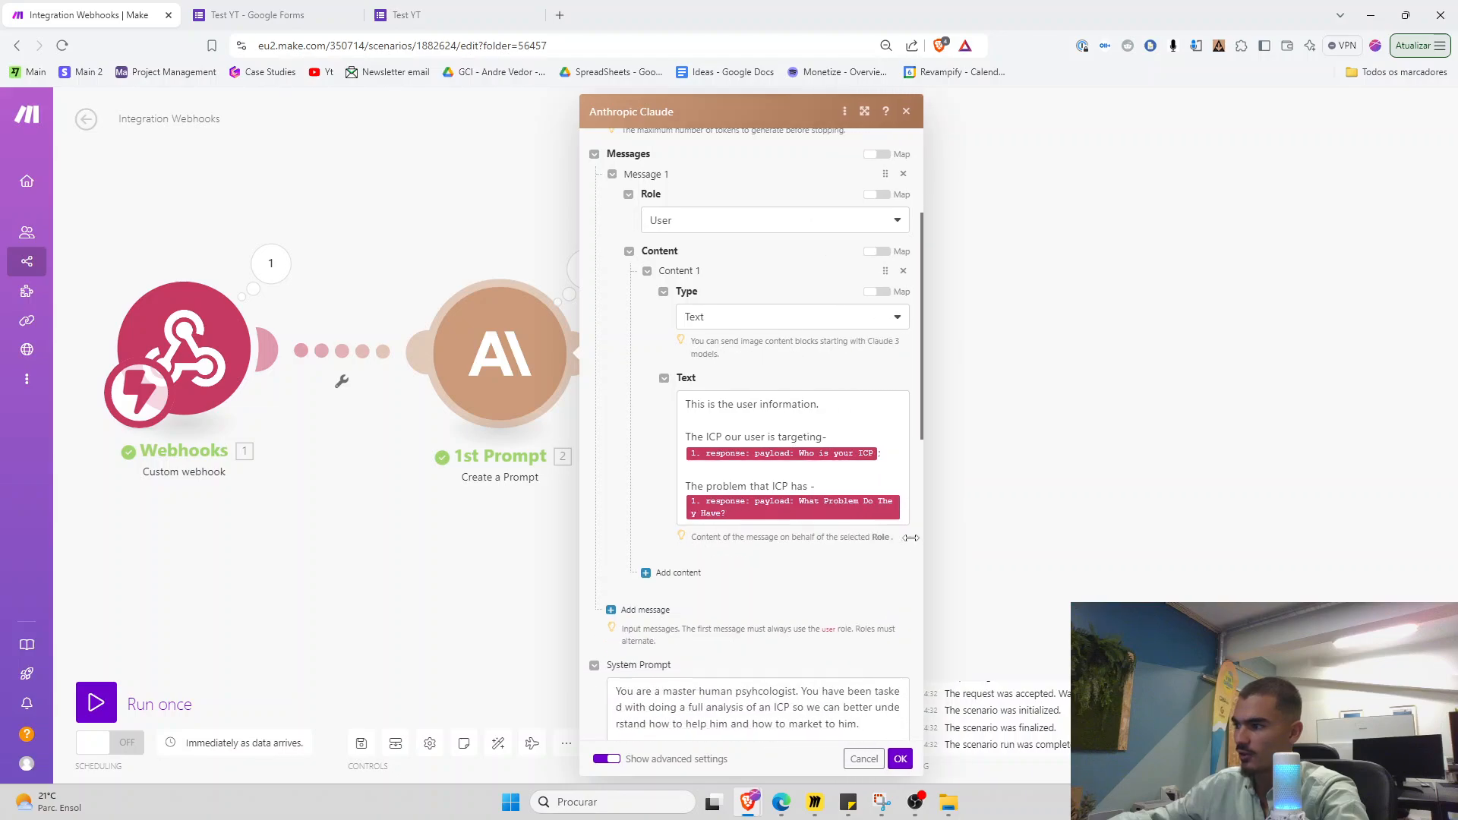
{"action": "left_click", "coordinate": [905, 517]}
{"action": "key", "text": "ctrl+a"}
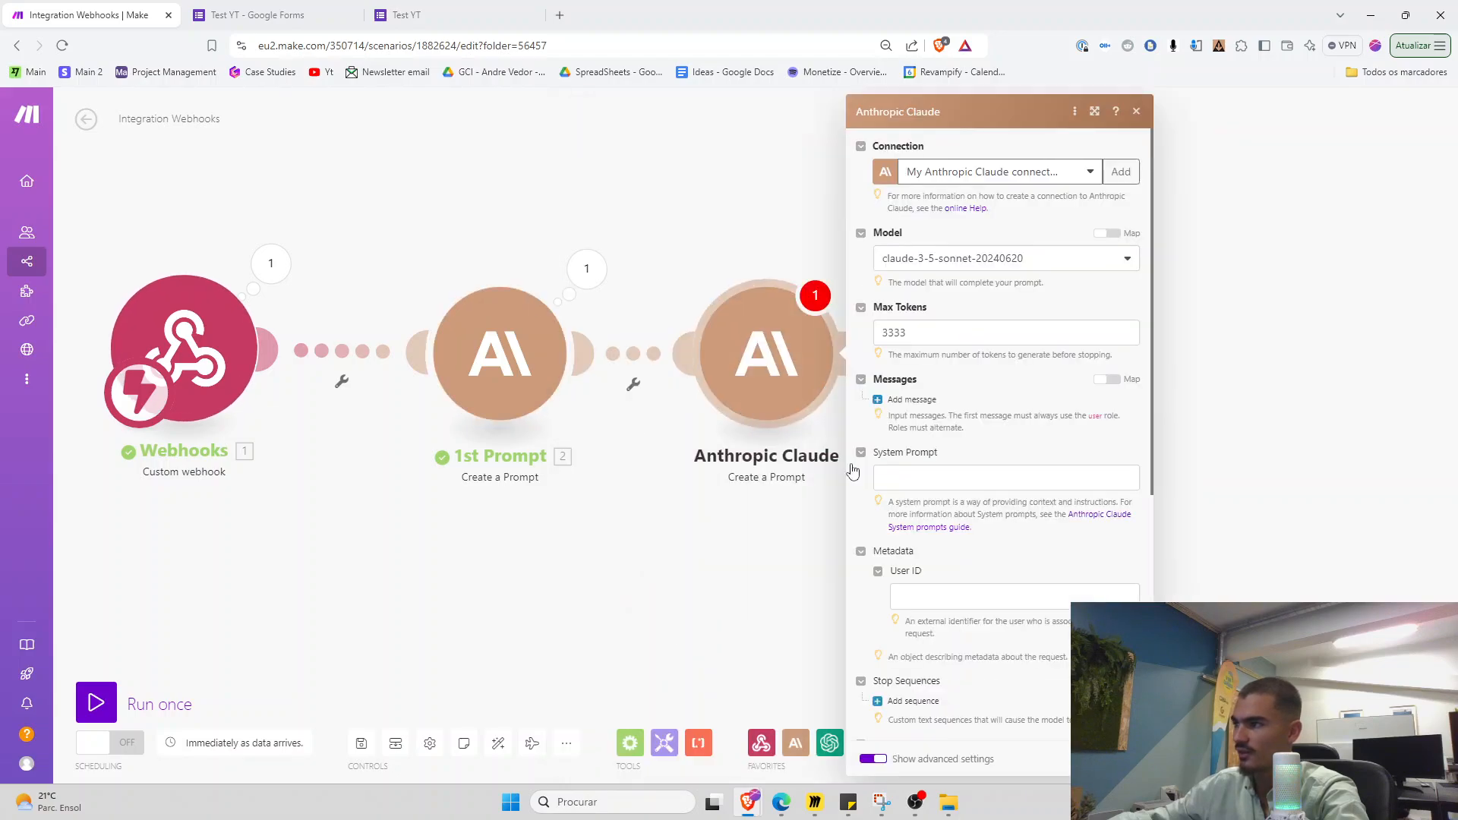
Give the new module a User message with a Text block containing the pasted prompt
{"action": "left_click", "coordinate": [911, 399]}
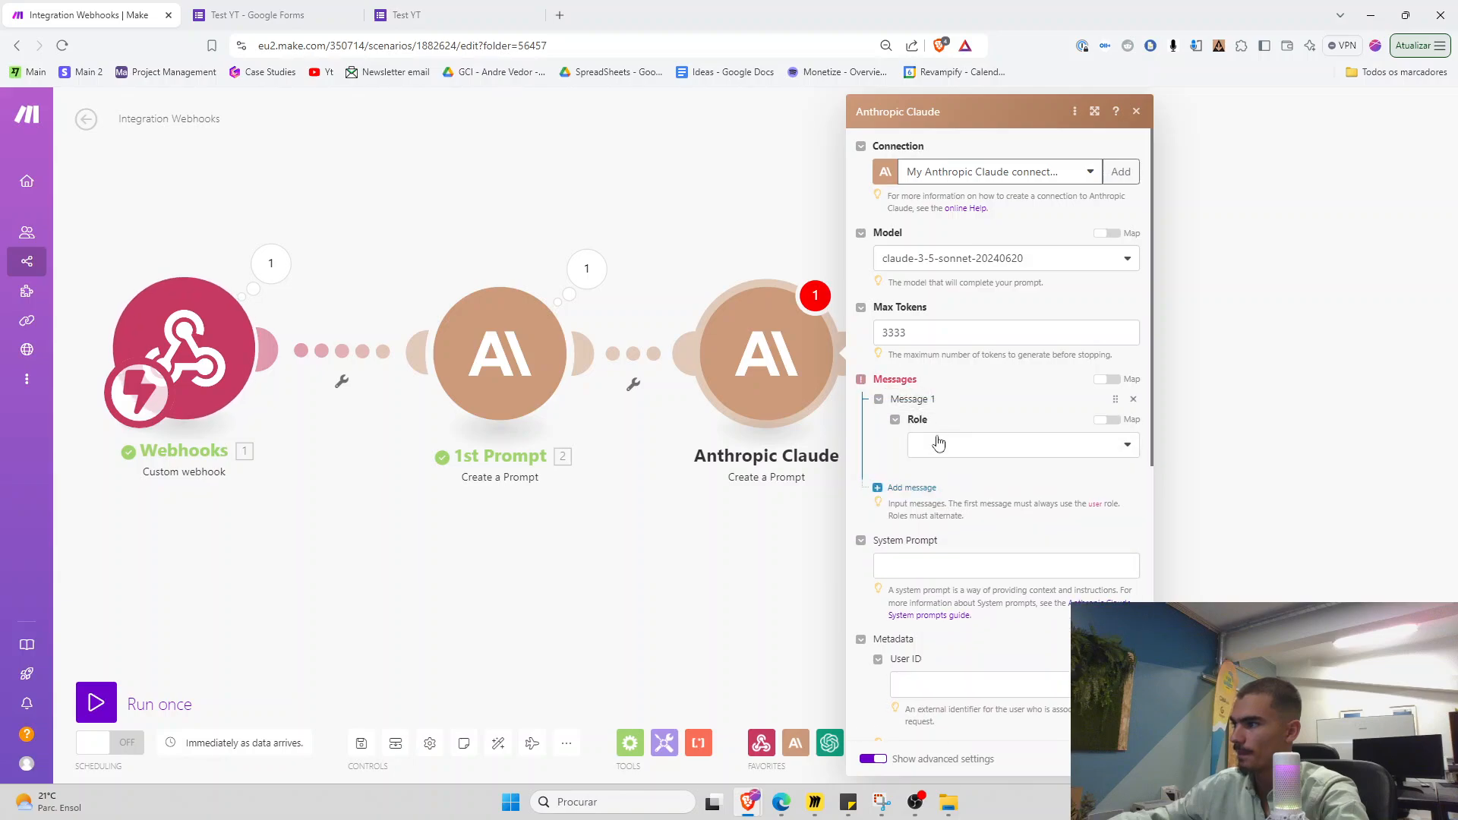
{"action": "left_click", "coordinate": [940, 444]}
{"action": "left_click", "coordinate": [941, 469]}
{"action": "left_click", "coordinate": [935, 497]}
{"action": "left_click", "coordinate": [971, 542]}
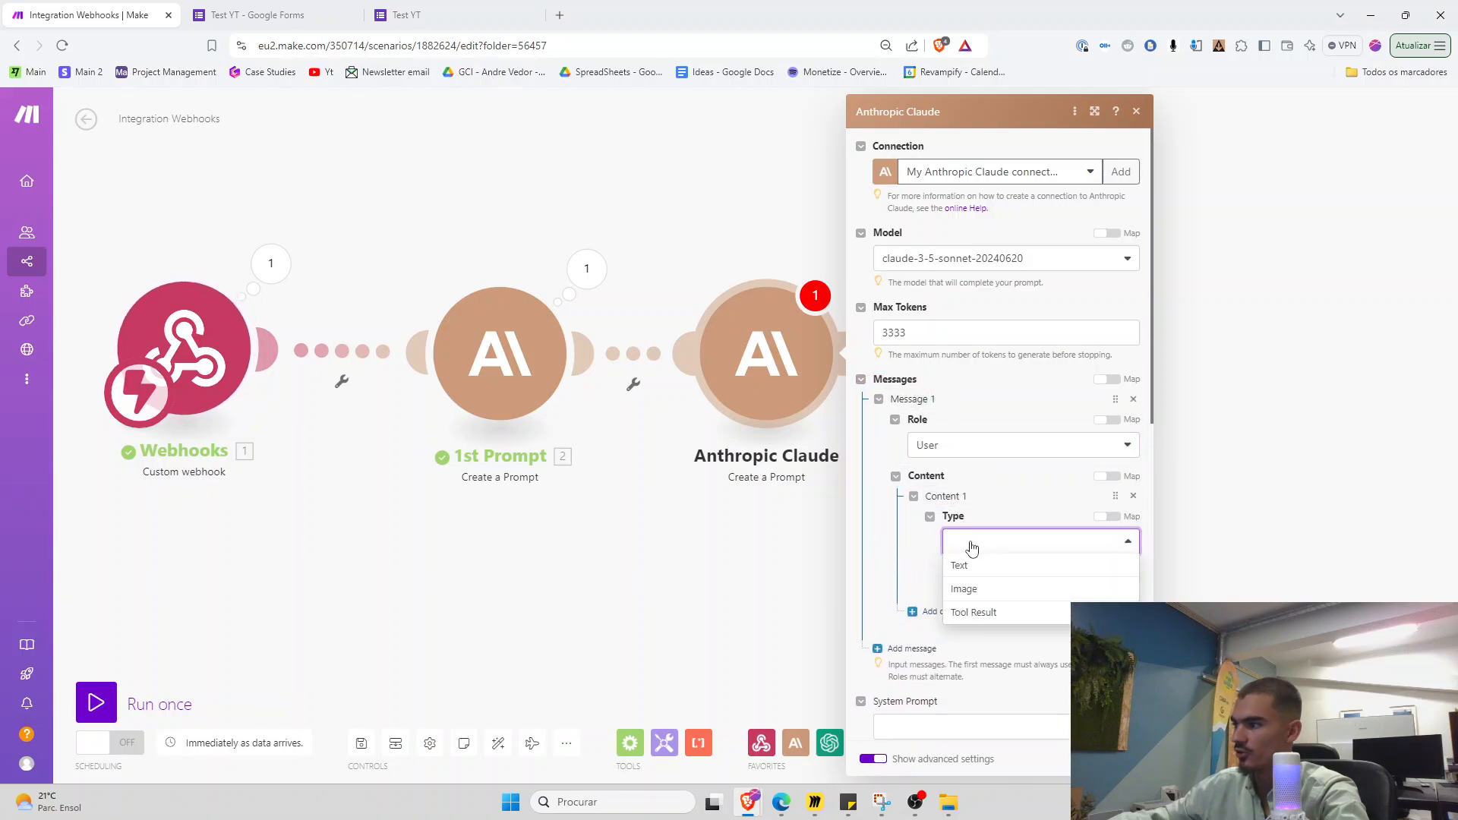
{"action": "left_click", "coordinate": [964, 567]}
{"action": "left_click", "coordinate": [966, 627]}
{"action": "type", "text": "This is the user information.  The ICP our user is targeting- 1. response: payload: Who is your ICP;  The problem that ICP has - 1. response: payload: What Problem Do They Have?"}
{"action": "scroll", "coordinate": [886, 589], "scroll_direction": "down", "scroll_amount": 4}
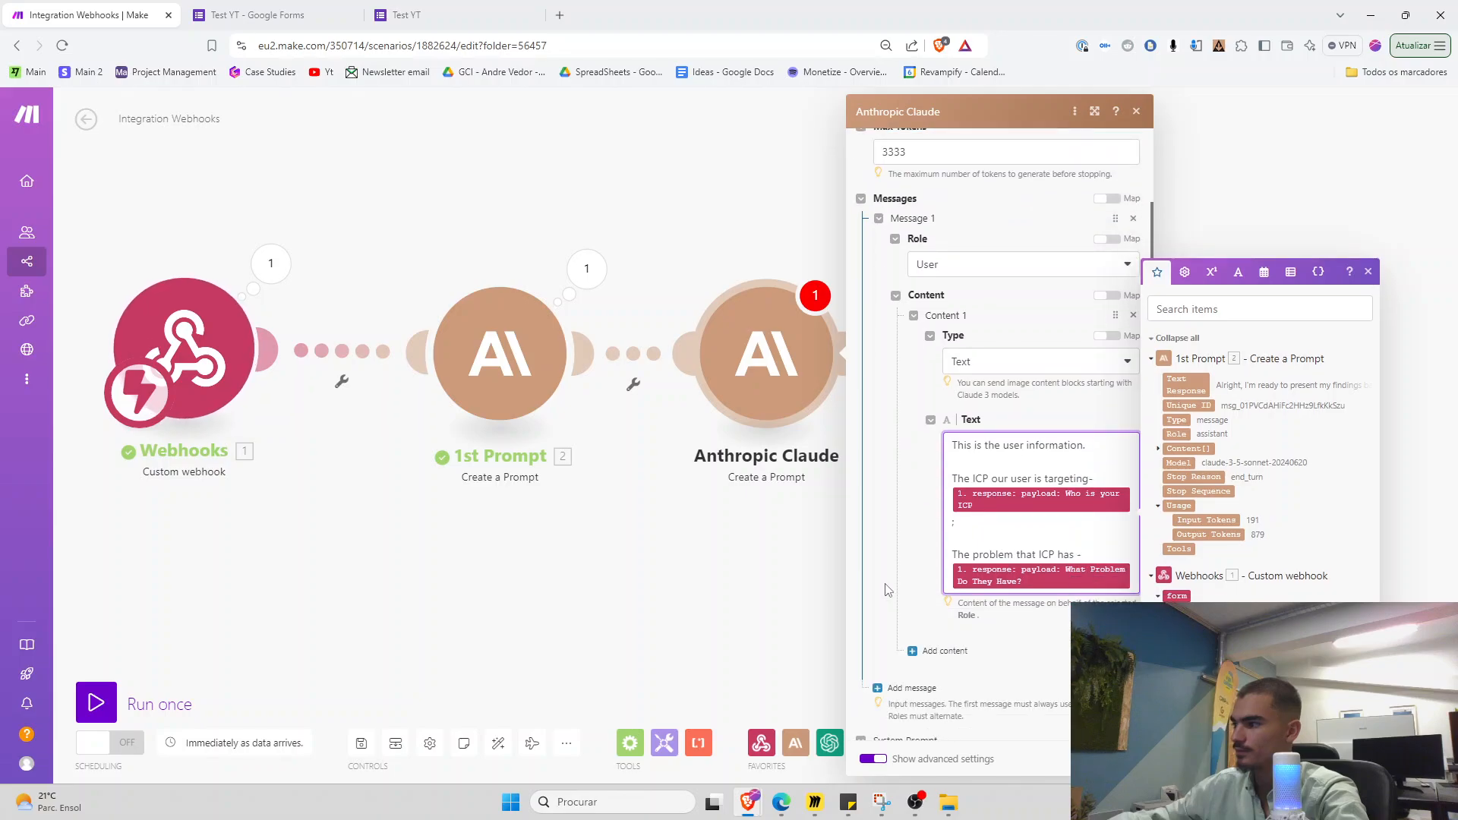
Copy the 1st Prompt system prompt into the new Claude module's System Prompt
{"action": "left_click", "coordinate": [594, 452]}
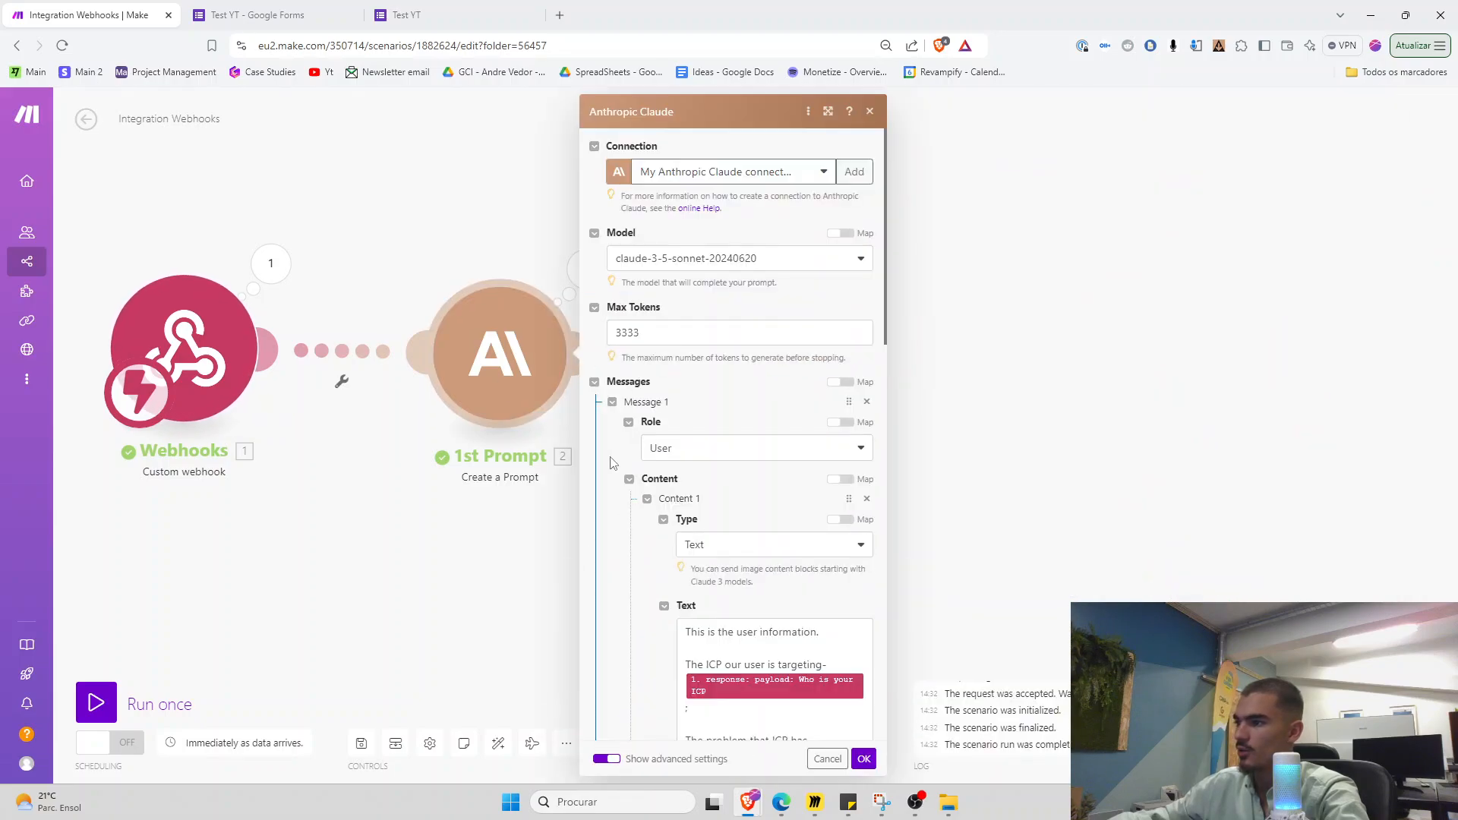
{"action": "scroll", "coordinate": [646, 486], "scroll_direction": "down", "scroll_amount": 5}
{"action": "scroll", "coordinate": [646, 486], "scroll_direction": "down", "scroll_amount": 3}
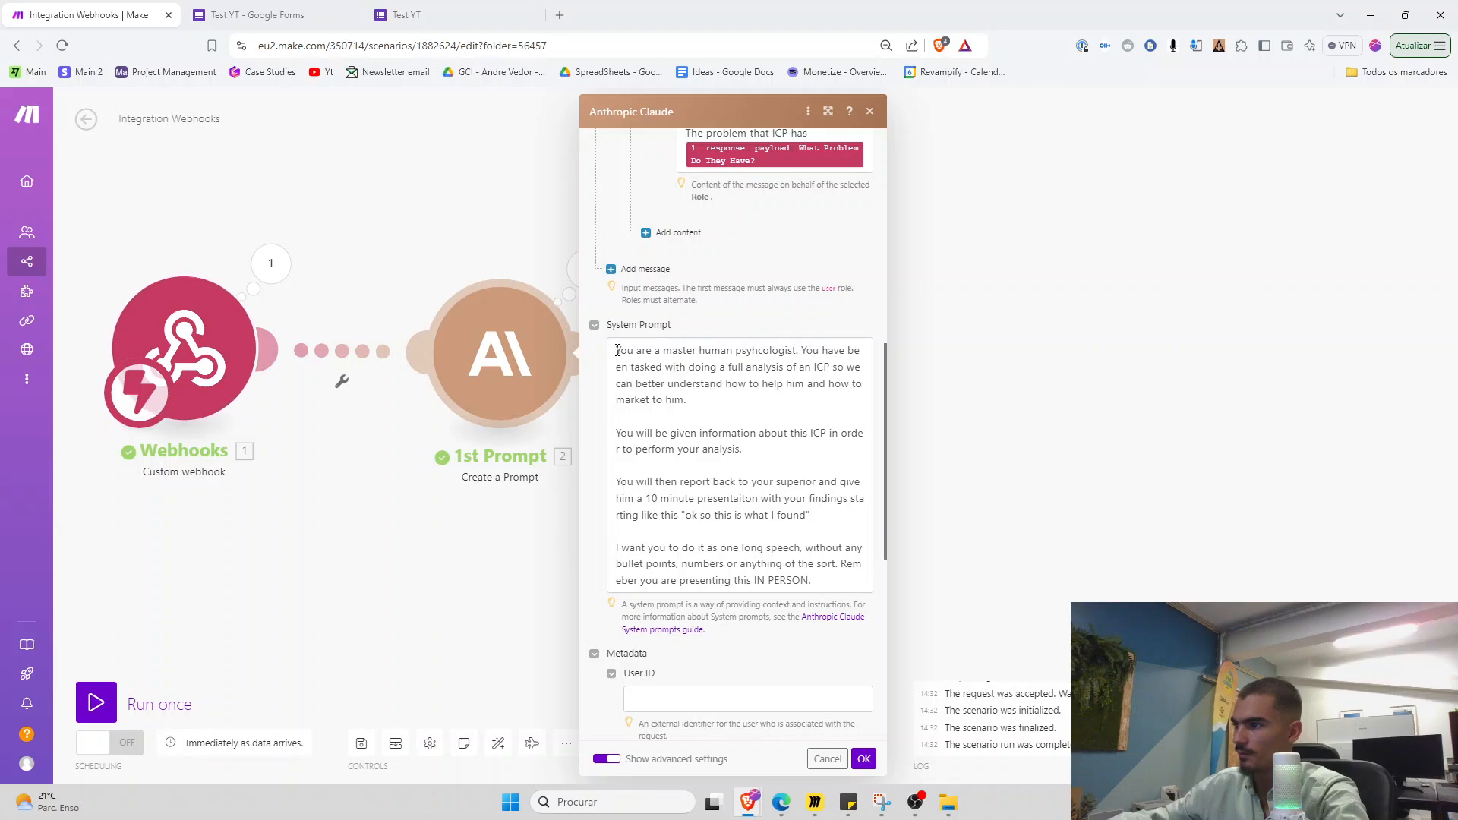
{"action": "left_click_drag", "start_coordinate": [617, 350], "coordinate": [821, 584]}
{"action": "key", "text": "ctrl+c"}
{"action": "left_click", "coordinate": [498, 576]}
{"action": "left_click", "coordinate": [741, 369]}
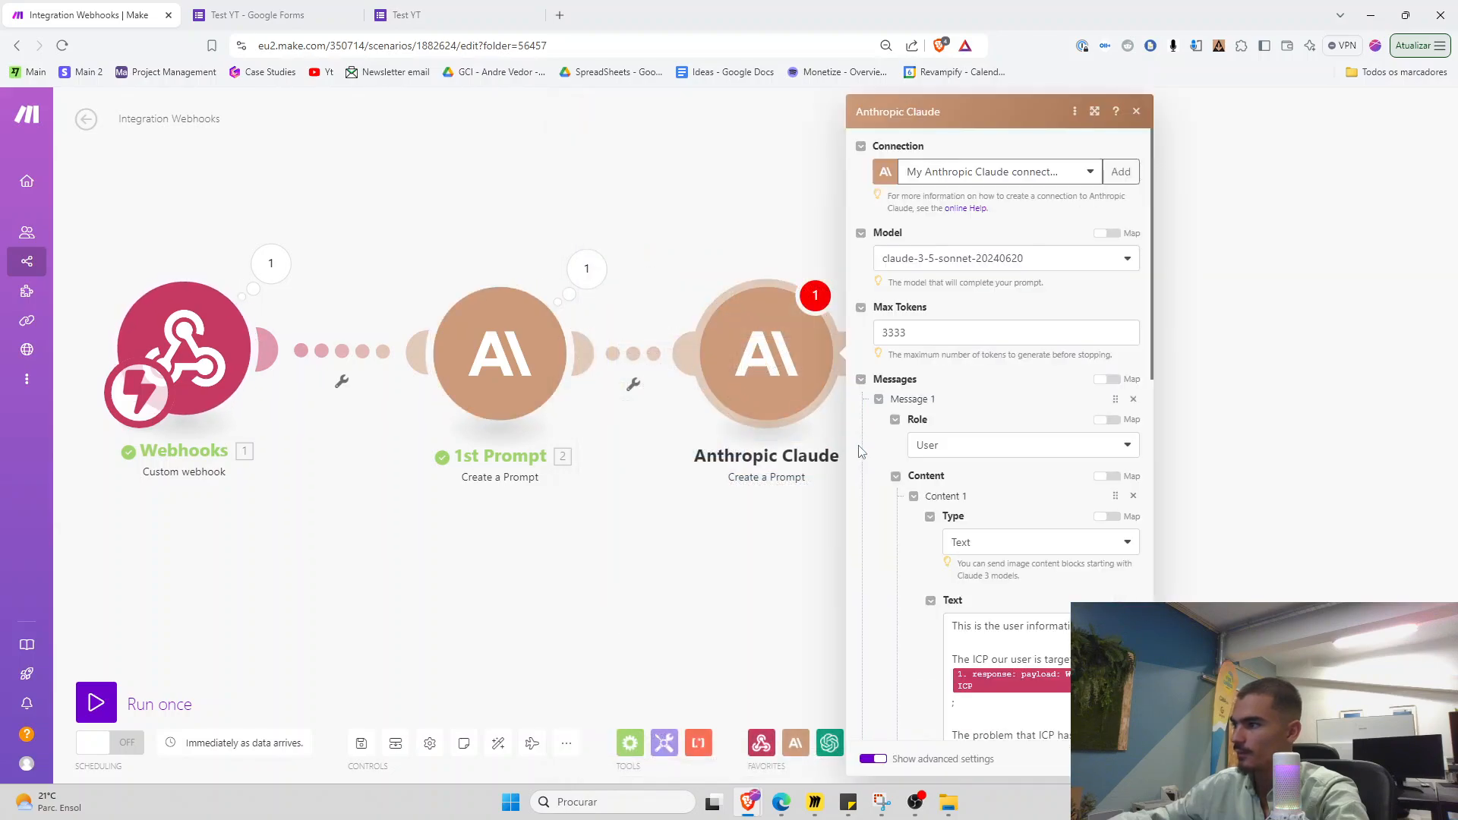
{"action": "scroll", "coordinate": [939, 499], "scroll_direction": "down", "scroll_amount": 7}
{"action": "left_click", "coordinate": [949, 416]}
{"action": "key", "text": "ctrl+v"}
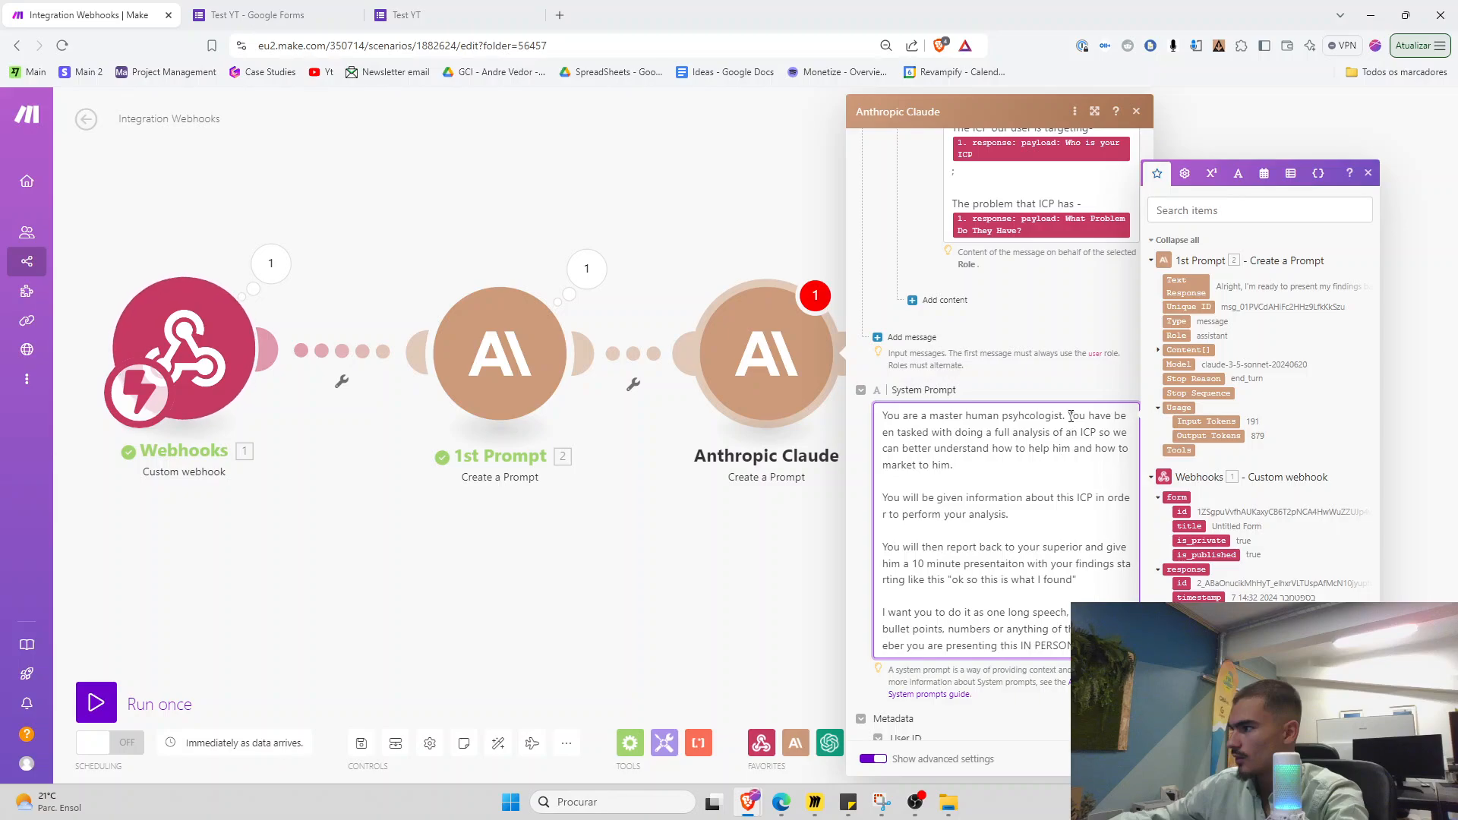
Rewrite the system prompt to request the ICP's inner monologue 10 minutes before sleep, with its thinking layers
{"action": "left_click_drag", "start_coordinate": [1070, 416], "coordinate": [1072, 475]}
{"action": "key", "text": "Left"}
{"action": "key", "text": "Return"}
{"action": "key", "text": "Return"}
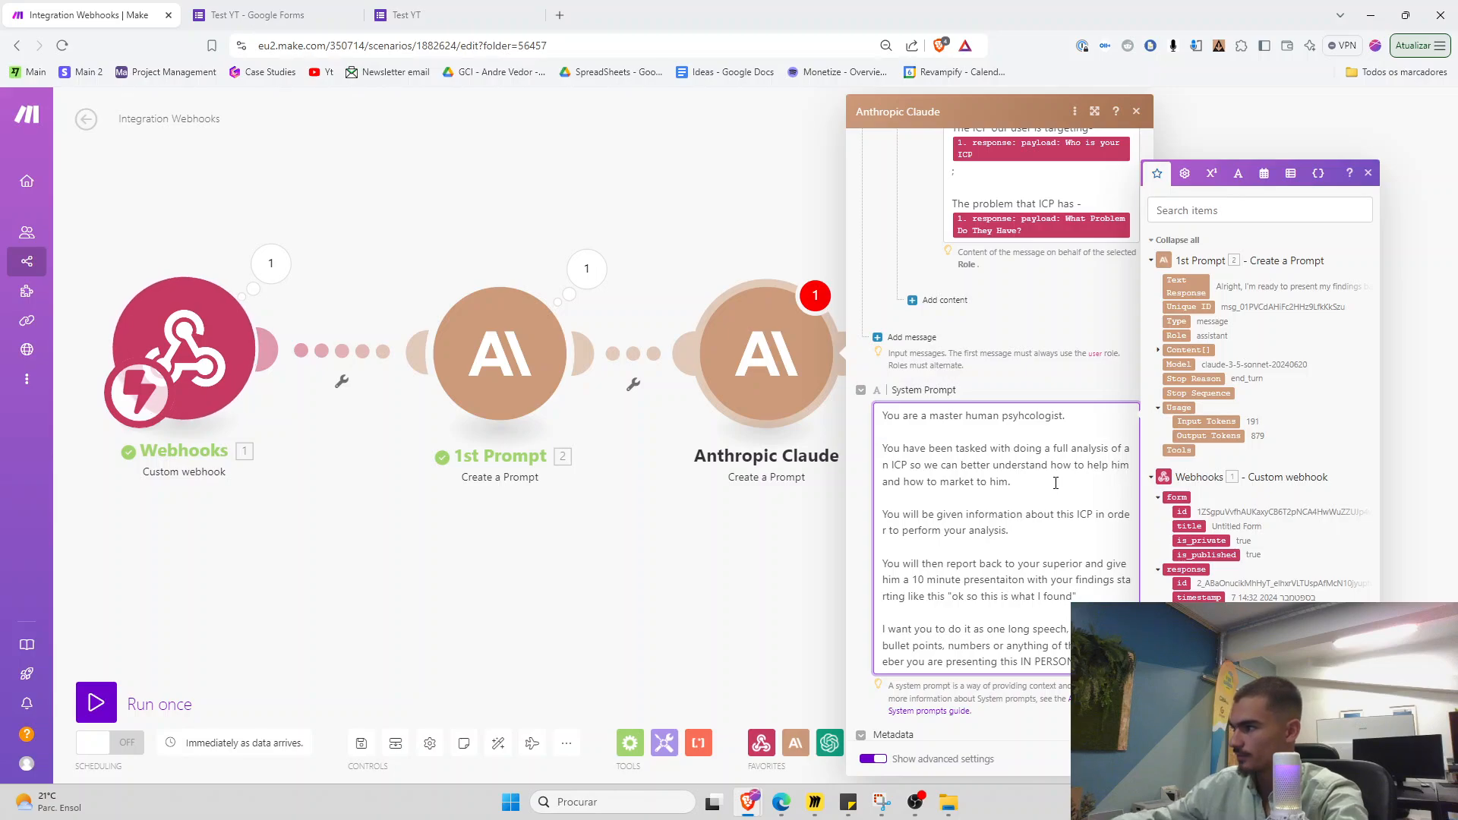
{"action": "left_click_drag", "start_coordinate": [1010, 481], "coordinate": [989, 448]}
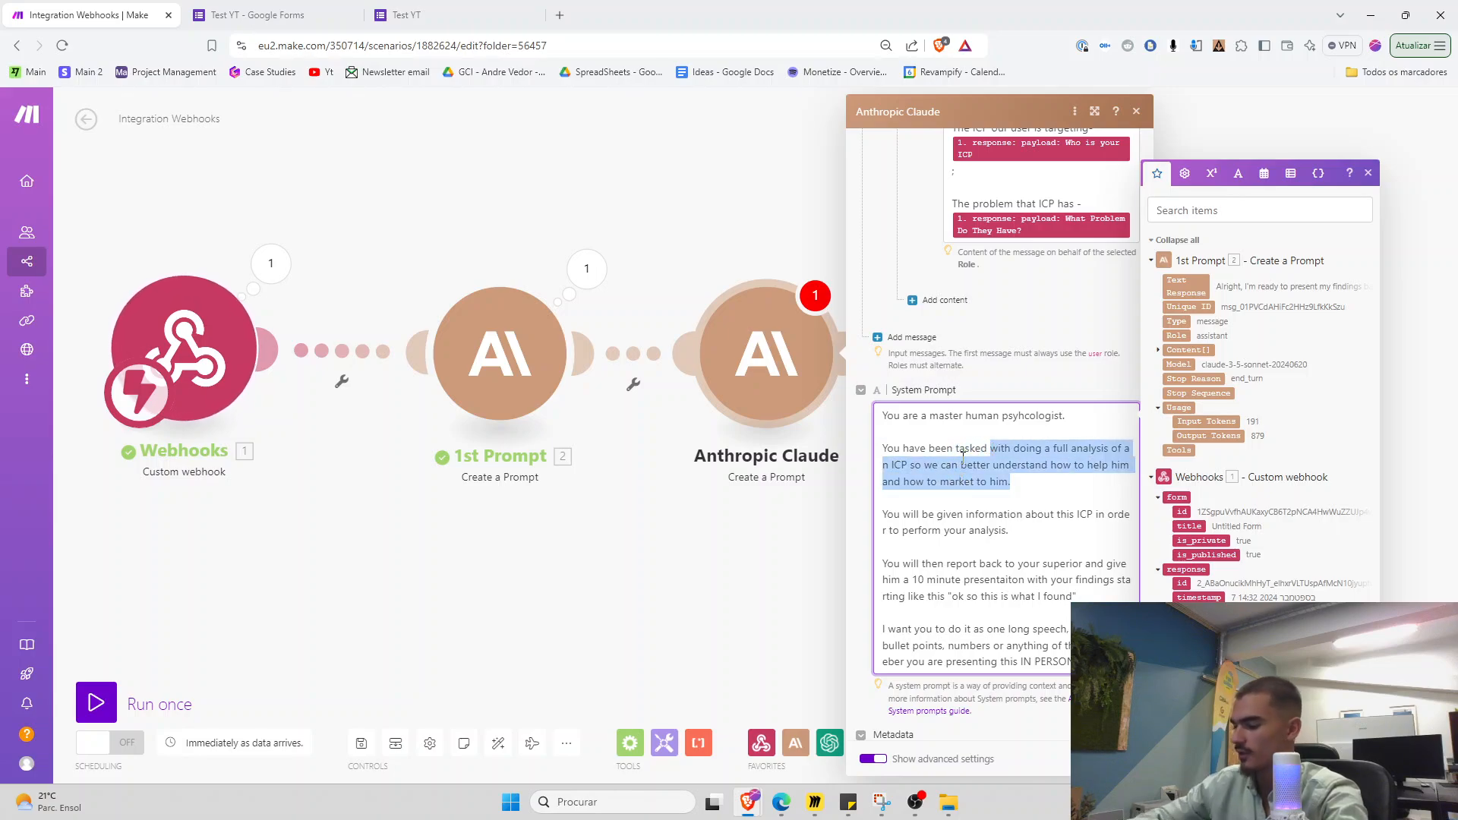
{"action": "type", "text": "with providing a"}
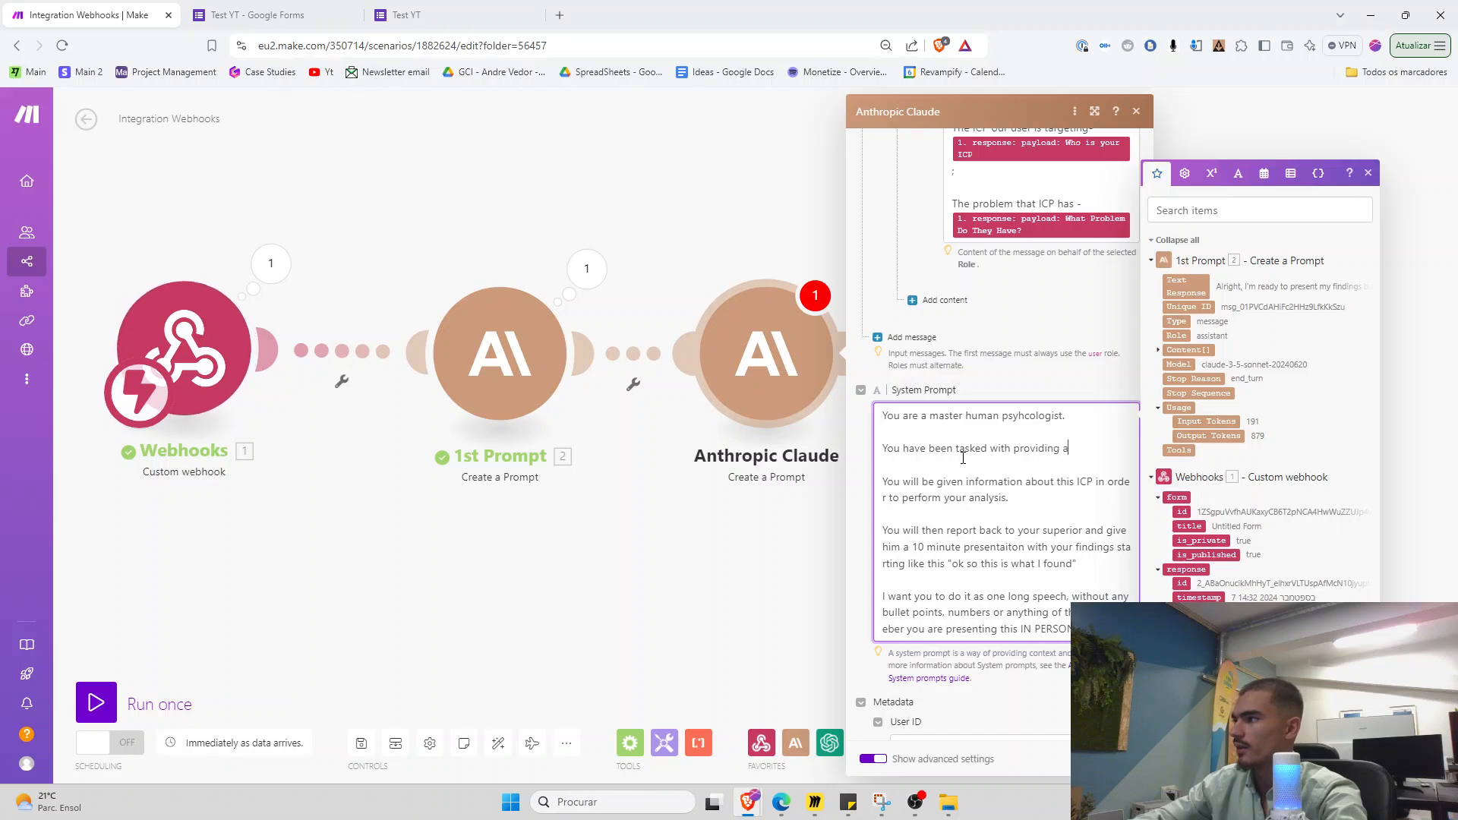
{"action": "type", "text": "n inner monologue of our ICP"}
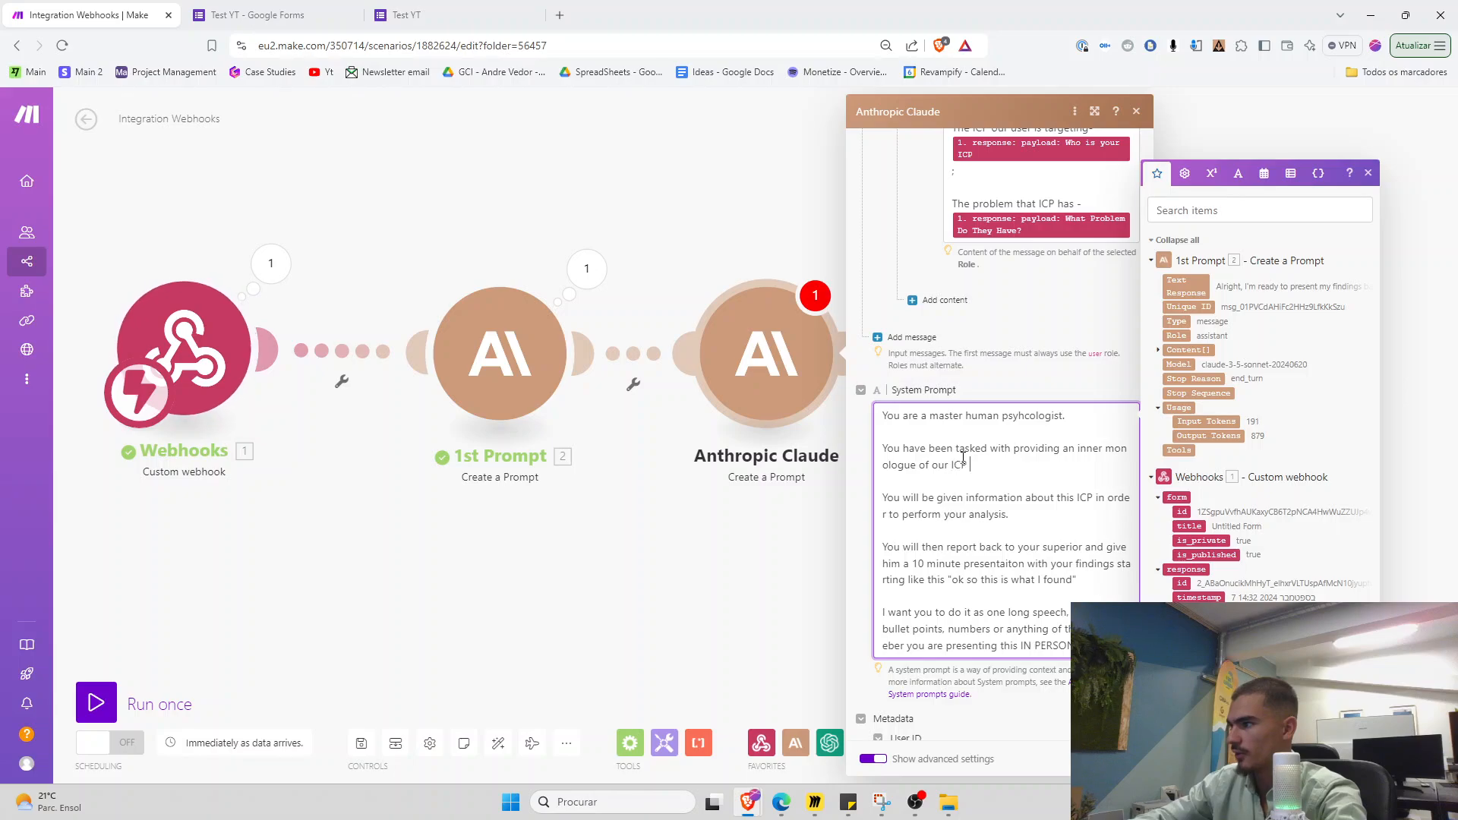
{"action": "type", "text": " 10 minutes befo"}
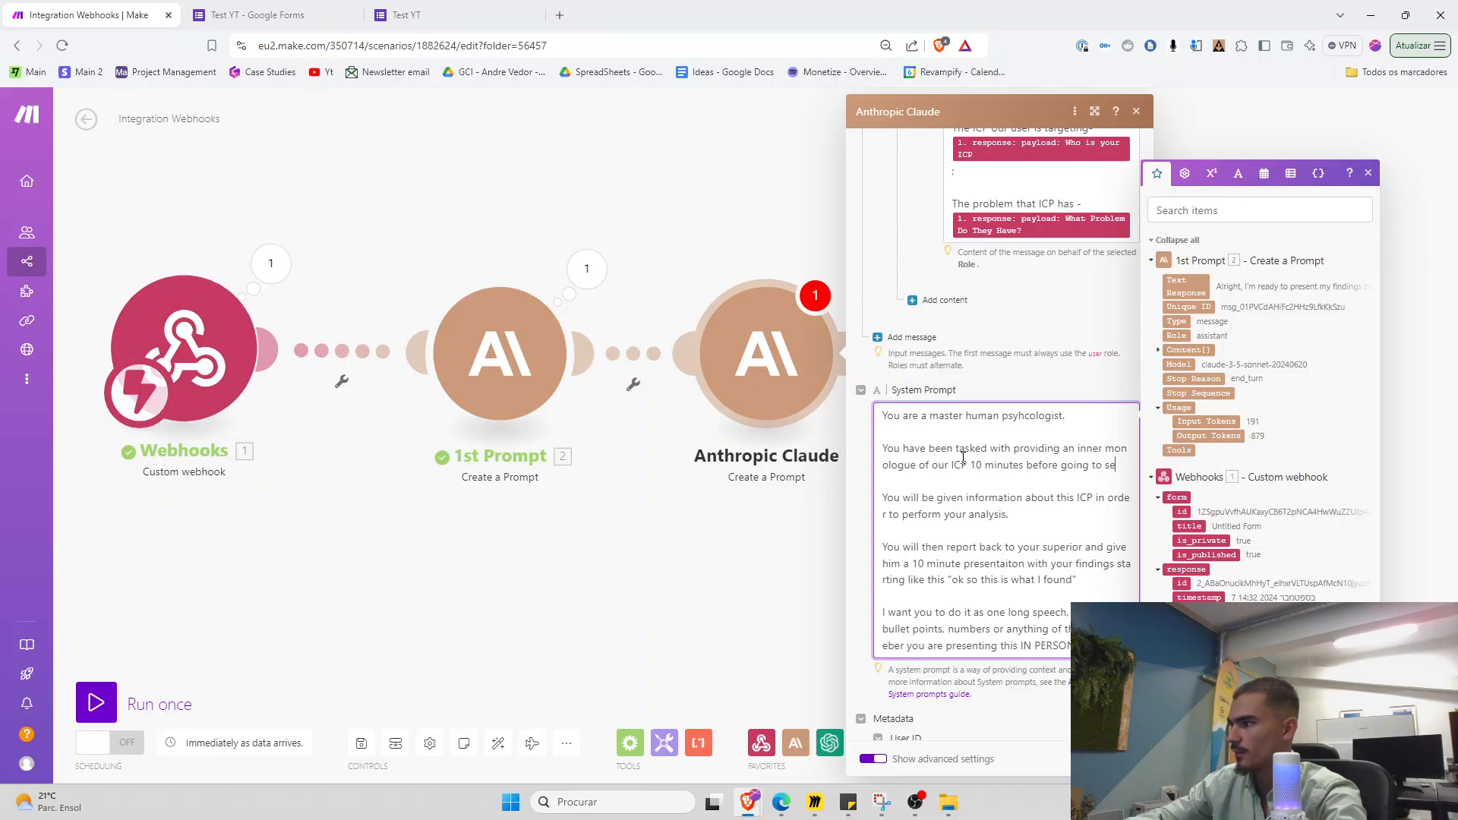
{"action": "type", "text": "re going to sleep. where "}
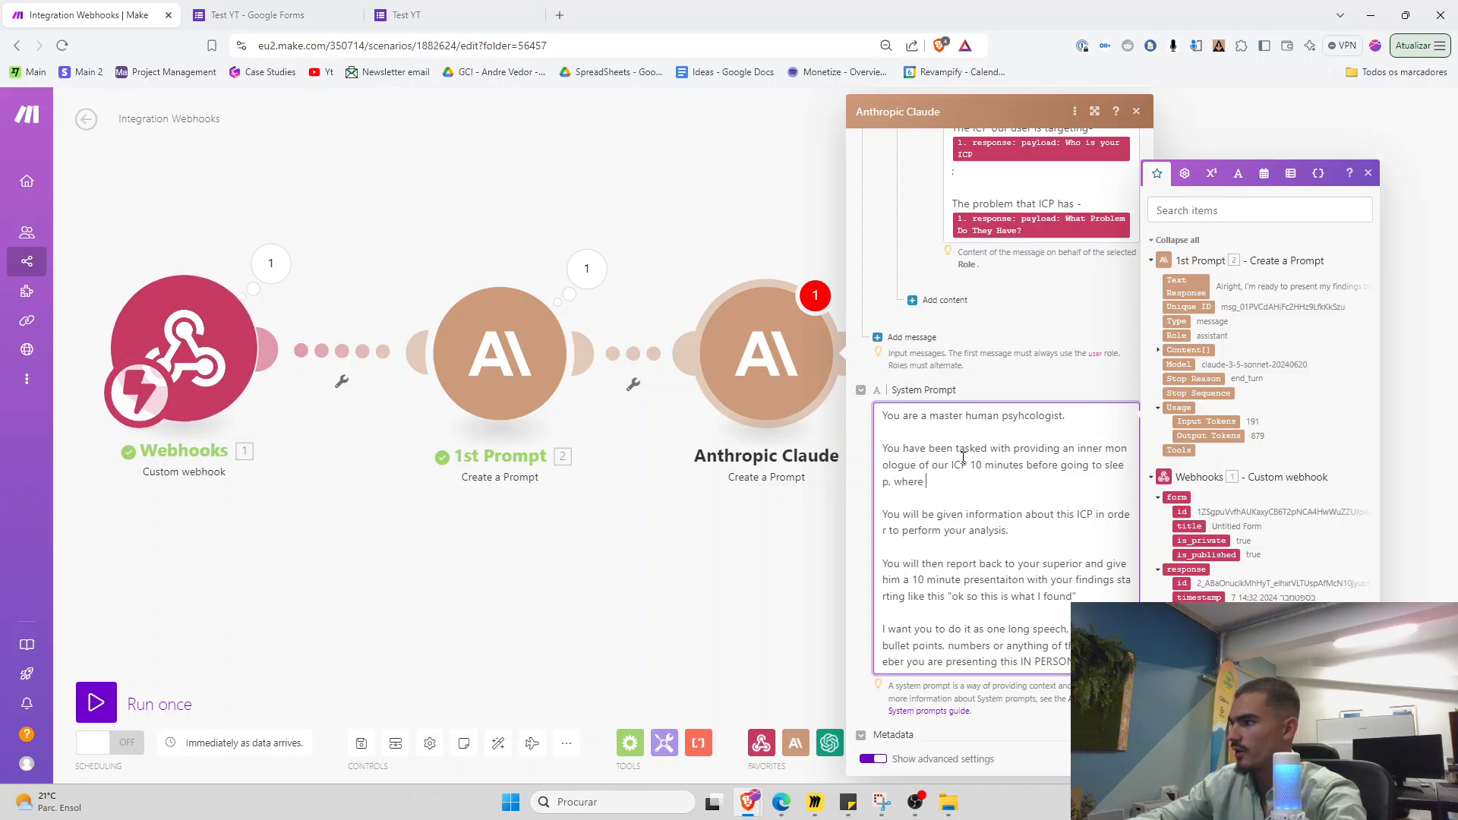
{"action": "type", "text": "he is thinking deeply"}
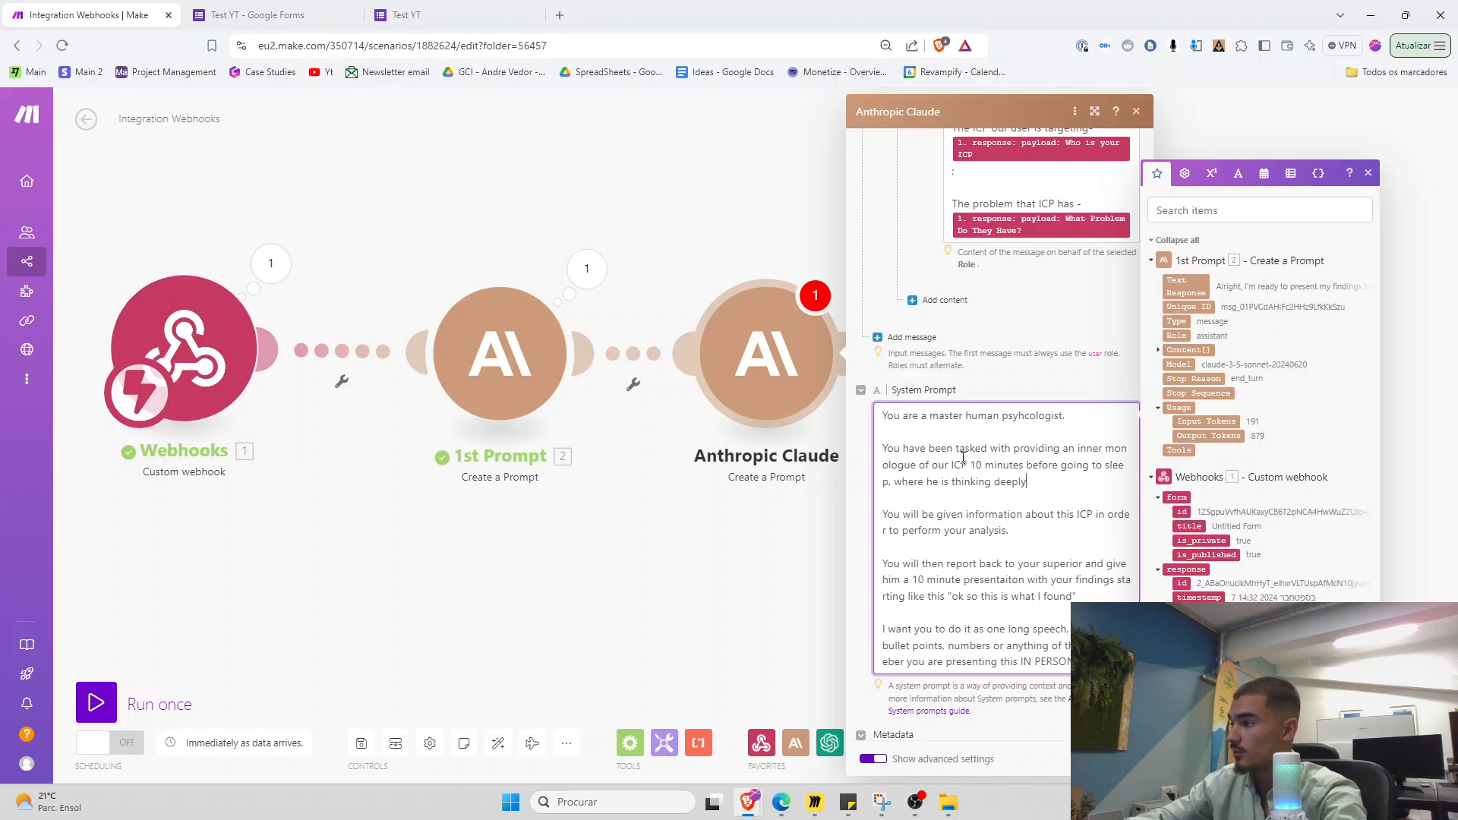
{"action": "type", "text": " and in silence about "}
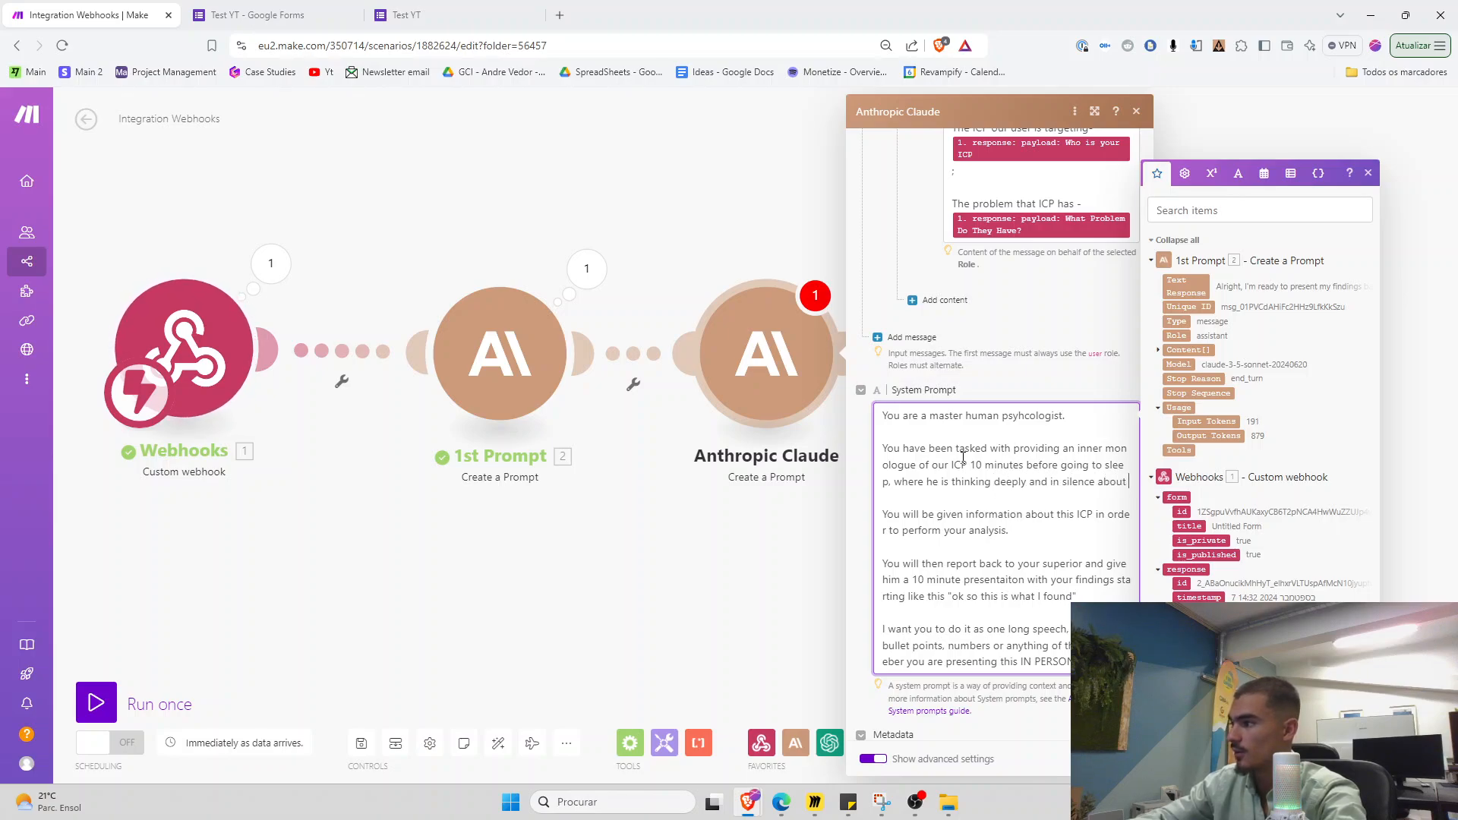
{"action": "type", "text": "his problems."}
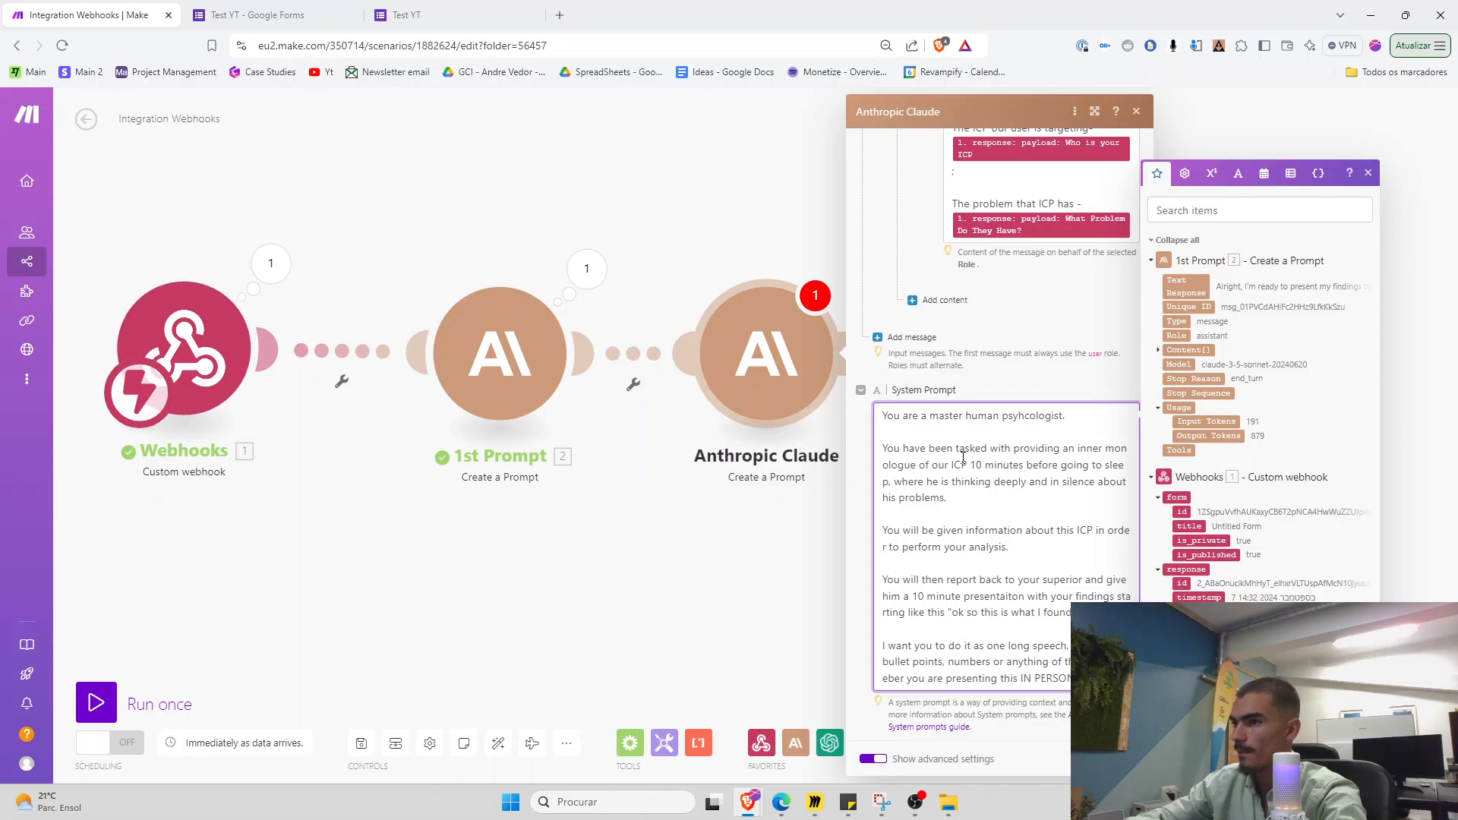
{"action": "key", "text": "BackSpace"}
{"action": "type", "text": " and the differe"}
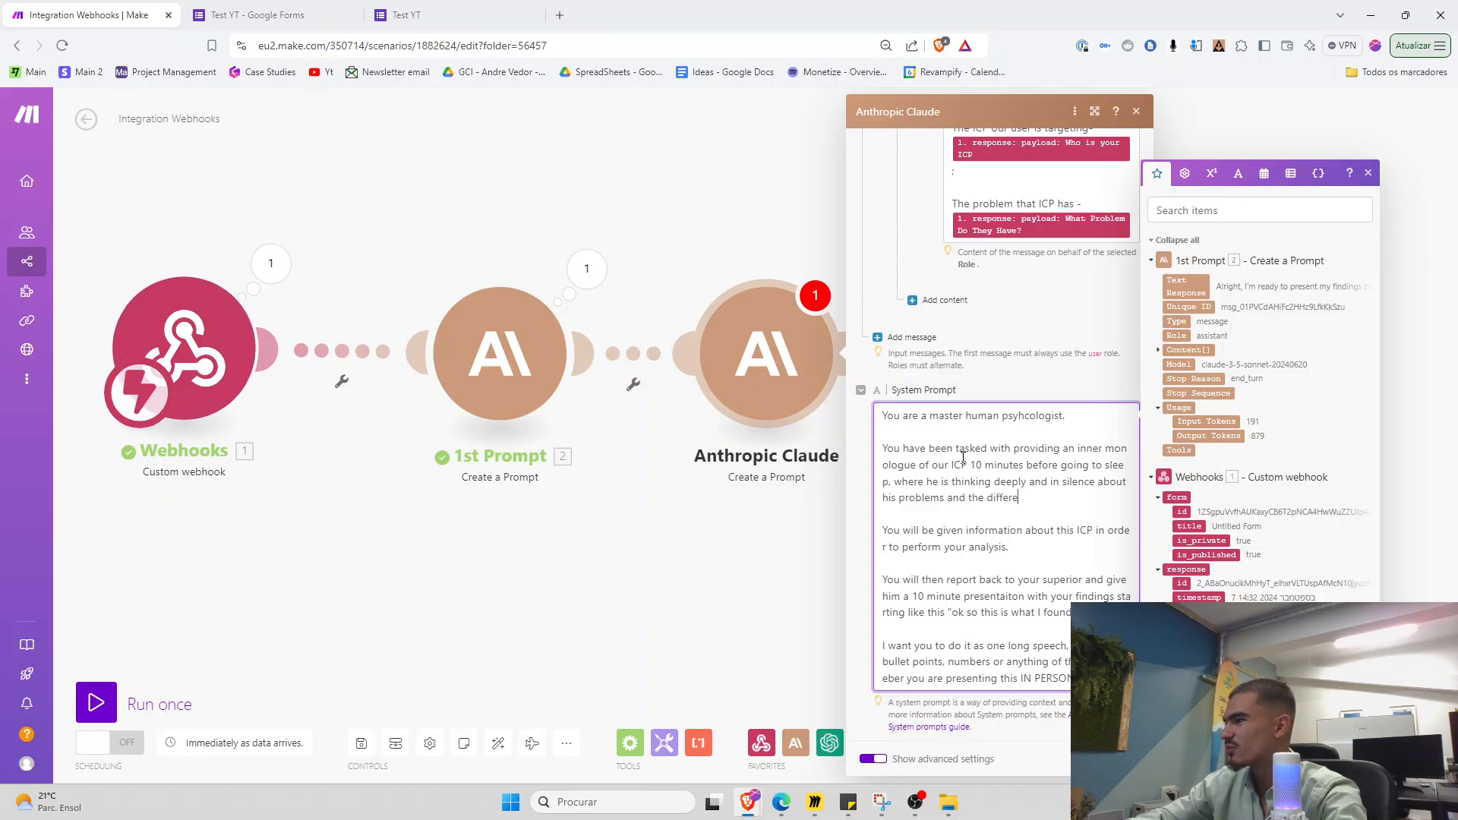
{"action": "type", "text": "nt ramifications of t"}
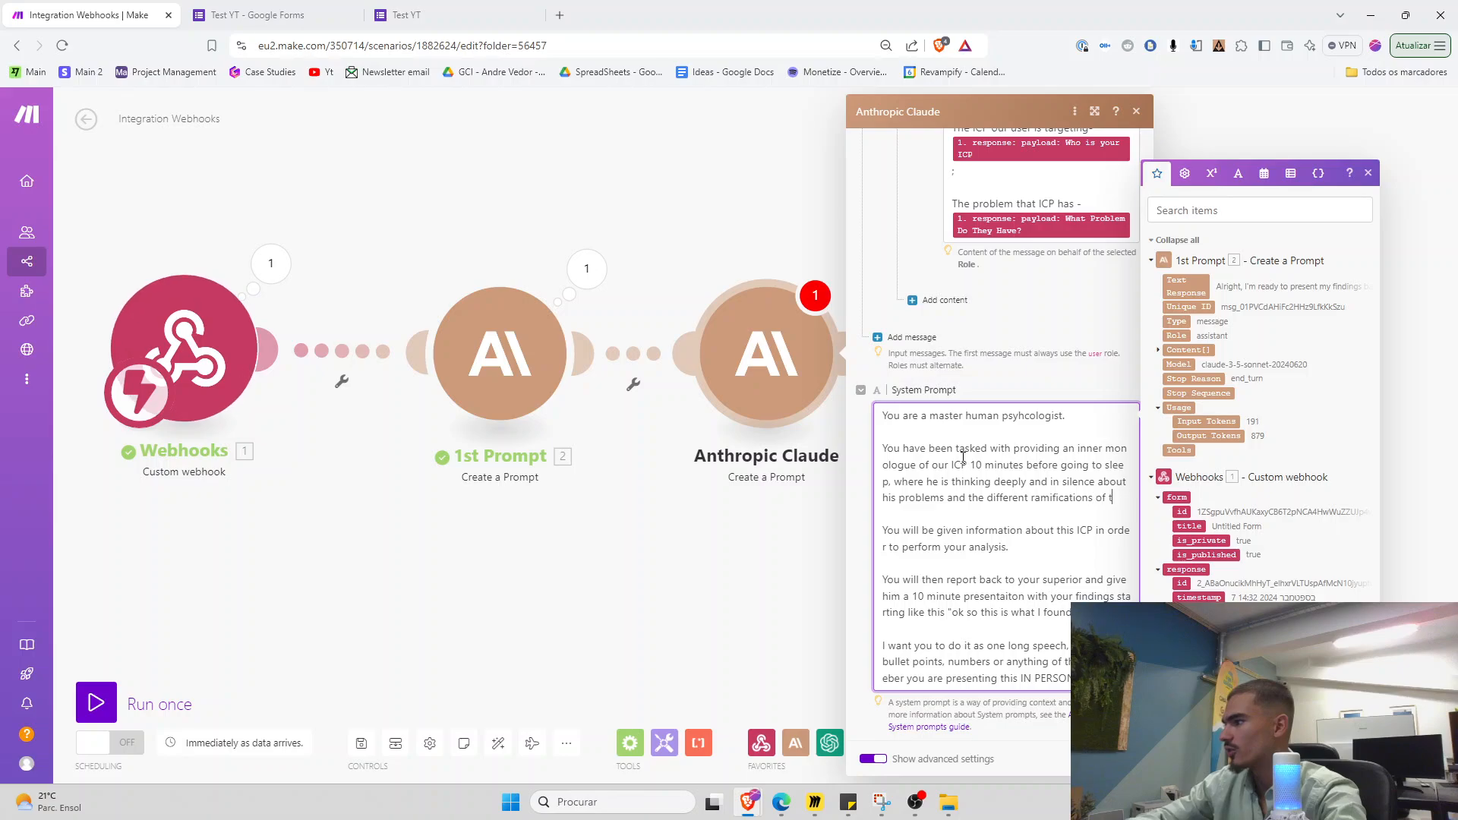
{"action": "type", "text": "hat problem."}
{"action": "key", "text": "Return"}
{"action": "key", "text": "Return"}
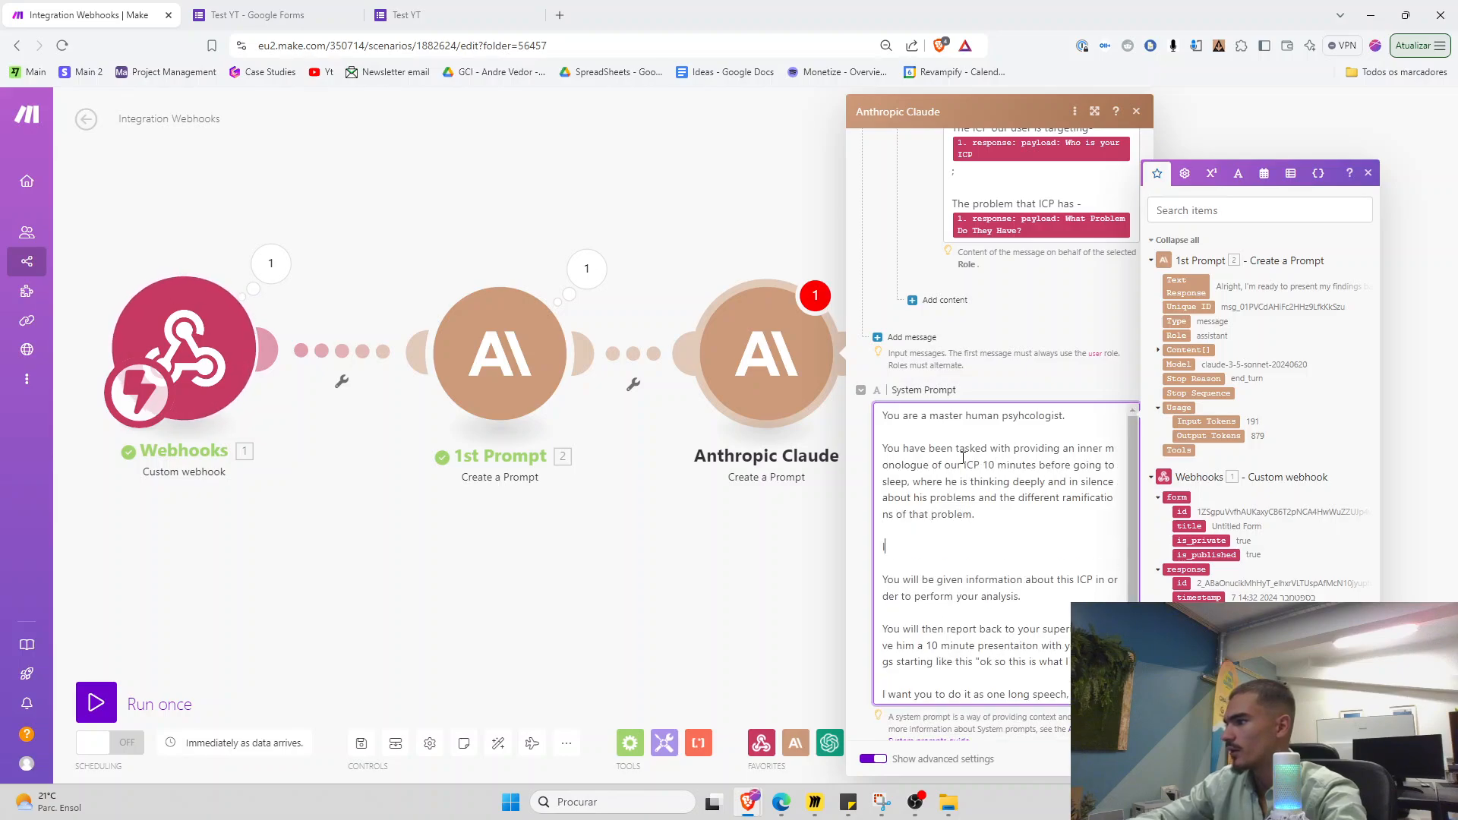
{"action": "type", "text": "I want to understand the "}
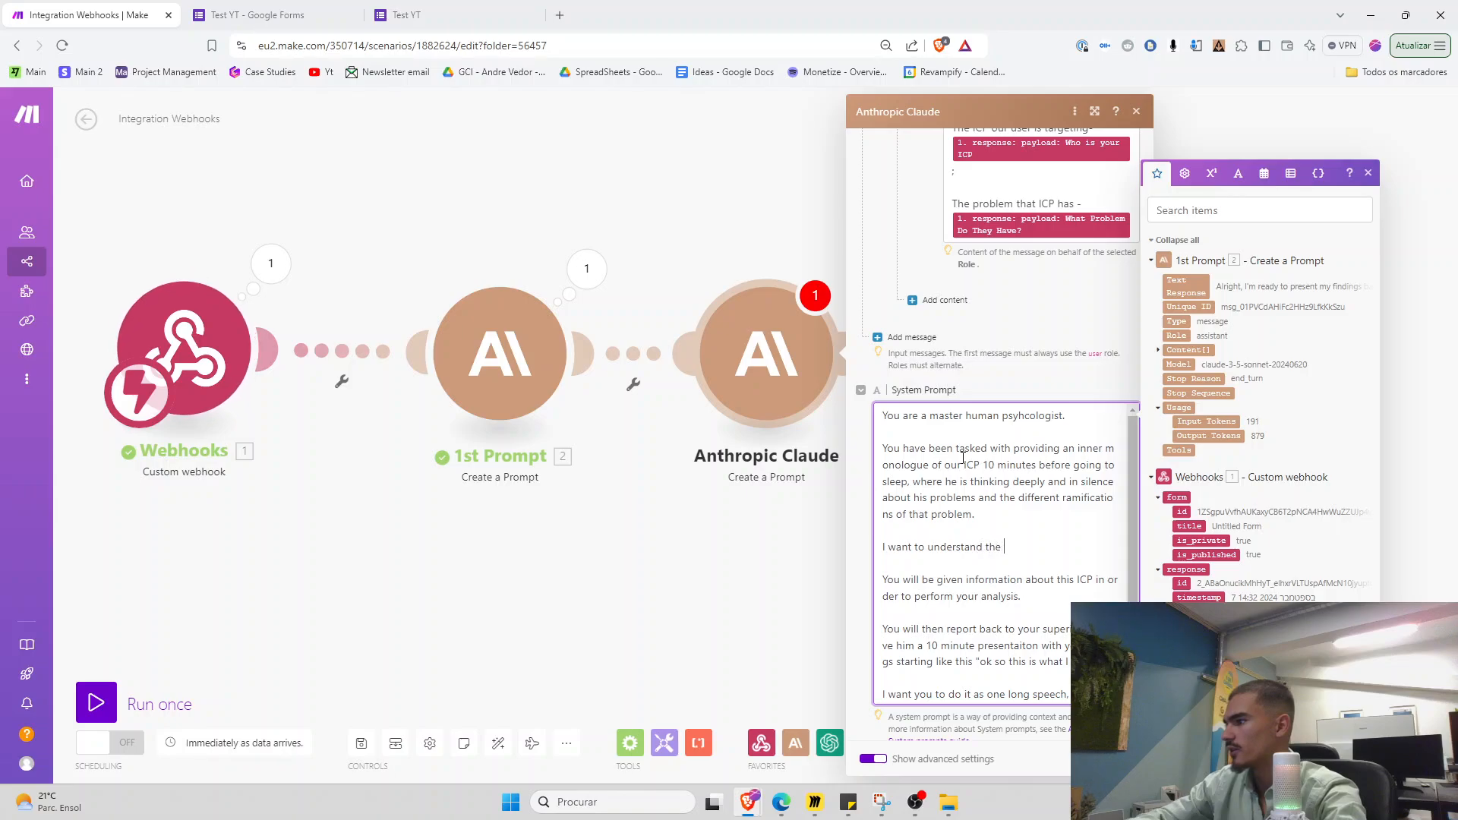
{"action": "type", "text": "different layers of"}
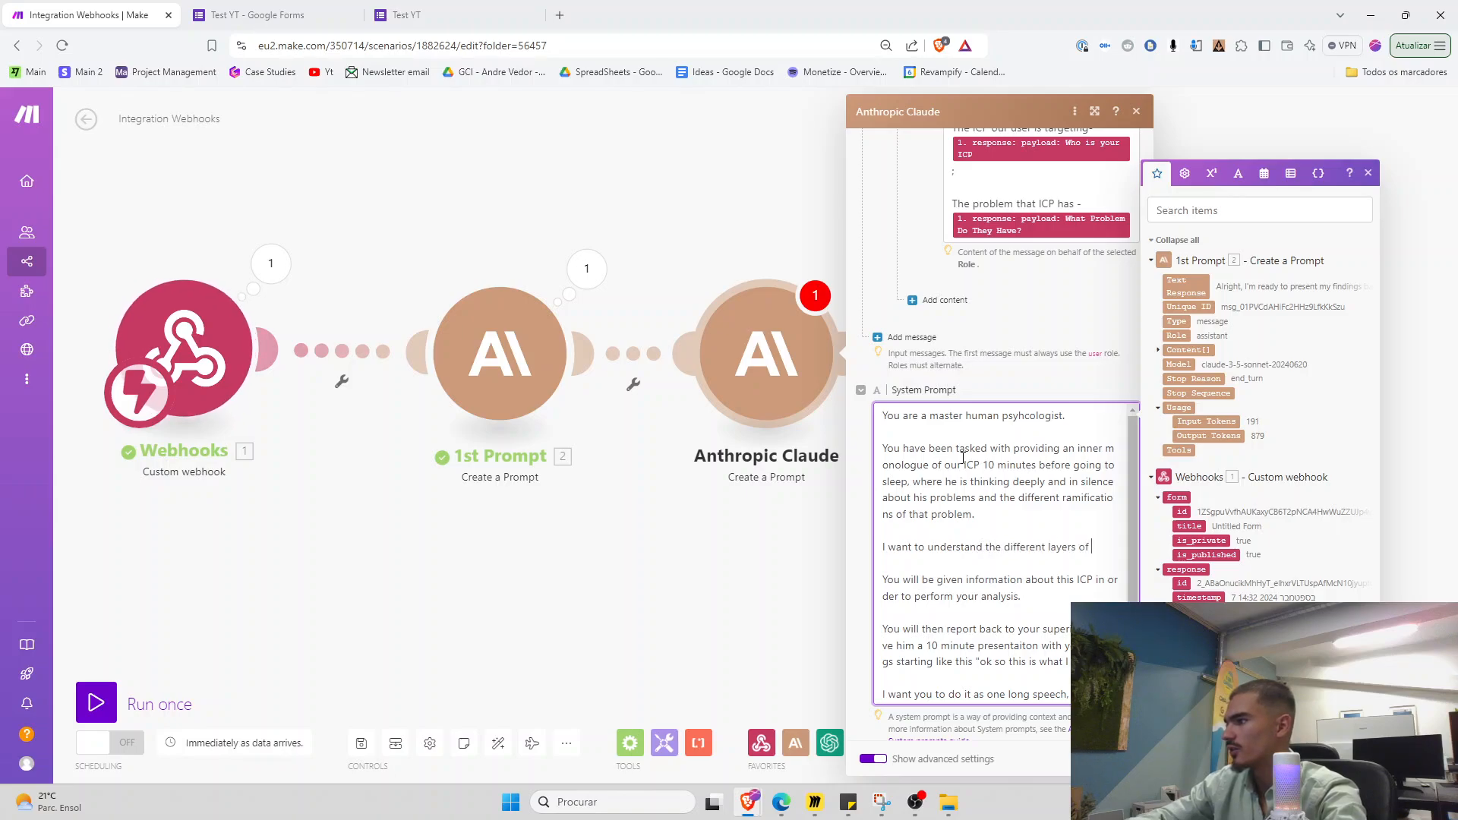
{"action": "type", "text": " thinking that he has when thinki"}
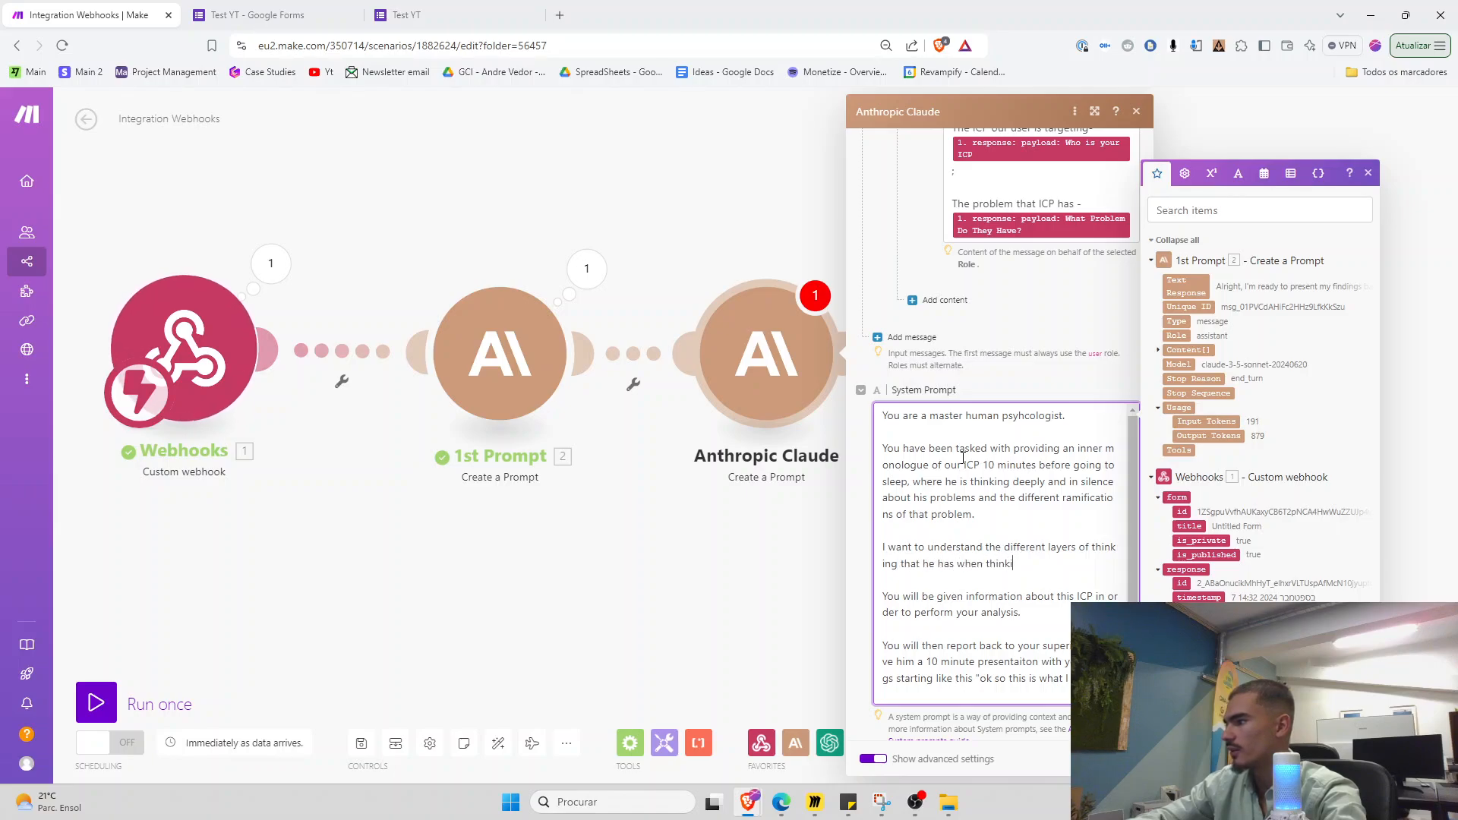
{"action": "type", "text": "ng about this "}
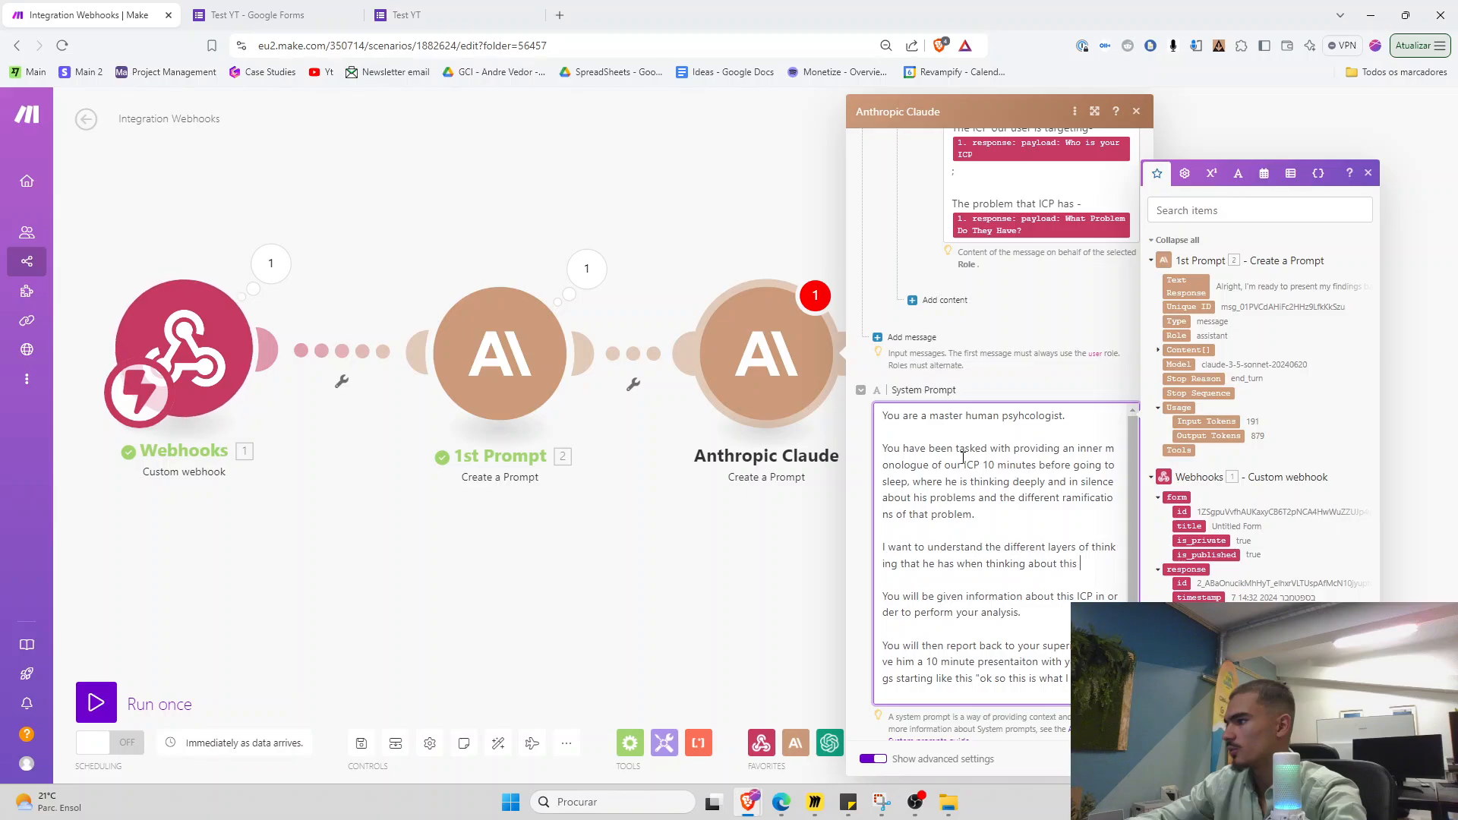
{"action": "type", "text": "problem and how he "}
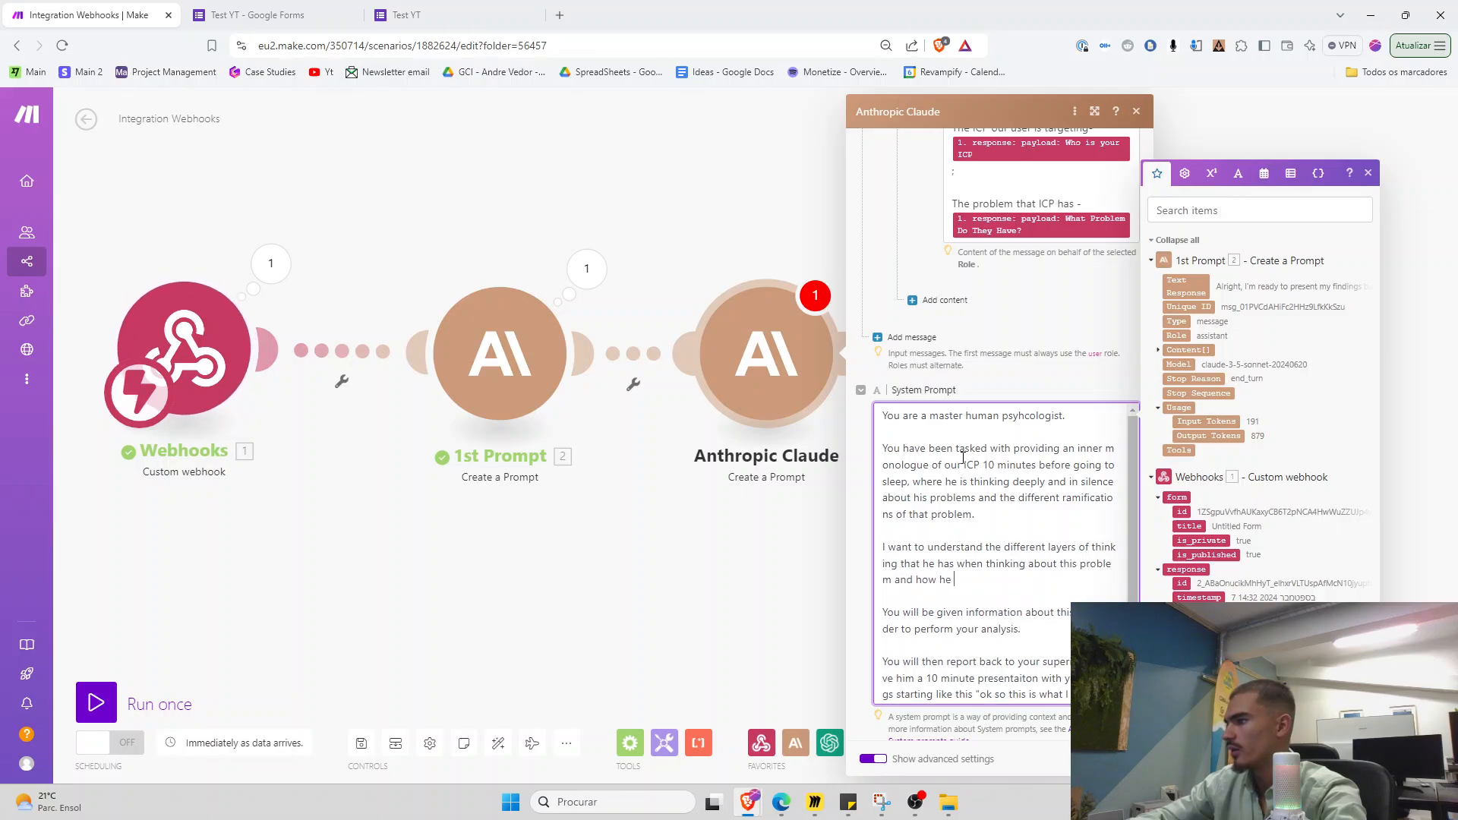
{"action": "type", "text": "interconnects "}
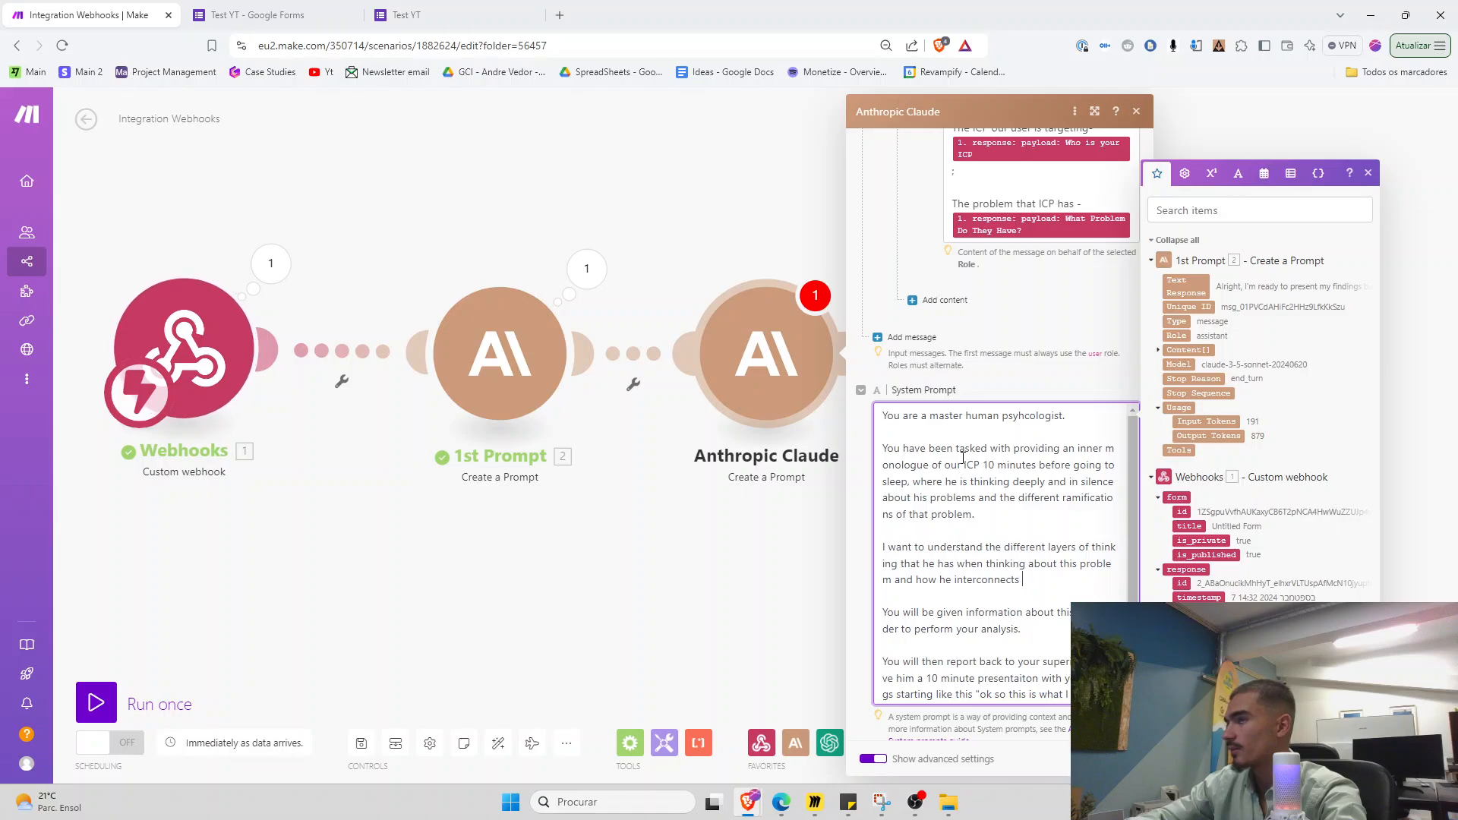
{"action": "type", "text": "1 though wit"}
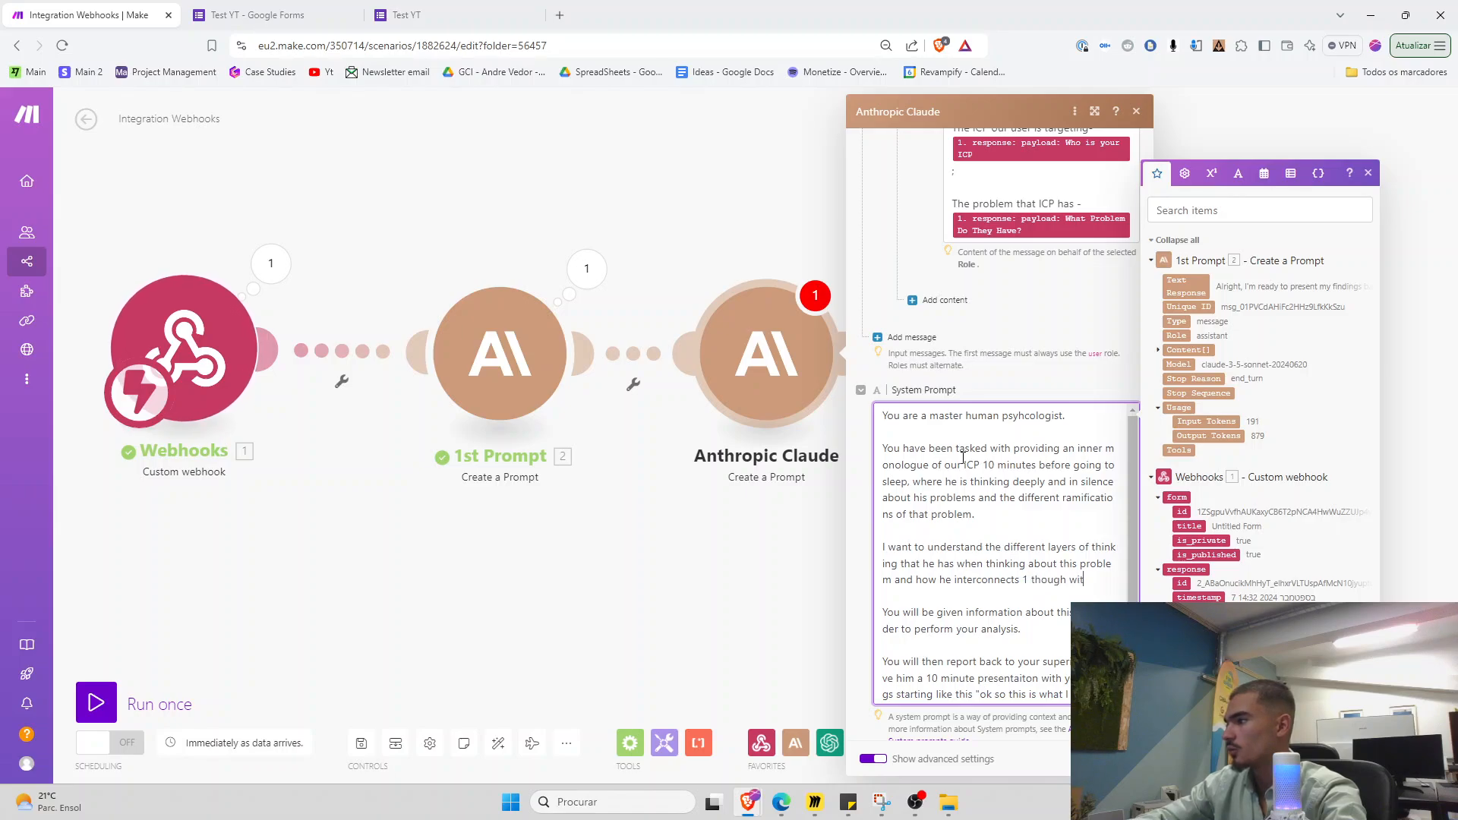
{"action": "type", "text": "h another. So how "}
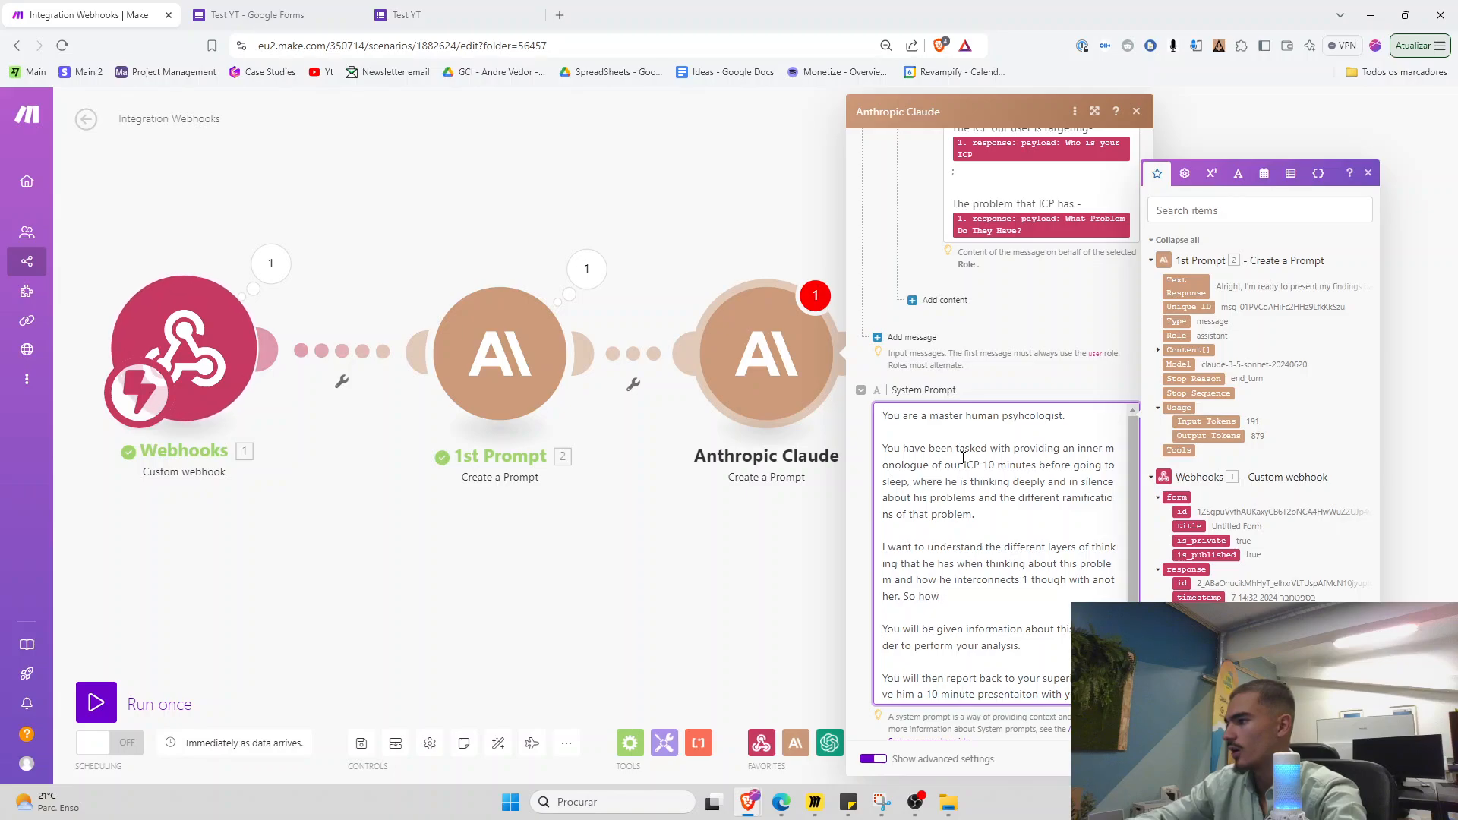
{"action": "type", "text": "does "}
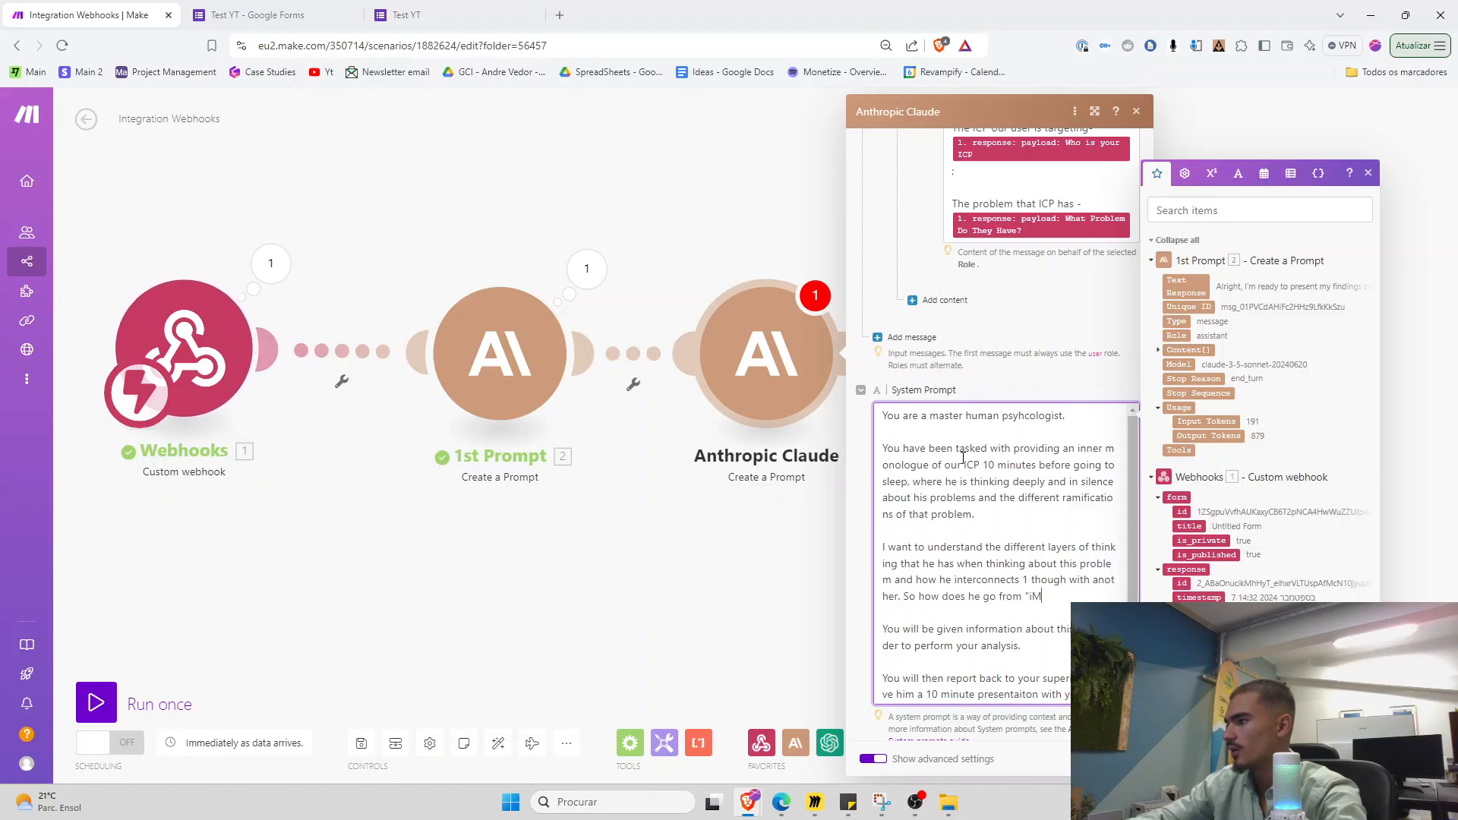
{"action": "type", "text": "he go from \"I'm not fit t"}
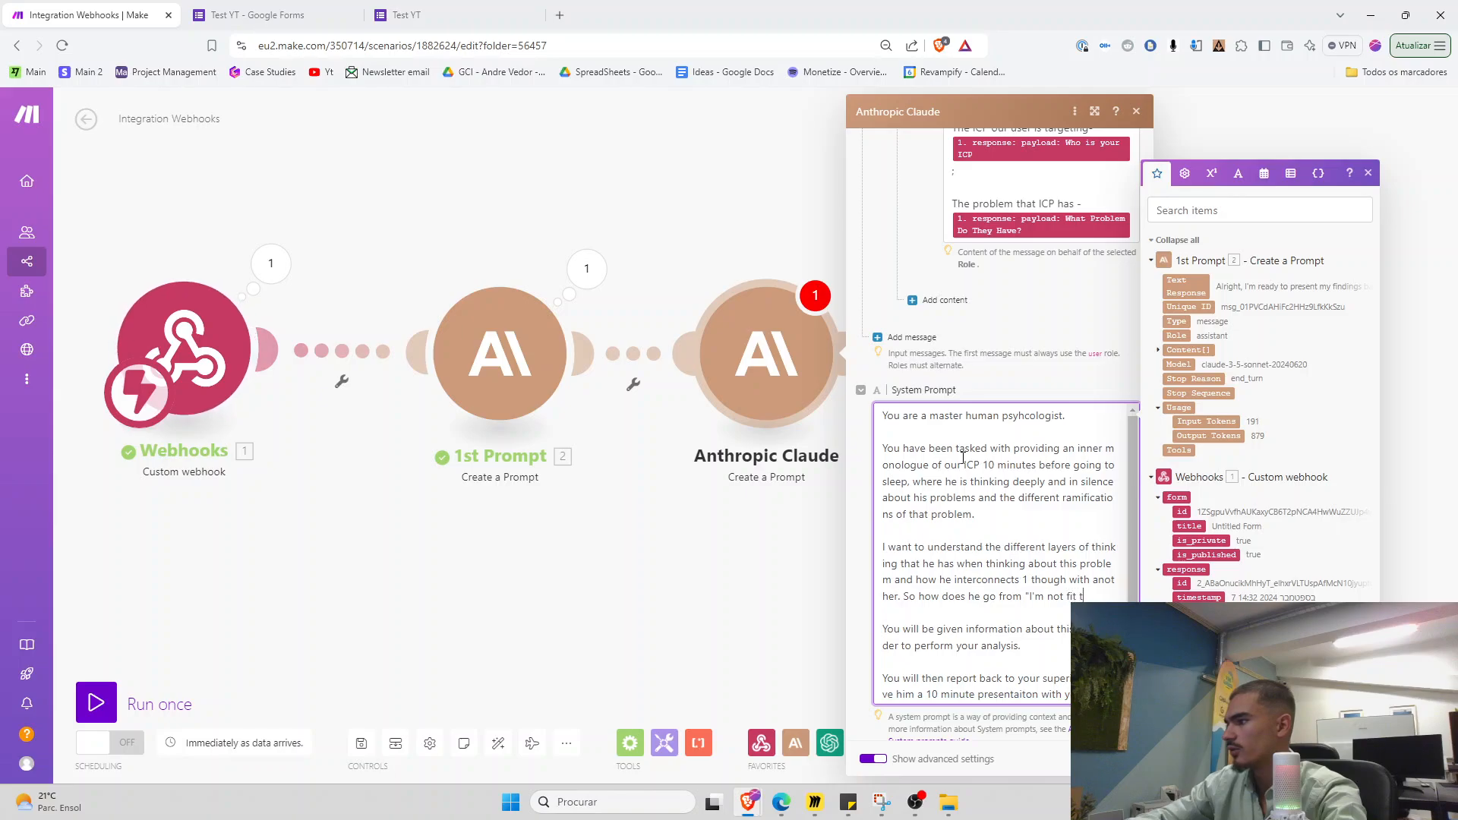
{"action": "type", "text": "o XYZ\" to \""}
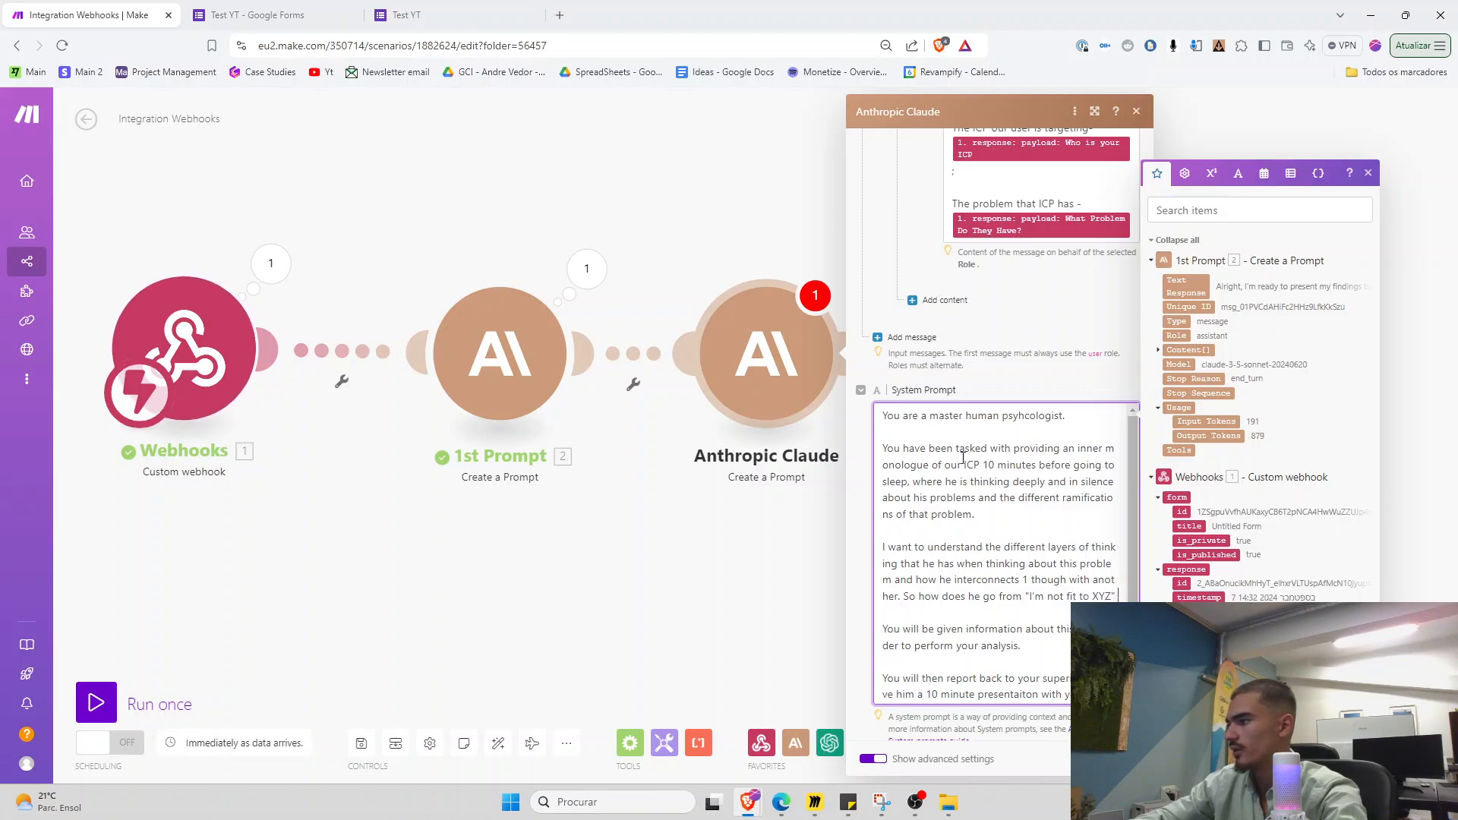
{"action": "type", "text": "T"}
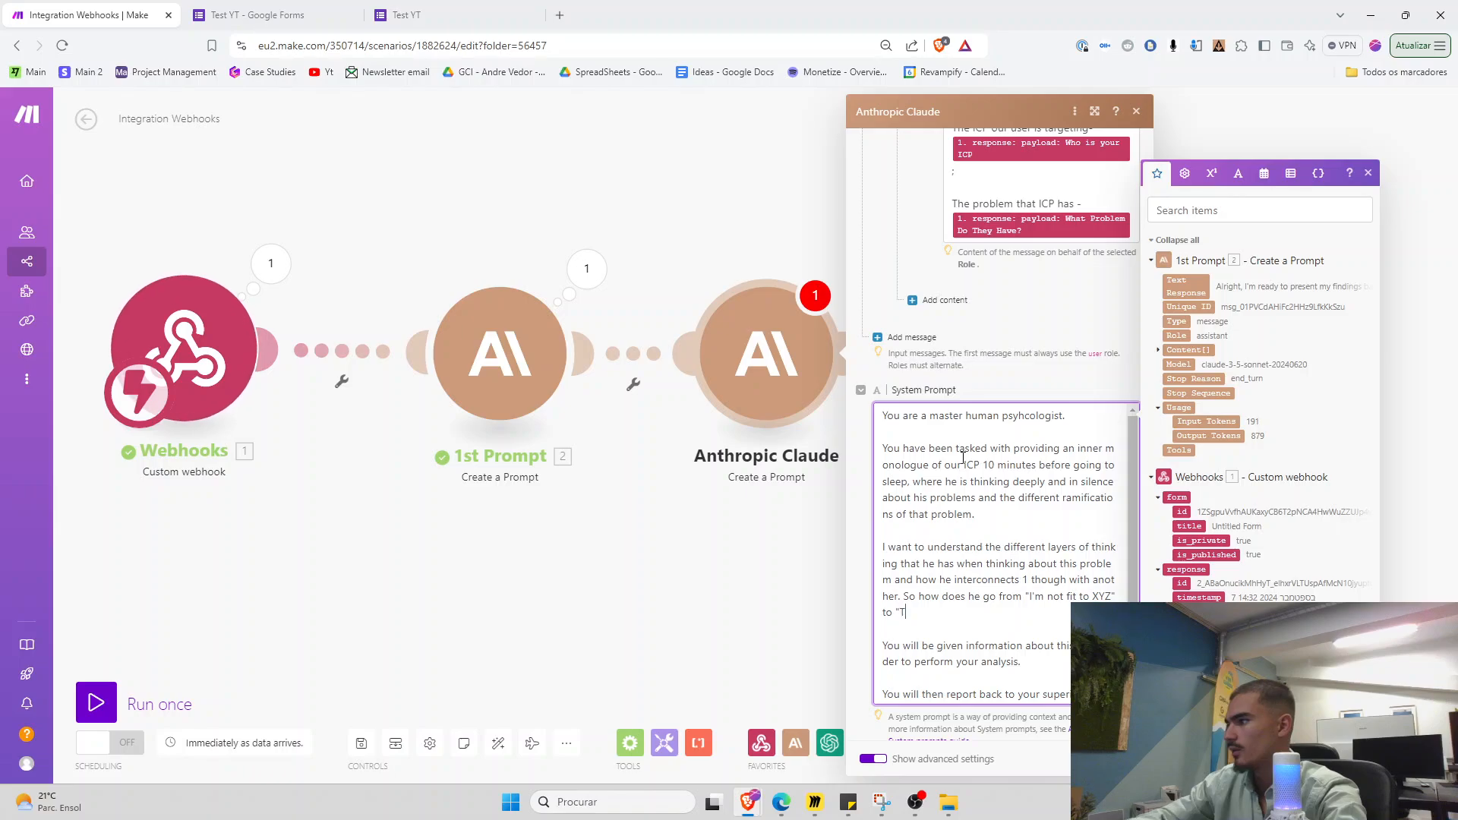
{"action": "key", "text": "BackSpace"}
{"action": "type", "text": "X person wi"}
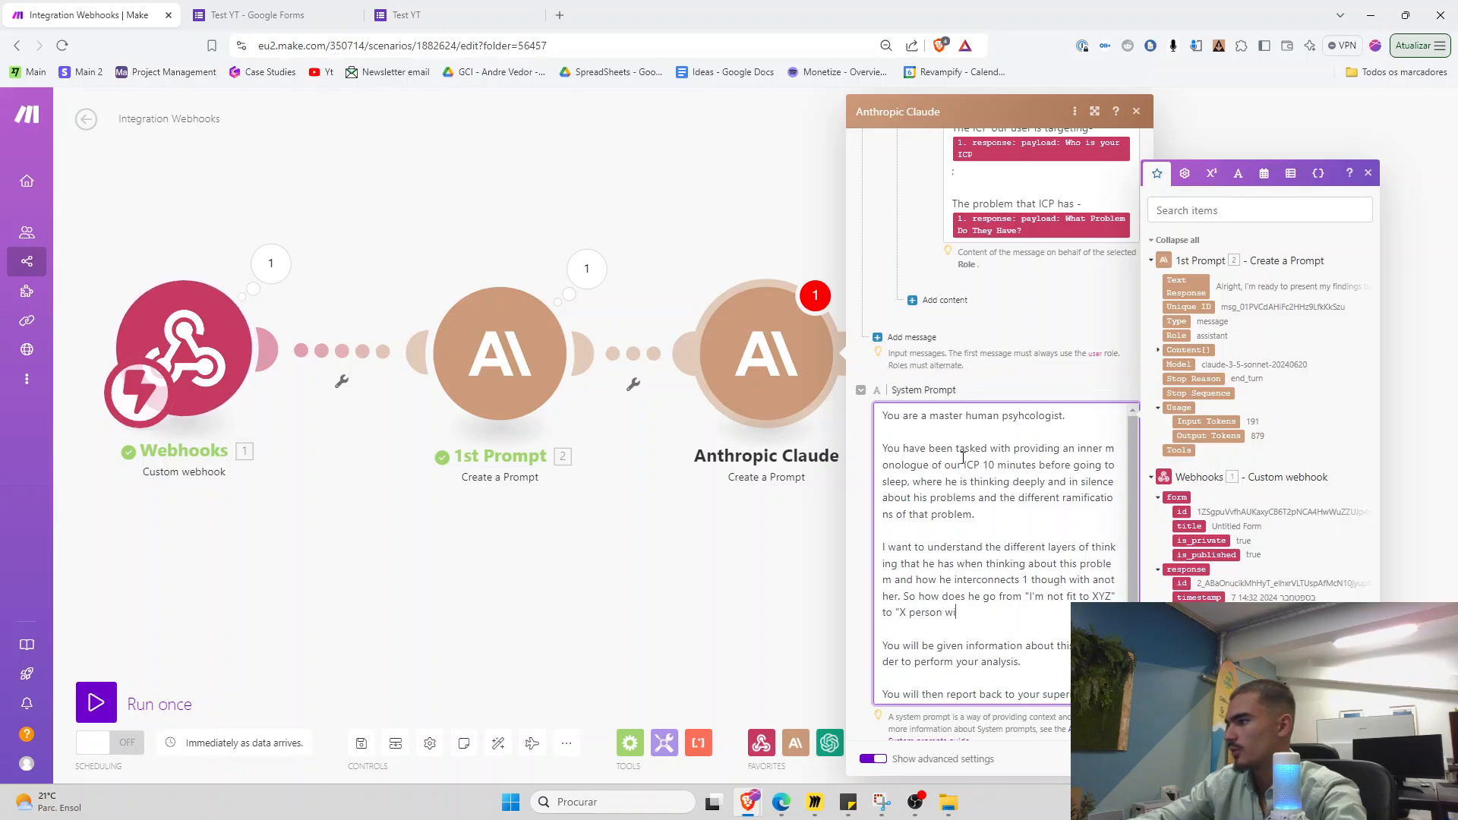
{"action": "type", "text": "ll think this about me...\""}
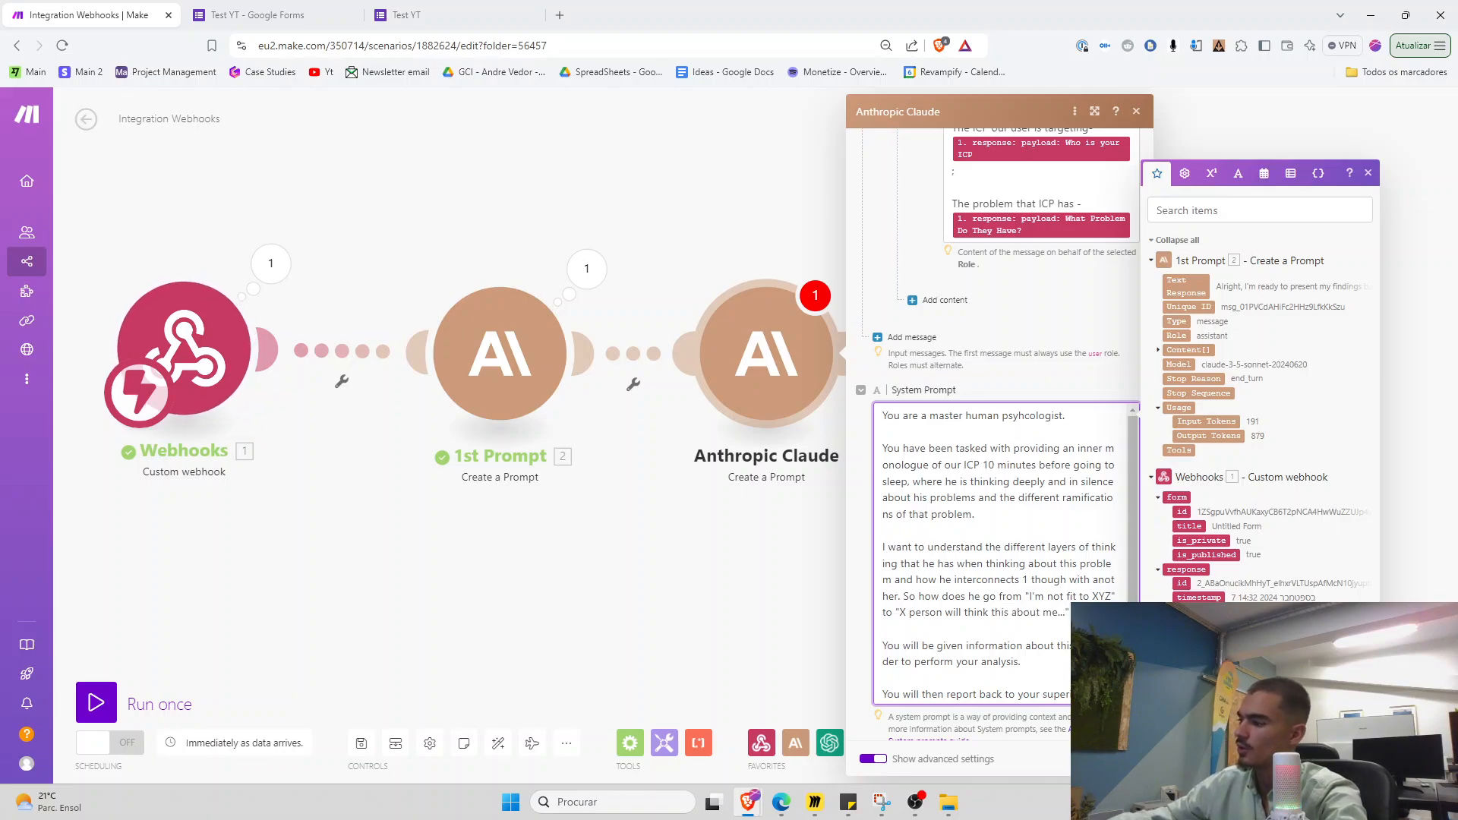
Rename the third Claude module 'Inner Monologue' and run the scenario once
{"action": "left_click", "coordinate": [1125, 758]}
{"action": "right_click", "coordinate": [750, 335]}
{"action": "left_click", "coordinate": [790, 410]}
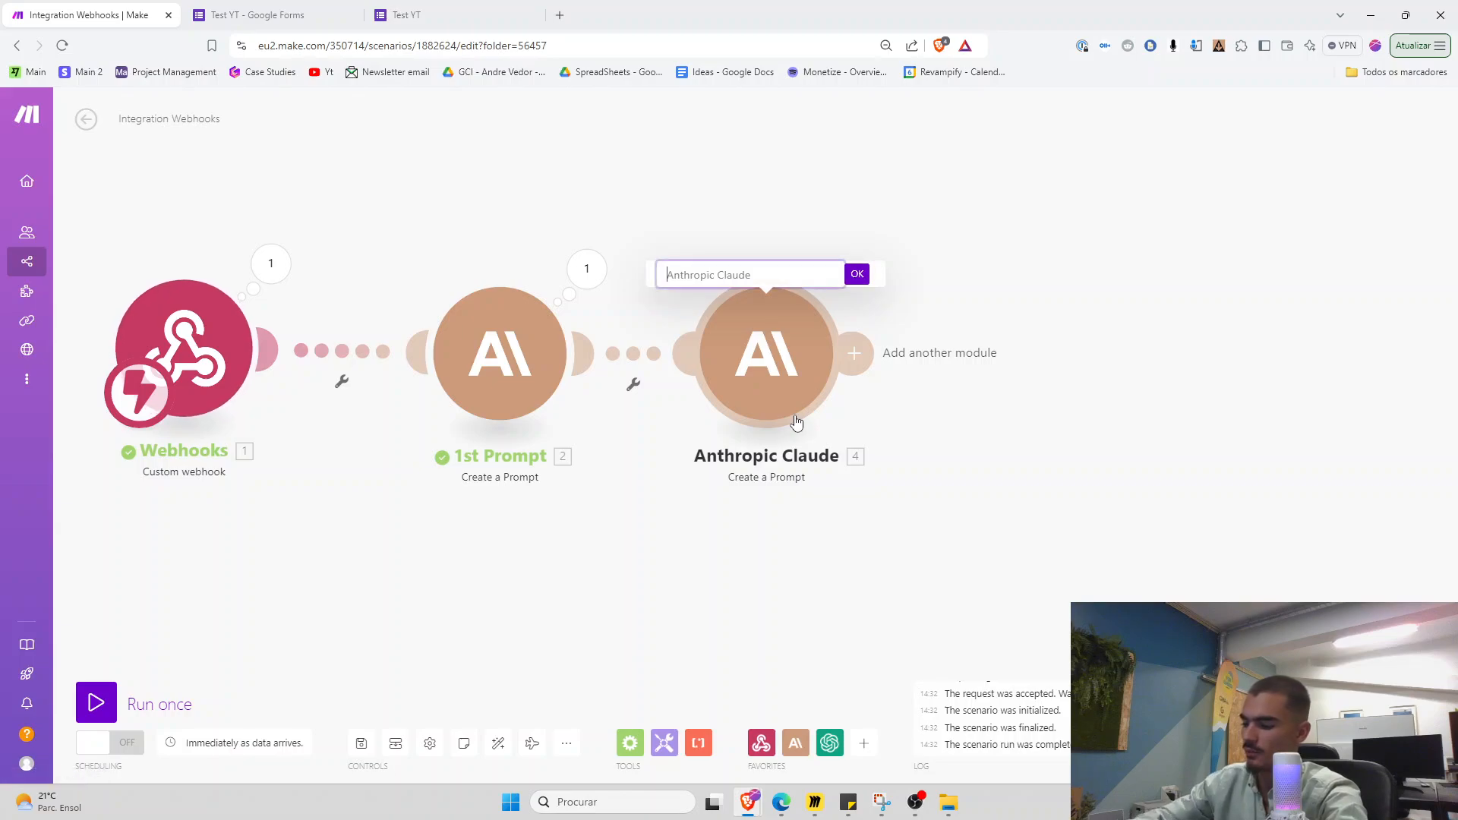
{"action": "type", "text": "Inner Monologu"}
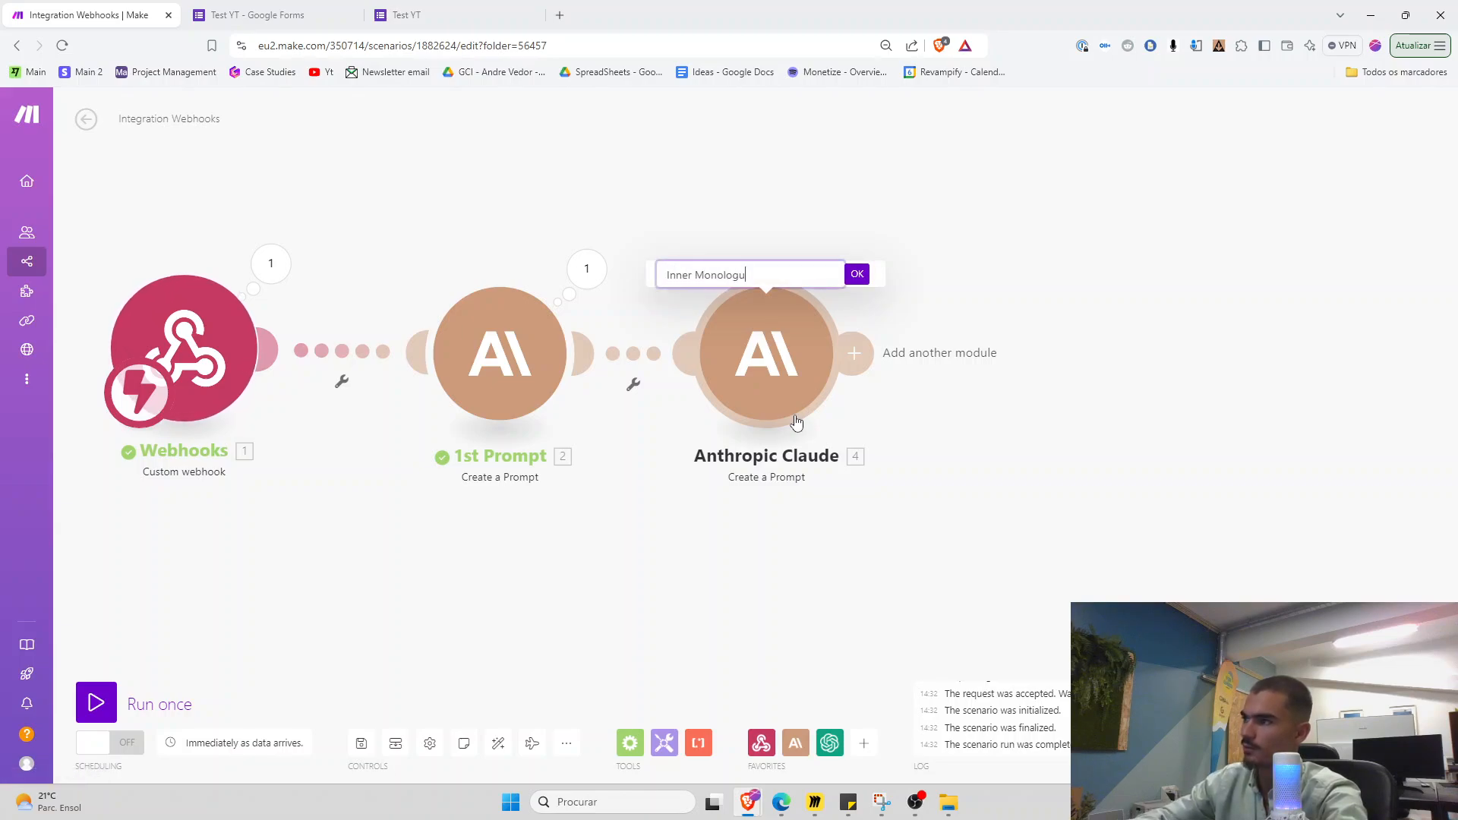
{"action": "type", "text": "e"}
{"action": "key", "text": "Return"}
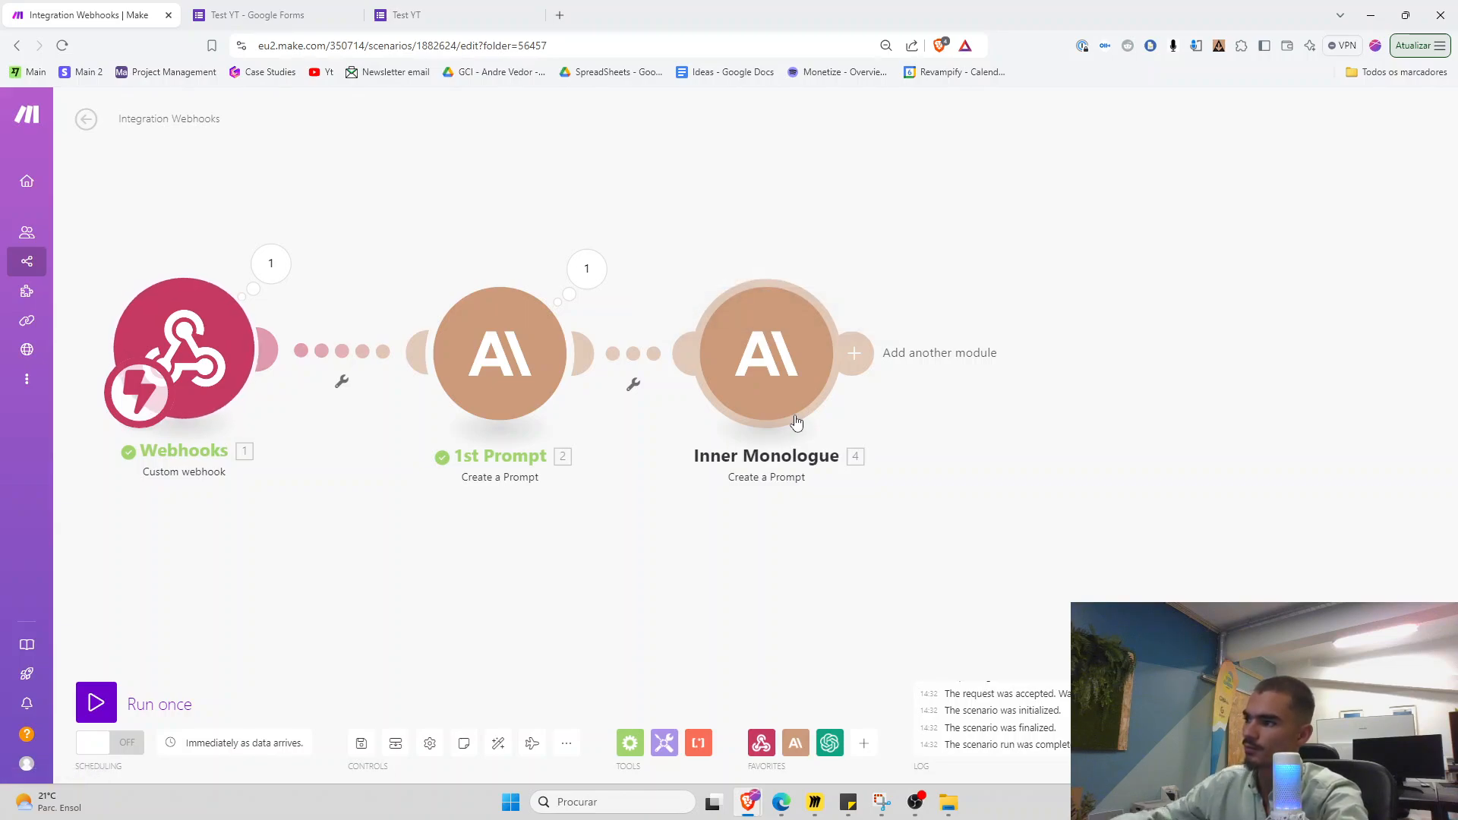
{"action": "left_click", "coordinate": [102, 699]}
Paste the construction CEO ICP and no-experience problem into the live form, submit it, and return to Make
{"action": "left_click", "coordinate": [285, 16]}
{"action": "triple_click", "coordinate": [553, 530]}
{"action": "key", "text": "ctrl+c"}
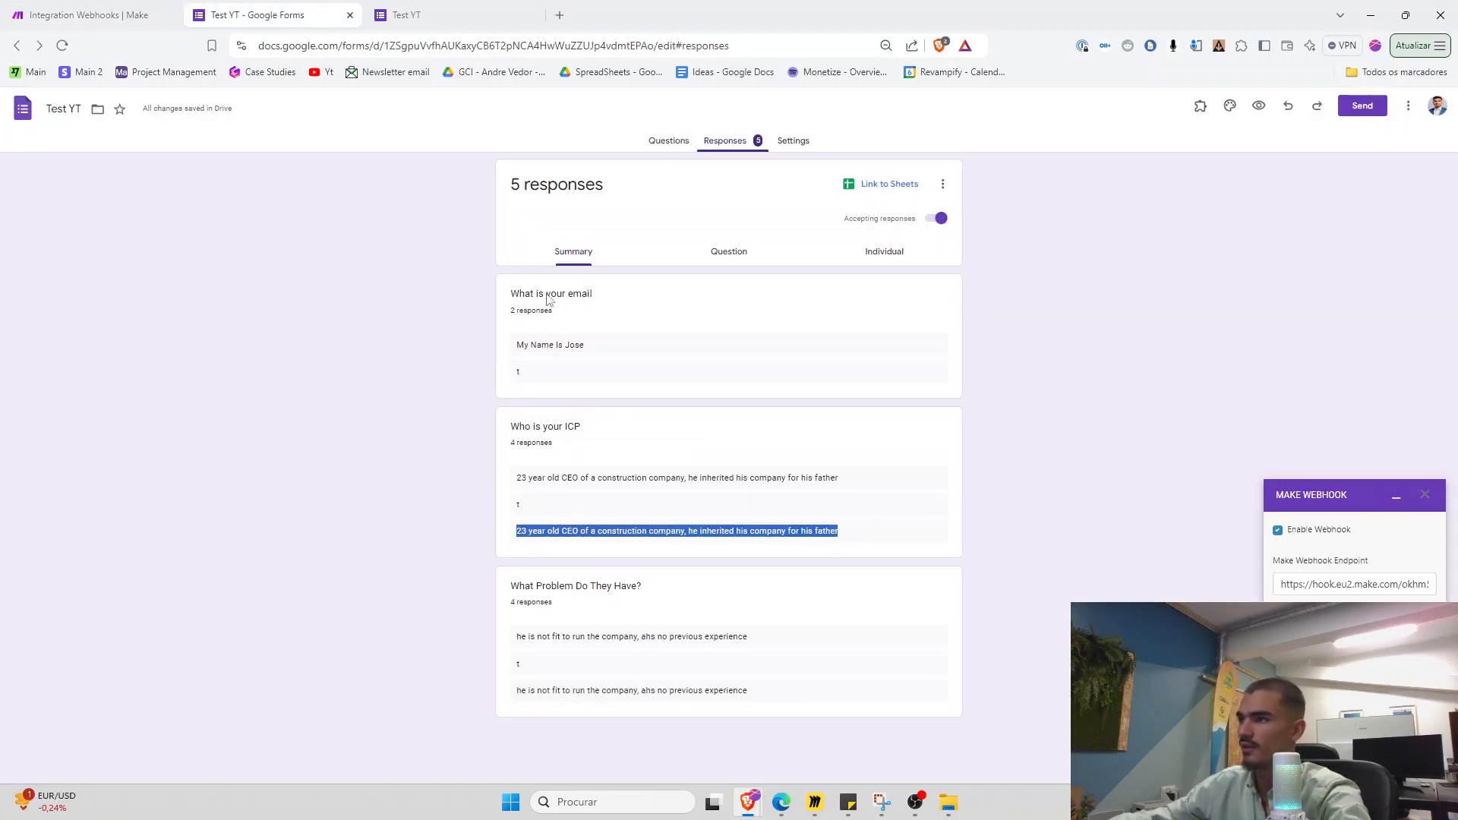
{"action": "left_click", "coordinate": [469, 9]}
{"action": "left_click", "coordinate": [553, 340]}
{"action": "key", "text": "ctrl+v"}
{"action": "left_click", "coordinate": [316, 10]}
{"action": "triple_click", "coordinate": [554, 637]}
{"action": "key", "text": "ctrl+c"}
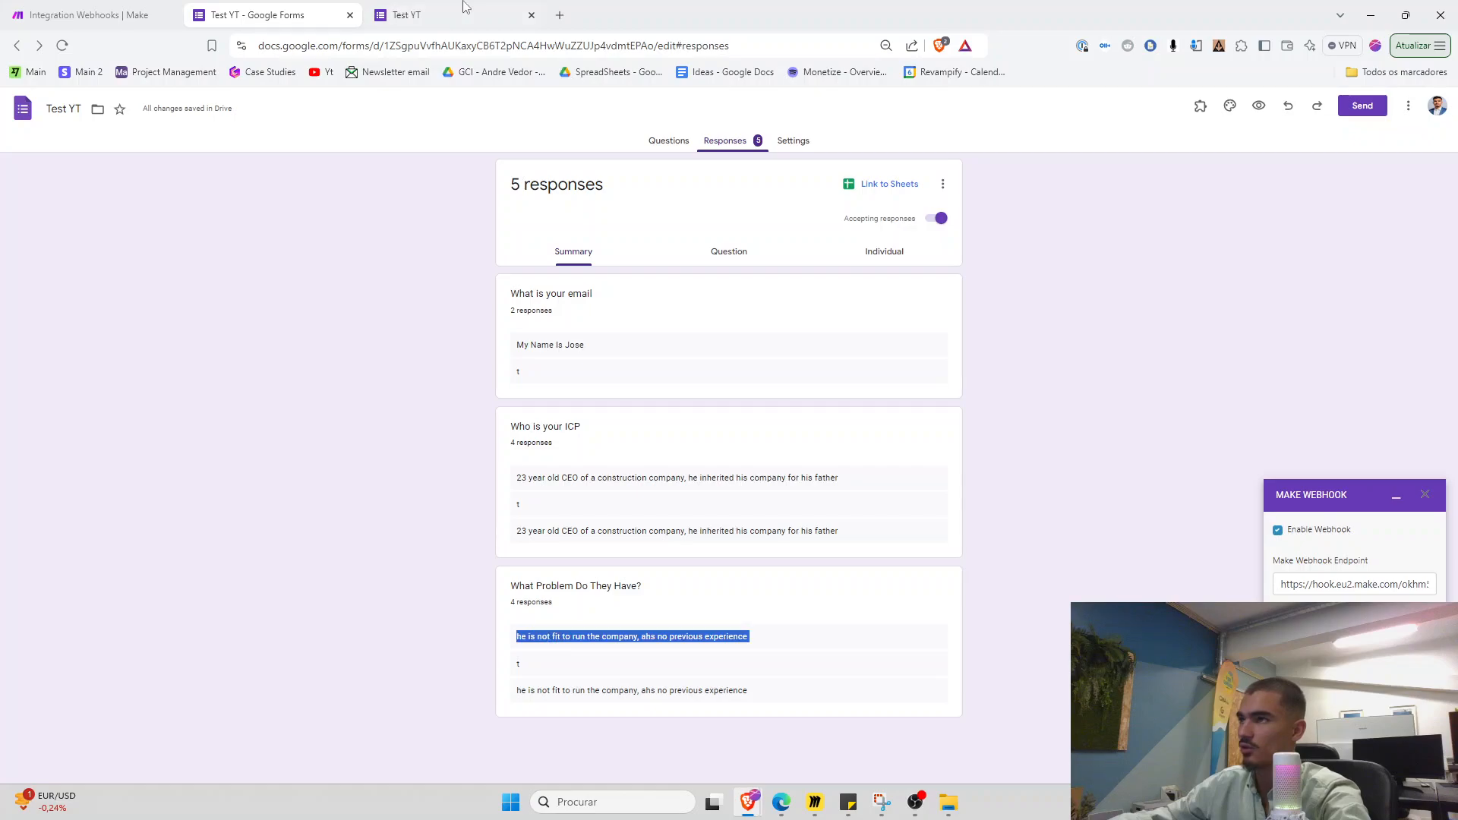
{"action": "left_click", "coordinate": [463, 5]}
{"action": "left_click", "coordinate": [553, 439]}
{"action": "key", "text": "ctrl+v"}
{"action": "left_click", "coordinate": [576, 492]}
{"action": "left_click", "coordinate": [287, 11]}
{"action": "left_click", "coordinate": [158, 9]}
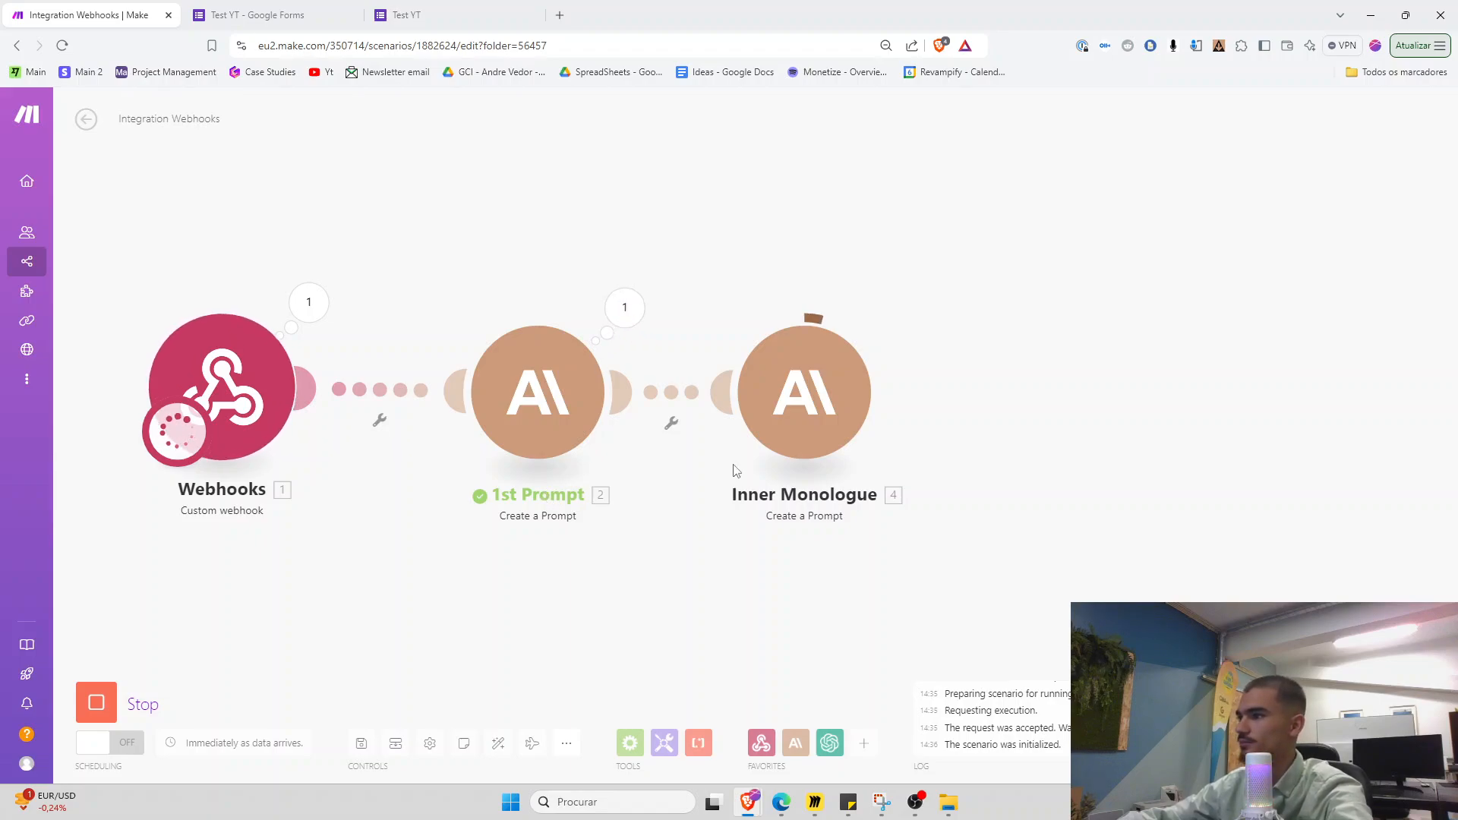
{"action": "left_click", "coordinate": [512, 317]}
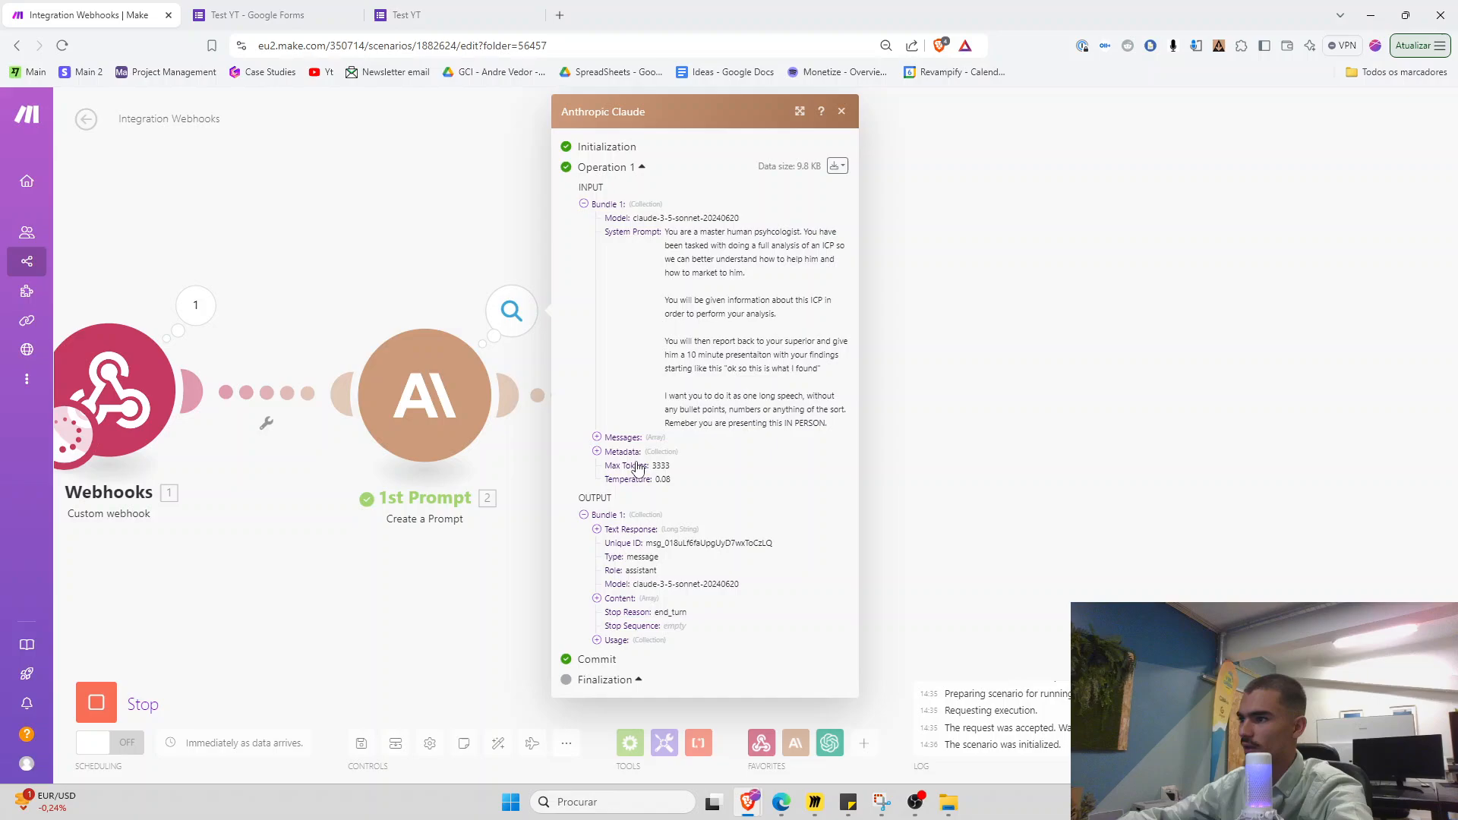
{"action": "left_click", "coordinate": [597, 529]}
{"action": "scroll", "coordinate": [721, 456], "scroll_direction": "down", "scroll_amount": 4}
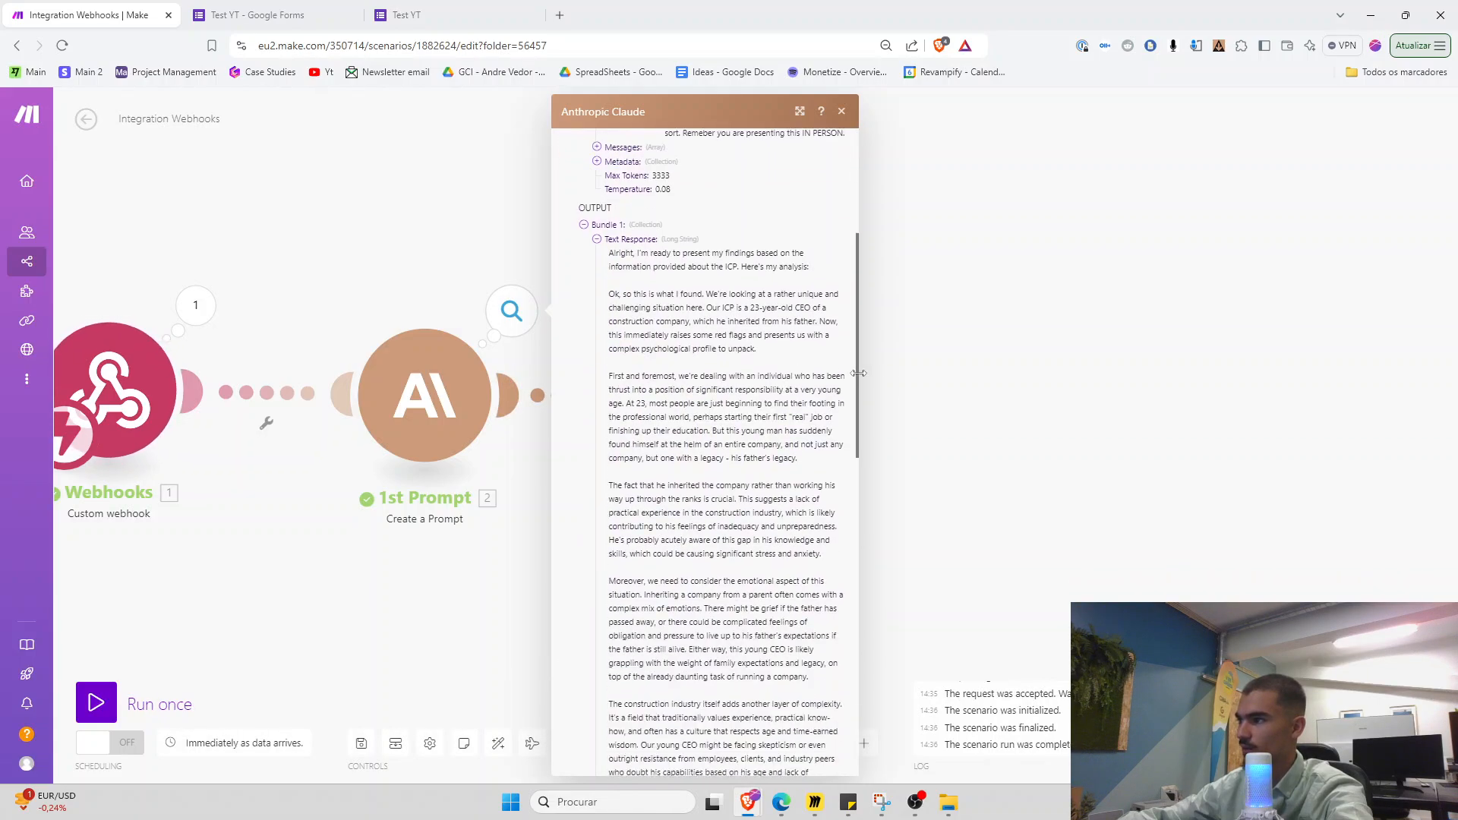
{"action": "scroll", "coordinate": [842, 342], "scroll_direction": "down", "scroll_amount": 1}
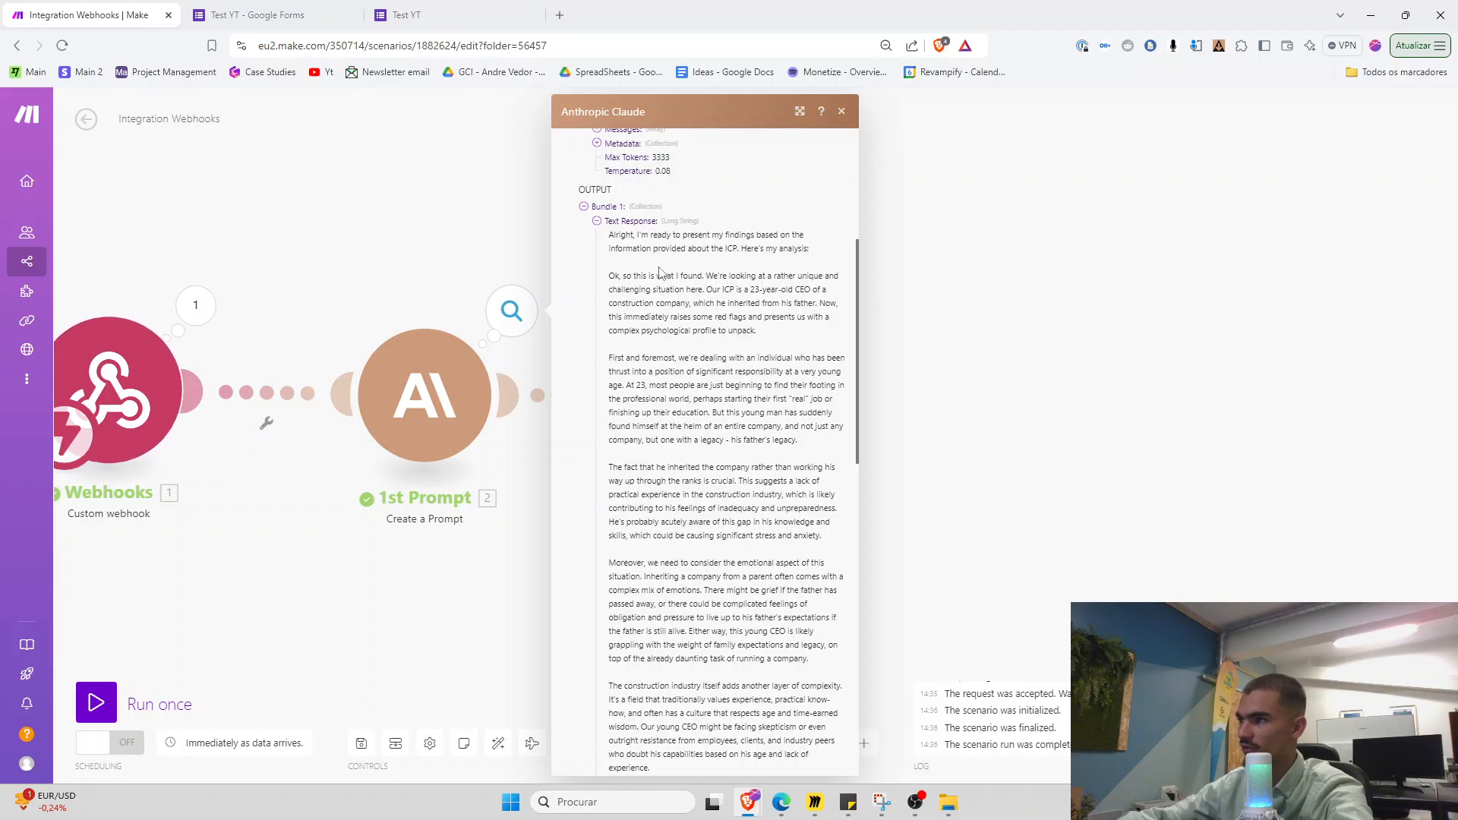
{"action": "scroll", "coordinate": [630, 266], "scroll_direction": "down", "scroll_amount": 1}
{"action": "left_click_drag", "start_coordinate": [608, 200], "coordinate": [649, 282]}
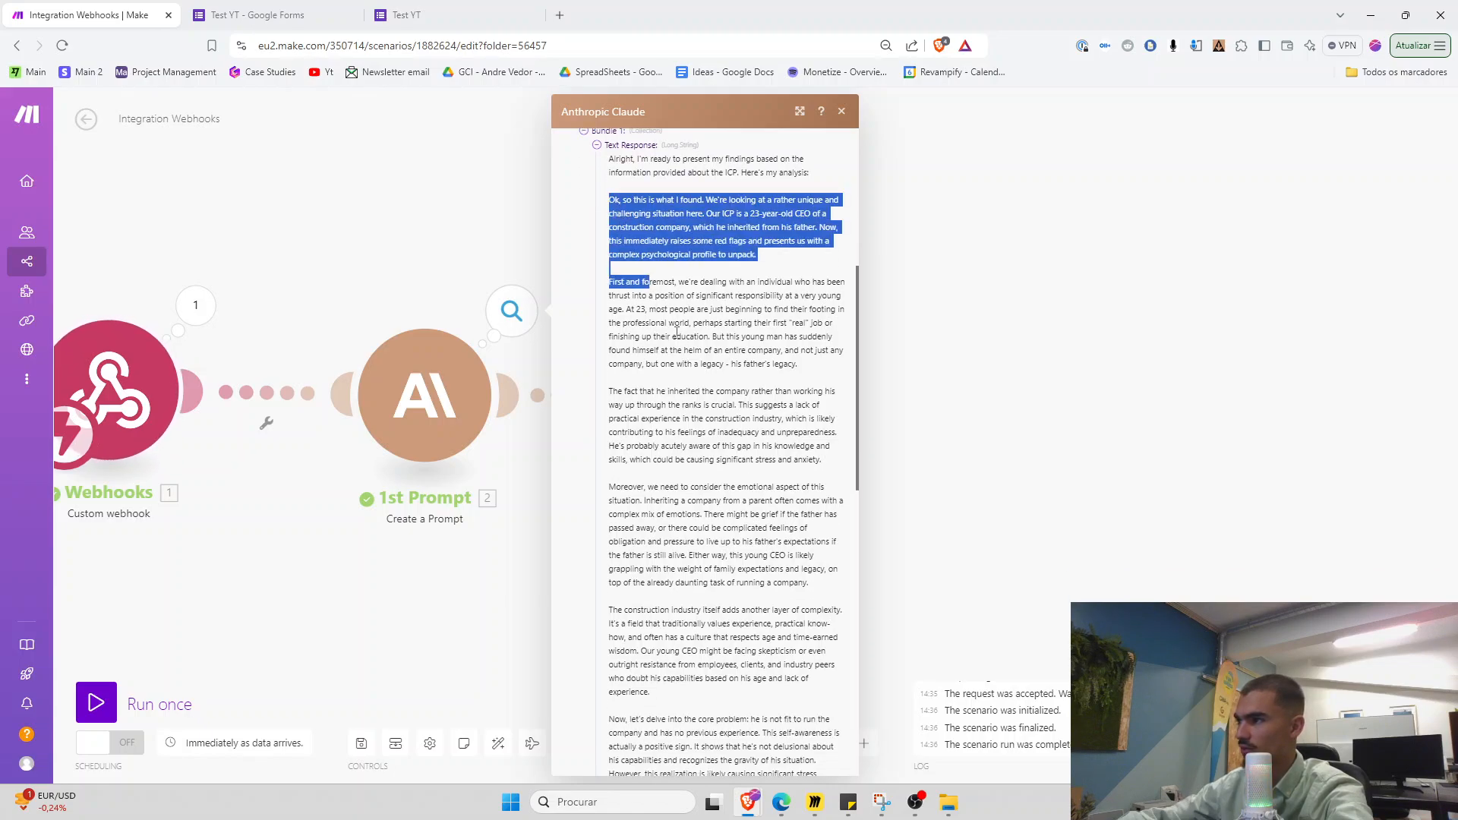
{"action": "left_click", "coordinate": [821, 356]}
{"action": "scroll", "coordinate": [858, 389], "scroll_direction": "down", "scroll_amount": 1}
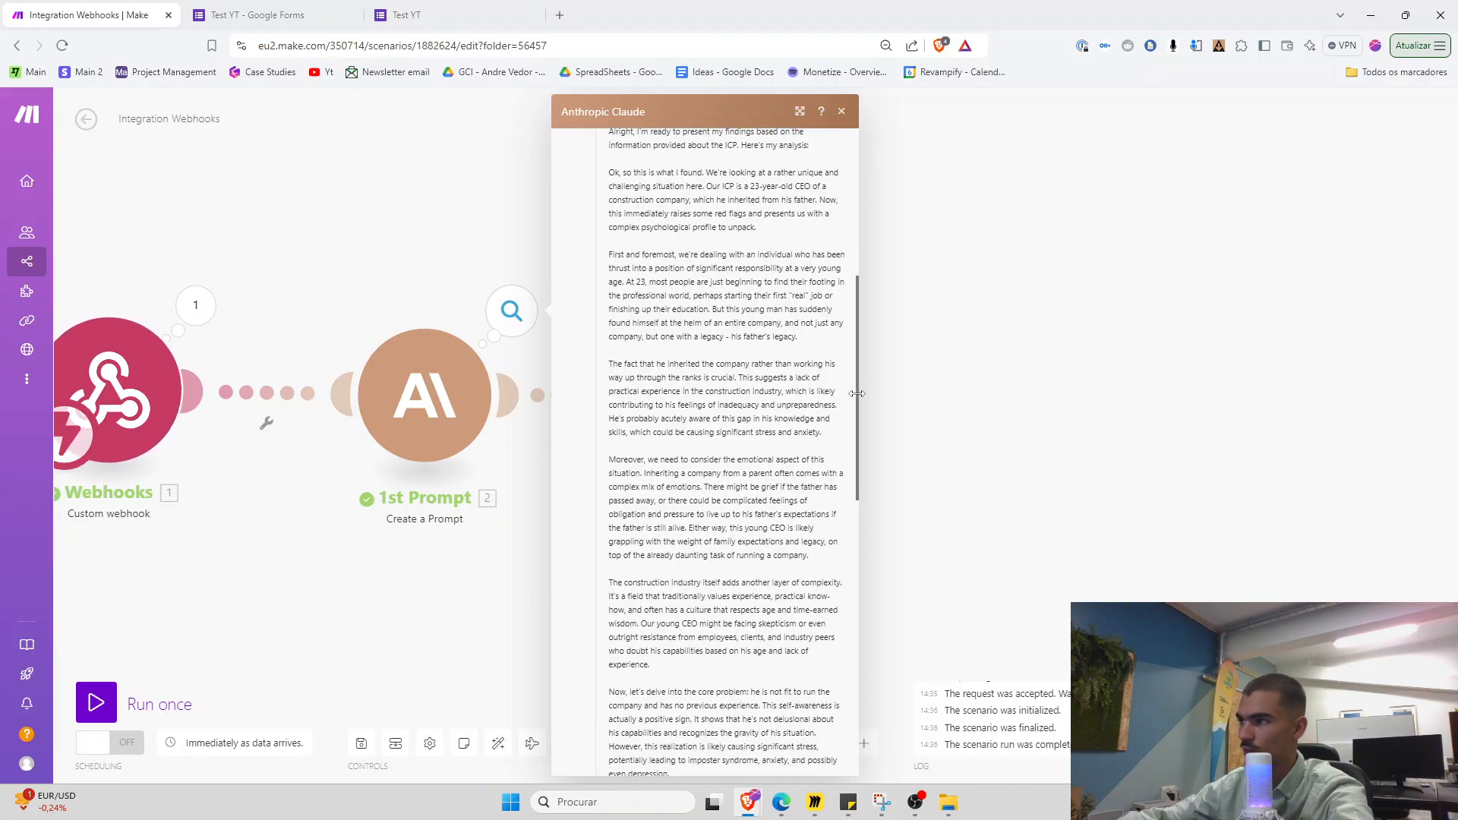
{"action": "scroll", "coordinate": [858, 404], "scroll_direction": "down", "scroll_amount": 3}
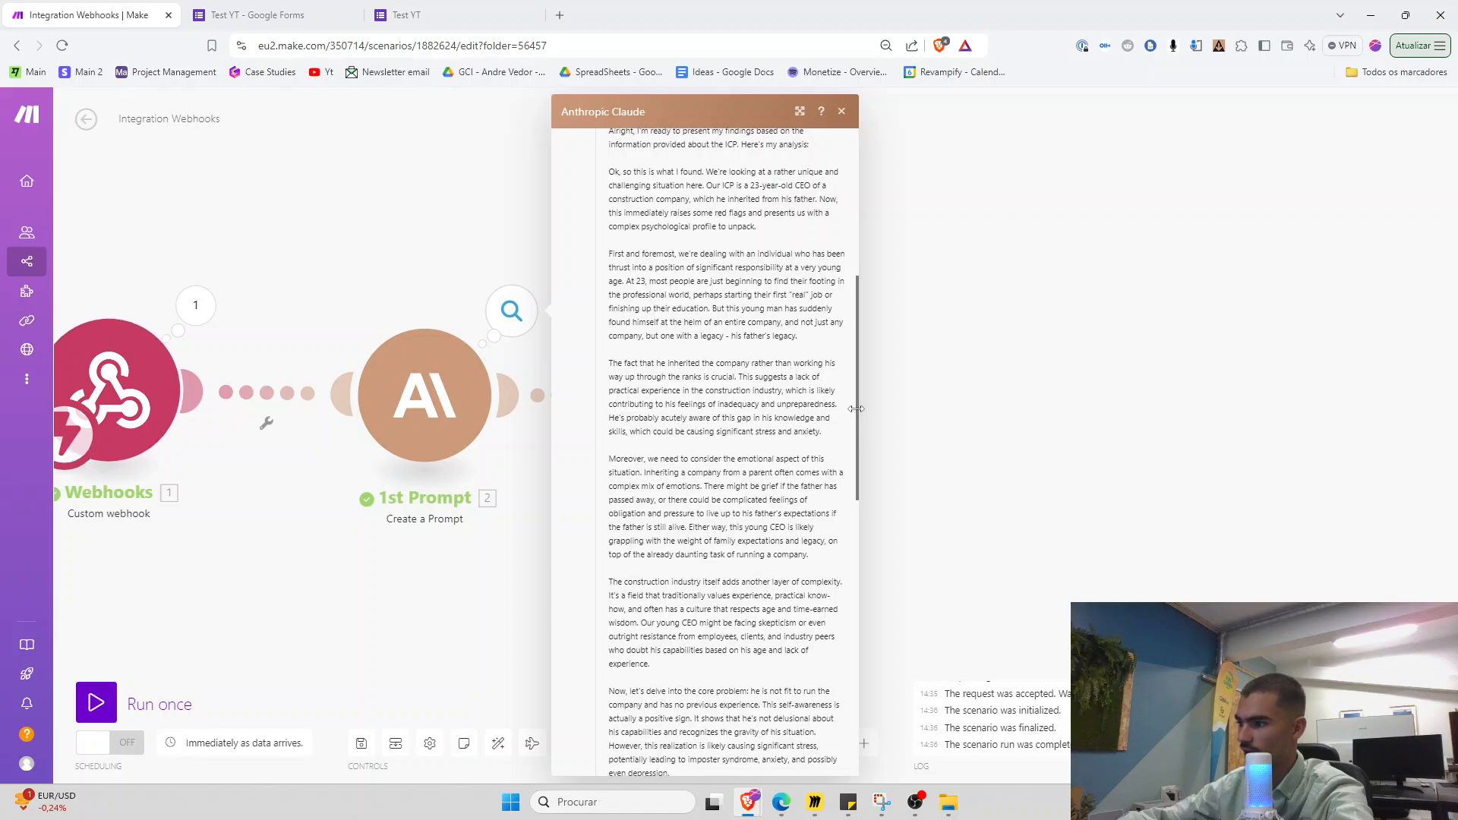
{"action": "left_click_drag", "start_coordinate": [855, 498], "coordinate": [863, 604]}
{"action": "scroll", "coordinate": [858, 624], "scroll_direction": "down", "scroll_amount": 3}
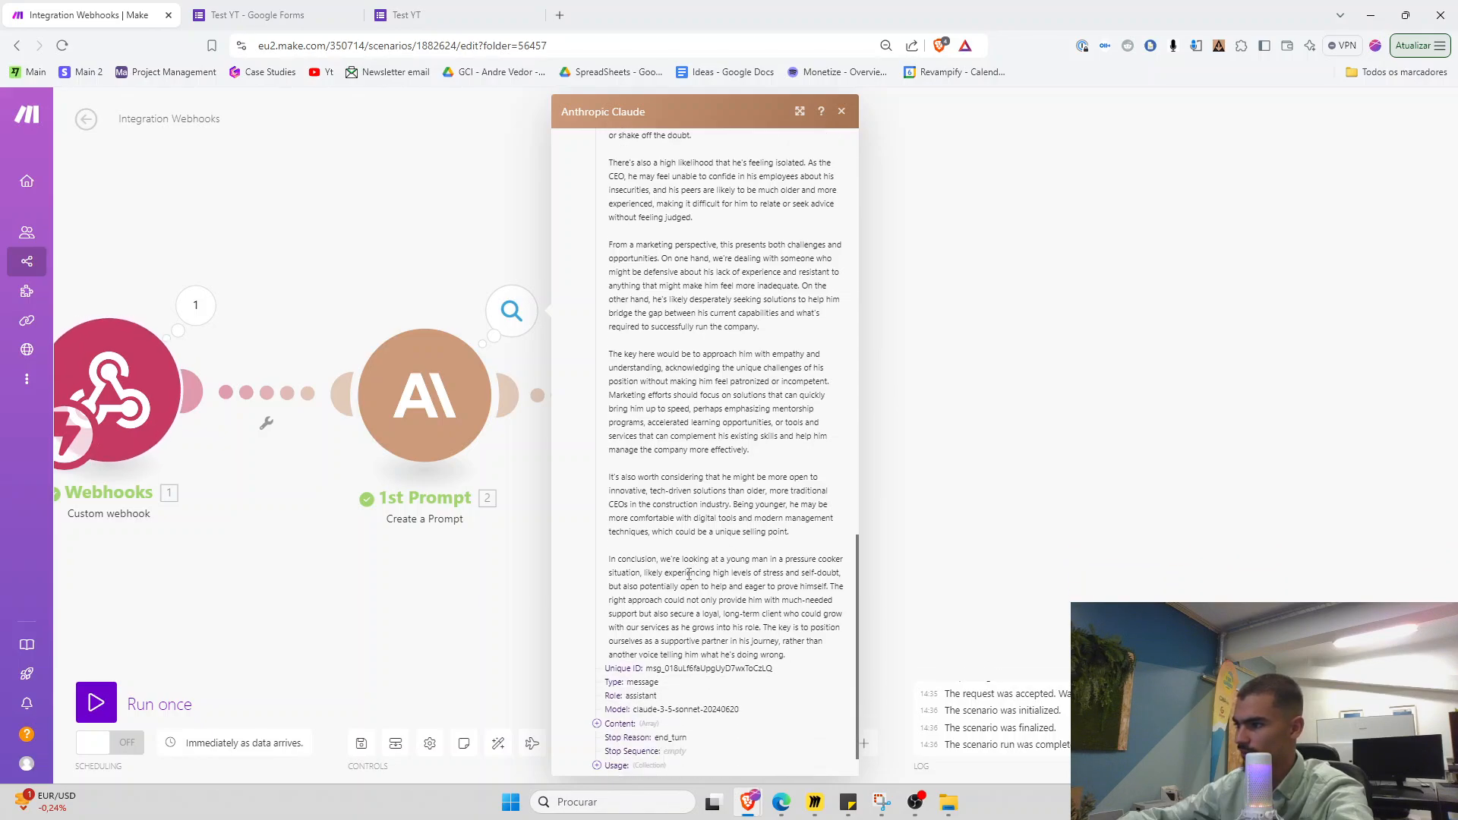
{"action": "left_click", "coordinate": [489, 608]}
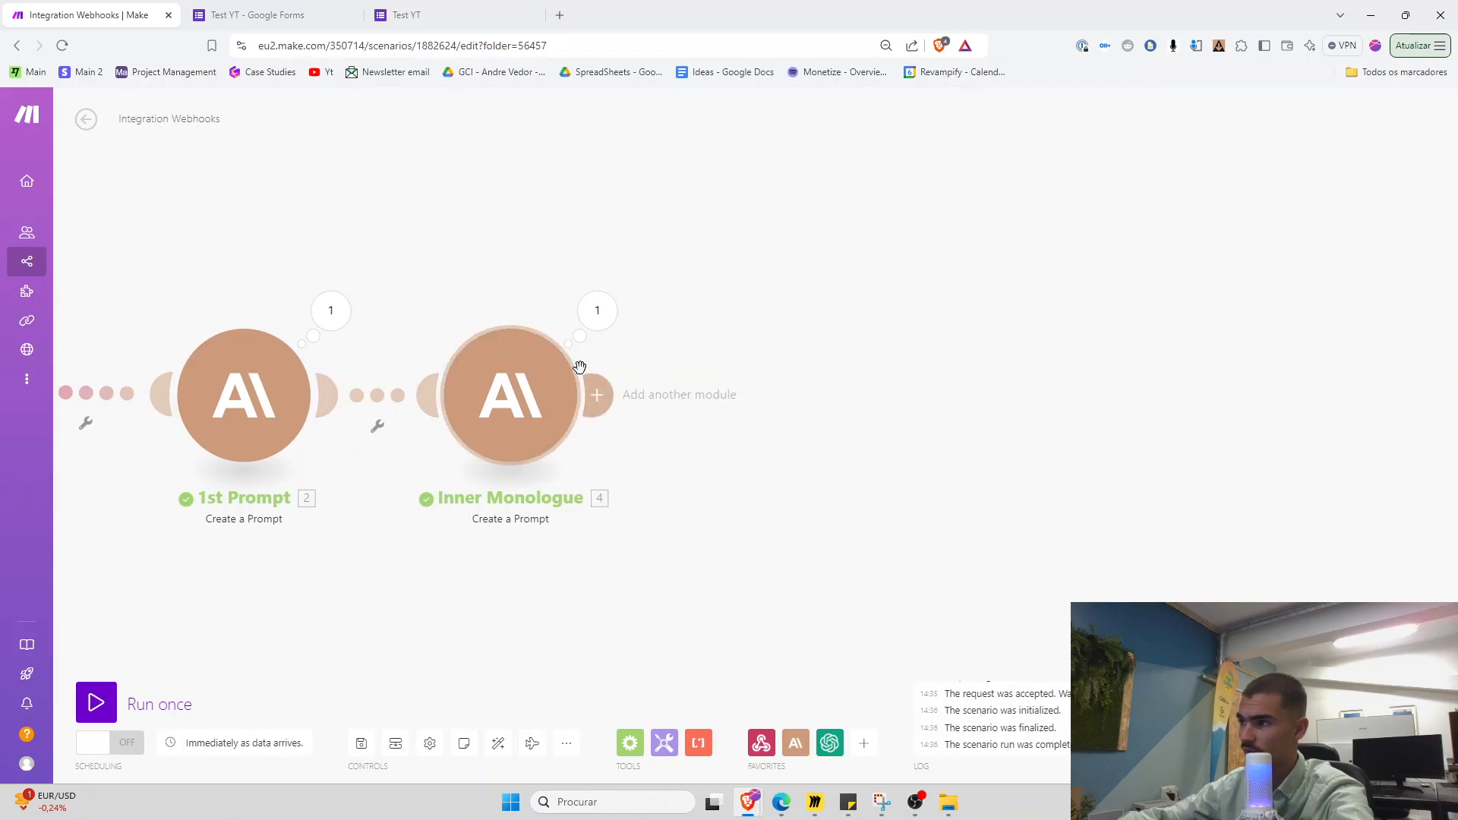
Expand the Inner Monologue module's Text Response from the last run
{"action": "left_click", "coordinate": [597, 310]}
{"action": "left_click", "coordinate": [700, 352]}
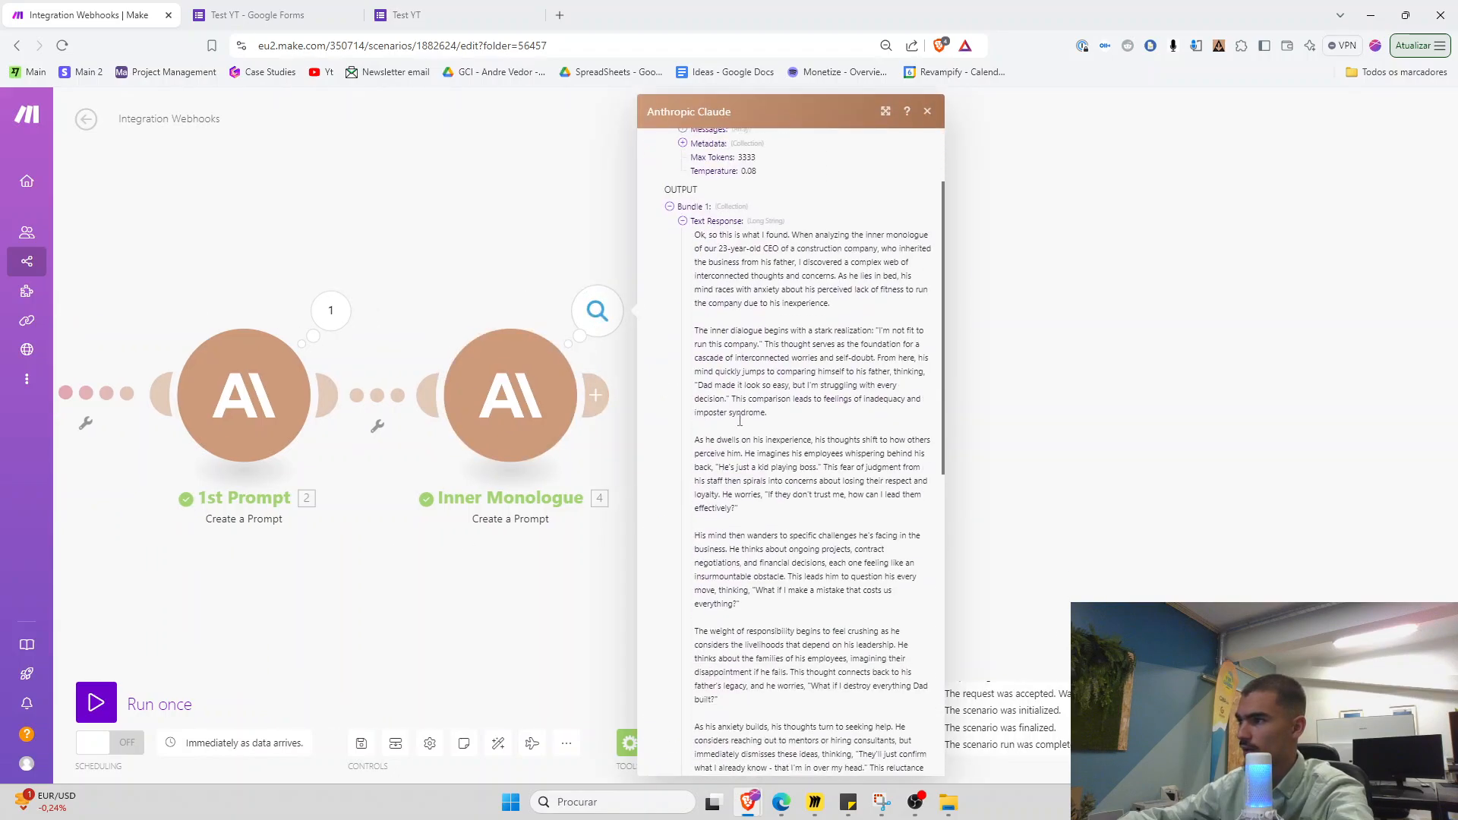
{"action": "scroll", "coordinate": [753, 422], "scroll_direction": "down", "scroll_amount": 2}
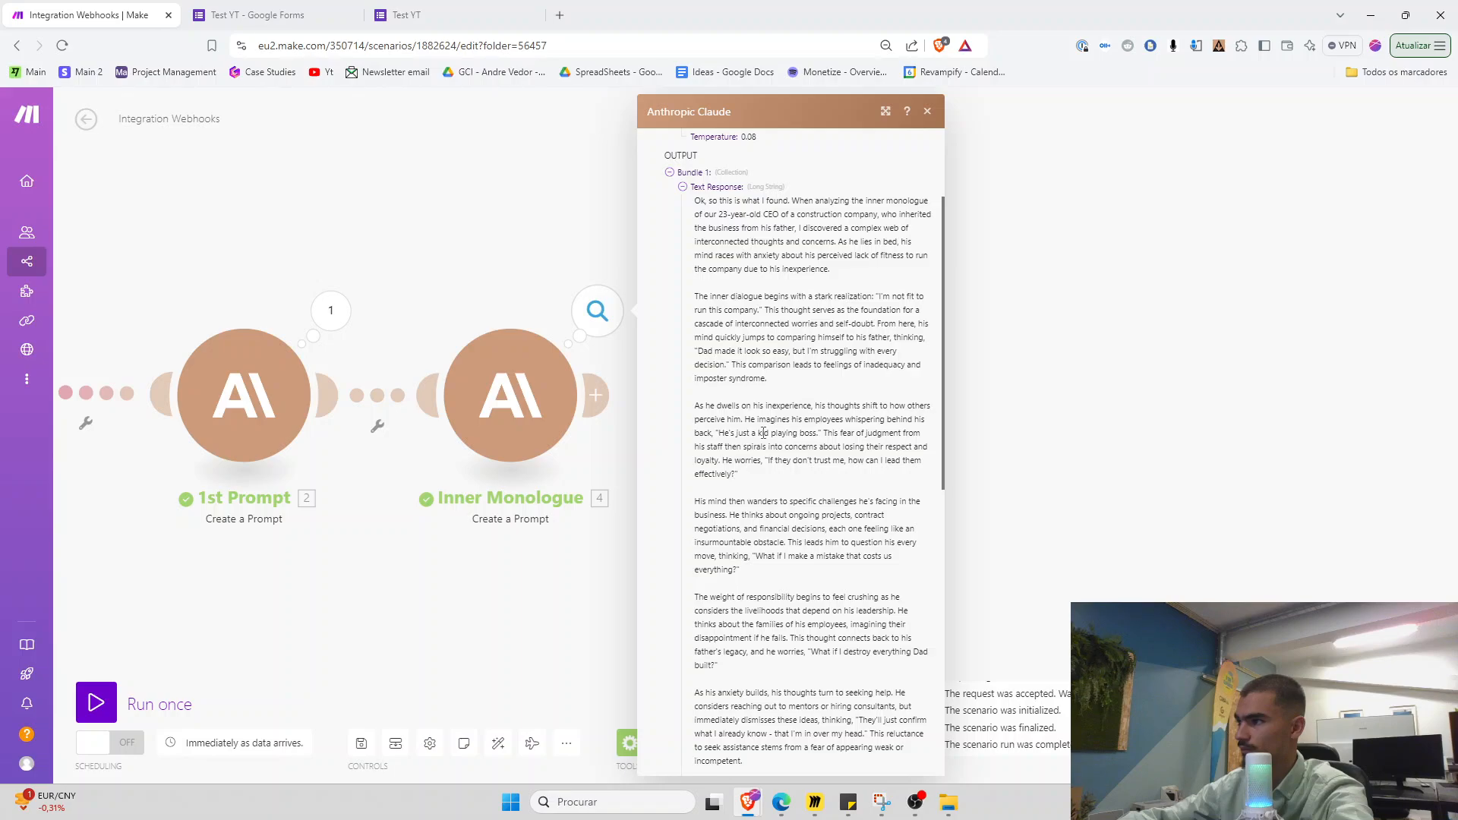
{"action": "left_click", "coordinate": [621, 562]}
Review the Inner Monologue System Prompt in the module settings
{"action": "left_click", "coordinate": [510, 394]}
{"action": "scroll", "coordinate": [775, 490], "scroll_direction": "down", "scroll_amount": 10}
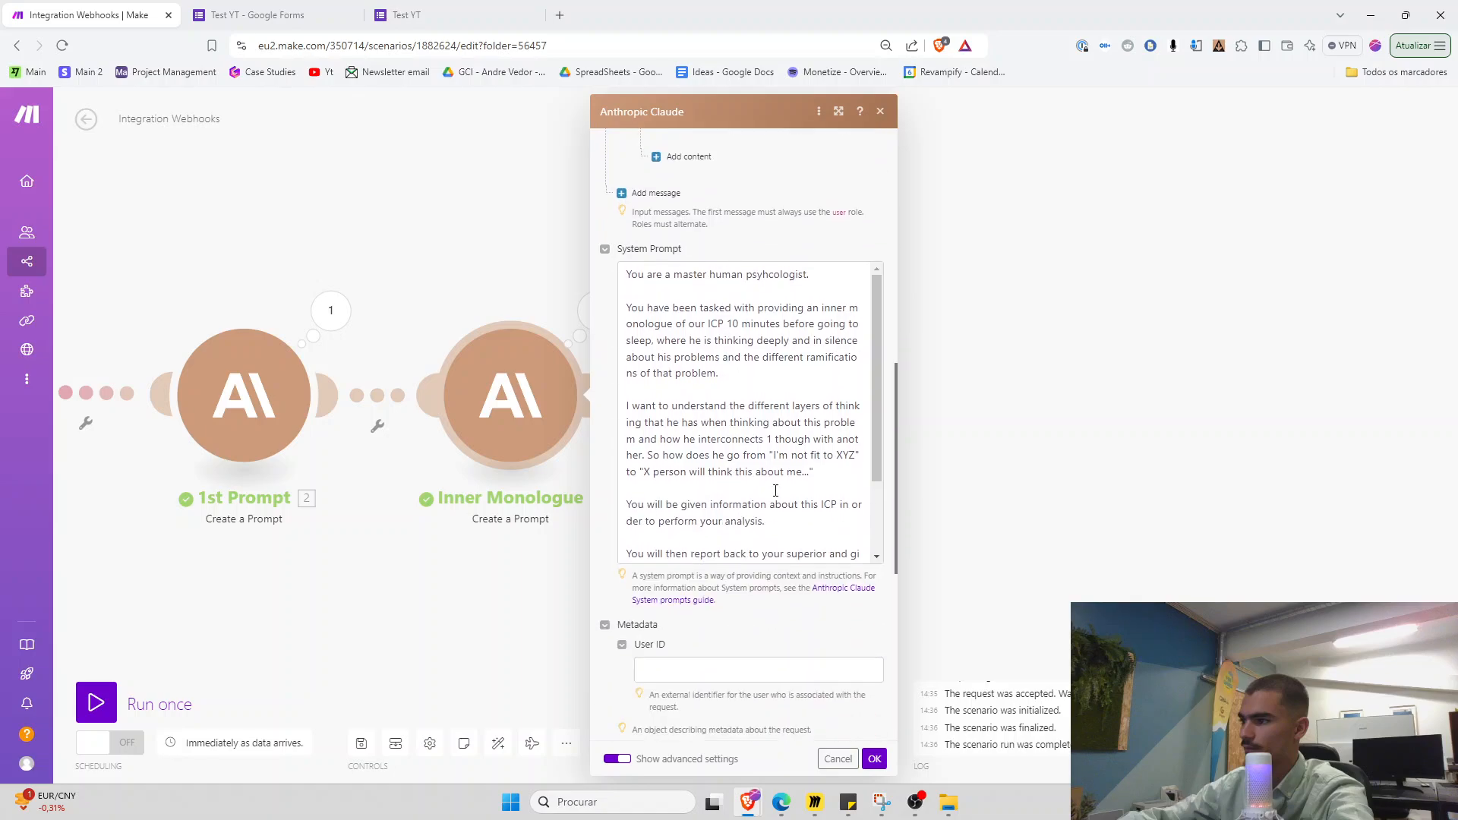
{"action": "scroll", "coordinate": [775, 490], "scroll_direction": "down", "scroll_amount": 2}
{"action": "left_click", "coordinate": [789, 470]}
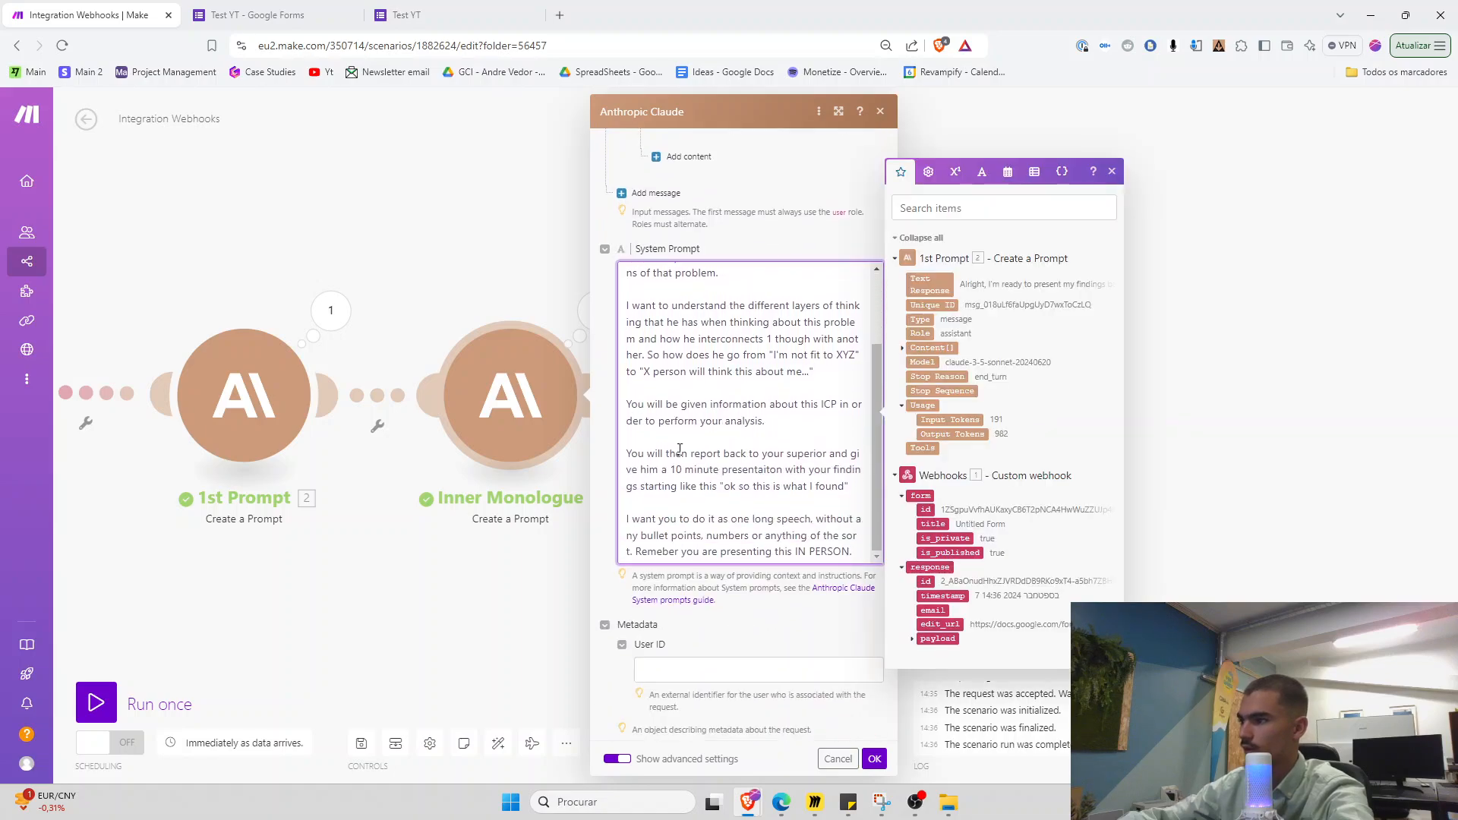
{"action": "left_click", "coordinate": [581, 341]}
Reopen the output and read the response opening 'Ok, so this is what I found.'
{"action": "left_click", "coordinate": [596, 313]}
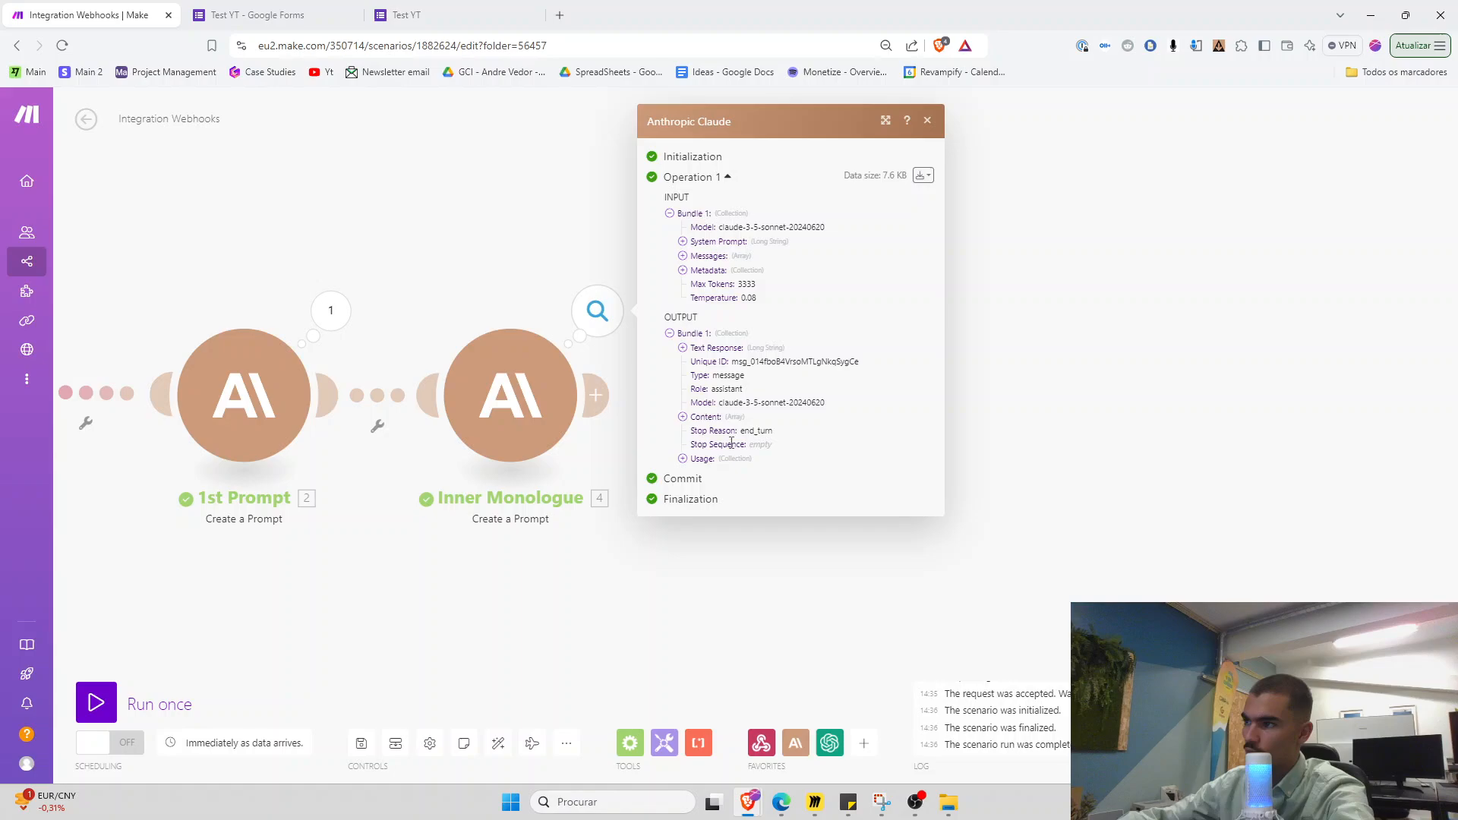
{"action": "left_click", "coordinate": [710, 351]}
{"action": "scroll", "coordinate": [940, 430], "scroll_direction": "down", "scroll_amount": 3}
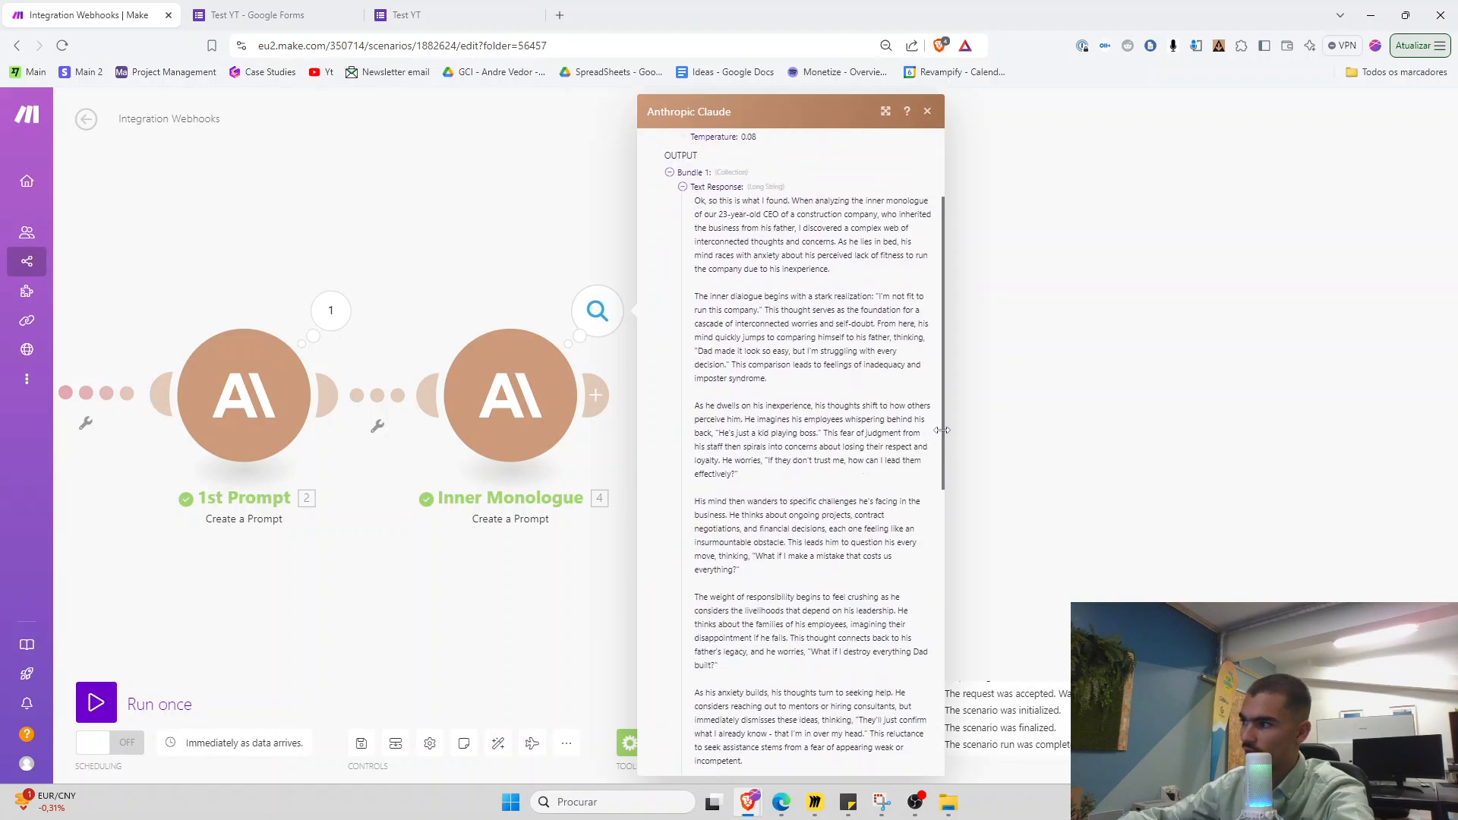
{"action": "scroll", "coordinate": [941, 430], "scroll_direction": "up", "scroll_amount": 1}
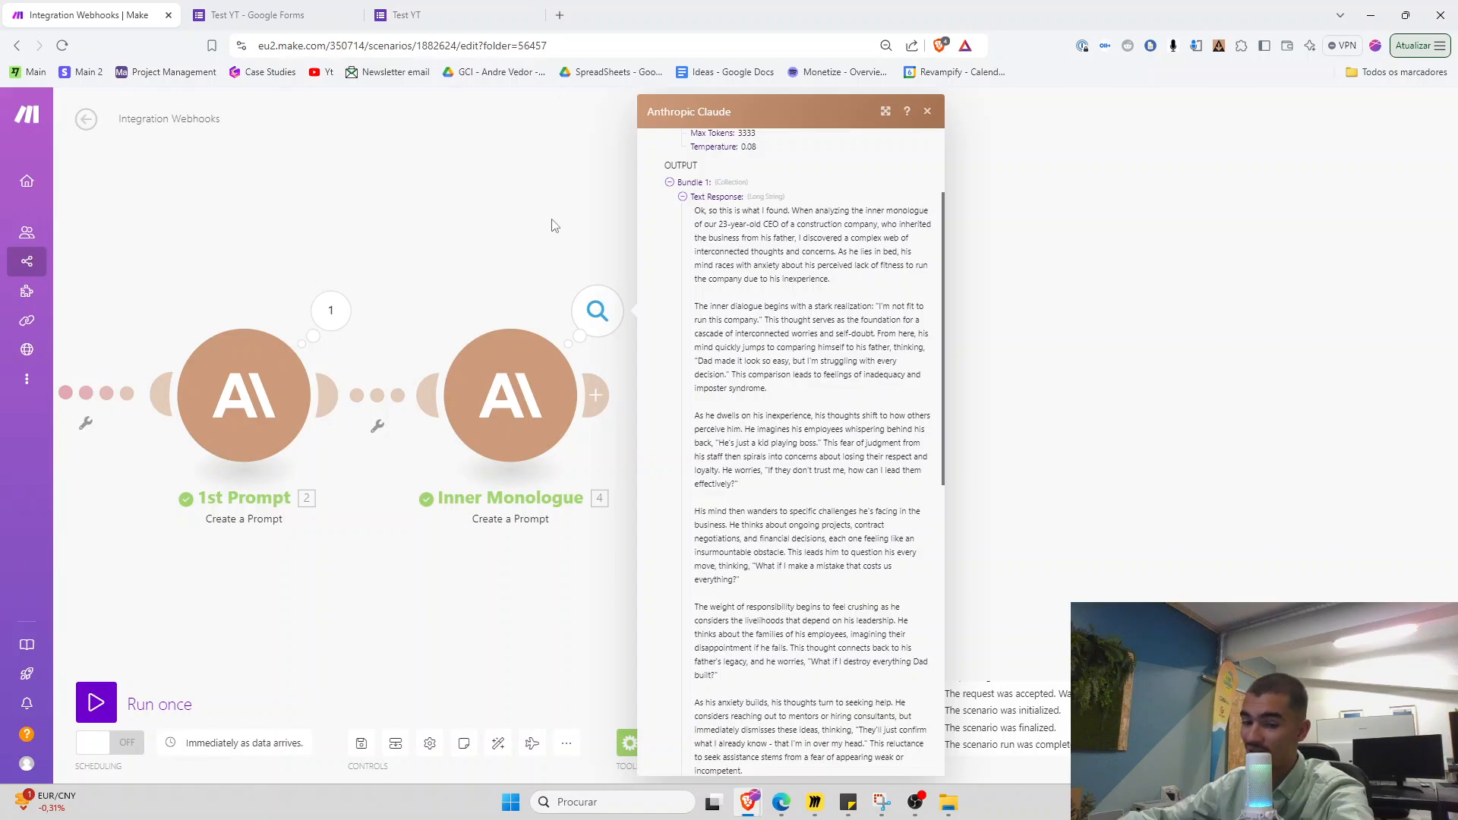
{"action": "left_click", "coordinate": [560, 15]}
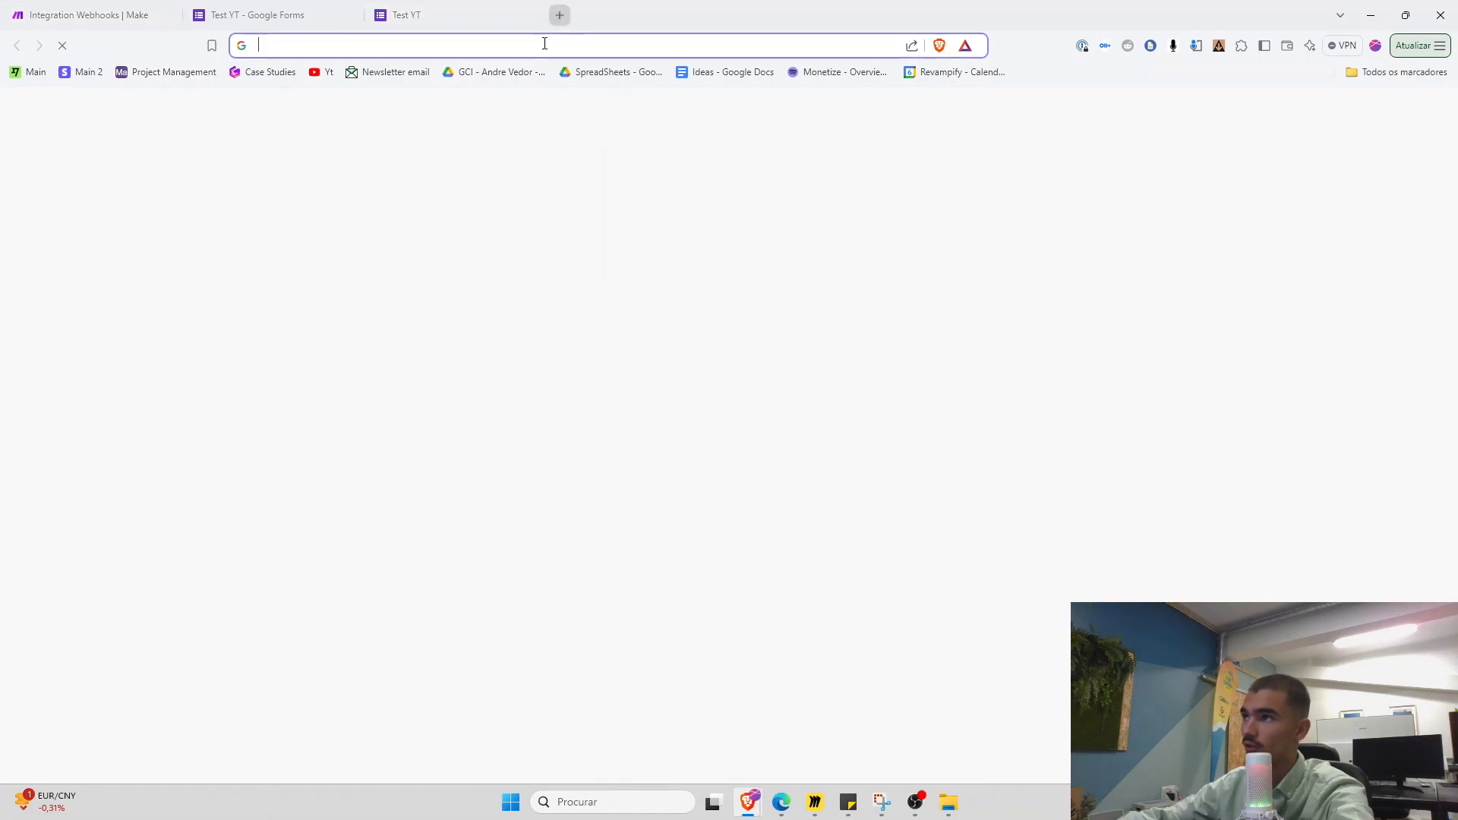
{"action": "type", "text": "gmail.com"}
{"action": "key", "text": "Return"}
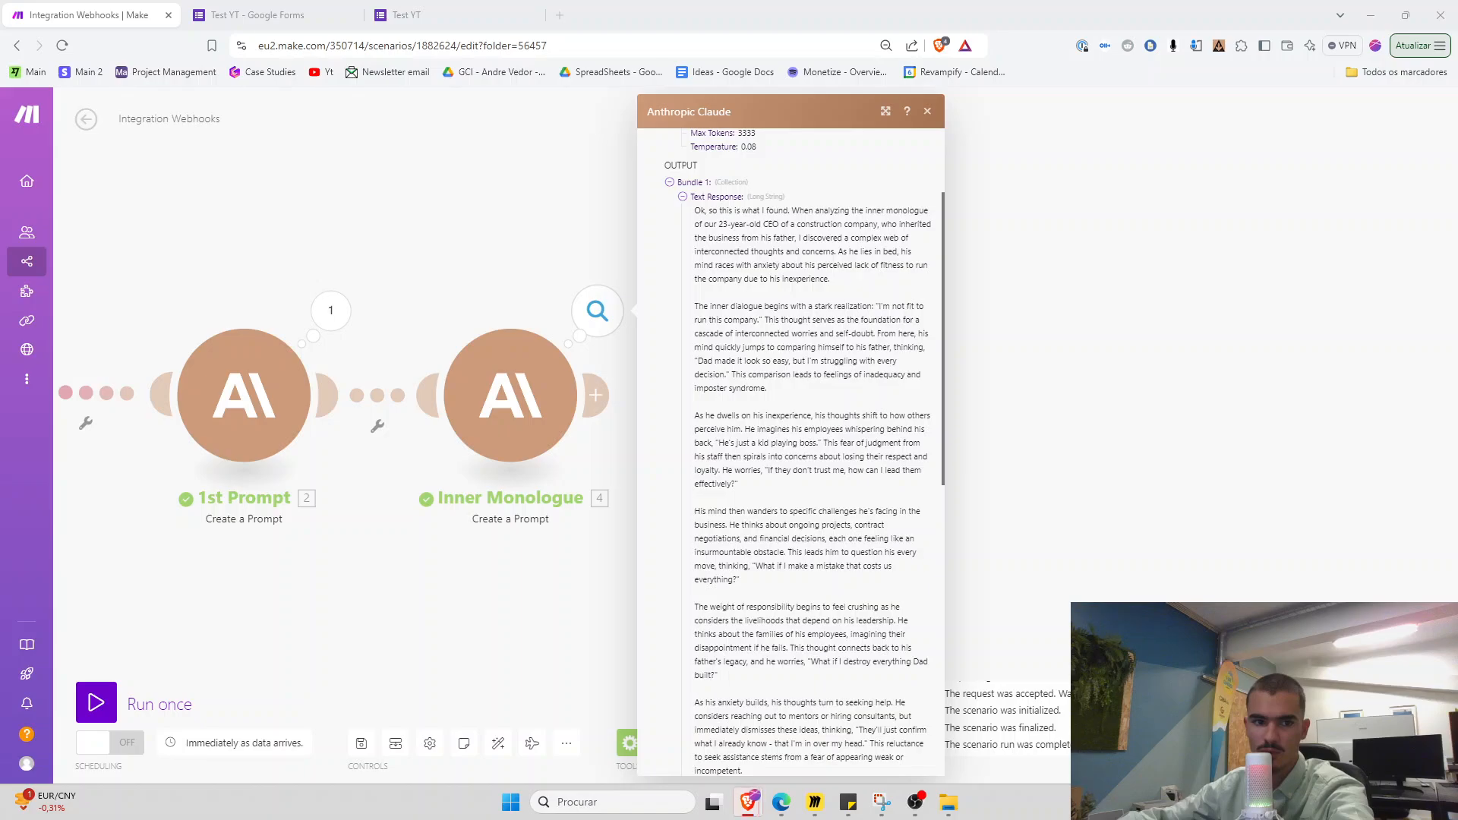
{"action": "left_click_drag", "start_coordinate": [1, 281], "coordinate": [713, 199]}
{"action": "left_click", "coordinate": [1006, 197]}
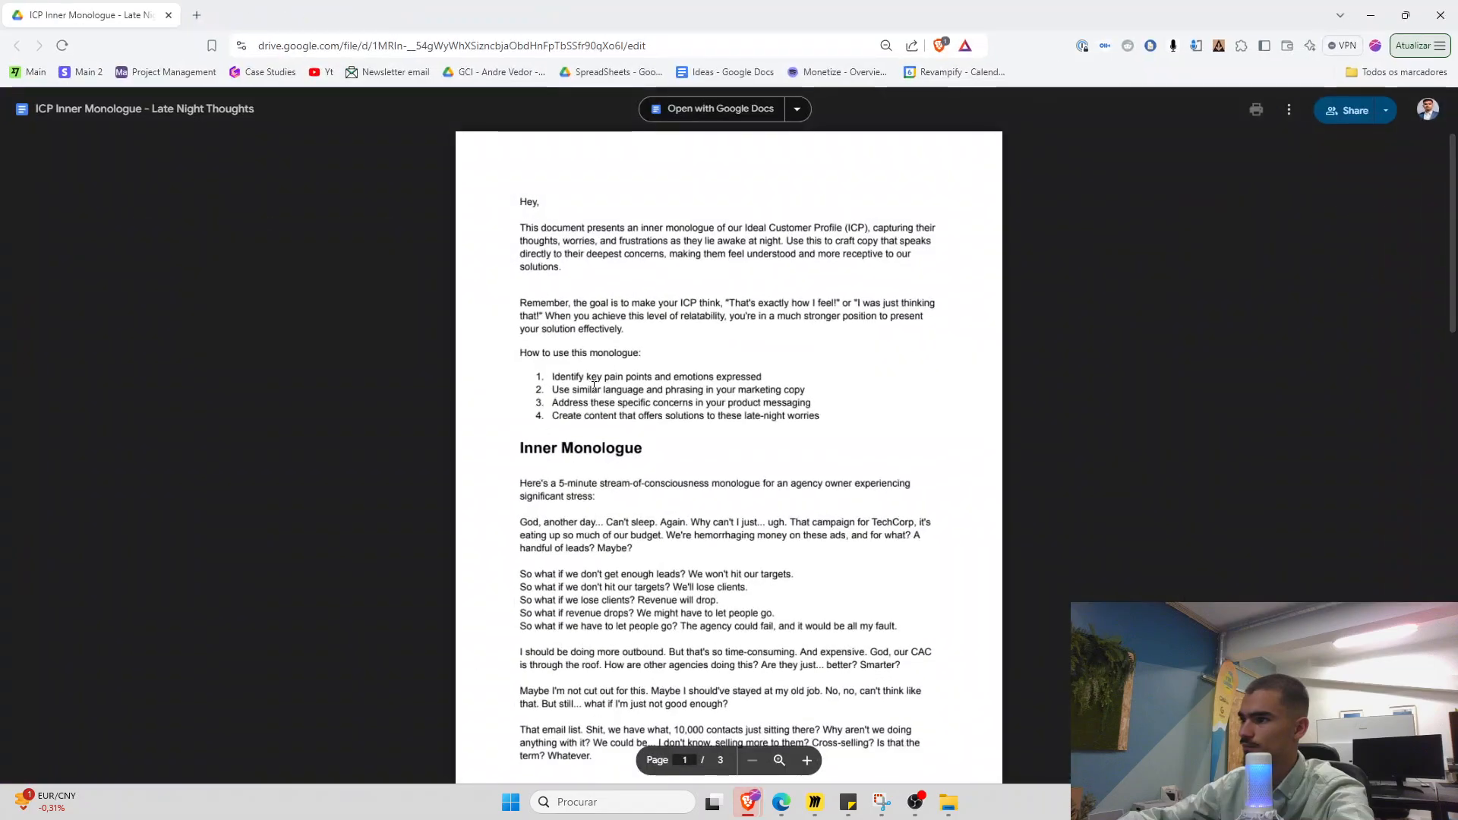
{"action": "scroll", "coordinate": [514, 319], "scroll_direction": "down", "scroll_amount": 4}
{"action": "left_click_drag", "start_coordinate": [519, 296], "coordinate": [809, 611]}
{"action": "scroll", "coordinate": [786, 590], "scroll_direction": "down", "scroll_amount": 2}
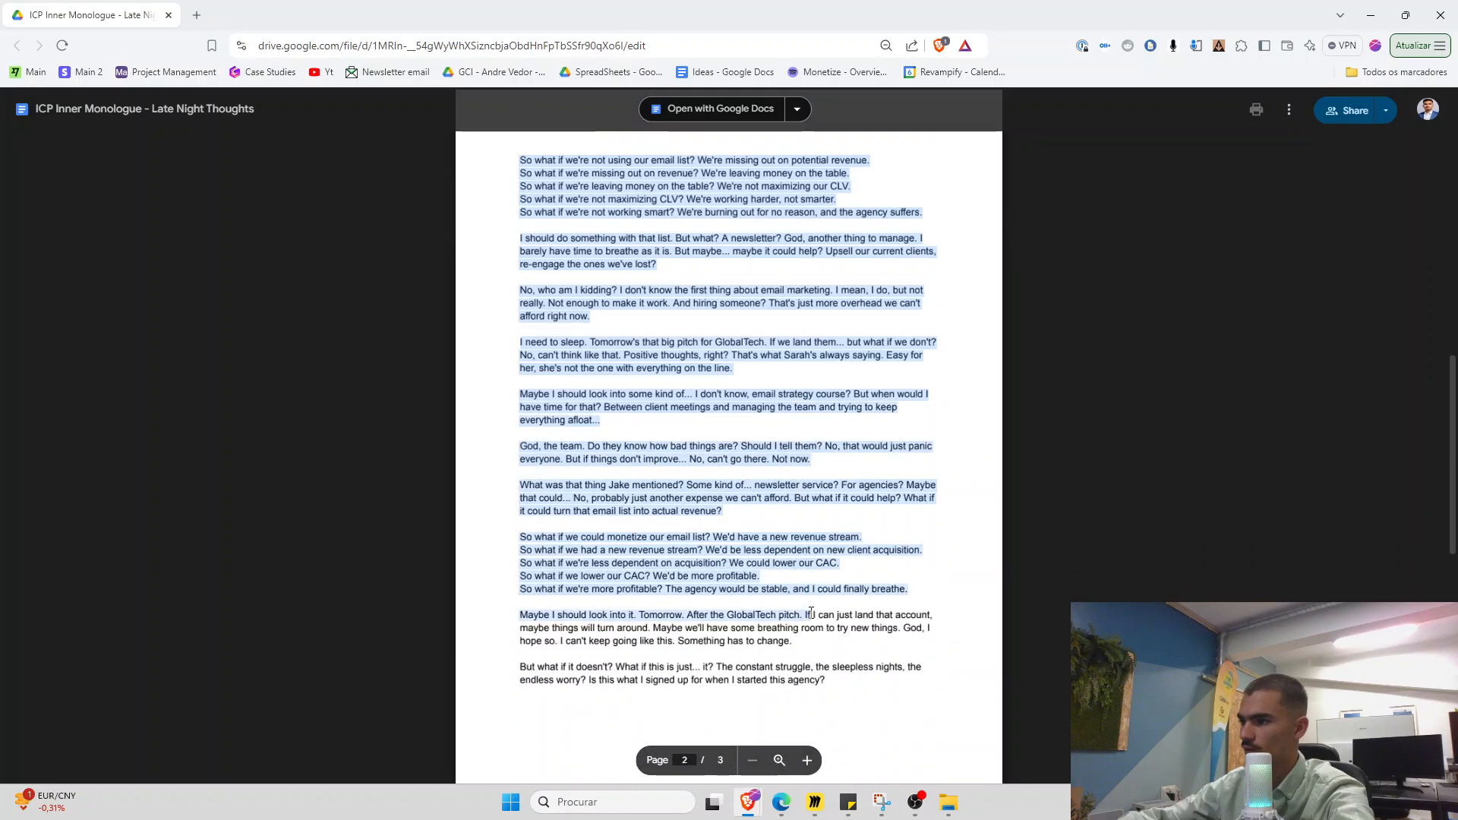
{"action": "left_click", "coordinate": [808, 610]}
Replace the report-back paragraph with 'I want you to then place yourself in the position of our ICP…'
{"action": "left_click", "coordinate": [169, 19]}
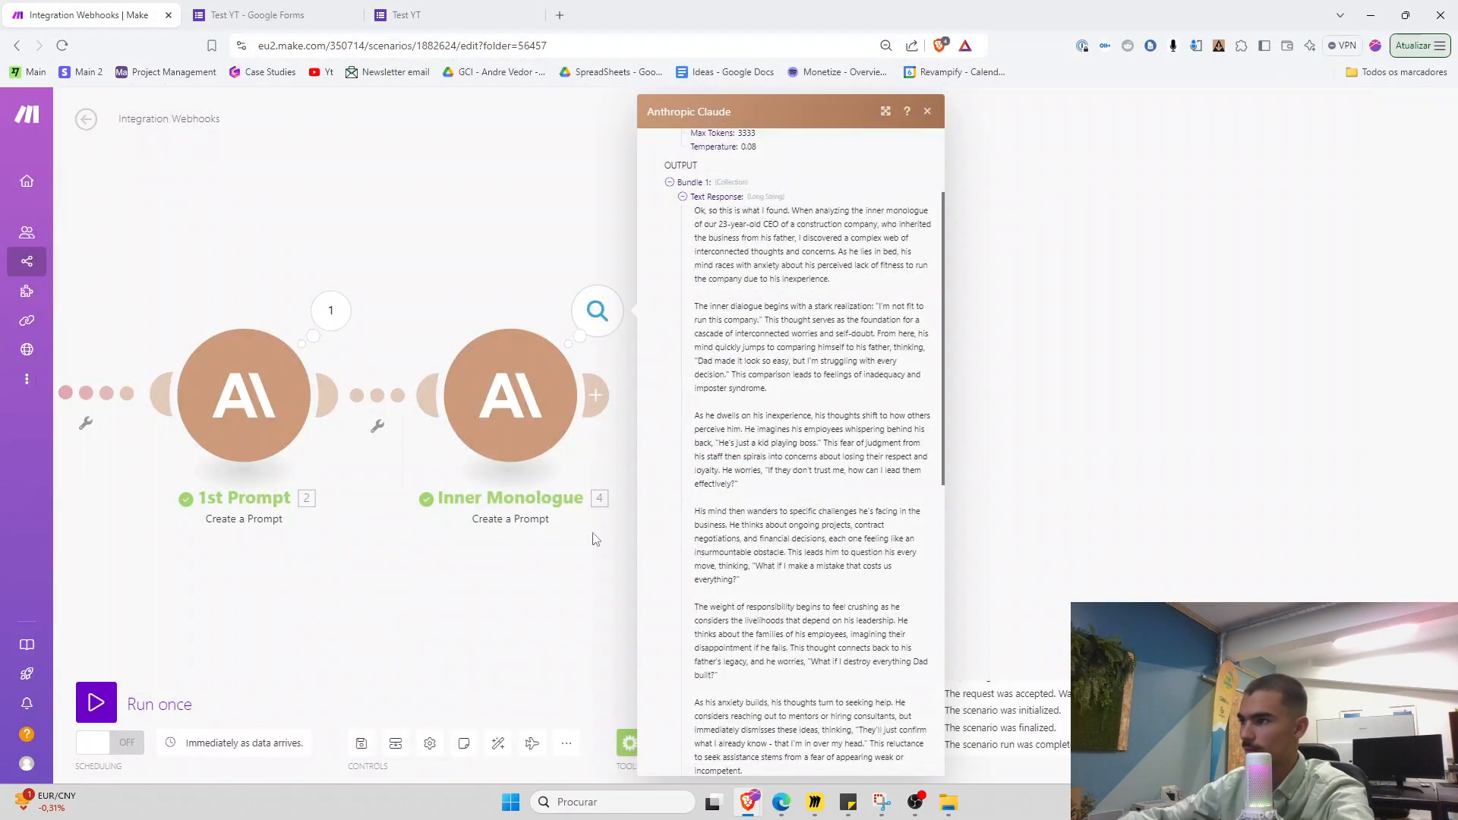
{"action": "left_click", "coordinate": [530, 452]}
{"action": "scroll", "coordinate": [671, 579], "scroll_direction": "down", "scroll_amount": 7}
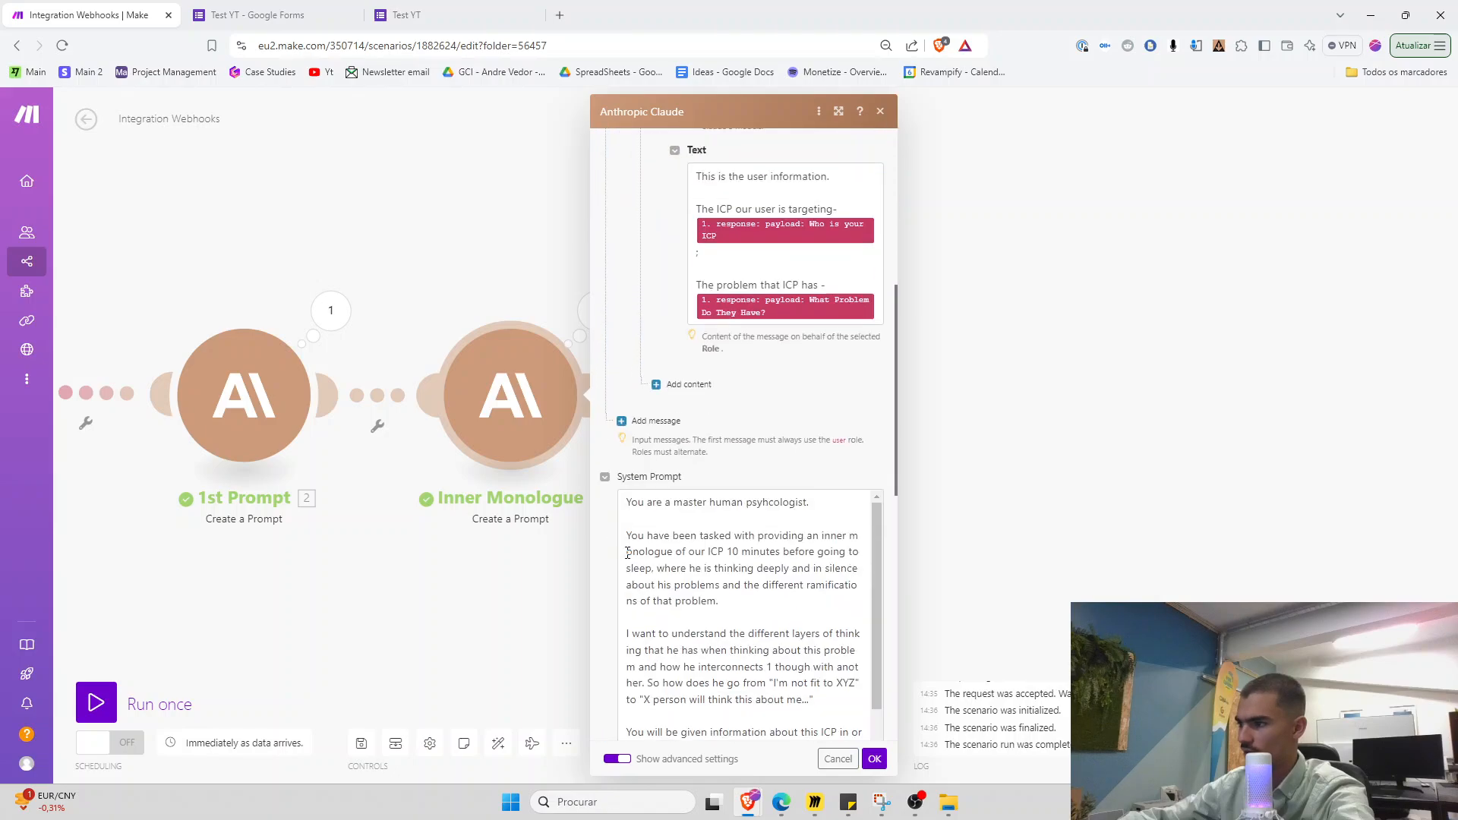
{"action": "scroll", "coordinate": [621, 527], "scroll_direction": "down", "scroll_amount": 3}
{"action": "scroll", "coordinate": [622, 533], "scroll_direction": "up", "scroll_amount": 1}
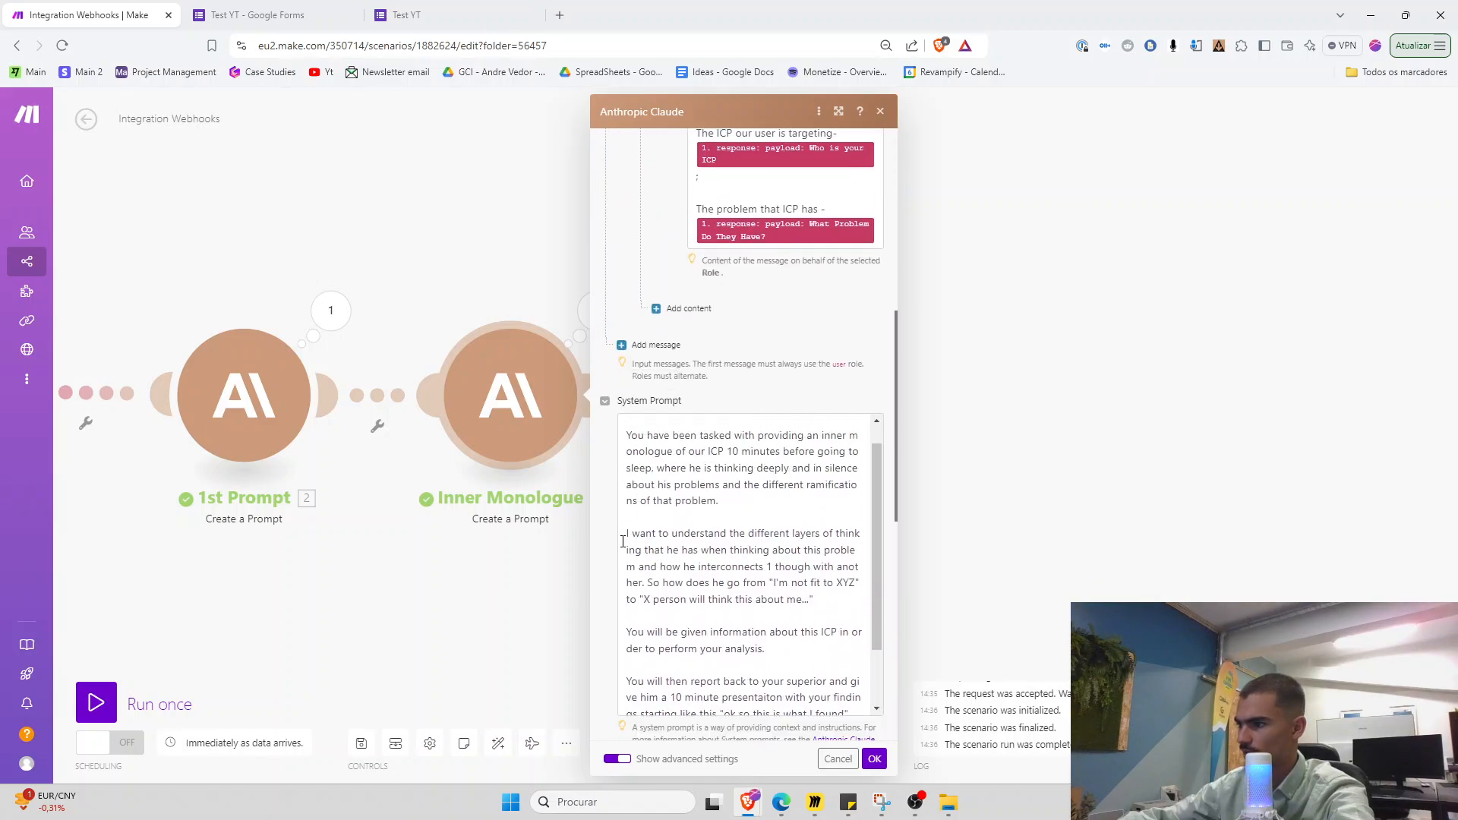
{"action": "scroll", "coordinate": [612, 567], "scroll_direction": "down", "scroll_amount": 2}
{"action": "scroll", "coordinate": [699, 490], "scroll_direction": "down", "scroll_amount": 2}
{"action": "scroll", "coordinate": [729, 466], "scroll_direction": "down", "scroll_amount": 1}
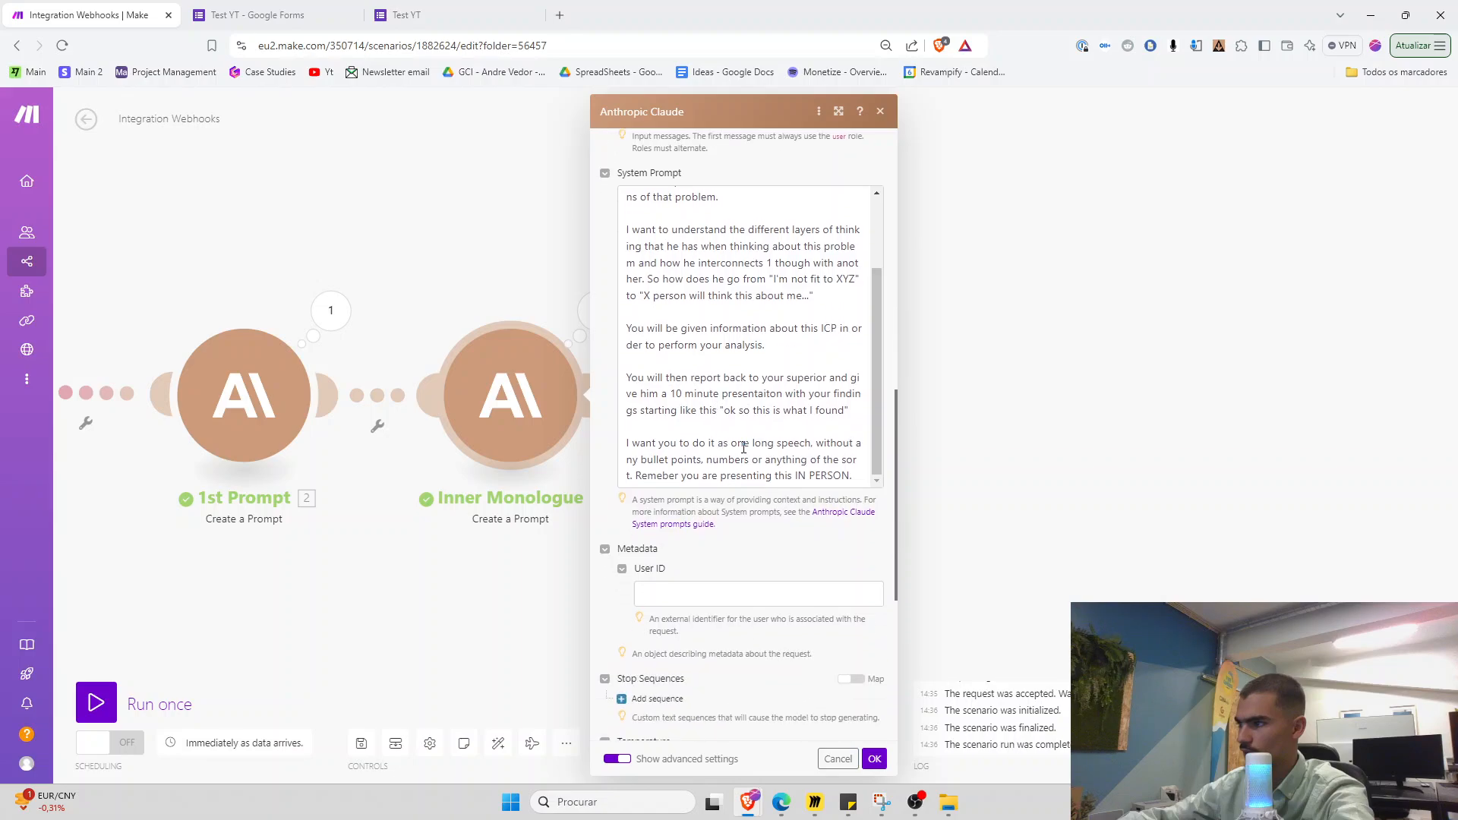
{"action": "left_click_drag", "start_coordinate": [857, 414], "coordinate": [616, 382]}
{"action": "type", "text": "I want you to then p"}
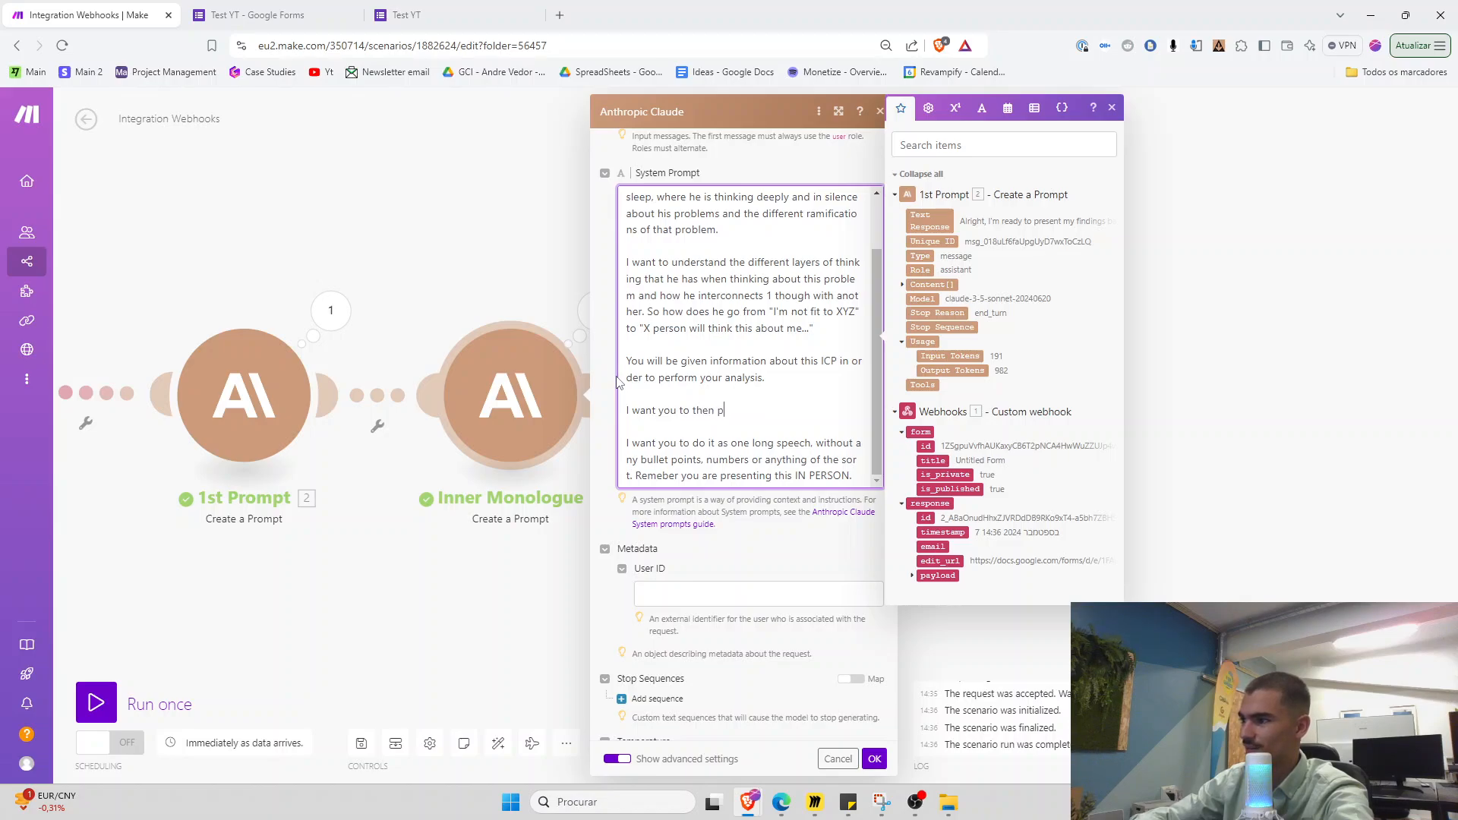
{"action": "type", "text": "lace yourself in the"}
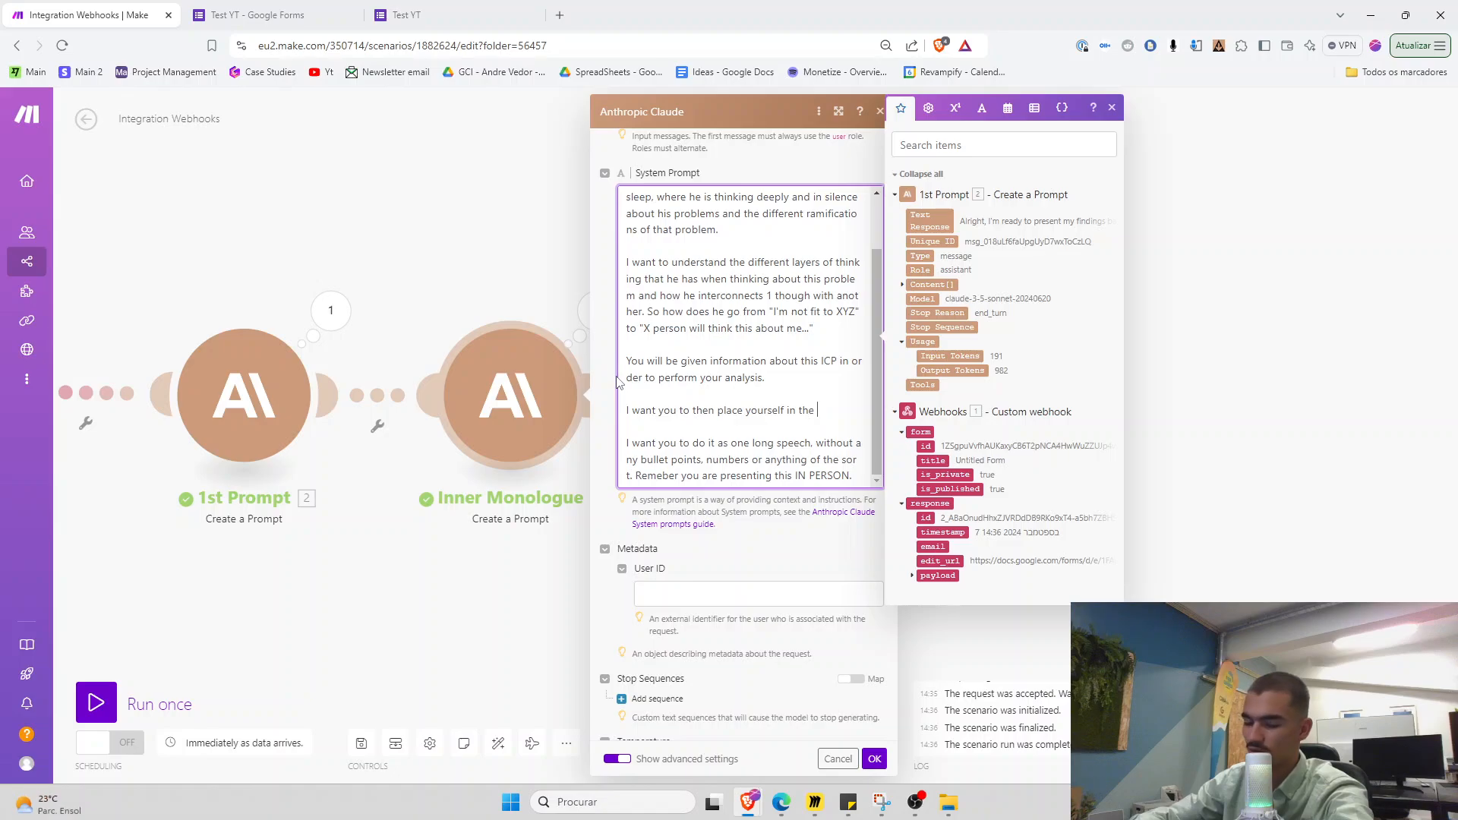
{"action": "type", "text": " positio"}
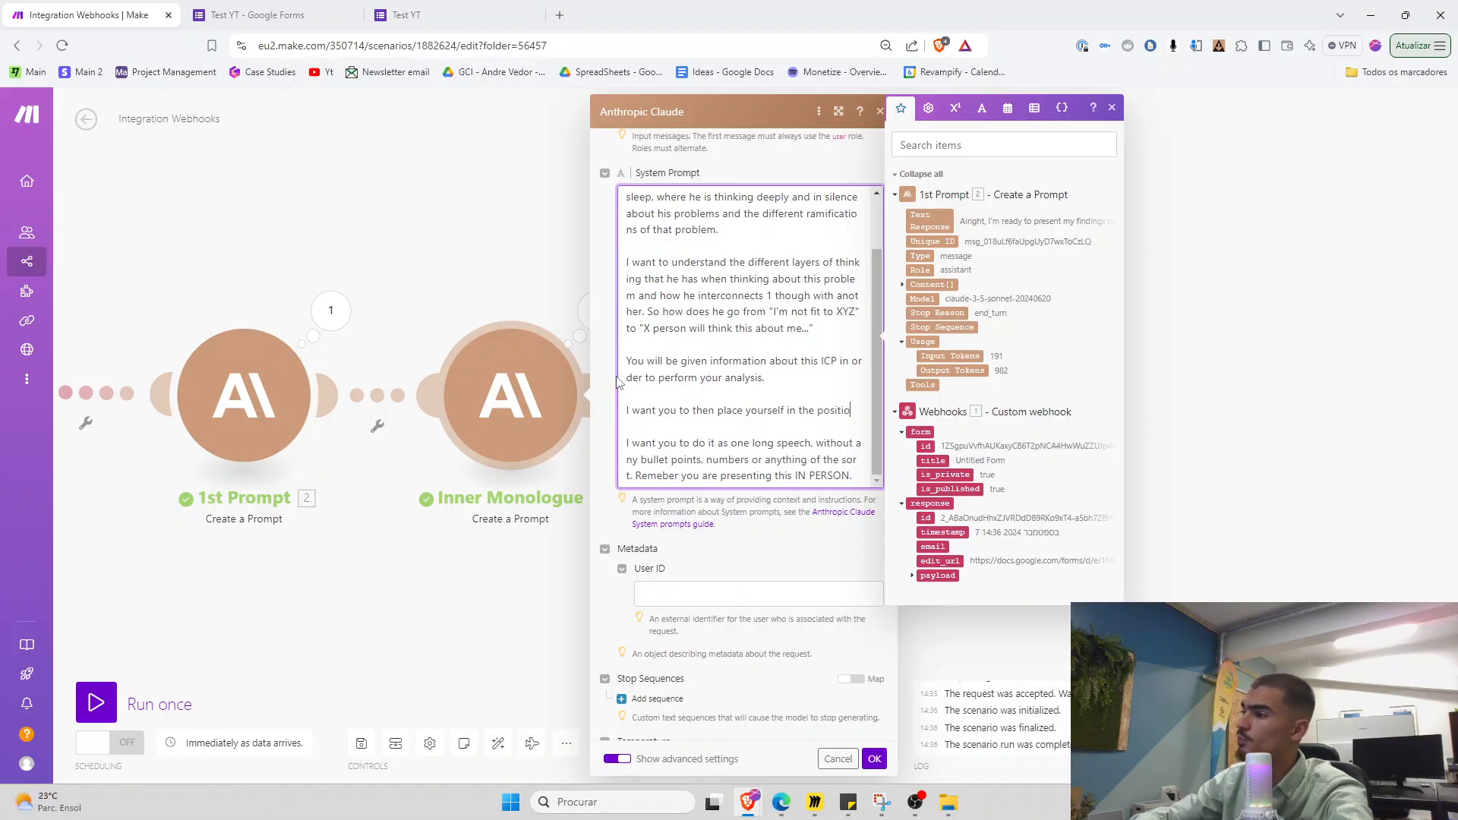
{"action": "type", "text": "n of our ICP and provide me with a full inn"}
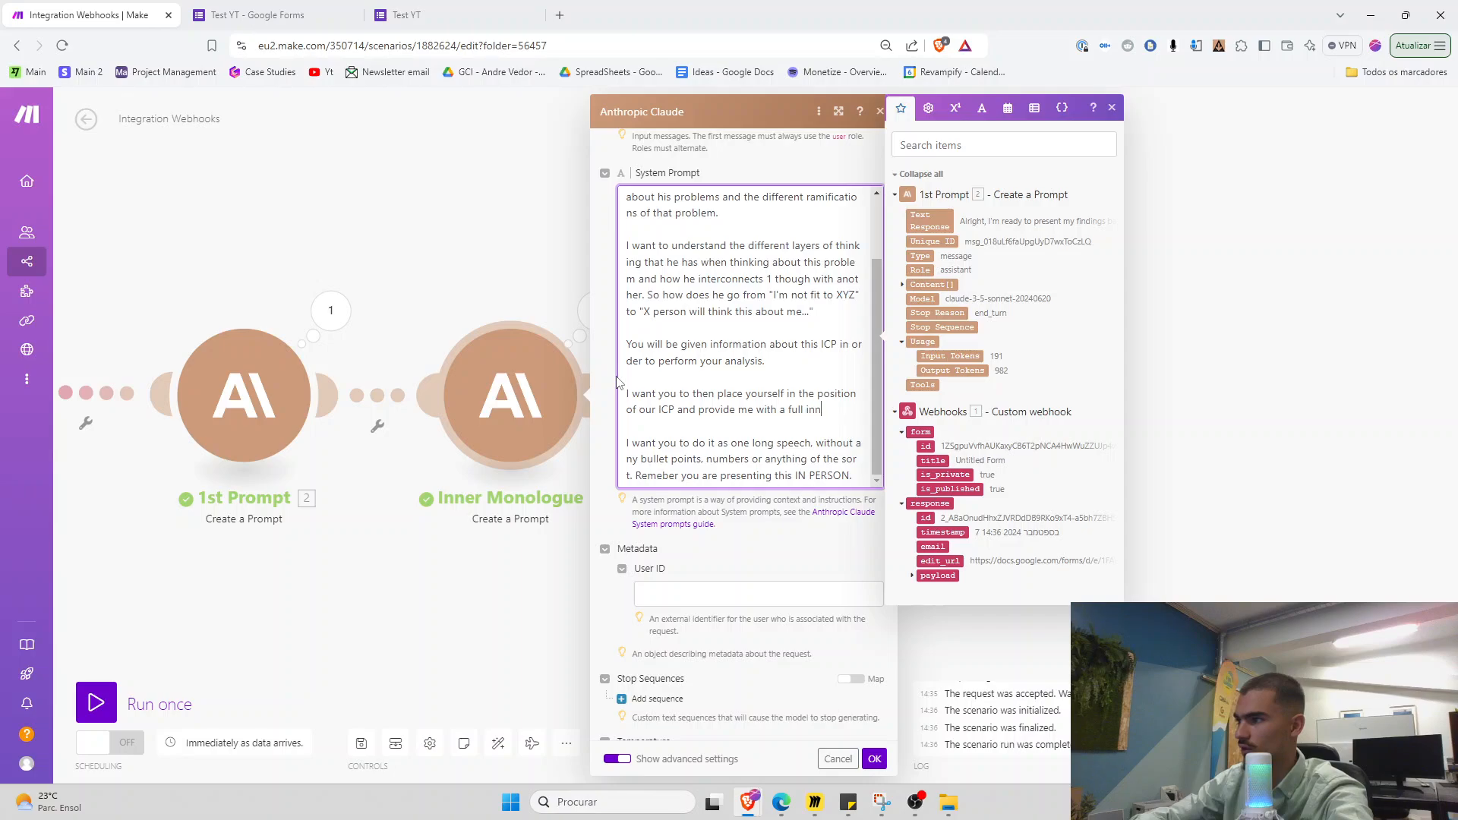
{"action": "type", "text": "er monolgue of 300"}
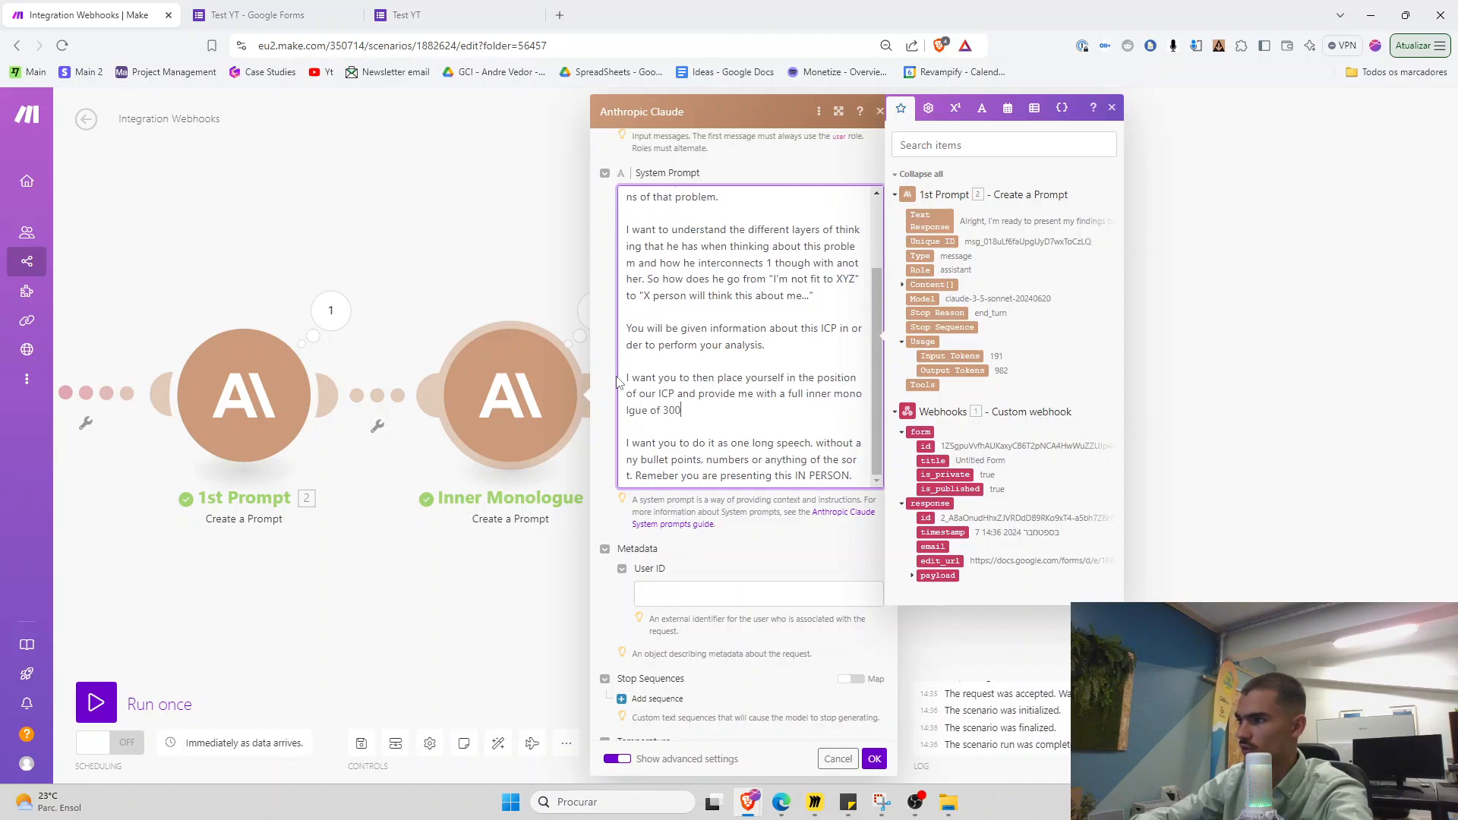
{"action": "type", "text": "0 wordss"}
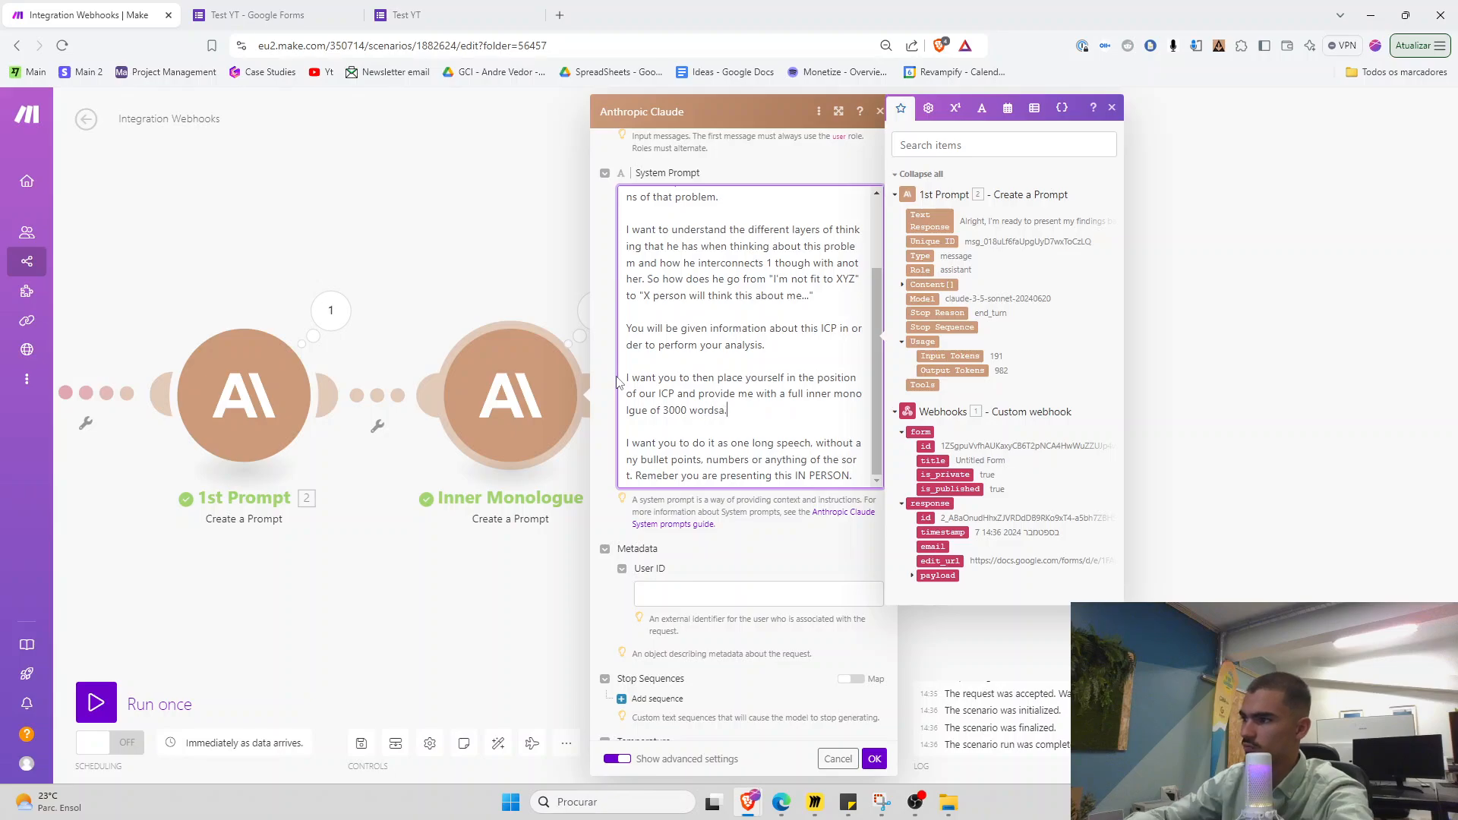
Save the edited prompt and choose to run only the Inner Monologue module
{"action": "left_click", "coordinate": [874, 758]}
{"action": "right_click", "coordinate": [508, 386]}
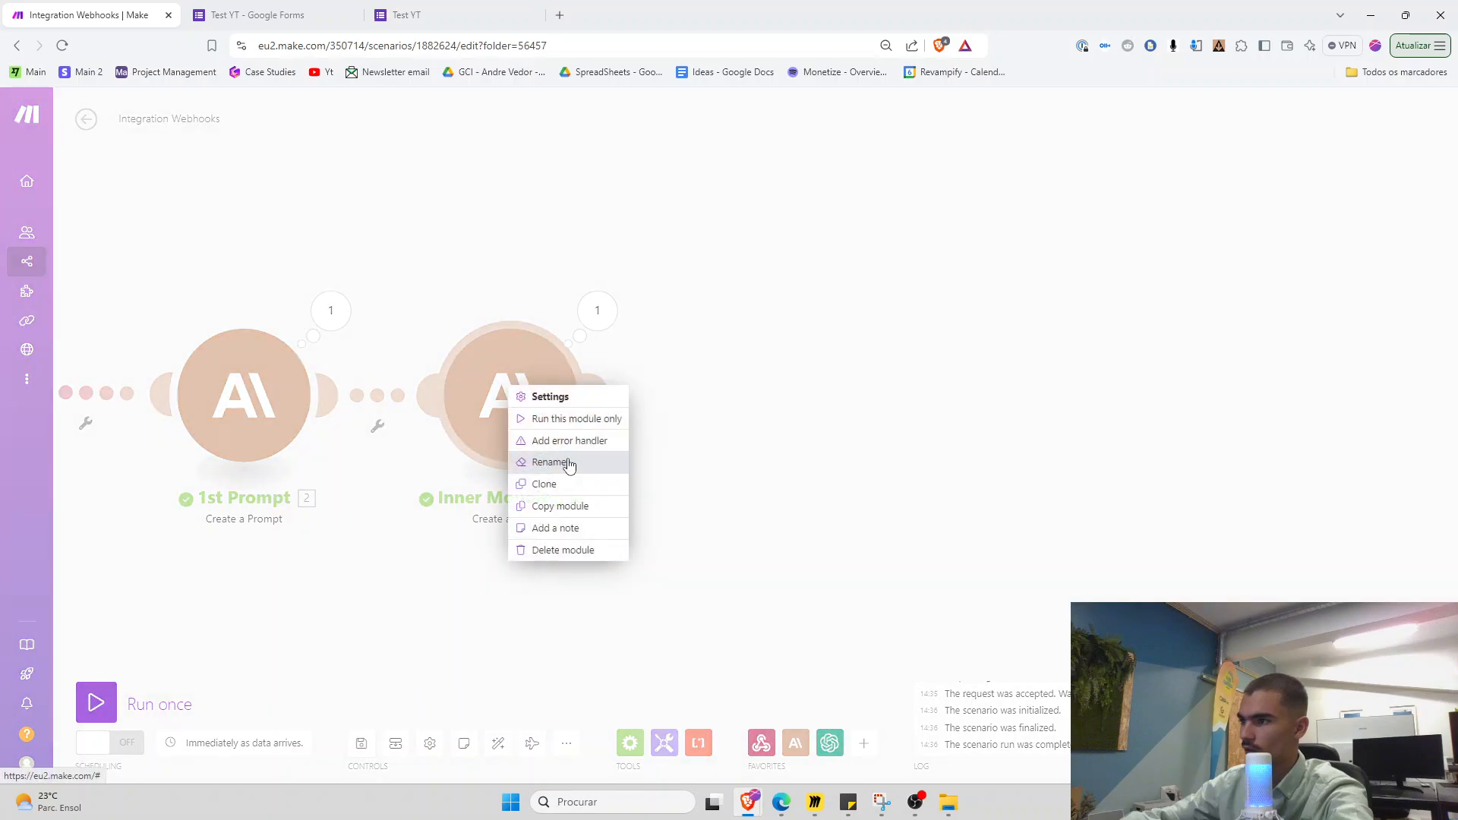
{"action": "left_click", "coordinate": [568, 463]}
{"action": "left_click", "coordinate": [643, 559]}
{"action": "right_click", "coordinate": [537, 440]}
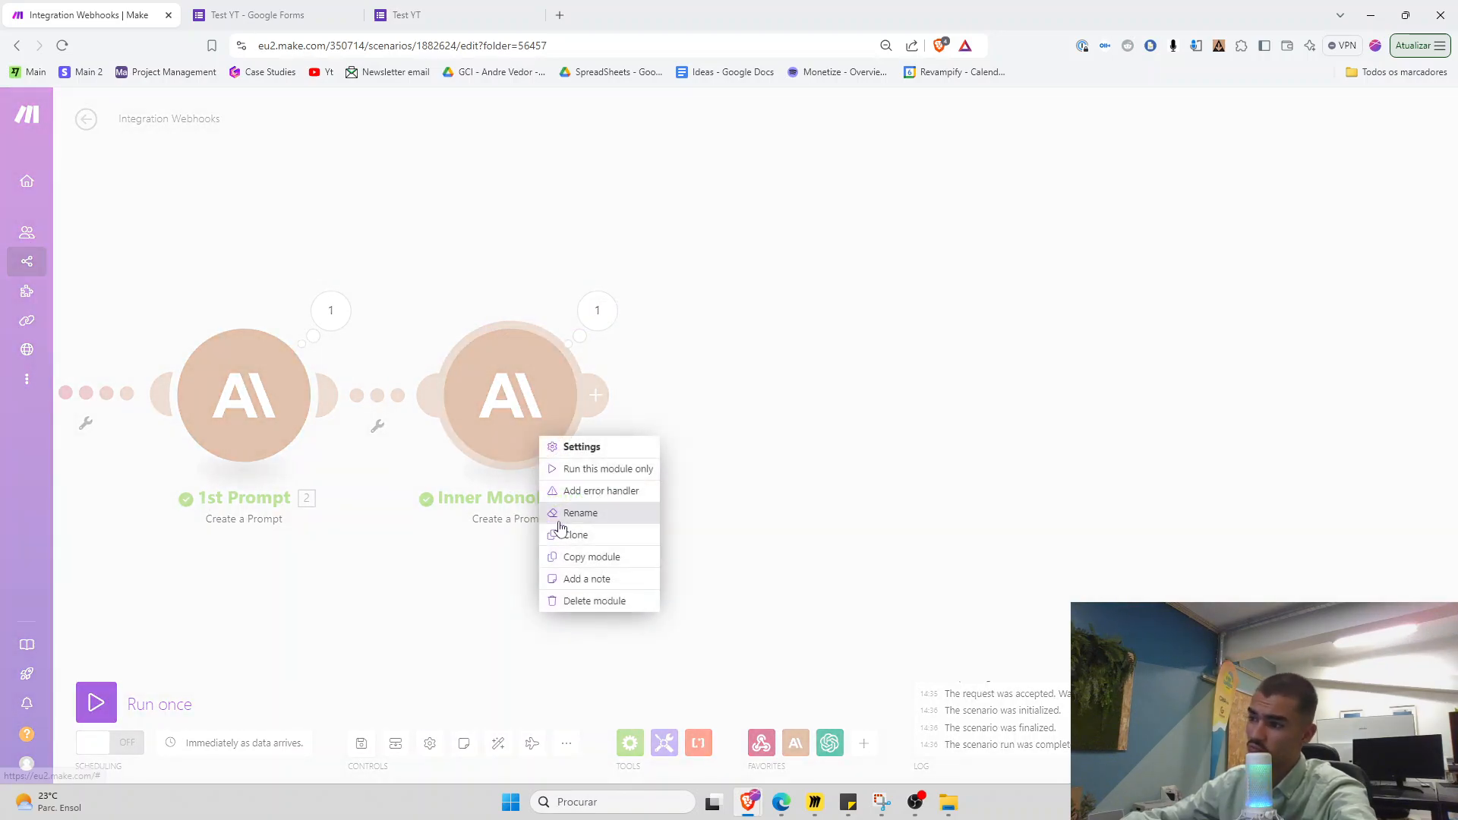
{"action": "left_click", "coordinate": [627, 469]}
{"action": "left_click_drag", "start_coordinate": [441, 543], "coordinate": [663, 523]}
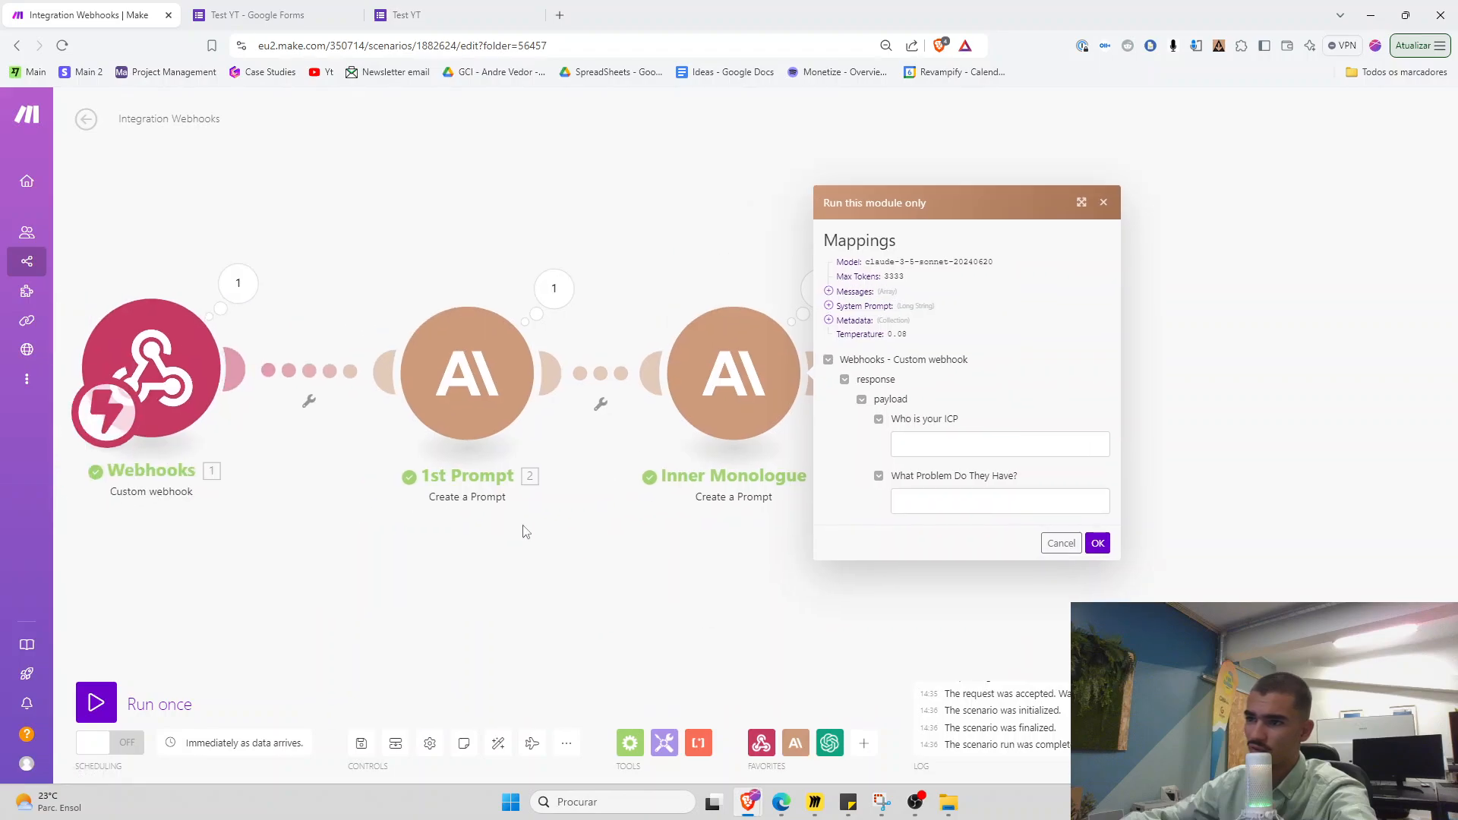
{"action": "left_click_drag", "start_coordinate": [514, 538], "coordinate": [439, 522]}
{"action": "right_click", "coordinate": [647, 396]}
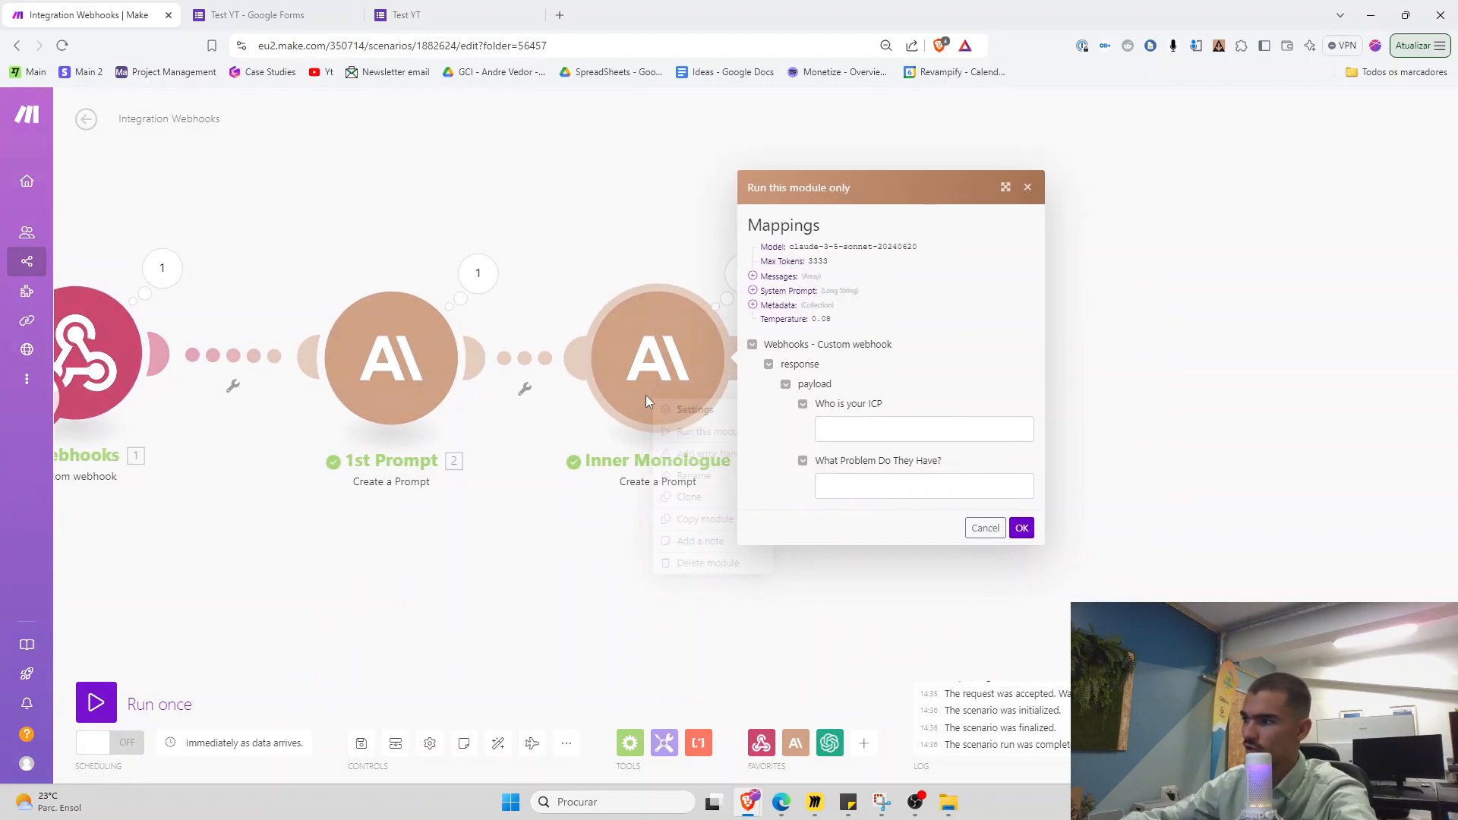
{"action": "right_click", "coordinate": [640, 386]}
{"action": "left_click", "coordinate": [632, 380]}
{"action": "right_click", "coordinate": [633, 380]}
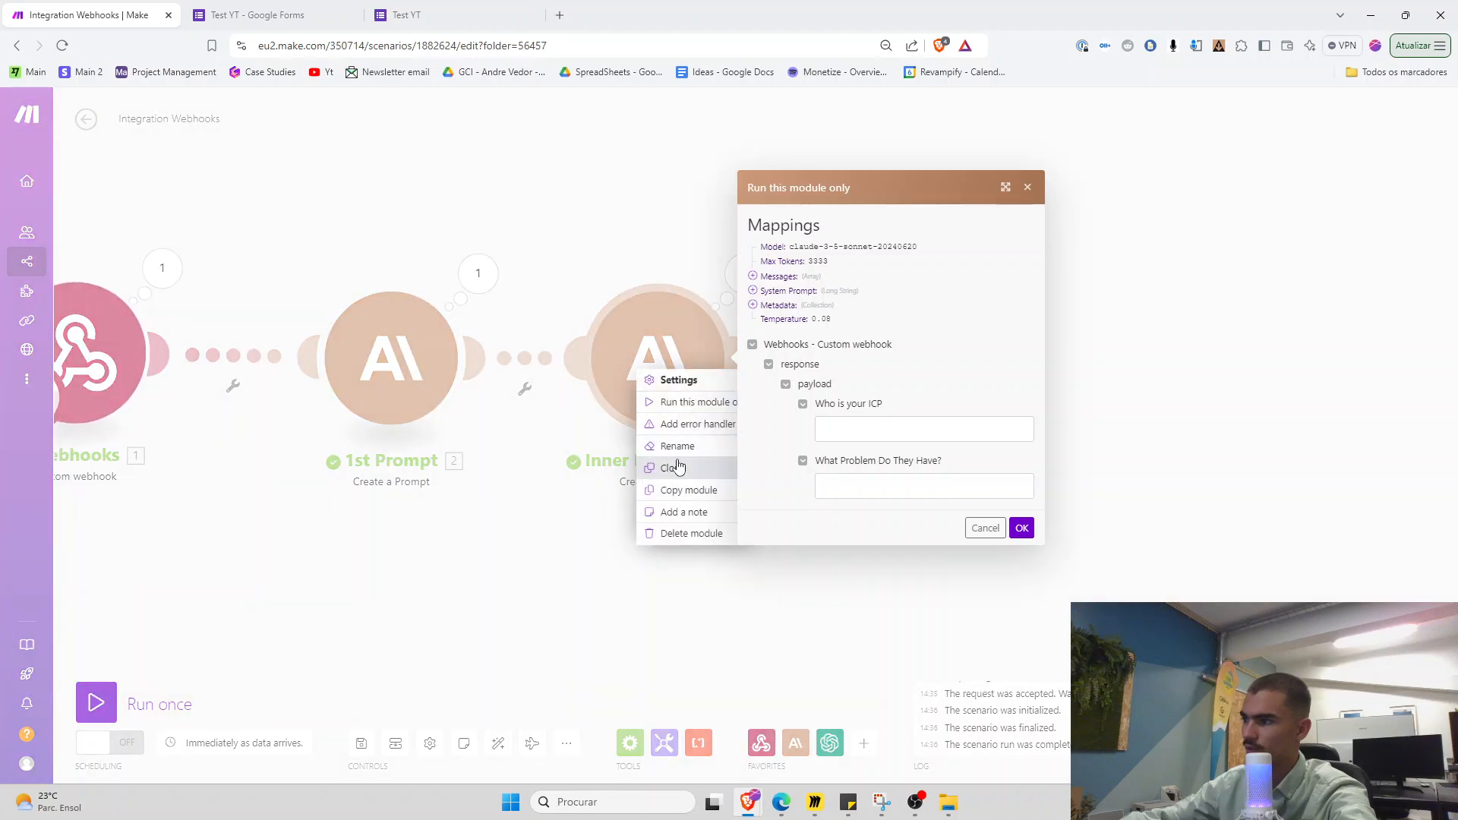
Fill the test inputs with the form's construction CEO ICP and problem answers, then run it
{"action": "left_click", "coordinate": [395, 7]}
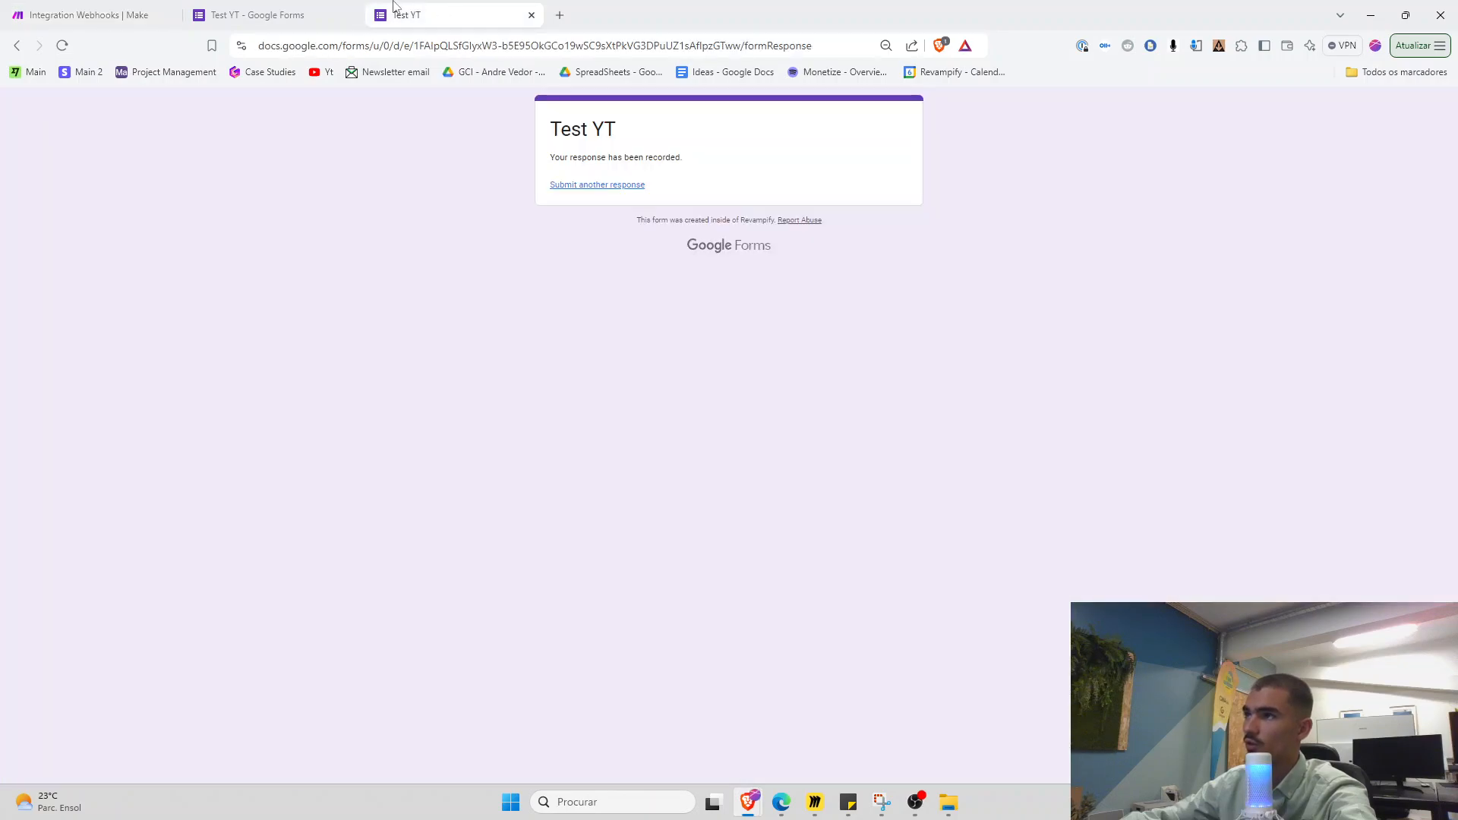
{"action": "left_click", "coordinate": [299, 7]}
{"action": "triple_click", "coordinate": [531, 478]}
{"action": "key", "text": "ctrl+c"}
{"action": "left_click", "coordinate": [97, 7]}
{"action": "key", "text": "ctrl+v"}
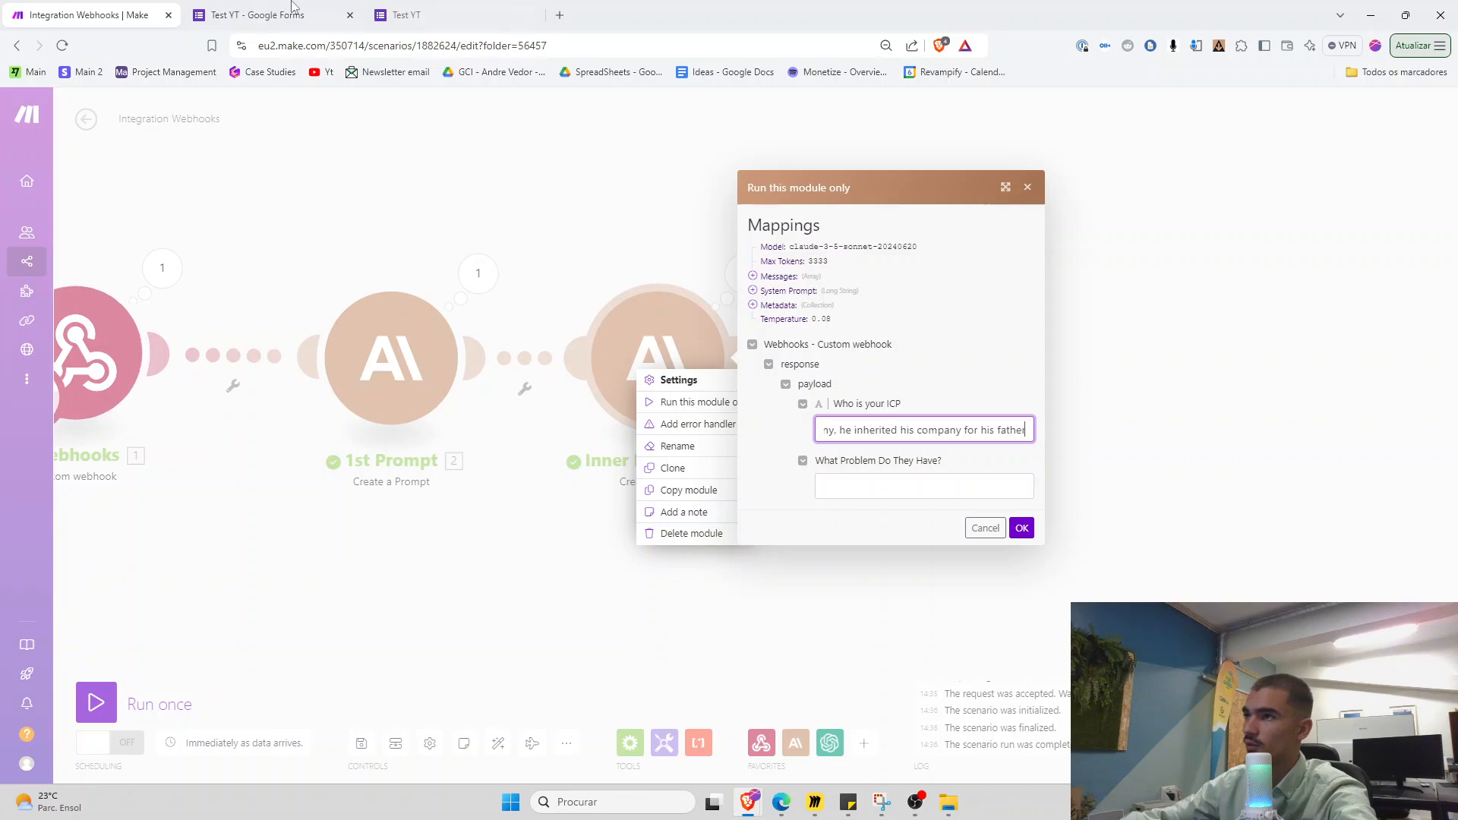
{"action": "left_click", "coordinate": [292, 9]}
{"action": "triple_click", "coordinate": [577, 635]}
{"action": "key", "text": "ctrl+c"}
{"action": "left_click", "coordinate": [98, 15]}
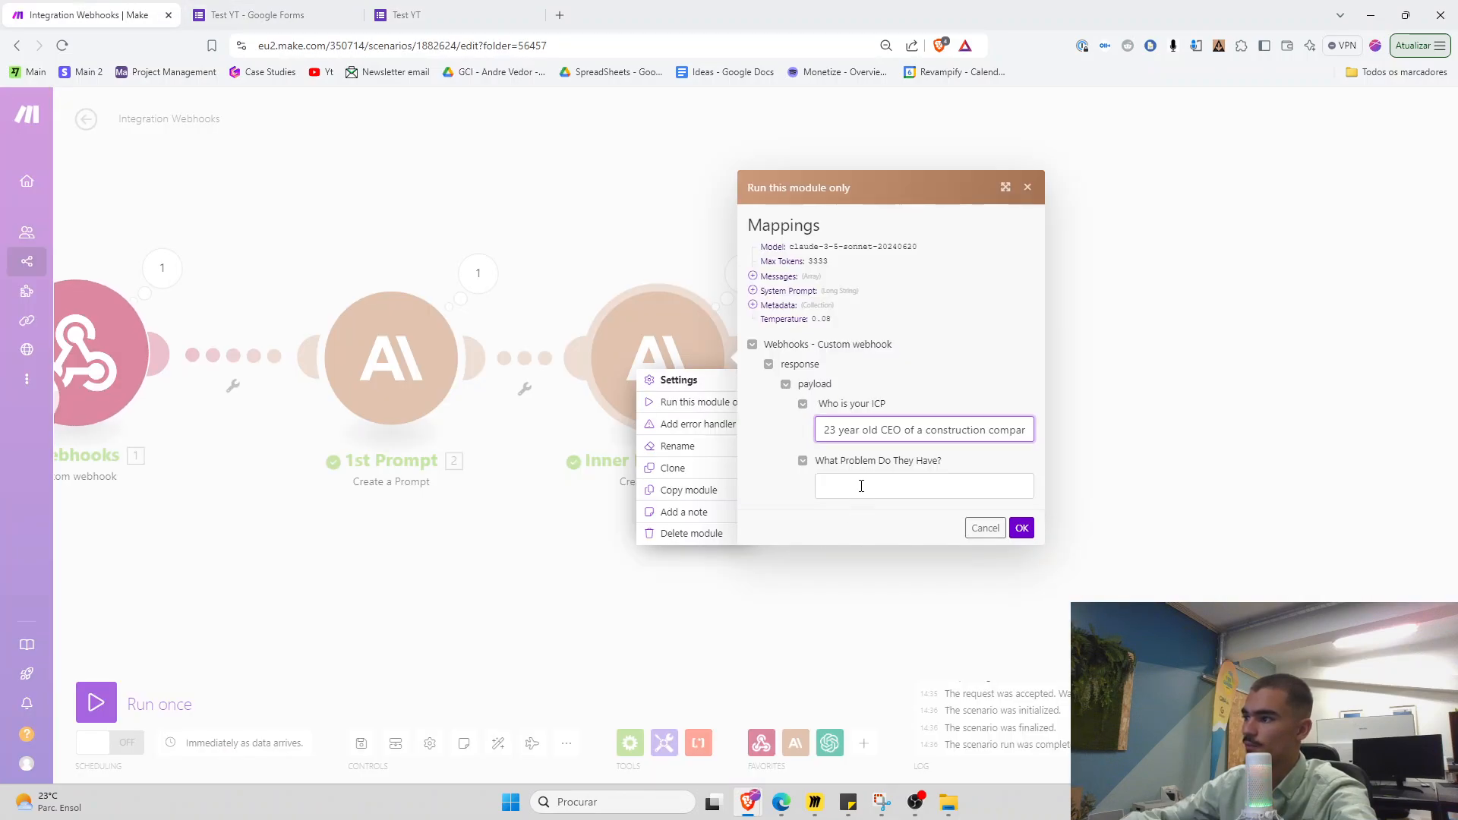
{"action": "left_click", "coordinate": [861, 486]}
{"action": "key", "text": "ctrl+v"}
{"action": "left_click", "coordinate": [1021, 528]}
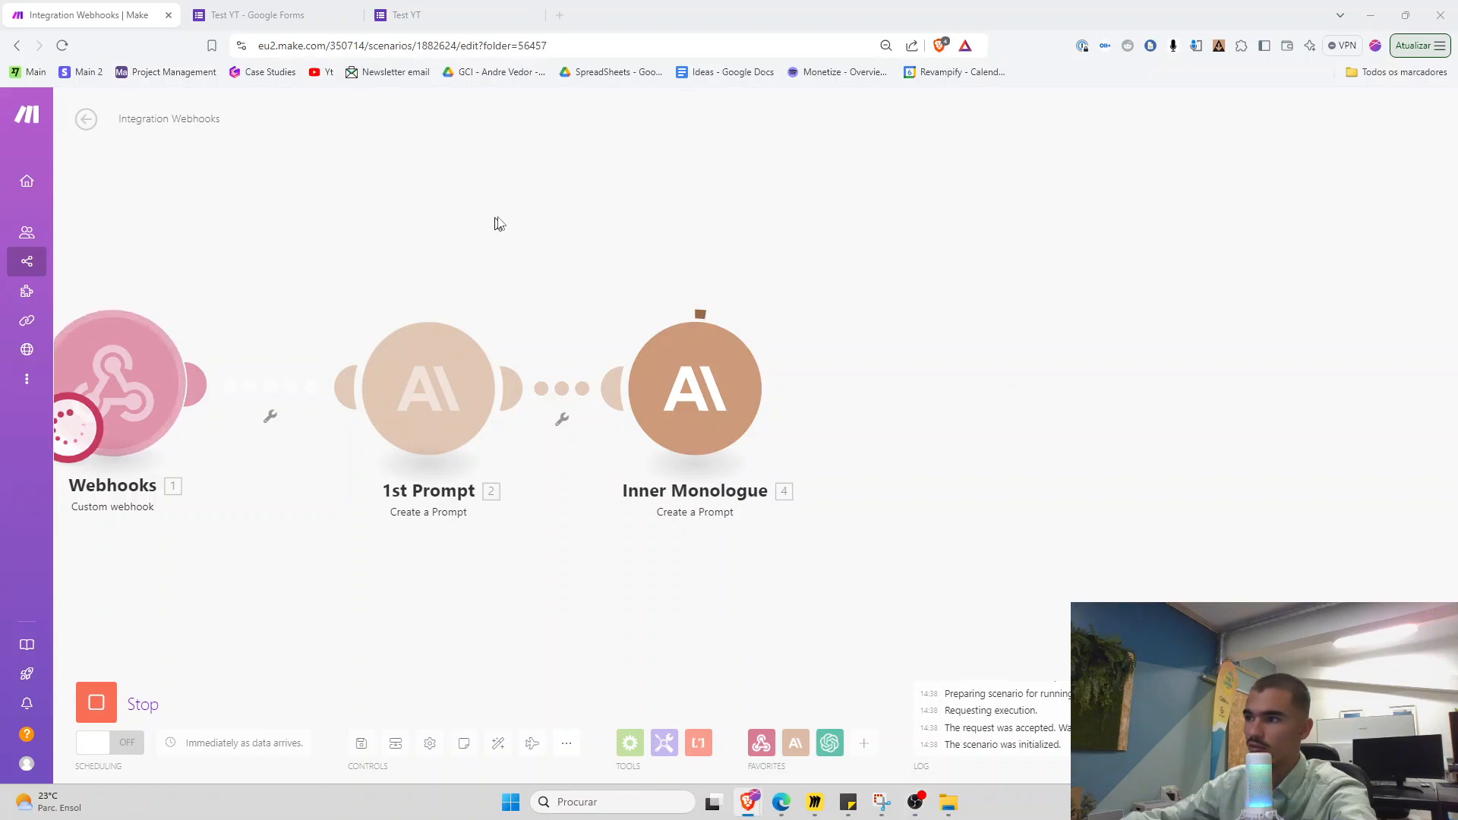
Maximize the Linkedin Content Strategy scenario, pan around its modules, then bring up the 'Copy of Main' Miro board
{"action": "left_click", "coordinate": [755, 210]}
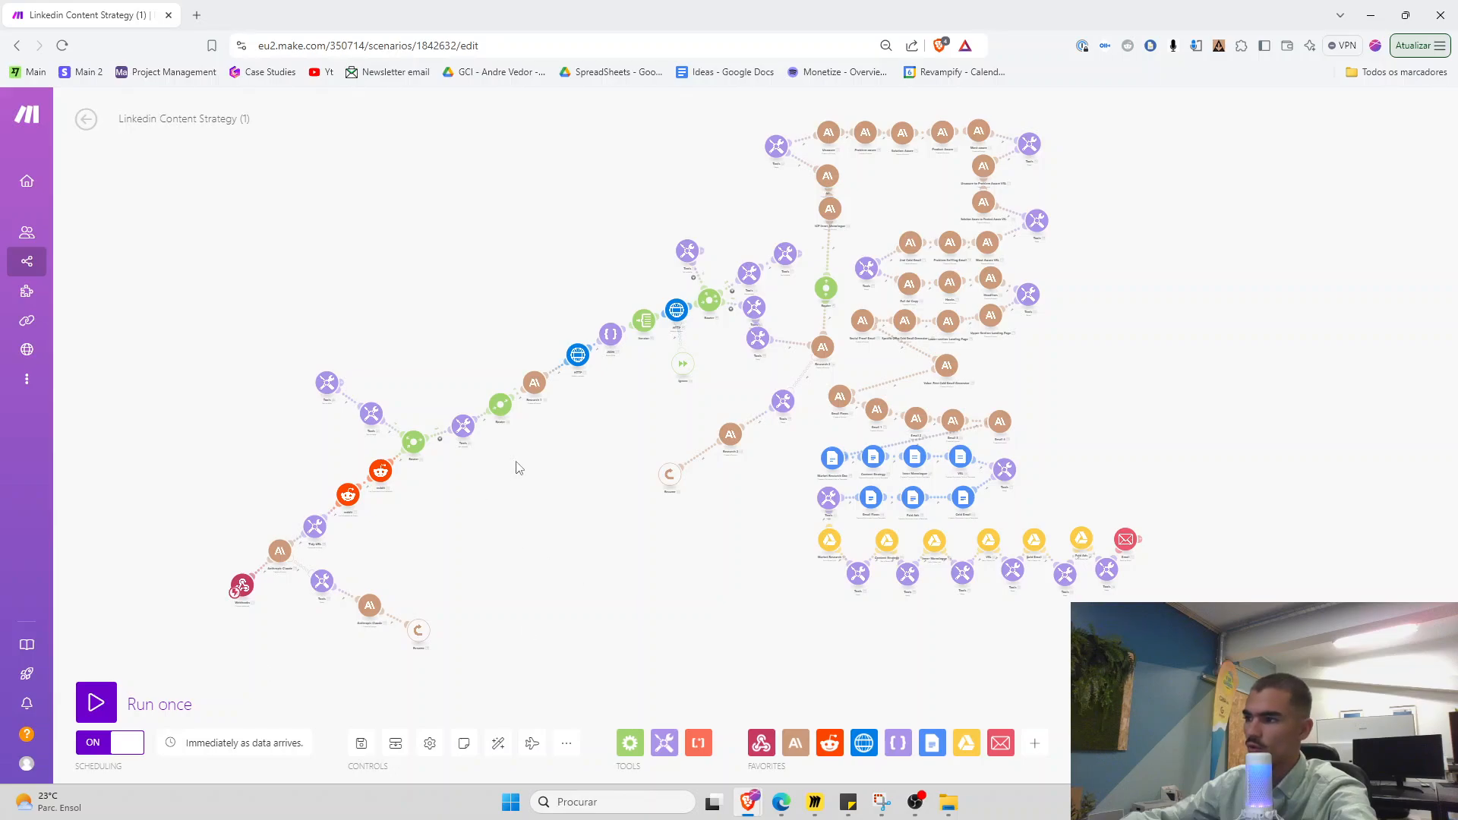
{"action": "scroll", "coordinate": [919, 425], "scroll_direction": "up", "scroll_amount": 5}
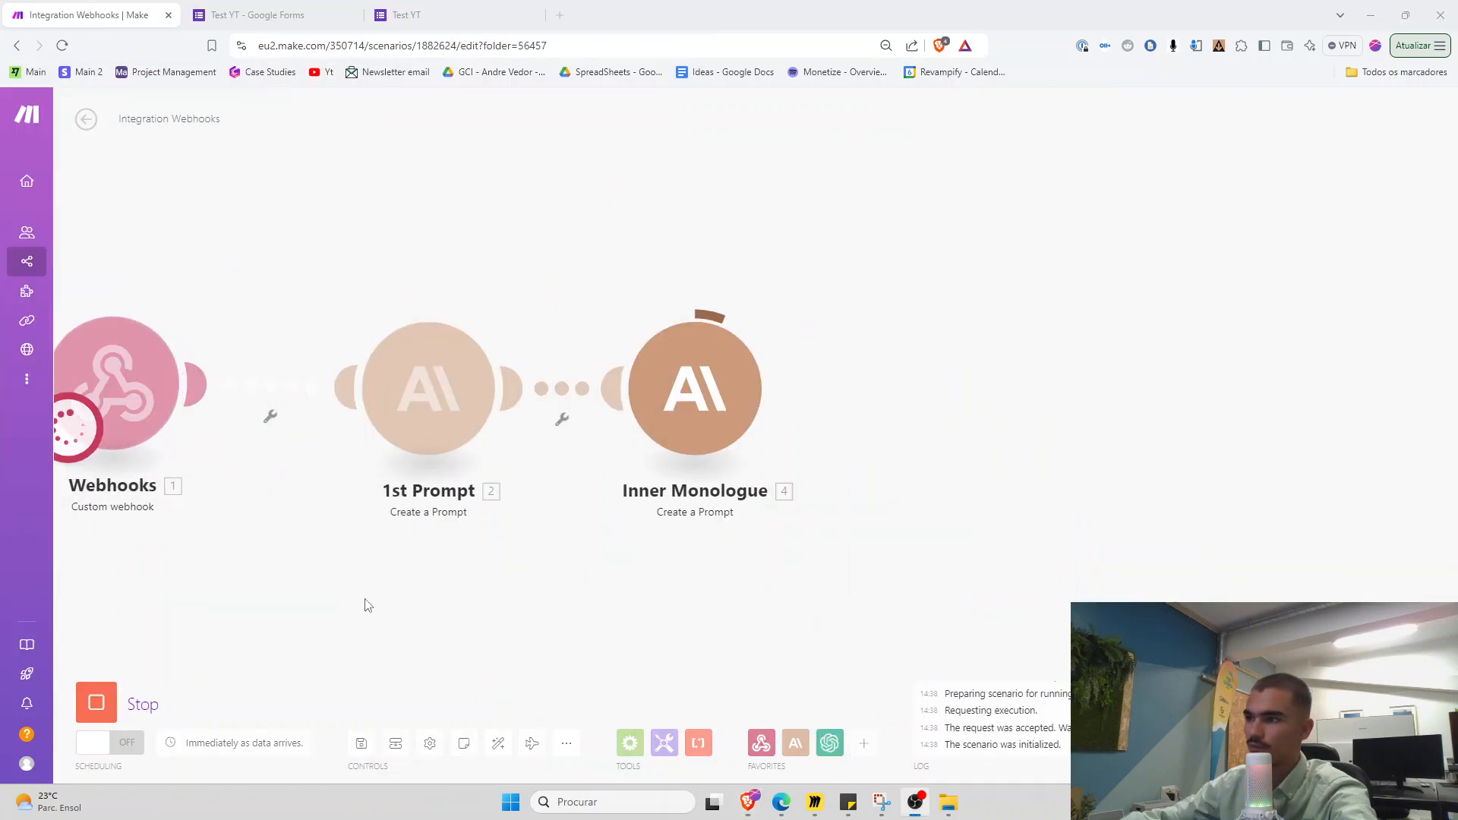
{"action": "left_click_drag", "start_coordinate": [368, 602], "coordinate": [493, 592]}
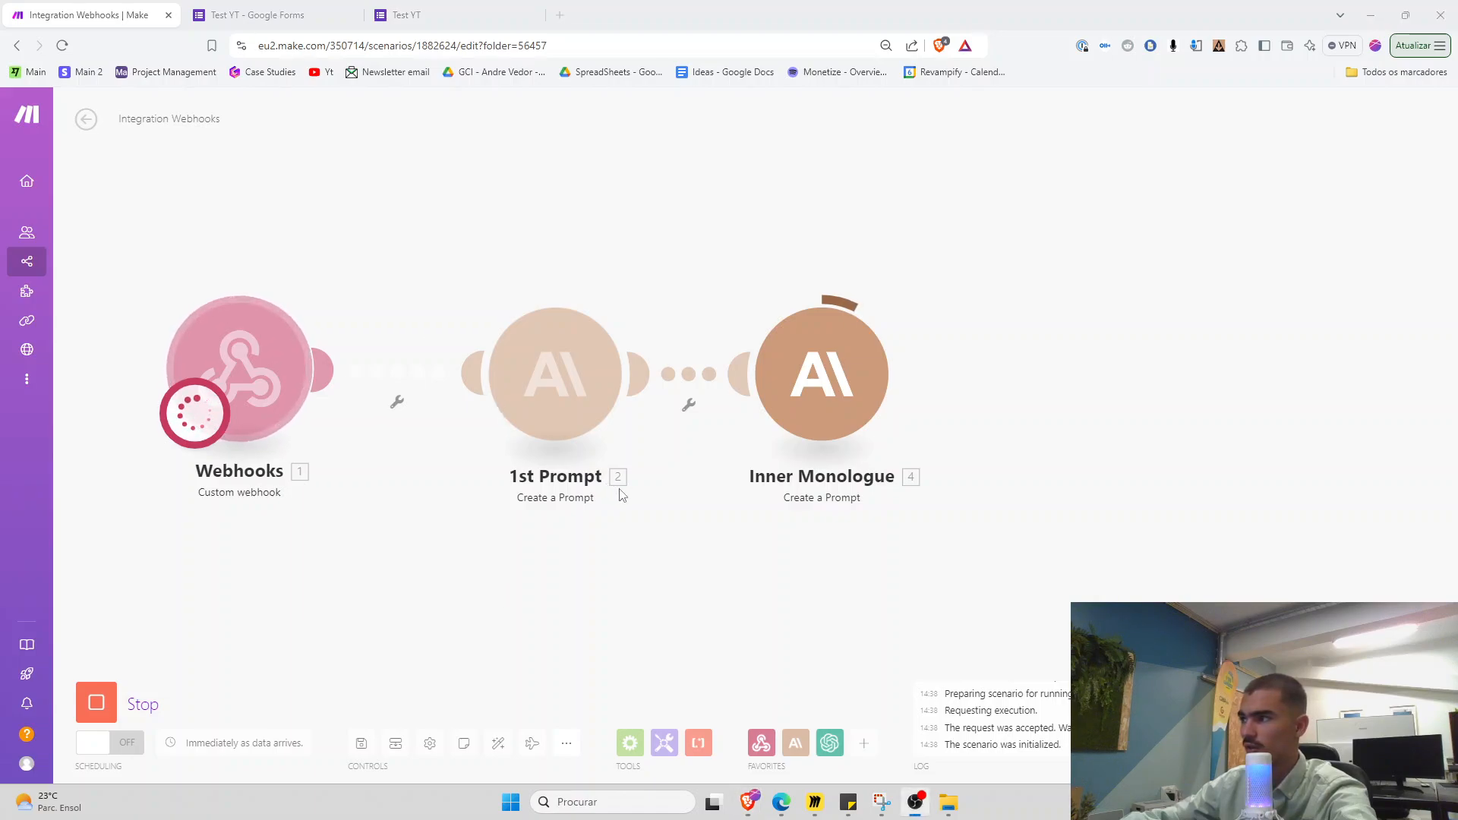
{"action": "left_click_drag", "start_coordinate": [763, 511], "coordinate": [945, 512]}
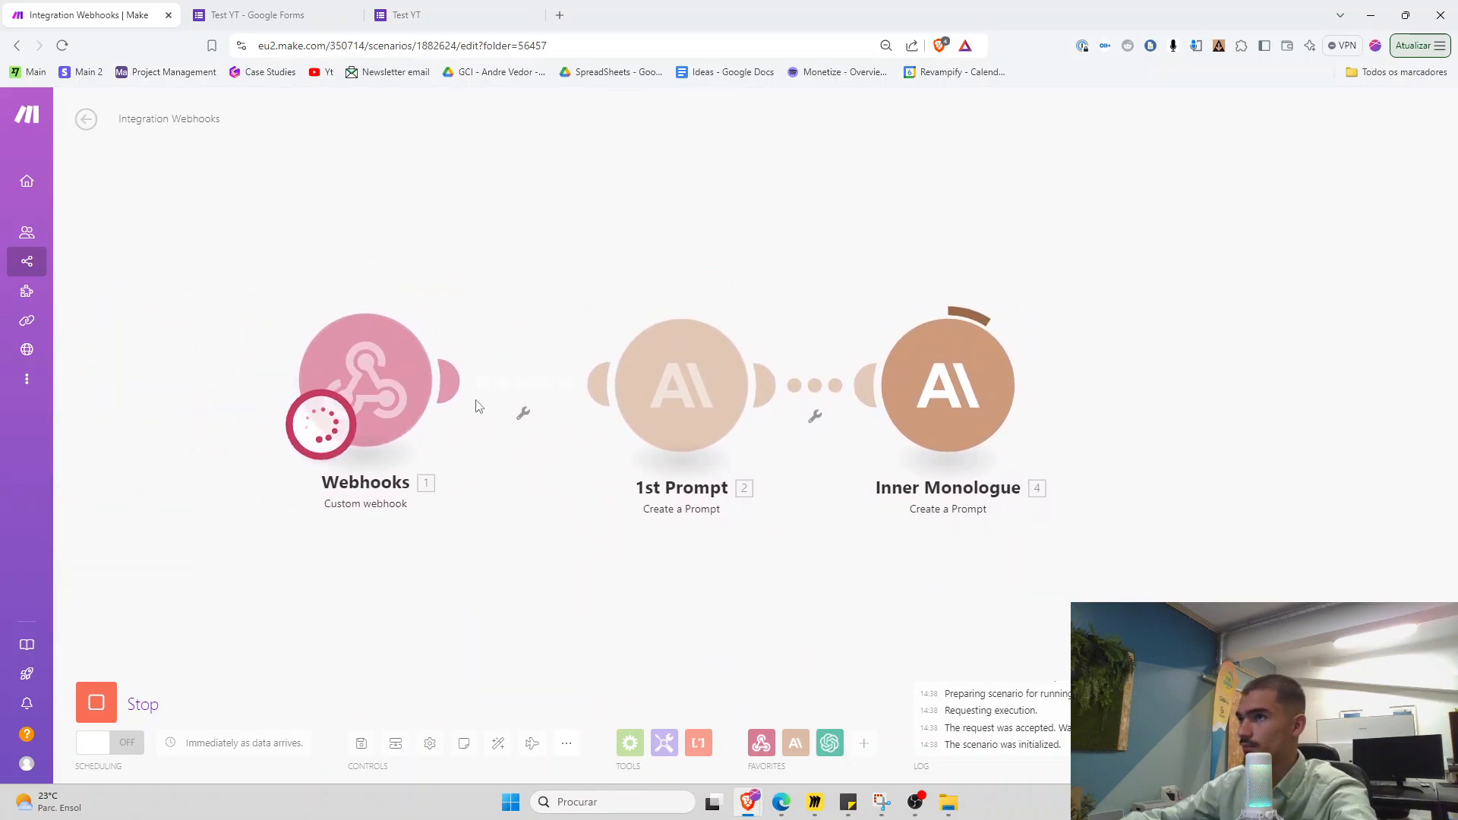
{"action": "left_click", "coordinate": [815, 802]}
Mark Miro items 4 and 4.1 with green pen strokes, undoing the stray stroke by items 2–3
{"action": "scroll", "coordinate": [302, 413], "scroll_direction": "up", "scroll_amount": 1}
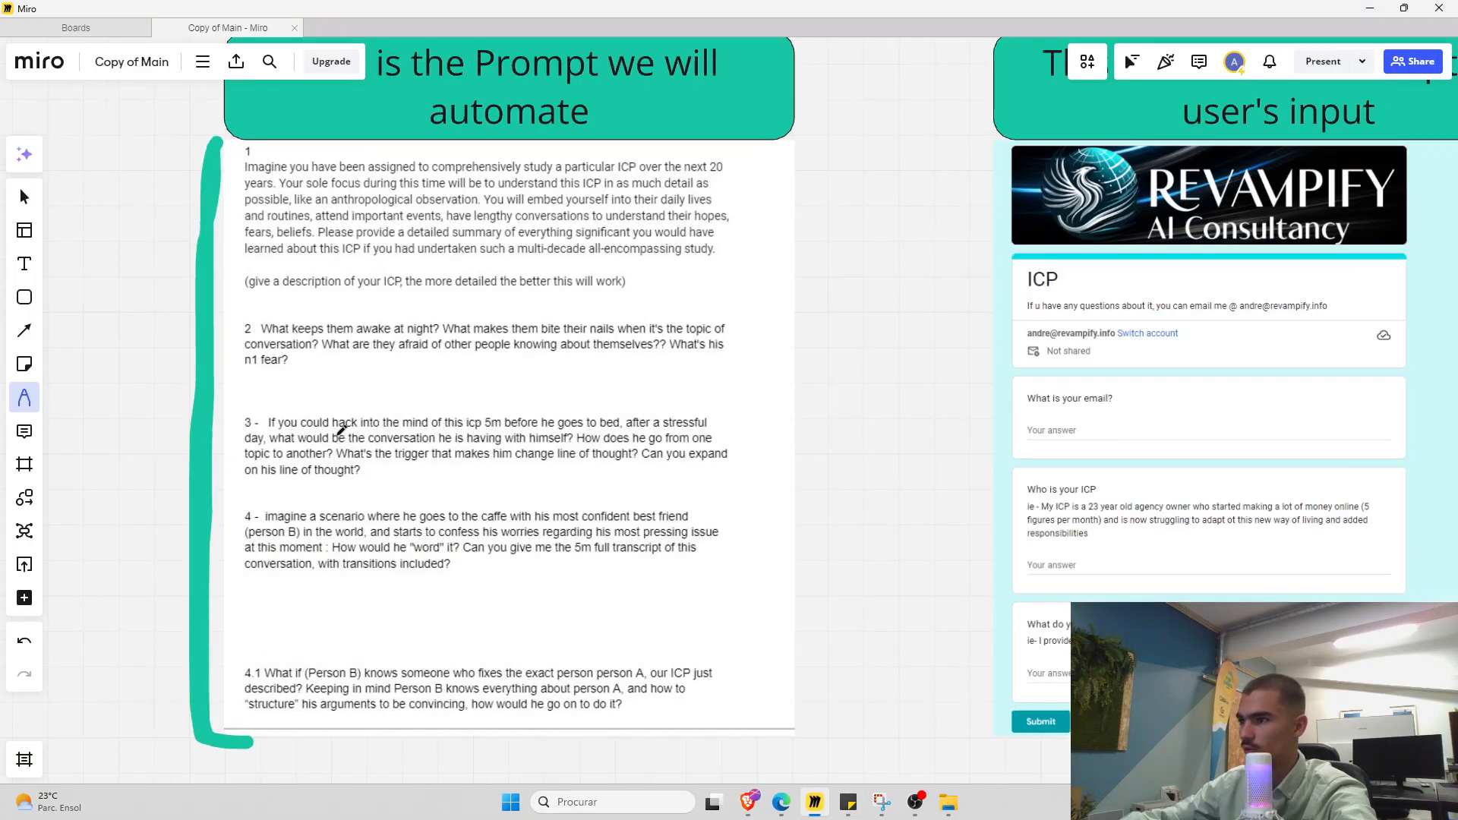
{"action": "left_click_drag", "start_coordinate": [737, 321], "coordinate": [724, 504]}
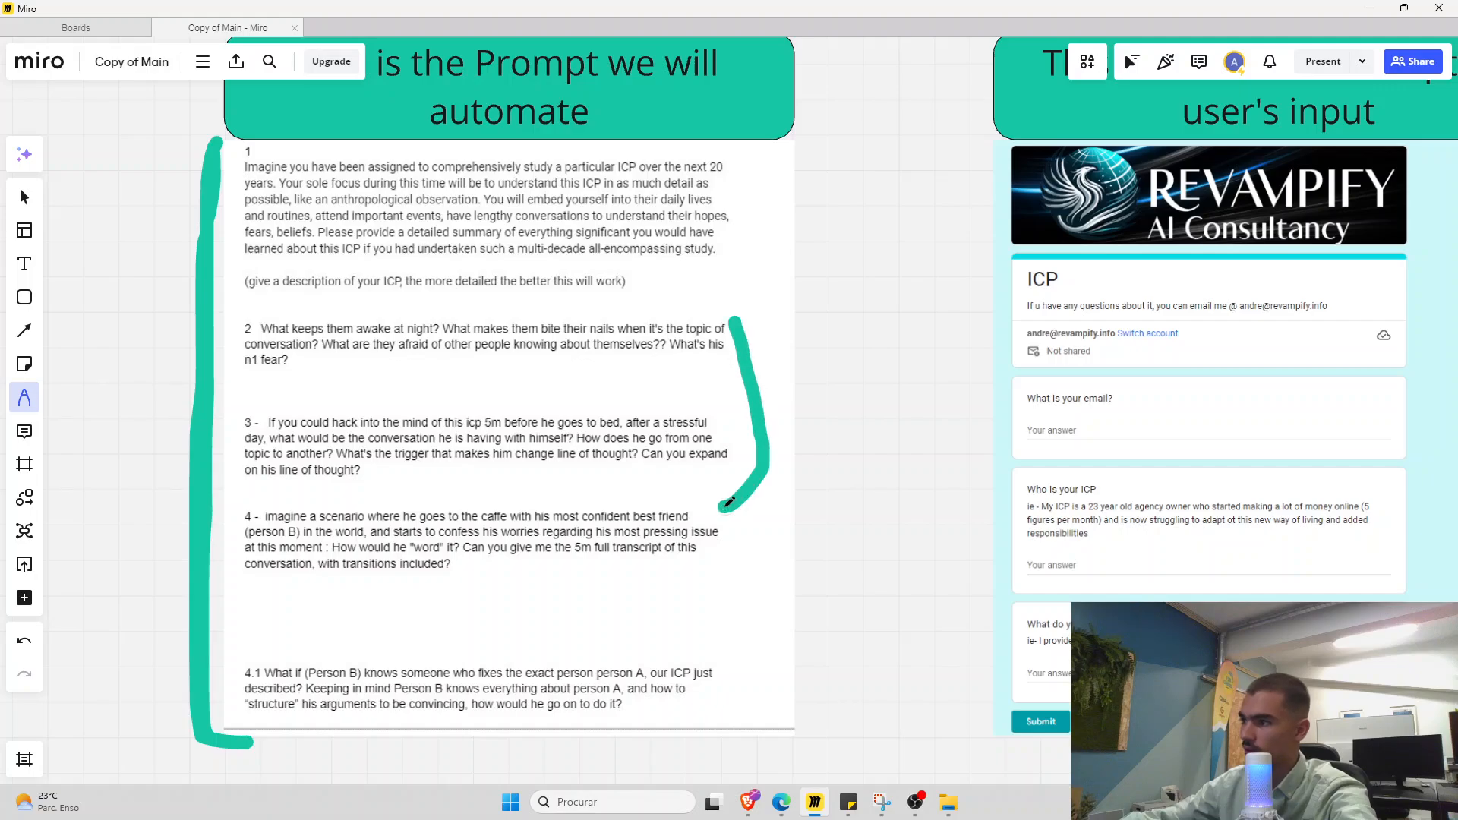
{"action": "key", "text": "ctrl+z"}
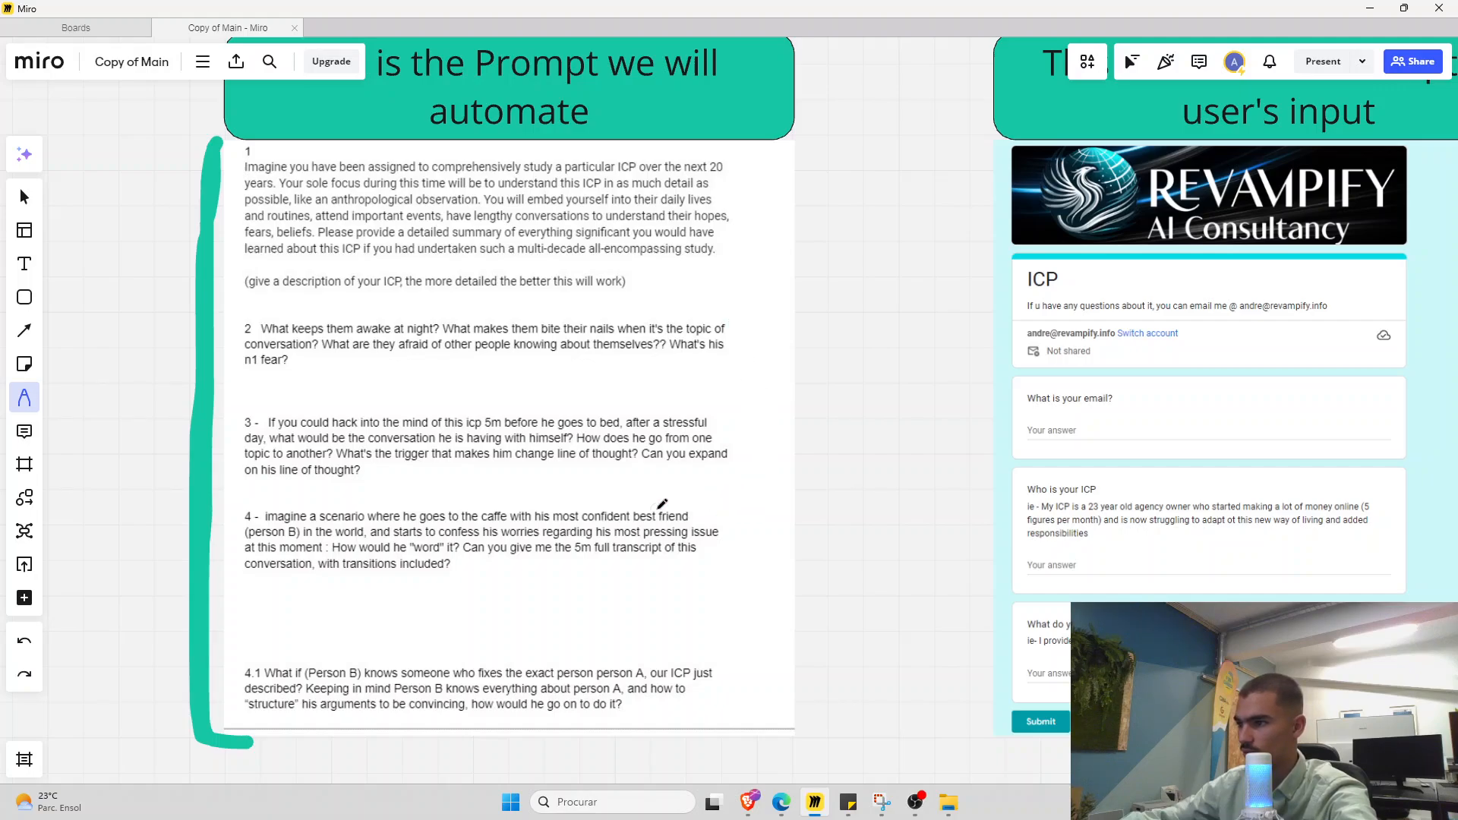
{"action": "mouse_move", "coordinate": [674, 493]}
{"action": "left_mouse_down"}
{"action": "mouse_move", "coordinate": [734, 574]}
{"action": "mouse_move", "coordinate": [664, 577]}
{"action": "left_mouse_up"}
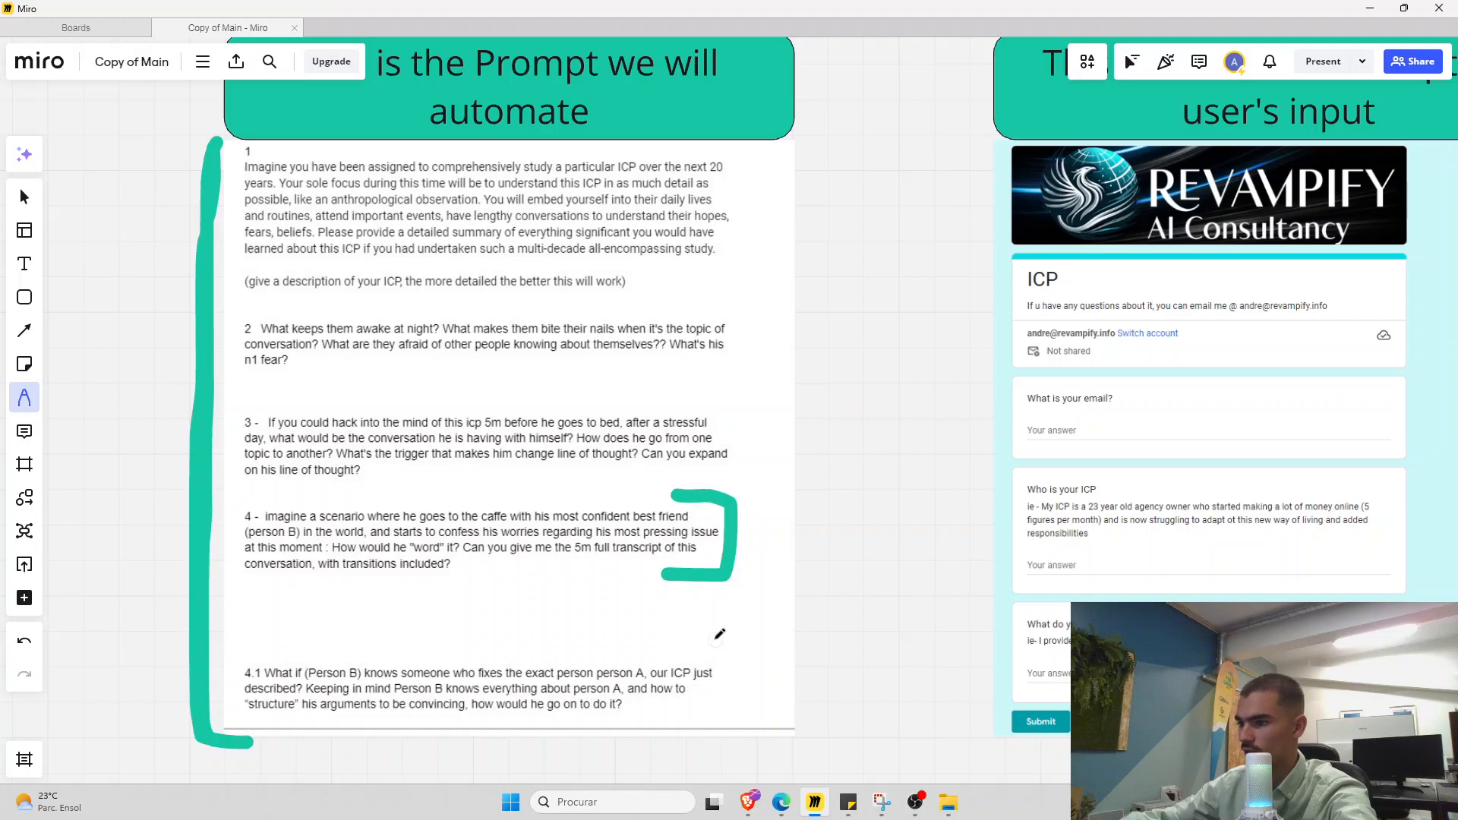
{"action": "left_click_drag", "start_coordinate": [710, 636], "coordinate": [735, 725]}
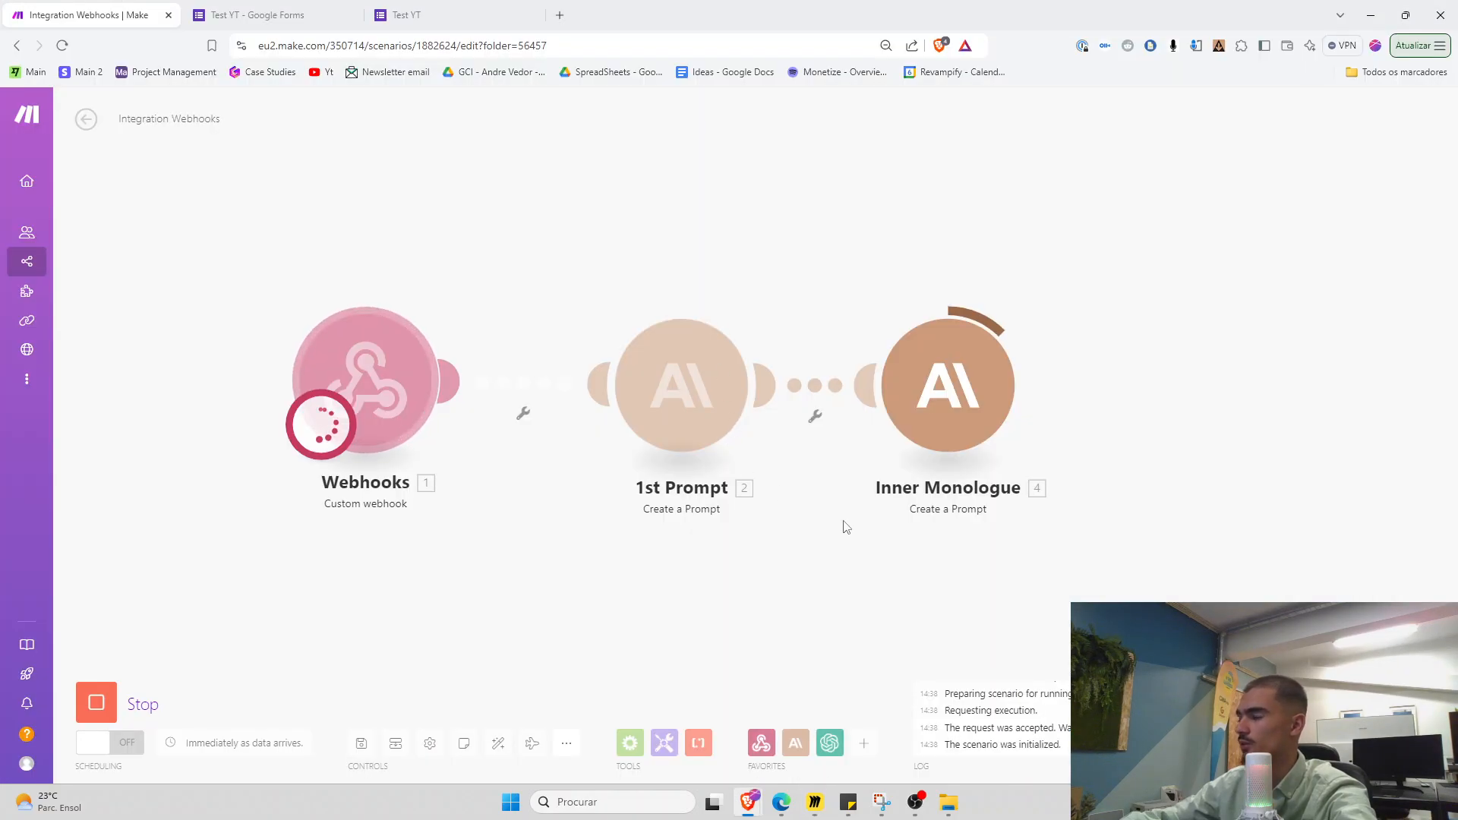
{"action": "left_click_drag", "start_coordinate": [843, 524], "coordinate": [700, 531]}
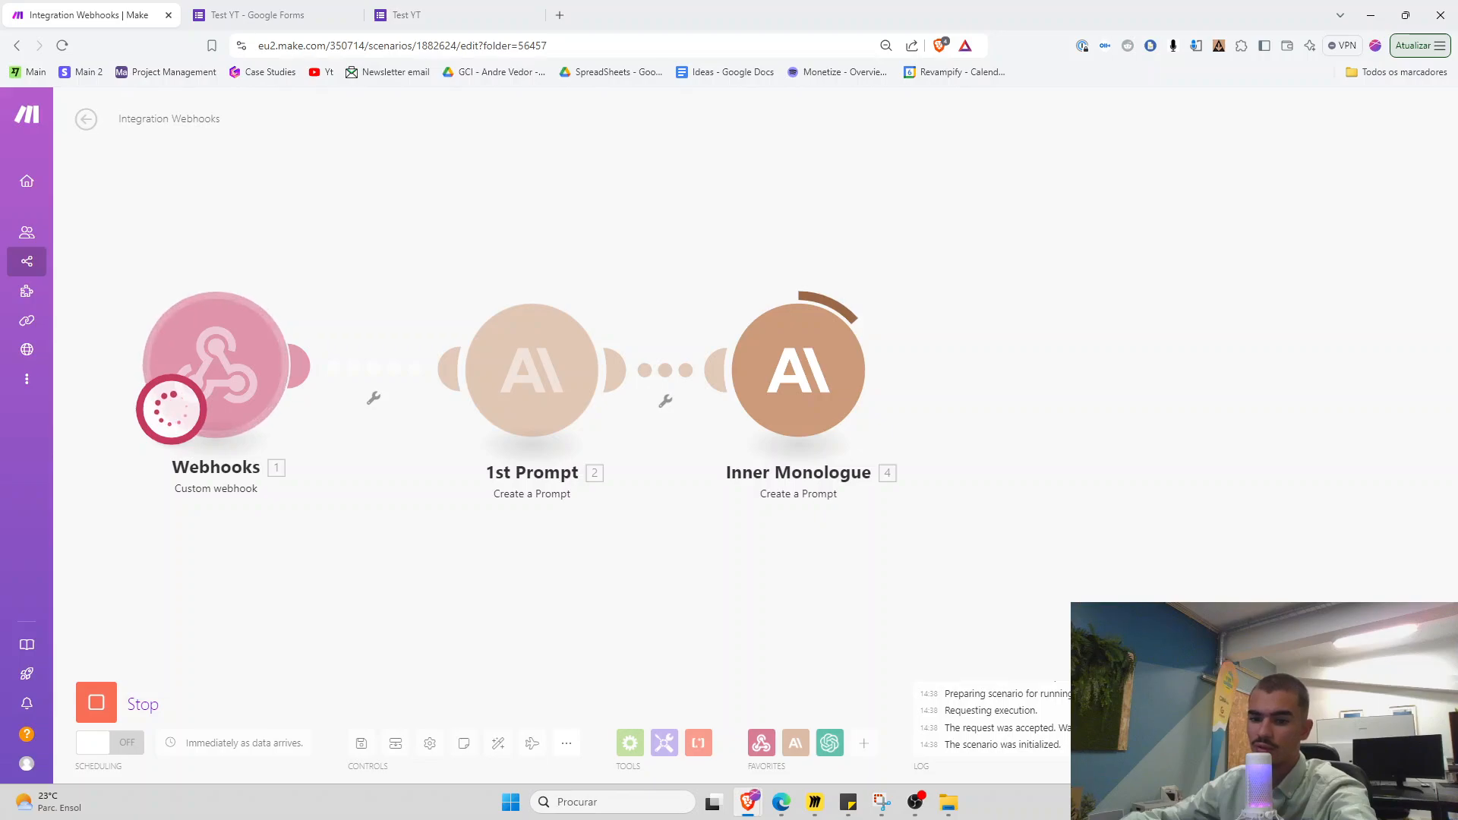
Open the Inner Monologue run's output, expand its Text Response and zoom in to read it
{"action": "left_click_drag", "start_coordinate": [797, 553], "coordinate": [679, 560]}
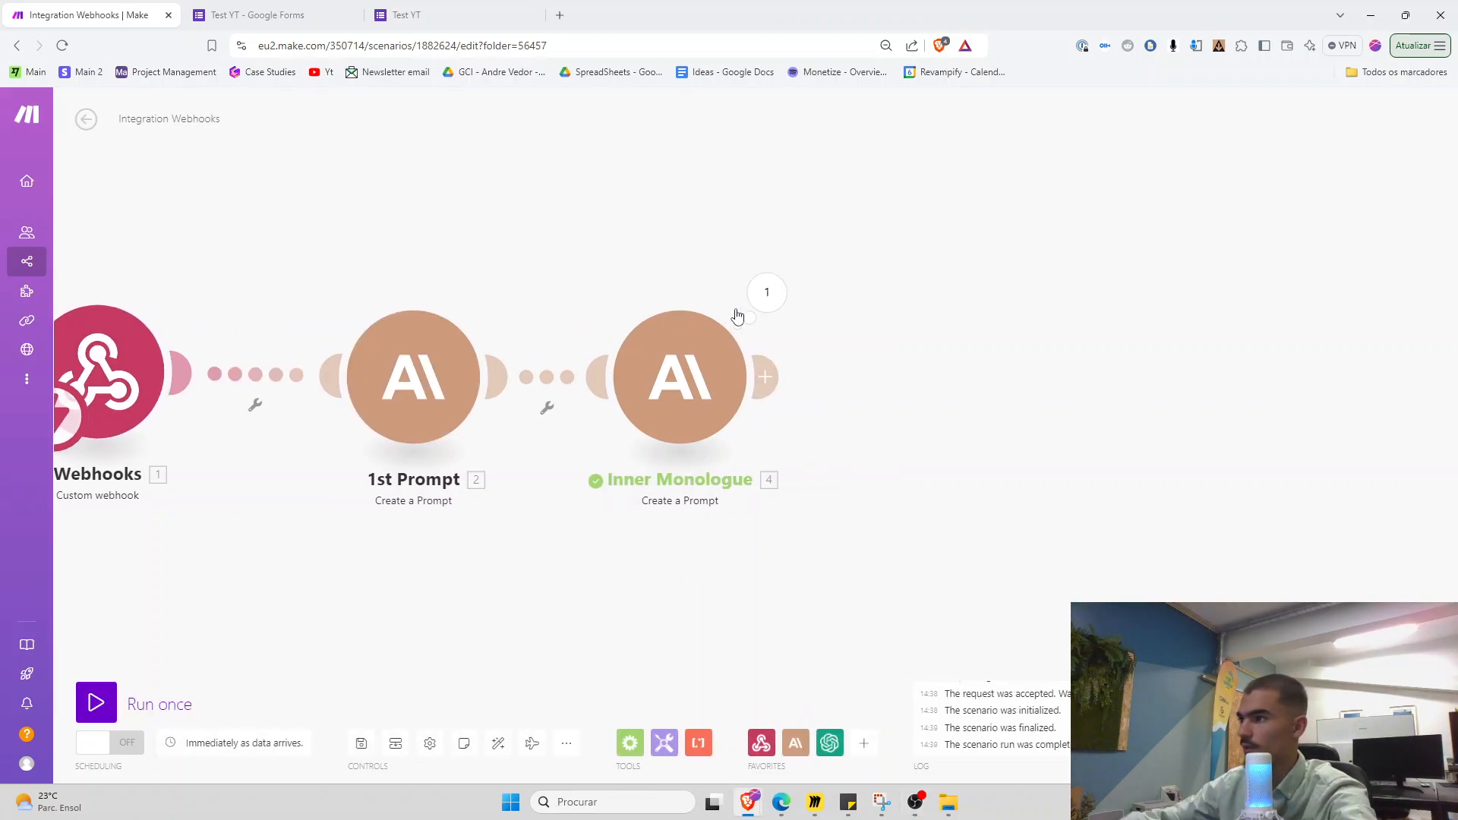
{"action": "left_click", "coordinate": [767, 293]}
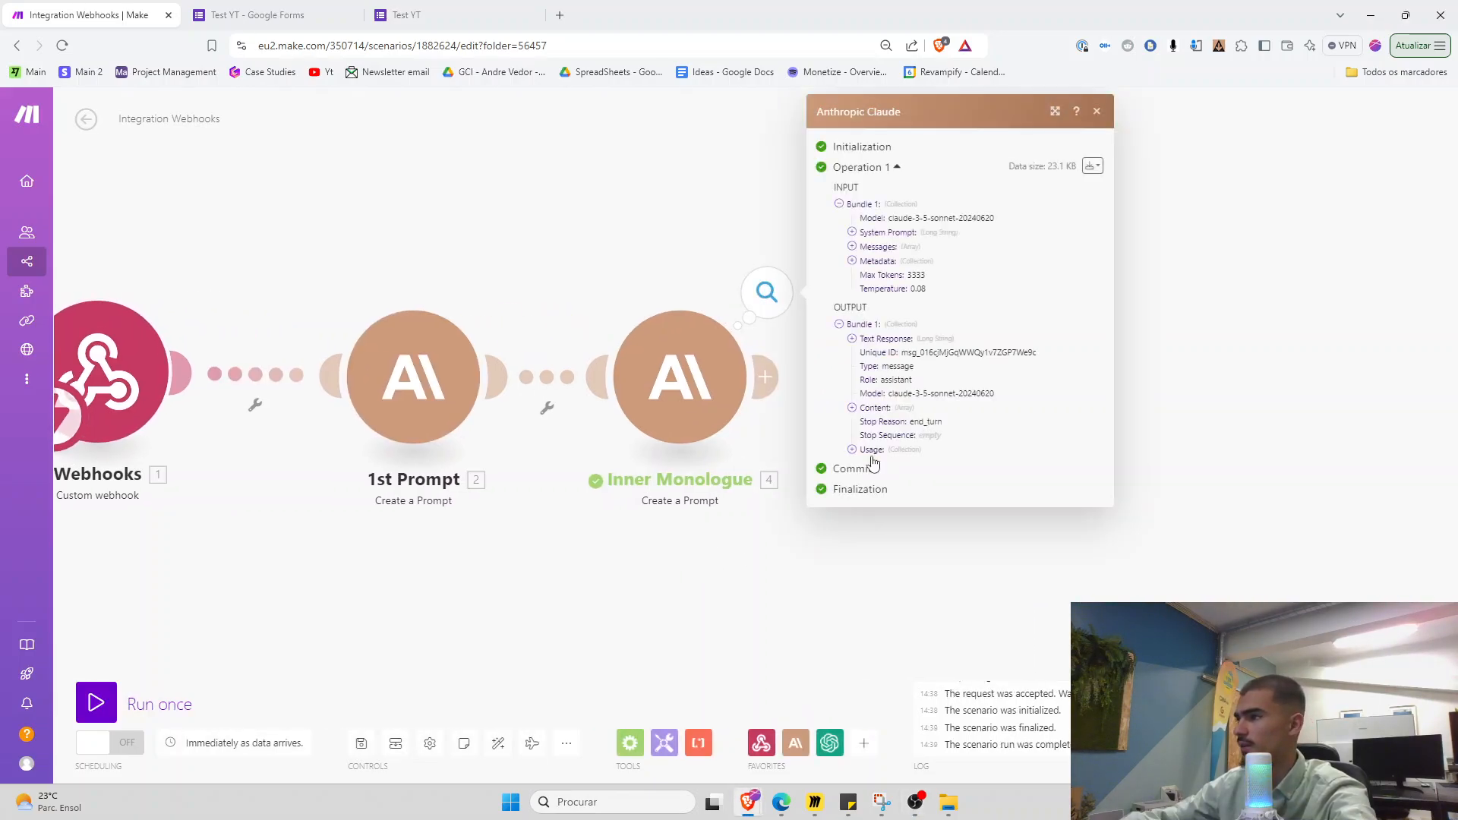
{"action": "left_click", "coordinate": [852, 338]}
{"action": "scroll", "coordinate": [897, 213], "scroll_direction": "down", "scroll_amount": 2}
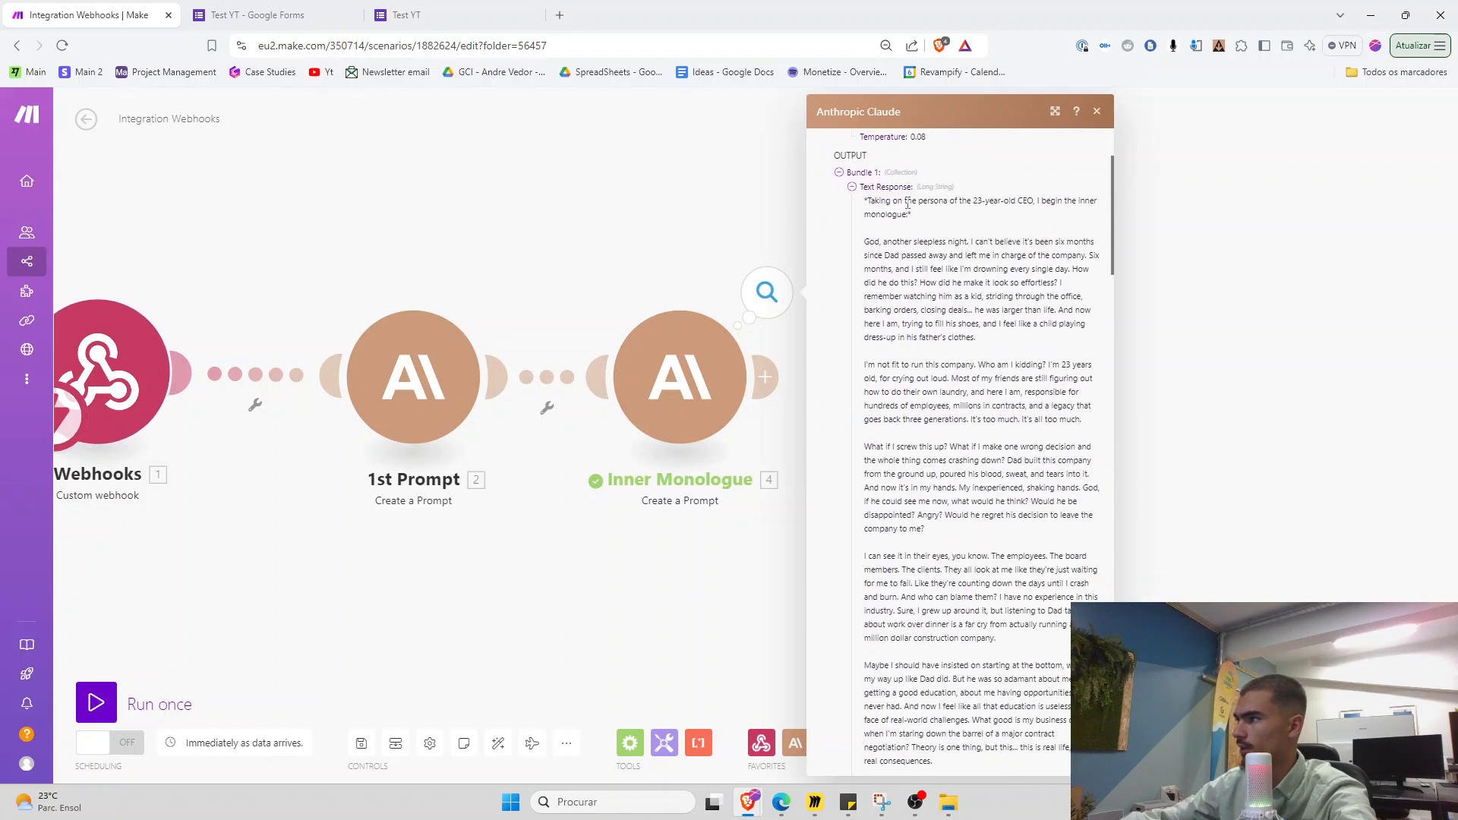
{"action": "left_click_drag", "start_coordinate": [865, 201], "coordinate": [1003, 217]}
{"action": "left_click", "coordinate": [1003, 218]}
{"action": "scroll", "coordinate": [976, 292], "scroll_direction": "down", "scroll_amount": 1}
{"action": "scroll", "coordinate": [980, 292], "scroll_direction": "up", "scroll_amount": 1}
{"action": "key", "text": "ctrl+plus"}
{"action": "key", "text": "ctrl+plus"}
{"action": "key", "text": "ctrl+plus"}
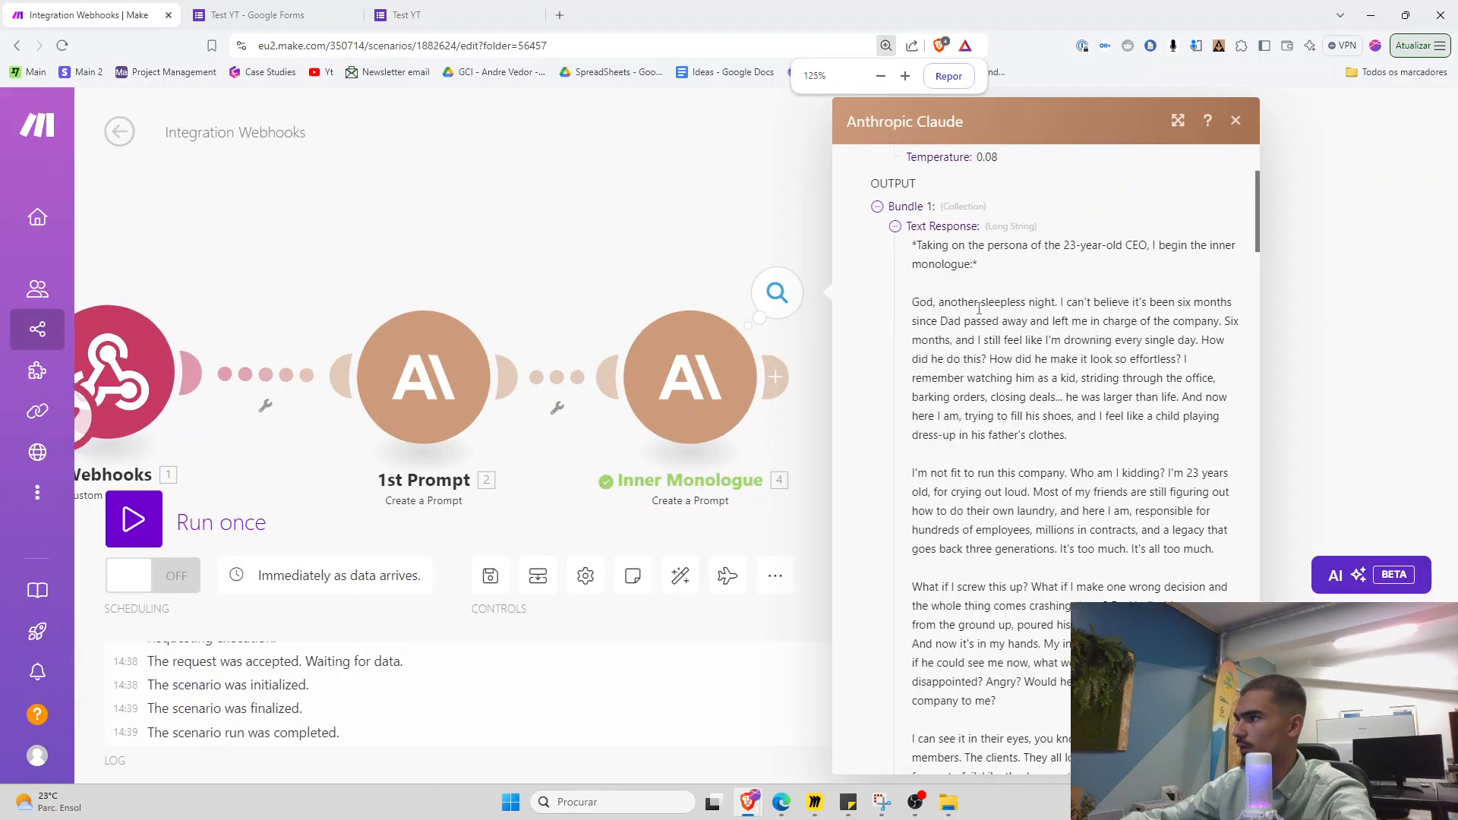
Read through the construction CEO's first-person monologue, then close the output panel
{"action": "scroll", "coordinate": [1253, 240], "scroll_direction": "down", "scroll_amount": 1}
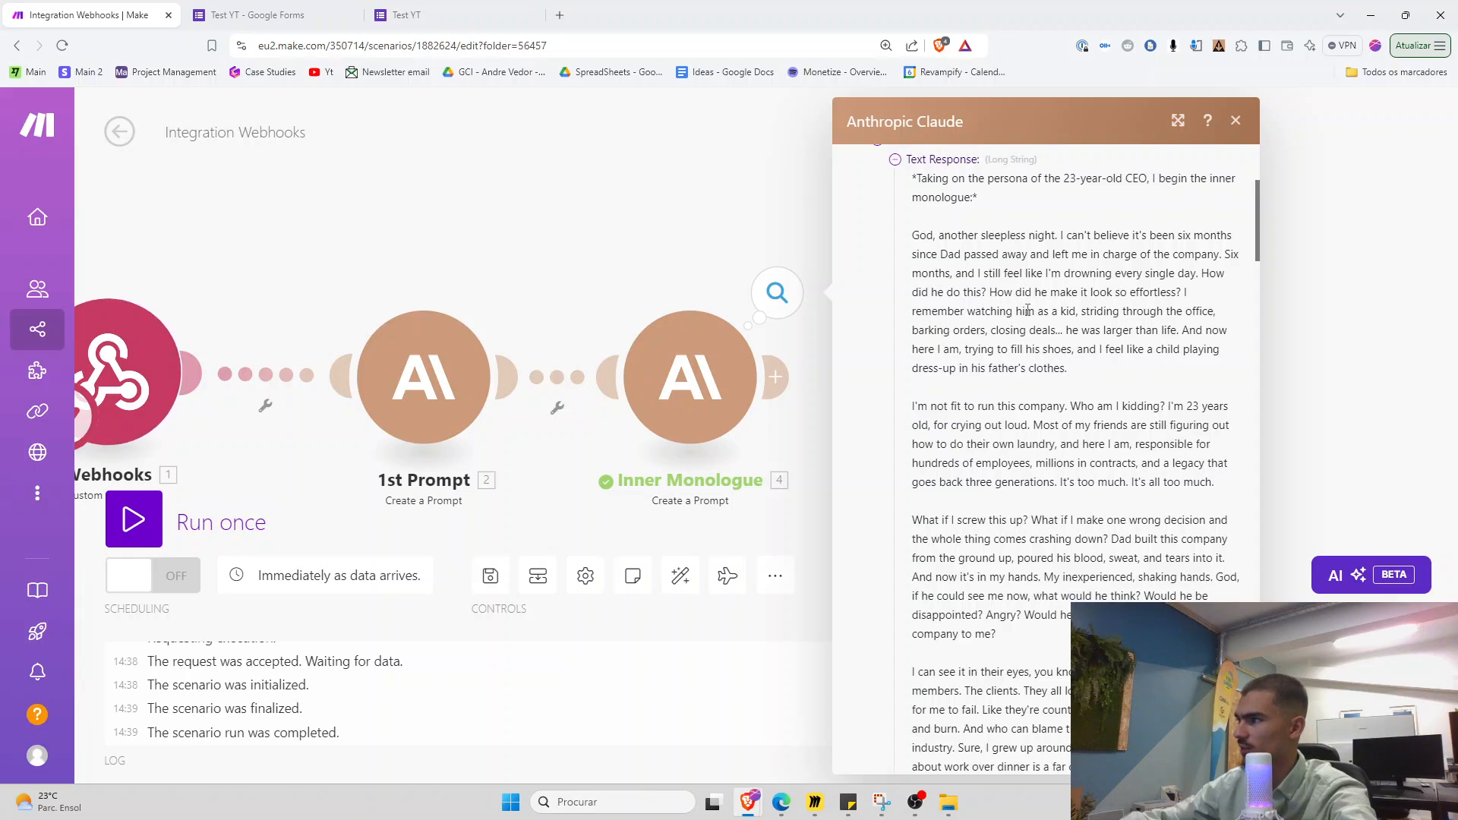
{"action": "scroll", "coordinate": [1260, 250], "scroll_direction": "down", "scroll_amount": 2}
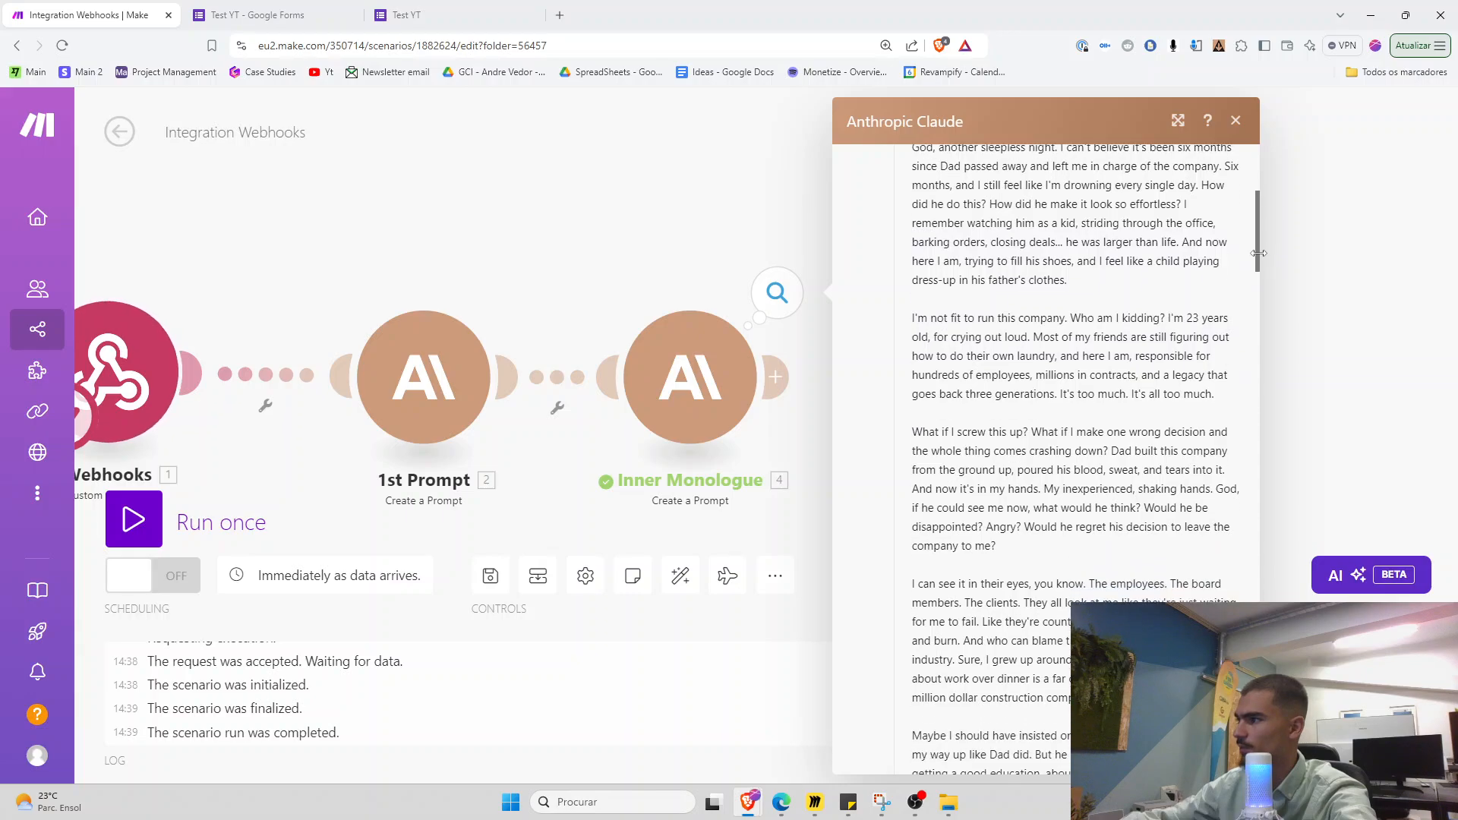
{"action": "left_click_drag", "start_coordinate": [1258, 258], "coordinate": [1260, 270]}
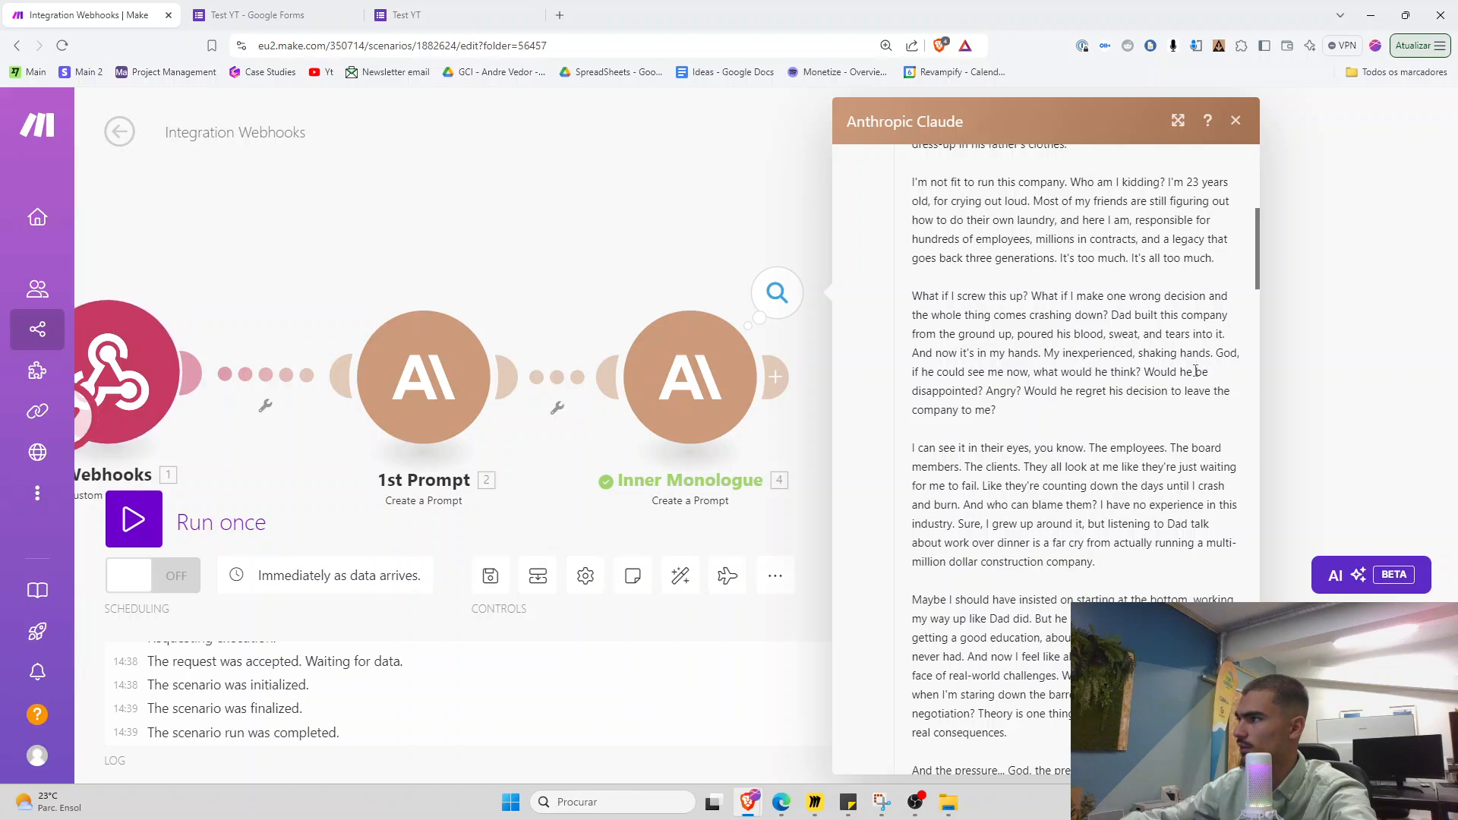
{"action": "left_click_drag", "start_coordinate": [1156, 205], "coordinate": [1186, 206]}
{"action": "left_click", "coordinate": [1096, 216]}
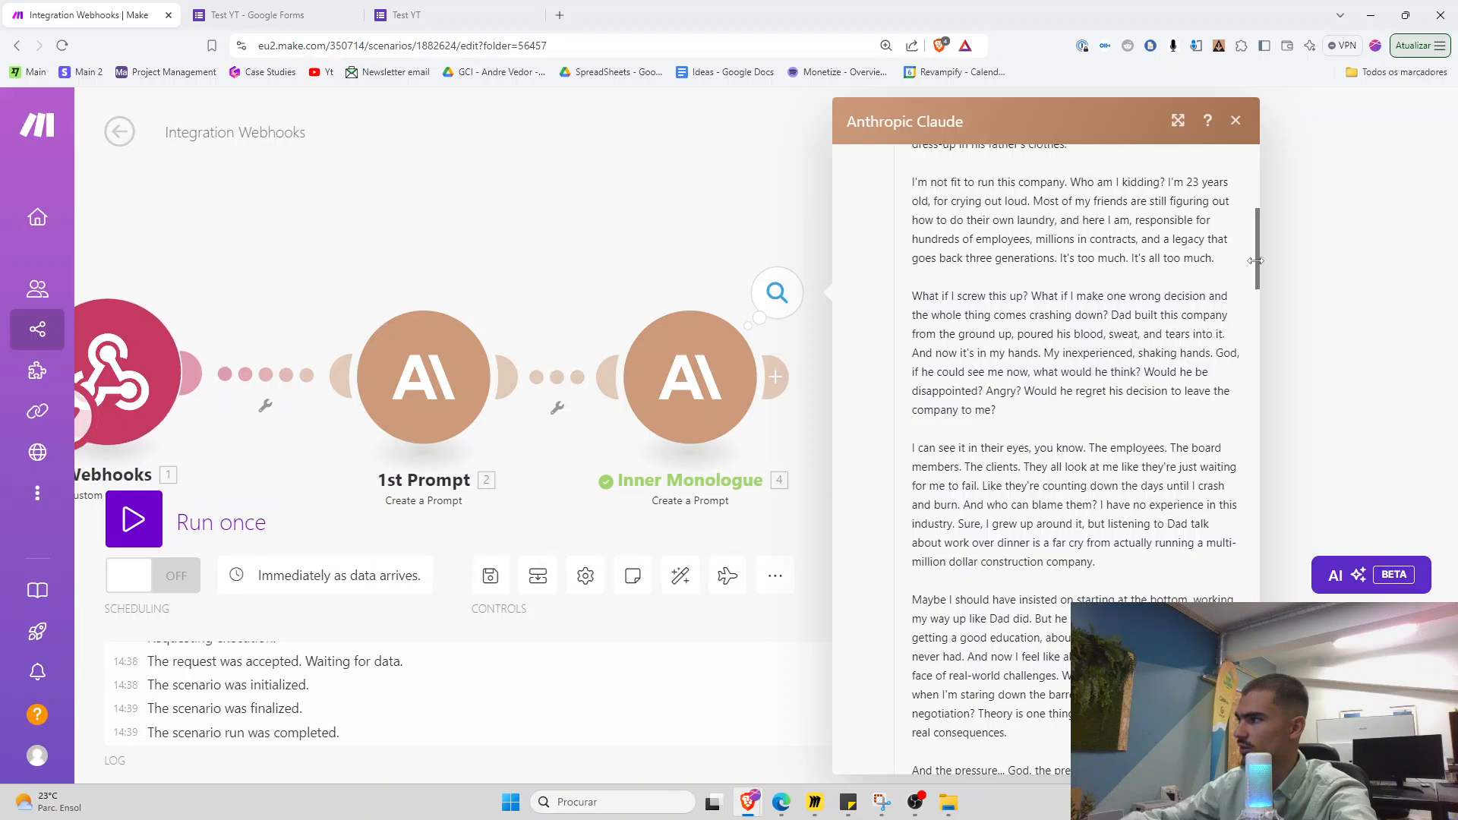
{"action": "scroll", "coordinate": [1237, 264], "scroll_direction": "down", "scroll_amount": 2}
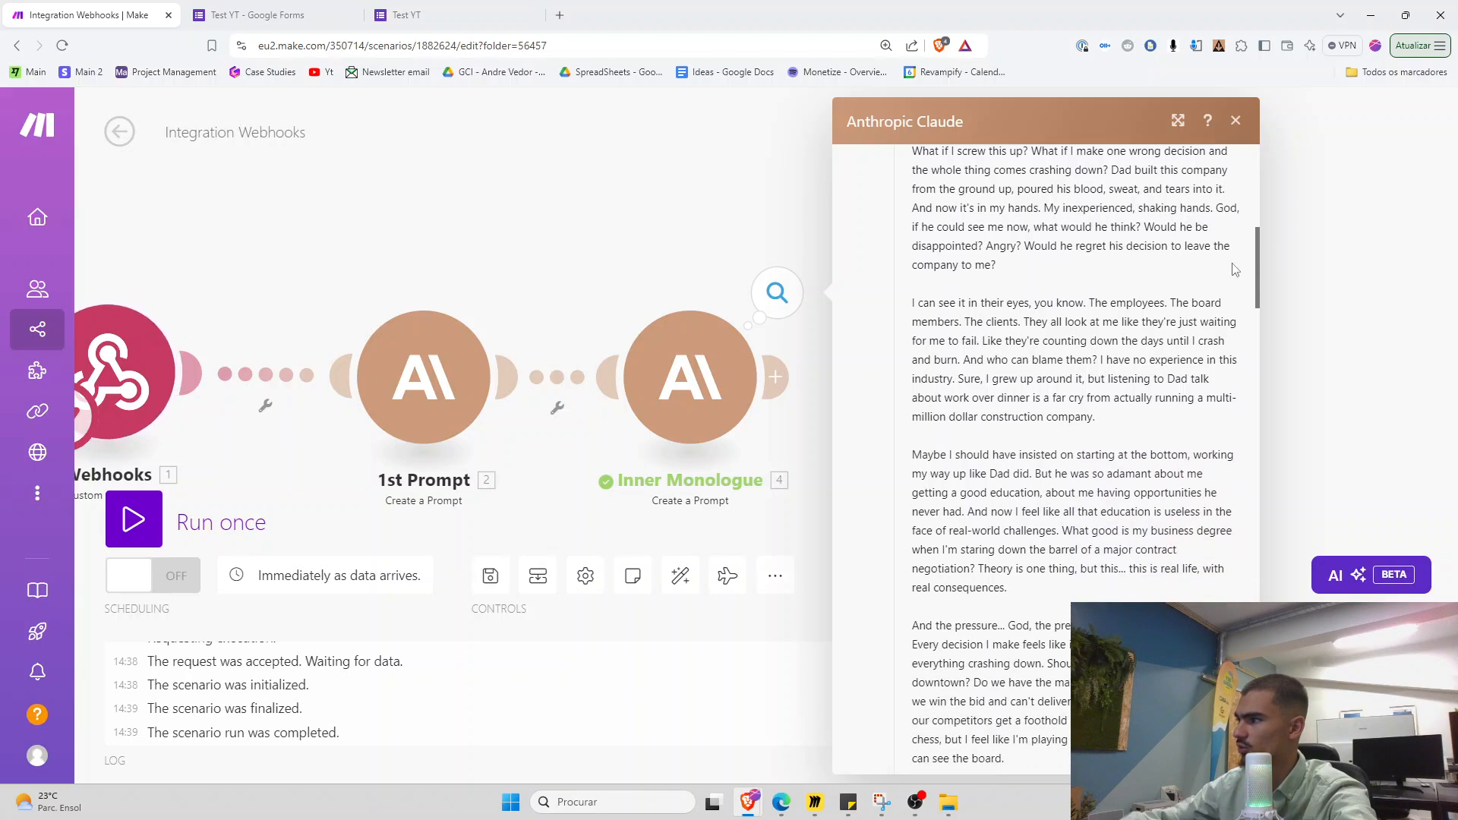
{"action": "scroll", "coordinate": [1258, 289], "scroll_direction": "down", "scroll_amount": 3}
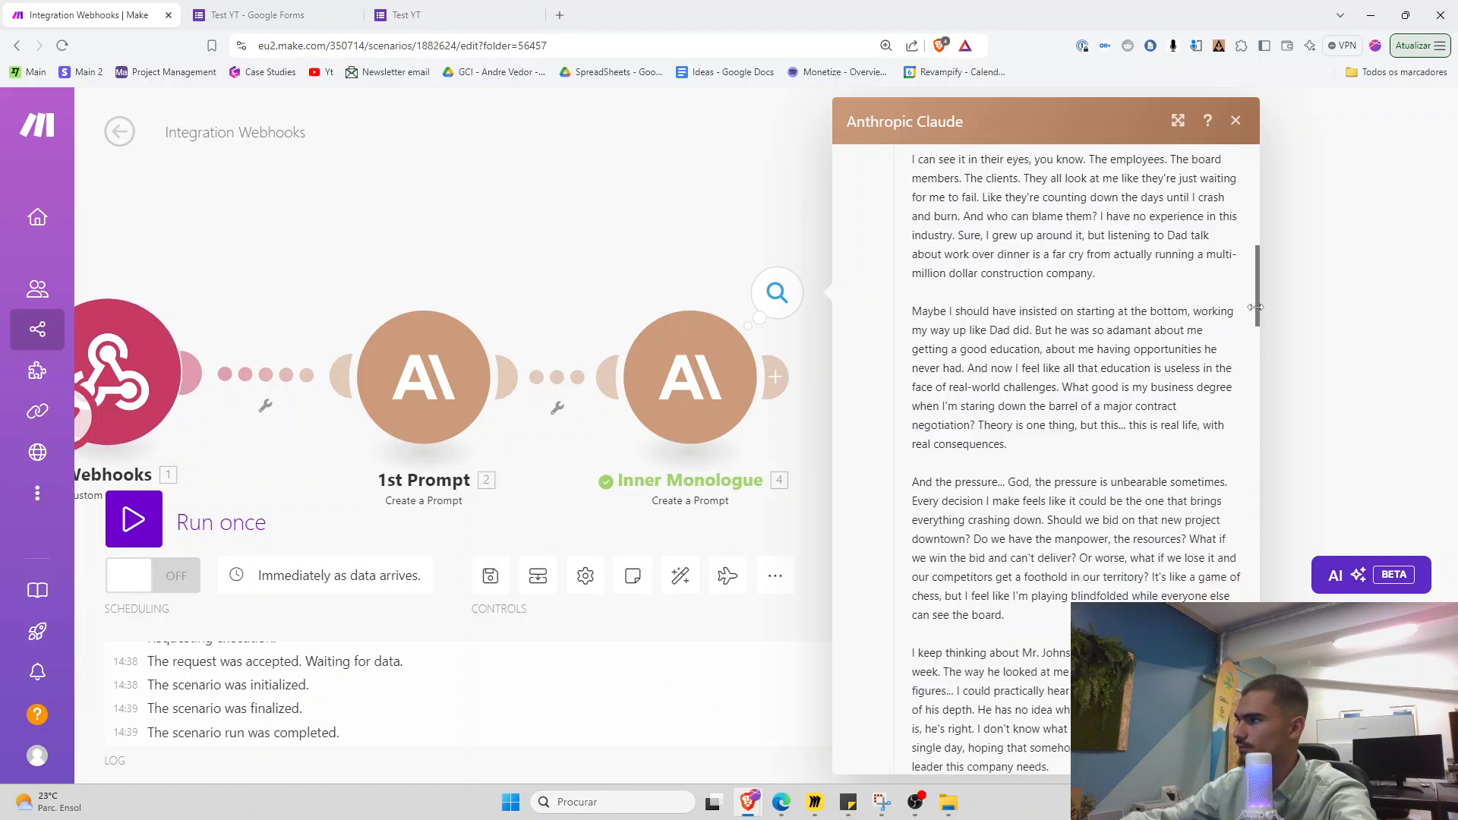
{"action": "left_click_drag", "start_coordinate": [1254, 306], "coordinate": [1252, 351]}
{"action": "scroll", "coordinate": [981, 467], "scroll_direction": "down", "scroll_amount": 10}
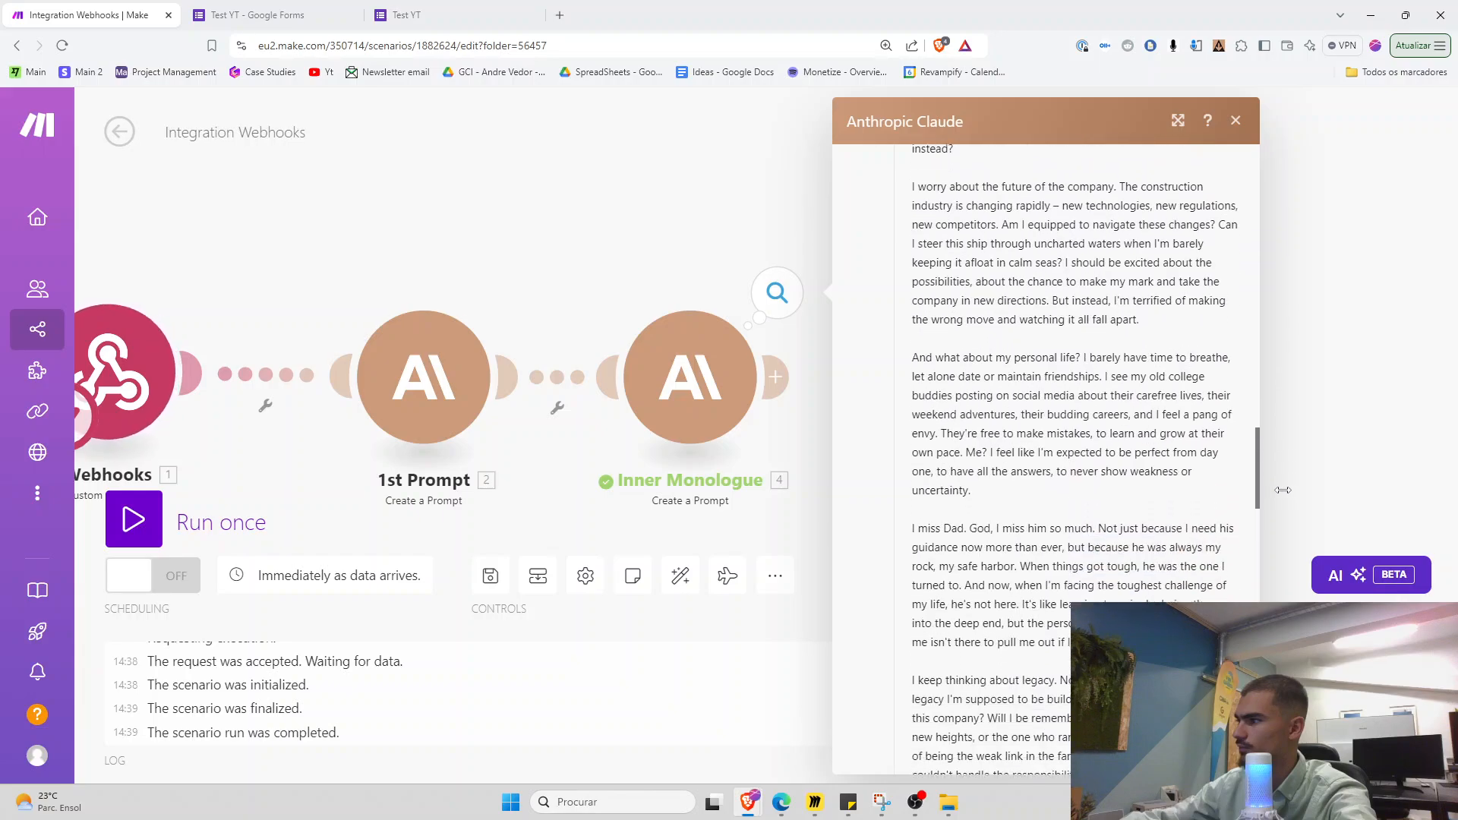
{"action": "scroll", "coordinate": [981, 466], "scroll_direction": "down", "scroll_amount": 15}
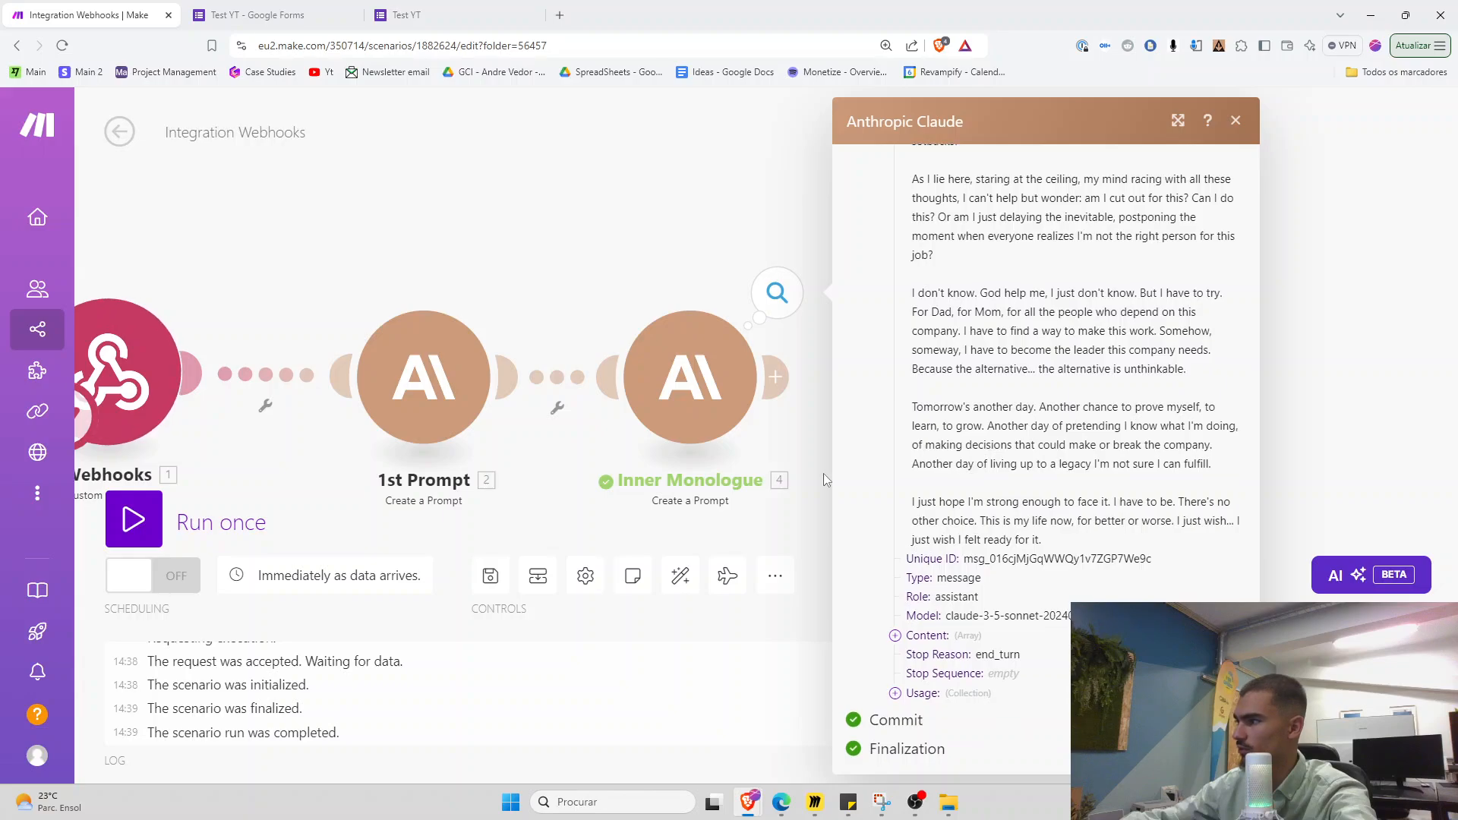
{"action": "left_click", "coordinate": [798, 484]}
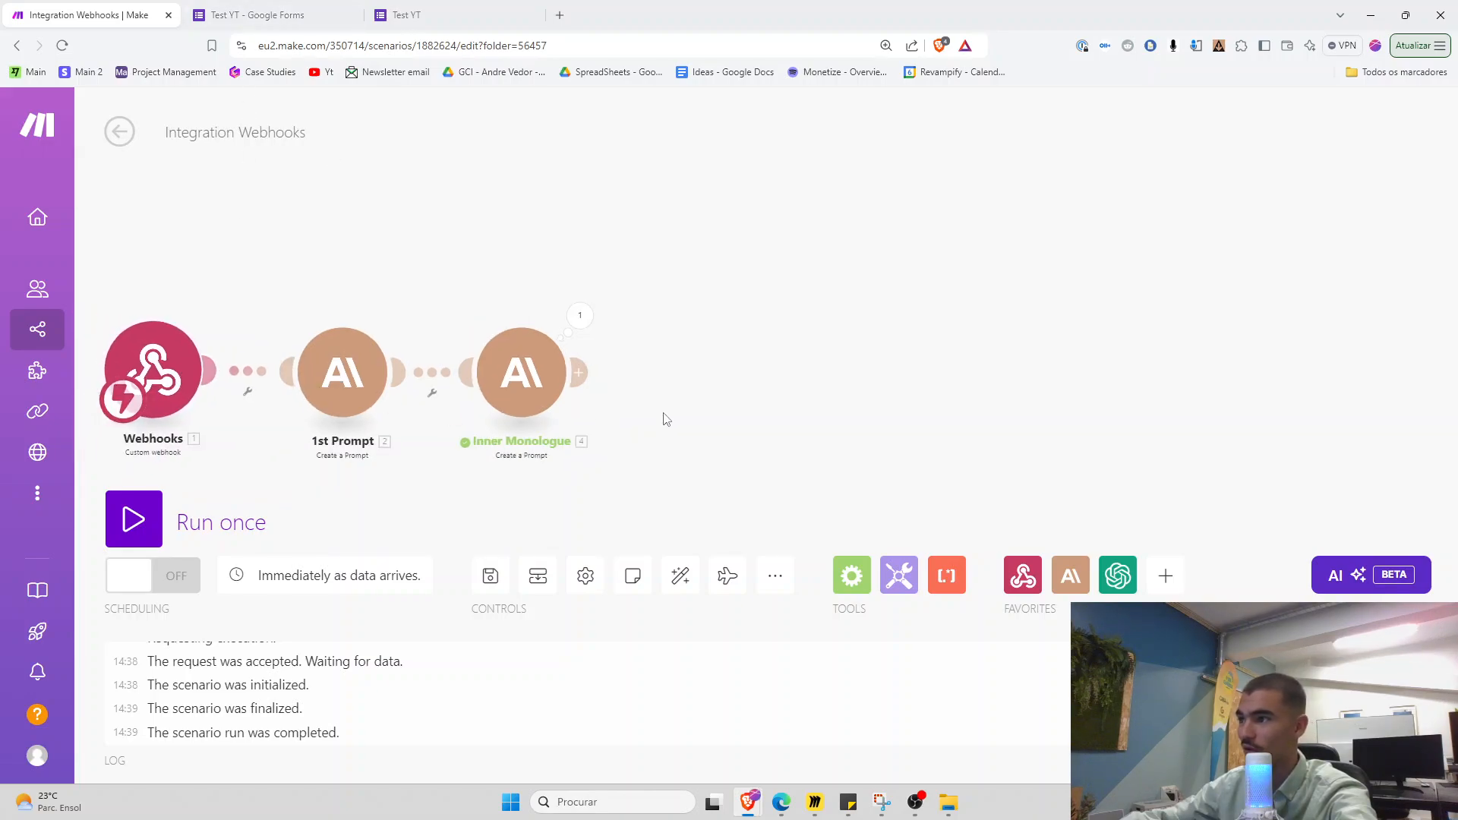
Add an Anthropic Claude Create a Prompt module after Inner Monologue with Max Tokens 3333 and advanced settings shown
{"action": "left_click_drag", "start_coordinate": [660, 416], "coordinate": [452, 407]}
{"action": "left_click", "coordinate": [514, 388]}
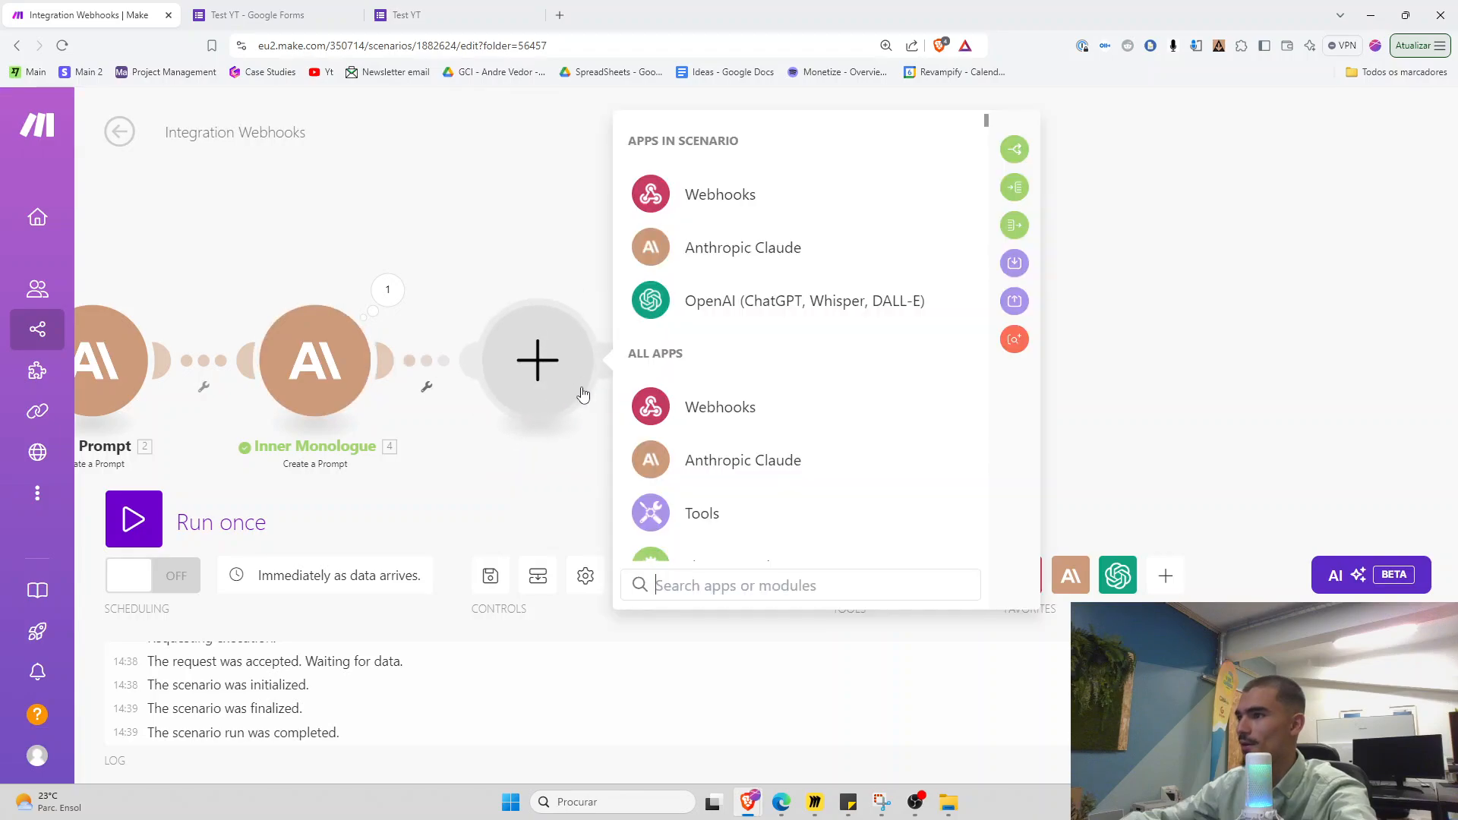
{"action": "left_click", "coordinate": [759, 247]}
{"action": "left_click", "coordinate": [725, 305]}
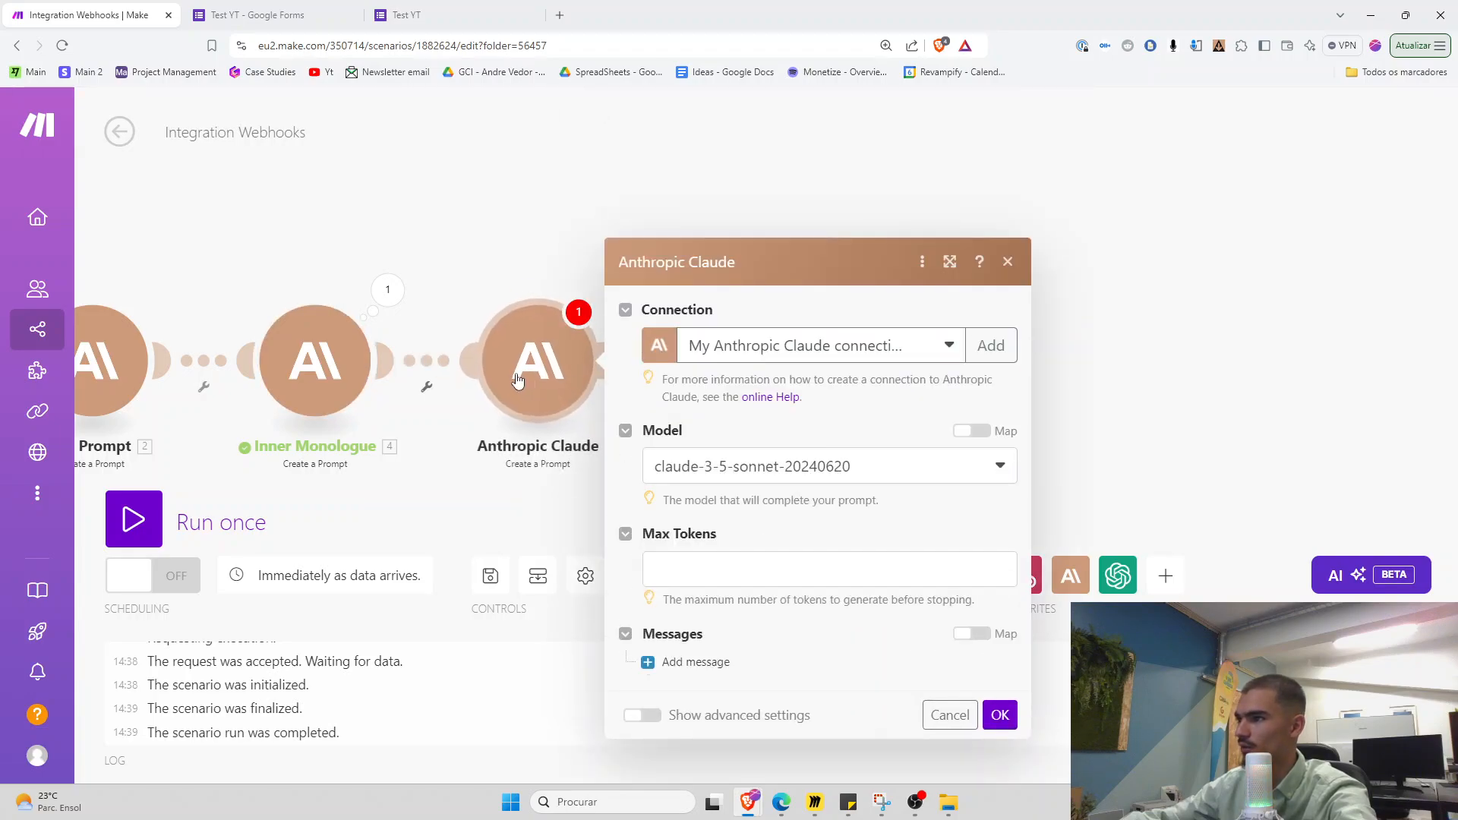
{"action": "left_click", "coordinate": [691, 429]}
{"action": "type", "text": "3333"}
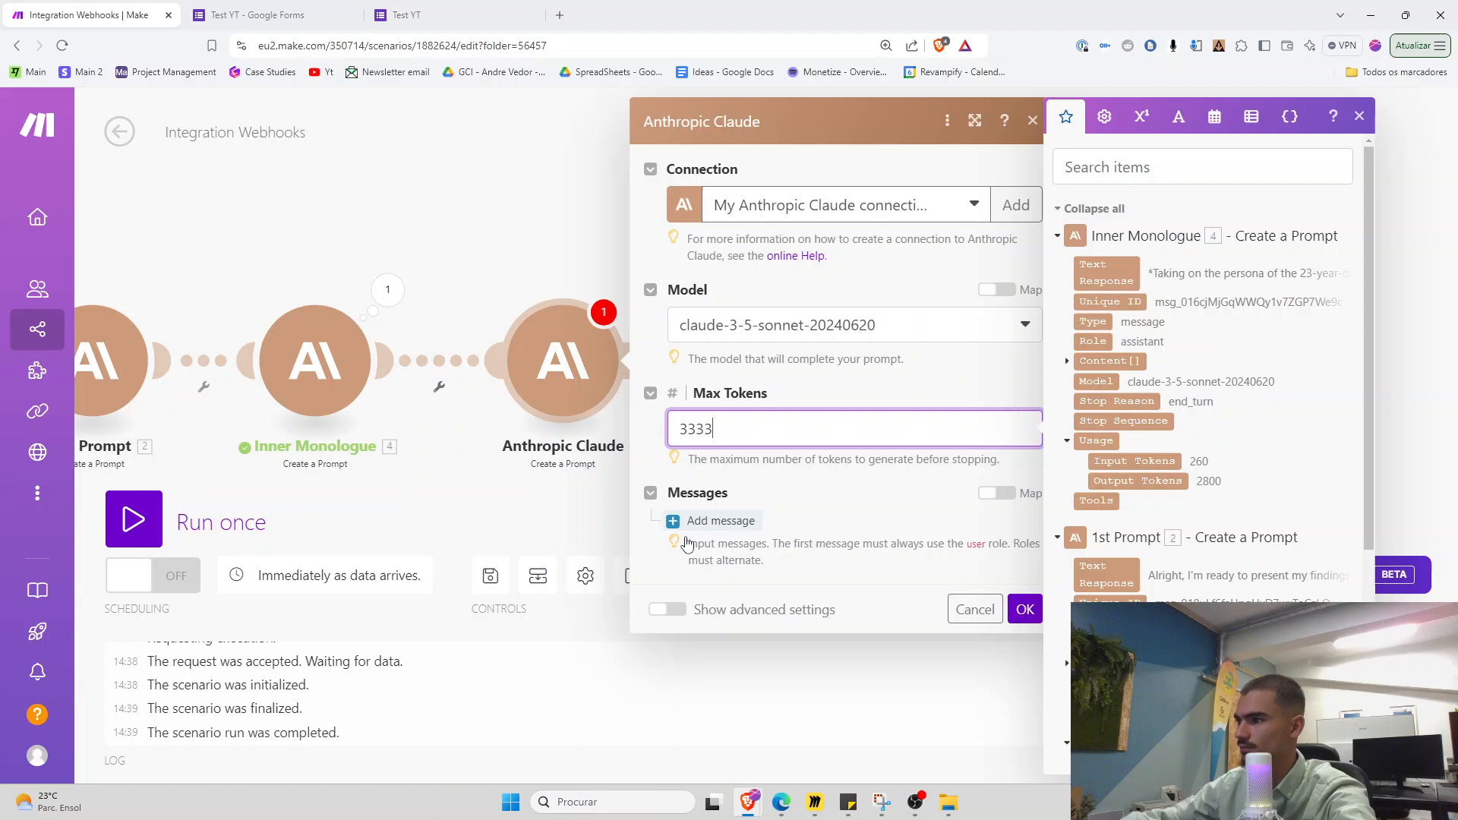
{"action": "left_click", "coordinate": [666, 609]}
{"action": "scroll", "coordinate": [706, 493], "scroll_direction": "down", "scroll_amount": 2}
{"action": "left_click", "coordinate": [707, 487]}
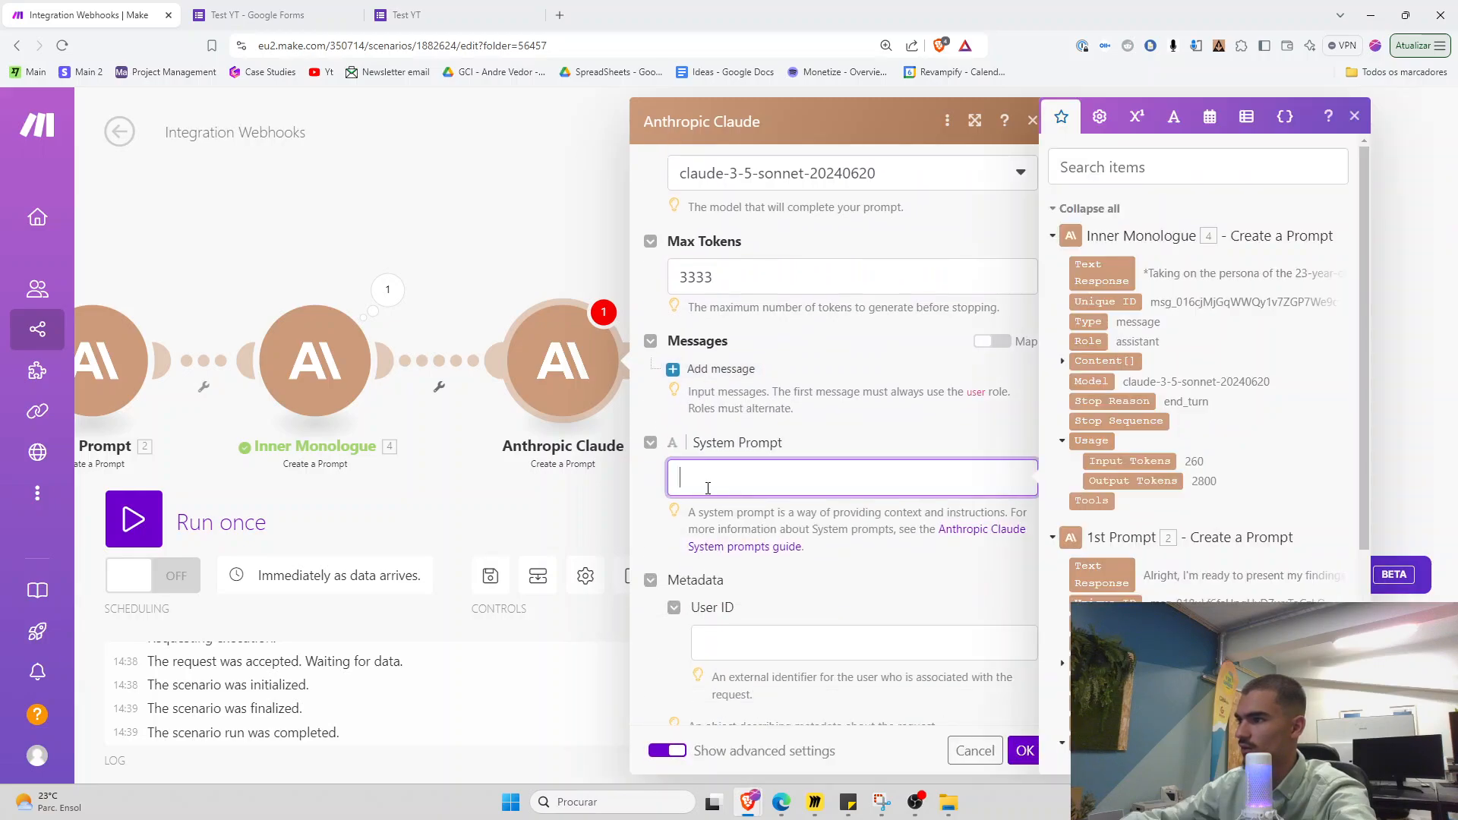
Copy the whole system prompt from the Inner Monologue module's settings
{"action": "left_click", "coordinate": [373, 394]}
{"action": "scroll", "coordinate": [483, 549], "scroll_direction": "down", "scroll_amount": 5}
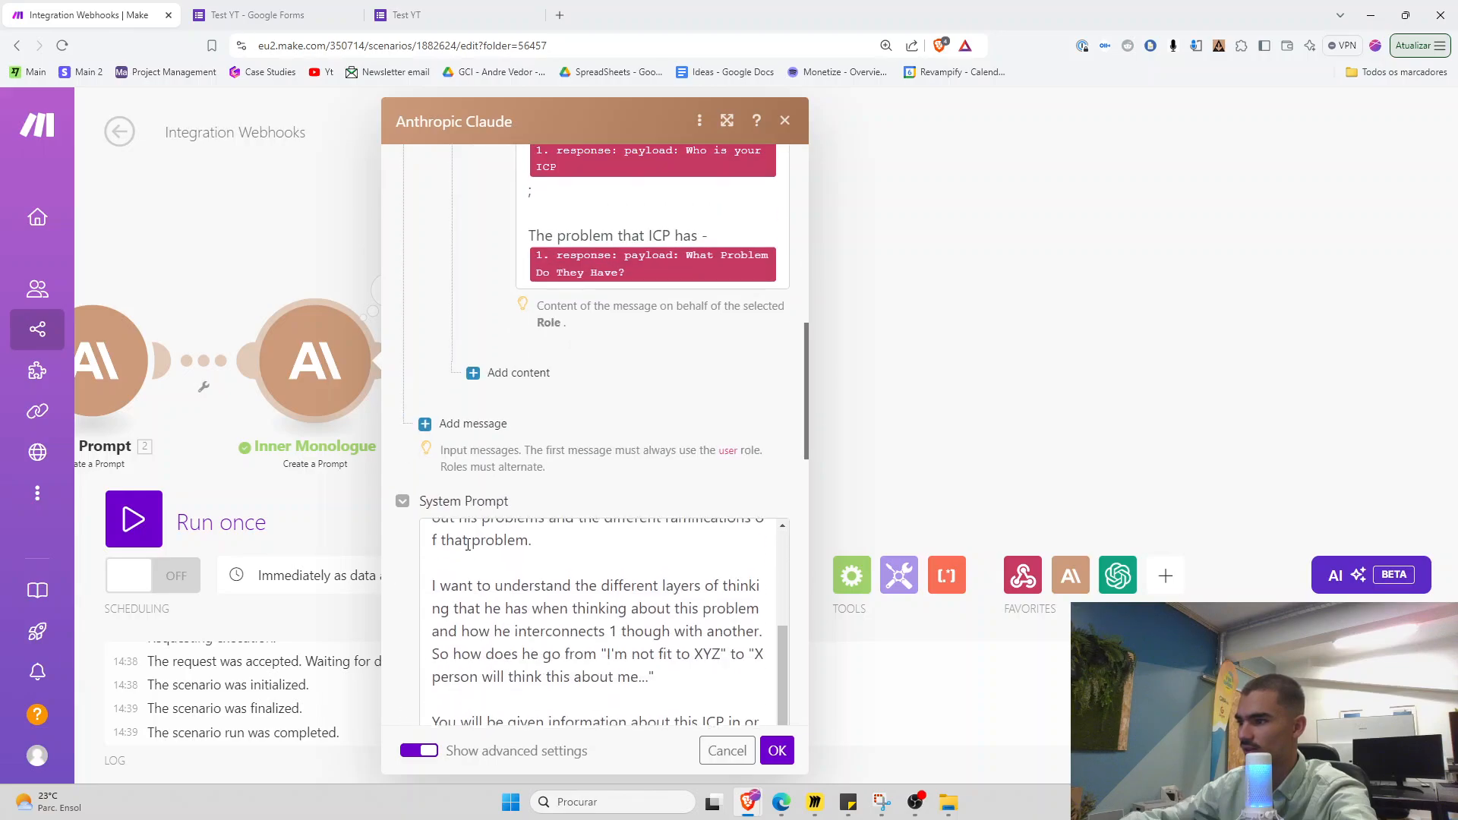
{"action": "scroll", "coordinate": [457, 489], "scroll_direction": "up", "scroll_amount": 3}
{"action": "key", "text": "ctrl+minus"}
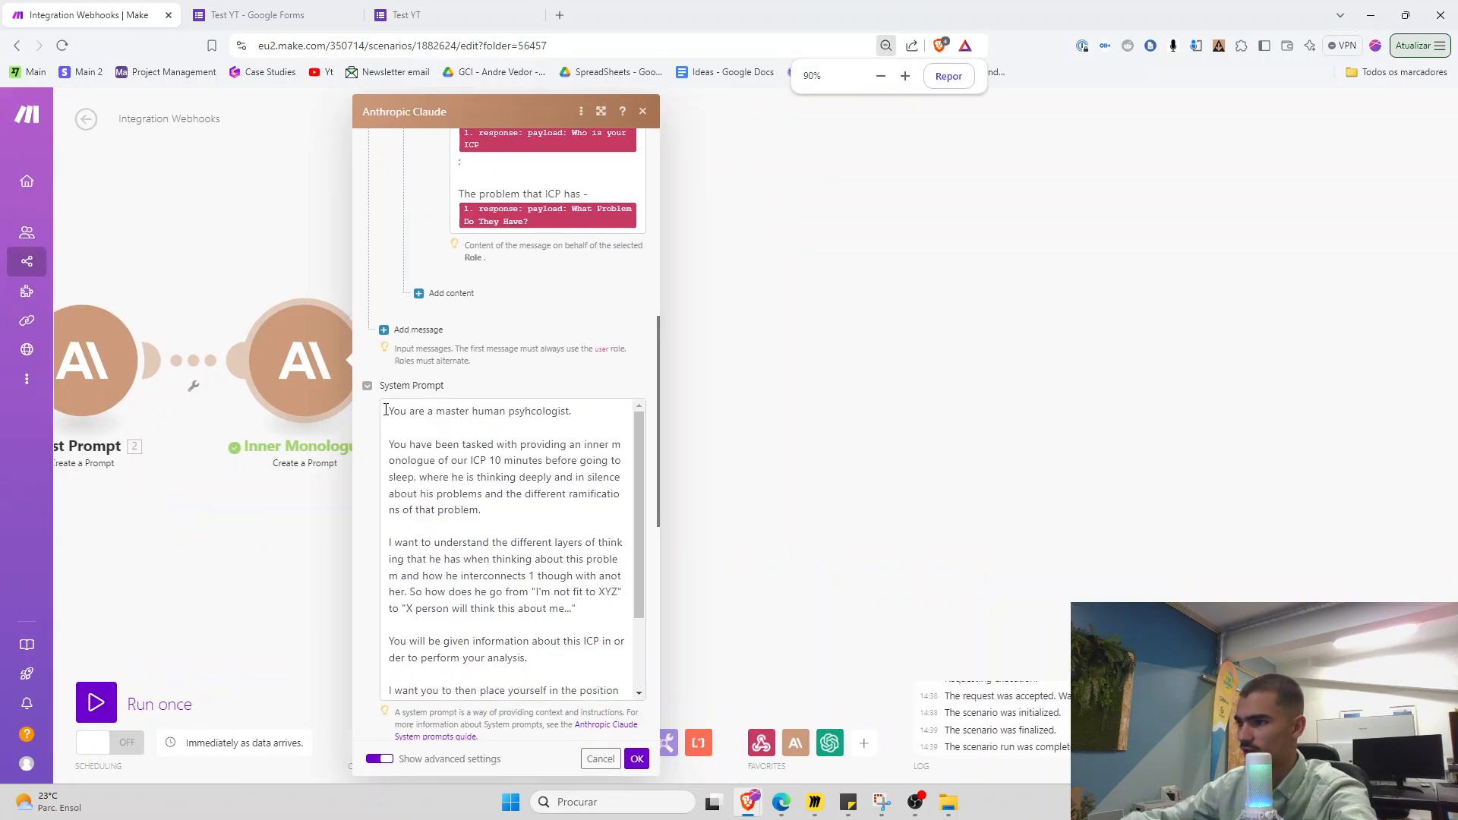
{"action": "left_click_drag", "start_coordinate": [386, 410], "coordinate": [524, 706]}
{"action": "left_click", "coordinate": [305, 525]}
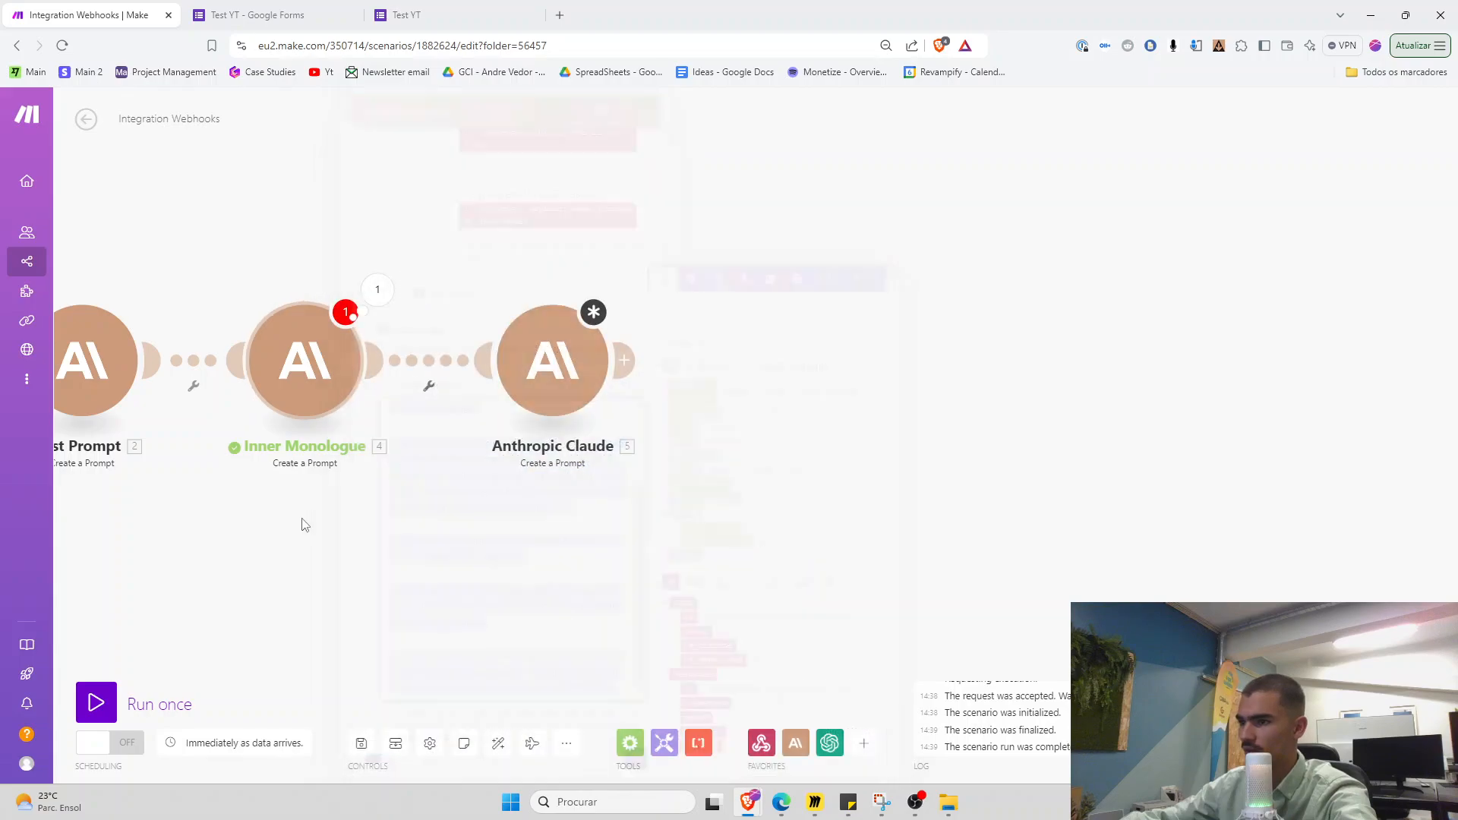
{"action": "left_click_drag", "start_coordinate": [305, 524], "coordinate": [407, 538]}
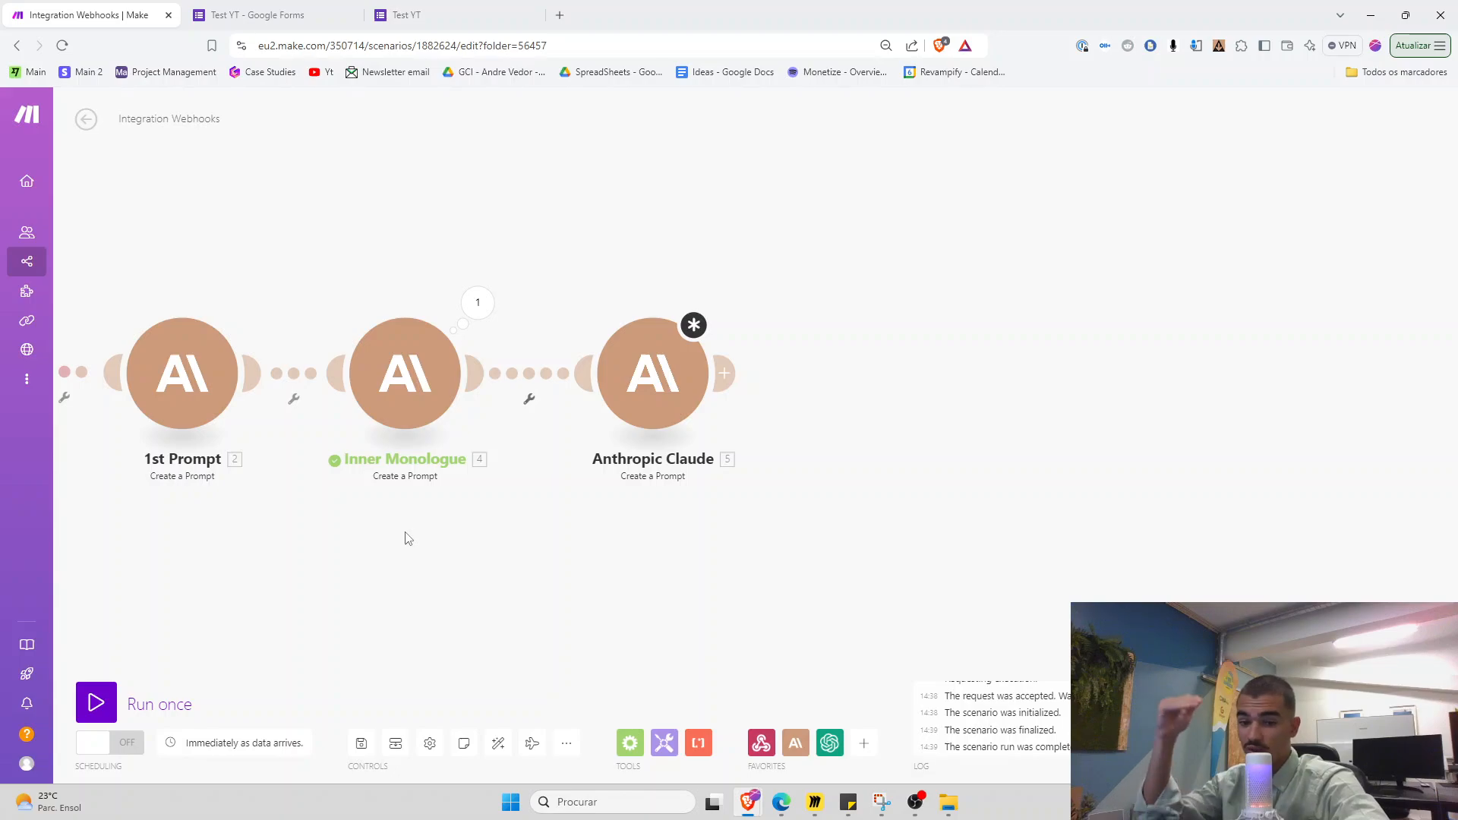
Paste the copied Inner Monologue system prompt into the new Claude module
{"action": "left_click", "coordinate": [653, 406]}
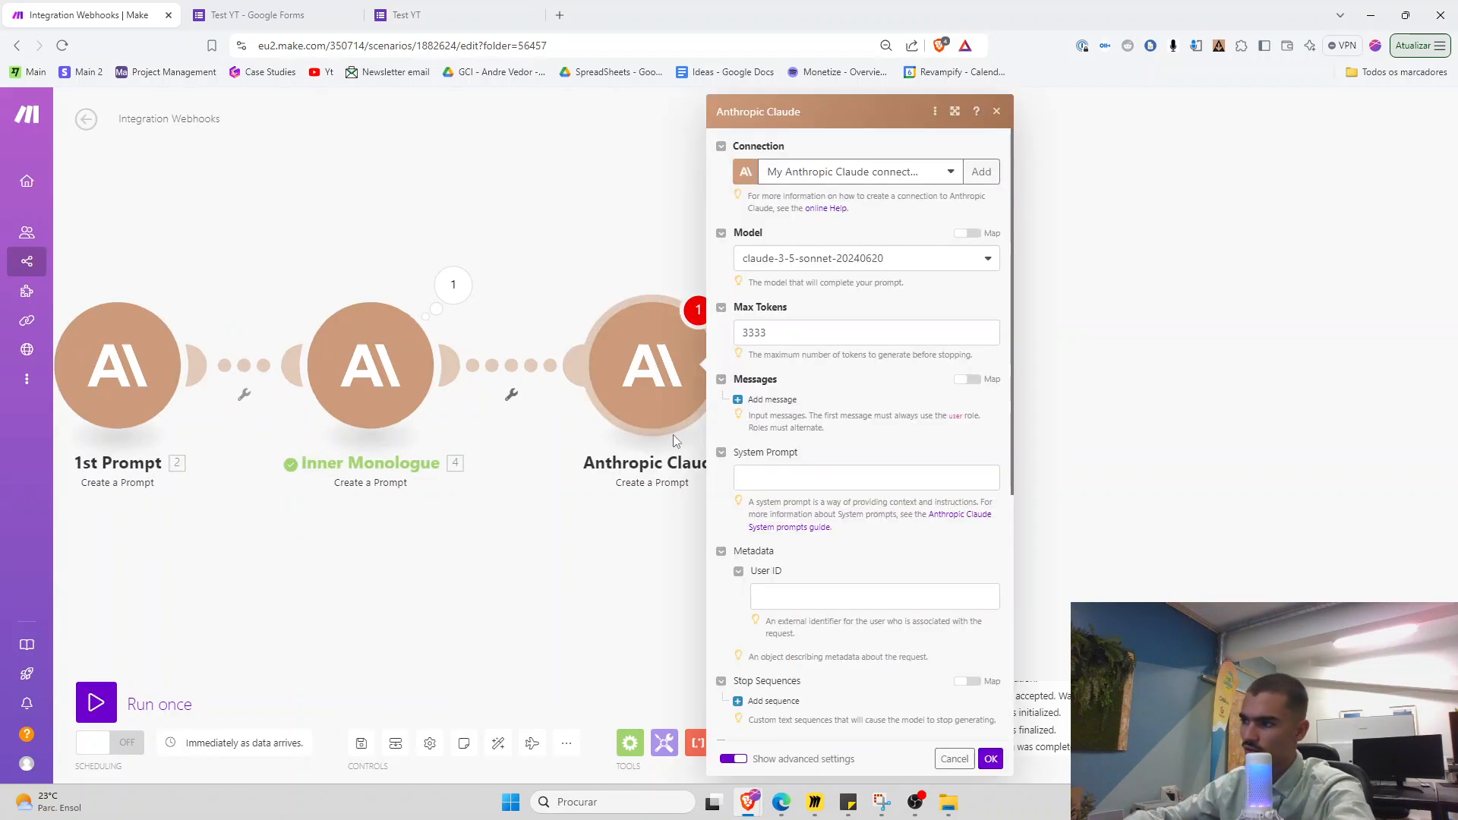
{"action": "left_click", "coordinate": [775, 478]}
{"action": "key", "text": "ctrl+v"}
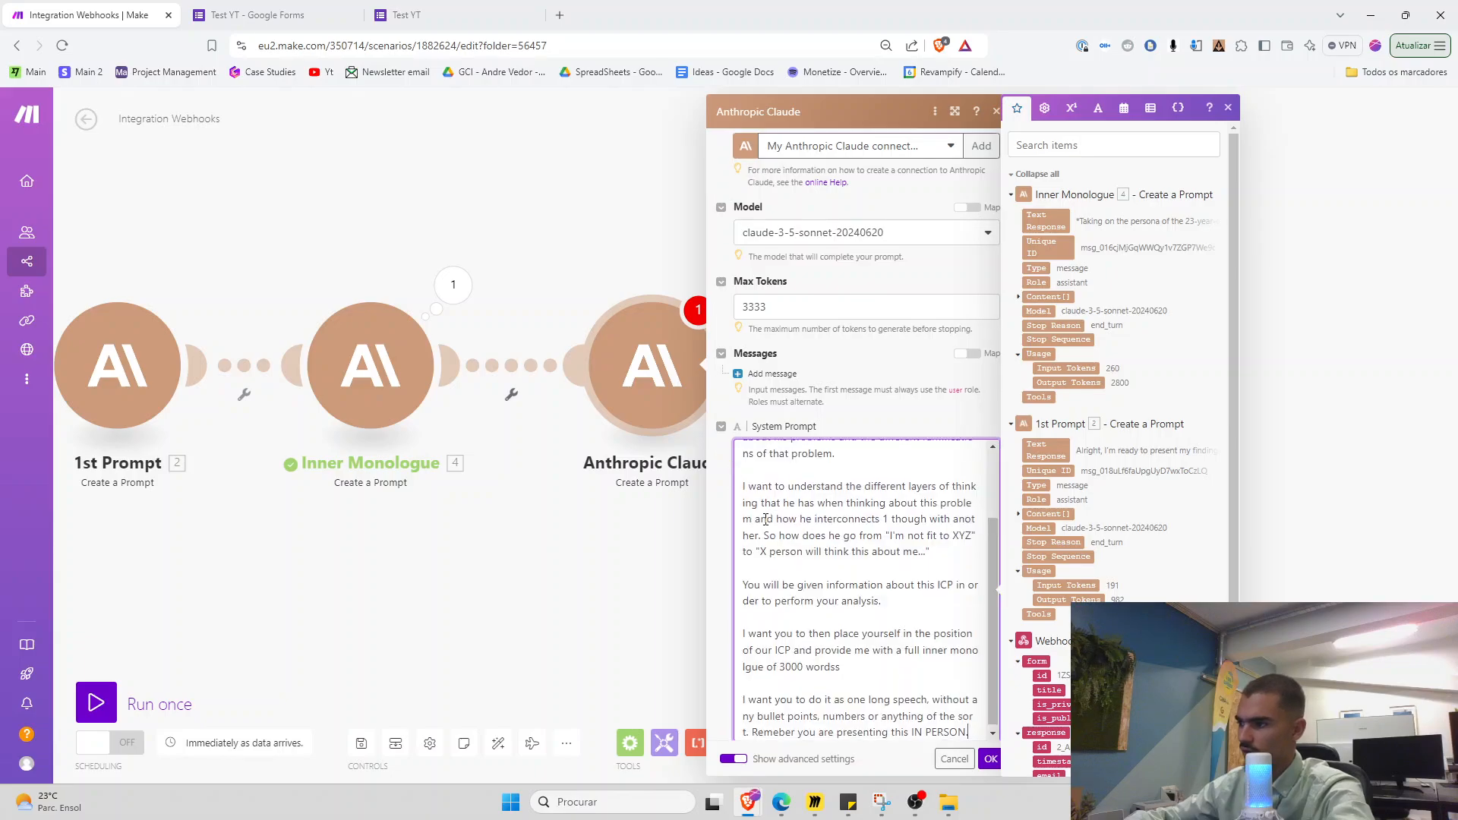
{"action": "left_click", "coordinate": [735, 565]}
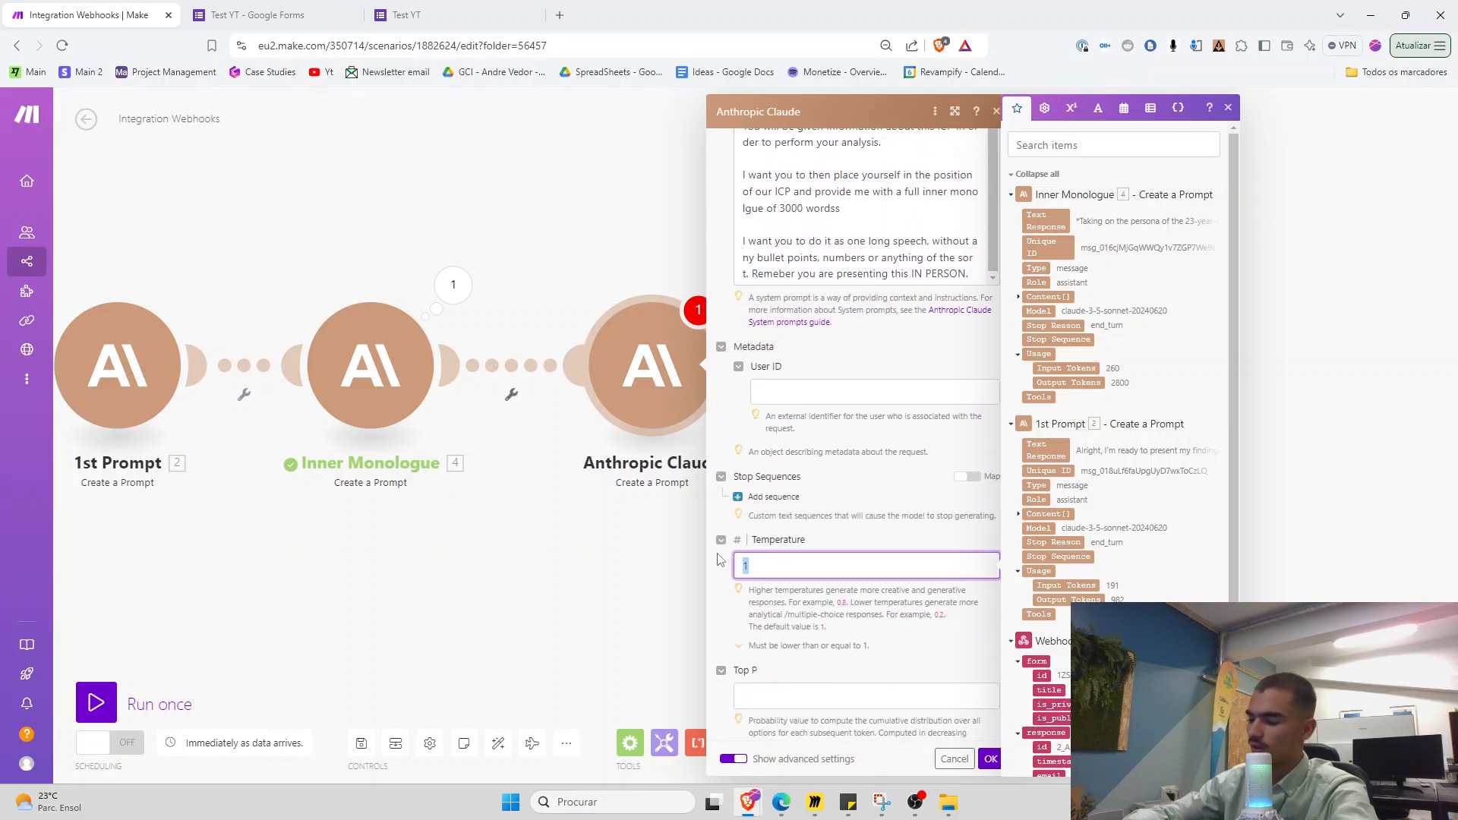
{"action": "scroll", "coordinate": [801, 464], "scroll_direction": "up", "scroll_amount": 6}
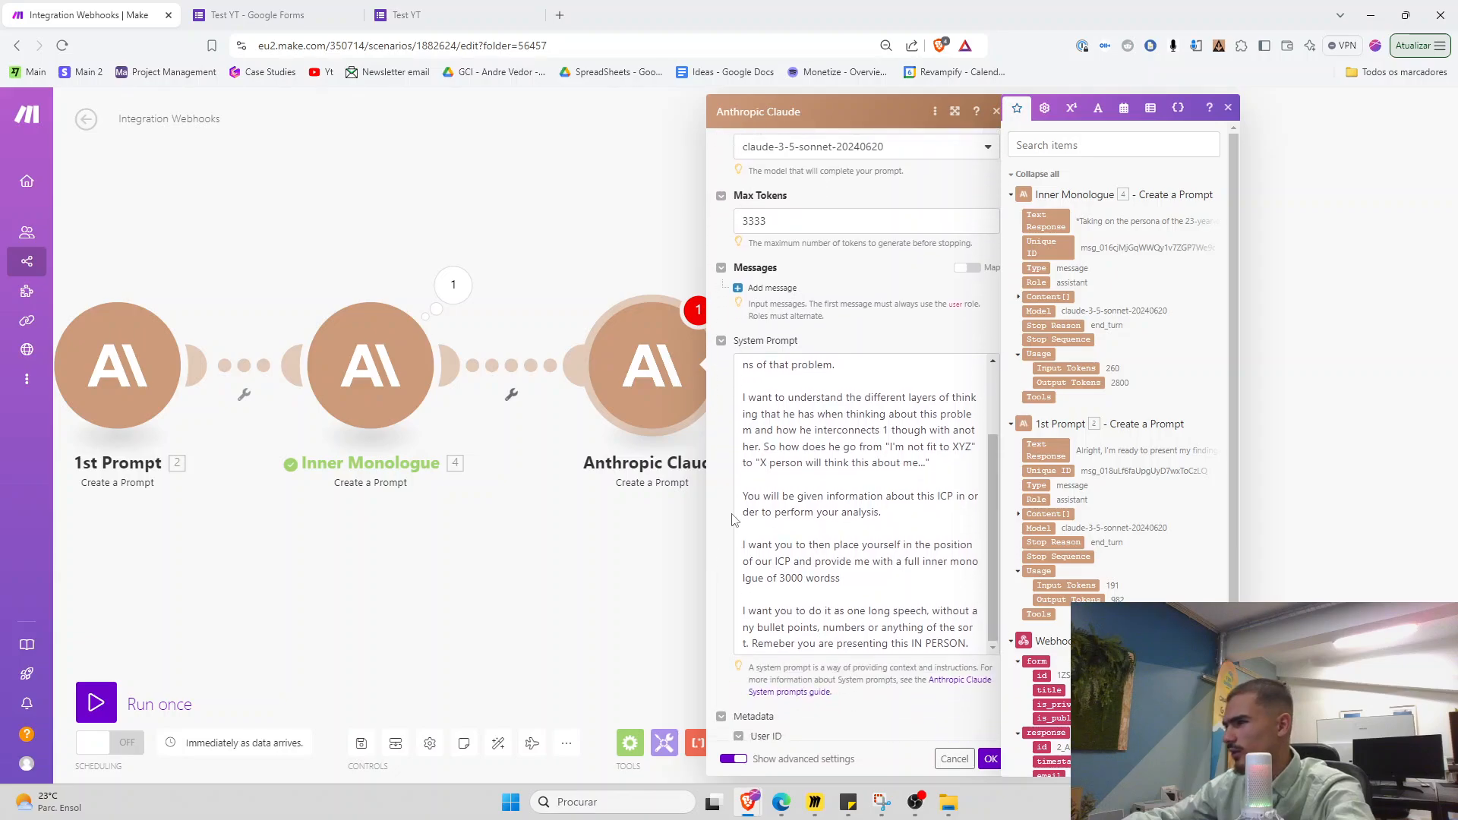
Rewrite the prompt to request a 3000-word transcript of the ICP confessing to his best friend over coffee
{"action": "left_click", "coordinate": [790, 329]}
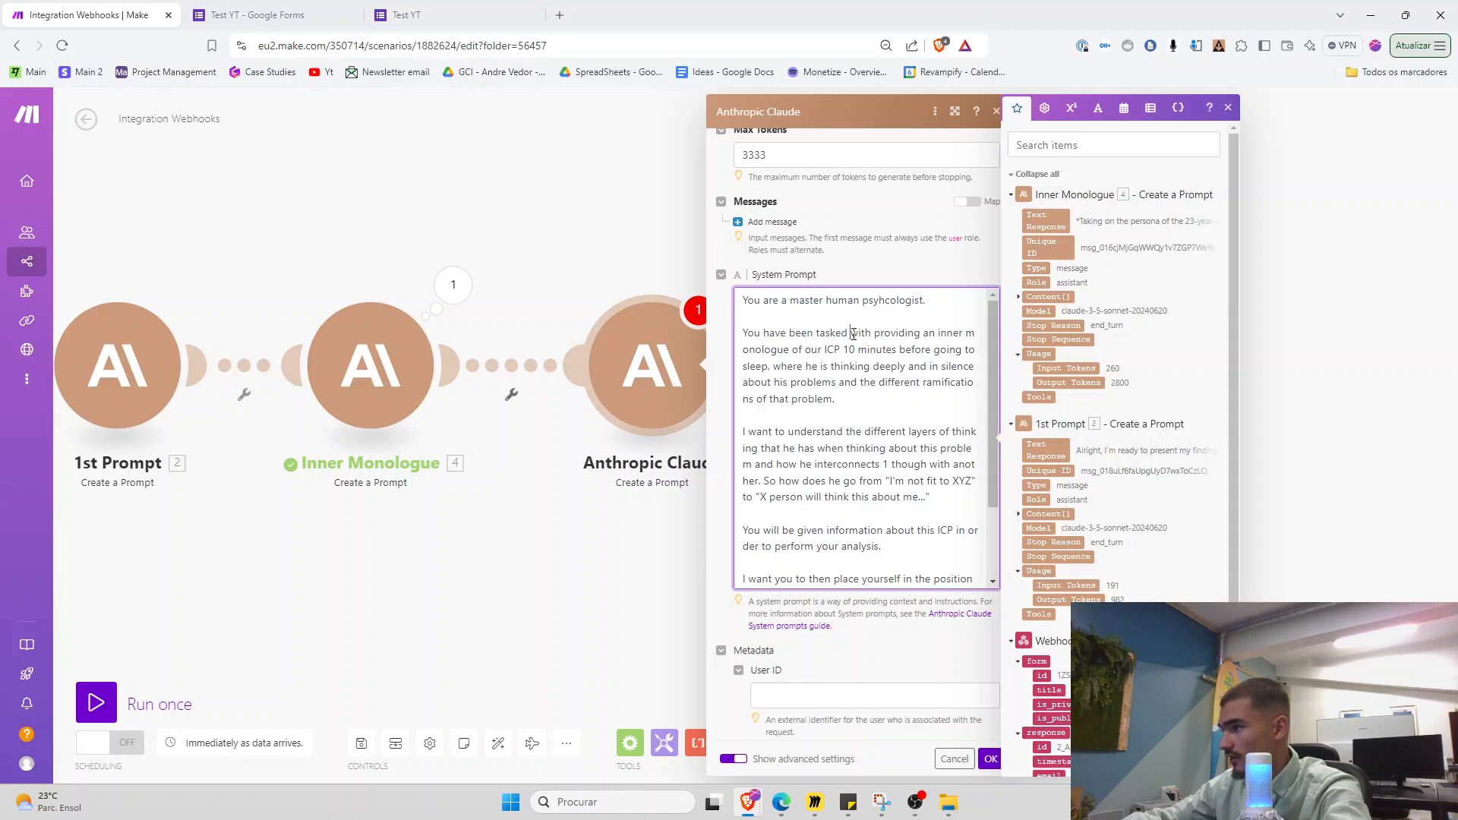
{"action": "left_click_drag", "start_coordinate": [859, 341], "coordinate": [840, 408]}
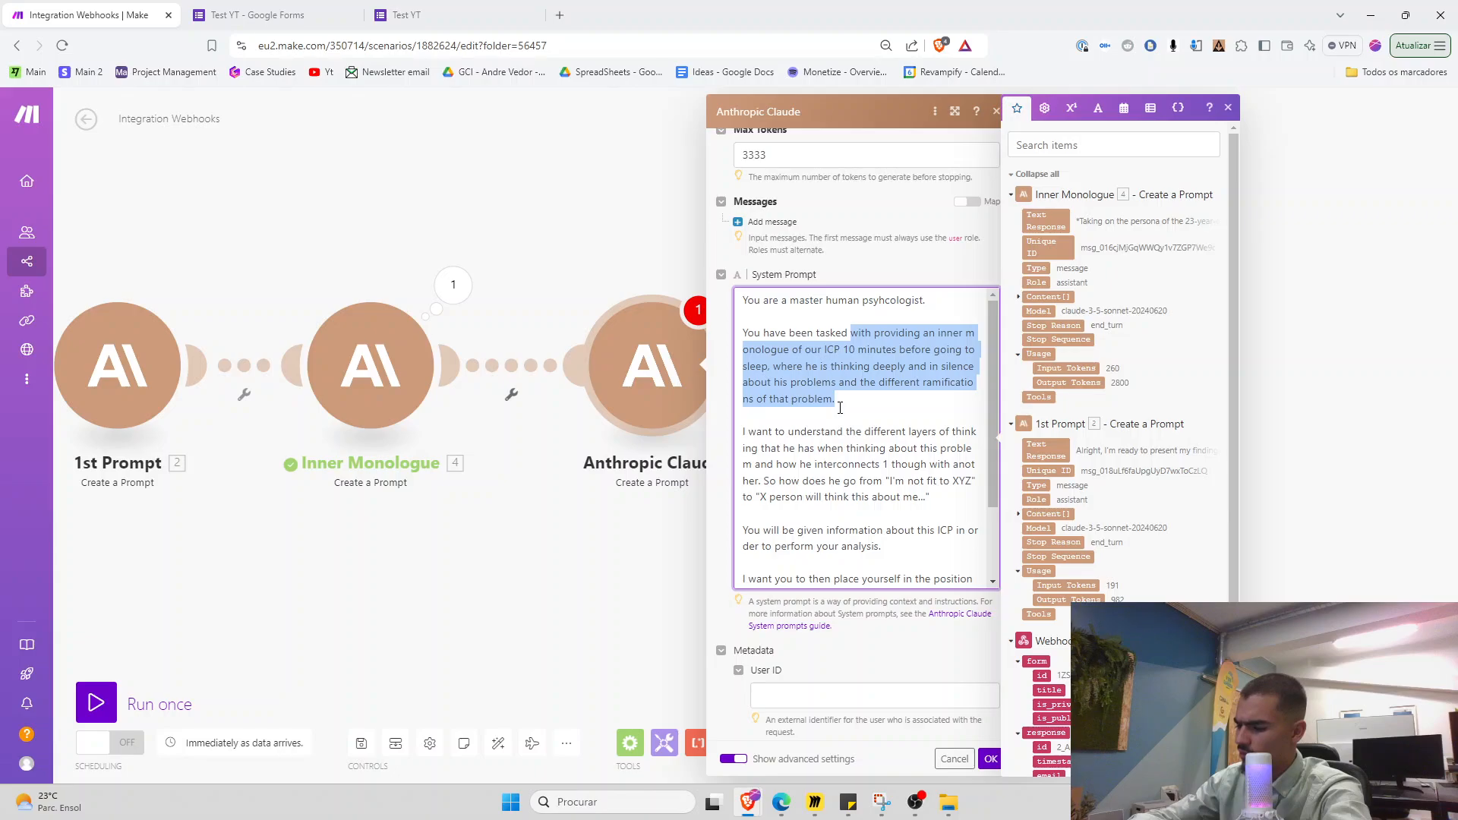
{"action": "type", "text": "with listening in to our ICP"}
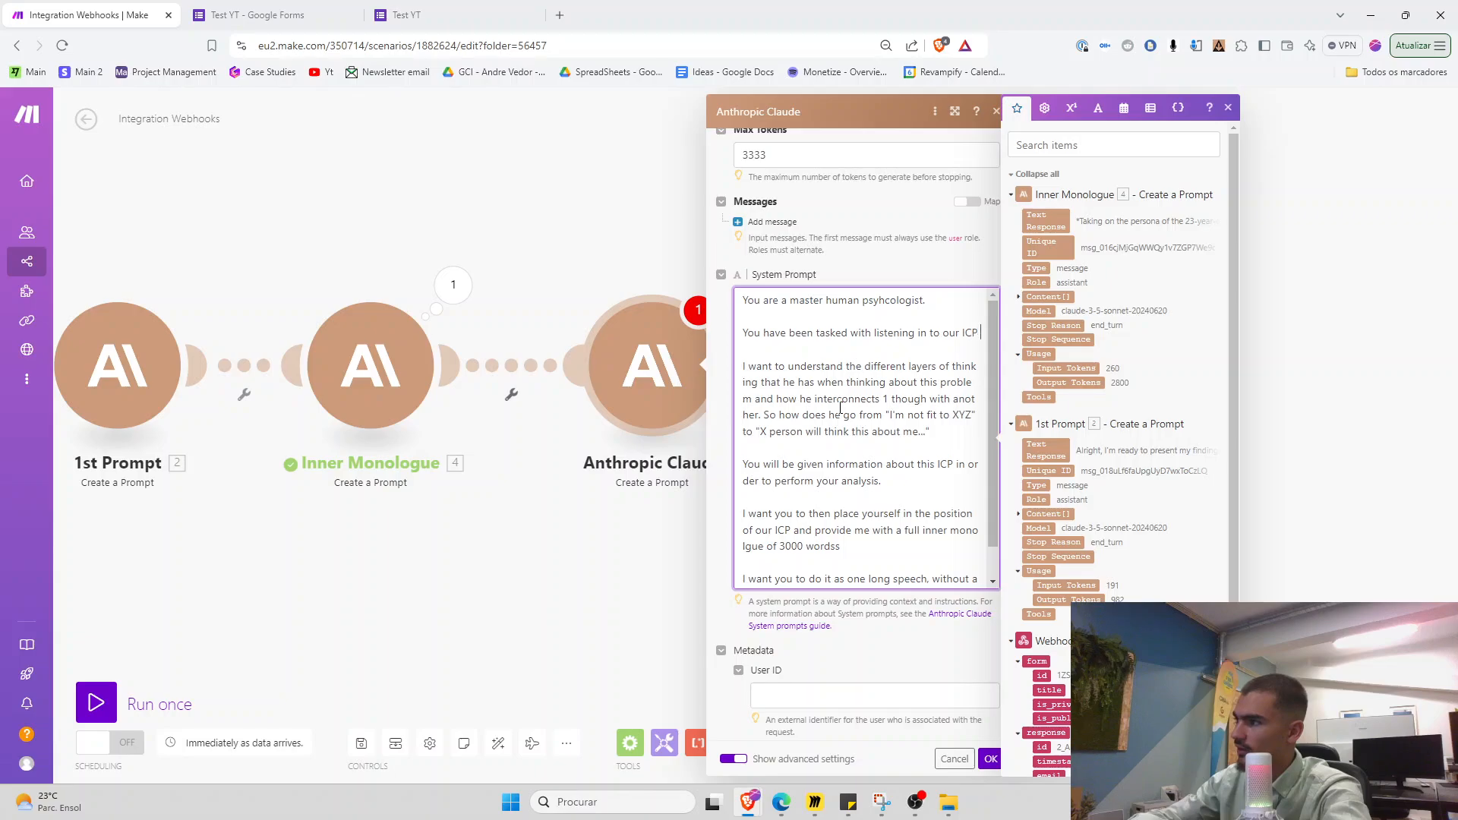
{"action": "type", "text": "confessing and talking about his problem"}
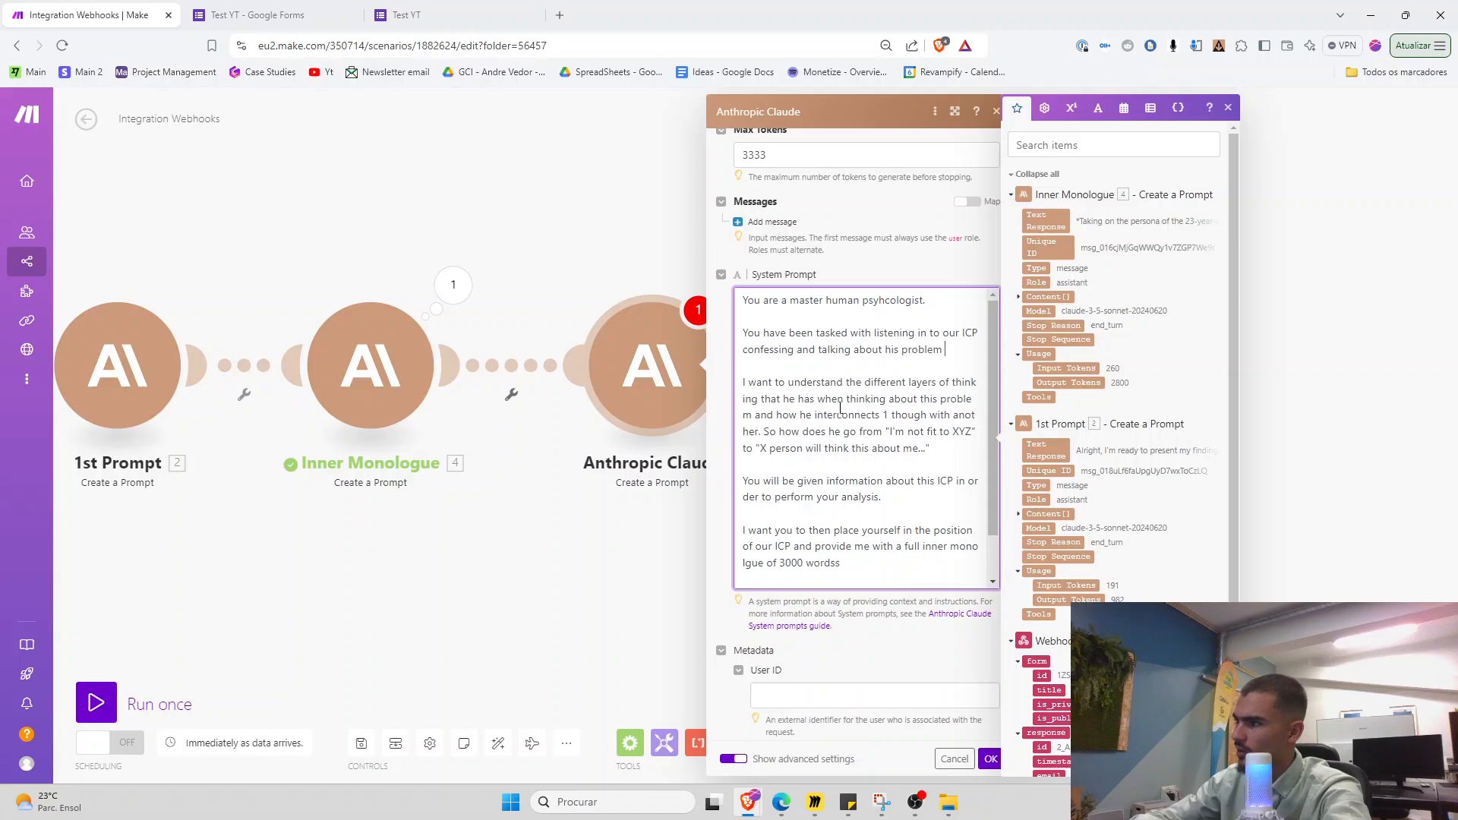
{"action": "type", "text": "is most co"}
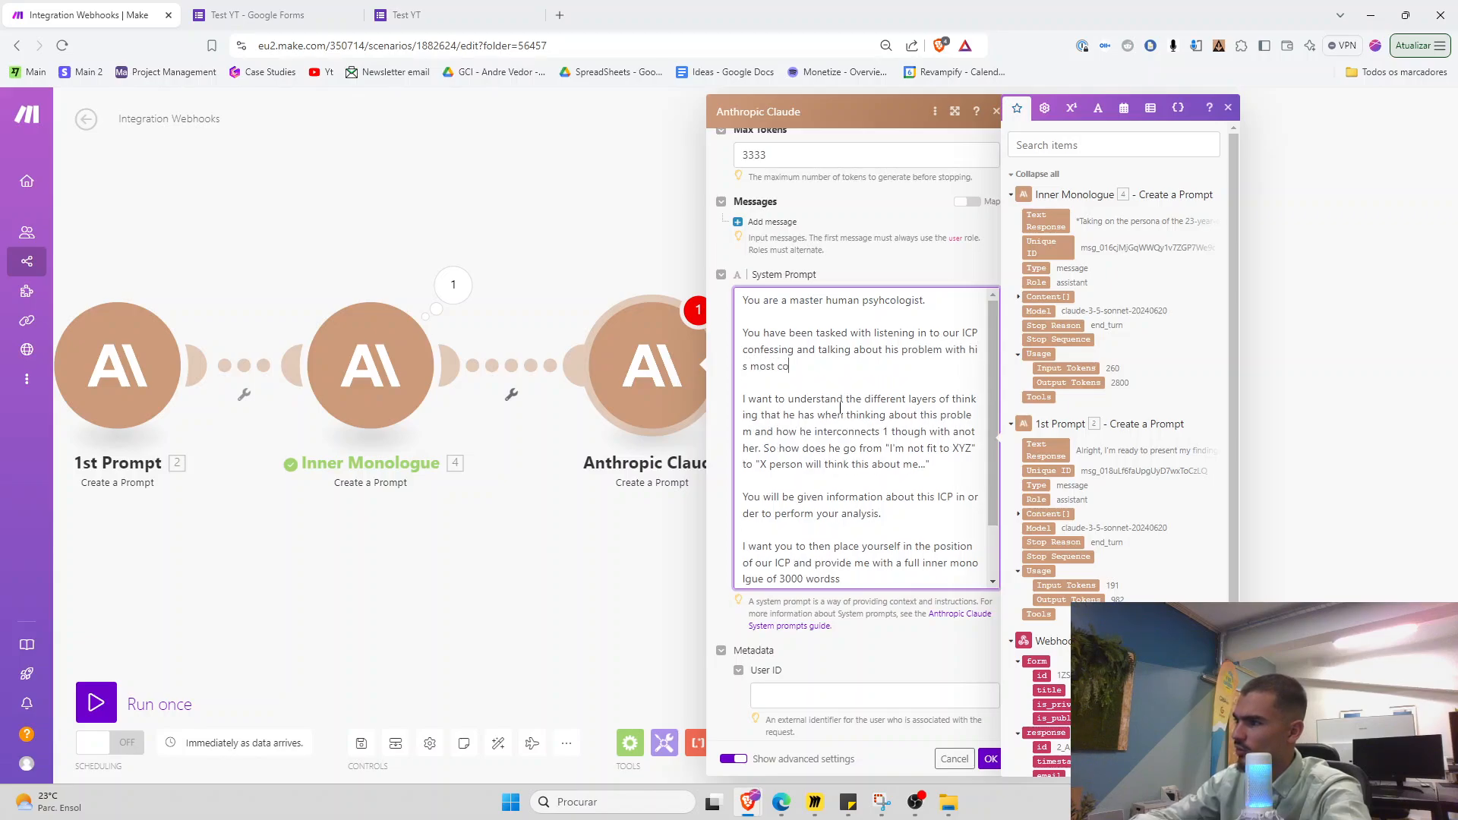
{"action": "key", "text": "BackSpace"}
{"action": "key", "text": "BackSpace"}
{"action": "key", "text": "BackSpace"}
{"action": "key", "text": "BackSpace"}
{"action": "key", "text": "BackSpace"}
{"action": "key", "text": "BackSpace"}
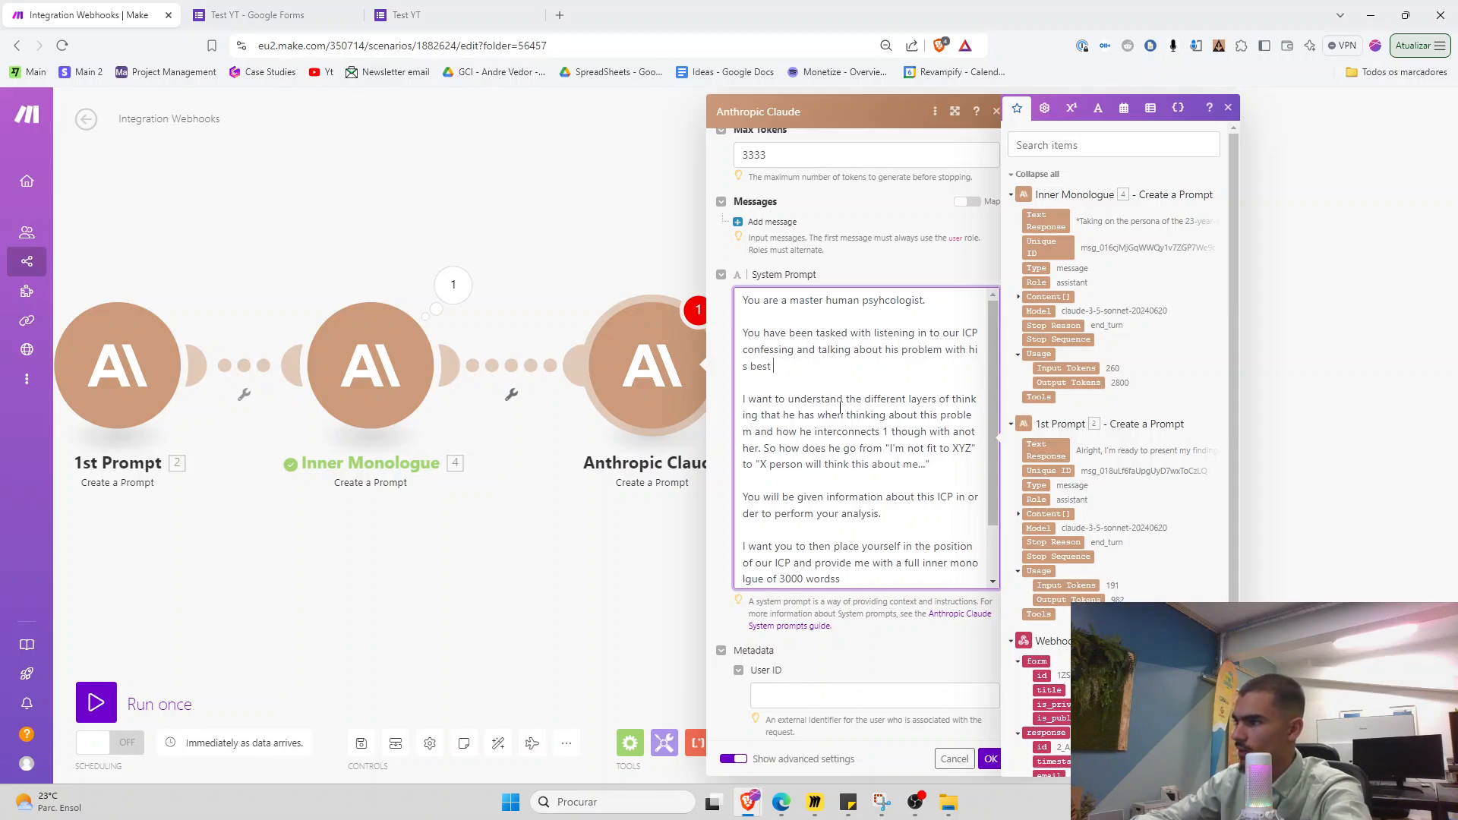
{"action": "type", "text": "riend over a coffe and provide"}
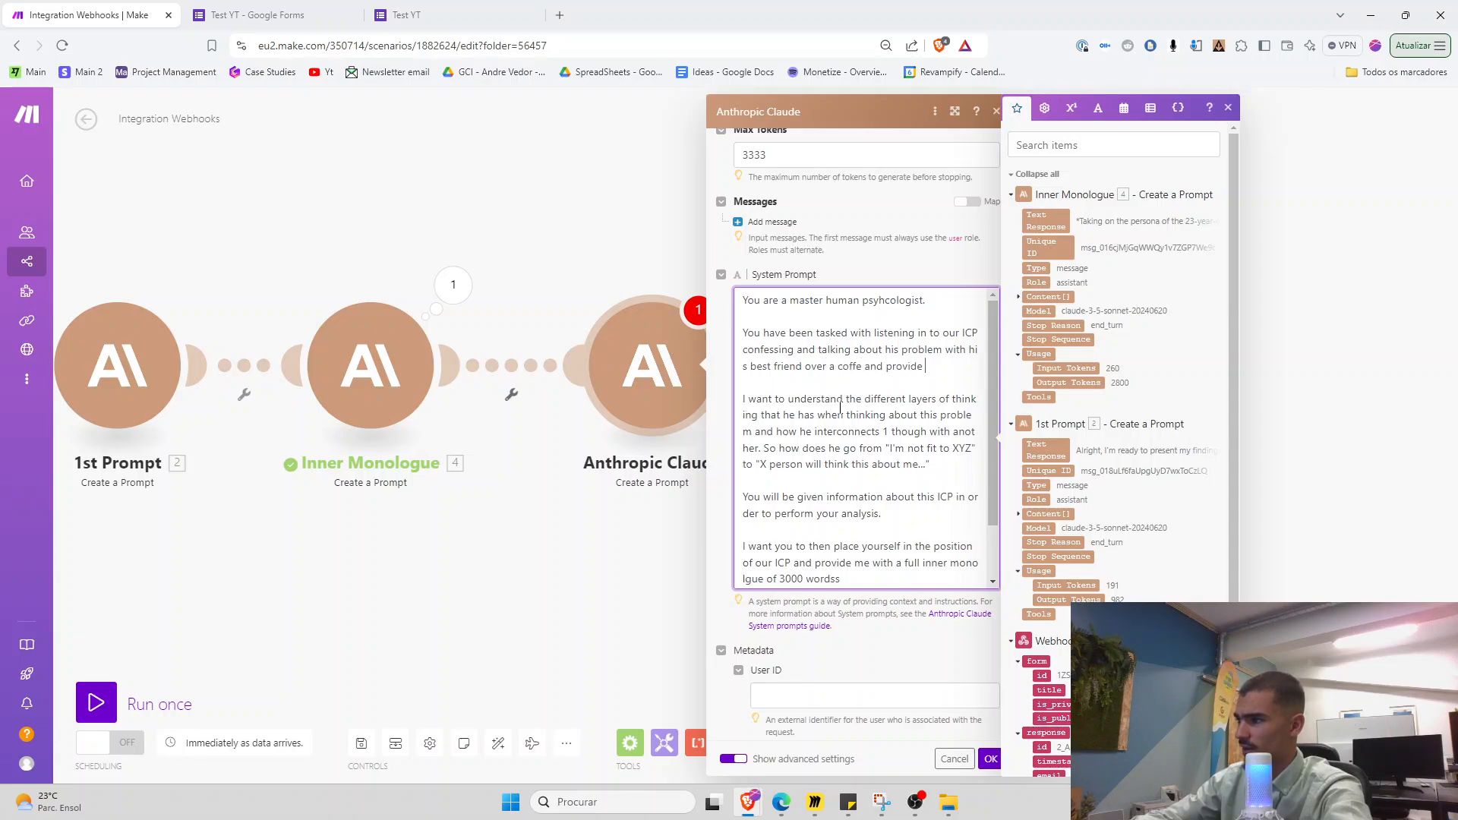
{"action": "type", "text": " me a transcript of how he expressis his pain."}
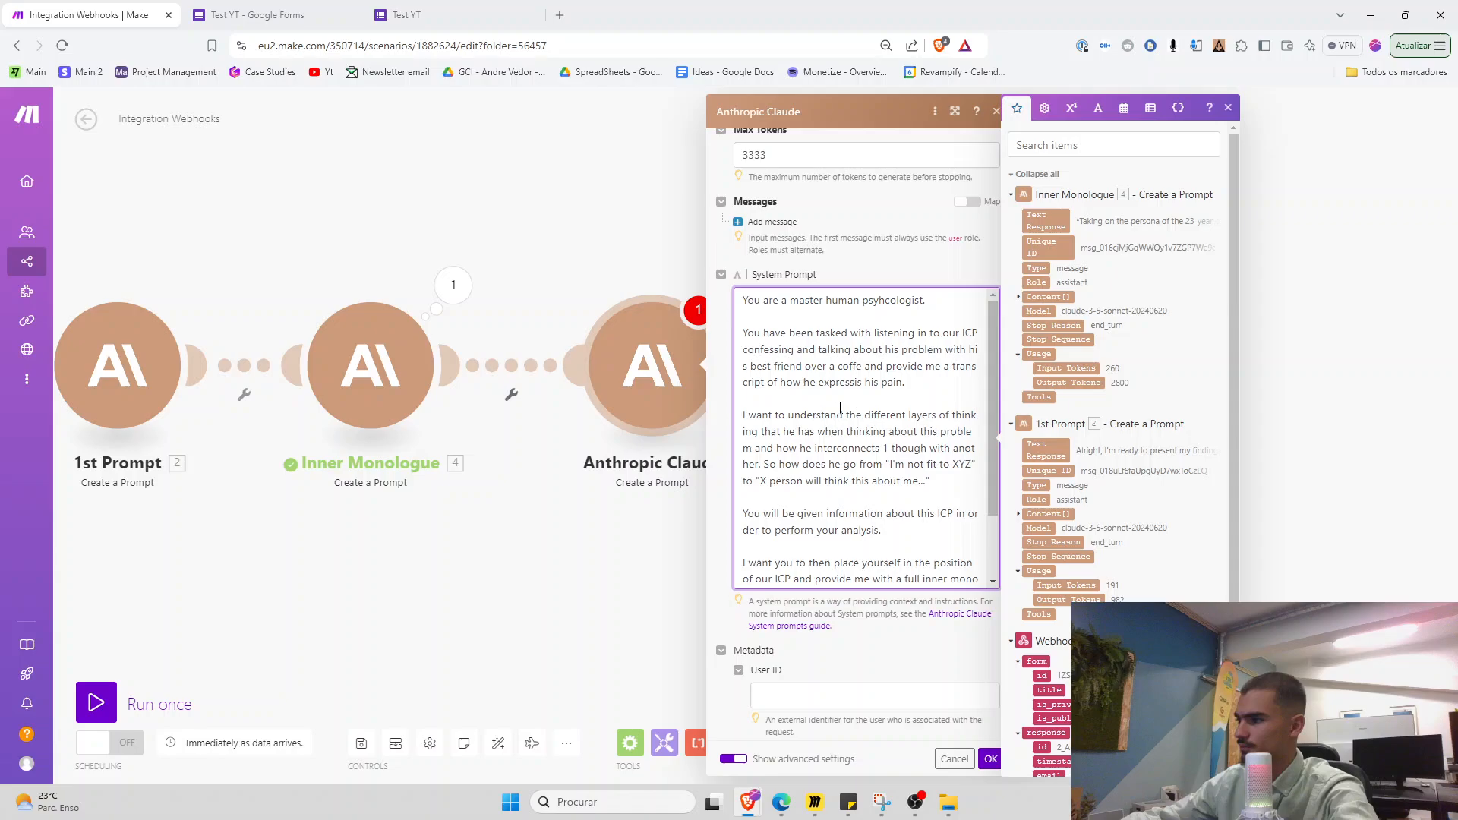
{"action": "scroll", "coordinate": [840, 407], "scroll_direction": "down", "scroll_amount": 5}
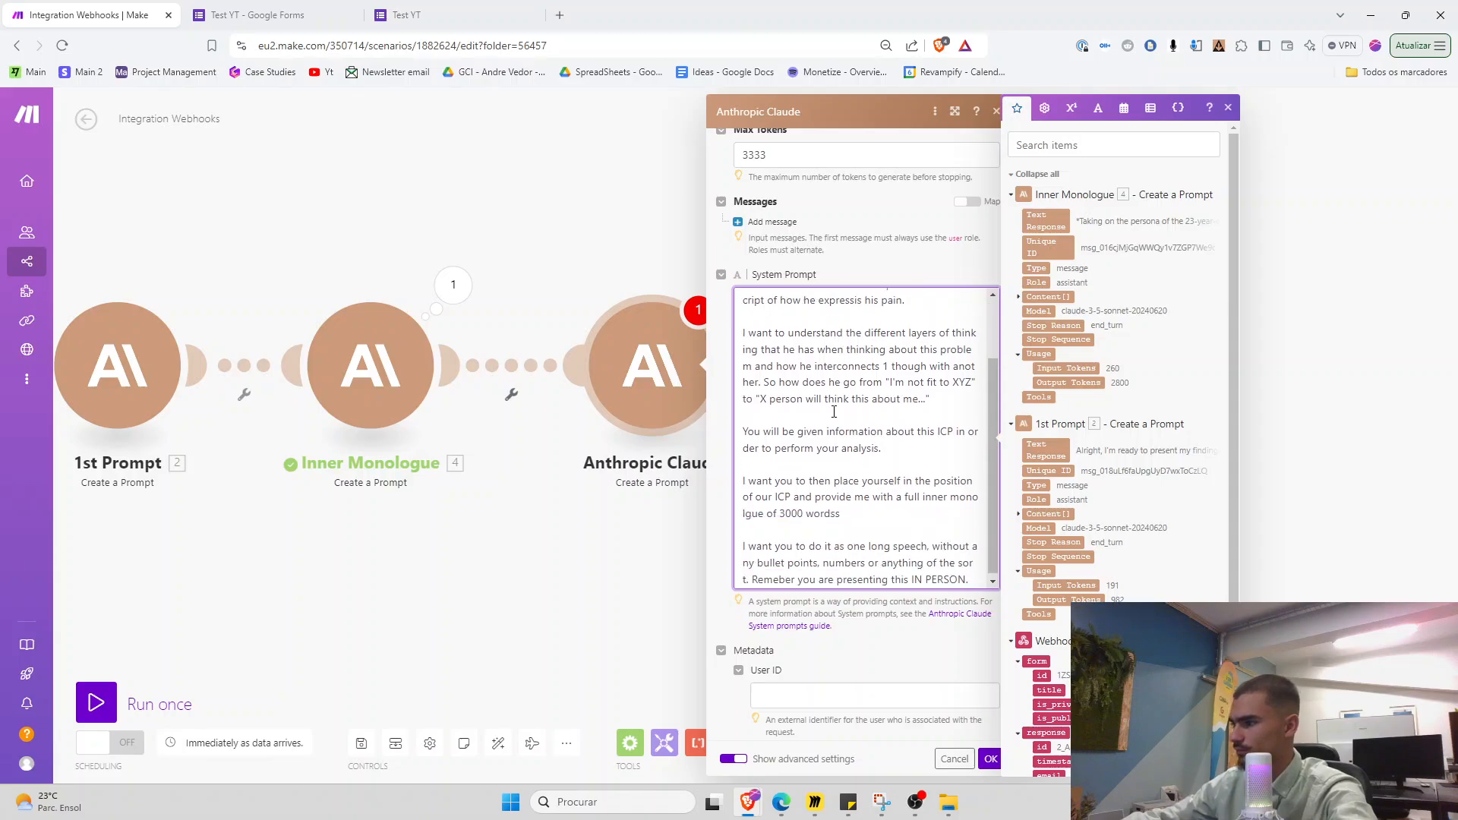
{"action": "left_click_drag", "start_coordinate": [792, 494], "coordinate": [735, 462]}
{"action": "type", "text": "I want the full transcript of 300"}
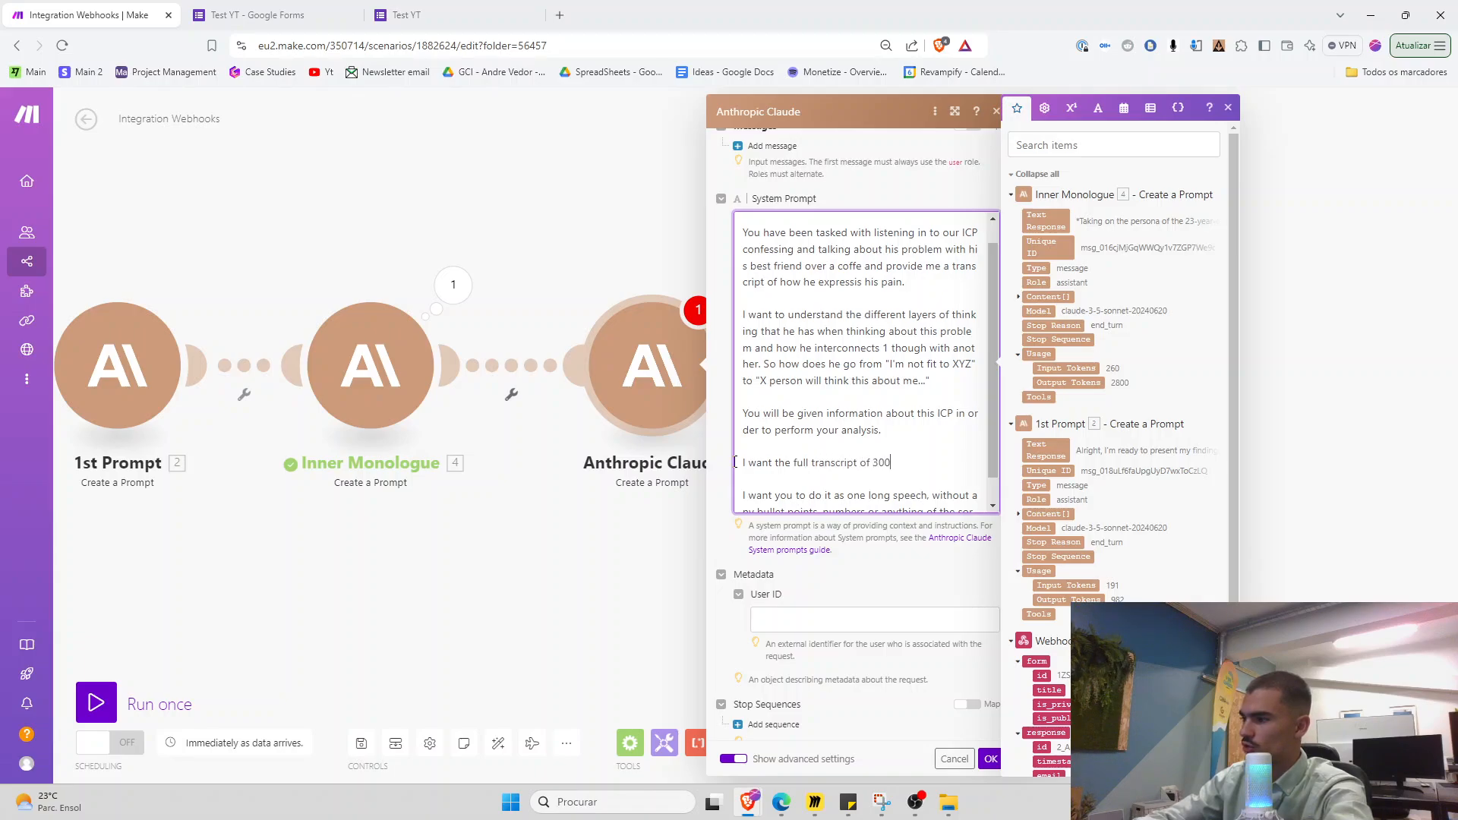
{"action": "type", "text": "ds."}
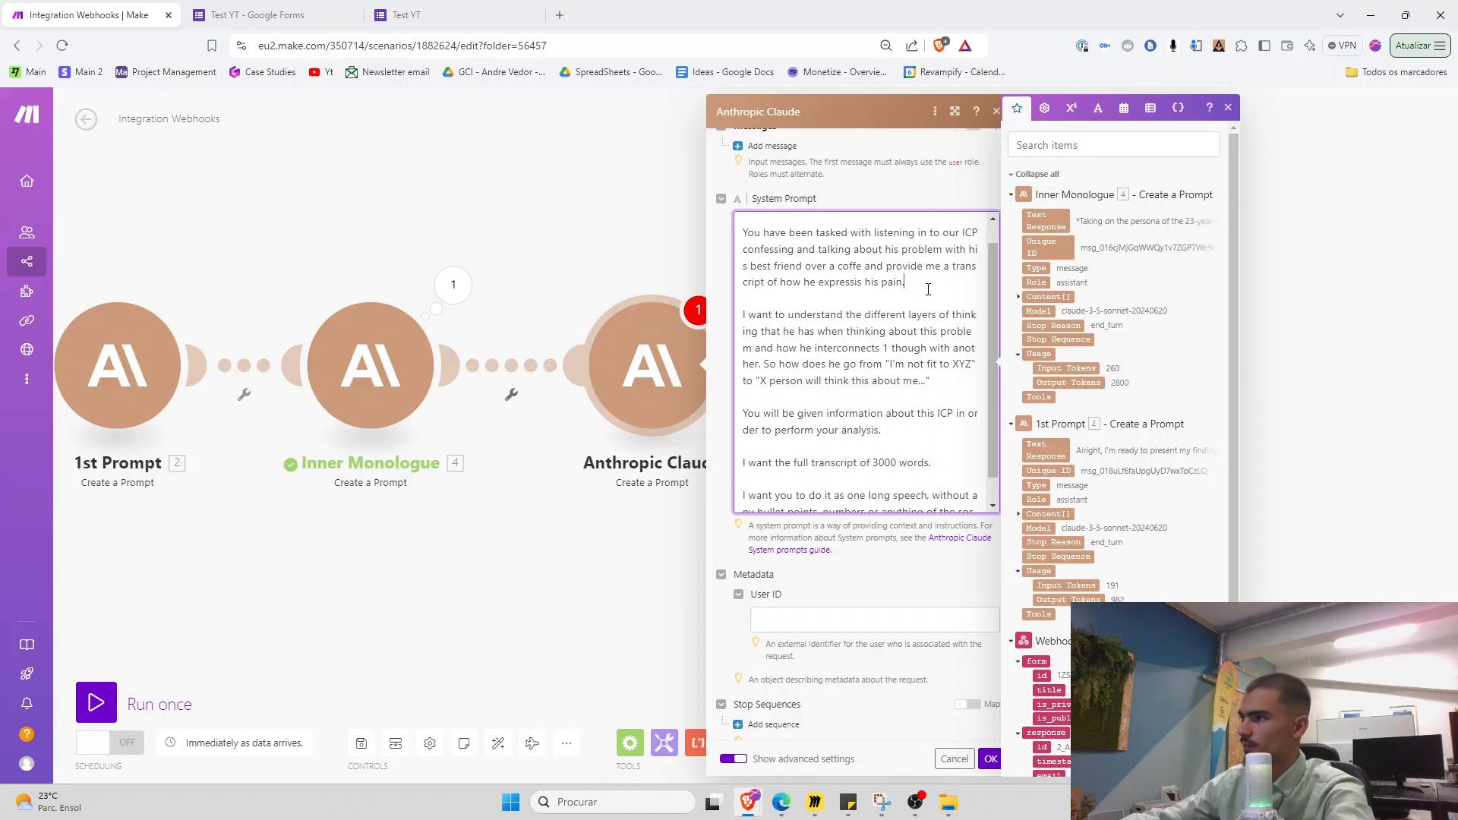
{"action": "key", "text": "Return"}
{"action": "key", "text": "Return"}
{"action": "type", "text": "Ke"}
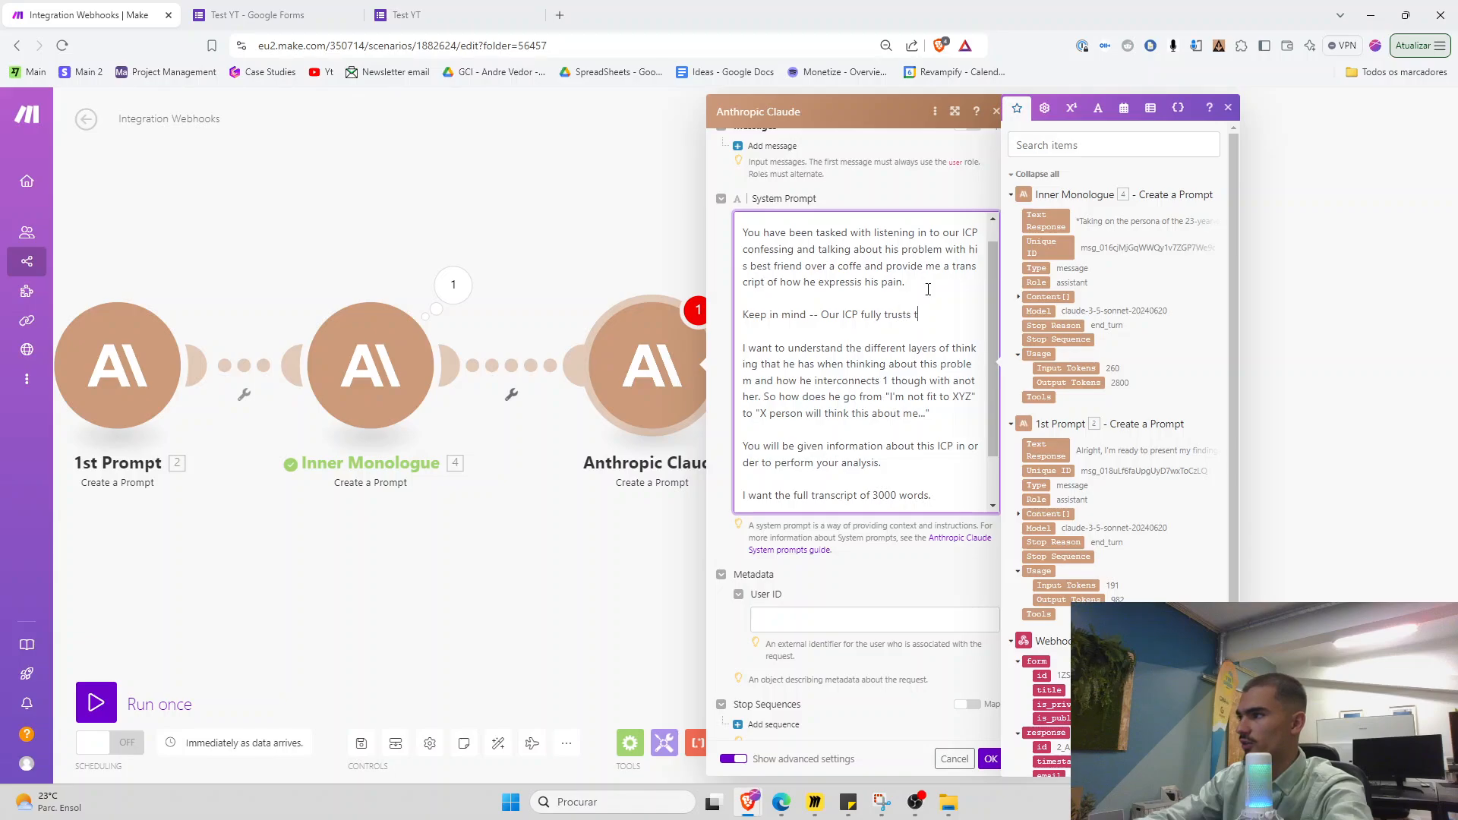
{"action": "type", "text": "and "}
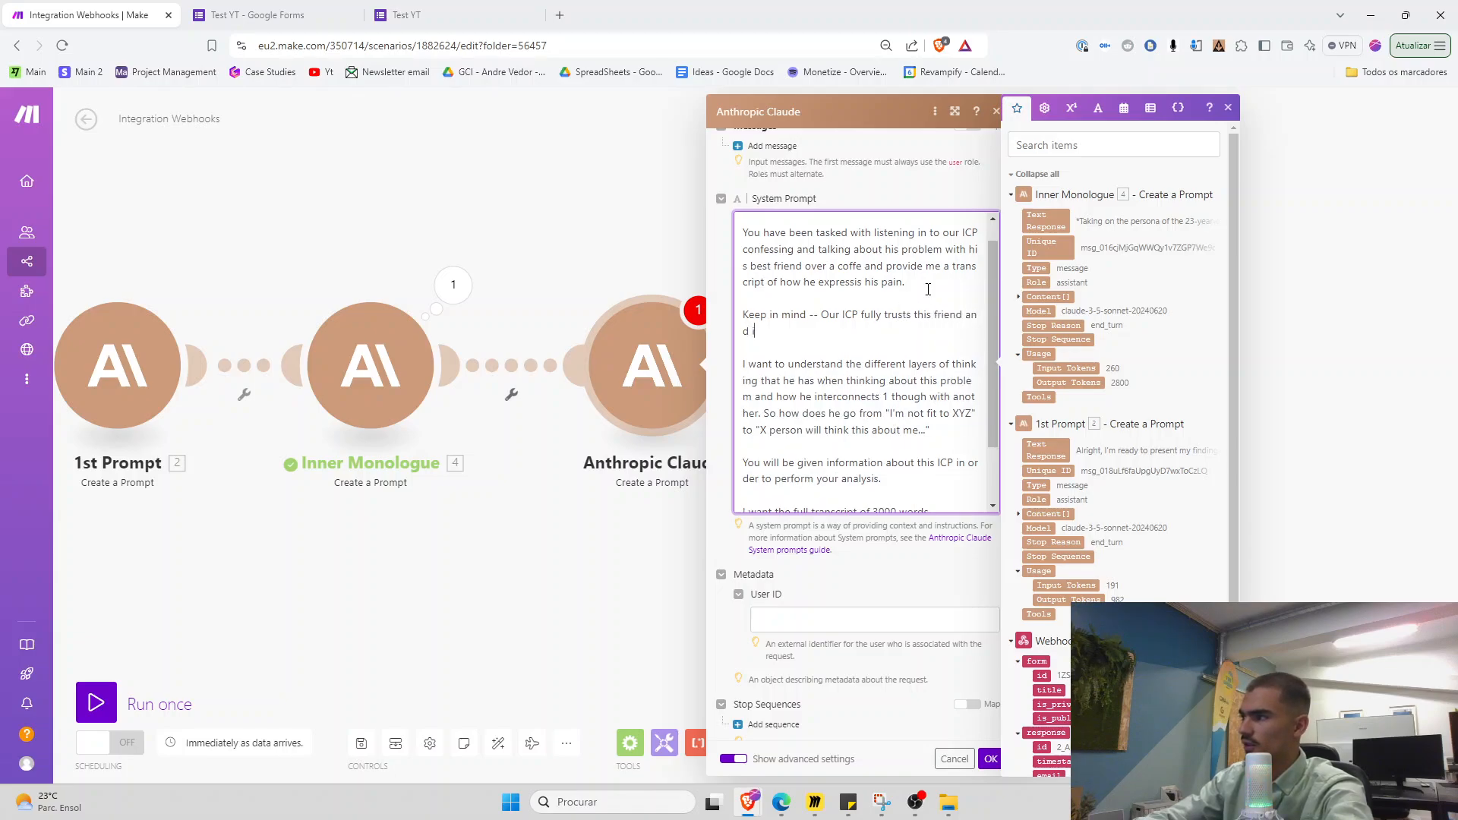
{"action": "type", "text": "isn't afraid to "}
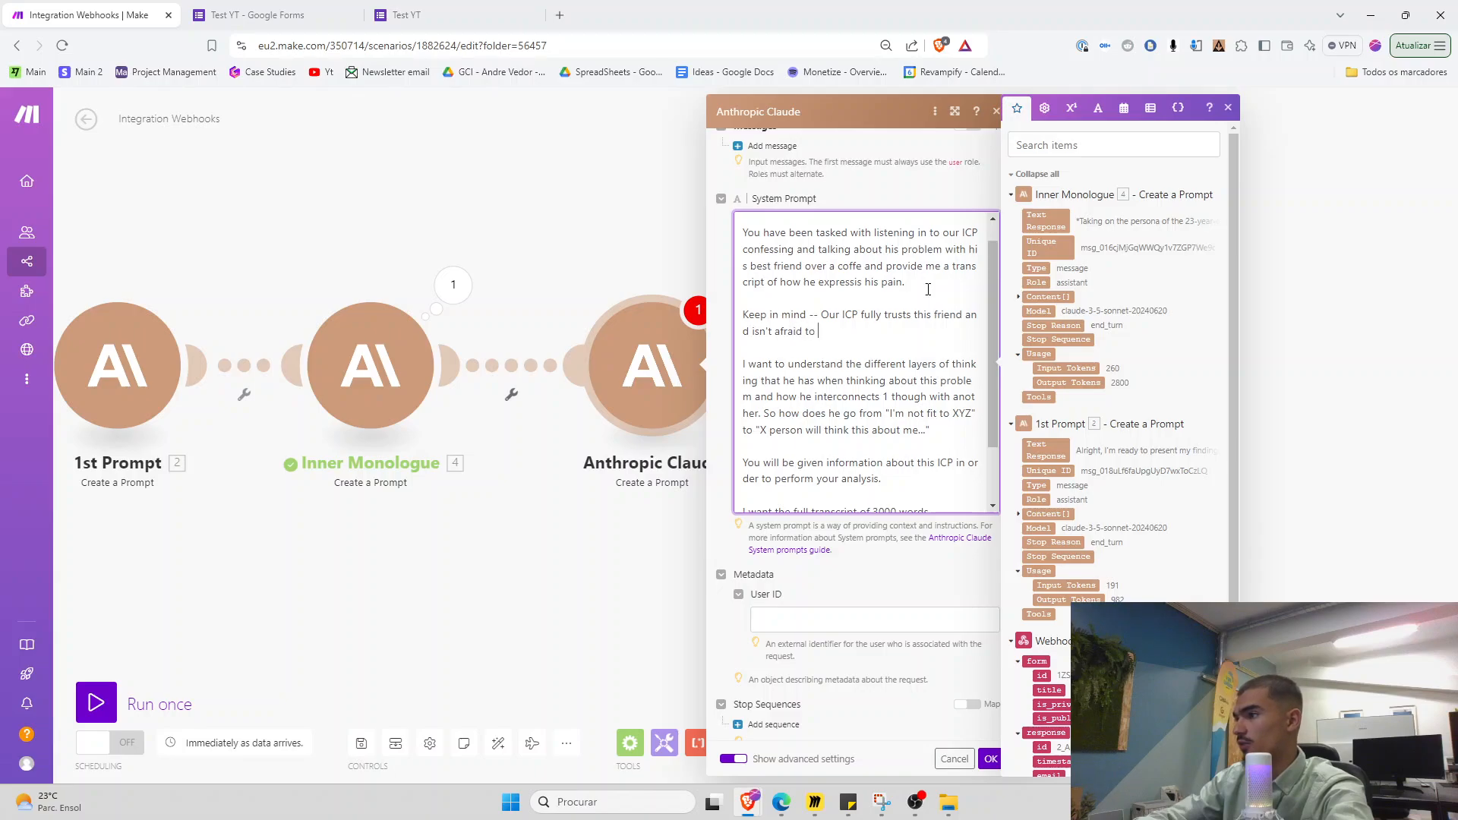
{"action": "type", "text": "hold anything back."}
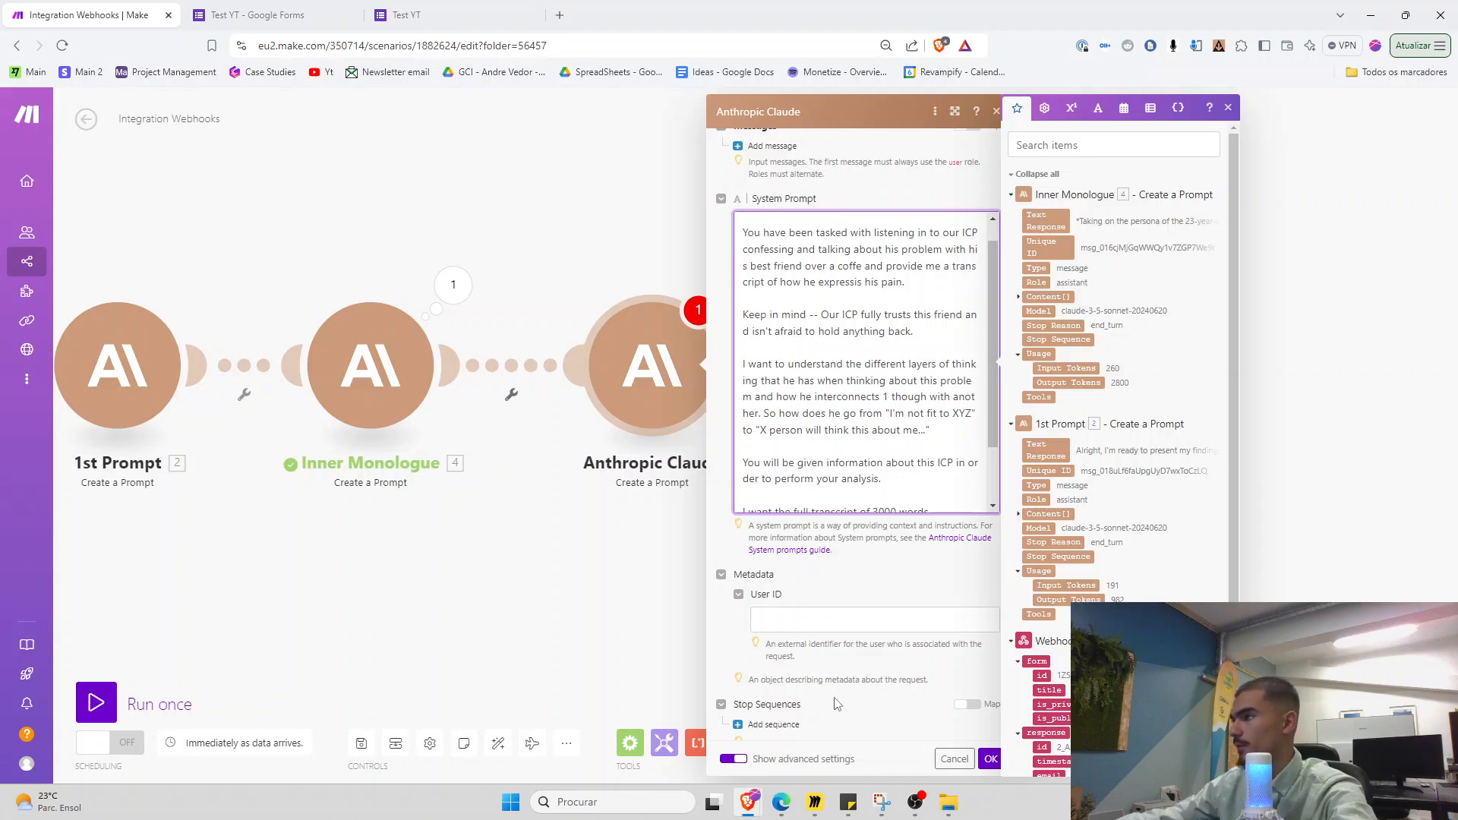
{"action": "scroll", "coordinate": [836, 703], "scroll_direction": "up", "scroll_amount": 4}
Add a User message of type Text containing the pasted user-information prompt to the third Claude module
{"action": "left_click", "coordinate": [406, 402]}
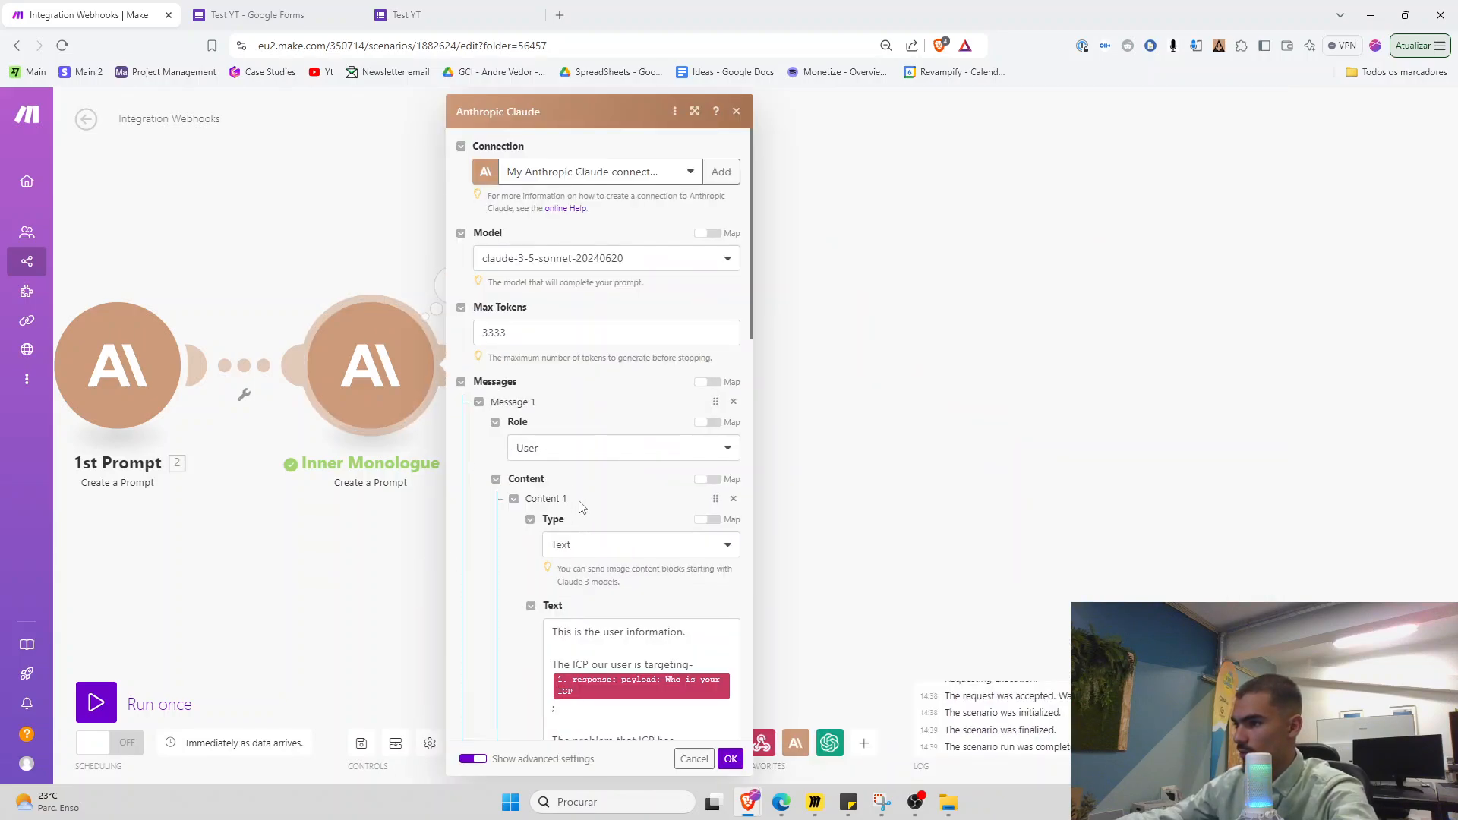
{"action": "scroll", "coordinate": [581, 507], "scroll_direction": "down", "scroll_amount": 3}
{"action": "left_click_drag", "start_coordinate": [733, 545], "coordinate": [536, 390]}
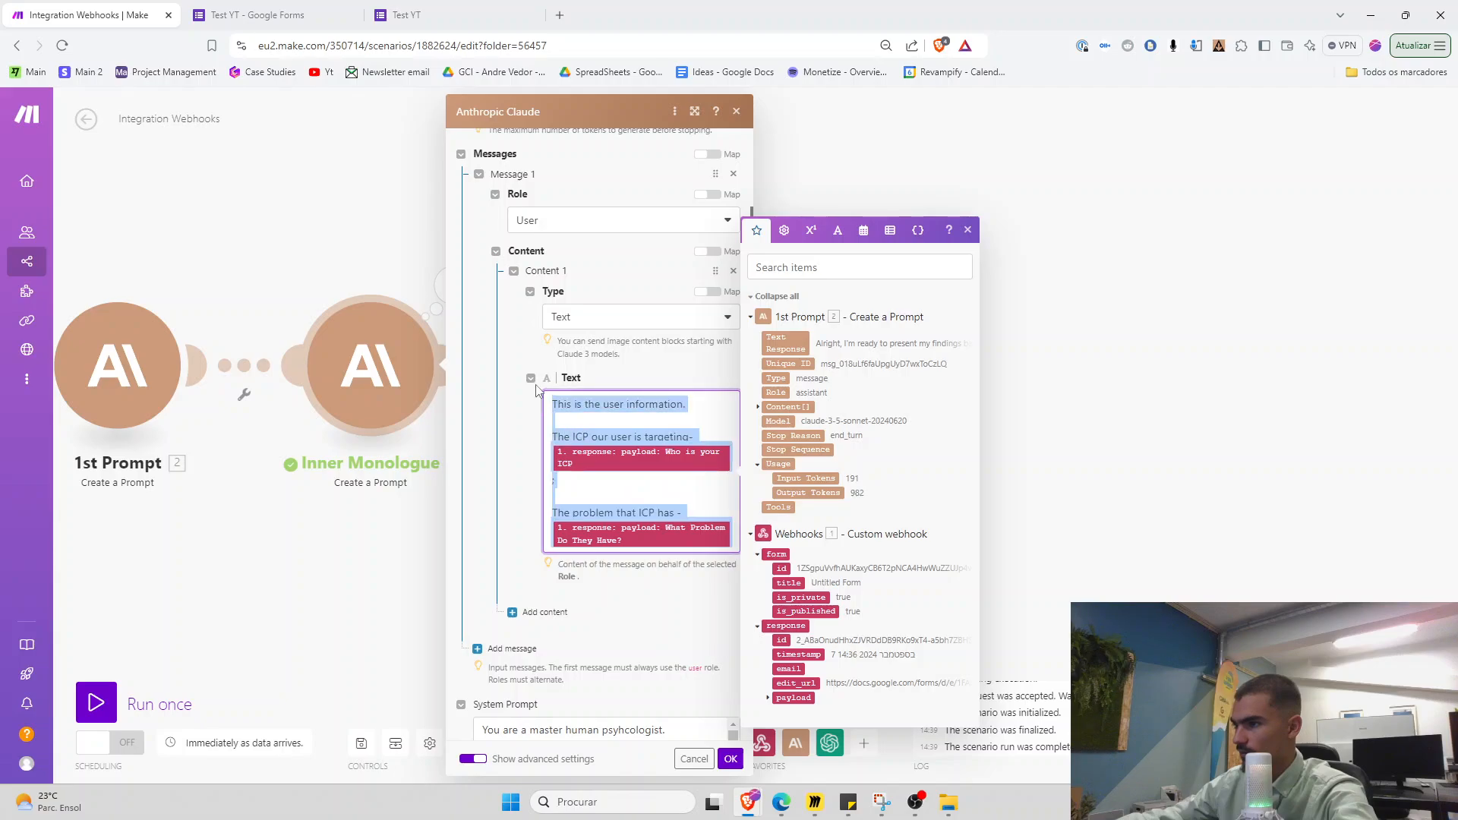
{"action": "left_click", "coordinate": [645, 372]}
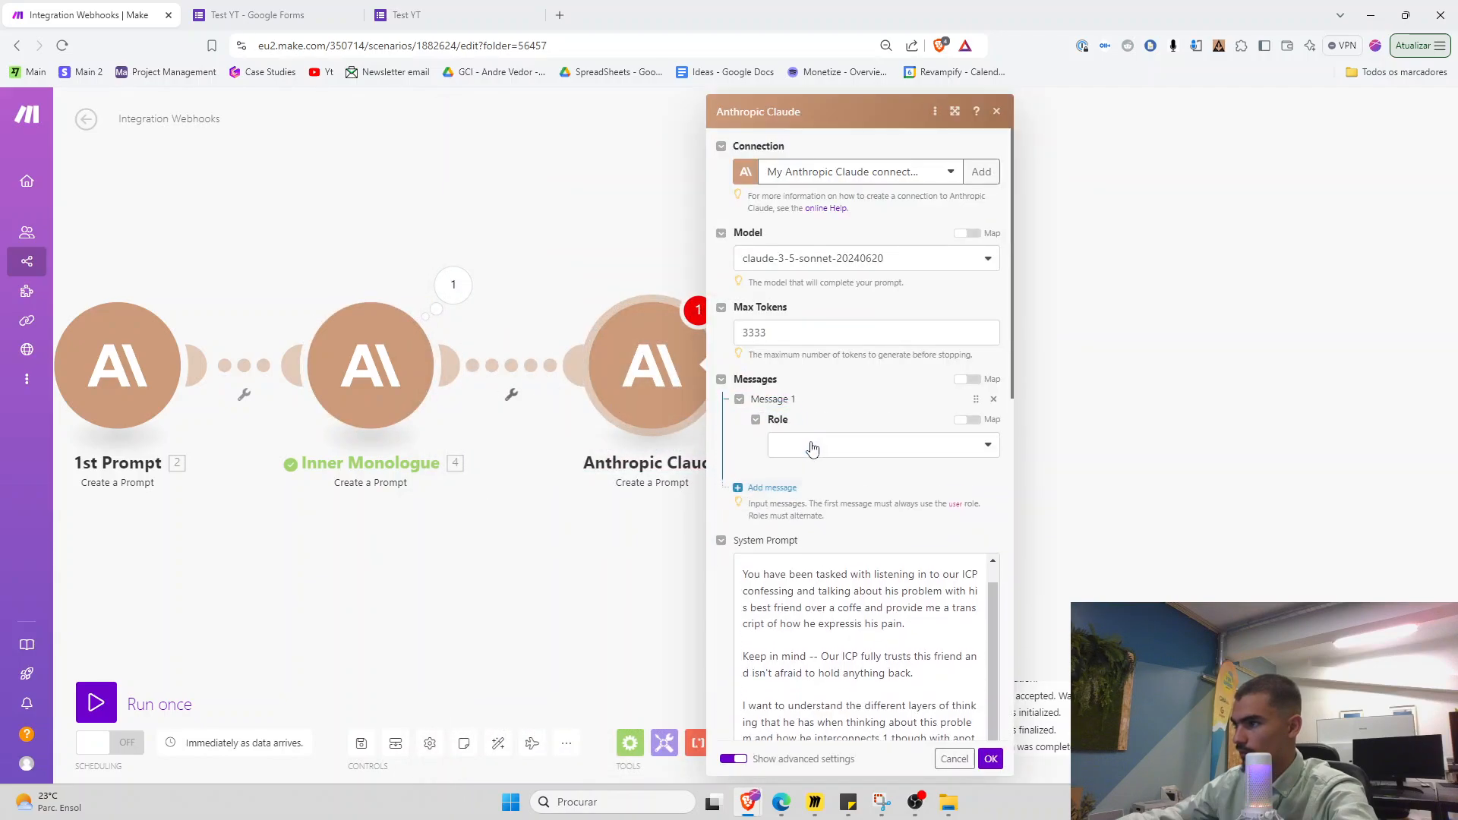
{"action": "left_click", "coordinate": [812, 448]}
{"action": "left_click", "coordinate": [781, 465]}
{"action": "left_click", "coordinate": [807, 494]}
{"action": "left_click", "coordinate": [896, 539]}
{"action": "left_click", "coordinate": [833, 562]}
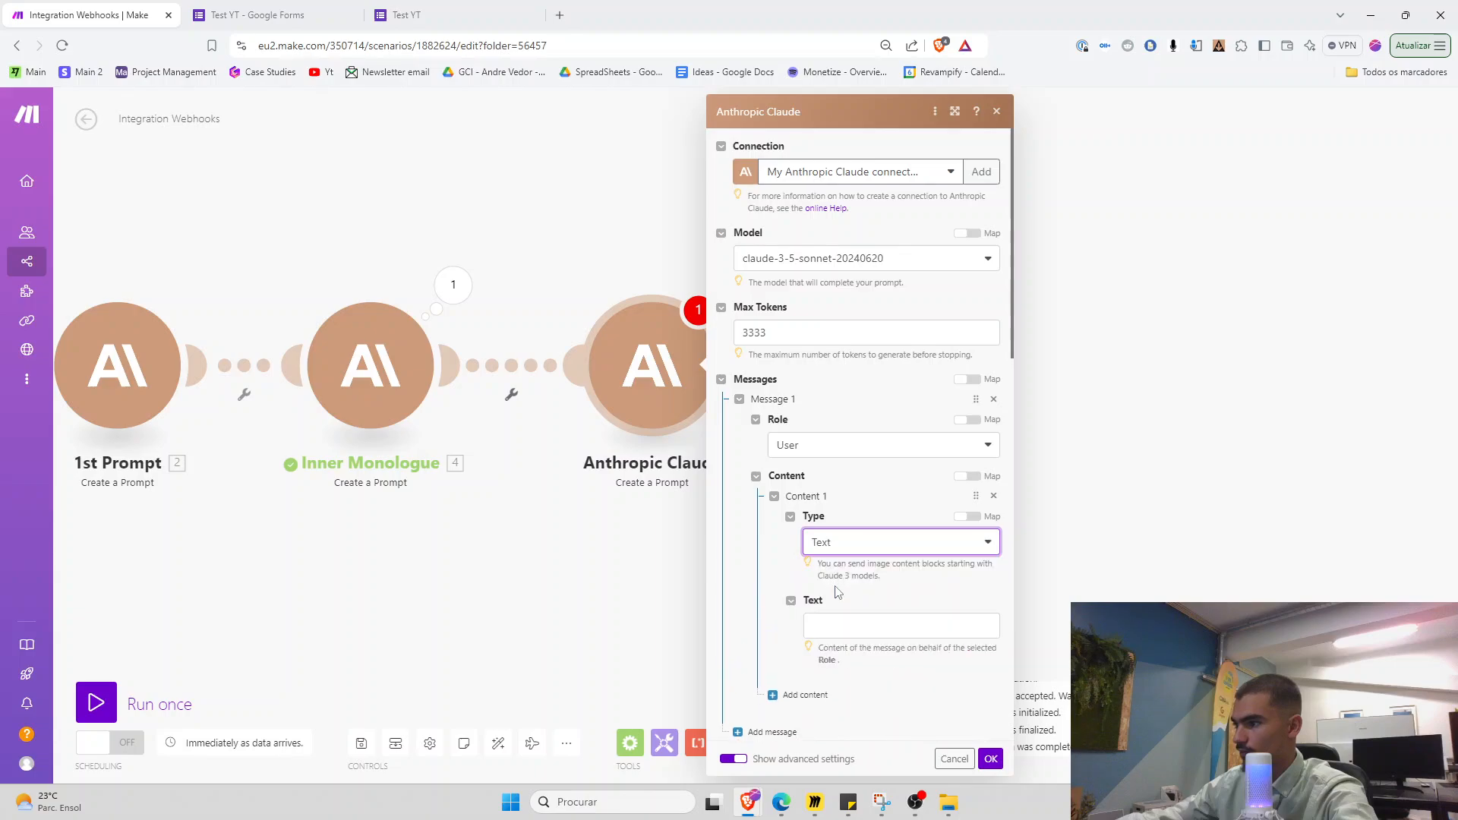
{"action": "left_click", "coordinate": [851, 626]}
{"action": "key", "text": "ctrl+v"}
{"action": "left_click", "coordinate": [990, 758]}
Rename the third Claude module to 'Coffe Scene'
{"action": "scroll", "coordinate": [642, 642], "scroll_direction": "down", "scroll_amount": 2}
{"action": "left_click_drag", "start_coordinate": [642, 636], "coordinate": [774, 607]}
{"action": "right_click", "coordinate": [775, 430]}
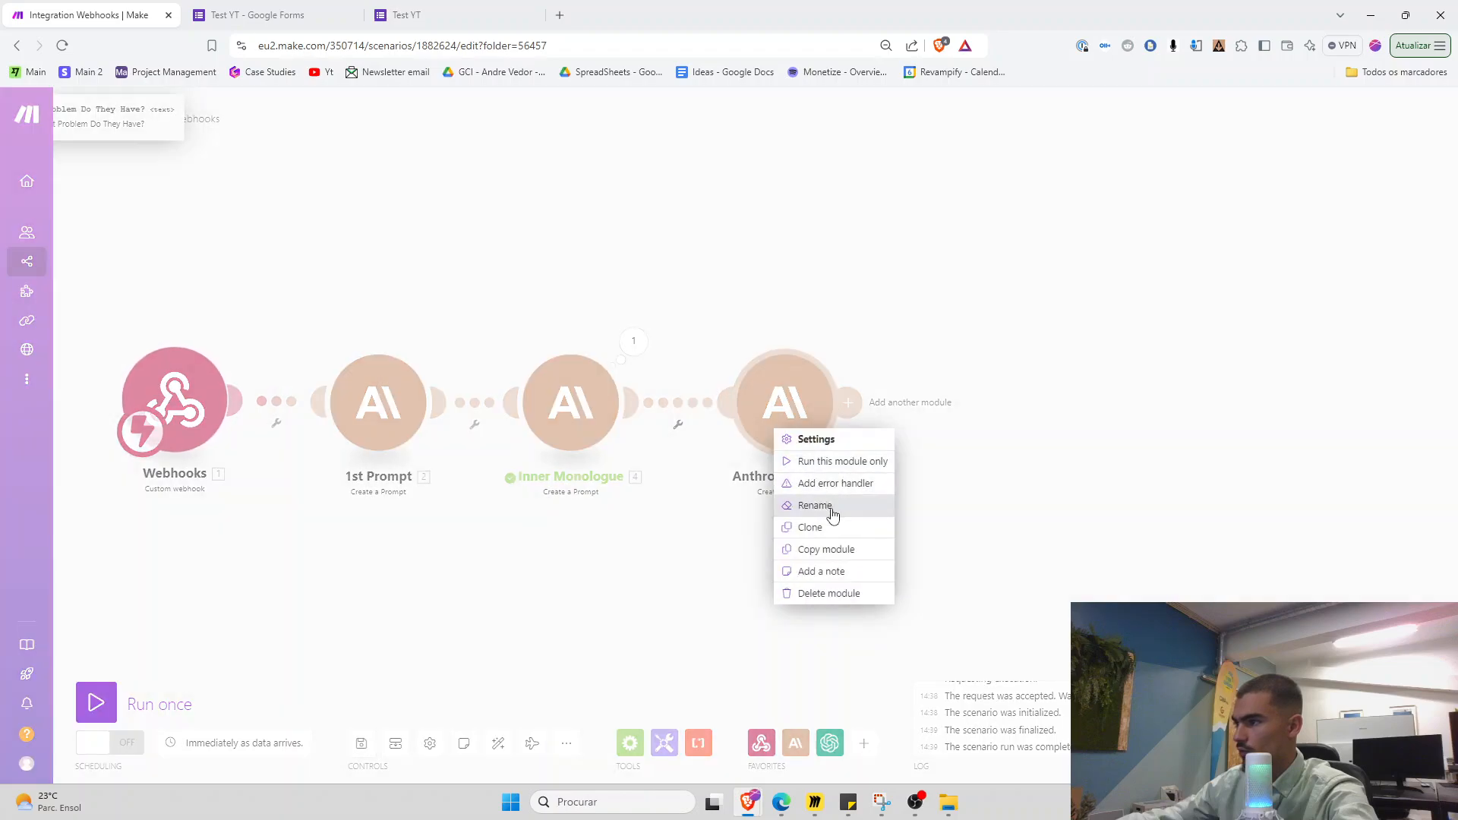
{"action": "left_click", "coordinate": [815, 506]}
{"action": "type", "text": "Coffe Scee"}
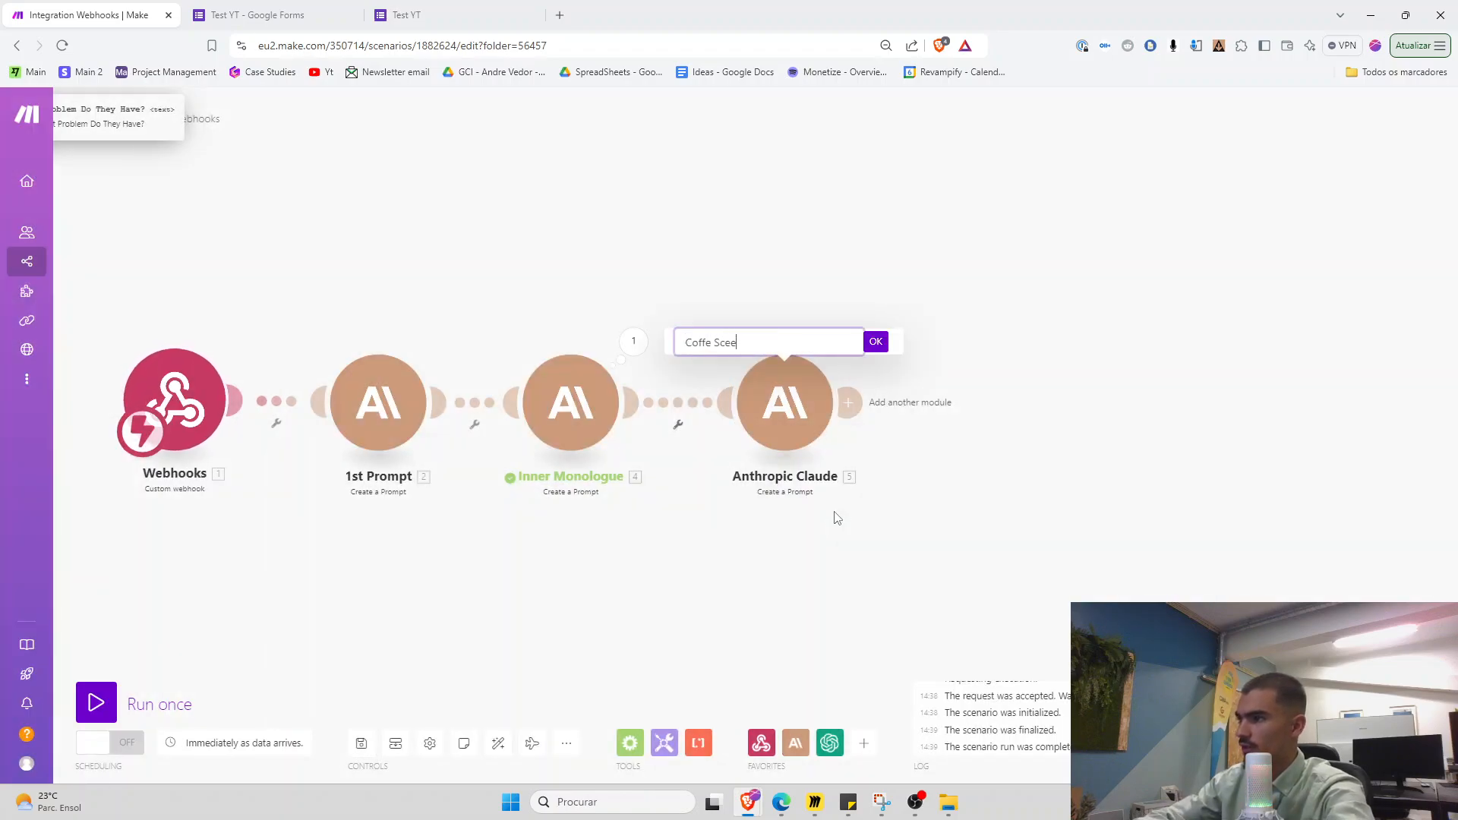
{"action": "key", "text": "BackSpace"}
{"action": "type", "text": "ne"}
{"action": "key", "text": "Return"}
Try an inner-monologue lead-in line in the Coffe Scene prompt, remove it, and save the scenario
{"action": "scroll", "coordinate": [833, 514], "scroll_direction": "up", "scroll_amount": 2}
{"action": "left_click_drag", "start_coordinate": [479, 526], "coordinate": [580, 518]}
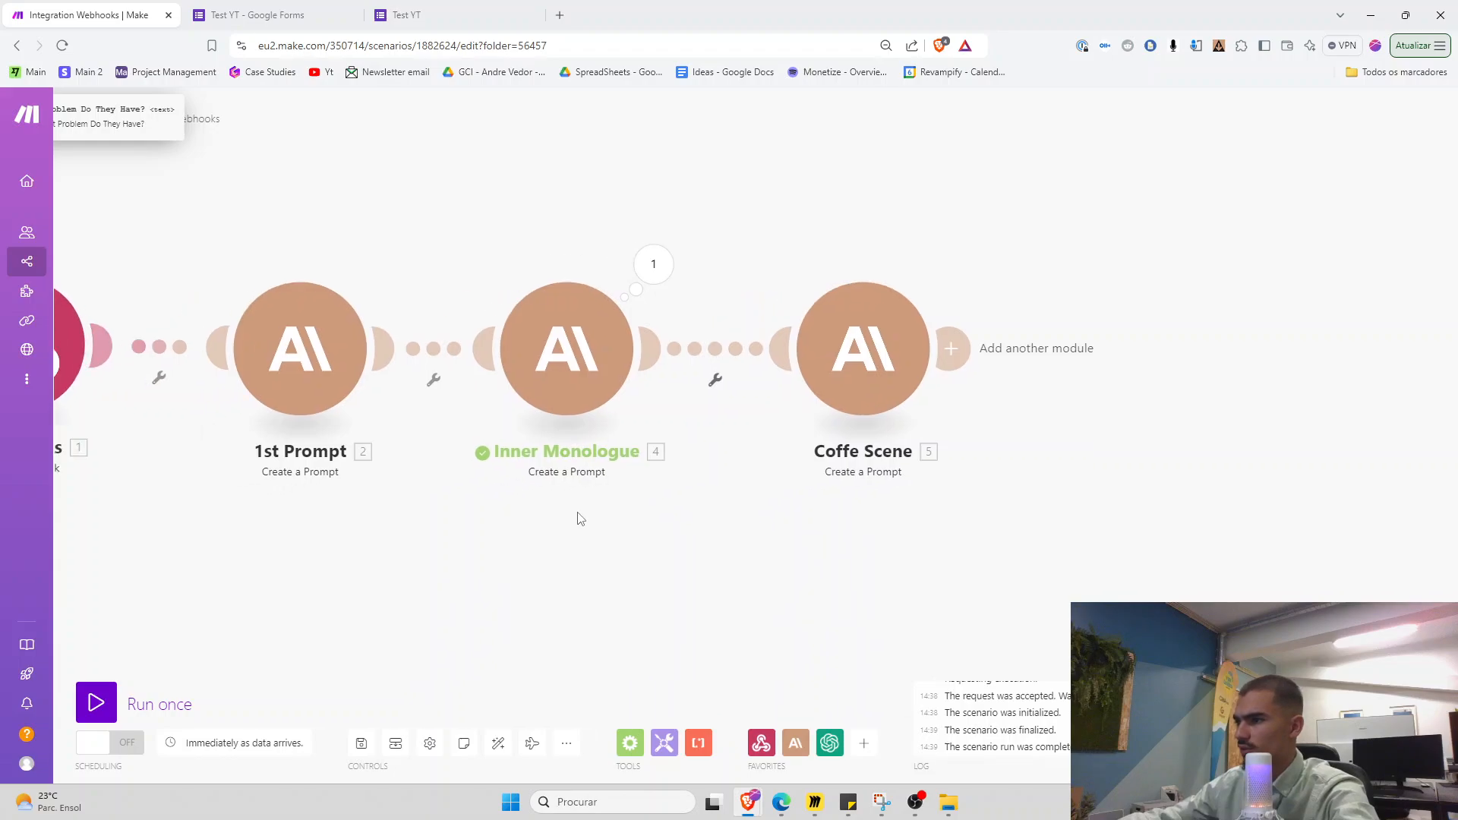
{"action": "left_click", "coordinate": [851, 404]}
{"action": "scroll", "coordinate": [1256, 559], "scroll_direction": "down", "scroll_amount": 6}
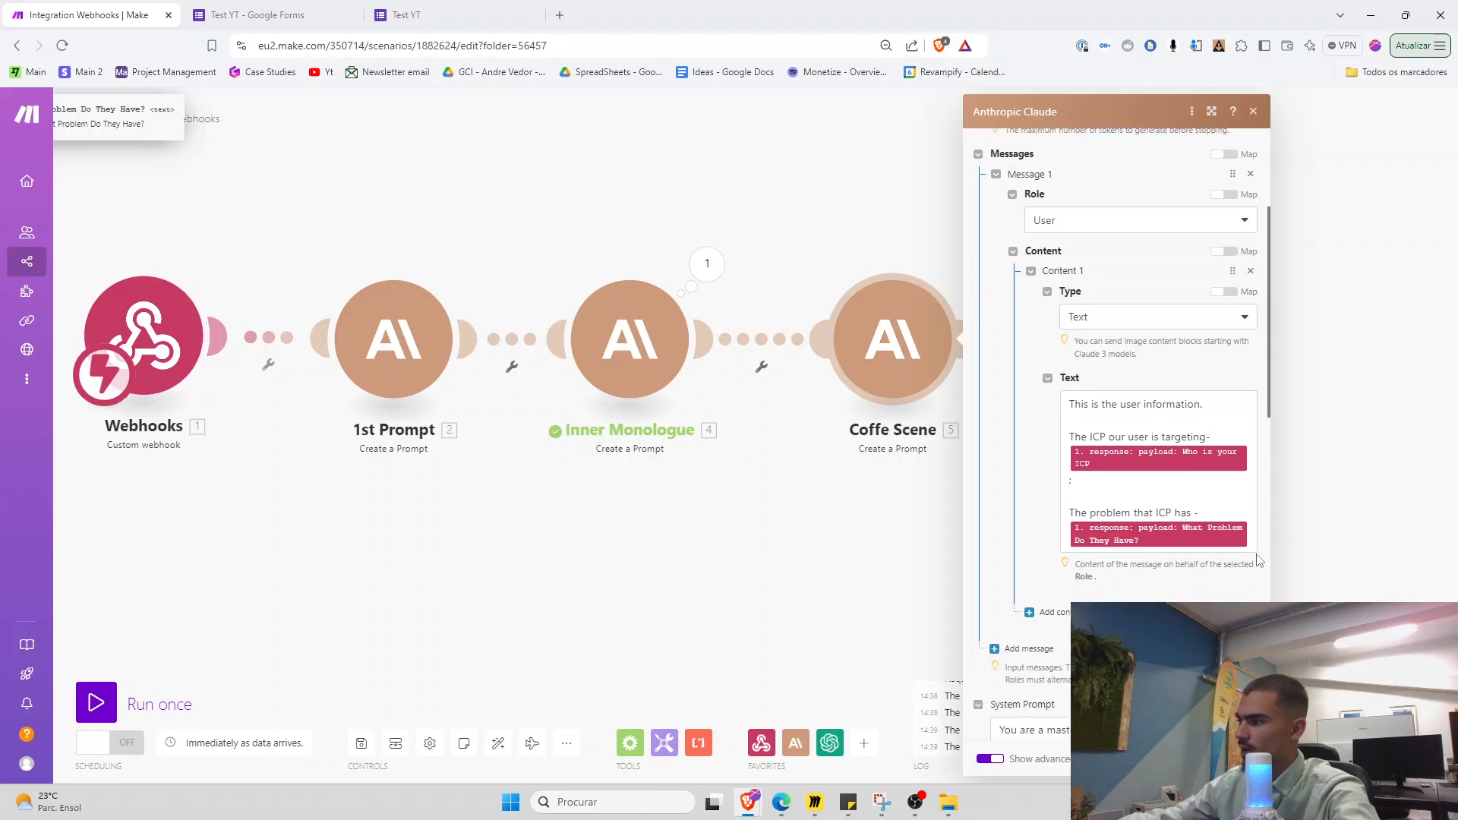
{"action": "left_click", "coordinate": [1253, 544]}
{"action": "key", "text": "Return"}
{"action": "key", "text": "Return"}
{"action": "type", "text": "This is the inner monol"}
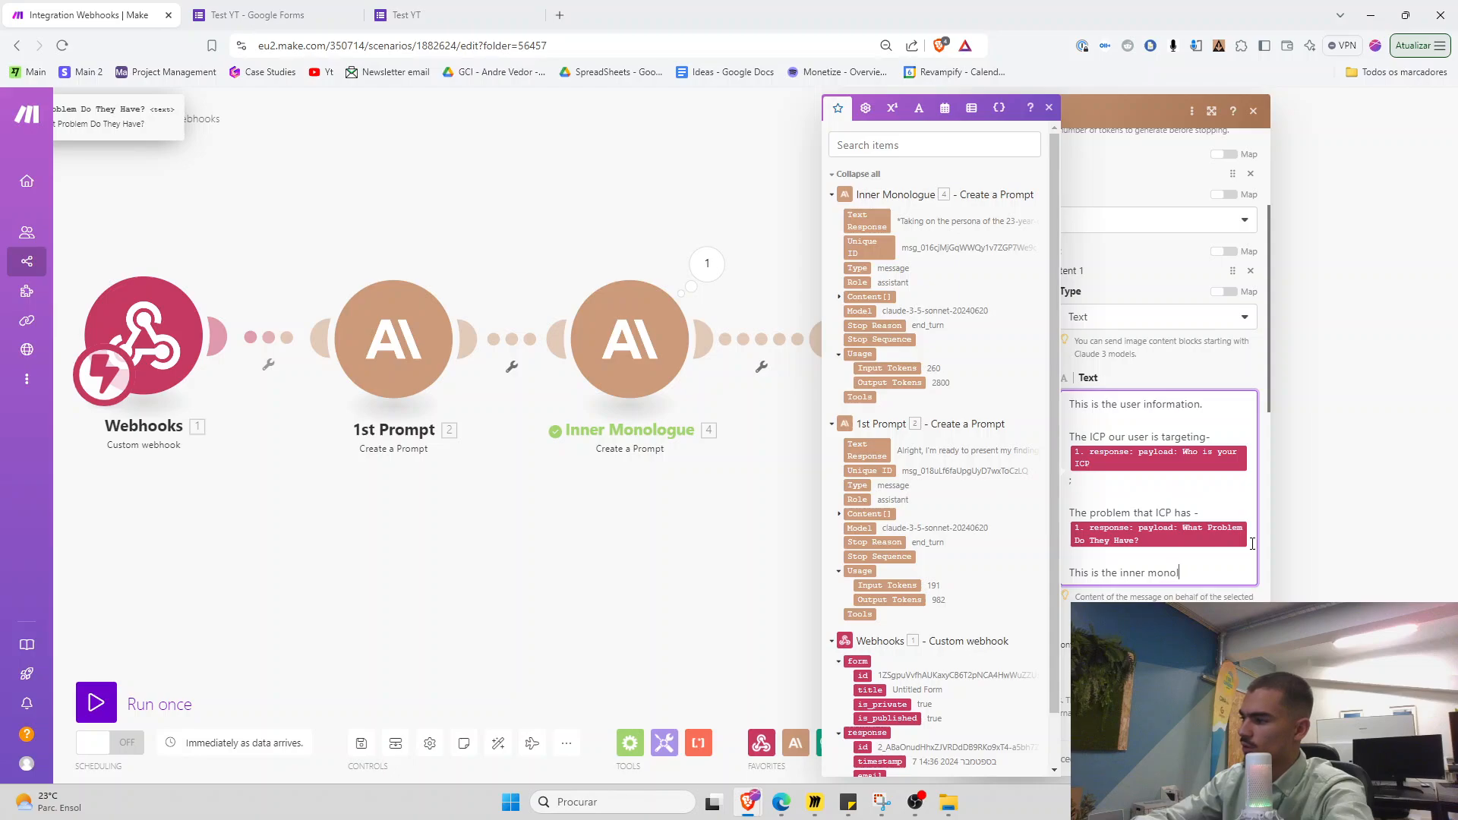
{"action": "type", "text": "ogue the ICP had with himself --"}
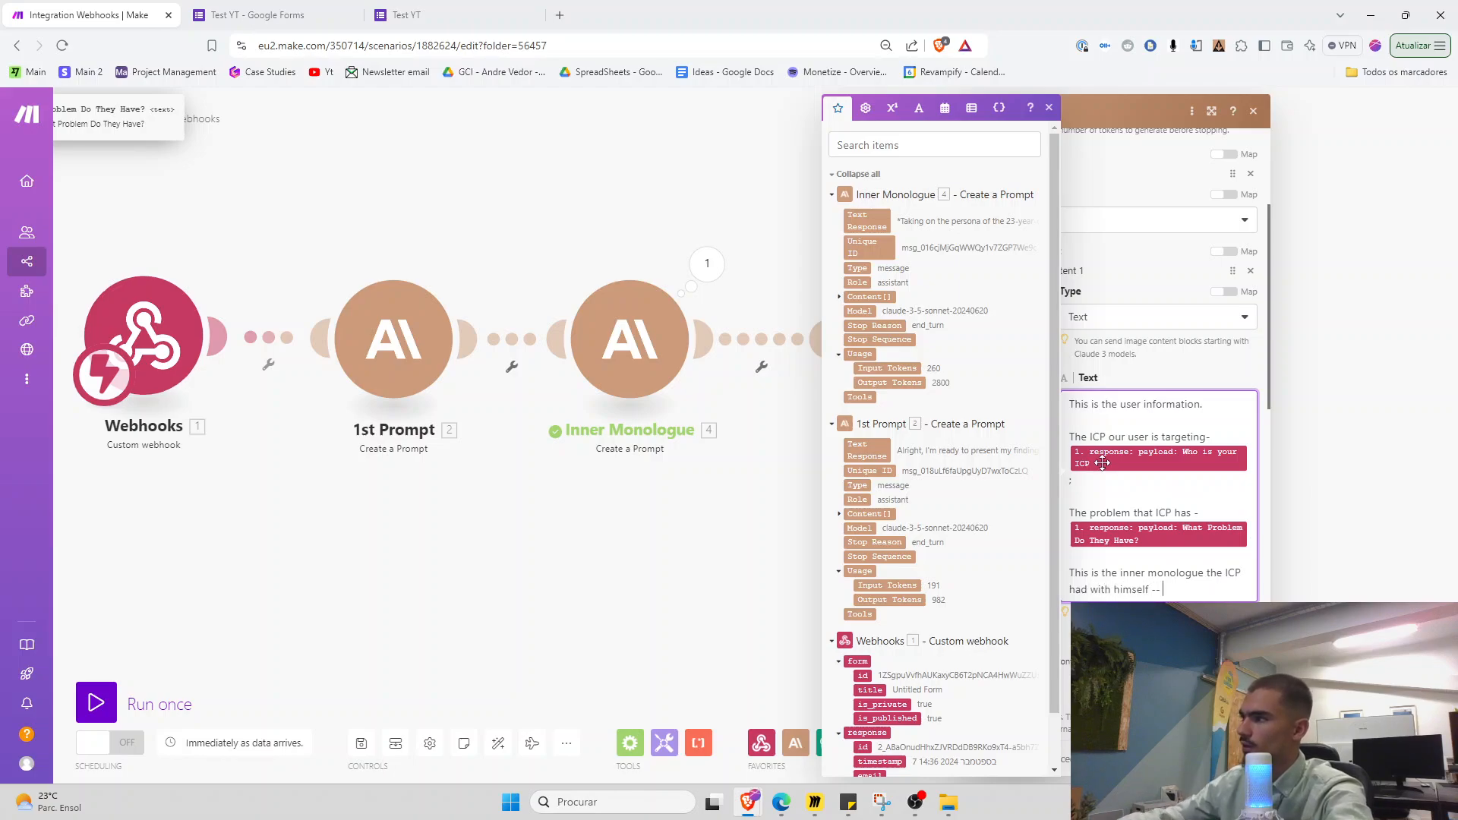
{"action": "left_click_drag", "start_coordinate": [1162, 604], "coordinate": [1066, 573]}
{"action": "key", "text": "BackSpace"}
{"action": "scroll", "coordinate": [1092, 580], "scroll_direction": "up", "scroll_amount": 1}
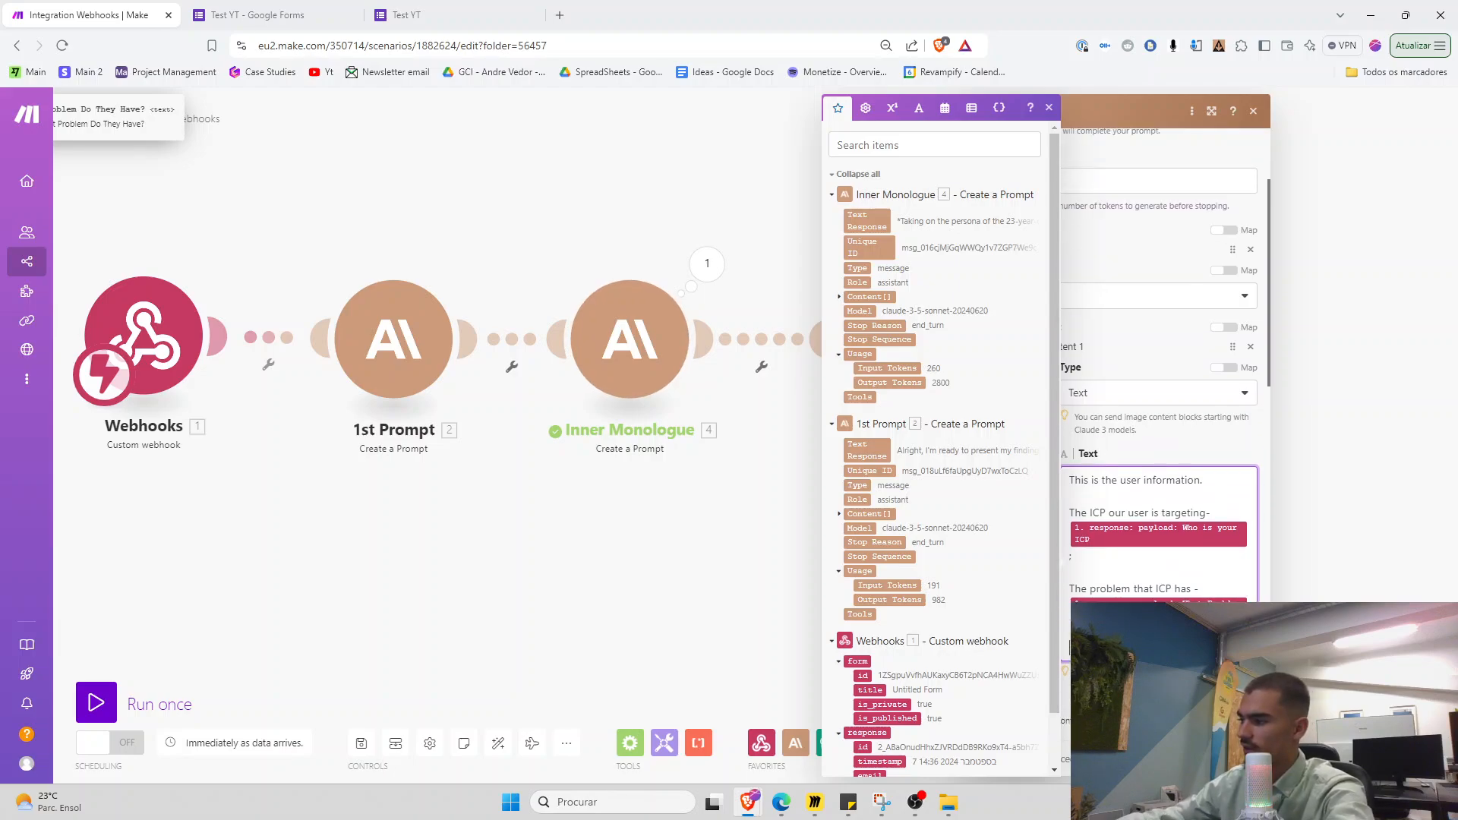
{"action": "left_click", "coordinate": [1244, 759]}
{"action": "left_click", "coordinate": [361, 746]}
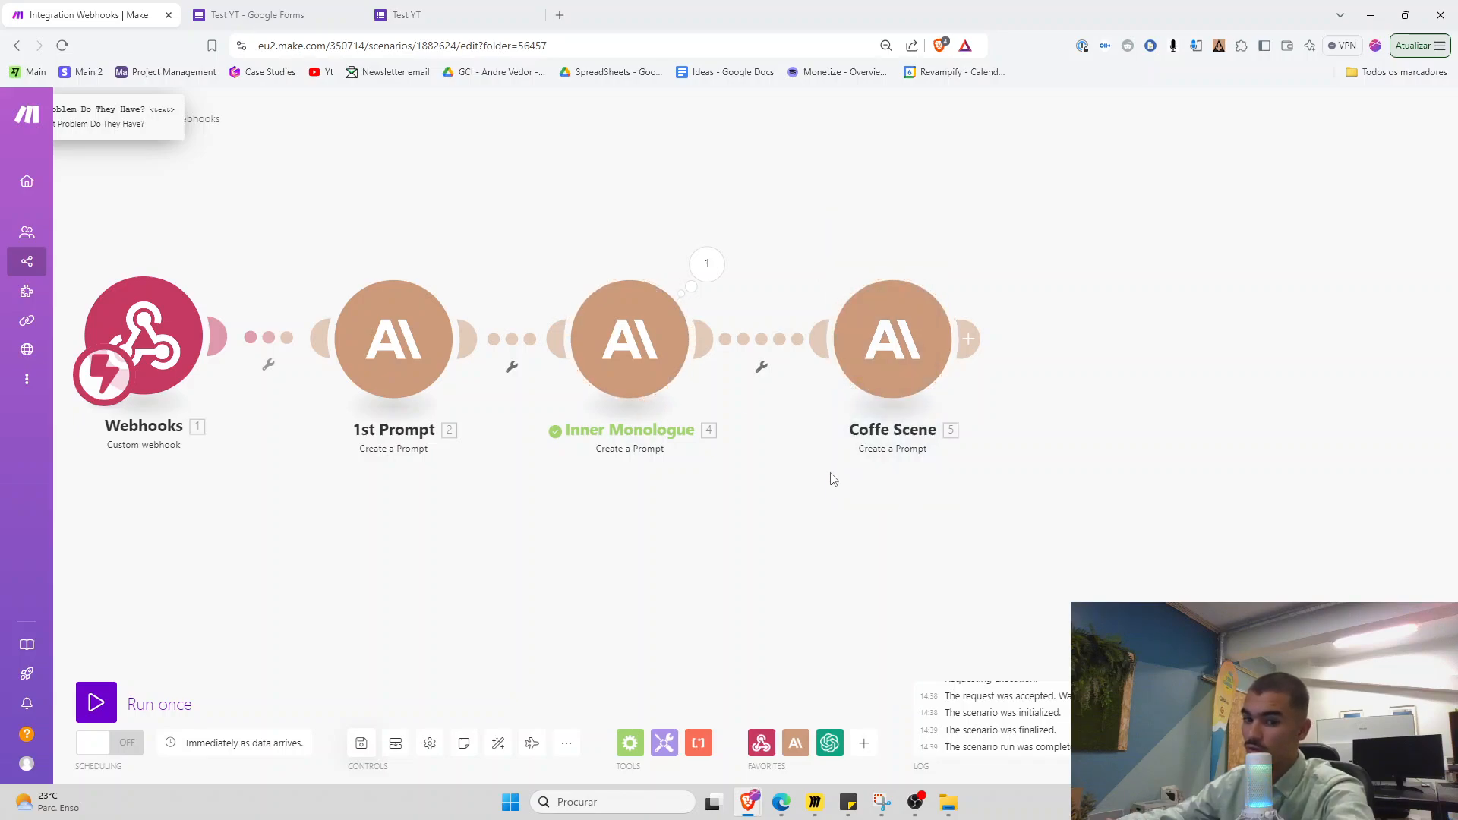
Bring the Linkedin Content Strategy window full screen and inspect its ICP Inner Monologue prompt
{"action": "scroll", "coordinate": [759, 479], "scroll_direction": "up", "scroll_amount": 1}
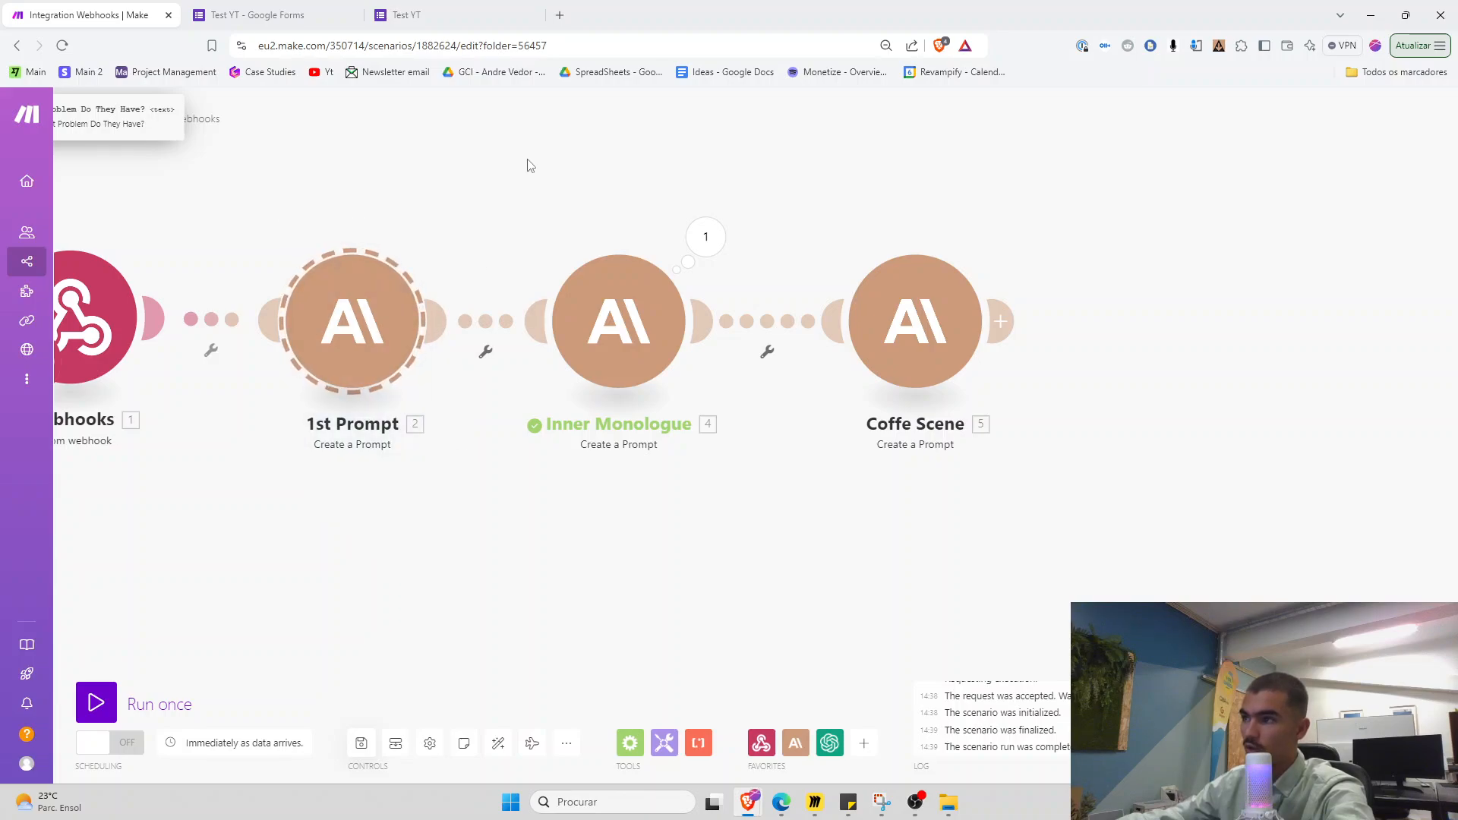
{"action": "left_click_drag", "start_coordinate": [716, 490], "coordinate": [717, 489]}
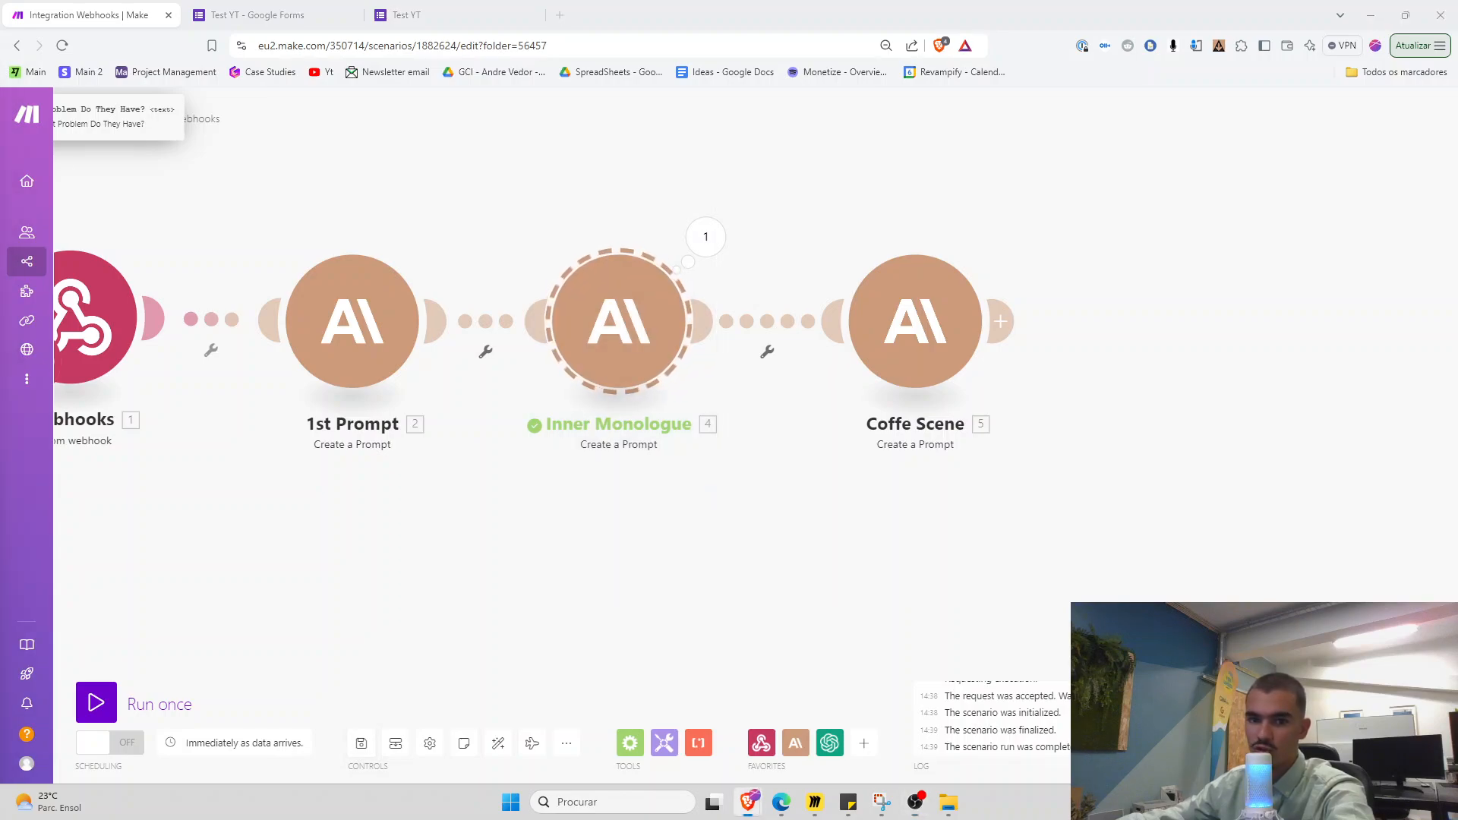
{"action": "left_click_drag", "start_coordinate": [0, 209], "coordinate": [544, 208]}
{"action": "left_click", "coordinate": [716, 199]}
{"action": "scroll", "coordinate": [529, 336], "scroll_direction": "down", "scroll_amount": 6}
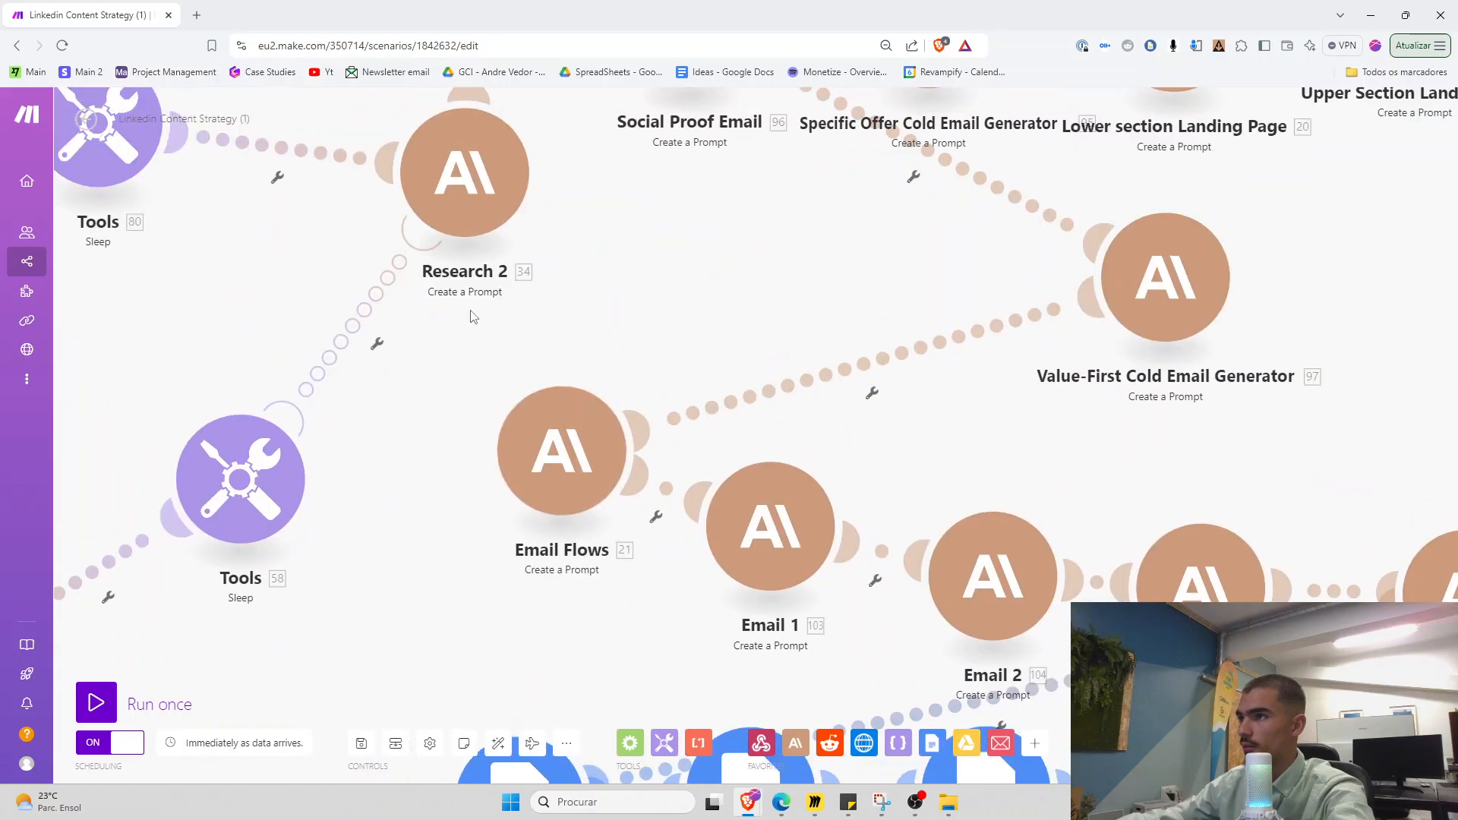
{"action": "scroll", "coordinate": [539, 257], "scroll_direction": "up", "scroll_amount": 6}
{"action": "scroll", "coordinate": [537, 256], "scroll_direction": "up", "scroll_amount": 5}
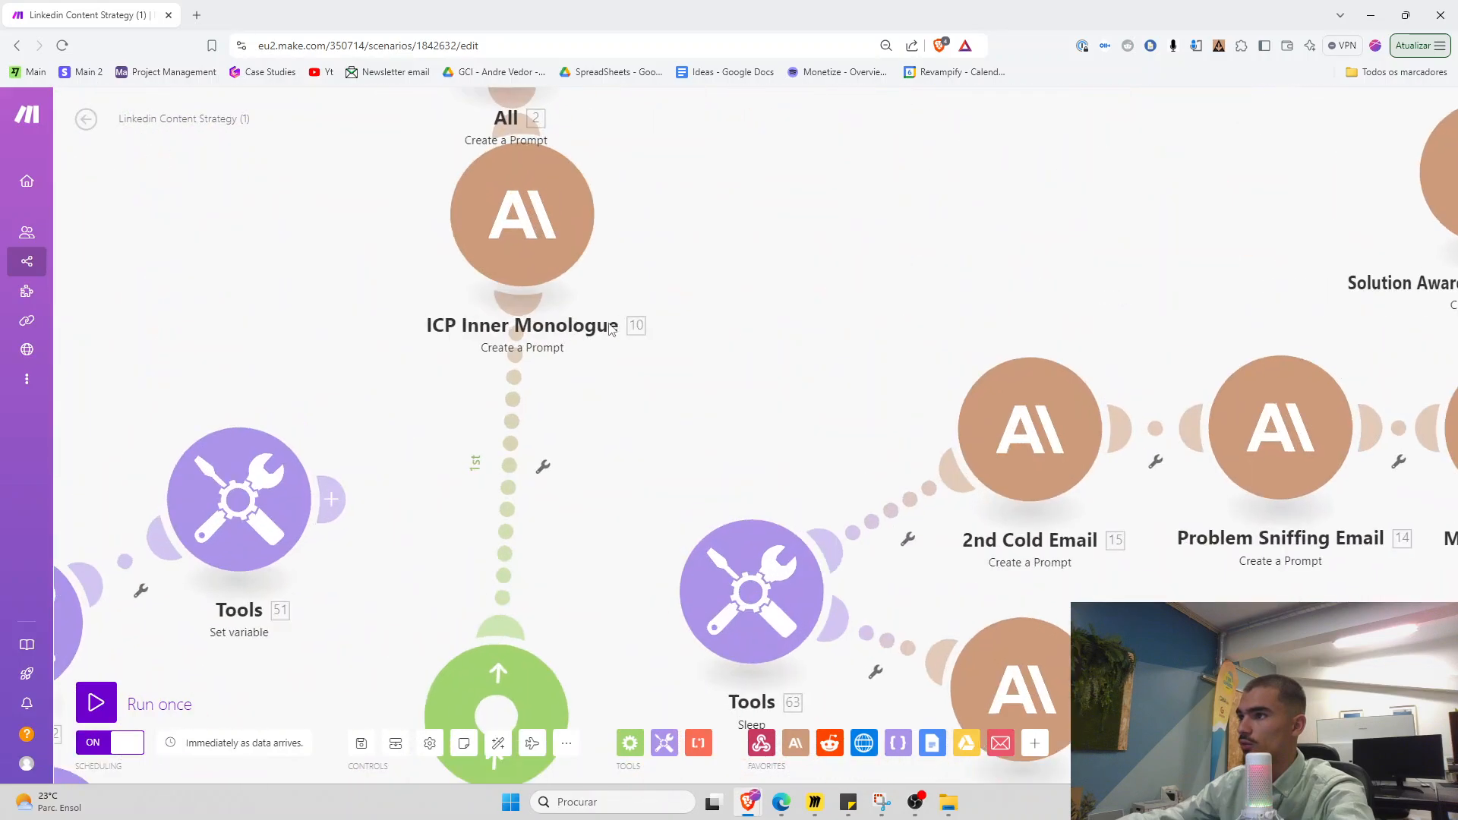
{"action": "left_click", "coordinate": [519, 335]}
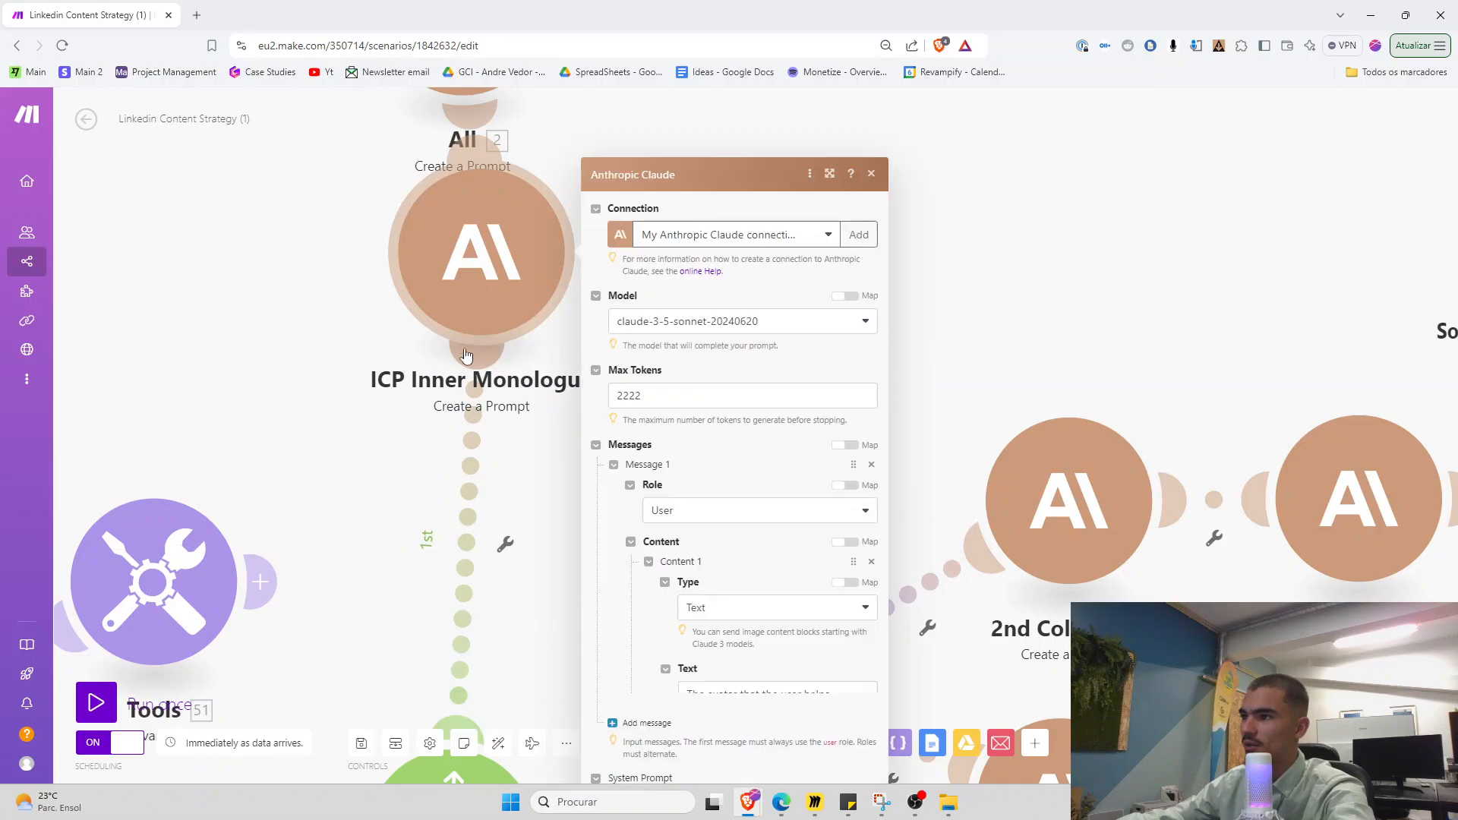
{"action": "scroll", "coordinate": [699, 455], "scroll_direction": "down", "scroll_amount": 10}
{"action": "left_click", "coordinate": [1028, 356]}
Review the Solution Aware to Product Aware VSL module's prompt, including its inner monologue paragraph
{"action": "scroll", "coordinate": [911, 325], "scroll_direction": "down", "scroll_amount": 3}
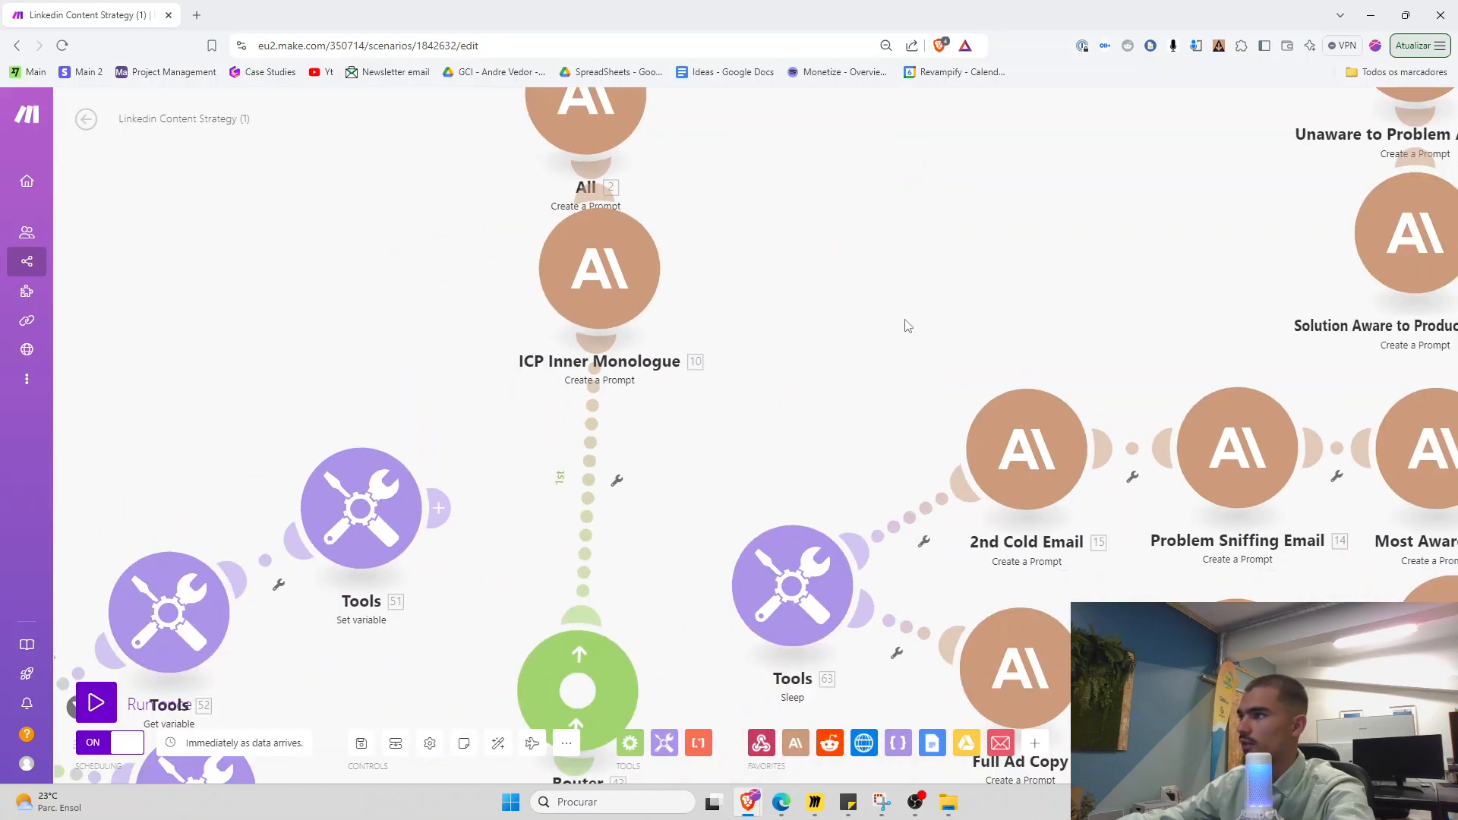
{"action": "left_click_drag", "start_coordinate": [911, 322], "coordinate": [735, 443]}
{"action": "scroll", "coordinate": [735, 443], "scroll_direction": "up", "scroll_amount": 1}
{"action": "left_click_drag", "start_coordinate": [865, 471], "coordinate": [722, 443]}
{"action": "left_click_drag", "start_coordinate": [904, 342], "coordinate": [813, 321]}
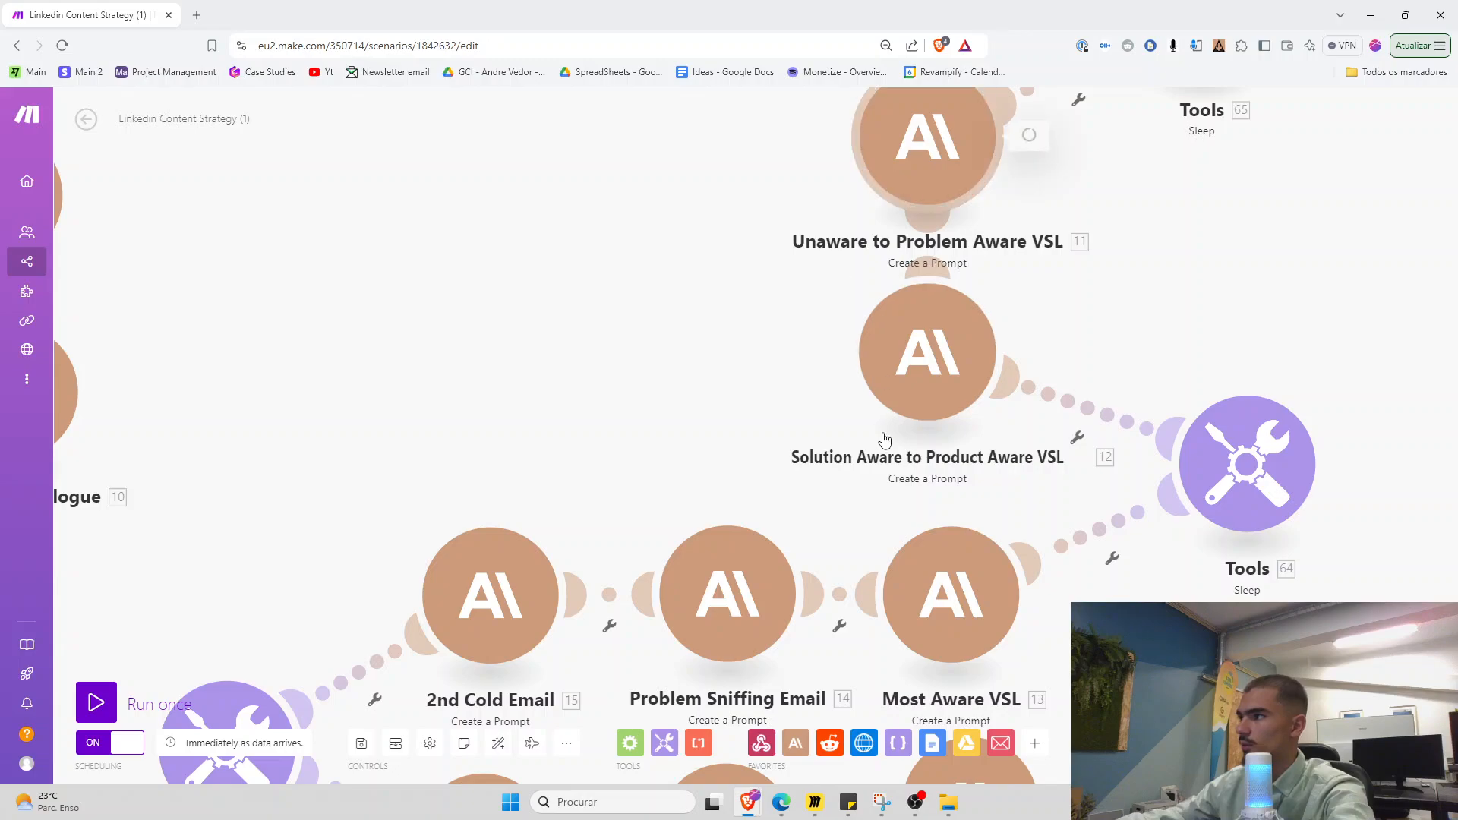
{"action": "left_click", "coordinate": [895, 403]}
{"action": "scroll", "coordinate": [1217, 456], "scroll_direction": "down", "scroll_amount": 5}
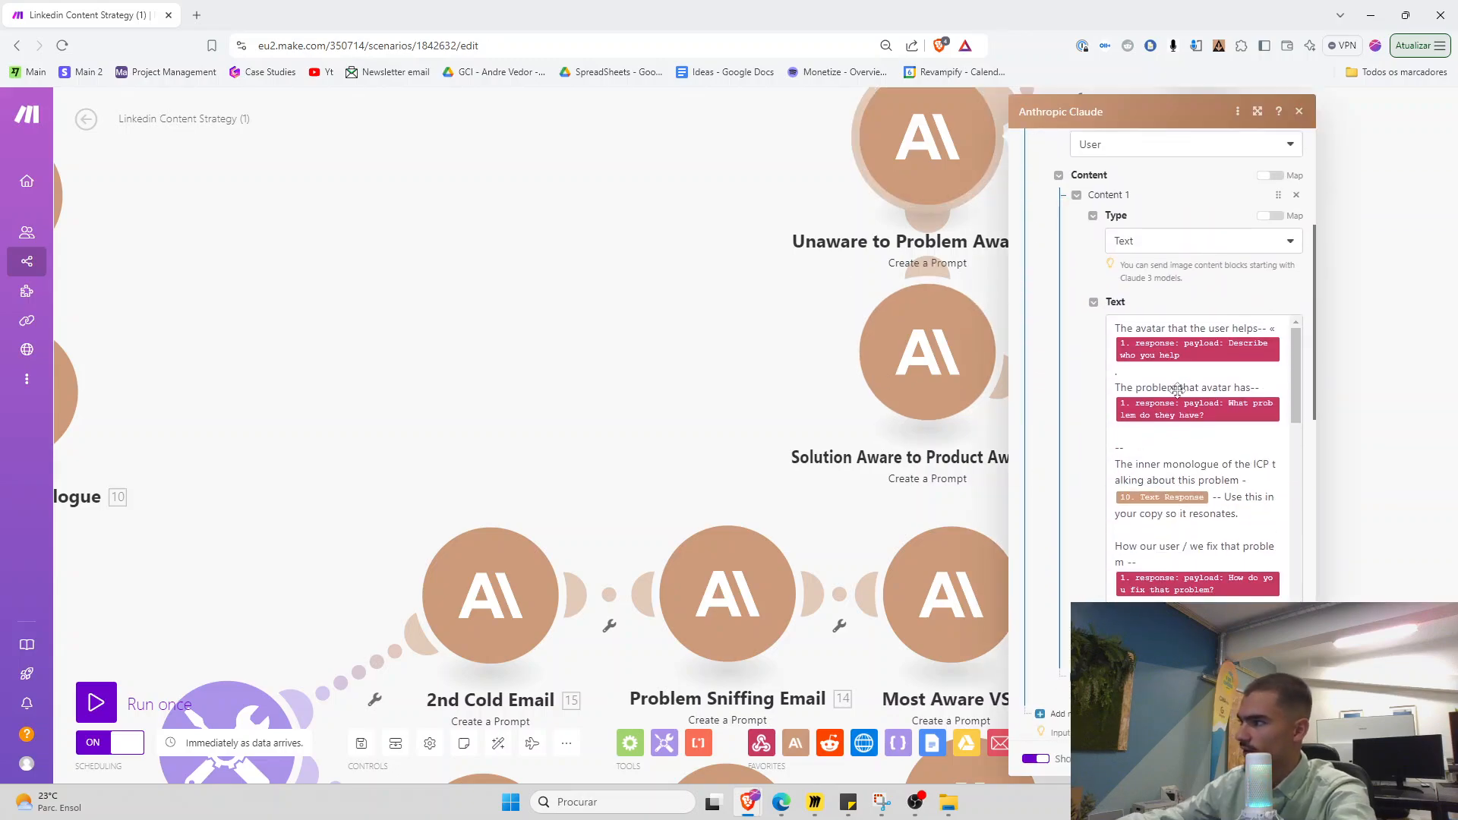
{"action": "left_click_drag", "start_coordinate": [1117, 322], "coordinate": [1240, 651]}
{"action": "left_click", "coordinate": [1220, 559]}
{"action": "scroll", "coordinate": [1219, 560], "scroll_direction": "up", "scroll_amount": 2}
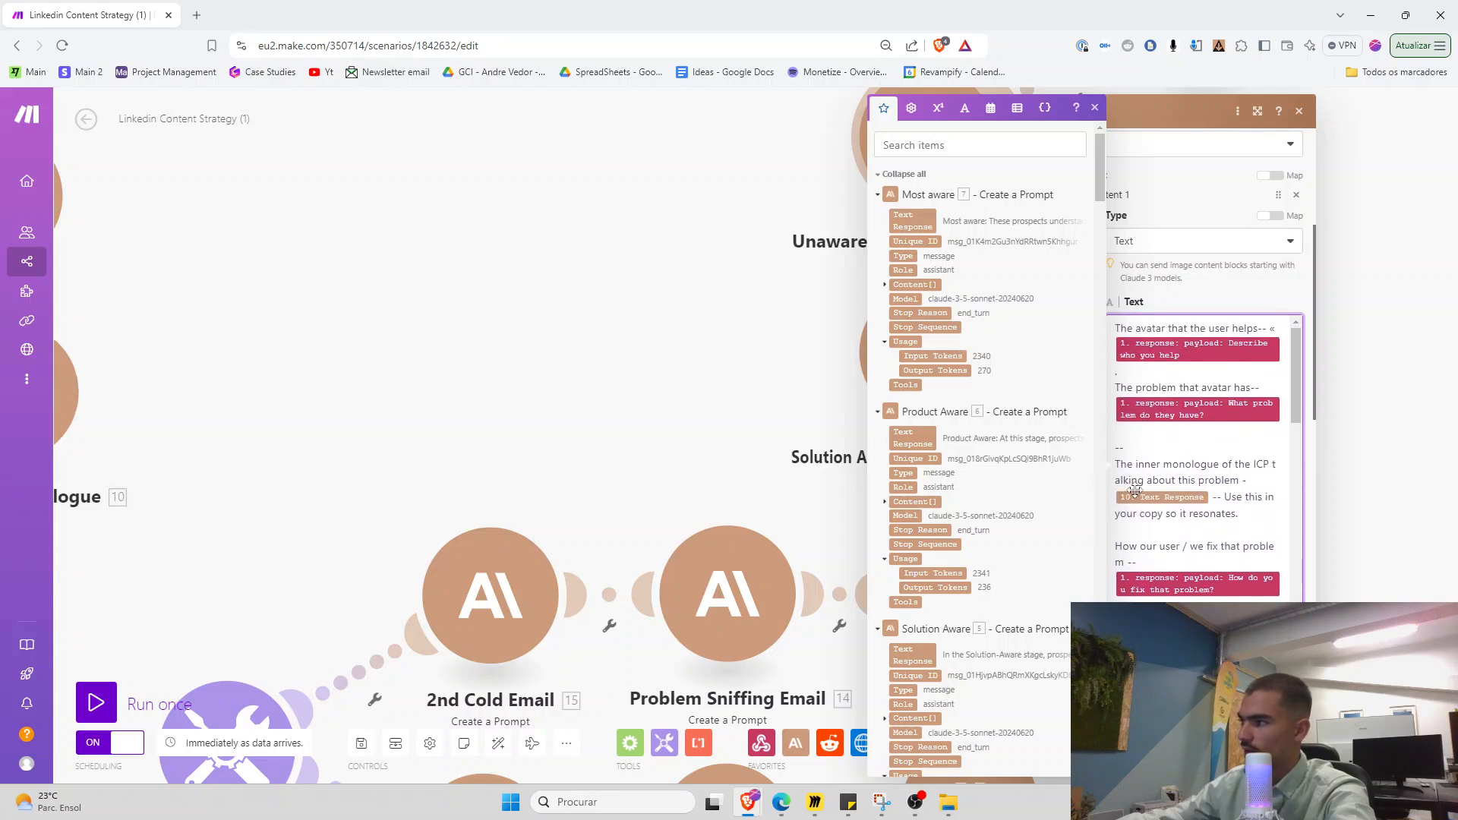
{"action": "left_click_drag", "start_coordinate": [1117, 459], "coordinate": [1246, 516]}
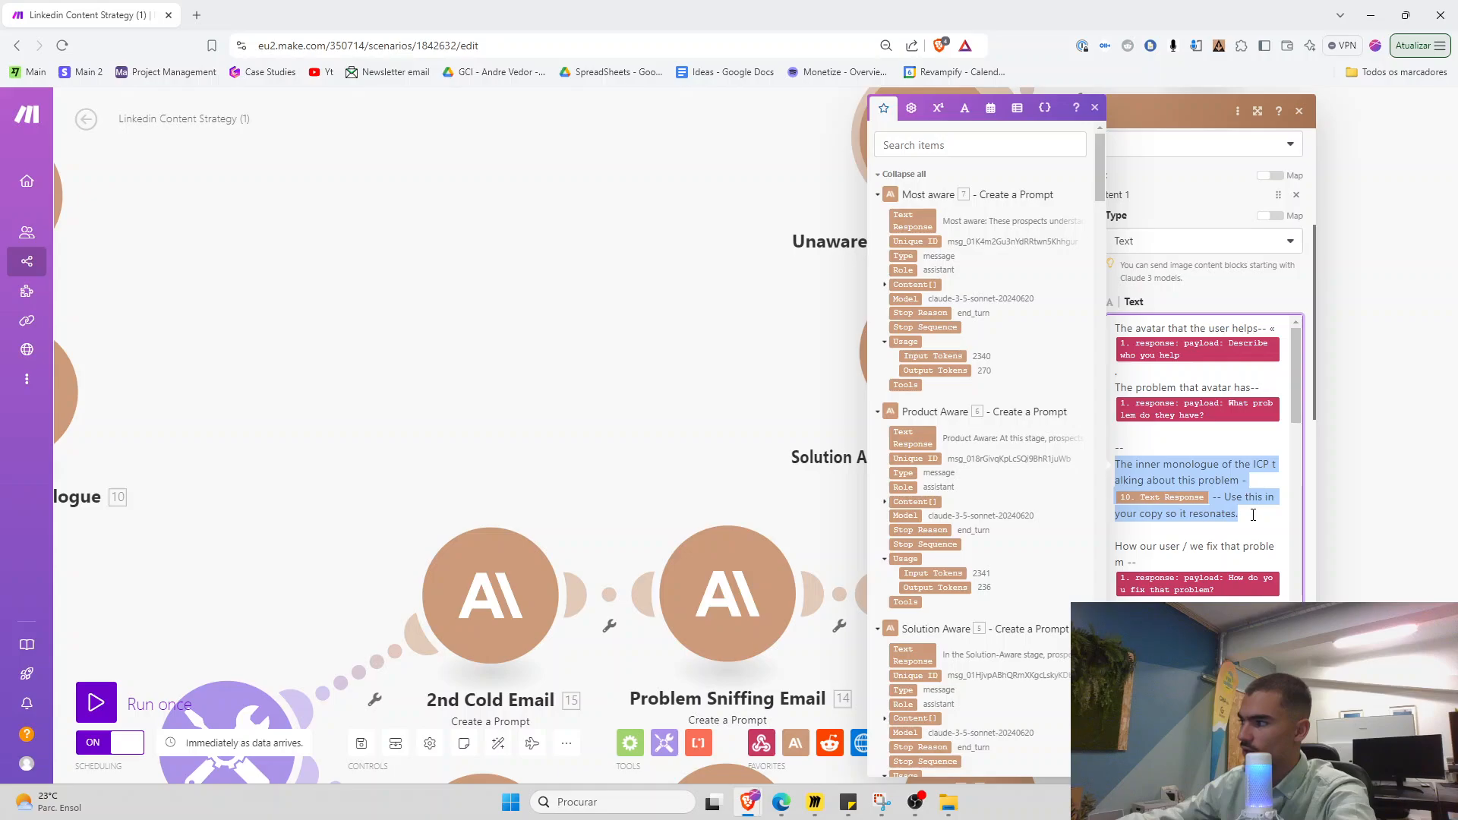
{"action": "left_click", "coordinate": [1240, 515]}
{"action": "left_click", "coordinate": [461, 521]}
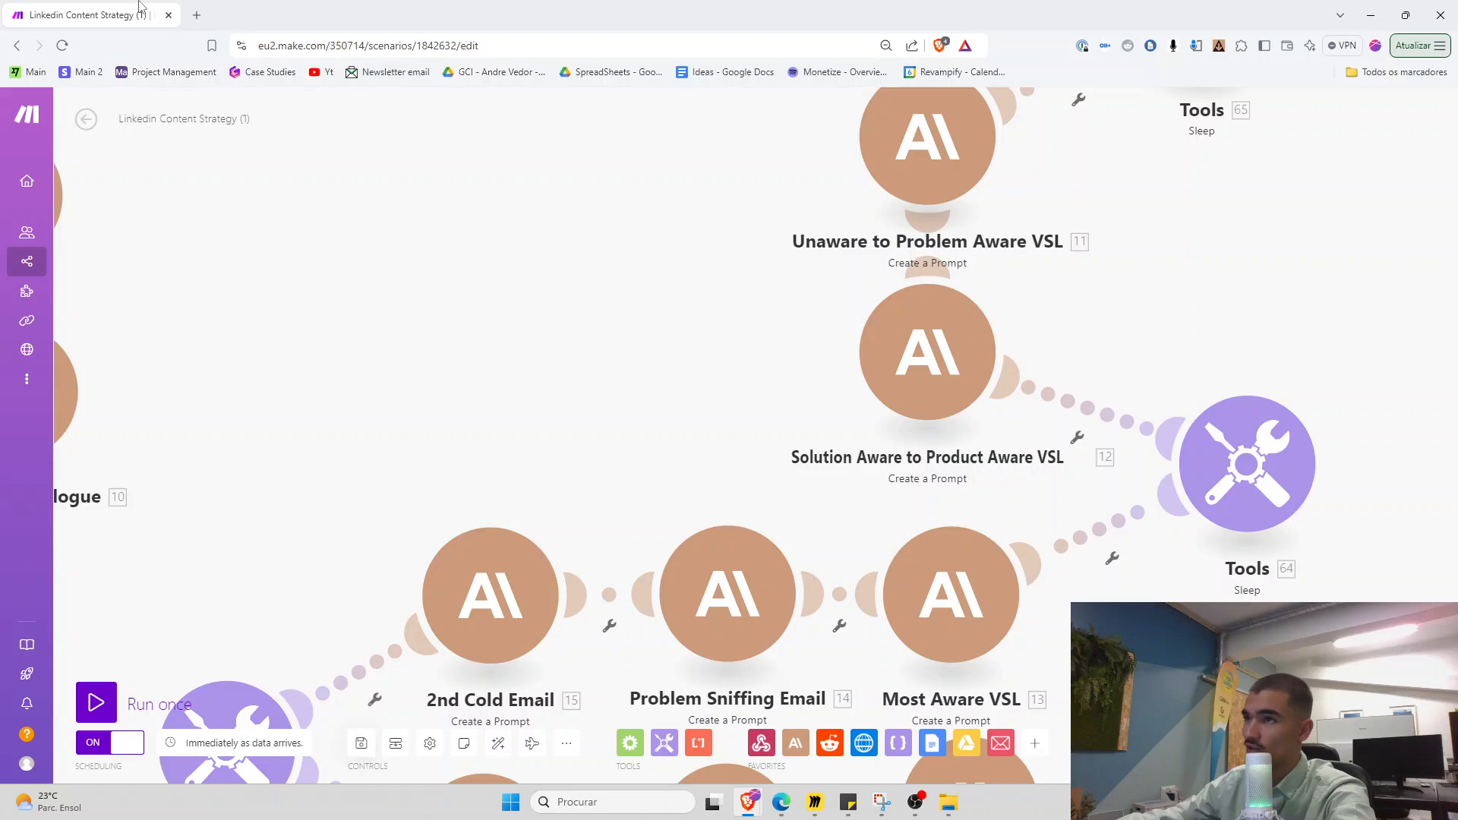
Close the Linkedin Content Strategy window and run the Integration Webhooks scenario once
{"action": "left_click", "coordinate": [169, 14]}
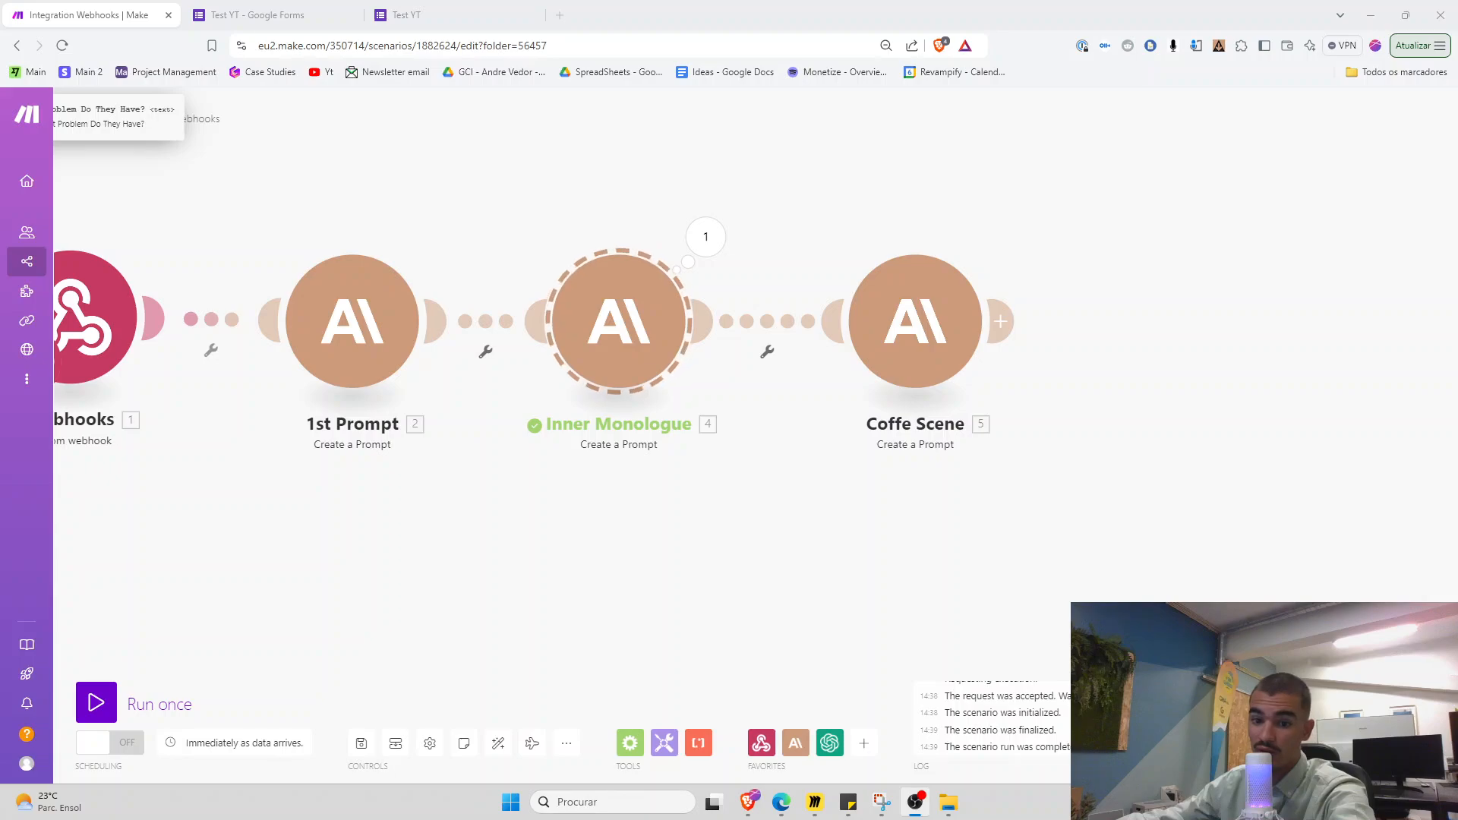
{"action": "mouse_move", "coordinate": [36, 480]}
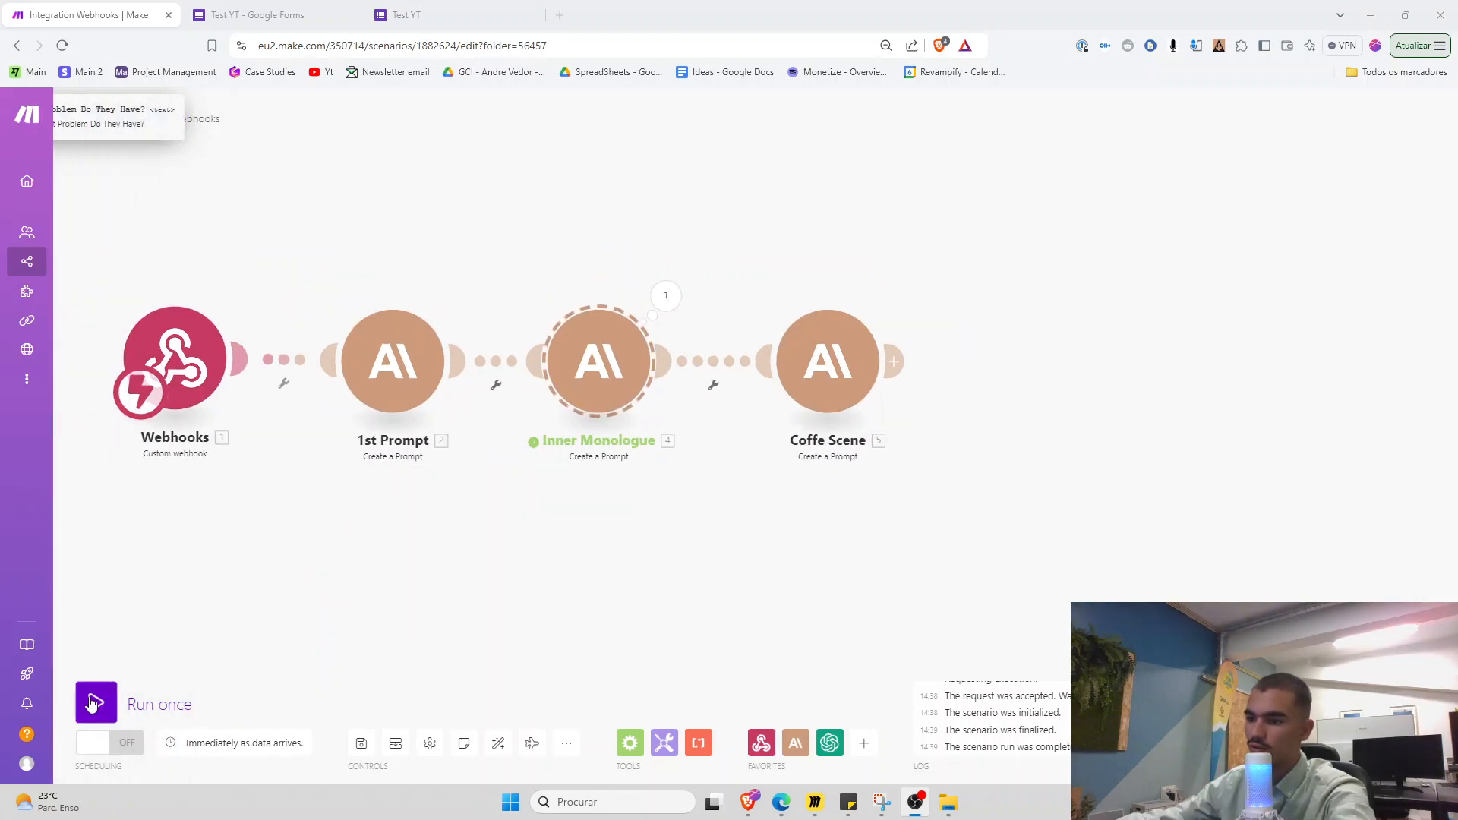
{"action": "left_click", "coordinate": [98, 700]}
Start another Test YT form response and paste in the earlier ICP answer
{"action": "left_click", "coordinate": [372, 13]}
{"action": "left_click", "coordinate": [592, 184]}
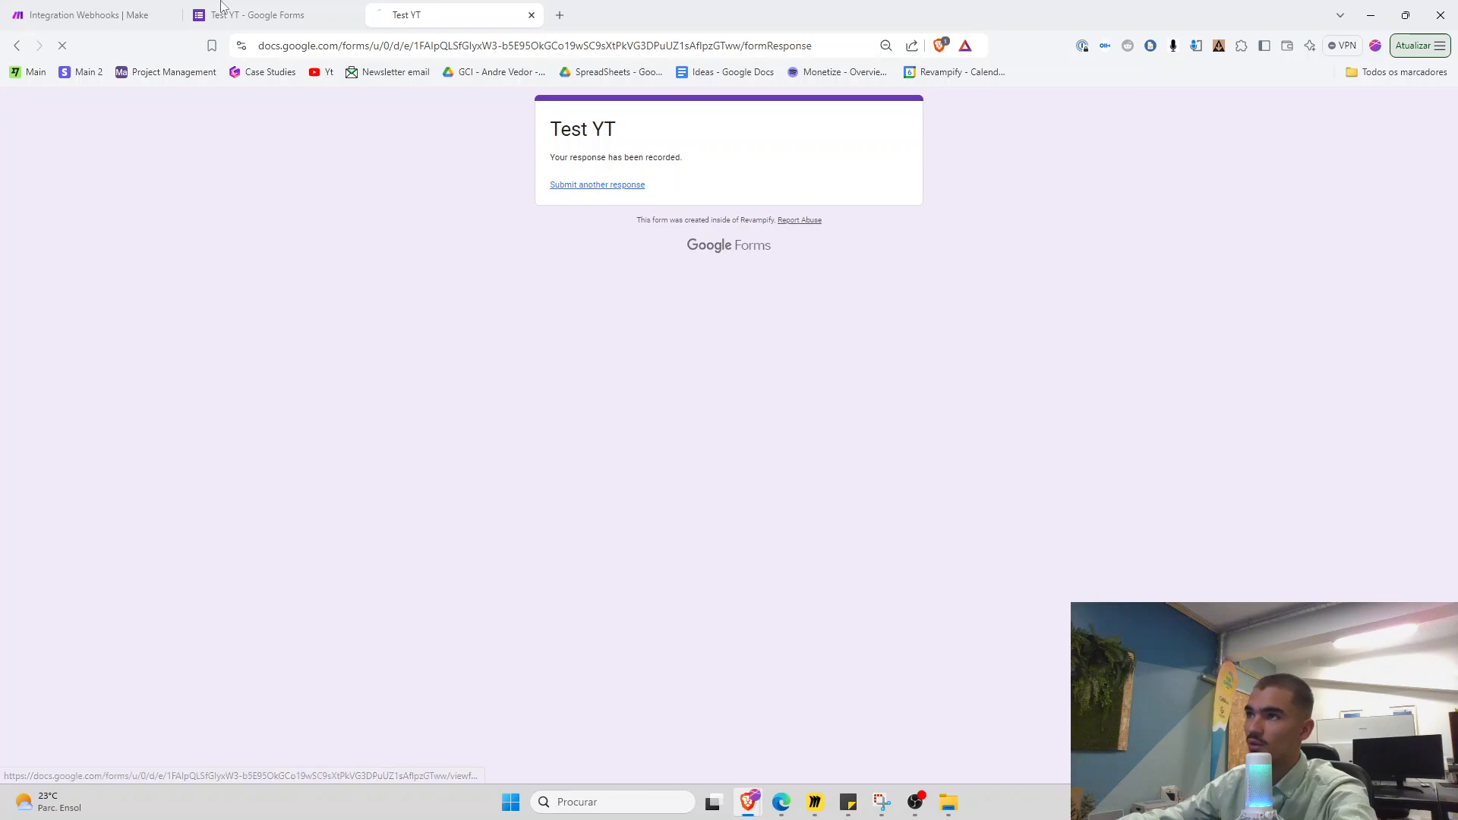
{"action": "left_click", "coordinate": [219, 10]}
{"action": "triple_click", "coordinate": [571, 481]}
{"action": "key", "text": "ctrl+c"}
{"action": "left_click", "coordinate": [454, 21]}
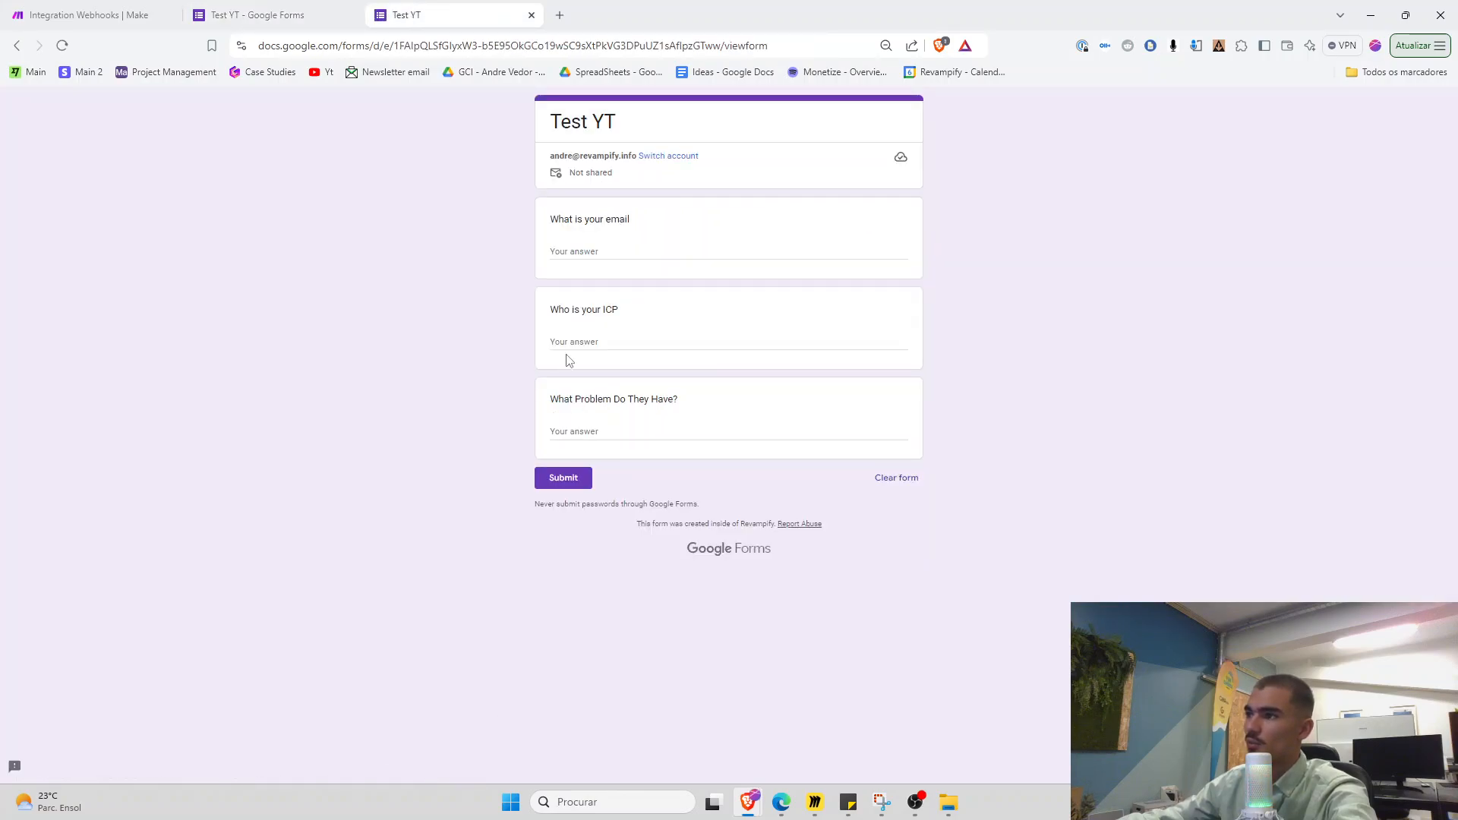
{"action": "left_click", "coordinate": [570, 348]}
{"action": "key", "text": "ctrl+v"}
Paste the earlier problem answer, submit the response, and return to Make
{"action": "left_click", "coordinate": [287, 12]}
{"action": "triple_click", "coordinate": [603, 638]}
{"action": "key", "text": "ctrl+c"}
{"action": "left_click", "coordinate": [416, 16]}
{"action": "key", "text": "Tab"}
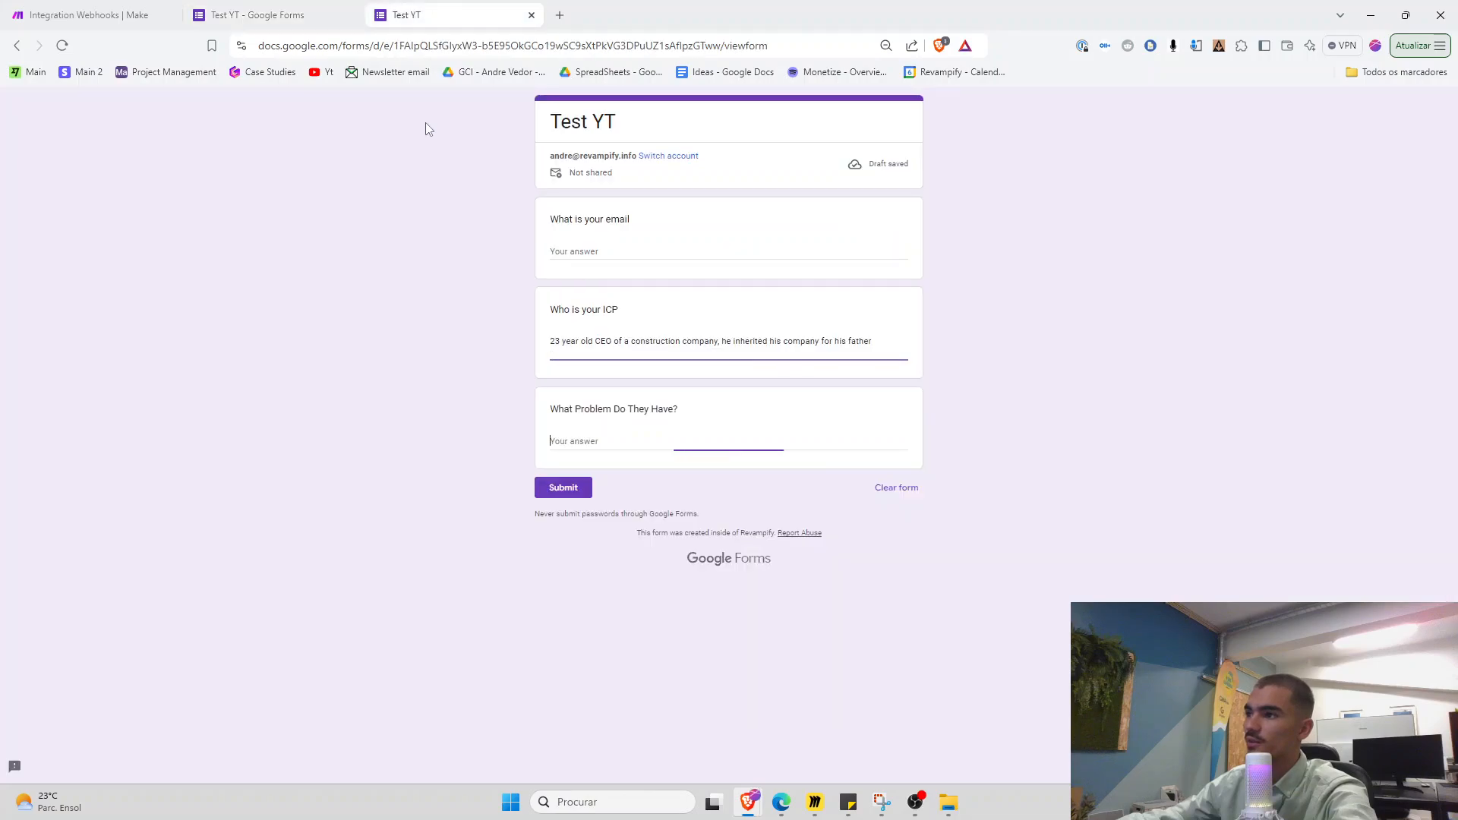
{"action": "key", "text": "ctrl+v"}
{"action": "left_click", "coordinate": [556, 502]}
{"action": "left_click", "coordinate": [116, 21]}
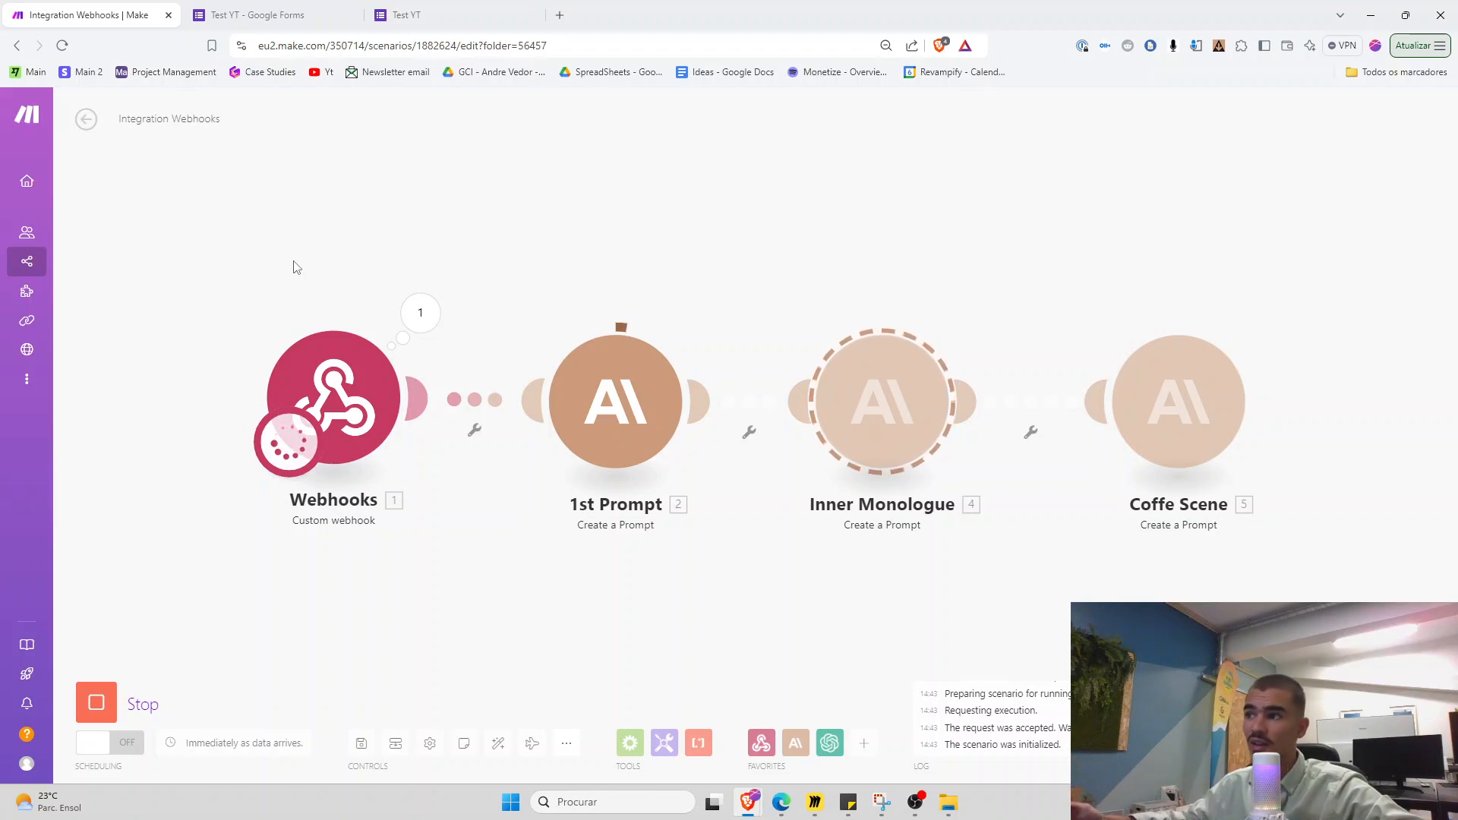
{"action": "left_click_drag", "start_coordinate": [722, 603], "coordinate": [459, 524]}
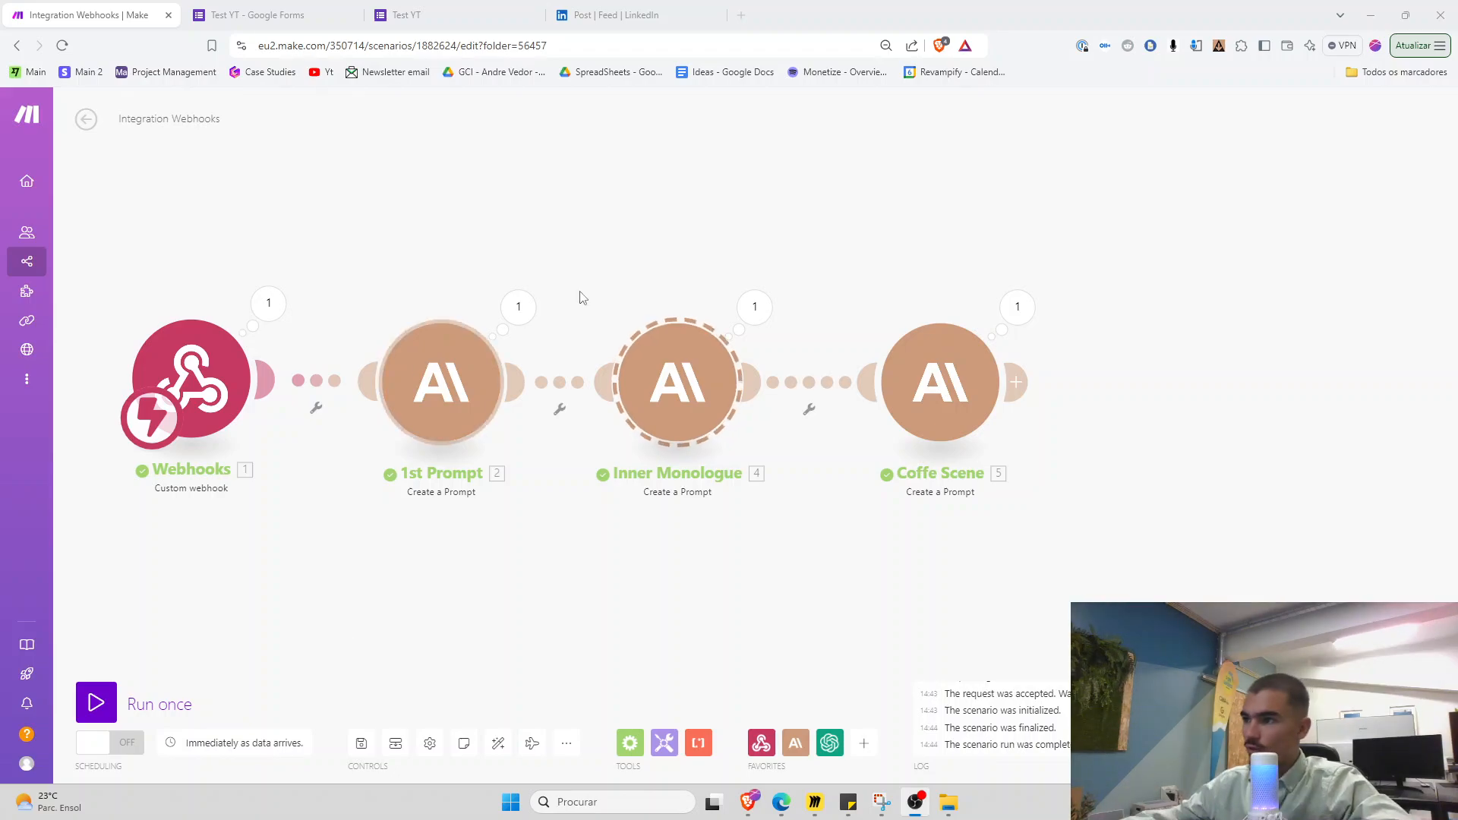
{"action": "scroll", "coordinate": [579, 299], "scroll_direction": "up", "scroll_amount": 2}
{"action": "left_click", "coordinate": [513, 289]}
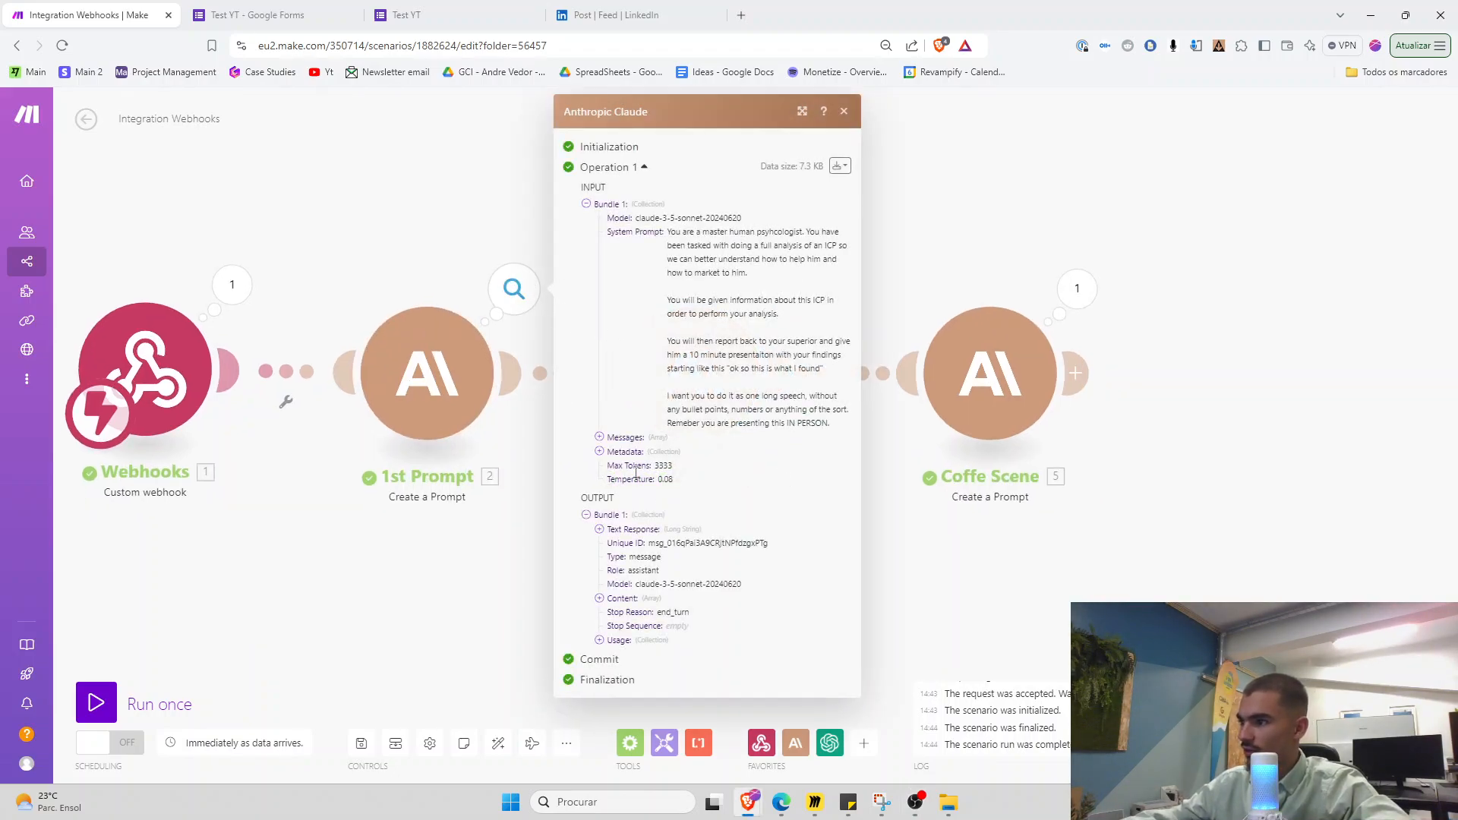
{"action": "left_click", "coordinate": [631, 533]}
{"action": "scroll", "coordinate": [643, 551], "scroll_direction": "down", "scroll_amount": 3}
{"action": "left_click_drag", "start_coordinate": [644, 463], "coordinate": [659, 480]}
{"action": "left_click", "coordinate": [659, 482]}
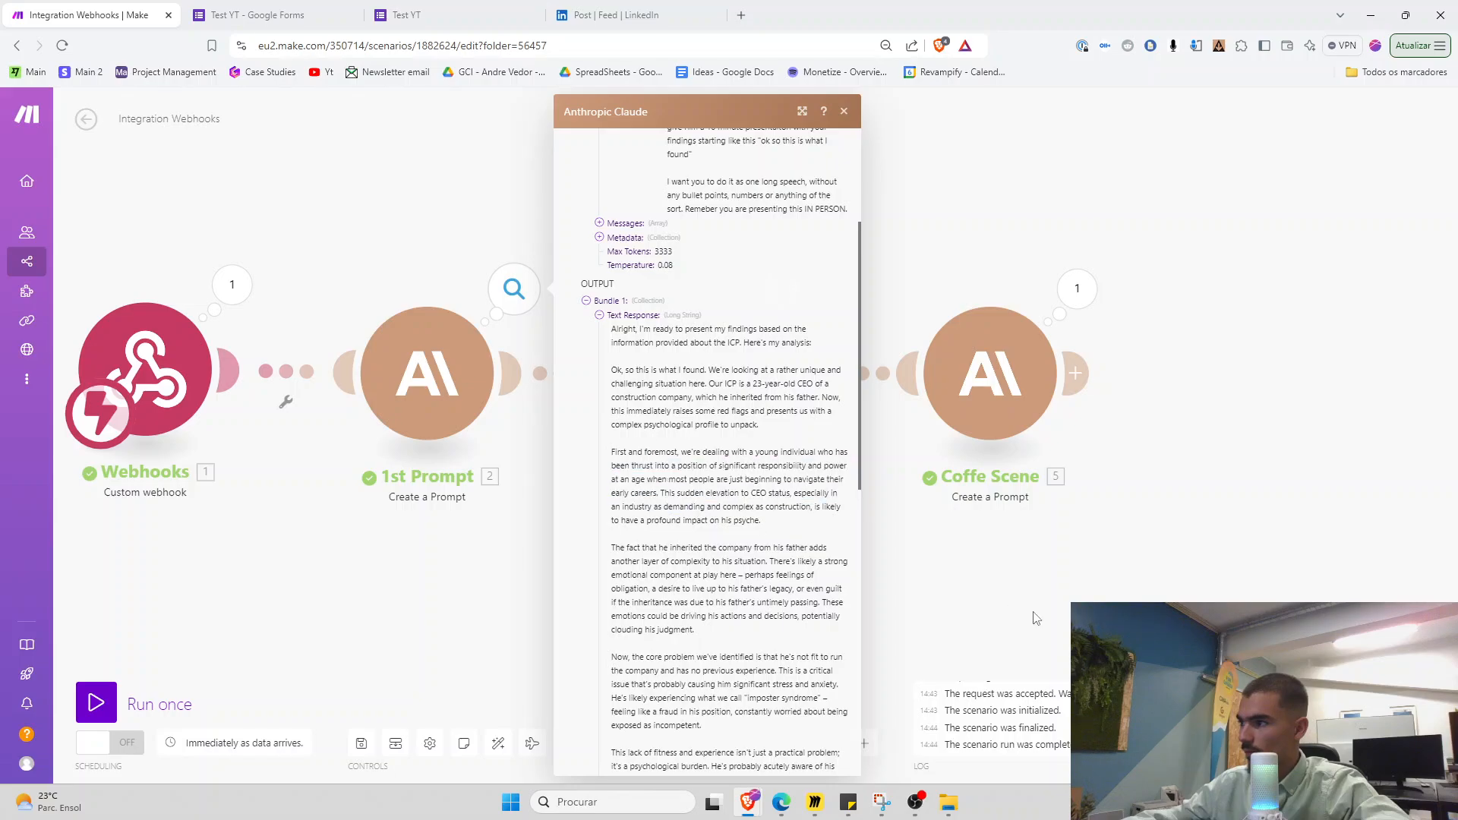
{"action": "left_click", "coordinate": [1033, 612]}
{"action": "left_click", "coordinate": [778, 287]}
{"action": "left_click", "coordinate": [894, 340]}
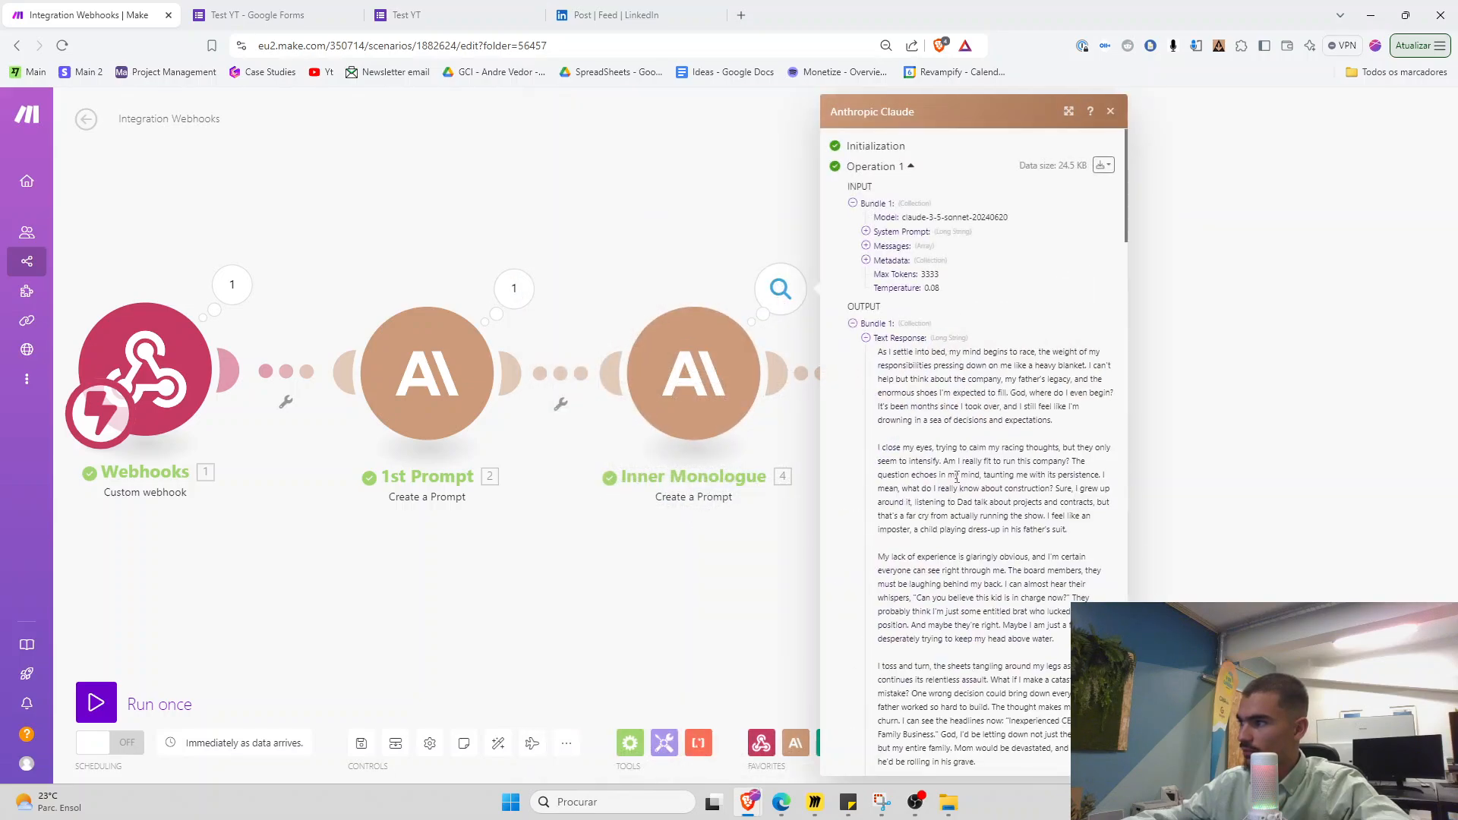
{"action": "scroll", "coordinate": [934, 456], "scroll_direction": "down", "scroll_amount": 3}
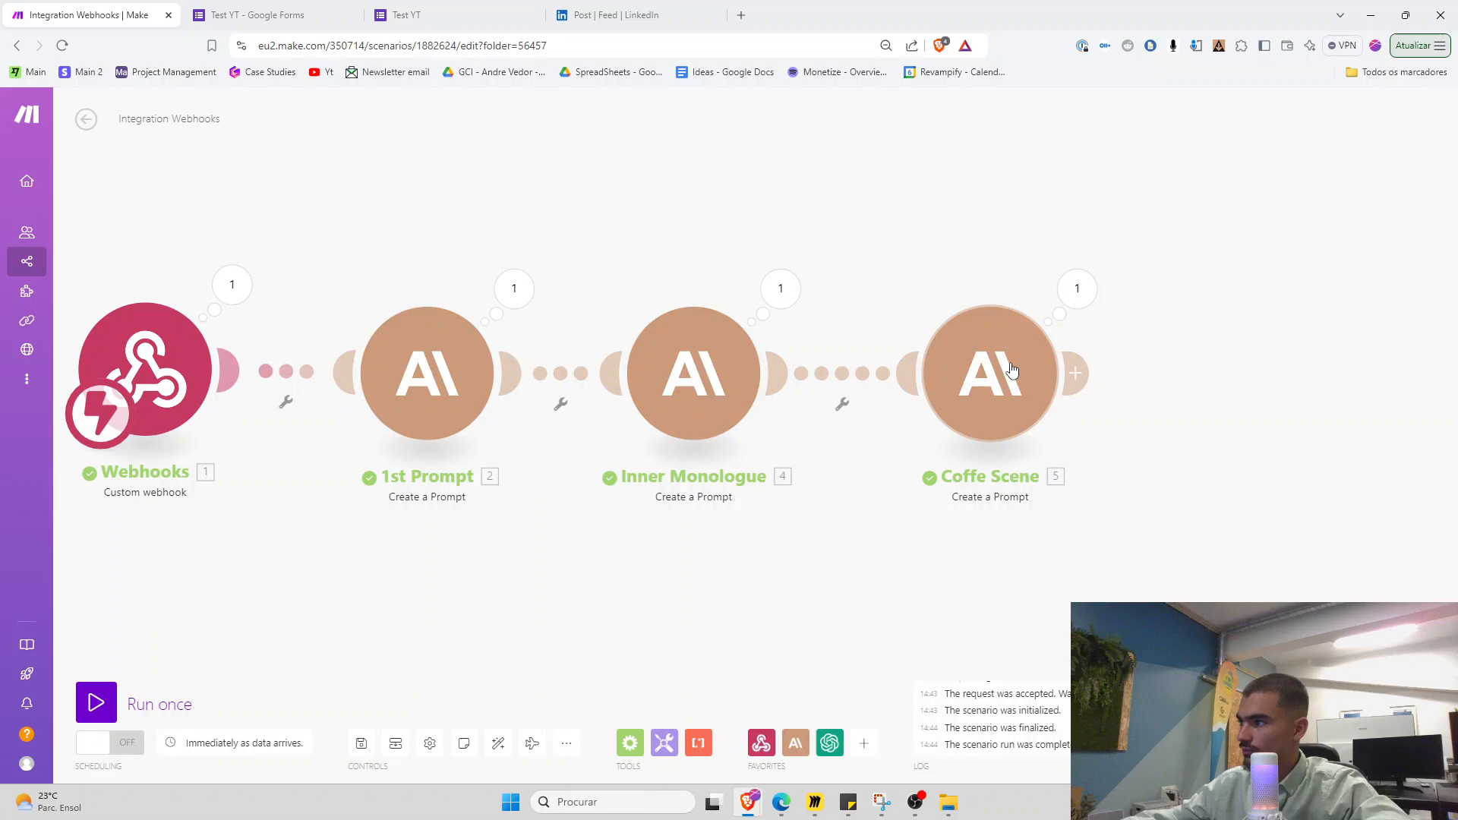
{"action": "left_click", "coordinate": [1077, 288]}
{"action": "left_click", "coordinate": [1164, 352]}
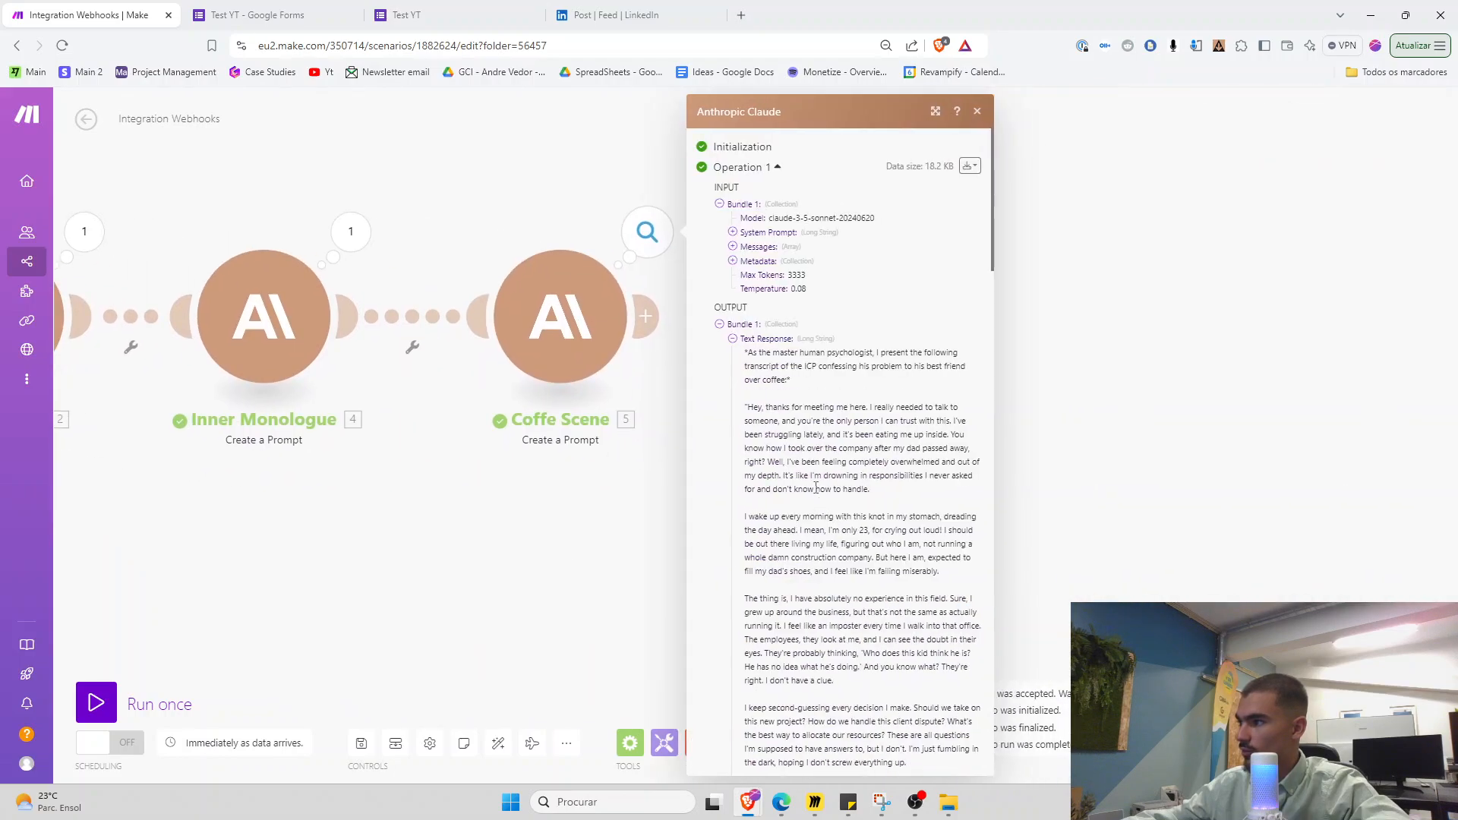
{"action": "scroll", "coordinate": [816, 486], "scroll_direction": "down", "scroll_amount": 3}
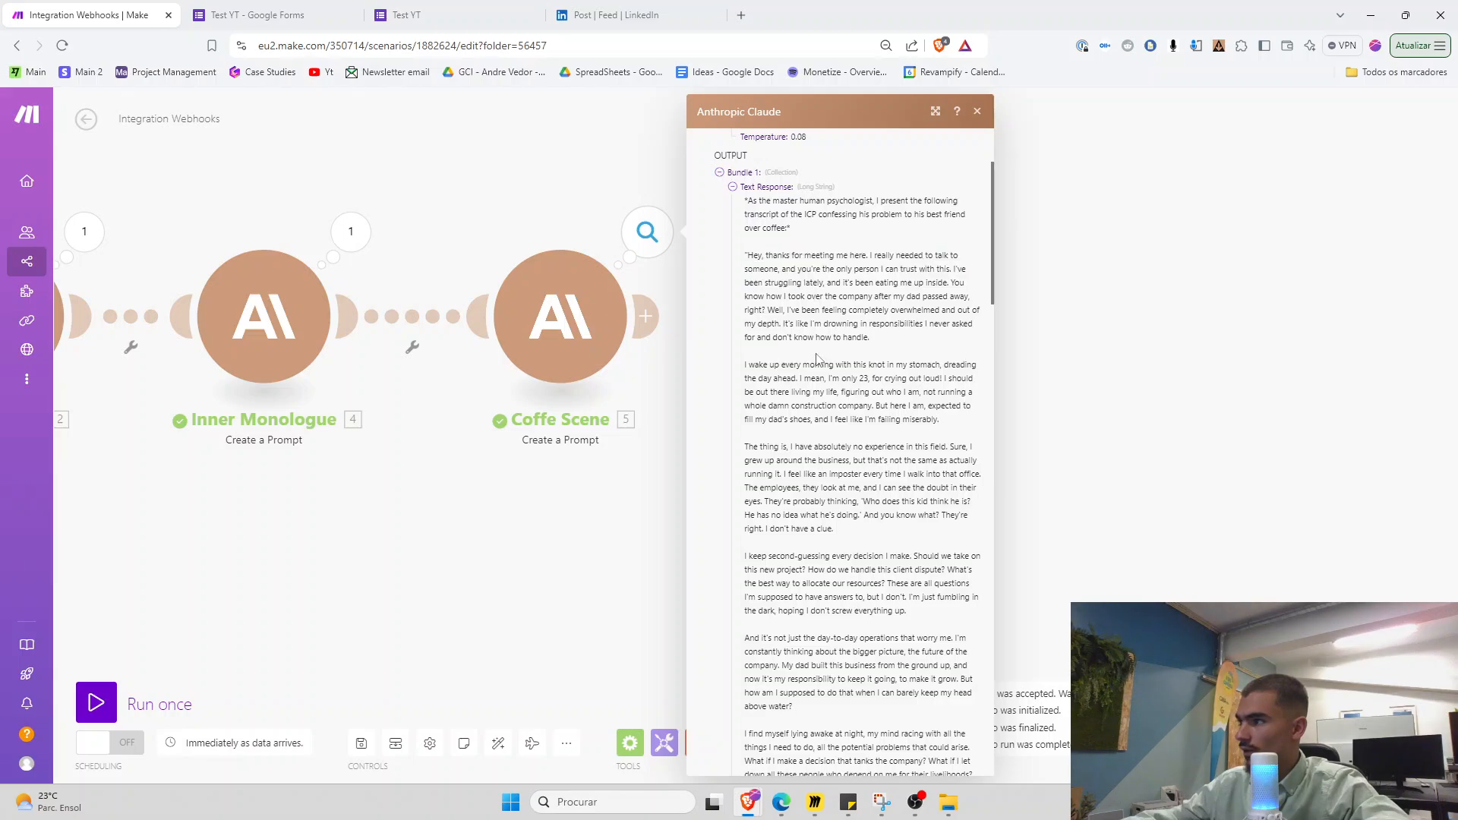
{"action": "left_click", "coordinate": [457, 539]}
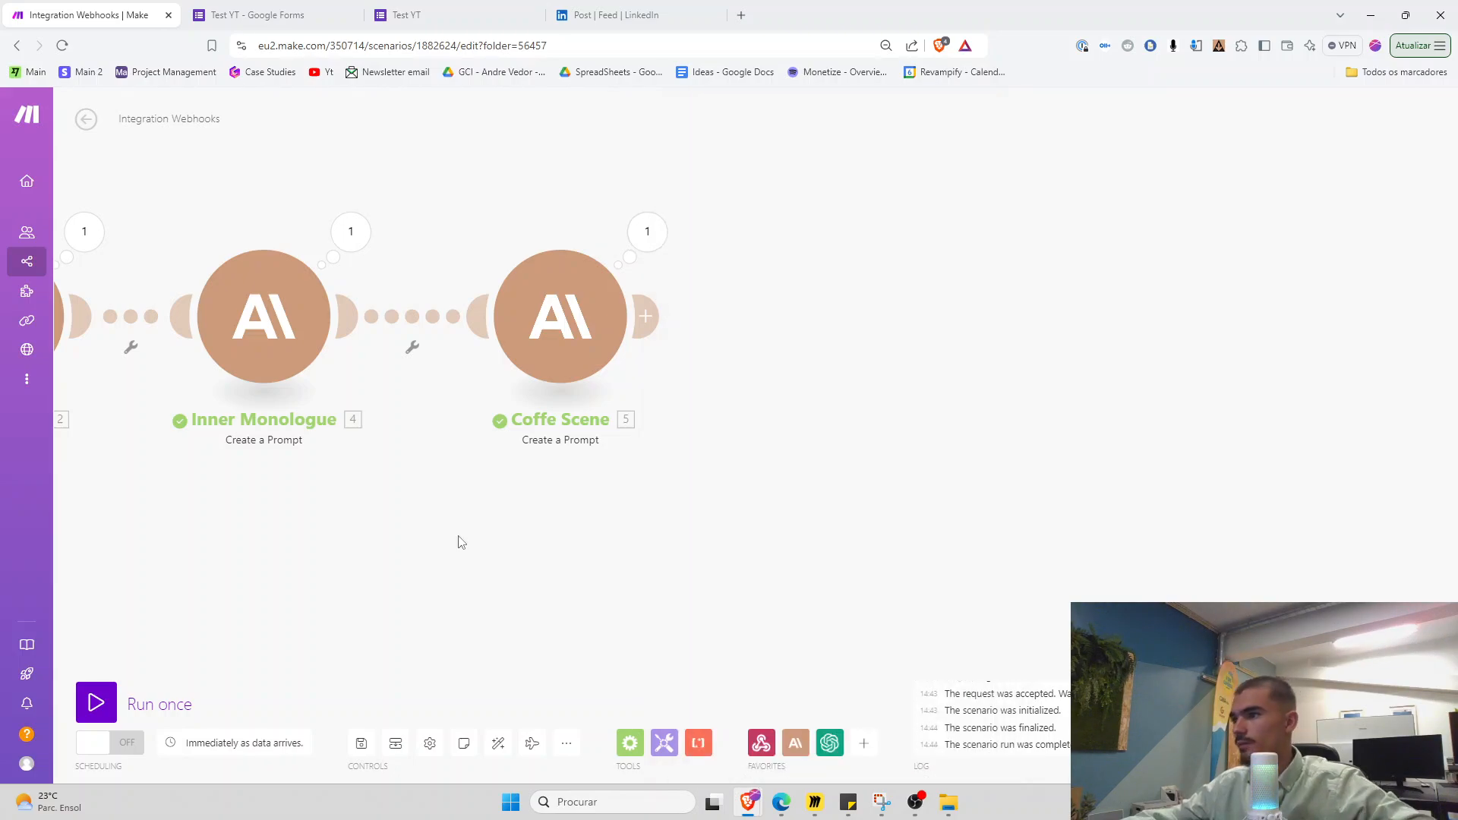
{"action": "scroll", "coordinate": [606, 548], "scroll_direction": "down", "scroll_amount": 2}
{"action": "left_click_drag", "start_coordinate": [457, 539], "coordinate": [636, 554]}
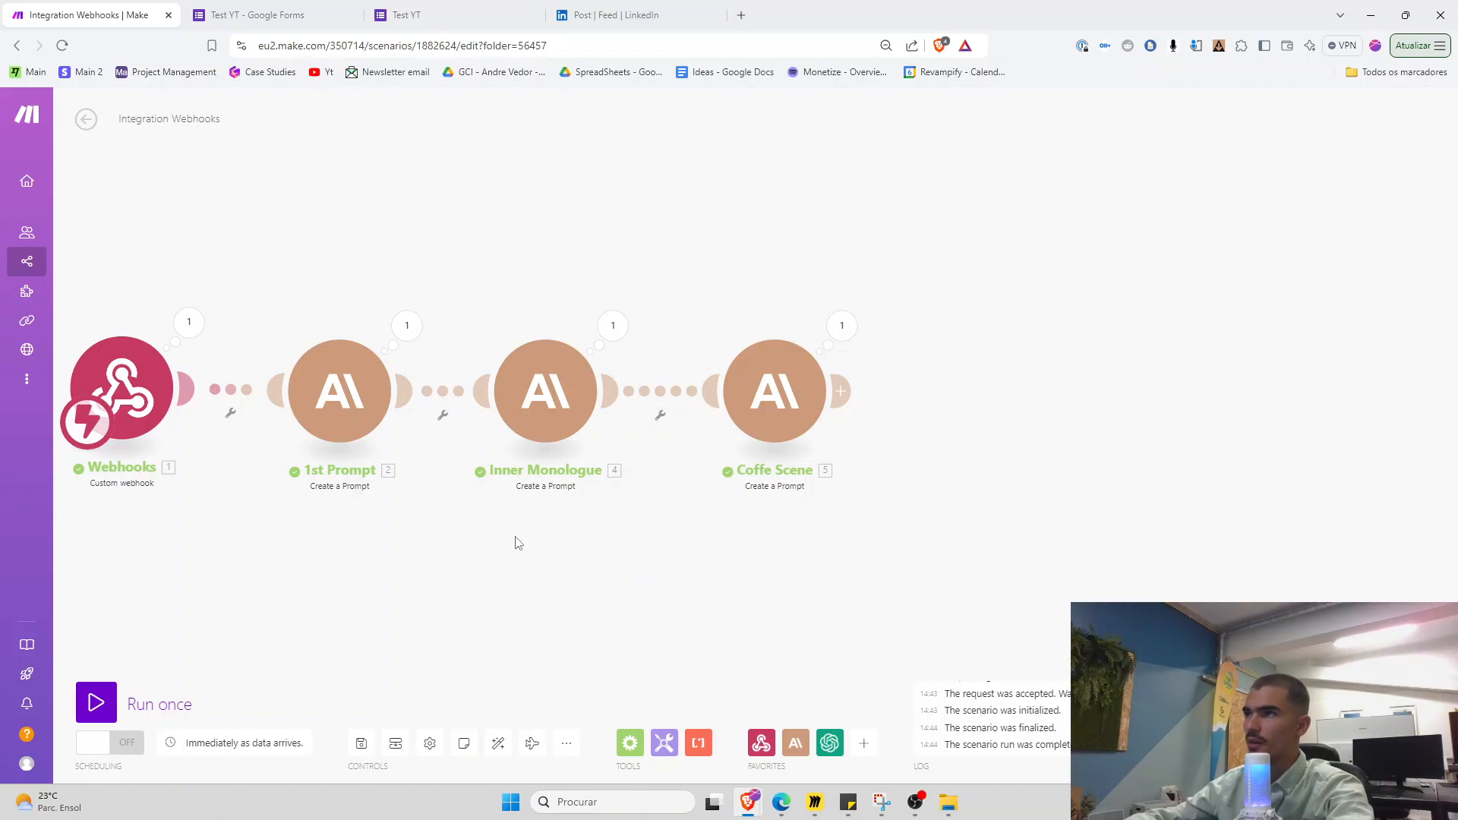
{"action": "key", "text": "alt+Tab"}
{"action": "scroll", "coordinate": [894, 441], "scroll_direction": "down", "scroll_amount": 3}
{"action": "left_click_drag", "start_coordinate": [935, 561], "coordinate": [514, 537]}
{"action": "scroll", "coordinate": [636, 487], "scroll_direction": "up", "scroll_amount": 3}
{"action": "left_click_drag", "start_coordinate": [1088, 406], "coordinate": [715, 476]}
{"action": "scroll", "coordinate": [578, 522], "scroll_direction": "up", "scroll_amount": 1}
{"action": "scroll", "coordinate": [659, 496], "scroll_direction": "down", "scroll_amount": 3}
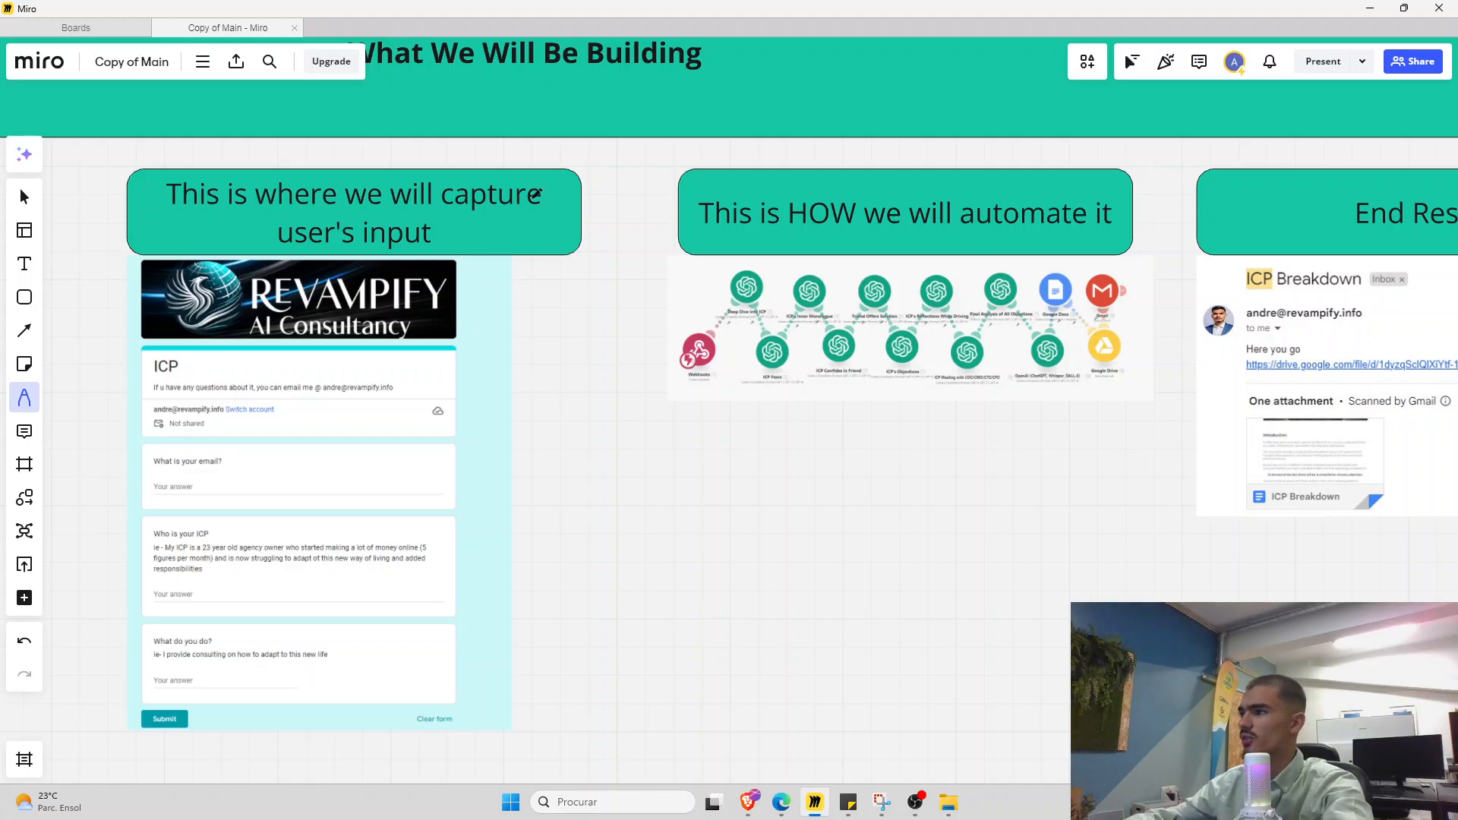
{"action": "scroll", "coordinate": [754, 417], "scroll_direction": "up", "scroll_amount": 3}
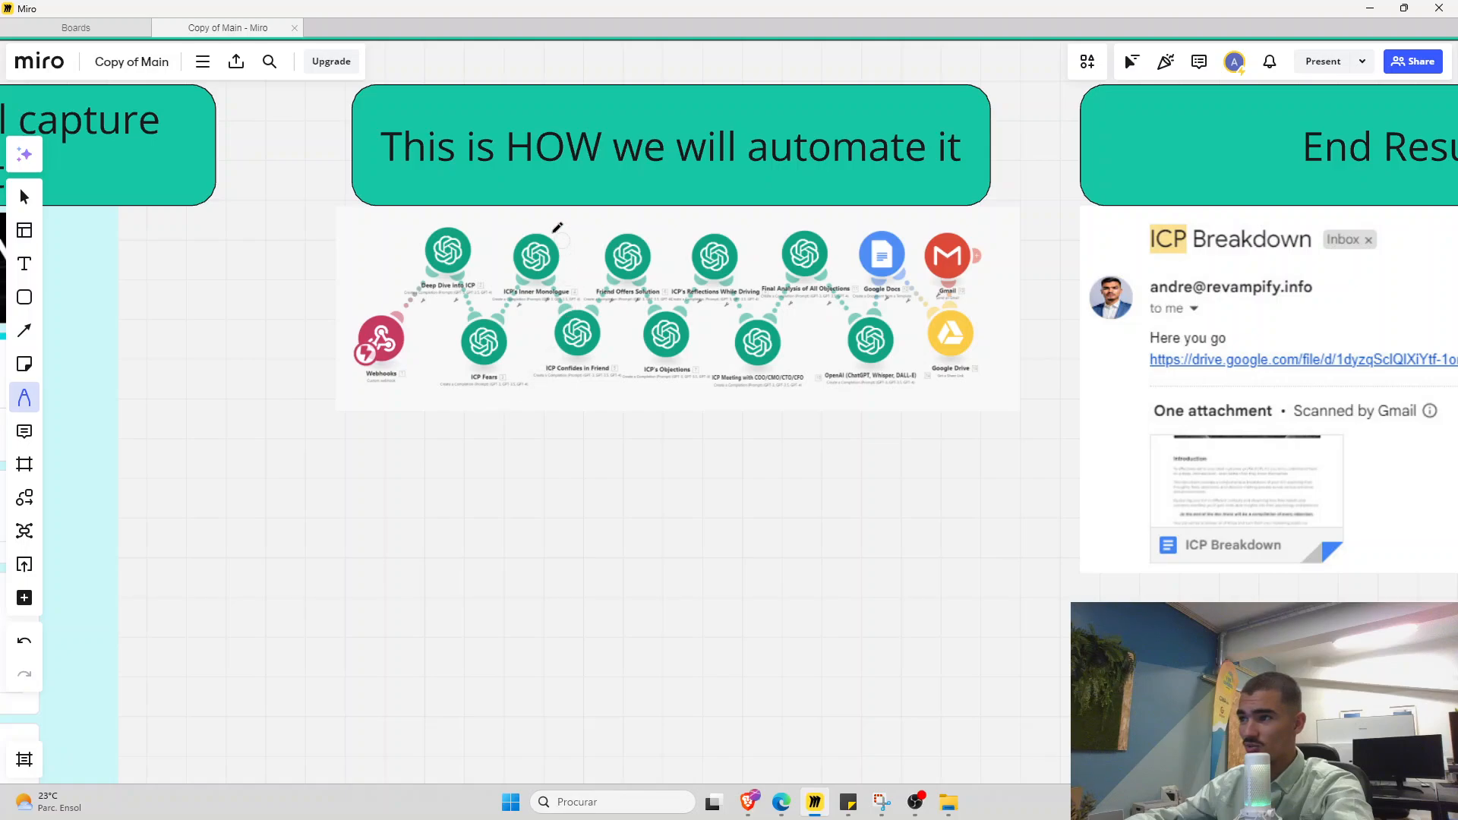
{"action": "left_click_drag", "start_coordinate": [799, 416], "coordinate": [491, 440]}
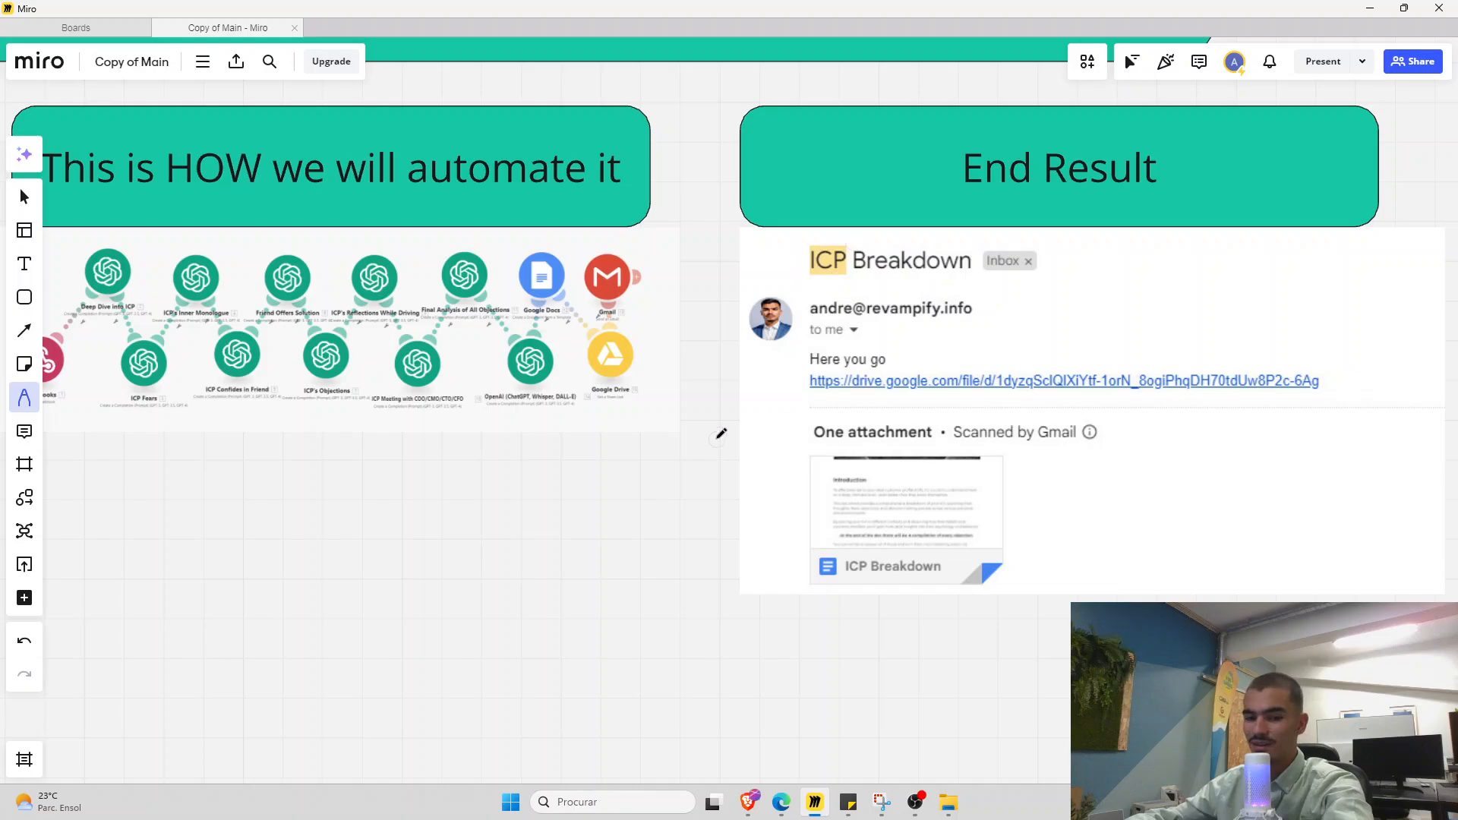
{"action": "left_click", "coordinate": [1368, 8]}
{"action": "scroll", "coordinate": [794, 442], "scroll_direction": "down", "scroll_amount": 4}
{"action": "left_click_drag", "start_coordinate": [707, 491], "coordinate": [673, 479]}
{"action": "scroll", "coordinate": [672, 480], "scroll_direction": "up", "scroll_amount": 3}
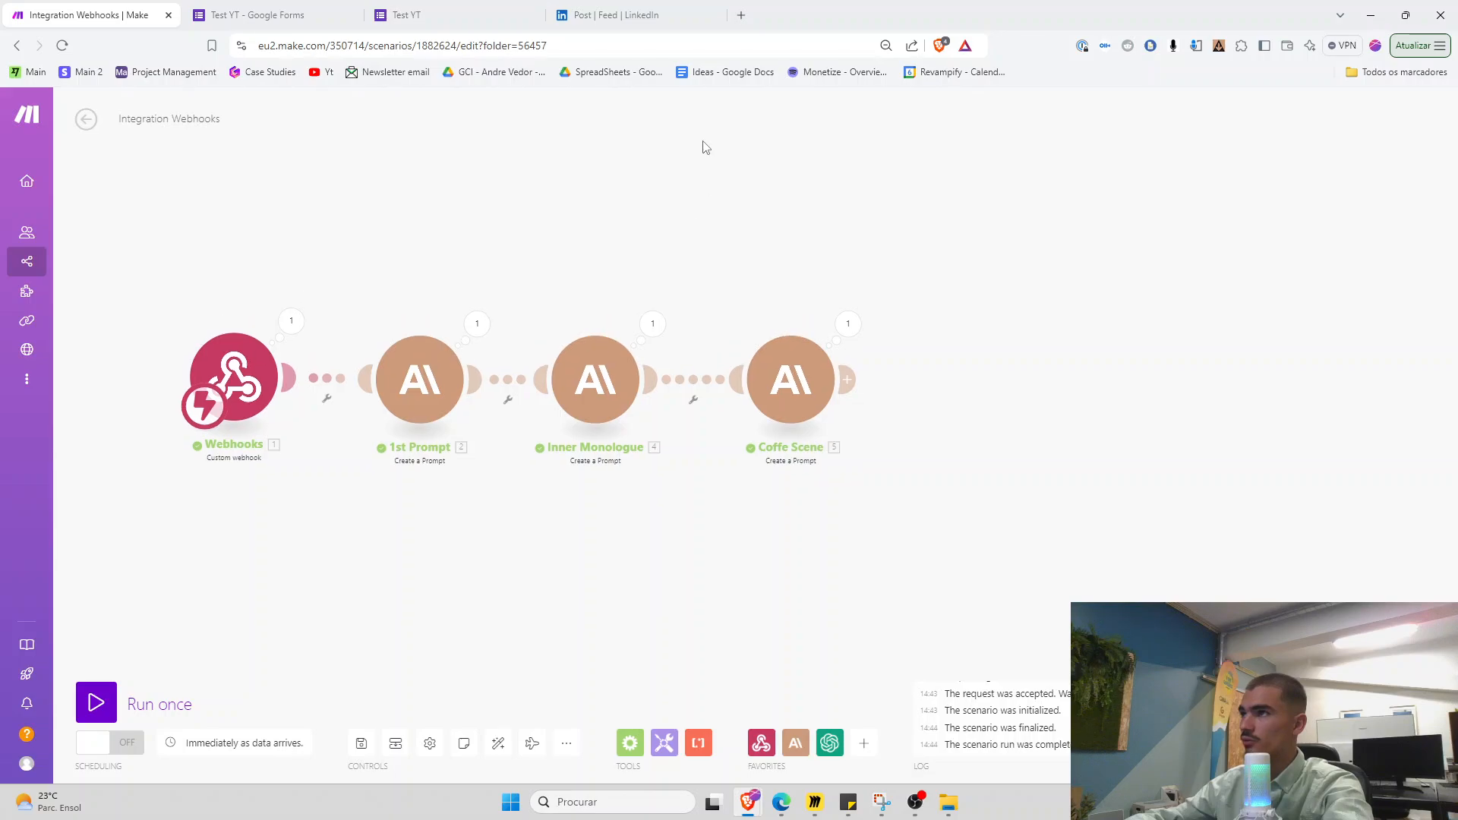
Create a new blank Google Docs document from docs.google.com in the spare tab
{"action": "left_click", "coordinate": [616, 15]}
{"action": "left_click", "coordinate": [658, 46]}
{"action": "type", "text": "docs"}
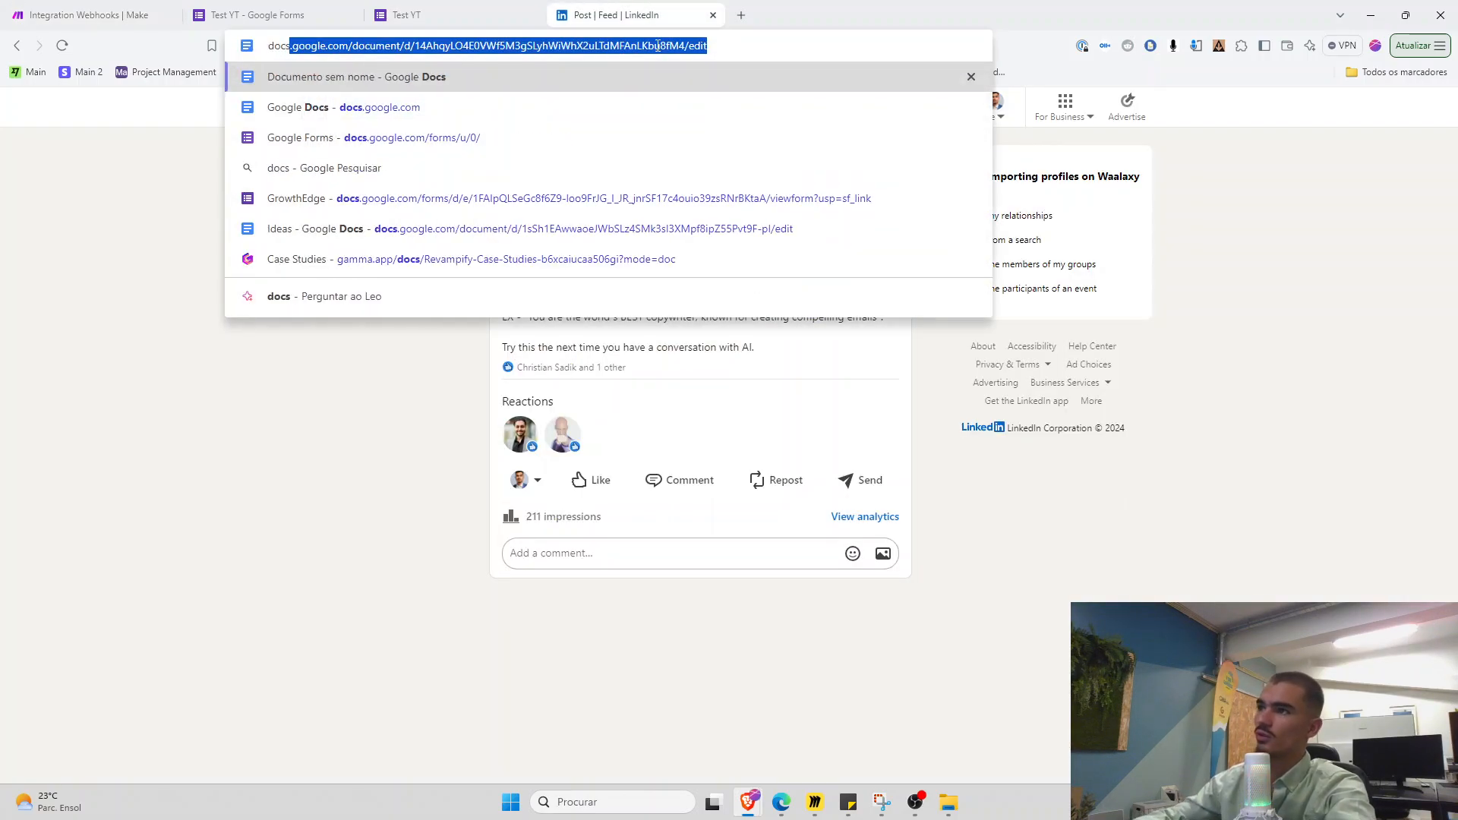
{"action": "key", "text": "Return"}
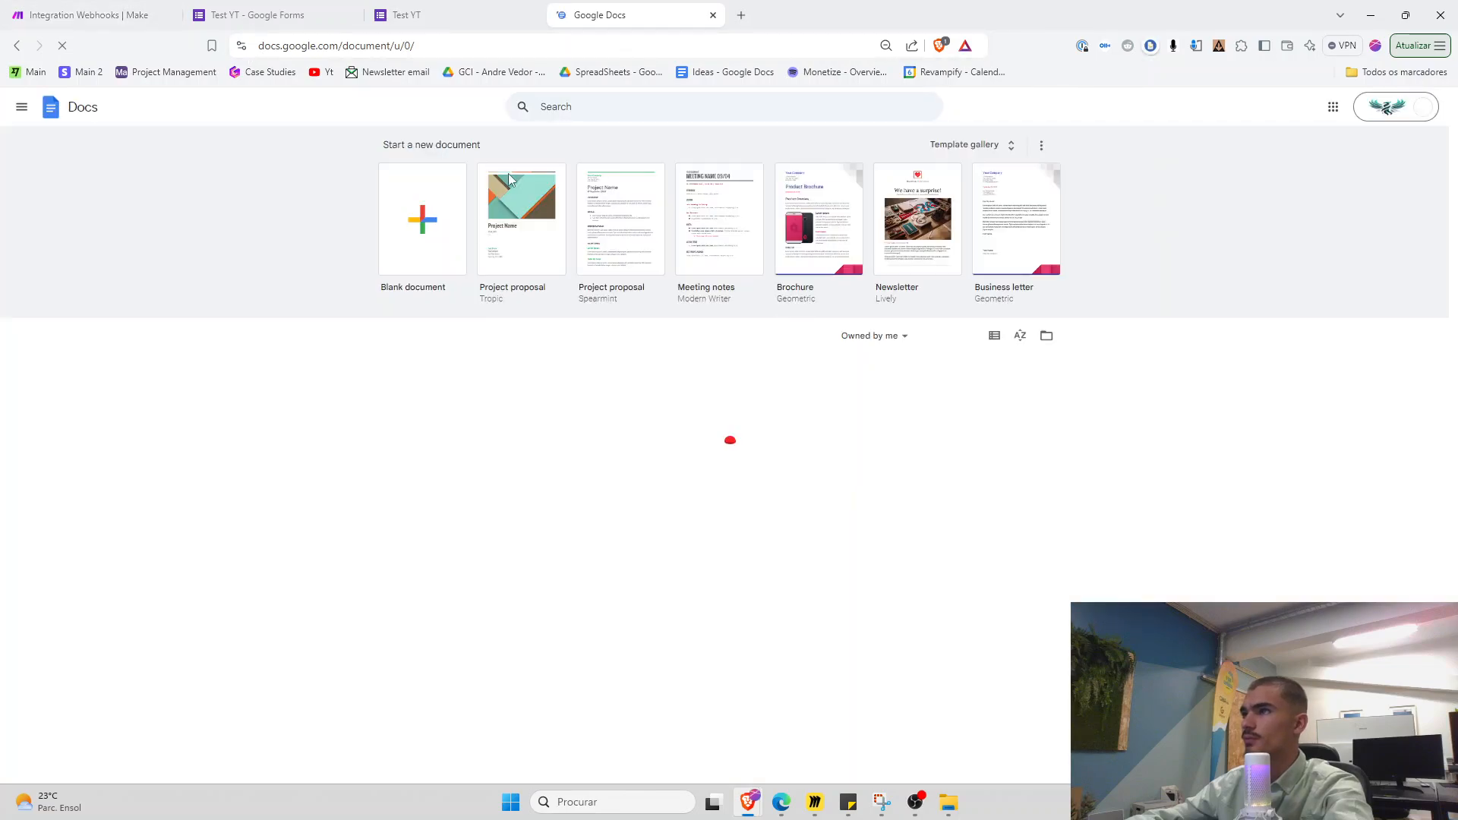
{"action": "left_click", "coordinate": [435, 252]}
Rename the Make scenario to 'Test YT'
{"action": "left_click", "coordinate": [136, 3]}
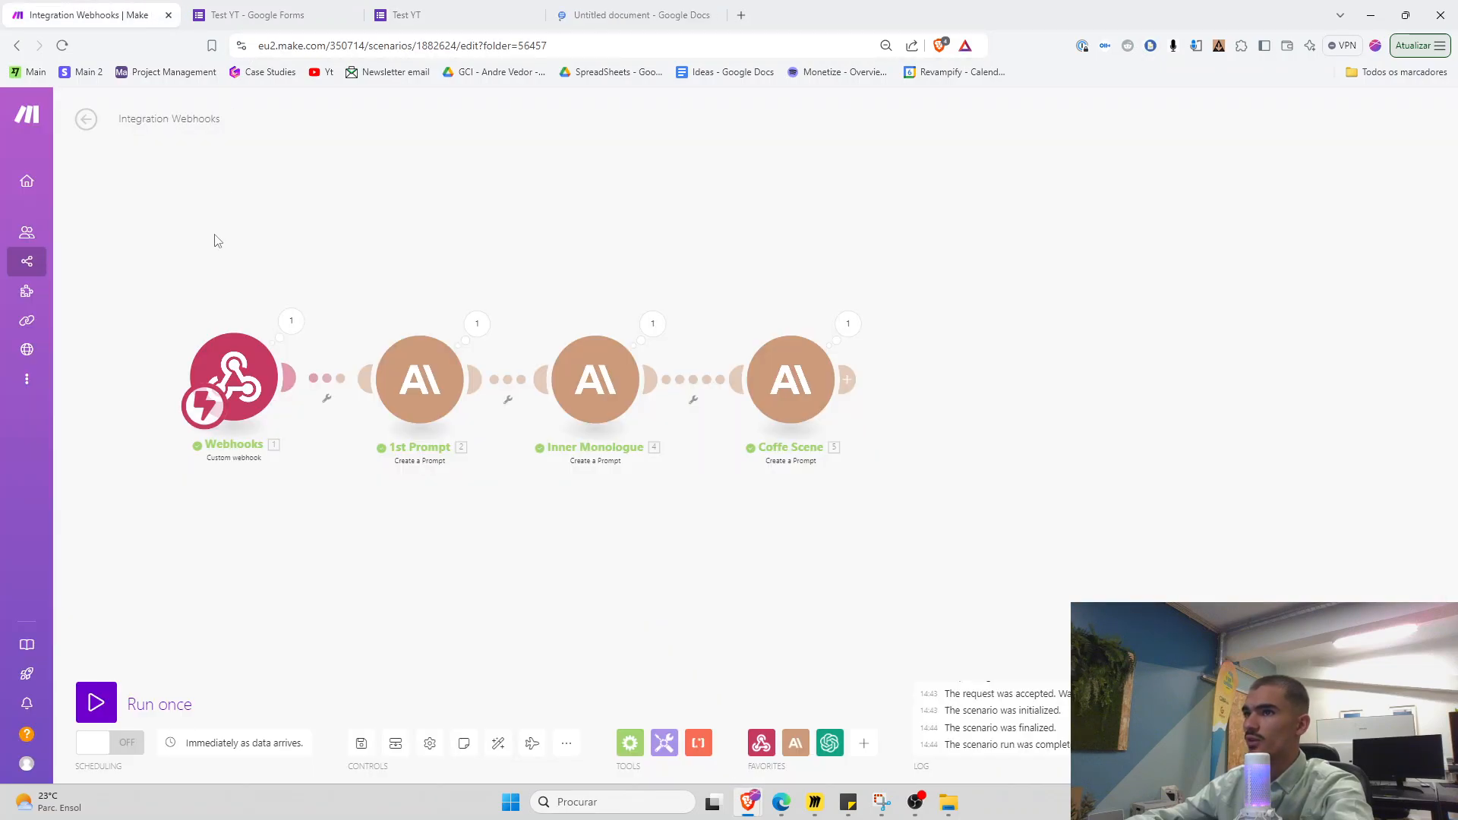
{"action": "left_click", "coordinate": [141, 123]}
{"action": "type", "text": "Test Y"}
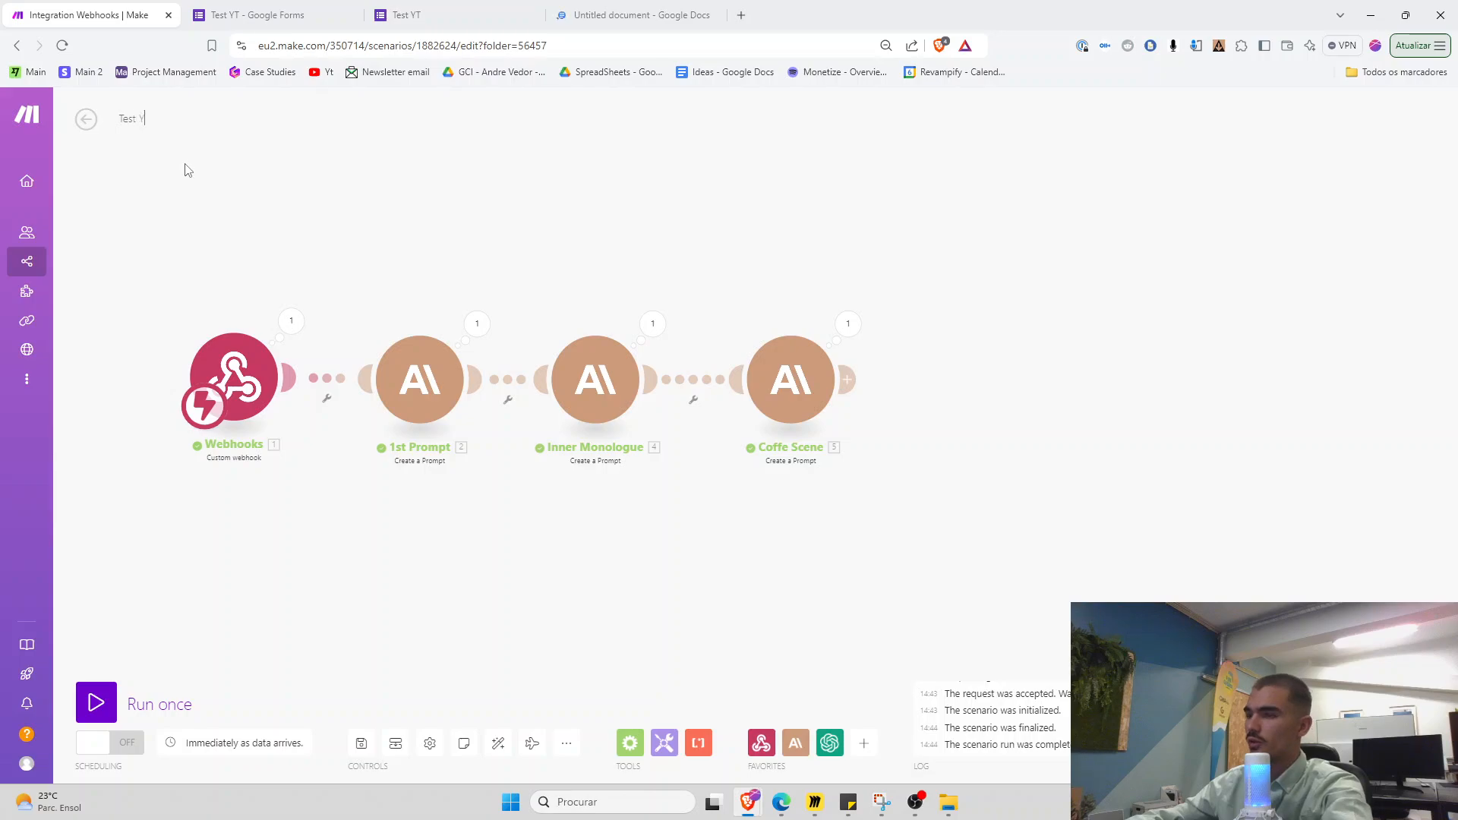
{"action": "type", "text": "T"}
{"action": "left_click", "coordinate": [362, 743]}
Title the untitled Google Doc 'Test YT'
{"action": "left_click", "coordinate": [634, 15]}
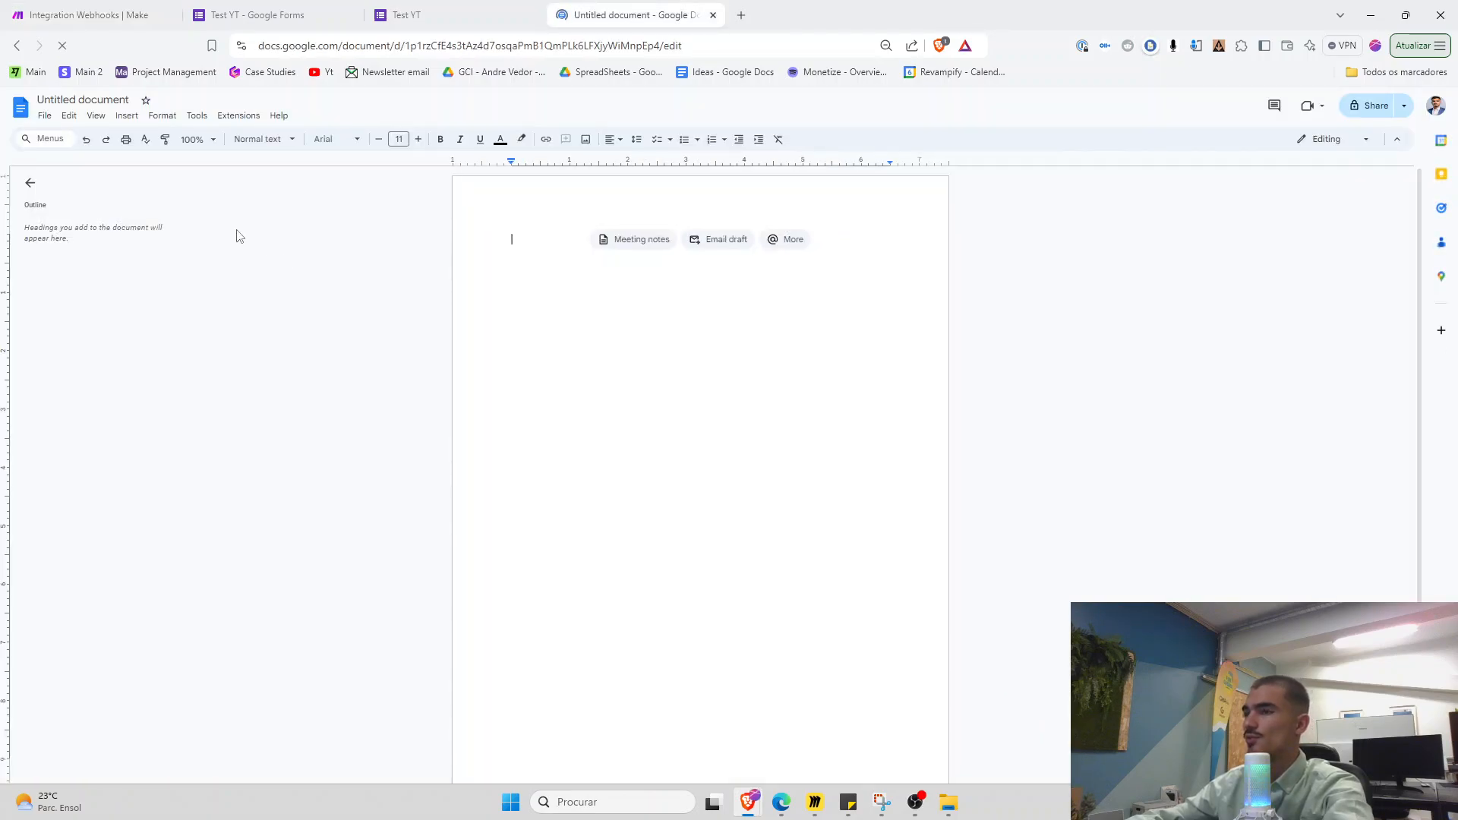
{"action": "left_click", "coordinate": [99, 101]}
{"action": "type", "text": "Test Y"}
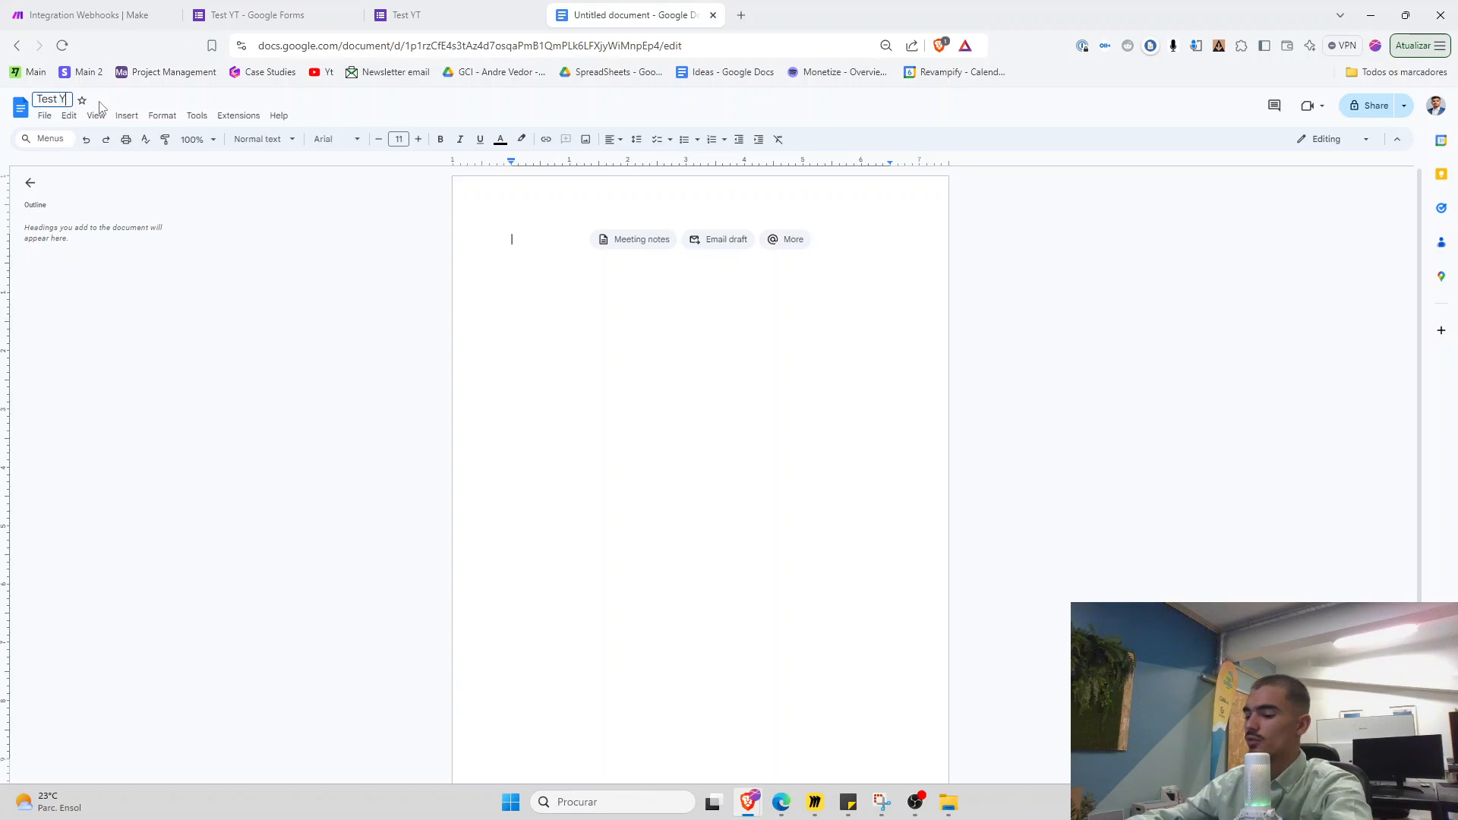
{"action": "type", "text": "T"}
{"action": "key", "text": "Return"}
Write the 'Test Yt' heading, an access sentence and a 'For context:' line
{"action": "type", "text": "Test"}
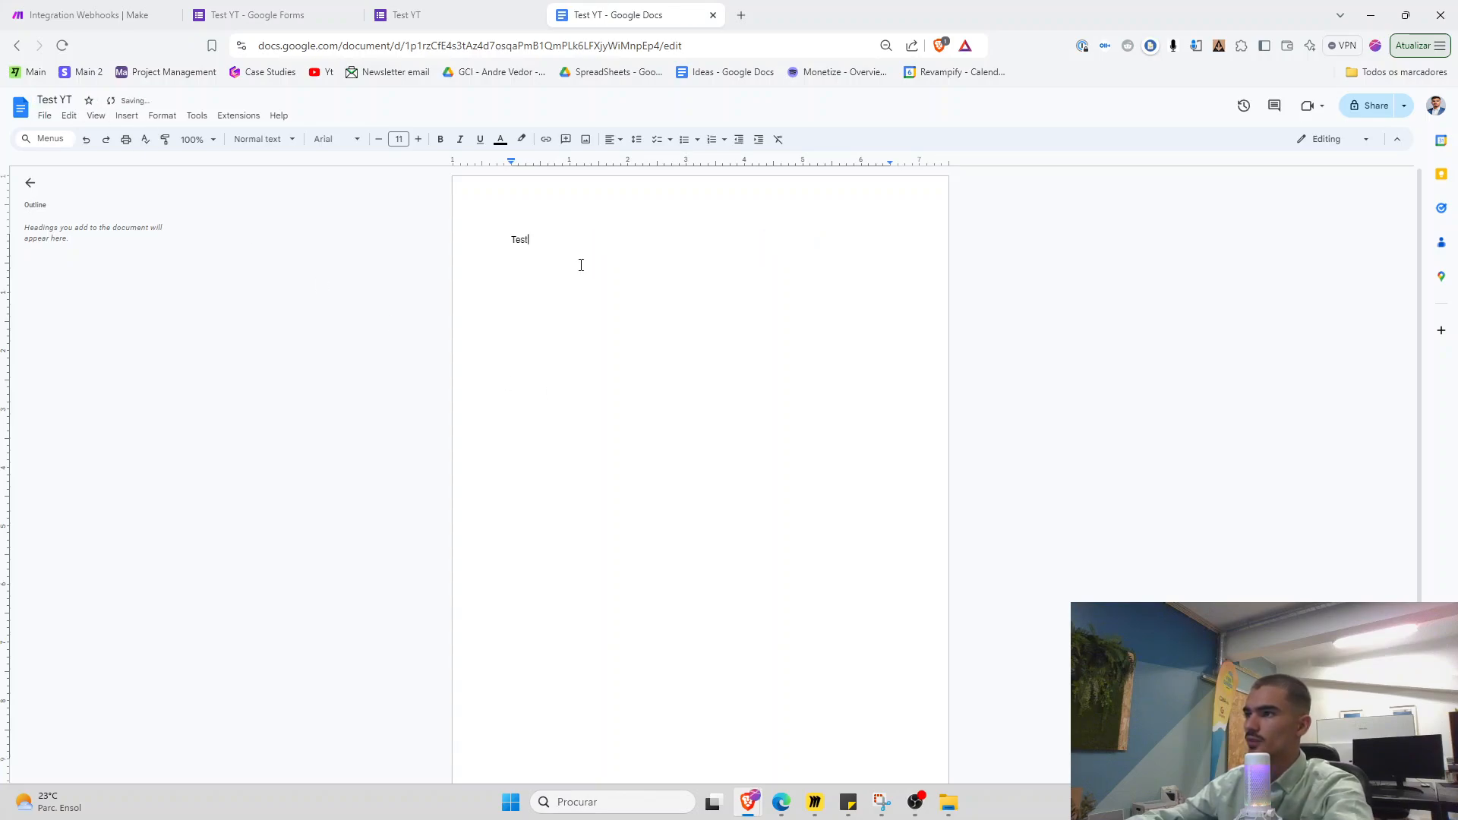
{"action": "type", "text": " Yt"}
{"action": "key", "text": "Return"}
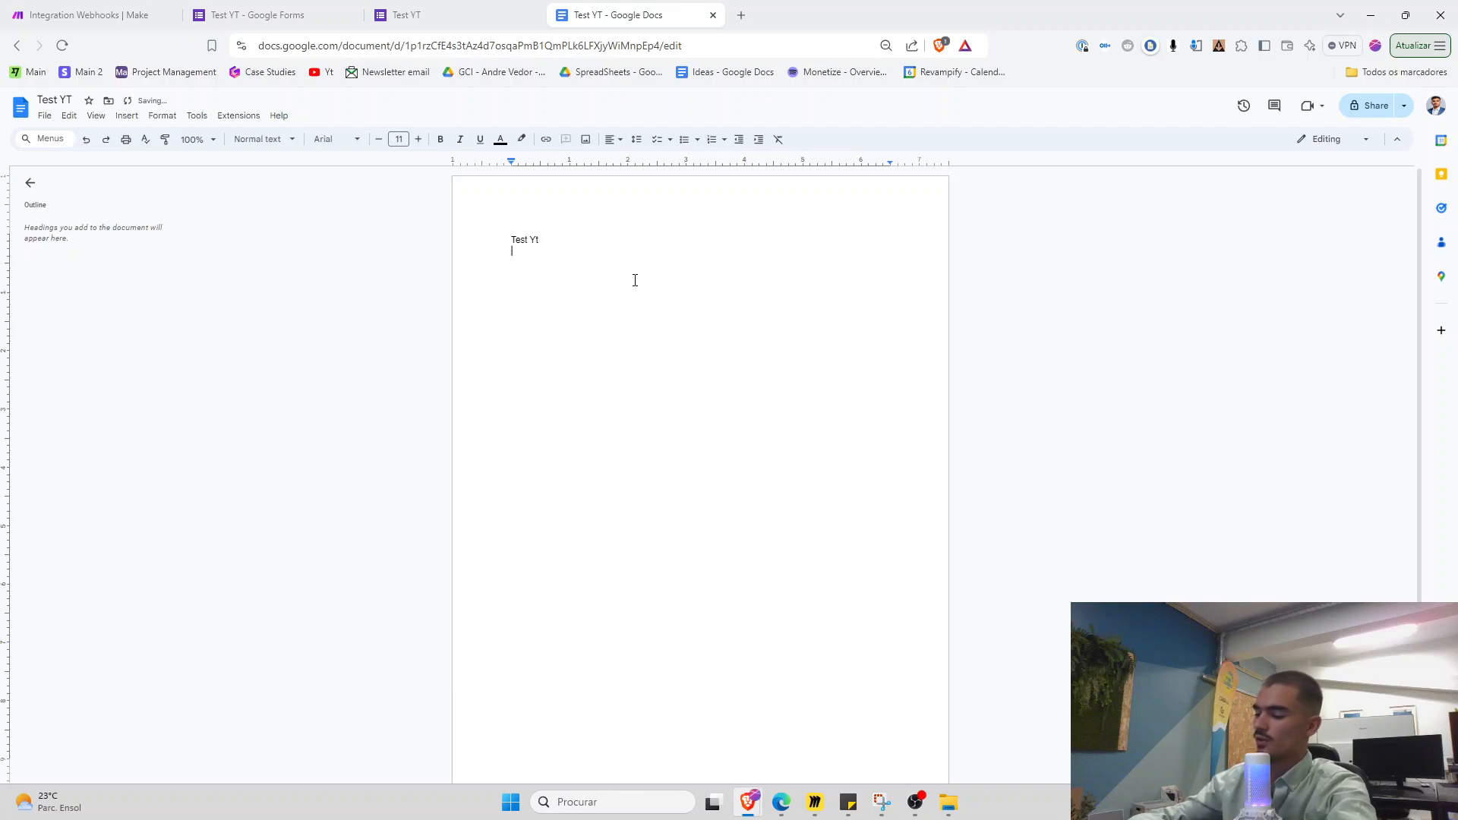
{"action": "type", "text": "IO"}
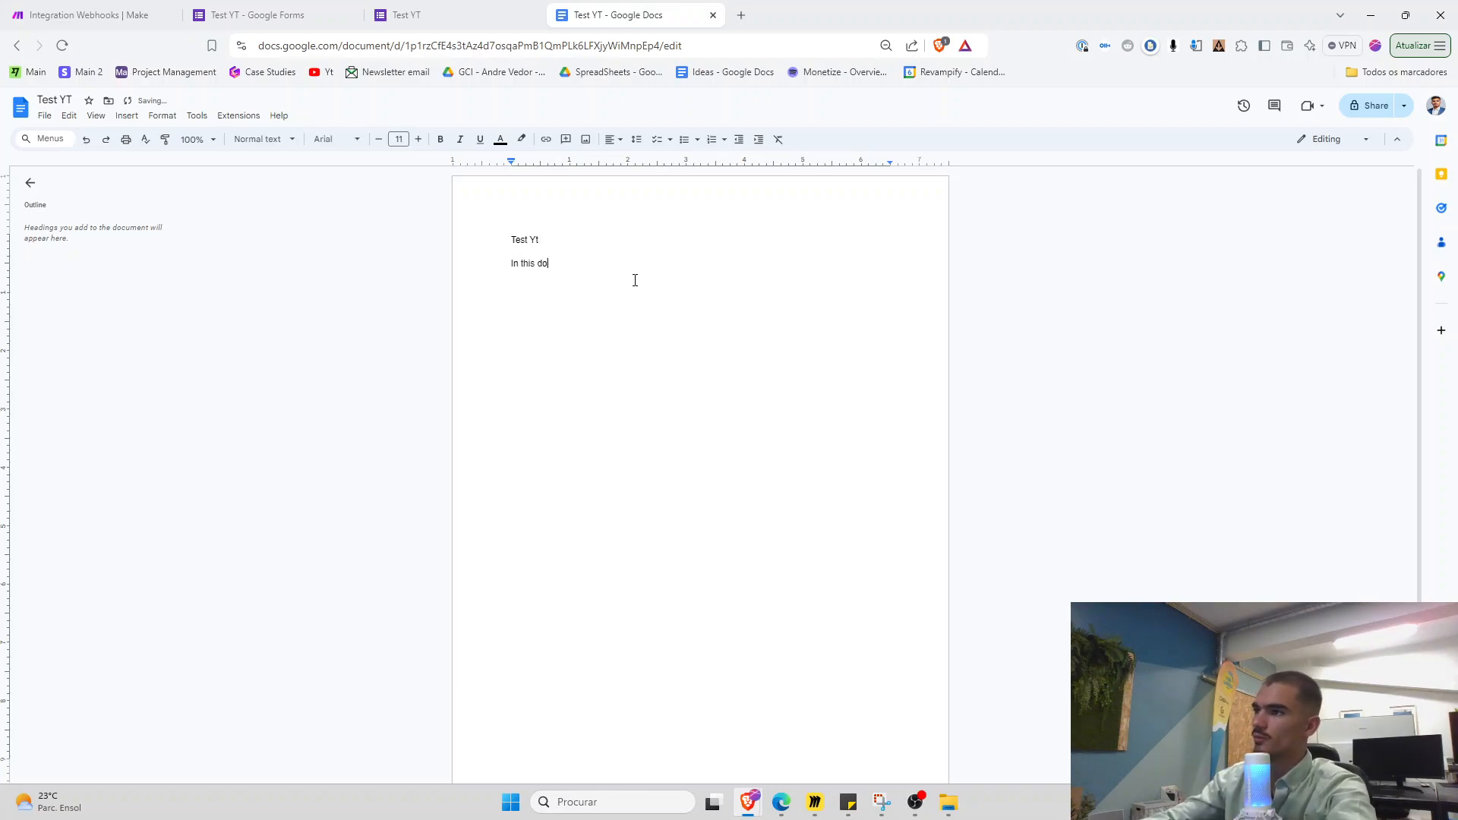
{"action": "type", "text": "t you will have"}
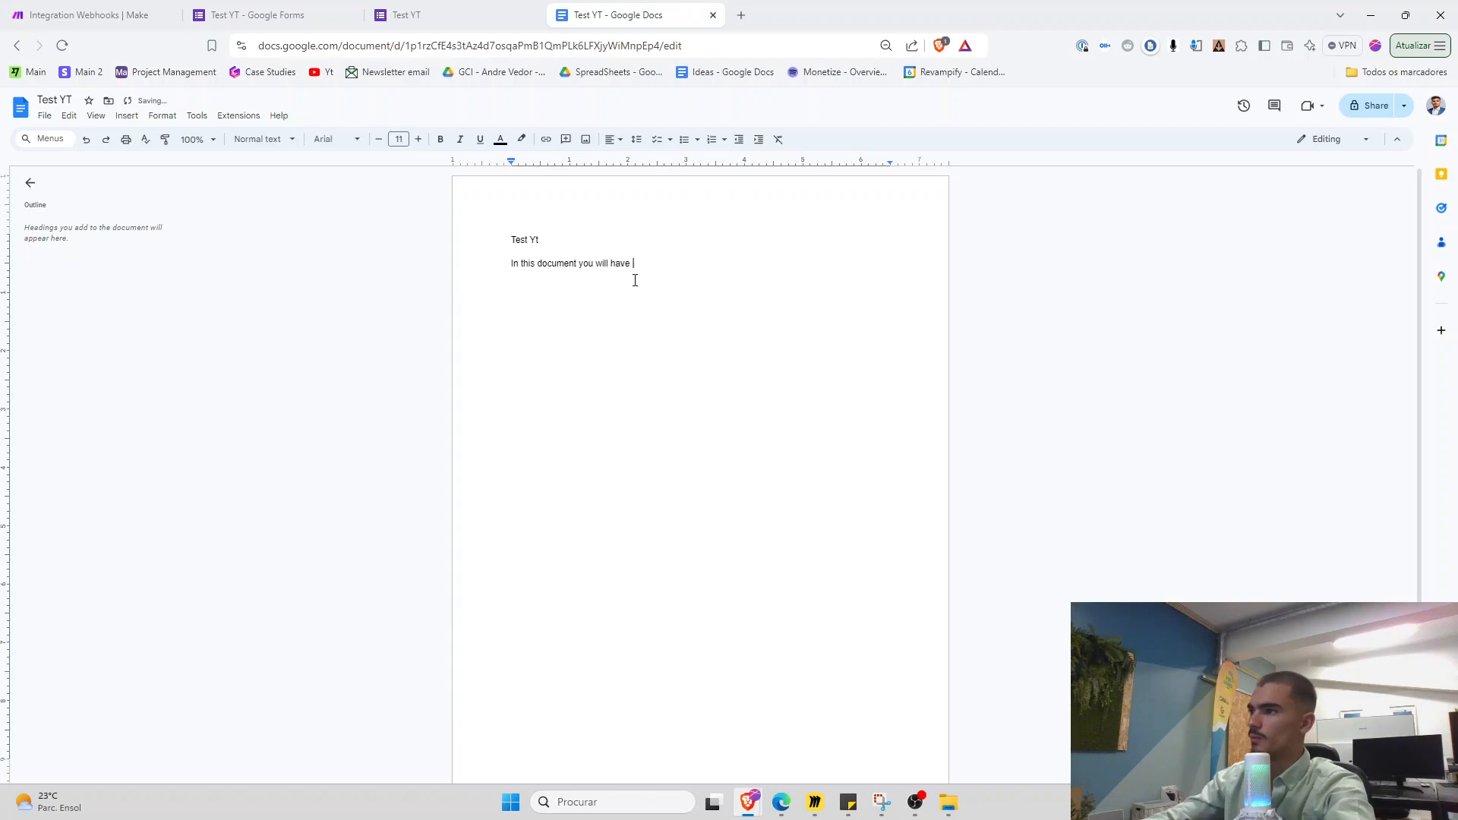
{"action": "type", "text": " access to the research we did about the ICP you provided us with:"}
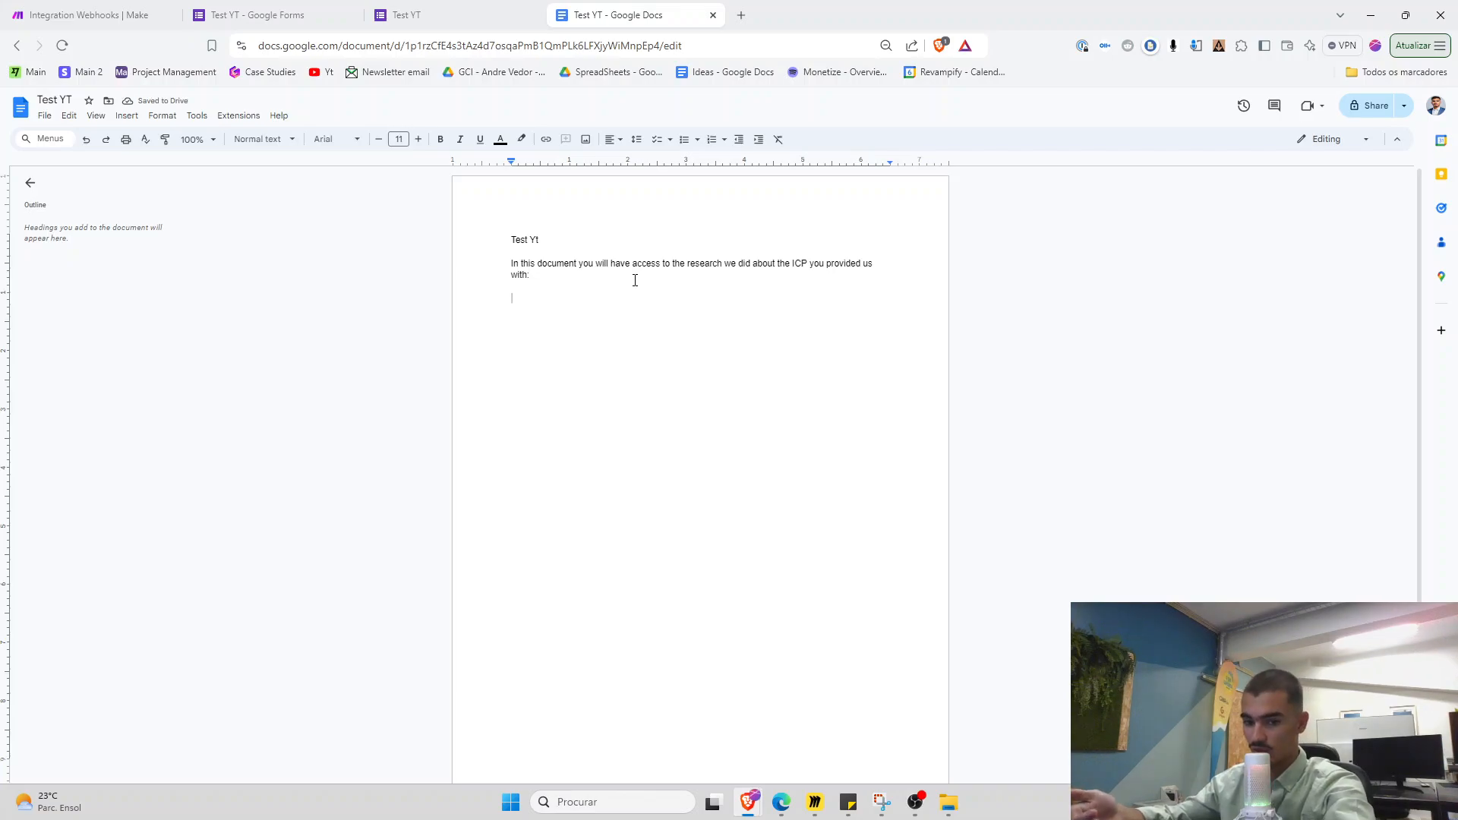
{"action": "type", "text": "Fo"}
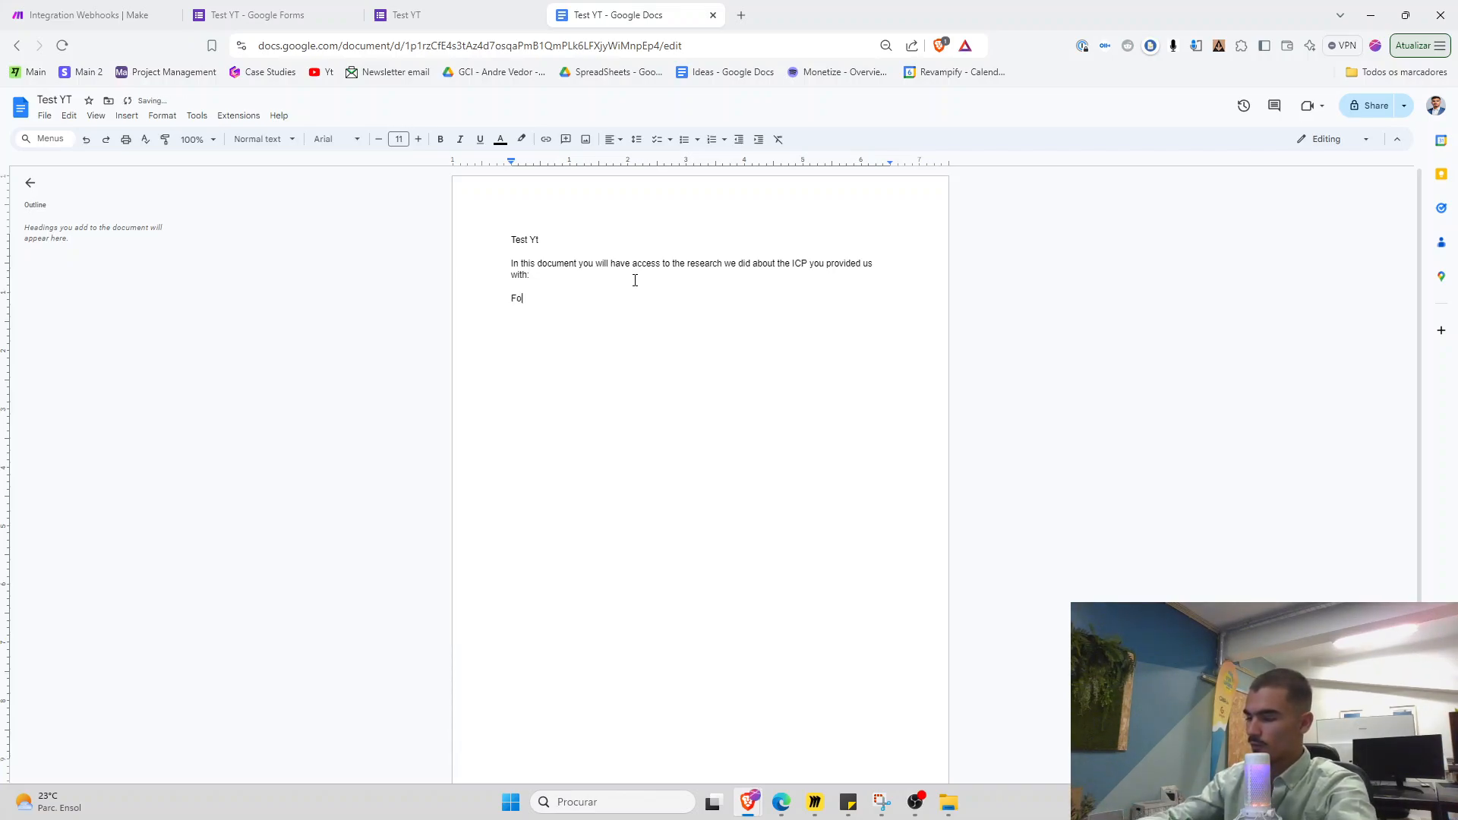
{"action": "type", "text": "r context:"}
{"action": "key", "text": "Return"}
Add the lines 'The ICP we've done research about:', 'The problem that ICP has:' and '{{problem}}'
{"action": "type", "text": "The ICP we've done resea"}
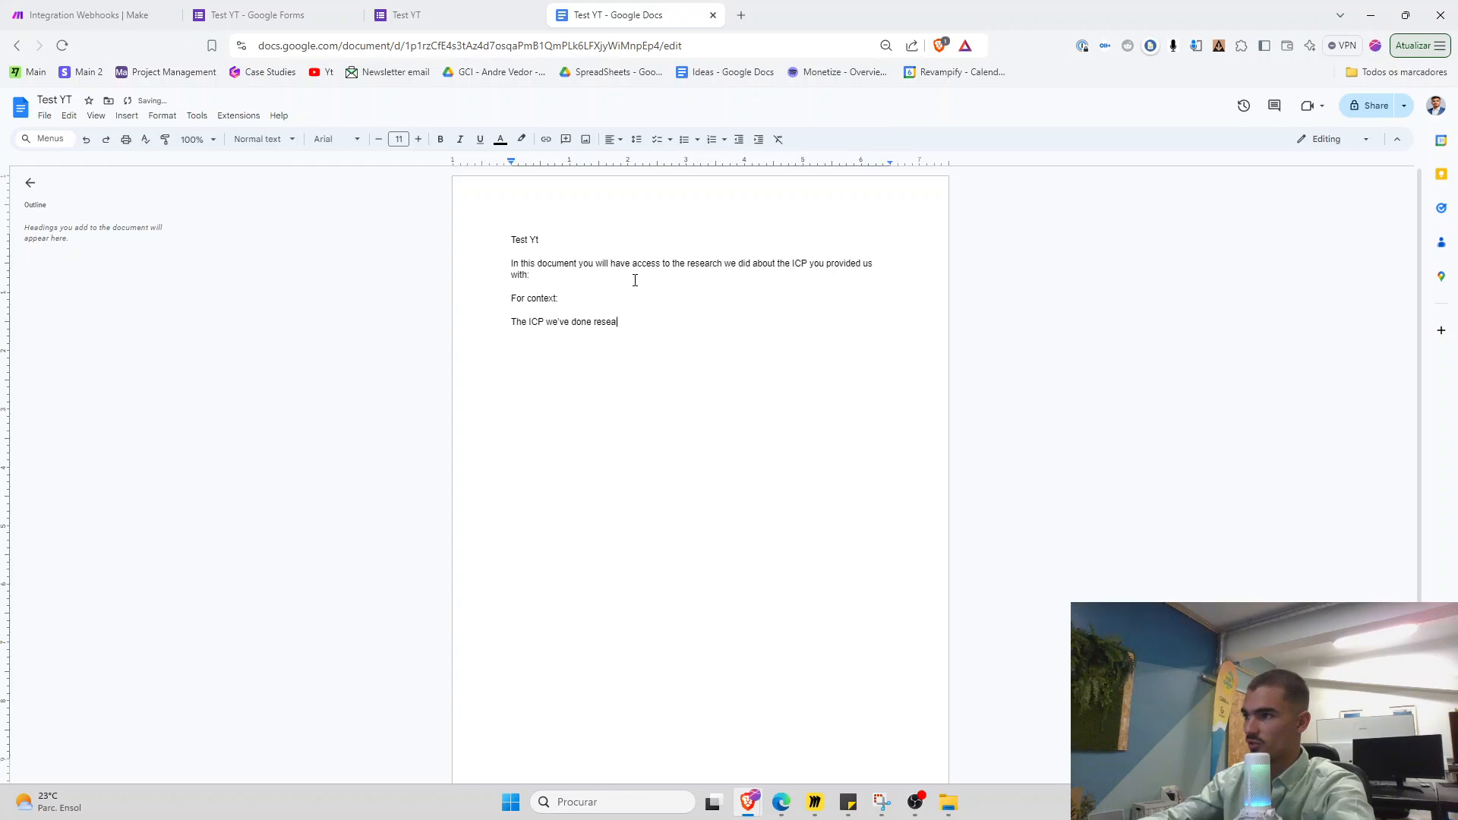
{"action": "type", "text": "rch about:"}
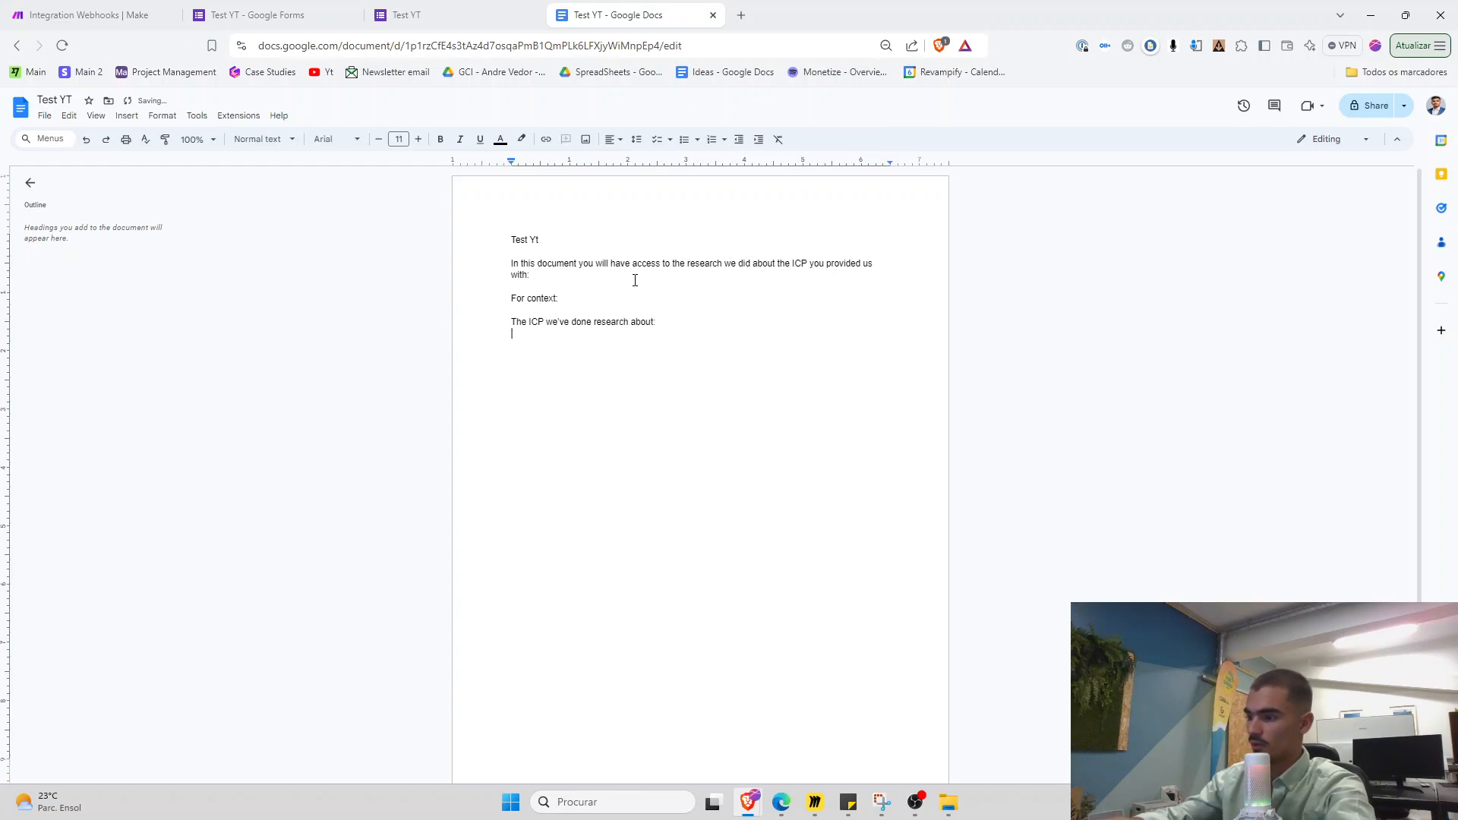
{"action": "key", "text": "Return"}
{"action": "type", "text": "{{ICP"}
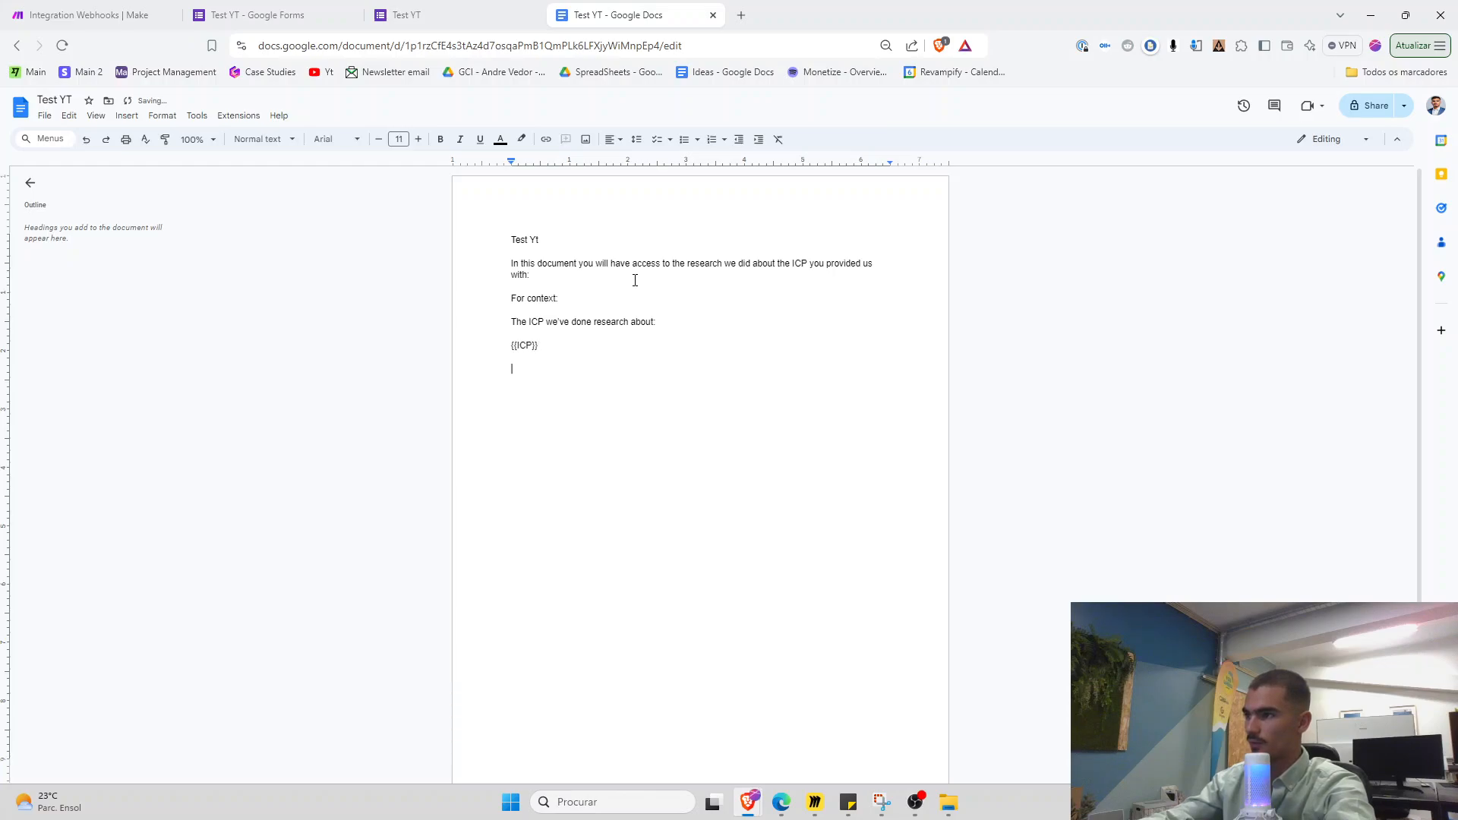
{"action": "type", "text": "The problem that ICP "}
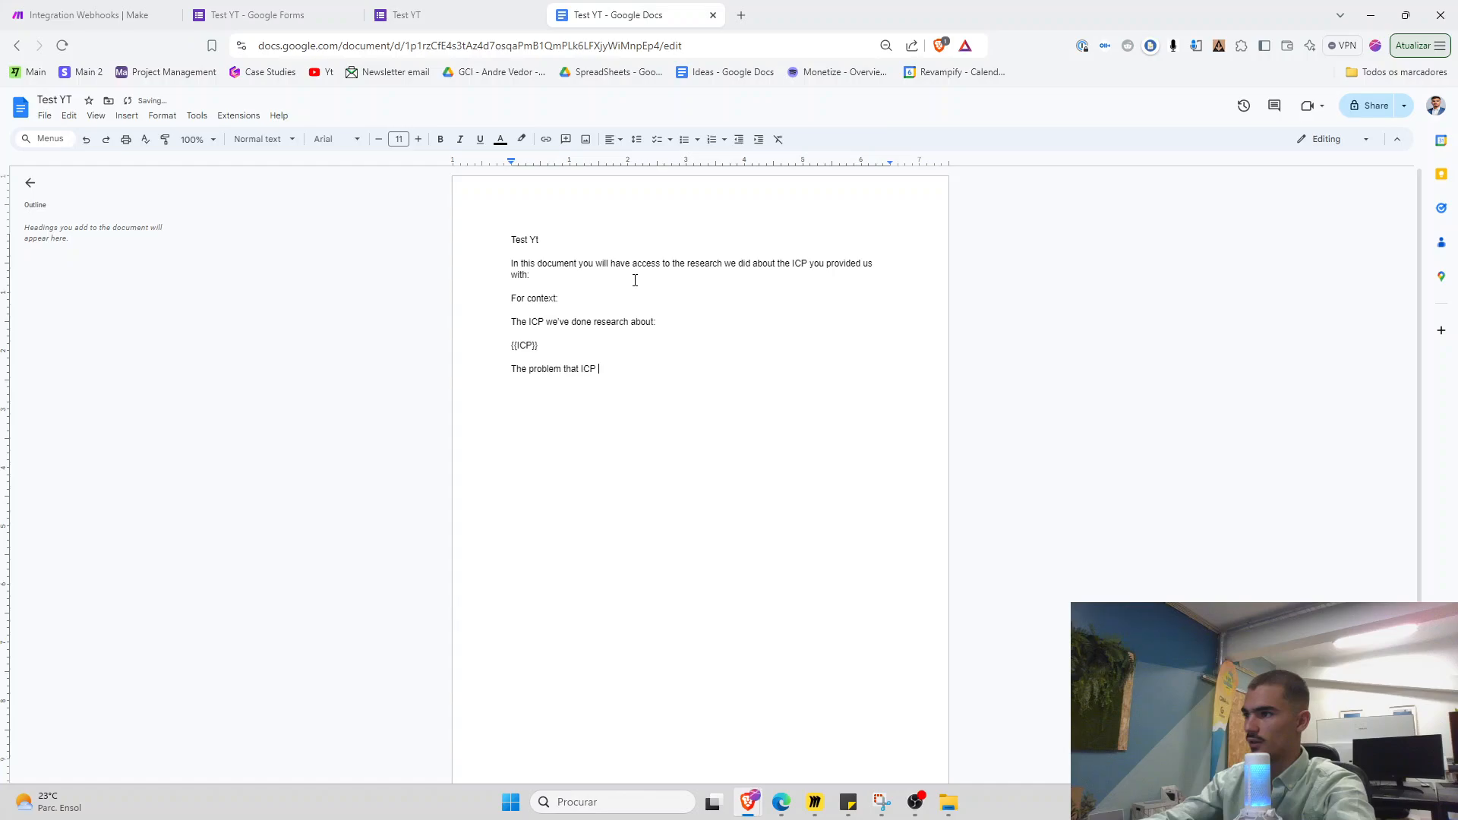
{"action": "type", "text": "has:"}
{"action": "key", "text": "Return"}
{"action": "type", "text": "{{problem}}"}
{"action": "key", "text": "Return"}
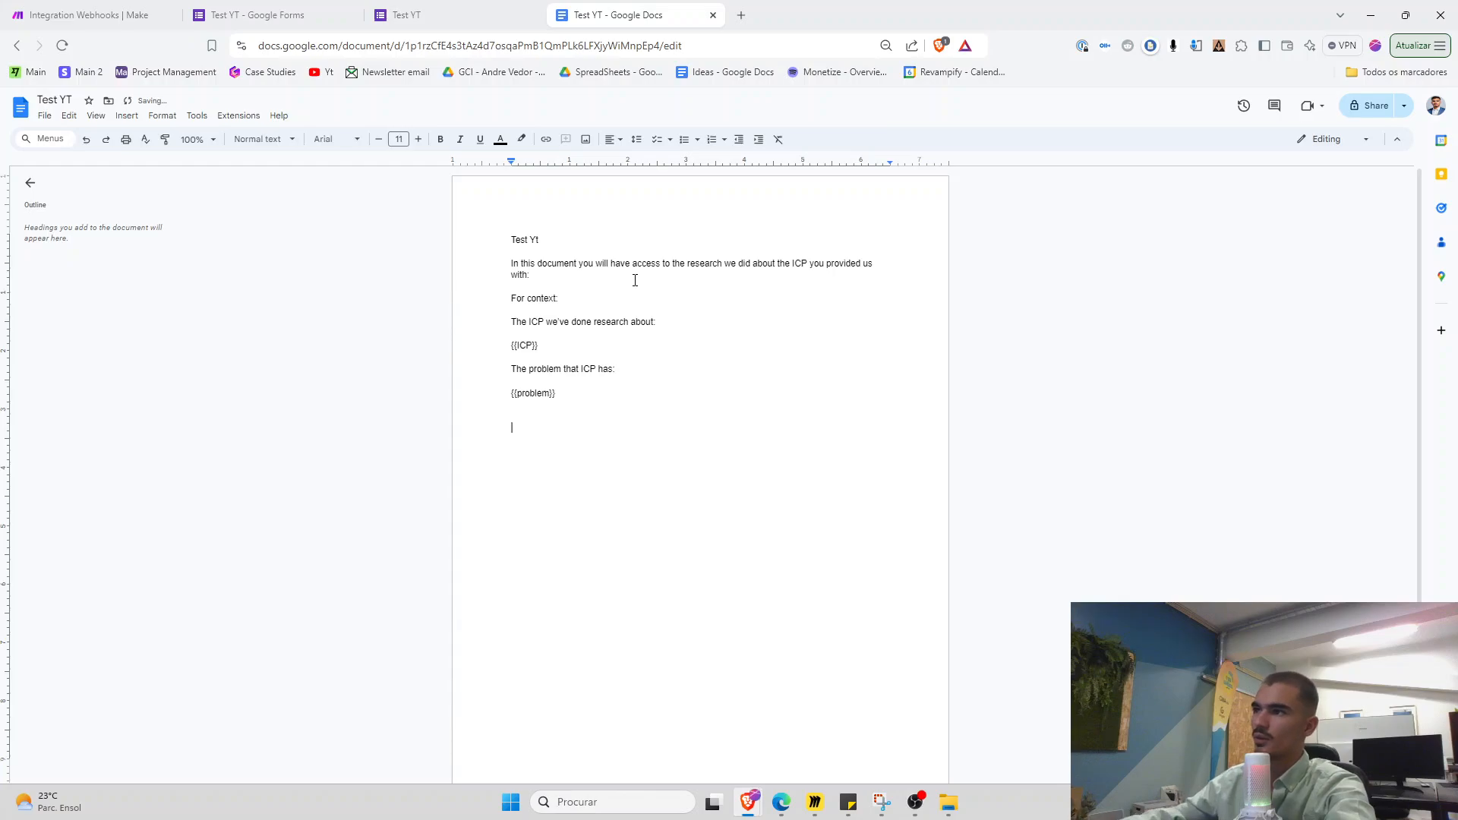
Raise the whole document's font size to 13
{"action": "key", "text": "ctrl+plus"}
{"action": "key", "text": "ctrl+a"}
{"action": "left_click", "coordinate": [569, 158]}
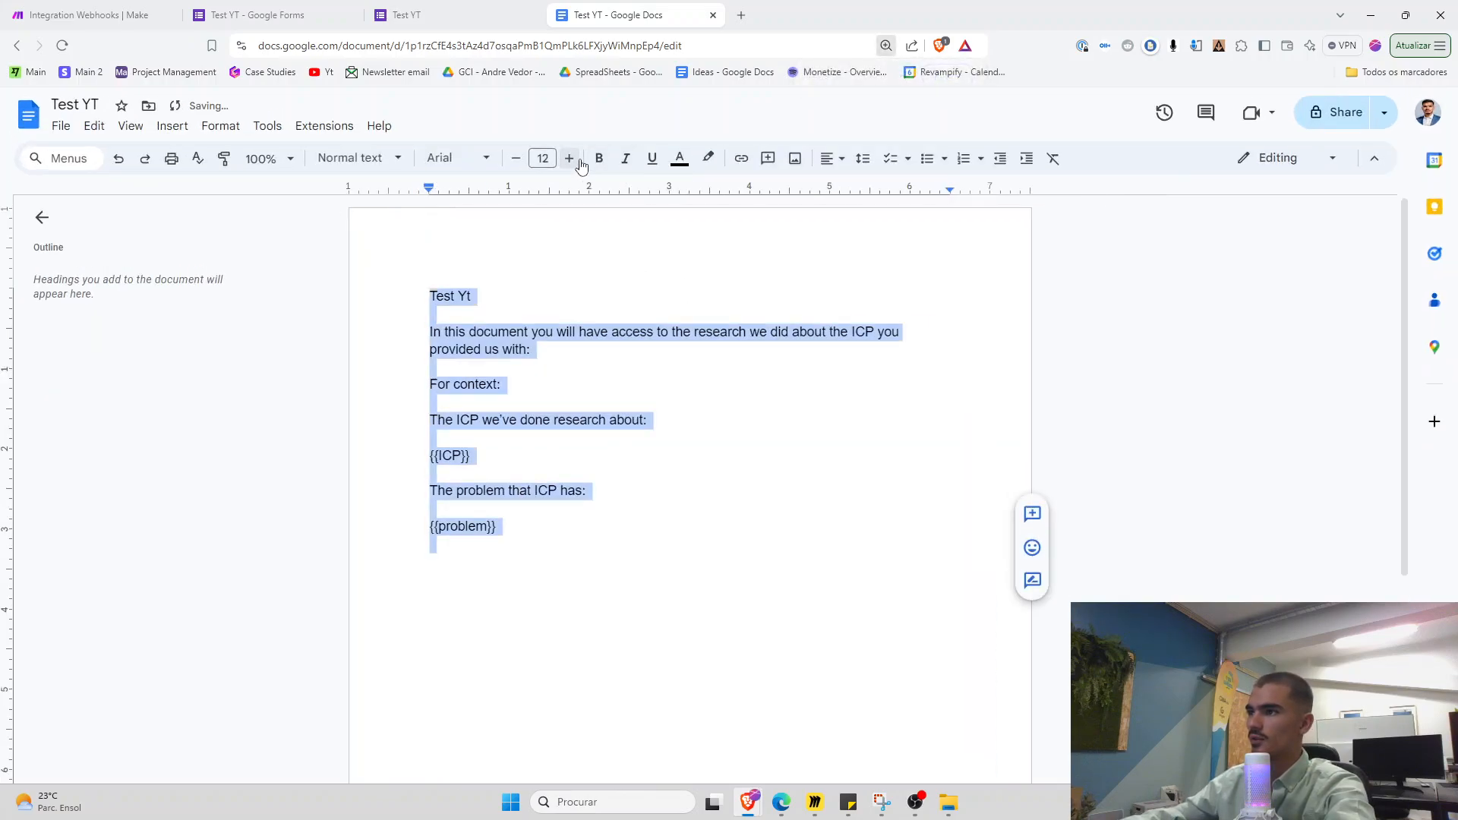
{"action": "left_click", "coordinate": [569, 158]}
{"action": "left_click", "coordinate": [475, 532]}
Enlarge and bold the two question lines about the ICP and its problem
{"action": "left_click_drag", "start_coordinate": [665, 431], "coordinate": [377, 441]}
{"action": "left_click_drag", "start_coordinate": [610, 511], "coordinate": [425, 511], "text": "ctrl"}
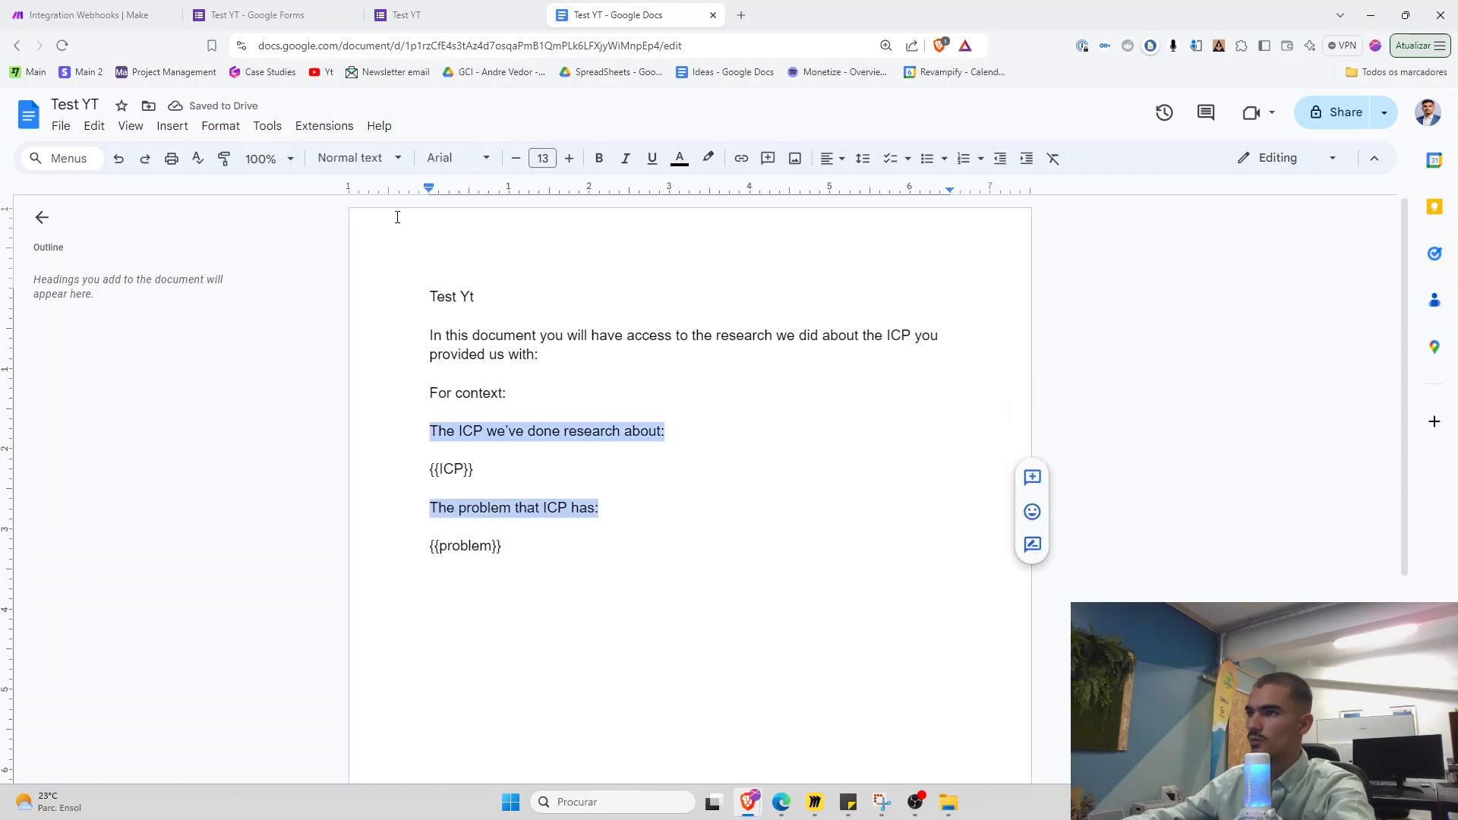
{"action": "left_click", "coordinate": [568, 158]}
{"action": "key", "text": "ctrl+b"}
{"action": "left_click", "coordinate": [482, 594]}
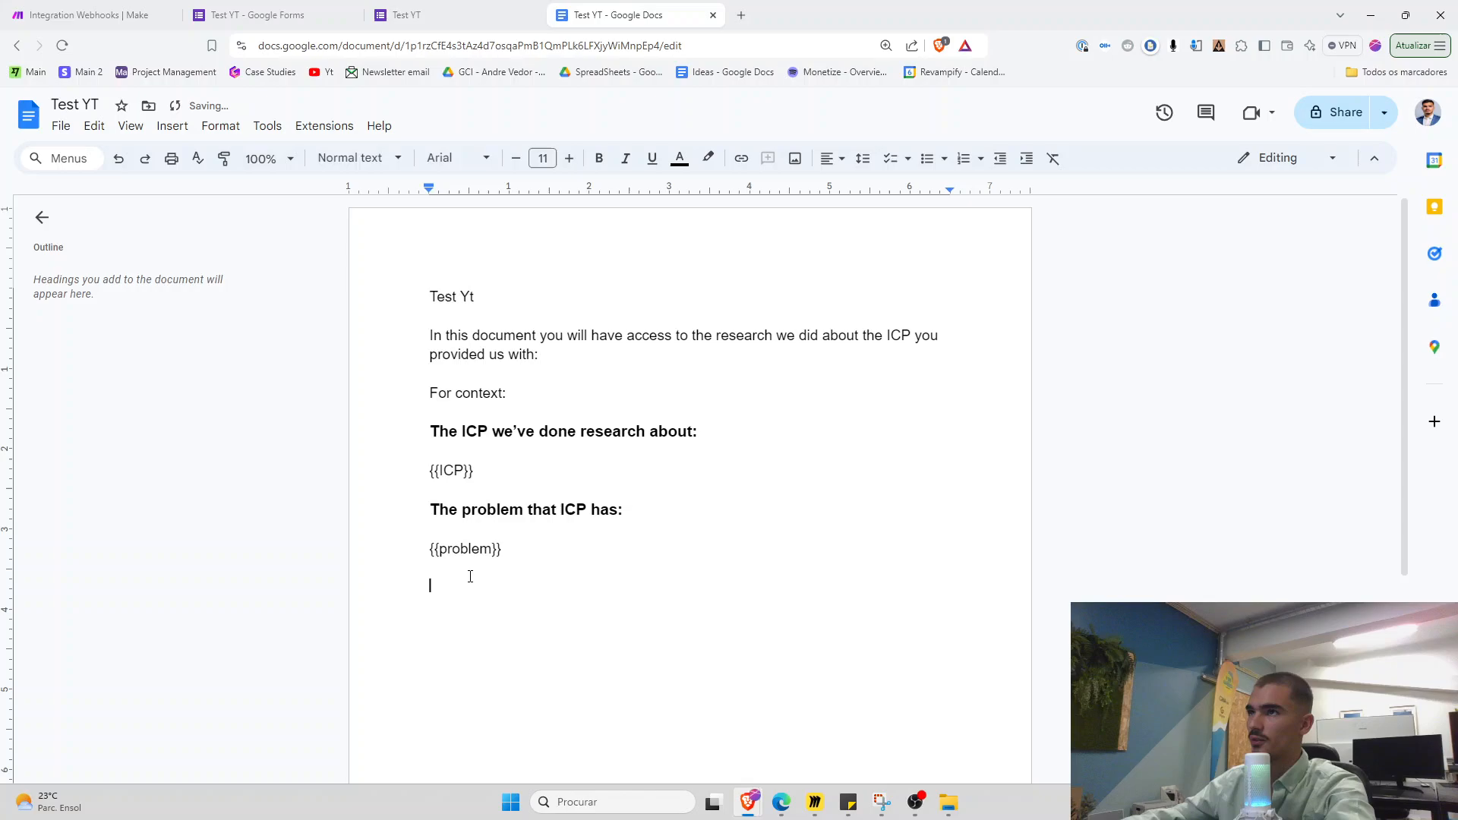
{"action": "left_click", "coordinate": [91, 15]}
{"action": "left_click", "coordinate": [818, 393]}
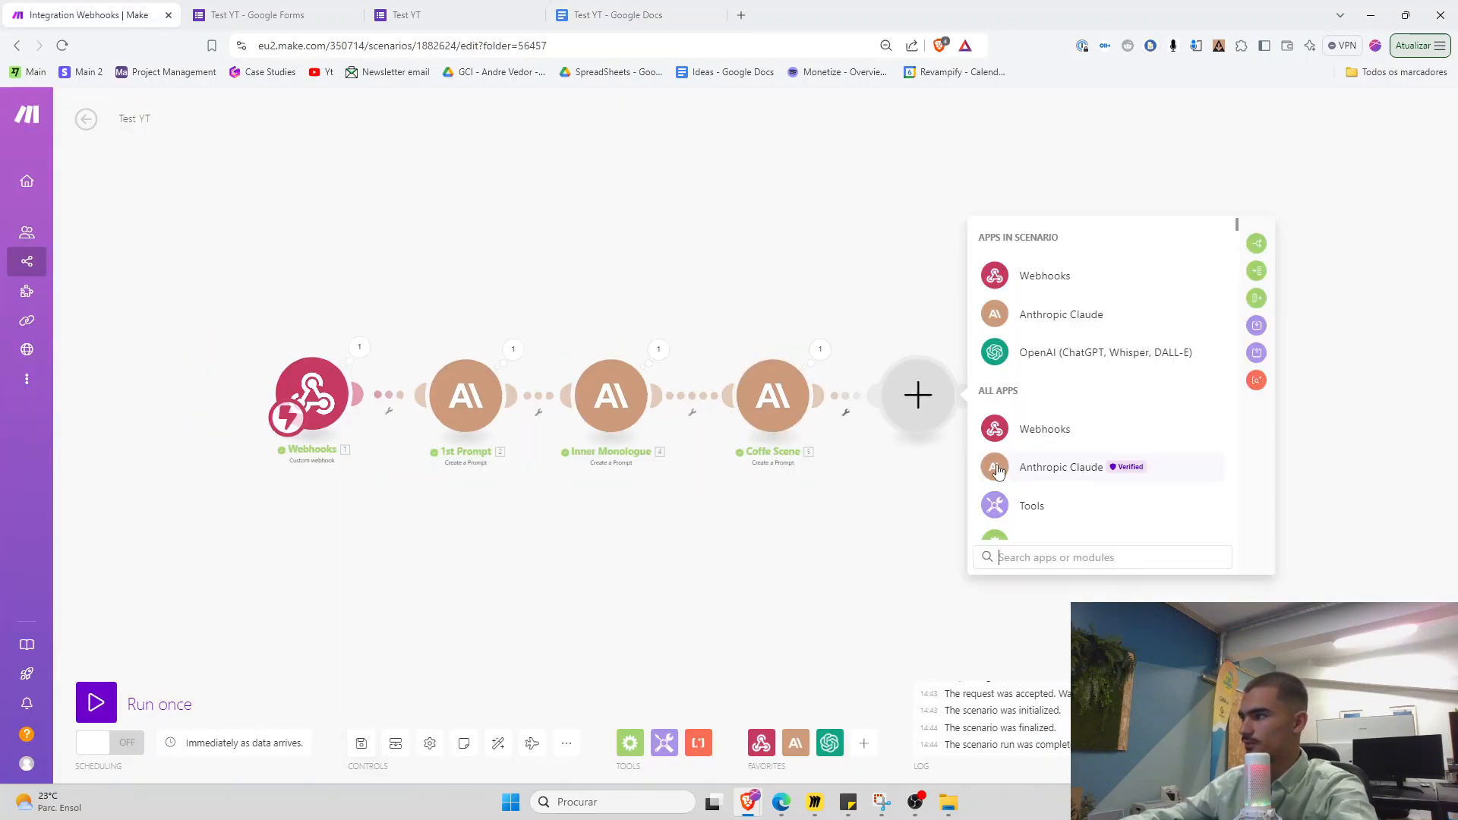
Search the Make app picker for 'docs', close it without adding a module, and return to Test YT
{"action": "type", "text": "docs"}
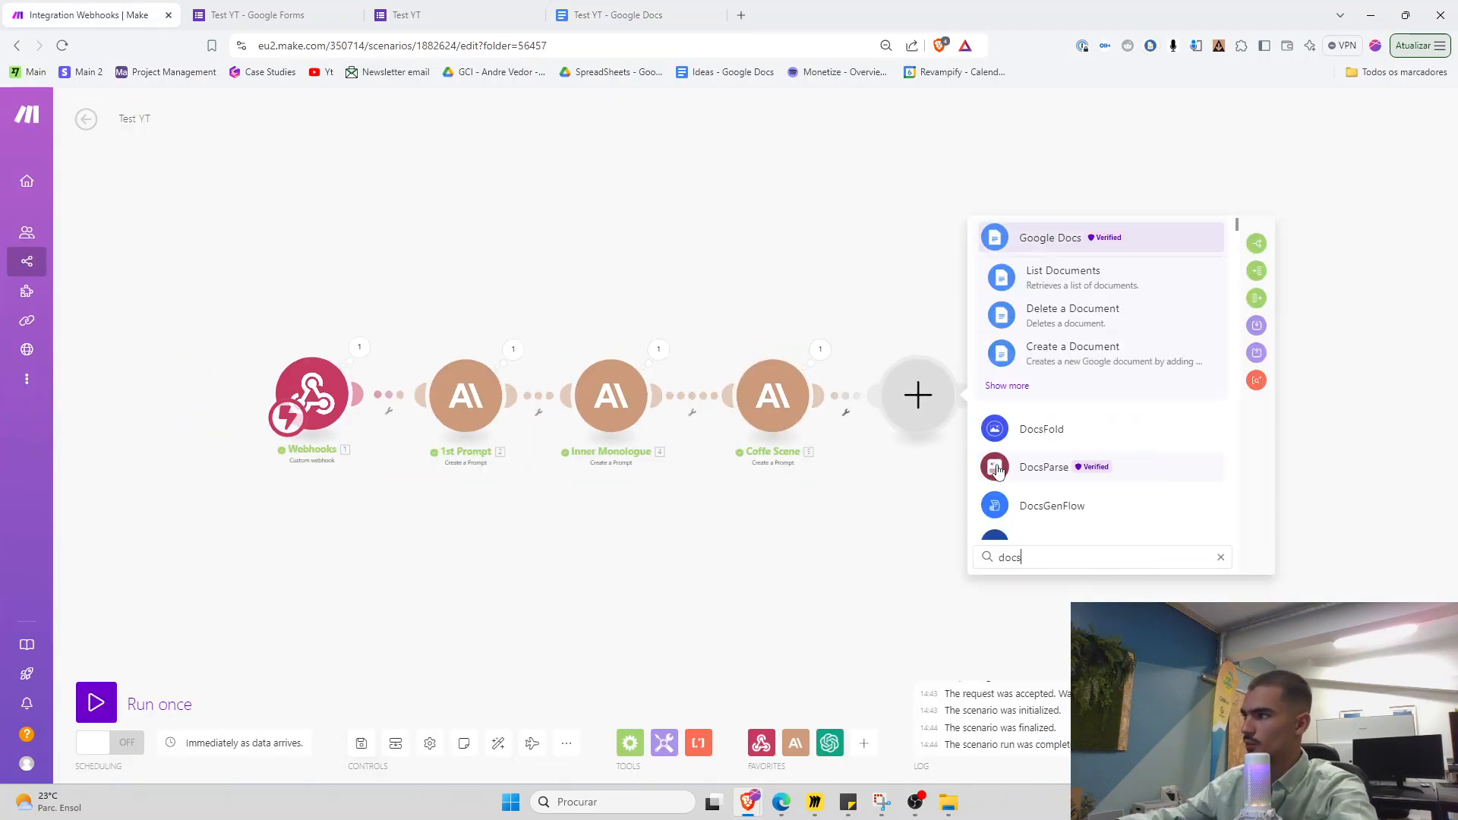
{"action": "left_click", "coordinate": [927, 494]}
{"action": "scroll", "coordinate": [539, 469], "scroll_direction": "up", "scroll_amount": 2}
{"action": "scroll", "coordinate": [539, 468], "scroll_direction": "up", "scroll_amount": 2}
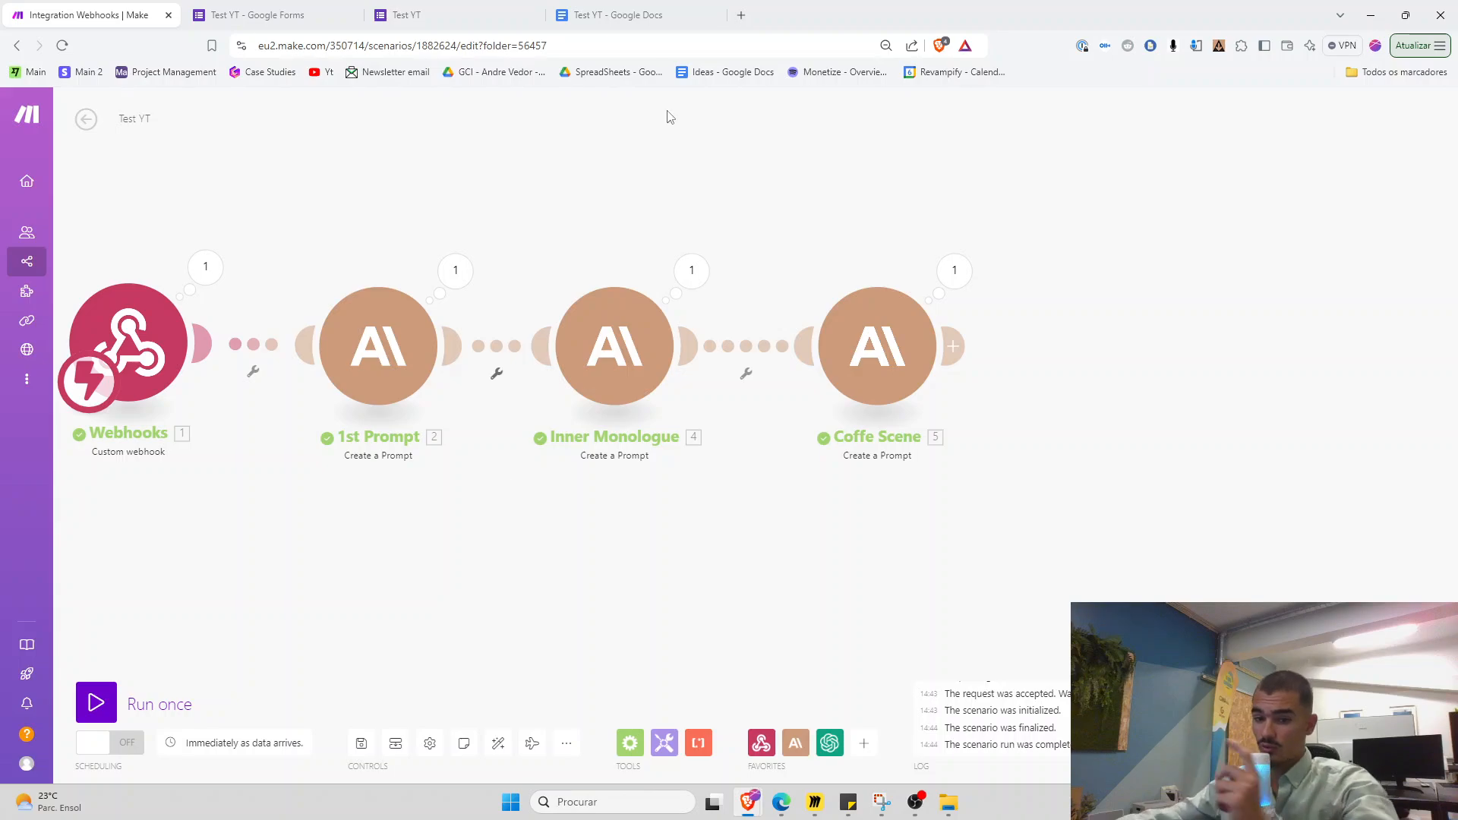
{"action": "left_click", "coordinate": [691, 6]}
Review the Test YT template text, then open the 'Introduction to Cold Email' document
{"action": "left_click_drag", "start_coordinate": [484, 474], "coordinate": [396, 477]}
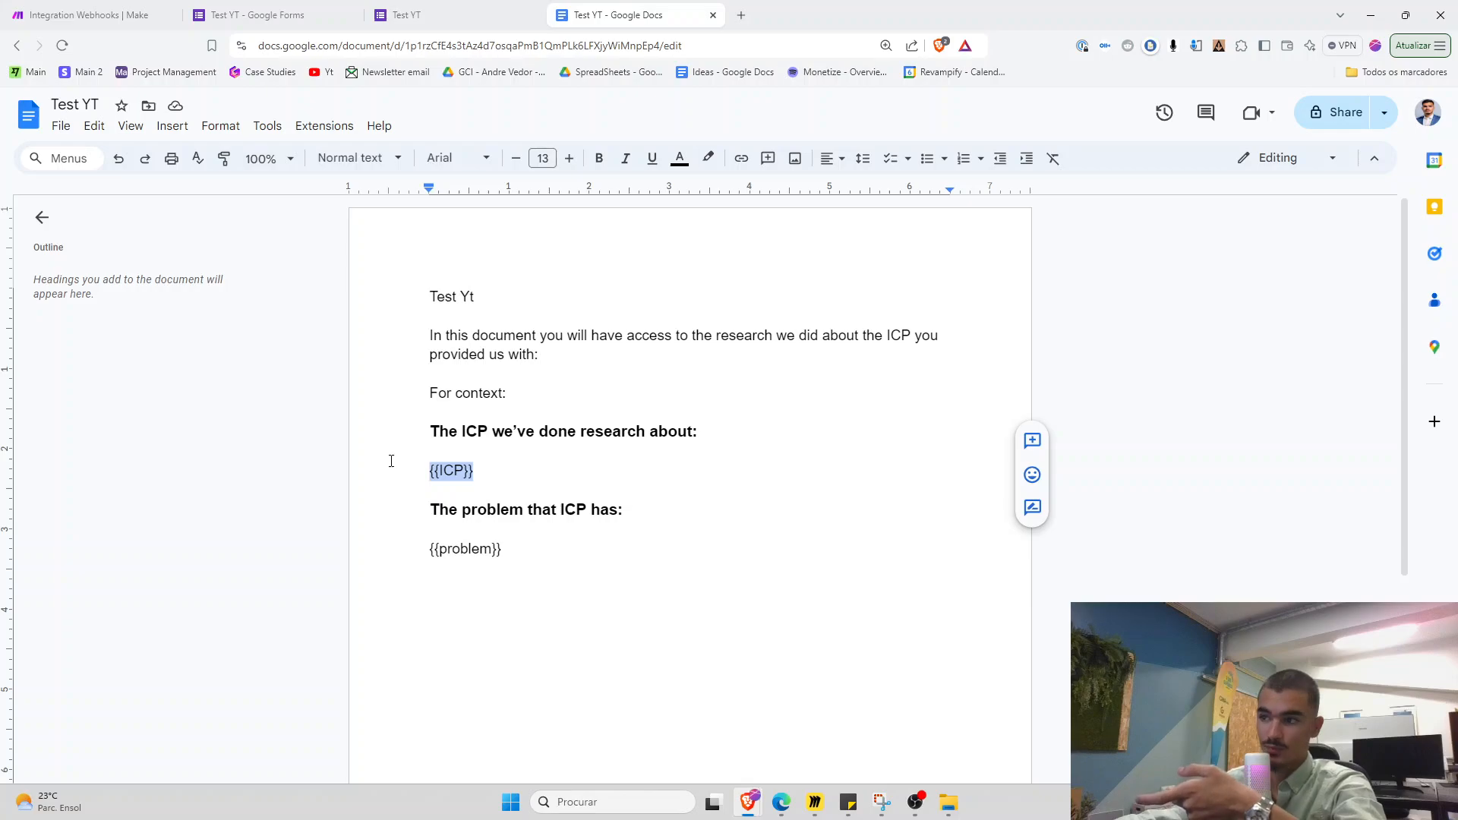
{"action": "left_click_drag", "start_coordinate": [410, 413], "coordinate": [578, 567]}
{"action": "left_click", "coordinate": [582, 574]}
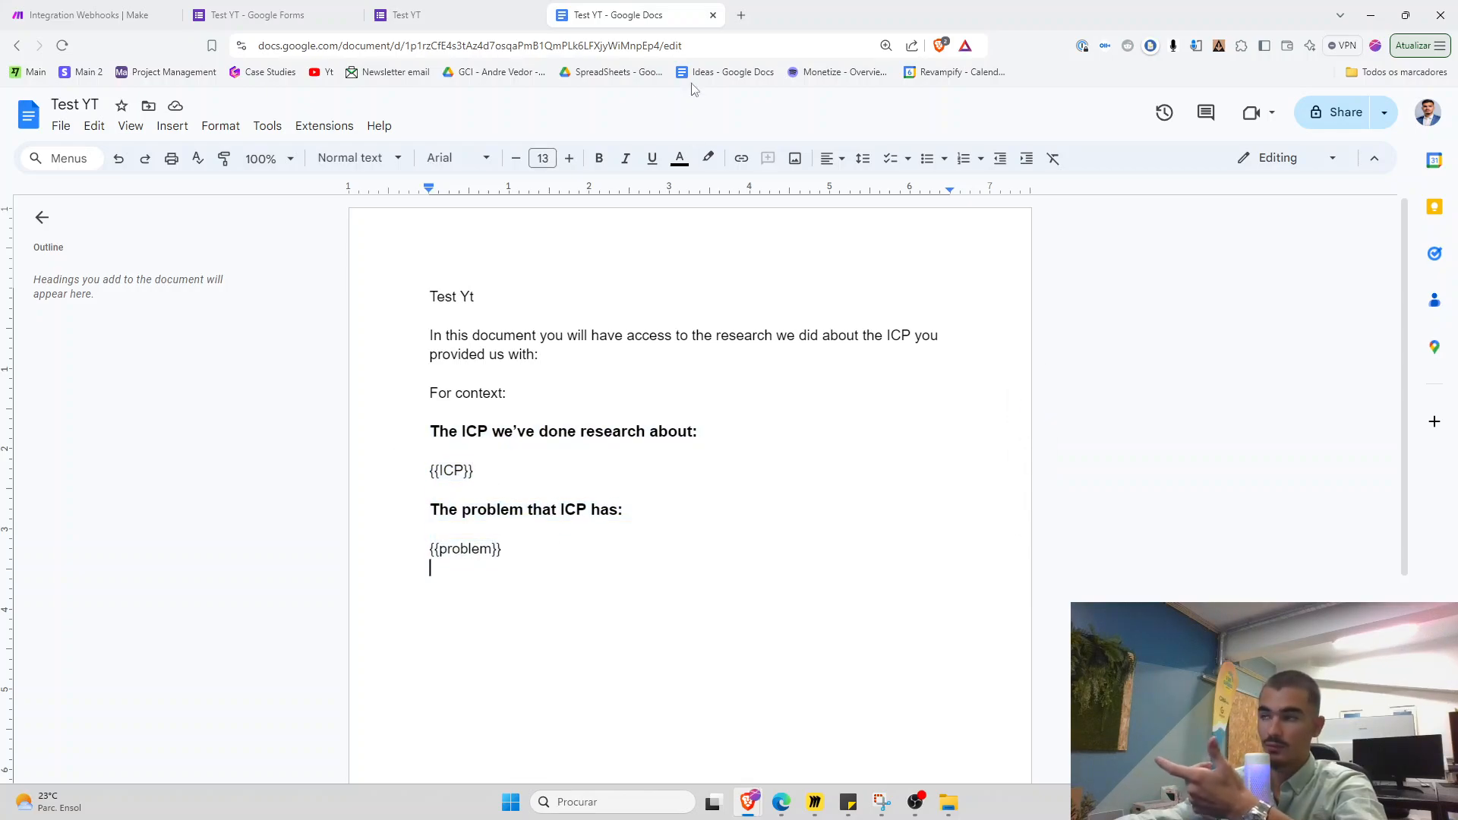
{"action": "left_click", "coordinate": [744, 12]}
{"action": "type", "text": "introduction"}
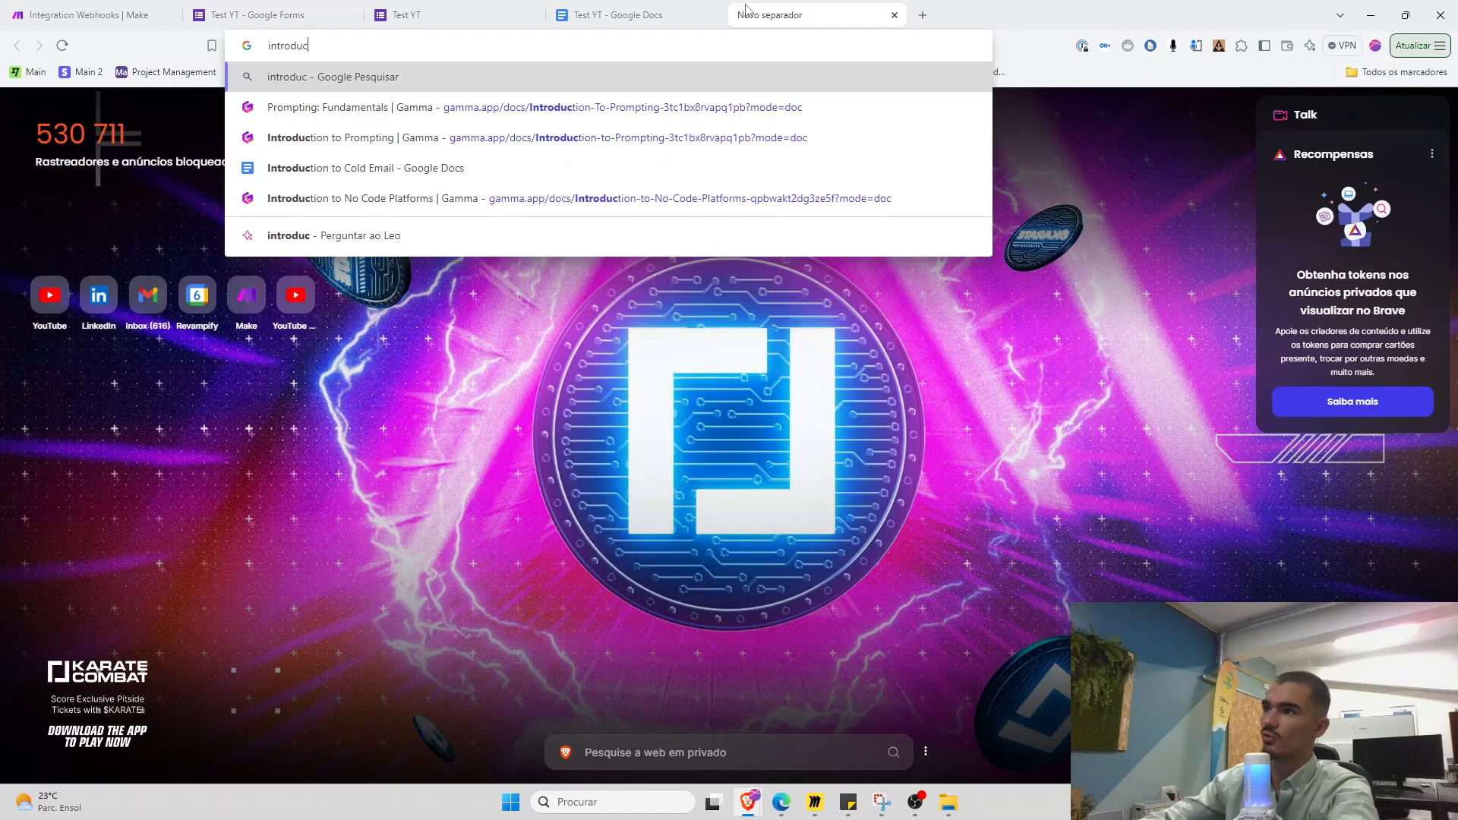
{"action": "key", "text": "Down"}
{"action": "key", "text": "Down"}
{"action": "key", "text": "Down"}
{"action": "key", "text": "Down"}
{"action": "key", "text": "Return"}
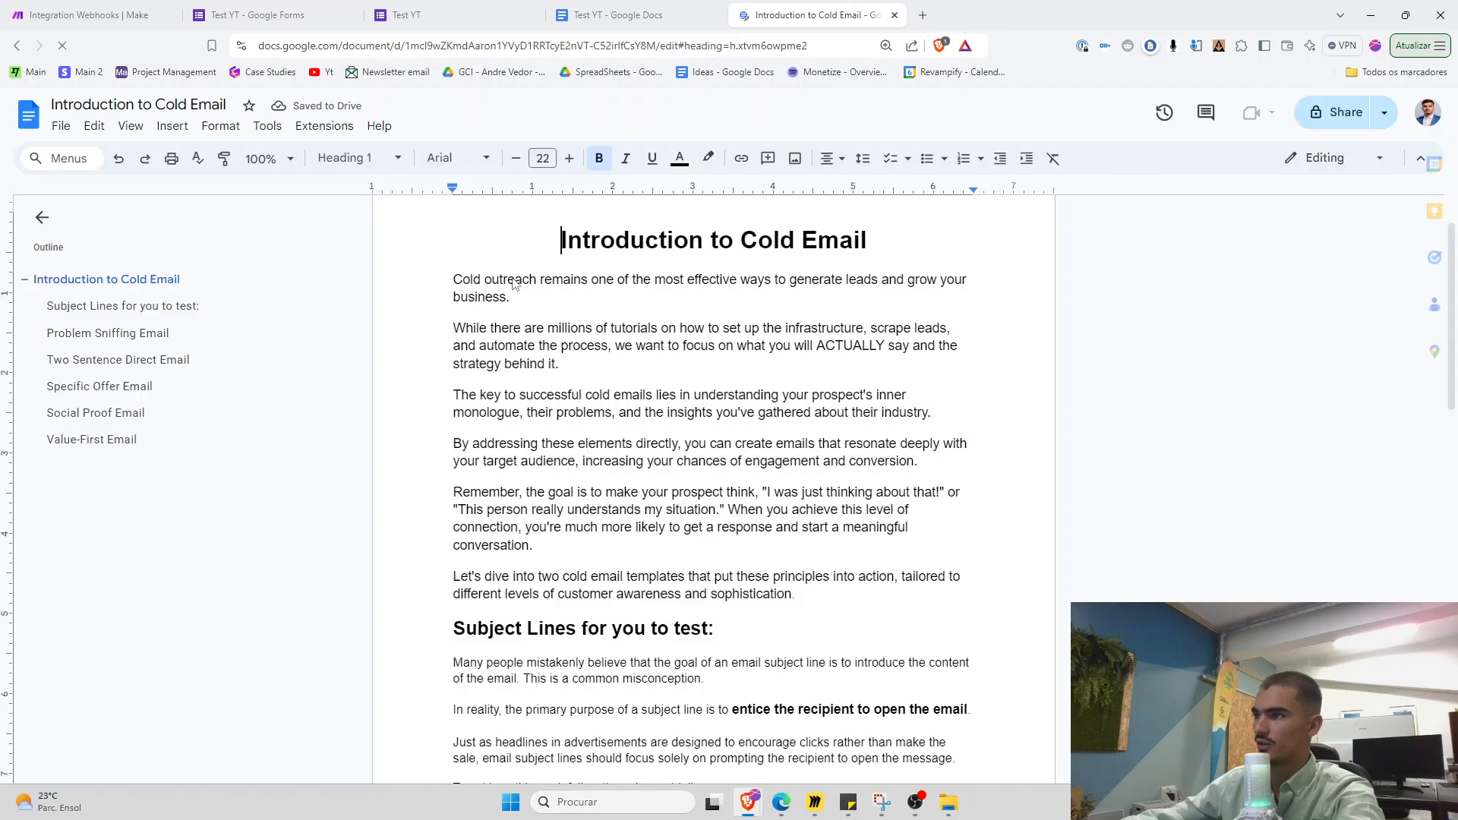
Zoom to 125% and highlight the {{problem sniffing}}, {{two sentence direct cold}}, {{specific offer}}, {{social proof email}} placeholders
{"action": "scroll", "coordinate": [759, 410], "scroll_direction": "down", "scroll_amount": 1}
{"action": "left_click_drag", "start_coordinate": [561, 241], "coordinate": [853, 527]}
{"action": "scroll", "coordinate": [851, 533], "scroll_direction": "down", "scroll_amount": 3}
{"action": "scroll", "coordinate": [851, 533], "scroll_direction": "down", "scroll_amount": 2}
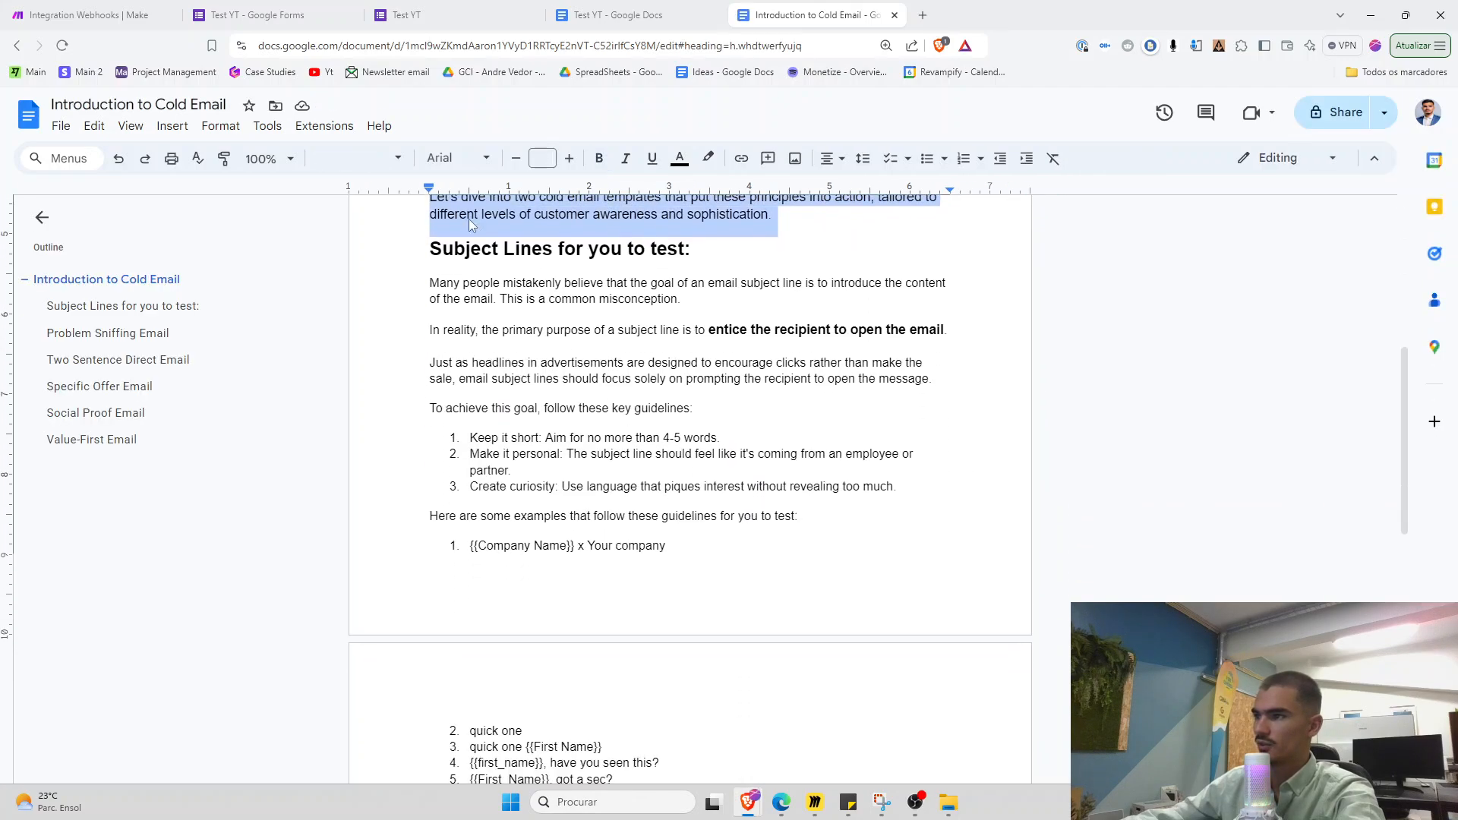
{"action": "left_click", "coordinate": [468, 218]}
{"action": "scroll", "coordinate": [549, 403], "scroll_direction": "down", "scroll_amount": 6}
{"action": "key", "text": "ctrl+plus"}
{"action": "key", "text": "ctrl+plus"}
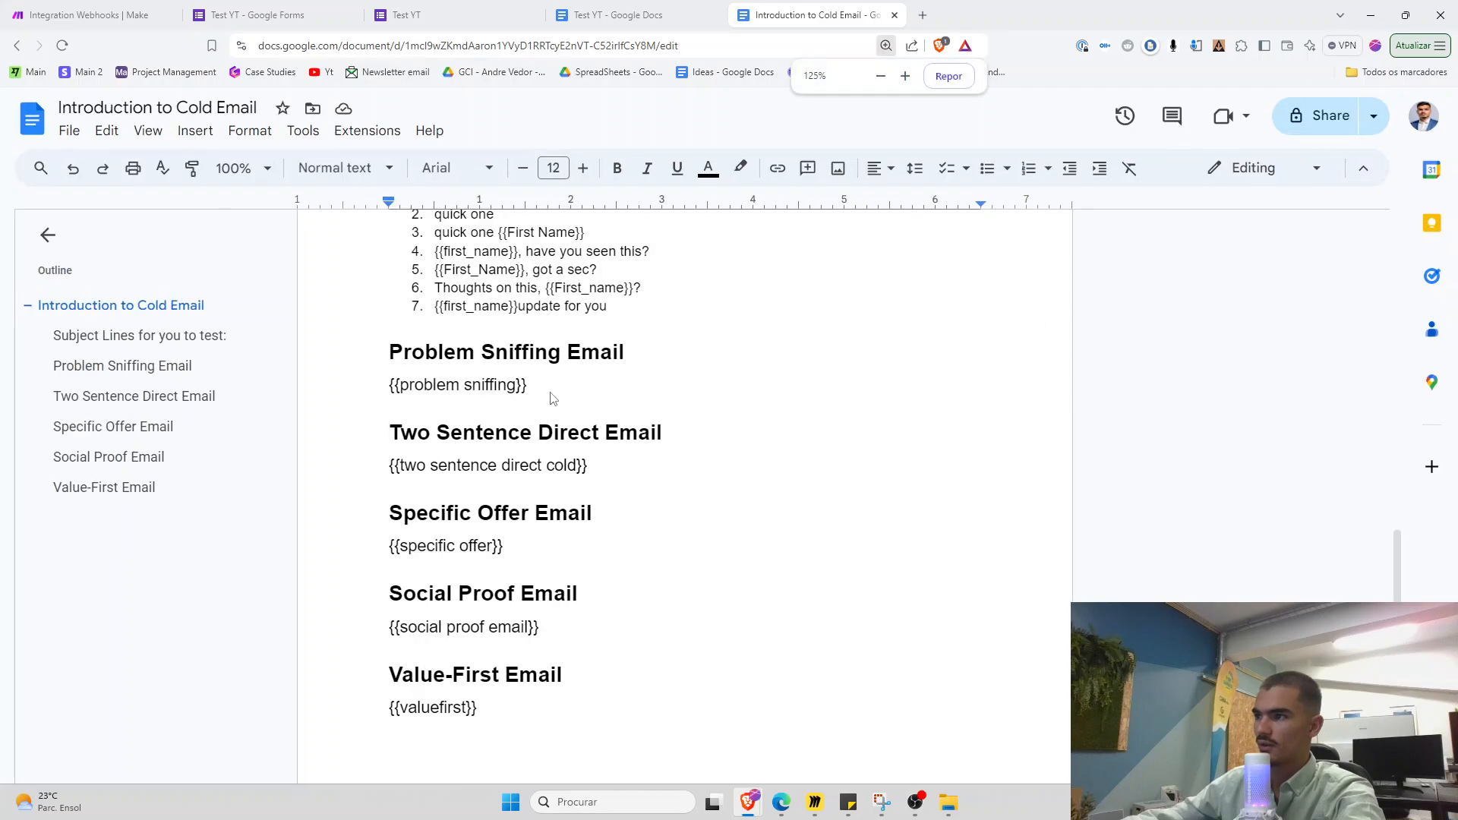
{"action": "left_click_drag", "start_coordinate": [372, 312], "coordinate": [533, 311]}
{"action": "left_click_drag", "start_coordinate": [385, 390], "coordinate": [599, 392]}
{"action": "left_click_drag", "start_coordinate": [385, 472], "coordinate": [508, 489]}
{"action": "left_click_drag", "start_coordinate": [413, 559], "coordinate": [540, 555]}
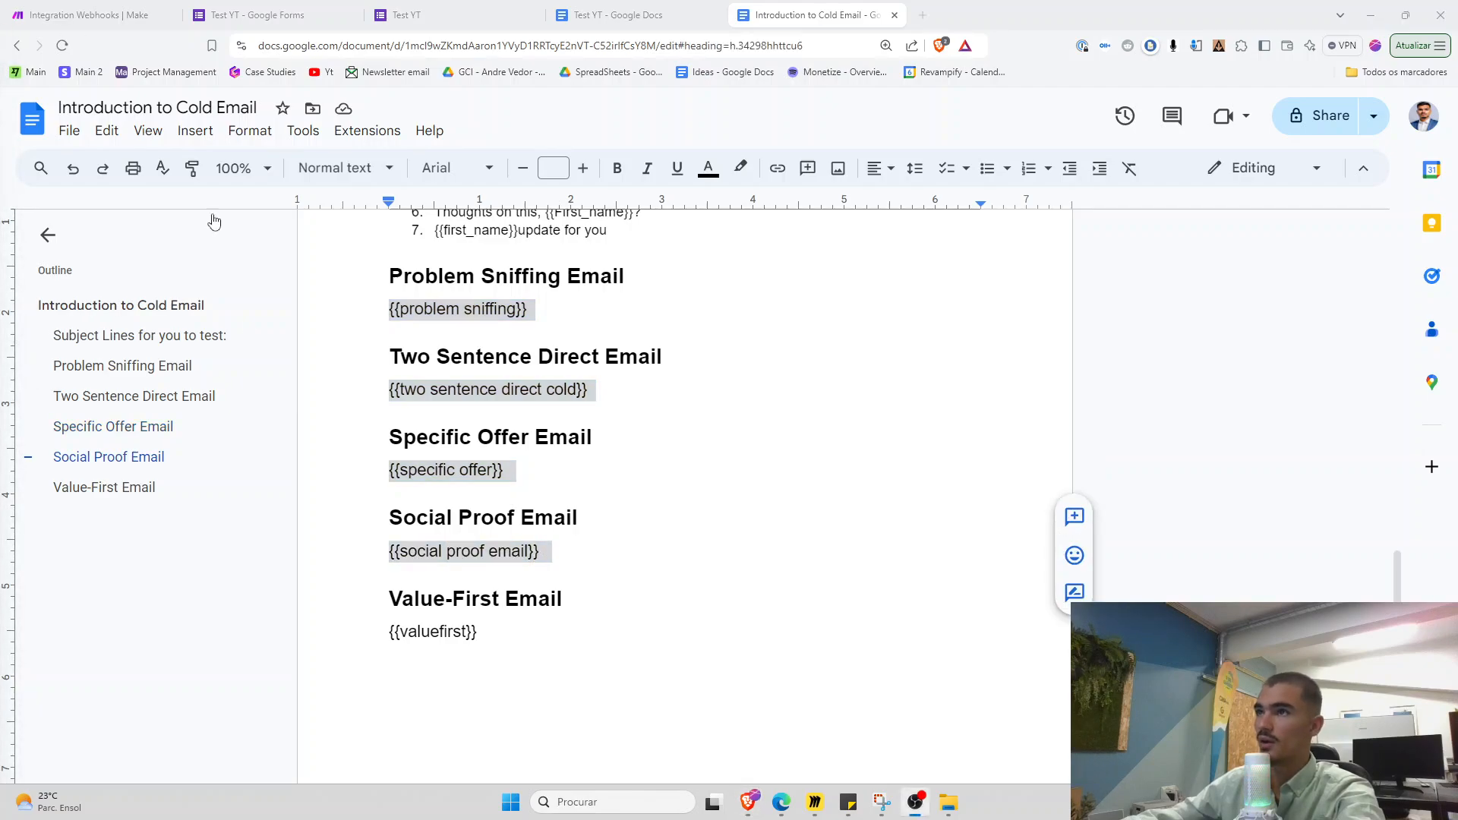
{"action": "mouse_move", "coordinate": [750, 809]}
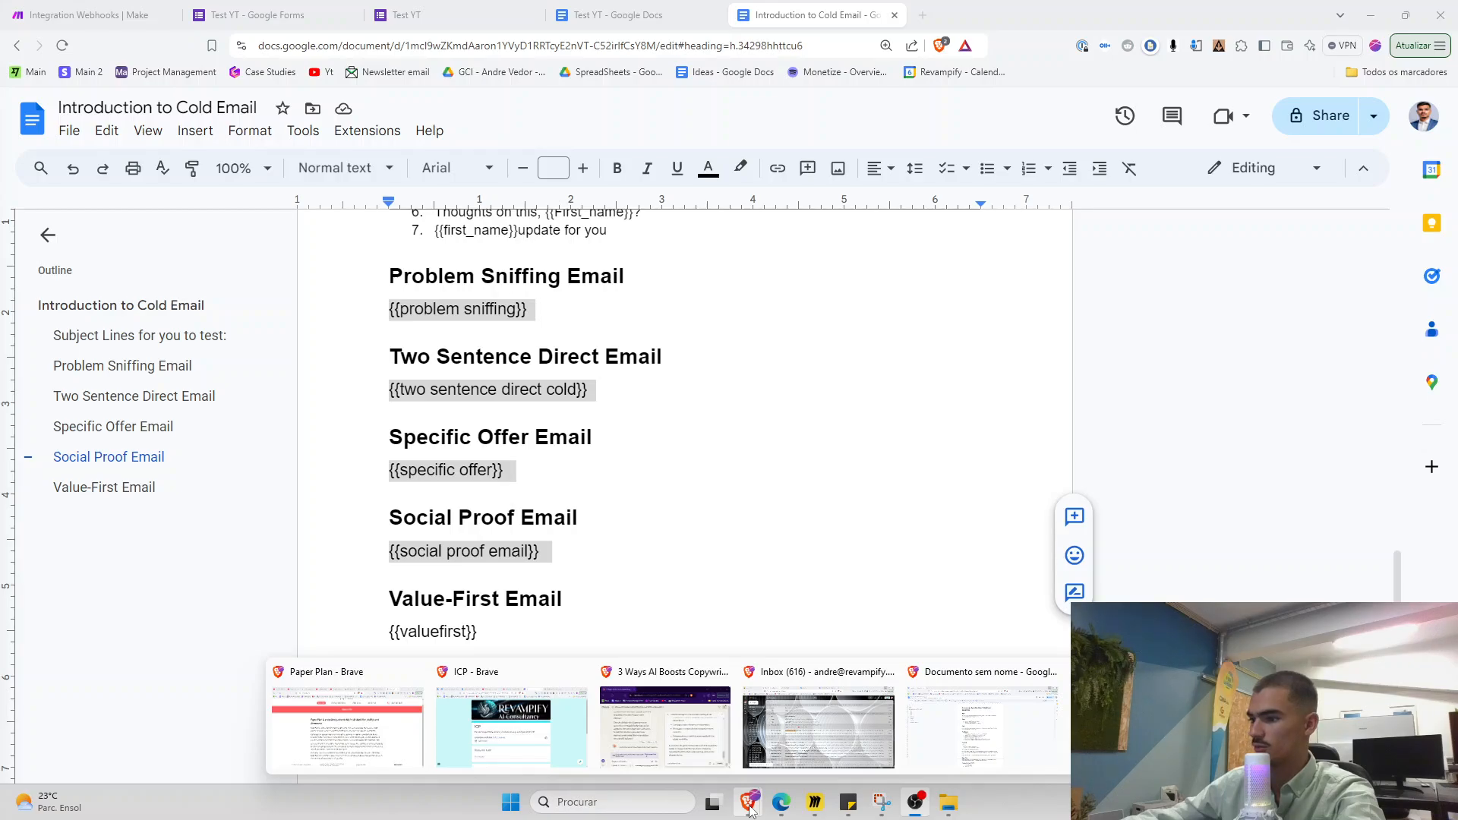
Bring up Miro, scroll across the cold-email automation node diagram, then minimize it
{"action": "left_click", "coordinate": [815, 802]}
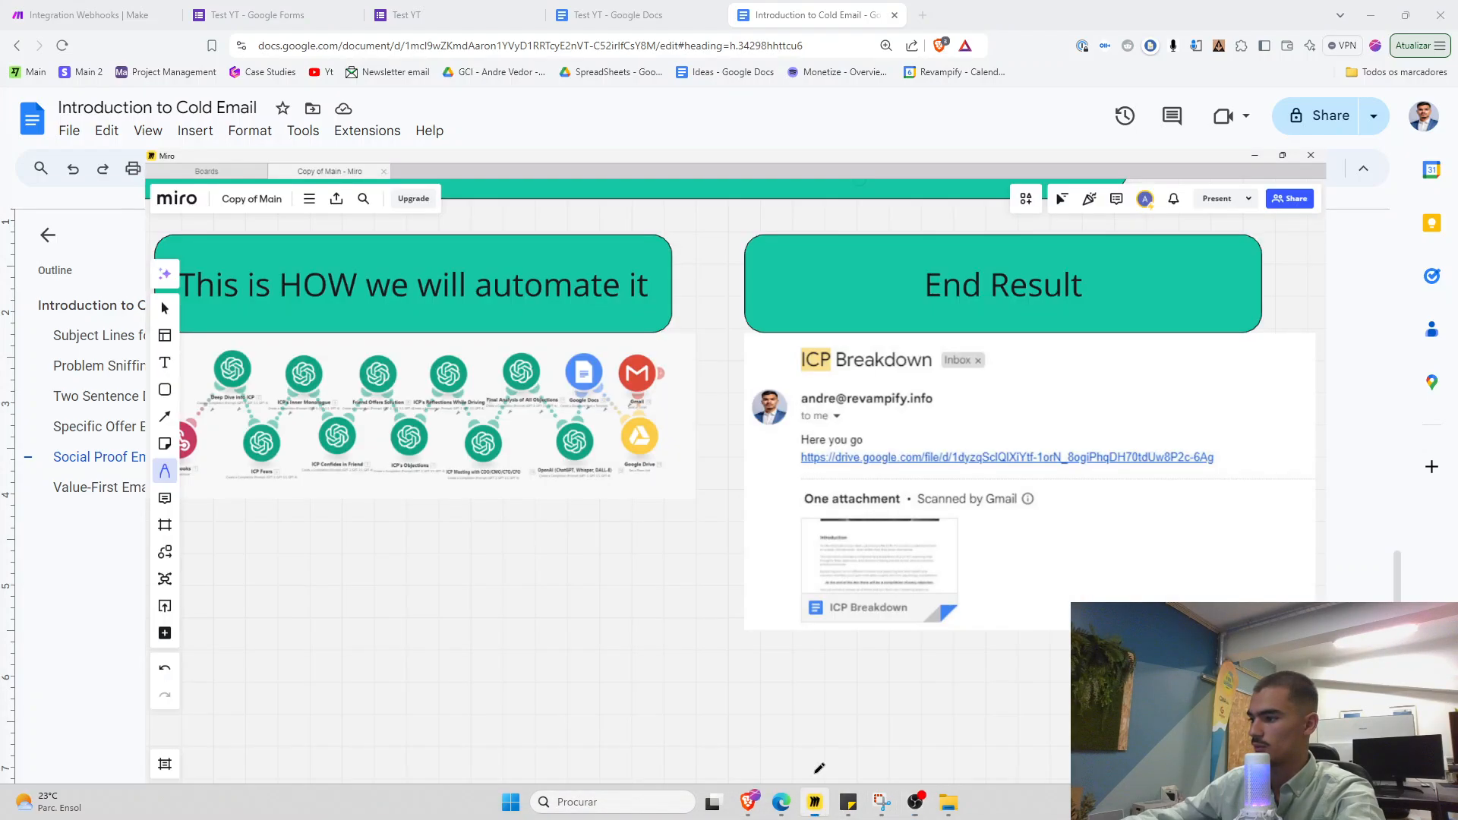
{"action": "scroll", "coordinate": [684, 425], "scroll_direction": "left", "scroll_amount": 5}
{"action": "scroll", "coordinate": [739, 418], "scroll_direction": "down", "scroll_amount": 15}
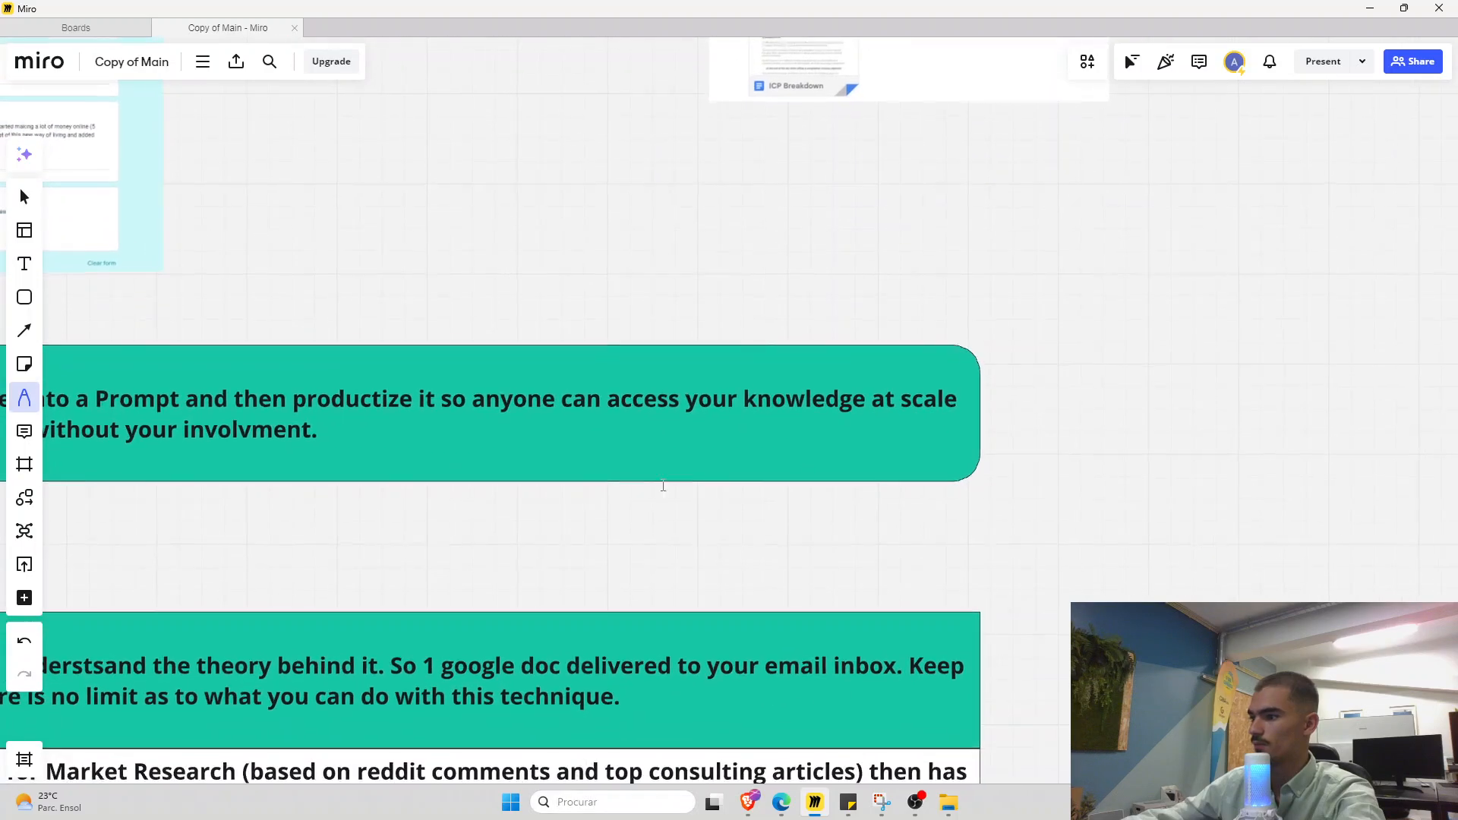
{"action": "scroll", "coordinate": [725, 335], "scroll_direction": "up", "scroll_amount": 5}
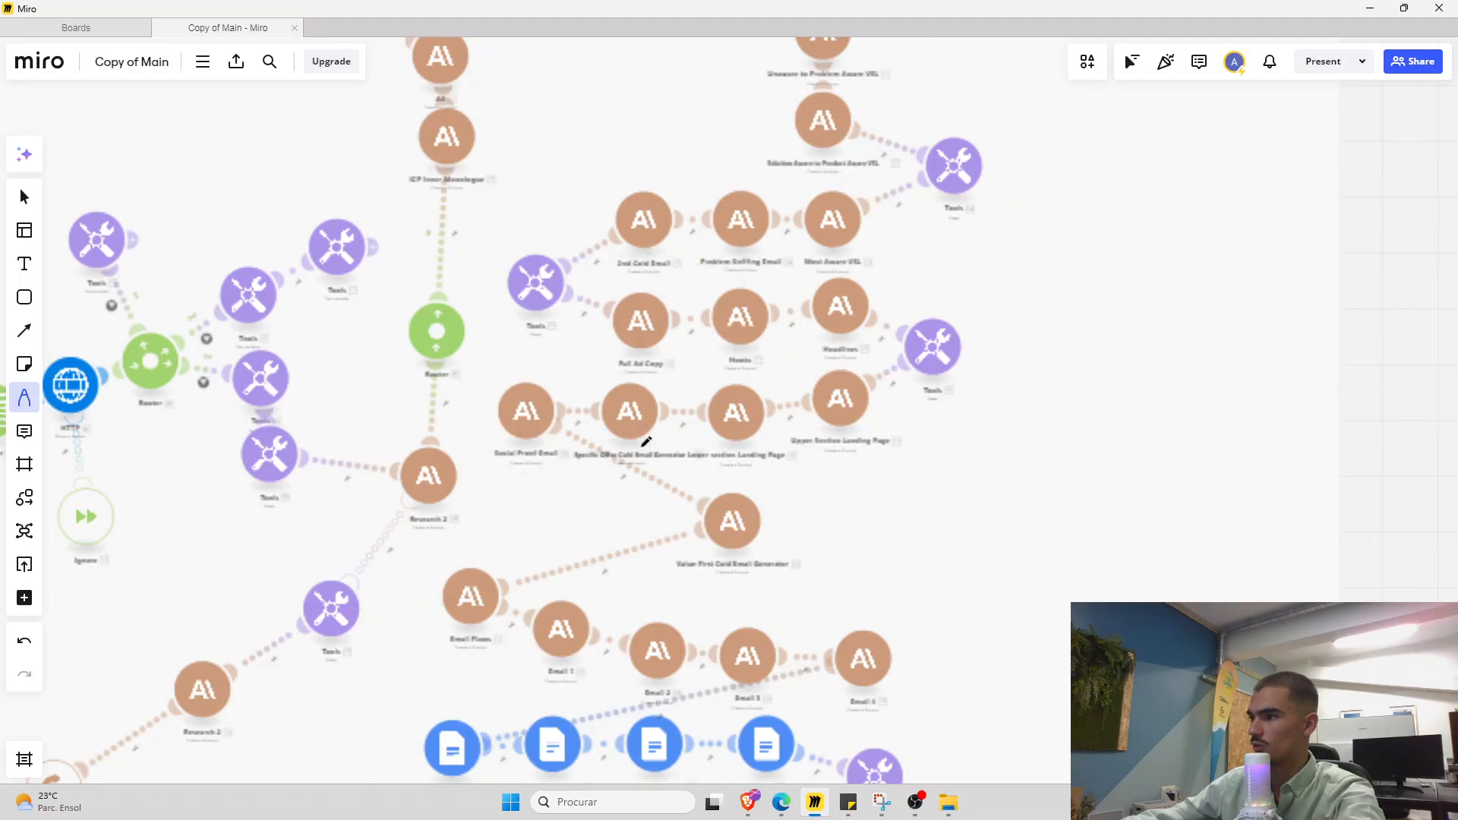
{"action": "left_click", "coordinate": [1371, 9]}
Reset the cold email document's zoom to 100% and select its placeholder lines and opening paragraphs
{"action": "left_click_drag", "start_coordinate": [389, 309], "coordinate": [562, 313]}
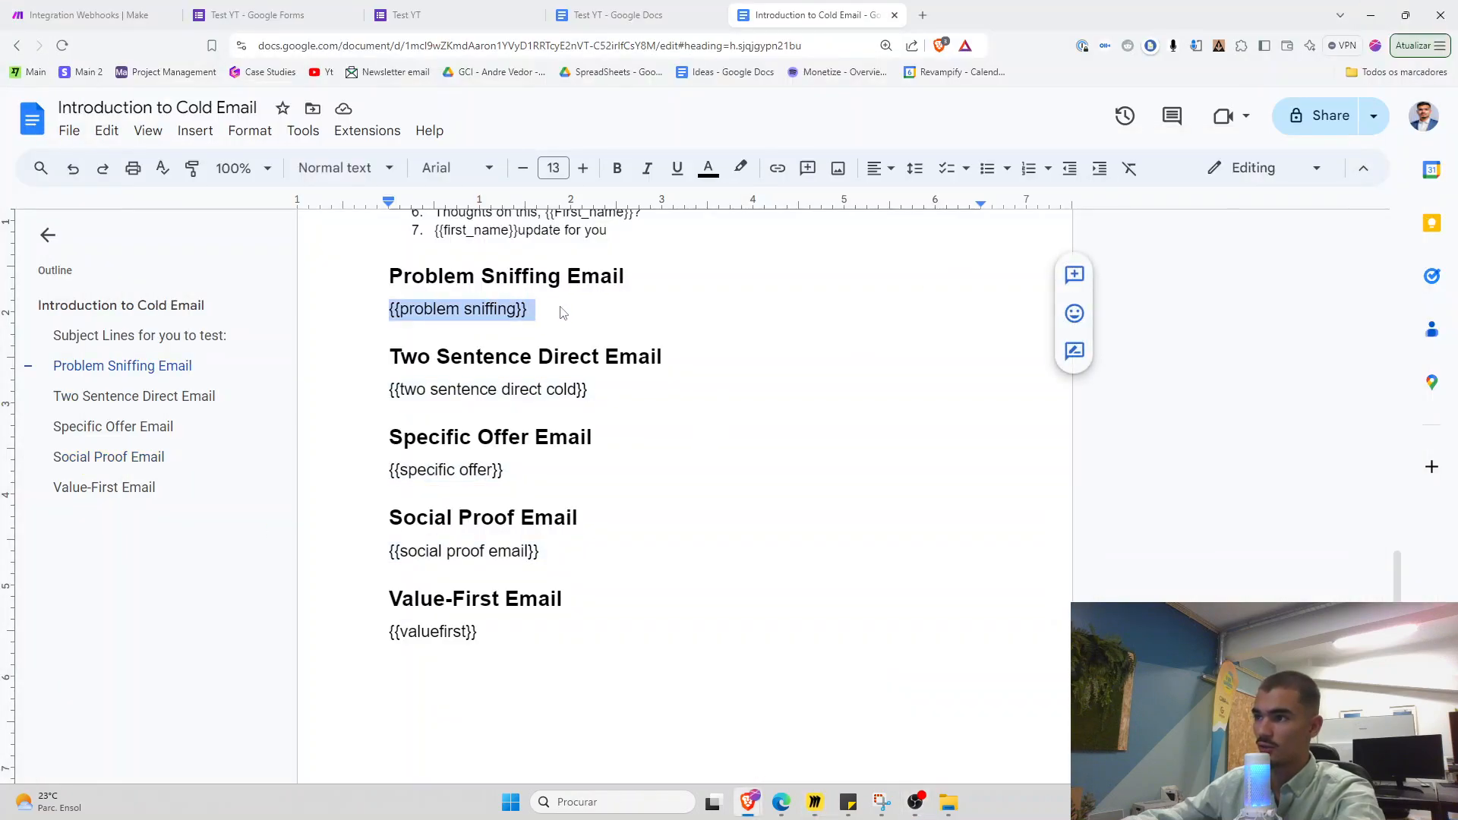
{"action": "left_click_drag", "start_coordinate": [370, 393], "coordinate": [608, 394]}
{"action": "key", "text": "ctrl+minus"}
{"action": "scroll", "coordinate": [476, 374], "scroll_direction": "up", "scroll_amount": 10}
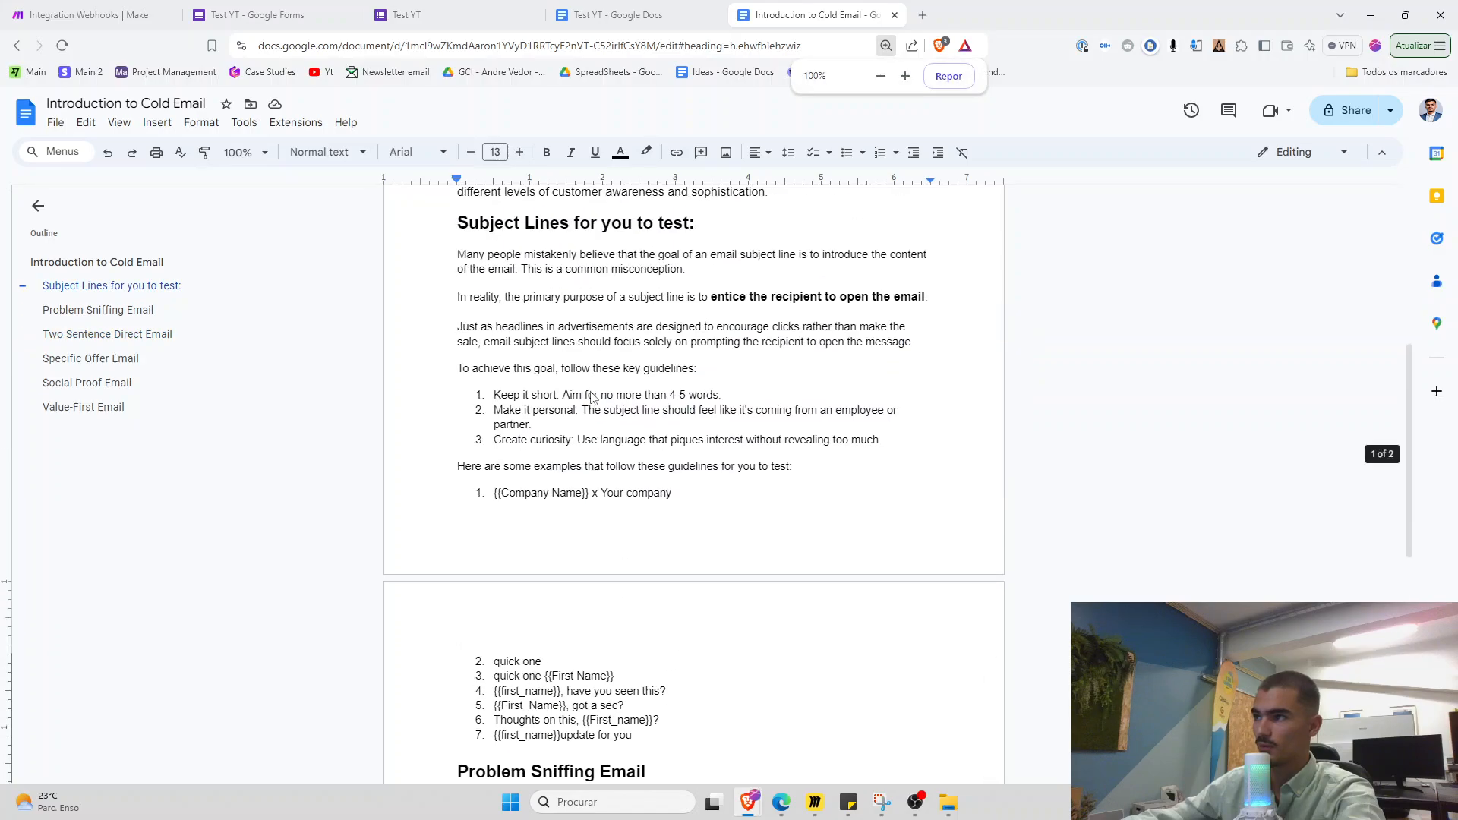
{"action": "left_click_drag", "start_coordinate": [494, 295], "coordinate": [958, 629]}
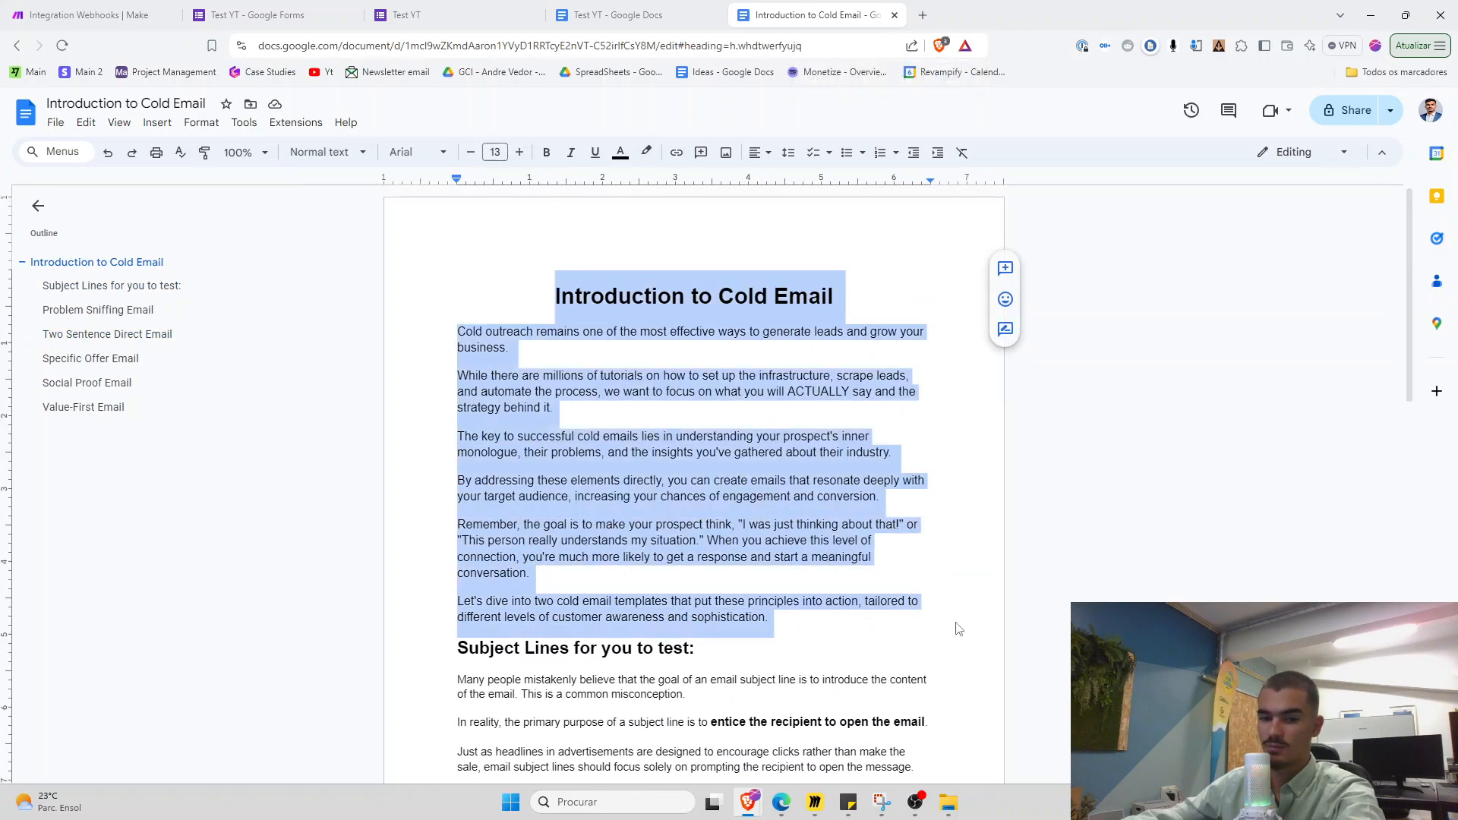
{"action": "left_click", "coordinate": [873, 585]}
{"action": "left_click_drag", "start_coordinate": [447, 311], "coordinate": [859, 622]}
{"action": "left_click", "coordinate": [859, 622]}
In Test YT, select the {{ICP}} placeholder and the empty line below {{problem}}
{"action": "left_click", "coordinate": [589, 12]}
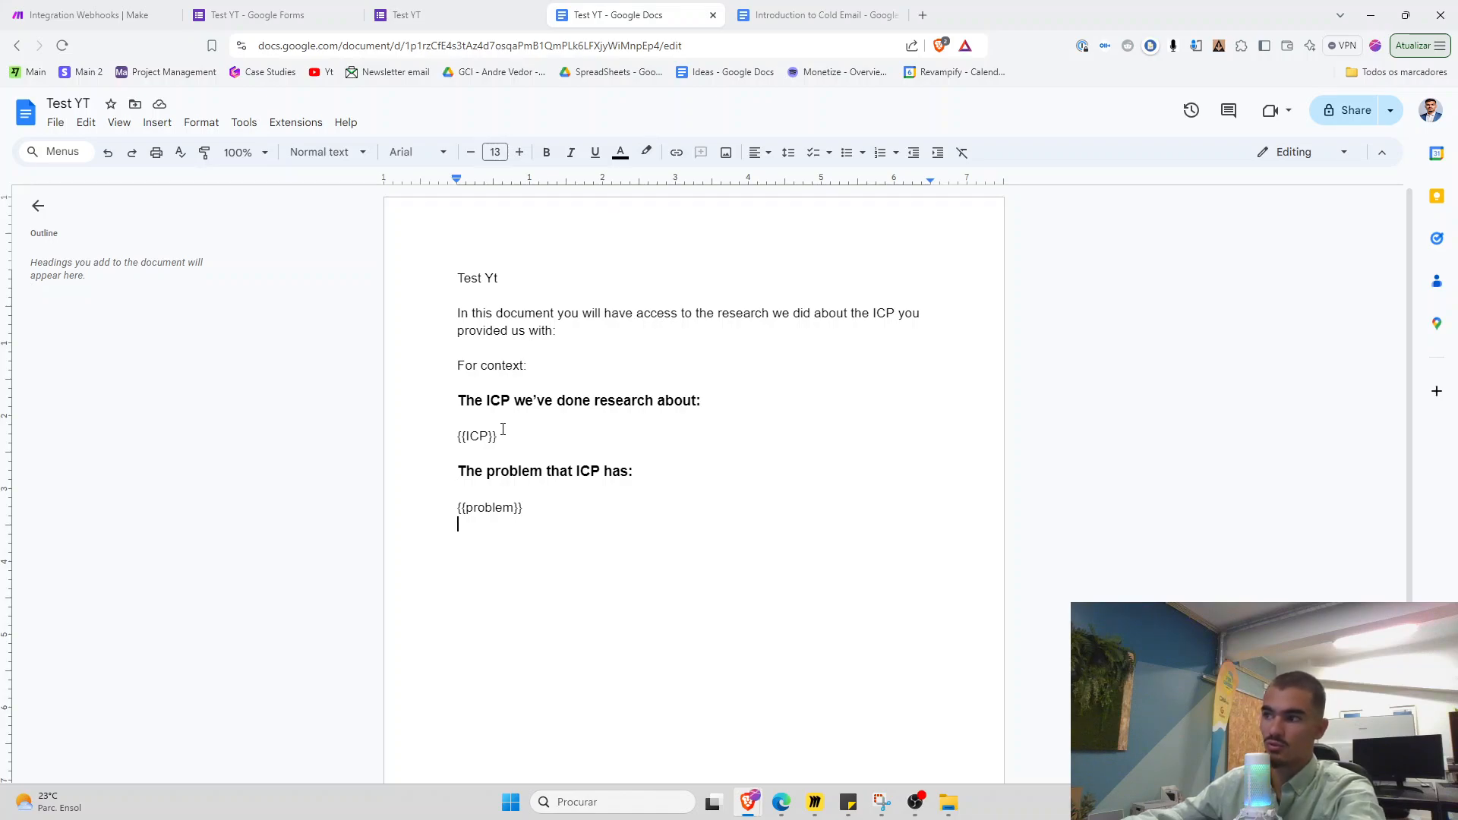
{"action": "left_click_drag", "start_coordinate": [499, 437], "coordinate": [457, 438]}
{"action": "double_click", "coordinate": [538, 558]}
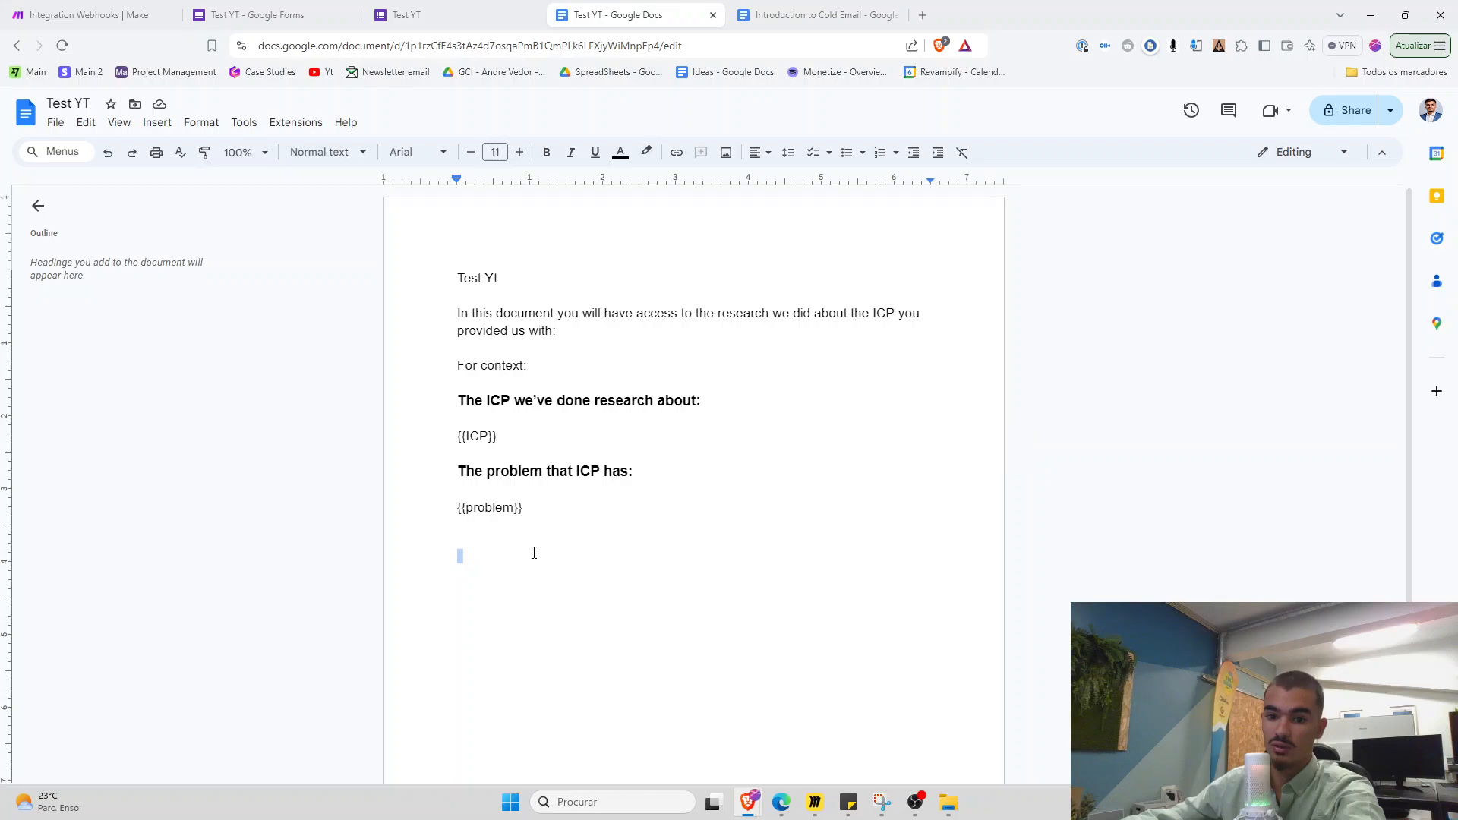
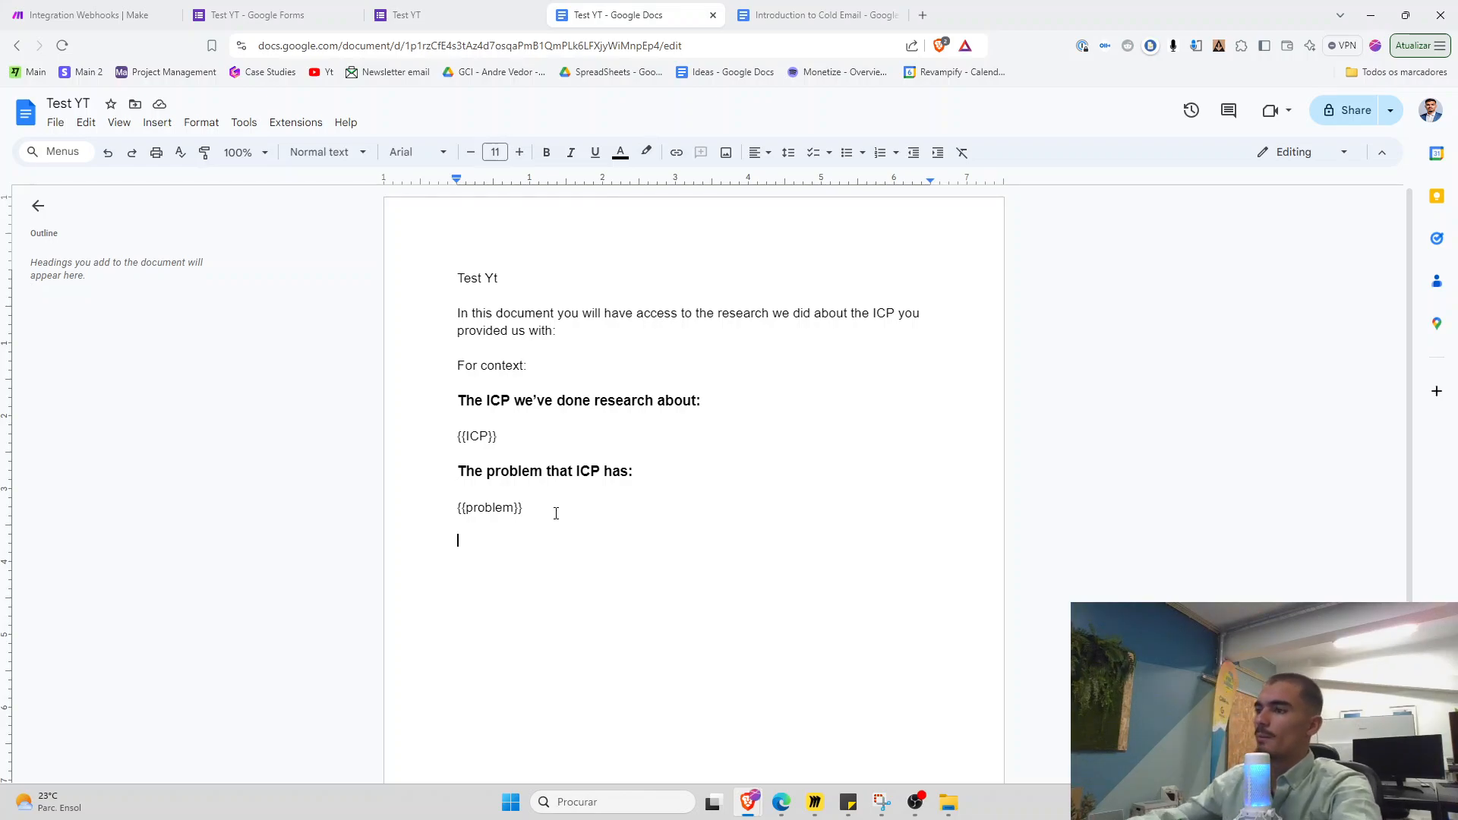
Review the first Claude prompt in Make and the cold email doc, then return to Test YT
{"action": "left_click", "coordinate": [84, 15]}
{"action": "left_click", "coordinate": [455, 272]}
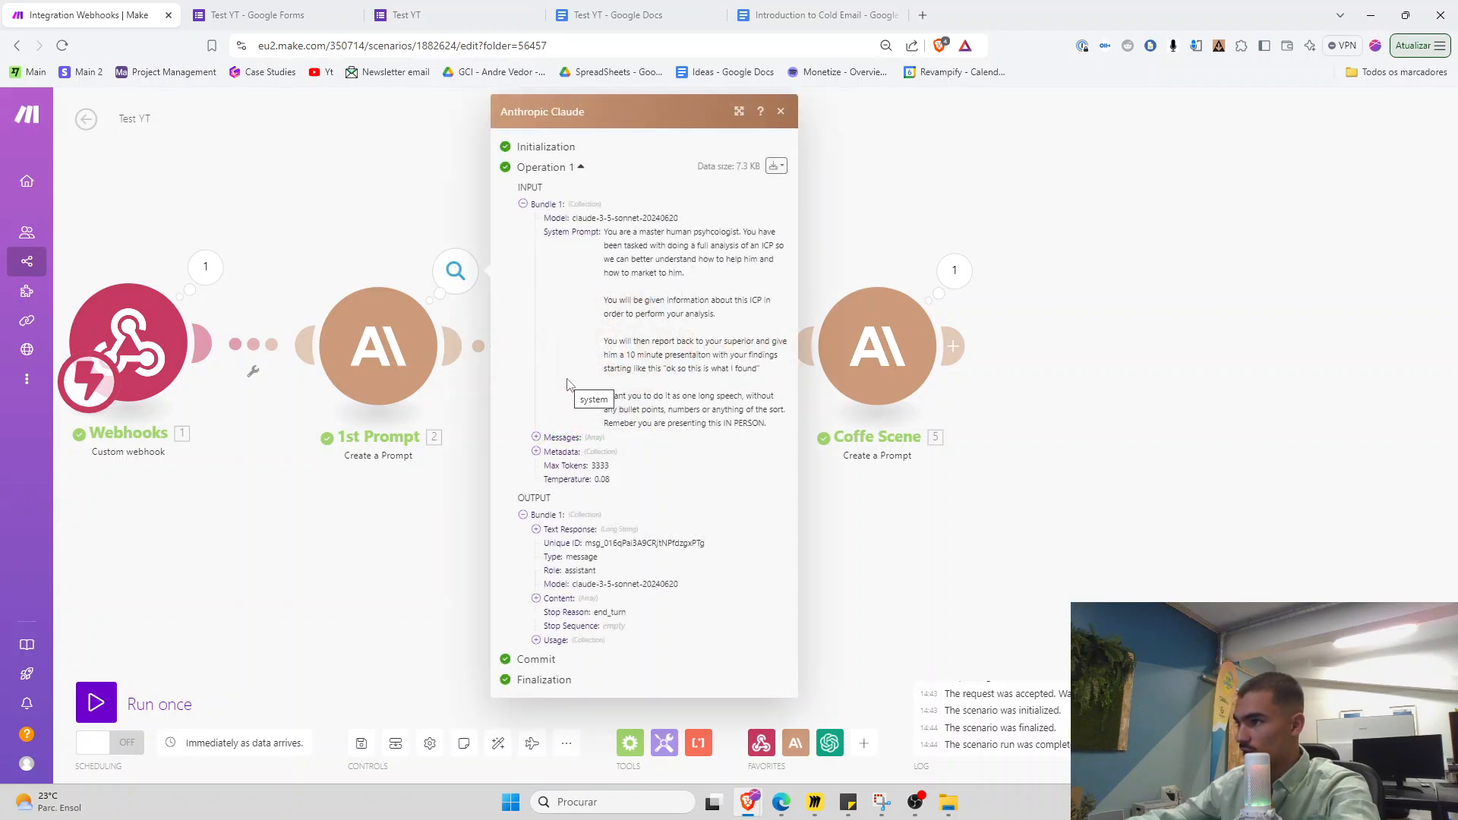
{"action": "left_click", "coordinate": [790, 15]}
{"action": "left_click", "coordinate": [557, 10]}
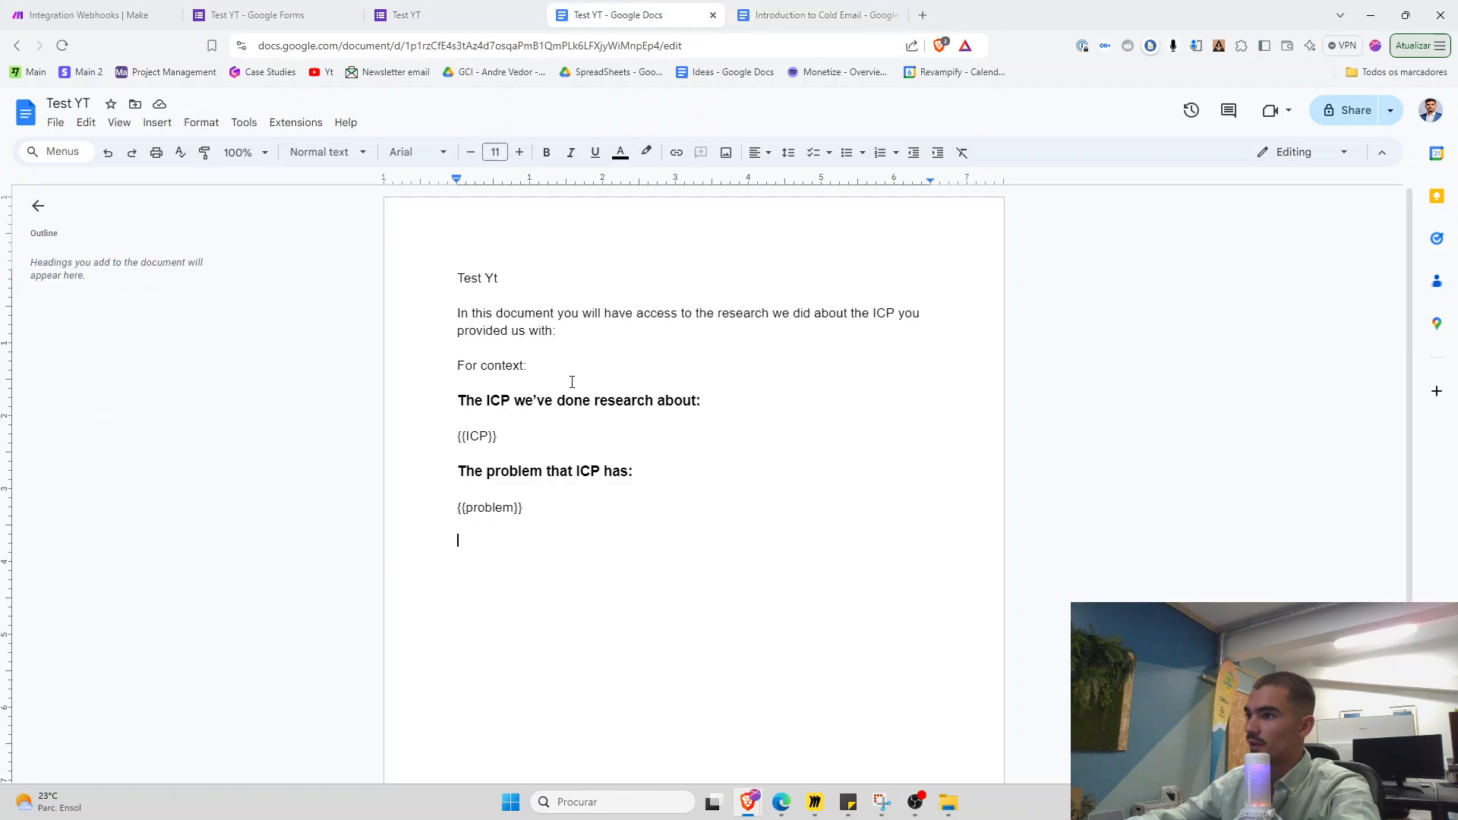
Add the titles Analysis about the ICP, Inner Monologue and ICP Confessing to a friend as Heading 2
{"action": "type", "text": "Anal"}
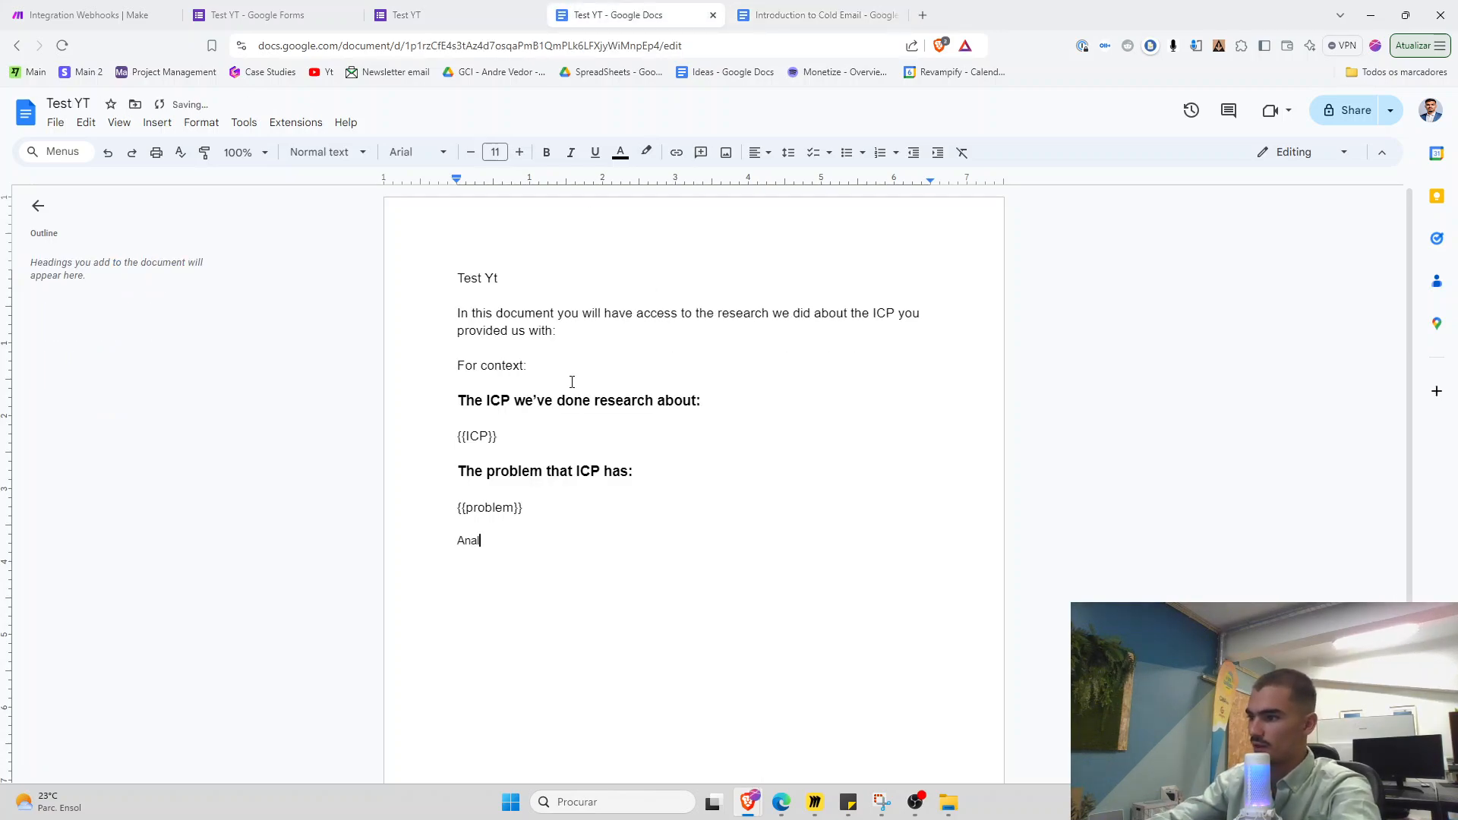
{"action": "type", "text": "ysis about the ICP"}
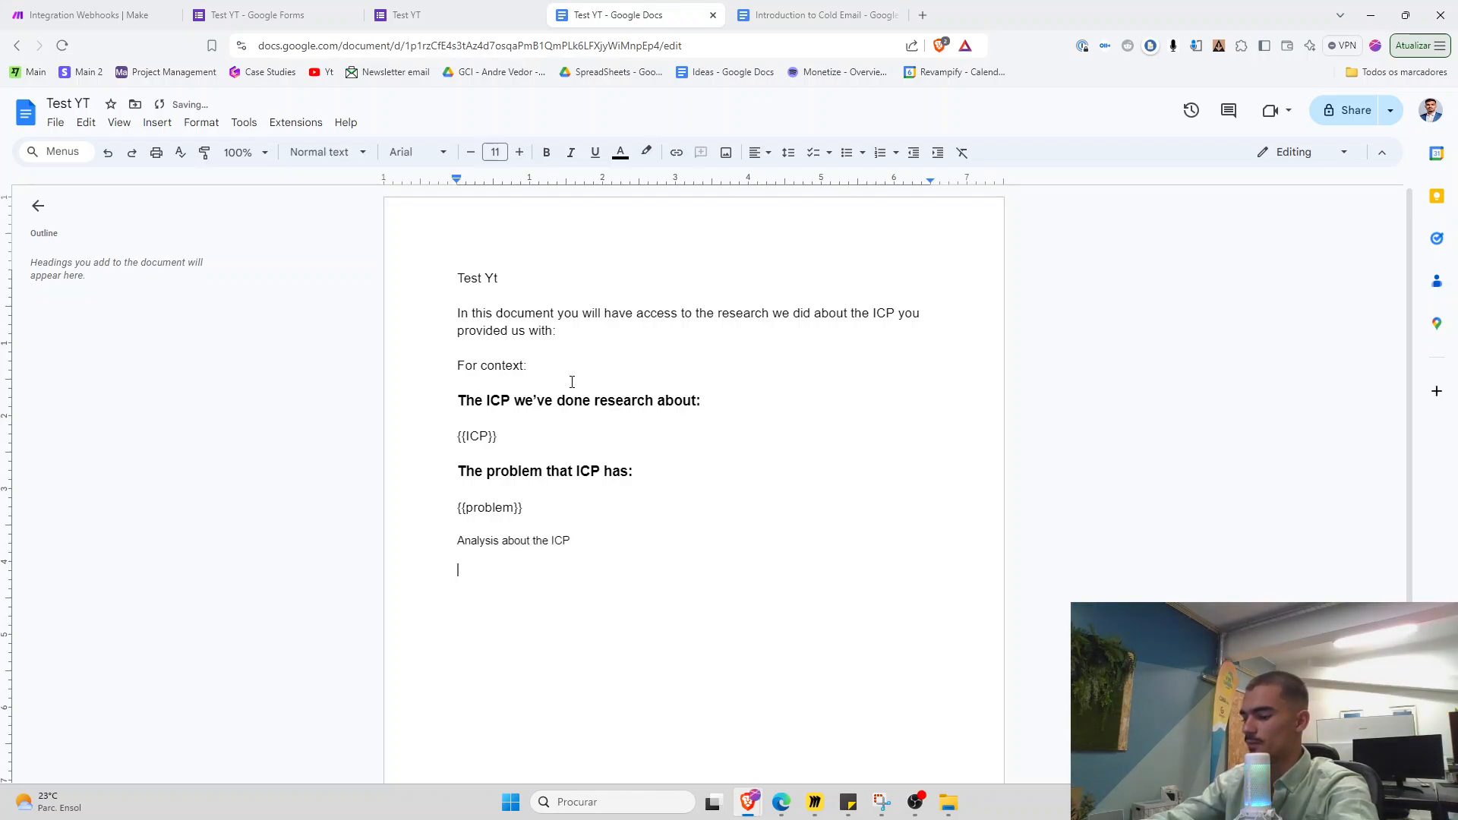
{"action": "type", "text": " IUn"}
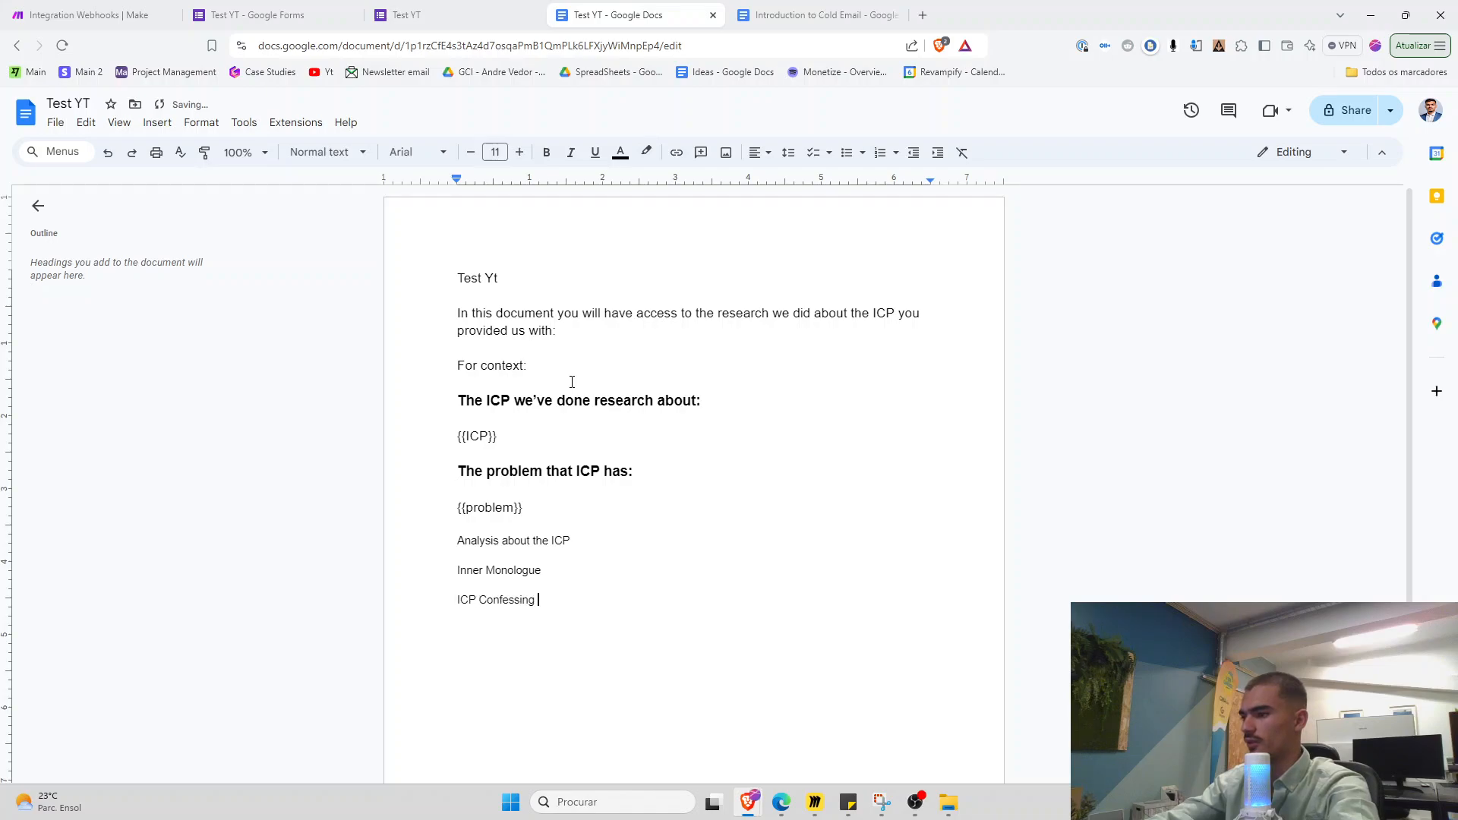
{"action": "type", "text": "nd"}
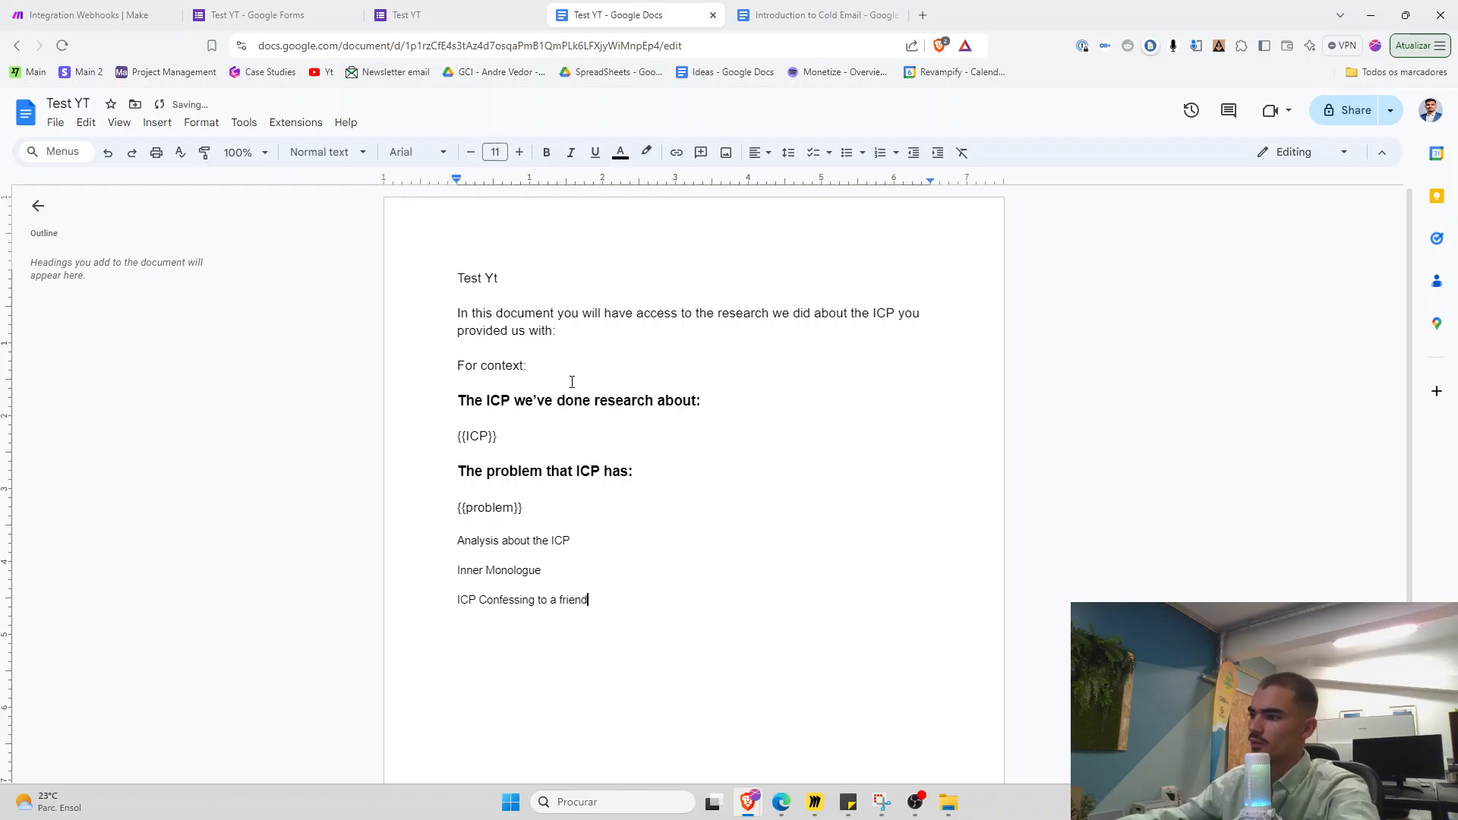
{"action": "left_click_drag", "start_coordinate": [459, 615], "coordinate": [437, 536]}
{"action": "left_click", "coordinate": [327, 152]}
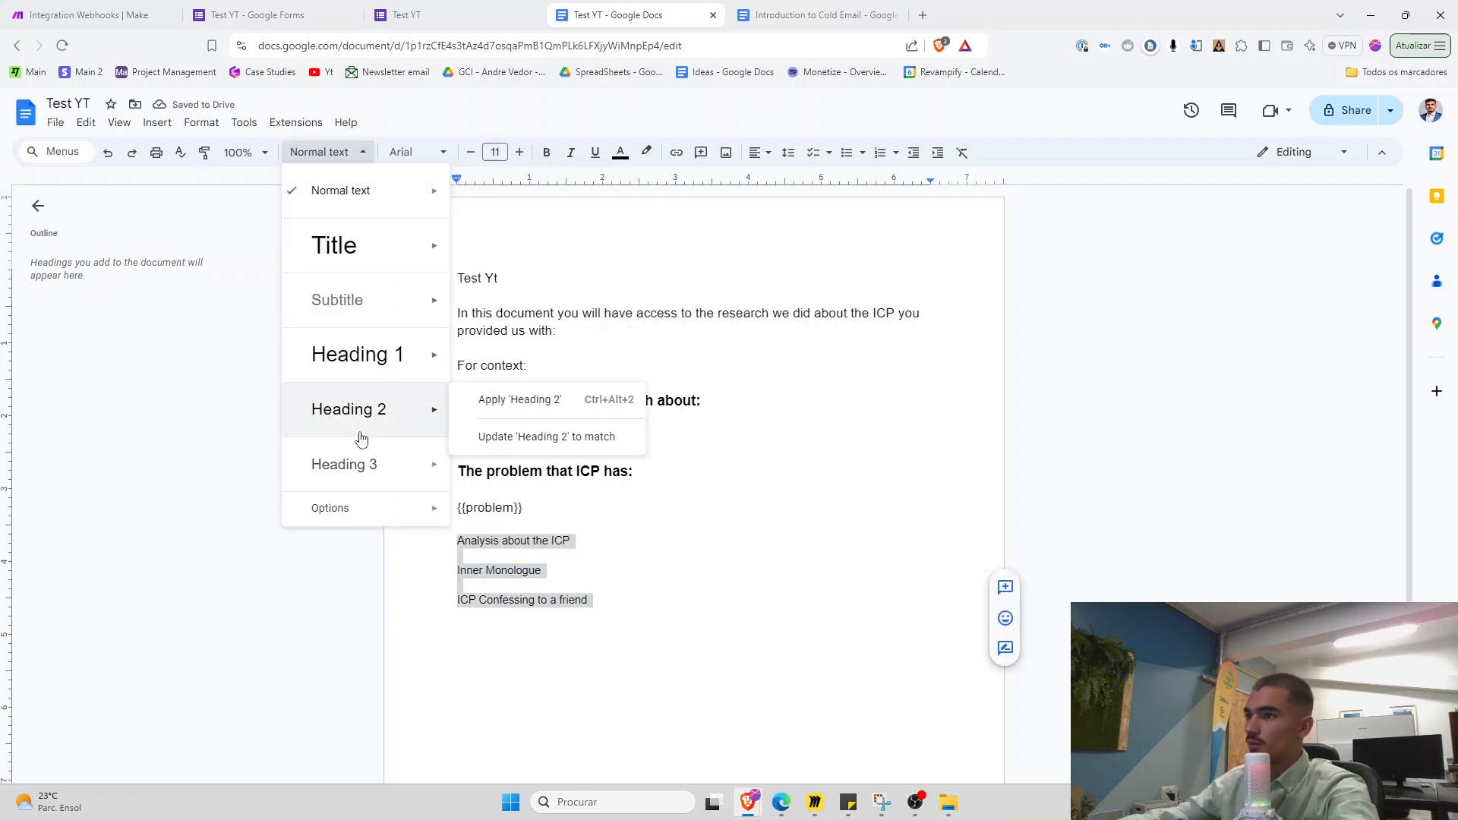
{"action": "left_click", "coordinate": [351, 410]}
{"action": "left_click", "coordinate": [546, 152]}
Add the {{analysis}}, {{inner monologue}} and {{confessing}} placeholders under their headings
{"action": "left_click", "coordinate": [675, 561]}
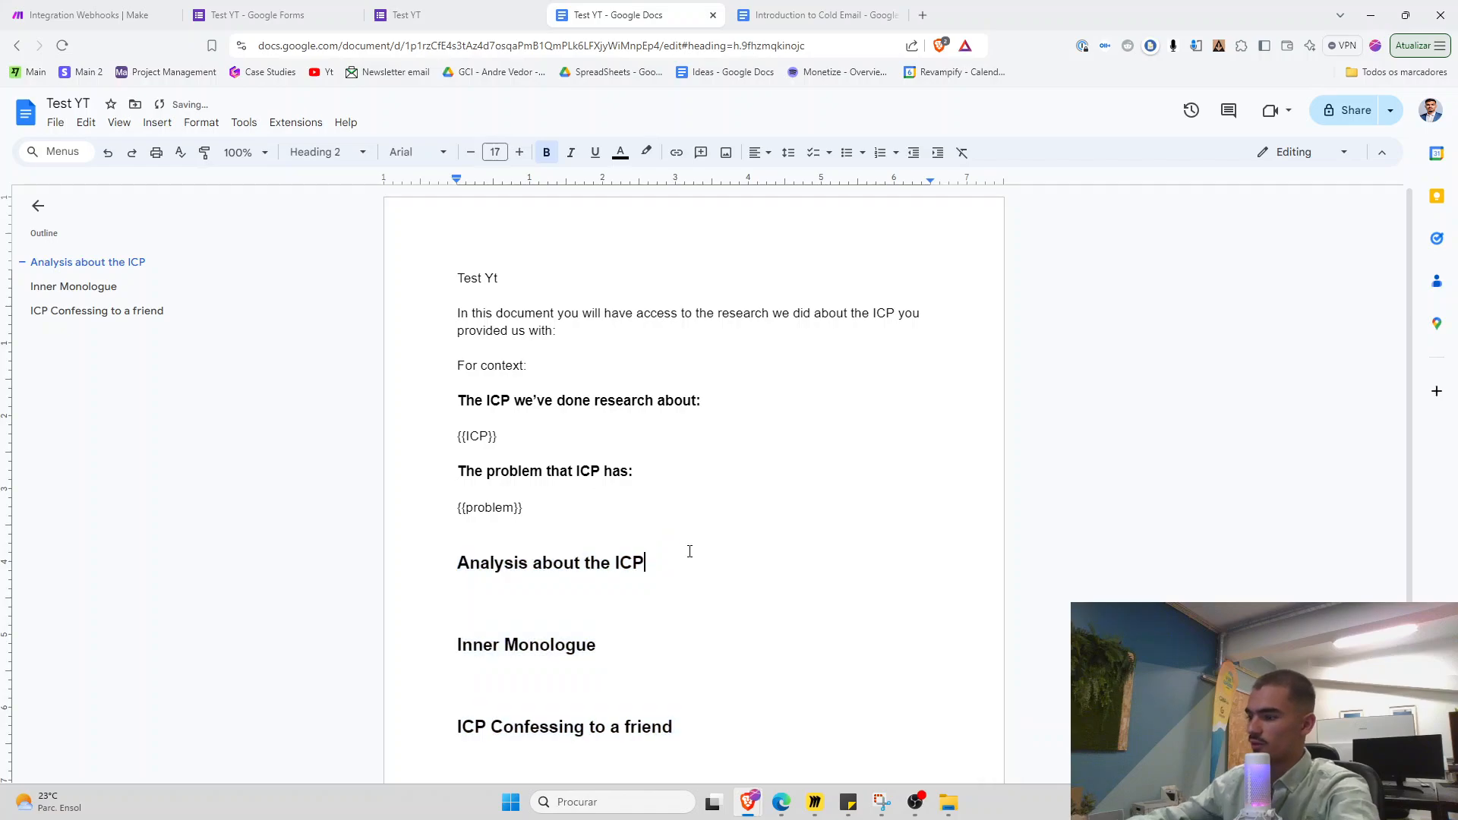
{"action": "key", "text": "Return"}
{"action": "type", "text": "{{analysis}"}
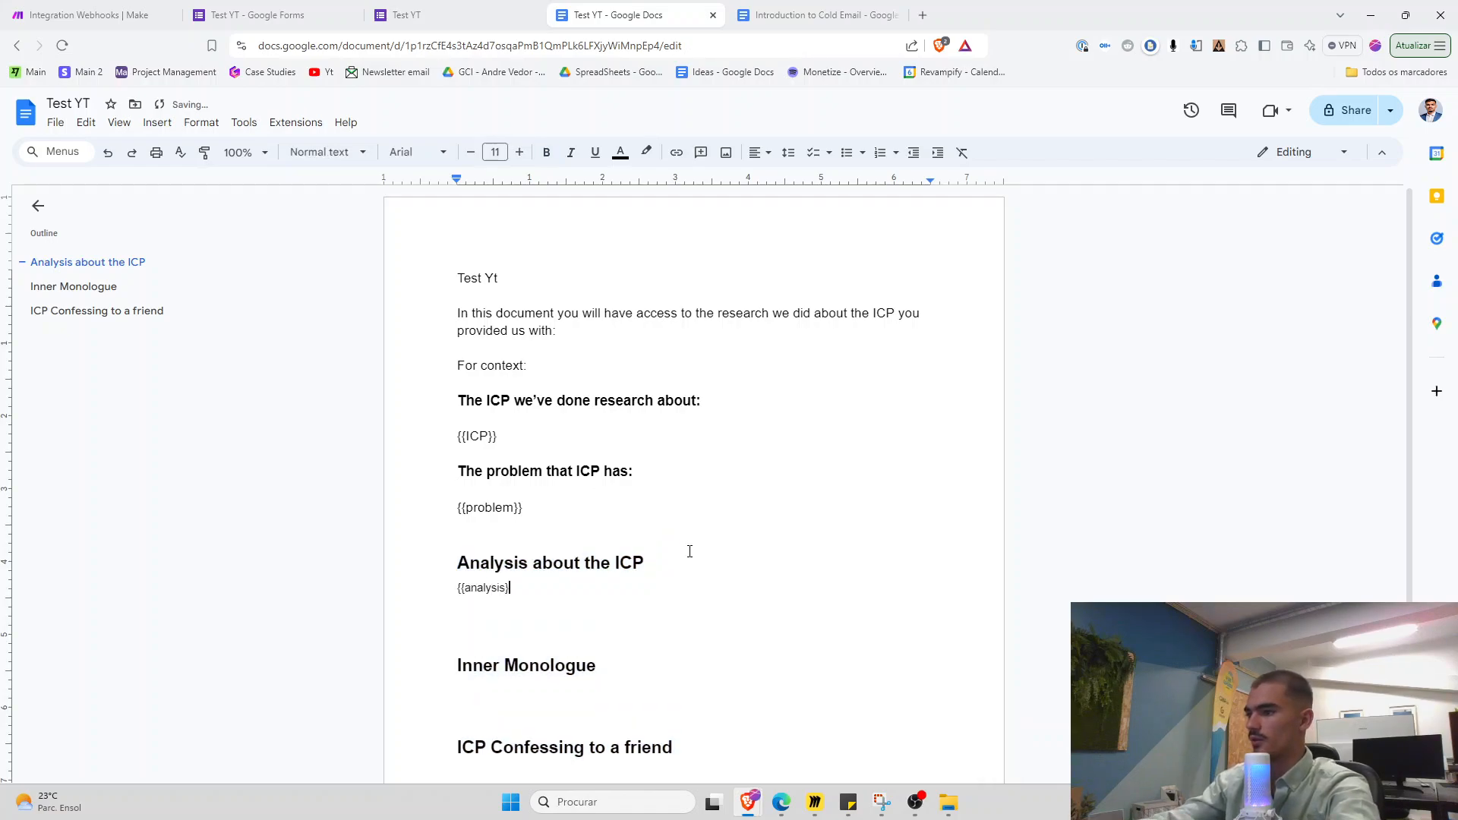
{"action": "type", "text": "}"}
{"action": "key", "text": "Delete"}
{"action": "left_click", "coordinate": [637, 622]}
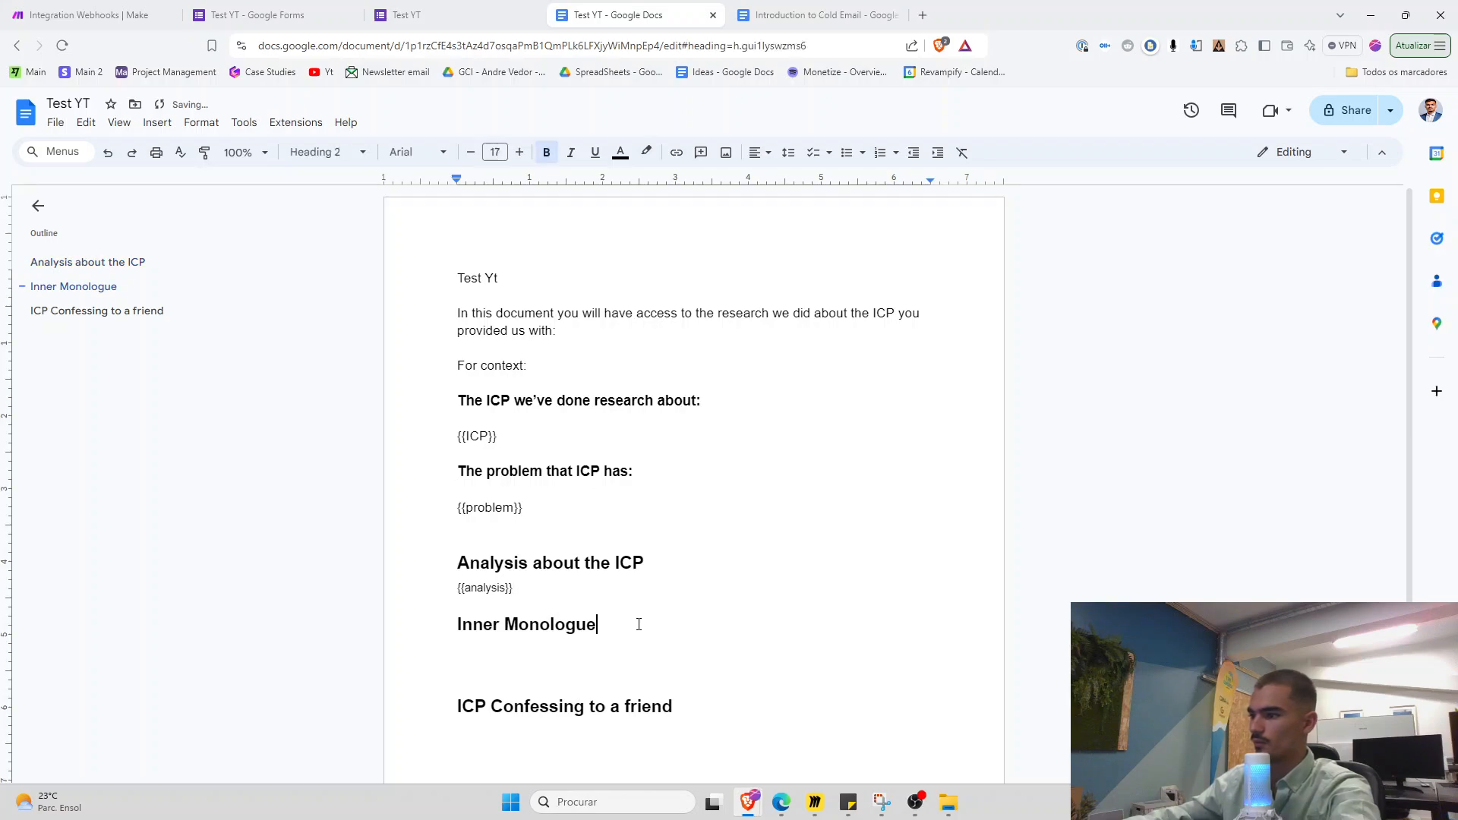
{"action": "key", "text": "Return"}
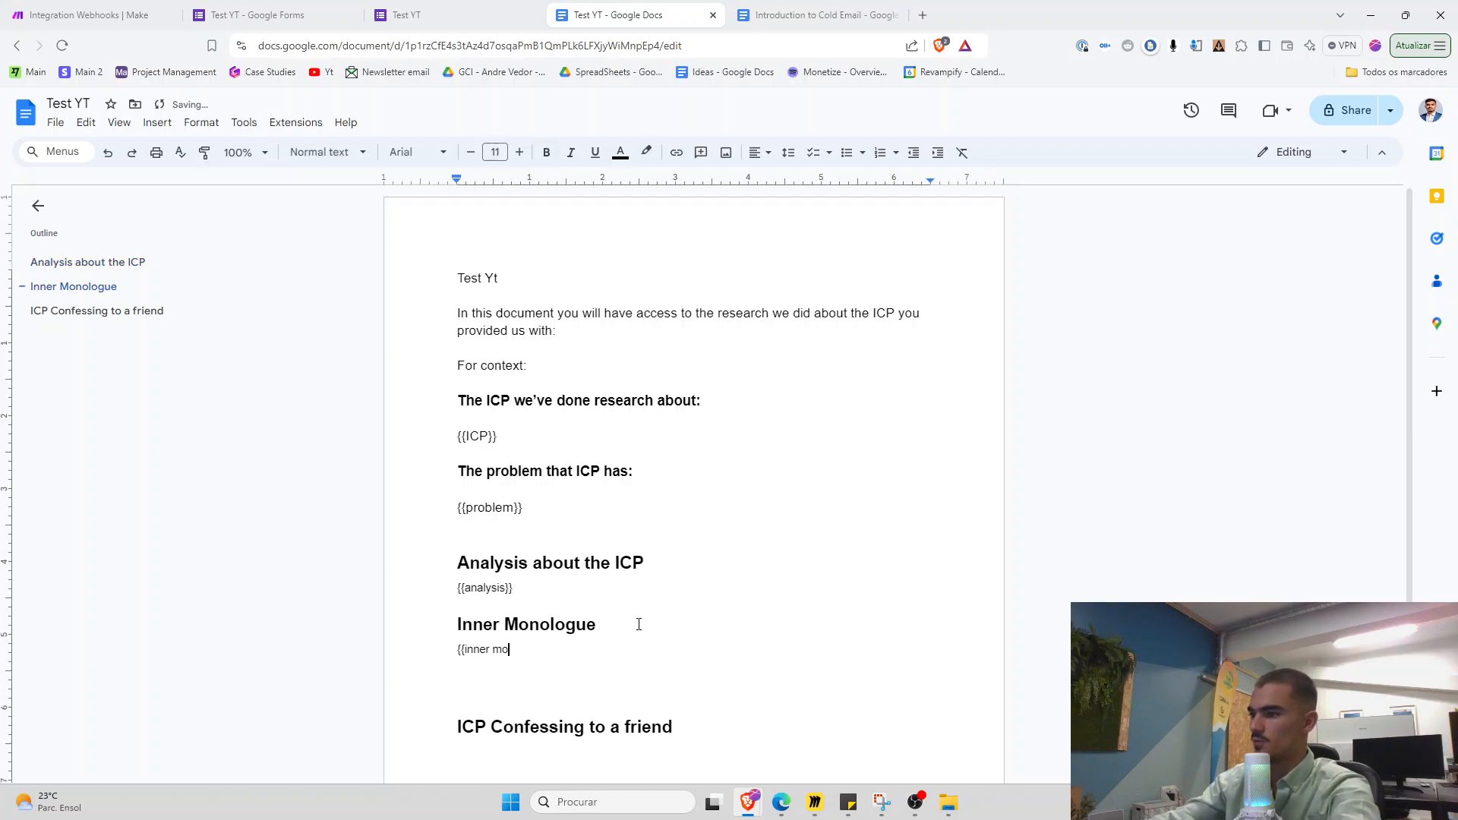
{"action": "key", "text": "Down"}
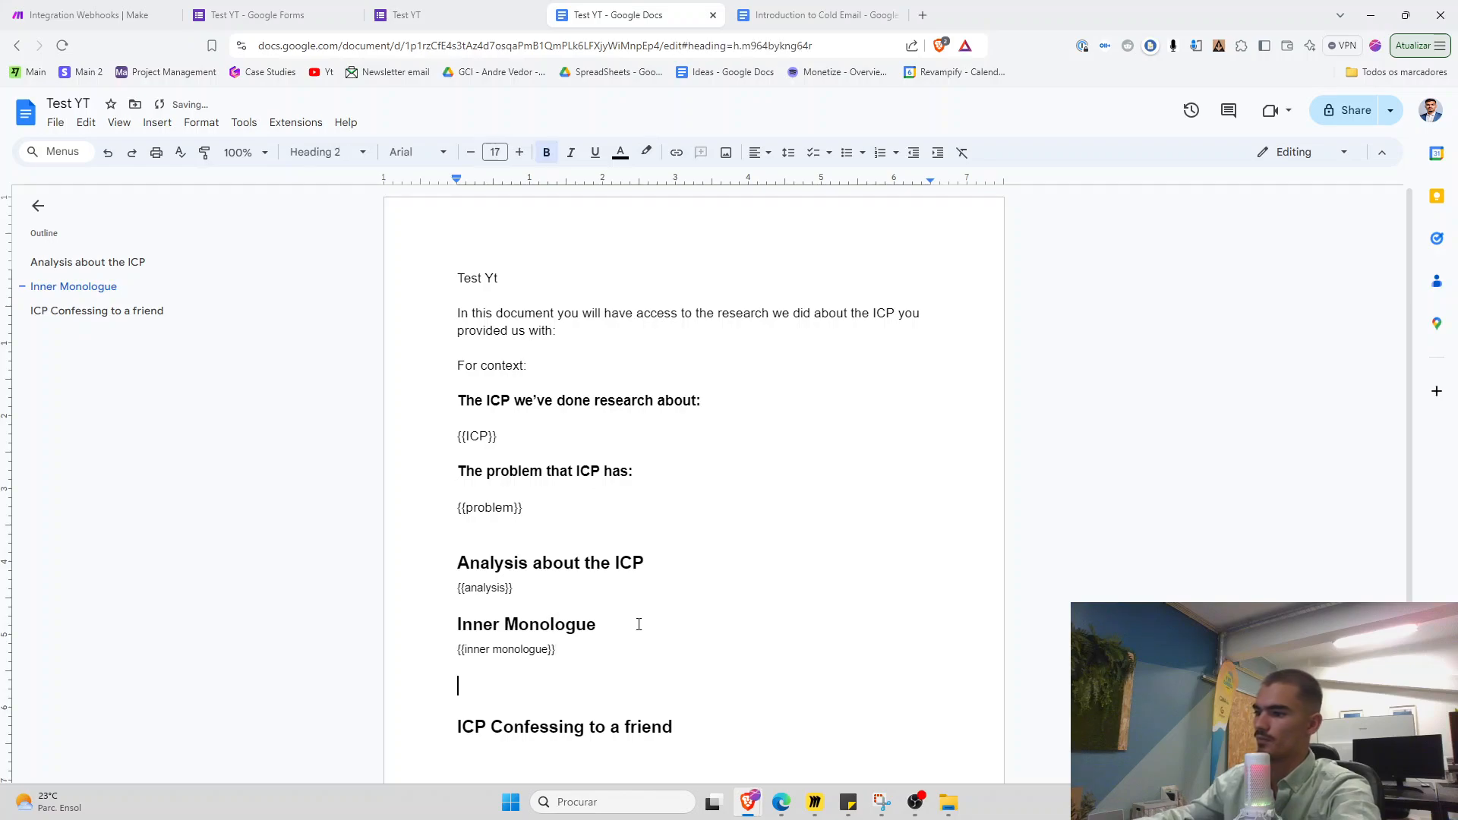
{"action": "key", "text": "BackSpace"}
{"action": "key", "text": "Down"}
{"action": "key", "text": "Down"}
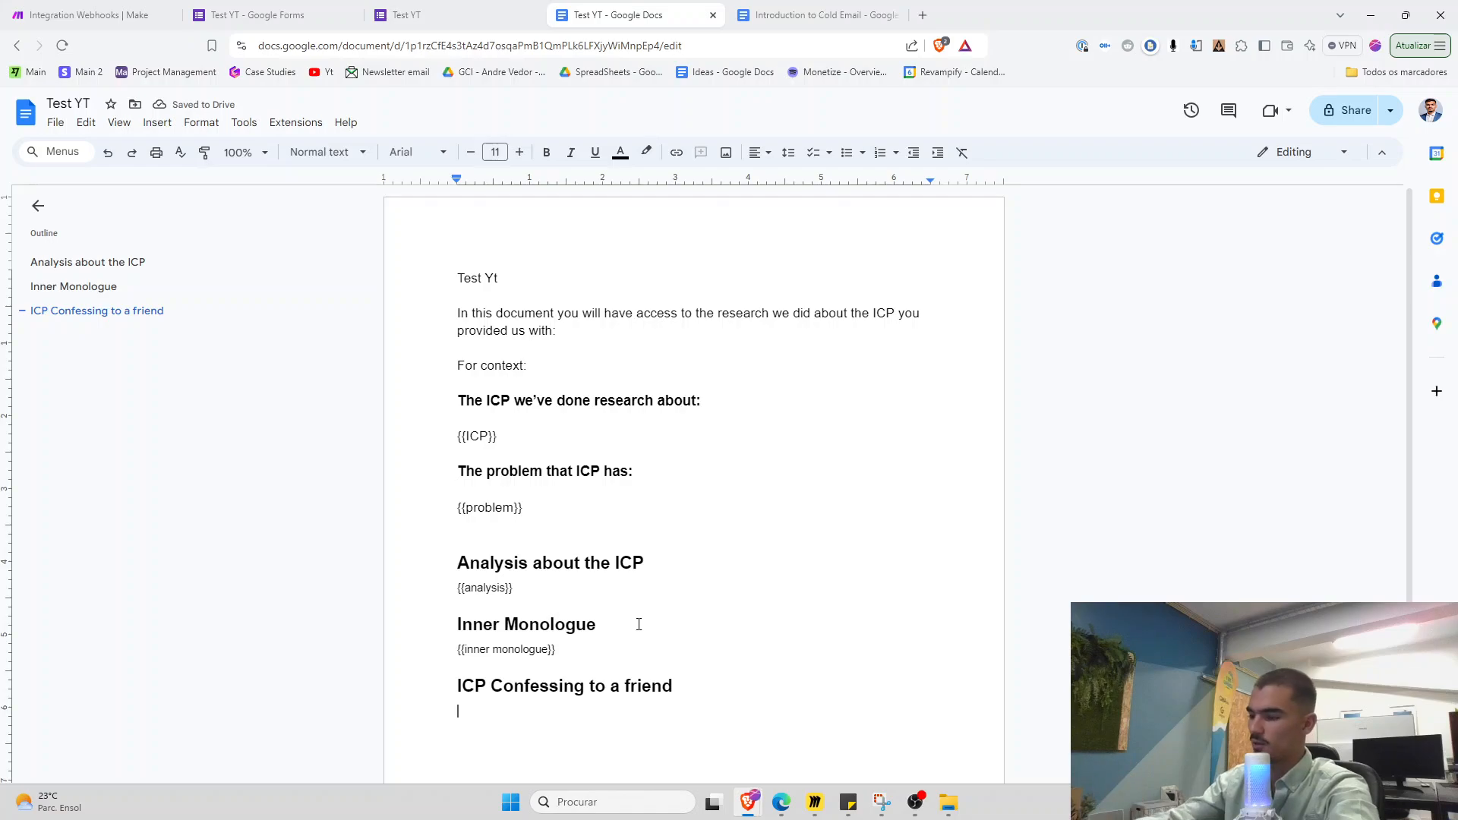
{"action": "type", "text": "{{co"}
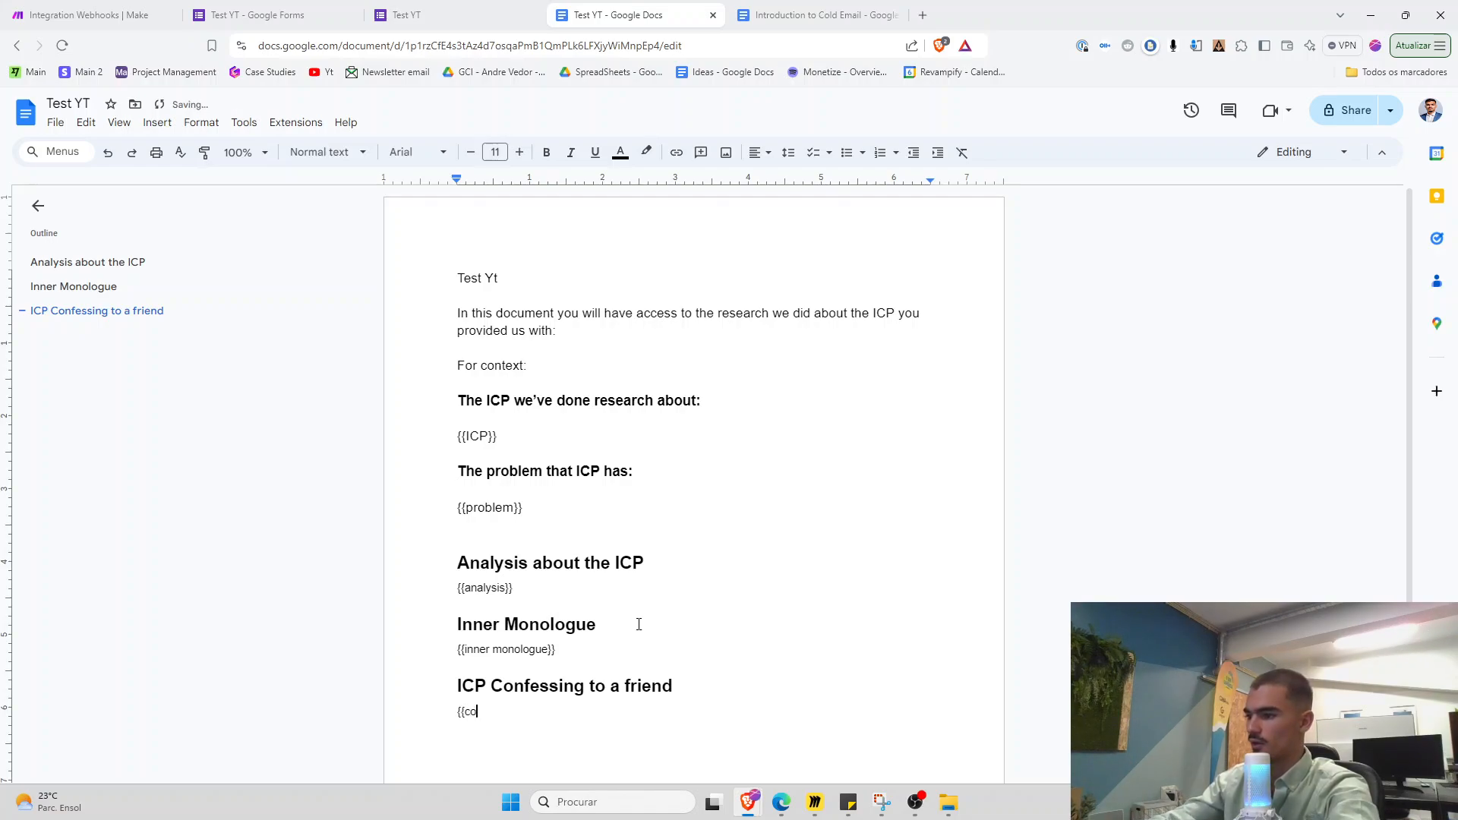
{"action": "type", "text": "nfessing"}
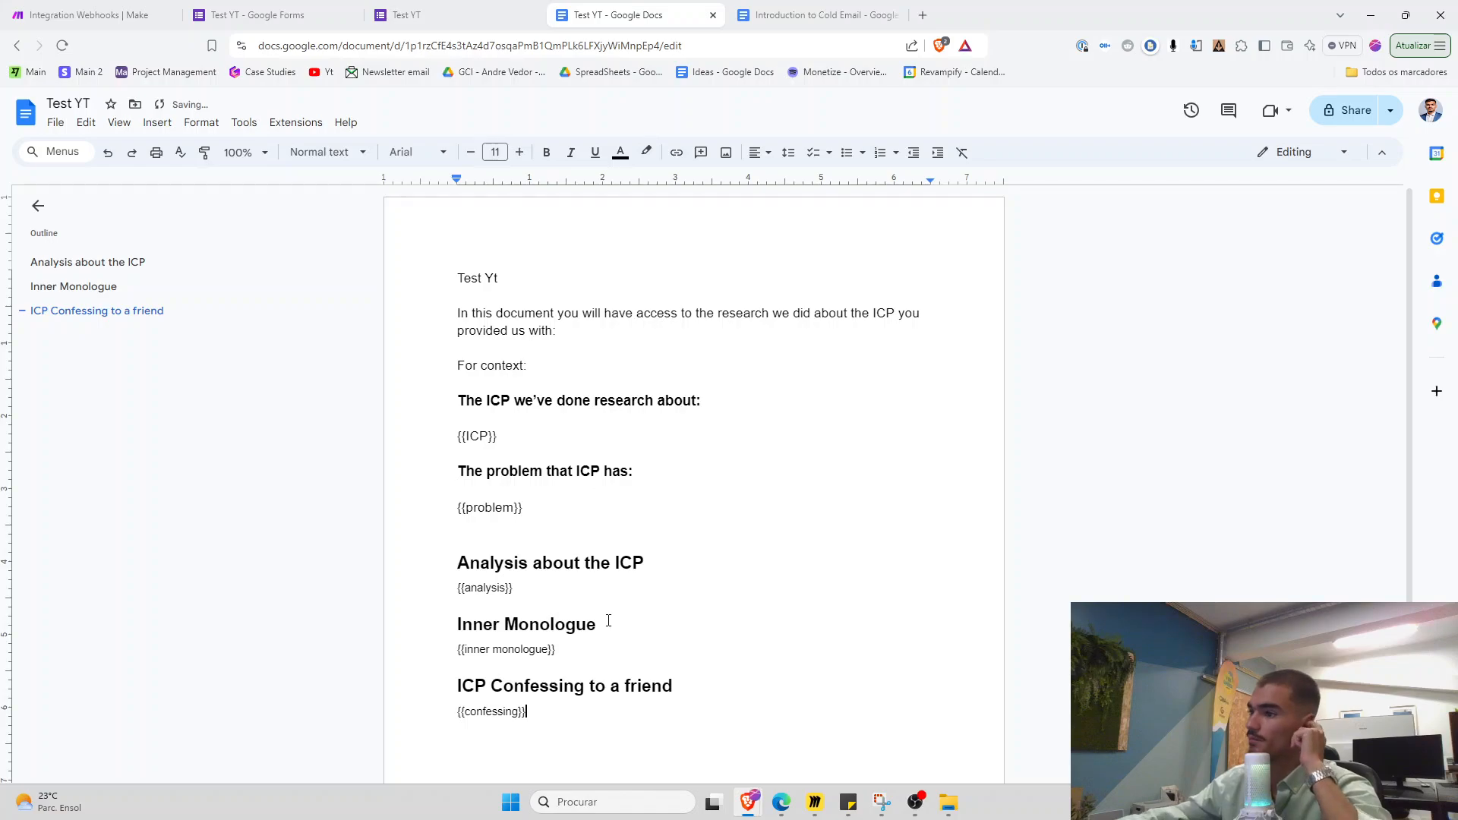
Remove the blank line after {{problem}}, close the {{confessing}} tag and zoom out to 90%
{"action": "key", "text": "Up"}
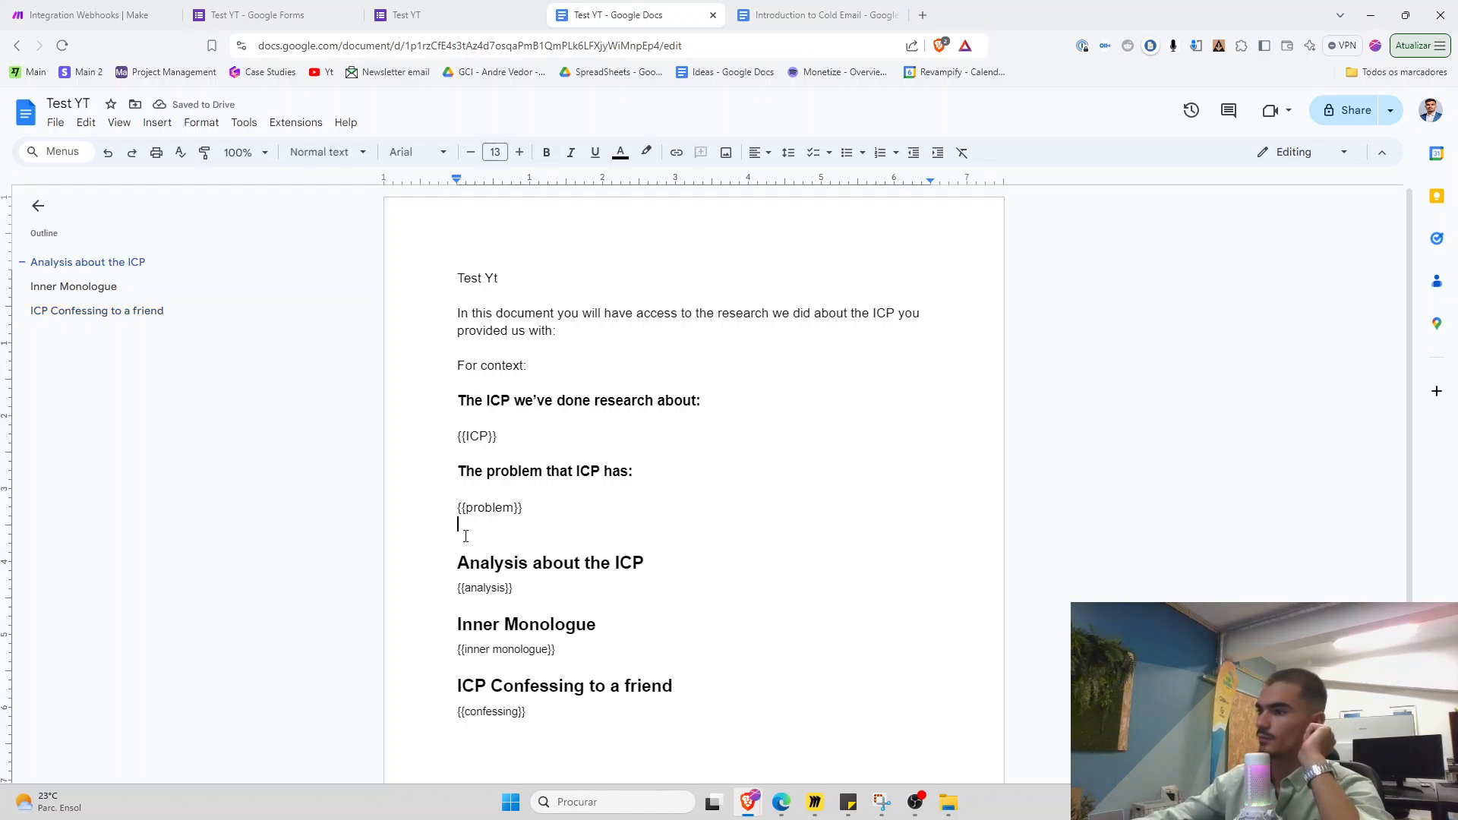
{"action": "key", "text": "BackSpace"}
{"action": "key", "text": "F11"}
{"action": "key", "text": "F11"}
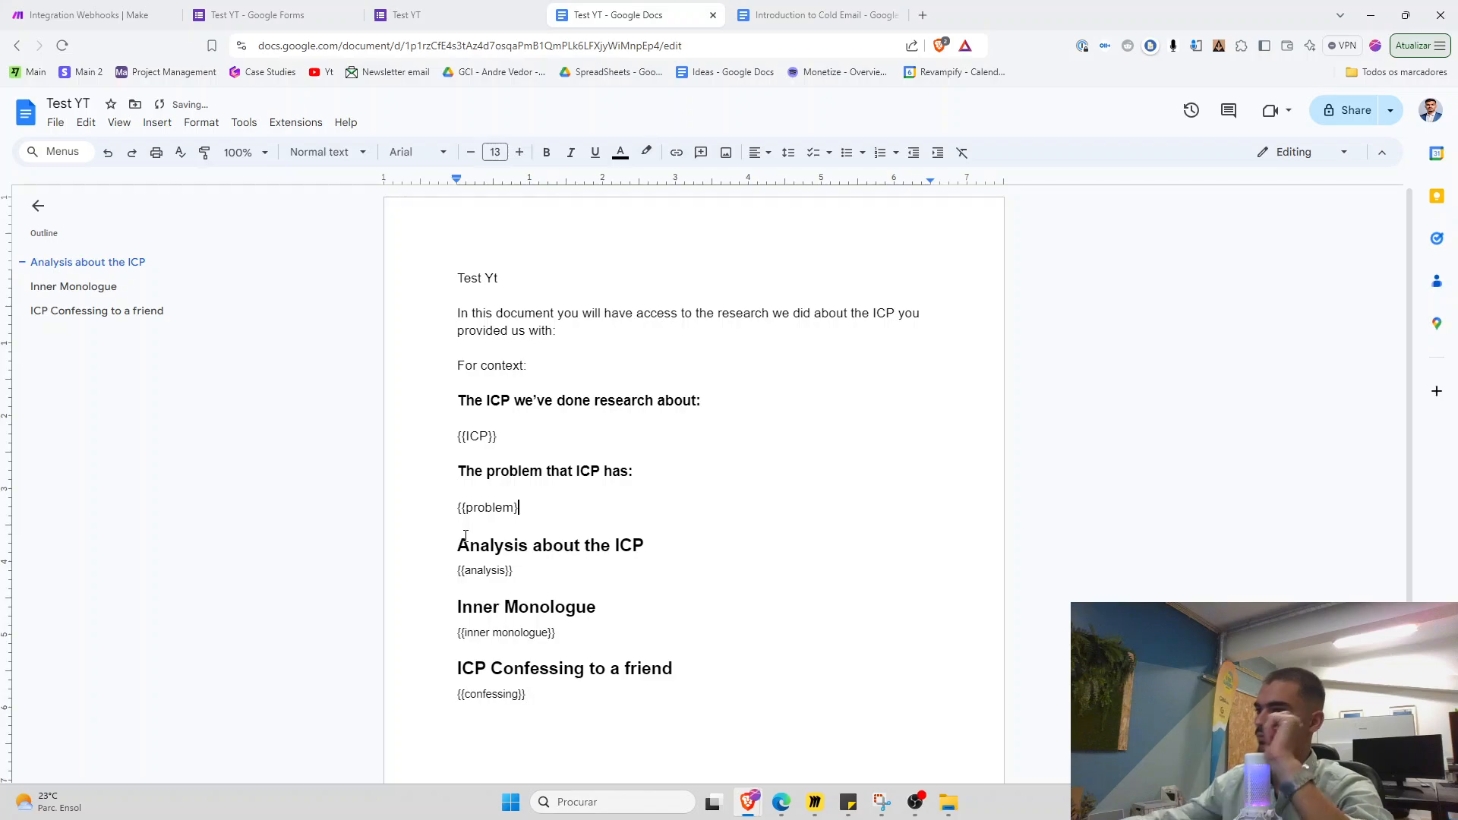
{"action": "type", "text": "}"}
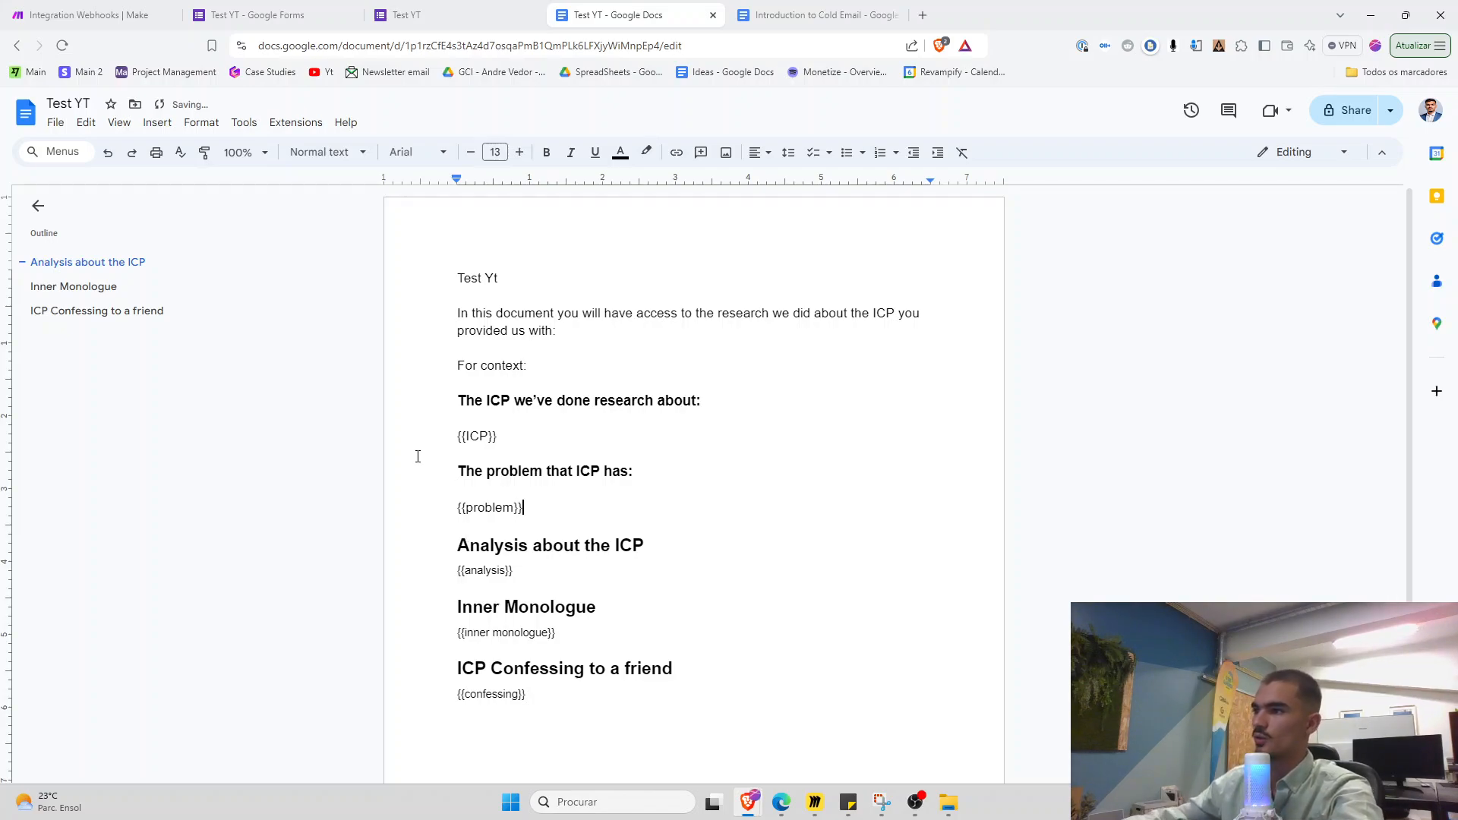
{"action": "key", "text": "ctrl+minus"}
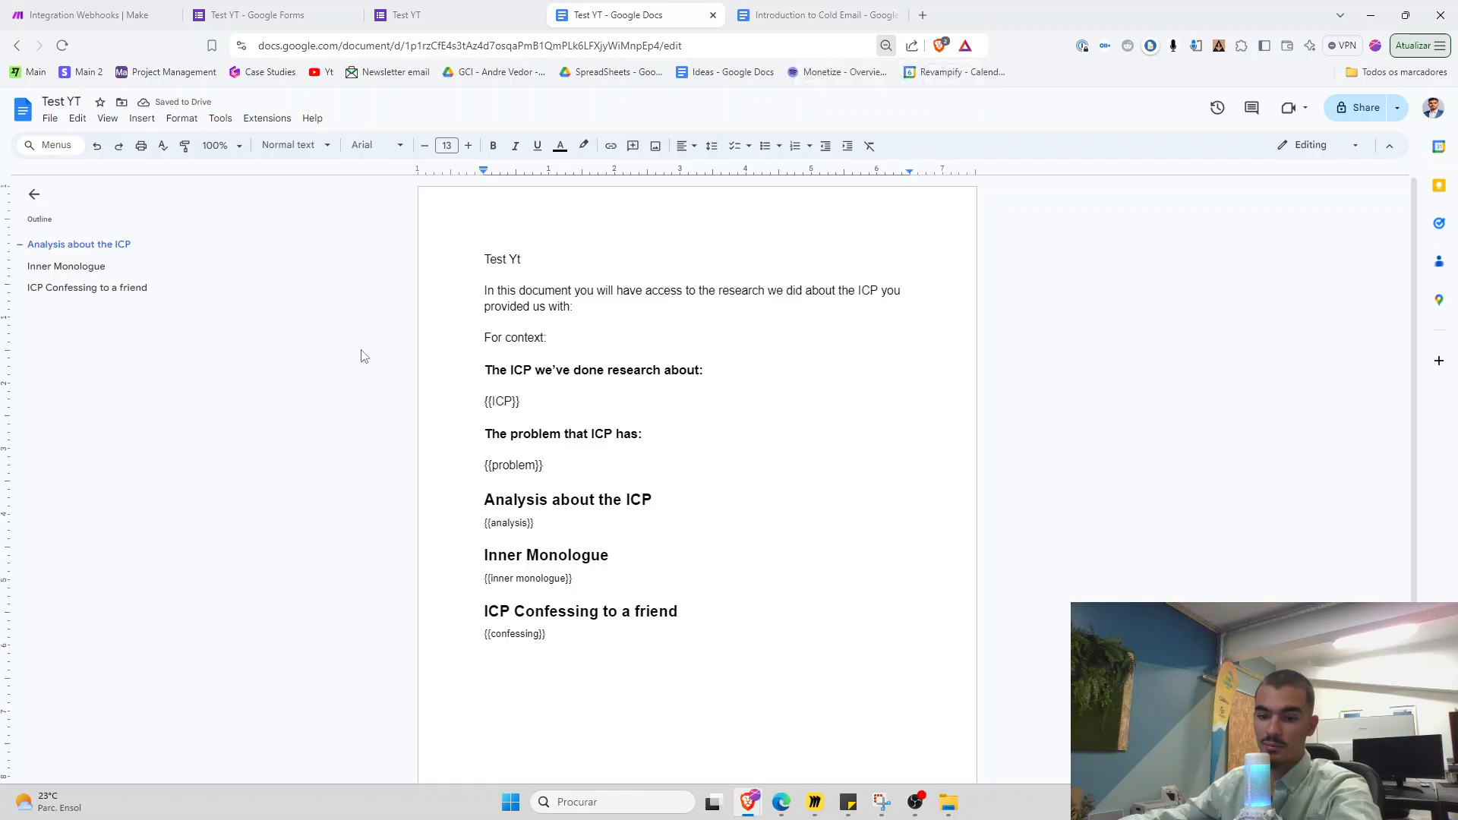
{"action": "left_click", "coordinate": [915, 801]}
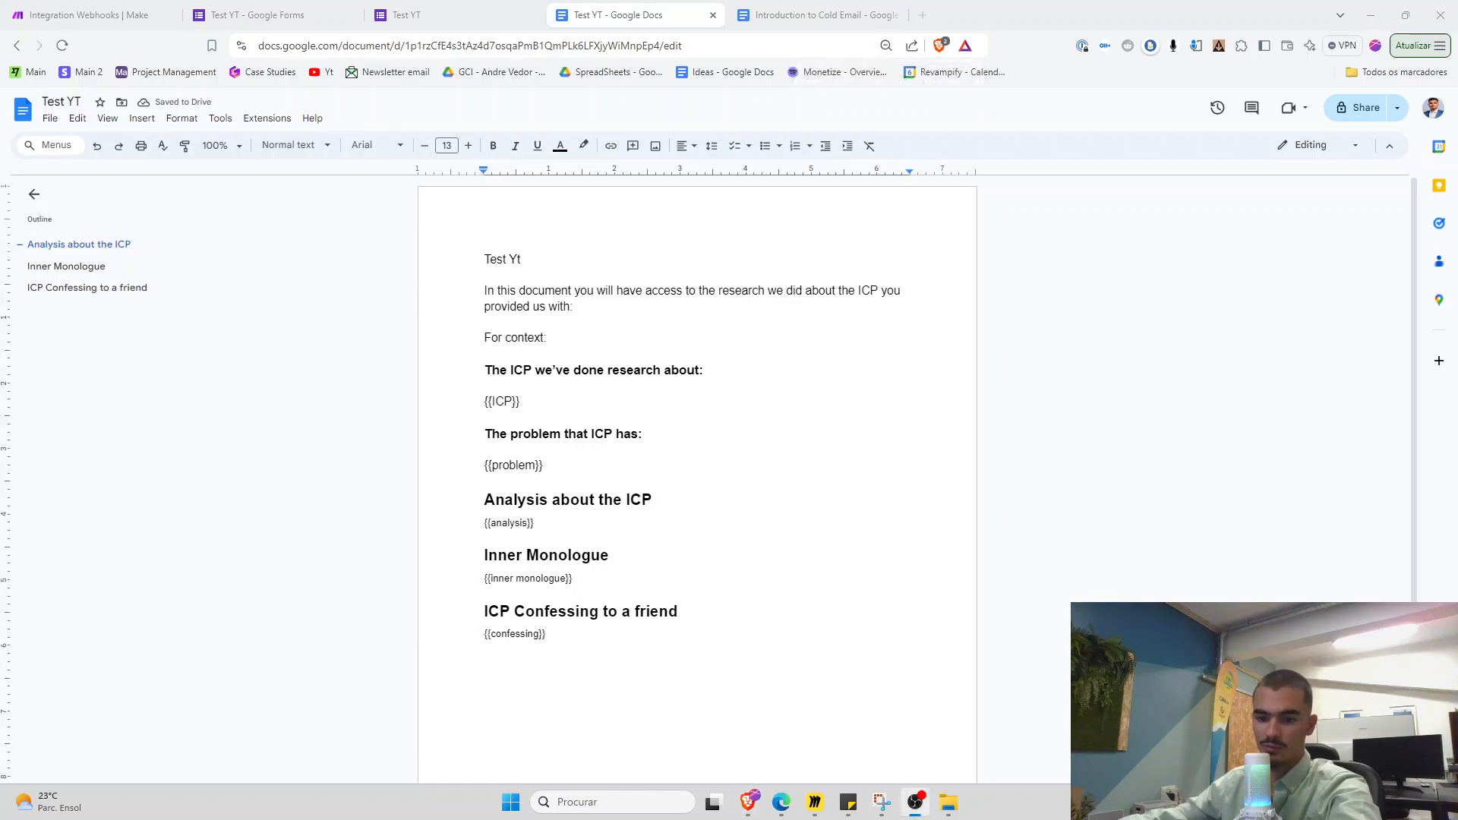
{"action": "left_click", "coordinate": [82, 18]}
Add a Google Docs Create from template module using Test YT, titled 'Test Test Test', saved in root
{"action": "left_click", "coordinate": [599, 319]}
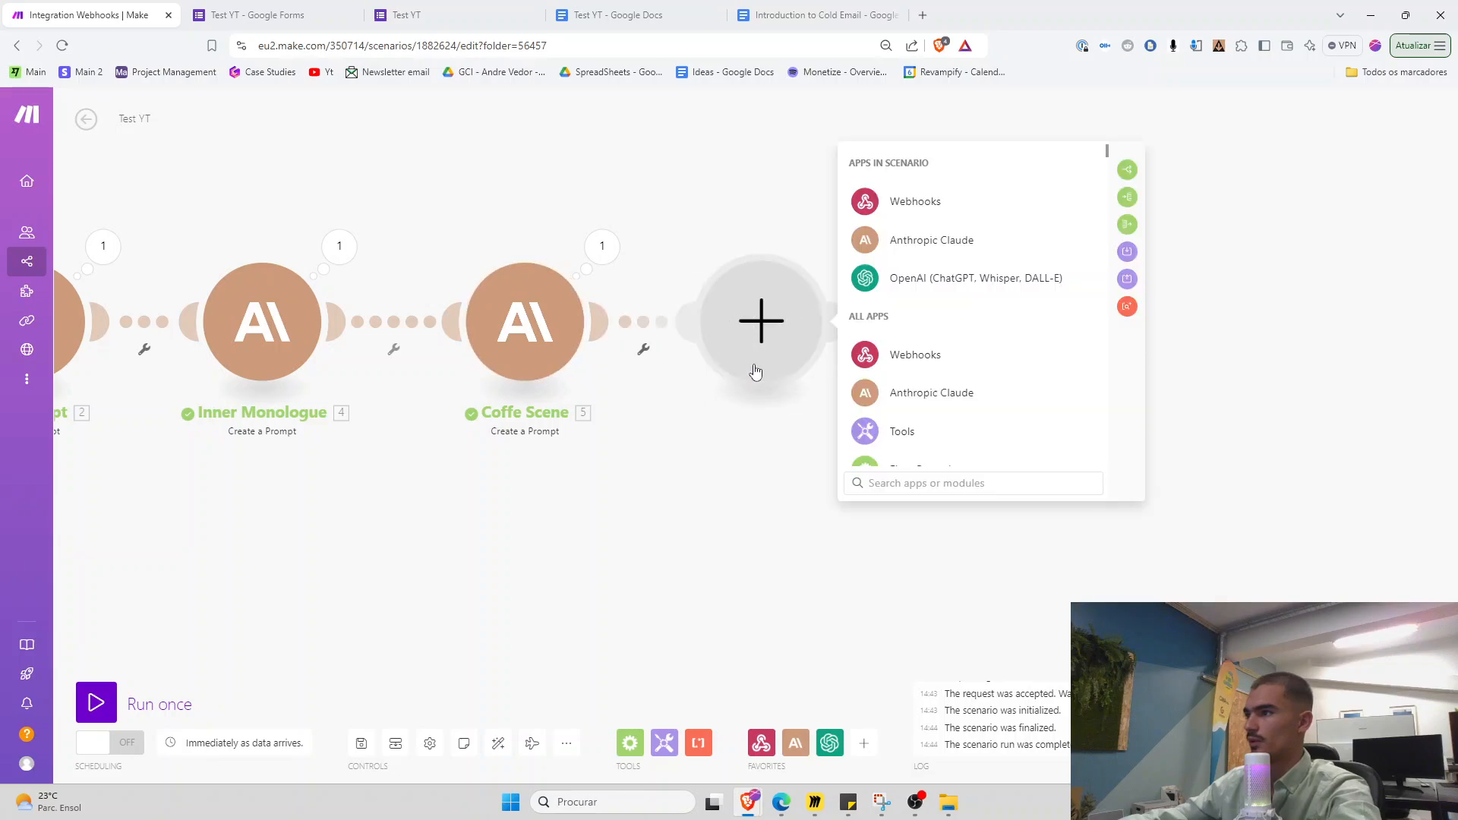
{"action": "type", "text": "docs"}
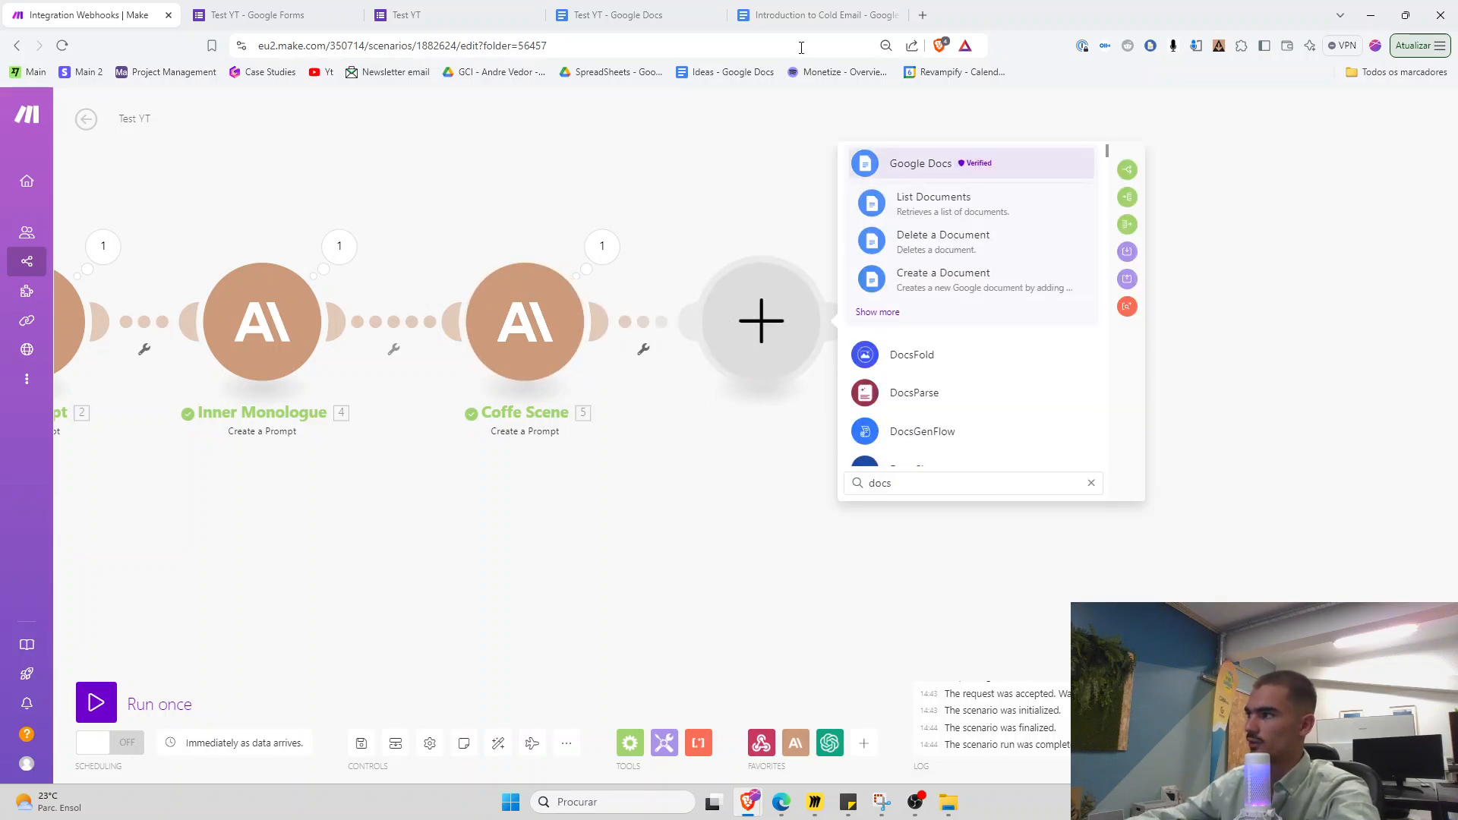
{"action": "left_click", "coordinate": [925, 164]}
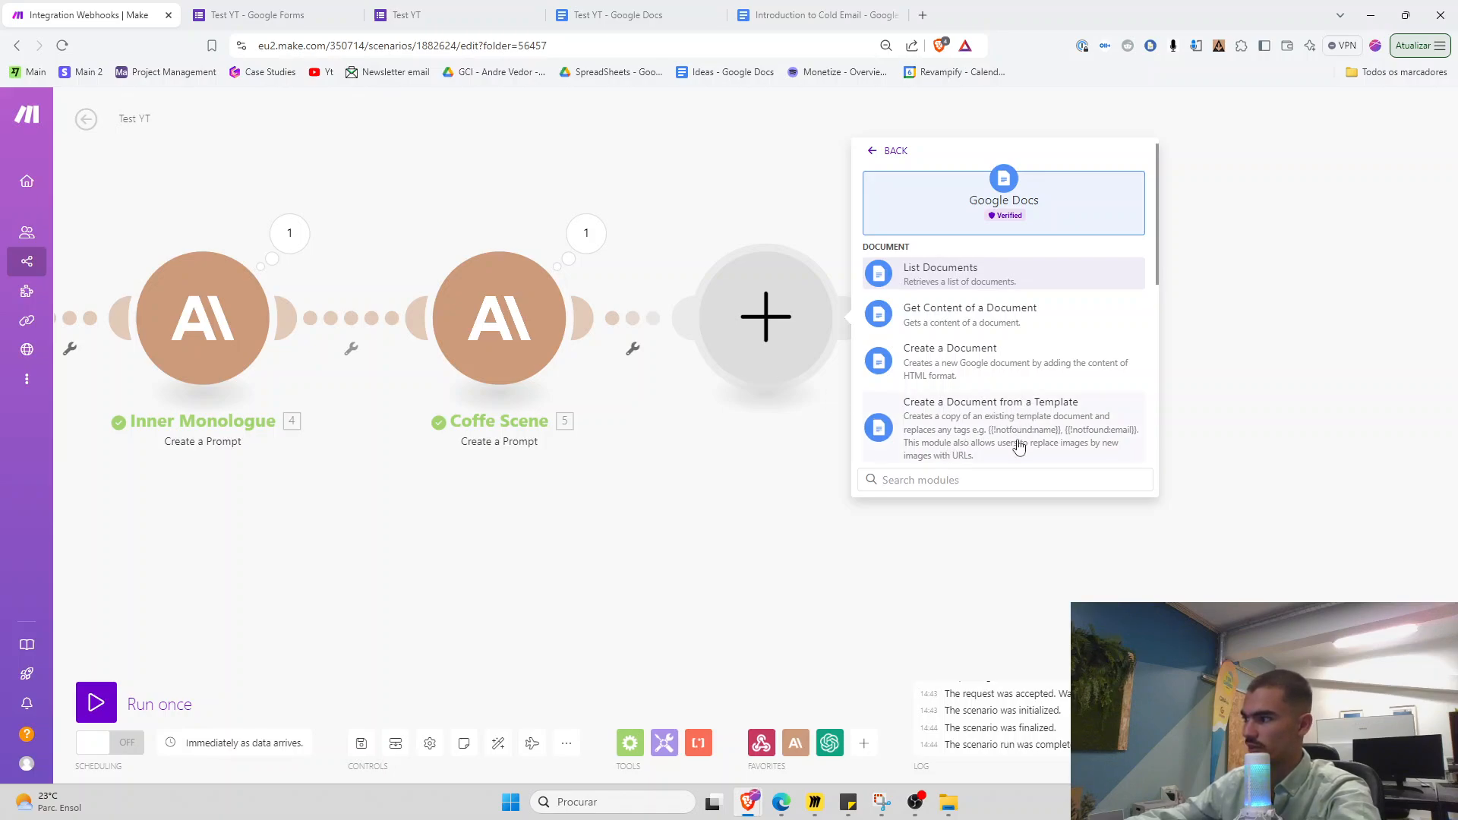
{"action": "left_click", "coordinate": [904, 459]}
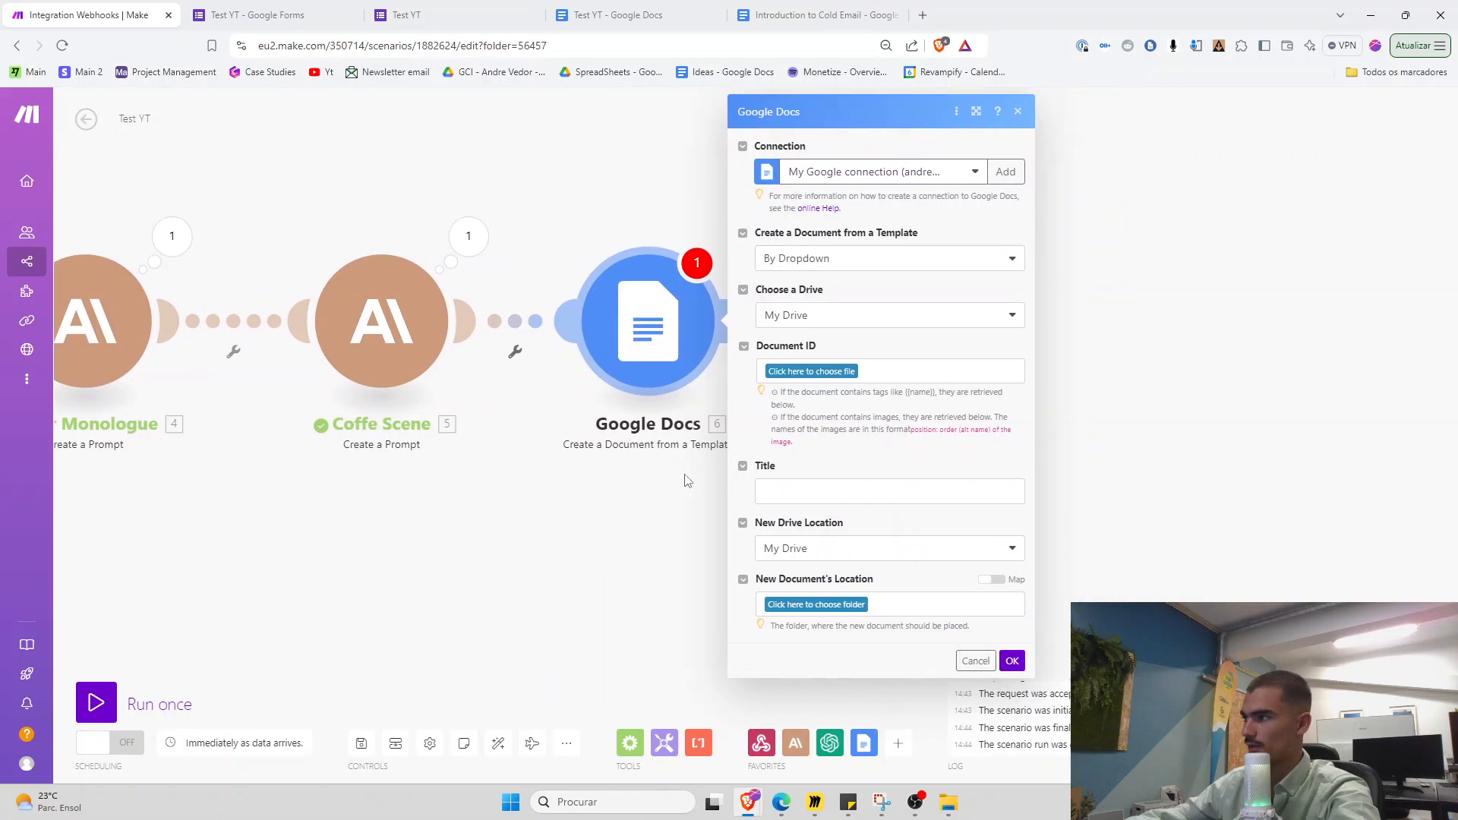
{"action": "left_click", "coordinate": [828, 371]}
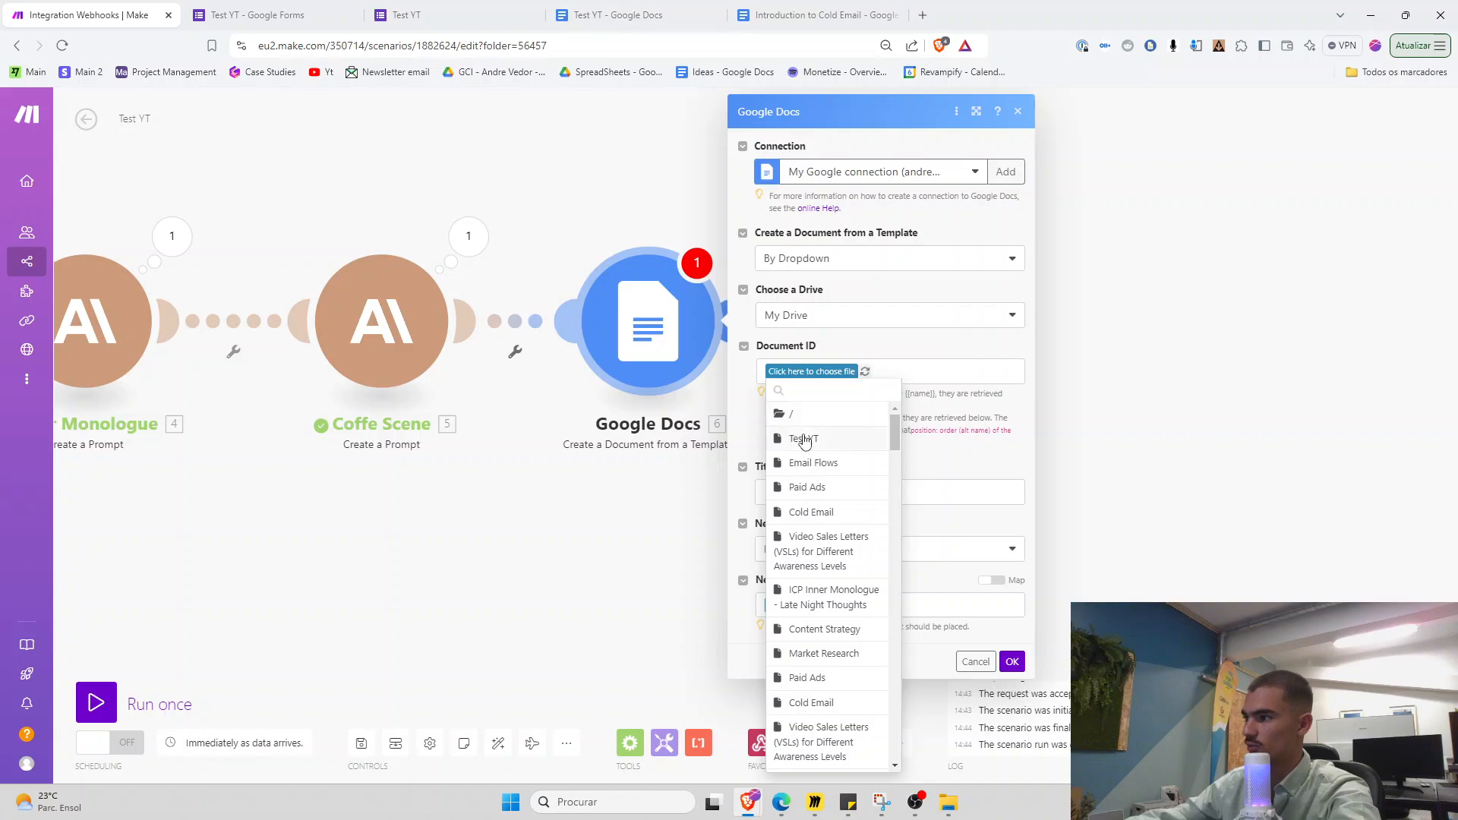
{"action": "left_click", "coordinate": [804, 438]}
{"action": "left_click", "coordinate": [804, 530]}
{"action": "type", "text": "Test T"}
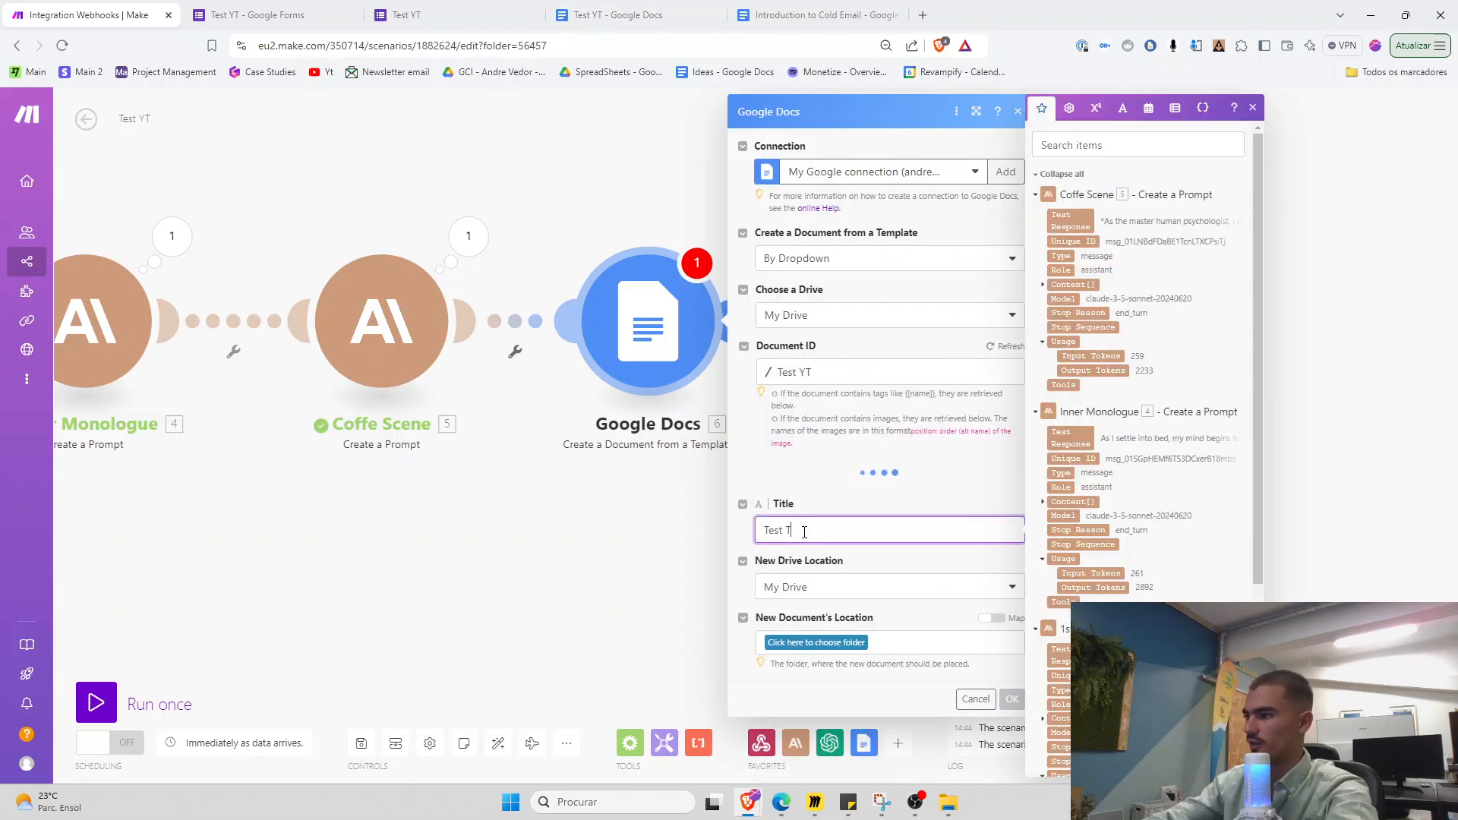
{"action": "type", "text": "est Test"}
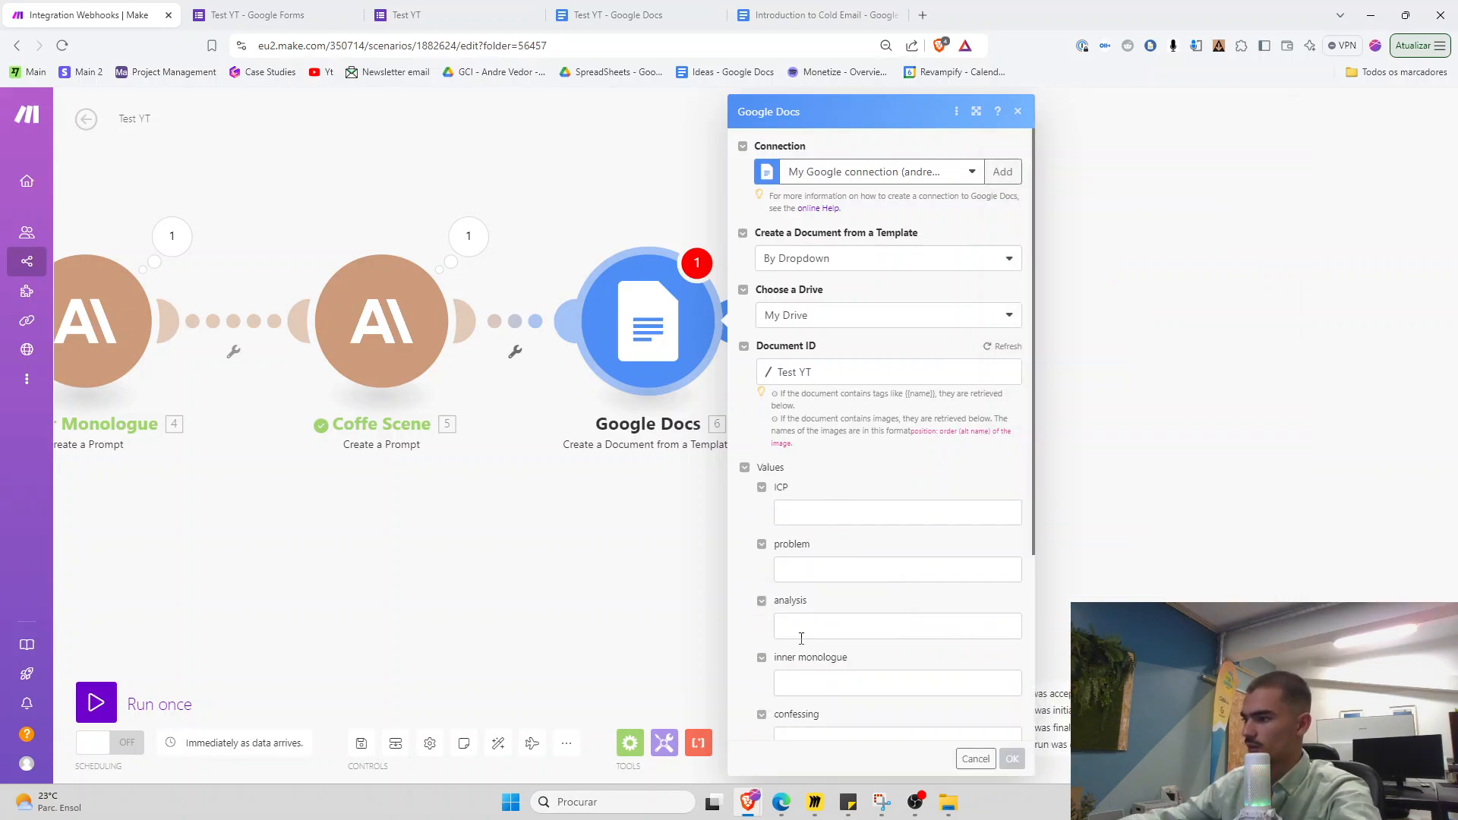
{"action": "scroll", "coordinate": [801, 637], "scroll_direction": "down", "scroll_amount": 4}
{"action": "left_click", "coordinate": [807, 700]}
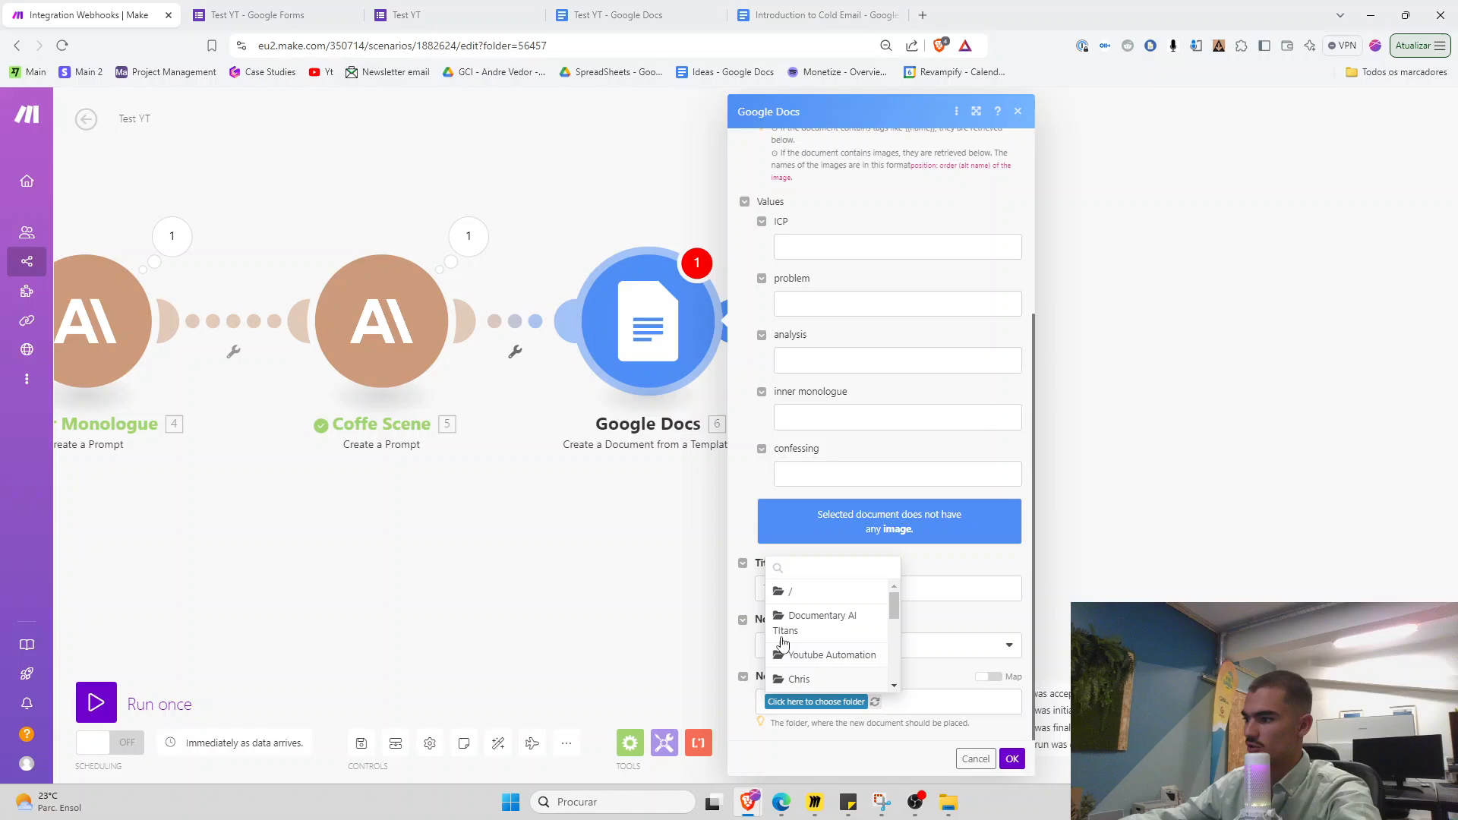
{"action": "left_click", "coordinate": [807, 601]}
{"action": "scroll", "coordinate": [782, 453], "scroll_direction": "up", "scroll_amount": 1}
Map the Who is your ICP and What Problem Do They Have? answers into ICP and problem
{"action": "left_click", "coordinate": [779, 332]}
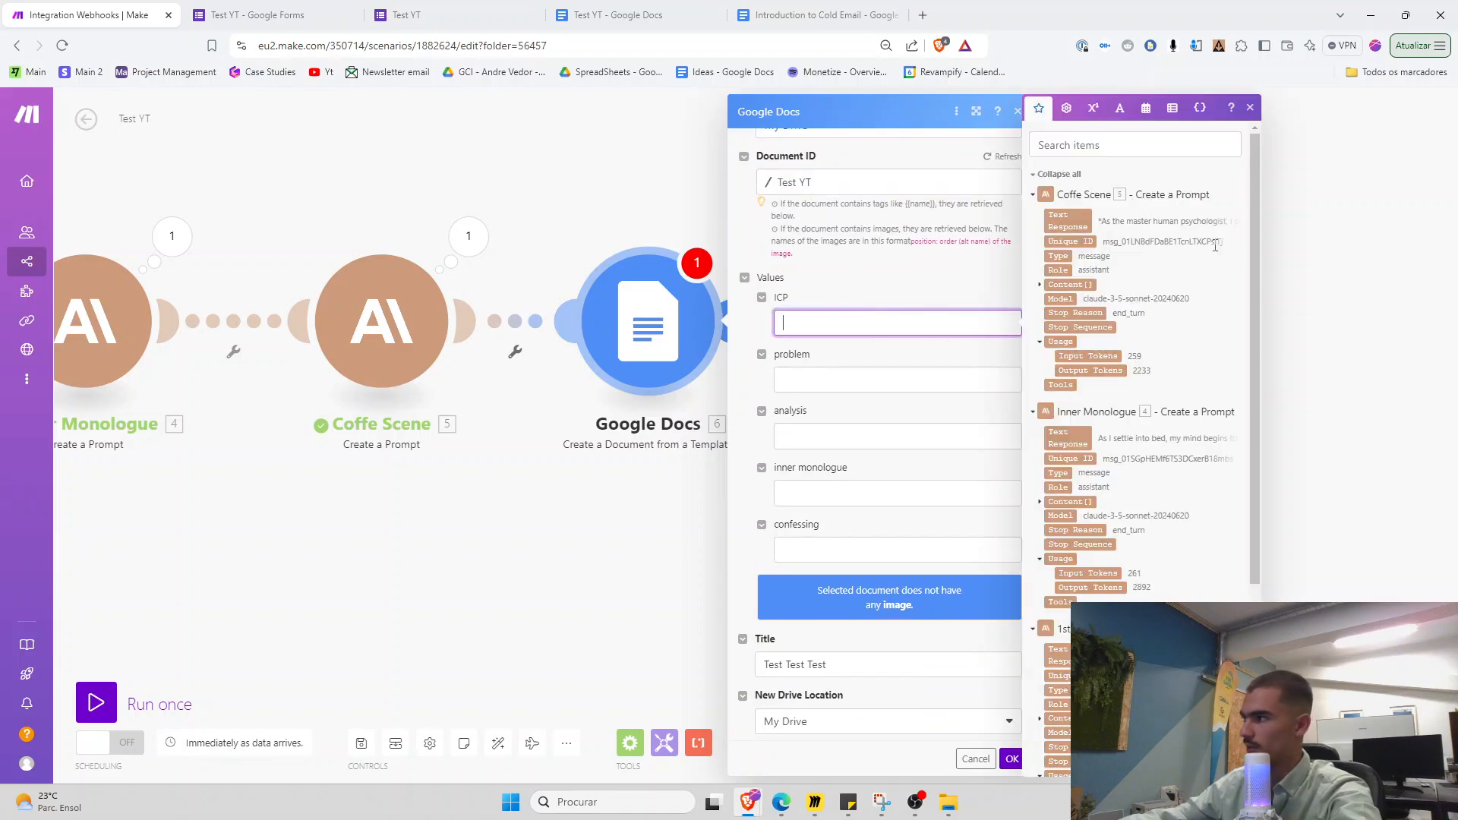
{"action": "scroll", "coordinate": [1251, 278], "scroll_direction": "down", "scroll_amount": 3}
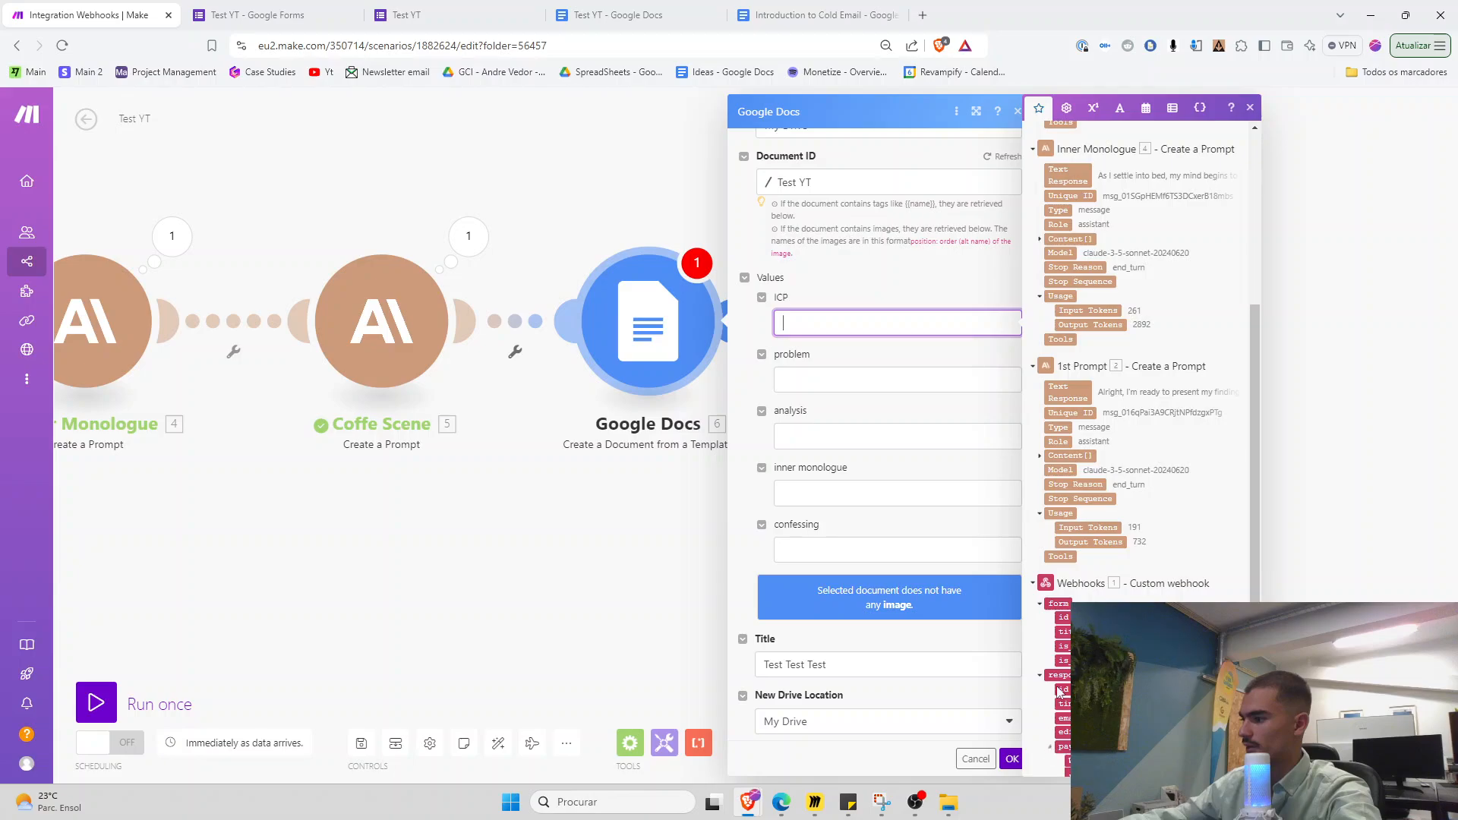
{"action": "scroll", "coordinate": [1059, 691], "scroll_direction": "down", "scroll_amount": 2}
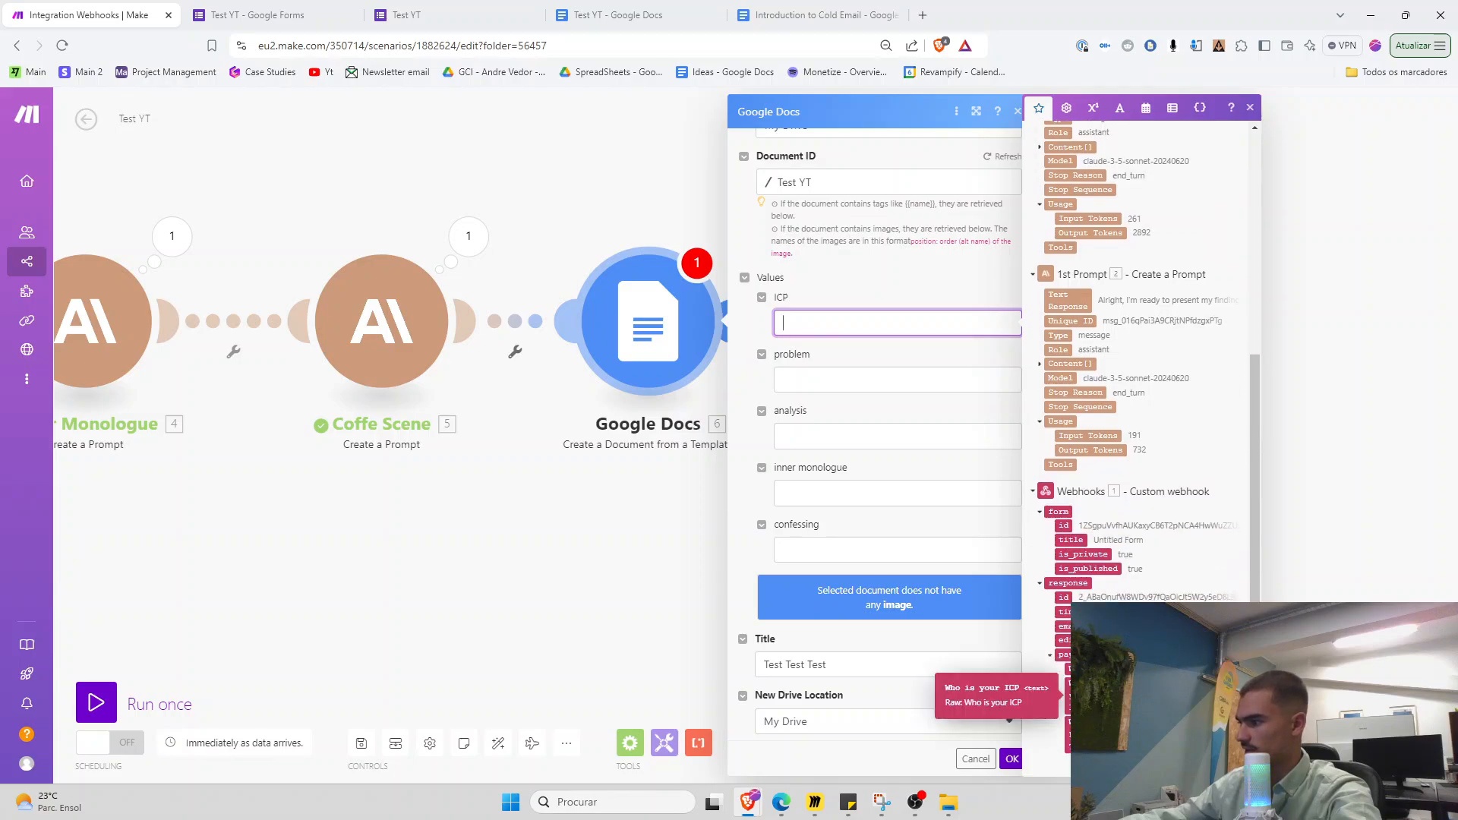
{"action": "left_click", "coordinate": [1064, 687]}
{"action": "left_click", "coordinate": [851, 380]}
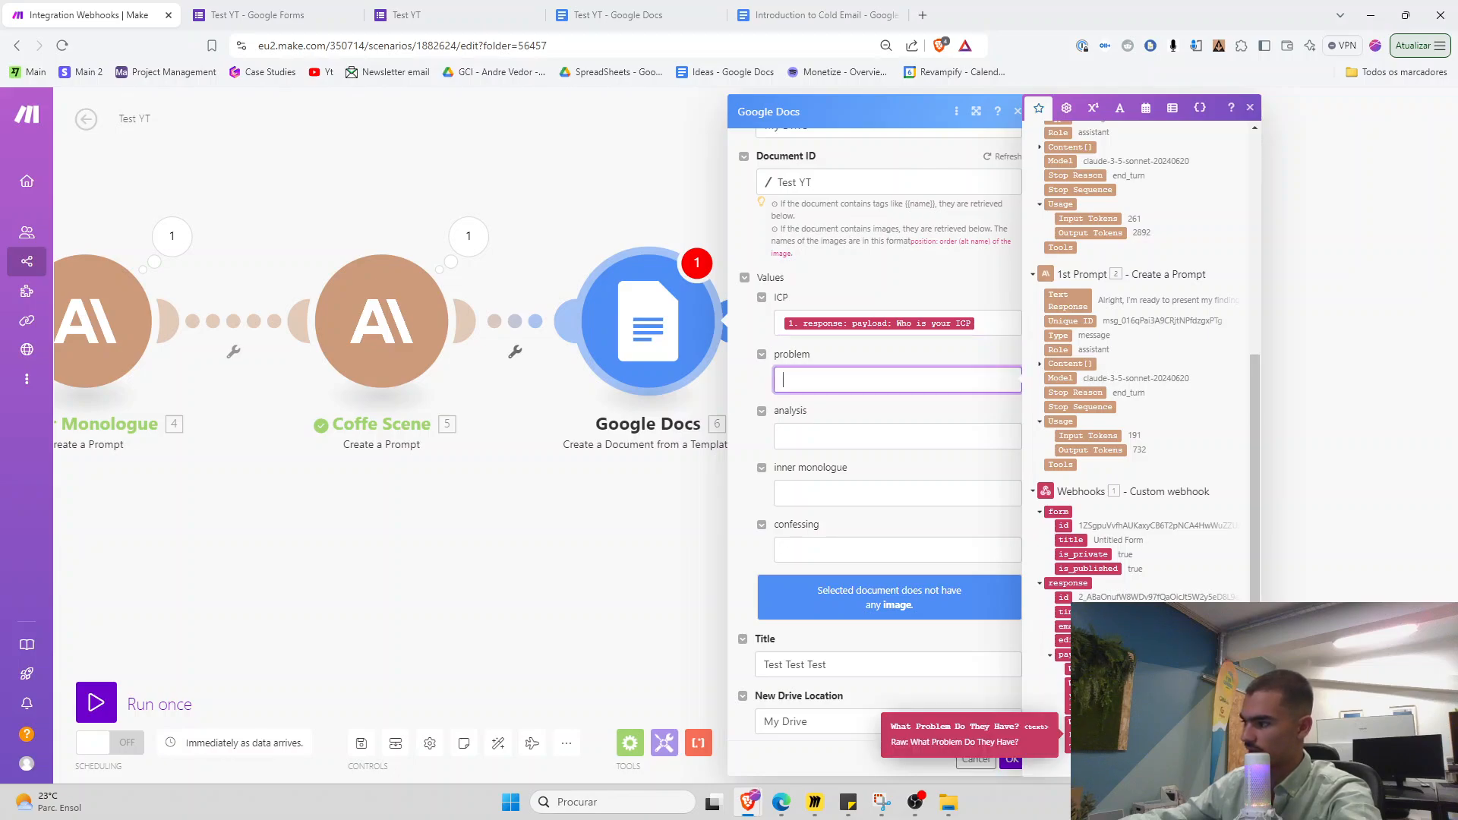
{"action": "left_click", "coordinate": [1067, 727]}
Map the 1st Prompt, Inner Monologue and Coffe Scene responses into analysis, inner monologue and confessing
{"action": "left_click", "coordinate": [836, 448]}
{"action": "scroll", "coordinate": [1071, 452], "scroll_direction": "up", "scroll_amount": 2}
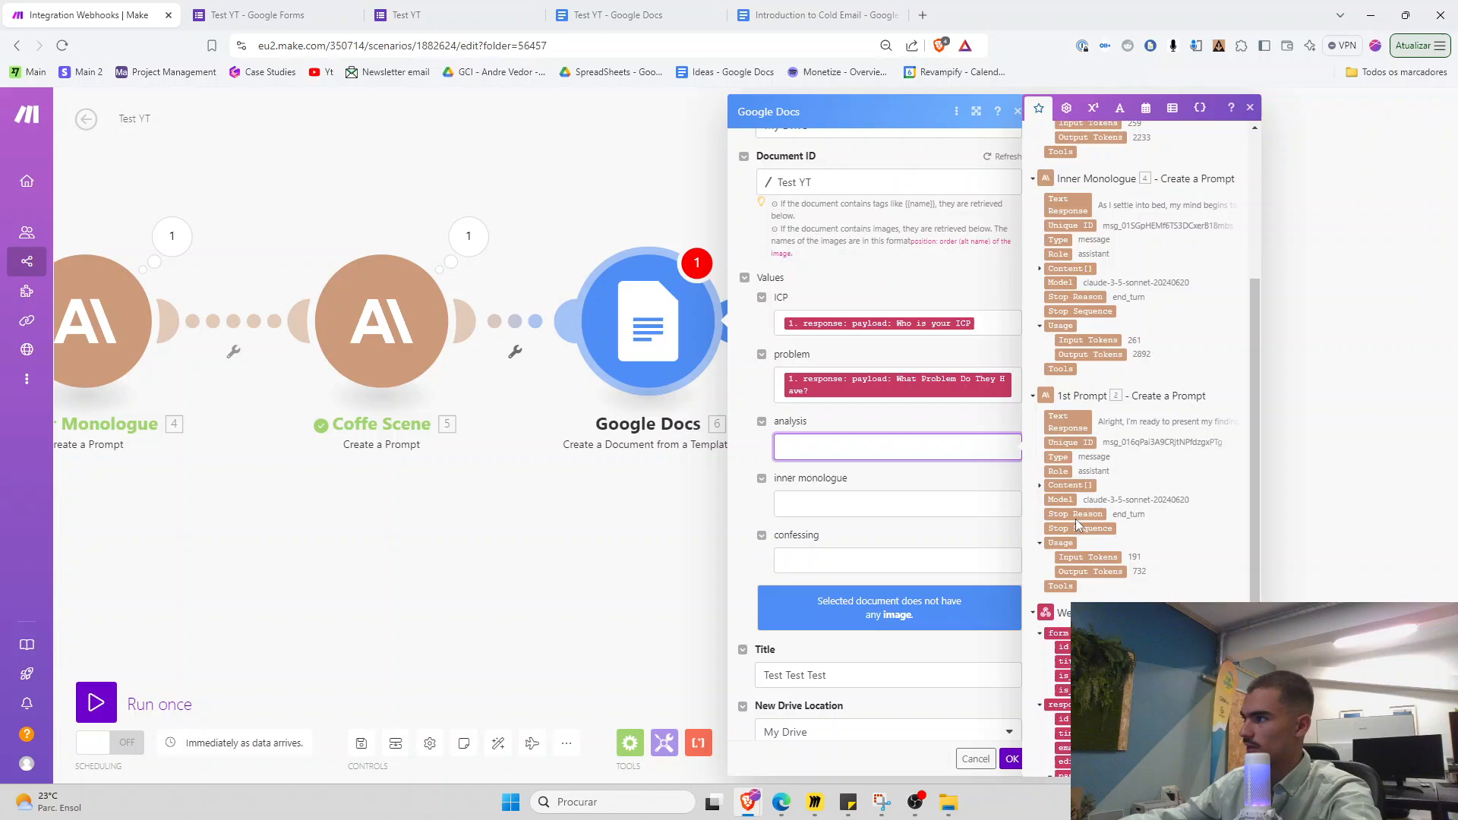
{"action": "left_click", "coordinate": [1071, 452]}
{"action": "left_click", "coordinate": [908, 504]}
{"action": "scroll", "coordinate": [1067, 395], "scroll_direction": "up", "scroll_amount": 3}
{"action": "left_click", "coordinate": [1067, 387]}
{"action": "left_click", "coordinate": [908, 548]}
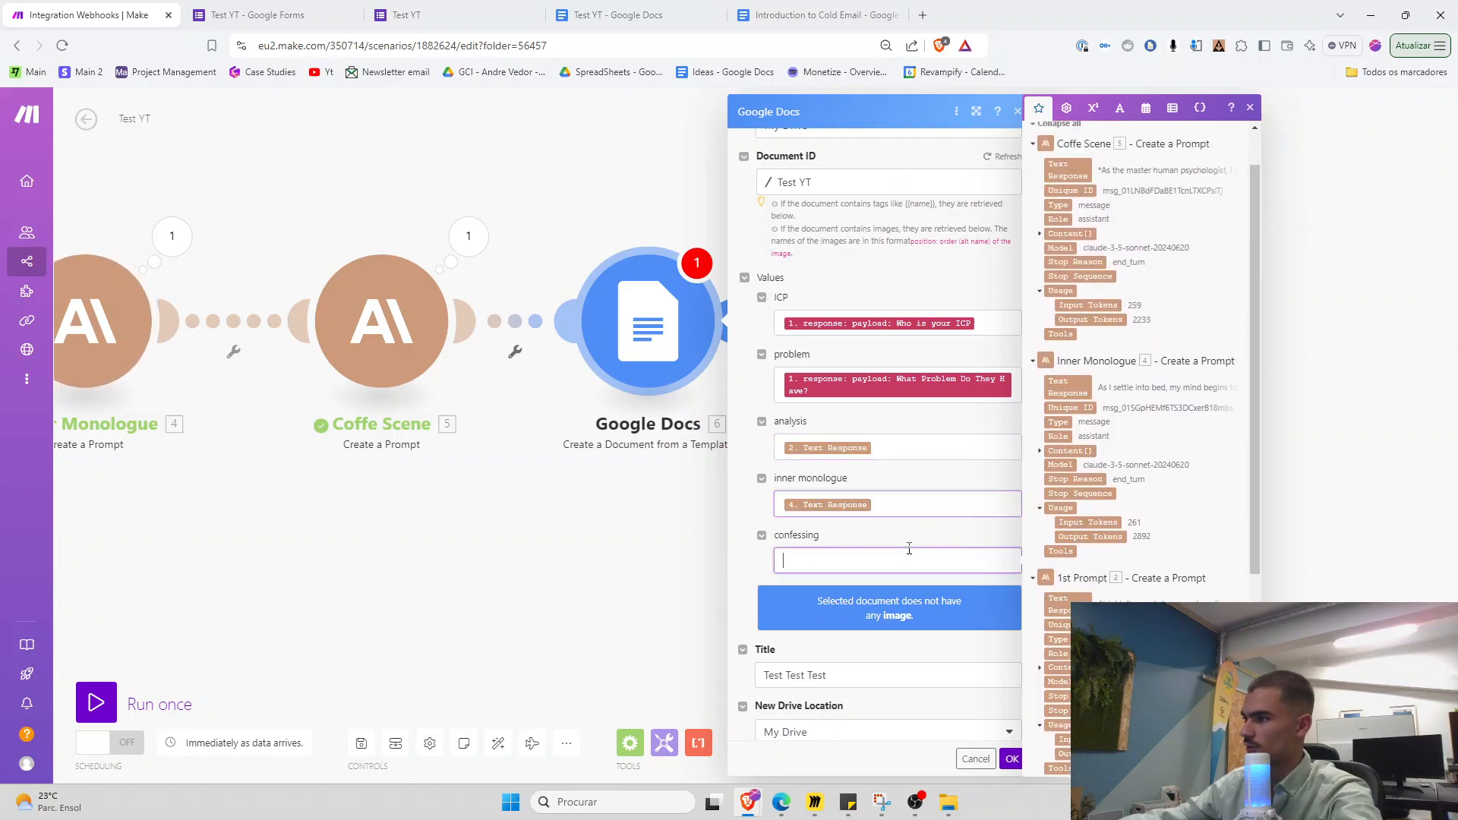
{"action": "scroll", "coordinate": [1063, 304], "scroll_direction": "up", "scroll_amount": 2}
{"action": "left_click", "coordinate": [1057, 220]}
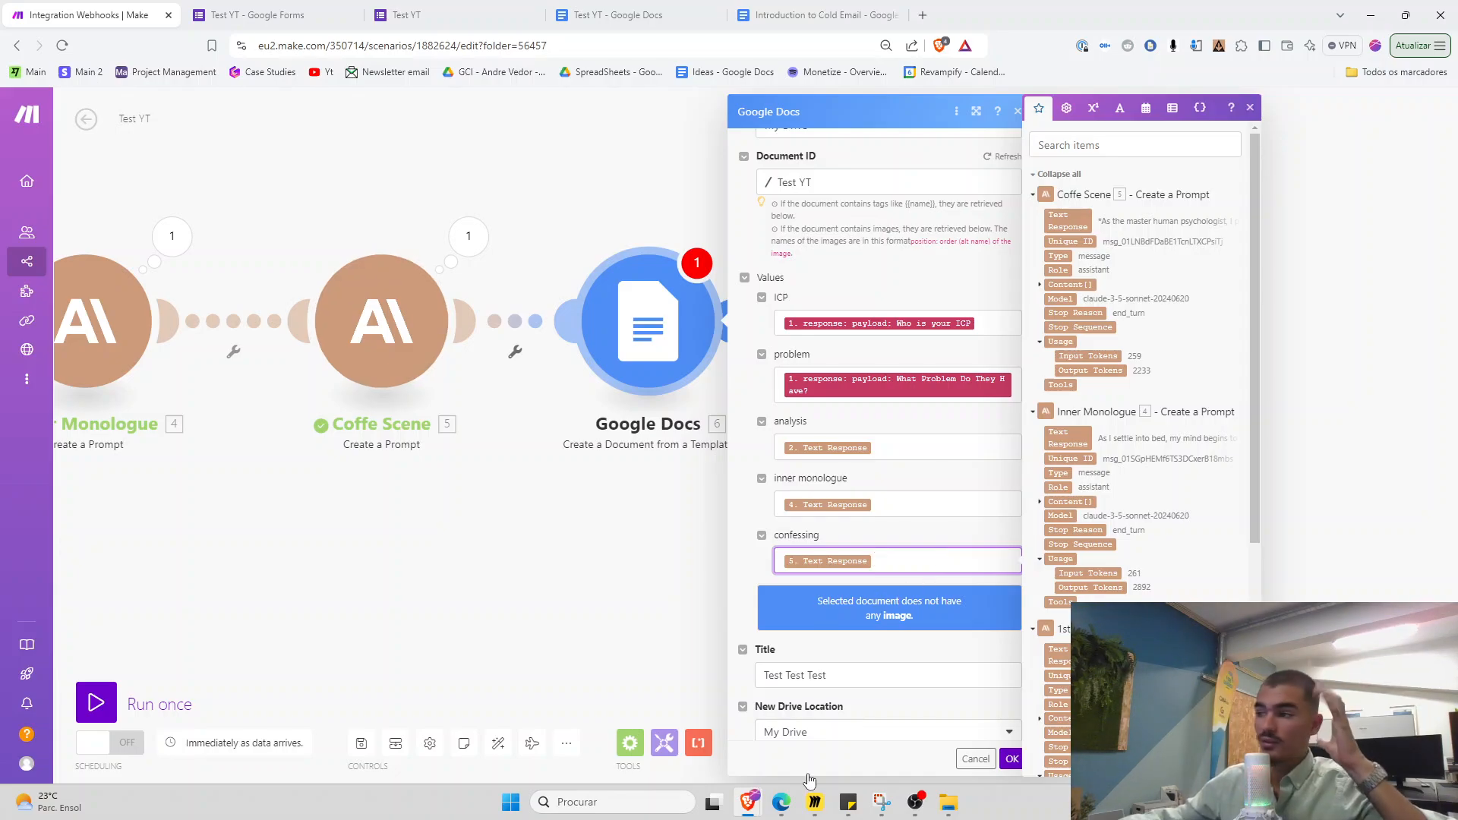
{"action": "left_click", "coordinate": [1016, 761]}
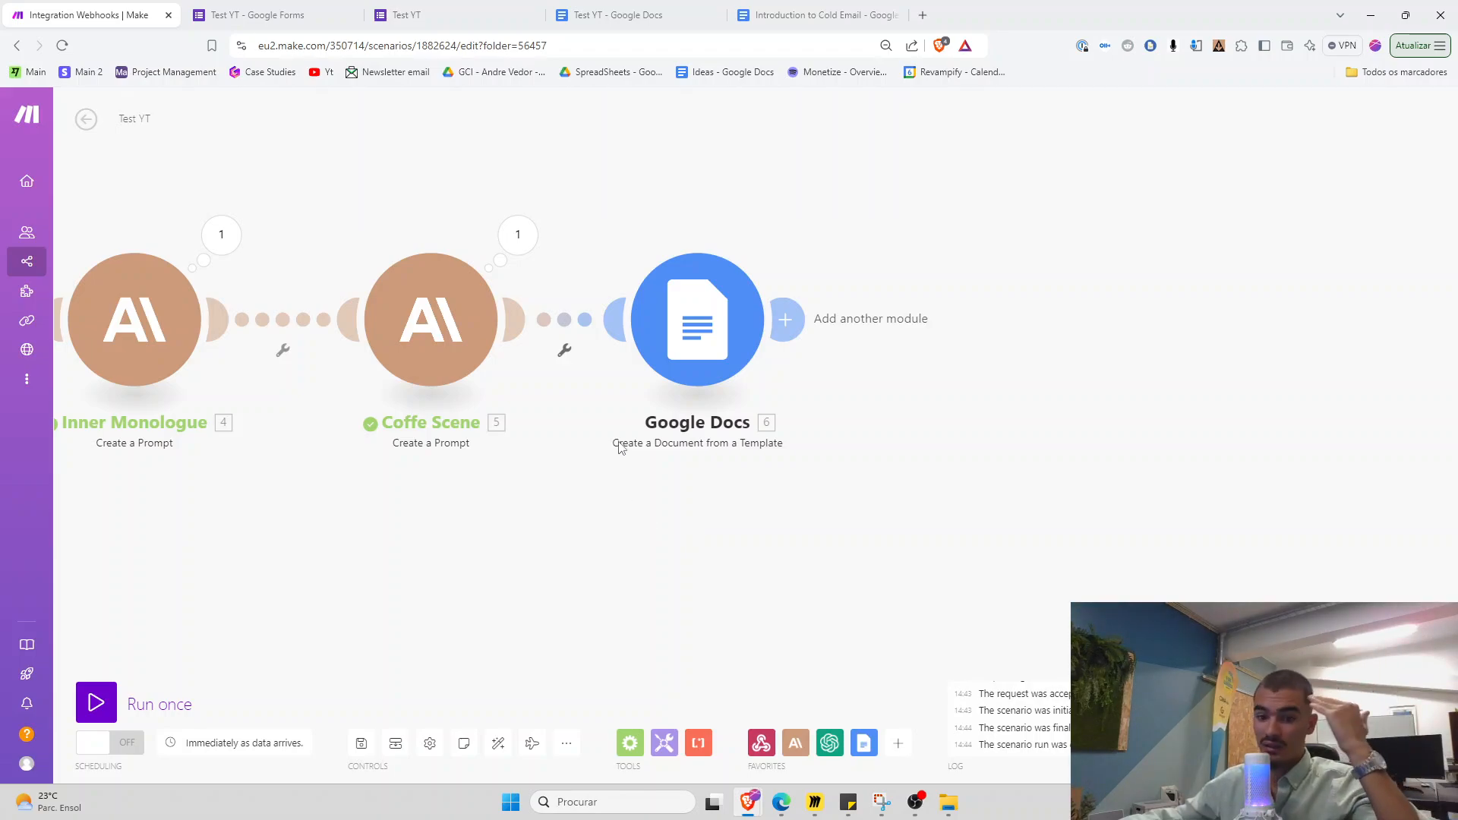
Reopen the Google Docs module and compare it with the Test YT placeholders, closing the cold email doc
{"action": "left_click", "coordinate": [656, 351]}
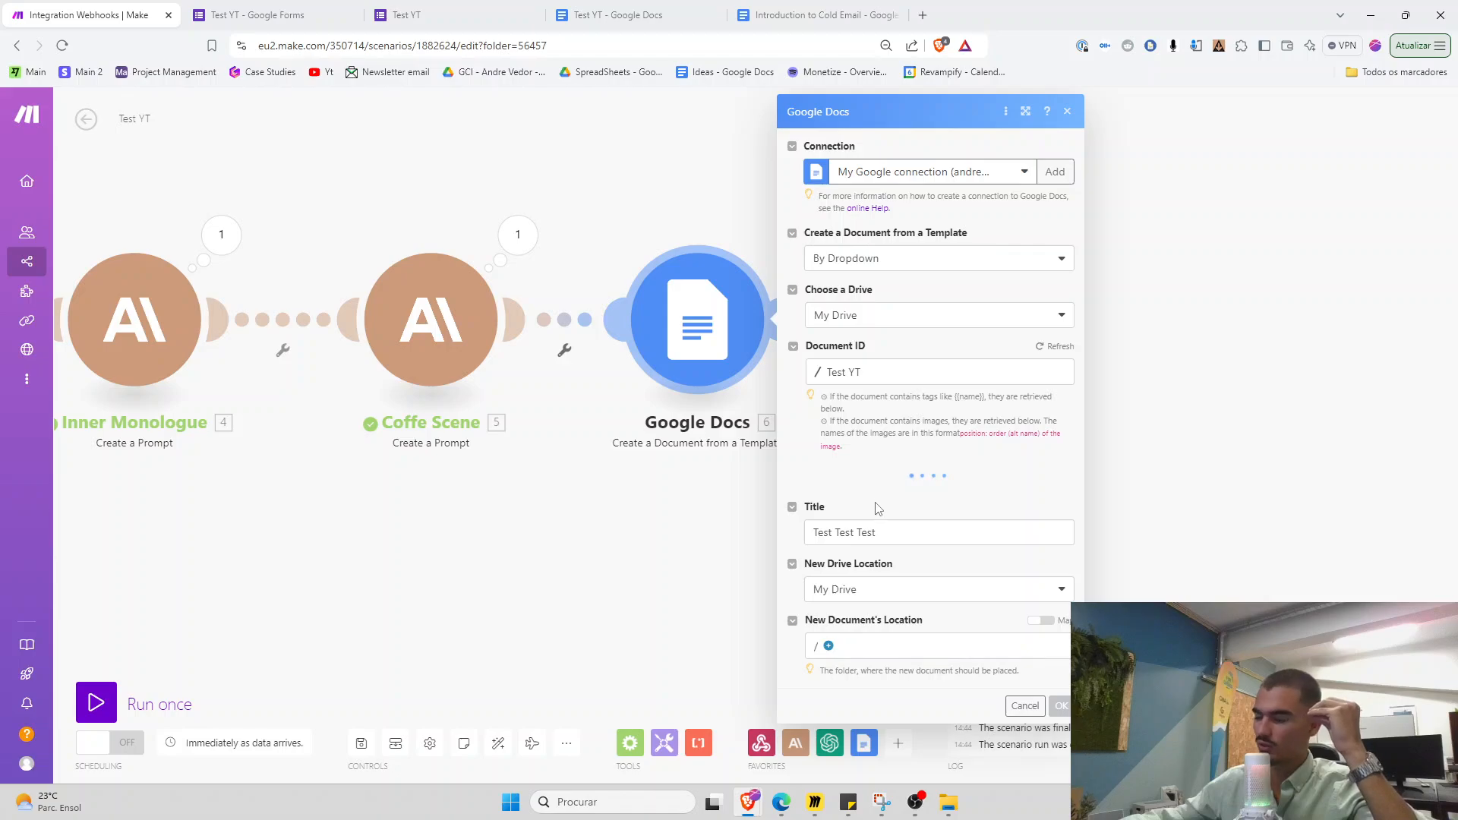
{"action": "scroll", "coordinate": [911, 482], "scroll_direction": "down", "scroll_amount": 1}
{"action": "scroll", "coordinate": [949, 456], "scroll_direction": "down", "scroll_amount": 1}
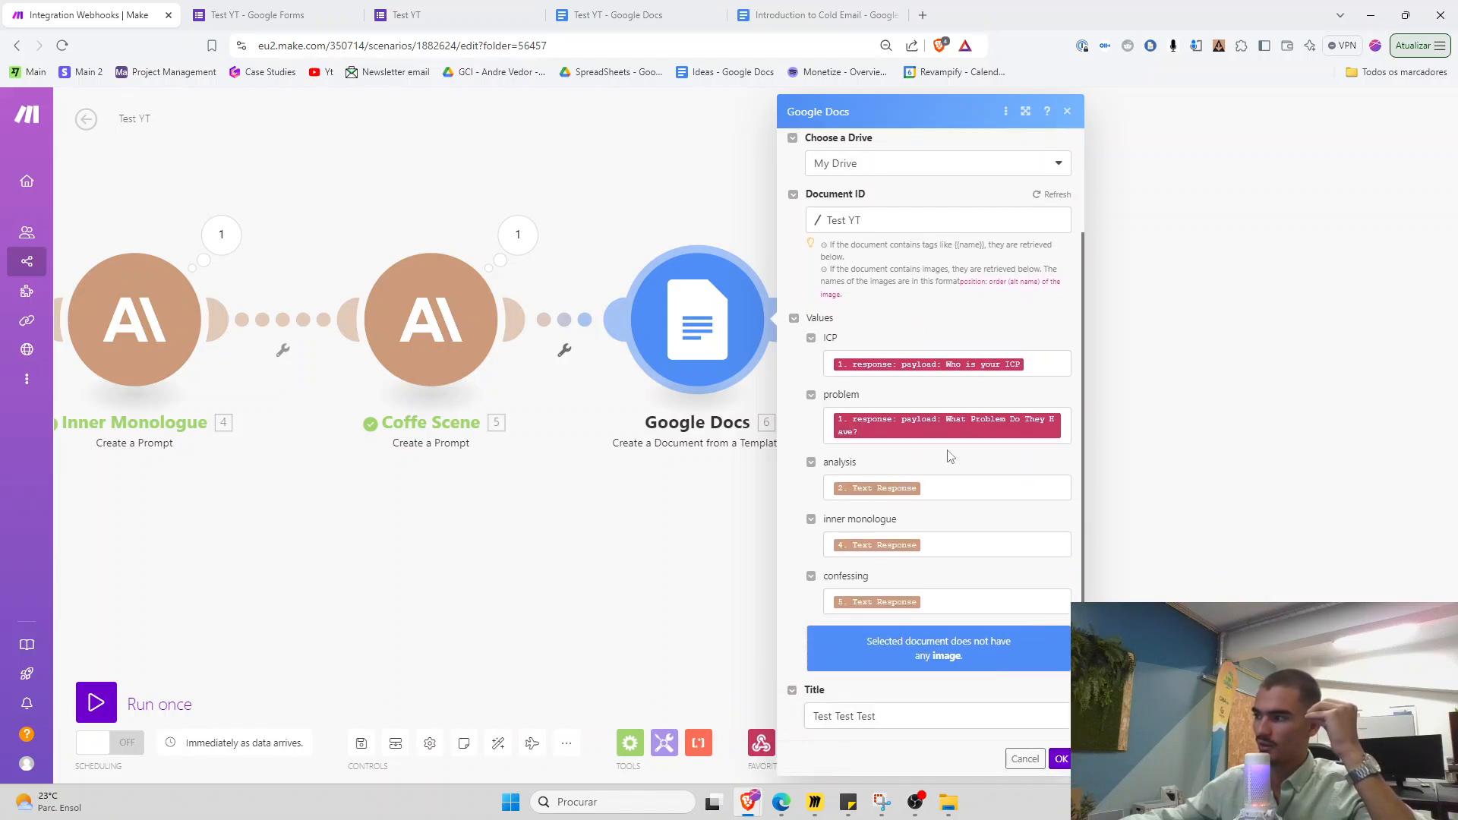
{"action": "left_click", "coordinate": [773, 8]}
{"action": "left_click", "coordinate": [894, 15]}
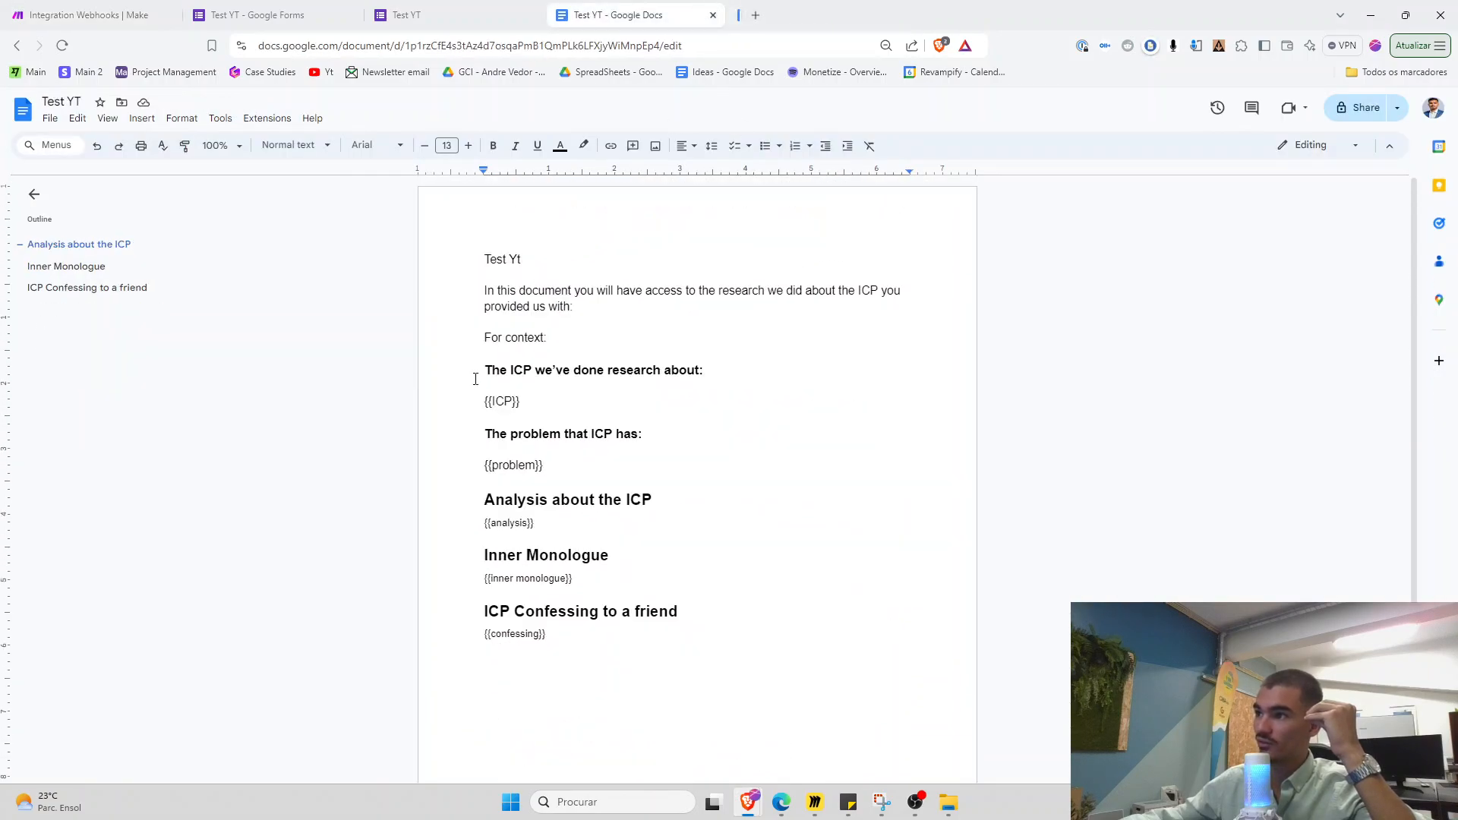
{"action": "left_click_drag", "start_coordinate": [491, 386], "coordinate": [654, 657]}
{"action": "left_click", "coordinate": [83, 15]}
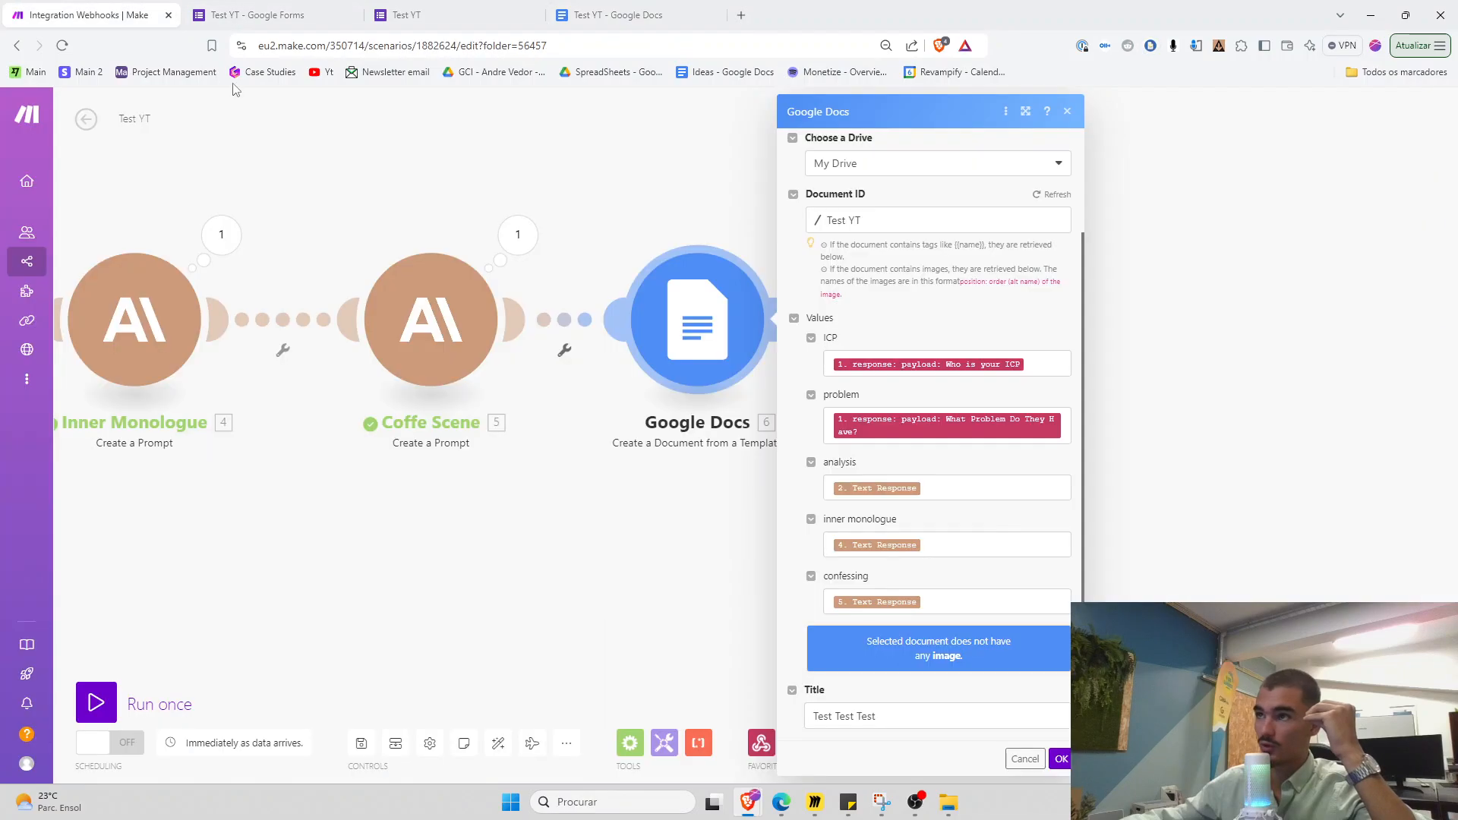
Recheck all five field mappings, save, and choose Run this module only for Google Docs
{"action": "left_click", "coordinate": [936, 490]}
{"action": "left_click", "coordinate": [952, 546]}
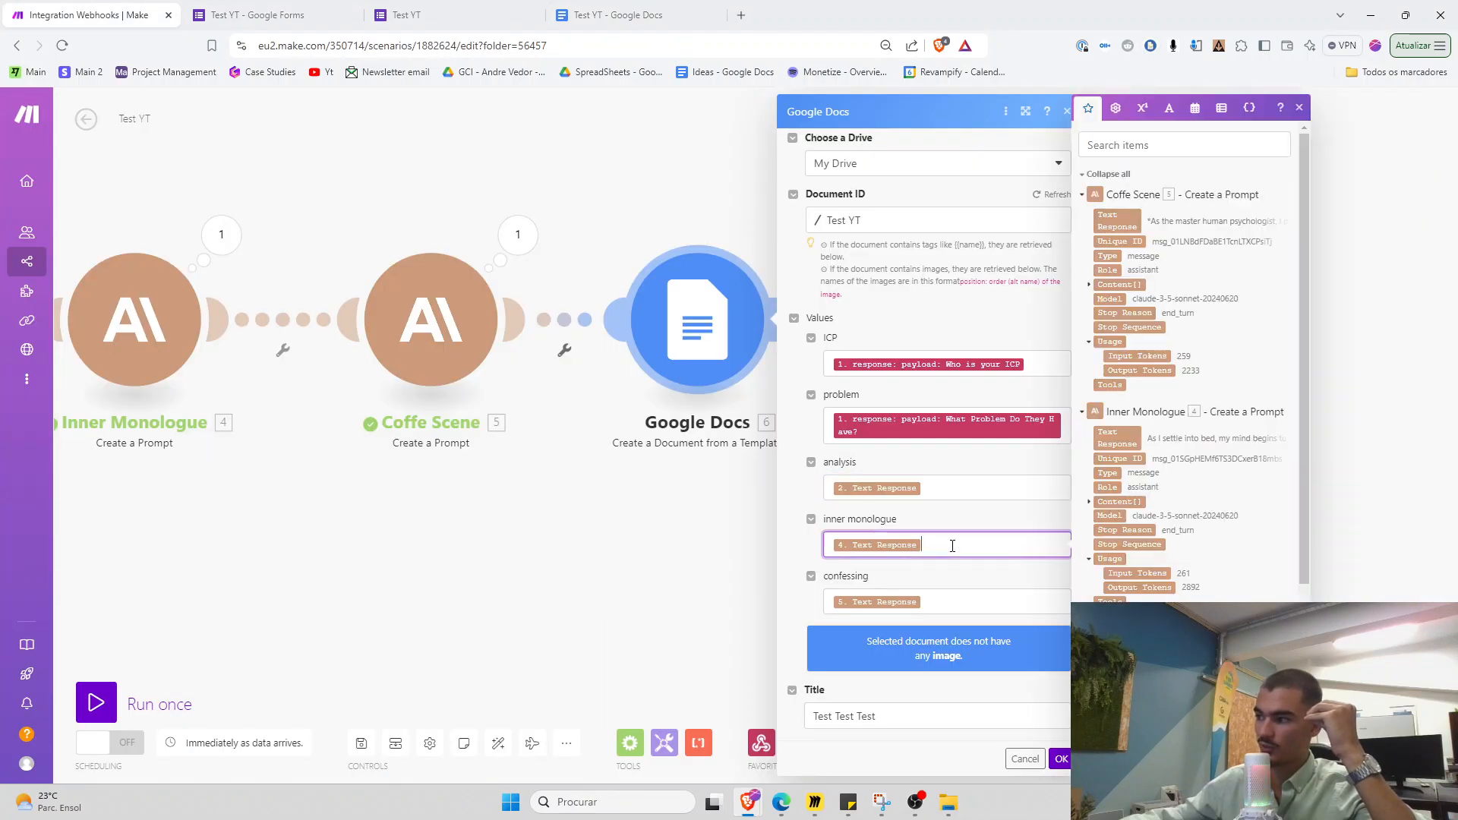
{"action": "left_click", "coordinate": [963, 599]}
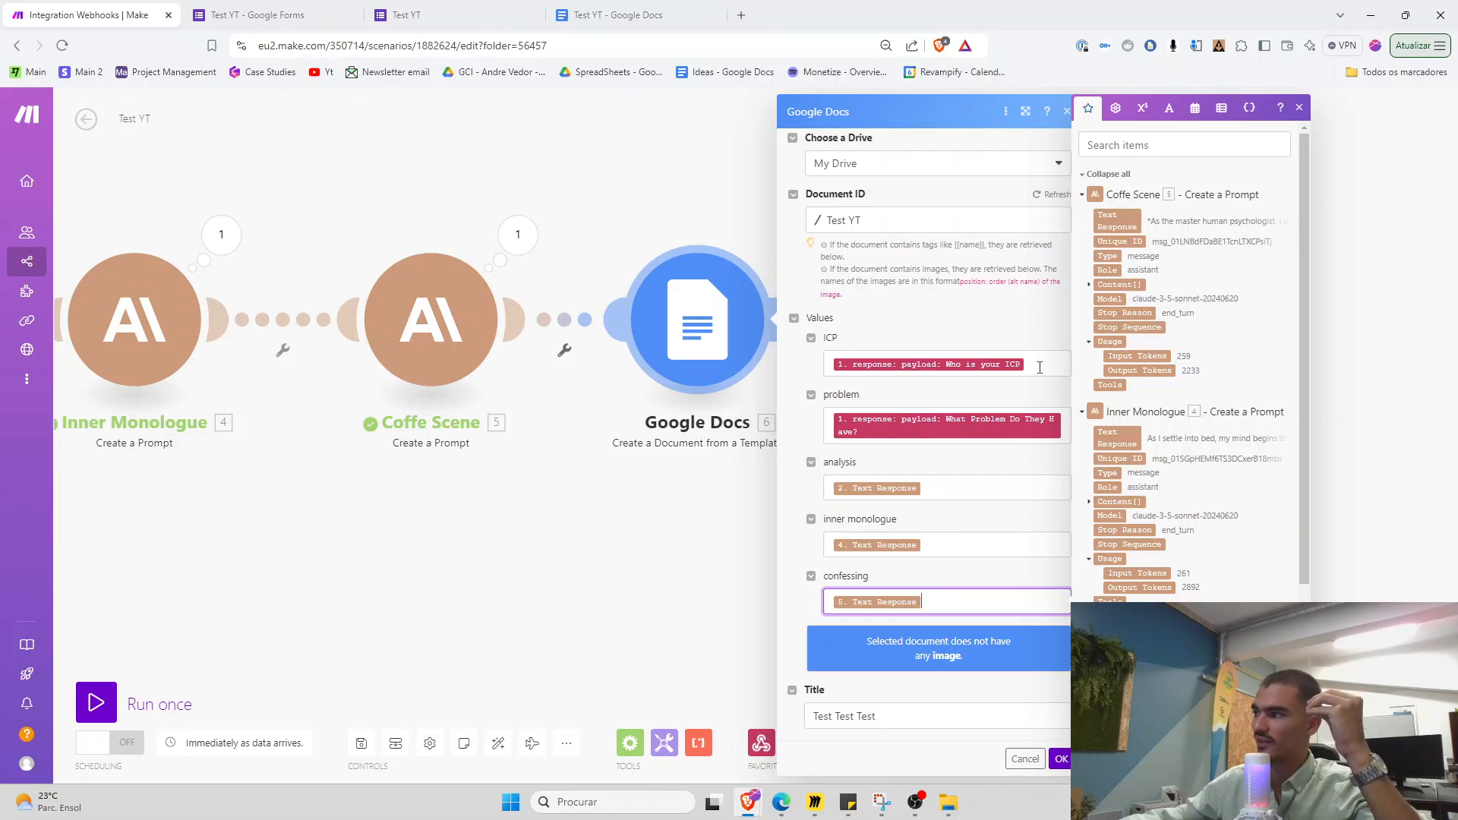
{"action": "left_click", "coordinate": [1039, 368]}
{"action": "left_click", "coordinate": [1069, 434]}
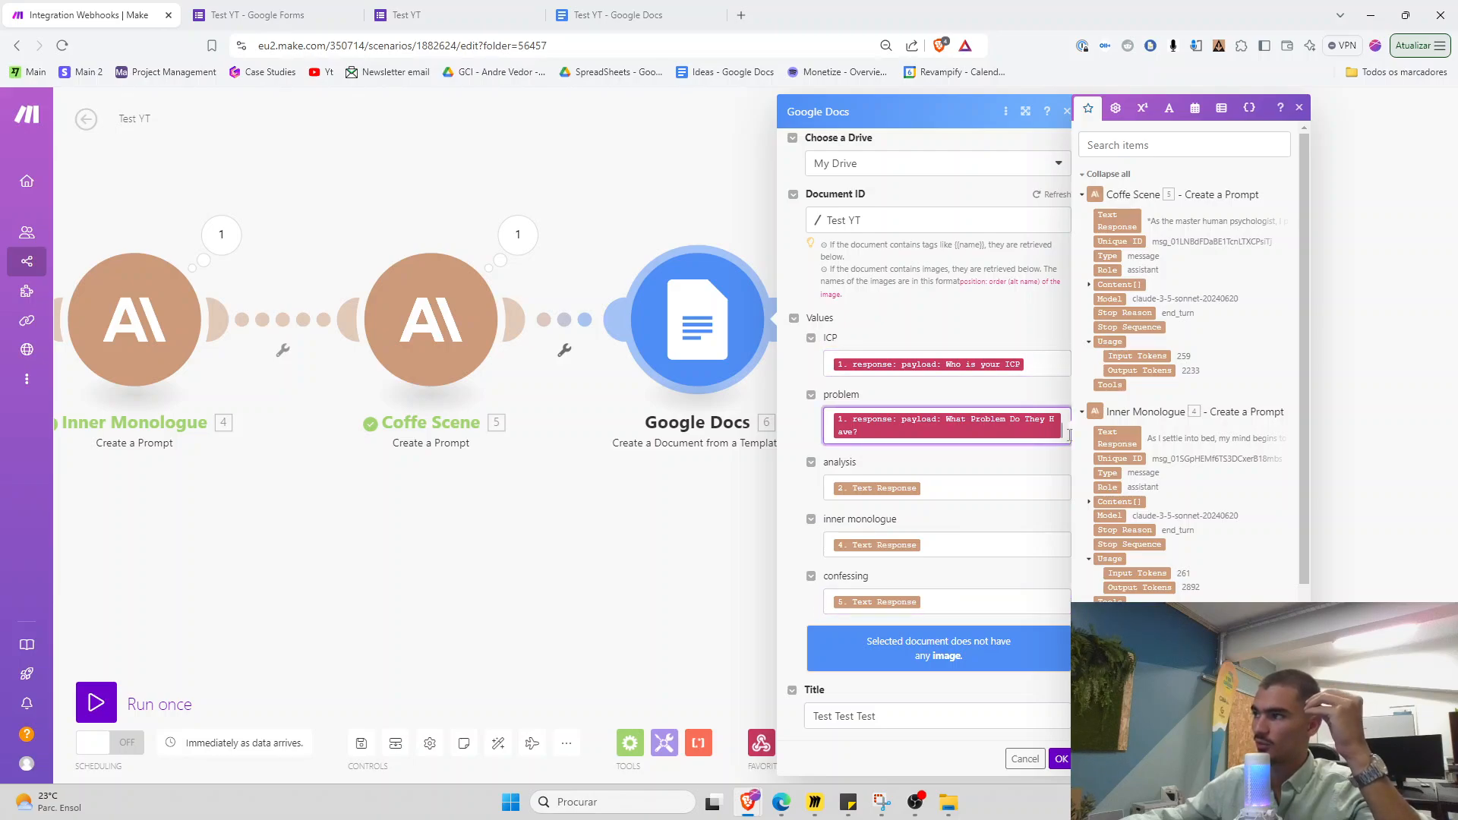
{"action": "left_click", "coordinate": [1061, 759]}
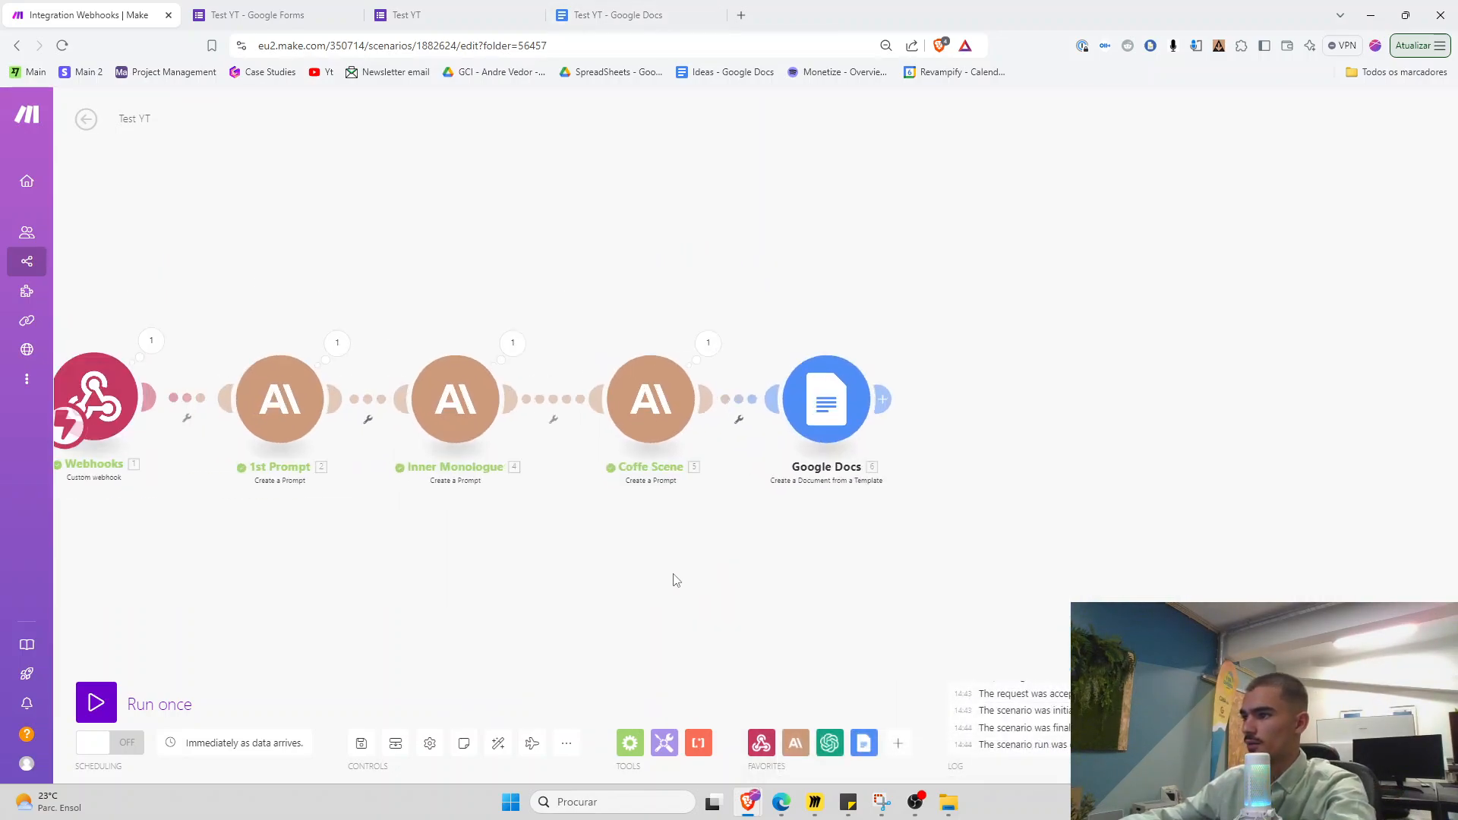
{"action": "right_click", "coordinate": [915, 391]}
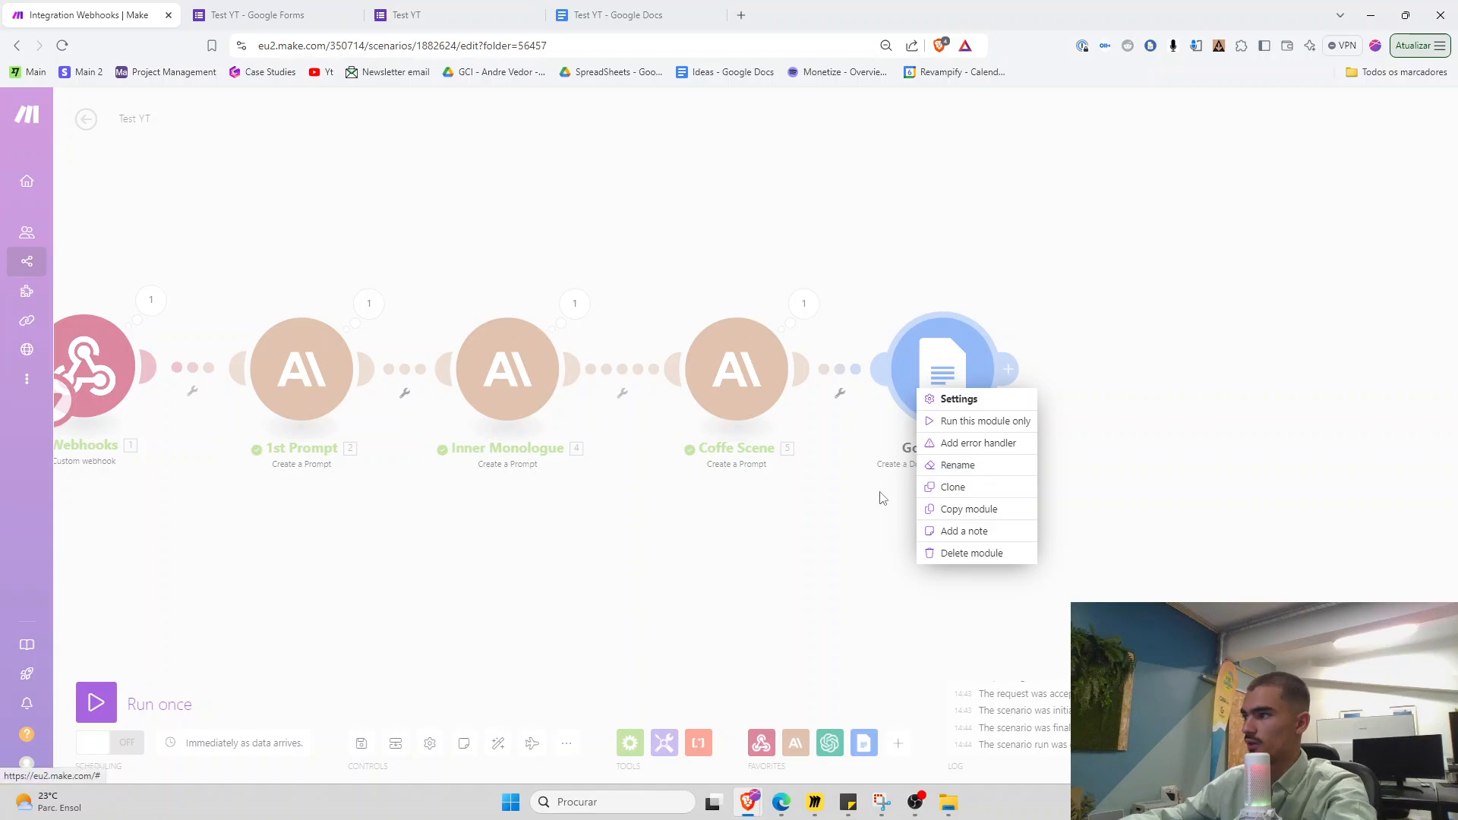
{"action": "left_click", "coordinate": [972, 421]}
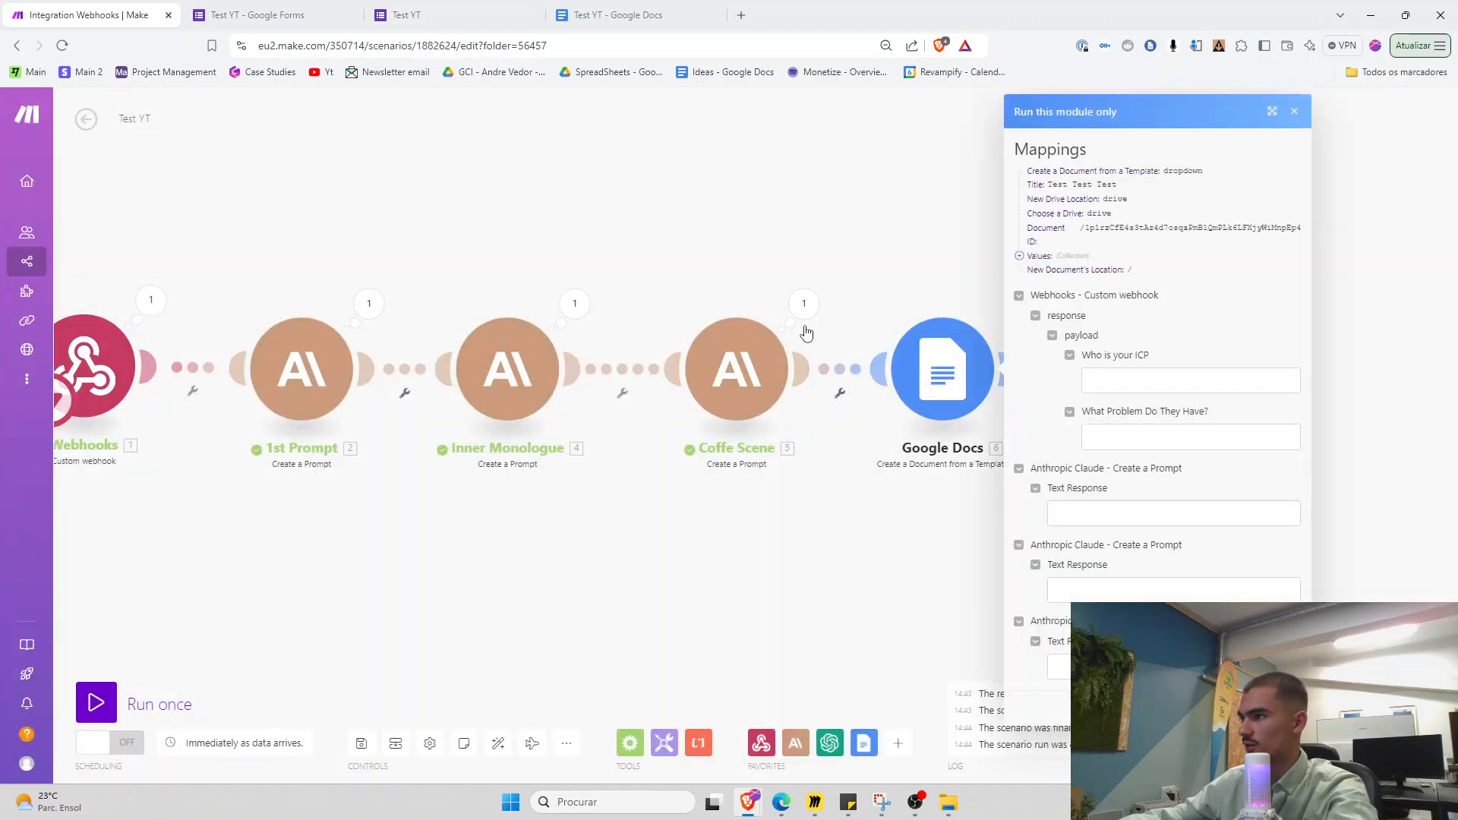
Paste an ICP answer from the form responses into the Who is your ICP test input
{"action": "left_click", "coordinate": [405, 15]}
{"action": "left_click", "coordinate": [262, 14]}
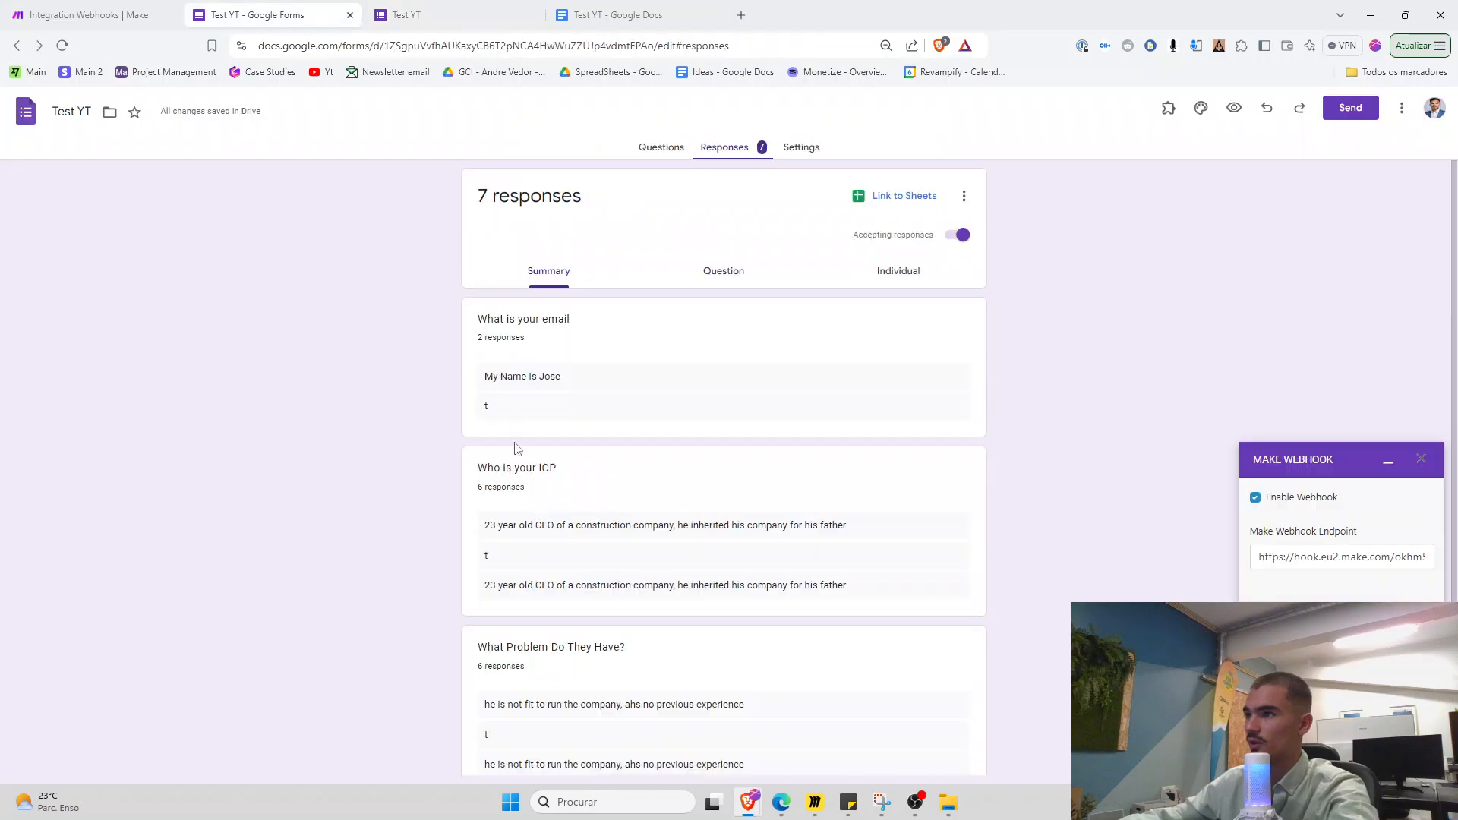
{"action": "triple_click", "coordinate": [531, 375]}
{"action": "triple_click", "coordinate": [543, 526]}
{"action": "key", "text": "ctrl+c"}
{"action": "left_click", "coordinate": [488, 10]}
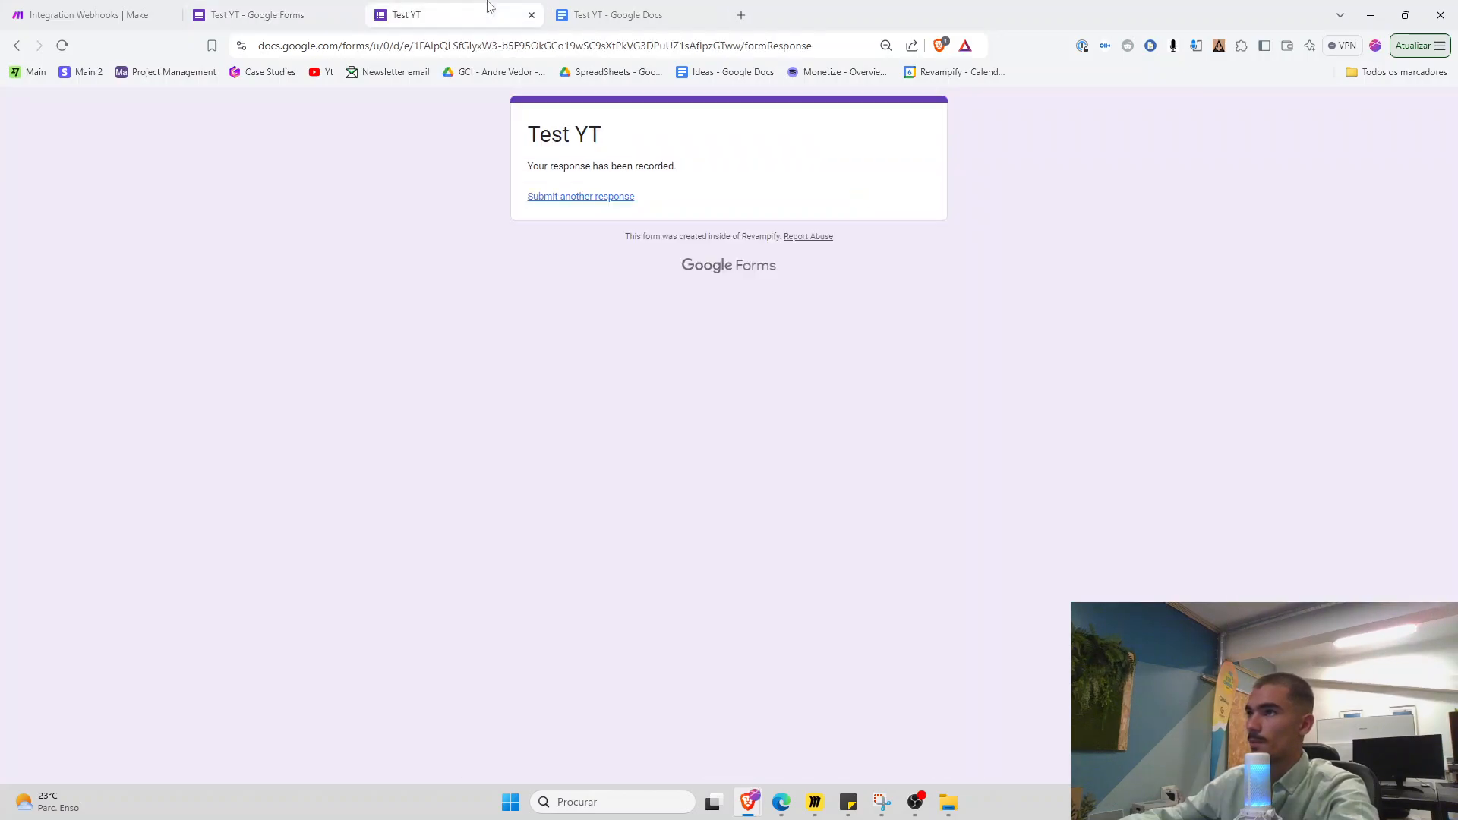
{"action": "left_click", "coordinate": [97, 11]}
{"action": "left_click", "coordinate": [1184, 379]}
{"action": "key", "text": "ctrl+v"}
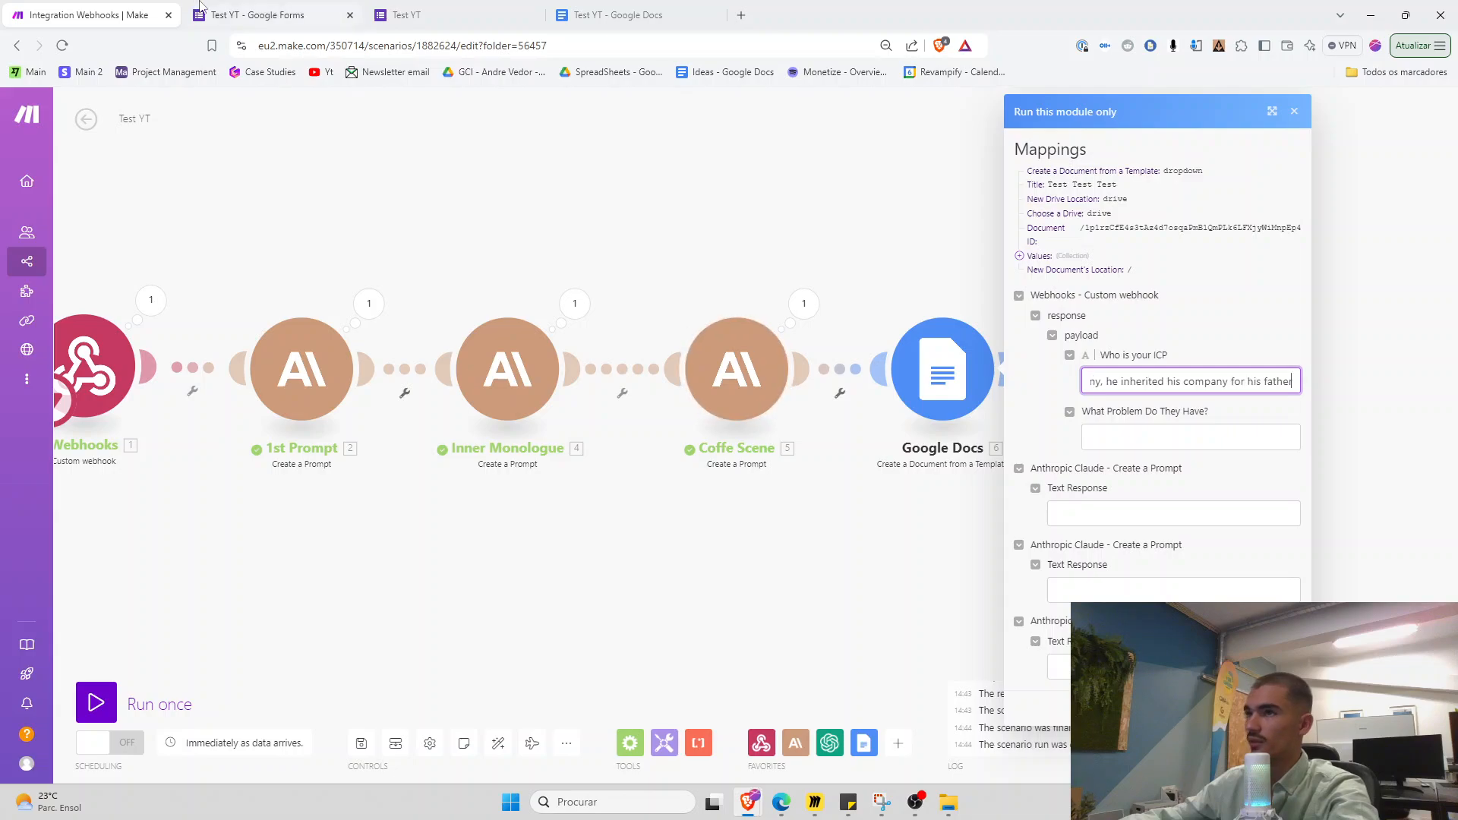
Paste the problem answer from the form responses into the What Problem Do They Have? input
{"action": "left_click", "coordinate": [250, 15]}
{"action": "left_click", "coordinate": [554, 576]}
{"action": "triple_click", "coordinate": [554, 707]}
{"action": "key", "text": "ctrl+c"}
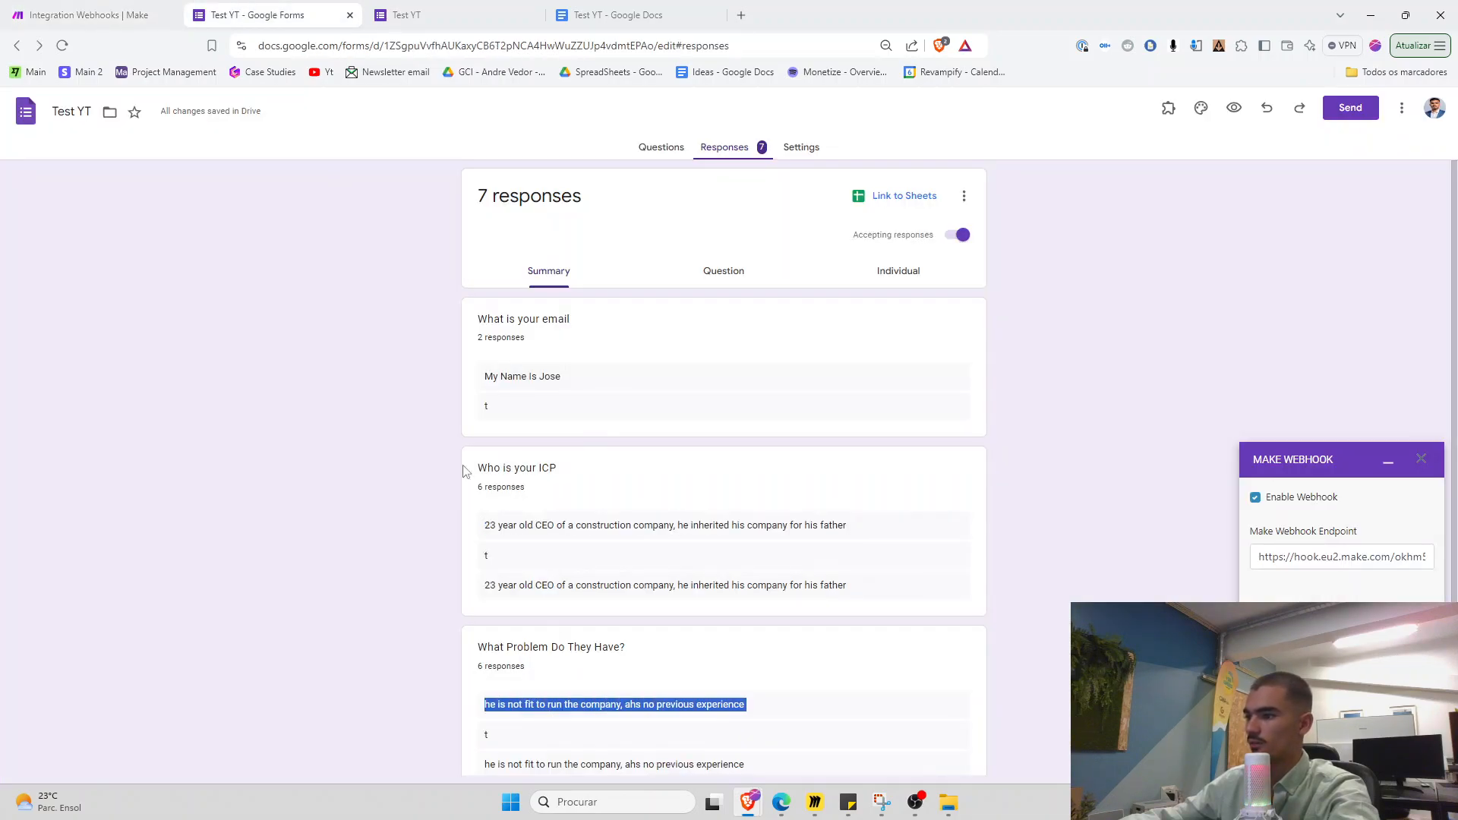
{"action": "left_click", "coordinate": [93, 13]}
{"action": "left_click", "coordinate": [1131, 439]}
{"action": "key", "text": "ctrl+v"}
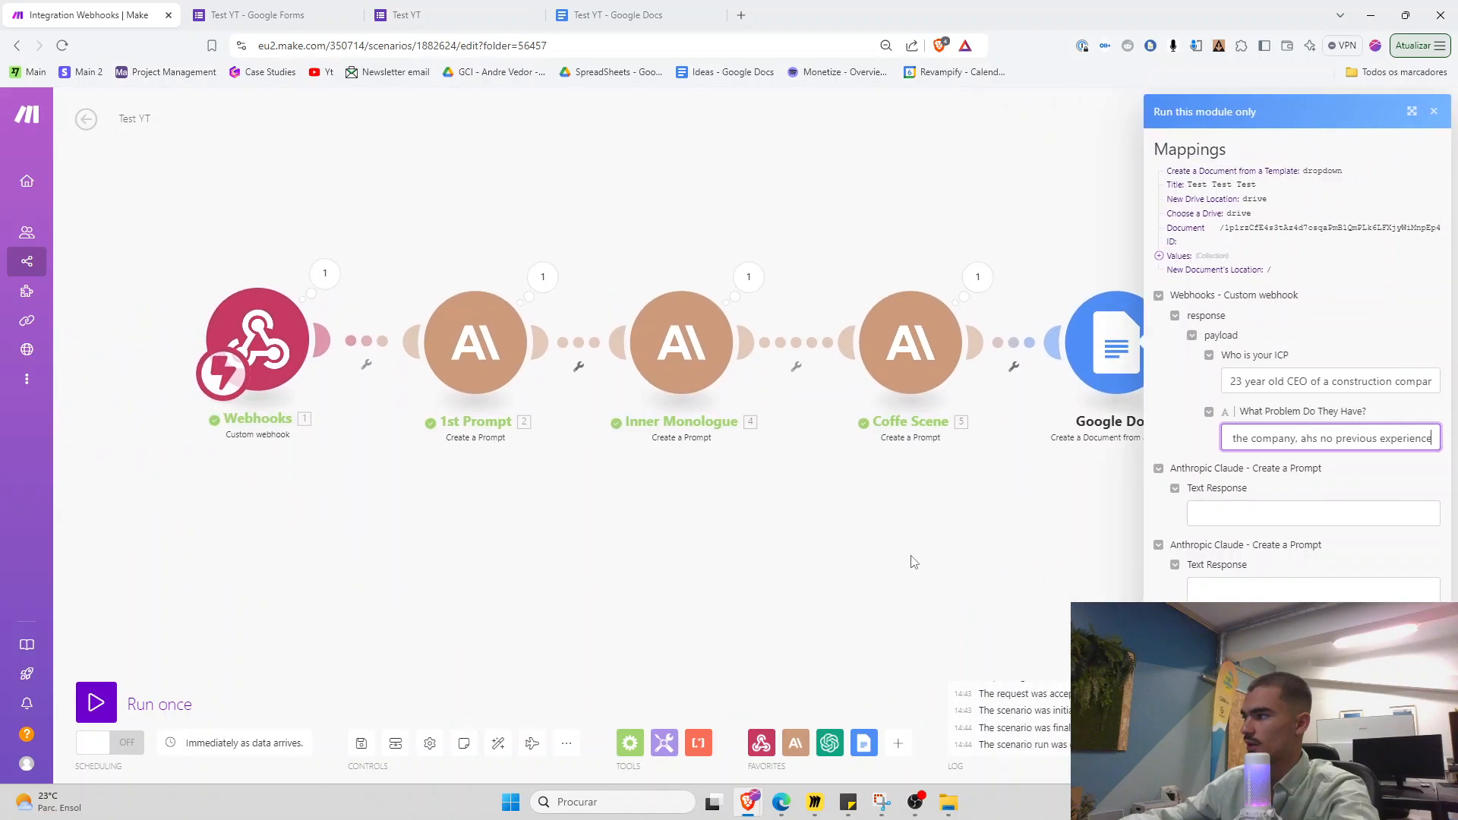
Paste the 1st Prompt module's text response into the first Text Response input
{"action": "left_click", "coordinate": [1216, 518]}
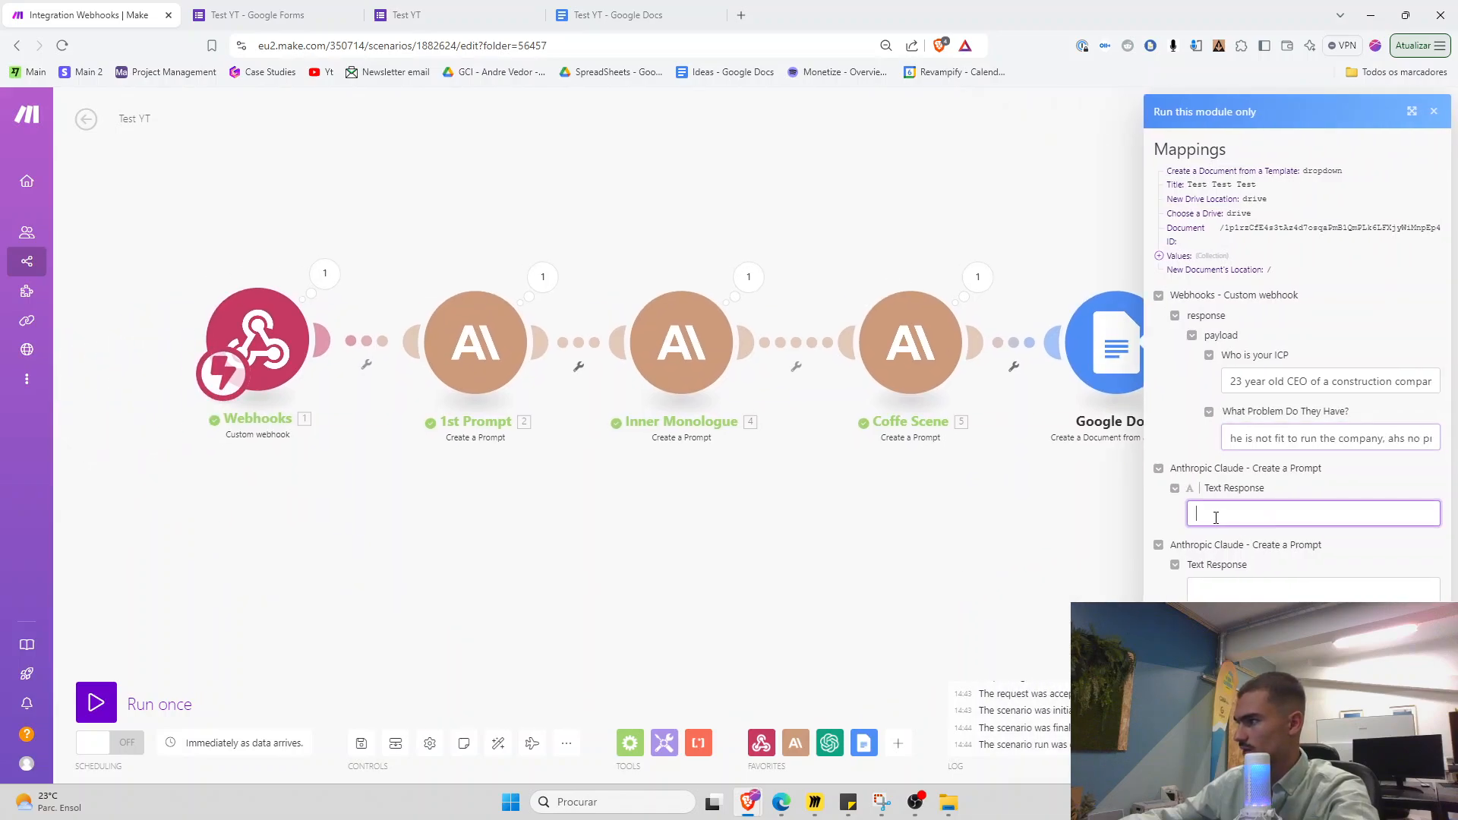
{"action": "left_click", "coordinate": [542, 276]}
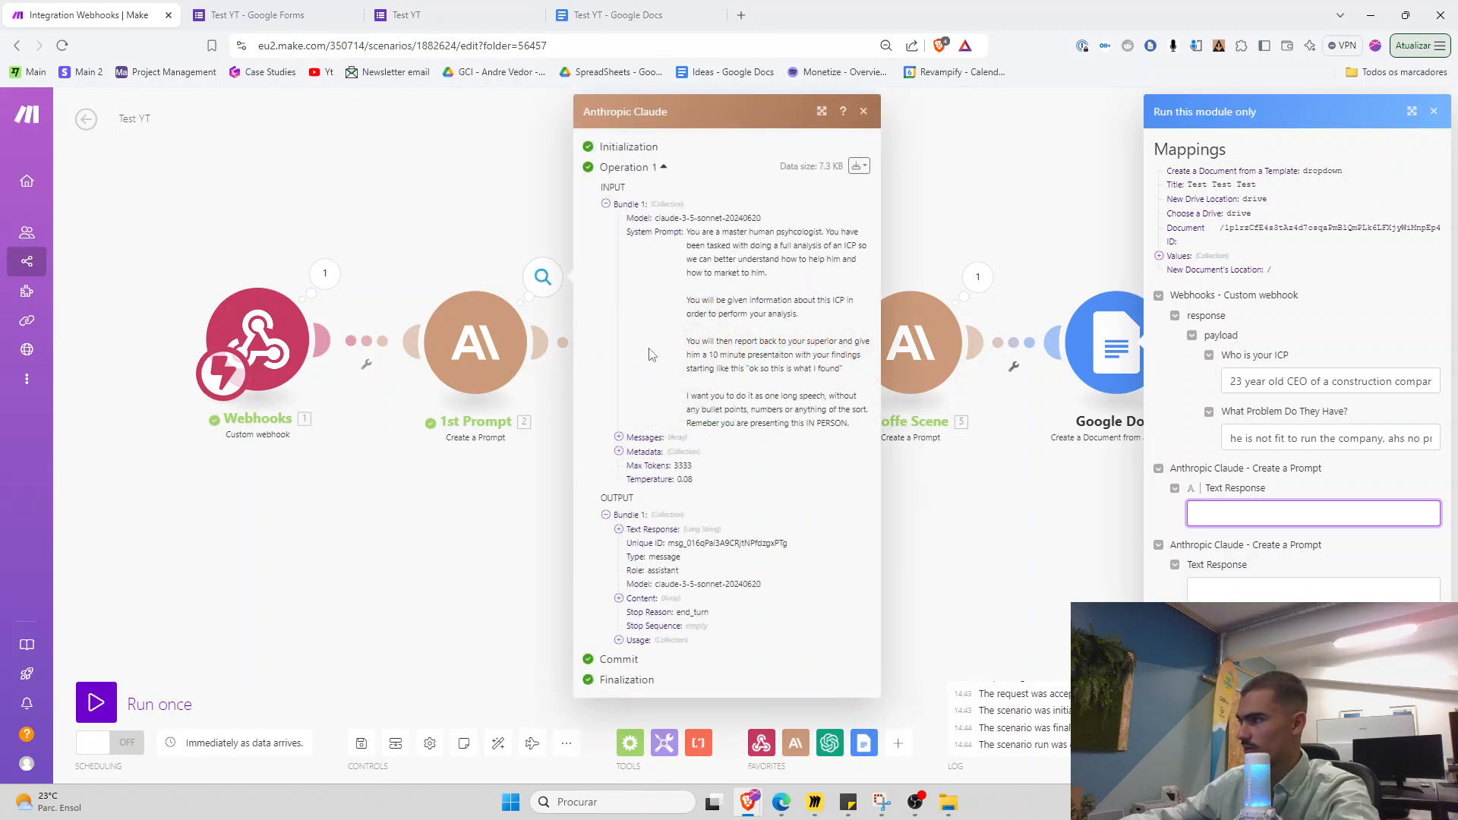
{"action": "left_click", "coordinate": [627, 531]}
{"action": "scroll", "coordinate": [628, 455], "scroll_direction": "down", "scroll_amount": 3}
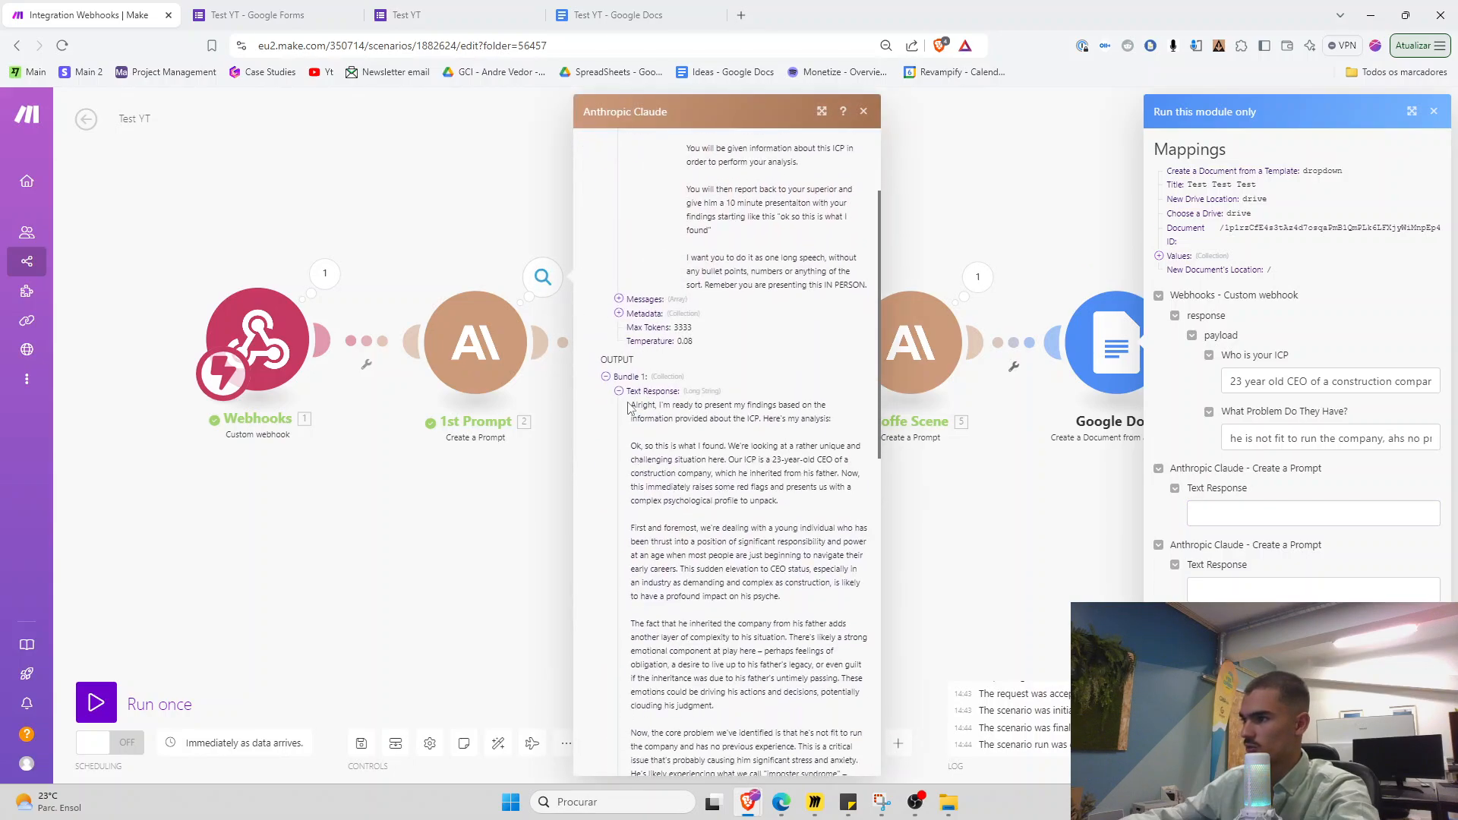
{"action": "left_click_drag", "start_coordinate": [630, 446], "coordinate": [855, 609]}
{"action": "left_click", "coordinate": [1270, 514]}
{"action": "key", "text": "ctrl+v"}
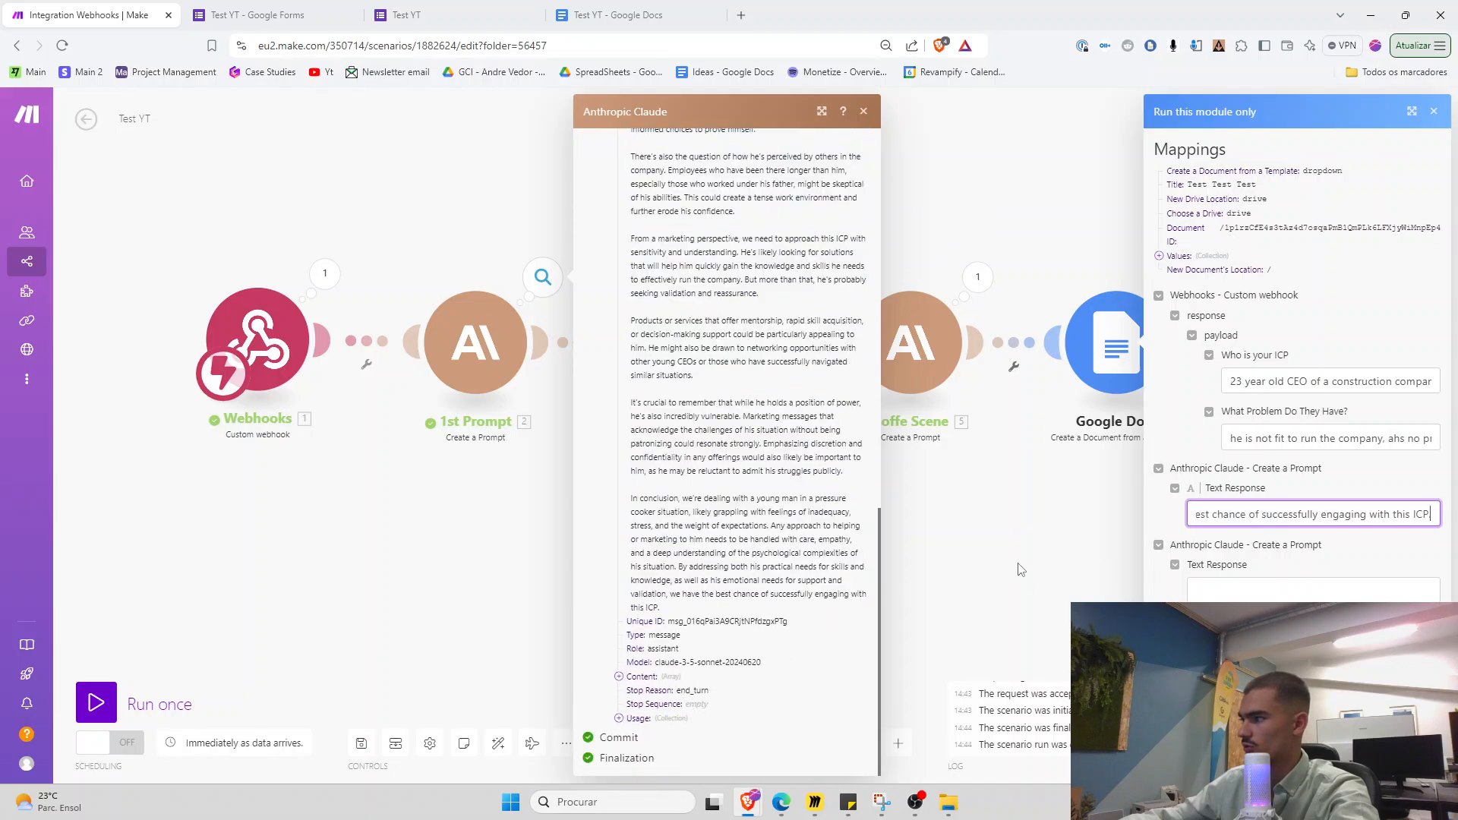
Paste the Inner Monologue response into the second Text Response input and select the Coffe Scene response
{"action": "left_click", "coordinate": [749, 276]}
{"action": "left_click", "coordinate": [854, 339]}
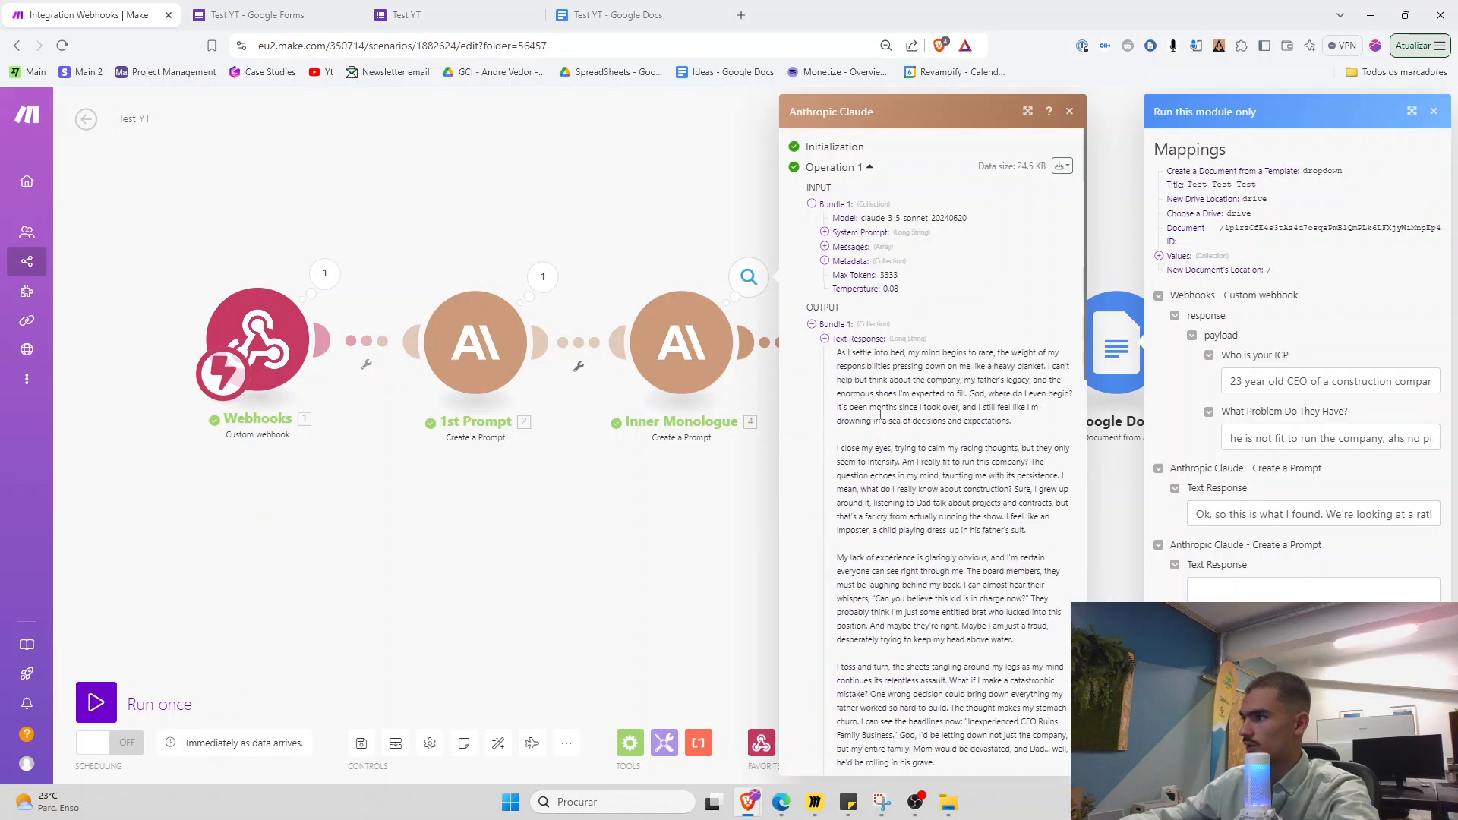
{"action": "left_click_drag", "start_coordinate": [840, 352], "coordinate": [1015, 618]}
{"action": "key", "text": "ctrl+c"}
{"action": "left_click", "coordinate": [1207, 586]}
{"action": "key", "text": "ctrl+v"}
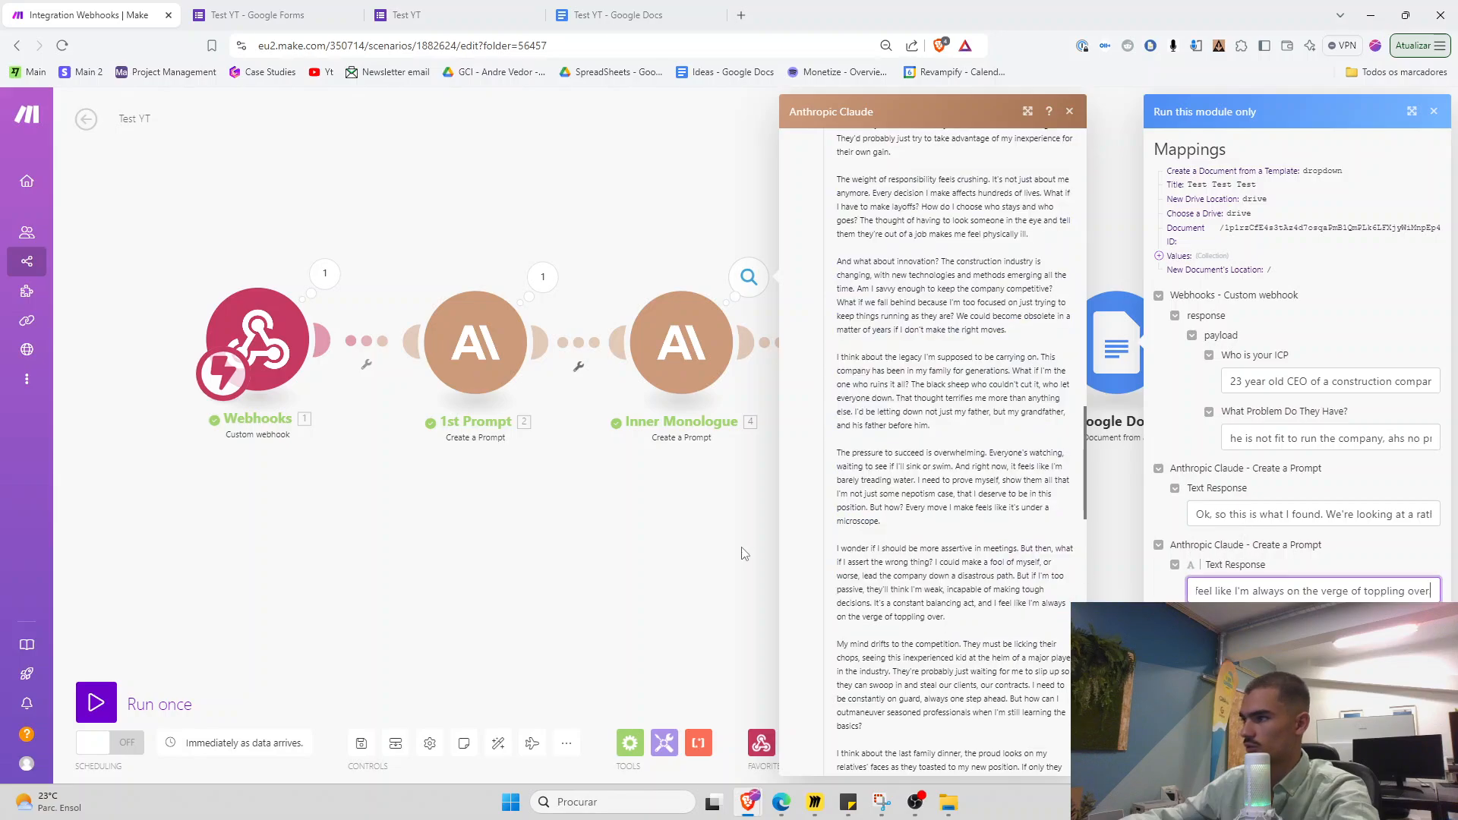
{"action": "left_click", "coordinate": [743, 554]}
{"action": "left_click", "coordinate": [977, 277]}
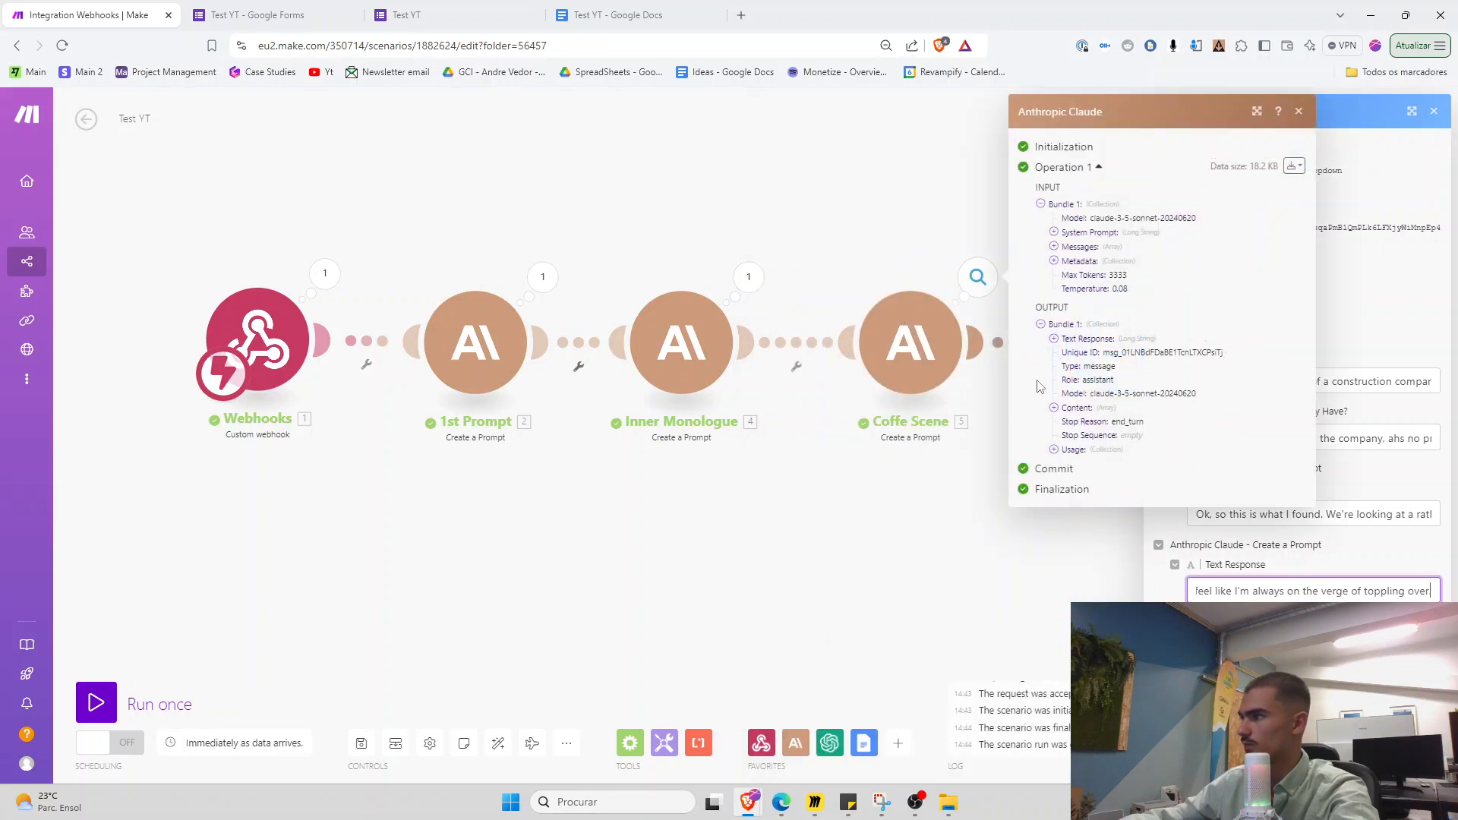
{"action": "left_click", "coordinate": [1054, 338]}
{"action": "left_click_drag", "start_coordinate": [1068, 353], "coordinate": [1070, 683]}
Zoom Make to 110% and select the Test Test Test document's Web View Link in the output
{"action": "left_click", "coordinate": [1138, 659]}
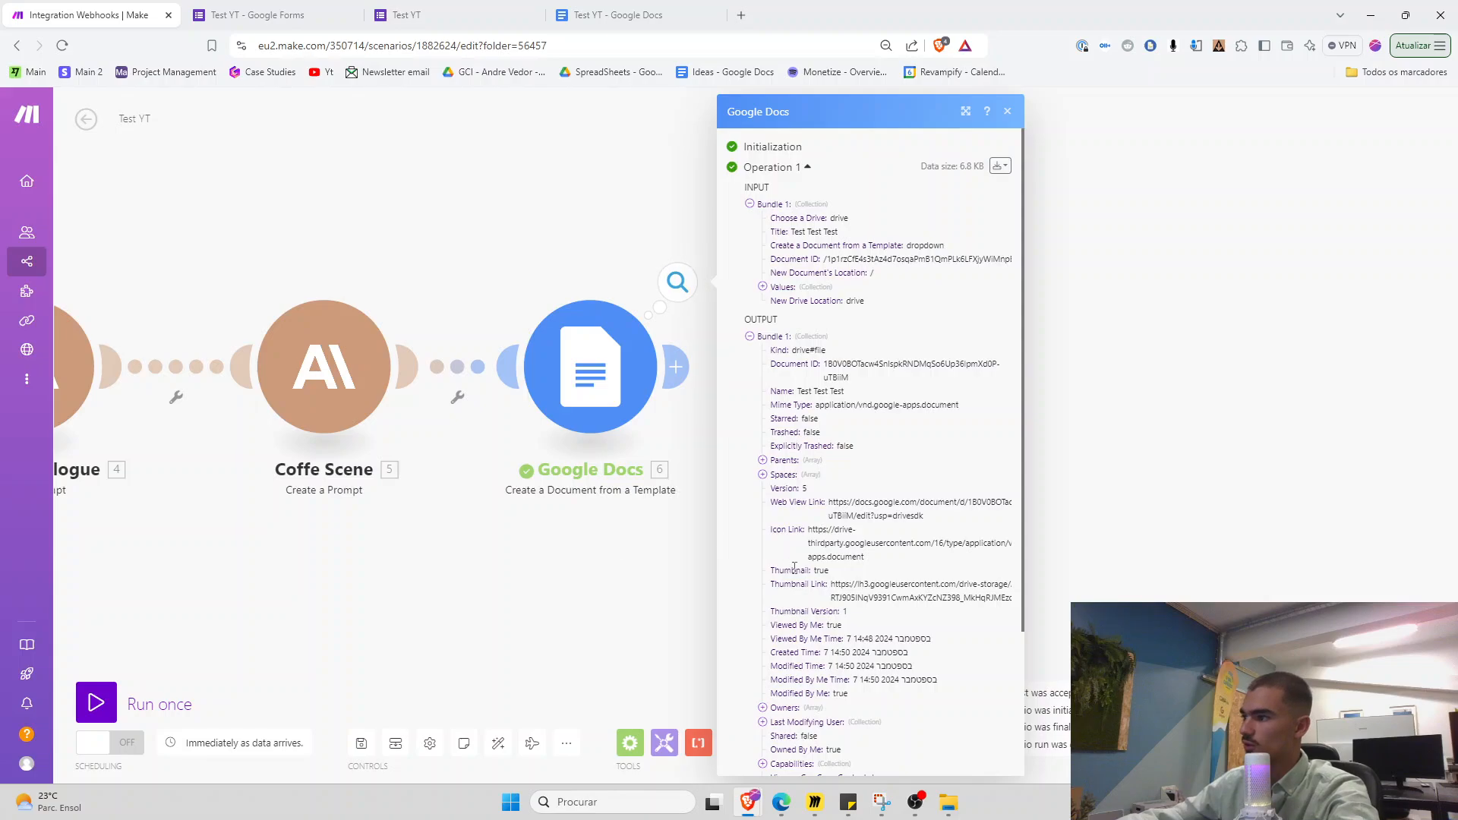
{"action": "key", "text": "ctrl+plus"}
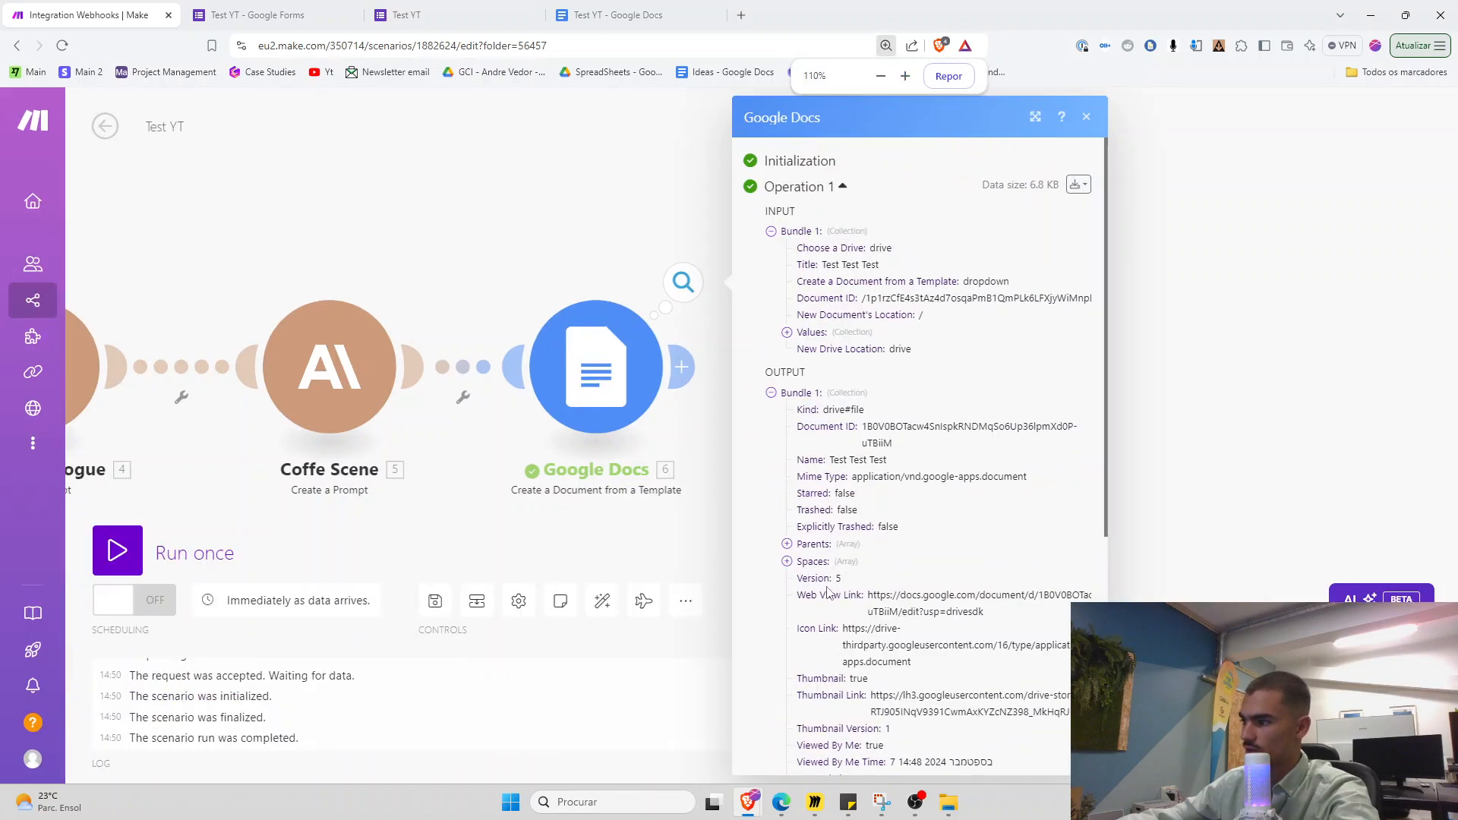
{"action": "left_click_drag", "start_coordinate": [795, 600], "coordinate": [859, 598]}
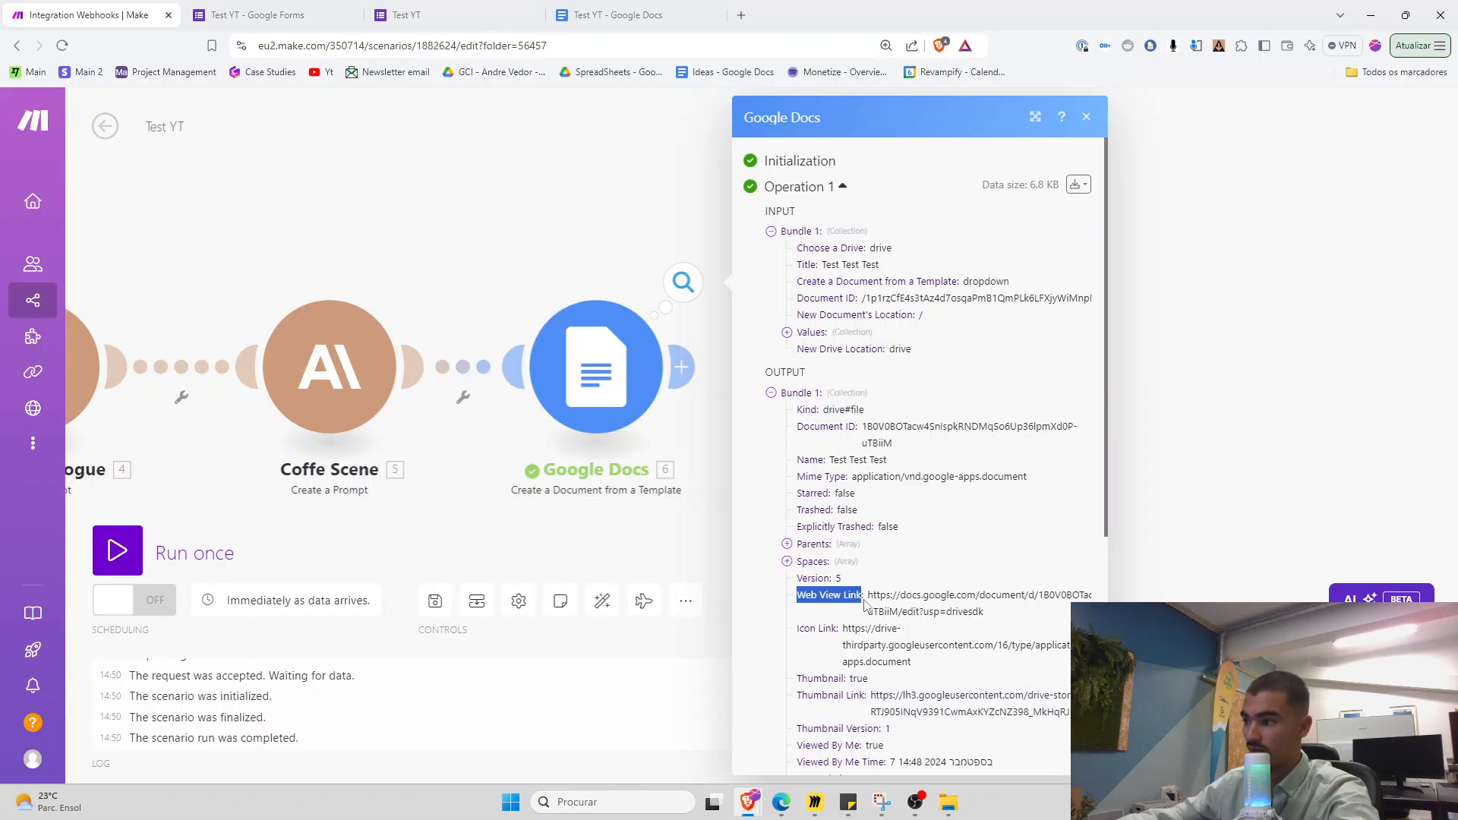
{"action": "left_click_drag", "start_coordinate": [985, 613], "coordinate": [876, 587]}
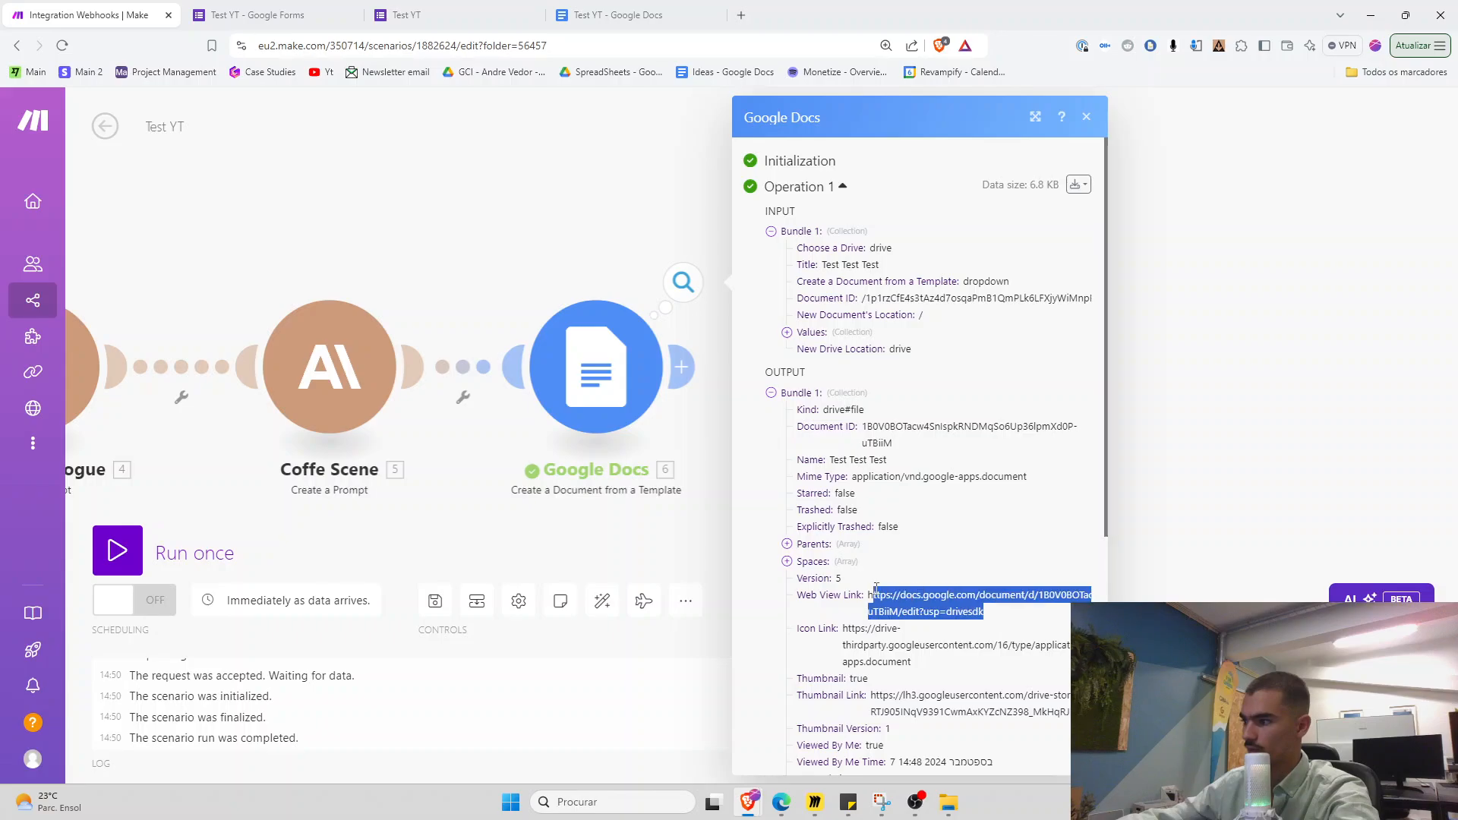
Load the copied document link in a new tab and zoom out on the generated document
{"action": "left_click", "coordinate": [741, 15]}
{"action": "key", "text": "ctrl+v"}
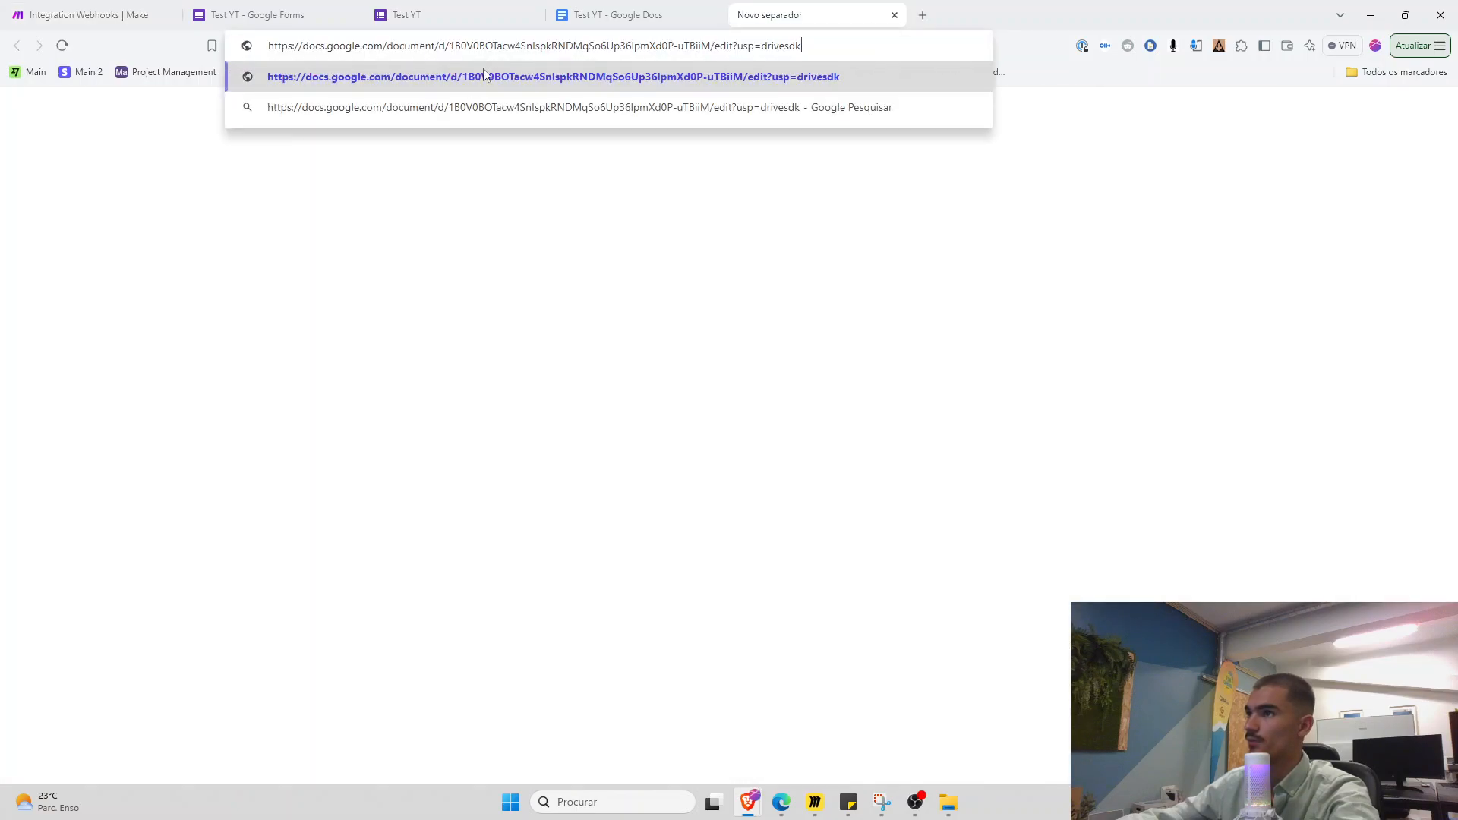
{"action": "key", "text": "Return"}
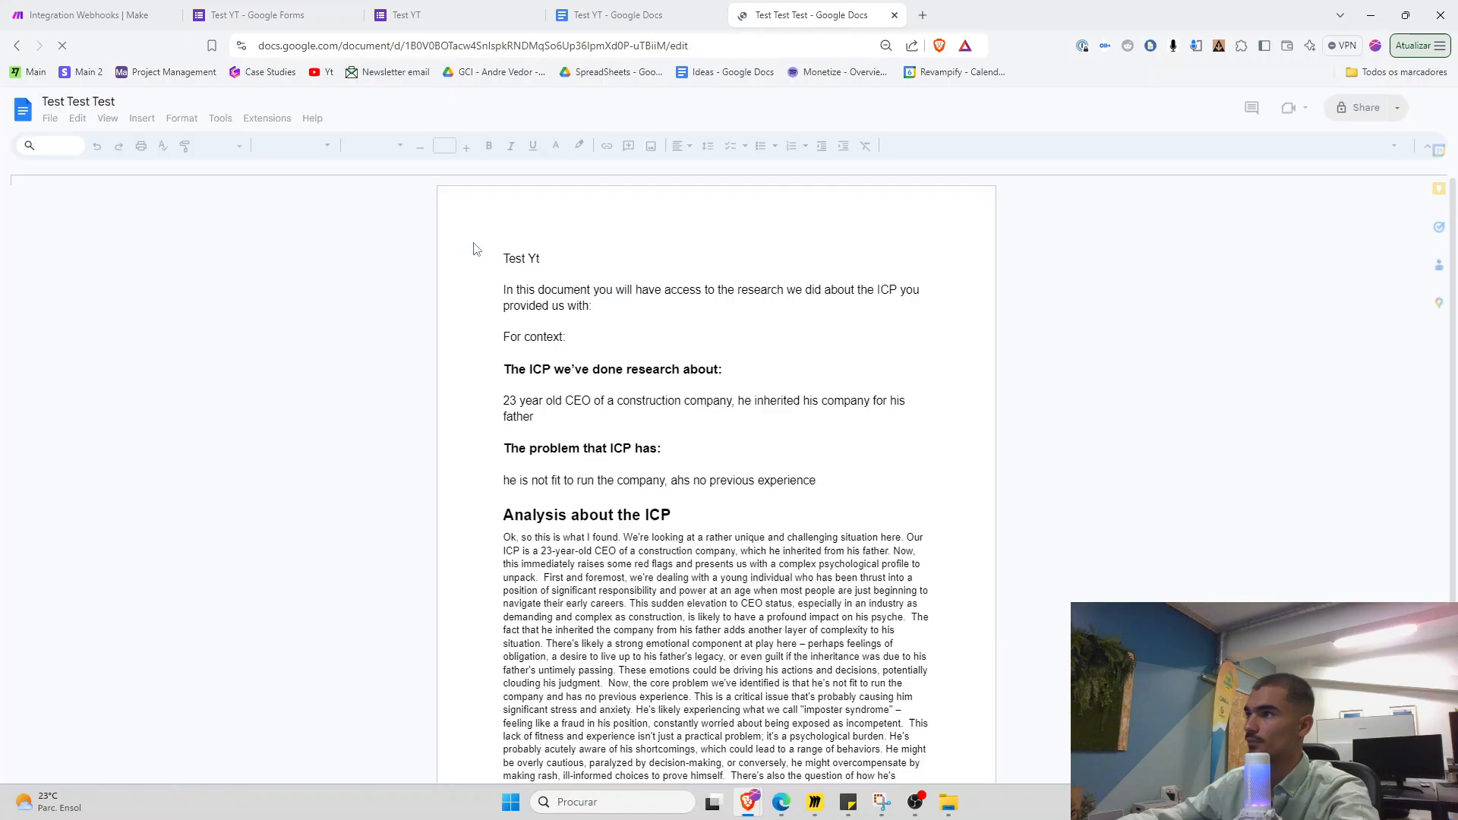
{"action": "key", "text": "ctrl+minus"}
{"action": "key", "text": "ctrl+minus"}
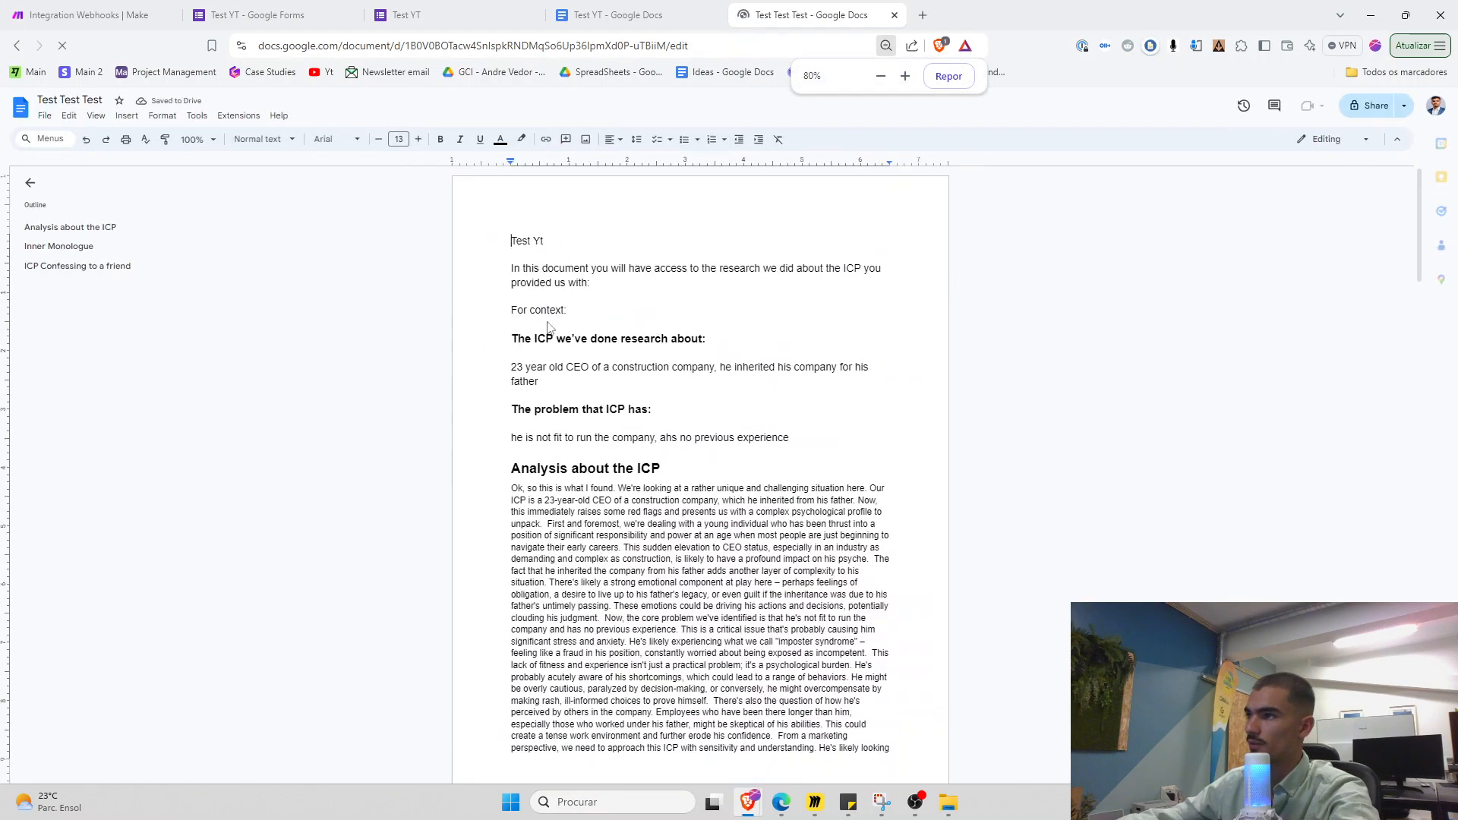
Tile Test Test Test in its own window on the left, Test YT on the right, both full height
{"action": "left_click", "coordinate": [630, 16]}
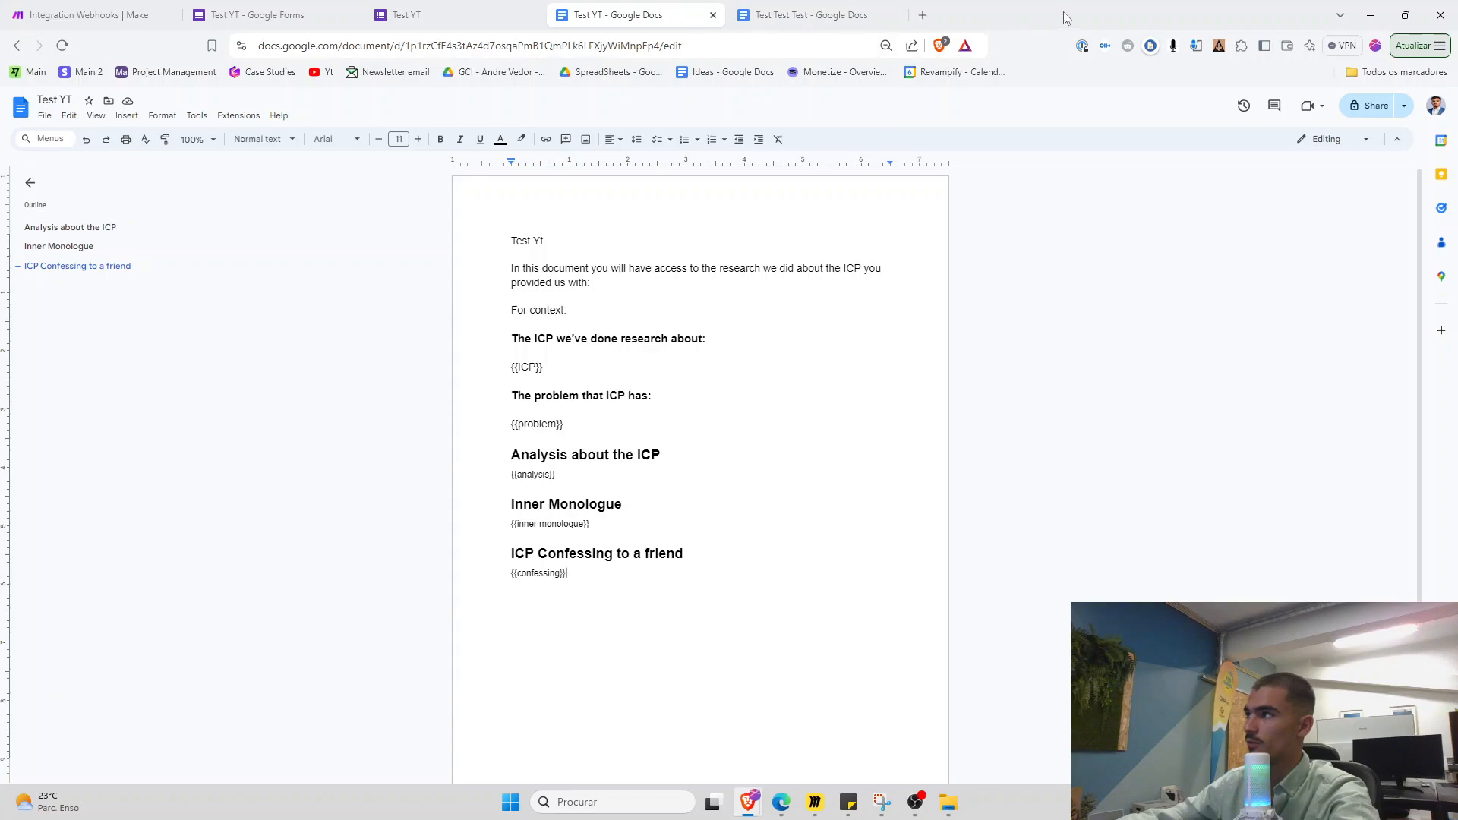
{"action": "left_click", "coordinate": [1406, 15]}
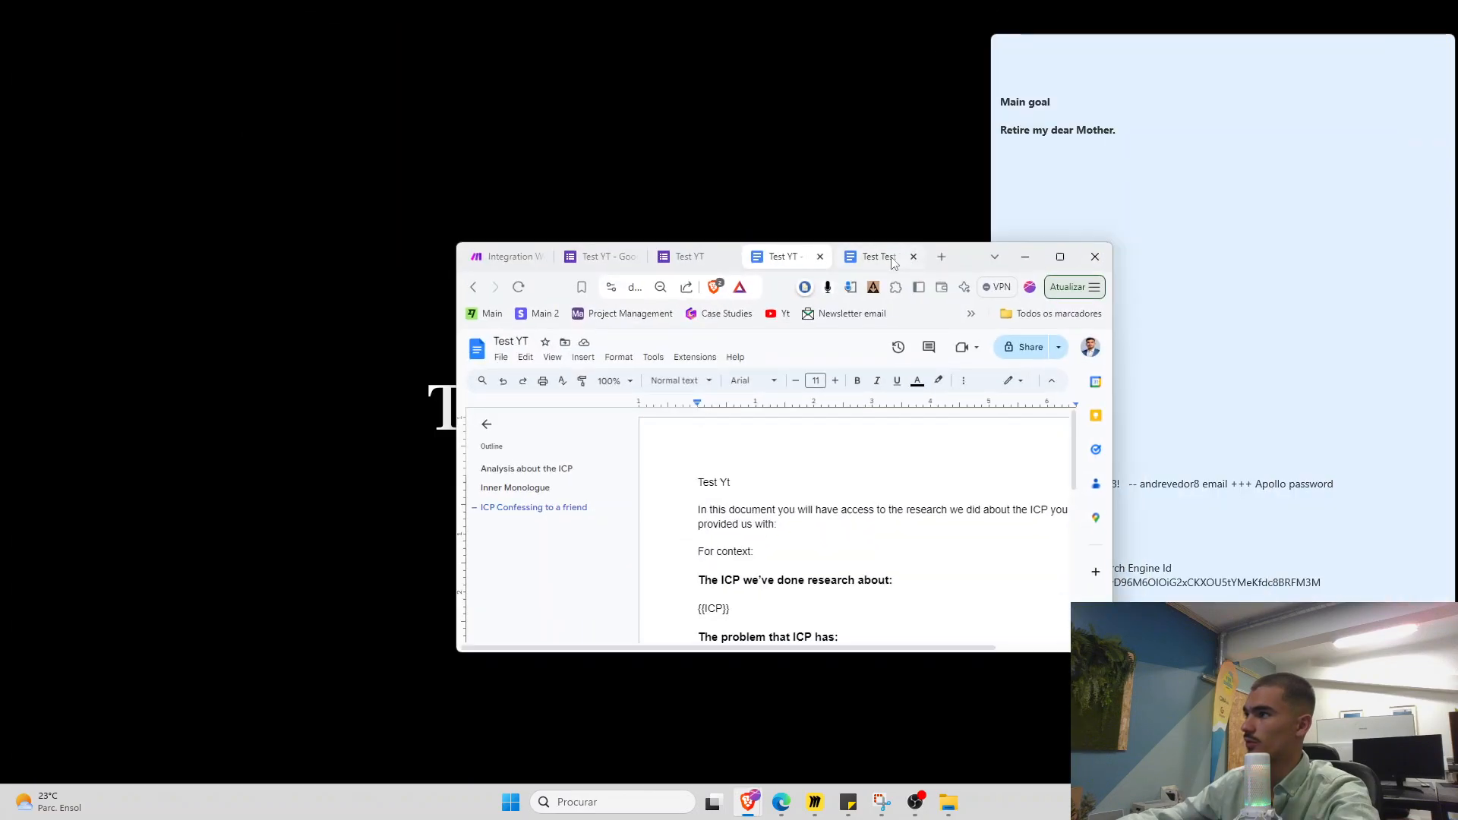
{"action": "left_click_drag", "start_coordinate": [892, 259], "coordinate": [362, 146]}
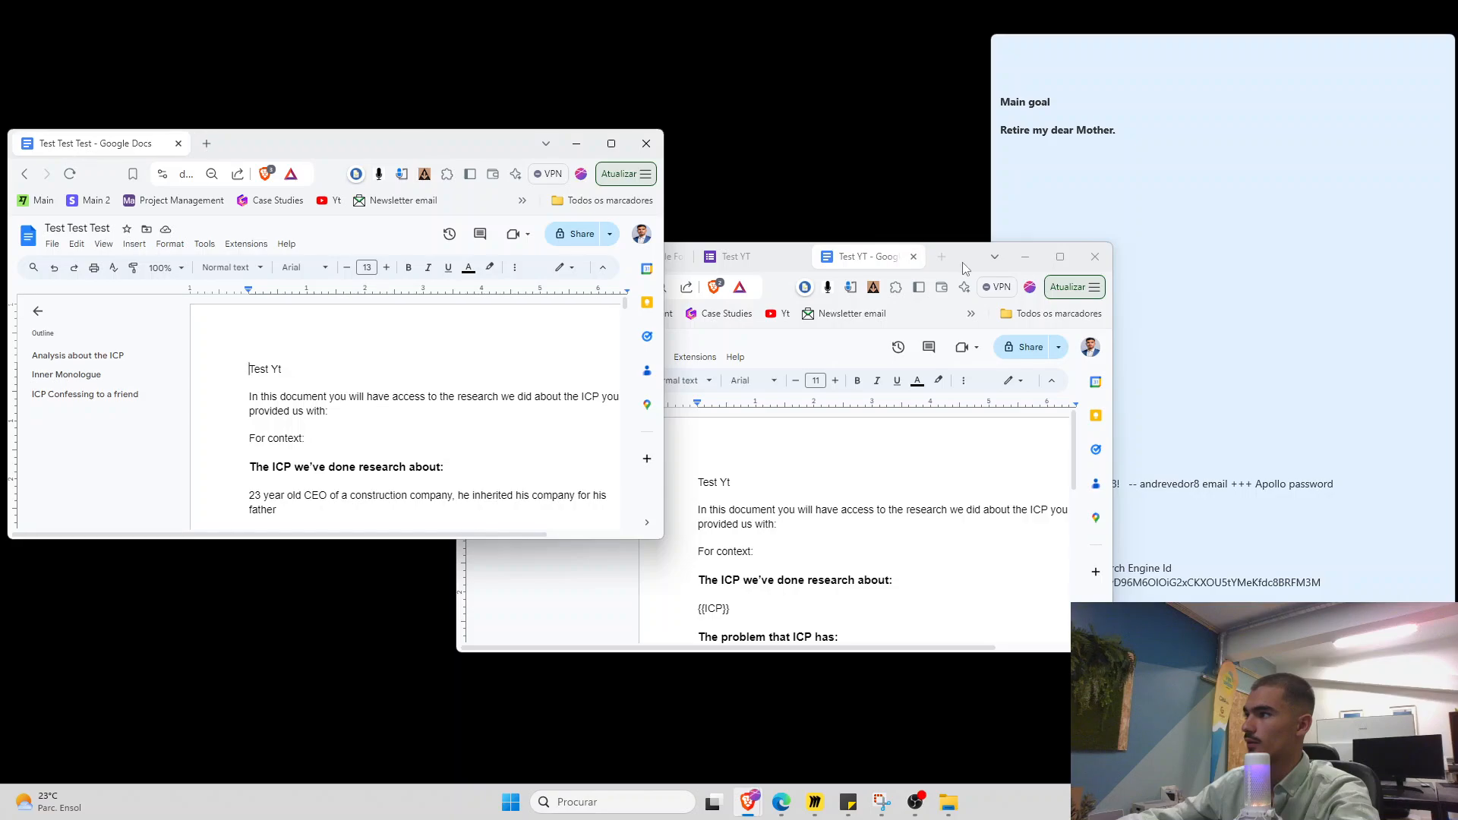
{"action": "left_click_drag", "start_coordinate": [963, 267], "coordinate": [1303, 31]}
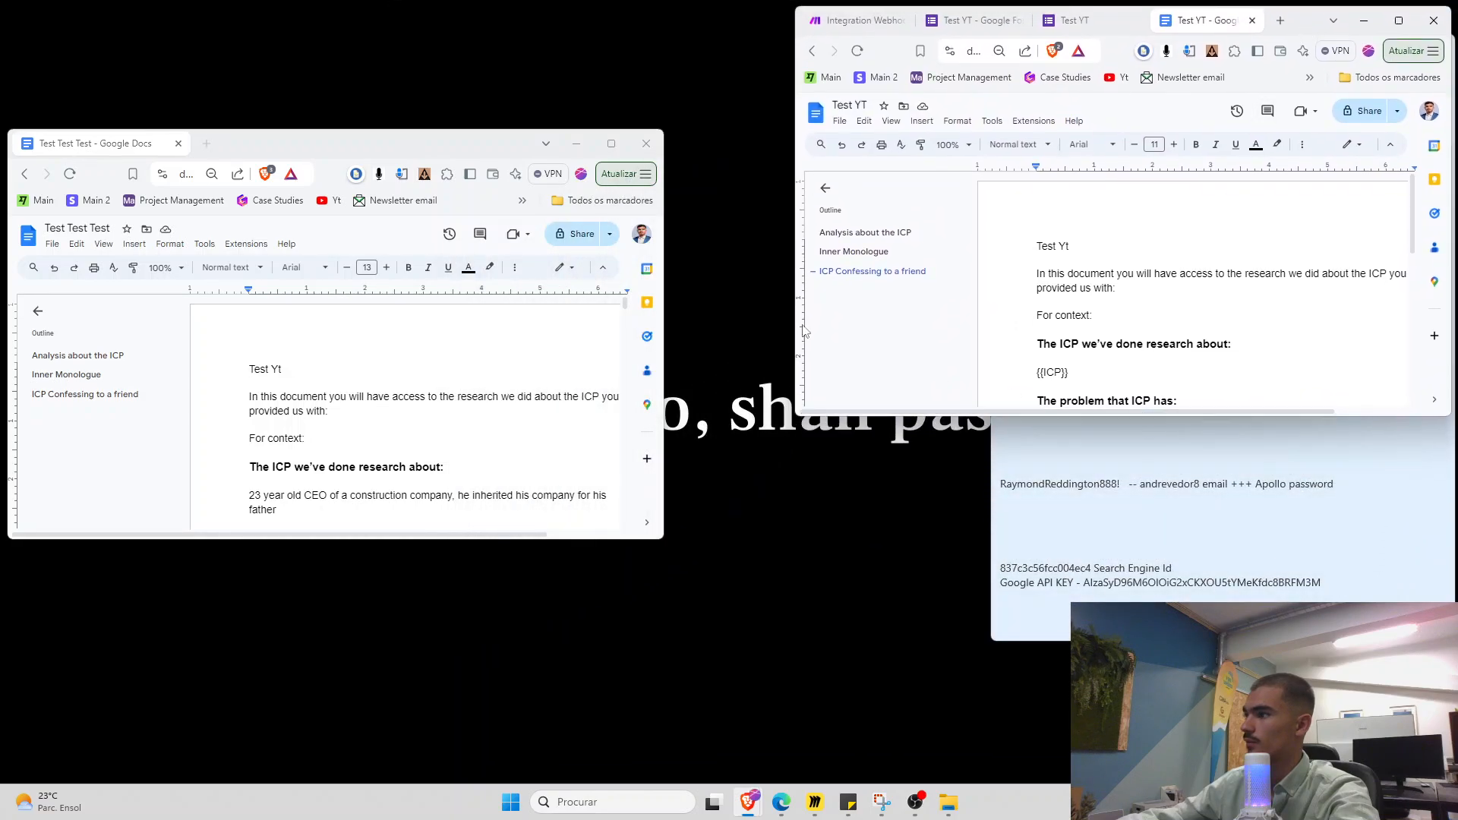
{"action": "left_click_drag", "start_coordinate": [476, 145], "coordinate": [497, 507]}
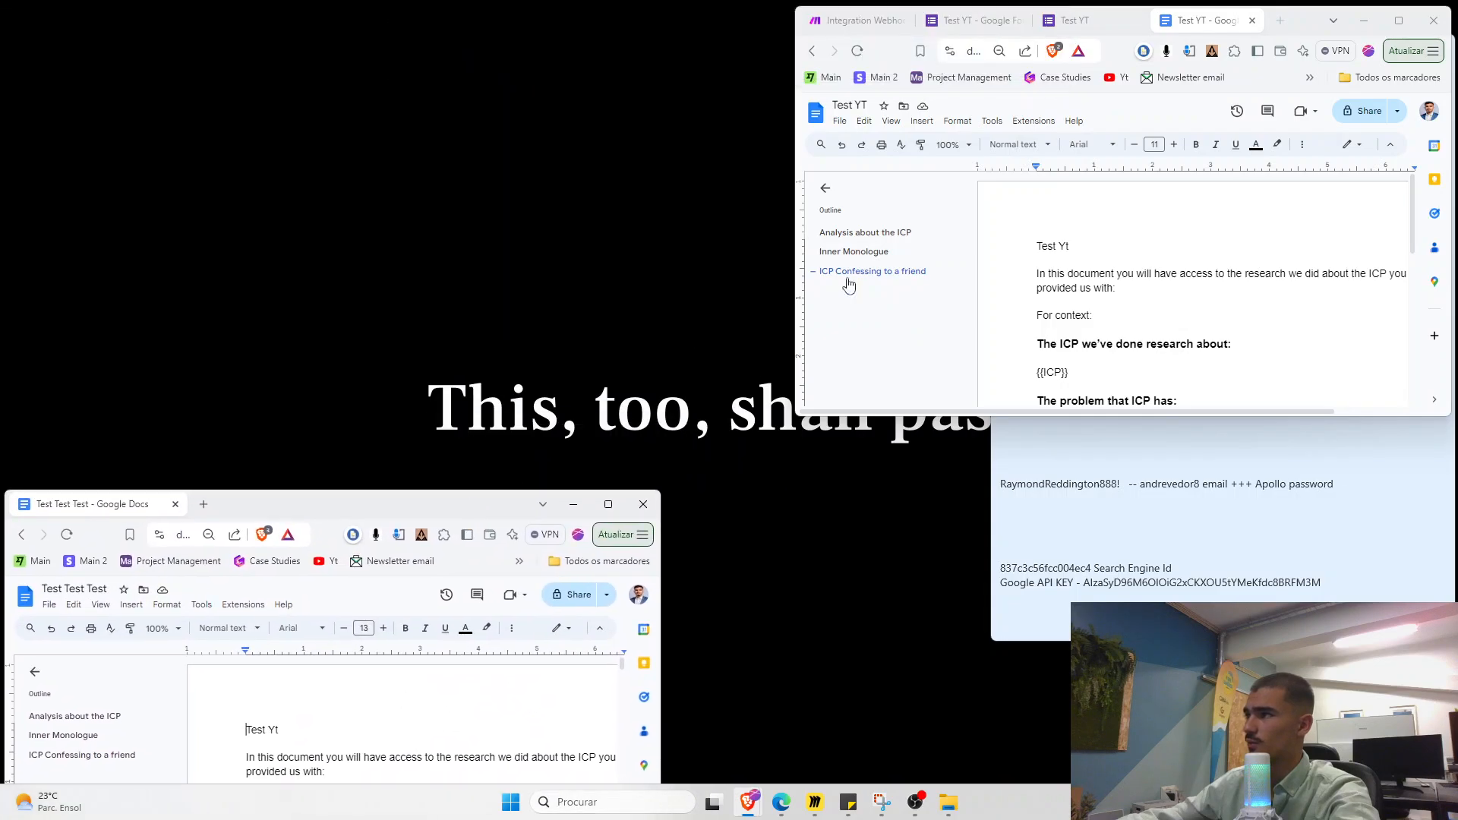
{"action": "mouse_move", "coordinate": [1306, 23]}
{"action": "left_mouse_down"}
{"action": "mouse_move", "coordinate": [1292, 28]}
{"action": "mouse_move", "coordinate": [1297, 500]}
{"action": "mouse_move", "coordinate": [1287, 118]}
{"action": "mouse_move", "coordinate": [1295, 21]}
{"action": "mouse_move", "coordinate": [1311, 23]}
{"action": "left_mouse_up"}
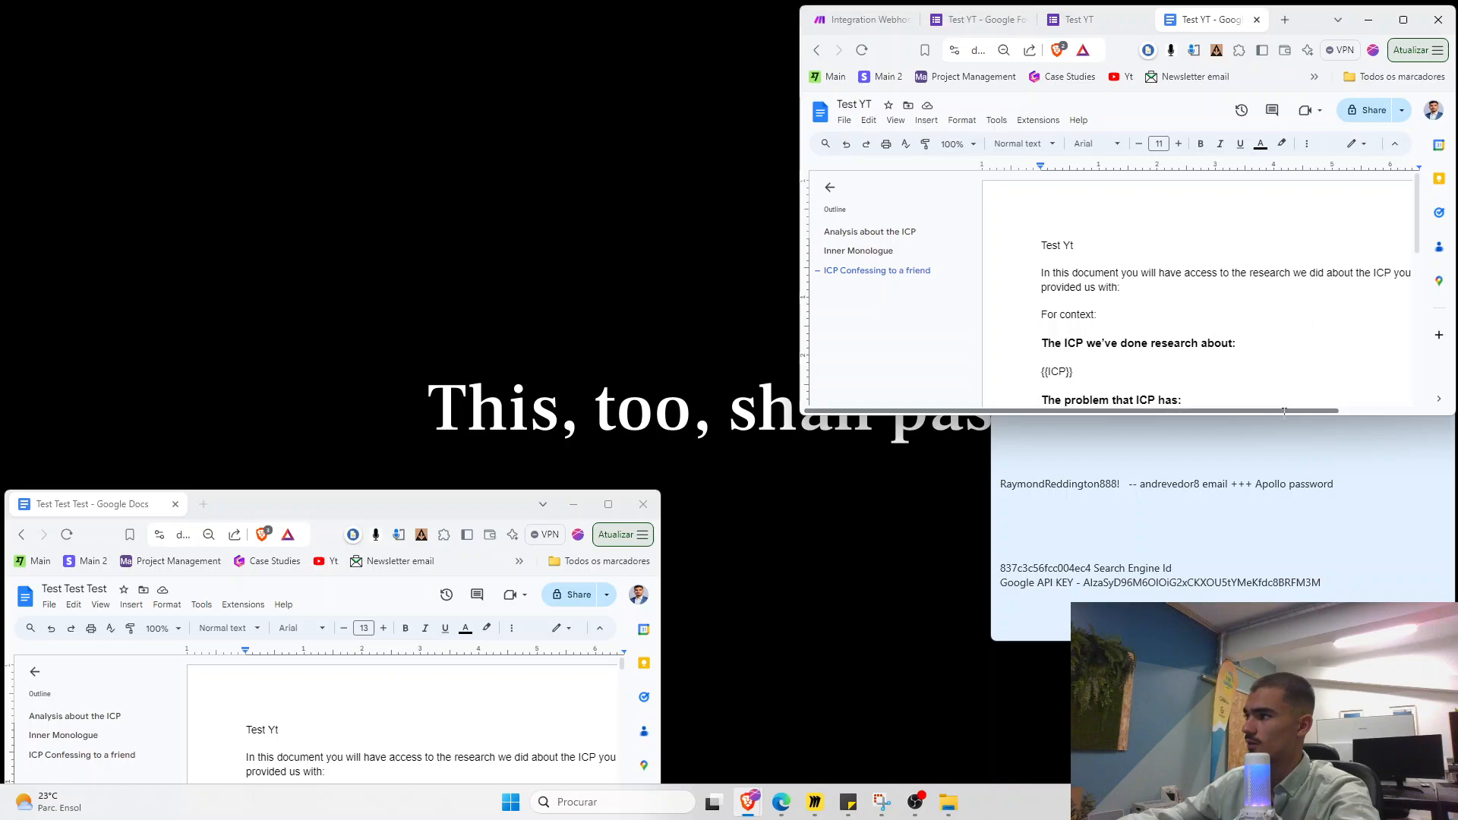
{"action": "left_click_drag", "start_coordinate": [1283, 415], "coordinate": [1283, 783]}
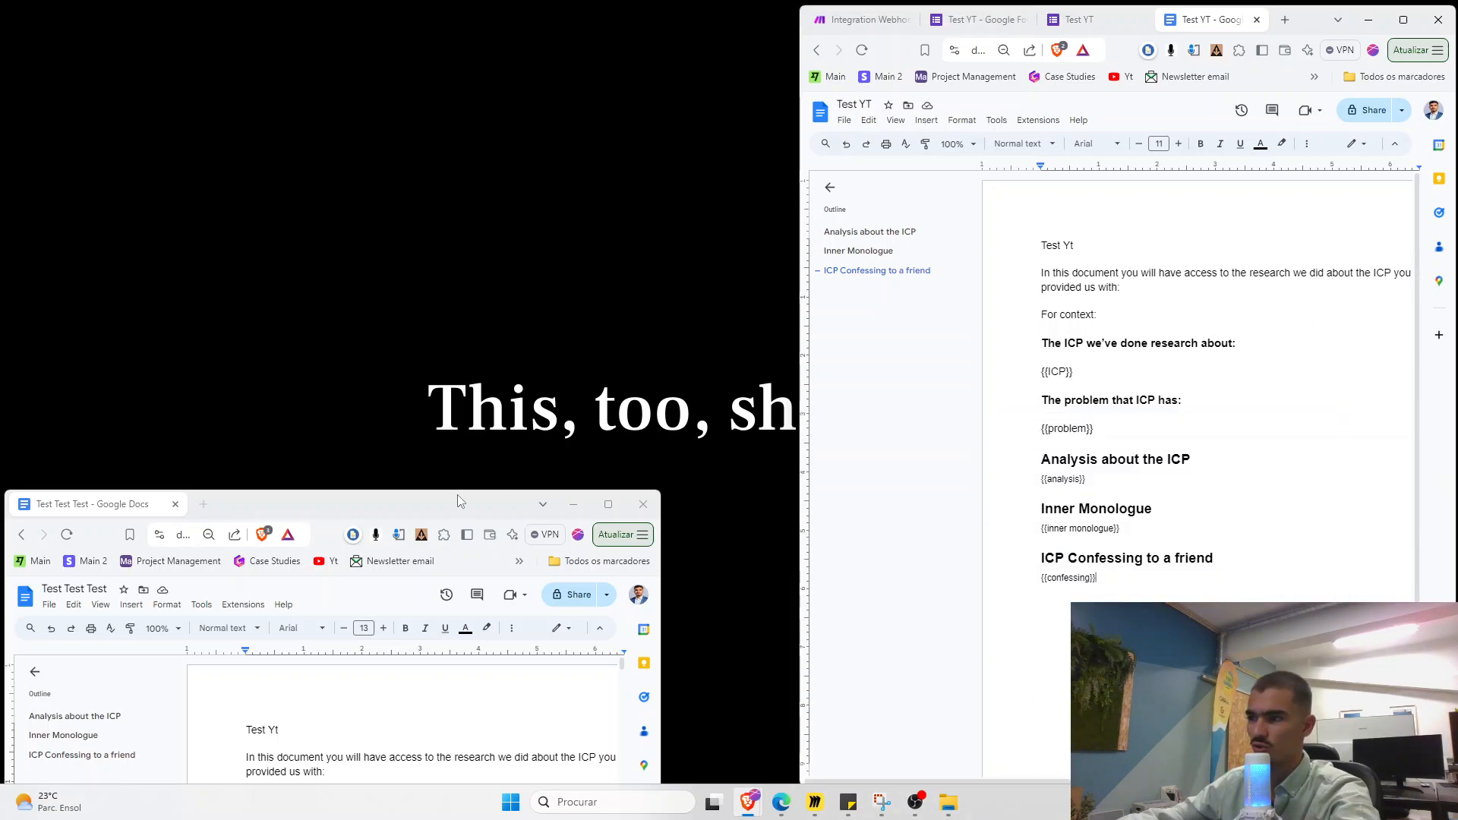
{"action": "left_click_drag", "start_coordinate": [457, 497], "coordinate": [460, 7]}
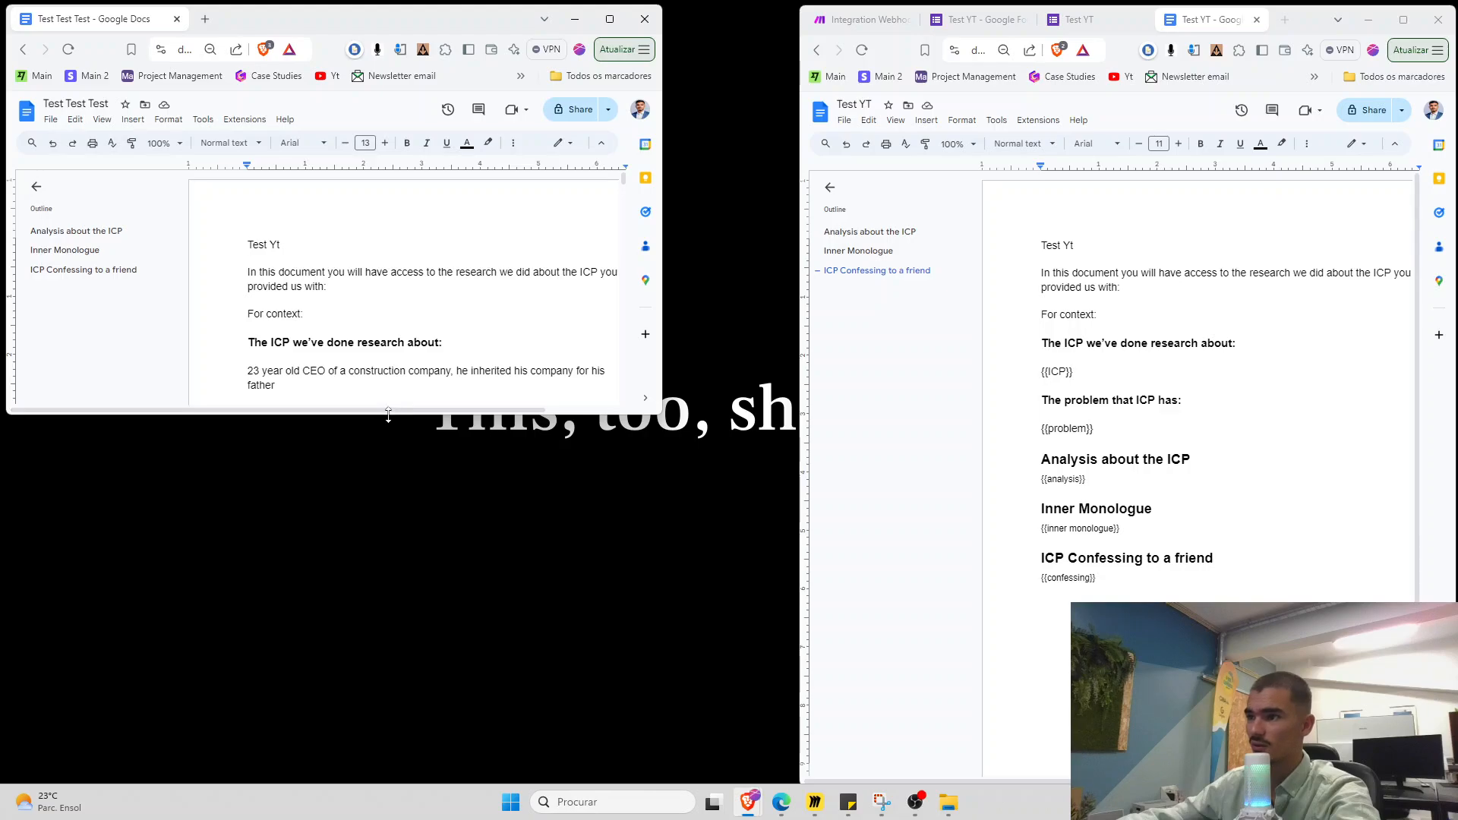
{"action": "left_click_drag", "start_coordinate": [395, 413], "coordinate": [401, 775]}
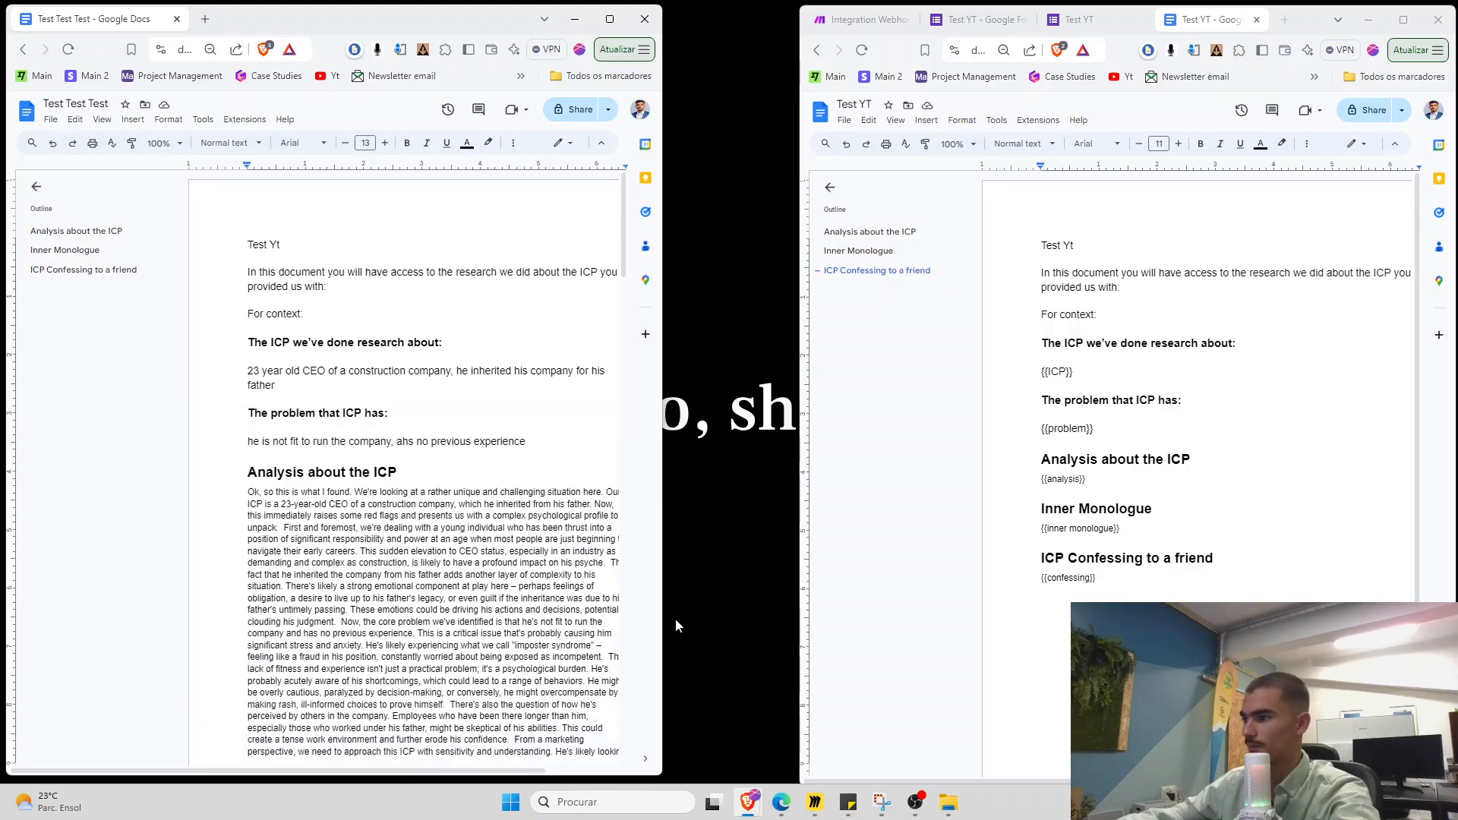
{"action": "left_click_drag", "start_coordinate": [663, 620], "coordinate": [800, 615]}
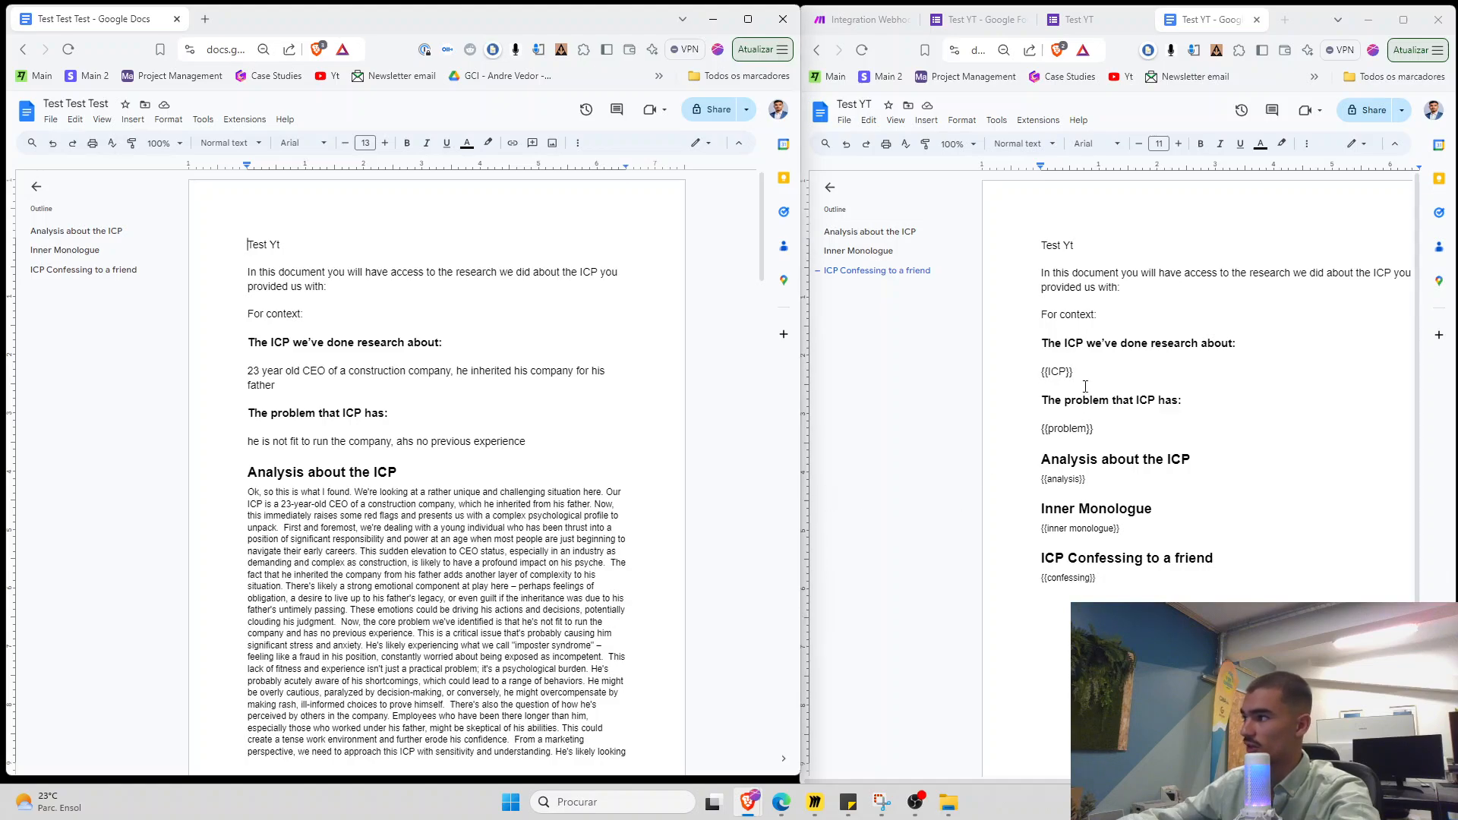
Compare the template's research heading with the generated CEO paragraph and analysis text
{"action": "left_click_drag", "start_coordinate": [1045, 349], "coordinate": [1259, 342]}
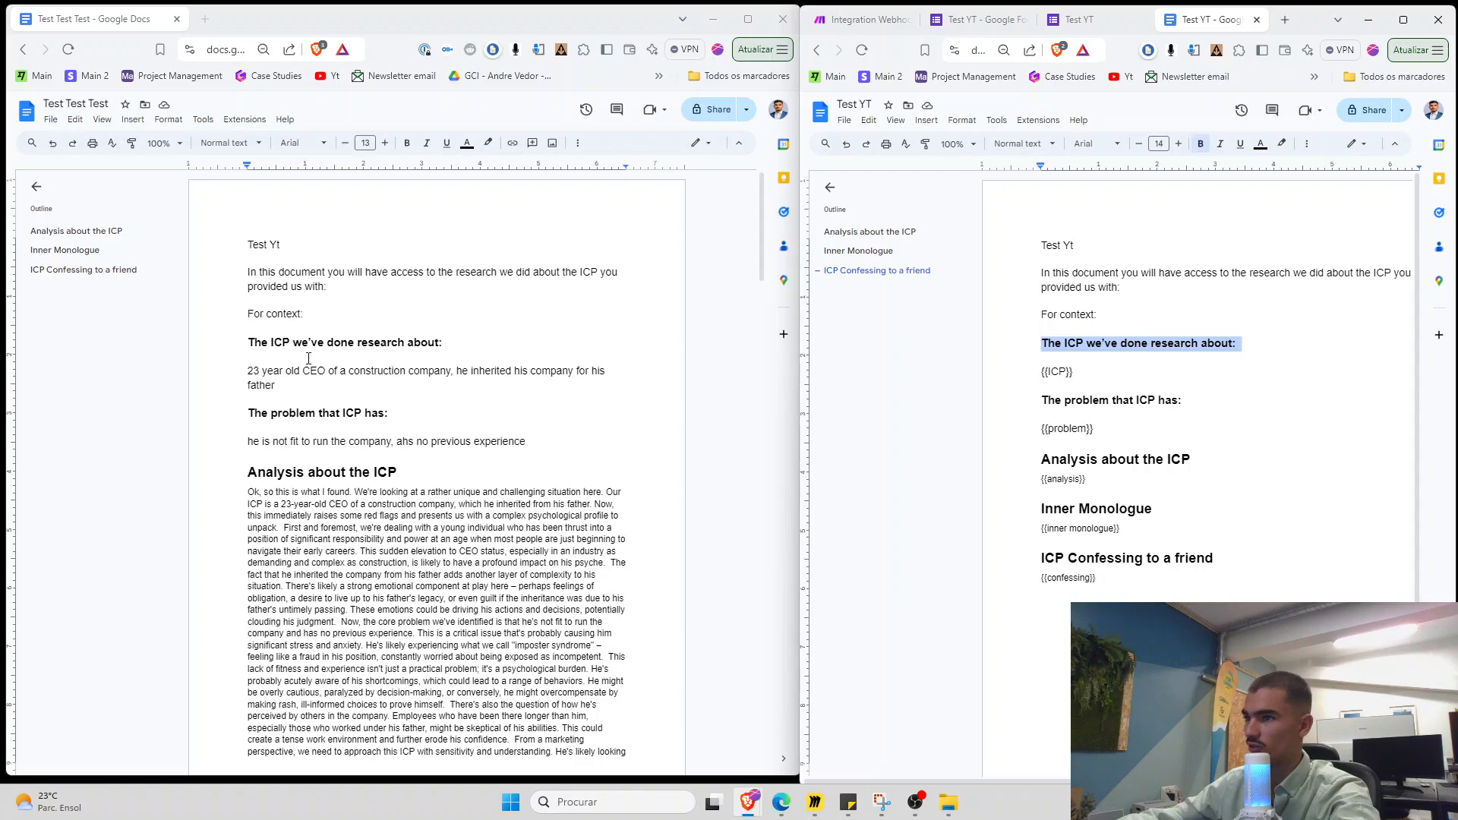
{"action": "left_click_drag", "start_coordinate": [247, 371], "coordinate": [285, 385]}
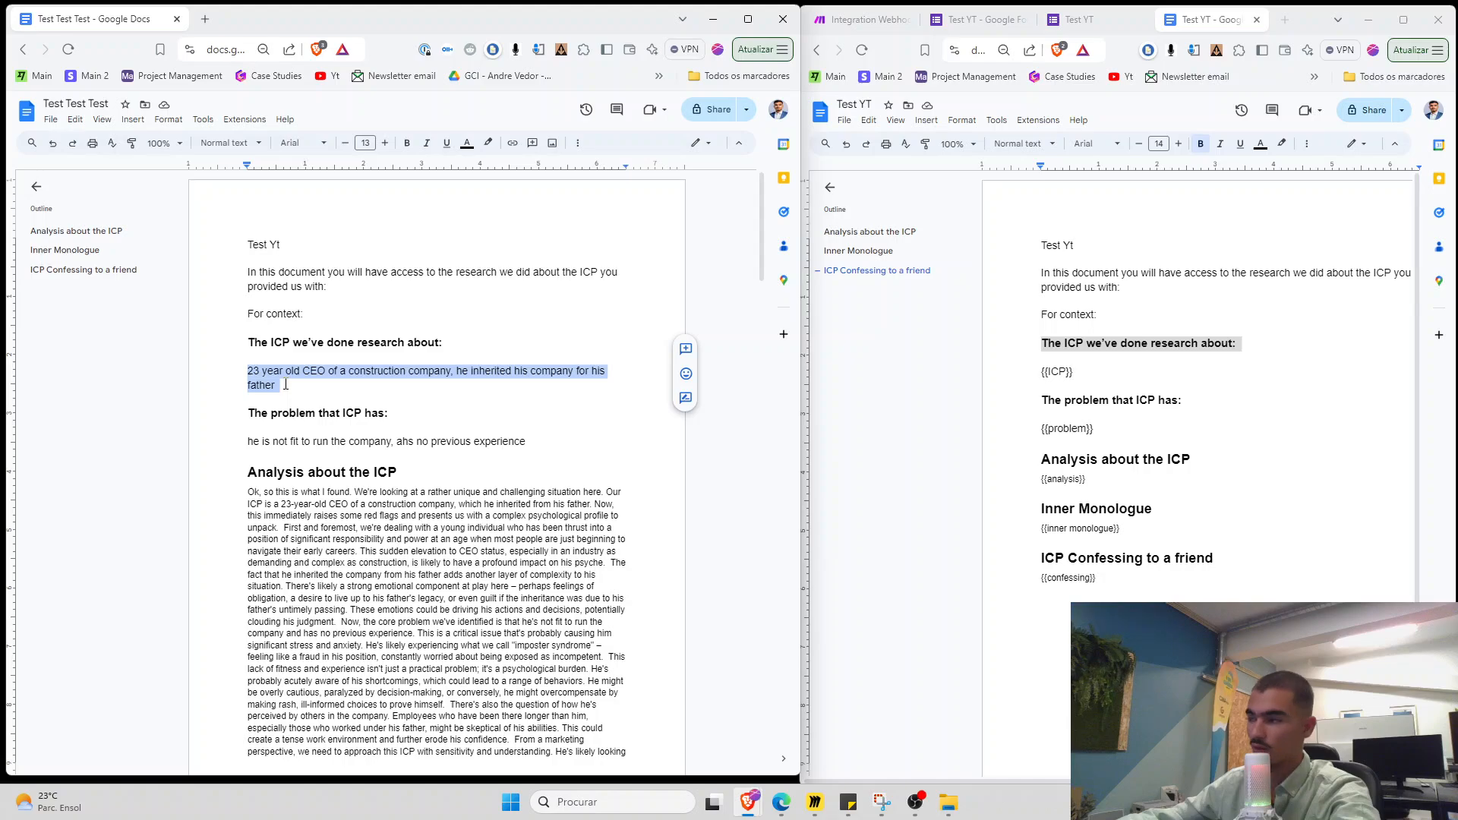
{"action": "left_click_drag", "start_coordinate": [248, 443], "coordinate": [530, 442]}
{"action": "scroll", "coordinate": [512, 454], "scroll_direction": "down", "scroll_amount": 2}
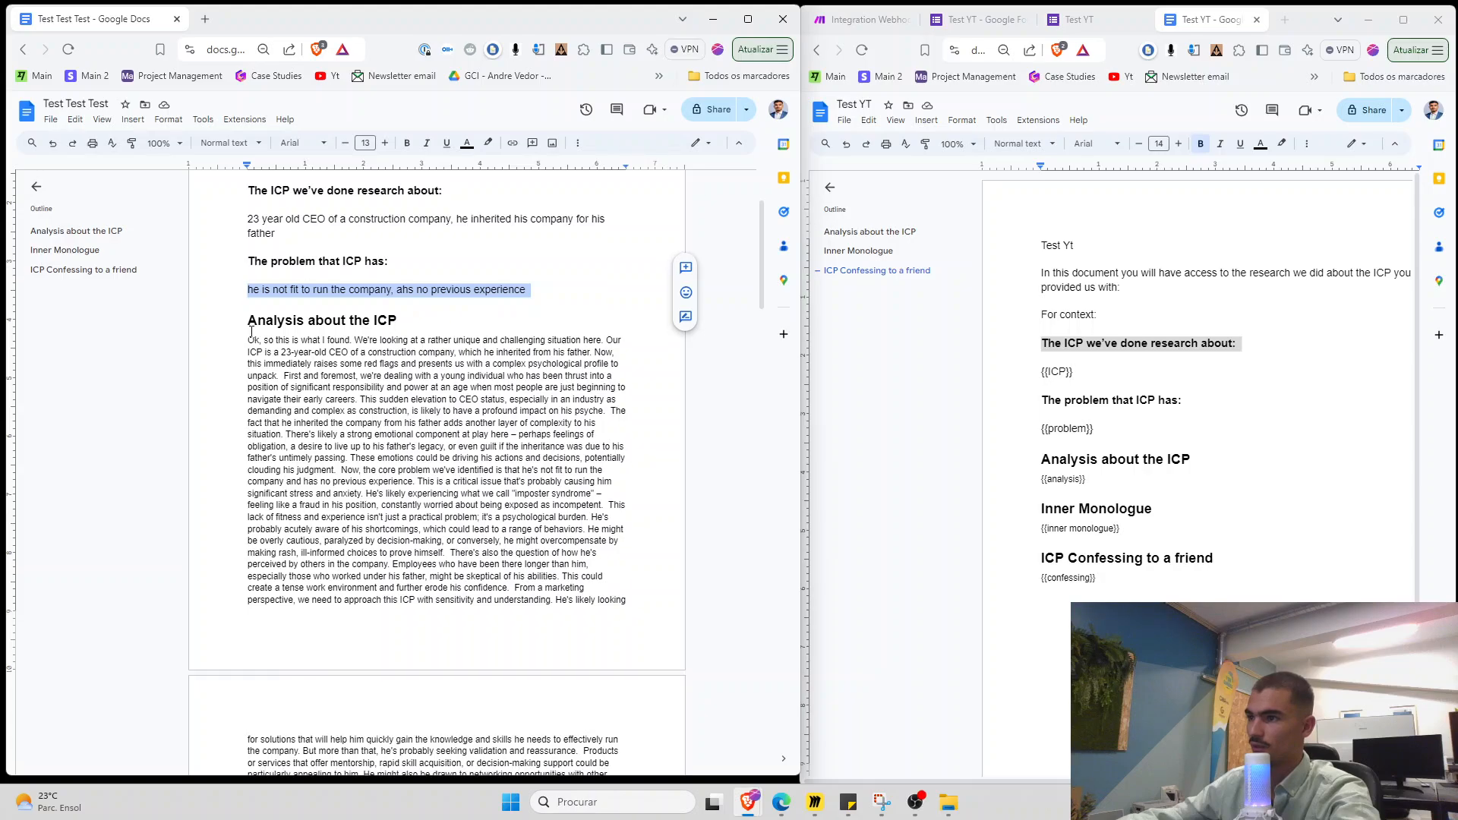
{"action": "left_click_drag", "start_coordinate": [242, 339], "coordinate": [626, 602]}
{"action": "left_click", "coordinate": [626, 601]}
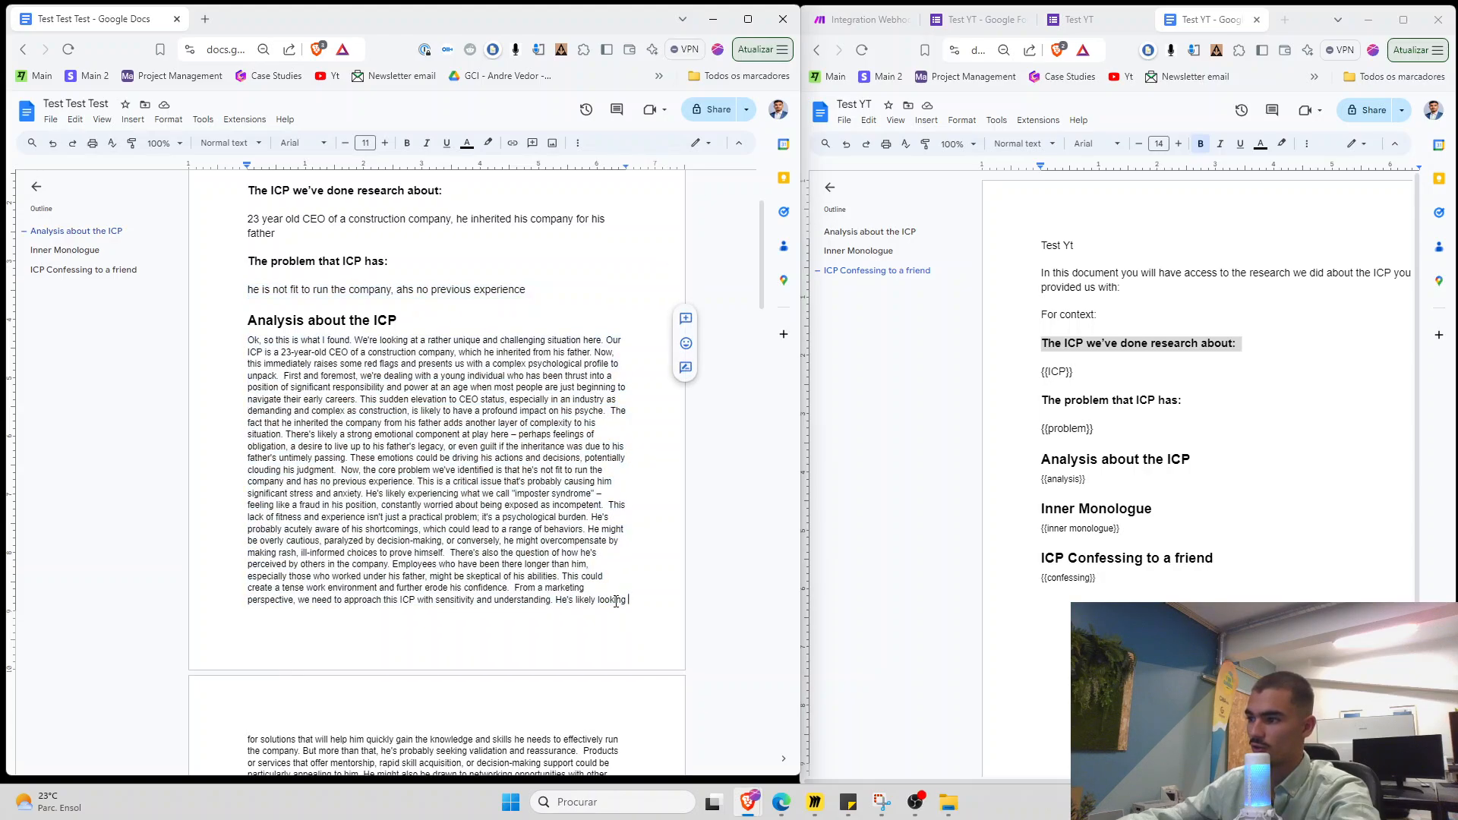
{"action": "scroll", "coordinate": [310, 487], "scroll_direction": "down", "scroll_amount": 1}
{"action": "scroll", "coordinate": [309, 487], "scroll_direction": "down", "scroll_amount": 12}
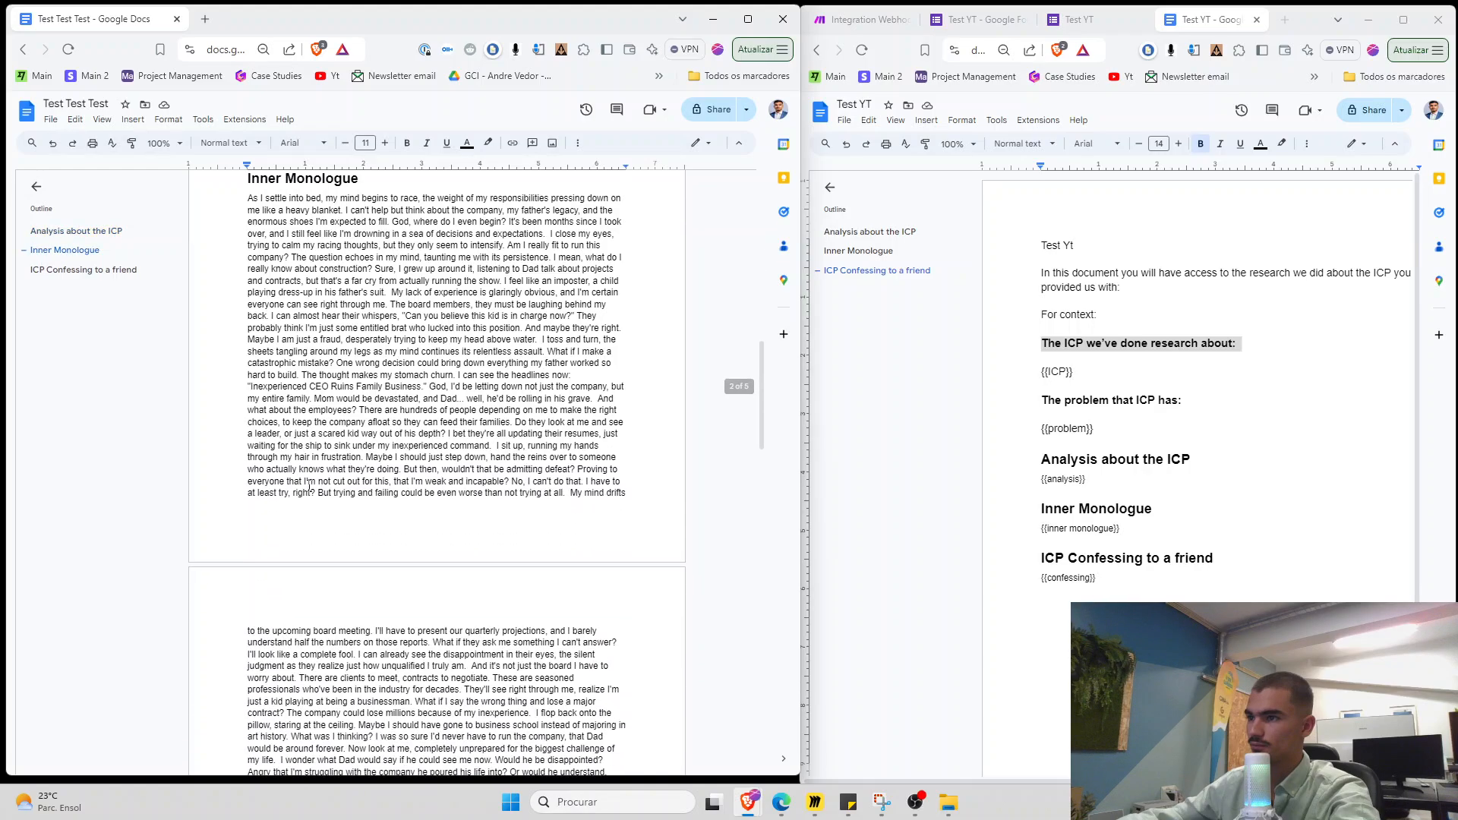
{"action": "scroll", "coordinate": [309, 486], "scroll_direction": "down", "scroll_amount": 15}
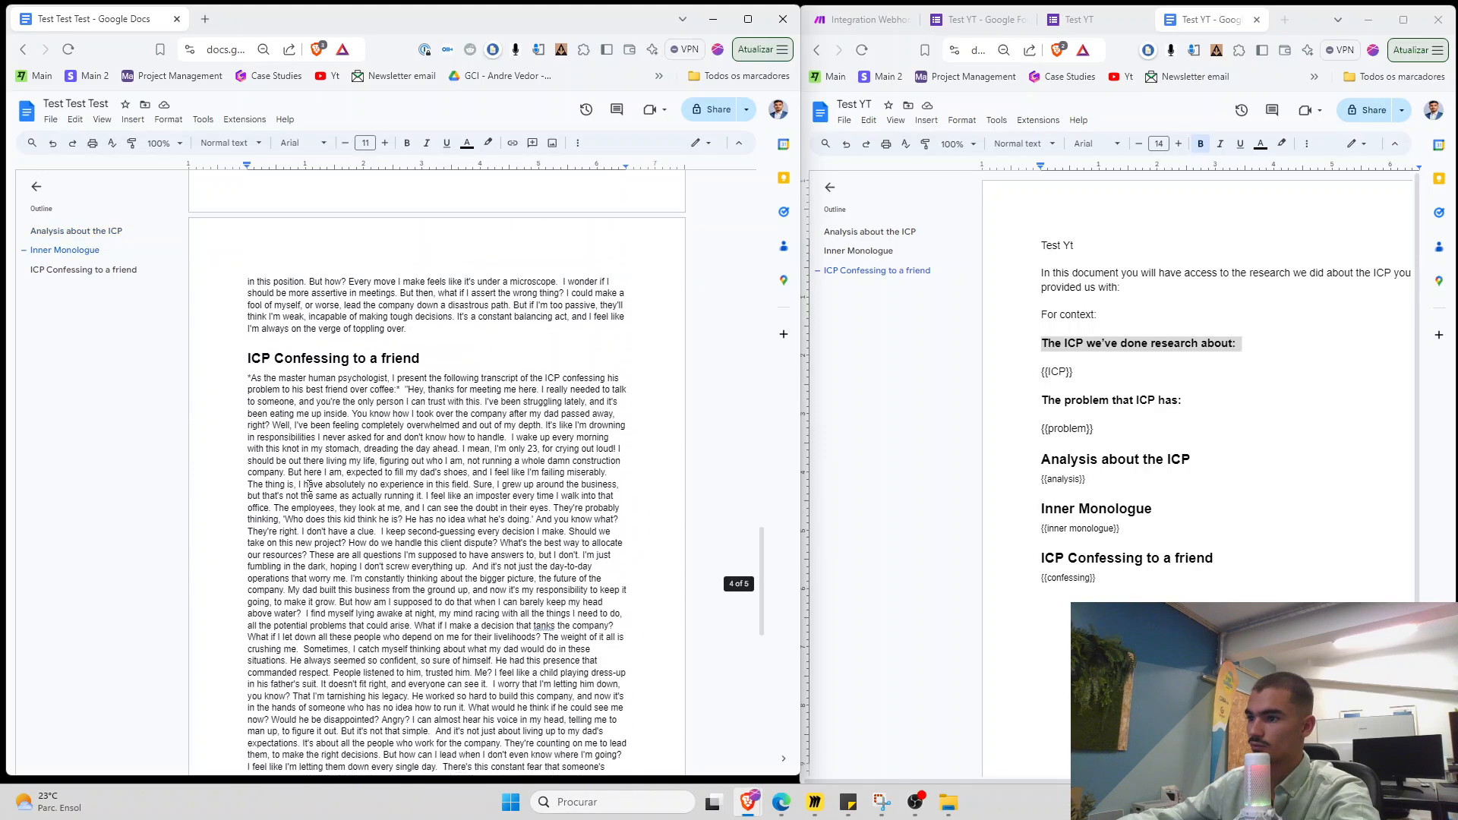
{"action": "scroll", "coordinate": [309, 486], "scroll_direction": "down", "scroll_amount": 4}
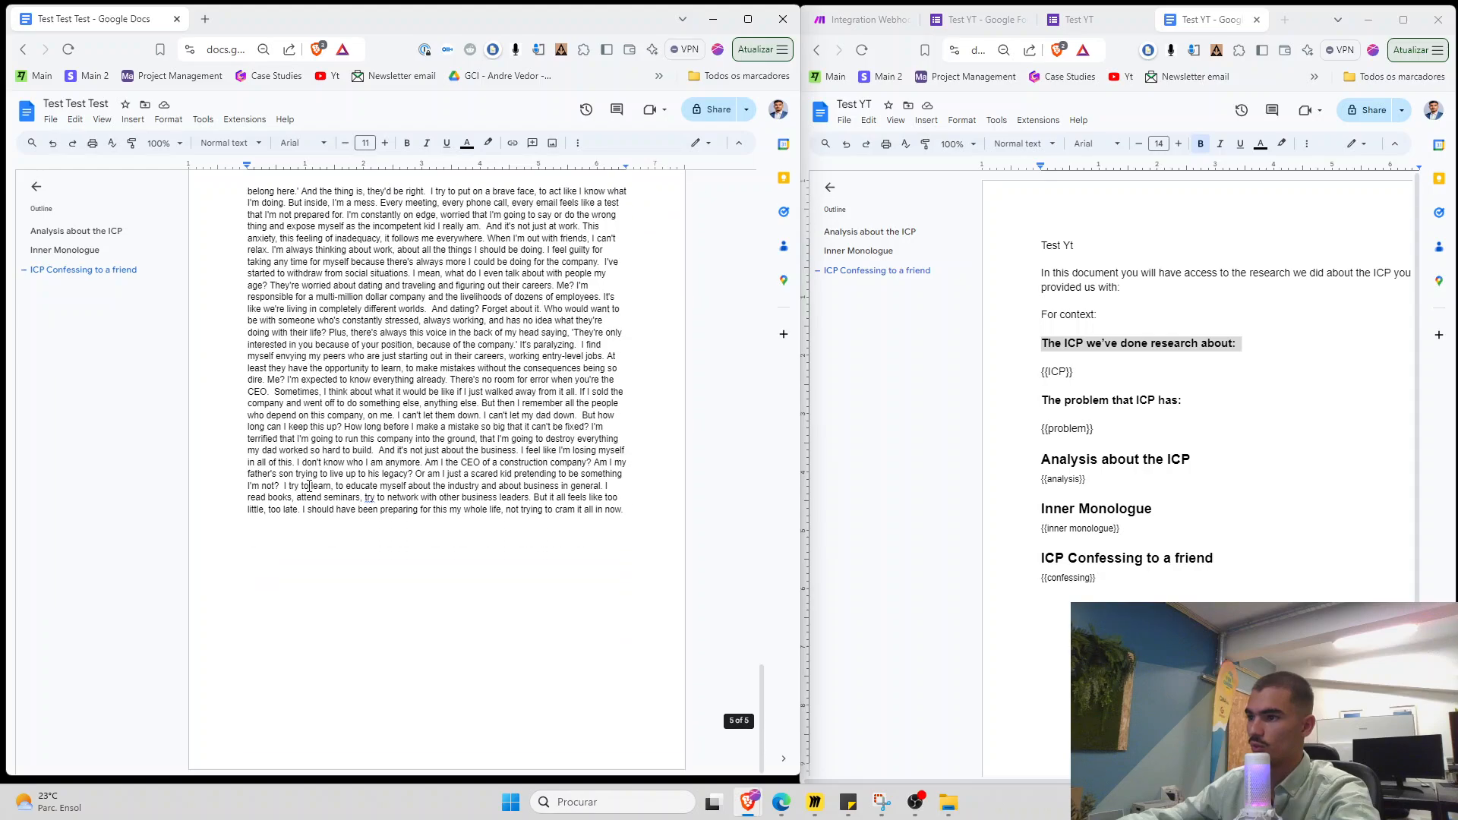
{"action": "scroll", "coordinate": [309, 486], "scroll_direction": "up", "scroll_amount": 10}
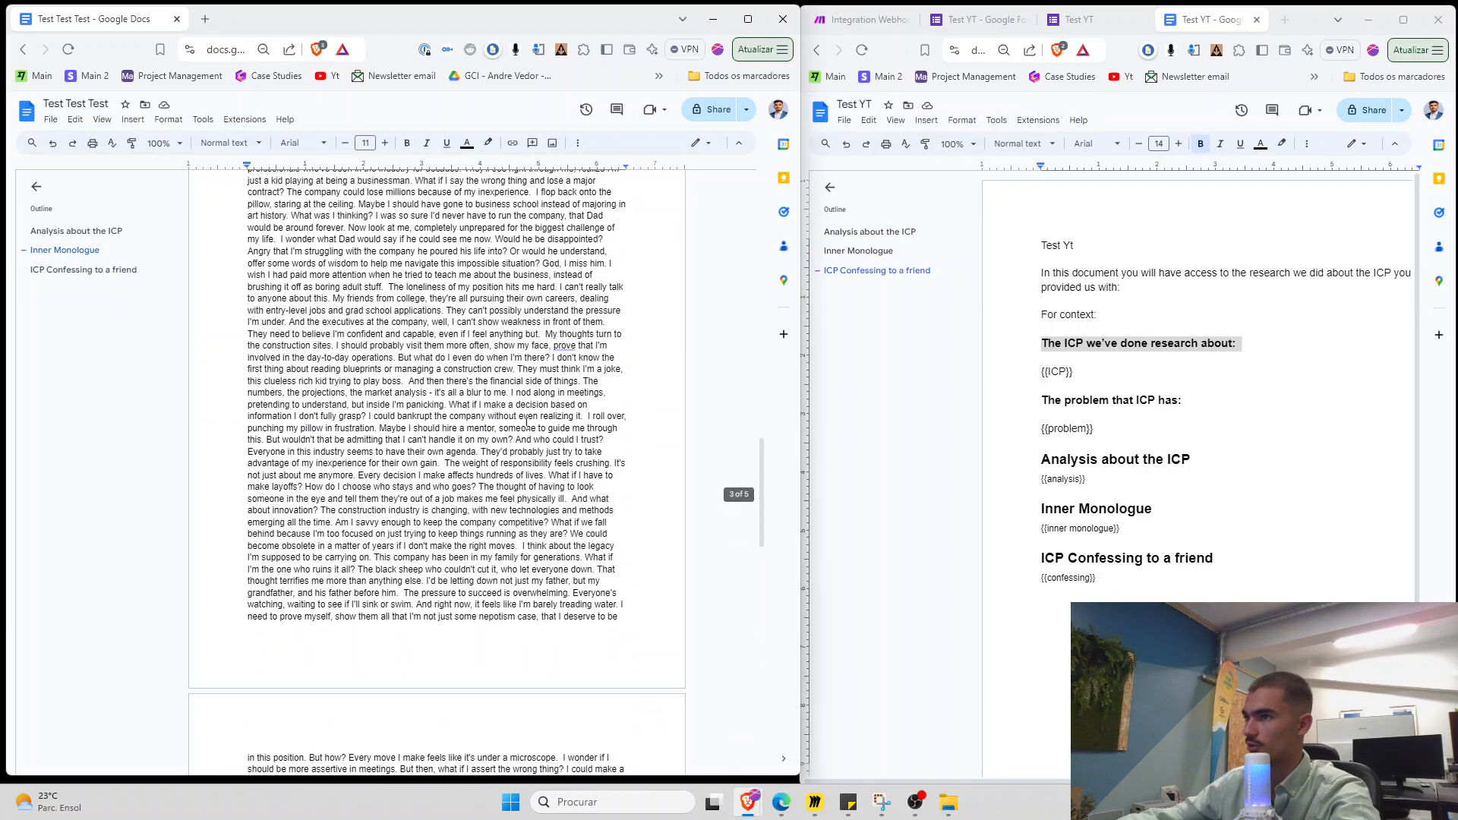
{"action": "scroll", "coordinate": [526, 422], "scroll_direction": "up", "scroll_amount": 10}
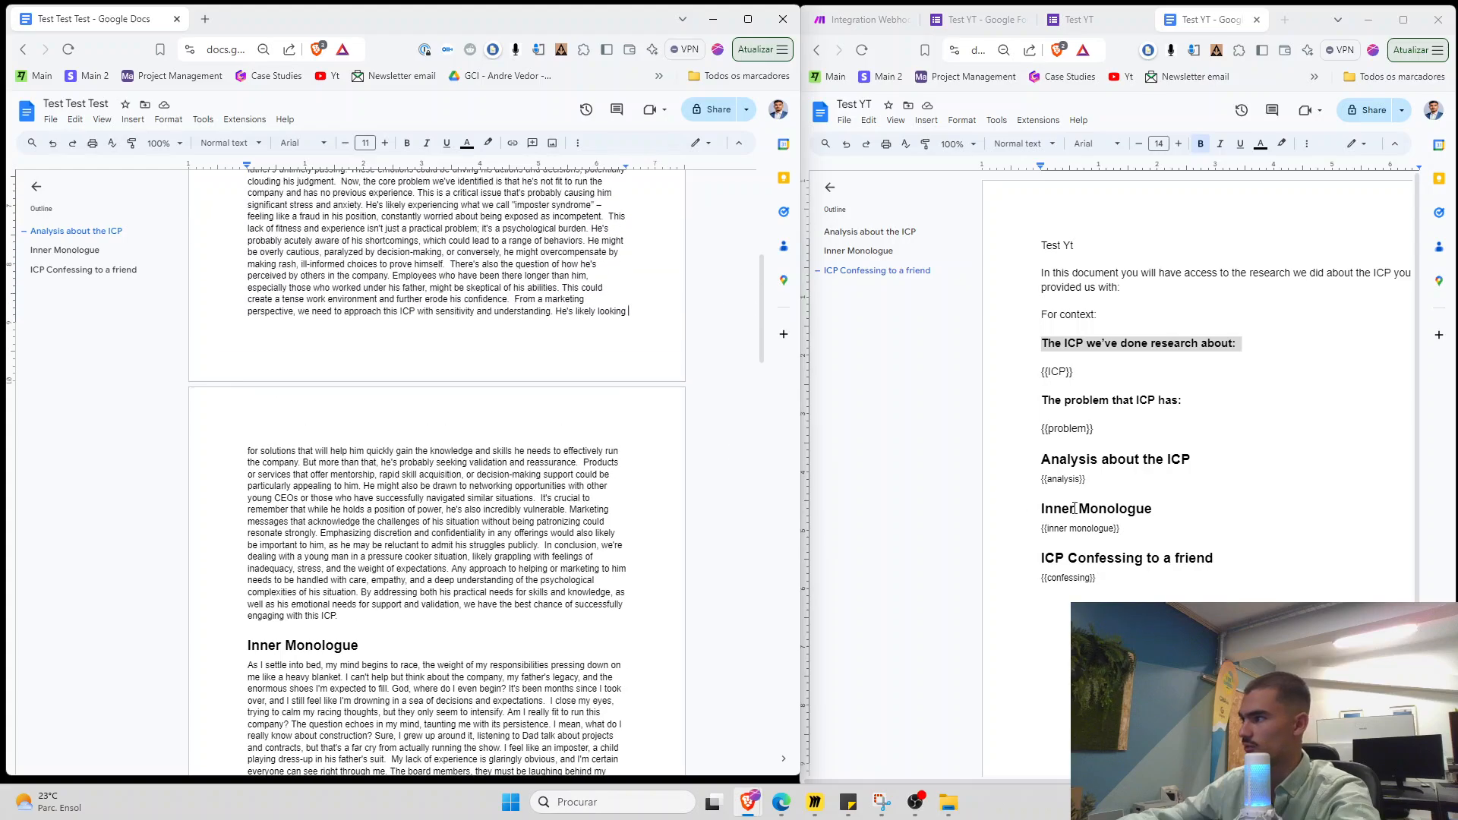
{"action": "scroll", "coordinate": [1089, 501], "scroll_direction": "up", "scroll_amount": 1}
Set the {{analysis}}, {{inner monologue}} and {{confessing}} placeholders to Montserrat, size 13
{"action": "left_click_drag", "start_coordinate": [1075, 407], "coordinate": [1143, 410]}
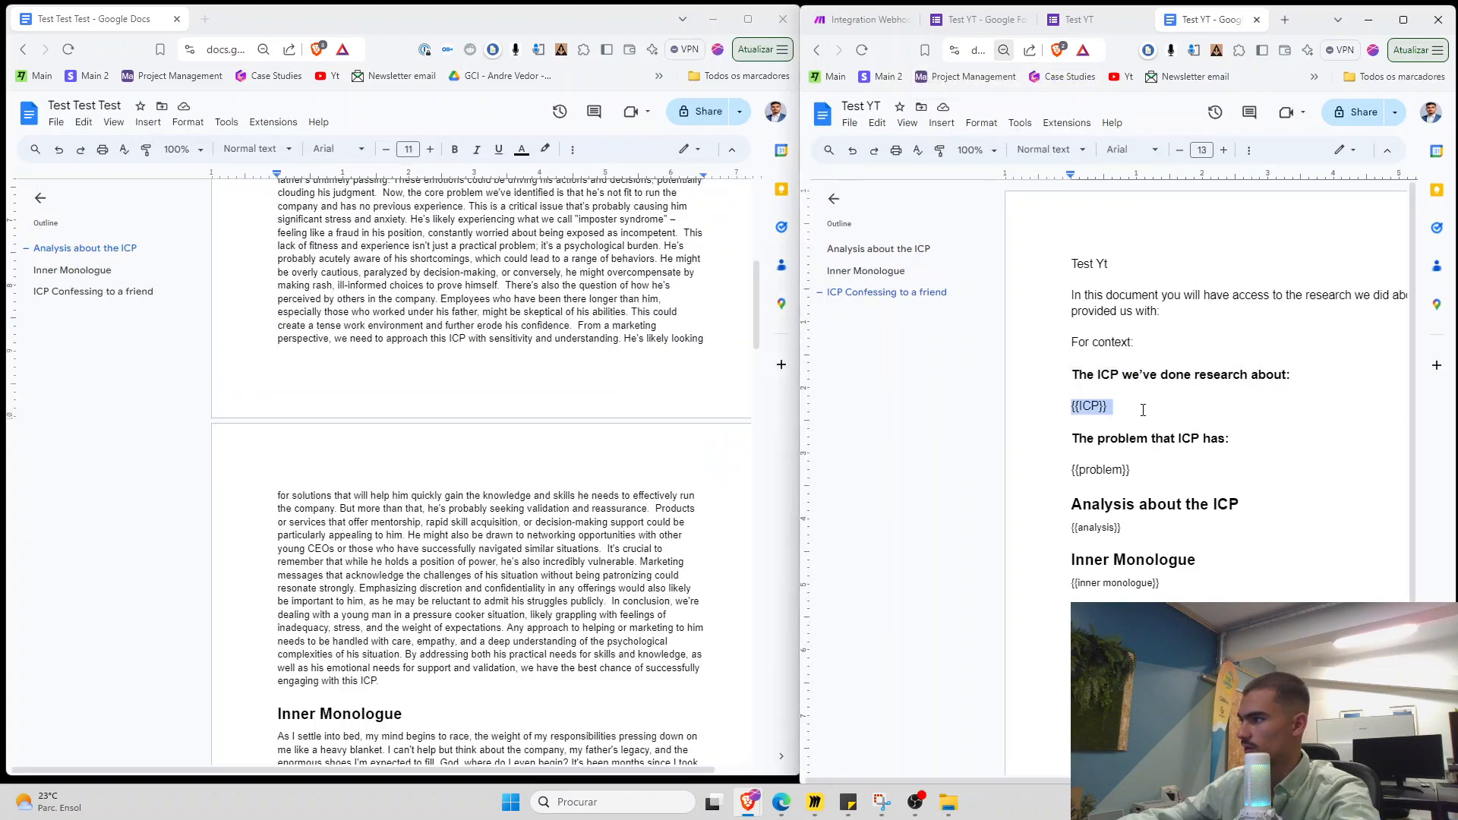
{"action": "triple_click", "coordinate": [1074, 586], "text": "ctrl"}
{"action": "left_click", "coordinate": [1062, 151]}
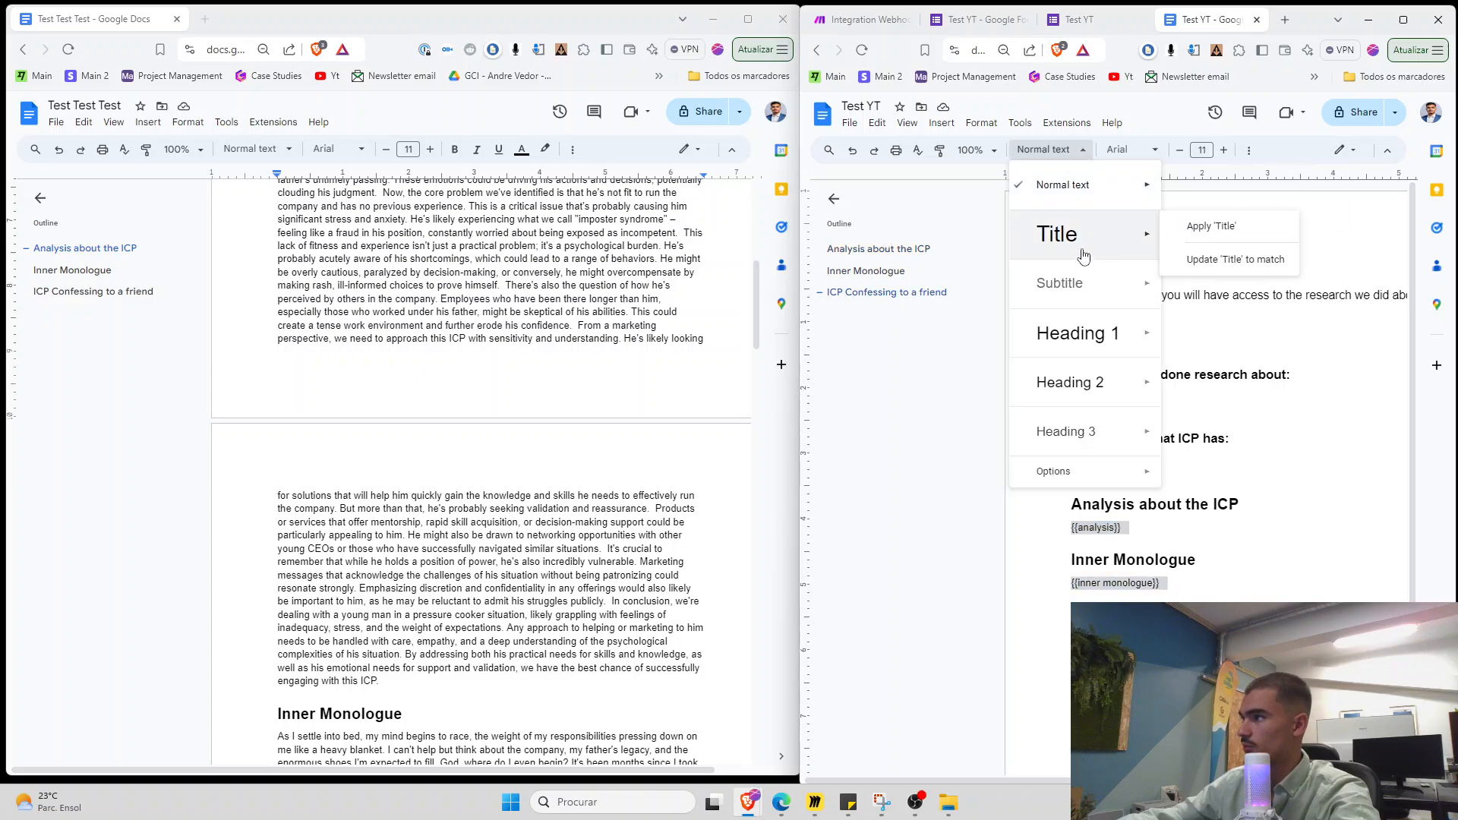
{"action": "left_click", "coordinate": [1127, 151]}
{"action": "left_click", "coordinate": [1146, 234]}
{"action": "left_click", "coordinate": [1222, 150]}
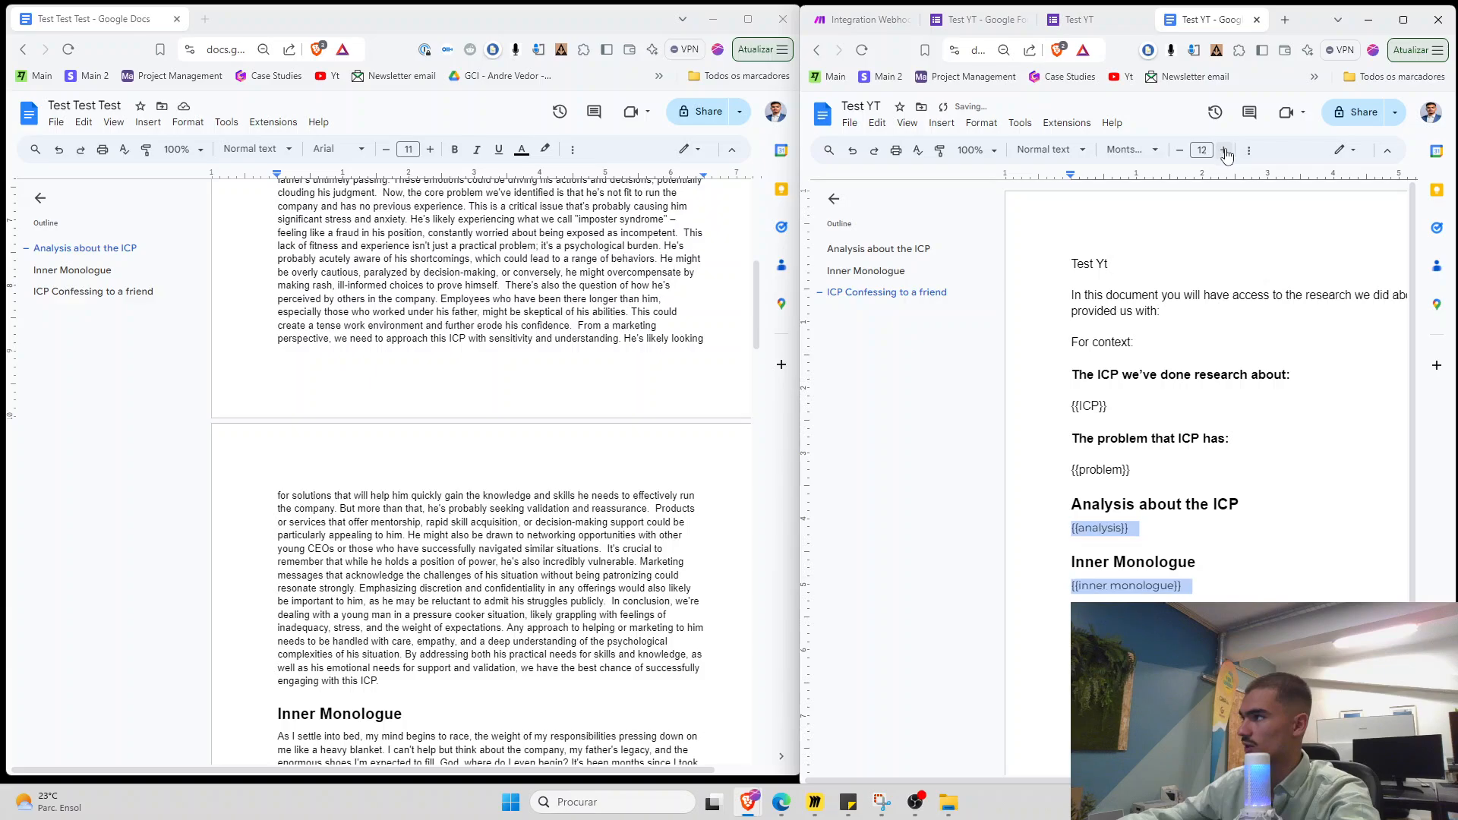
{"action": "left_click", "coordinate": [1221, 151]}
Go back to the Make scenario and pan to see every module
{"action": "left_click", "coordinate": [1403, 19]}
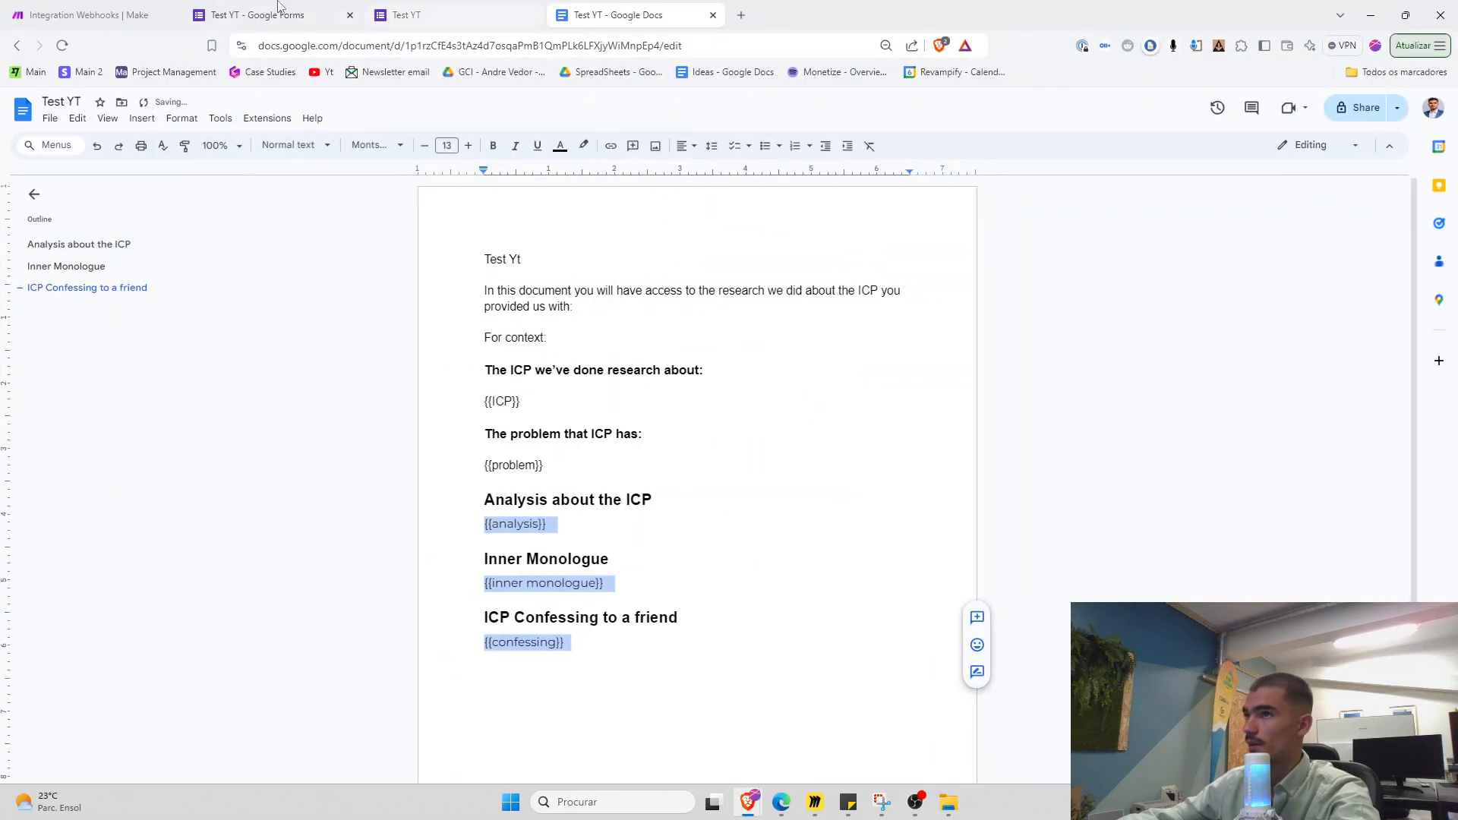
{"action": "left_click", "coordinate": [114, 11]}
{"action": "left_click_drag", "start_coordinate": [593, 530], "coordinate": [843, 510]}
{"action": "scroll", "coordinate": [471, 521], "scroll_direction": "down", "scroll_amount": 3}
Append 'Format and space your answer properly so it's not a big wall of text.' to the 1st Prompt system prompt
{"action": "scroll", "coordinate": [452, 522], "scroll_direction": "up", "scroll_amount": 4}
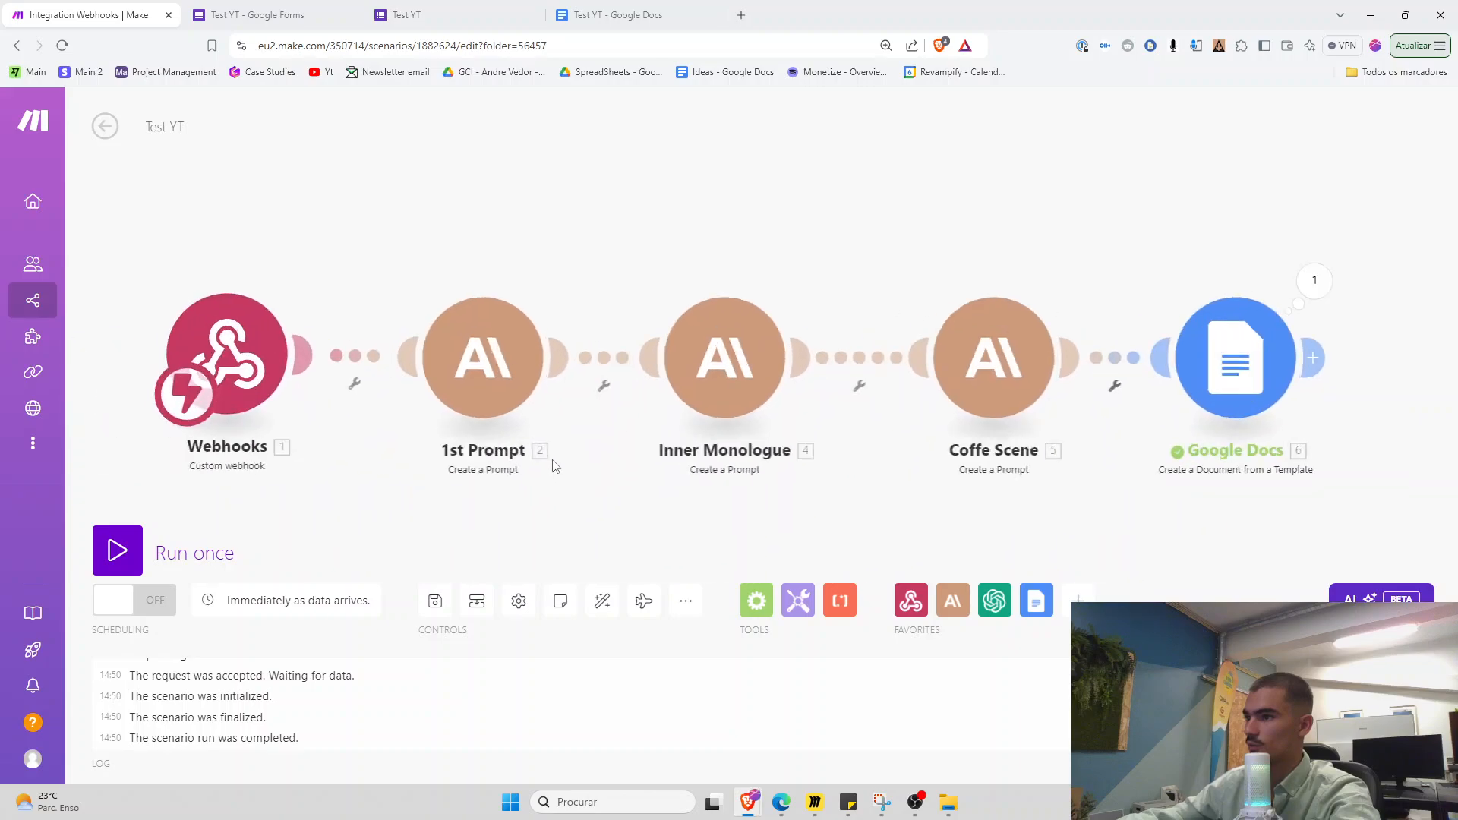
{"action": "left_click", "coordinate": [476, 347]}
{"action": "scroll", "coordinate": [743, 533], "scroll_direction": "down", "scroll_amount": 8}
{"action": "scroll", "coordinate": [742, 532], "scroll_direction": "down", "scroll_amount": 5}
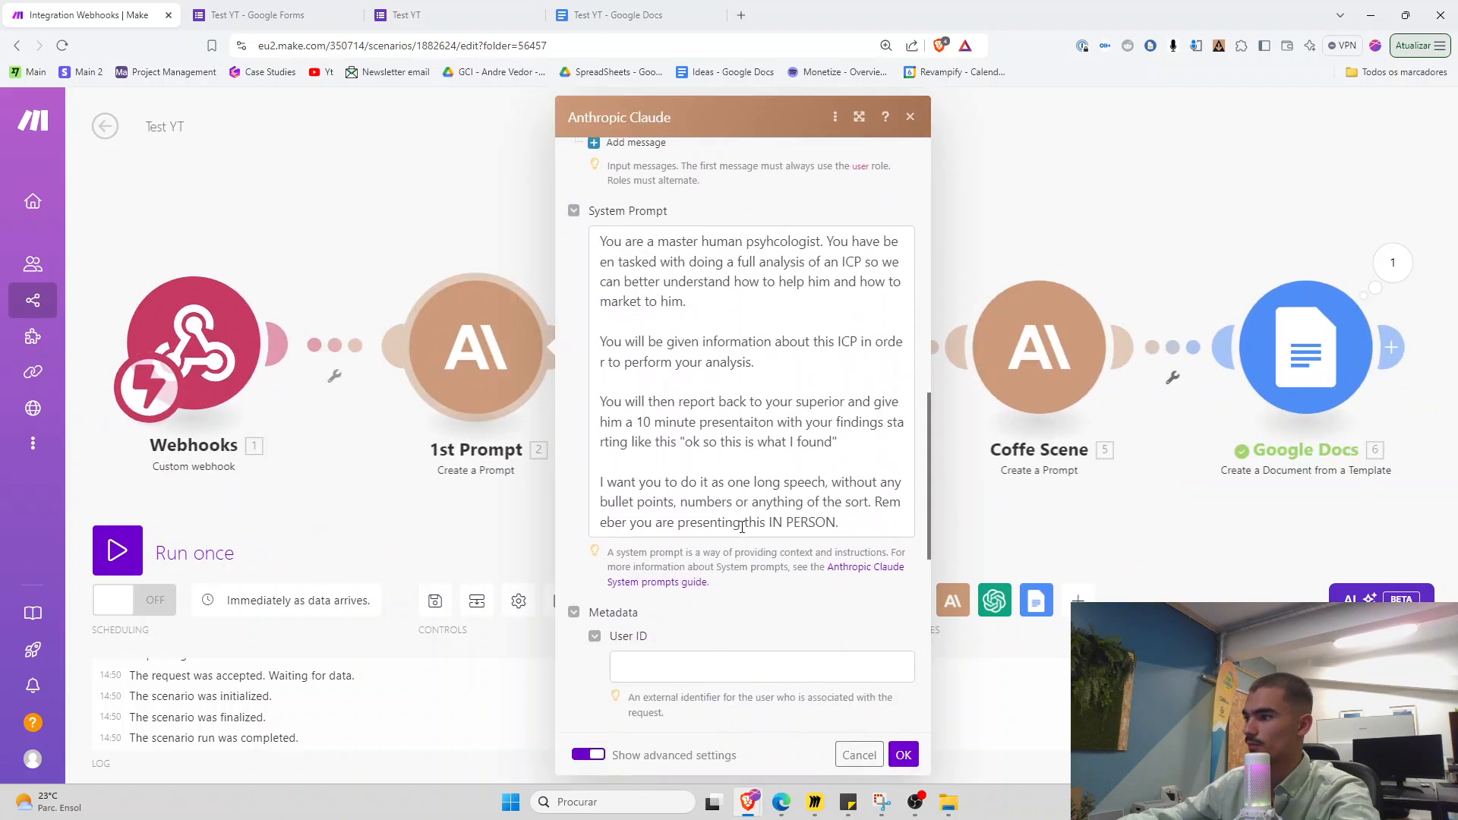
{"action": "left_click", "coordinate": [877, 526]}
{"action": "key", "text": "Return"}
{"action": "key", "text": "Return"}
{"action": "type", "text": "Format and space your answer properly so it's"}
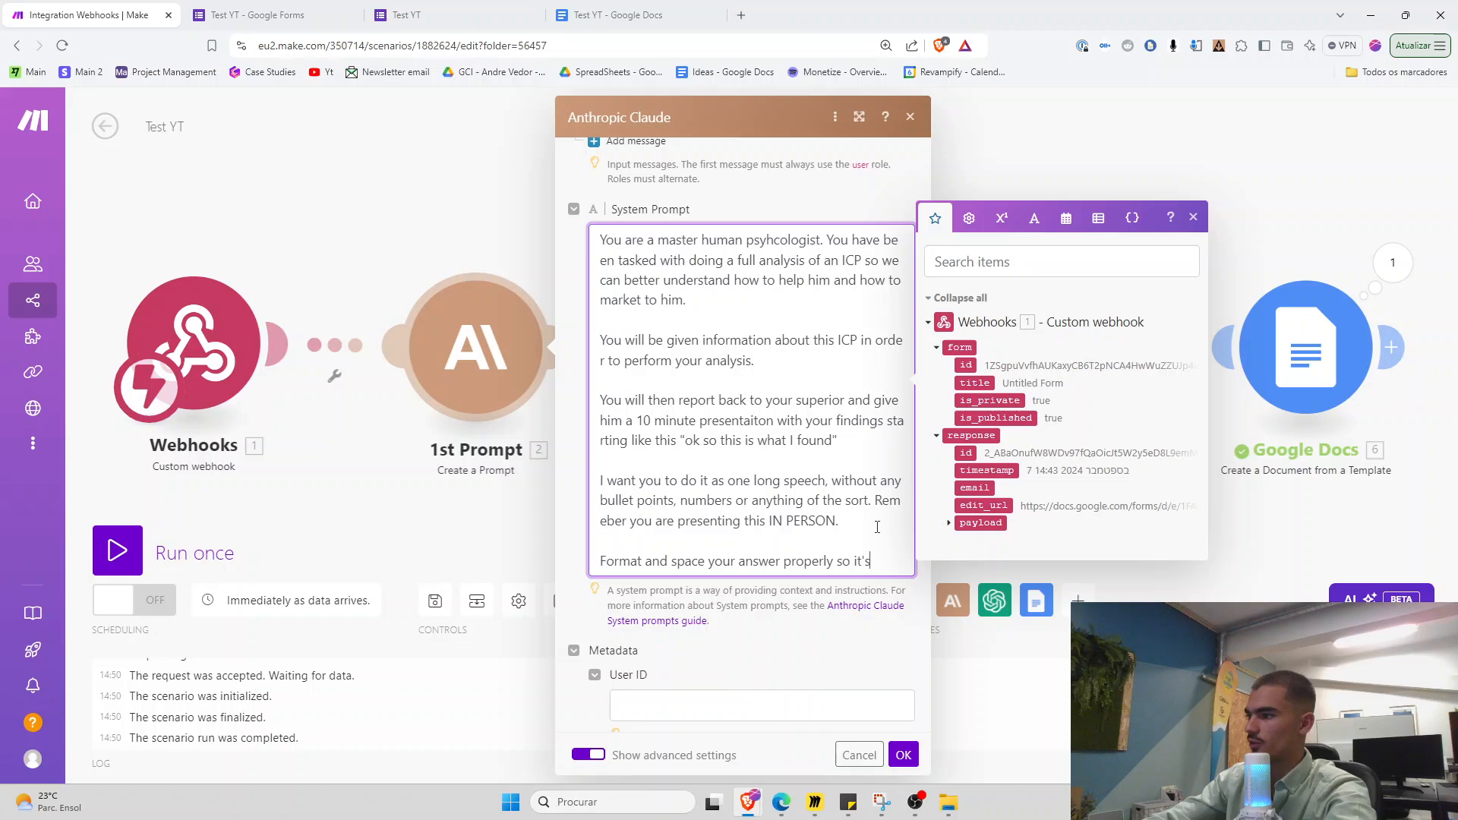
{"action": "type", "text": " not a big wall o"}
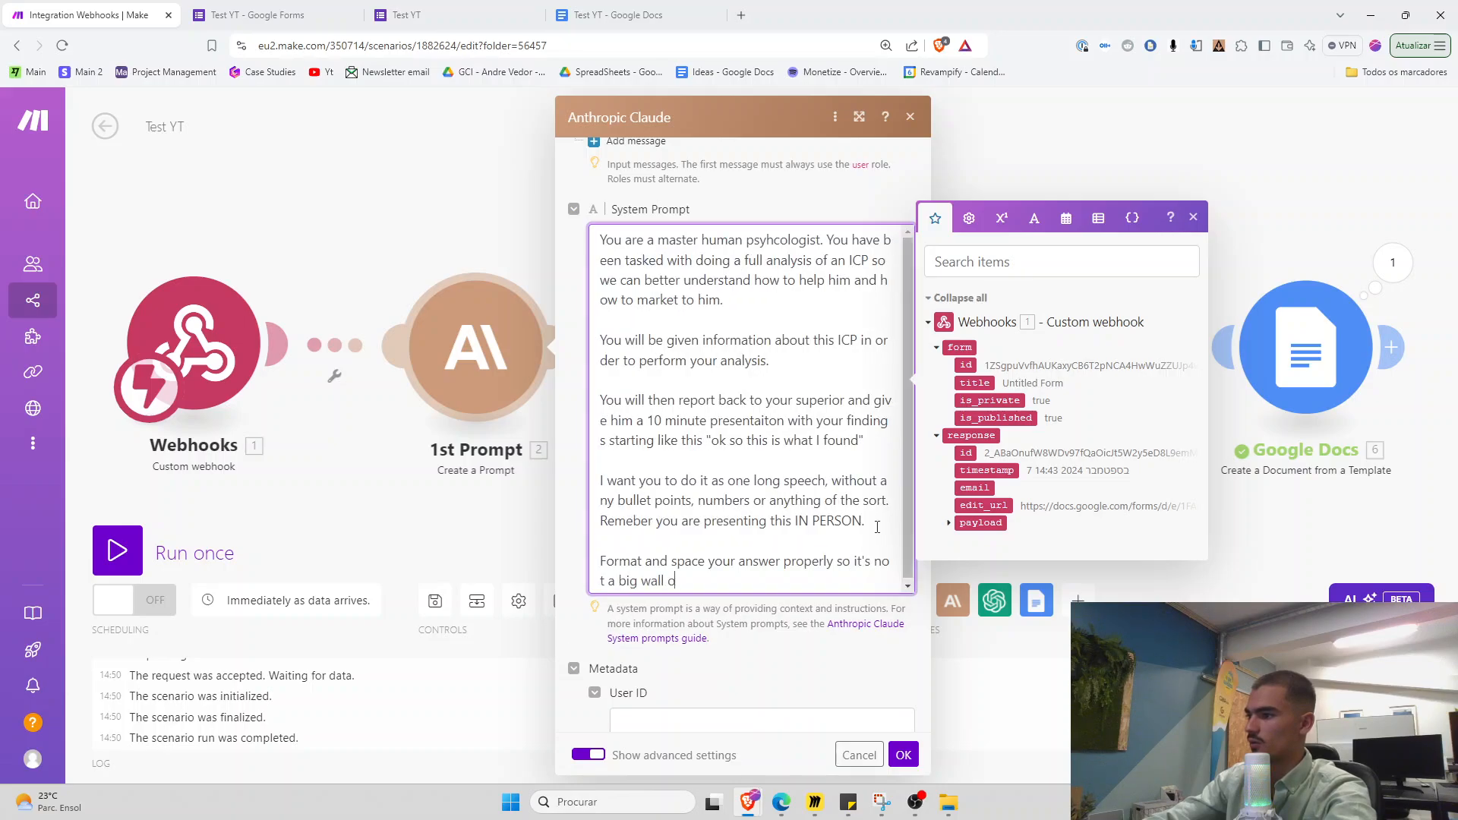
{"action": "type", "text": "f text."}
{"action": "double_click", "coordinate": [653, 578]}
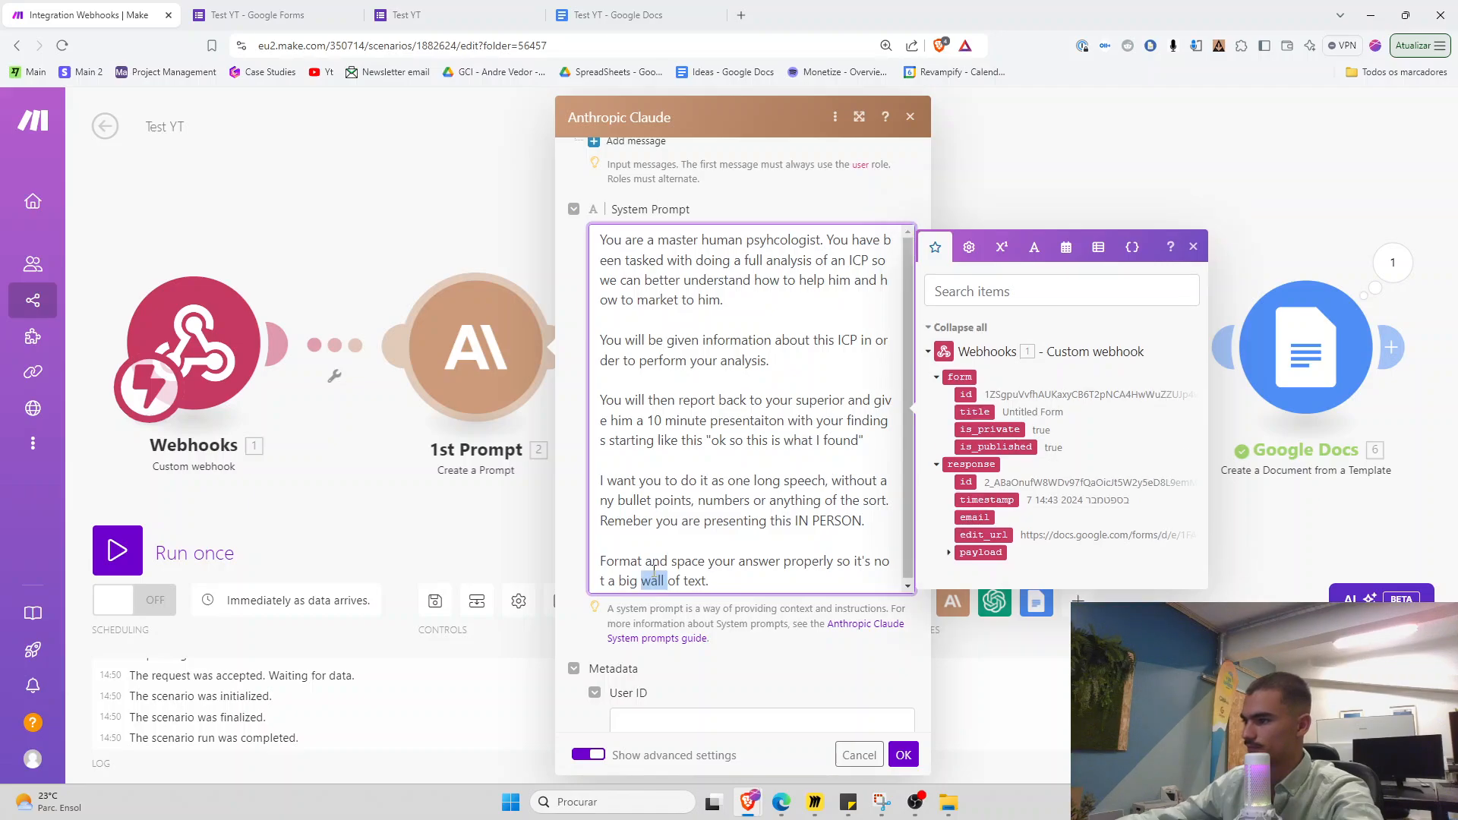
{"action": "left_click", "coordinate": [653, 569]}
{"action": "key", "text": "ctrl+c"}
{"action": "left_click", "coordinate": [904, 755]}
Paste the same formatting sentence at the end of the Inner Monologue system prompt
{"action": "left_click", "coordinate": [742, 358]}
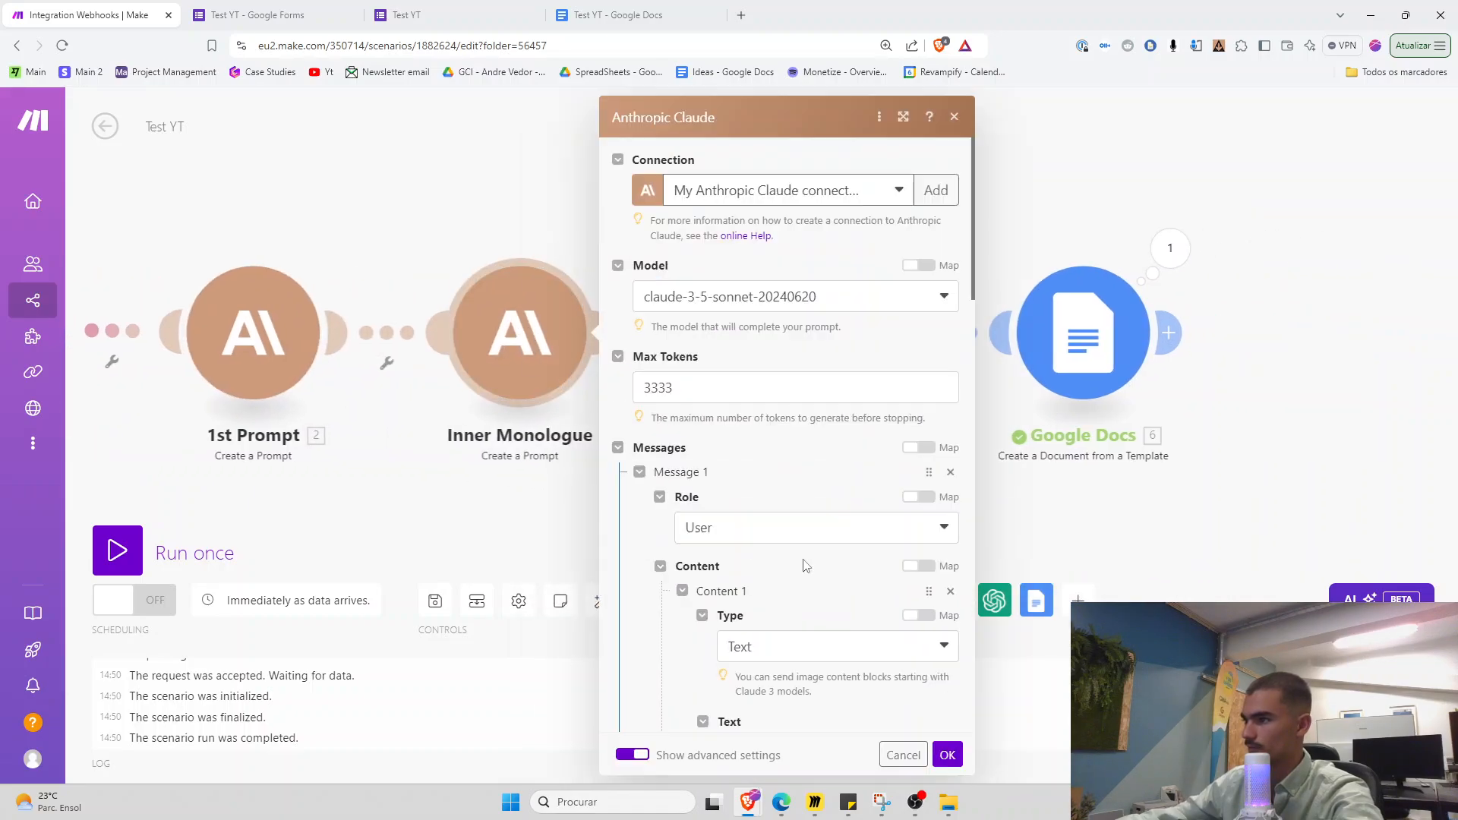
{"action": "scroll", "coordinate": [806, 566], "scroll_direction": "down", "scroll_amount": 10}
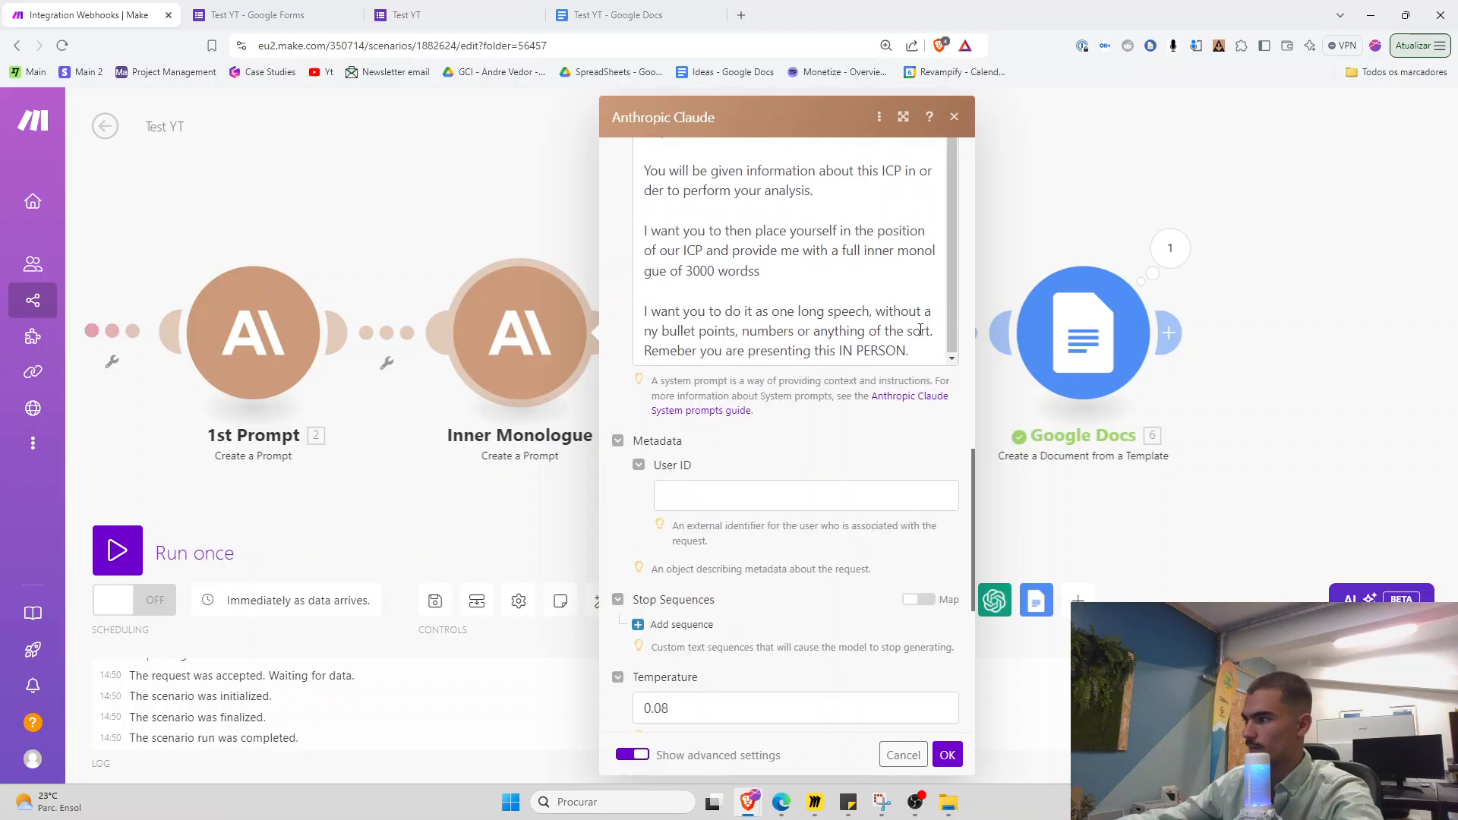
{"action": "left_click", "coordinate": [918, 350]}
{"action": "key", "text": "ctrl+v"}
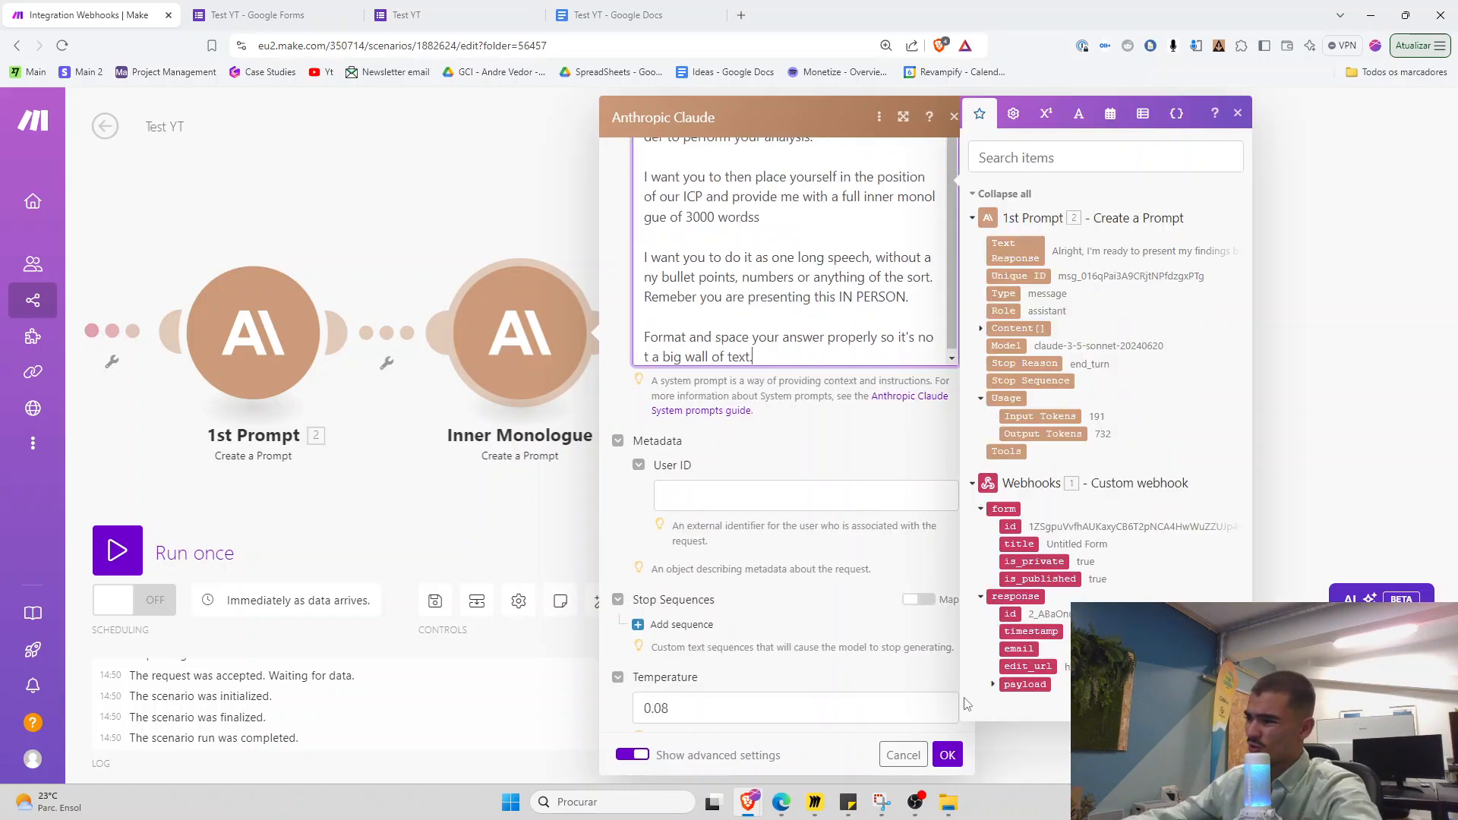
{"action": "left_click", "coordinate": [948, 755]}
Paste the formatting sentence at the end of the Coffe Scene system prompt too
{"action": "left_click", "coordinate": [739, 335]}
{"action": "scroll", "coordinate": [914, 456], "scroll_direction": "down", "scroll_amount": 10}
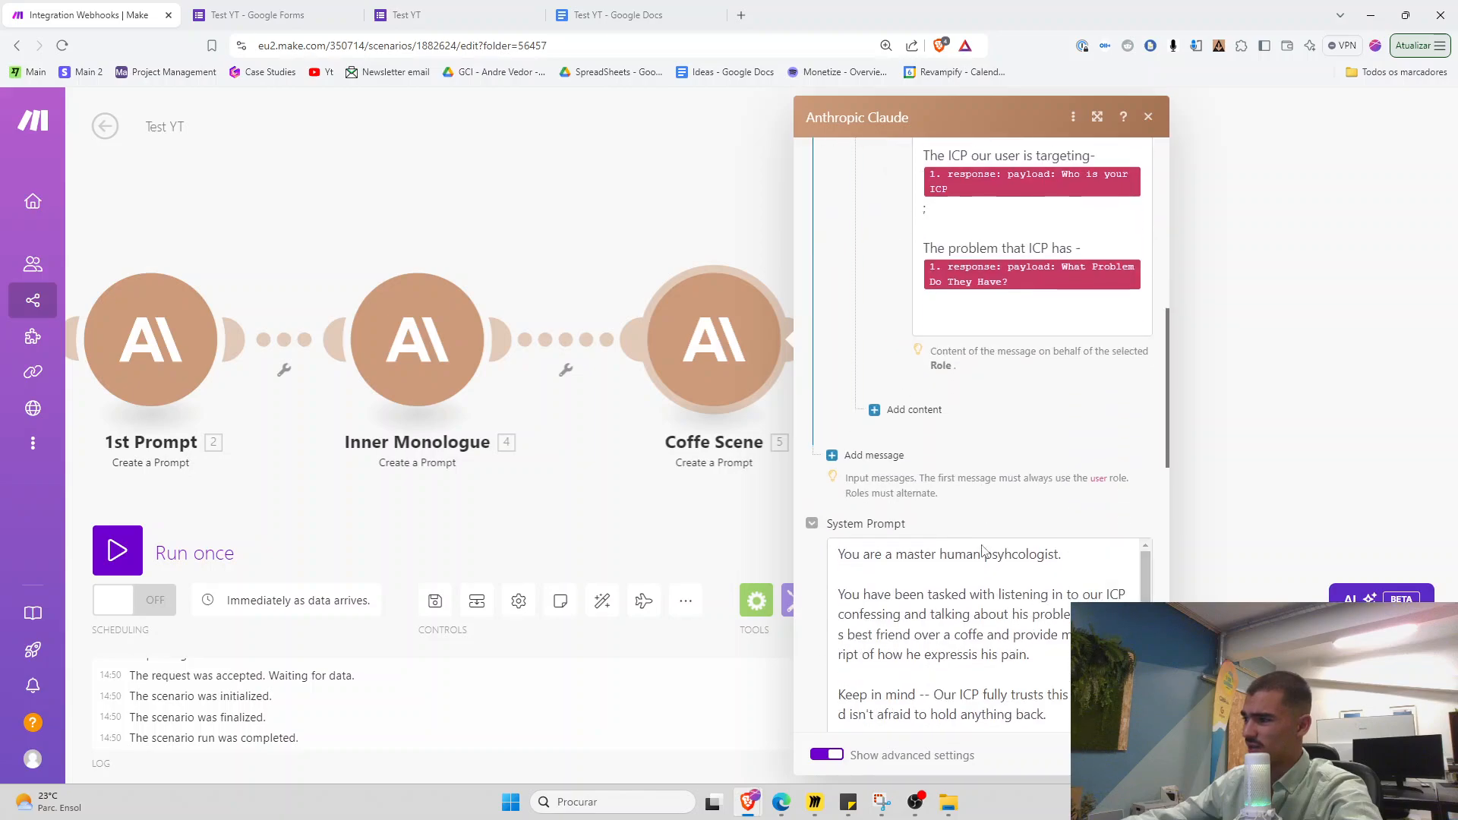
{"action": "scroll", "coordinate": [983, 551], "scroll_direction": "down", "scroll_amount": 10}
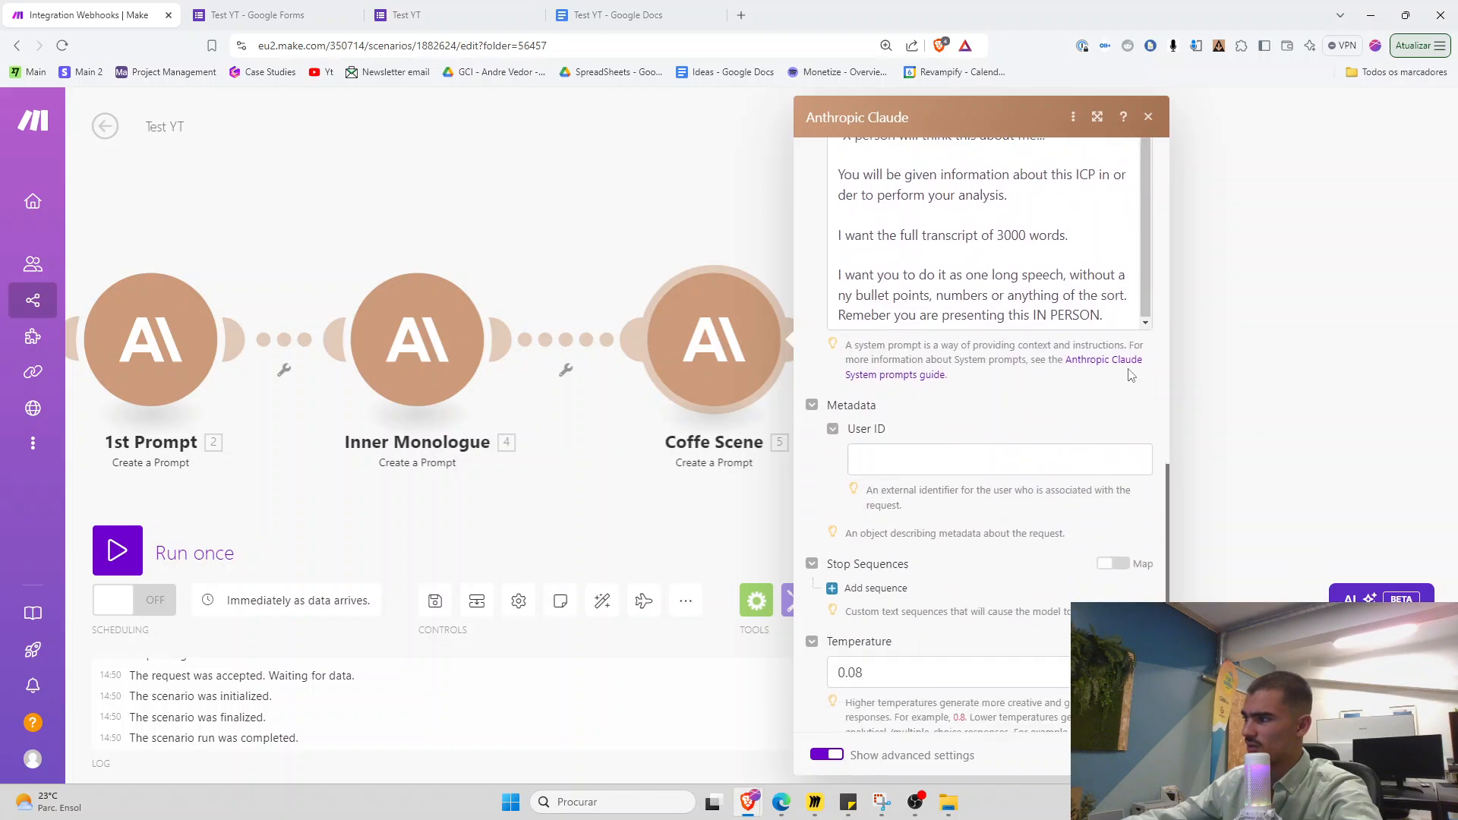
{"action": "left_click", "coordinate": [1123, 318]}
{"action": "key", "text": "ctrl+v"}
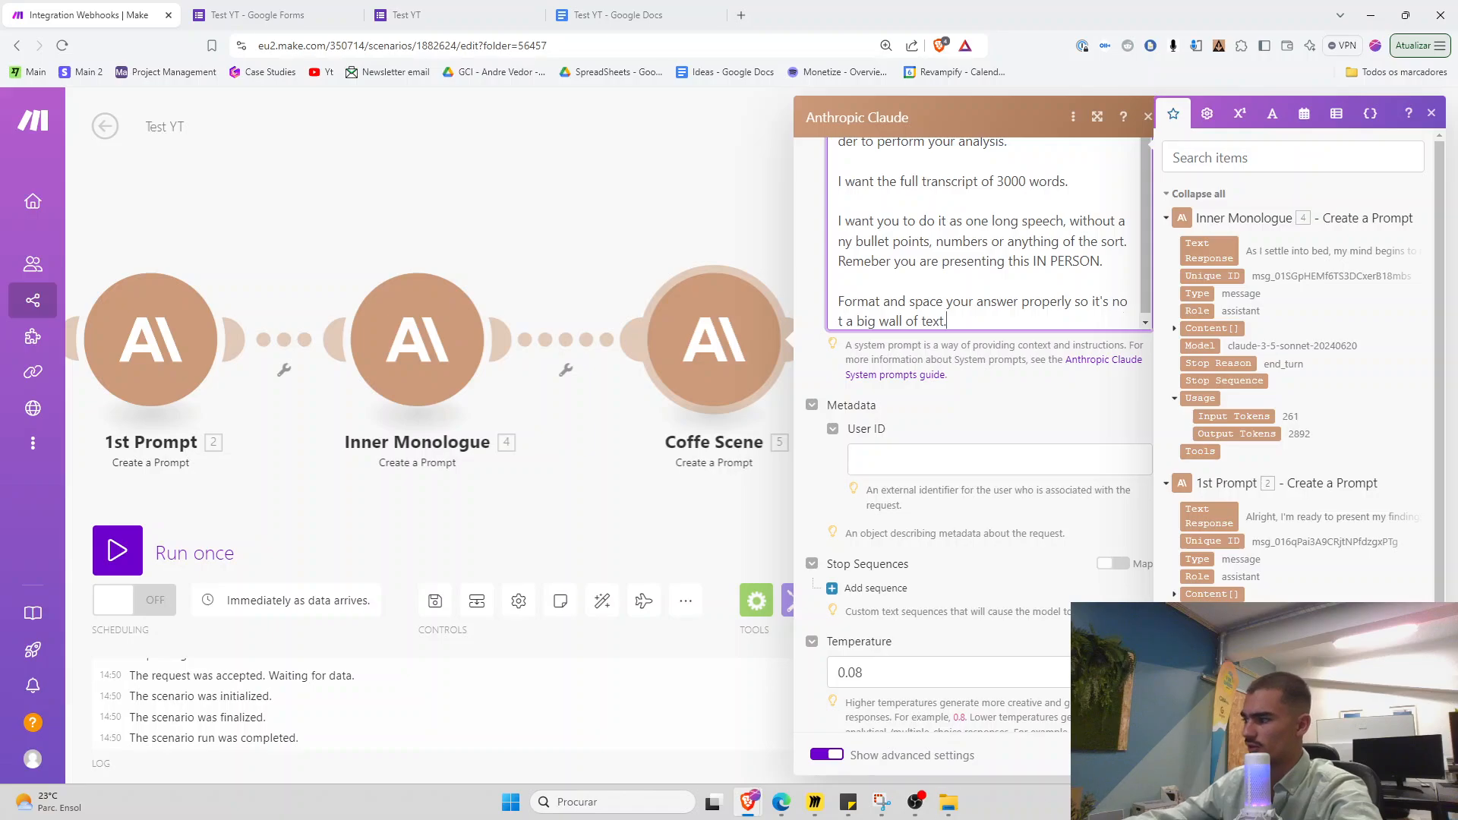
{"action": "left_click", "coordinate": [1137, 754]}
{"action": "left_click", "coordinate": [435, 597]}
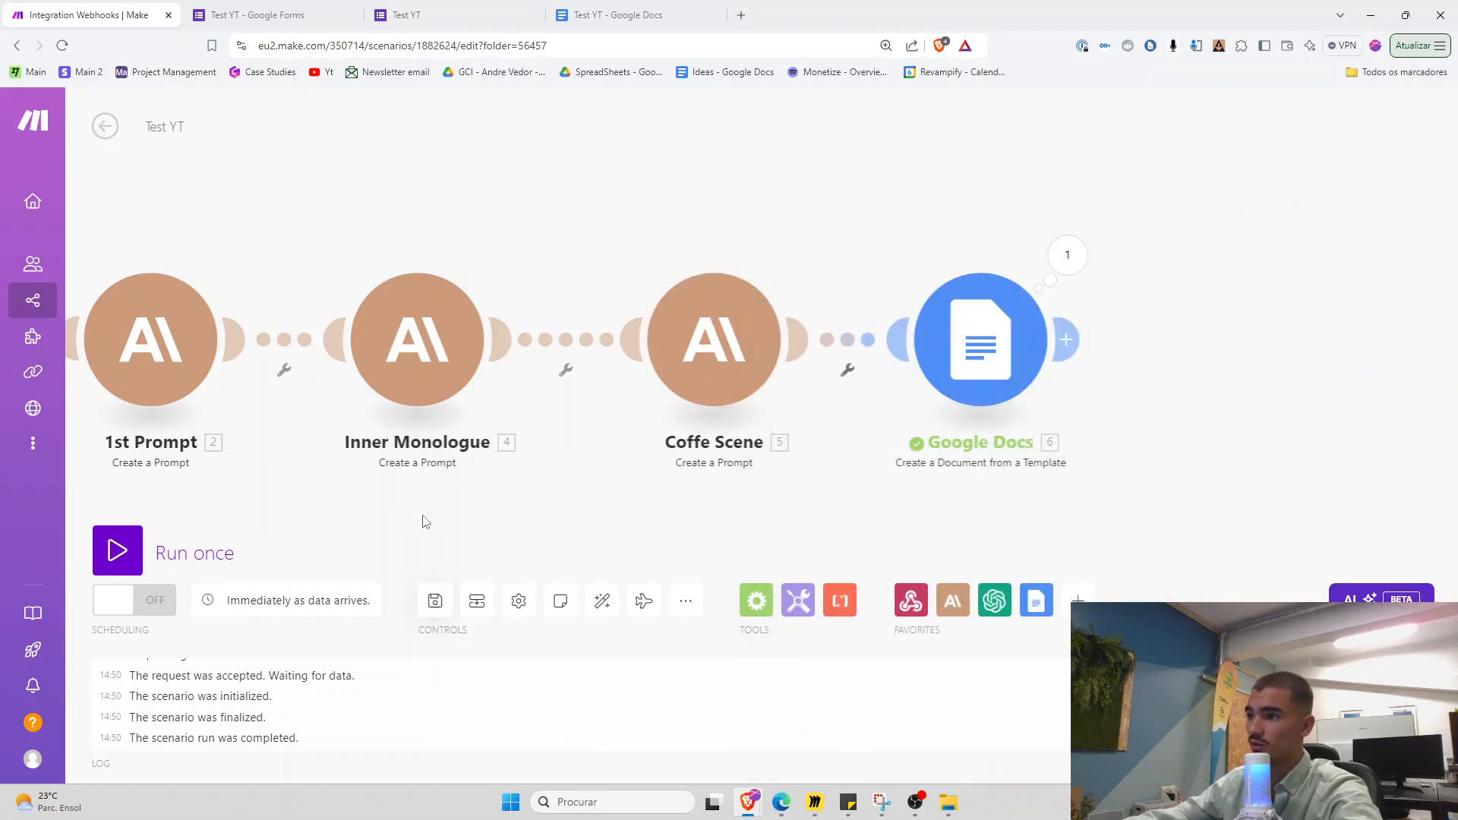
{"action": "left_click_drag", "start_coordinate": [425, 517], "coordinate": [384, 519]}
{"action": "scroll", "coordinate": [579, 524], "scroll_direction": "down", "scroll_amount": 2}
{"action": "left_click", "coordinate": [435, 598]}
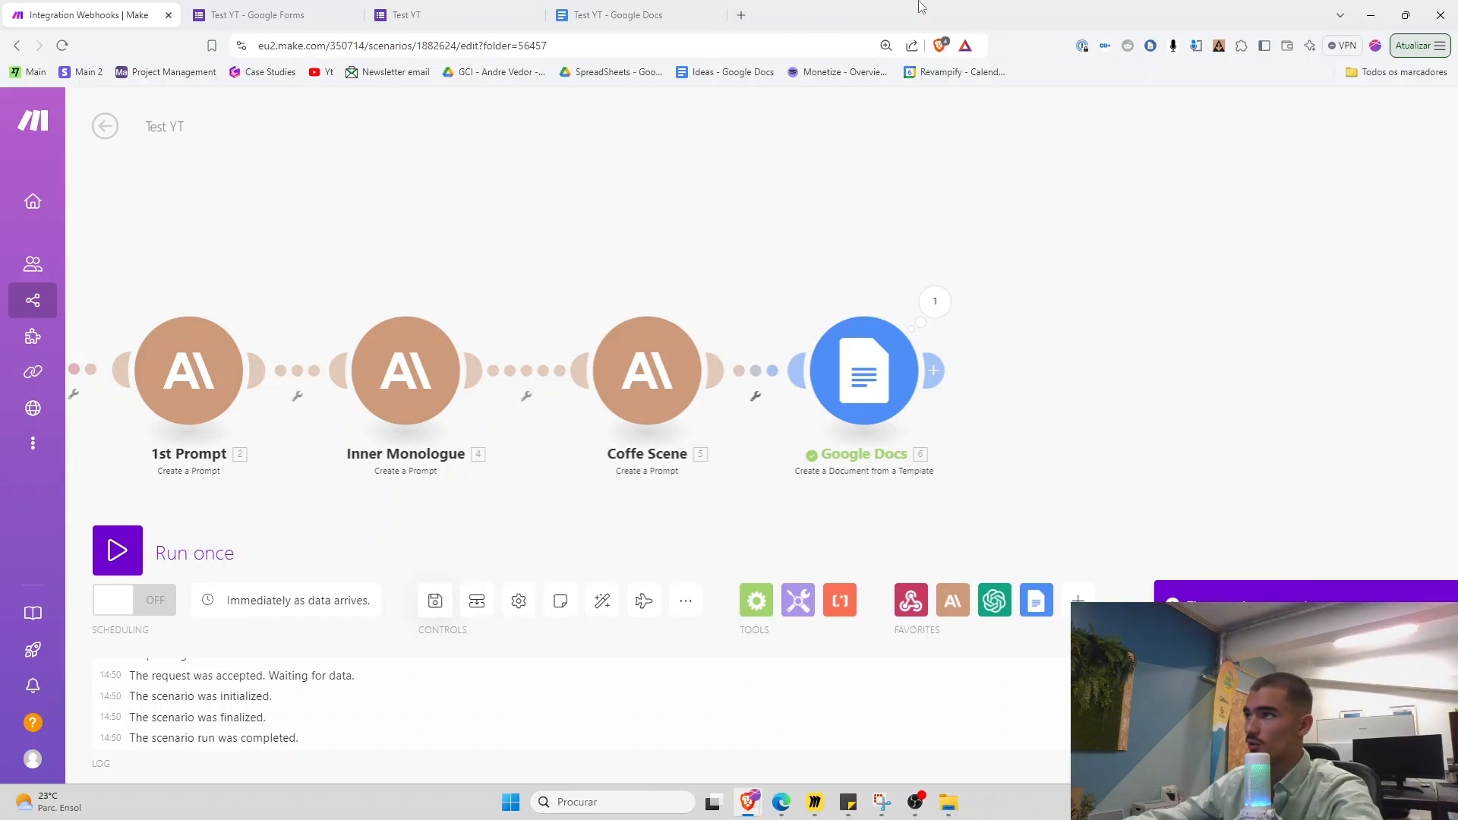
{"action": "left_click_drag", "start_coordinate": [921, 6], "coordinate": [1129, 21]}
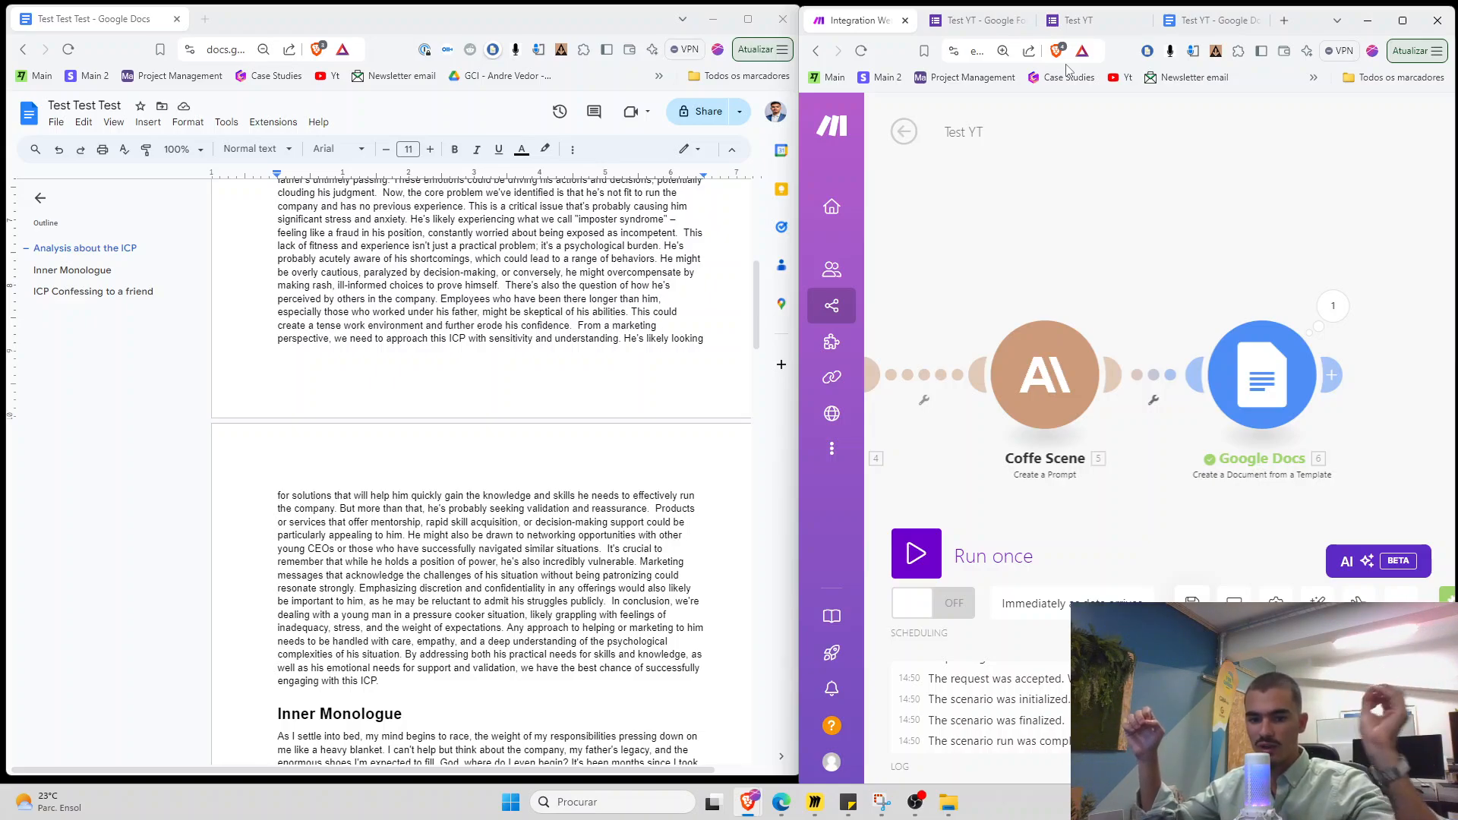
{"action": "left_click", "coordinate": [1079, 22]}
{"action": "left_click", "coordinate": [850, 20]}
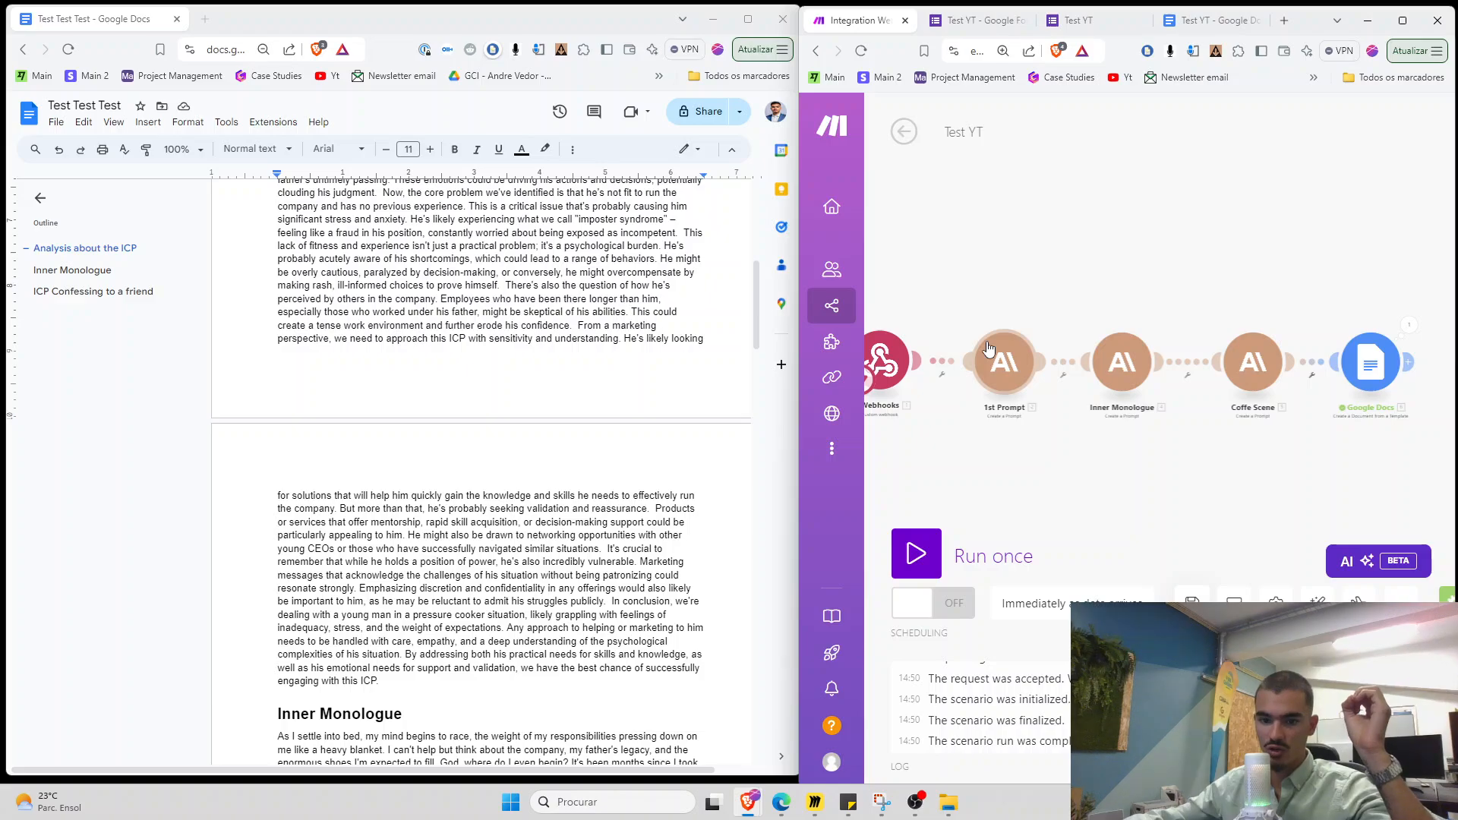
{"action": "scroll", "coordinate": [525, 466], "scroll_direction": "up", "scroll_amount": 7}
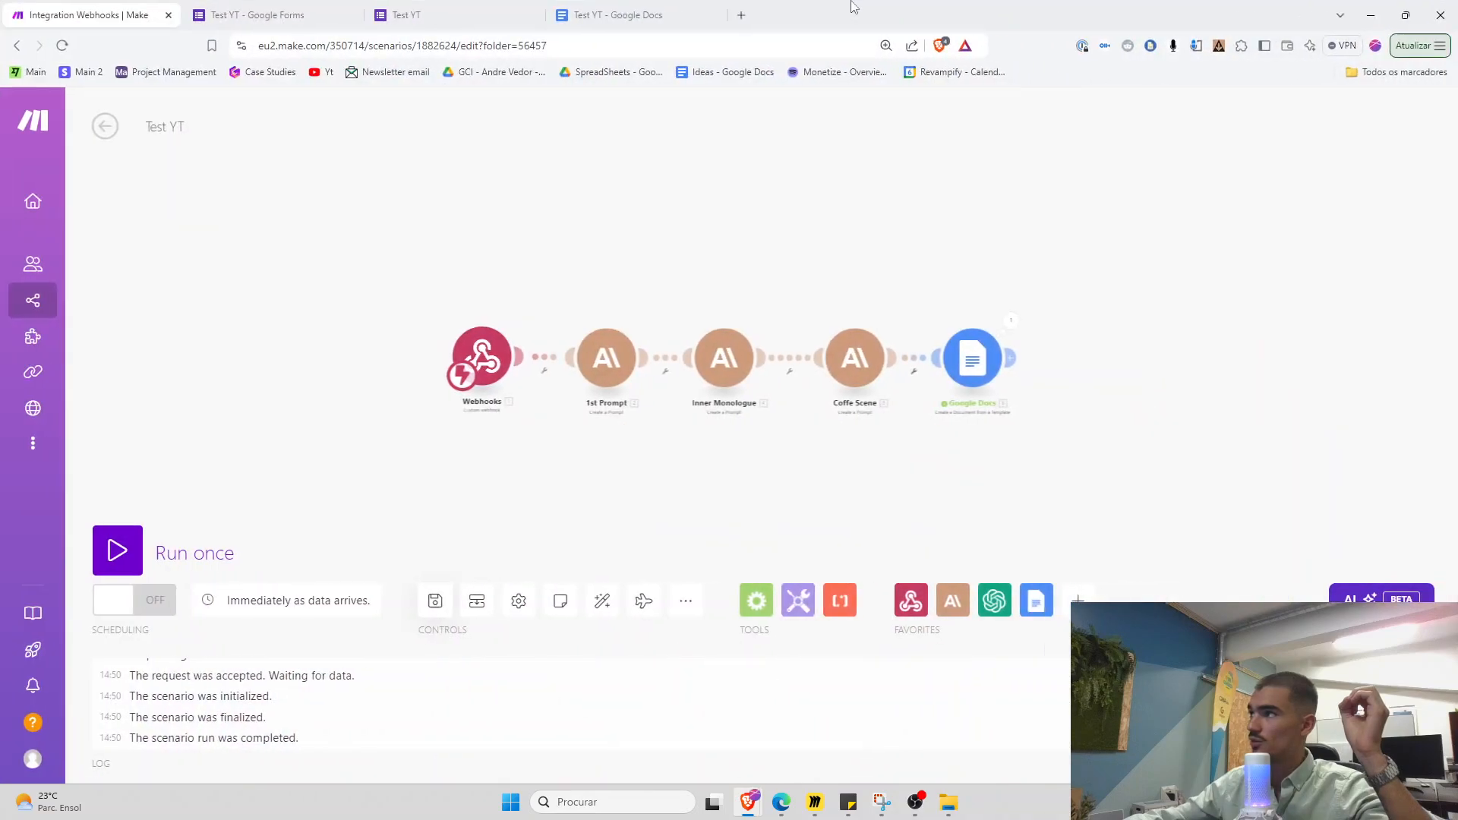
{"action": "left_click", "coordinate": [657, 10]}
{"action": "left_click", "coordinate": [596, 393]}
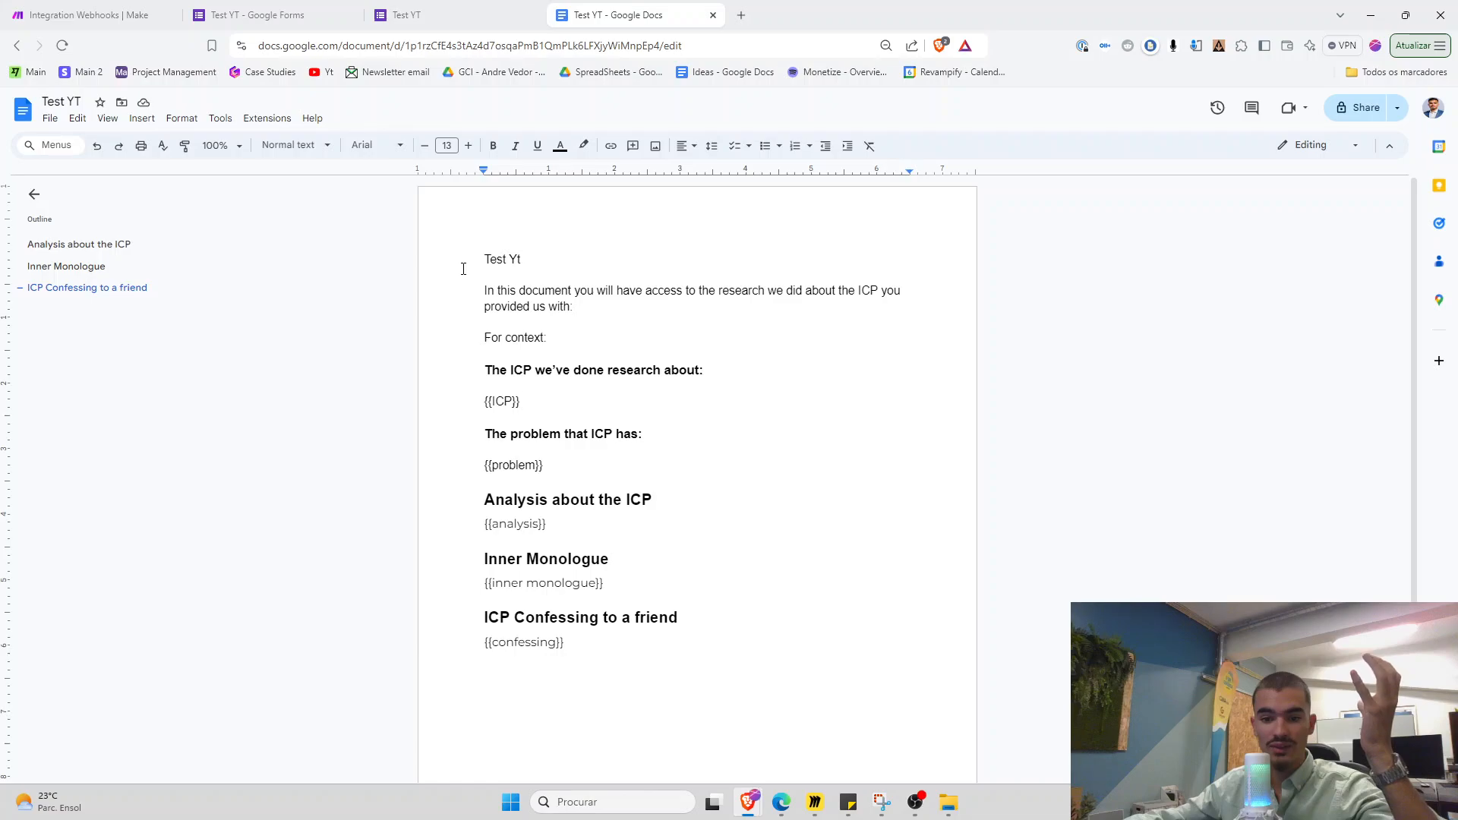
{"action": "left_click", "coordinate": [67, 6]}
{"action": "scroll", "coordinate": [797, 490], "scroll_direction": "up", "scroll_amount": 3}
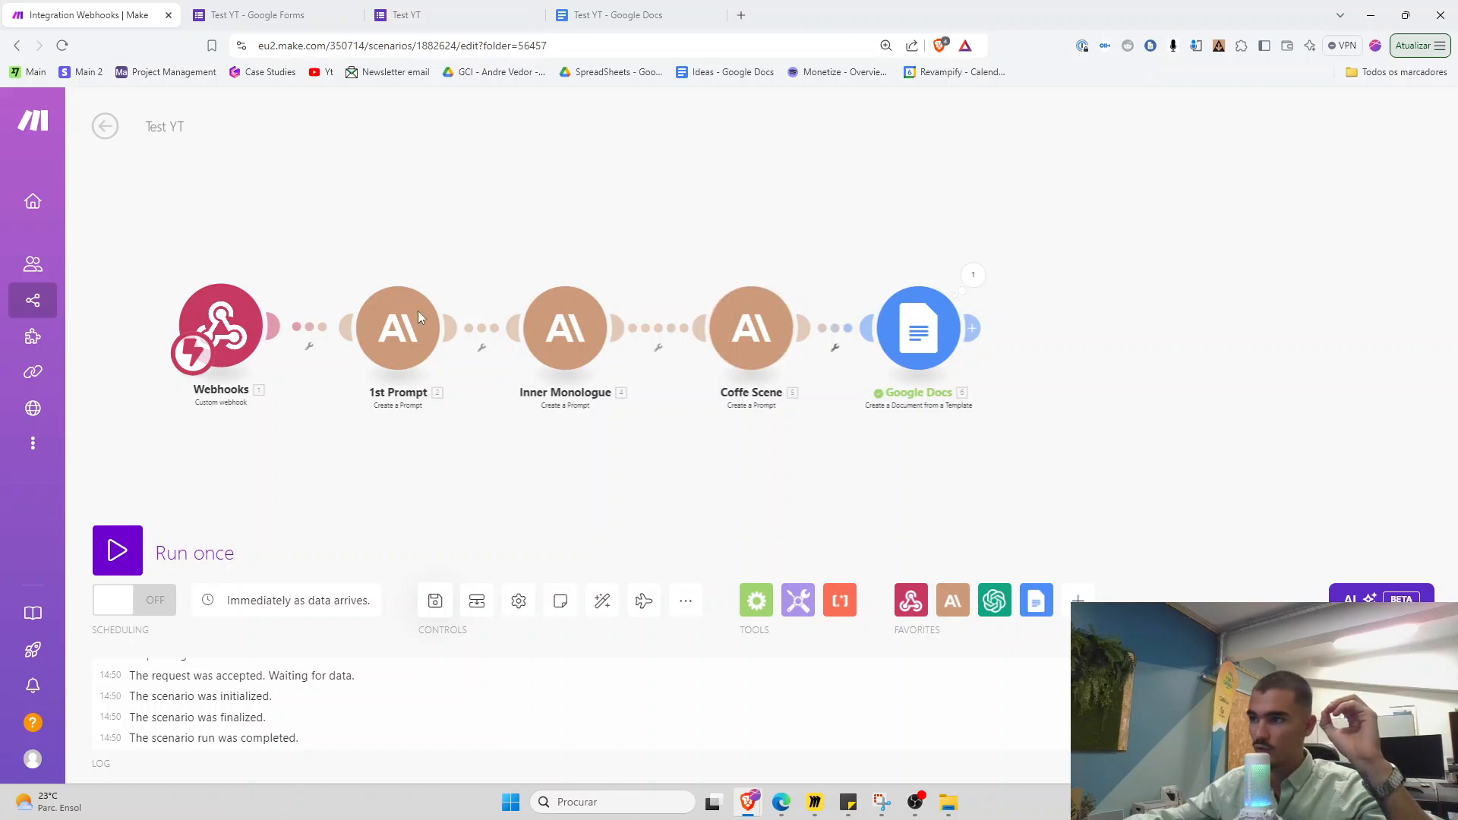
Shift the Google Docs module further right to make room after Coffe Scene
{"action": "left_click_drag", "start_coordinate": [406, 331], "coordinate": [397, 330]}
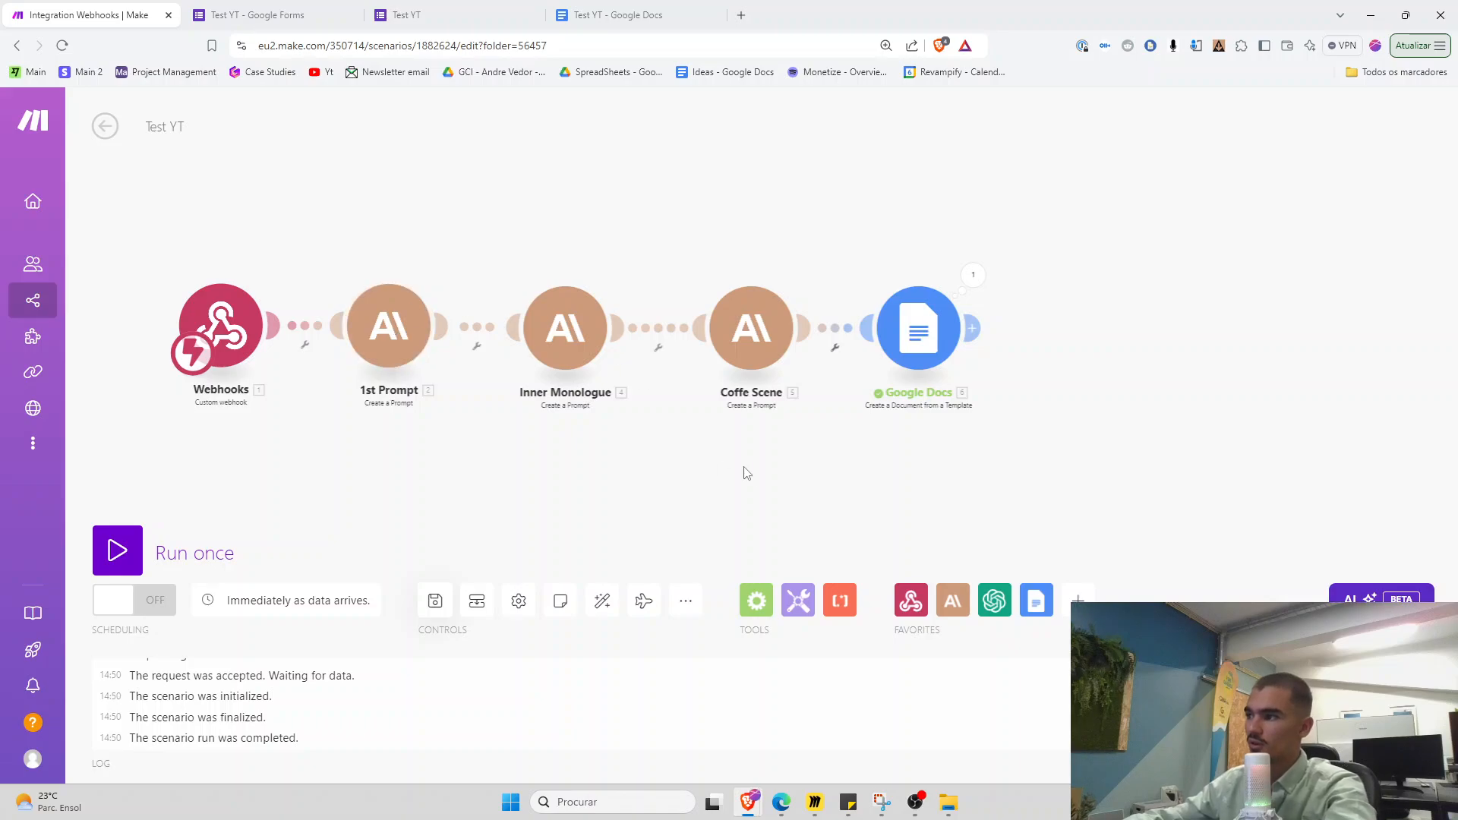
{"action": "scroll", "coordinate": [747, 473], "scroll_direction": "up", "scroll_amount": 2}
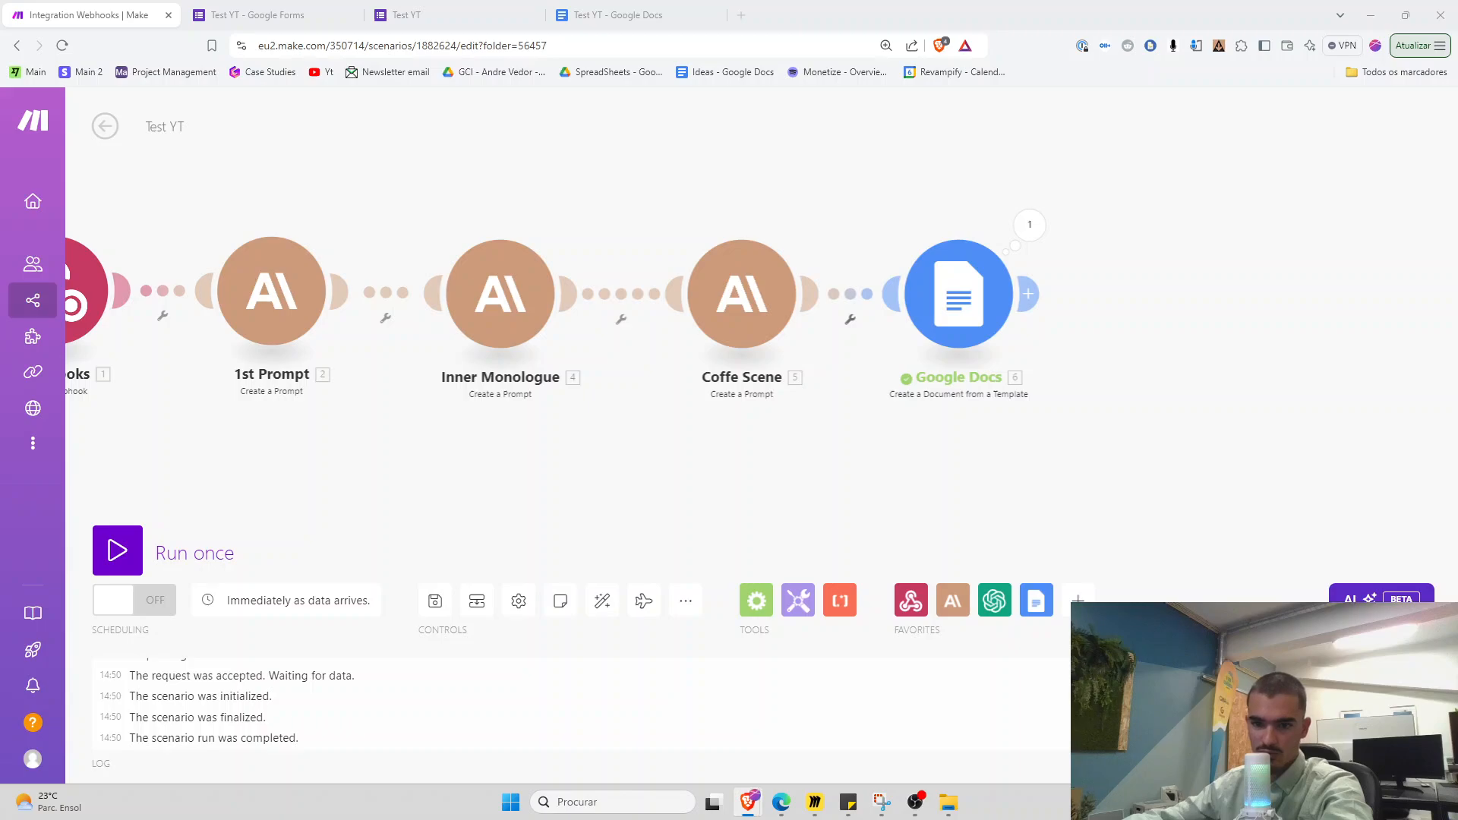
{"action": "left_click_drag", "start_coordinate": [959, 294], "coordinate": [1230, 297]}
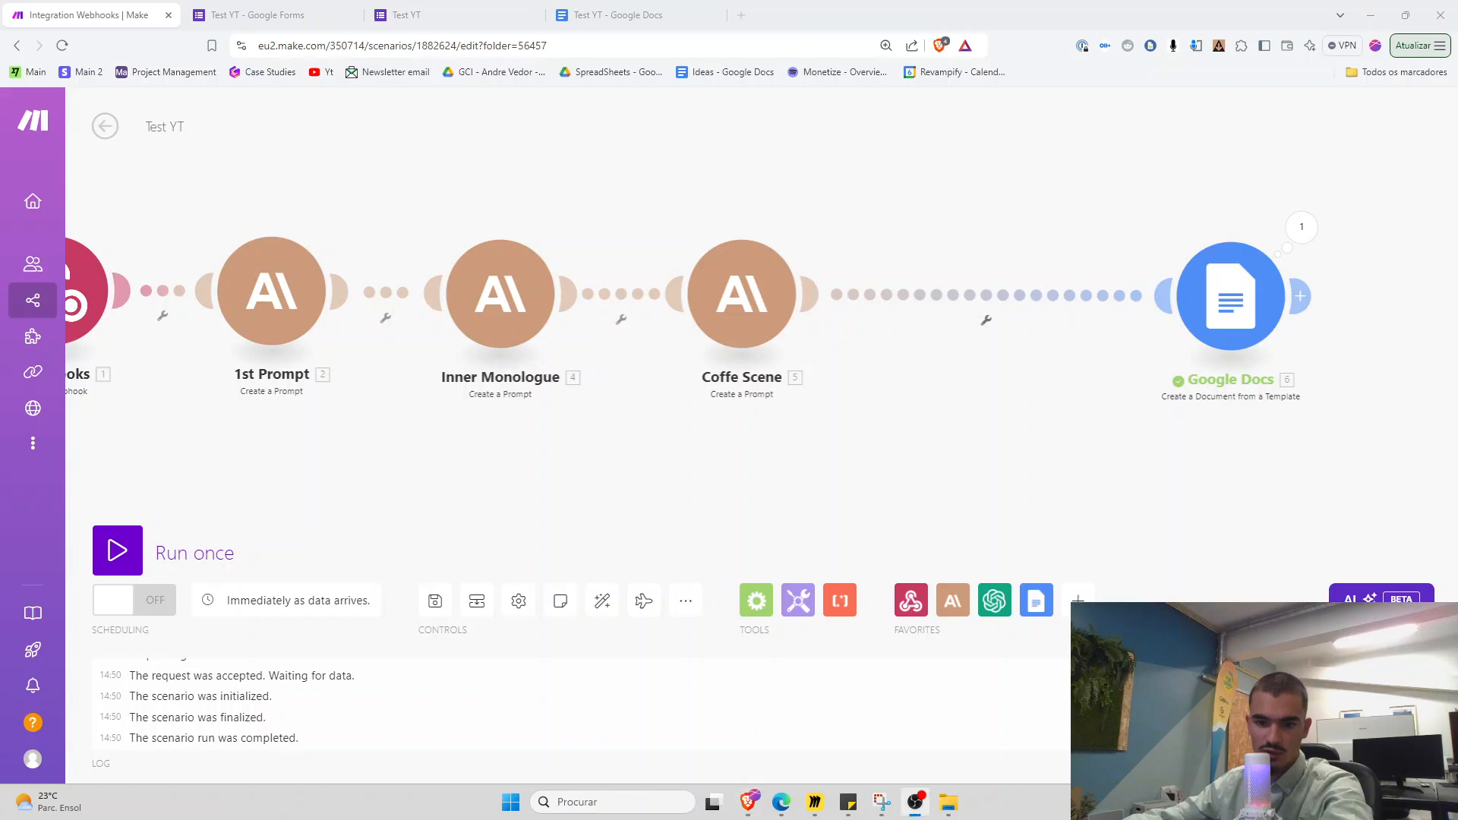
Bring a second window showing the Linkedin Content Strategy scenario onto the screen
{"action": "key", "text": "alt+Tab"}
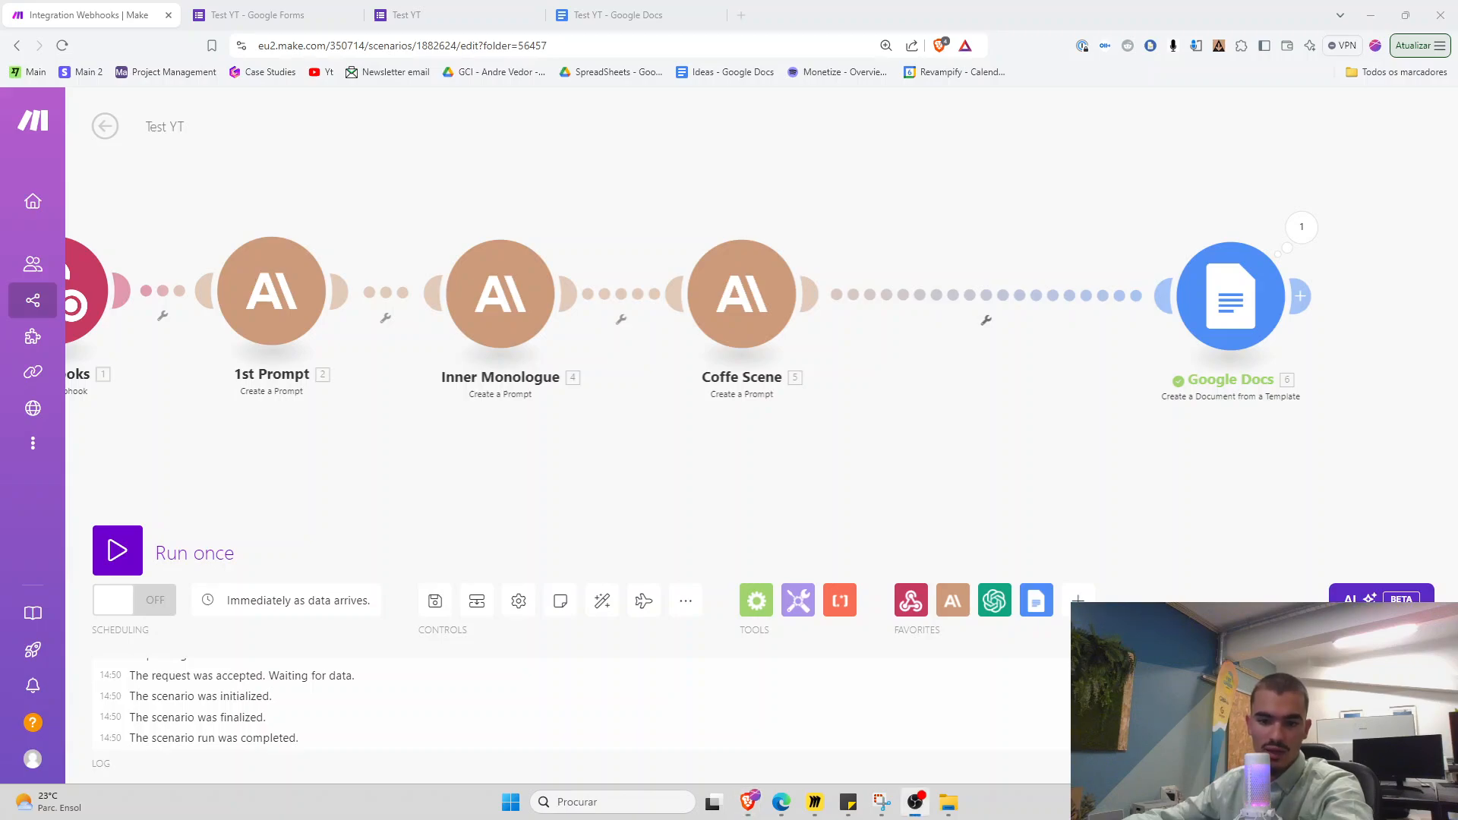
{"action": "key", "text": "alt+Tab"}
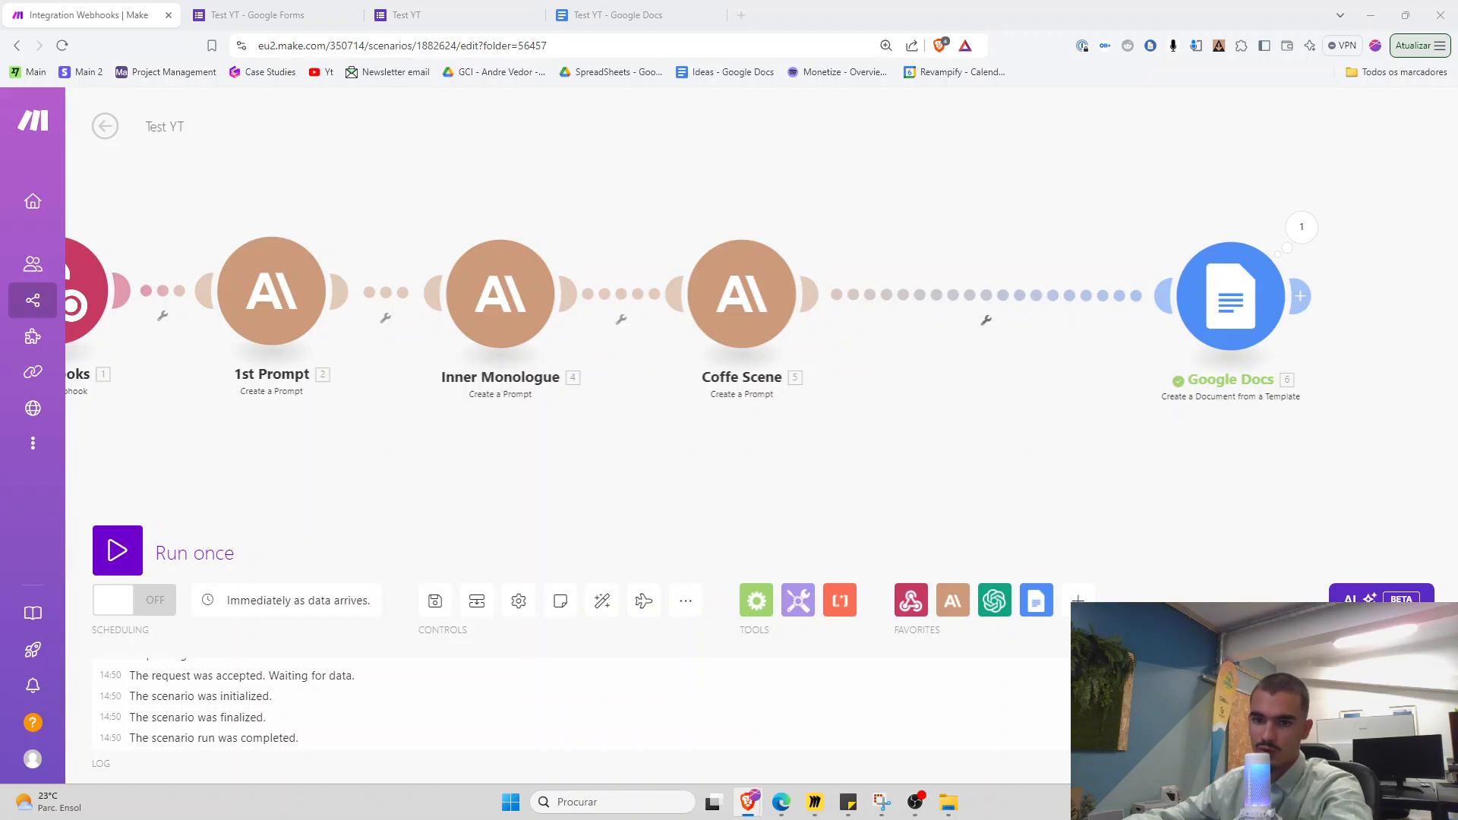
{"action": "left_click_drag", "start_coordinate": [683, 819], "coordinate": [557, 150]}
Paste the copied Headlines module into Test YT between Coffe Scene and Google Docs
{"action": "left_click_drag", "start_coordinate": [957, 532], "coordinate": [978, 579]}
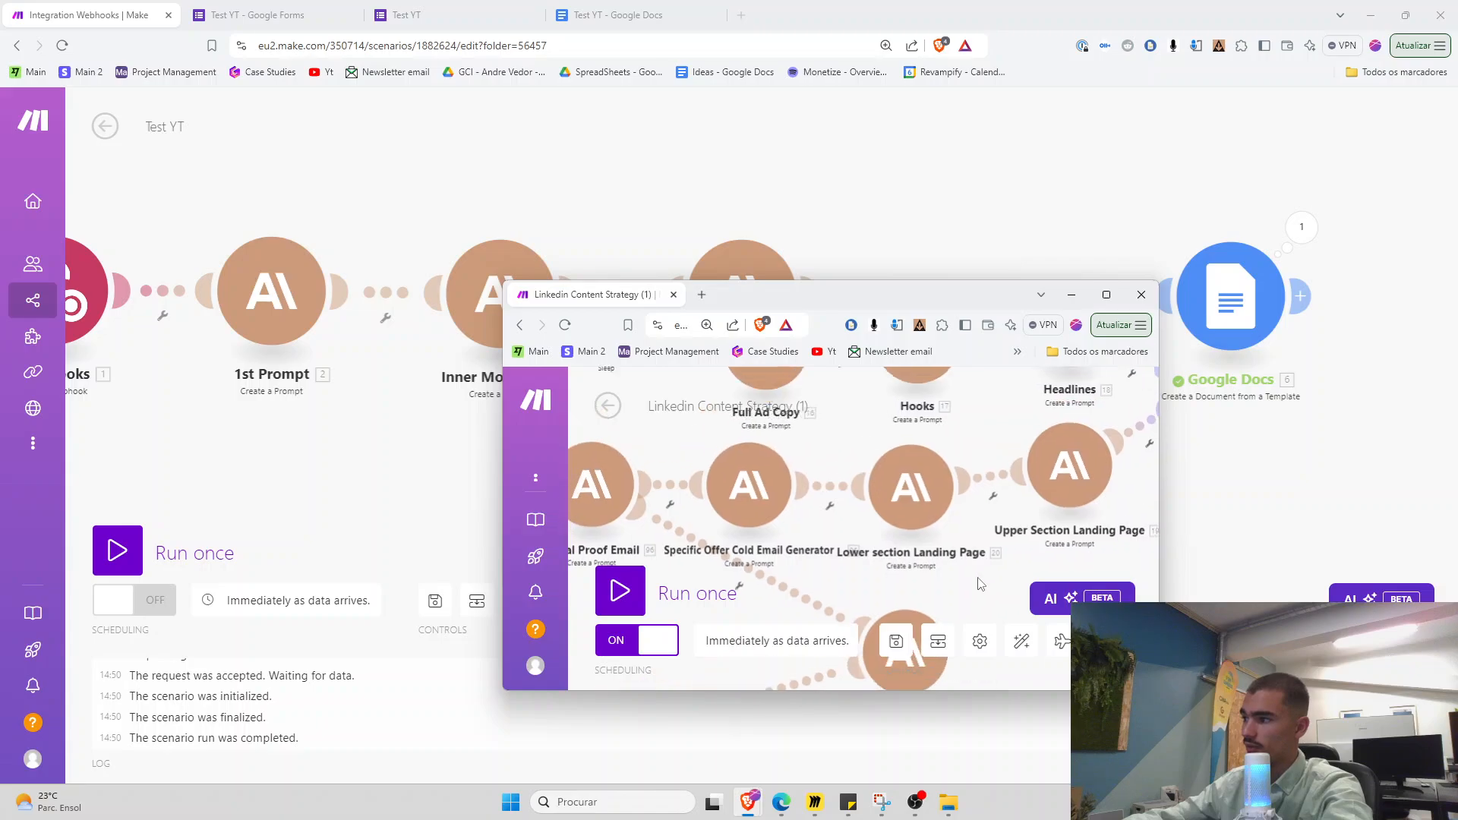
{"action": "scroll", "coordinate": [980, 584], "scroll_direction": "down", "scroll_amount": 4}
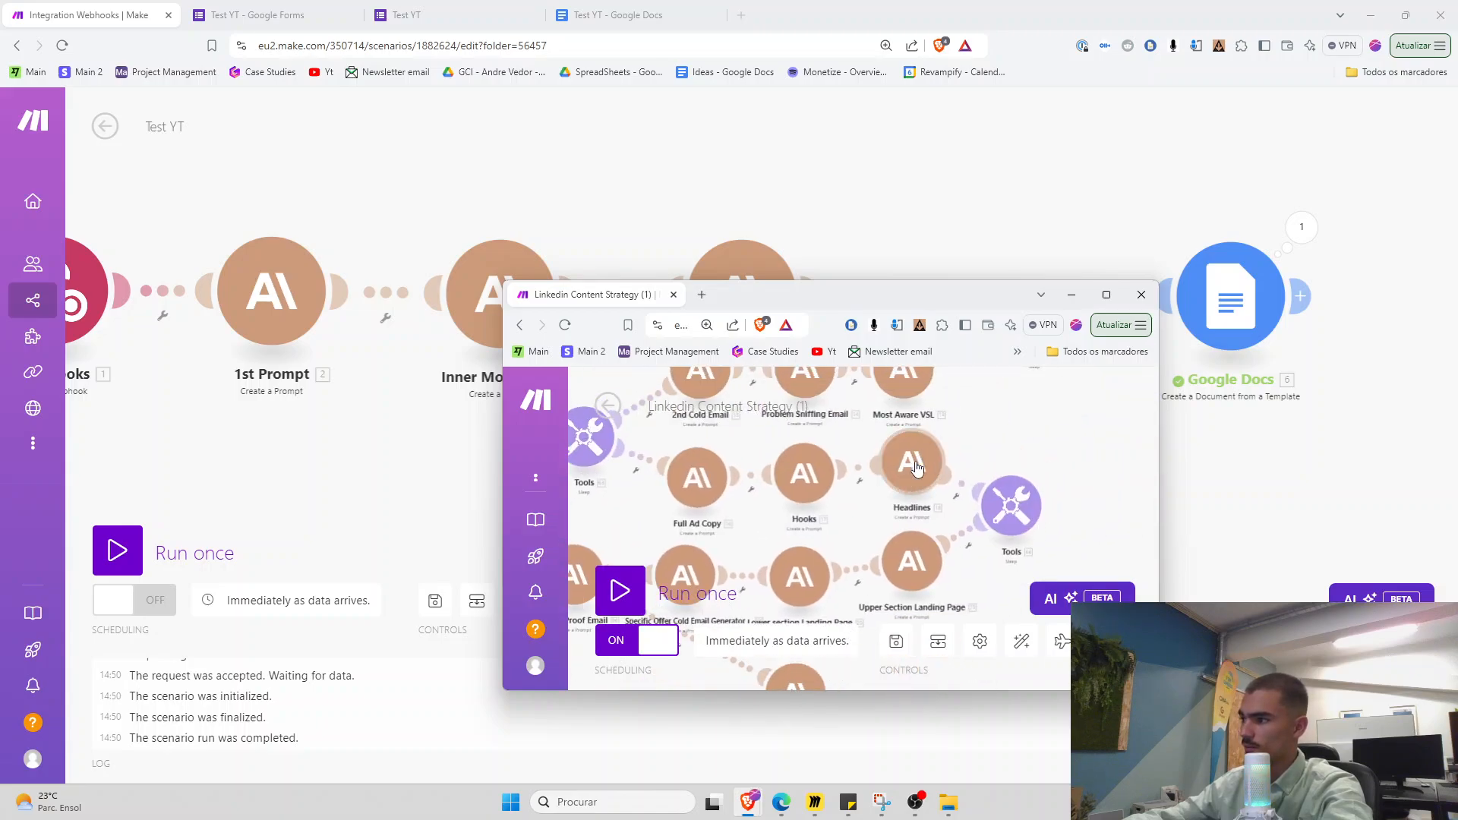
{"action": "scroll", "coordinate": [916, 469], "scroll_direction": "up", "scroll_amount": 2}
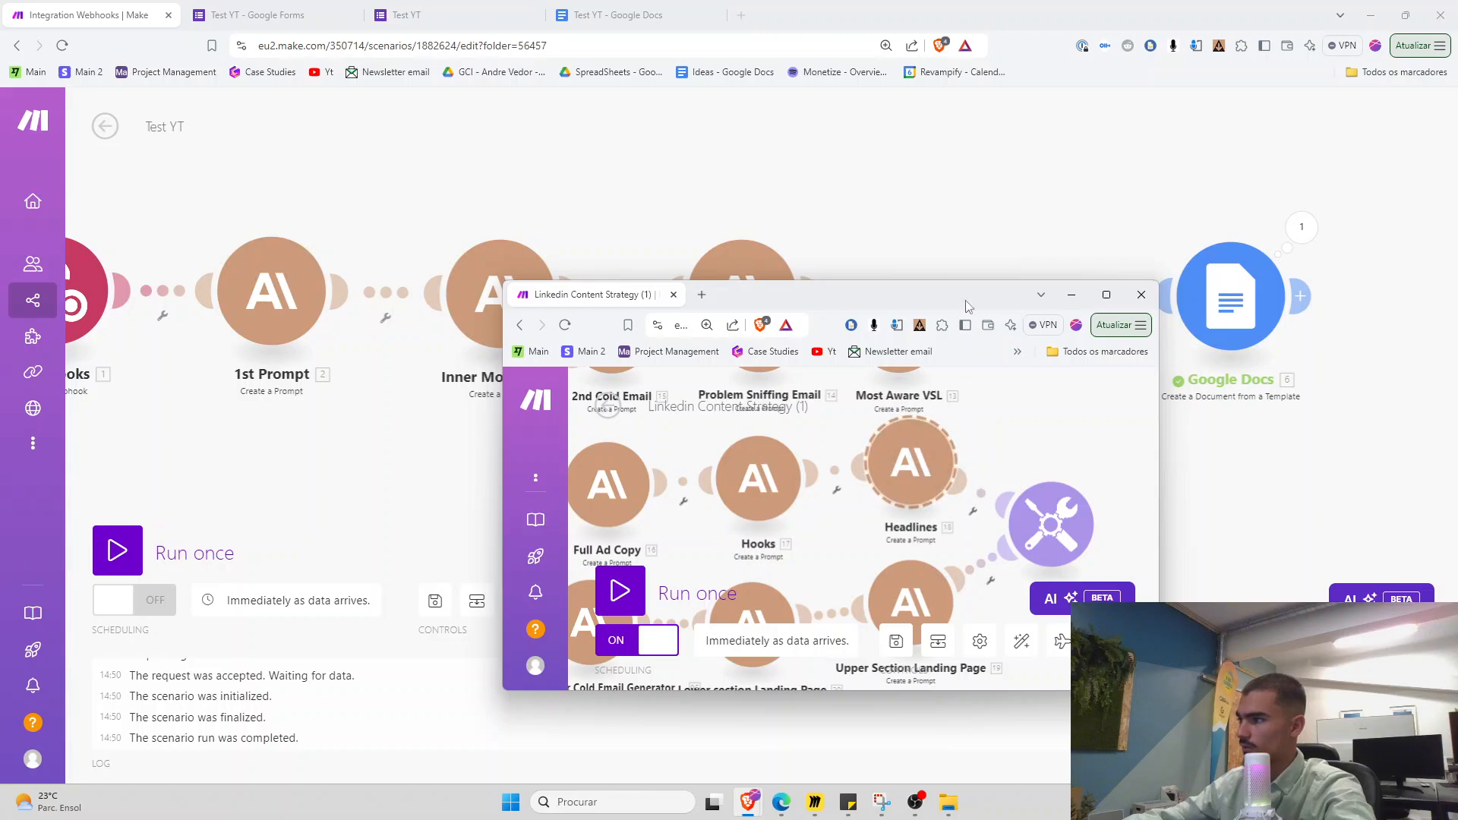
{"action": "left_click", "coordinate": [954, 270]}
{"action": "key", "text": "ctrl+v"}
{"action": "left_click", "coordinate": [357, 192]}
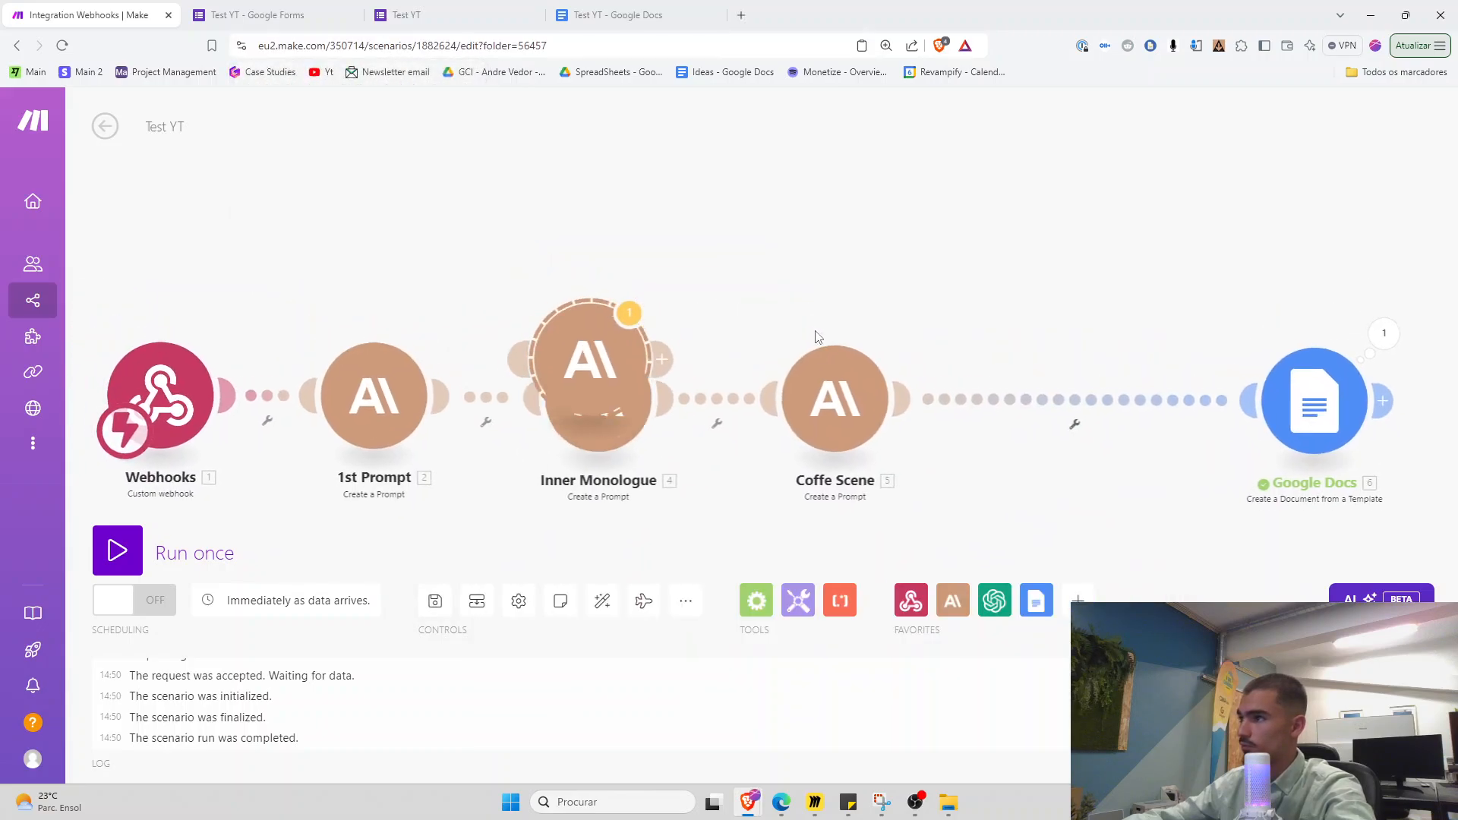
{"action": "left_click_drag", "start_coordinate": [626, 387], "coordinate": [1078, 324]}
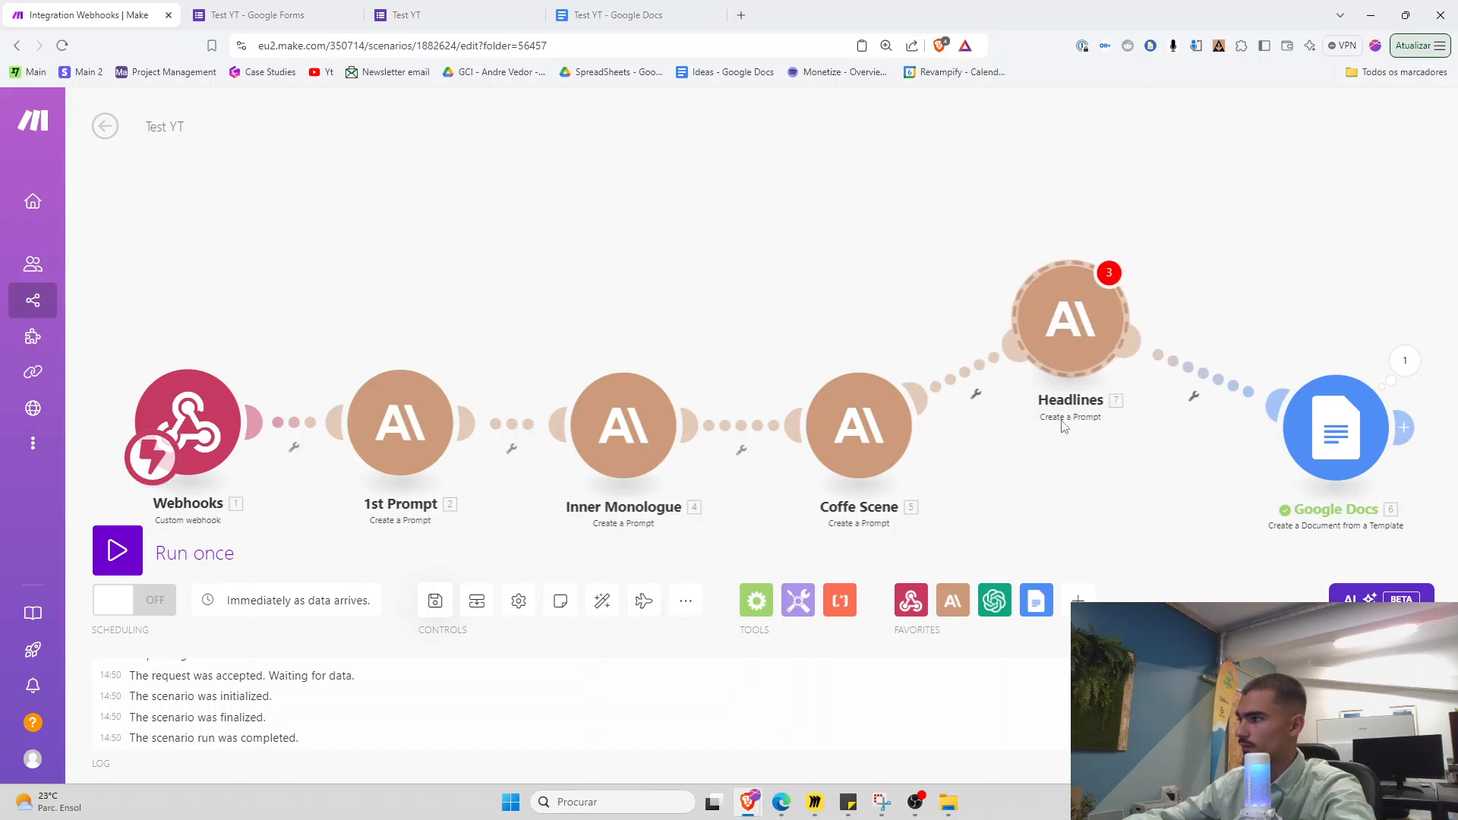
{"action": "left_click_drag", "start_coordinate": [1063, 454], "coordinate": [954, 454]}
Remap the Headlines prompt to the form's Who is your ICP and What Problem answers
{"action": "left_click", "coordinate": [962, 341]}
{"action": "scroll", "coordinate": [1130, 466], "scroll_direction": "down", "scroll_amount": 6}
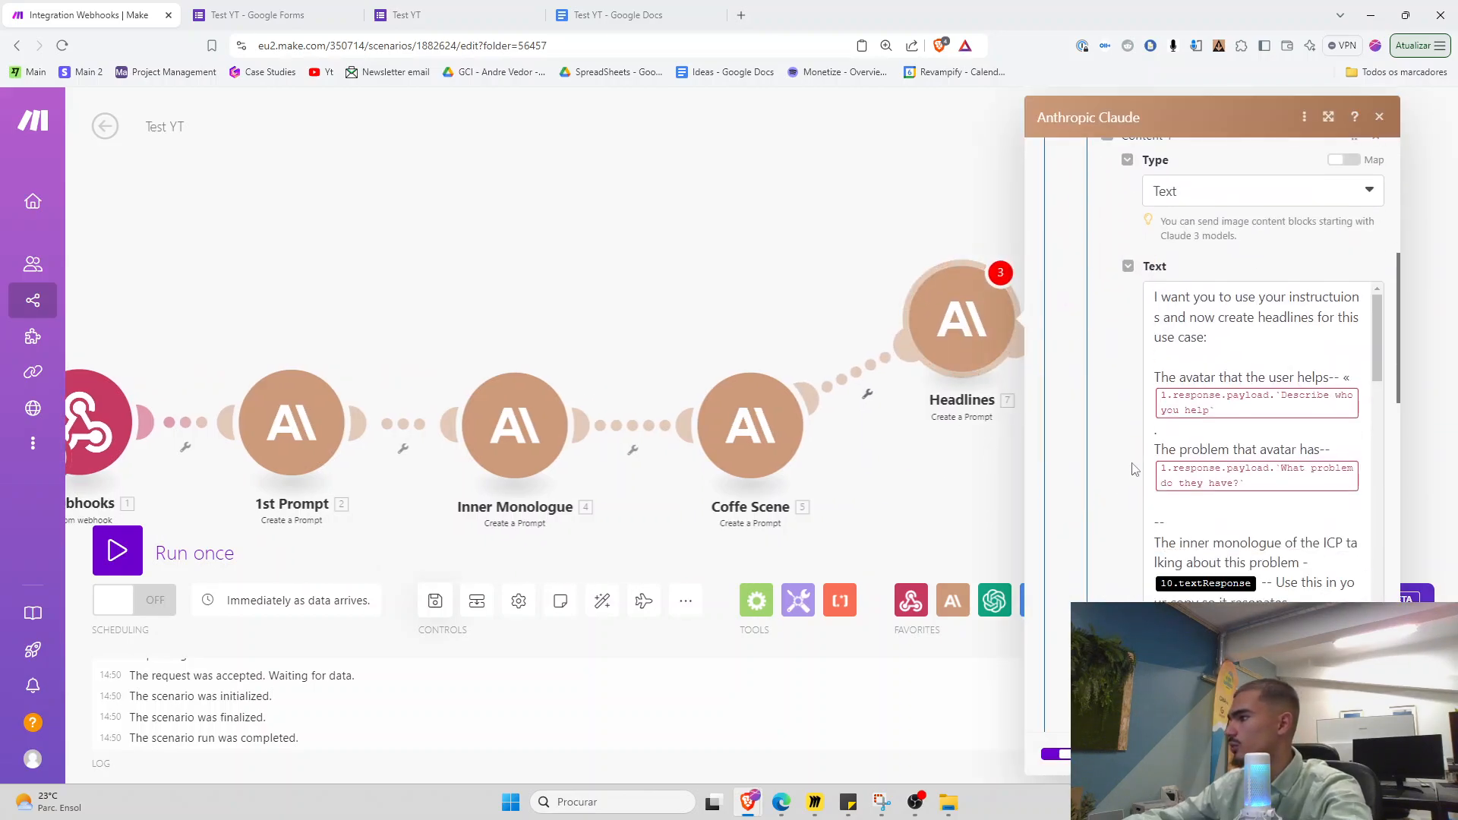
{"action": "left_click", "coordinate": [1358, 410]}
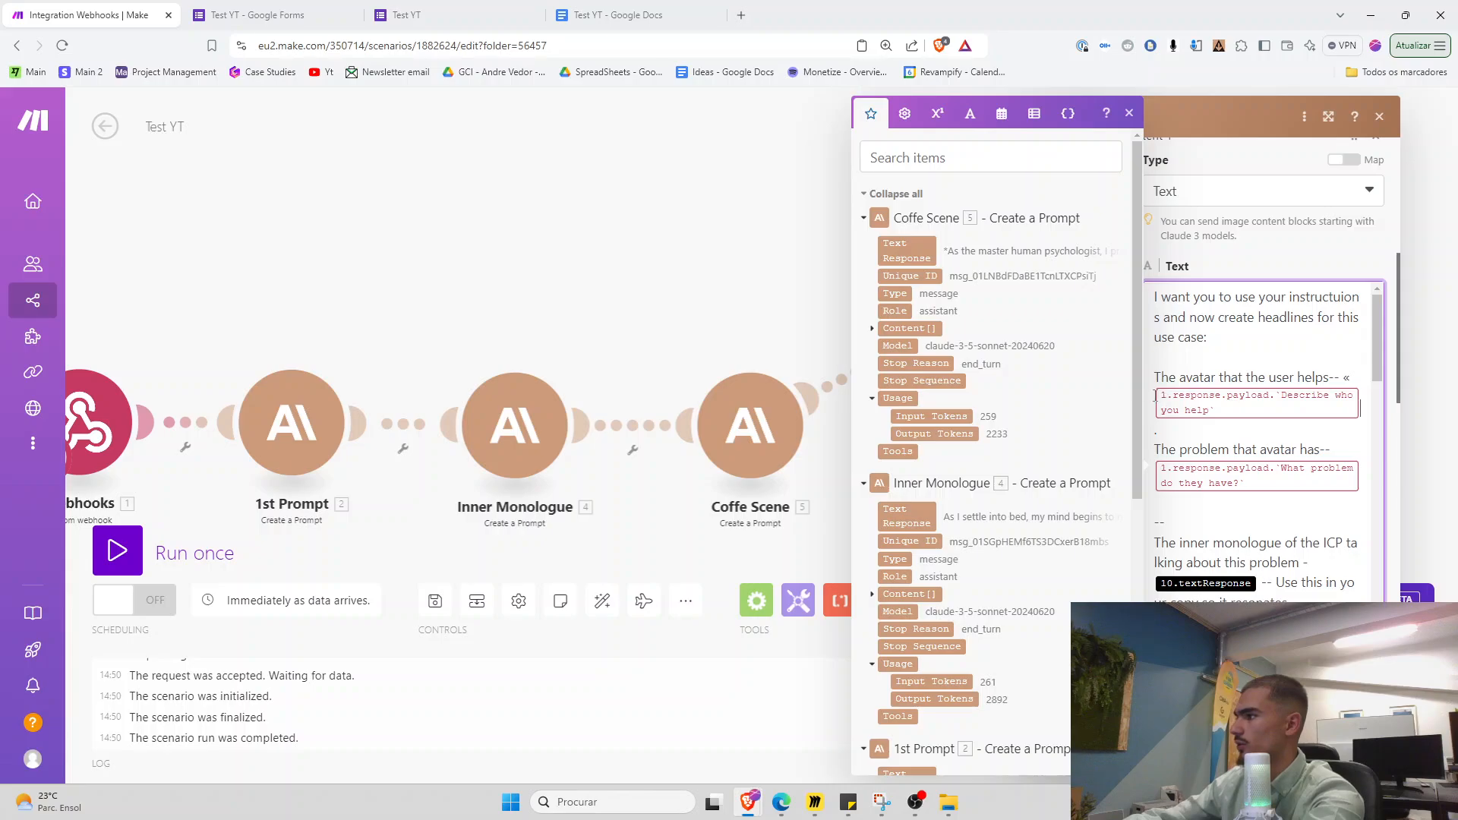
{"action": "key", "text": "BackSpace"}
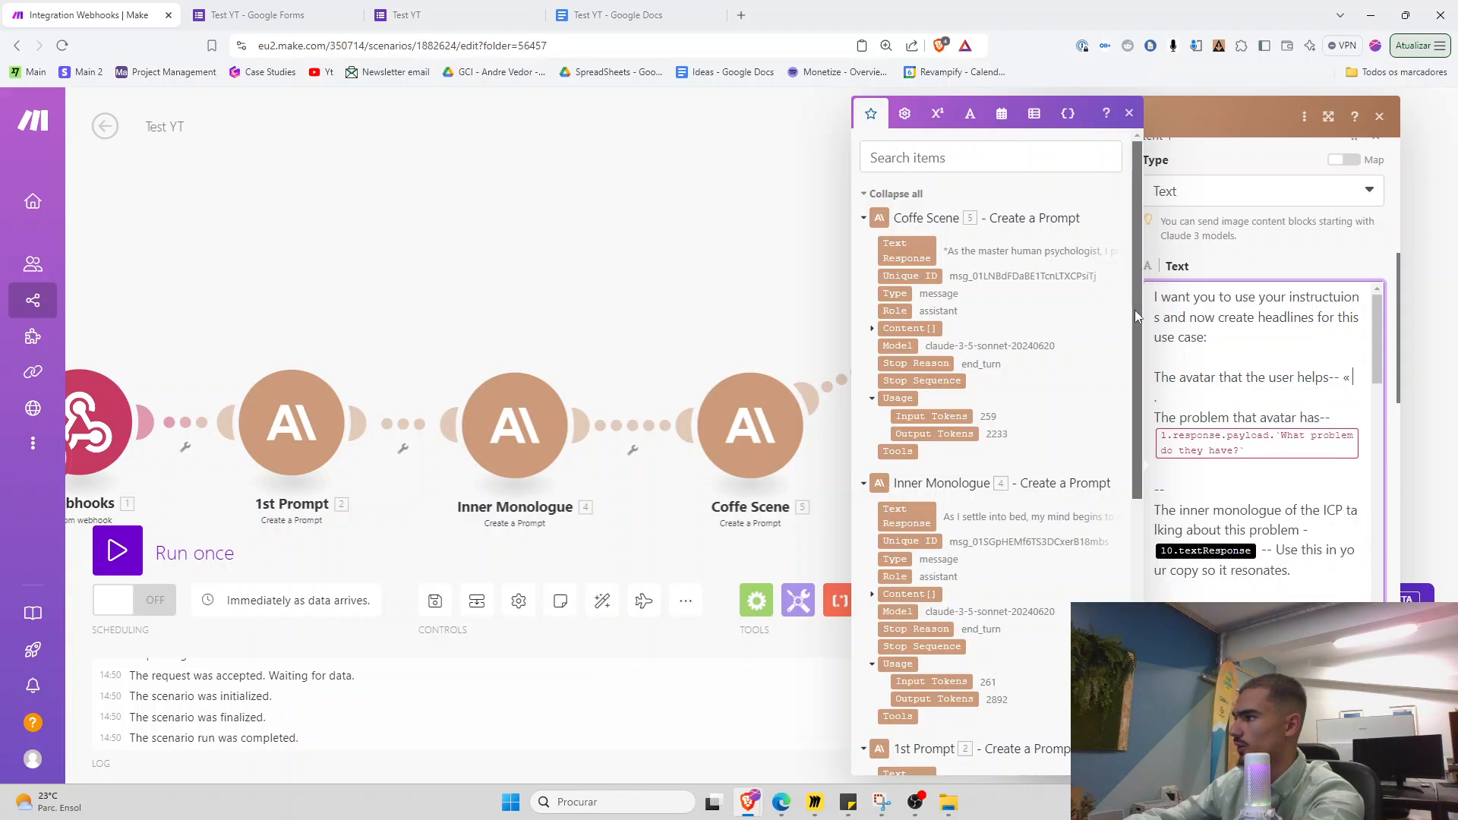
{"action": "scroll", "coordinate": [1134, 310], "scroll_direction": "down", "scroll_amount": 6}
{"action": "left_click", "coordinate": [885, 741]}
{"action": "scroll", "coordinate": [892, 729], "scroll_direction": "down", "scroll_amount": 2}
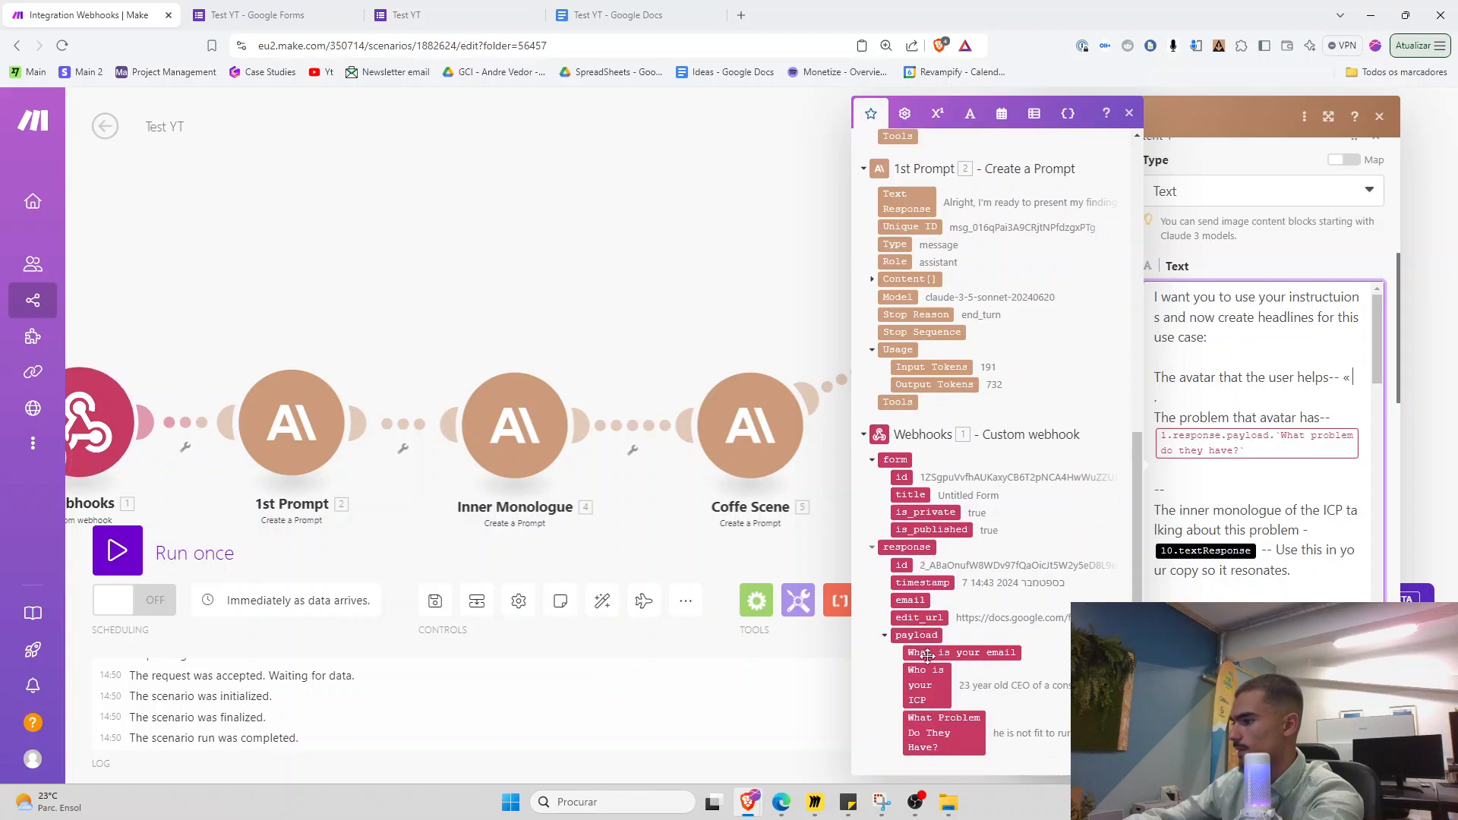
{"action": "left_click", "coordinate": [931, 684]}
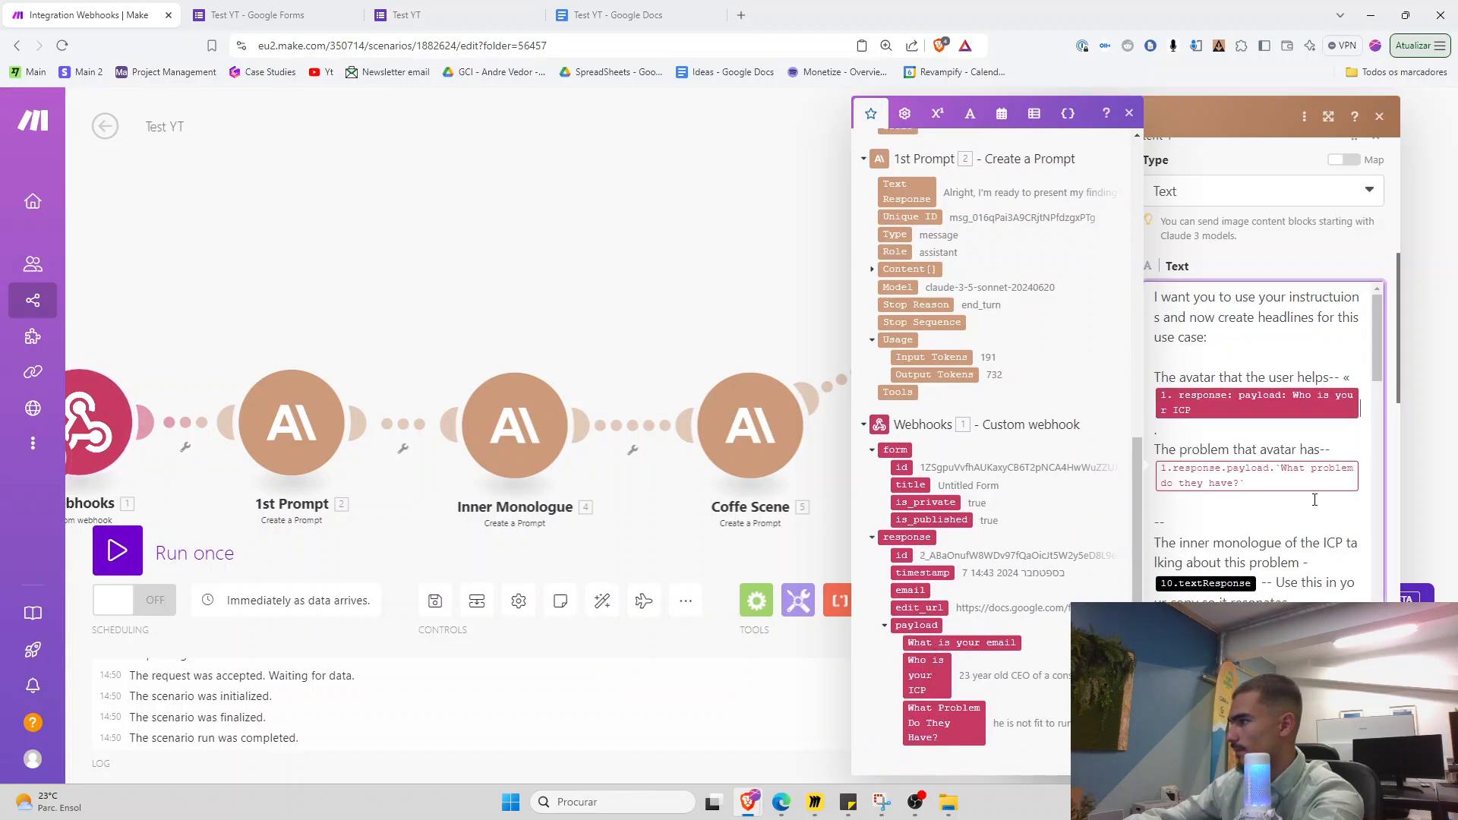
{"action": "left_click_drag", "start_coordinate": [1218, 480], "coordinate": [1161, 464]}
{"action": "key", "text": "BackSpace"}
{"action": "left_click", "coordinate": [965, 722]}
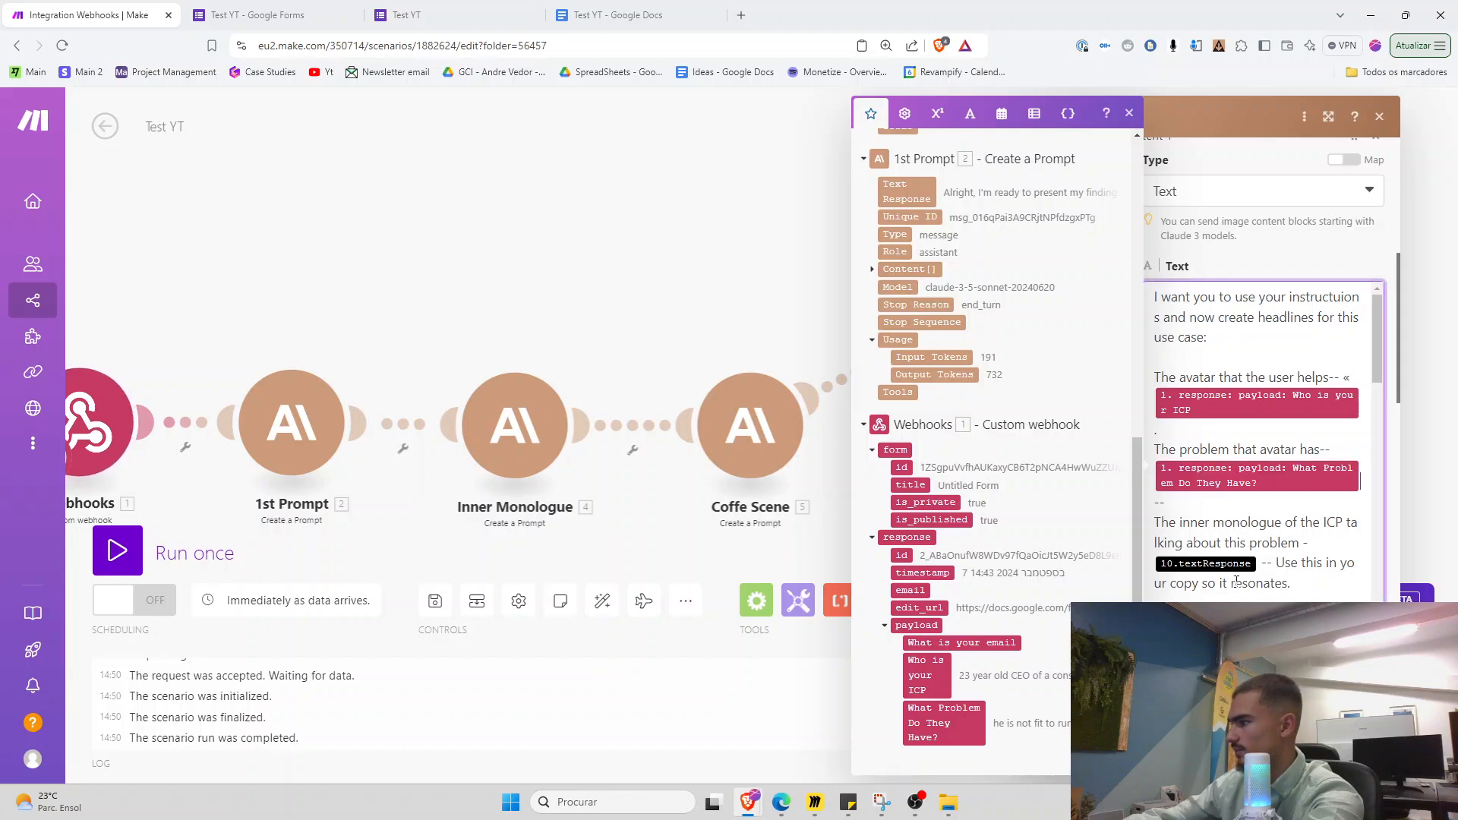
Map Inner Monologue's text response into Headlines and delete the fix-that-problem mapping
{"action": "scroll", "coordinate": [1258, 526], "scroll_direction": "down", "scroll_amount": 1}
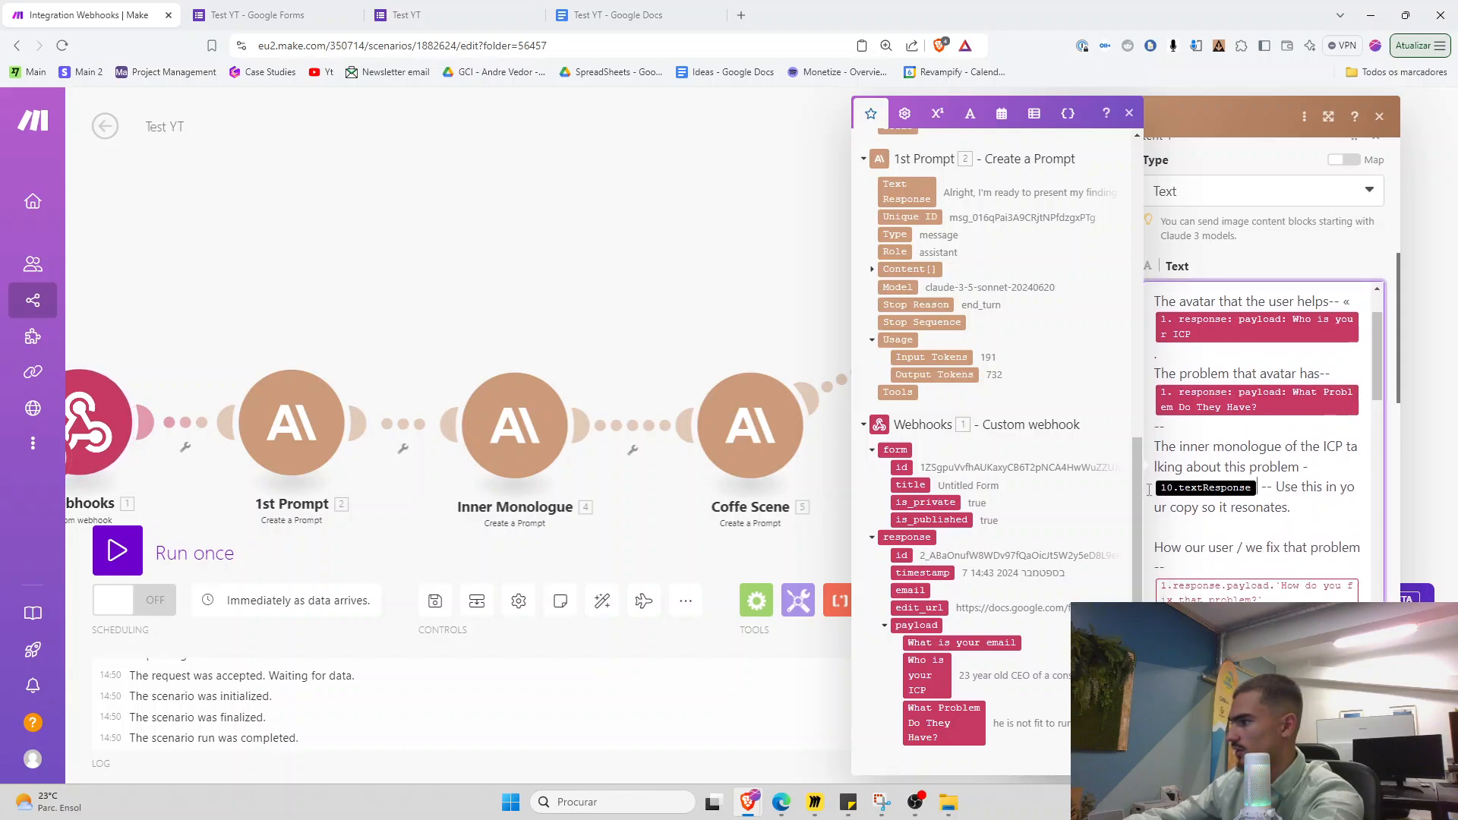
{"action": "key", "text": "BackSpace"}
{"action": "scroll", "coordinate": [987, 471], "scroll_direction": "up", "scroll_amount": 7}
{"action": "left_click", "coordinate": [906, 458]}
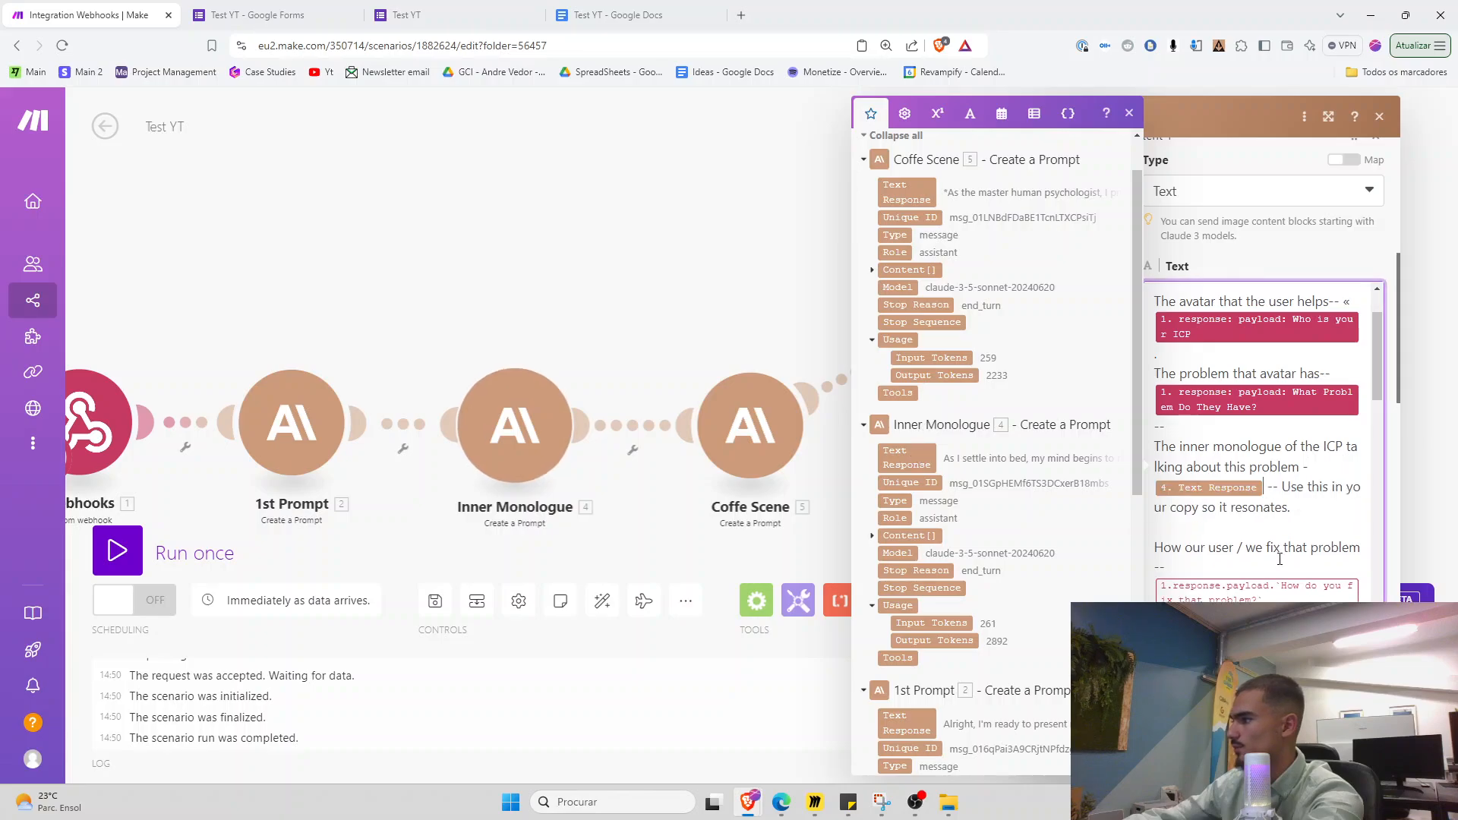
{"action": "scroll", "coordinate": [1280, 559], "scroll_direction": "down", "scroll_amount": 1}
{"action": "left_click_drag", "start_coordinate": [1279, 548], "coordinate": [1154, 471]}
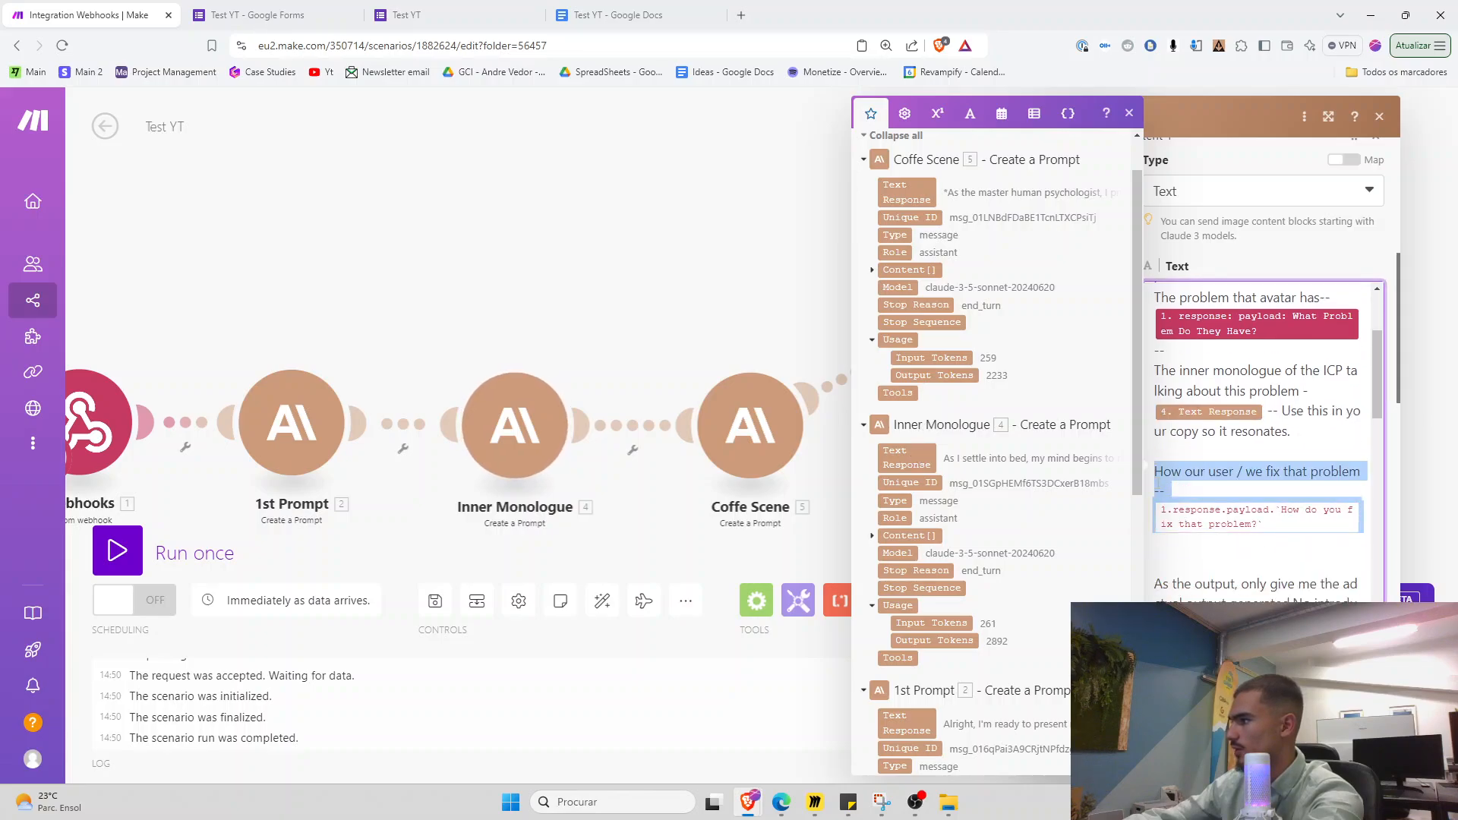
{"action": "left_click", "coordinate": [1198, 541]}
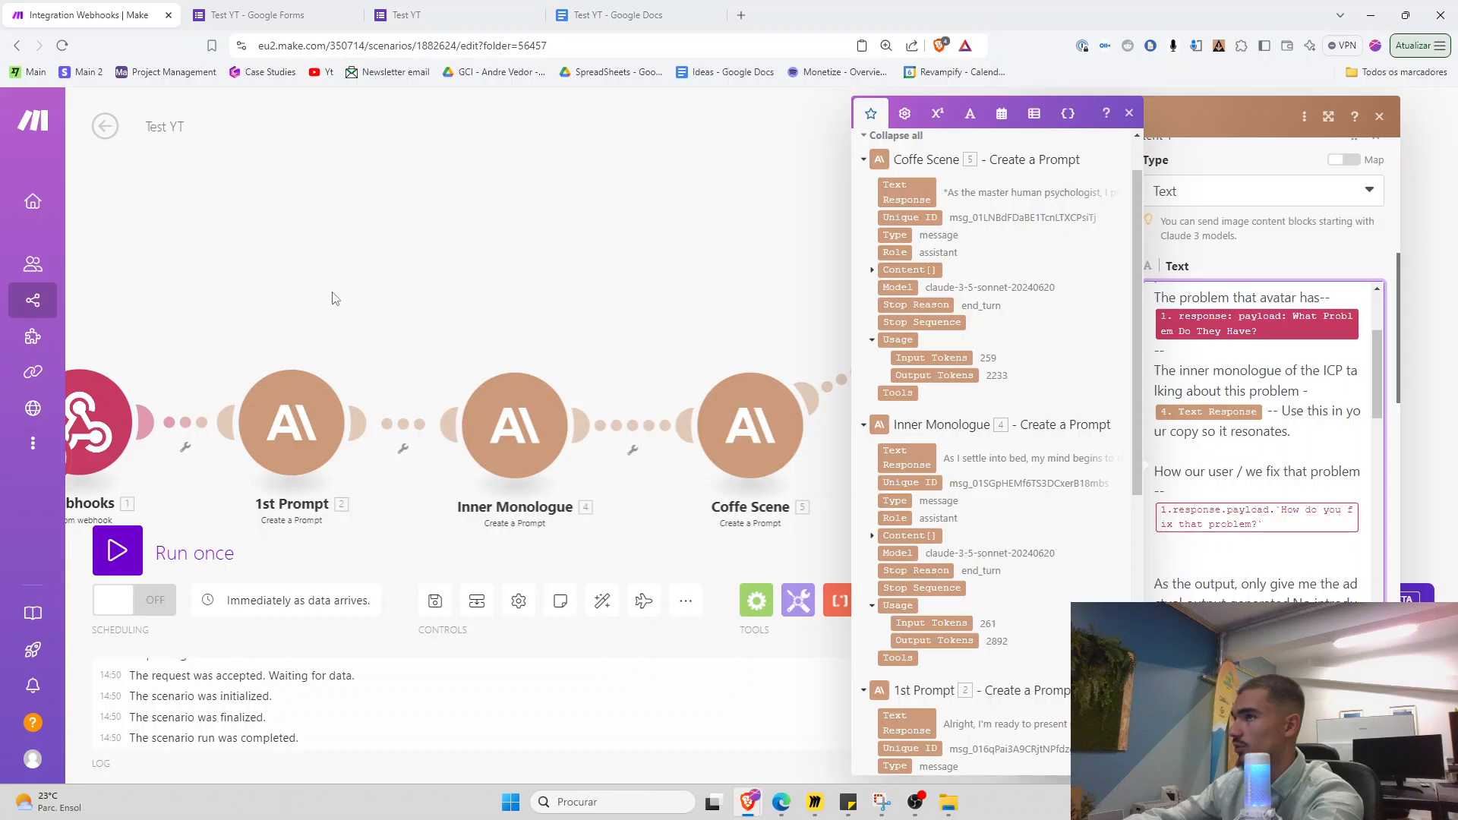
{"action": "key", "text": "BackSpace"}
{"action": "key", "text": "BackSpace"}
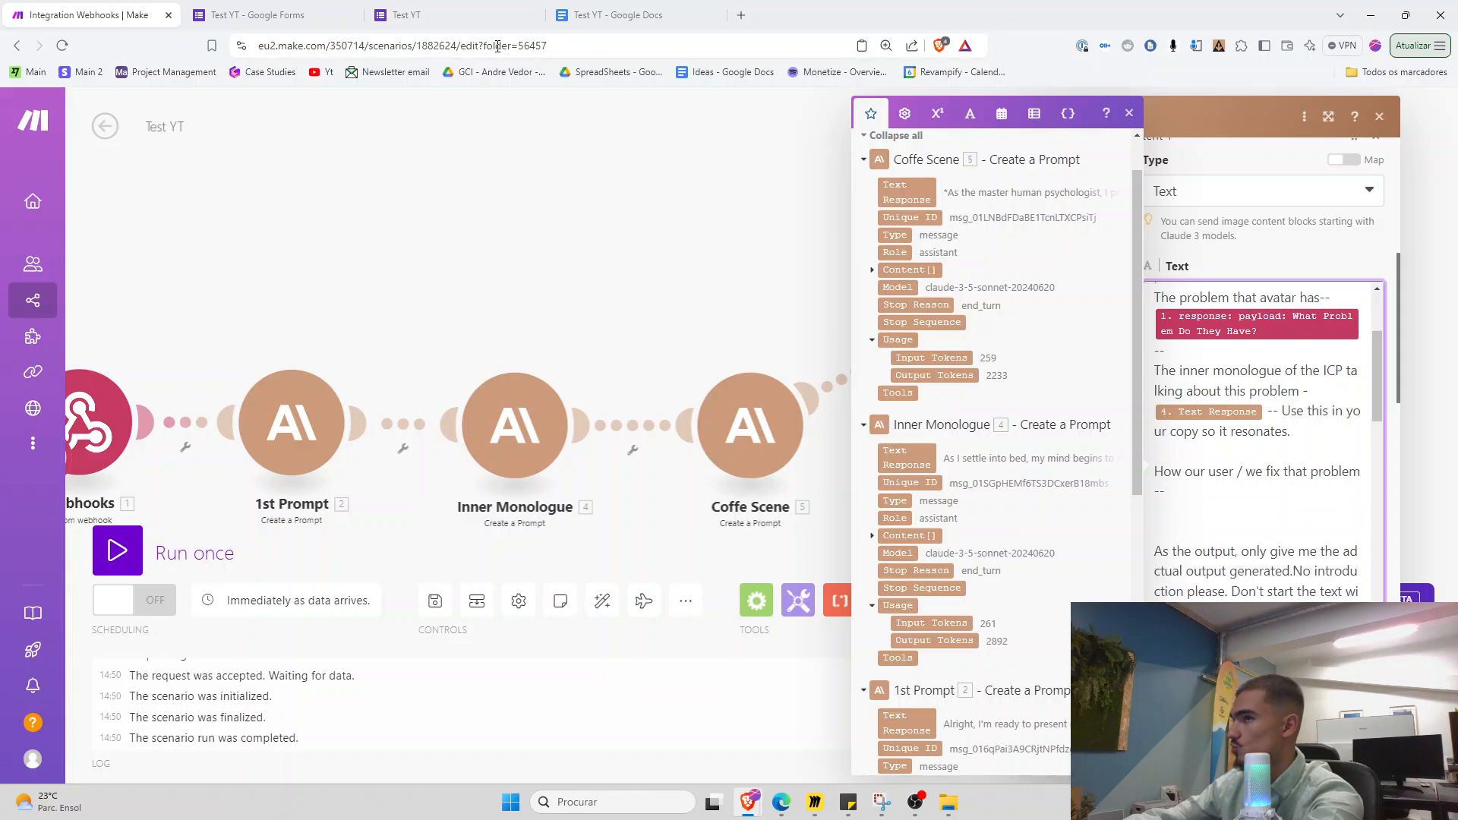
{"action": "left_click", "coordinate": [440, 17]}
{"action": "left_click", "coordinate": [258, 14]}
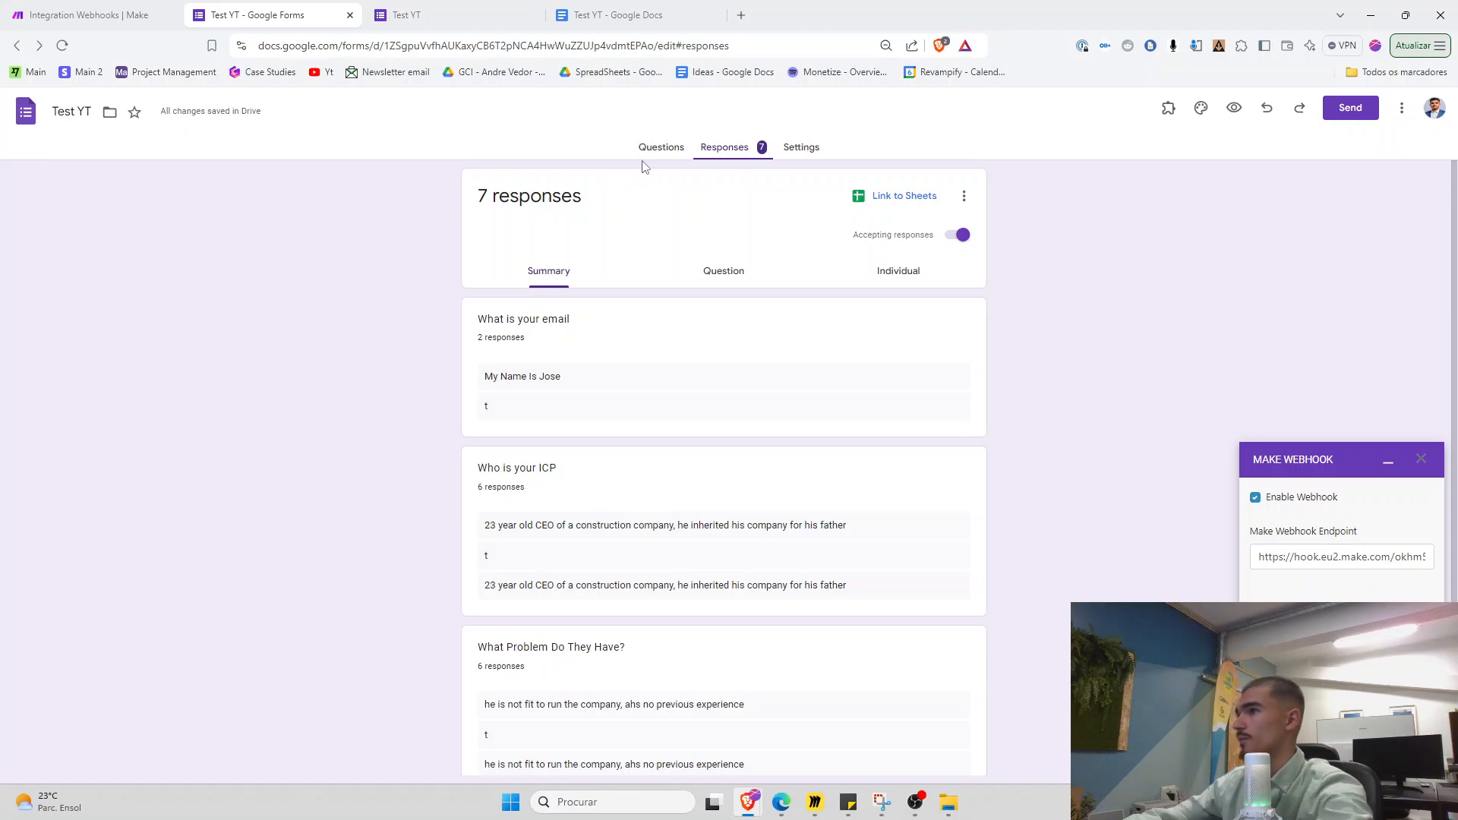
Add a Paragraph question titled 'Gow do you fix that problem' below Who is your ICP
{"action": "left_click", "coordinate": [661, 147]}
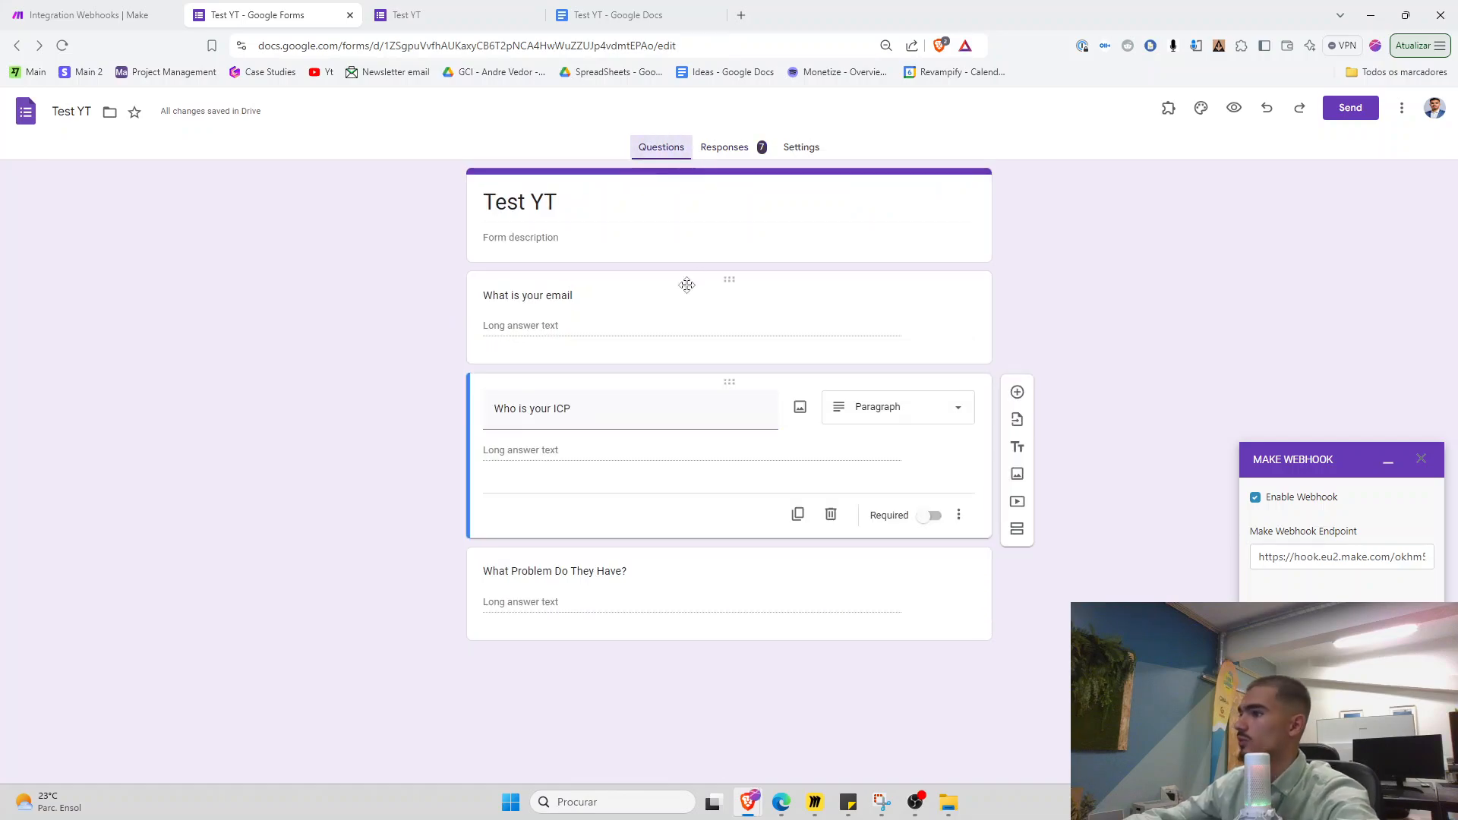
{"action": "left_click", "coordinate": [1016, 391]}
{"action": "type", "text": "Gow do you"}
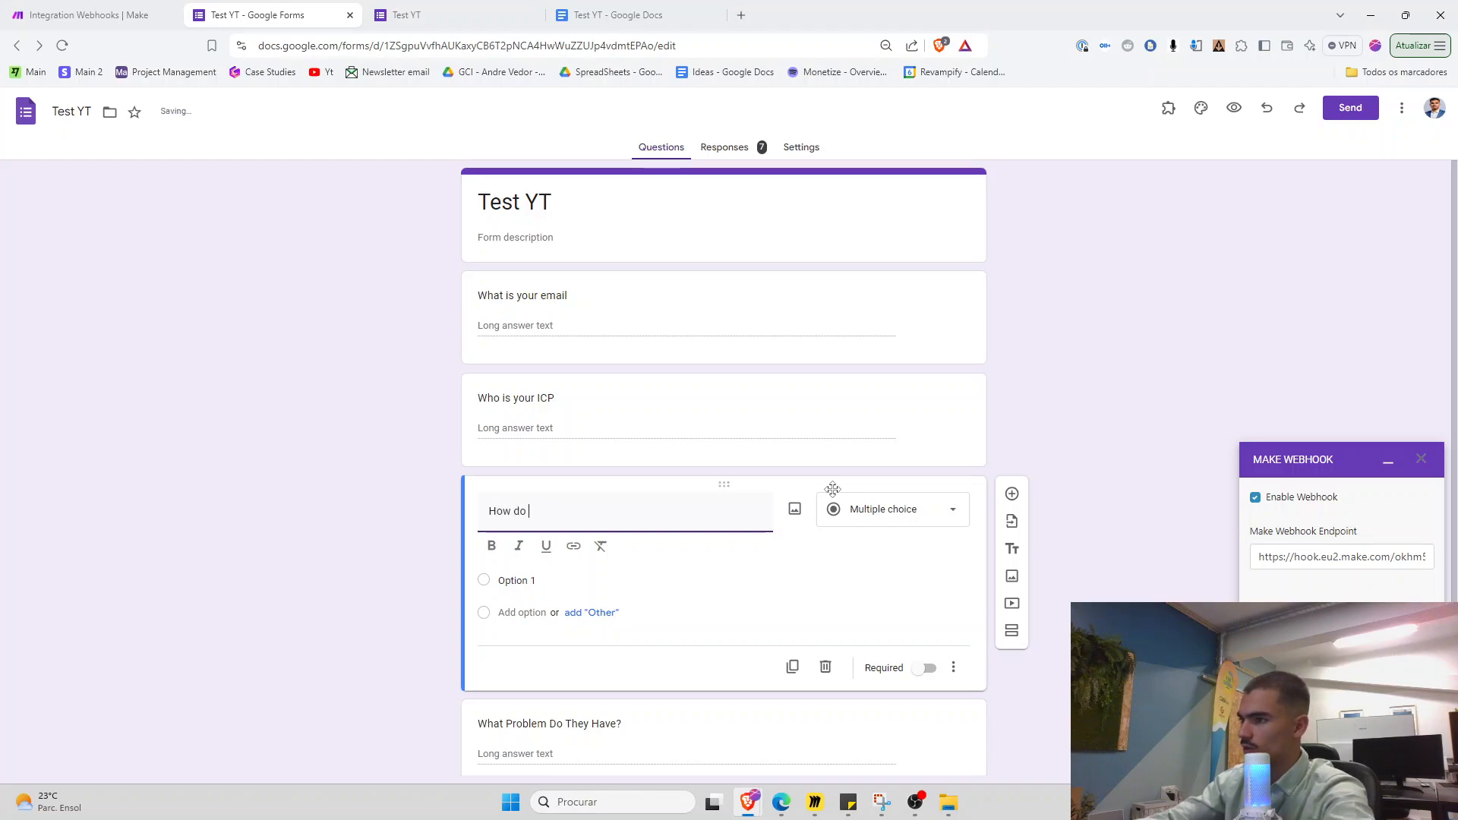
{"action": "type", "text": " fix that problem"}
{"action": "left_click", "coordinate": [862, 510]}
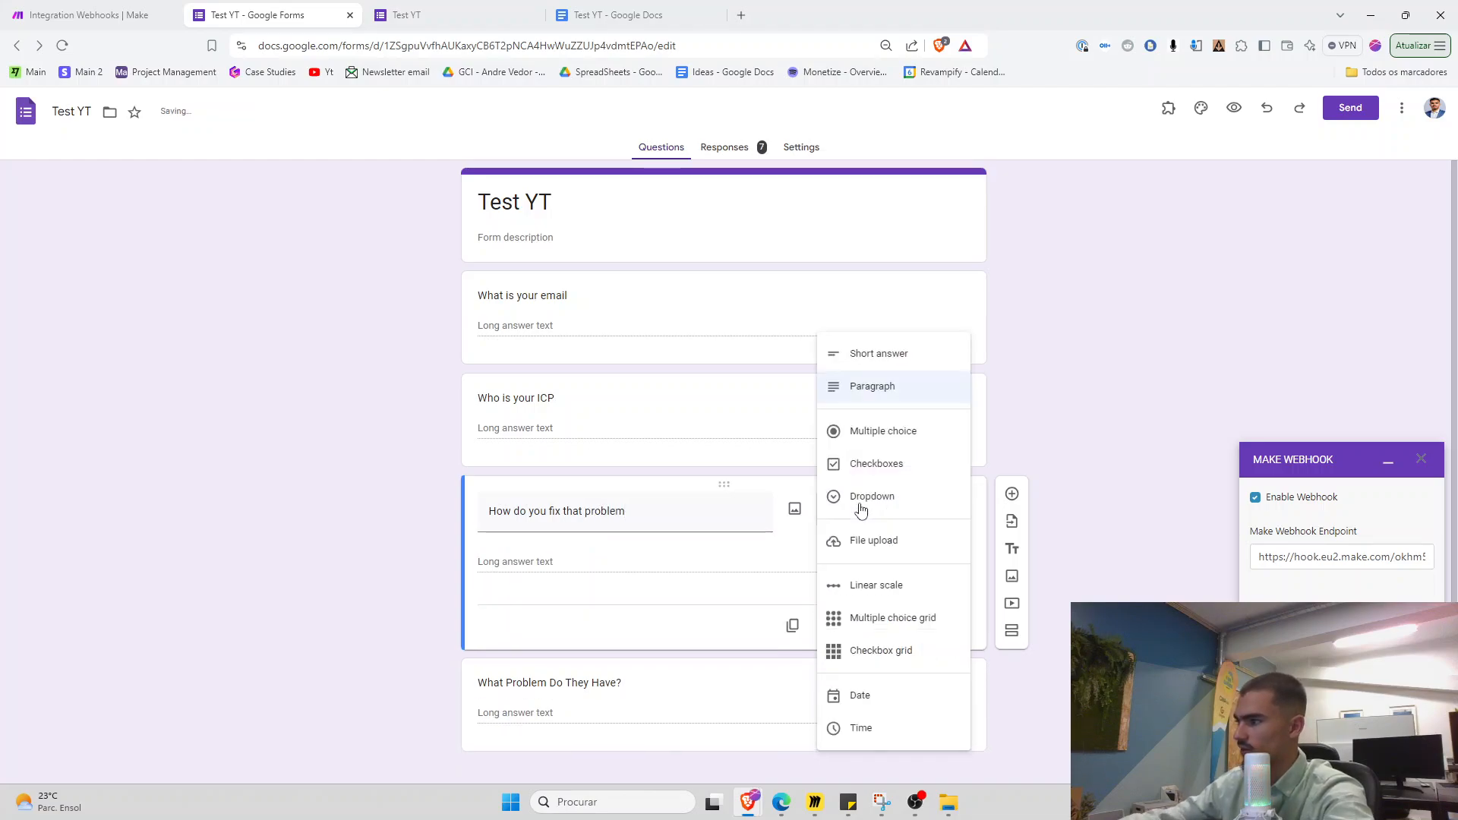
{"action": "left_click", "coordinate": [1258, 518]}
{"action": "left_click", "coordinate": [1420, 459]}
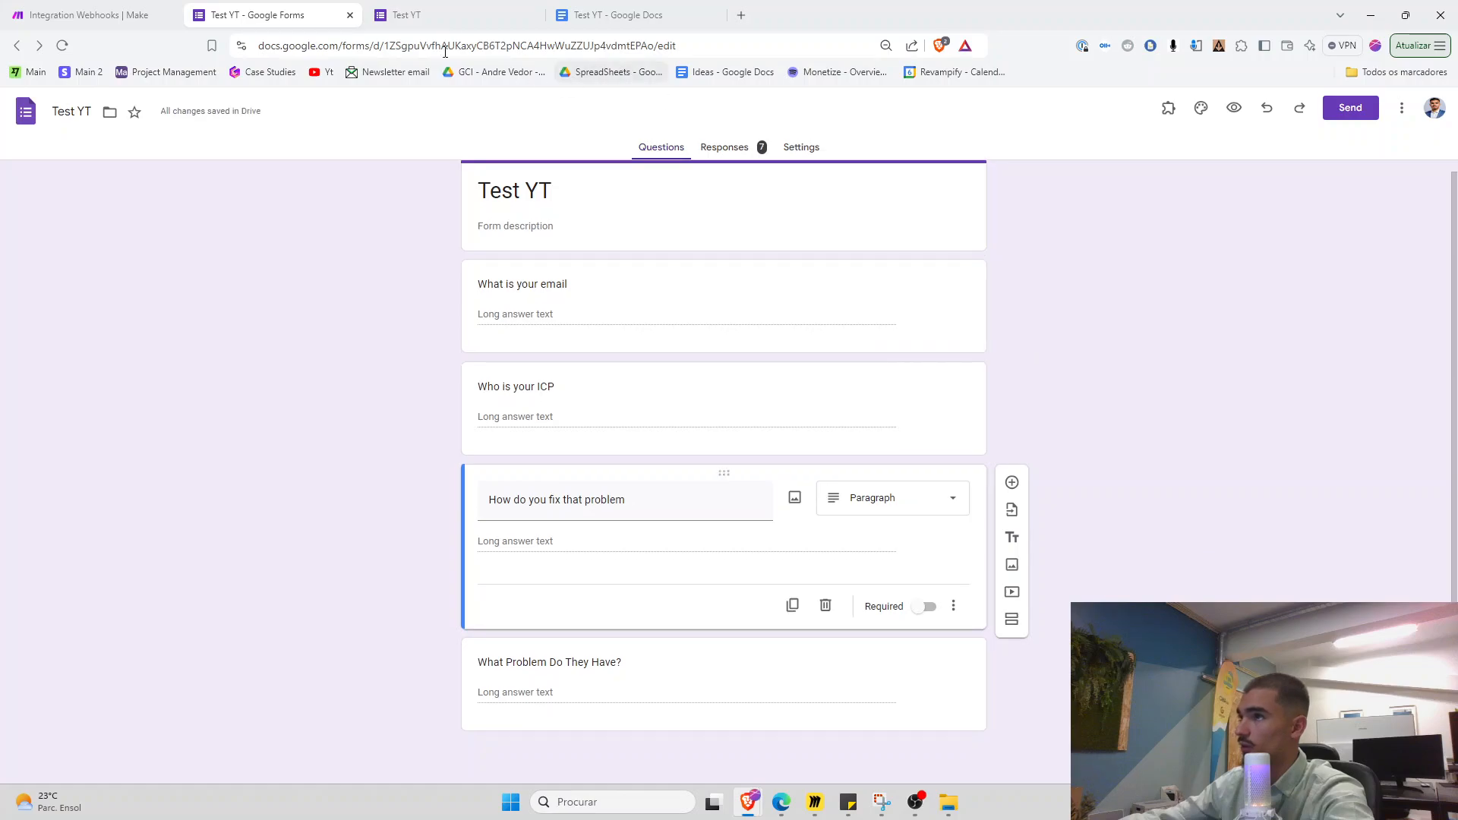
{"action": "left_click", "coordinate": [83, 15]}
{"action": "scroll", "coordinate": [1283, 471], "scroll_direction": "down", "scroll_amount": 5}
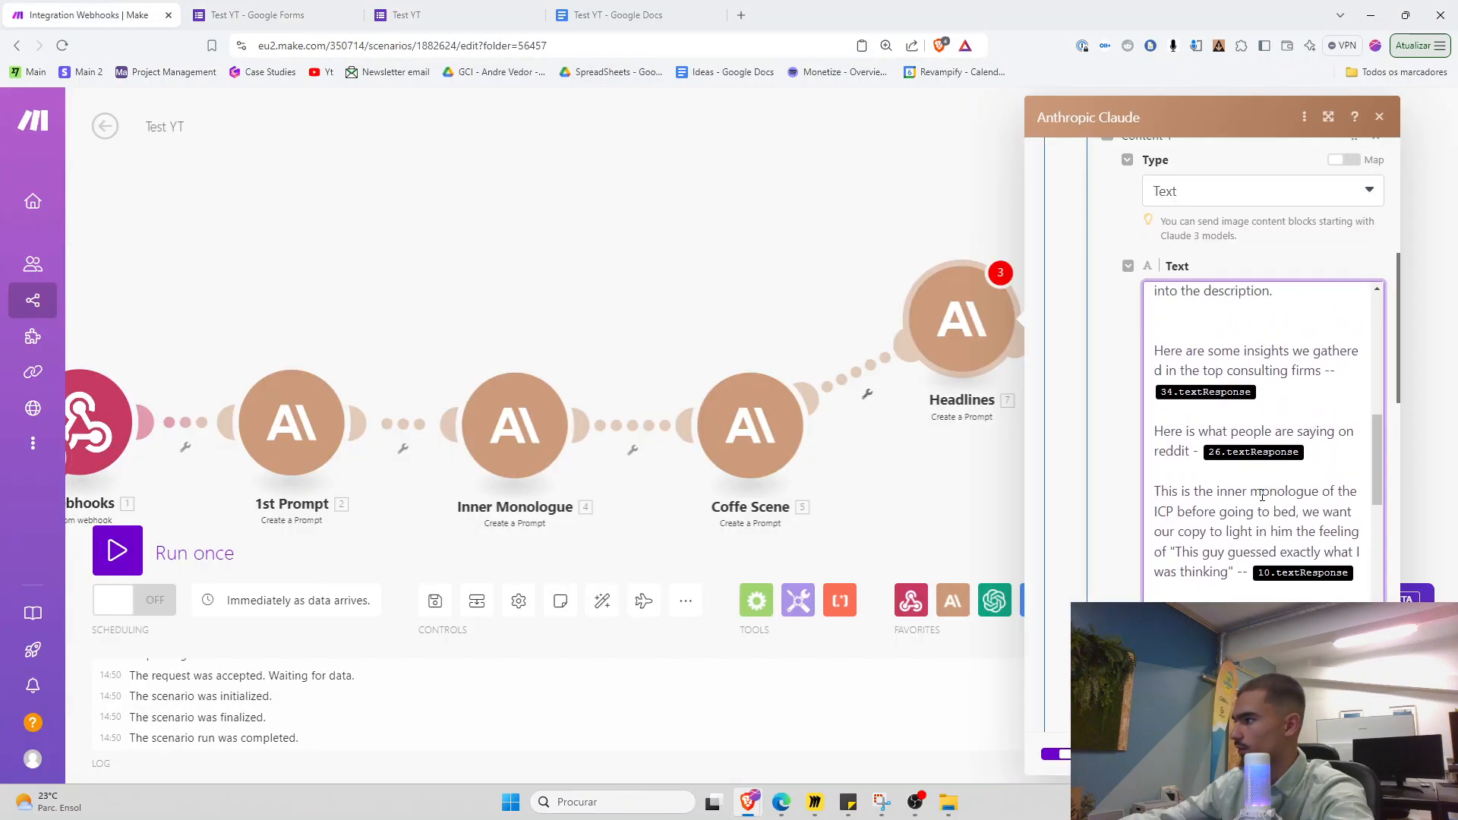
Delete the consulting-firm and Reddit insight lines and map 4. Text Response into the Headlines prompt
{"action": "left_click_drag", "start_coordinate": [1167, 396], "coordinate": [1359, 433]}
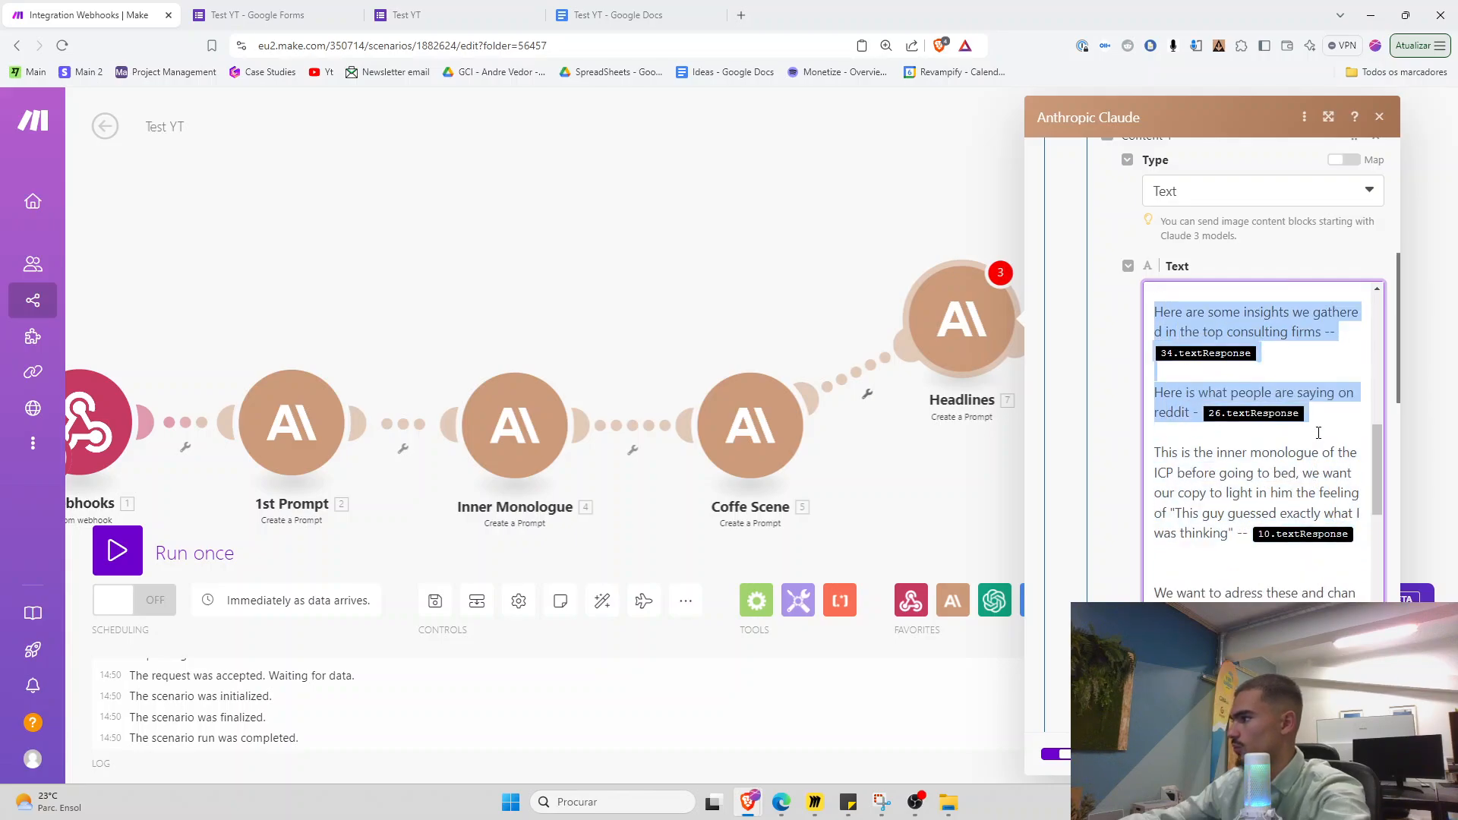
{"action": "key", "text": "BackSpace"}
{"action": "key", "text": "BackSpace"}
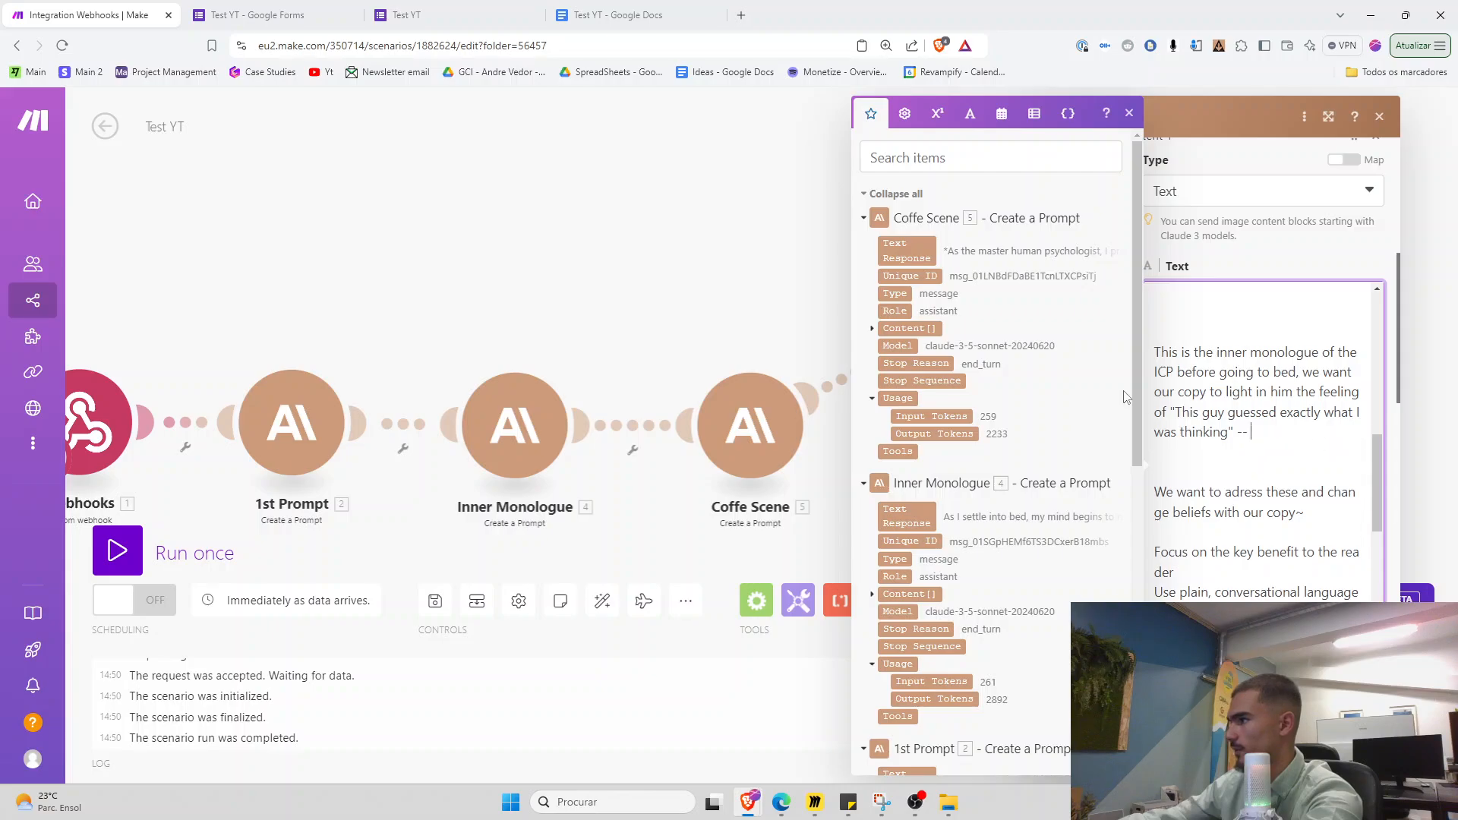
{"action": "left_click_drag", "start_coordinate": [1136, 416], "coordinate": [1135, 543]}
{"action": "left_click", "coordinate": [907, 261]}
{"action": "scroll", "coordinate": [1342, 532], "scroll_direction": "down", "scroll_amount": 10}
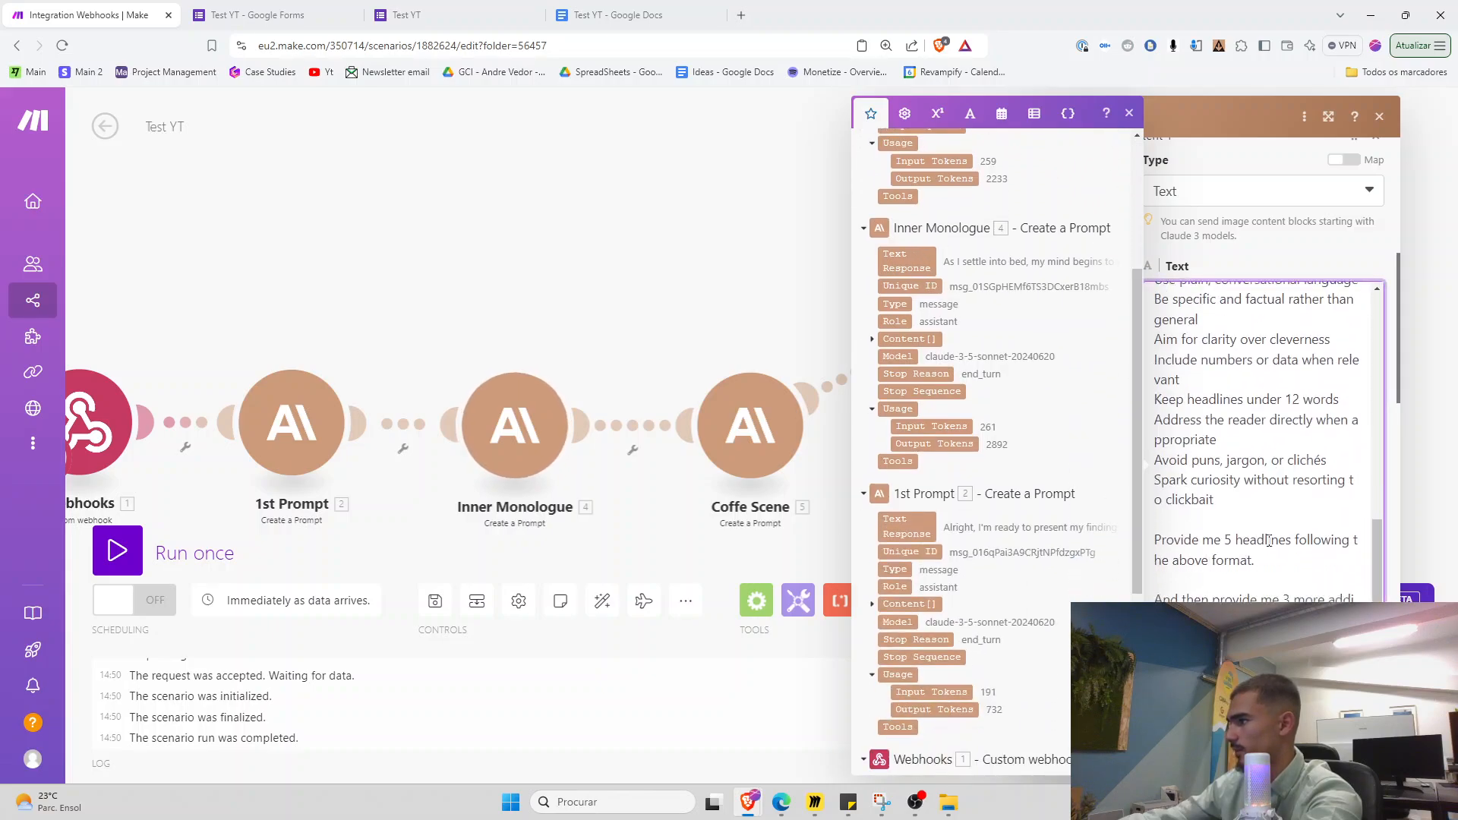
{"action": "scroll", "coordinate": [1172, 542], "scroll_direction": "down", "scroll_amount": 6}
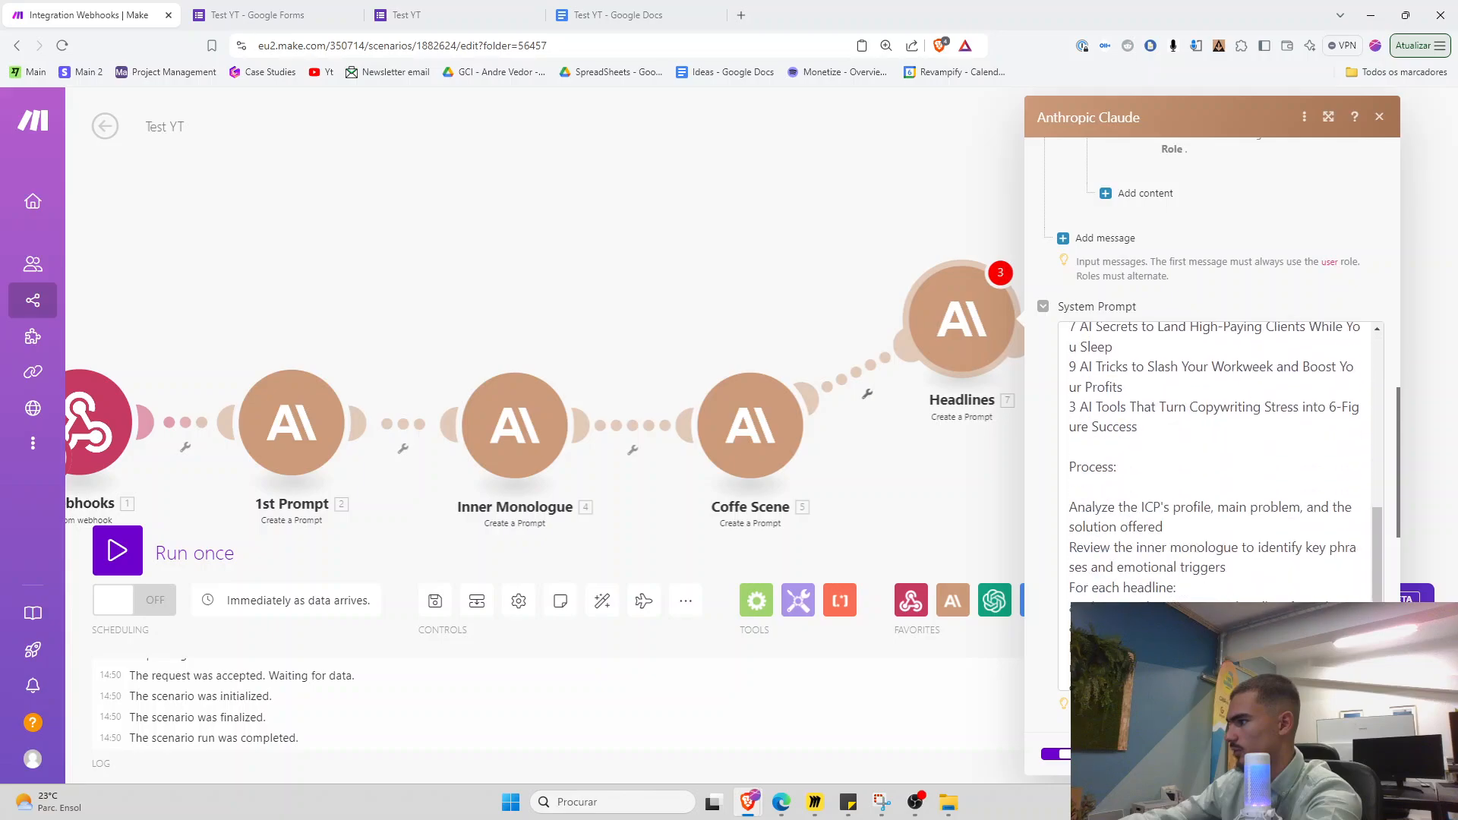
{"action": "left_click", "coordinate": [1364, 754]}
{"action": "left_click_drag", "start_coordinate": [897, 524], "coordinate": [1351, 449]}
Run only the Webhooks module and submit a test form response answering 't' to each question
{"action": "right_click", "coordinate": [563, 372]}
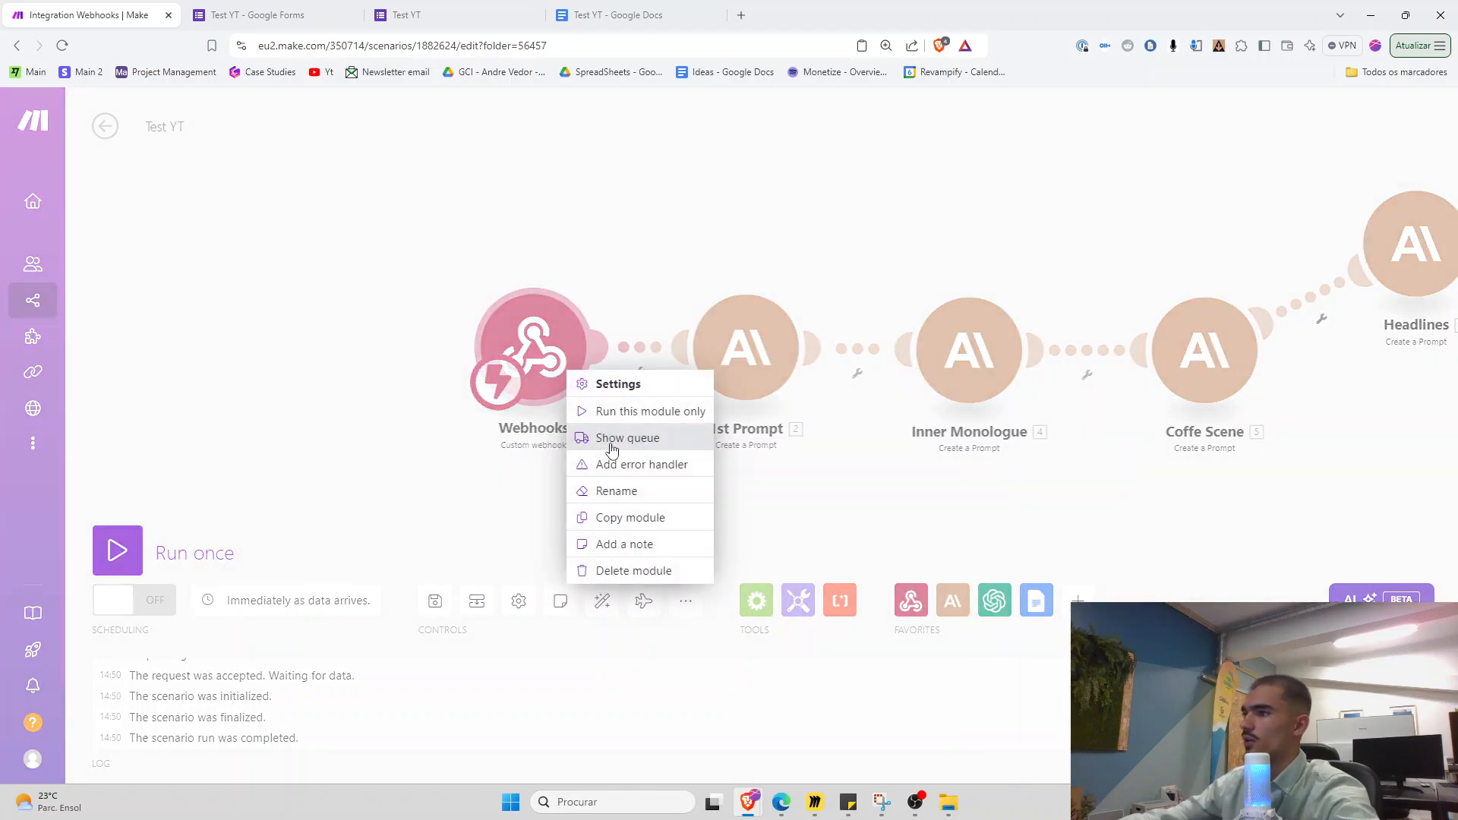
{"action": "left_click", "coordinate": [621, 411]}
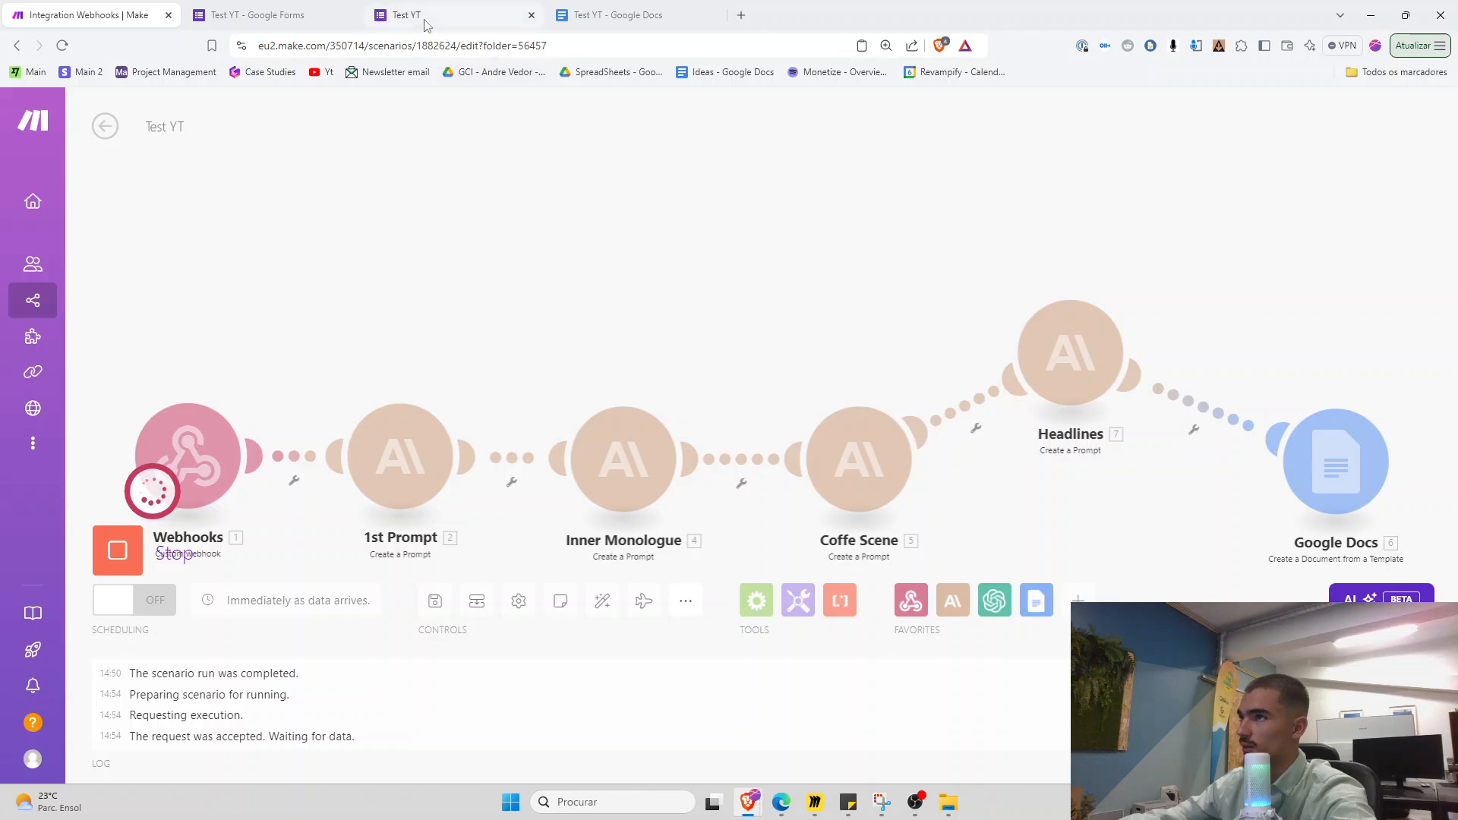
{"action": "left_click", "coordinate": [425, 21]}
{"action": "left_click", "coordinate": [554, 199]}
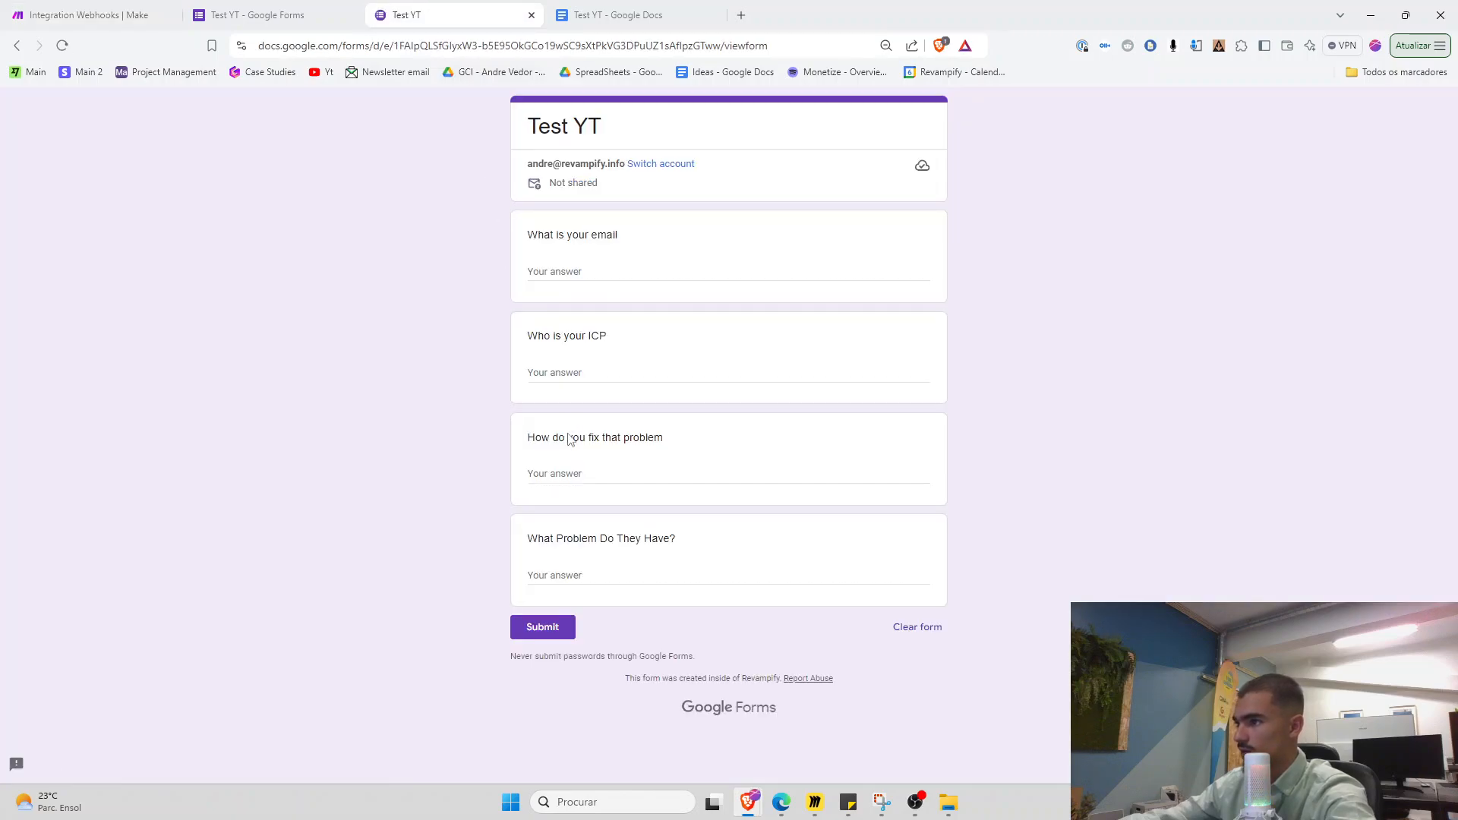
{"action": "left_click", "coordinate": [589, 470]}
{"action": "type", "text": "t"}
{"action": "left_click", "coordinate": [561, 373]}
{"action": "type", "text": "t"}
{"action": "left_click", "coordinate": [558, 575]}
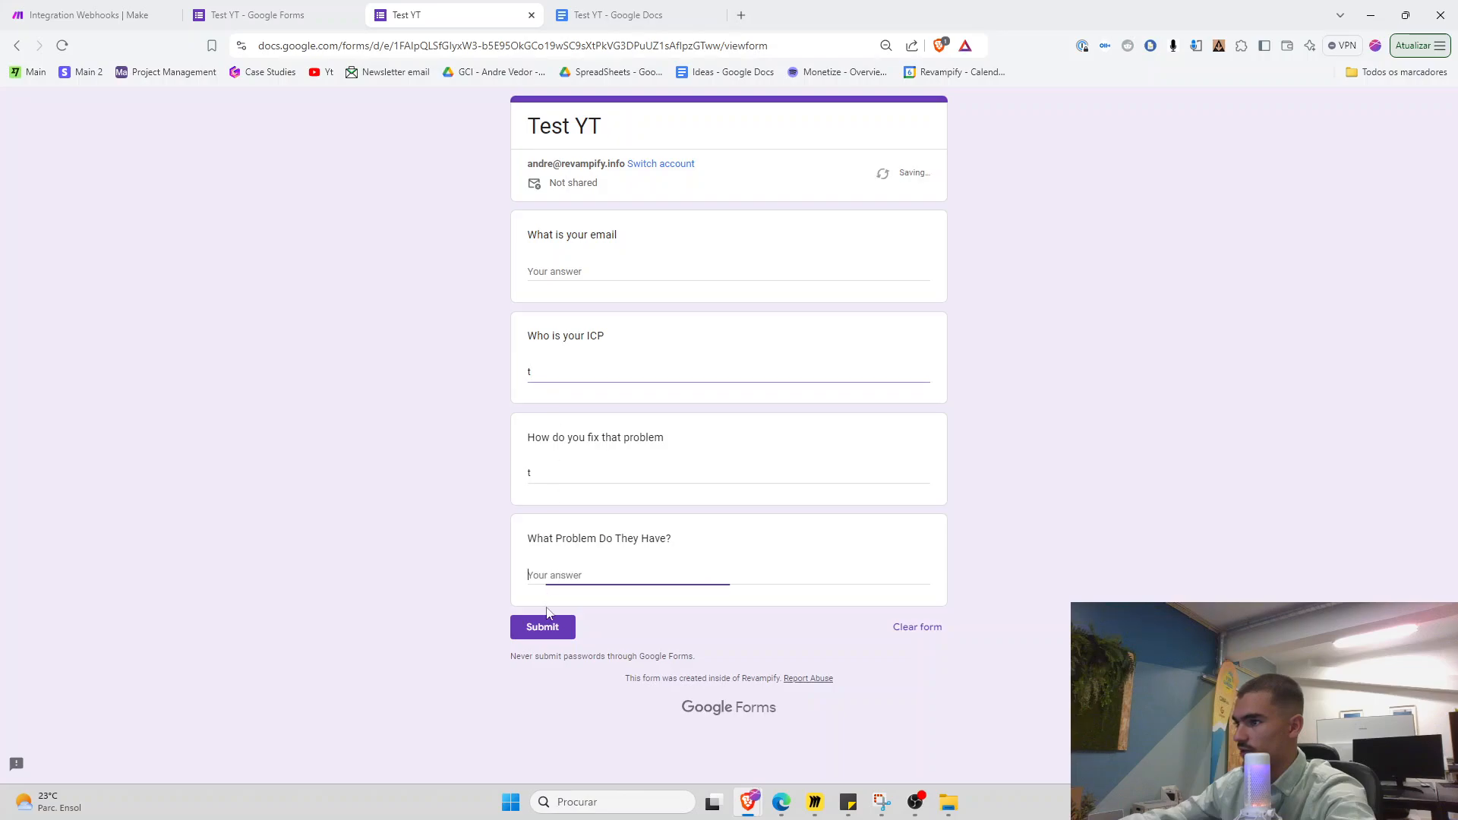
{"action": "type", "text": "t"}
{"action": "left_click", "coordinate": [547, 626]}
{"action": "left_click", "coordinate": [114, 17]}
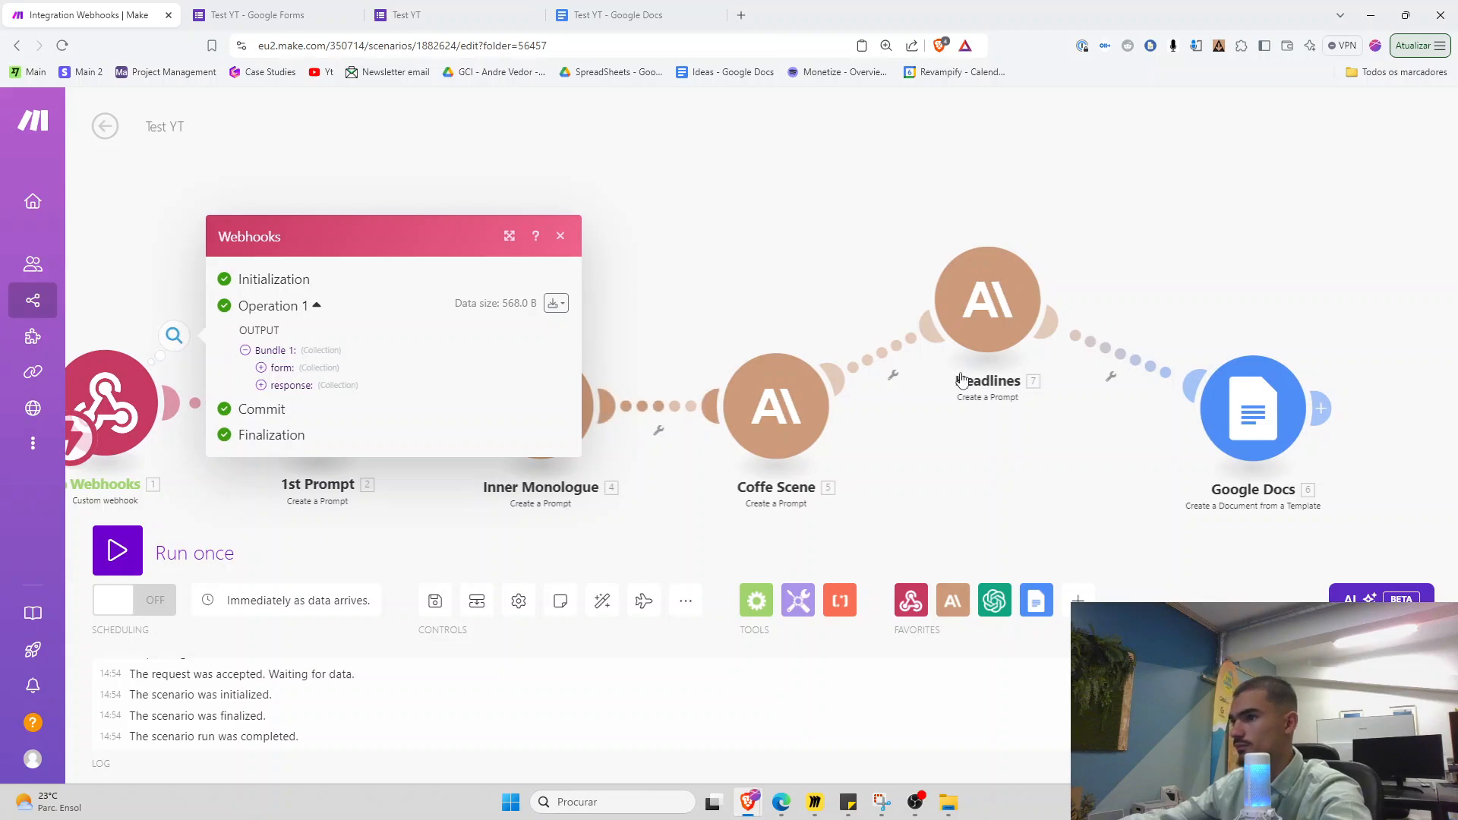
Add a 'How we fix that problem -' line mapped to the form's How do you fix that problem answer
{"action": "left_click", "coordinate": [987, 300]}
{"action": "scroll", "coordinate": [1155, 463], "scroll_direction": "down", "scroll_amount": 5}
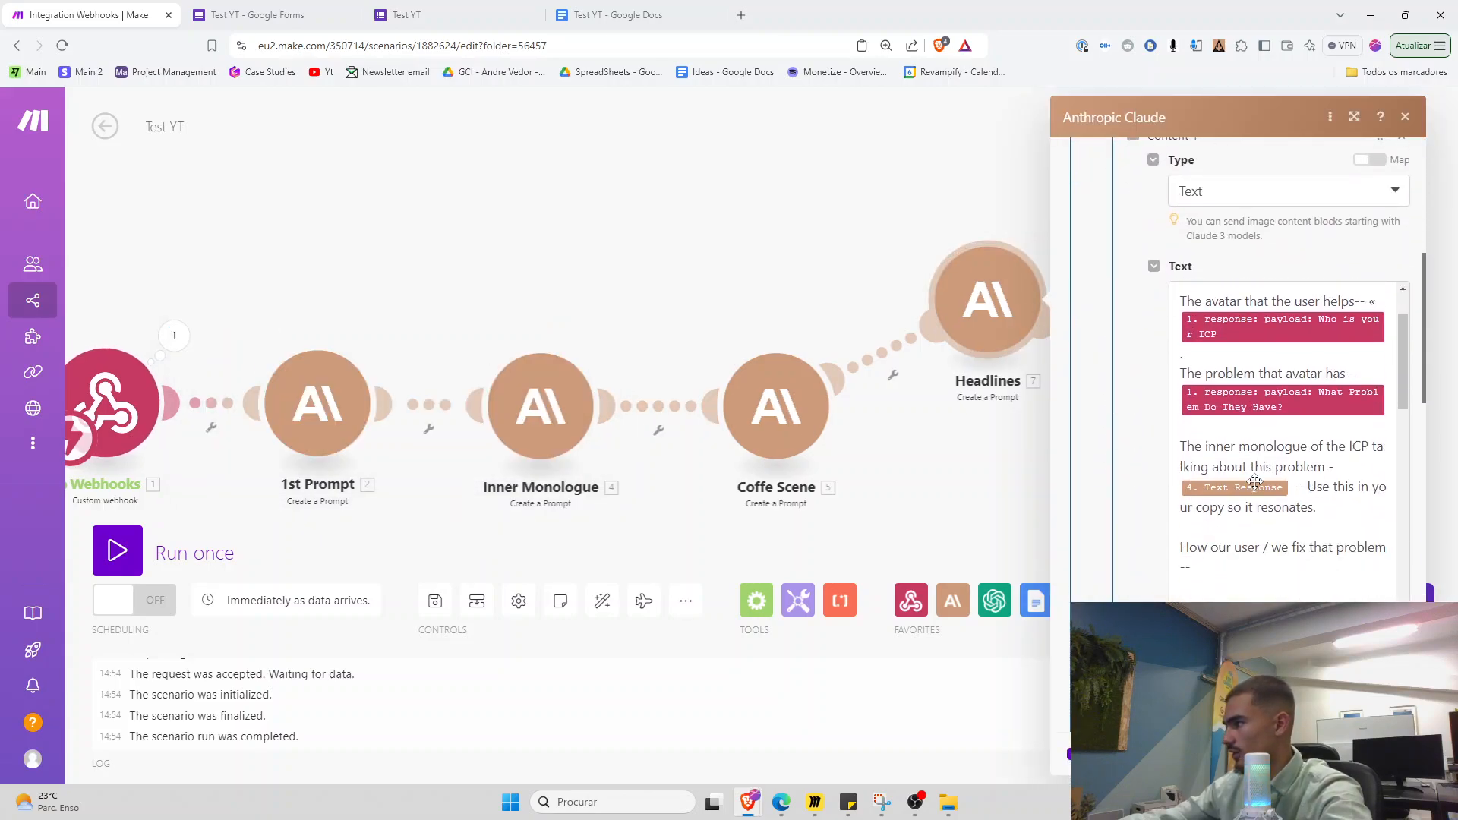
{"action": "left_click", "coordinate": [1392, 487]}
{"action": "key", "text": "Return"}
{"action": "key", "text": "Return"}
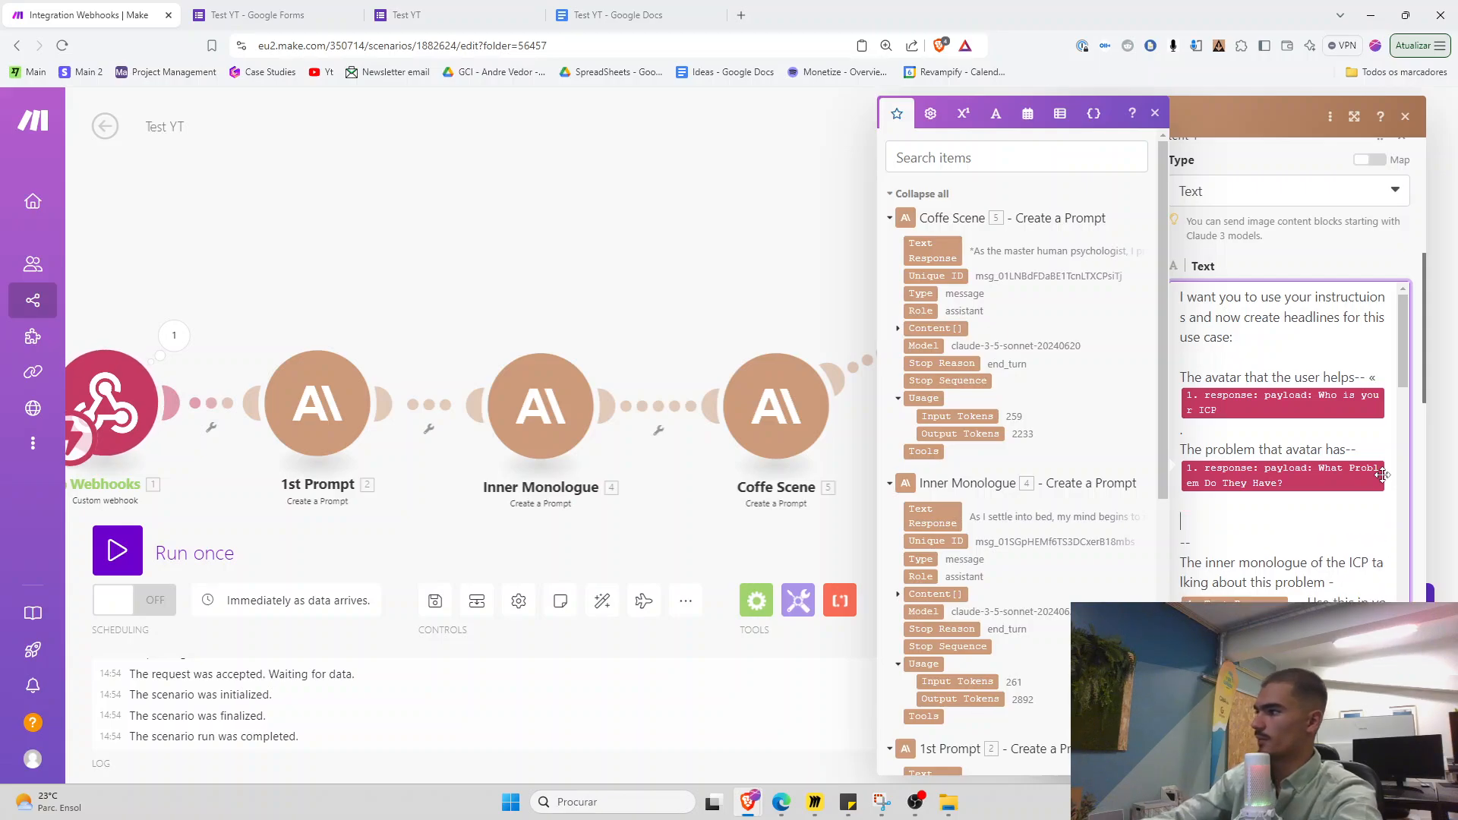
{"action": "type", "text": "How we fix that rp"}
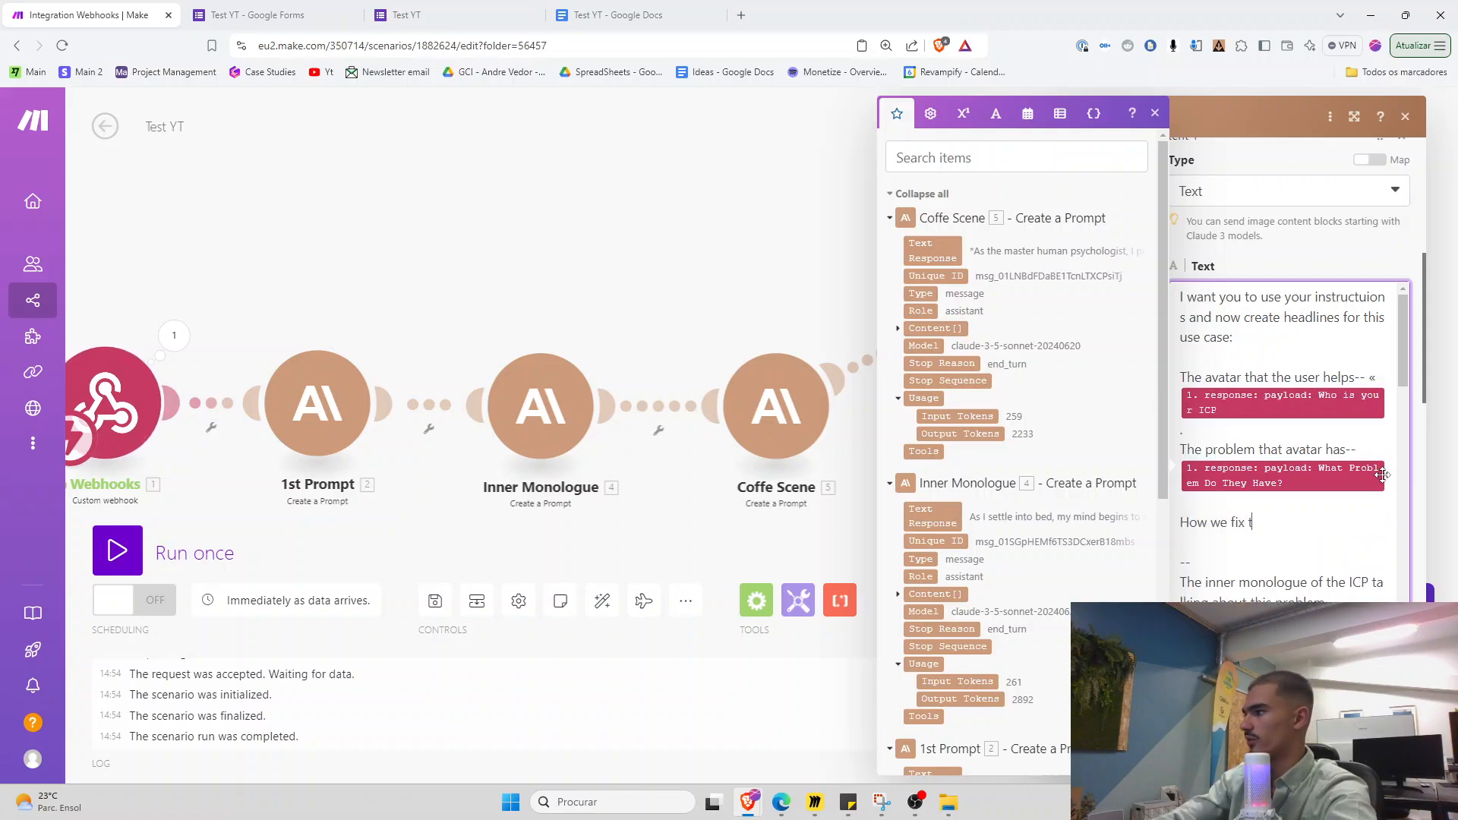
{"action": "key", "text": "BackSpace"}
{"action": "key", "text": "BackSpace"}
{"action": "type", "text": "problem -"}
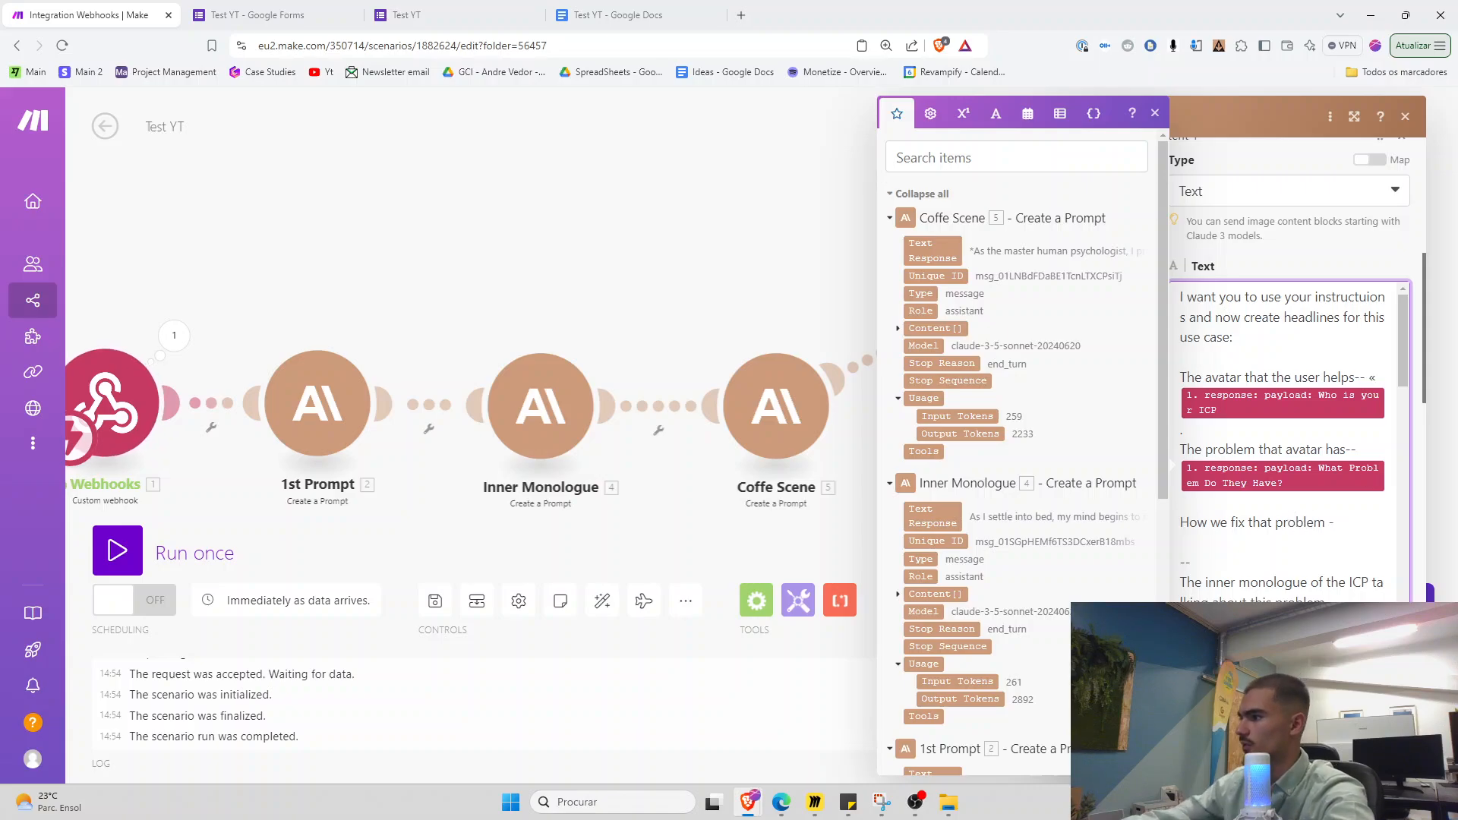
{"action": "scroll", "coordinate": [925, 718], "scroll_direction": "down", "scroll_amount": 6}
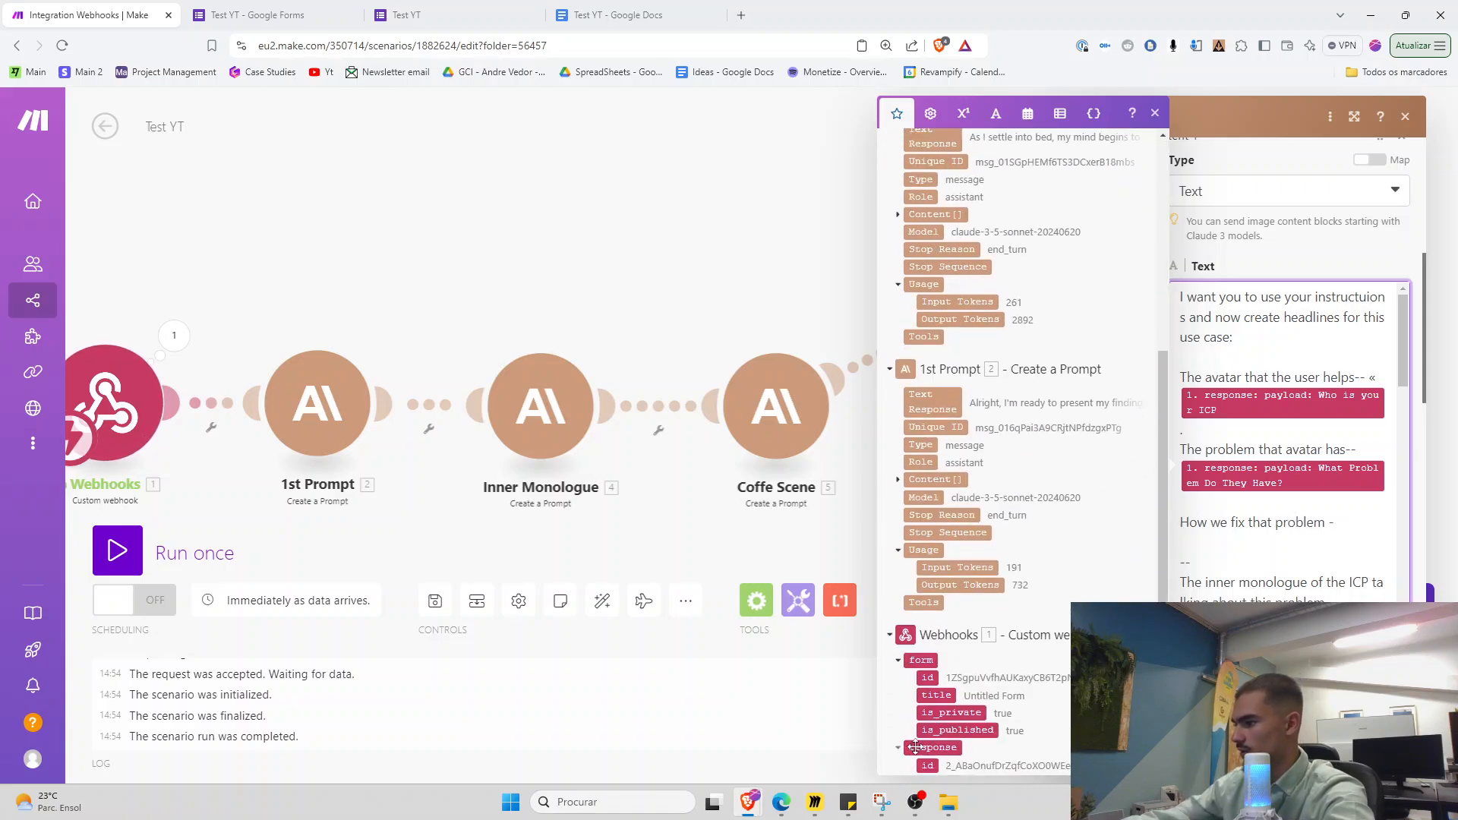
{"action": "scroll", "coordinate": [925, 718], "scroll_direction": "down", "scroll_amount": 1}
{"action": "left_click", "coordinate": [954, 668]}
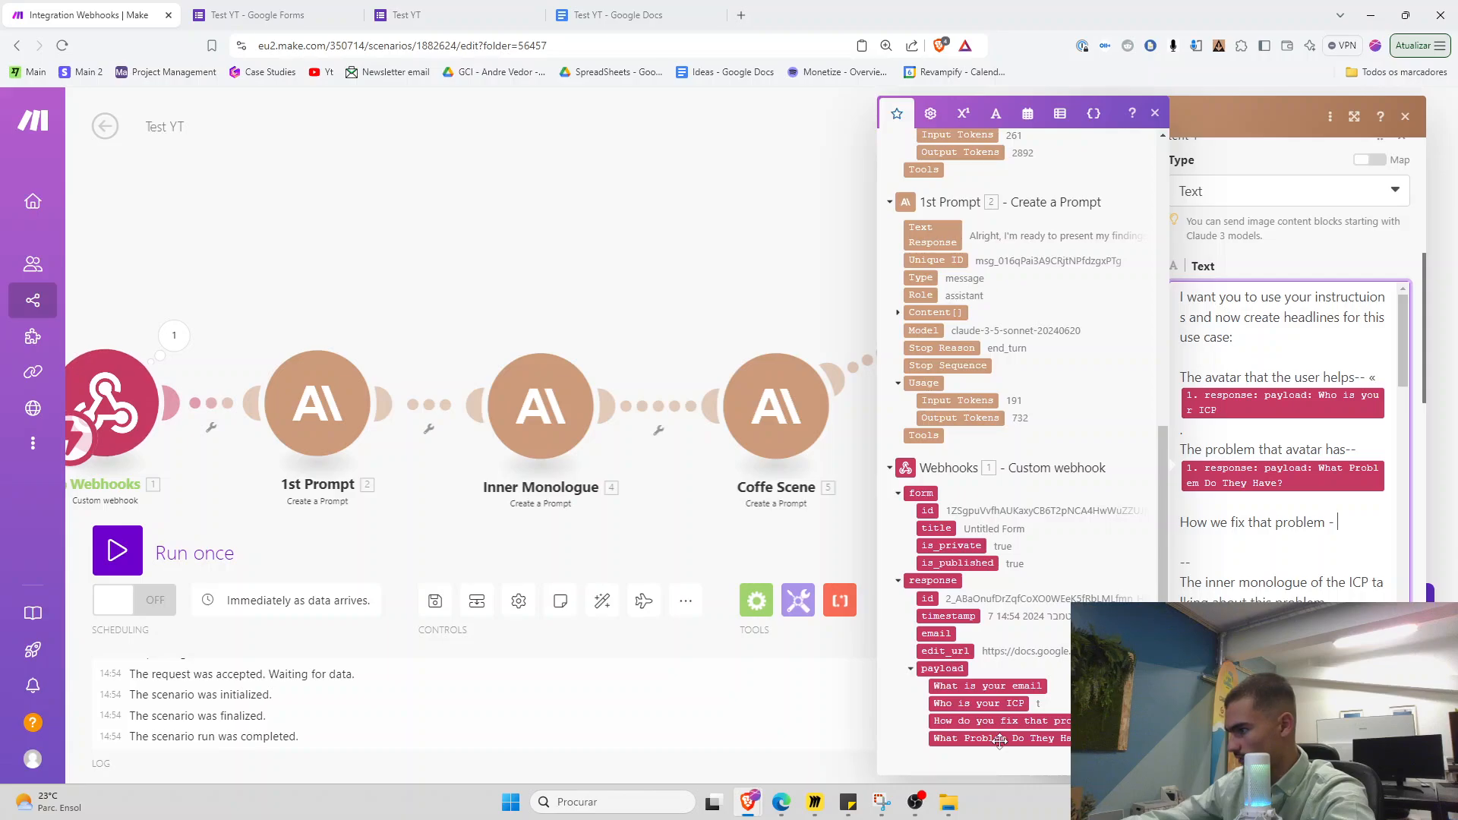
{"action": "left_click", "coordinate": [987, 721]}
{"action": "left_click", "coordinate": [799, 526]}
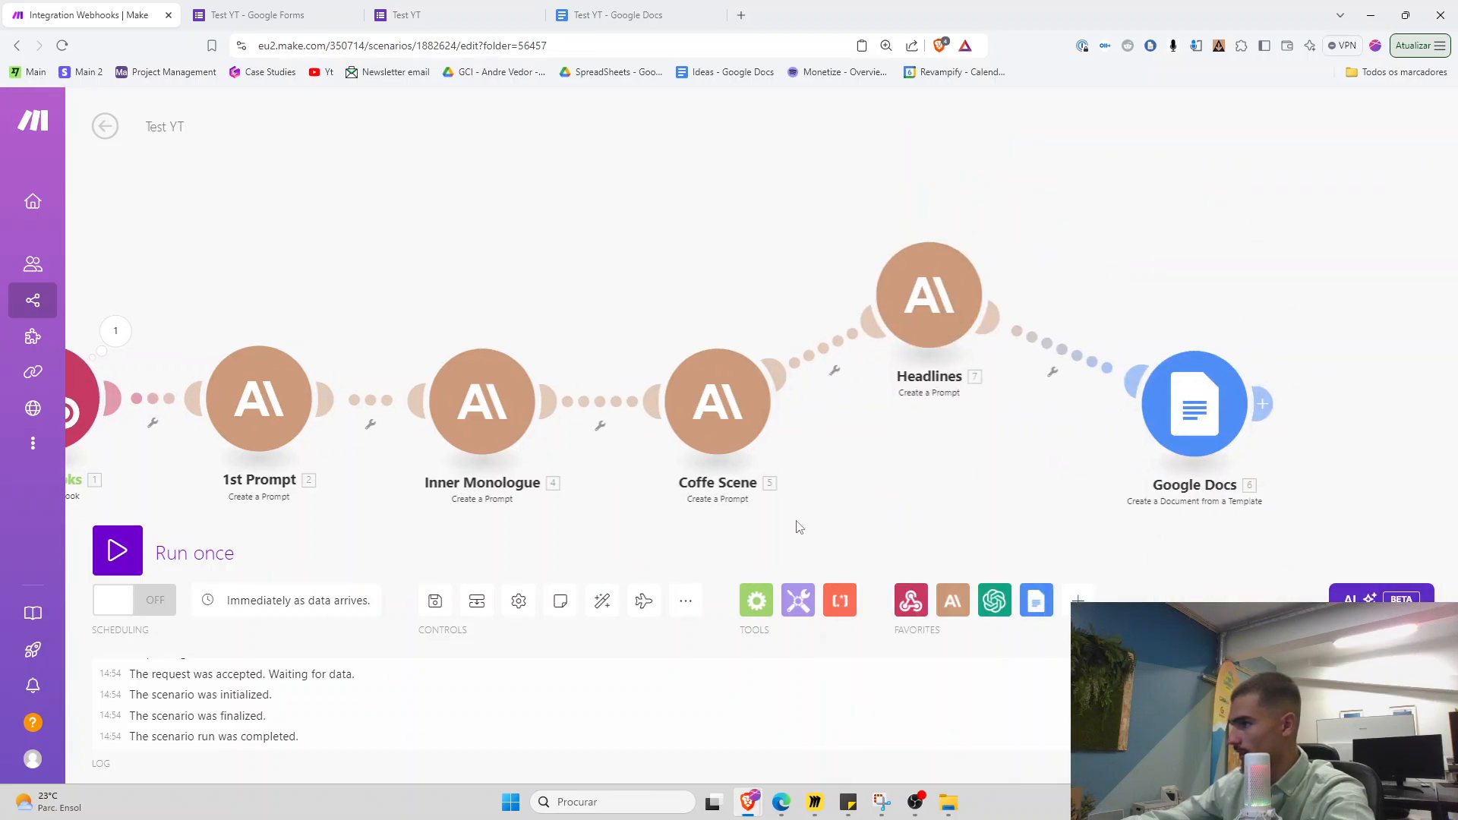
Rearrange the Webhooks, Coffe Scene, Headlines and Google Docs modules into a tidy row
{"action": "right_click", "coordinate": [962, 292]}
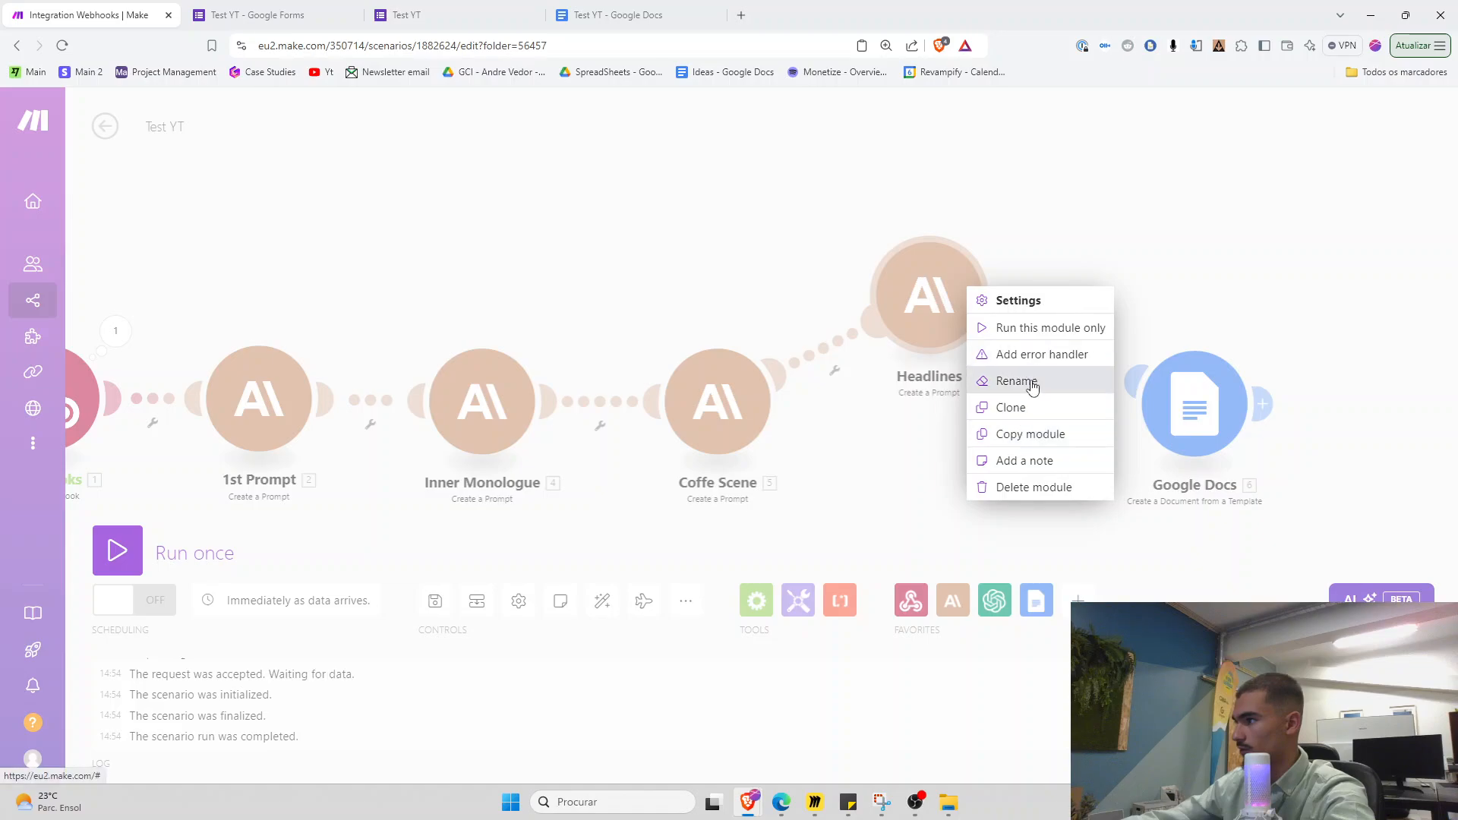
{"action": "left_click", "coordinate": [934, 455]}
{"action": "scroll", "coordinate": [931, 456], "scroll_direction": "down", "scroll_amount": 4}
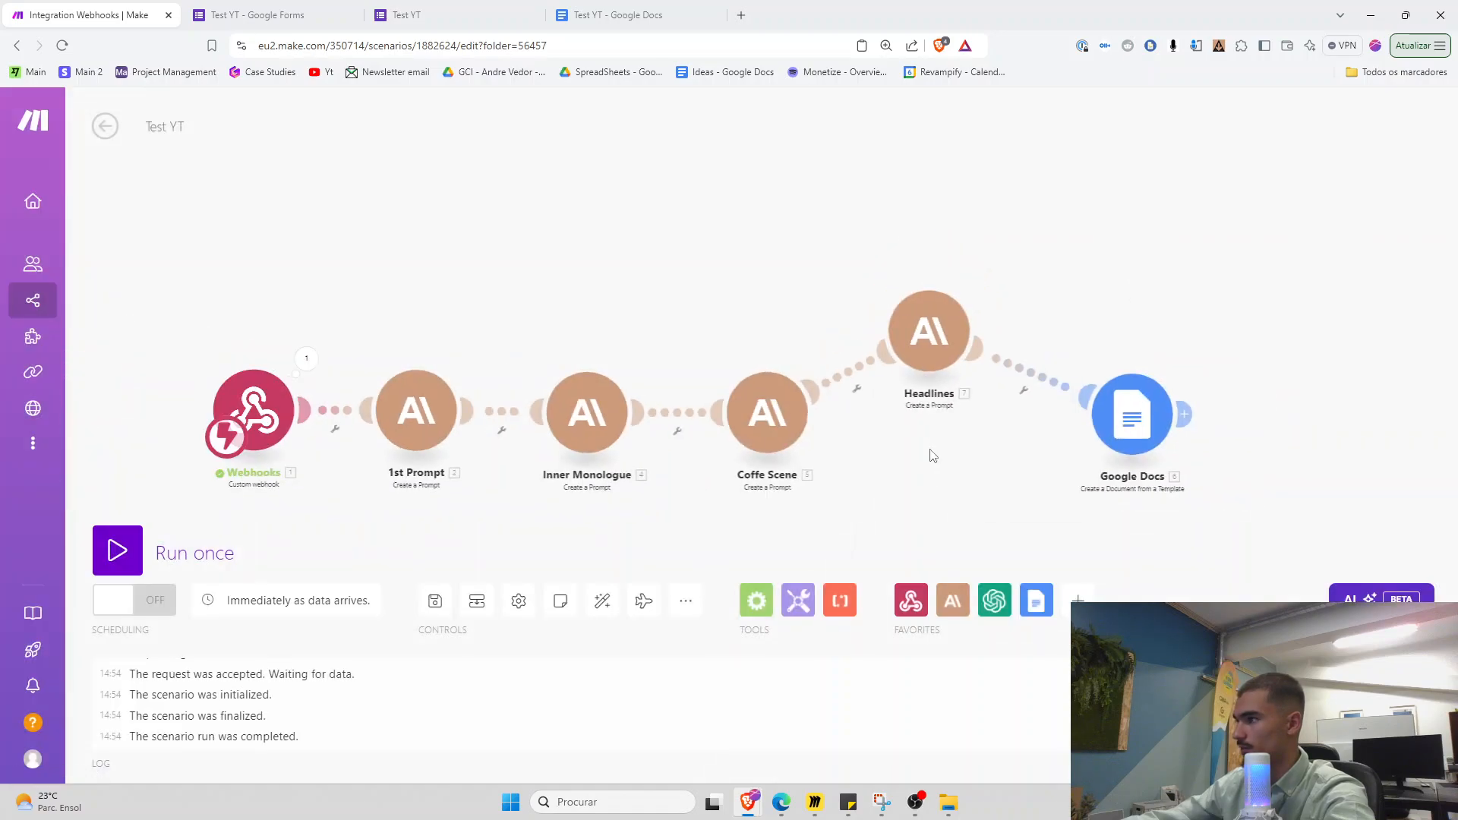
{"action": "scroll", "coordinate": [574, 510], "scroll_direction": "up", "scroll_amount": 4}
{"action": "left_click_drag", "start_coordinate": [544, 511], "coordinate": [486, 511]}
{"action": "left_click_drag", "start_coordinate": [371, 356], "coordinate": [374, 384]}
{"action": "left_click_drag", "start_coordinate": [717, 515], "coordinate": [537, 493]}
{"action": "left_click_drag", "start_coordinate": [790, 393], "coordinate": [751, 350]}
{"action": "left_click_drag", "start_coordinate": [945, 270], "coordinate": [876, 279]}
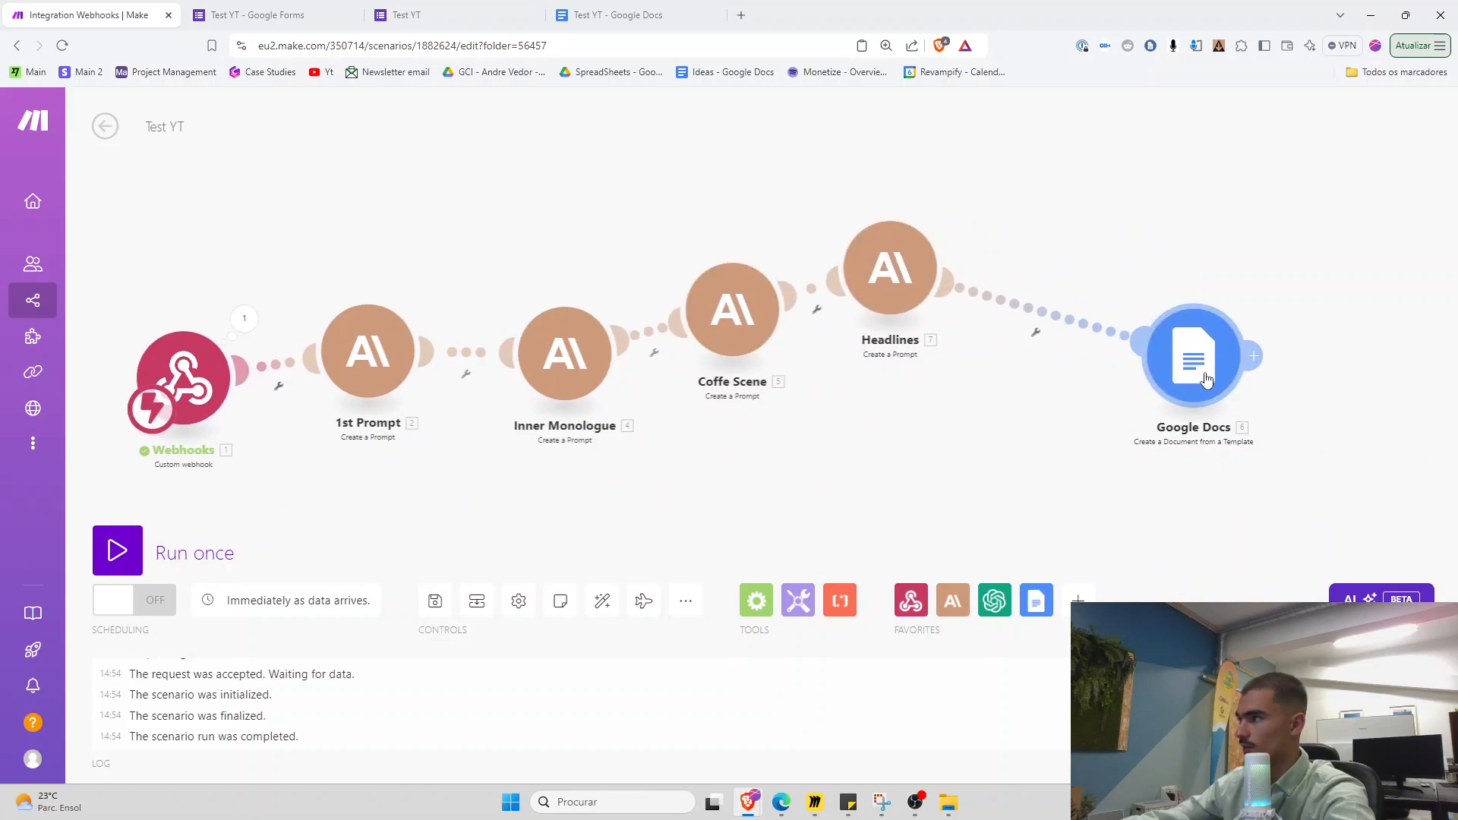
{"action": "left_click_drag", "start_coordinate": [1191, 357], "coordinate": [1144, 344]}
{"action": "left_click", "coordinate": [607, 15]}
Add a Headlines label at the template's end, bold at size 14, then return to Make
{"action": "scroll", "coordinate": [606, 516], "scroll_direction": "down", "scroll_amount": 2}
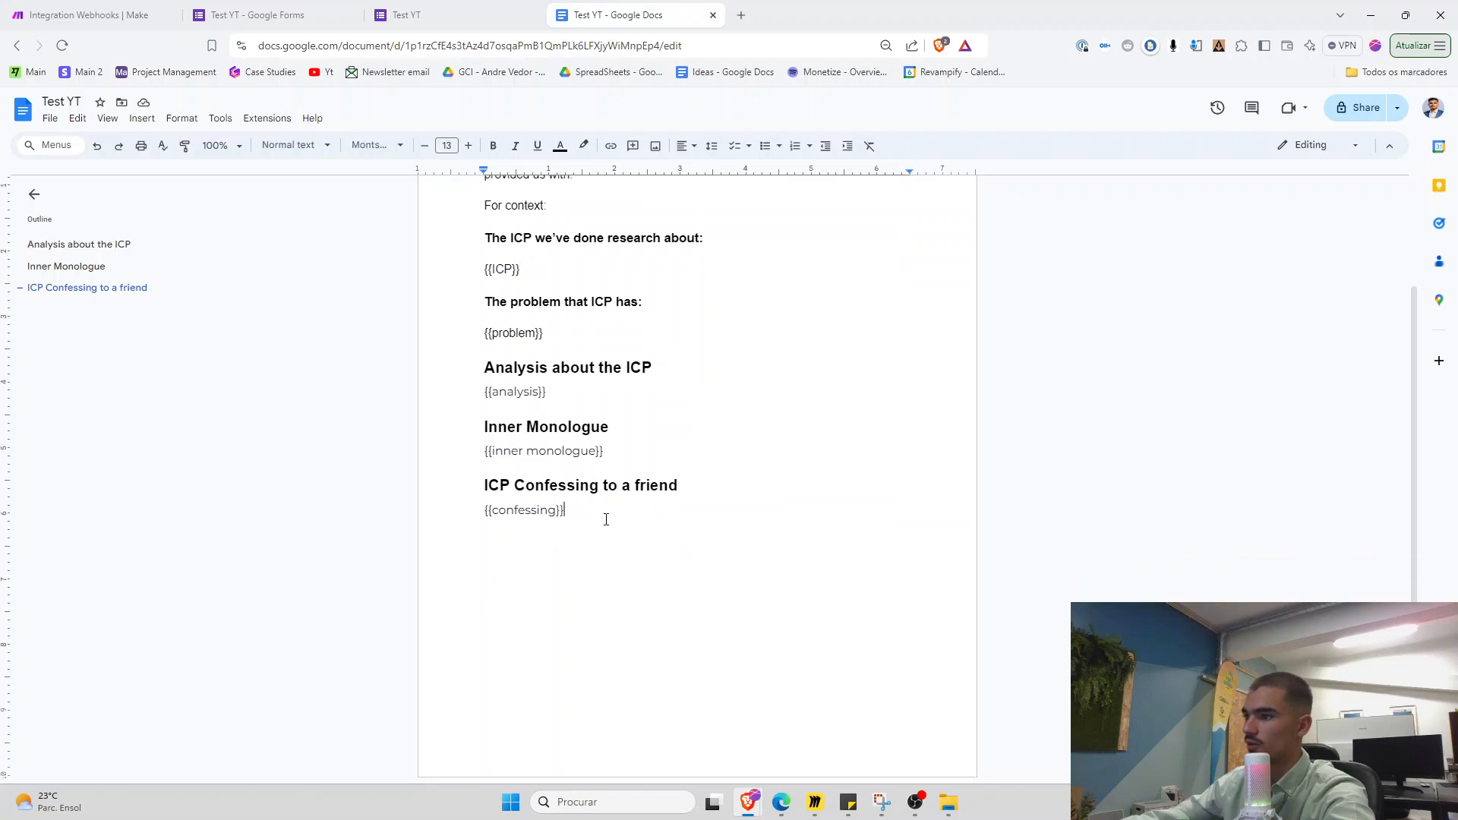
{"action": "type", "text": "Headlines"}
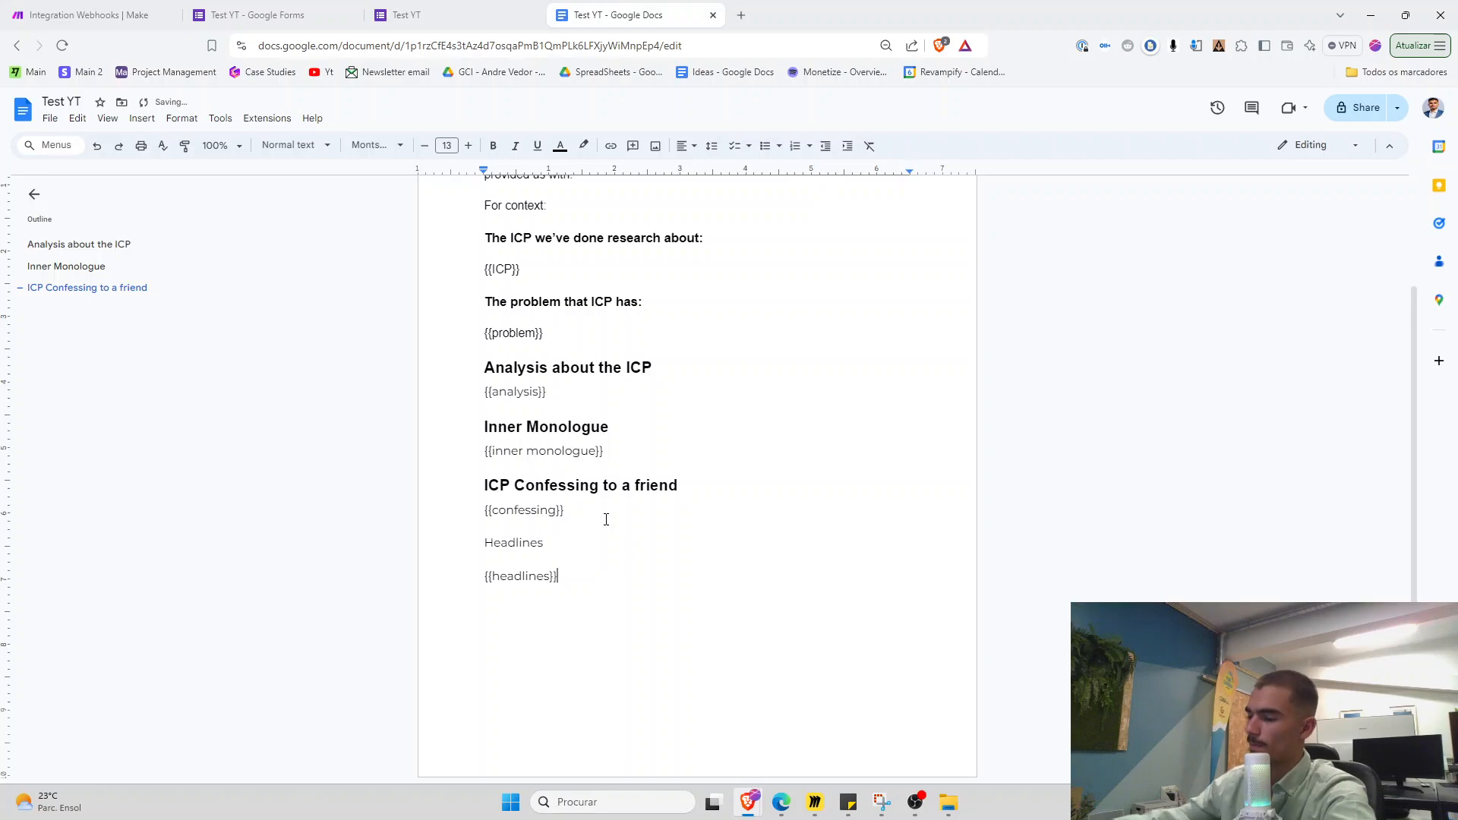
{"action": "double_click", "coordinate": [581, 534]}
{"action": "left_click", "coordinate": [490, 149]}
{"action": "left_click", "coordinate": [469, 149]}
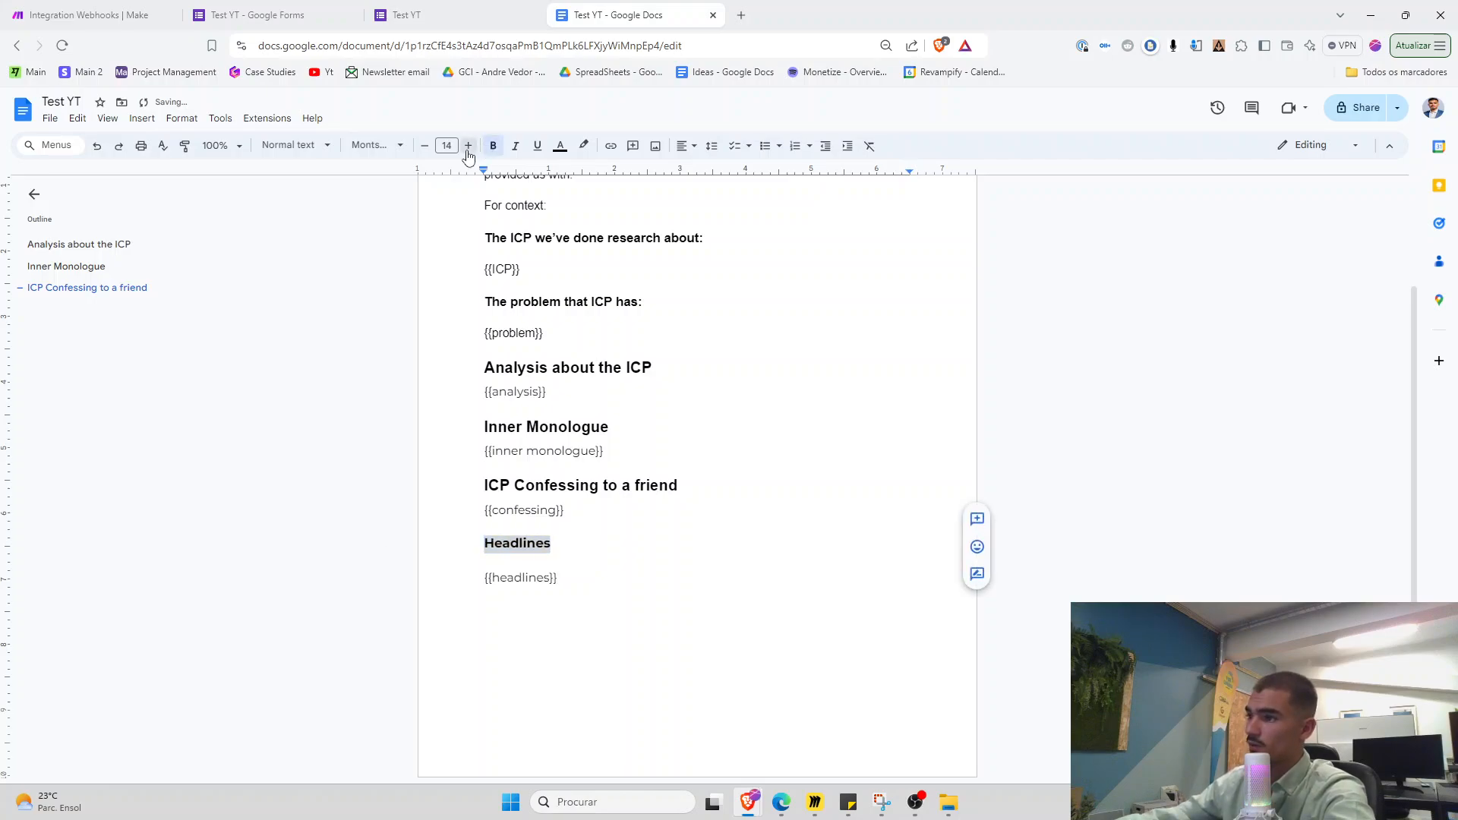
{"action": "left_click", "coordinate": [83, 14]}
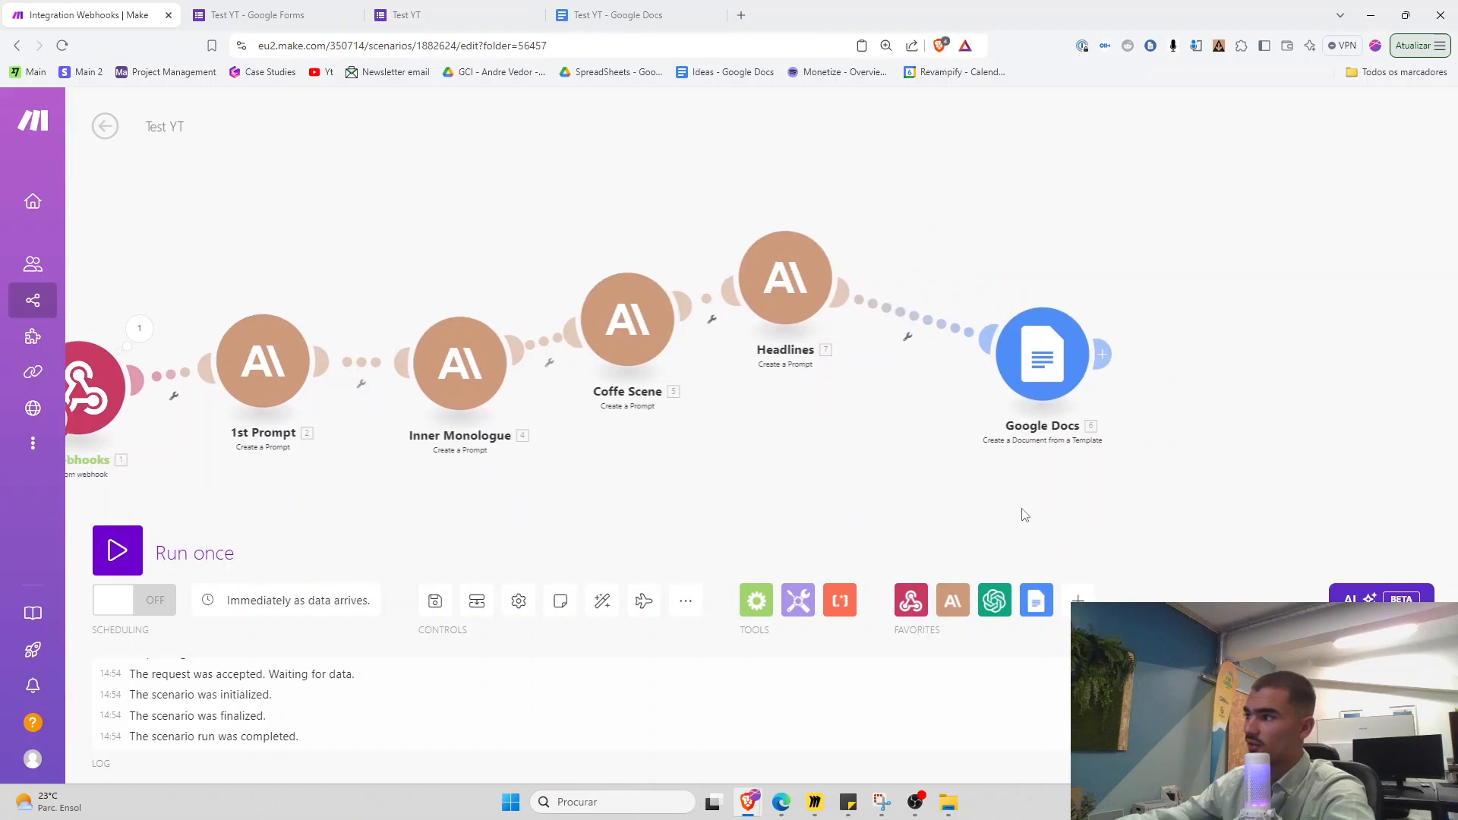
Review the Google Docs module's template Values mappings, including the headlines field
{"action": "left_click", "coordinate": [1010, 388]}
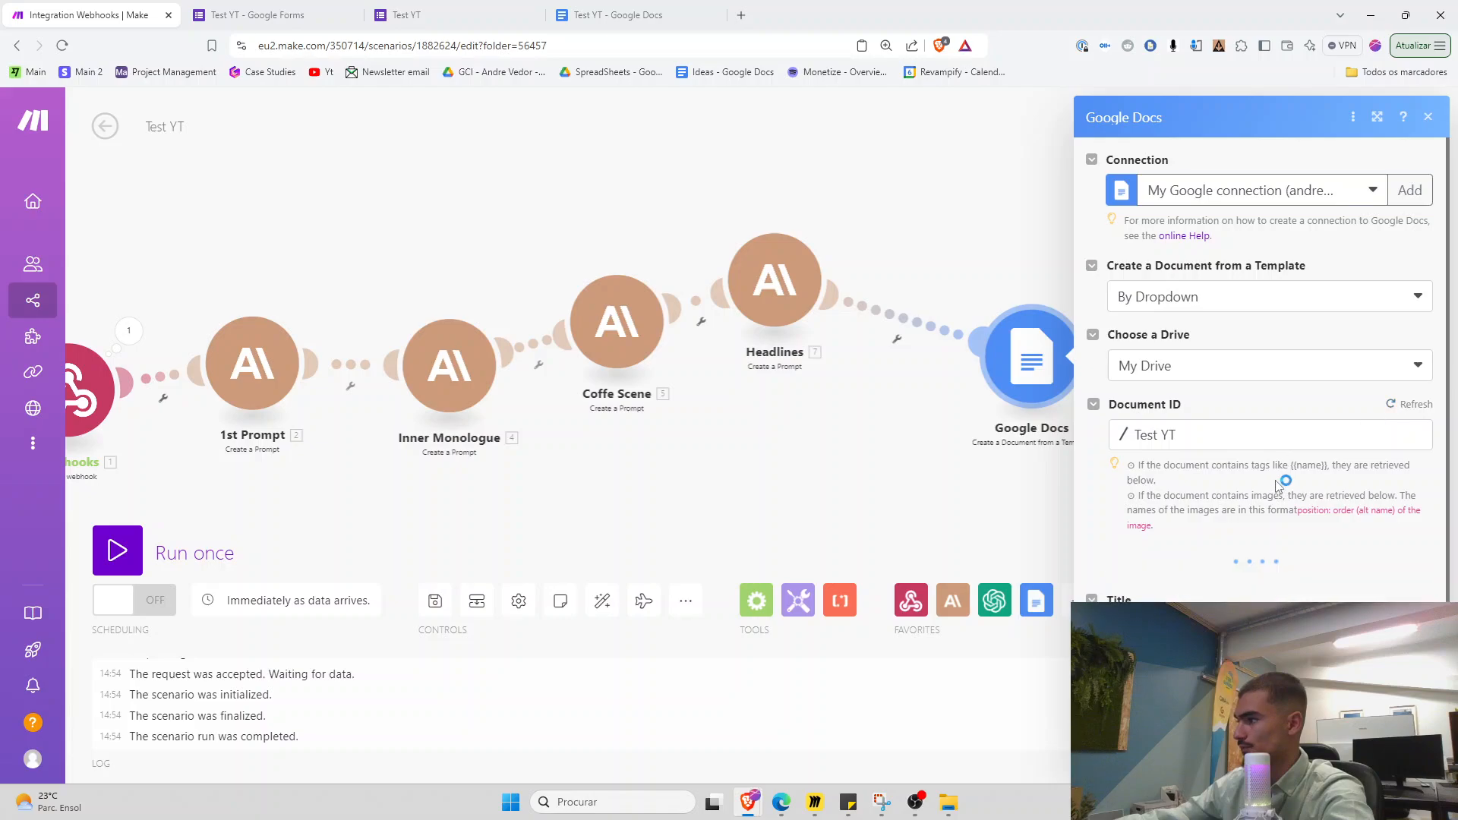
{"action": "scroll", "coordinate": [1260, 478], "scroll_direction": "down", "scroll_amount": 1}
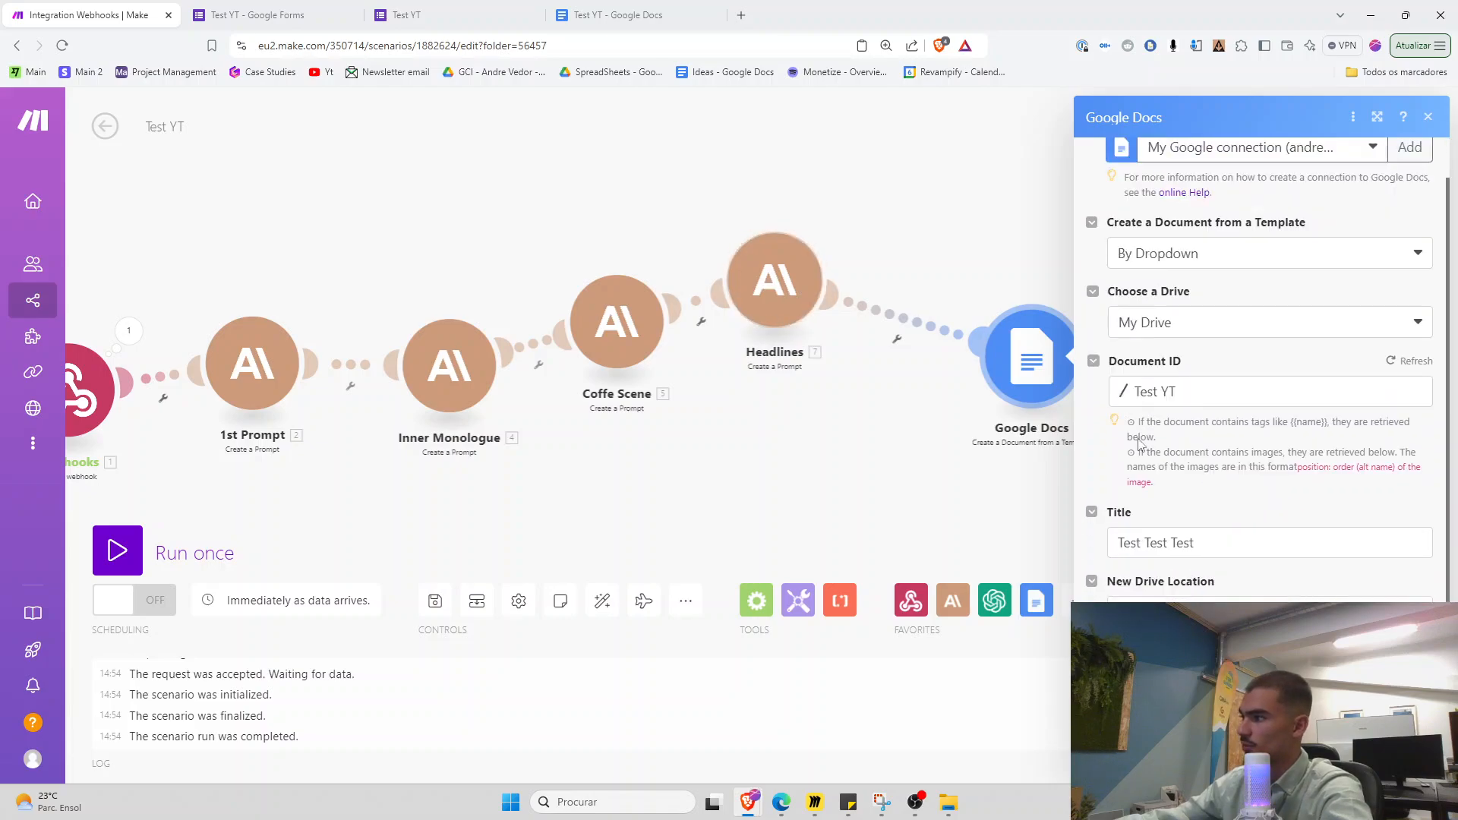
{"action": "scroll", "coordinate": [1185, 478], "scroll_direction": "down", "scroll_amount": 6}
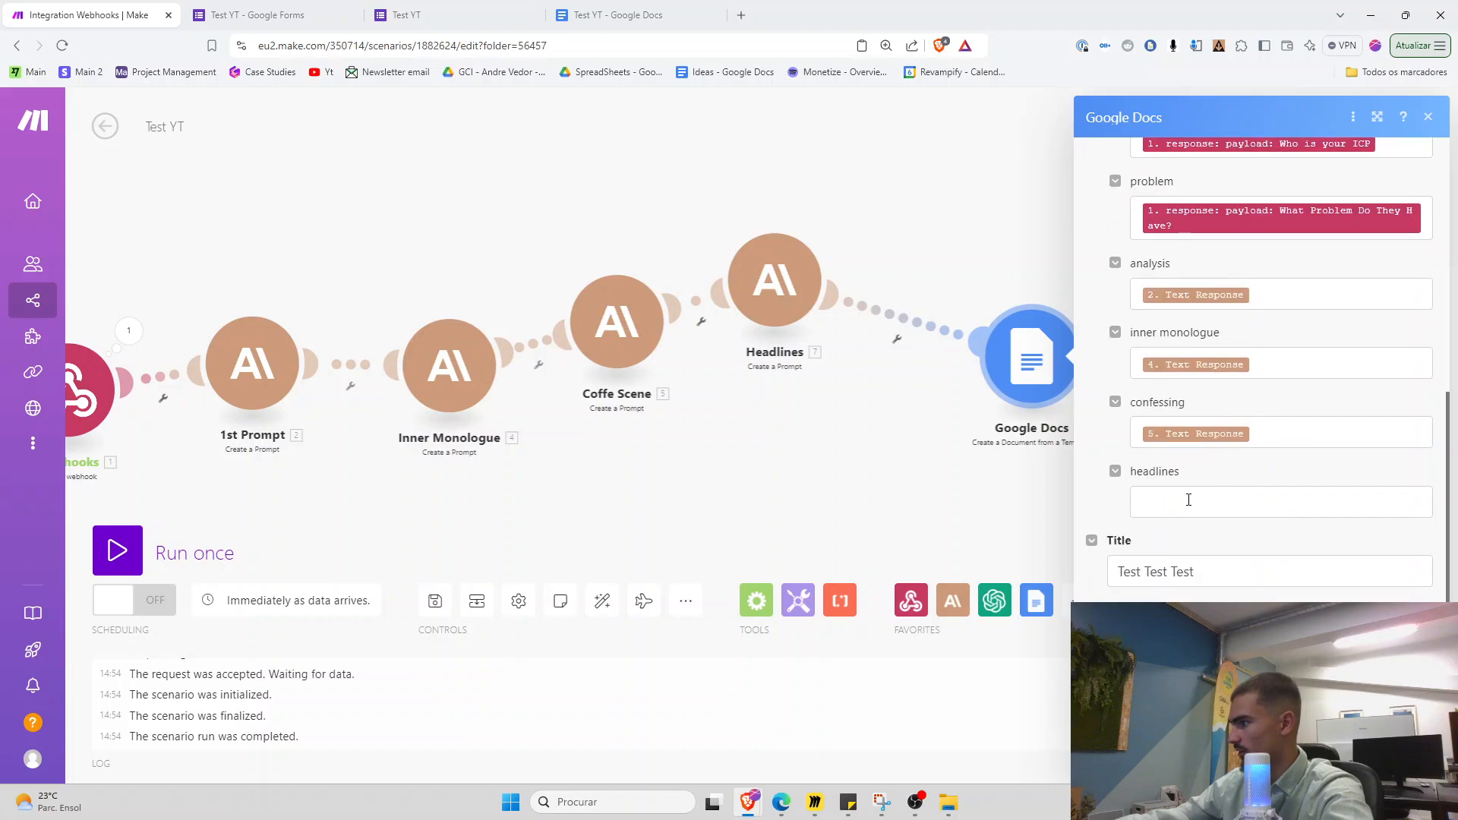
{"action": "left_click", "coordinate": [1187, 494]}
{"action": "scroll", "coordinate": [1245, 544], "scroll_direction": "up", "scroll_amount": 5}
{"action": "left_click", "coordinate": [1248, 519]}
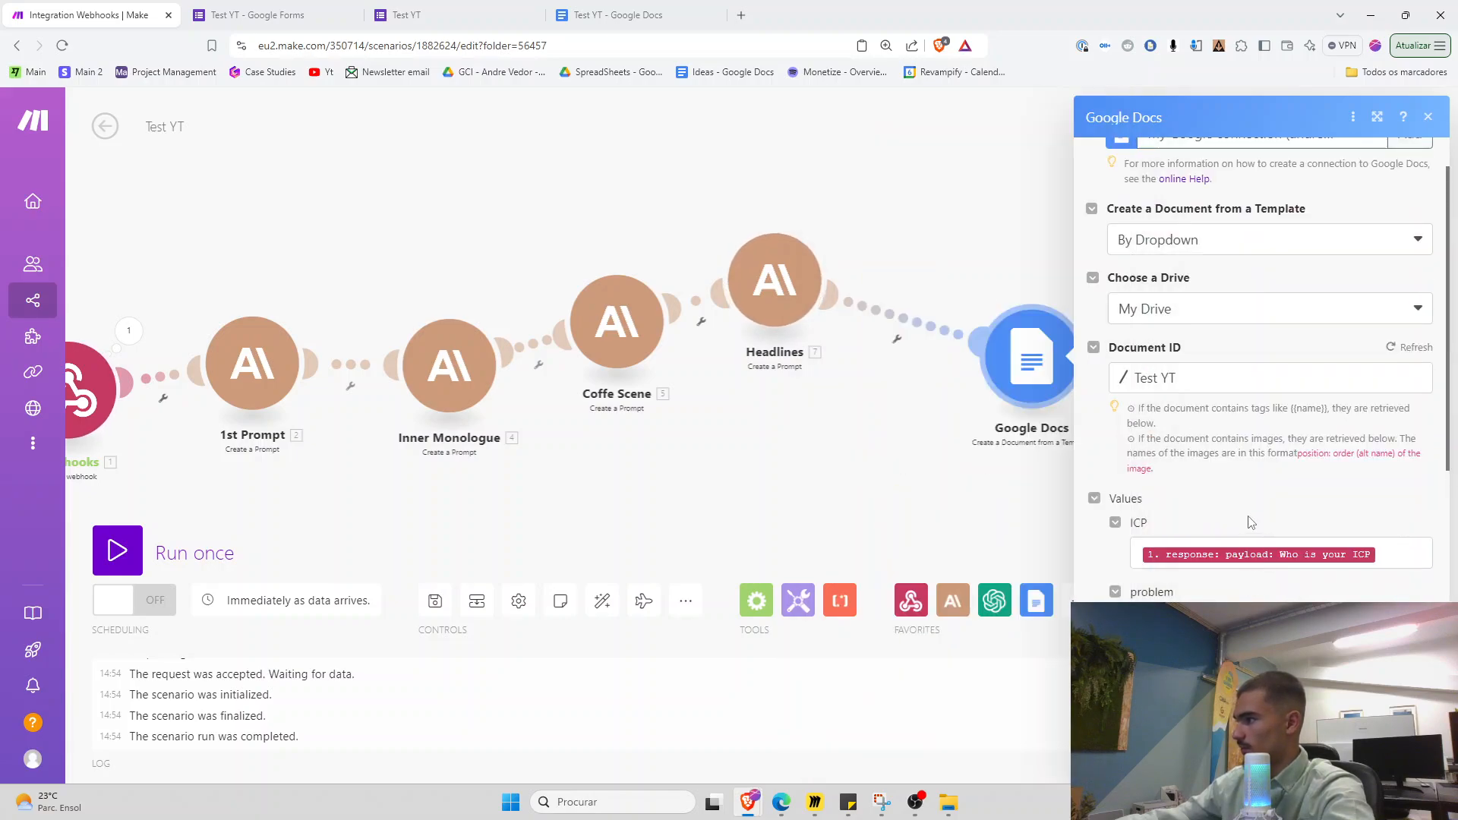
Close the Google Docs settings, save the scenario and run it once, waiting for data
{"action": "scroll", "coordinate": [1248, 524], "scroll_direction": "down", "scroll_amount": 3}
{"action": "left_click", "coordinate": [1413, 755]}
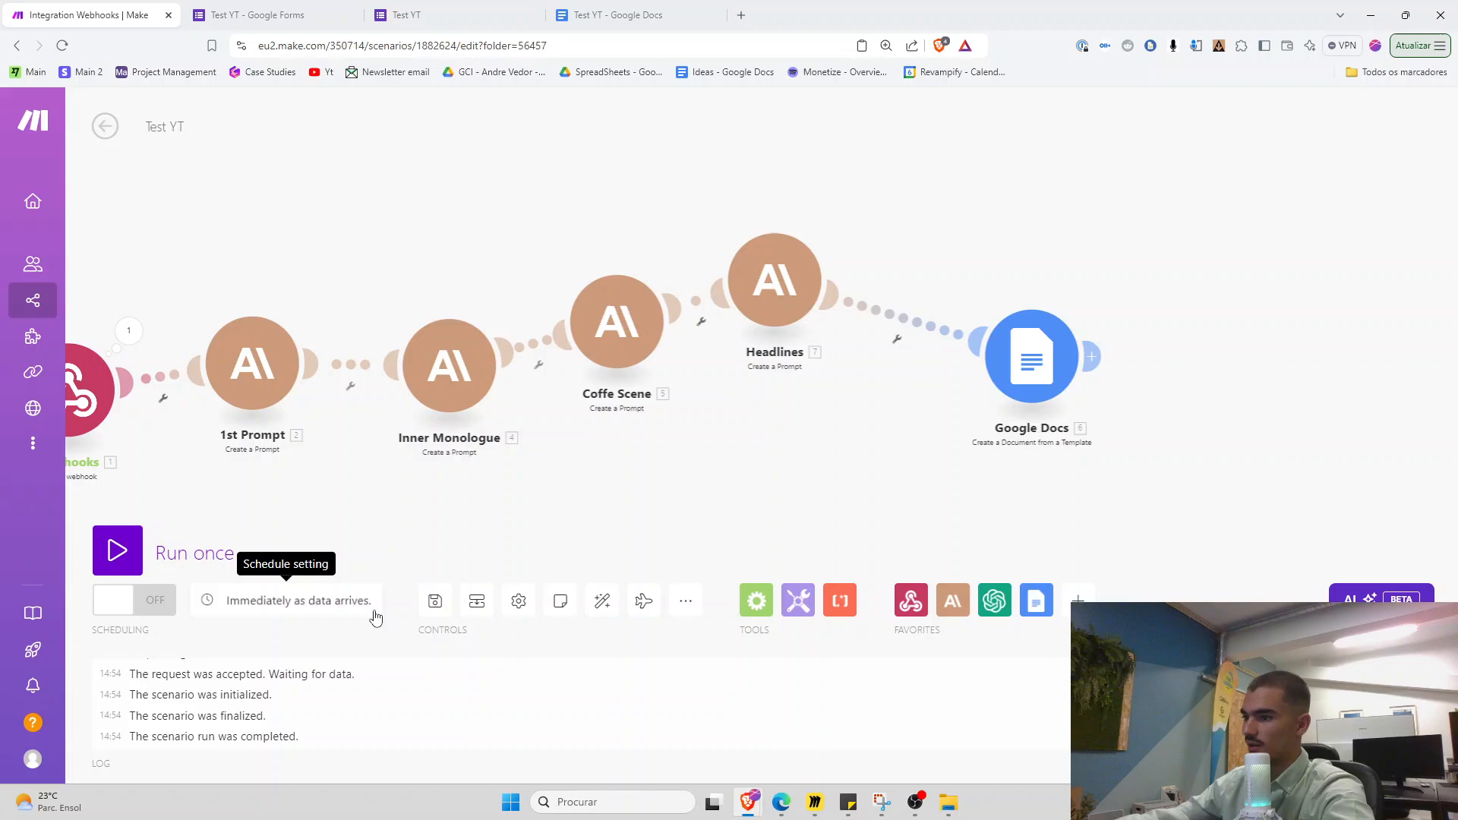
{"action": "left_click", "coordinate": [435, 603]}
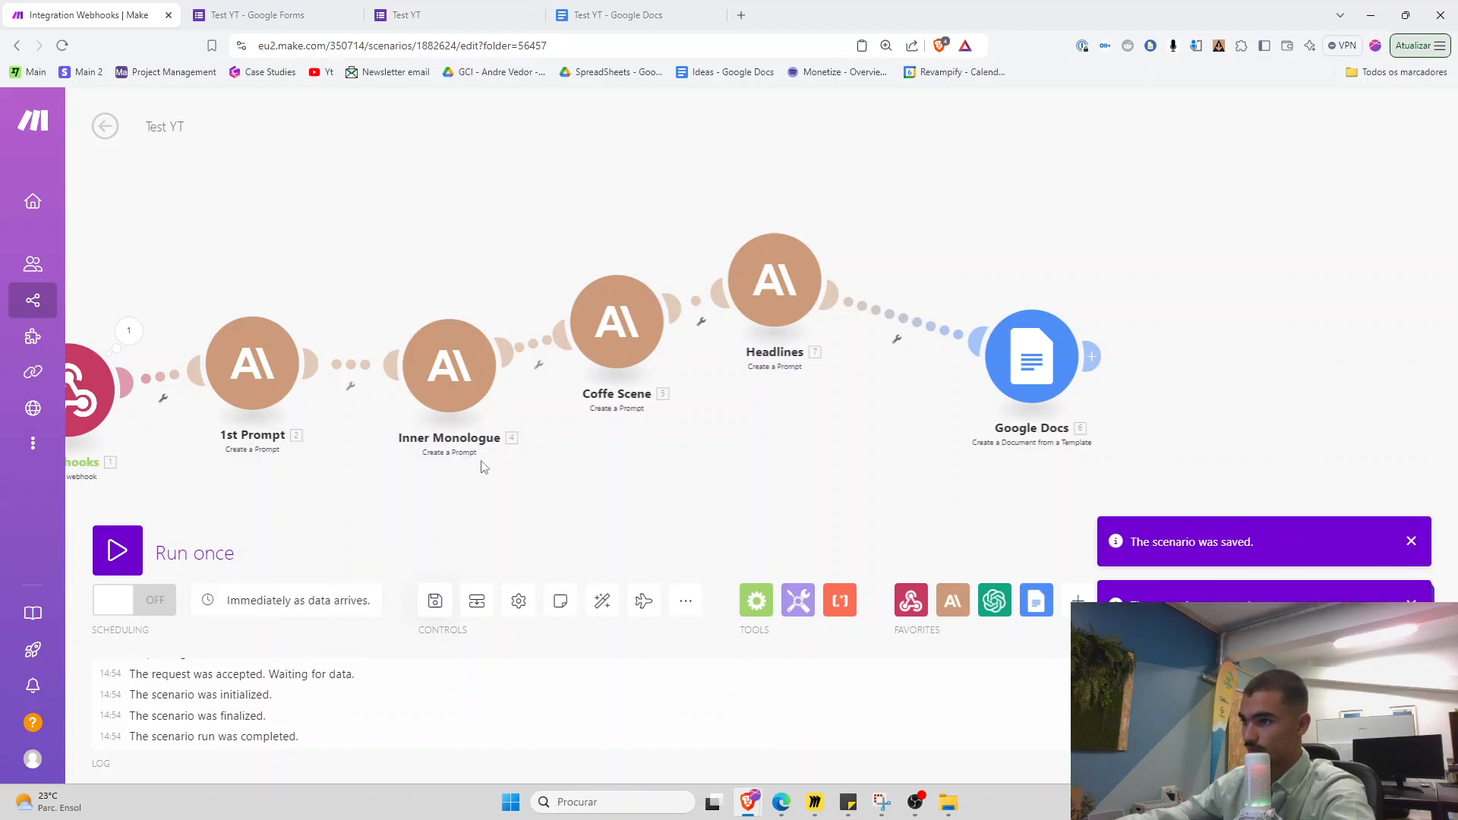
{"action": "left_click", "coordinate": [128, 562]}
Open a fresh copy of the live Test YT form alongside the form's responses summary
{"action": "left_click", "coordinate": [406, 15]}
{"action": "left_click", "coordinate": [543, 197]}
{"action": "key", "text": "ctrl+shift+Tab"}
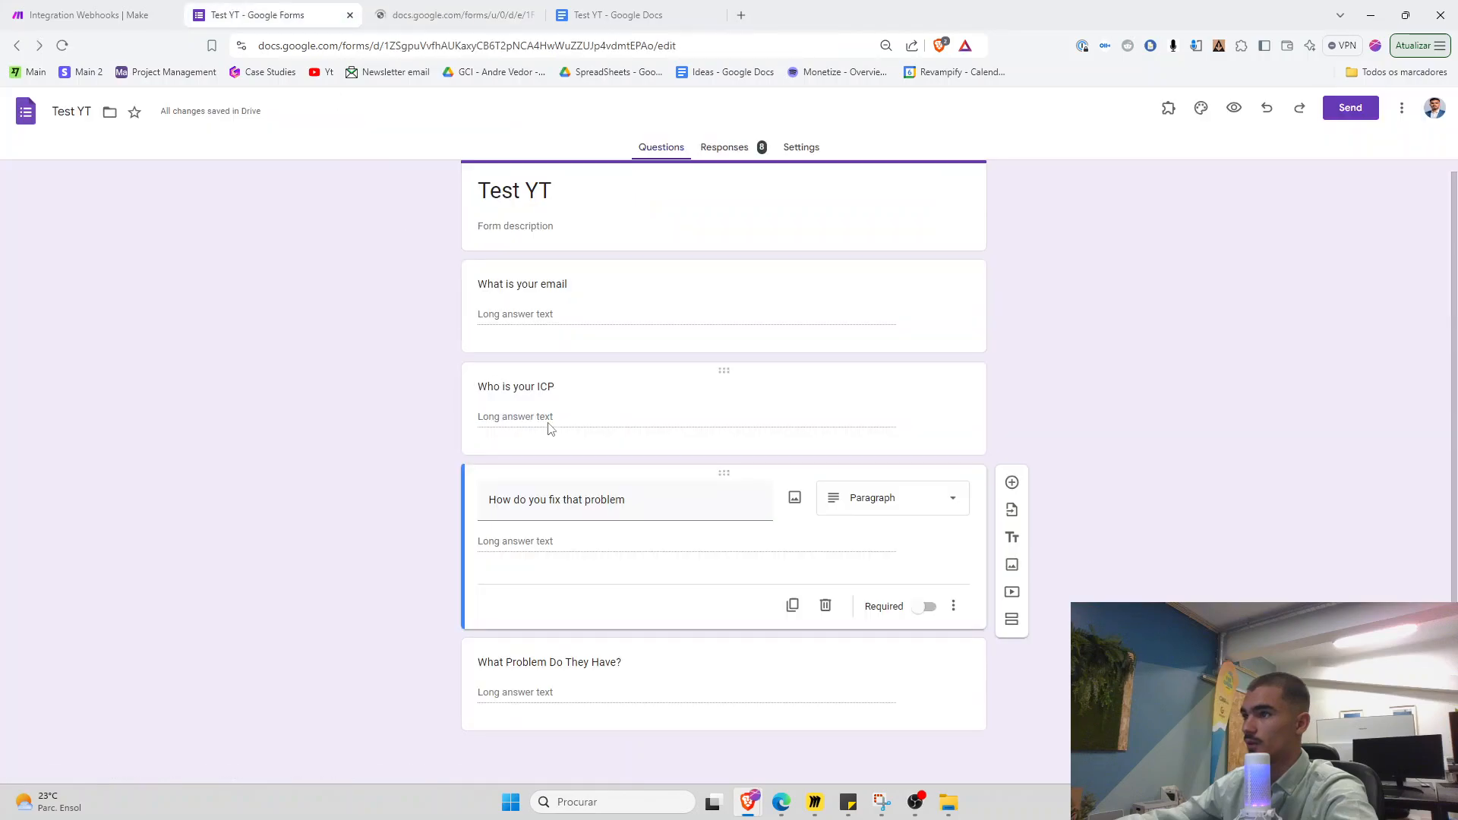
{"action": "left_click", "coordinate": [410, 15]}
{"action": "left_click", "coordinate": [348, 11]}
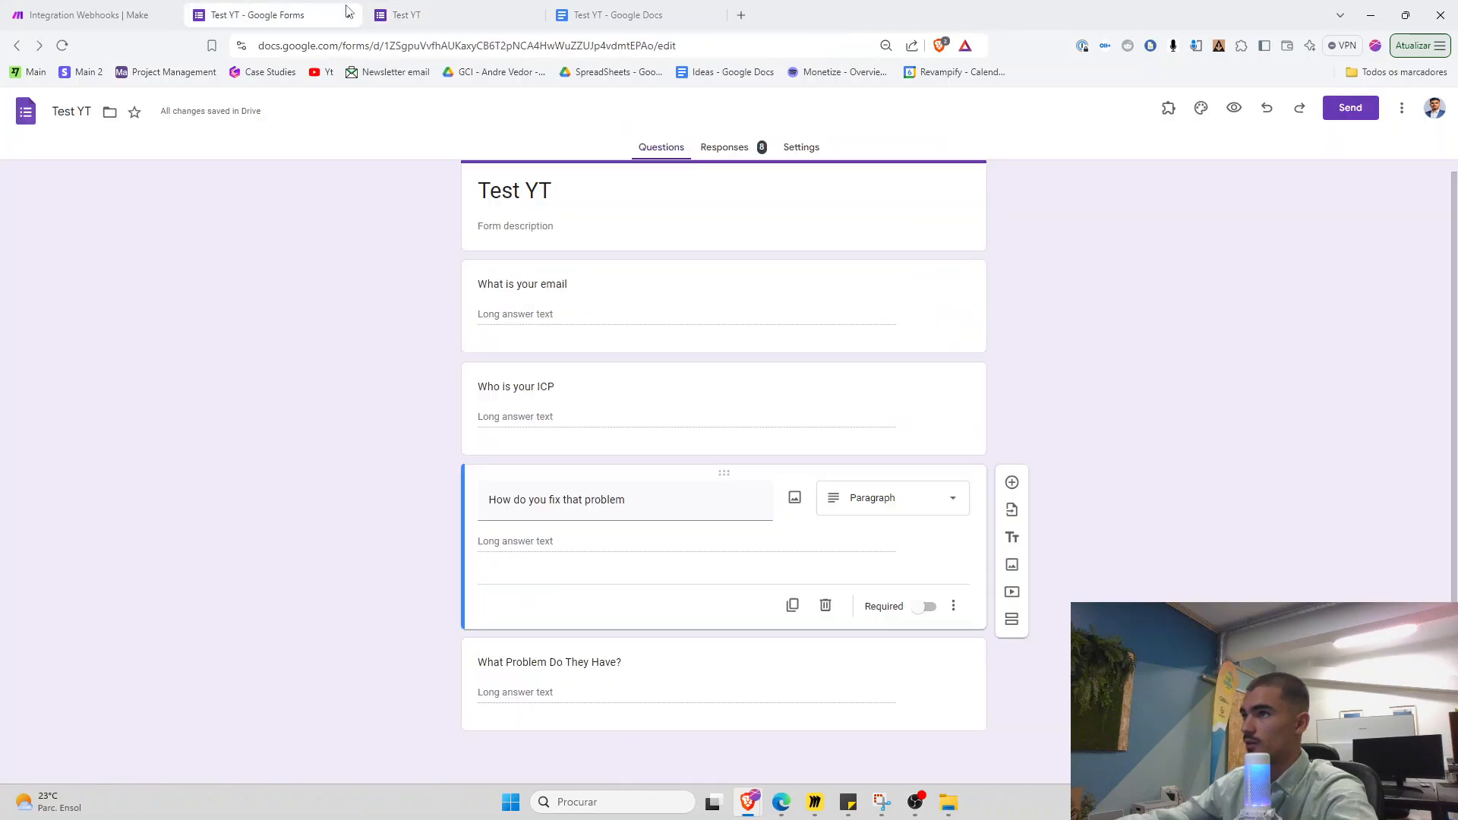
{"action": "left_click", "coordinate": [725, 151]}
Copy the earlier ICP and 'he is not fit' problem answers into the live form
{"action": "triple_click", "coordinate": [539, 522]}
{"action": "key", "text": "ctrl+c"}
{"action": "key", "text": "ctrl+Tab"}
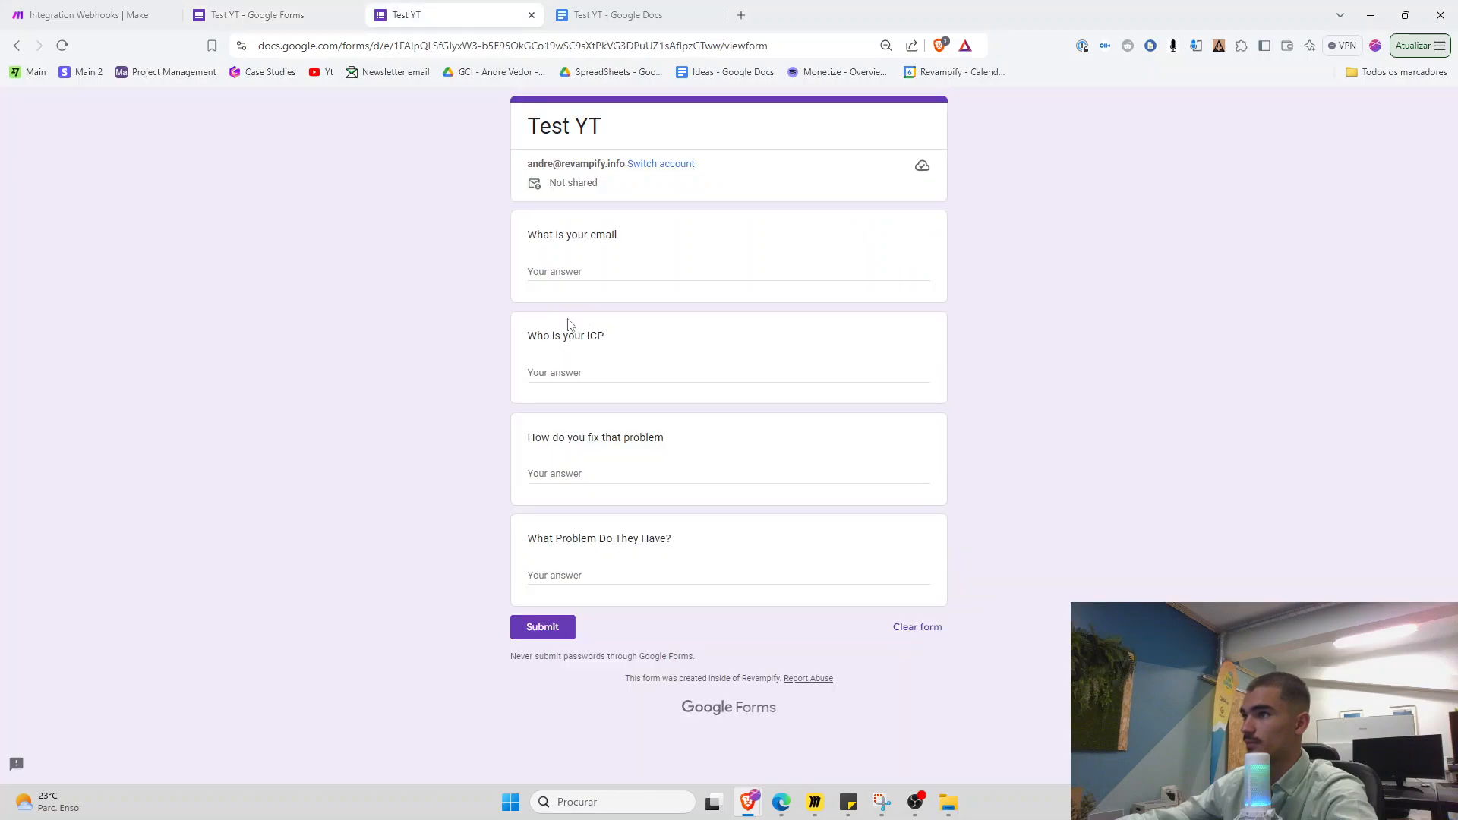
{"action": "left_click", "coordinate": [571, 380]}
{"action": "key", "text": "ctrl+v"}
{"action": "key", "text": "ctrl+shift+Tab"}
{"action": "left_click", "coordinate": [590, 571]}
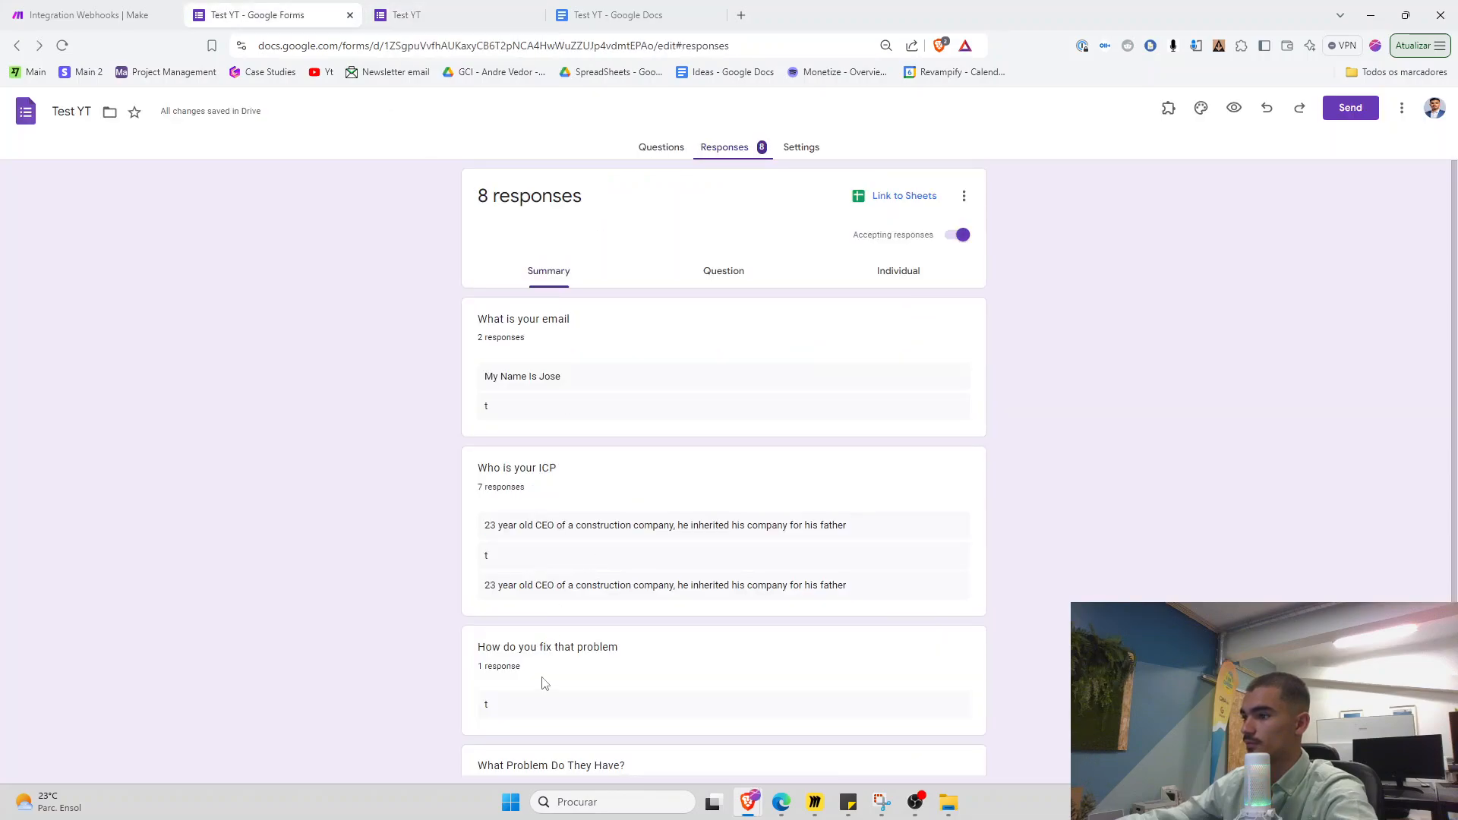
{"action": "scroll", "coordinate": [531, 668], "scroll_direction": "down", "scroll_amount": 3}
{"action": "triple_click", "coordinate": [539, 632]}
{"action": "key", "text": "ctrl+c"}
{"action": "key", "text": "ctrl+Tab"}
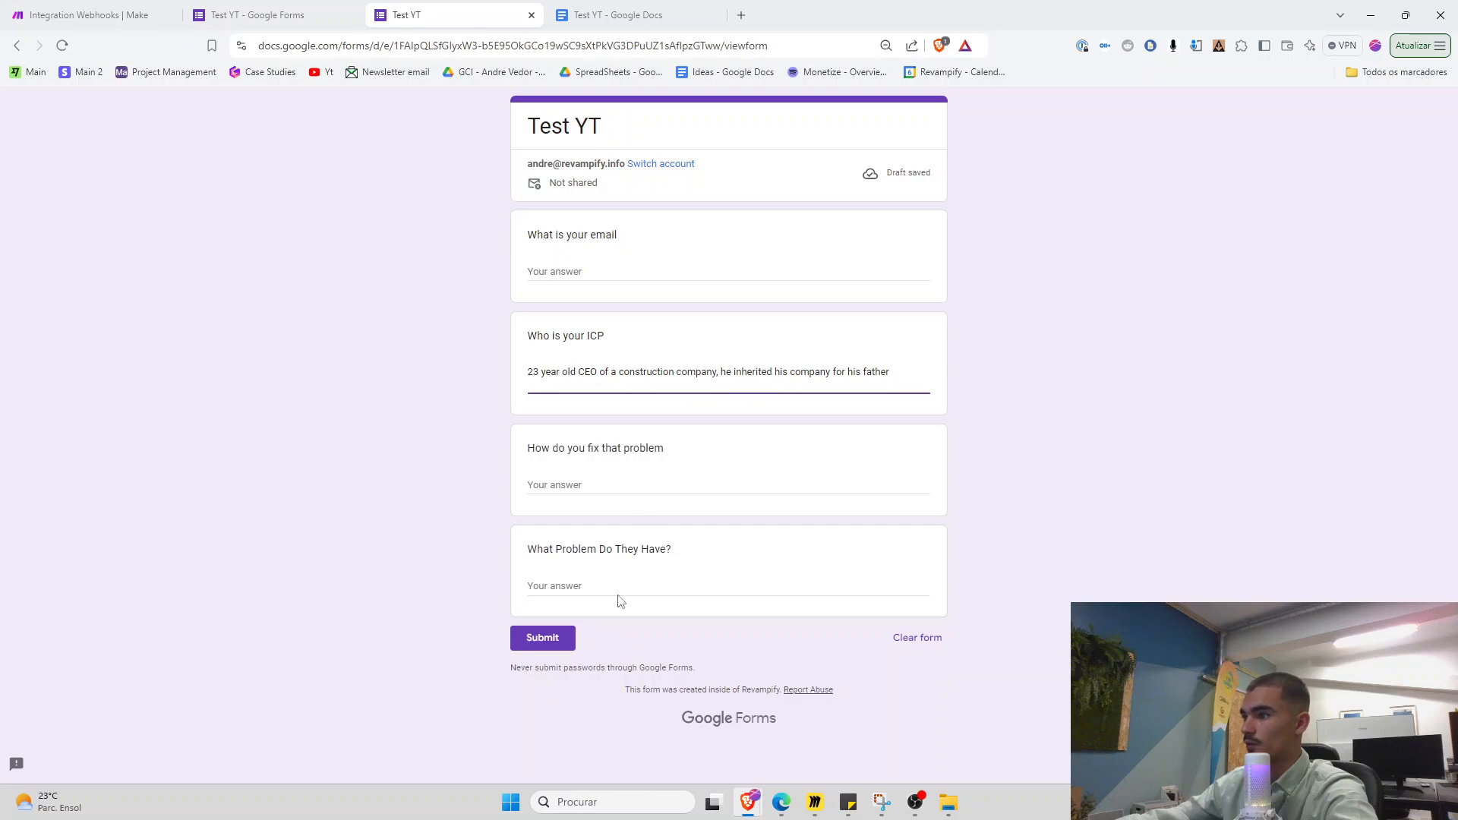
{"action": "key", "text": "ctrl+v"}
{"action": "left_click", "coordinate": [577, 484]}
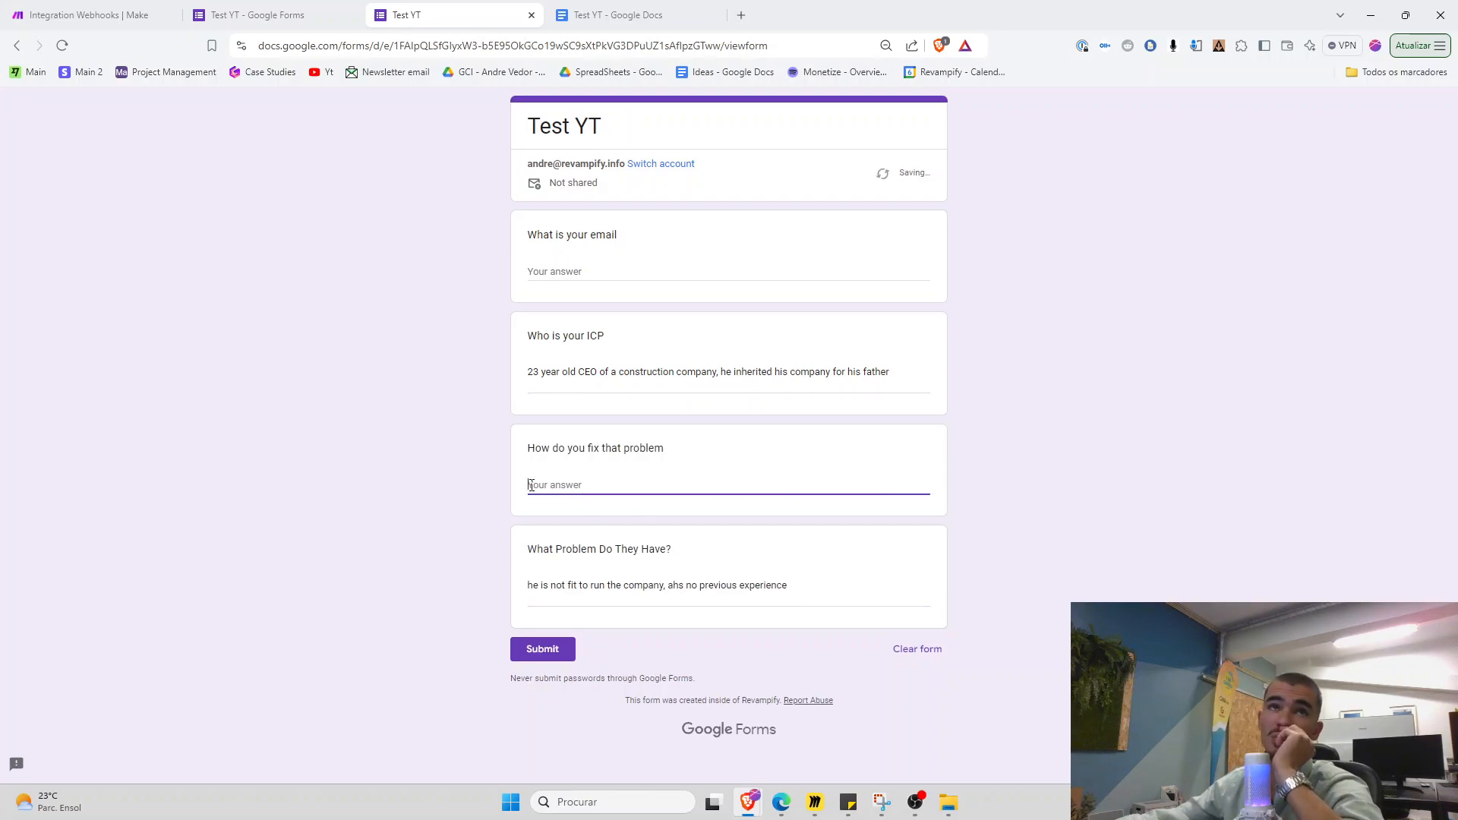
Type the how-we-fix-it answer, submit the test response, and return to Make
{"action": "type", "text": "we acc"}
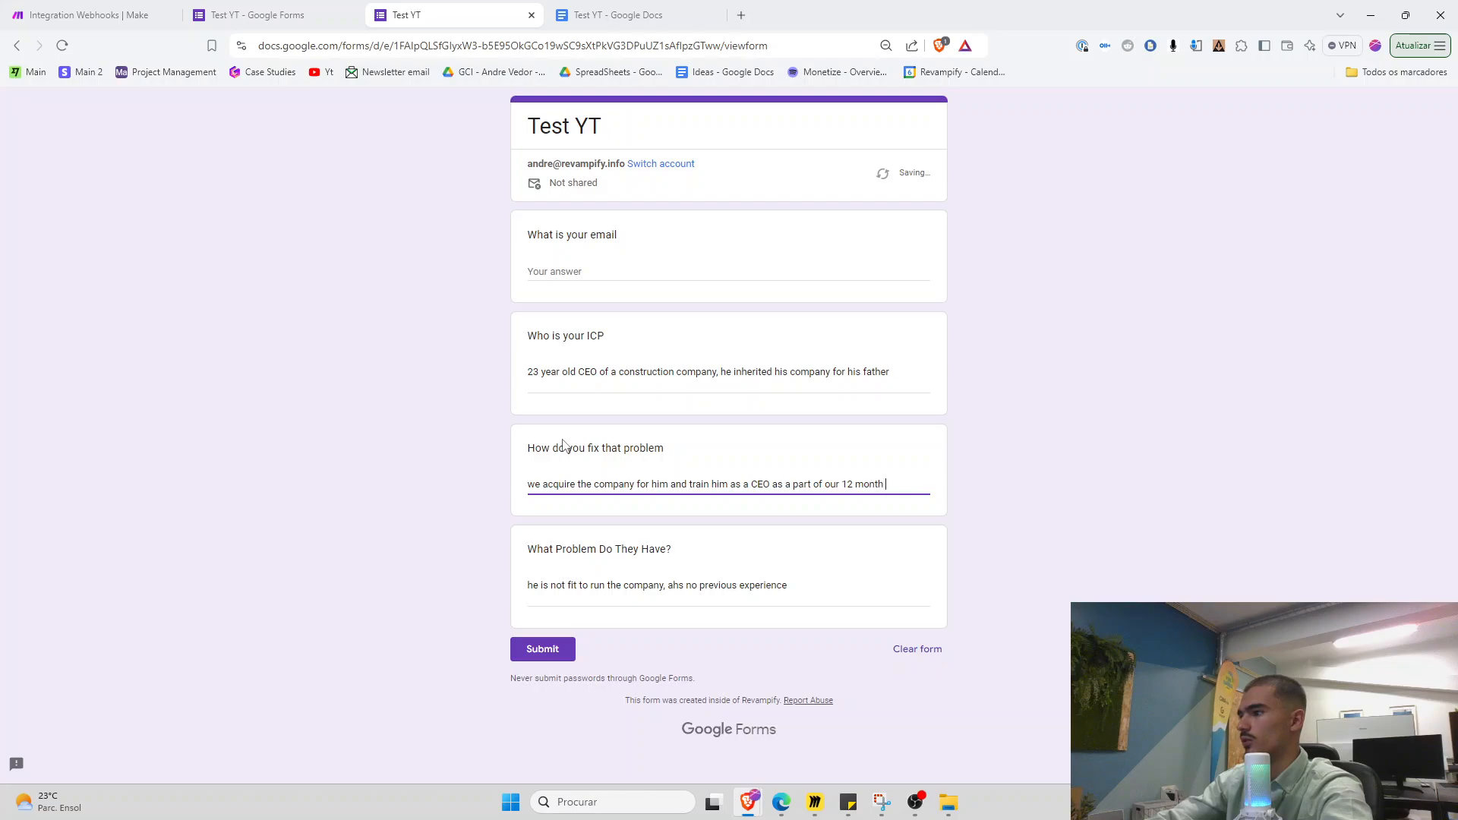
{"action": "type", "text": "ram"}
{"action": "key", "text": "Tab"}
{"action": "key", "text": "Tab"}
{"action": "key", "text": "Return"}
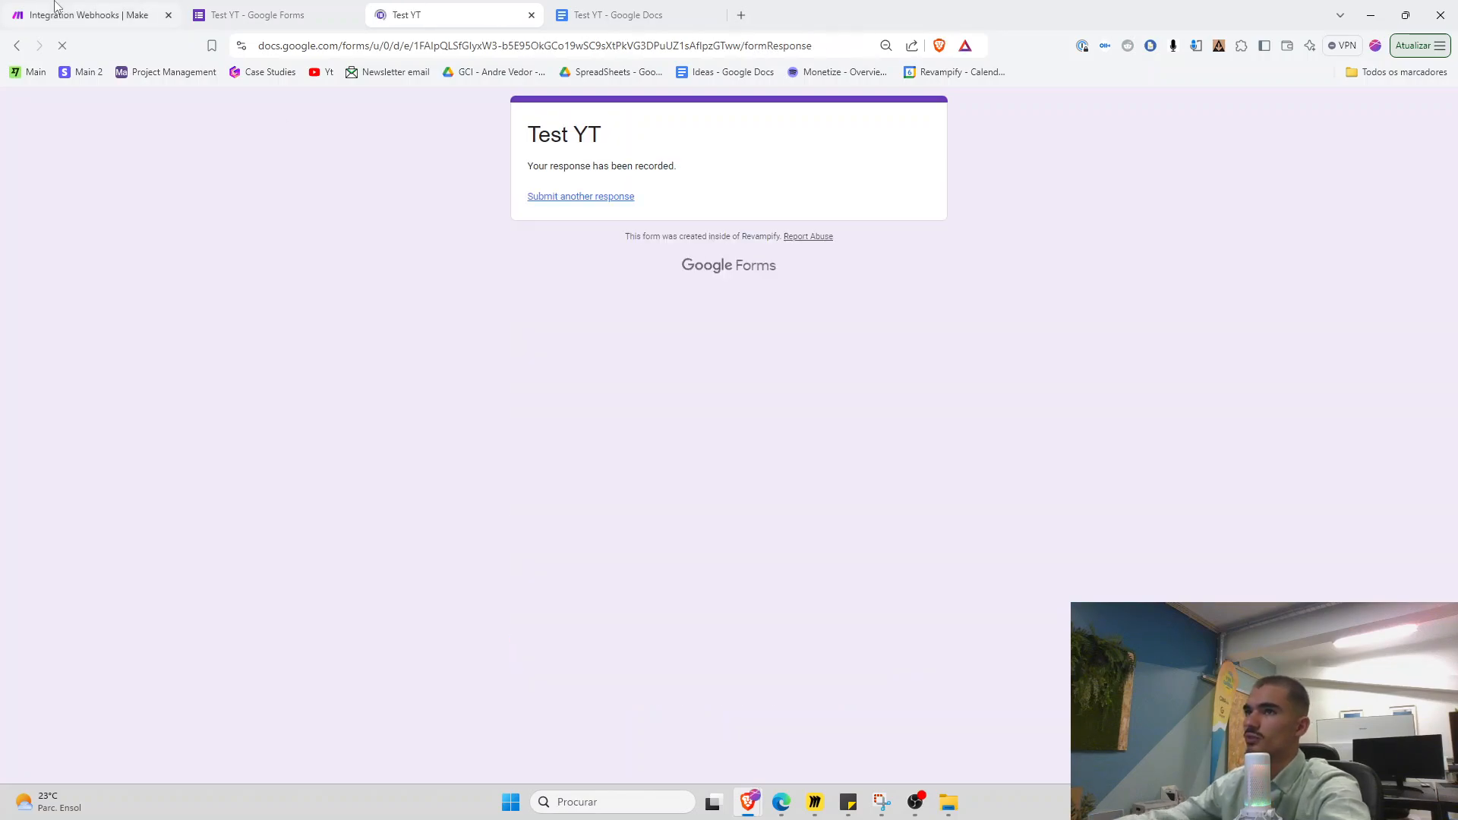
{"action": "left_click", "coordinate": [56, 11]}
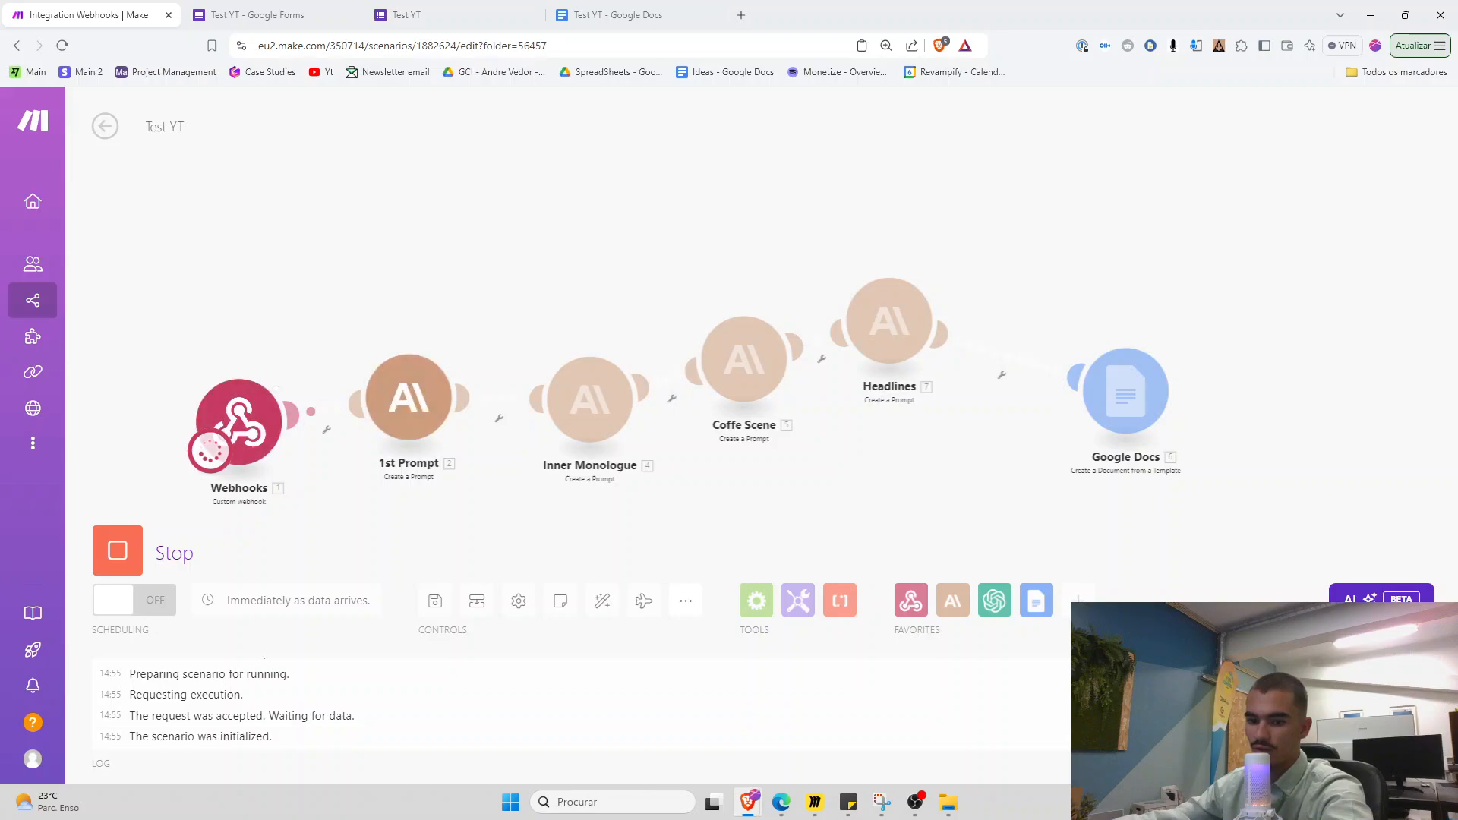
Copy the Web View Link from the Google Docs module's run output and open the new document
{"action": "left_click_drag", "start_coordinate": [730, 524], "coordinate": [378, 512]}
{"action": "scroll", "coordinate": [711, 448], "scroll_direction": "up", "scroll_amount": 4}
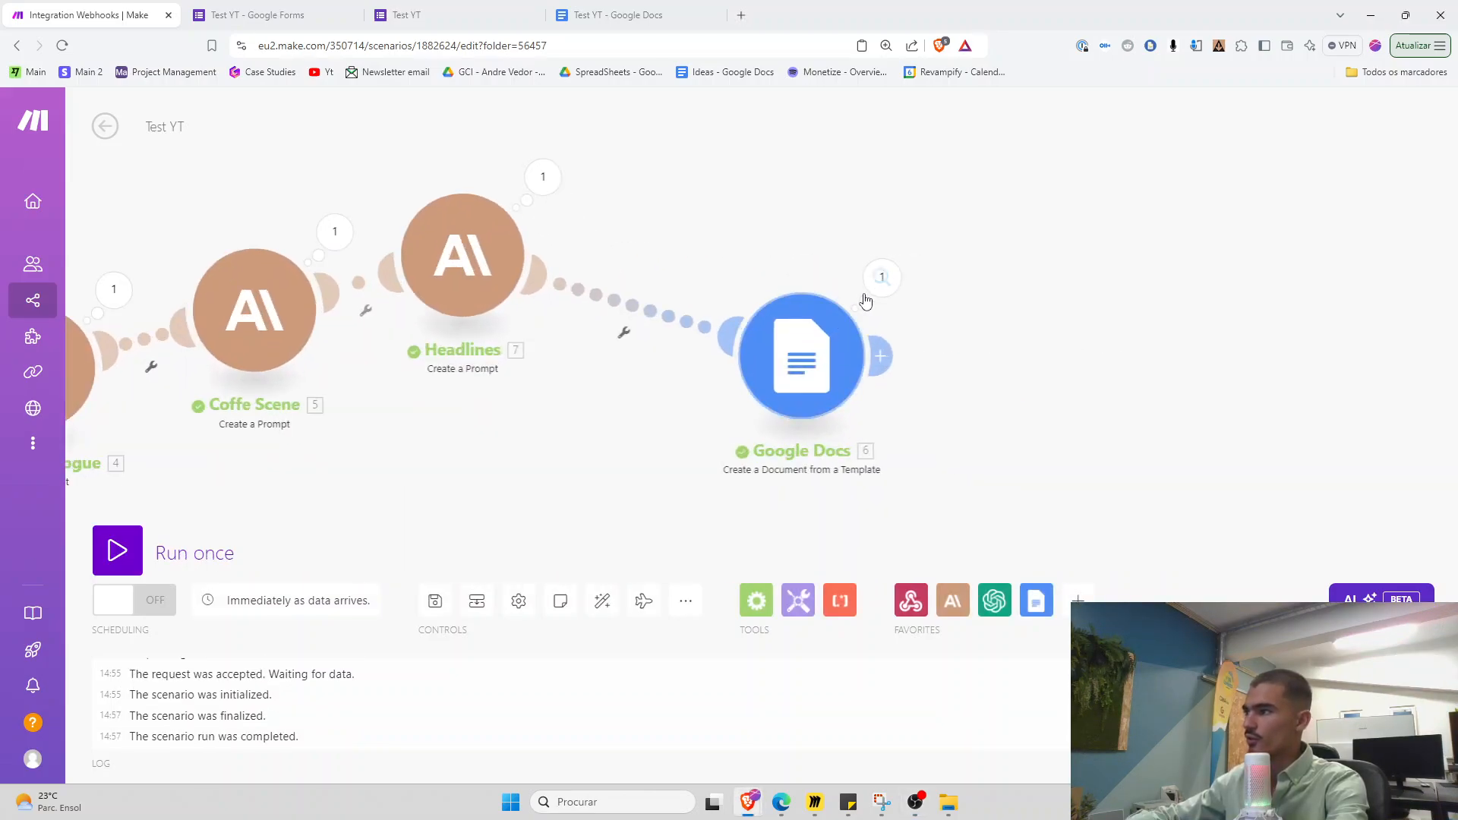
{"action": "left_click", "coordinate": [880, 279]}
{"action": "left_click_drag", "start_coordinate": [1114, 594], "coordinate": [1069, 582]}
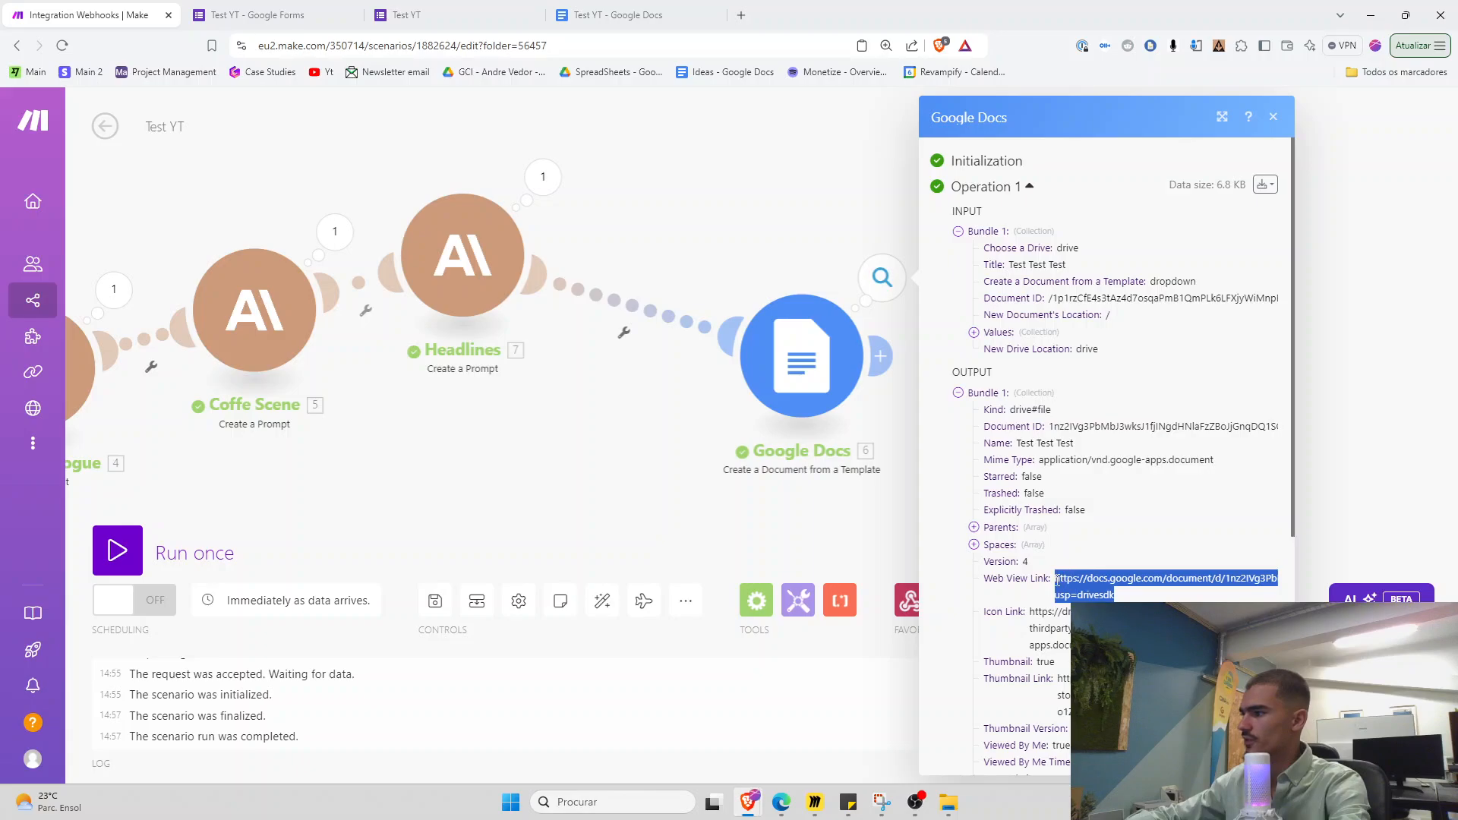
{"action": "left_click", "coordinate": [740, 16]}
{"action": "key", "text": "Return"}
{"action": "left_click", "coordinate": [713, 15]}
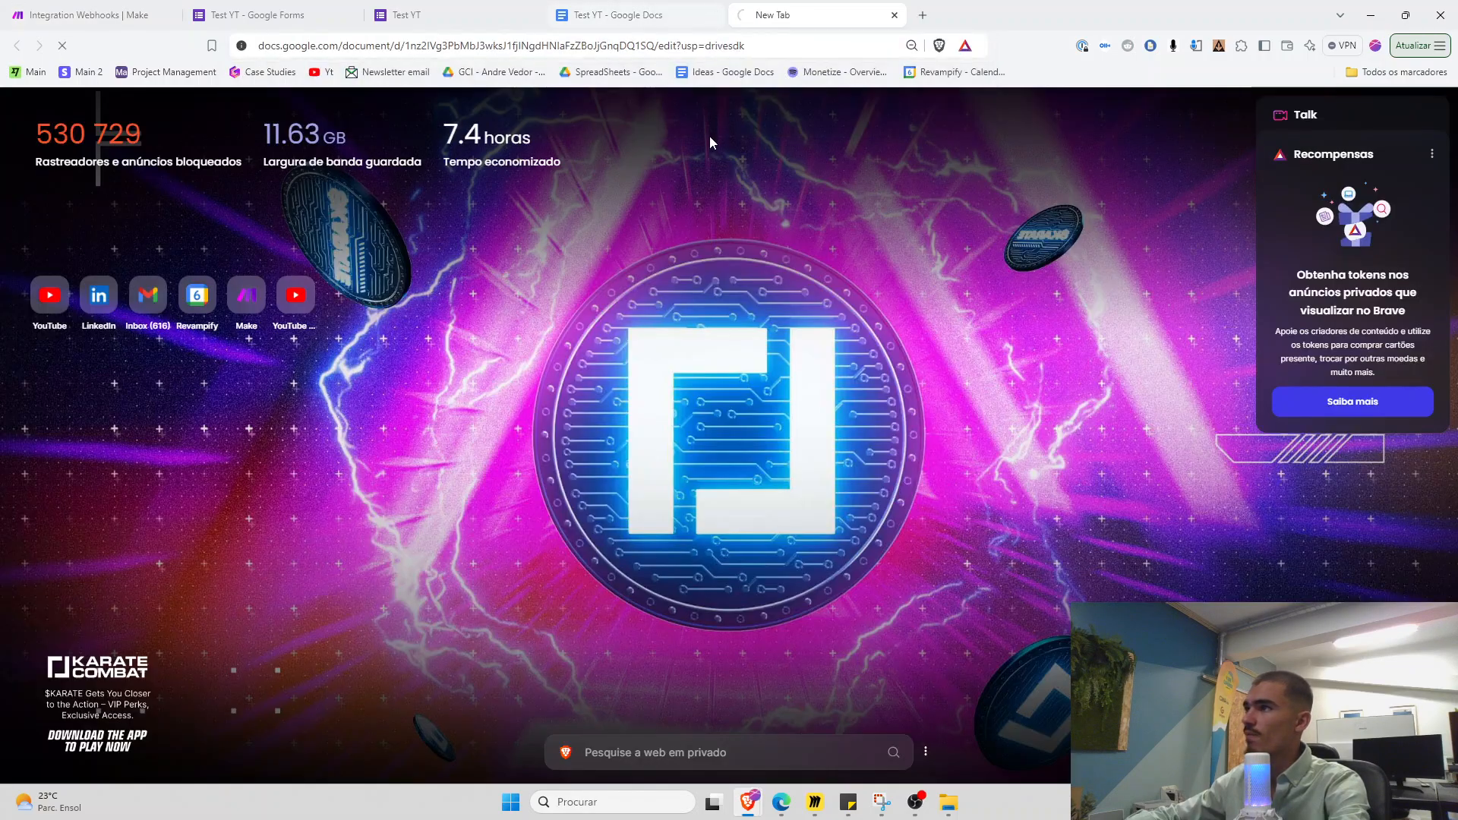
{"action": "key", "text": "ctrl+minus"}
{"action": "key", "text": "ctrl+minus"}
{"action": "scroll", "coordinate": [626, 465], "scroll_direction": "down", "scroll_amount": 2}
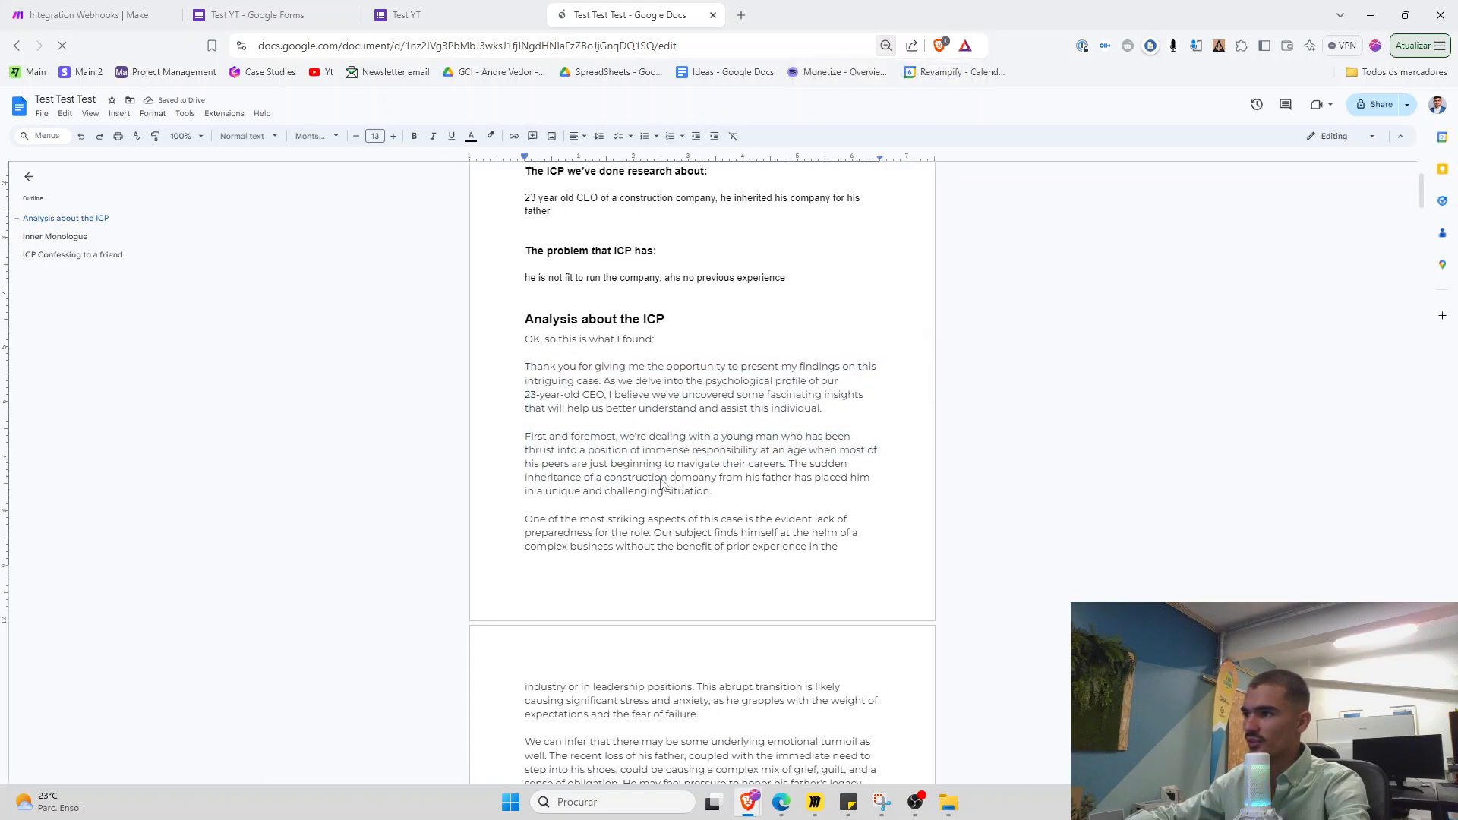
Review the Analysis, Confessing to a friend and Headlines sections of the generated document
{"action": "scroll", "coordinate": [647, 504], "scroll_direction": "down", "scroll_amount": 6}
{"action": "left_click", "coordinate": [72, 255]}
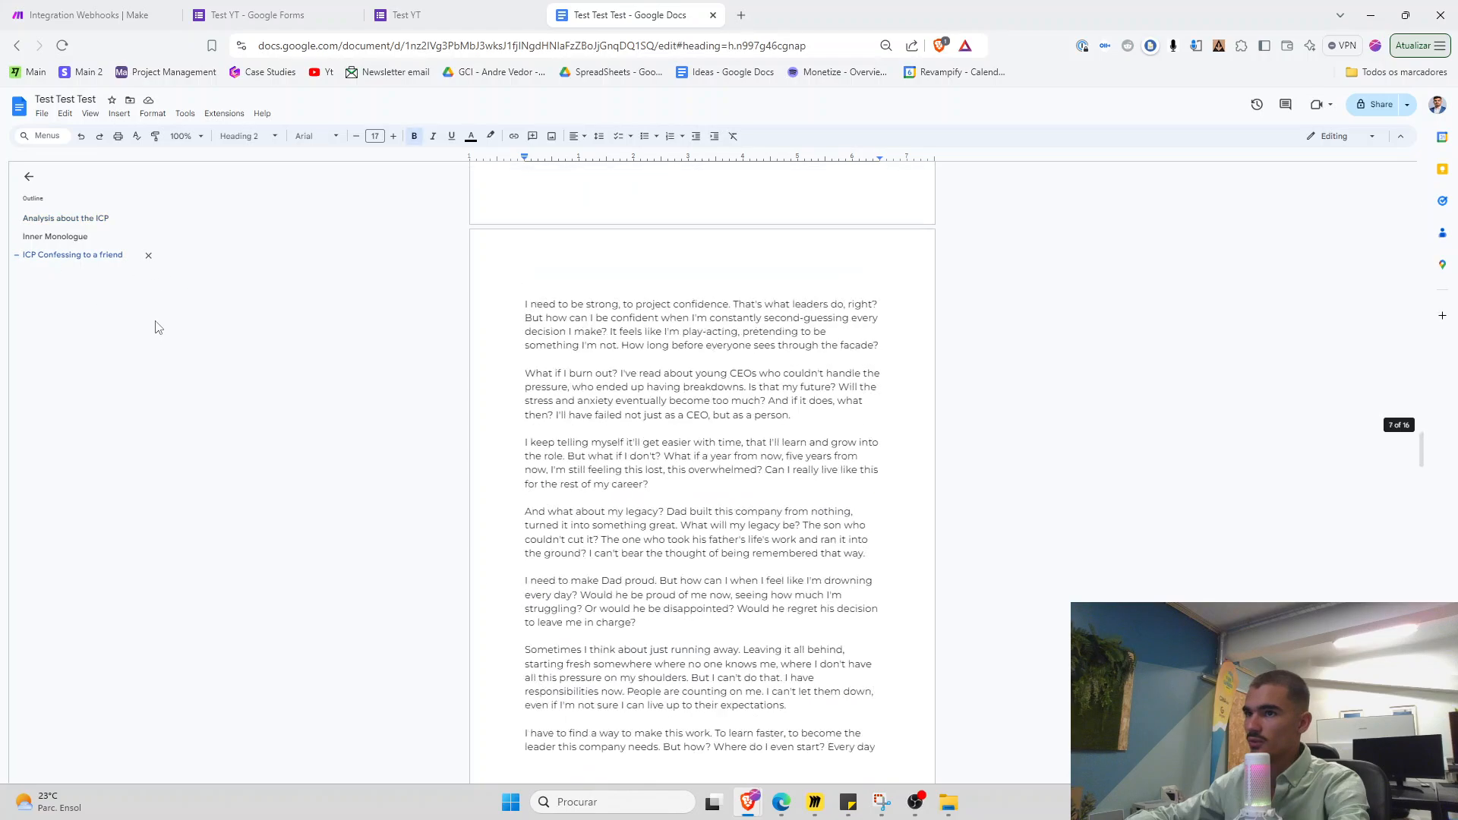
{"action": "scroll", "coordinate": [555, 483], "scroll_direction": "down", "scroll_amount": 15}
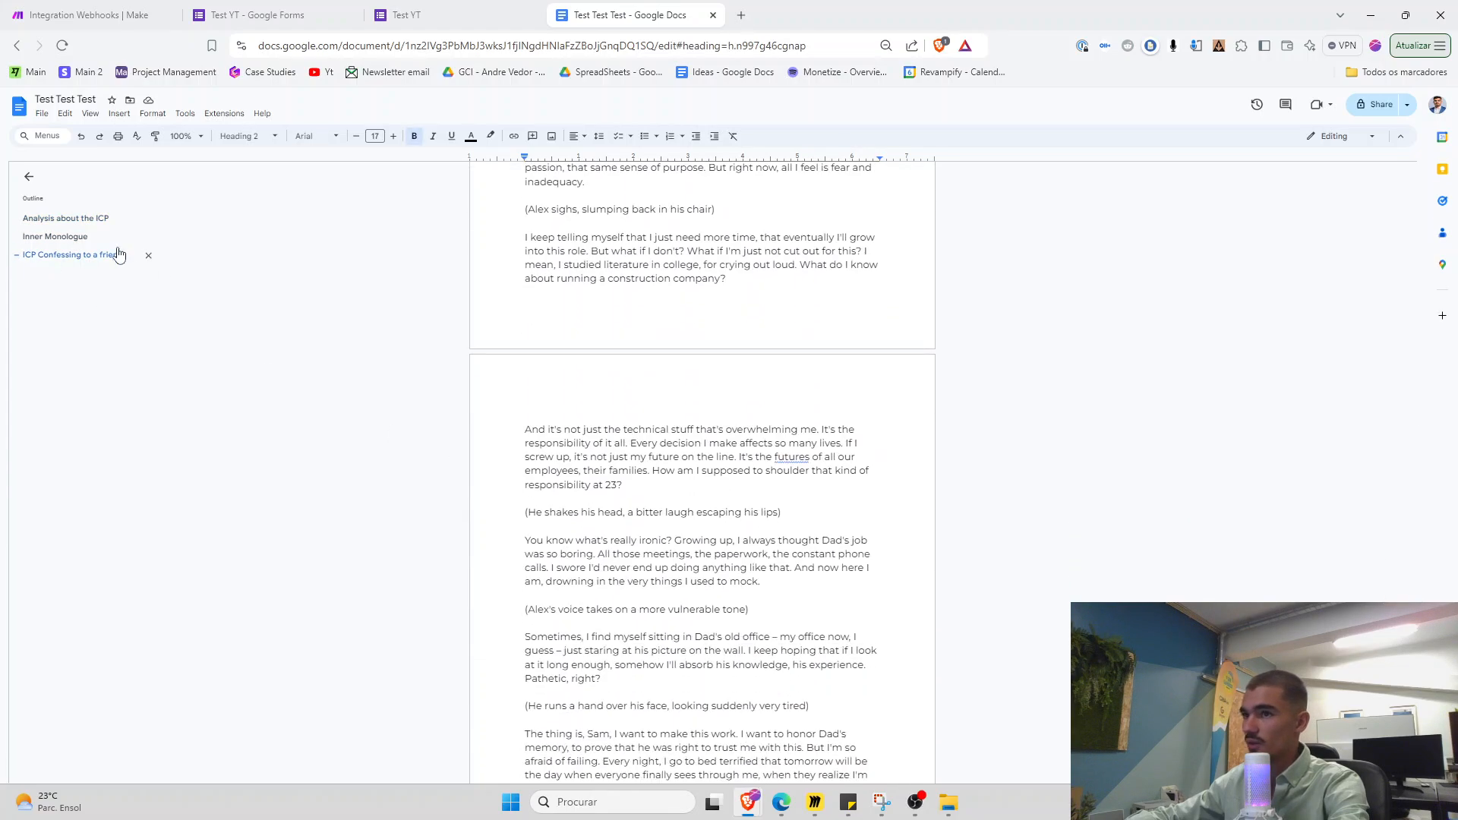
{"action": "left_click", "coordinate": [64, 219]}
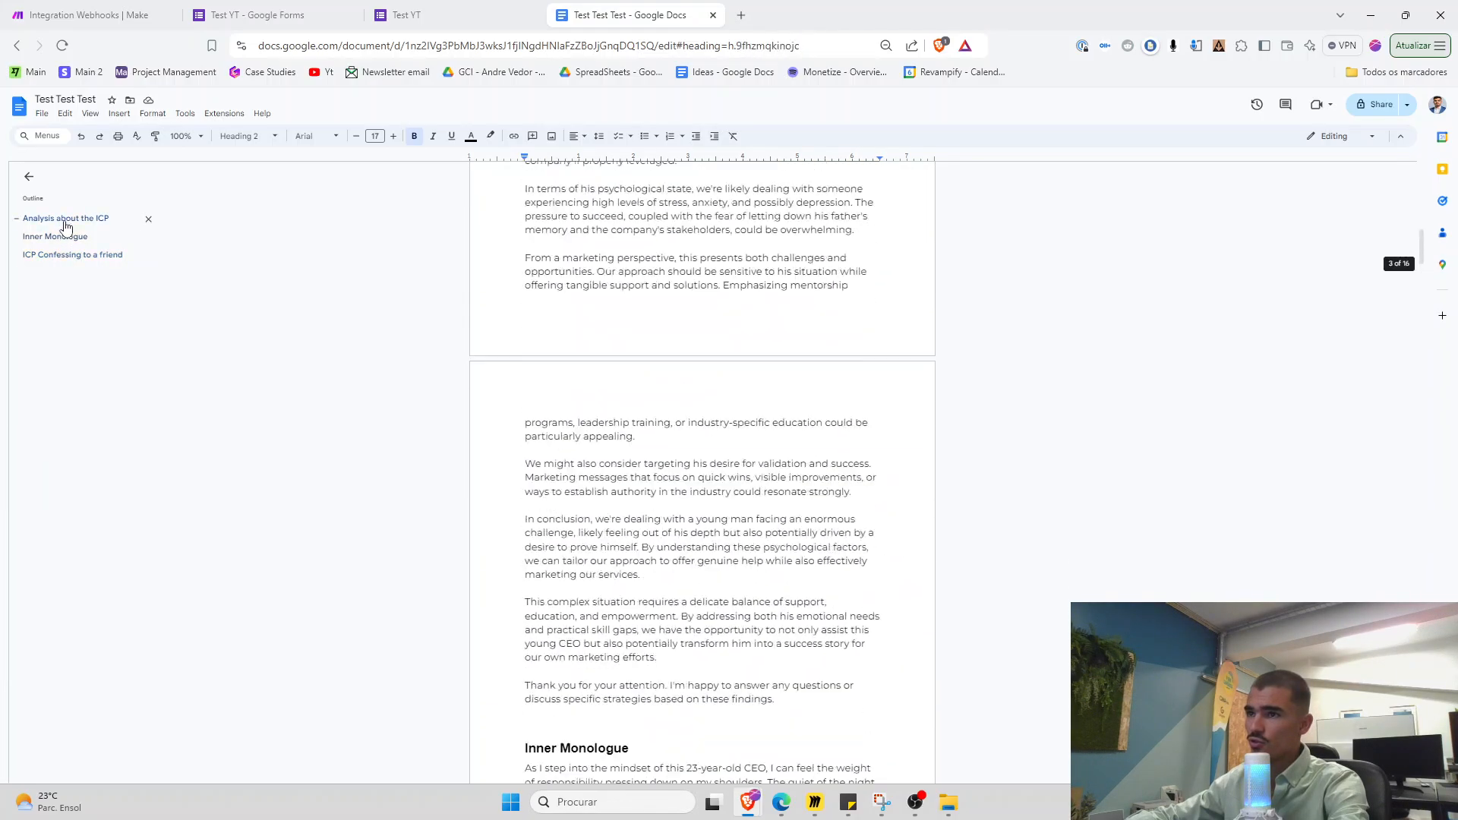
{"action": "left_click", "coordinate": [66, 255]}
{"action": "scroll", "coordinate": [515, 554], "scroll_direction": "down", "scroll_amount": 12}
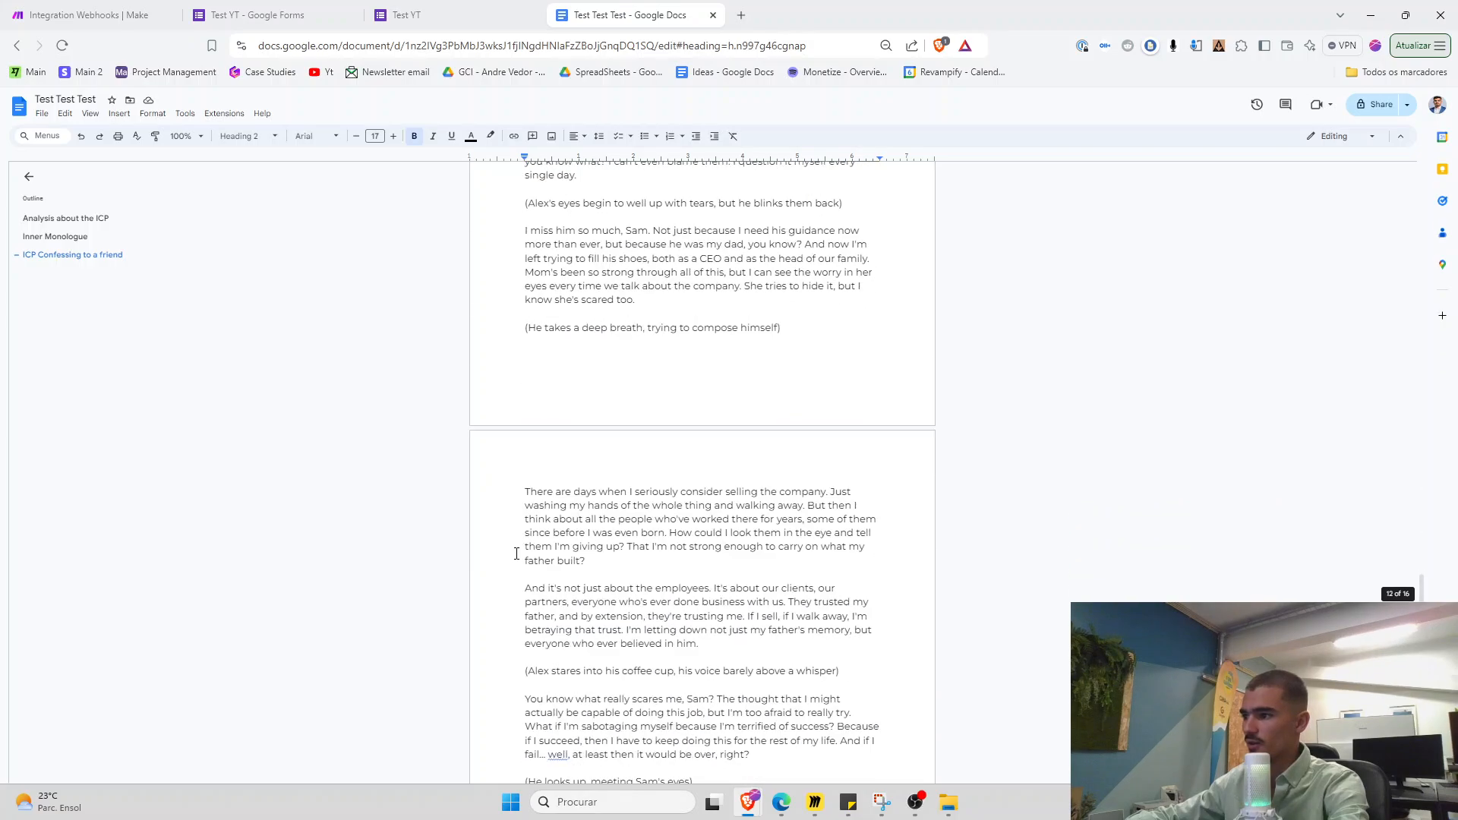
{"action": "scroll", "coordinate": [516, 553], "scroll_direction": "down", "scroll_amount": 20}
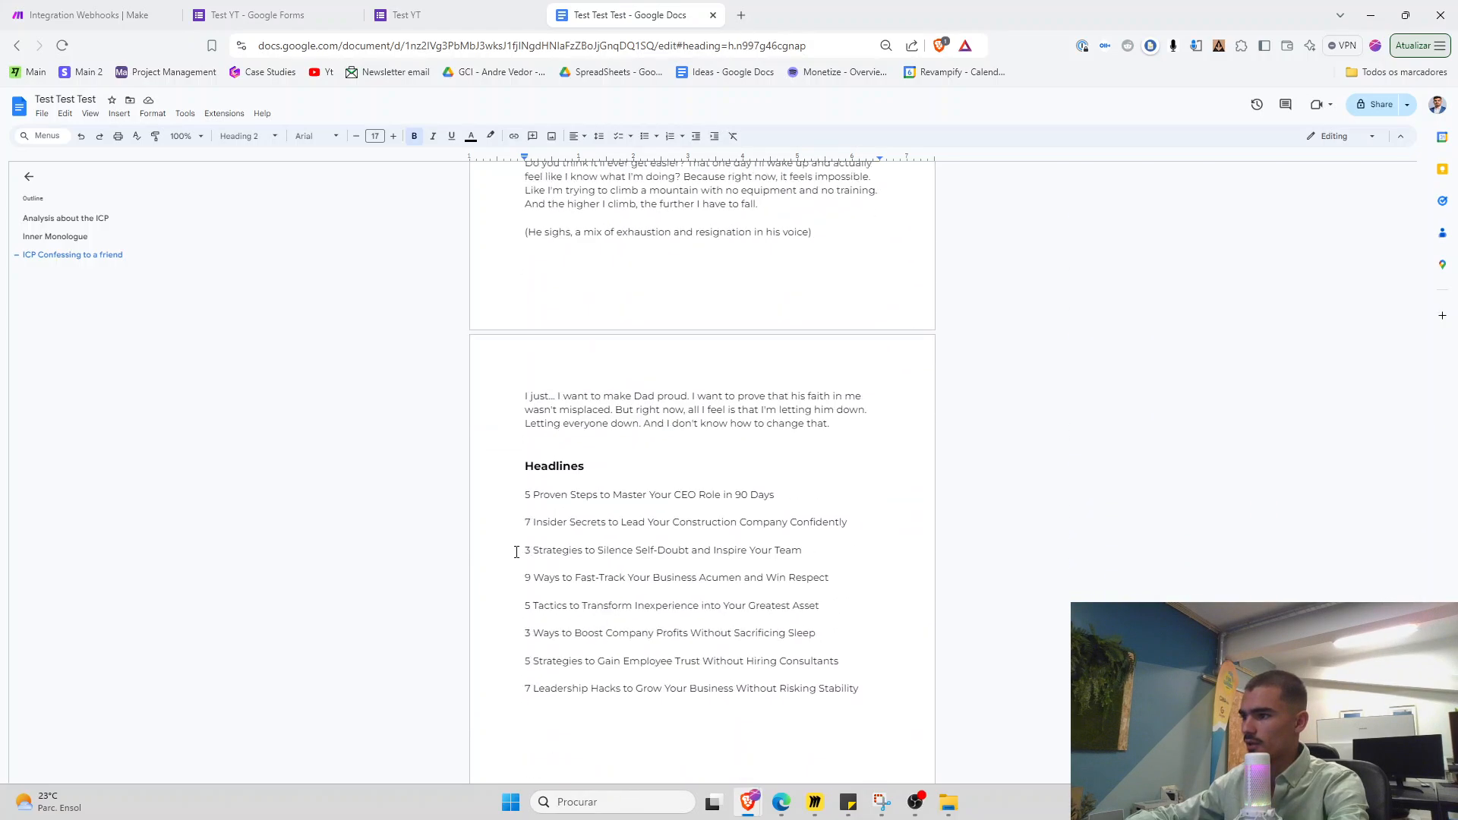
{"action": "key", "text": "ctrl+plus"}
{"action": "left_click_drag", "start_coordinate": [491, 311], "coordinate": [914, 559]}
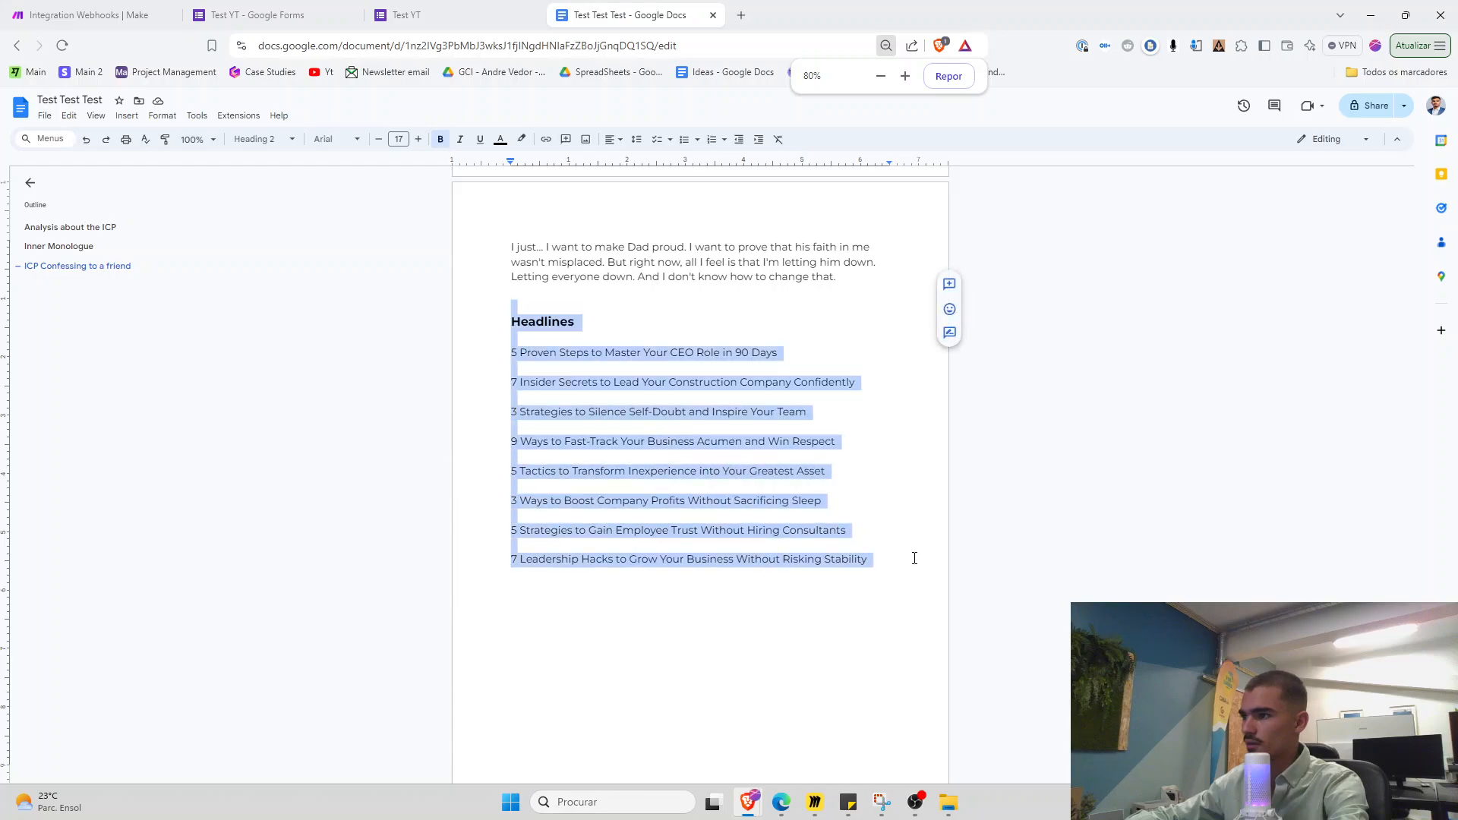
{"action": "left_click", "coordinate": [911, 562]}
{"action": "key", "text": "ctrl+minus"}
{"action": "key", "text": "ctrl+minus"}
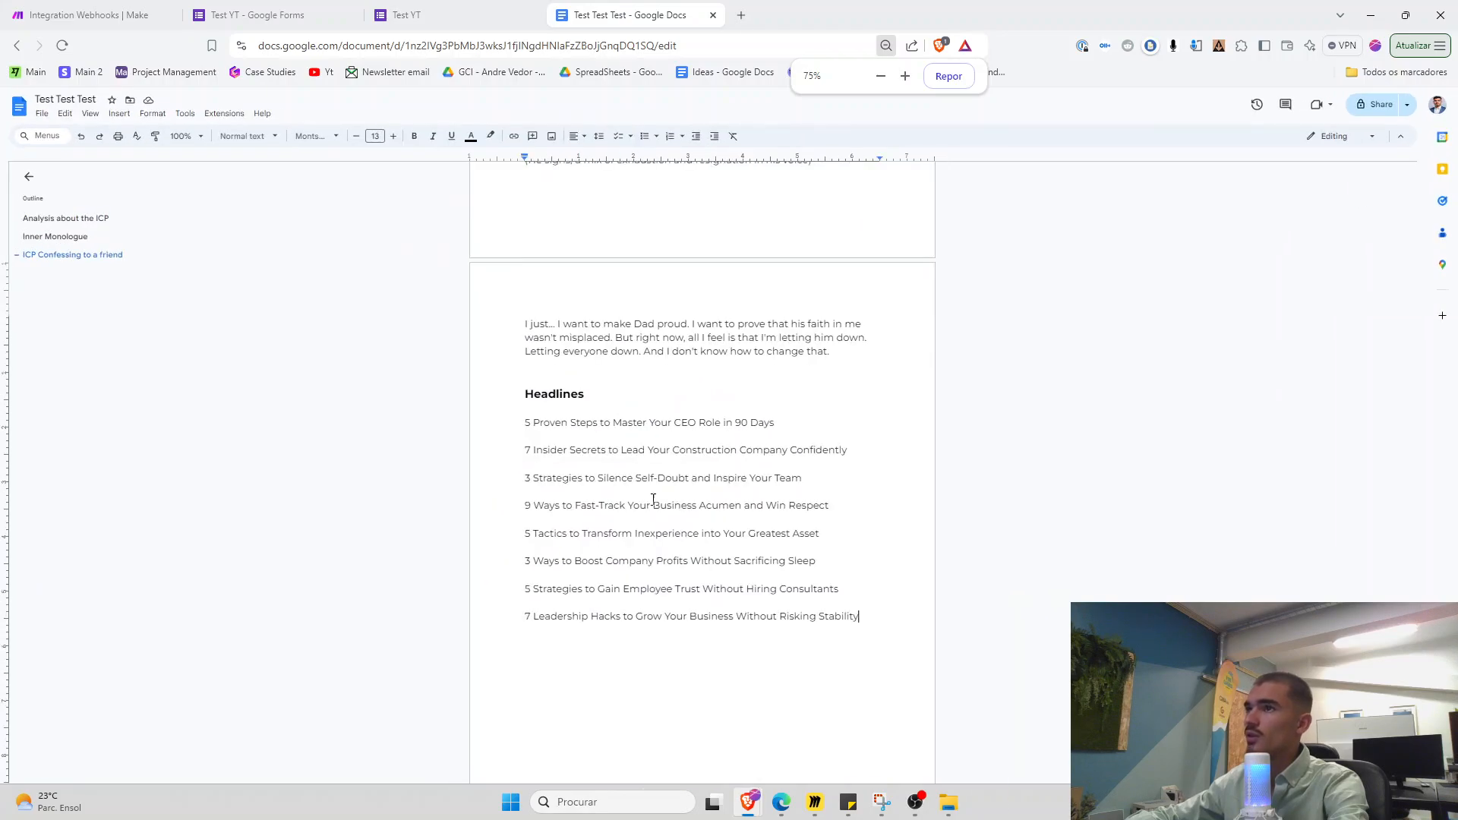
Close the Google Docs module's run output in Make and bring up the Miro board
{"action": "left_click", "coordinate": [118, 21]}
{"action": "left_click", "coordinate": [722, 511]}
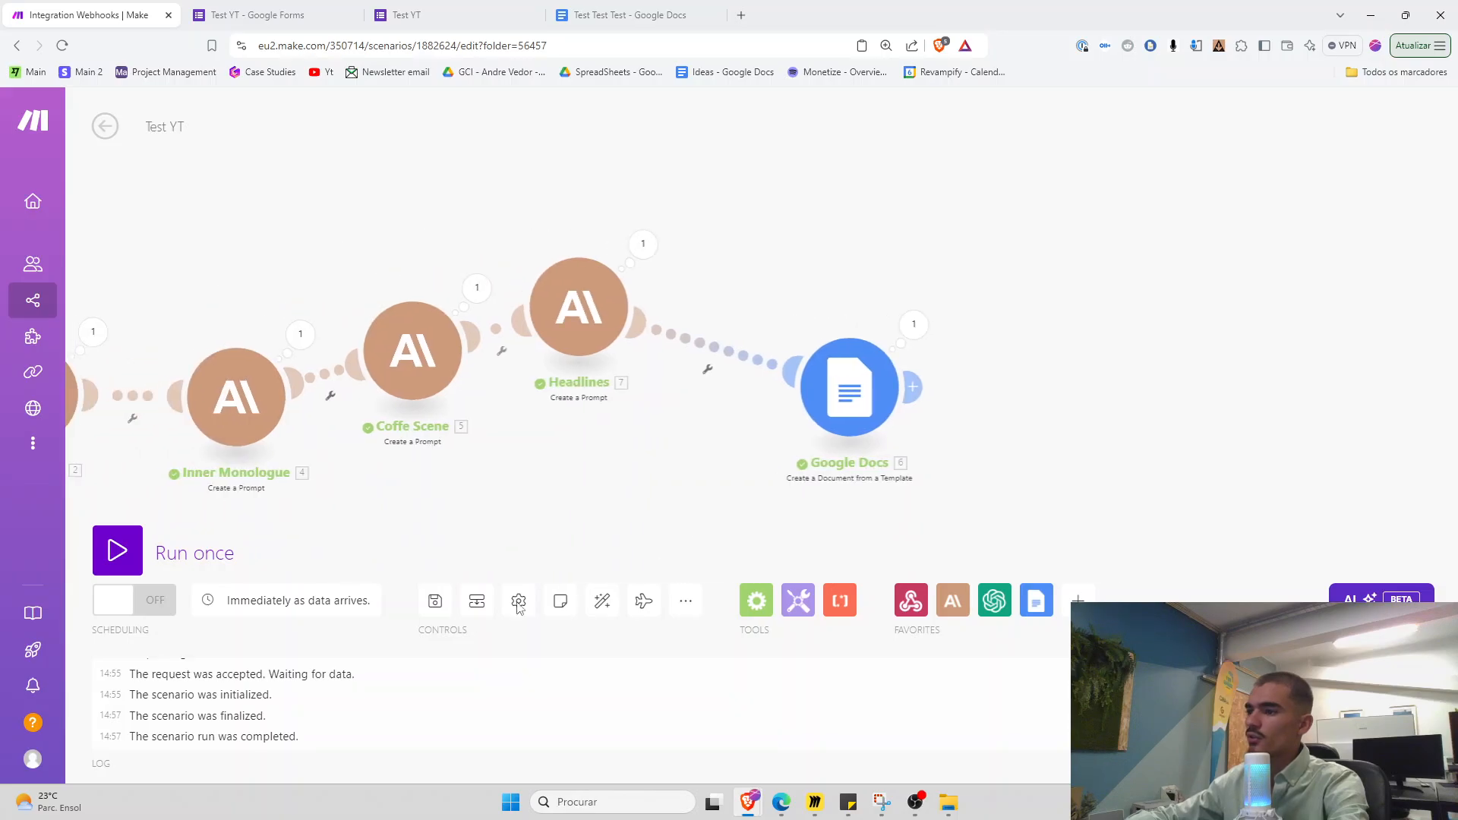
{"action": "left_click", "coordinate": [816, 802]}
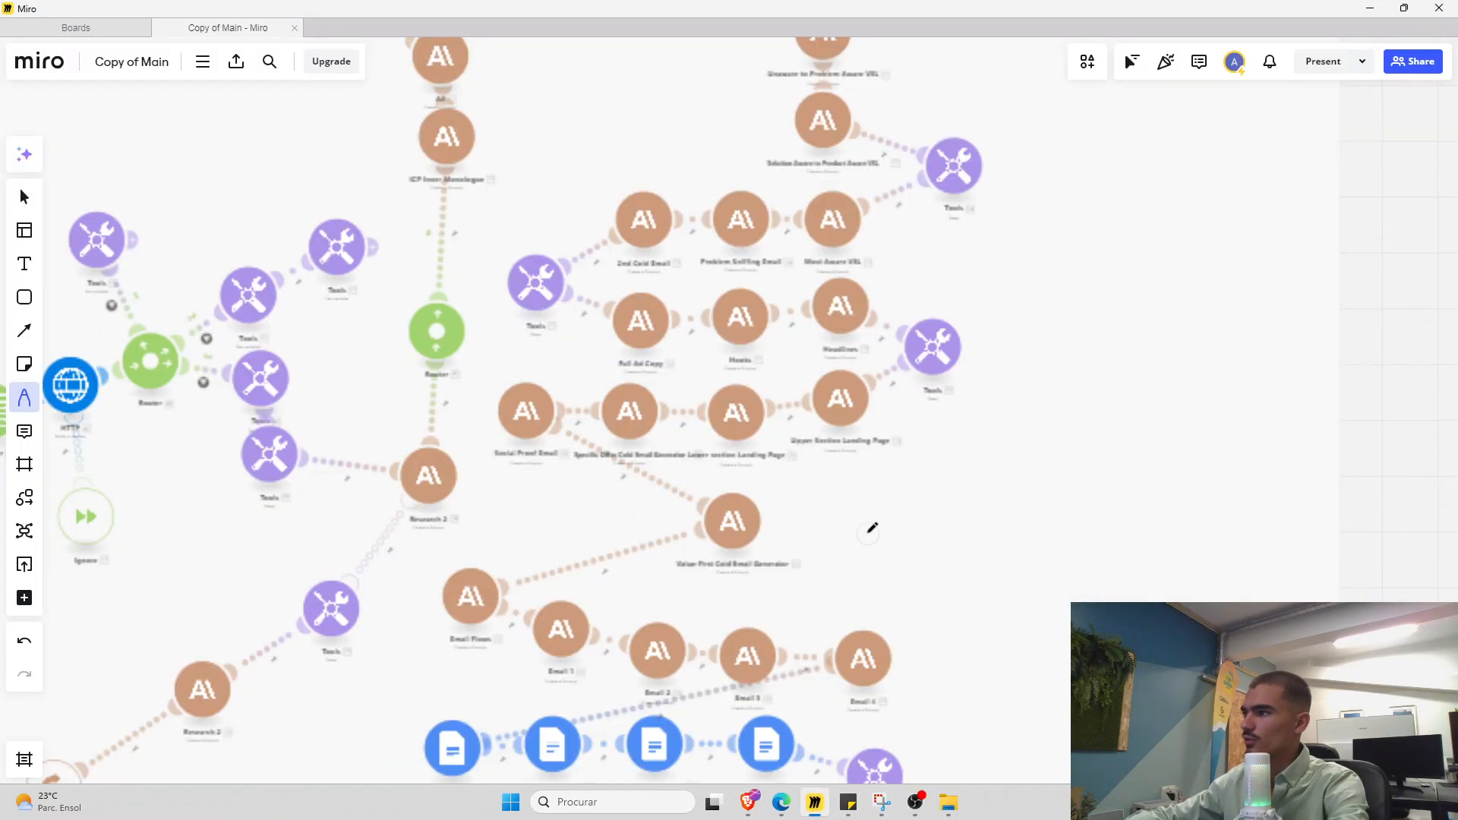
Pan the Miro board through the automation plan and end result, then return to Make and tidy the modules
{"action": "scroll", "coordinate": [752, 541], "scroll_direction": "down", "scroll_amount": 3}
{"action": "scroll", "coordinate": [752, 542], "scroll_direction": "down", "scroll_amount": 5}
{"action": "left_click_drag", "start_coordinate": [683, 568], "coordinate": [851, 549]}
{"action": "left_click_drag", "start_coordinate": [782, 169], "coordinate": [763, 491]}
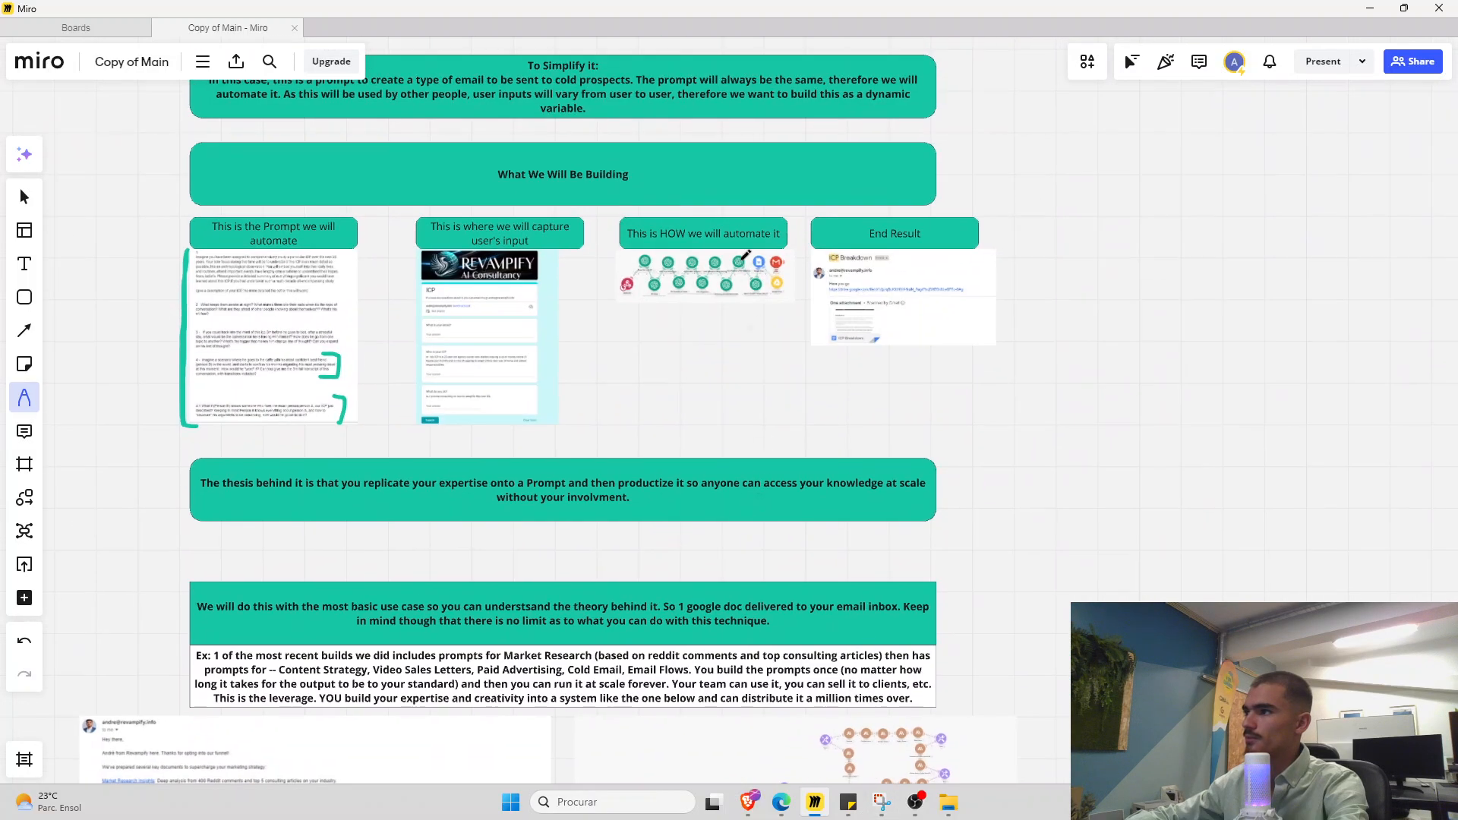
{"action": "scroll", "coordinate": [740, 282], "scroll_direction": "up", "scroll_amount": 4}
{"action": "left_click_drag", "start_coordinate": [781, 320], "coordinate": [723, 385]}
{"action": "scroll", "coordinate": [727, 384], "scroll_direction": "up", "scroll_amount": 3}
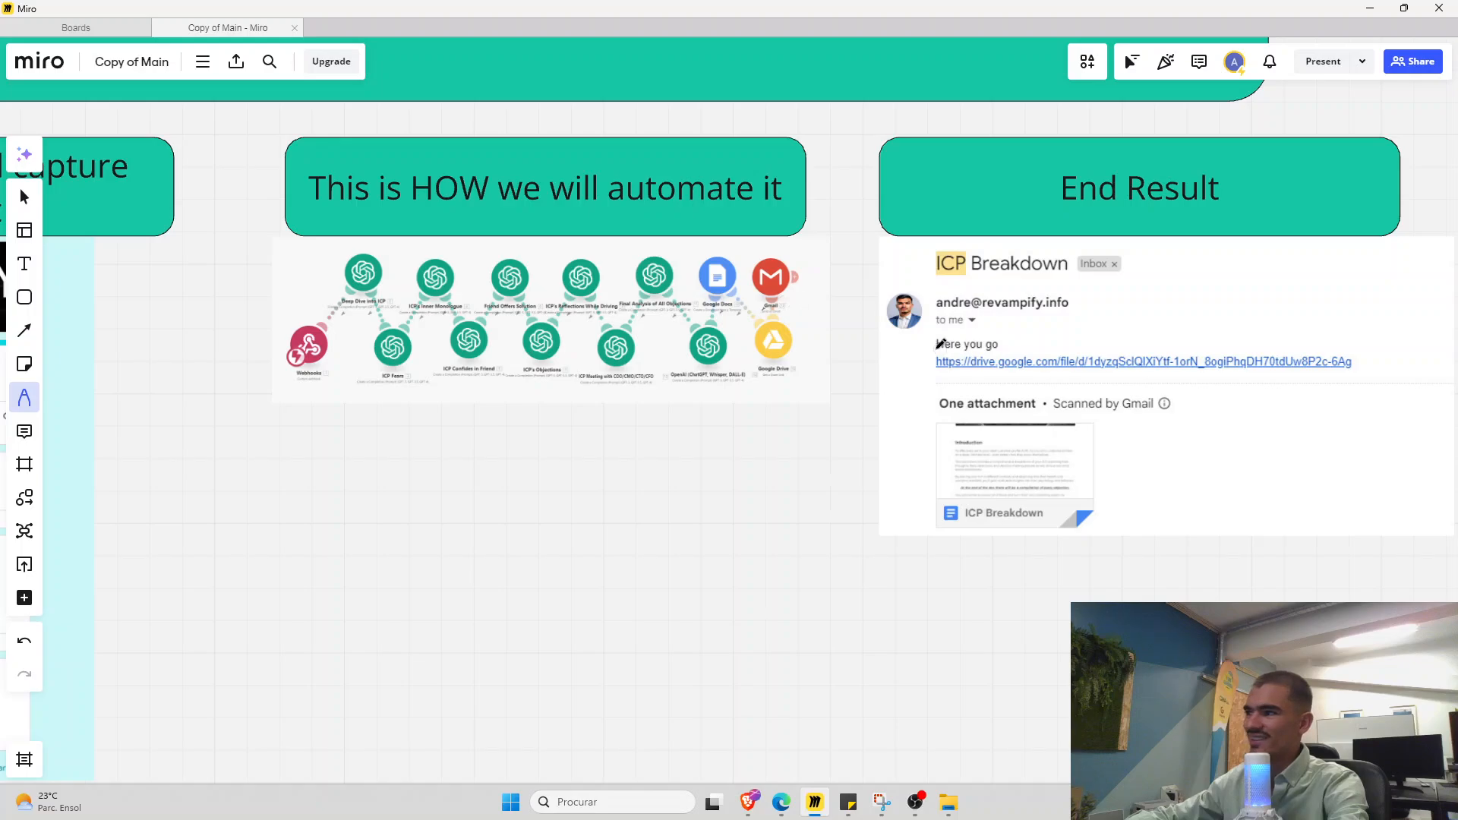
{"action": "left_click_drag", "start_coordinate": [938, 347], "coordinate": [922, 351]}
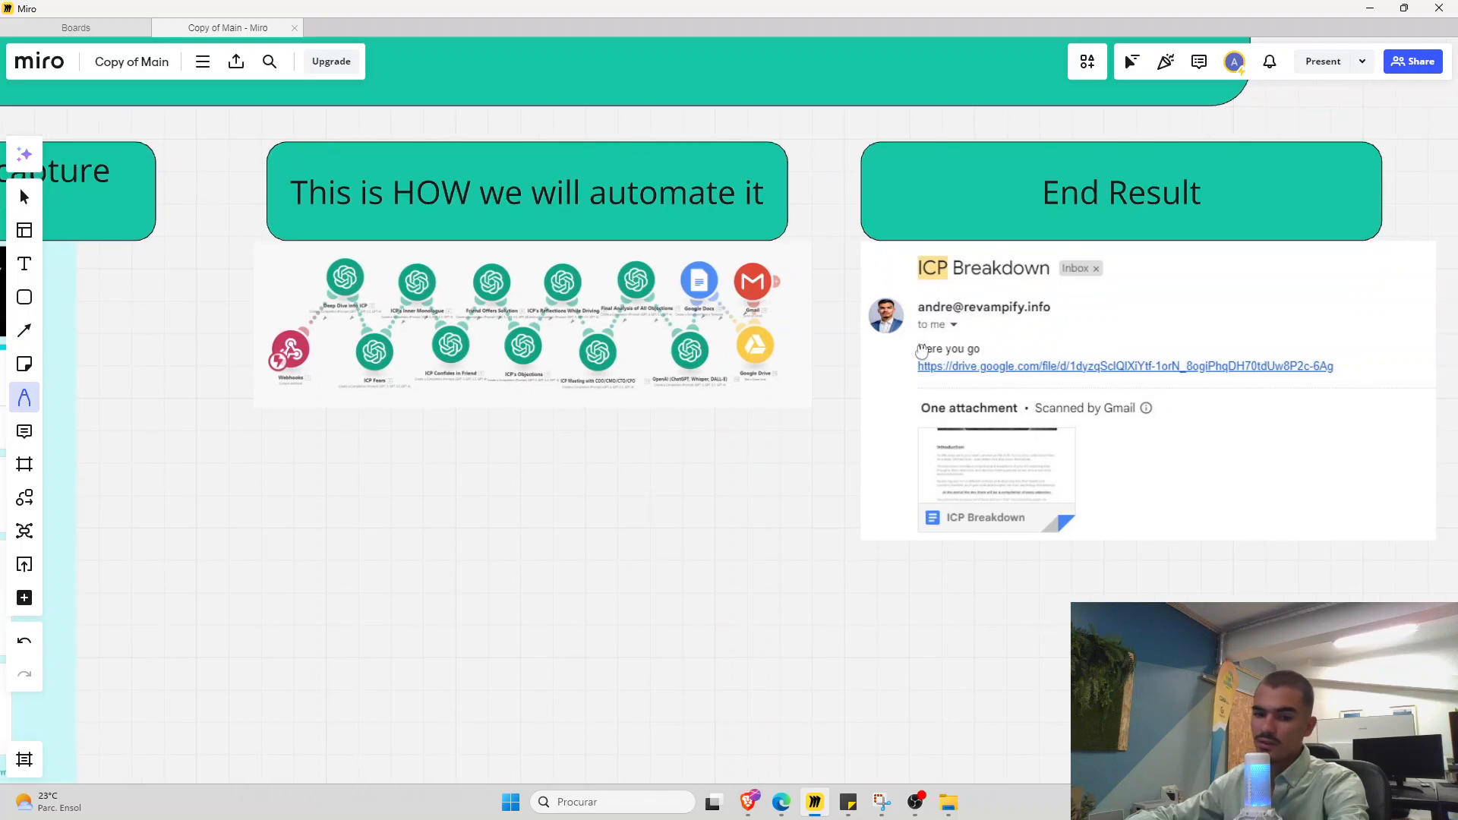
{"action": "left_click", "coordinate": [1371, 8]}
{"action": "left_click_drag", "start_coordinate": [797, 390], "coordinate": [693, 358]}
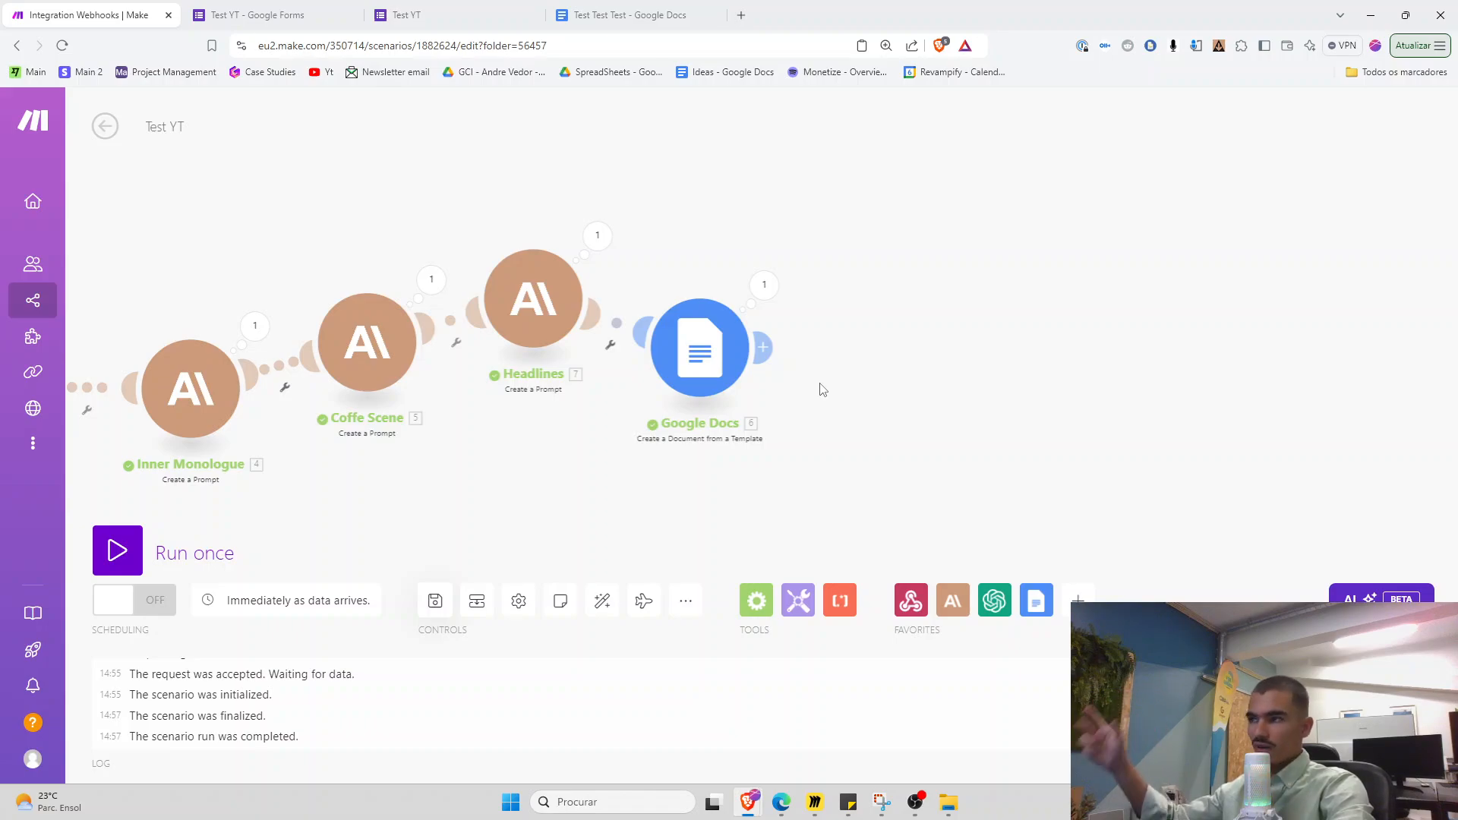
{"action": "left_click", "coordinate": [643, 7]}
{"action": "left_click", "coordinate": [41, 113]}
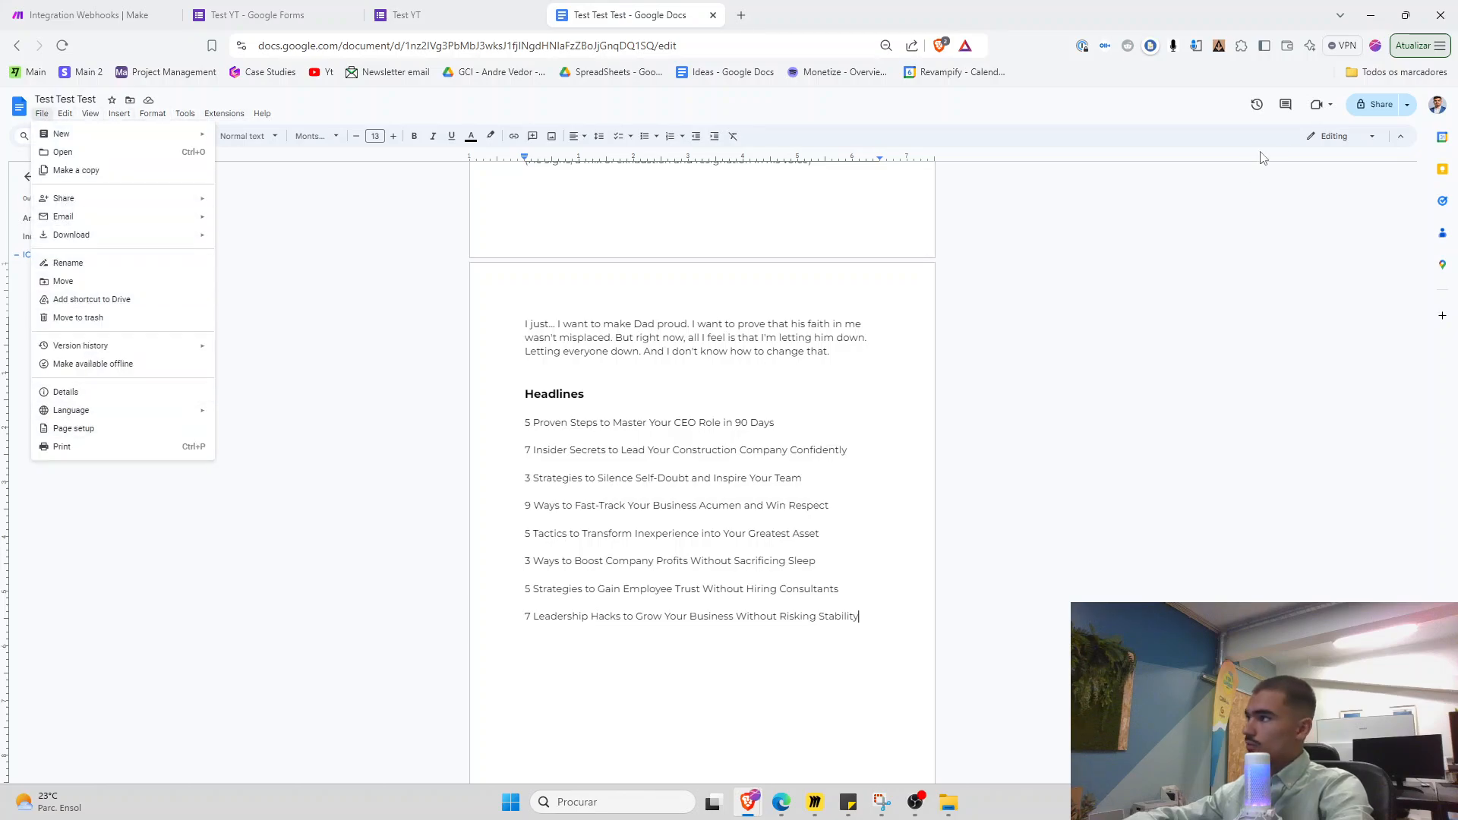
{"action": "left_click", "coordinate": [1364, 113]}
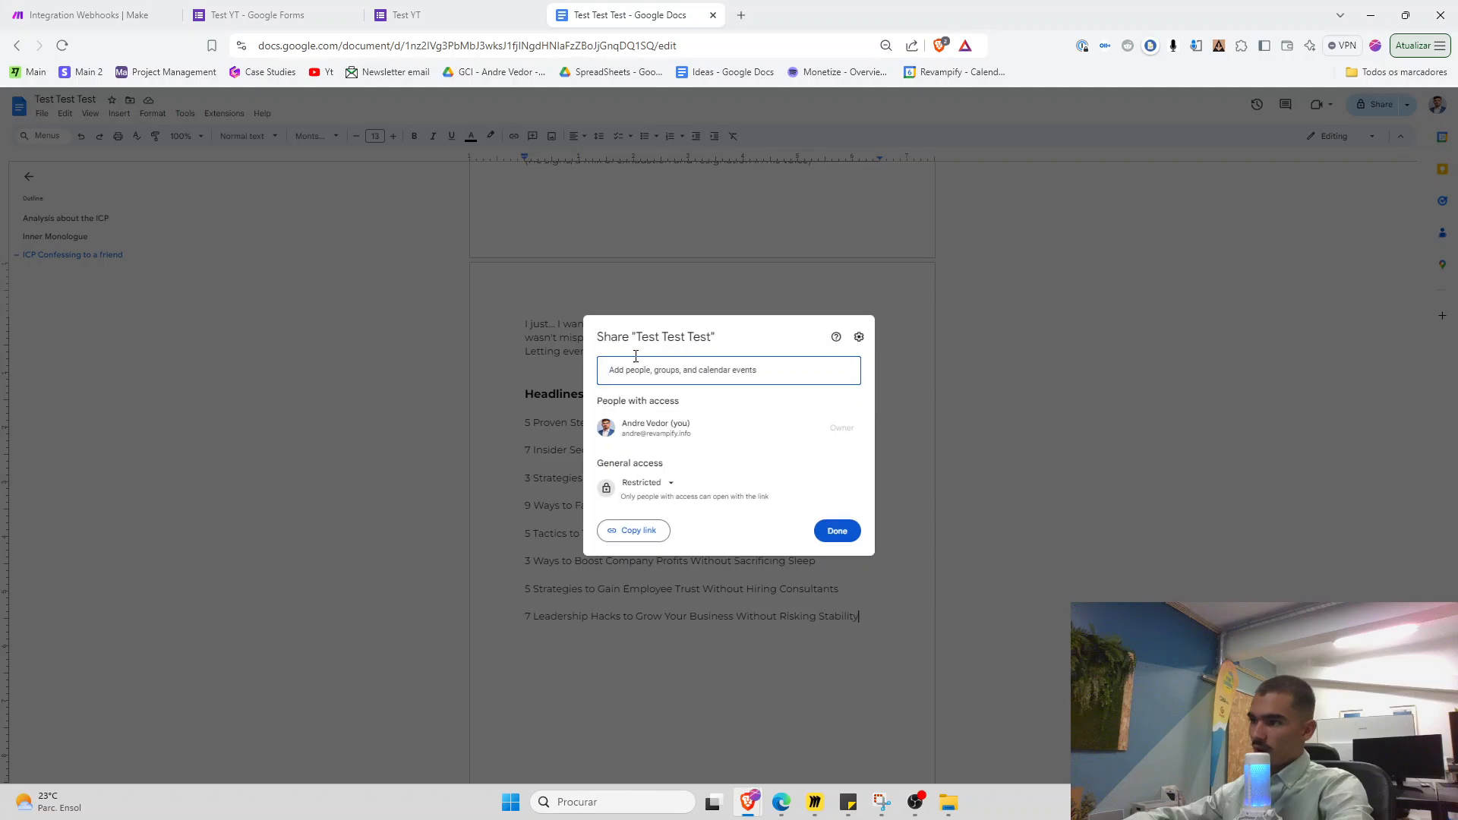
{"action": "left_click_drag", "start_coordinate": [704, 338], "coordinate": [709, 339]}
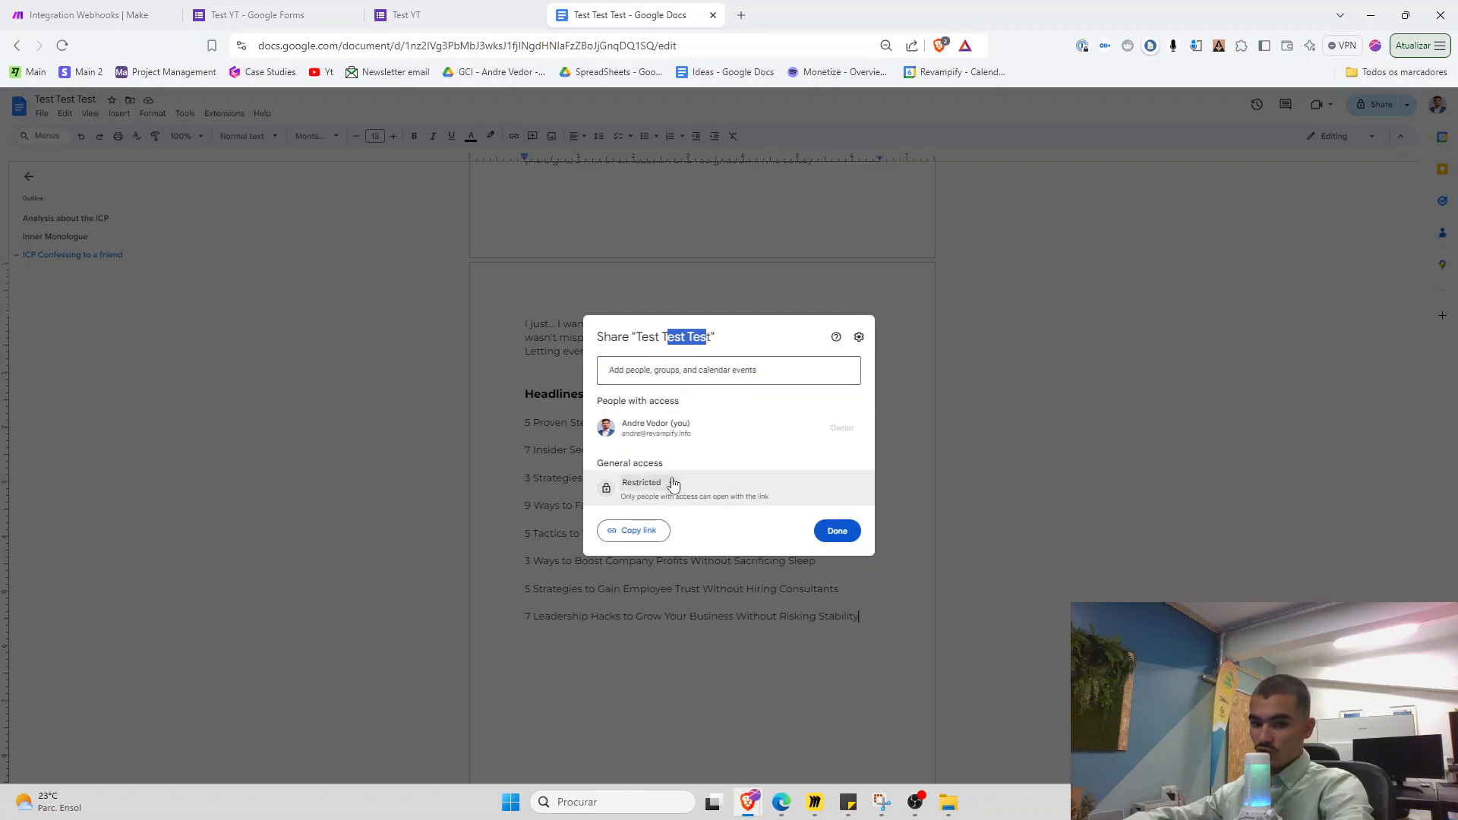
{"action": "left_click", "coordinate": [91, 15]}
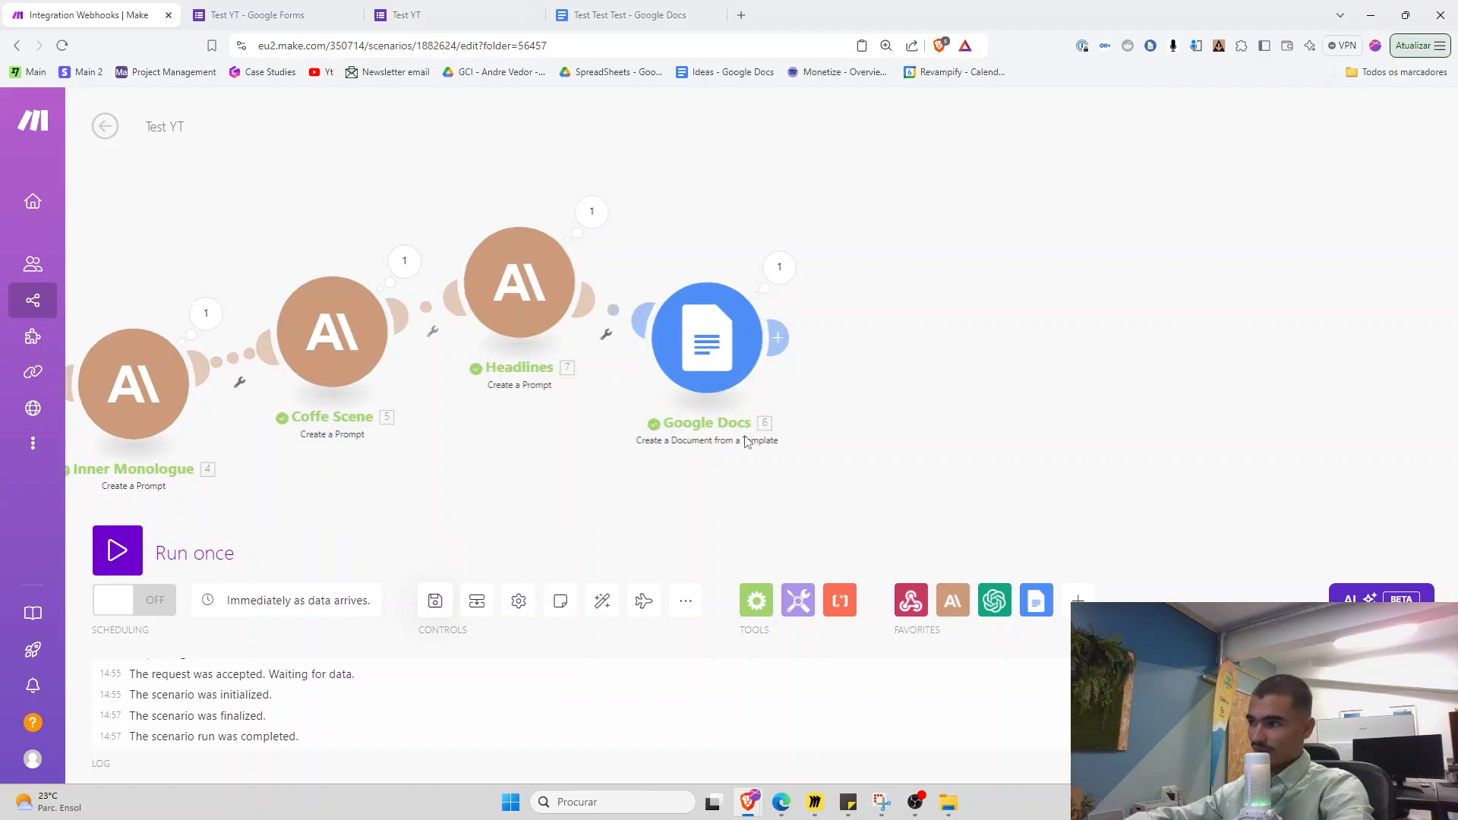
Add a Google Drive 'Get a Share Link' module after Google Docs using the restricted Google connection
{"action": "left_click", "coordinate": [763, 347]}
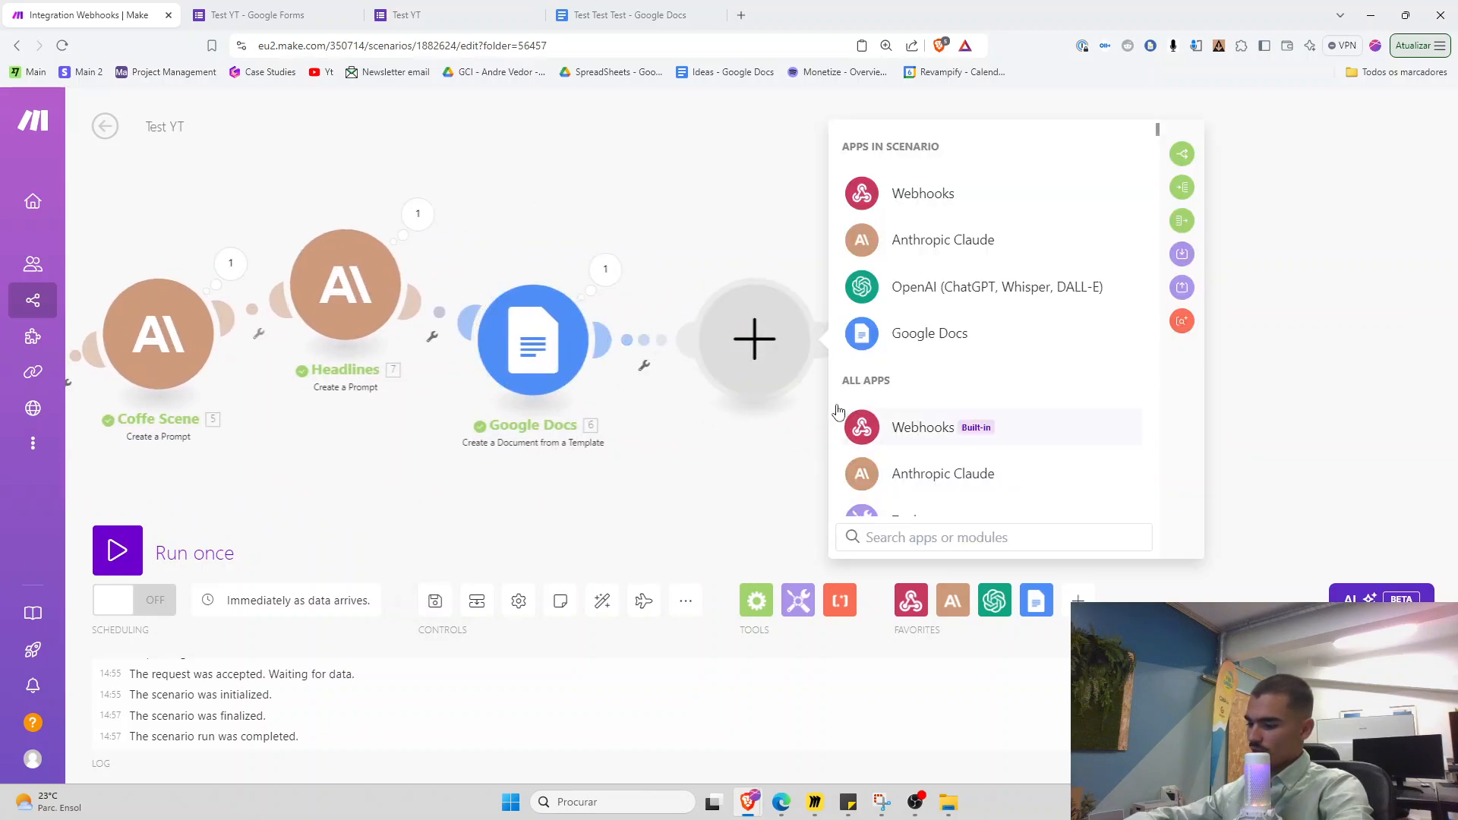
{"action": "type", "text": "dr"}
{"action": "left_click", "coordinate": [921, 155]}
{"action": "scroll", "coordinate": [940, 391], "scroll_direction": "down", "scroll_amount": 2}
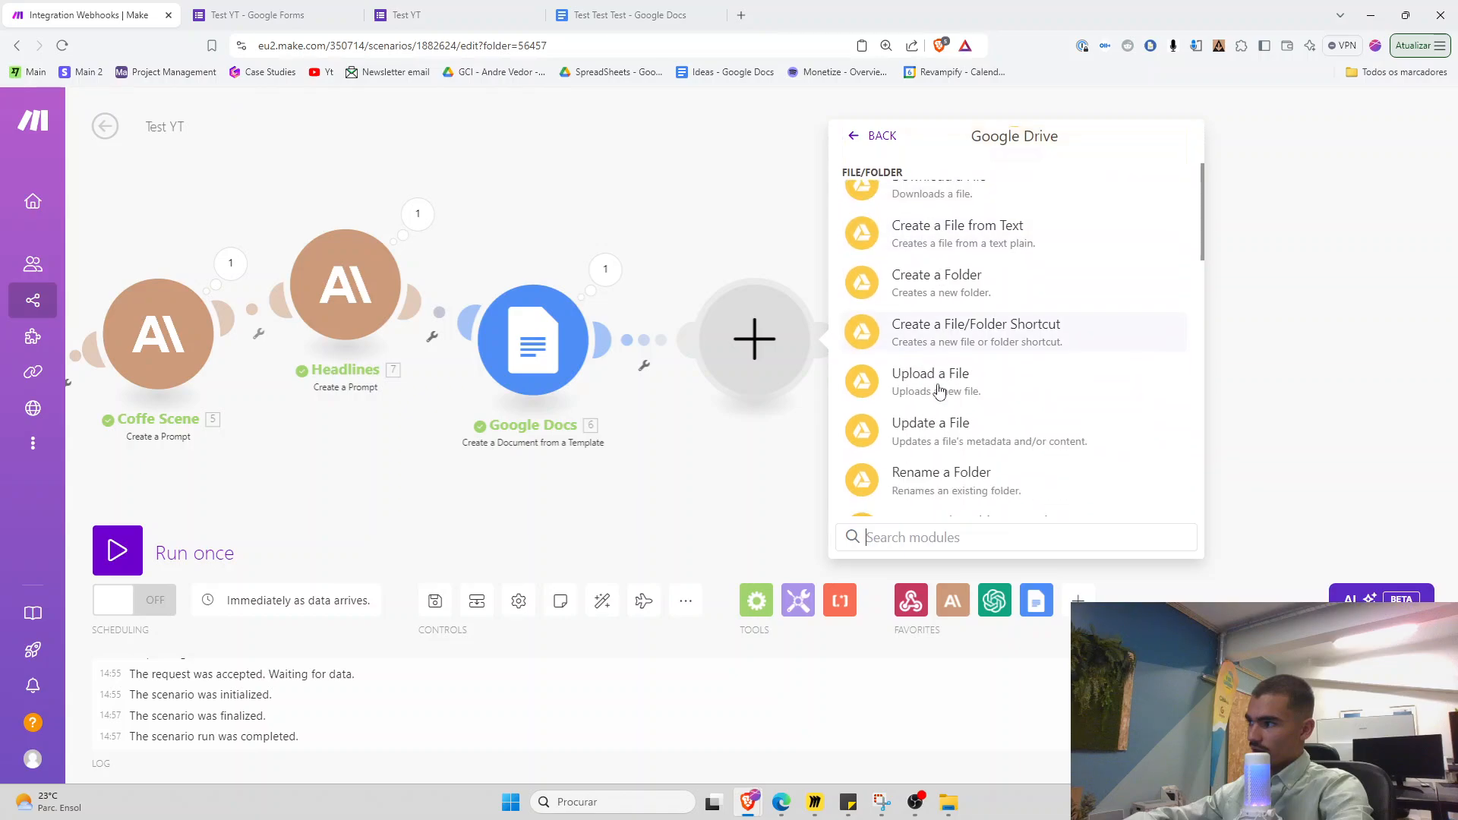
{"action": "scroll", "coordinate": [939, 391], "scroll_direction": "up", "scroll_amount": 3}
{"action": "scroll", "coordinate": [944, 419], "scroll_direction": "down", "scroll_amount": 6}
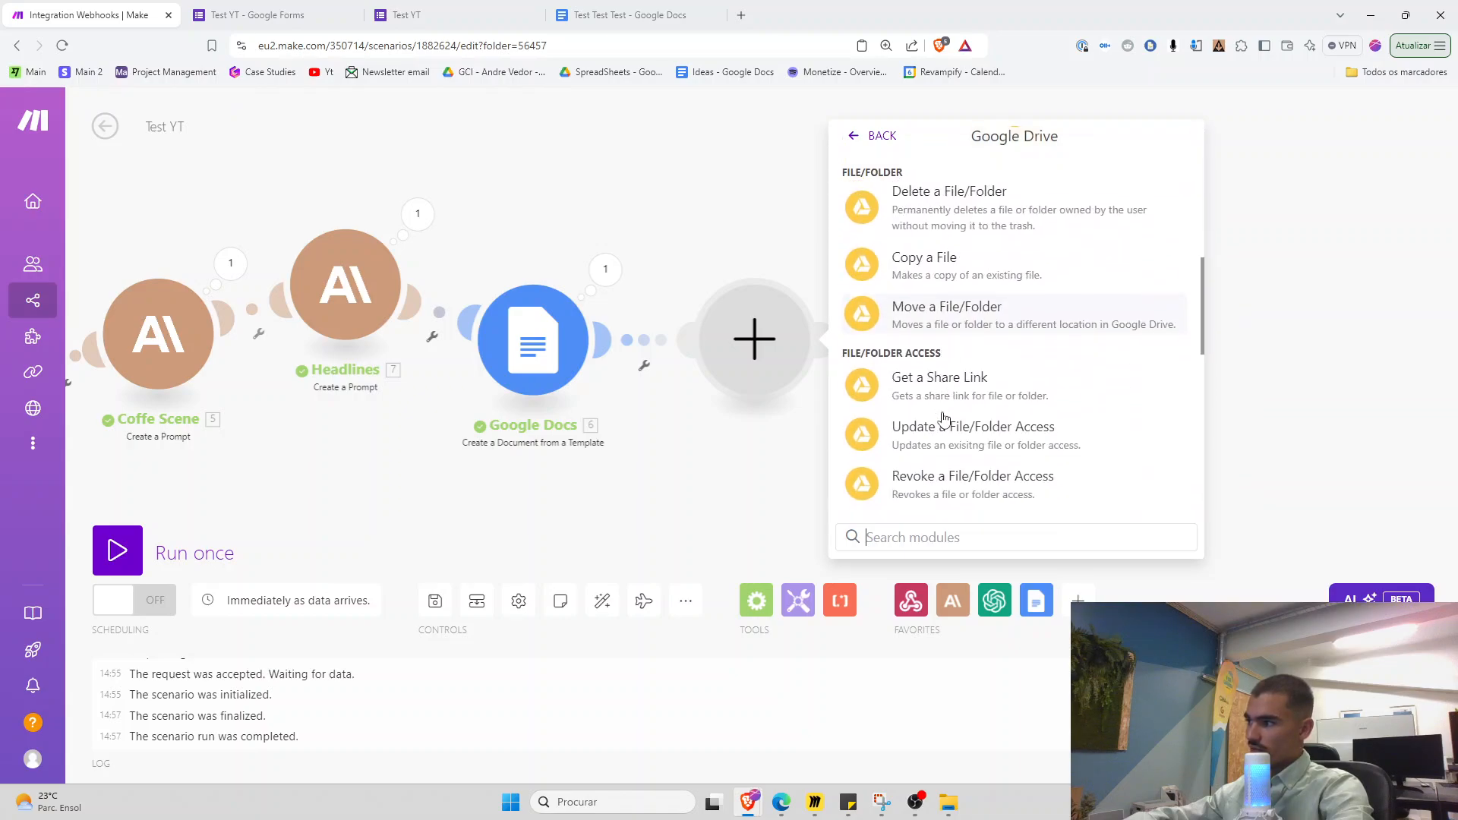
{"action": "left_click", "coordinate": [940, 386]}
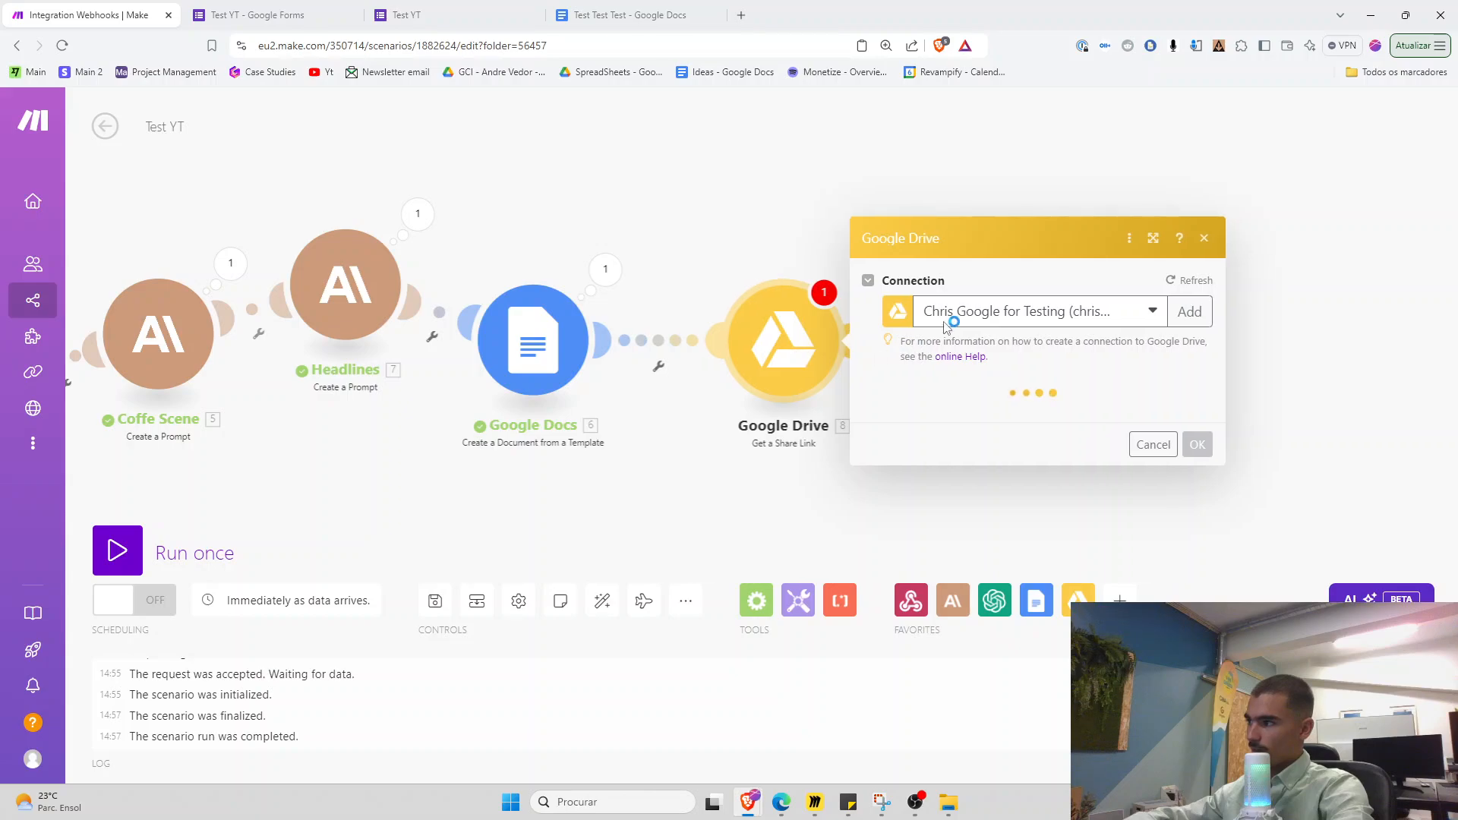
{"action": "left_click", "coordinate": [1147, 315]}
{"action": "scroll", "coordinate": [1015, 668], "scroll_direction": "down", "scroll_amount": 2}
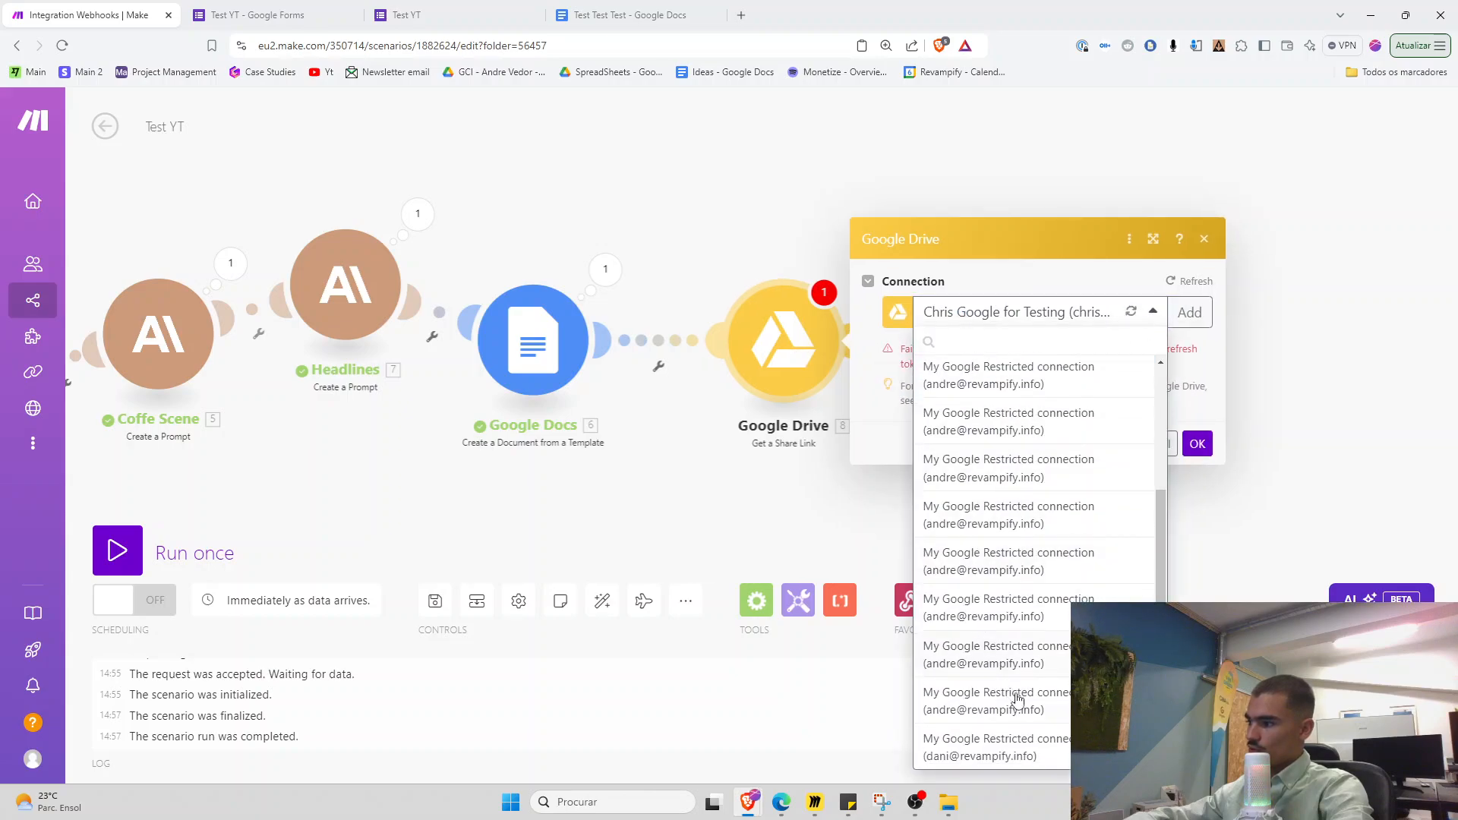
{"action": "left_click", "coordinate": [1016, 695]}
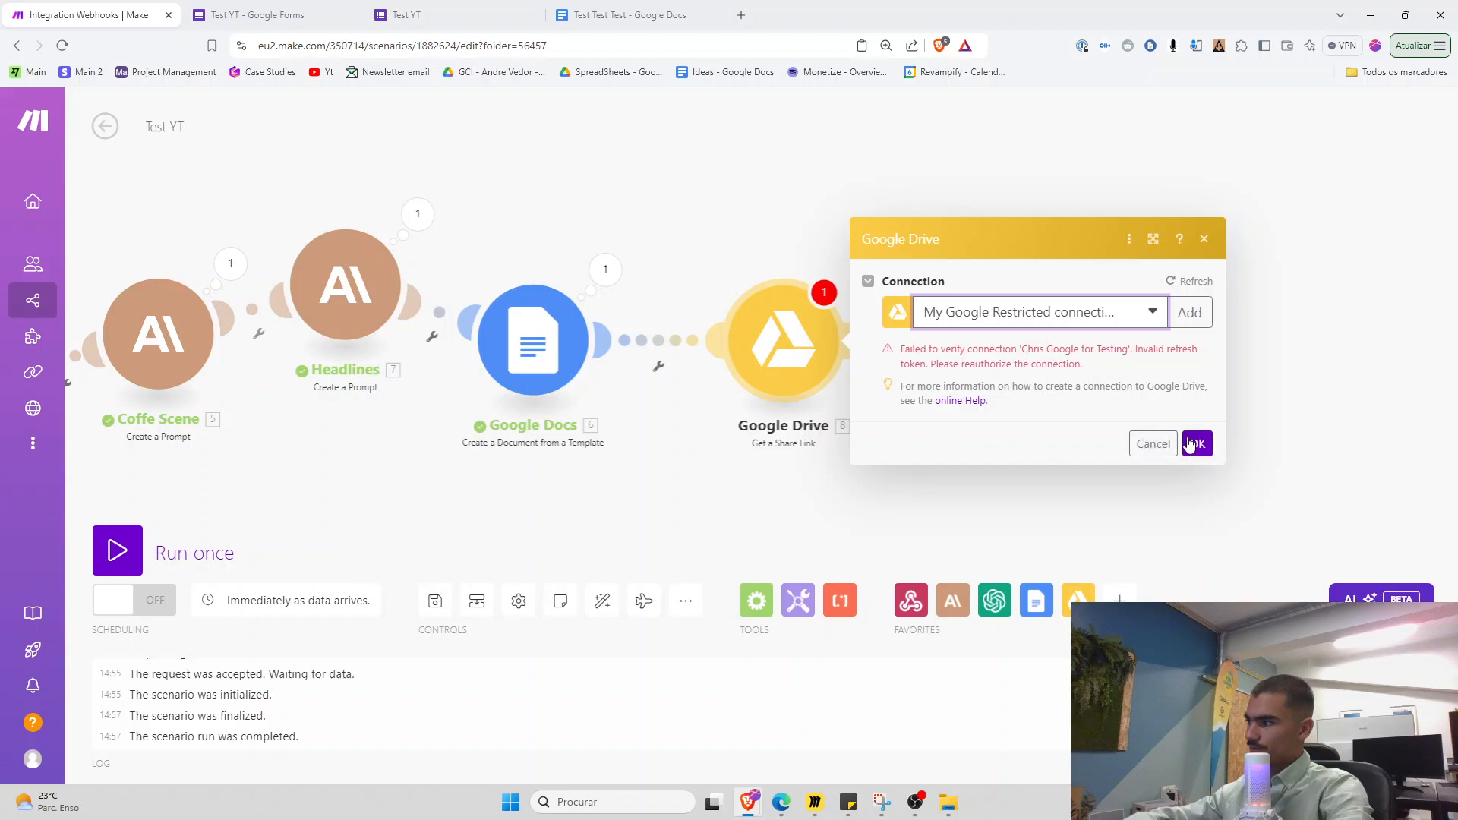
{"action": "left_click", "coordinate": [1195, 444]}
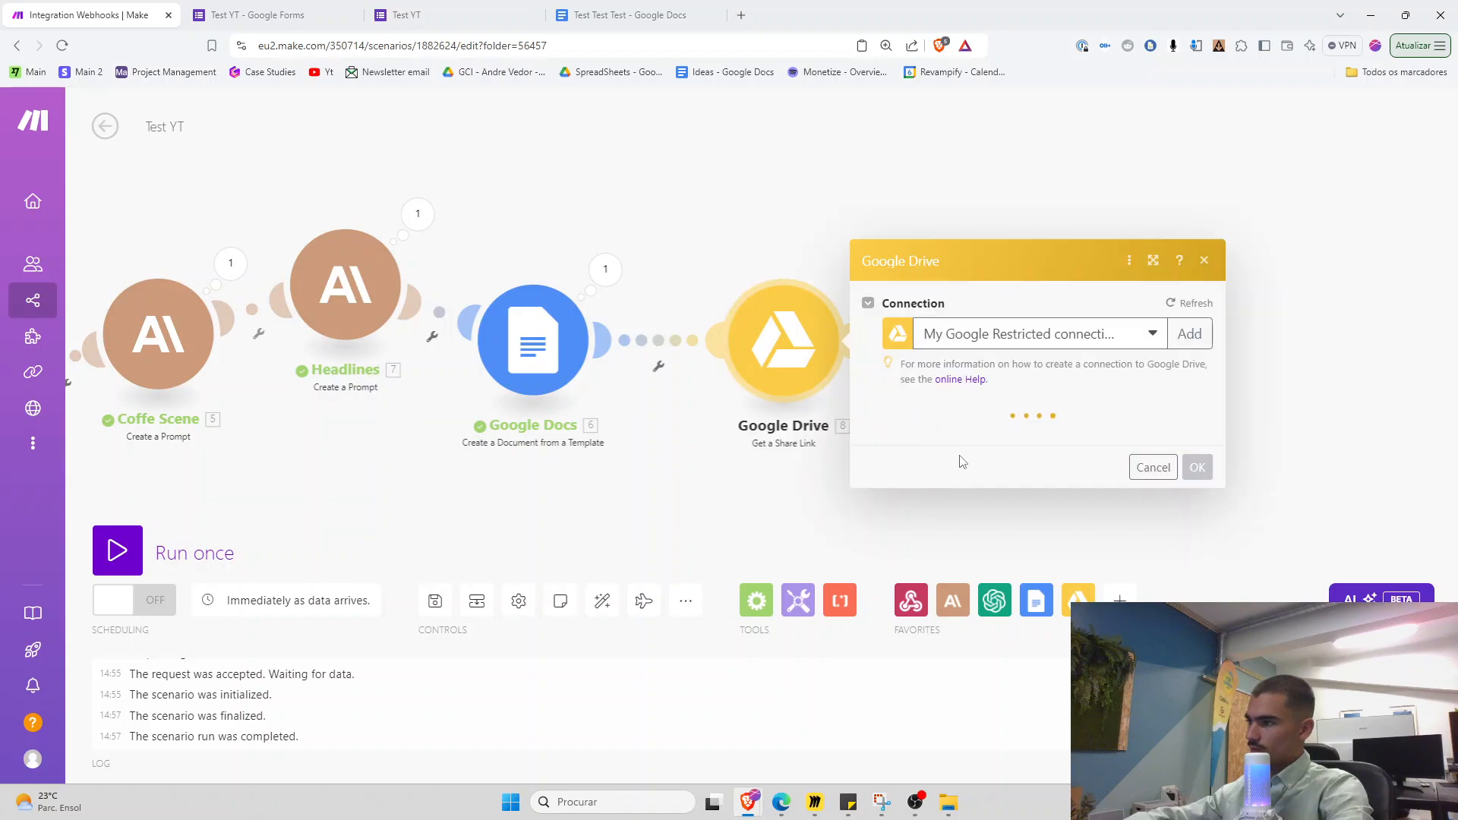
Map the Document ID as File ID and the form's email answer as recipient, with notification on
{"action": "scroll", "coordinate": [949, 425], "scroll_direction": "down", "scroll_amount": 1}
{"action": "left_click", "coordinate": [913, 361]}
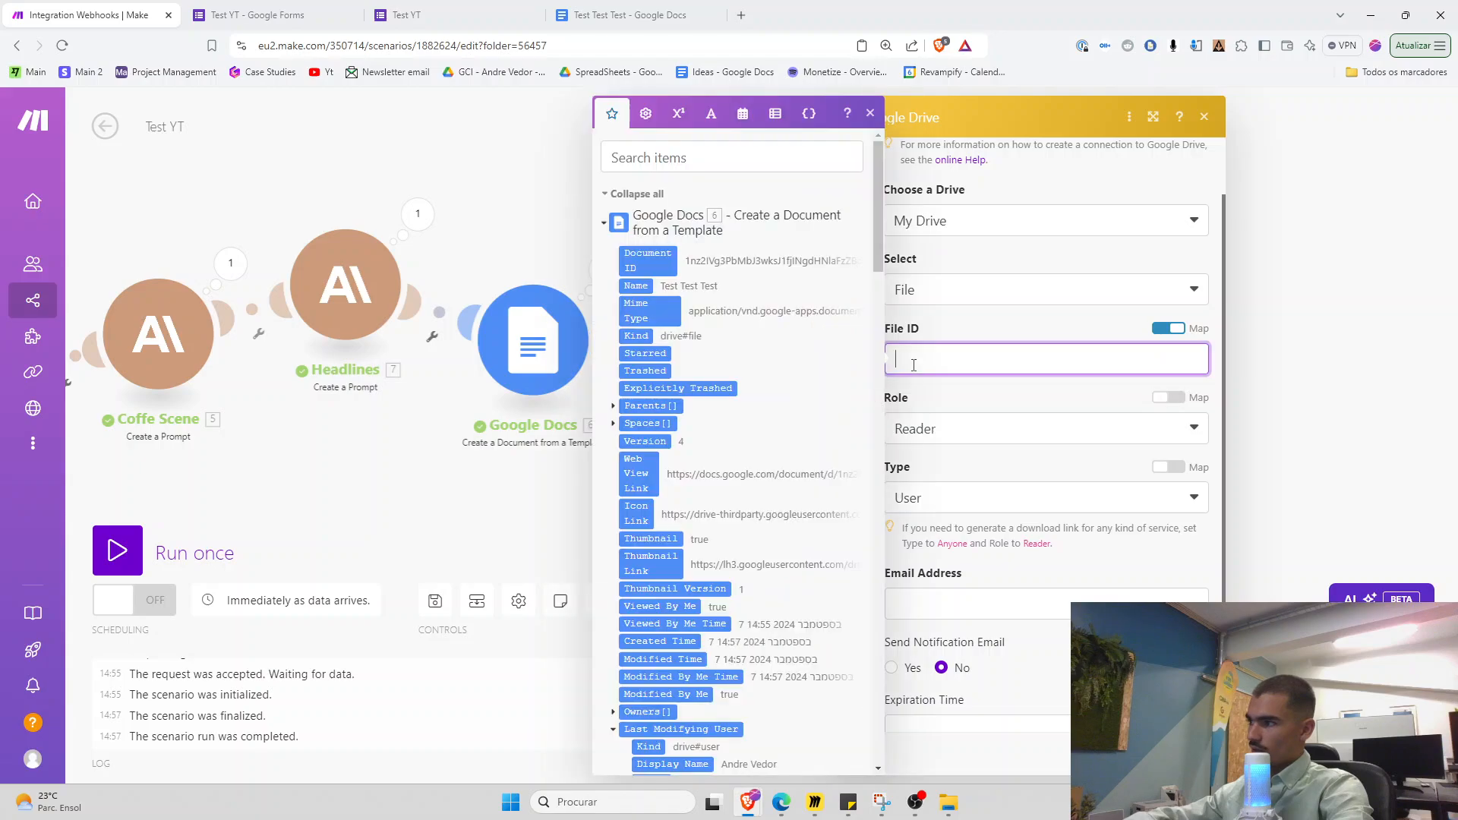
{"action": "left_click", "coordinate": [635, 264]}
{"action": "left_click", "coordinate": [979, 603]}
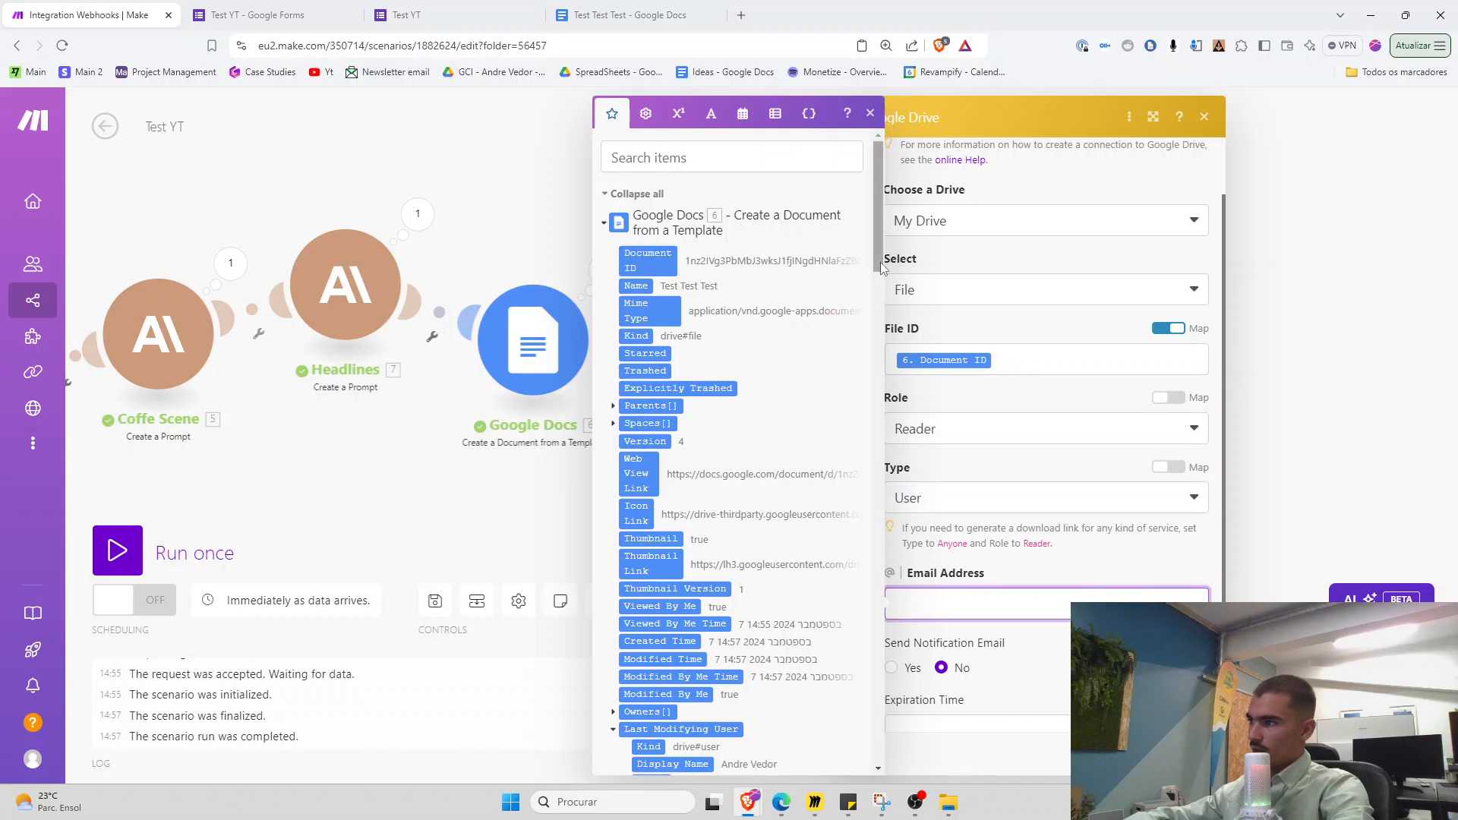
{"action": "left_click_drag", "start_coordinate": [880, 262], "coordinate": [872, 712]}
{"action": "scroll", "coordinate": [872, 711], "scroll_direction": "down", "scroll_amount": 5}
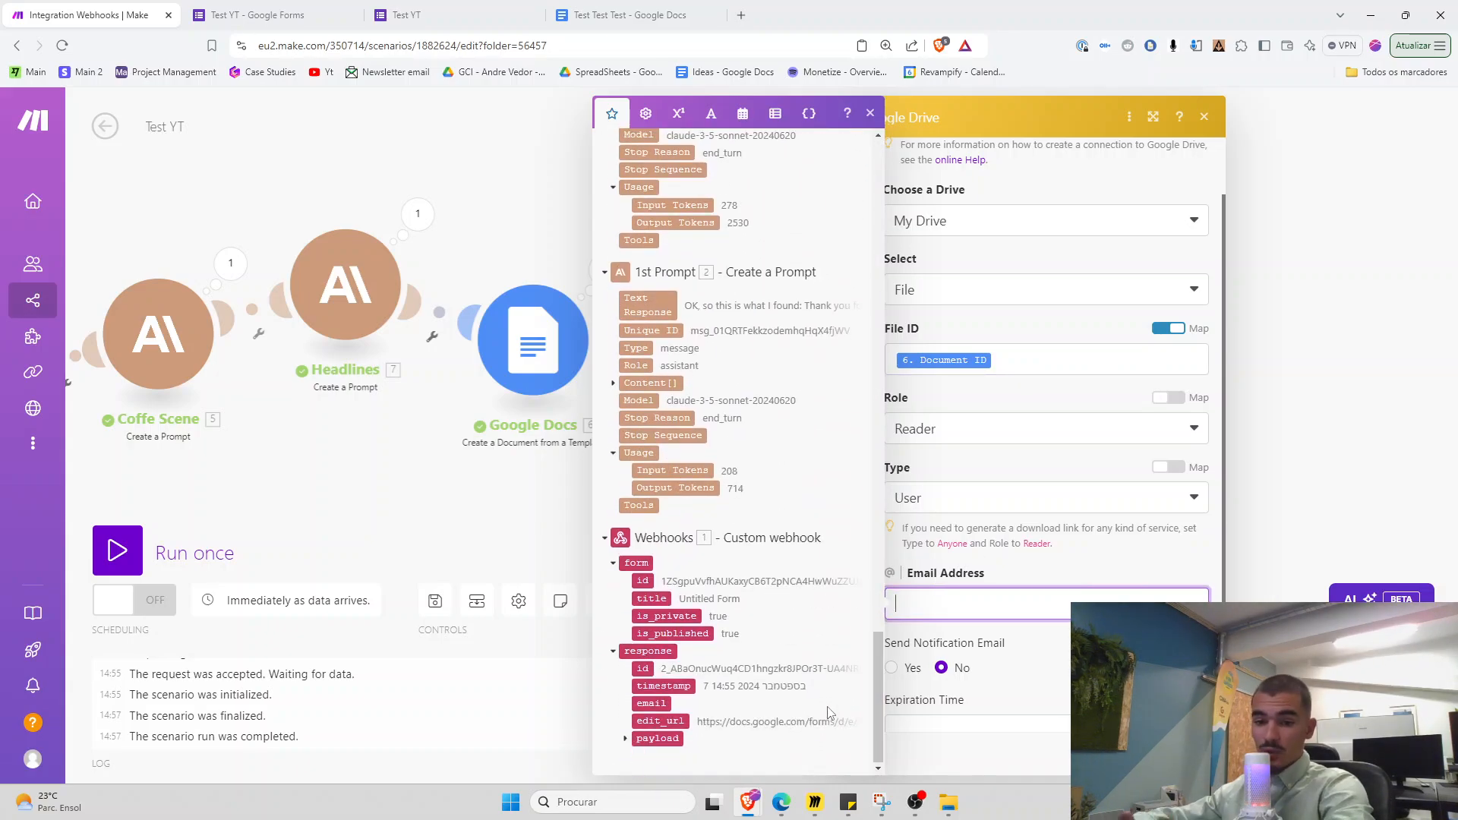
{"action": "left_click", "coordinate": [625, 740]}
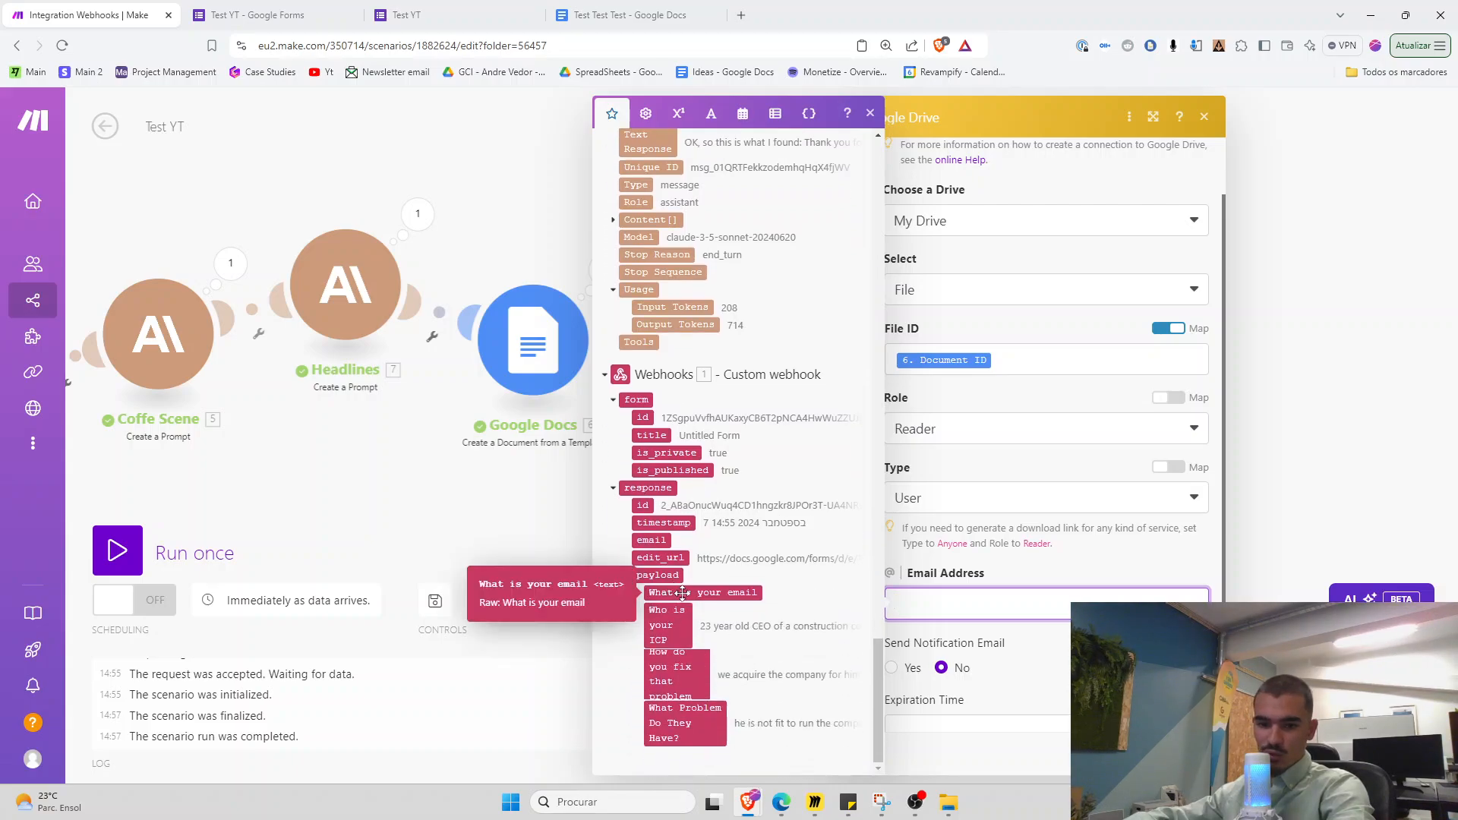
{"action": "left_click_drag", "start_coordinate": [683, 592], "coordinate": [1048, 605]}
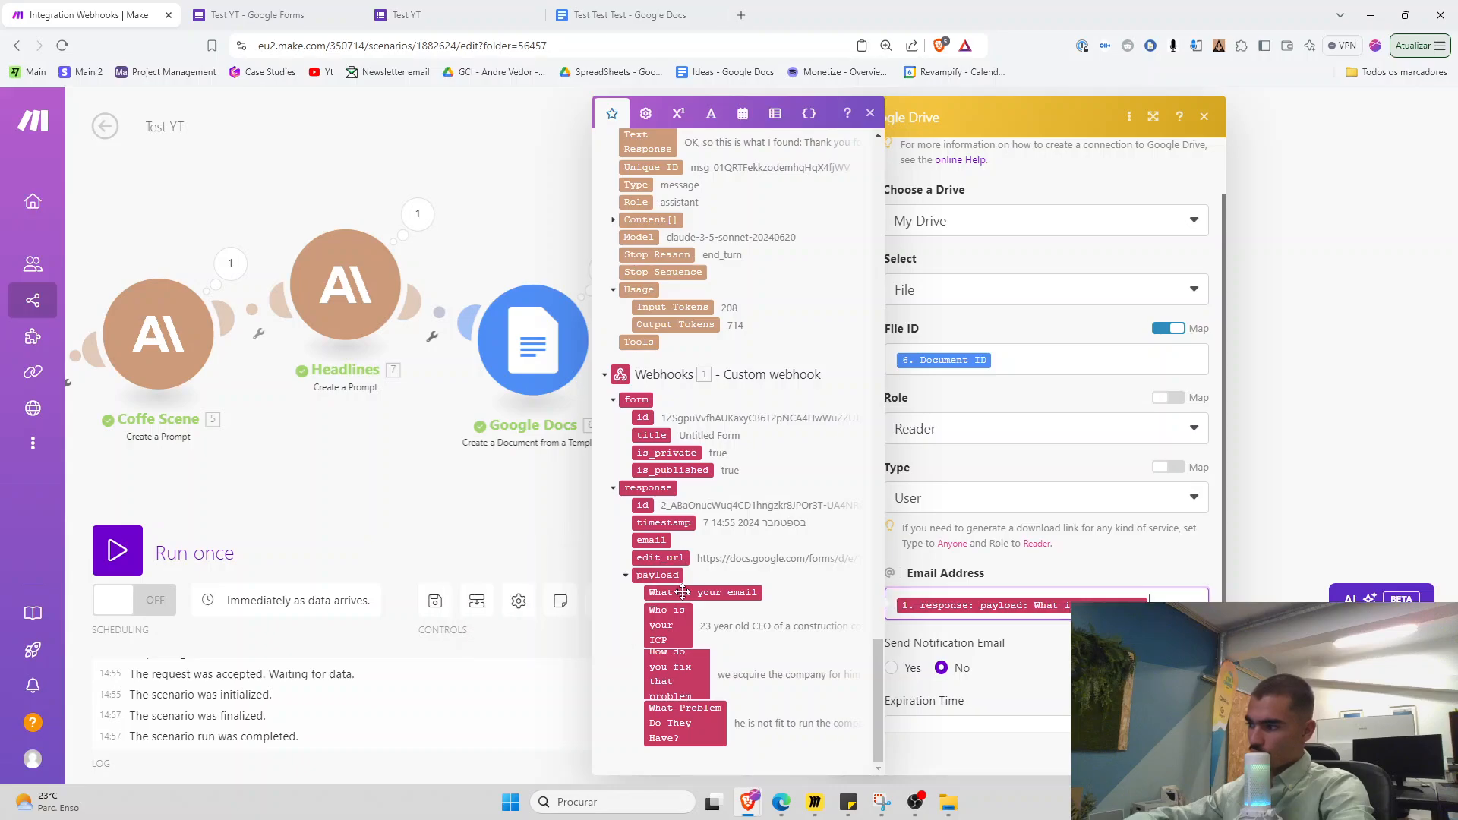
{"action": "left_click", "coordinate": [914, 669]}
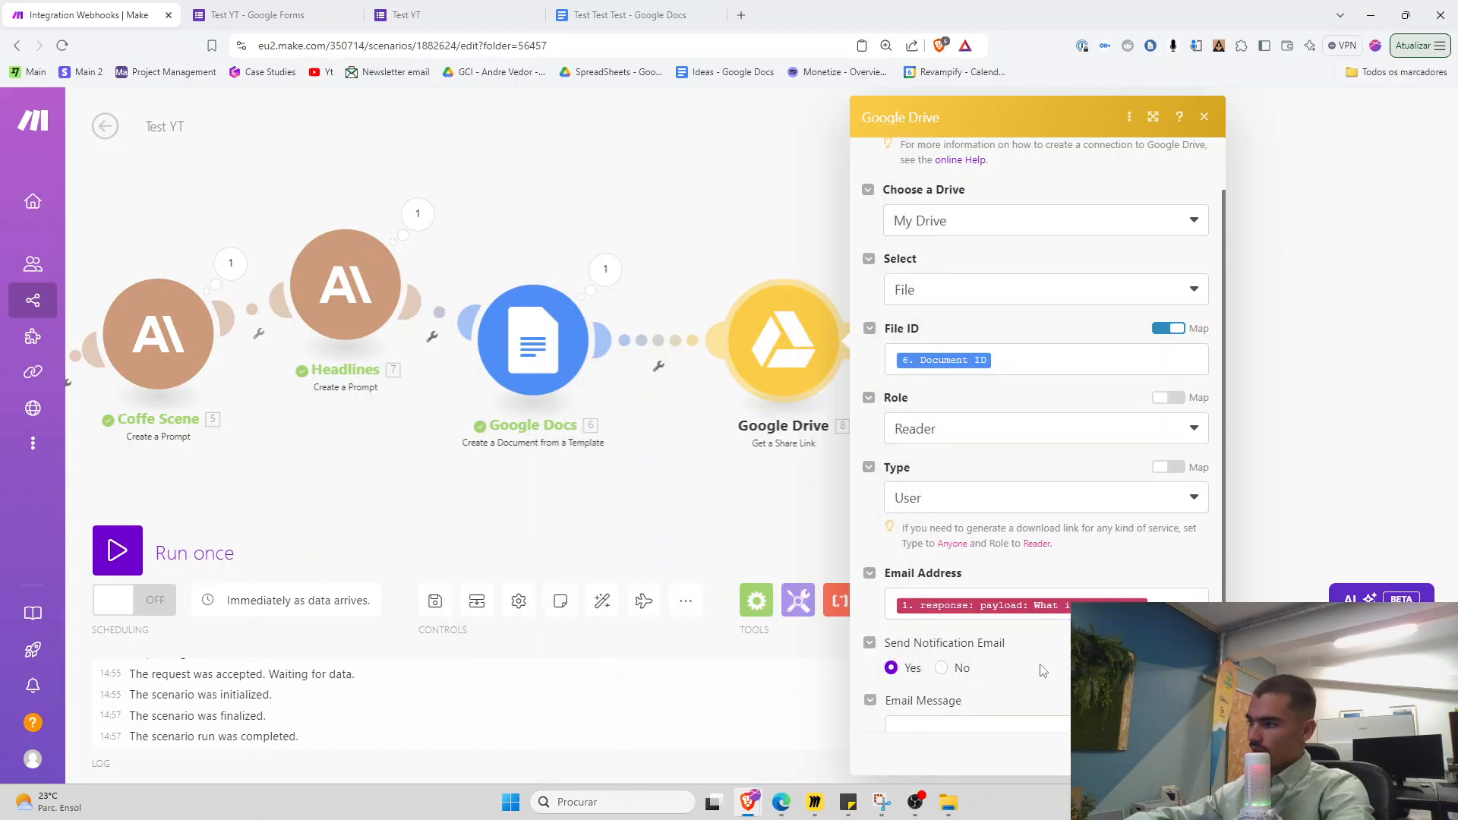
{"action": "scroll", "coordinate": [911, 526], "scroll_direction": "up", "scroll_amount": 1}
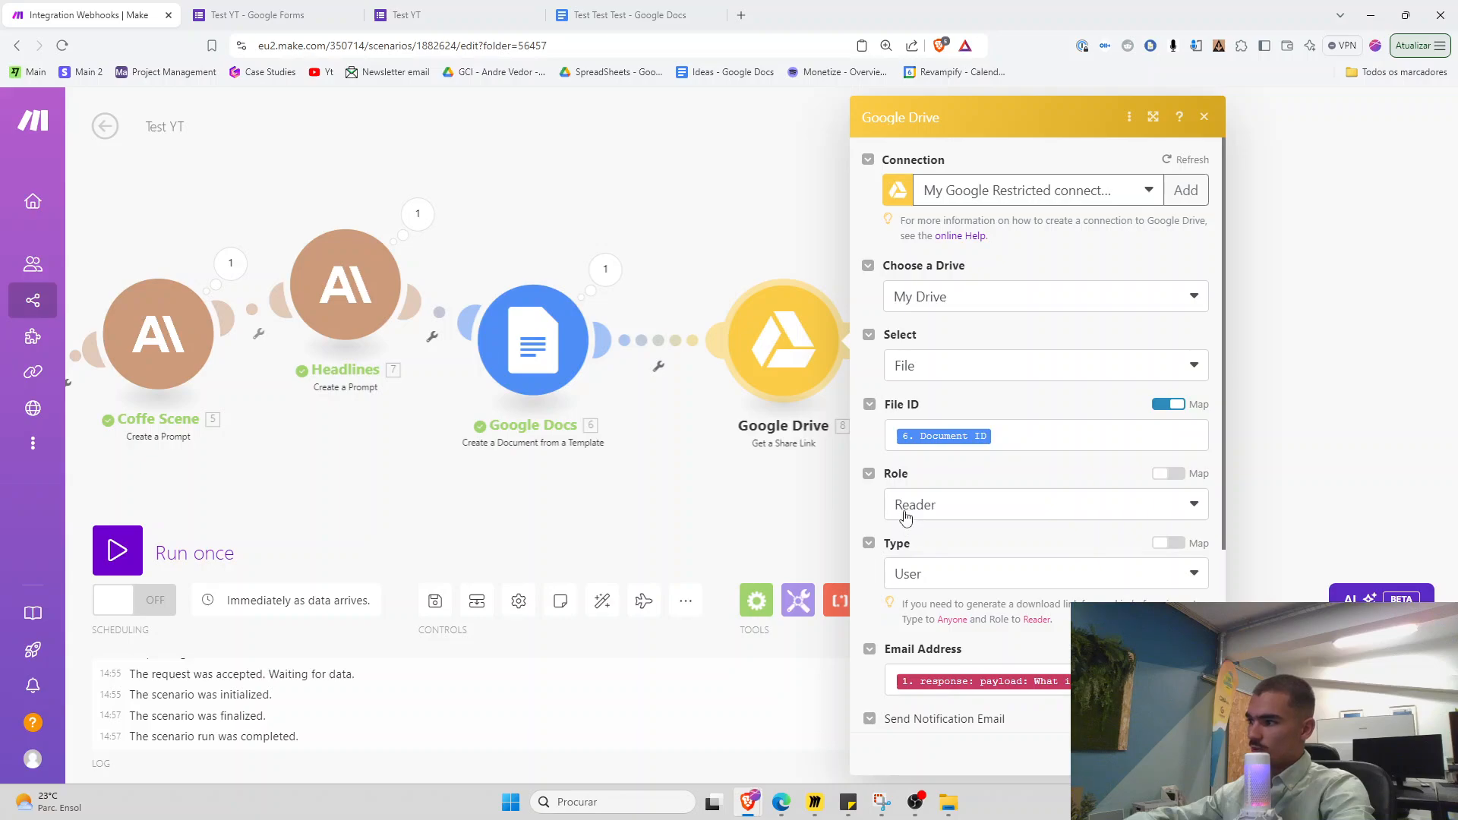
Save the share-link module and add an Email 'Send an Email' module after Google Drive
{"action": "left_click", "coordinate": [1188, 753]}
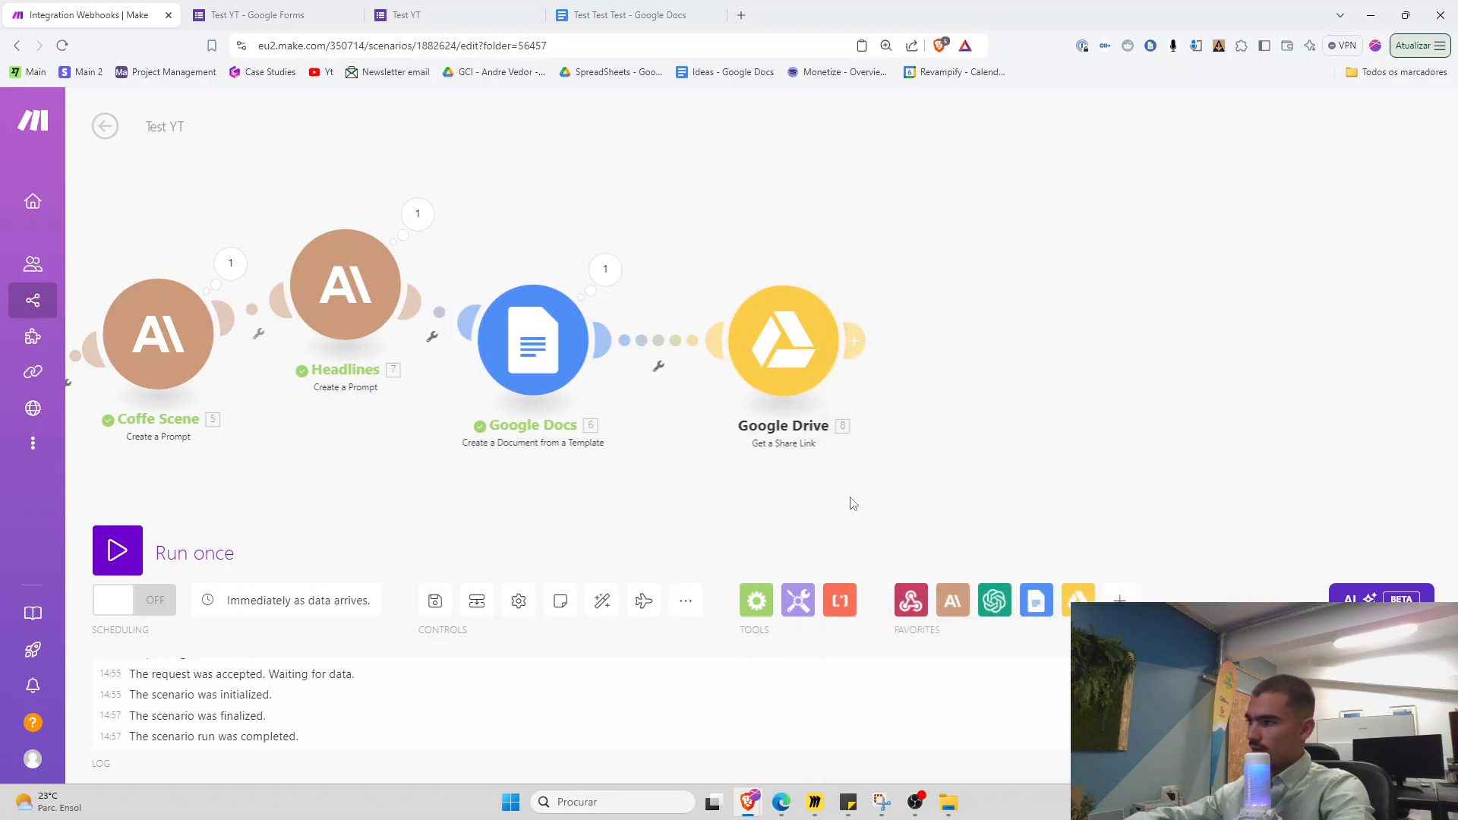
{"action": "left_click_drag", "start_coordinate": [758, 385], "coordinate": [724, 387]}
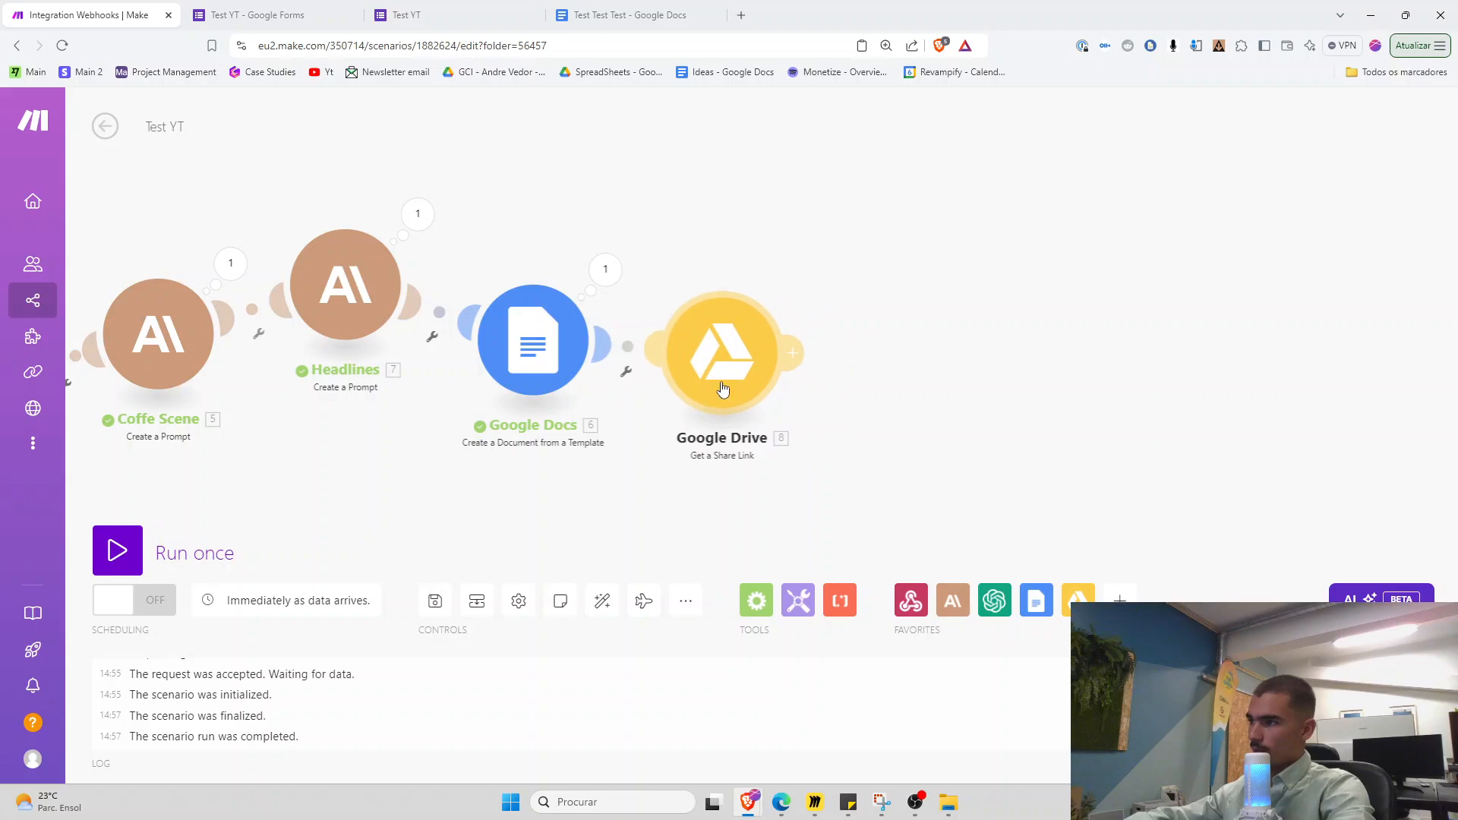
{"action": "left_click", "coordinate": [792, 356]}
{"action": "type", "text": "e"}
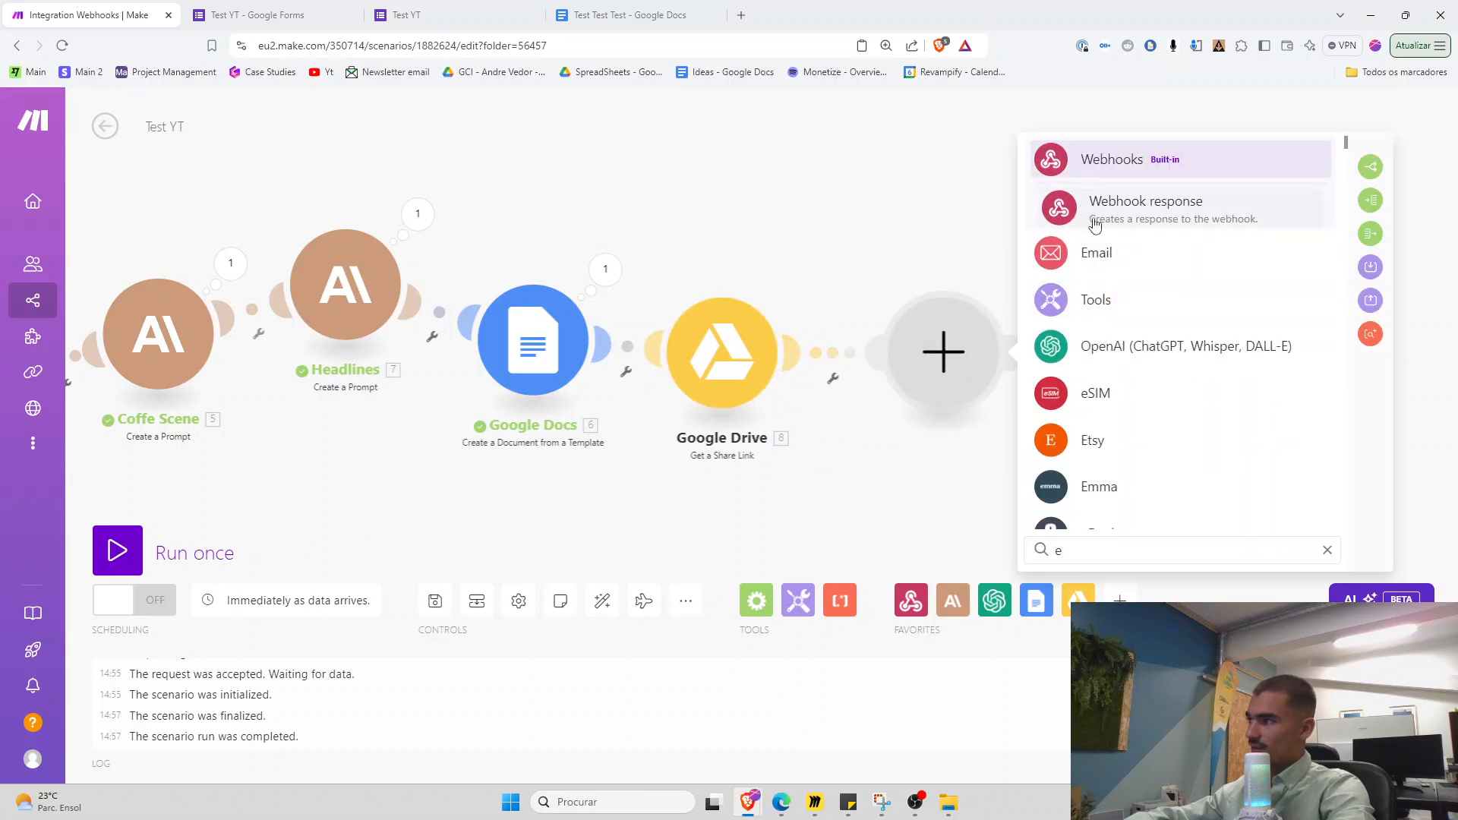
{"action": "left_click", "coordinate": [1104, 276]}
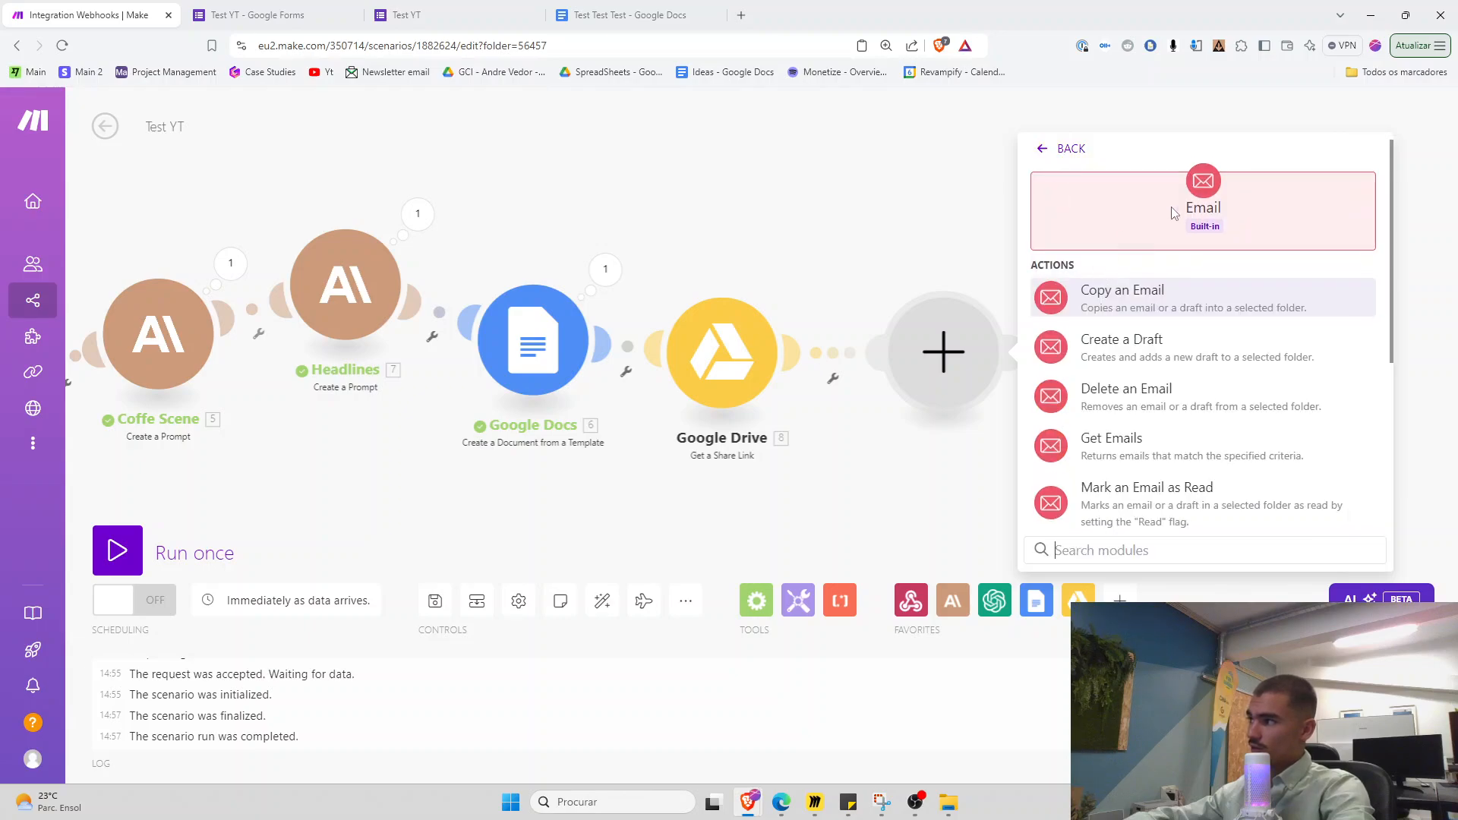
{"action": "scroll", "coordinate": [1126, 394], "scroll_direction": "down", "scroll_amount": 5}
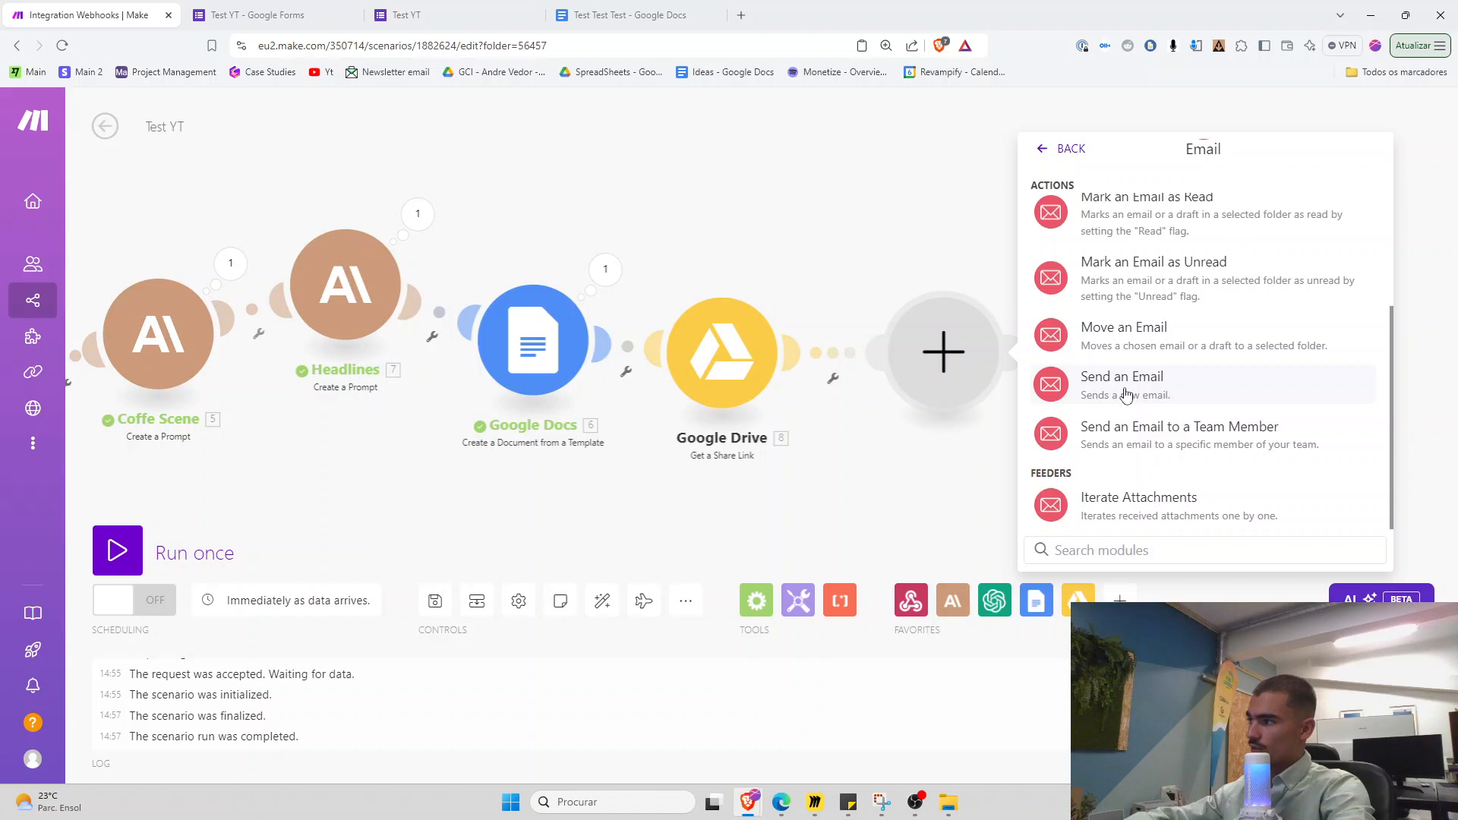
{"action": "left_click", "coordinate": [1126, 394]}
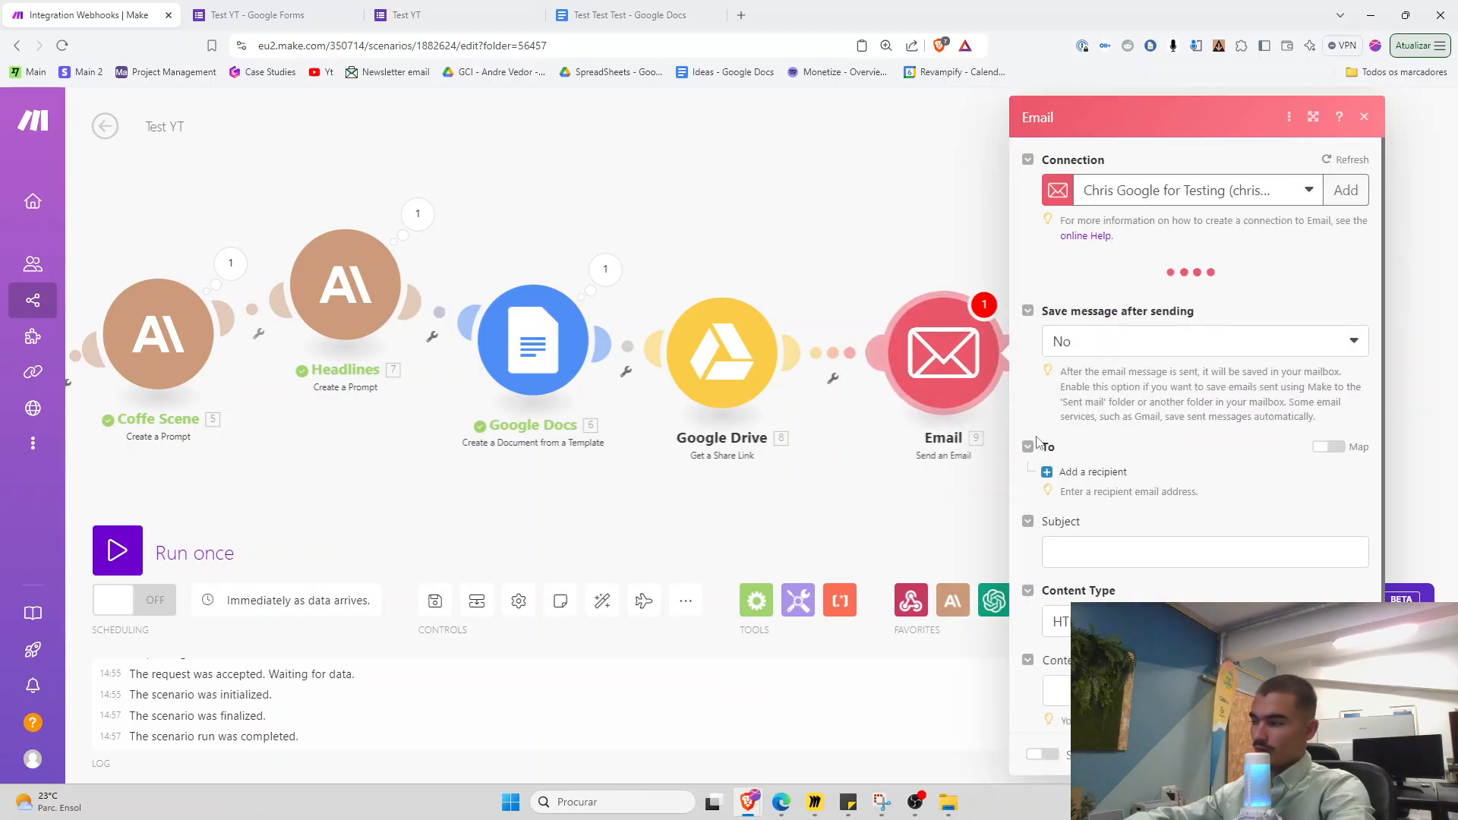
Set the email subject to 'Test 123' and begin the message content with 'He'
{"action": "left_click", "coordinate": [1098, 550]}
{"action": "type", "text": "T"}
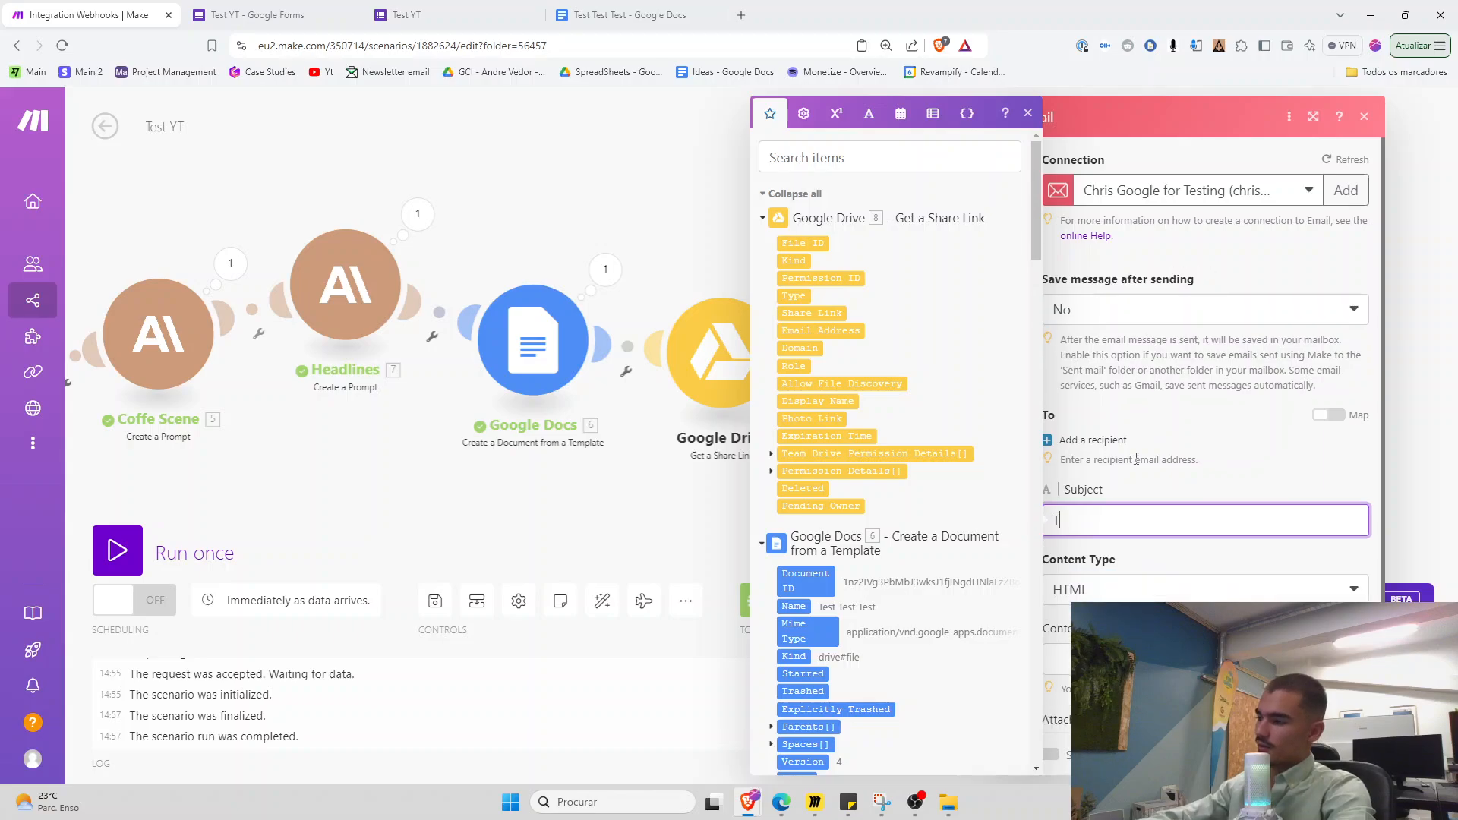
{"action": "type", "text": "est 123"}
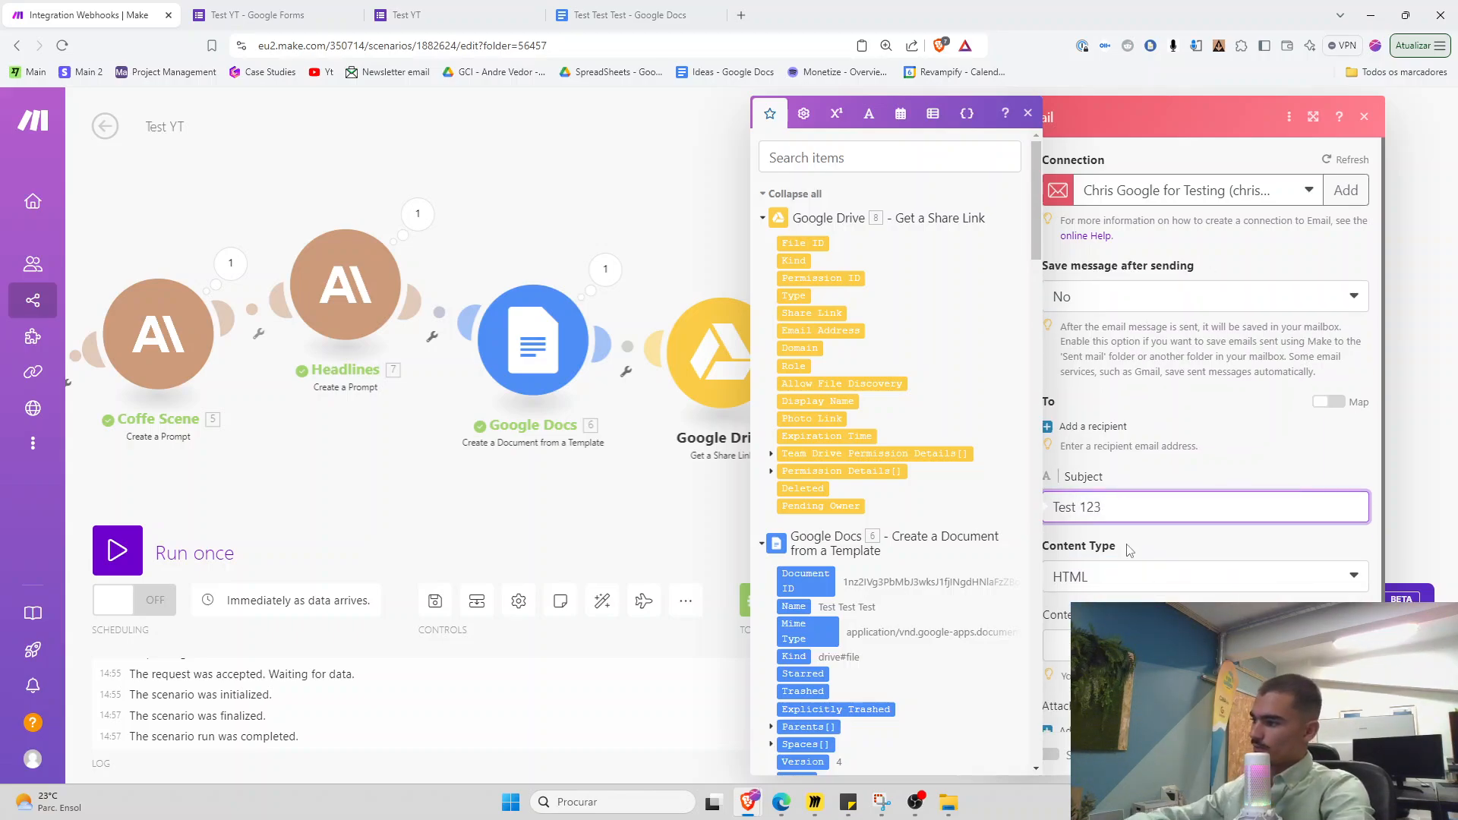
{"action": "left_click", "coordinate": [1126, 646]}
{"action": "type", "text": "He"}
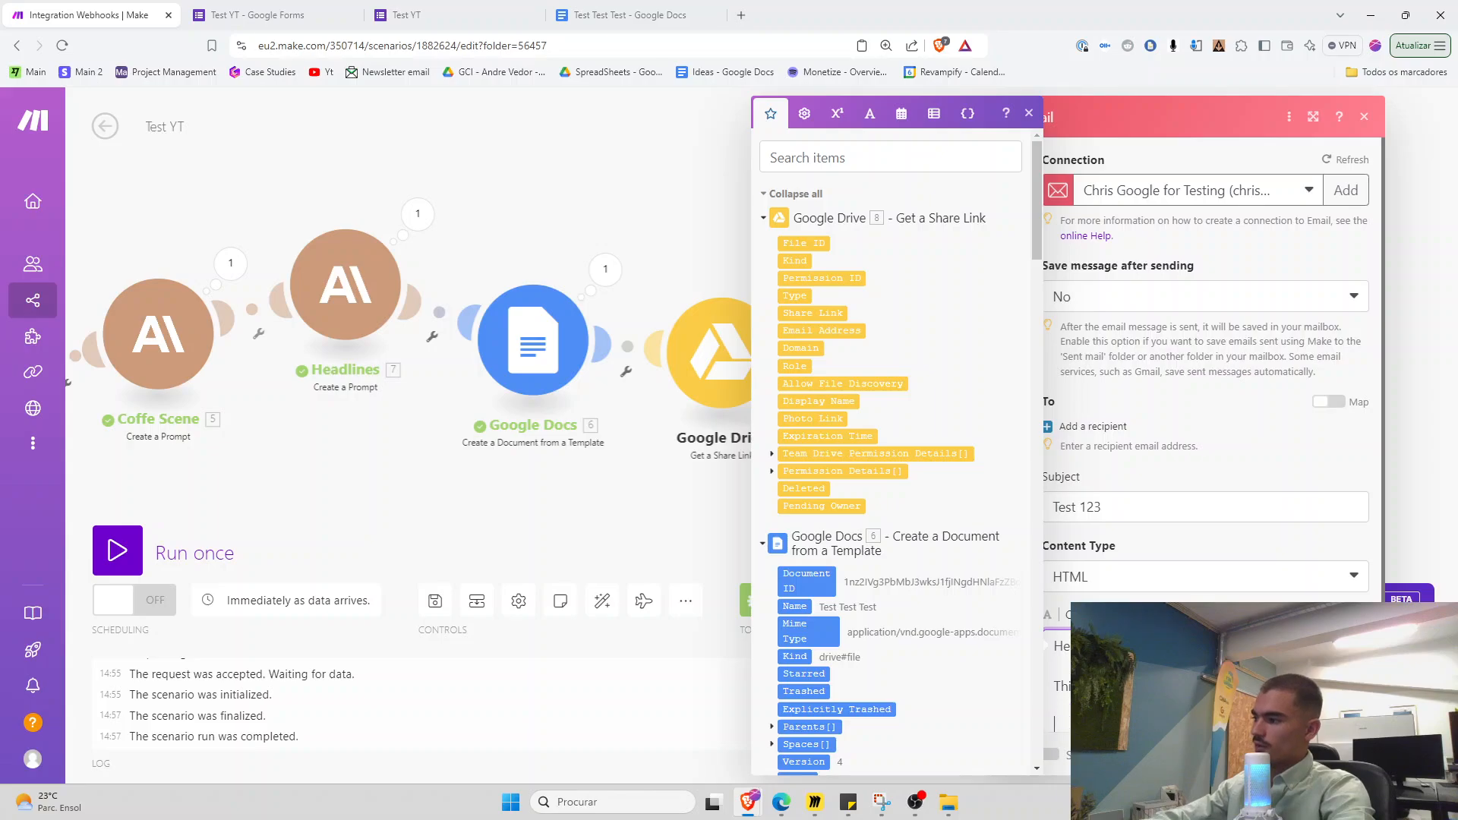
{"action": "middle_click", "coordinate": [36, 301]}
{"action": "left_click", "coordinate": [233, 14]}
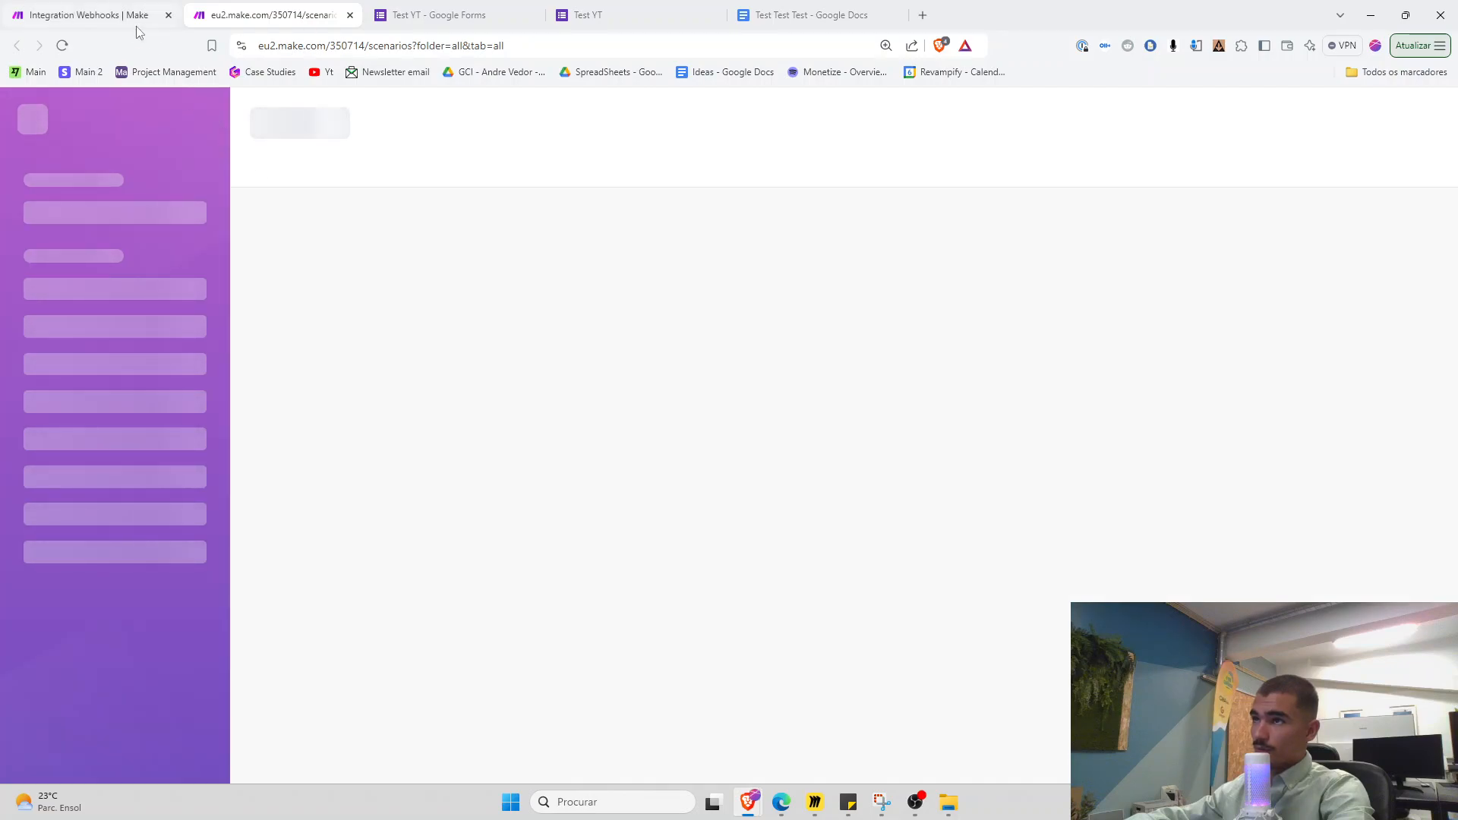
{"action": "left_click", "coordinate": [137, 21]}
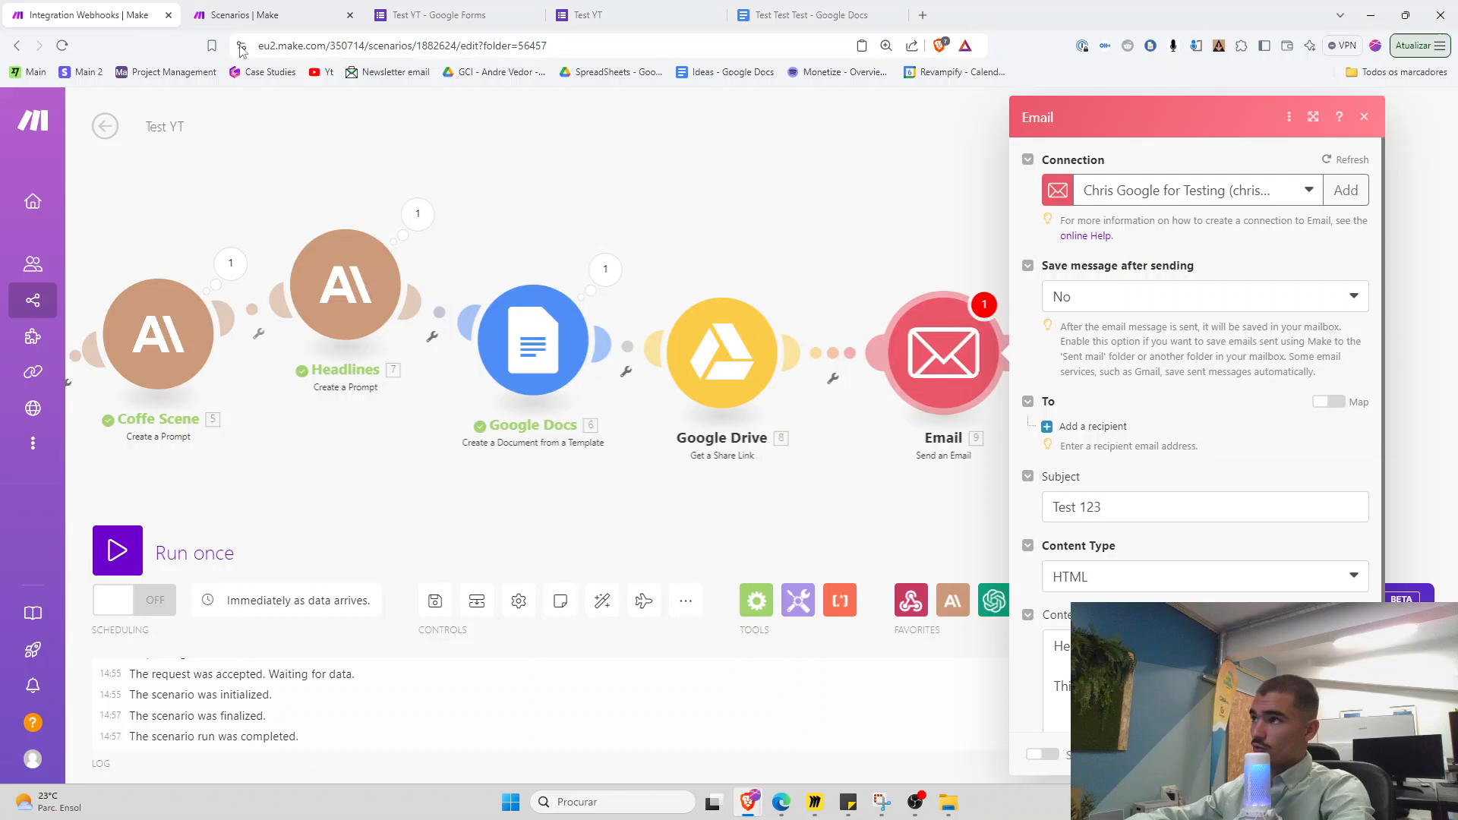
{"action": "left_click", "coordinate": [813, 801]}
{"action": "scroll", "coordinate": [754, 403], "scroll_direction": "right", "scroll_amount": 3}
{"action": "left_click_drag", "start_coordinate": [720, 410], "coordinate": [754, 403]}
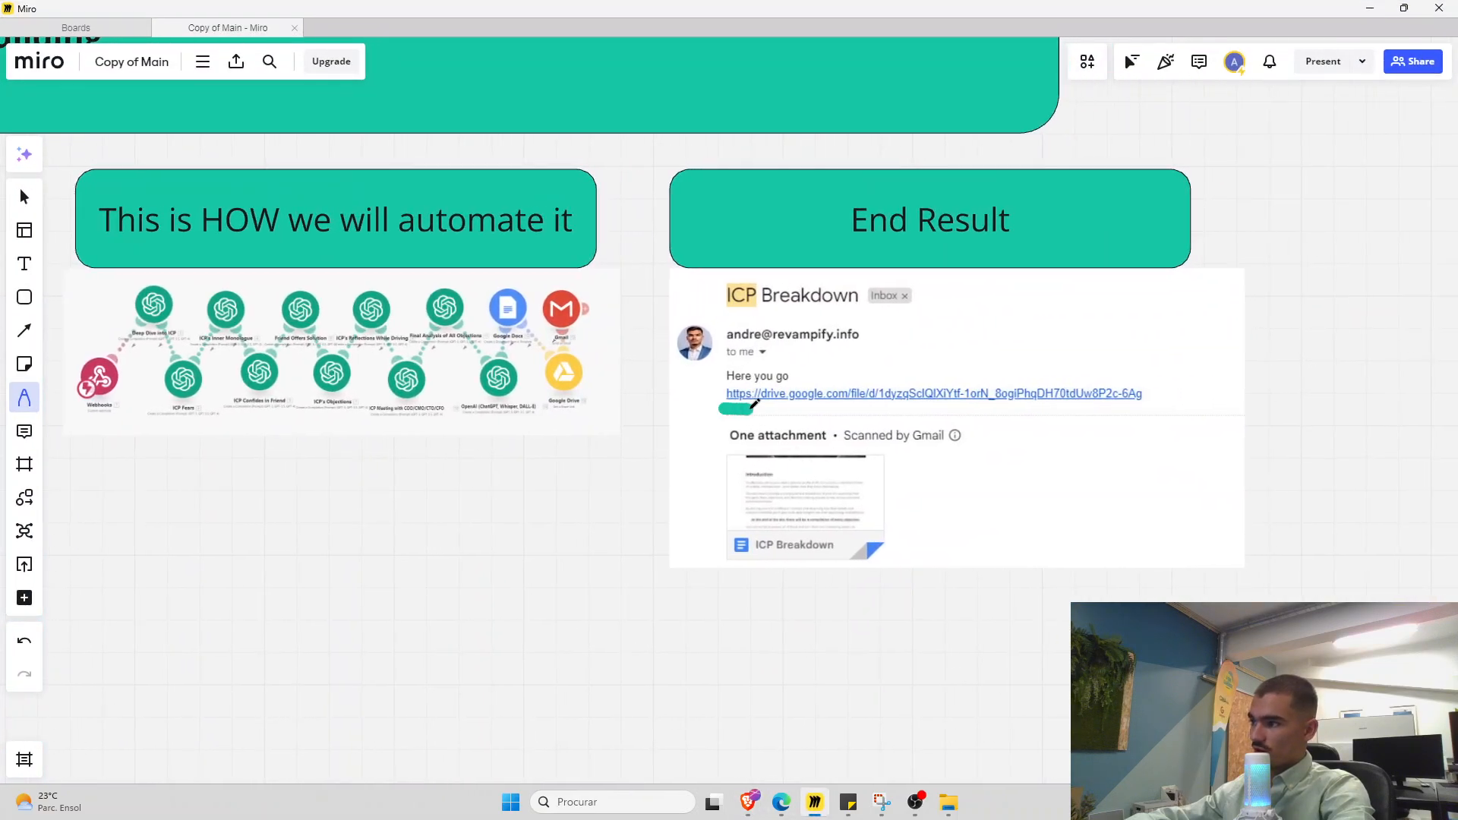
{"action": "key", "text": "alt+Tab"}
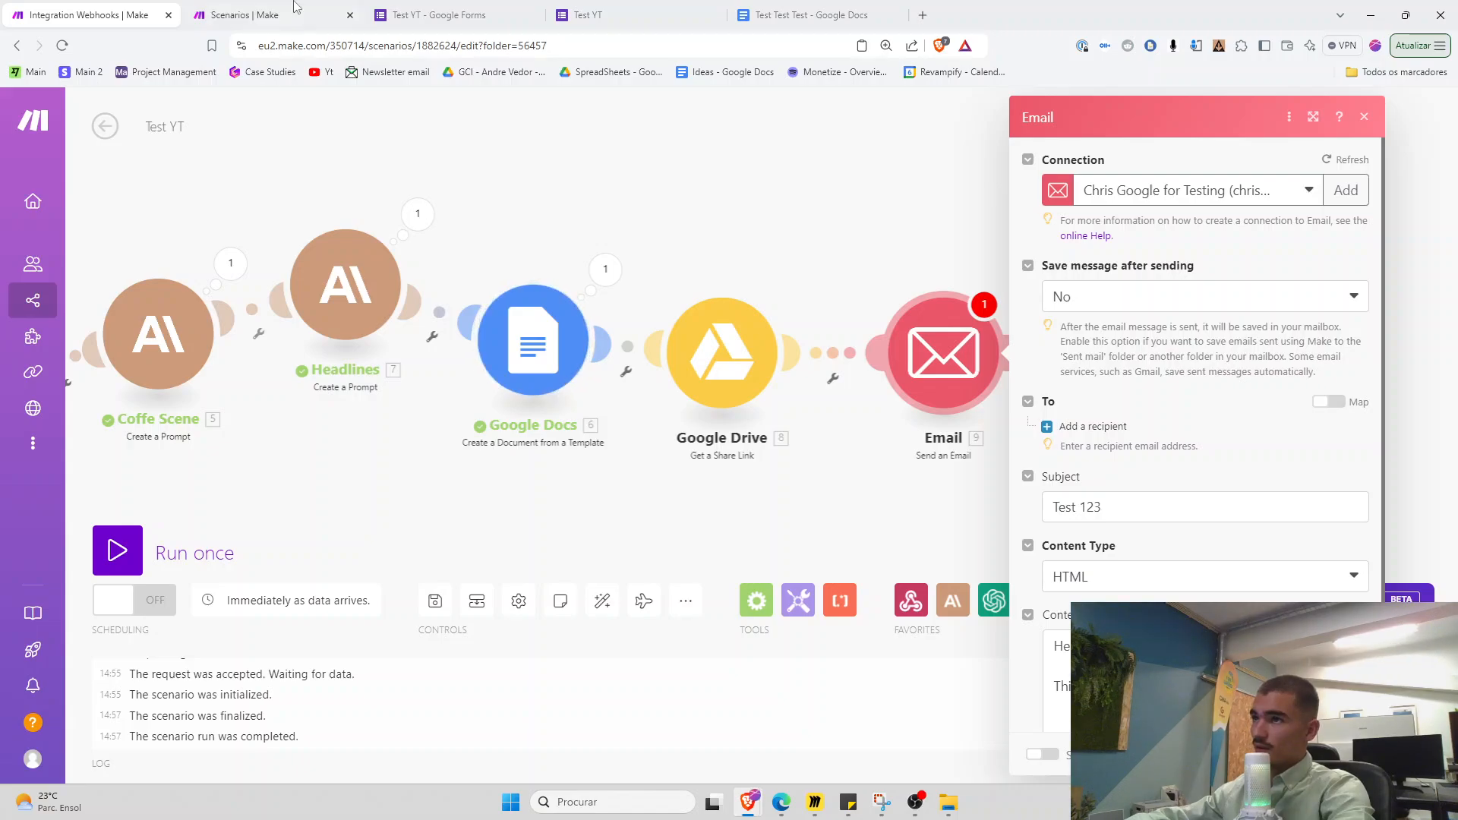
{"action": "left_click", "coordinate": [205, 6]}
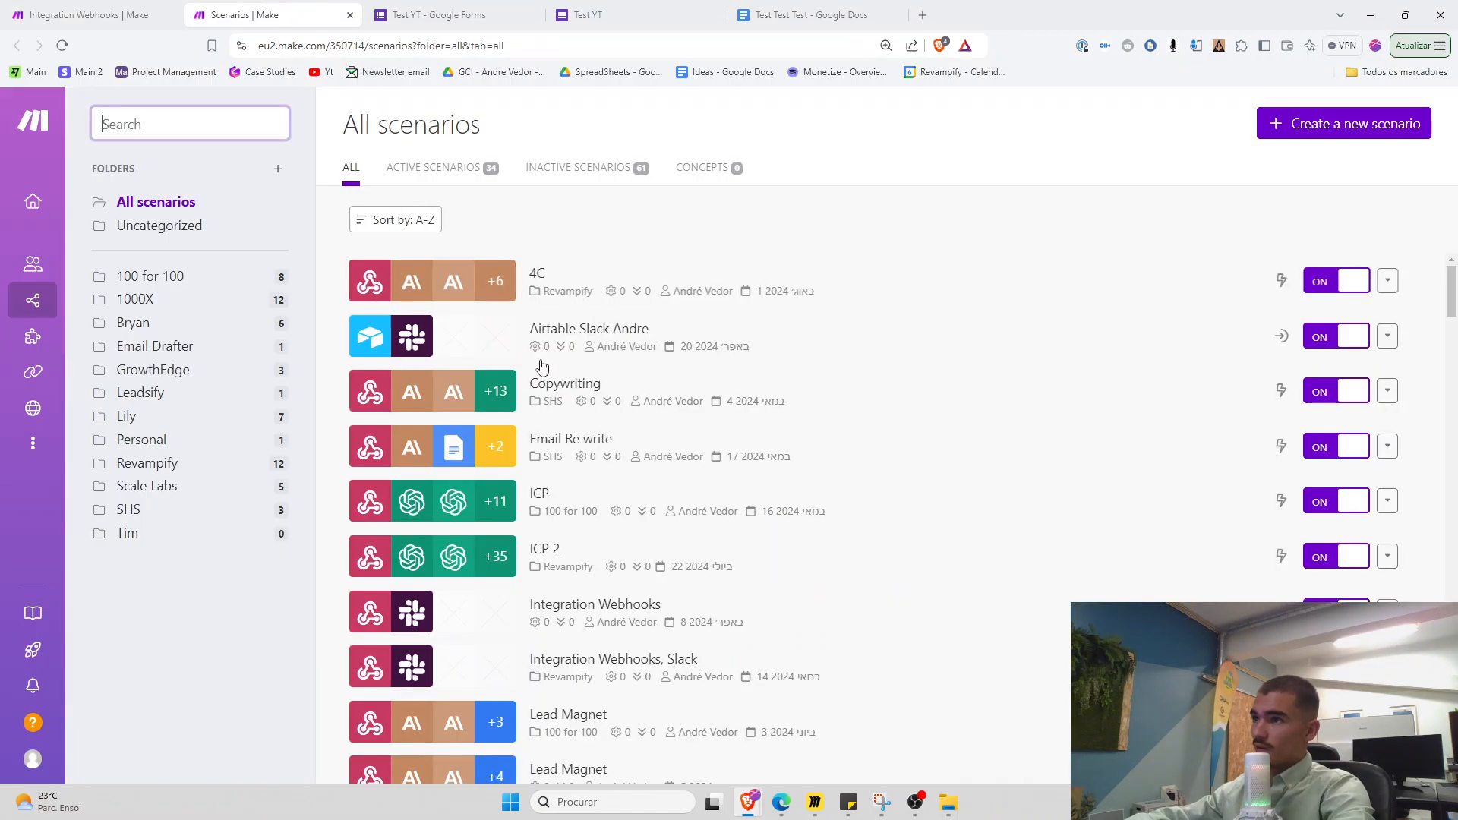
{"action": "left_click", "coordinate": [196, 277]}
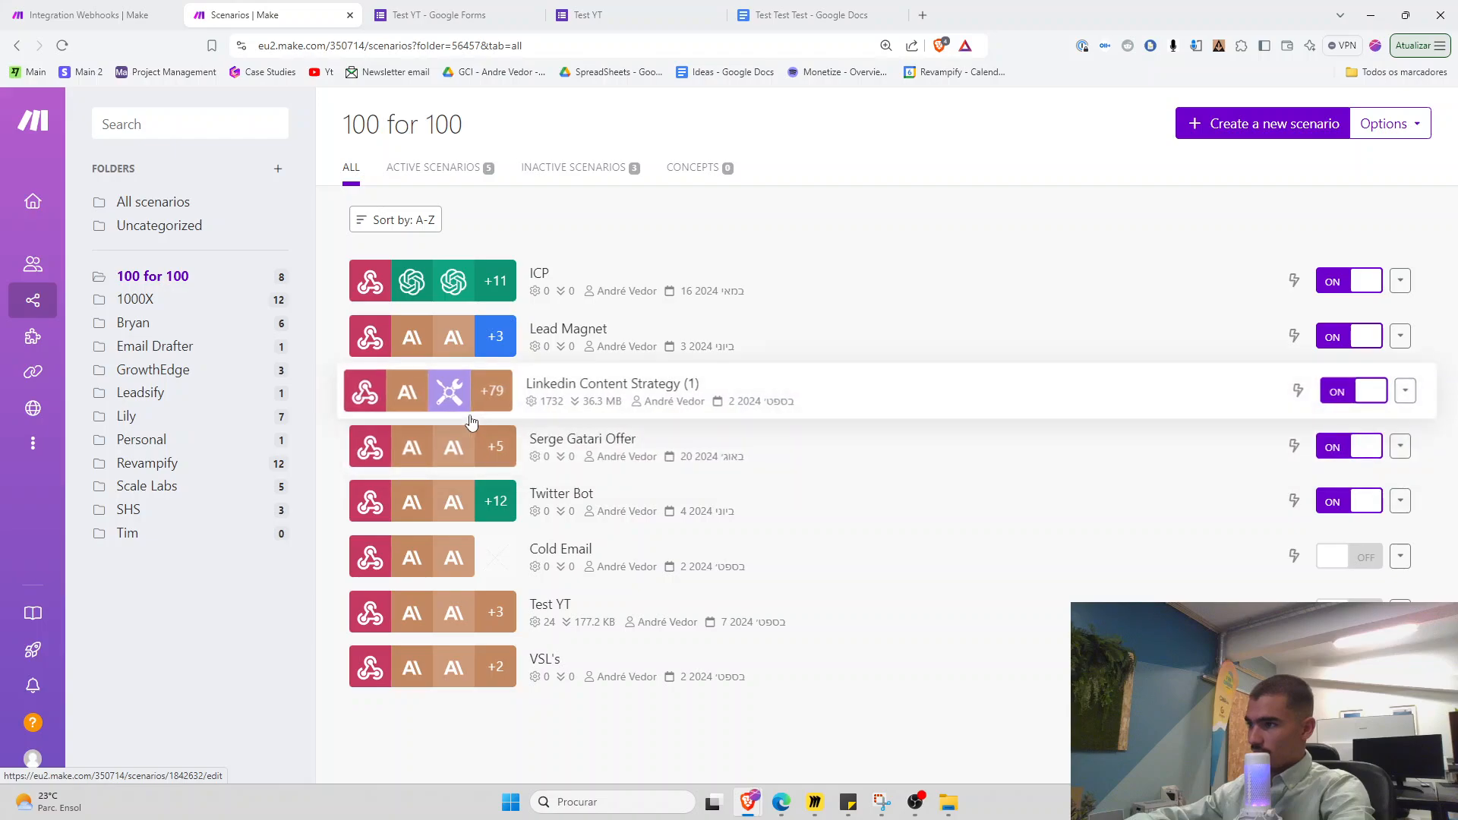
{"action": "left_click", "coordinate": [452, 387]}
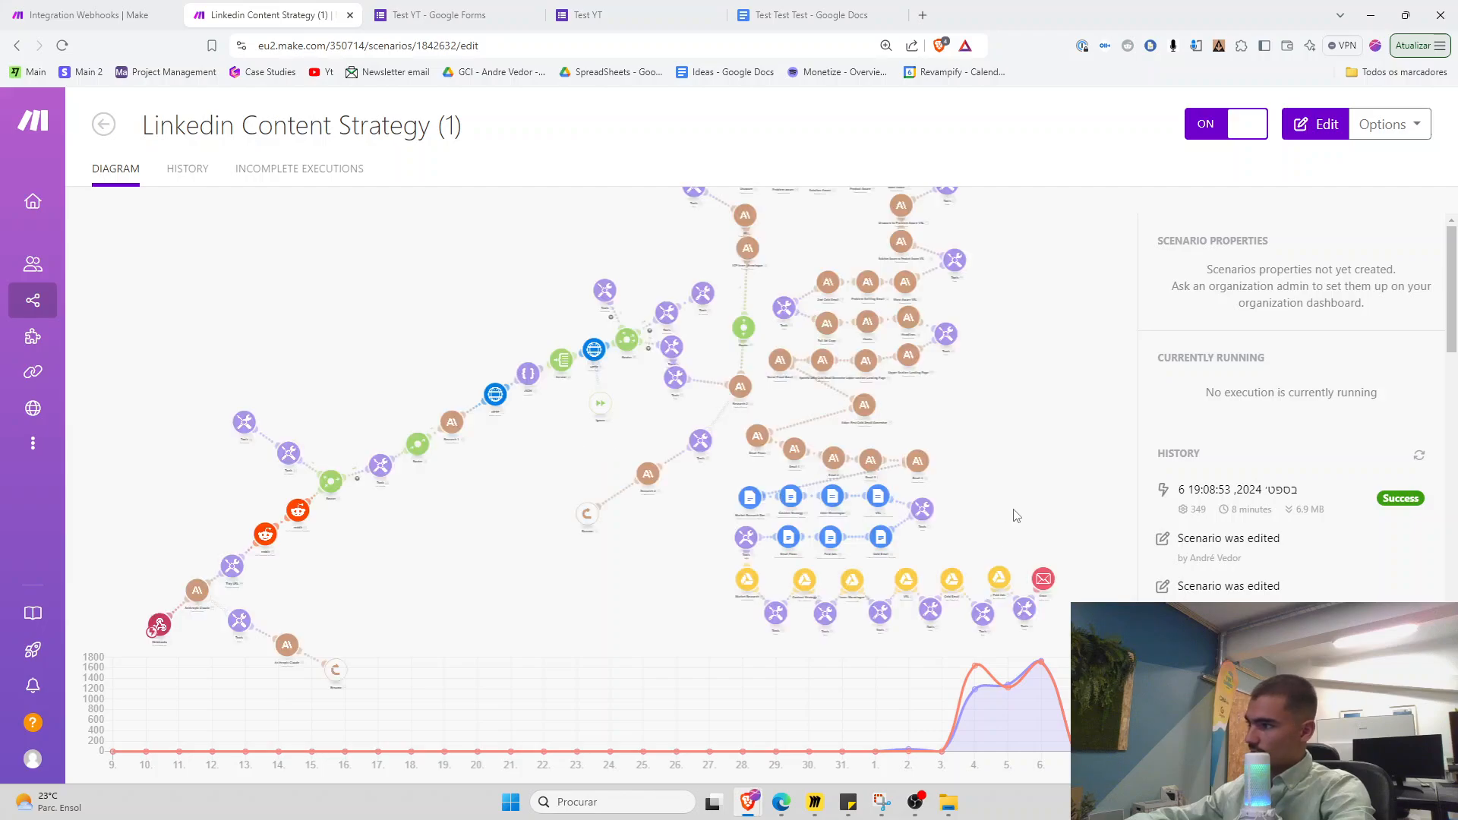
{"action": "left_click_drag", "start_coordinate": [1217, 563], "coordinate": [693, 345]}
{"action": "scroll", "coordinate": [693, 345], "scroll_direction": "up", "scroll_amount": 3}
{"action": "left_click_drag", "start_coordinate": [693, 396], "coordinate": [641, 238]}
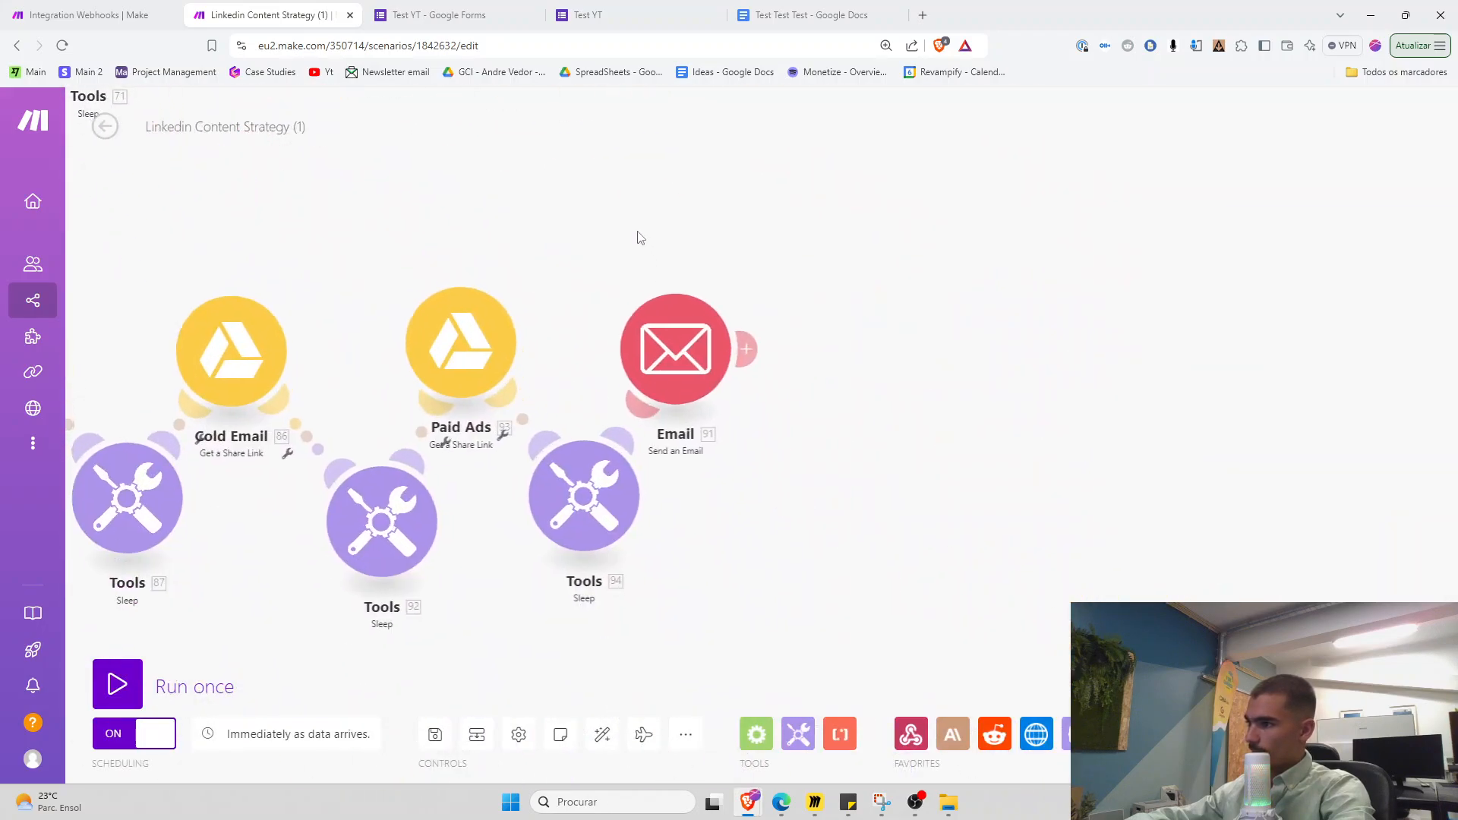
{"action": "left_click", "coordinate": [670, 357]}
{"action": "scroll", "coordinate": [918, 501], "scroll_direction": "down", "scroll_amount": 5}
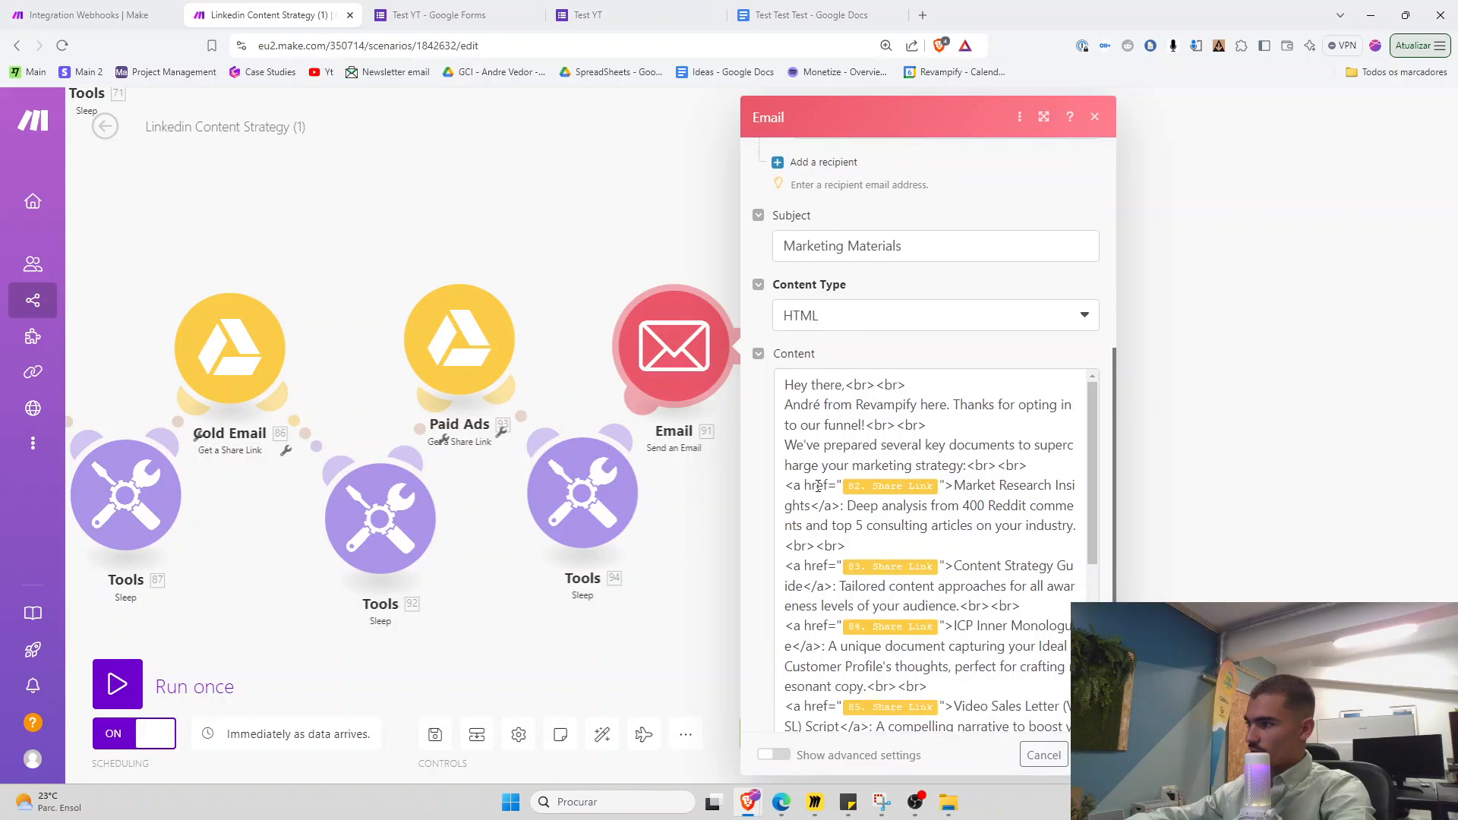
{"action": "left_click_drag", "start_coordinate": [794, 485], "coordinate": [862, 549]}
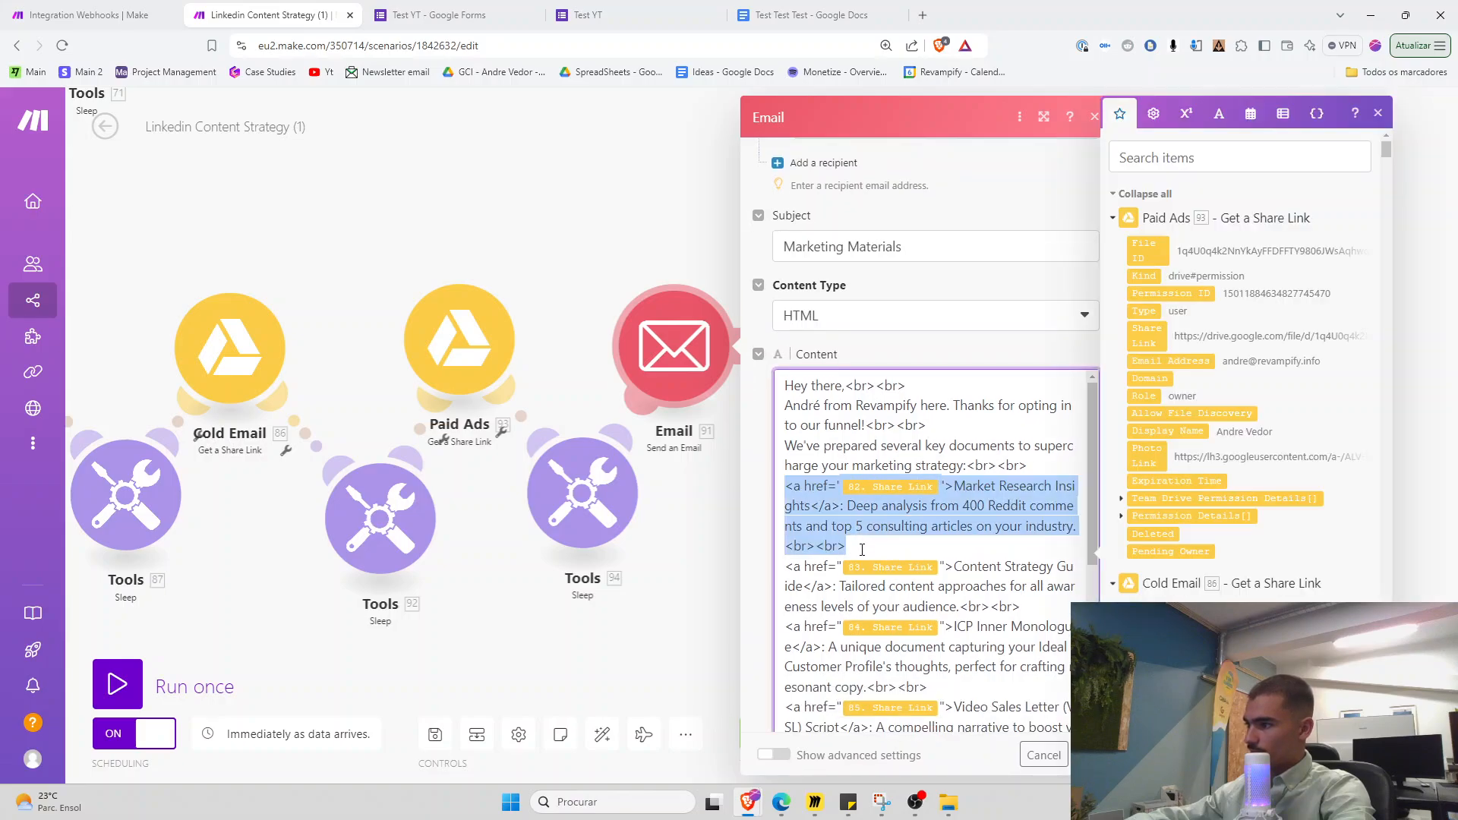
{"action": "left_click", "coordinate": [125, 9]}
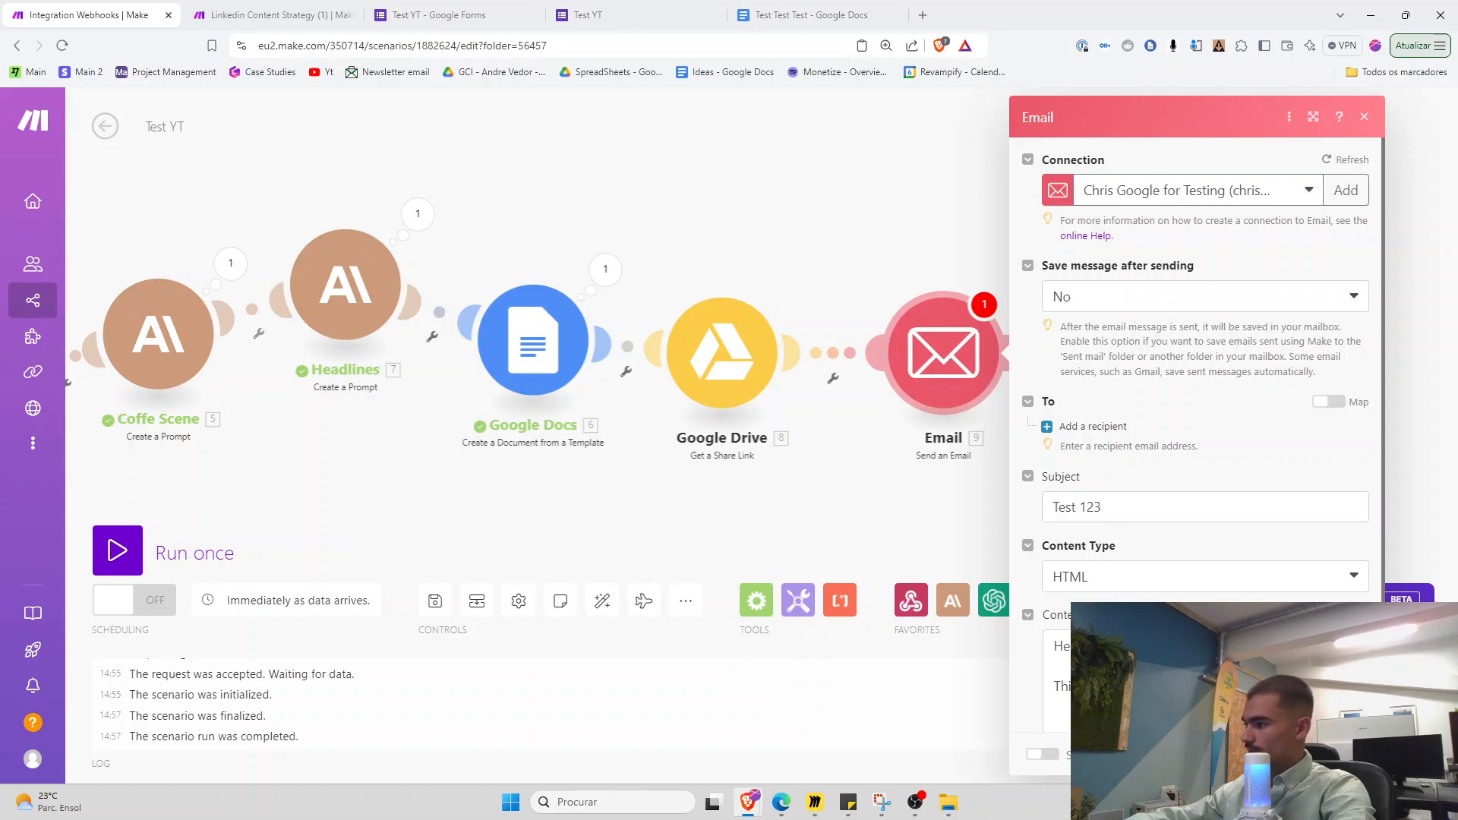
Delete the leftover placeholder lines, including 'This is your document', from the email's HTML content
{"action": "scroll", "coordinate": [1139, 668], "scroll_direction": "down", "scroll_amount": 2}
{"action": "left_click", "coordinate": [1093, 685]}
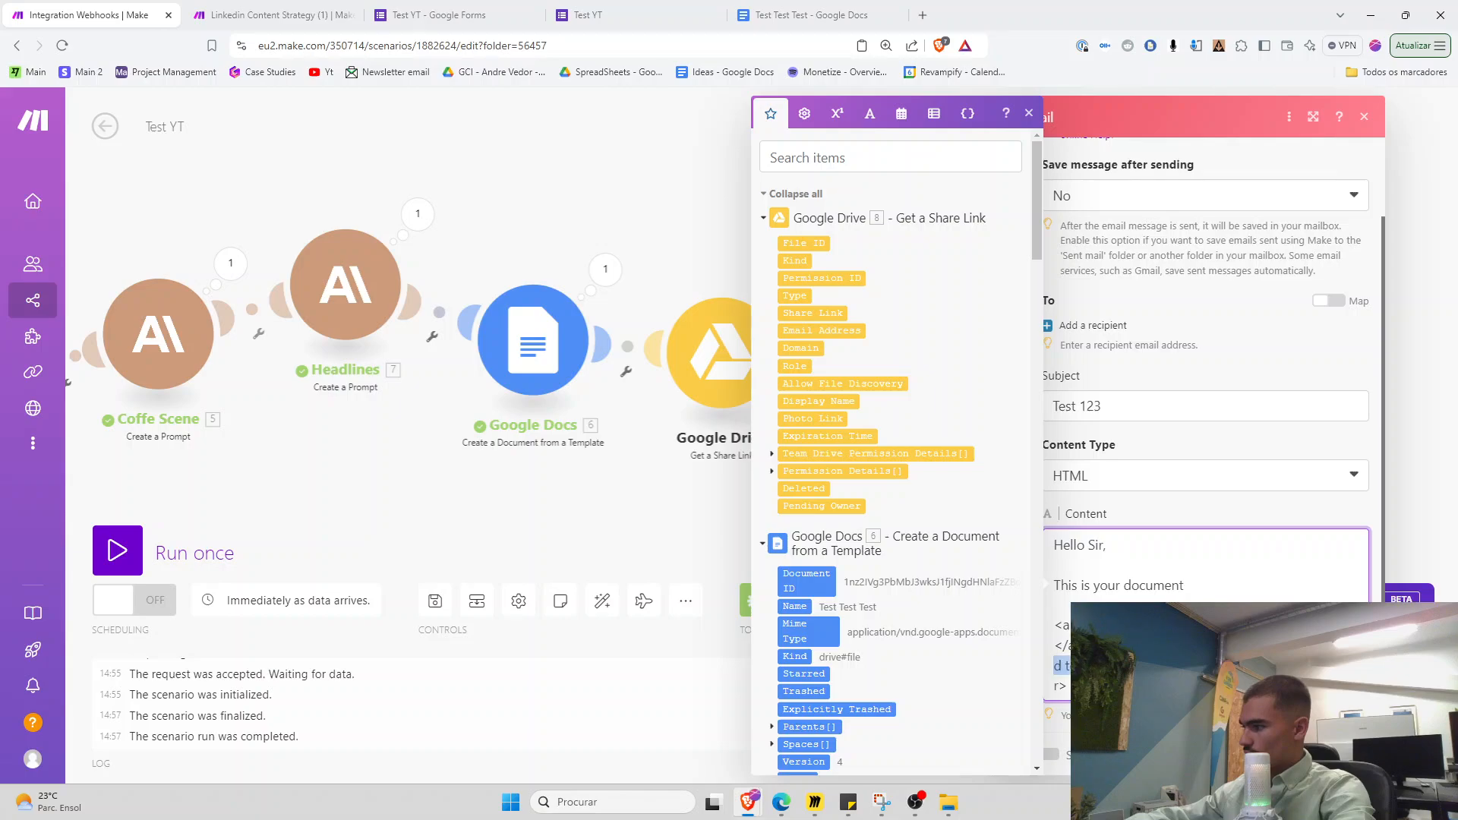
{"action": "key", "text": "BackSpace"}
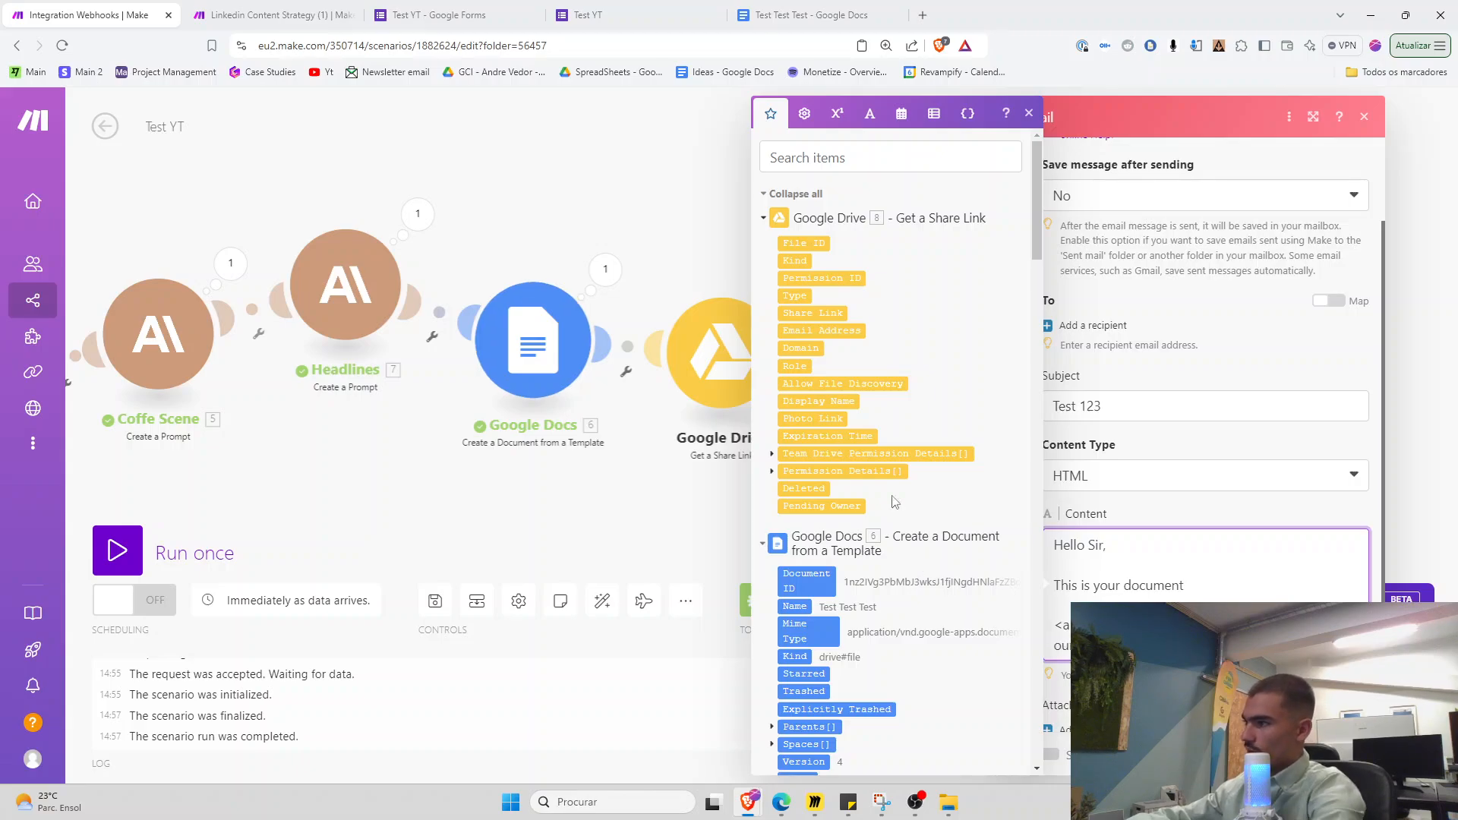
{"action": "key", "text": "ctrl+plus"}
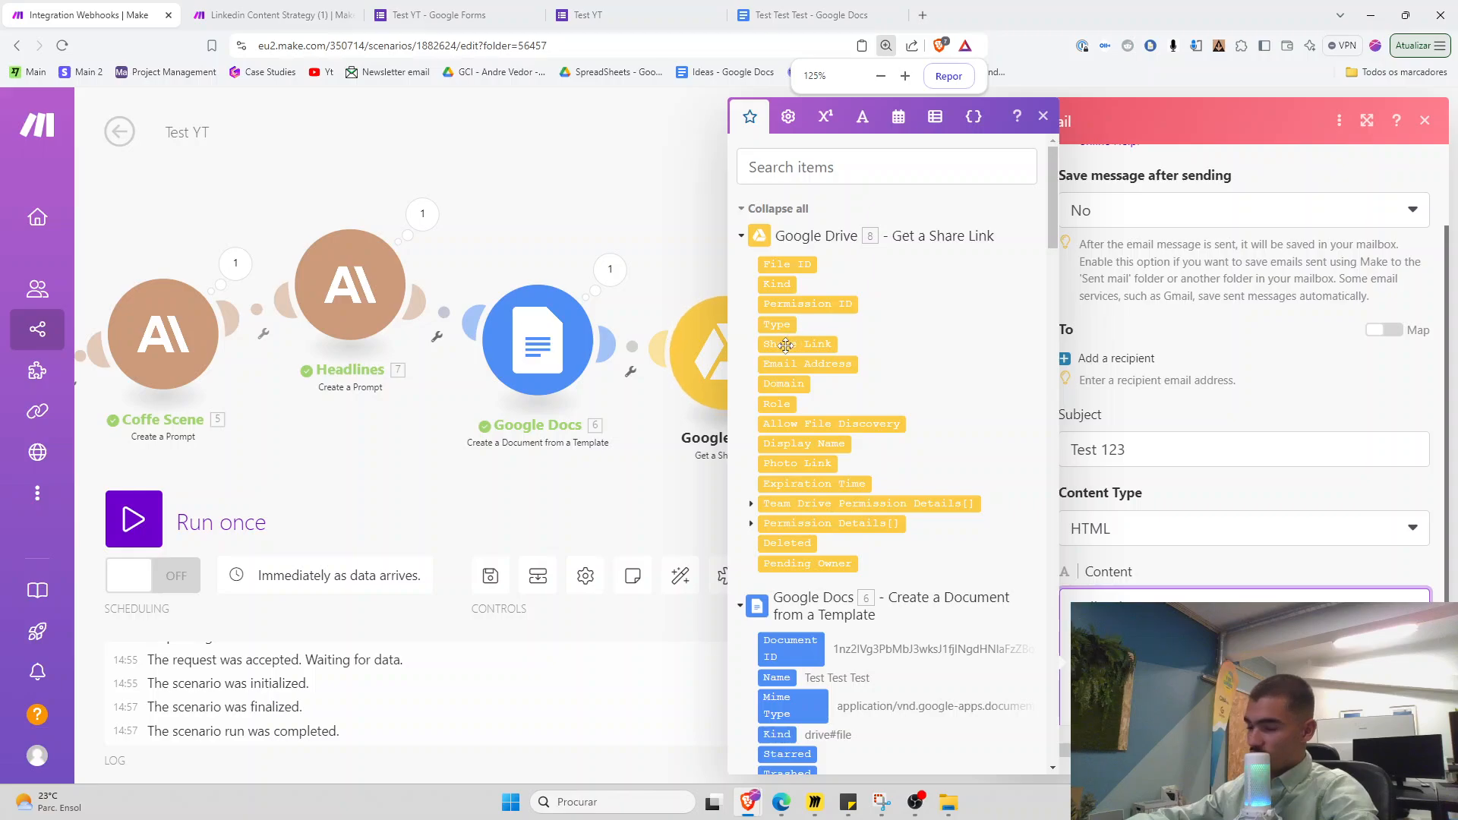
{"action": "scroll", "coordinate": [1388, 591], "scroll_direction": "down", "scroll_amount": 2}
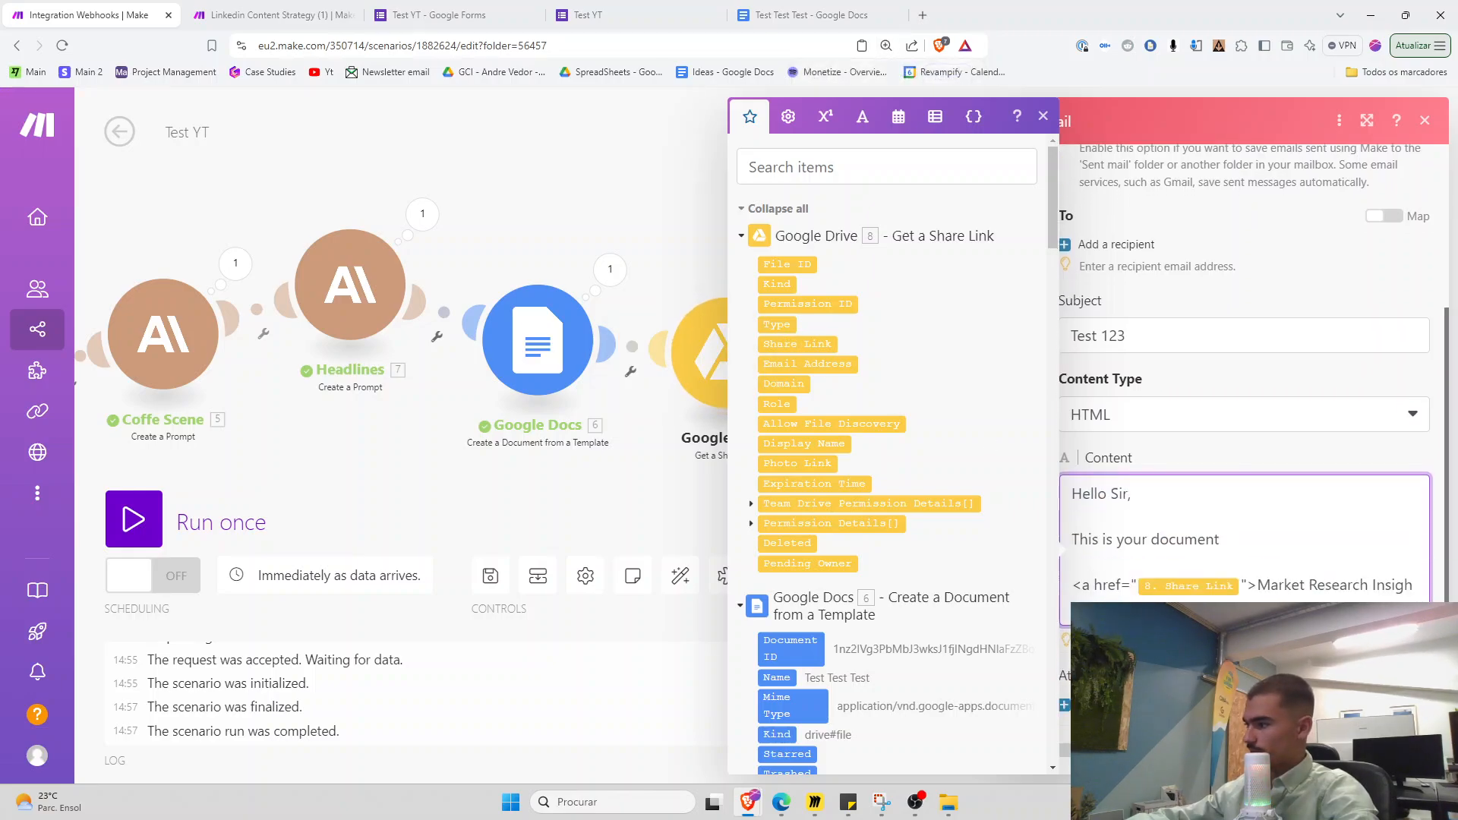
{"action": "scroll", "coordinate": [1453, 634], "scroll_direction": "down", "scroll_amount": 1}
{"action": "key", "text": "ctrl+minus"}
{"action": "left_click_drag", "start_coordinate": [1230, 563], "coordinate": [1097, 562]}
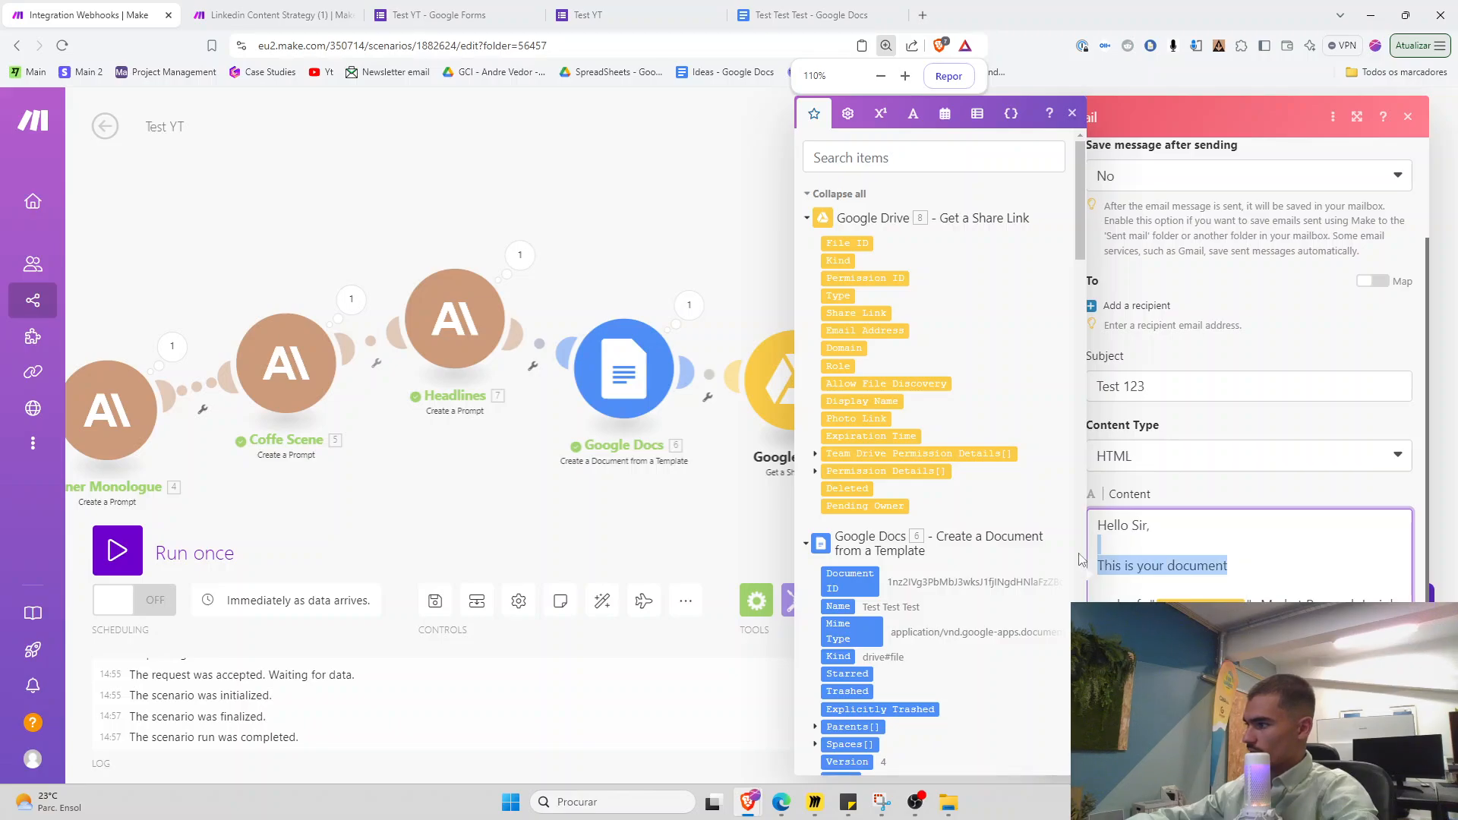
{"action": "key", "text": "BackSpace"}
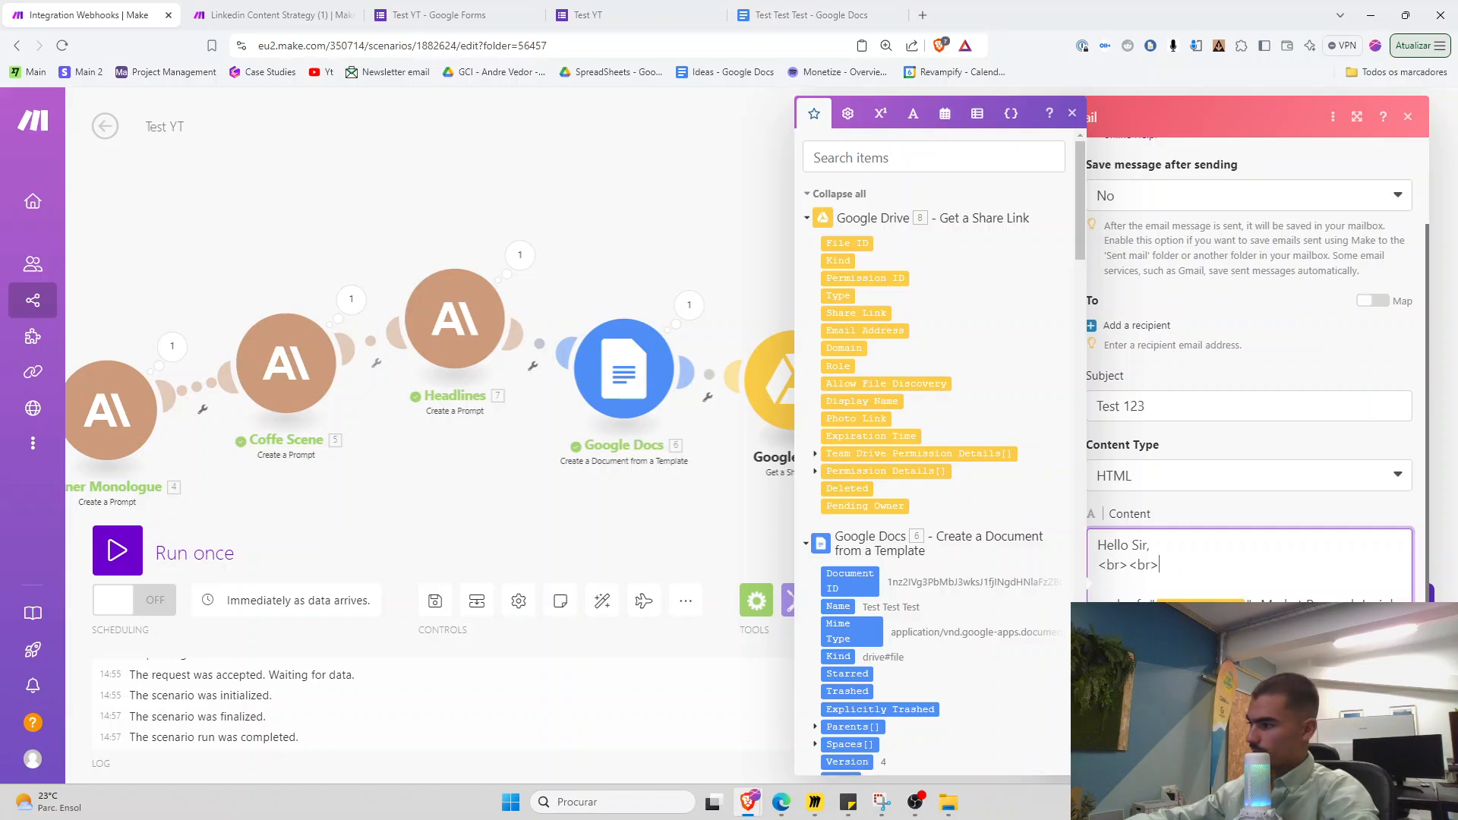
{"action": "scroll", "coordinate": [1197, 439], "scroll_direction": "up", "scroll_amount": 2}
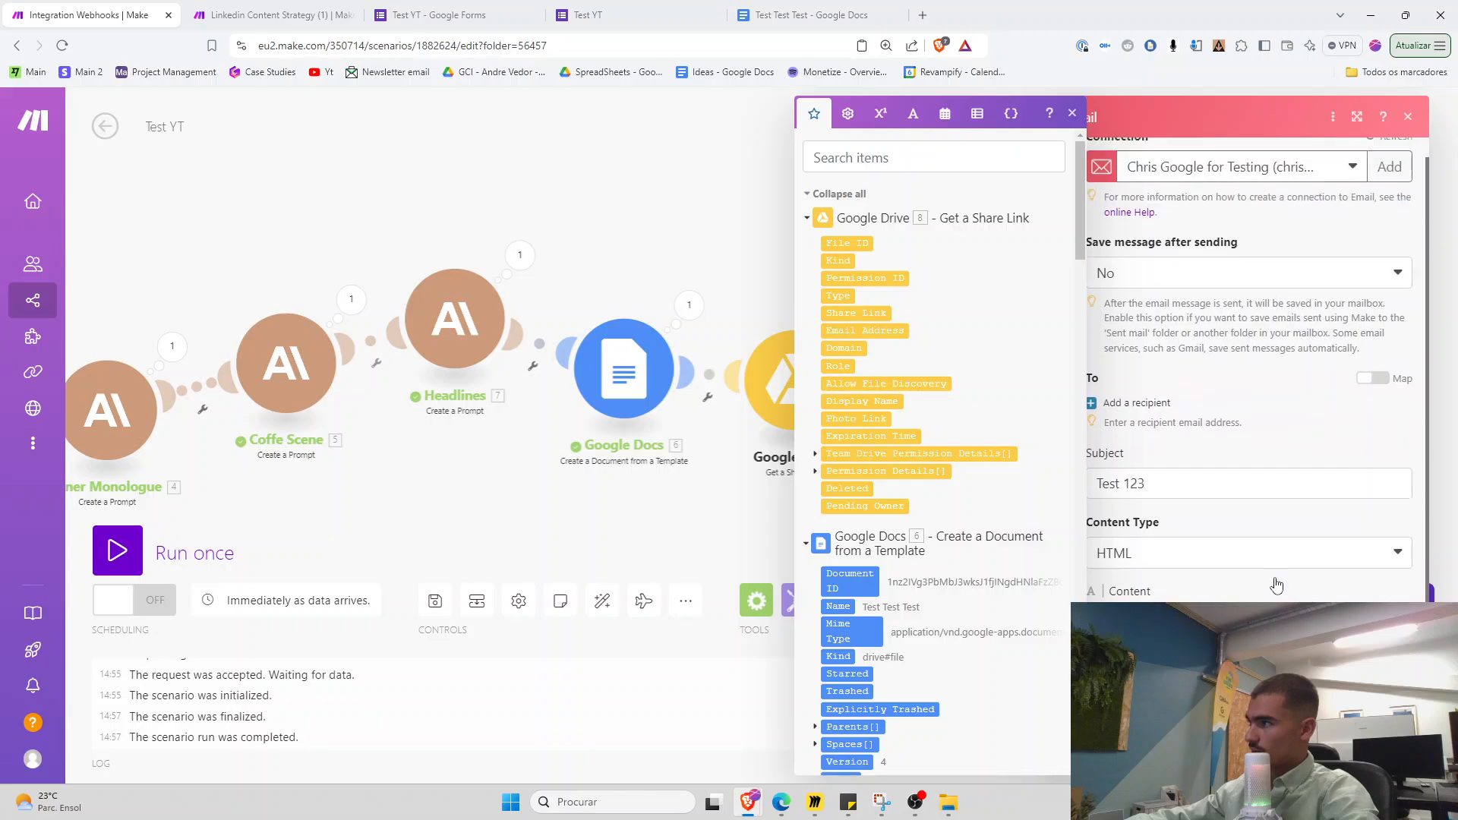
Set the form's 'What is your email' answer as the only recipient and confirm the email settings
{"action": "left_click", "coordinate": [1151, 426]}
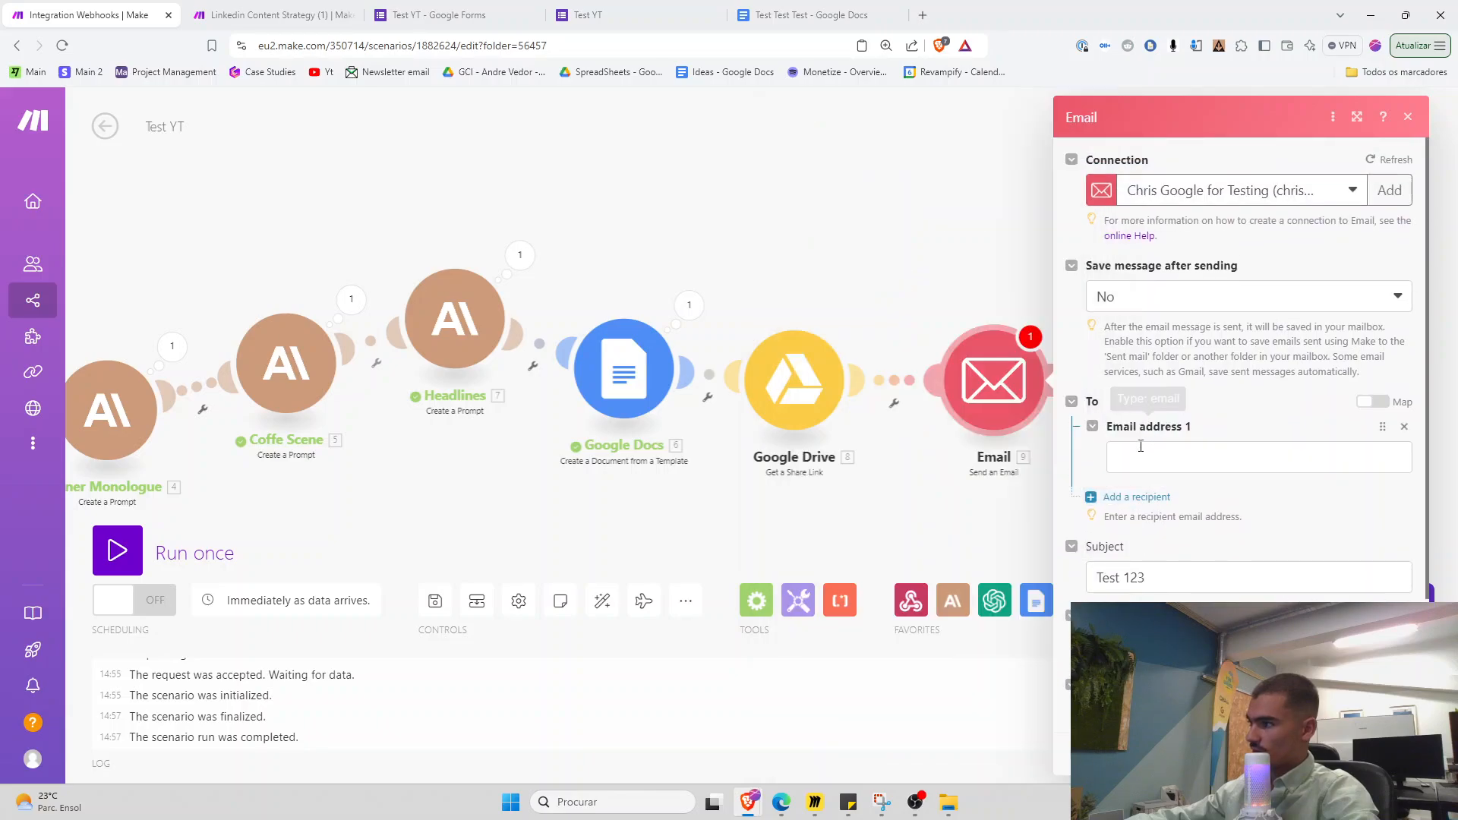
{"action": "left_click_drag", "start_coordinate": [1103, 241], "coordinate": [1102, 756]}
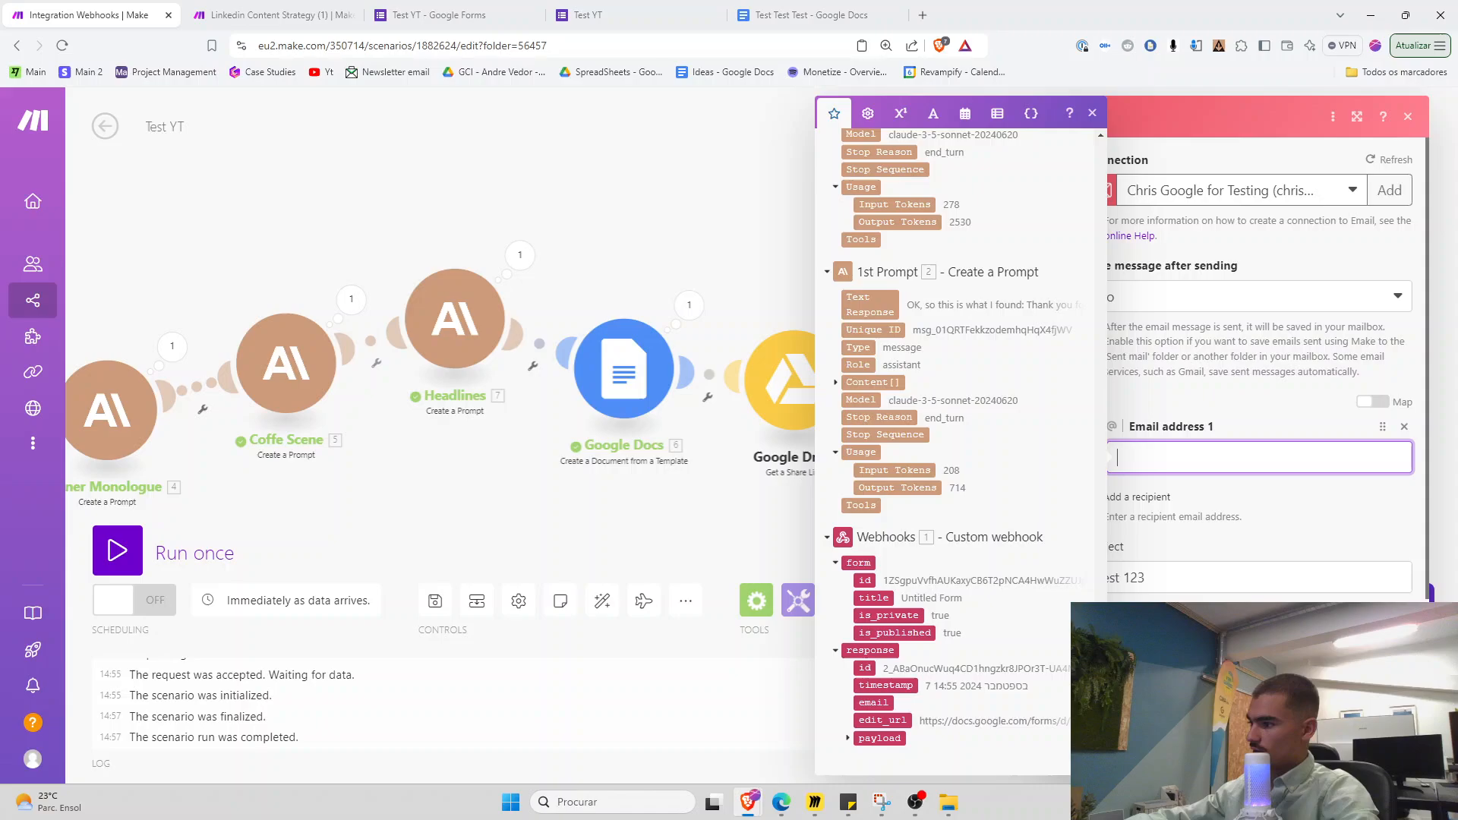
{"action": "left_click", "coordinate": [870, 741]}
{"action": "scroll", "coordinate": [930, 649], "scroll_direction": "down", "scroll_amount": 2}
{"action": "left_click", "coordinate": [942, 593]}
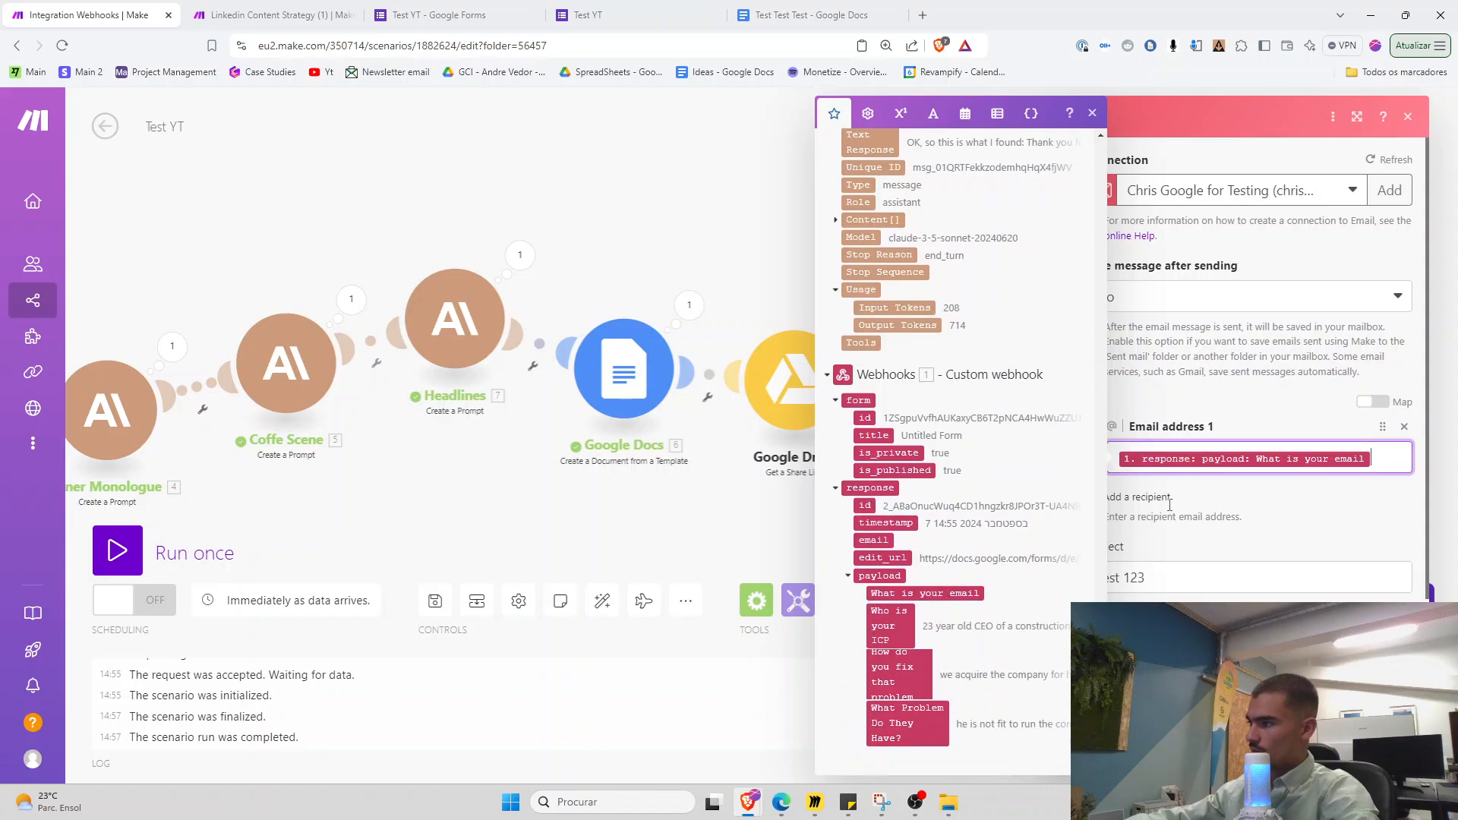
{"action": "left_click", "coordinate": [1138, 497]}
{"action": "left_click", "coordinate": [1404, 499]}
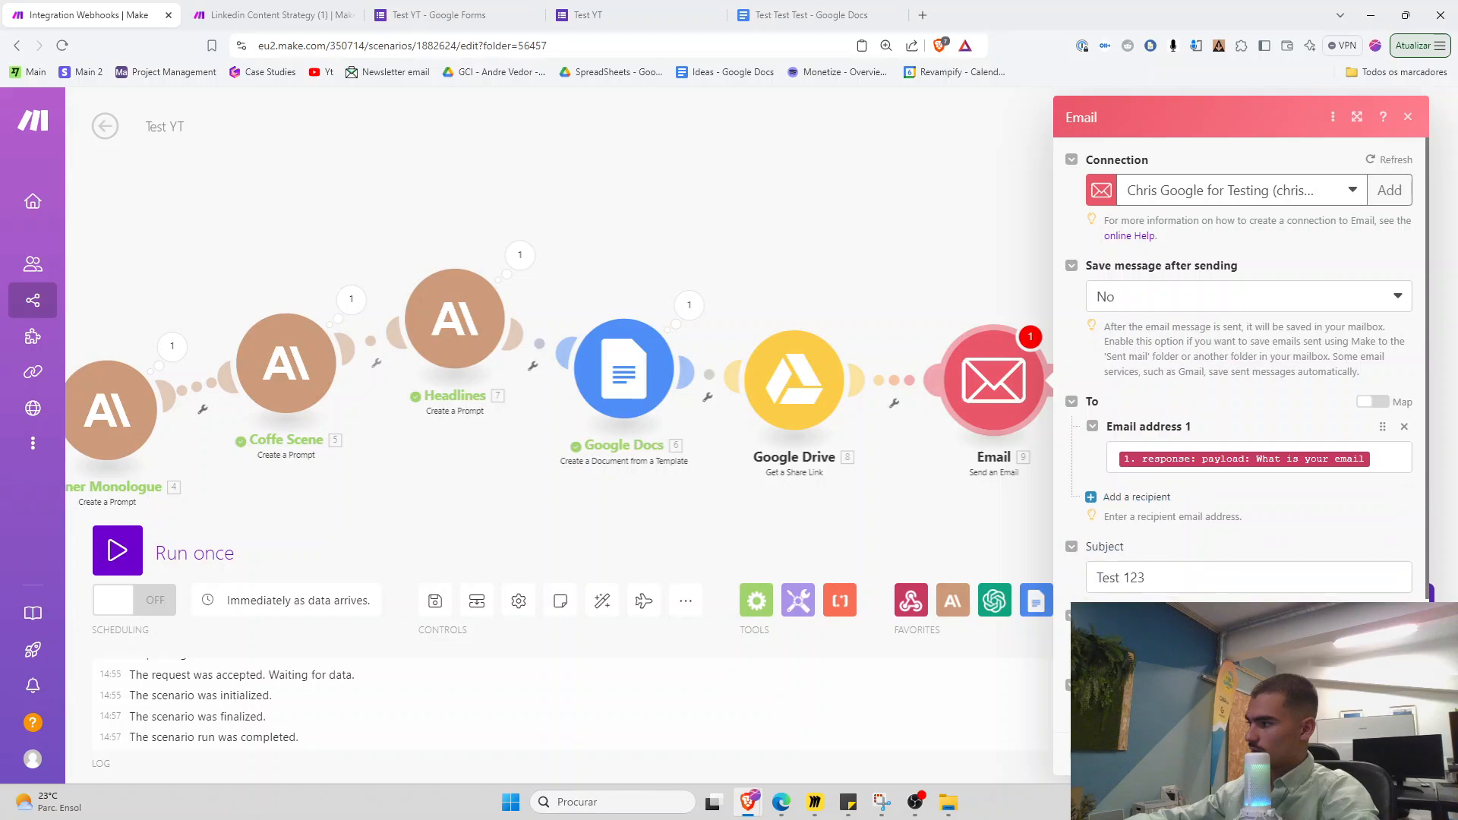
{"action": "left_click", "coordinate": [1397, 754]}
{"action": "left_click", "coordinate": [445, 610]}
{"action": "left_click_drag", "start_coordinate": [480, 510], "coordinate": [656, 498]}
{"action": "scroll", "coordinate": [623, 501], "scroll_direction": "down", "scroll_amount": 3}
Run the scenario once and start a new Test YT response with the email answer
{"action": "left_click", "coordinate": [117, 553]}
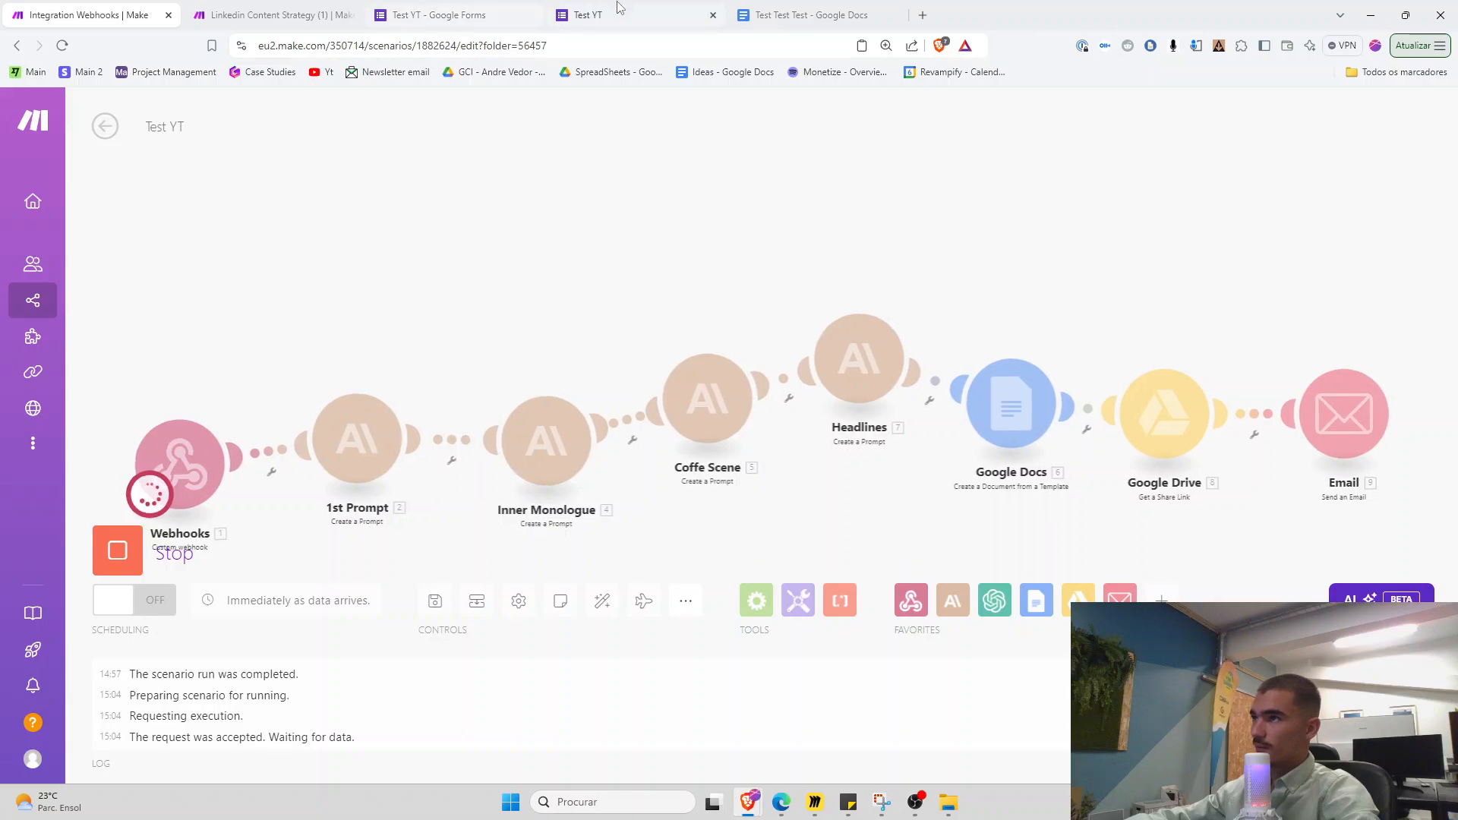
{"action": "left_click", "coordinate": [436, 14]}
{"action": "triple_click", "coordinate": [564, 285]}
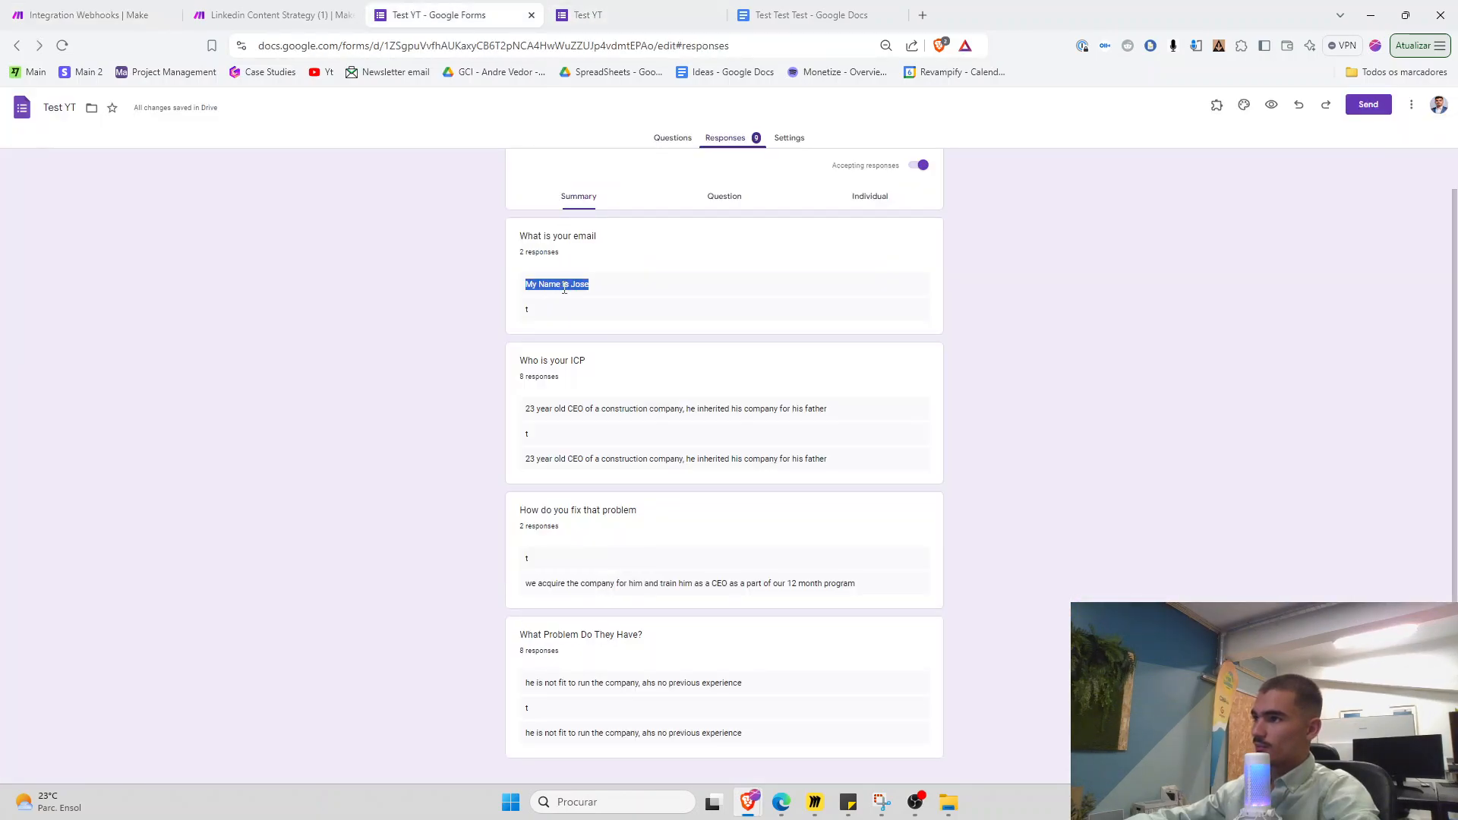
{"action": "left_click", "coordinate": [589, 14]}
{"action": "left_click", "coordinate": [607, 182]}
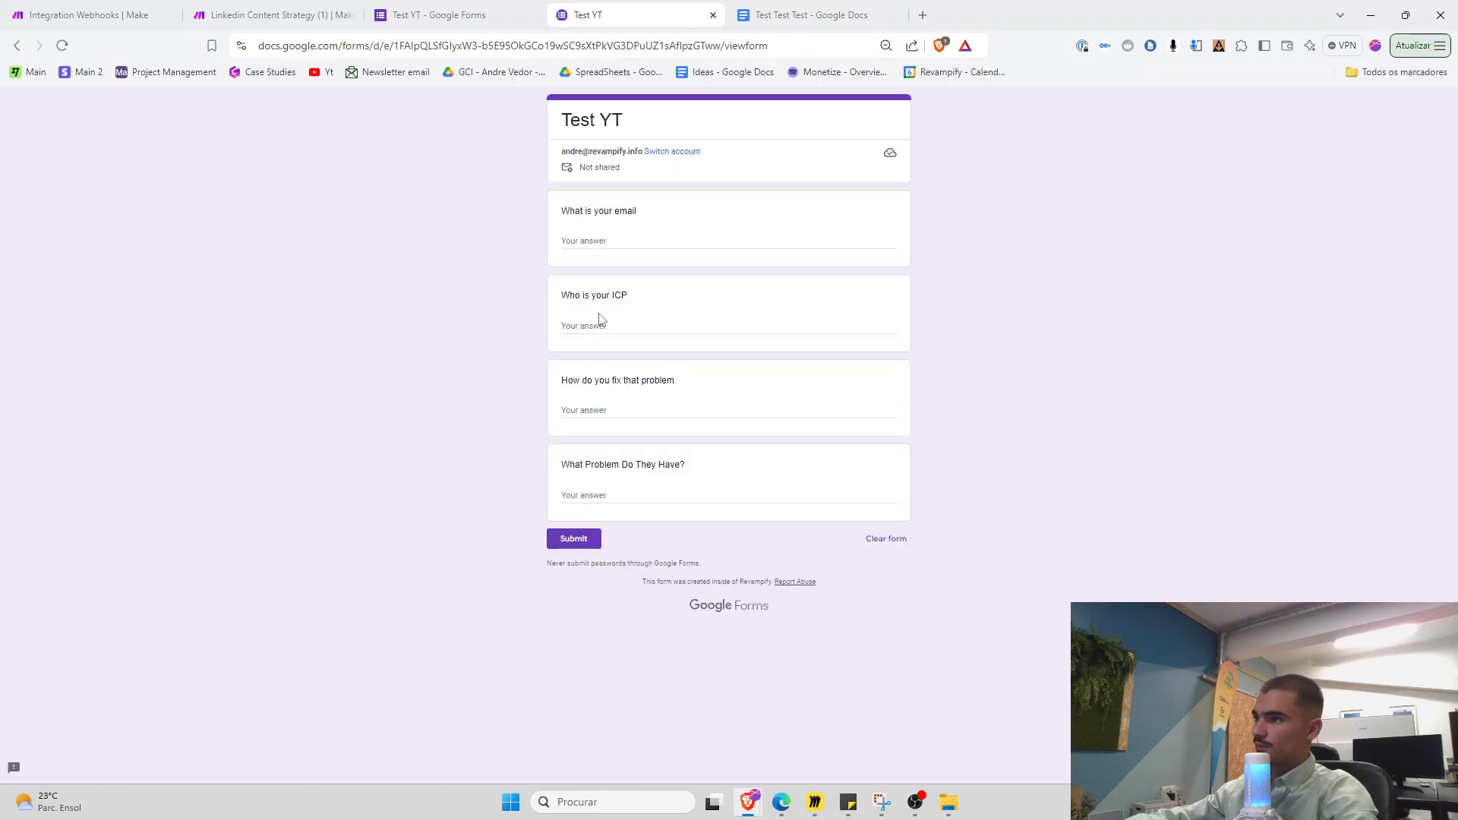
{"action": "left_click", "coordinate": [592, 239]}
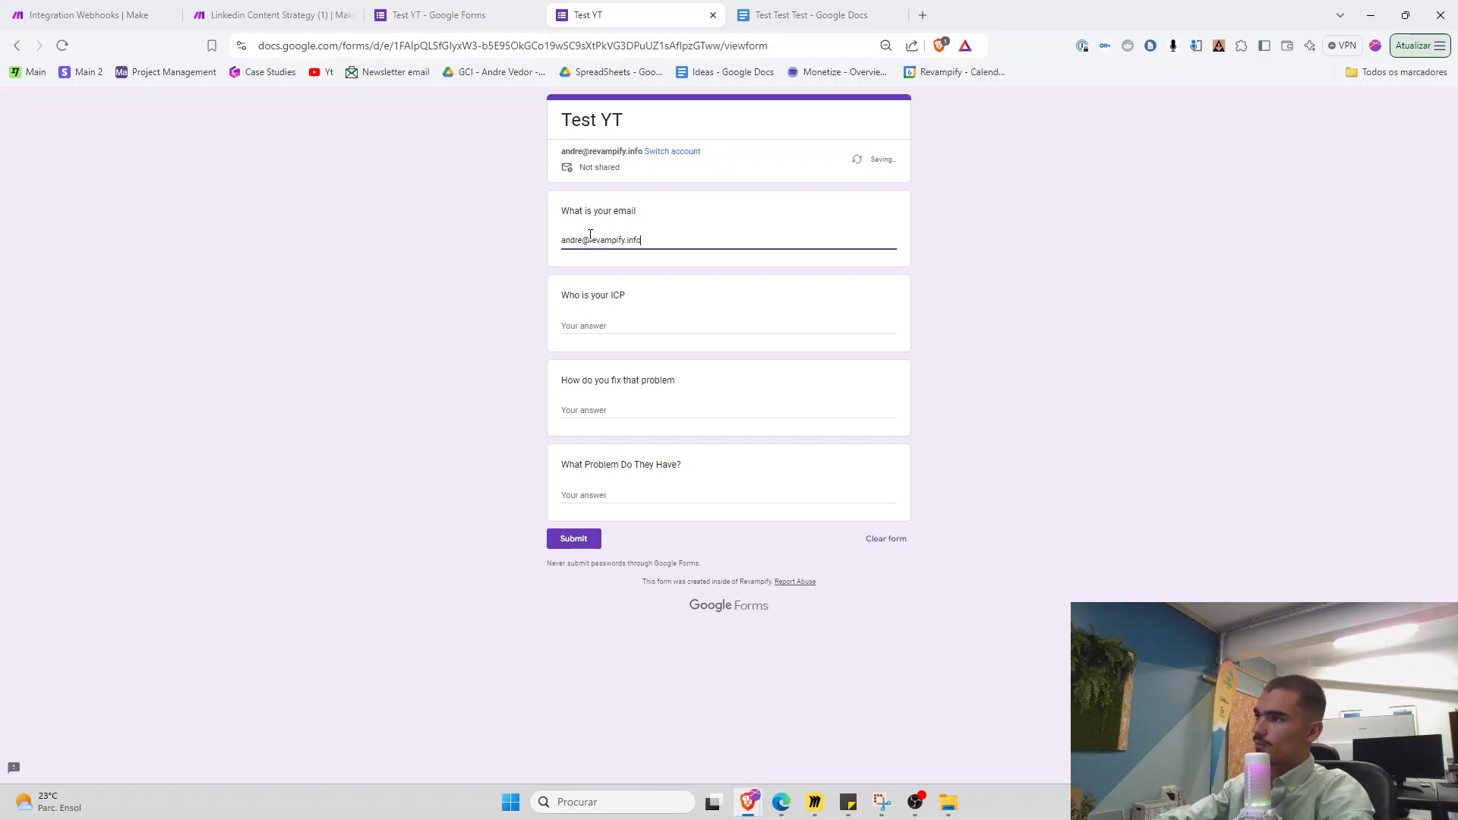
{"action": "key", "text": "Tab"}
Copy the earlier ICP and fix answers from the responses into the new form
{"action": "key", "text": "ctrl+shift+Tab"}
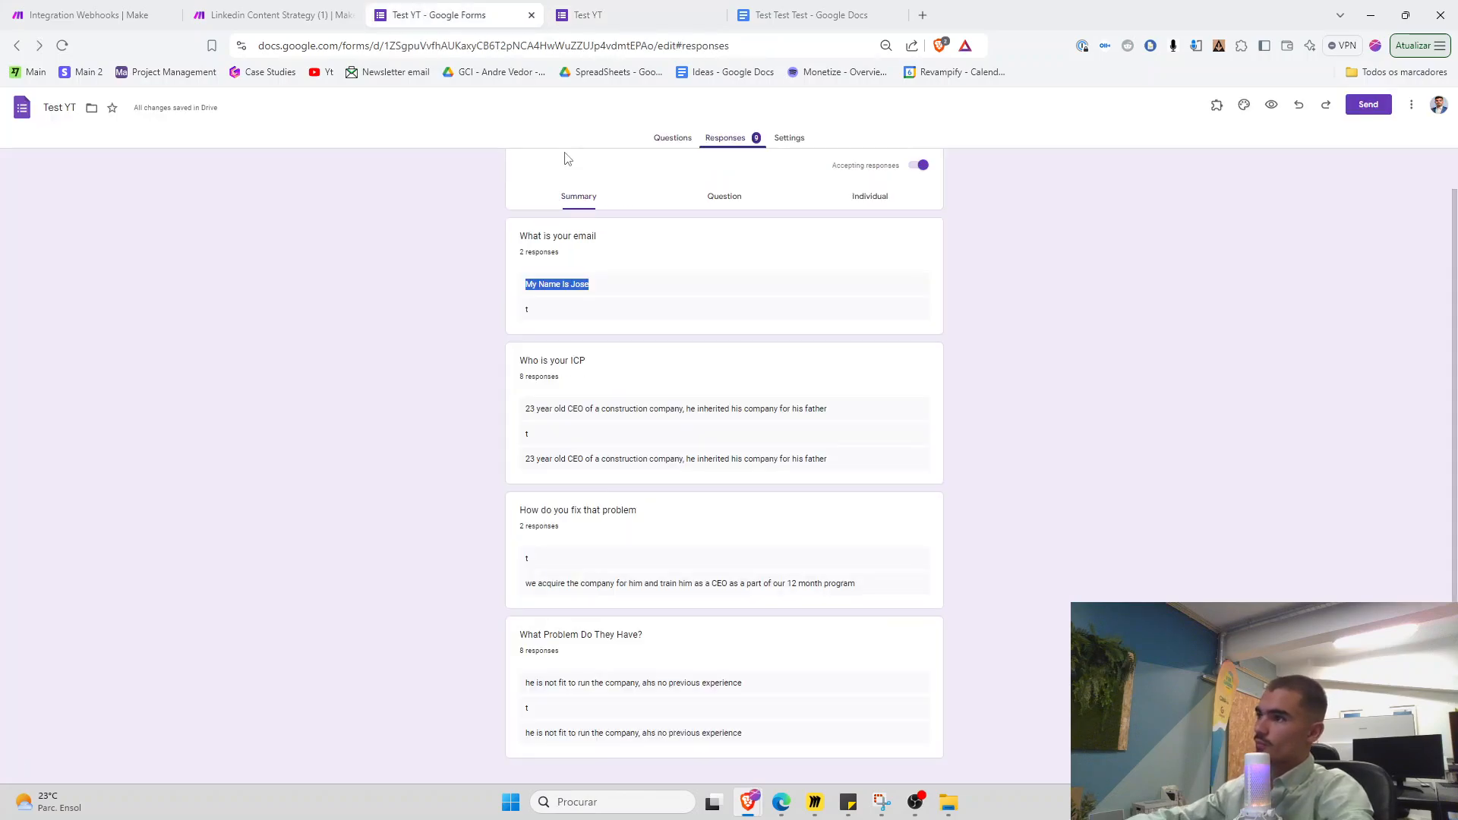
{"action": "triple_click", "coordinate": [563, 423]}
{"action": "key", "text": "ctrl+c"}
{"action": "key", "text": "ctrl+Tab"}
{"action": "left_click", "coordinate": [599, 332]}
{"action": "key", "text": "ctrl+v"}
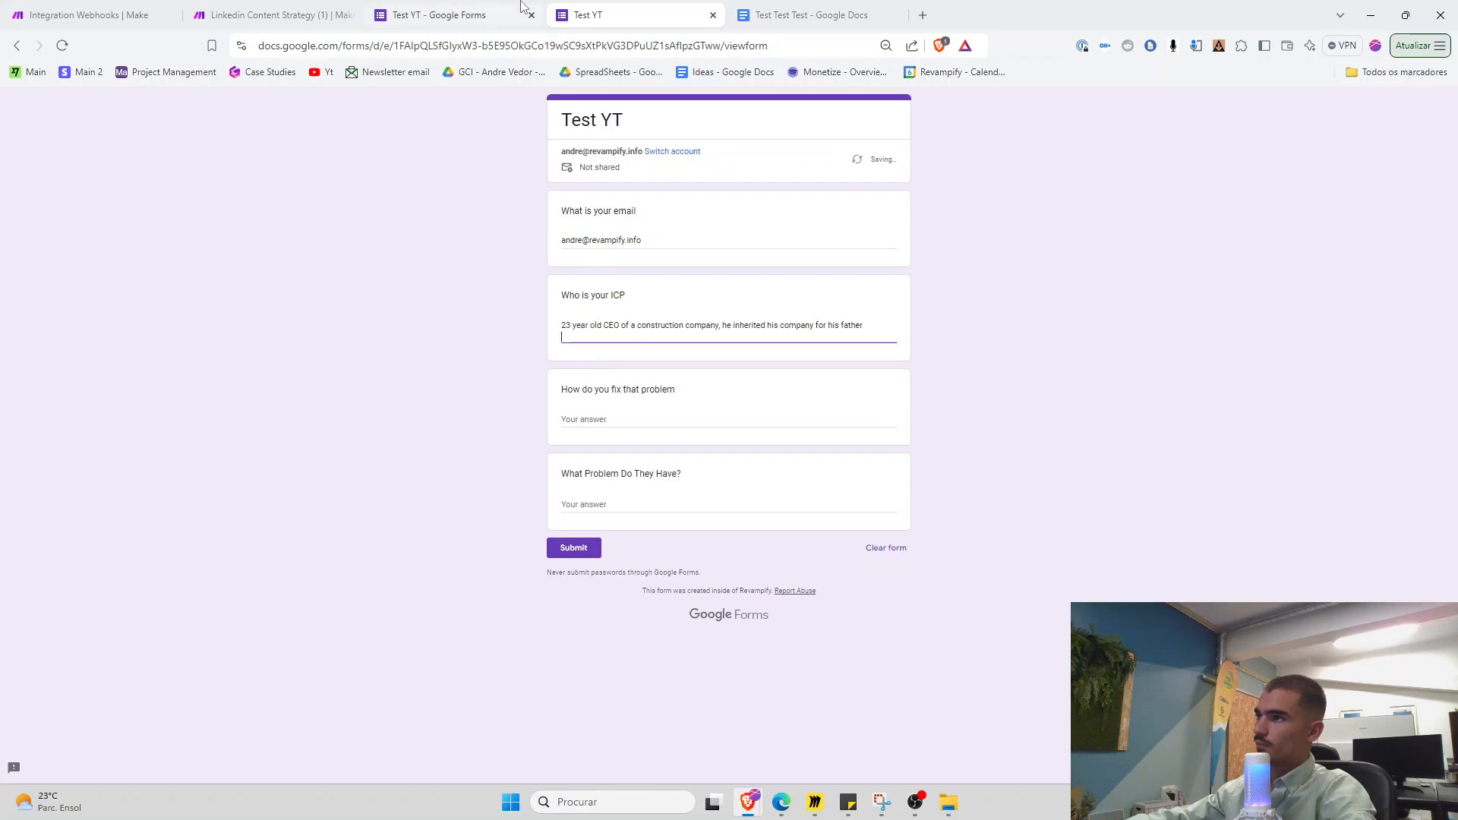
{"action": "key", "text": "ctrl+shift+Tab"}
{"action": "triple_click", "coordinate": [610, 583]}
{"action": "left_click", "coordinate": [603, 9]}
{"action": "key", "text": "Tab"}
{"action": "type", "text": "we acquire the company for him and train him as a CEO as a part of our 12 month program"}
Paste the earlier problem answer into the form and submit the response
{"action": "left_click", "coordinate": [490, 13]}
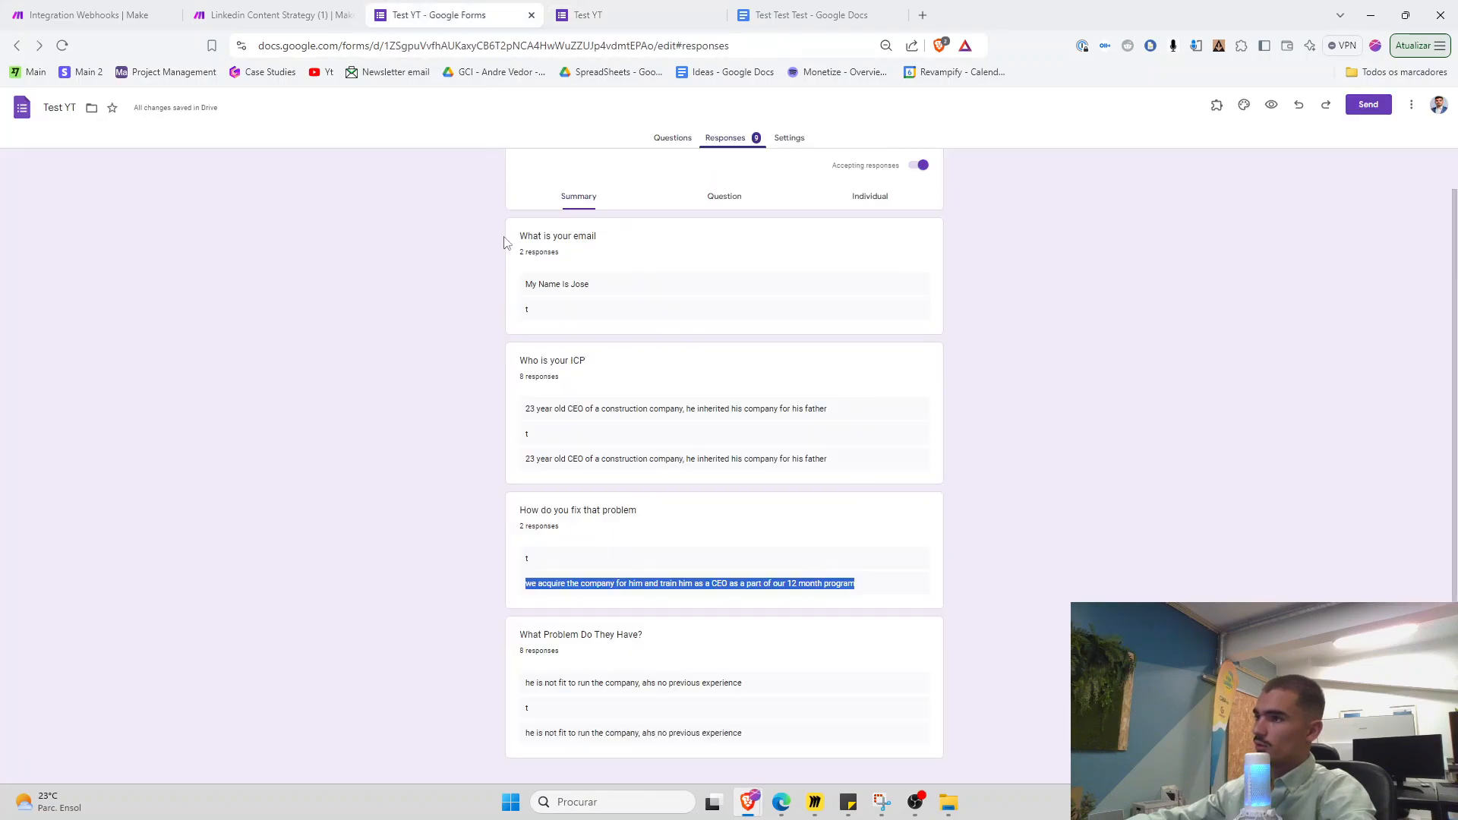
{"action": "left_click", "coordinate": [607, 682]}
{"action": "triple_click", "coordinate": [607, 682]}
{"action": "key", "text": "ctrl+c"}
{"action": "left_click", "coordinate": [615, 5]}
{"action": "left_click", "coordinate": [615, 531]}
{"action": "key", "text": "ctrl+v"}
{"action": "left_click", "coordinate": [574, 577]}
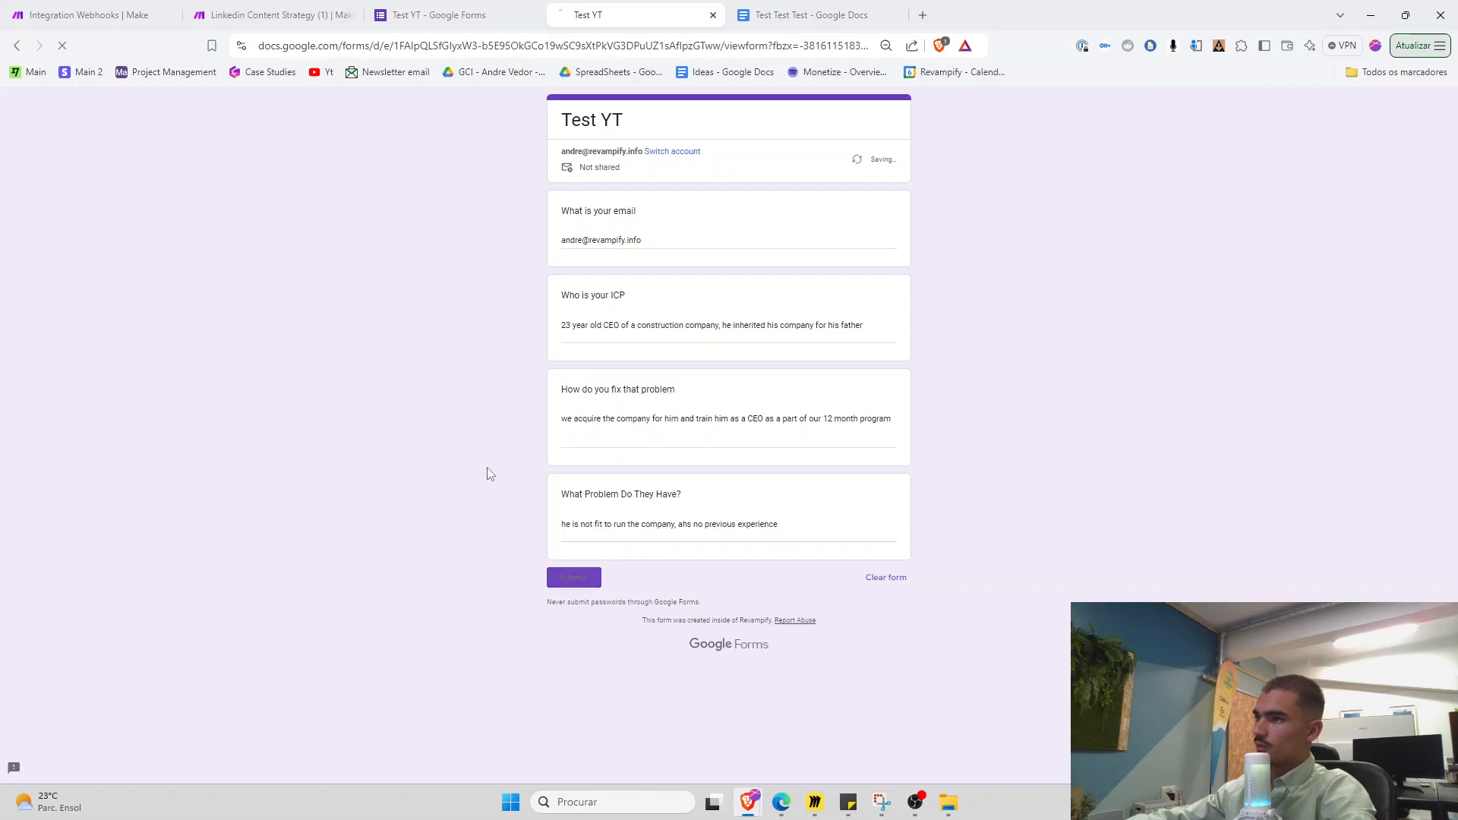
{"action": "scroll", "coordinate": [469, 439], "scroll_direction": "down", "scroll_amount": 2}
Return to Make and check the run, which failed verifying the Google connection
{"action": "left_click", "coordinate": [129, 14]}
{"action": "scroll", "coordinate": [334, 300], "scroll_direction": "down", "scroll_amount": 4}
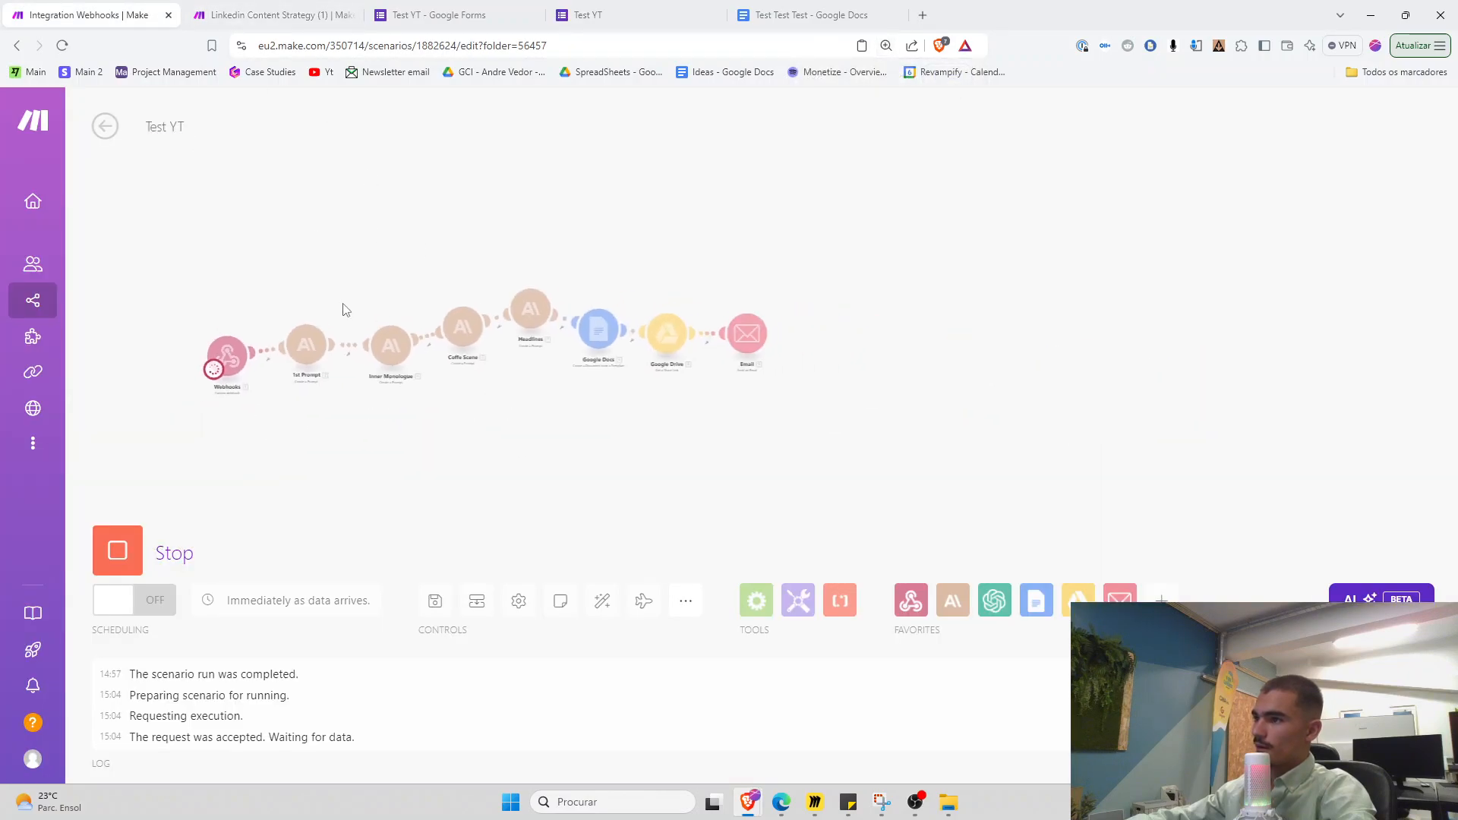
{"action": "scroll", "coordinate": [535, 346], "scroll_direction": "up", "scroll_amount": 3}
{"action": "left_click_drag", "start_coordinate": [560, 431], "coordinate": [602, 476]}
{"action": "scroll", "coordinate": [586, 448], "scroll_direction": "up", "scroll_amount": 2}
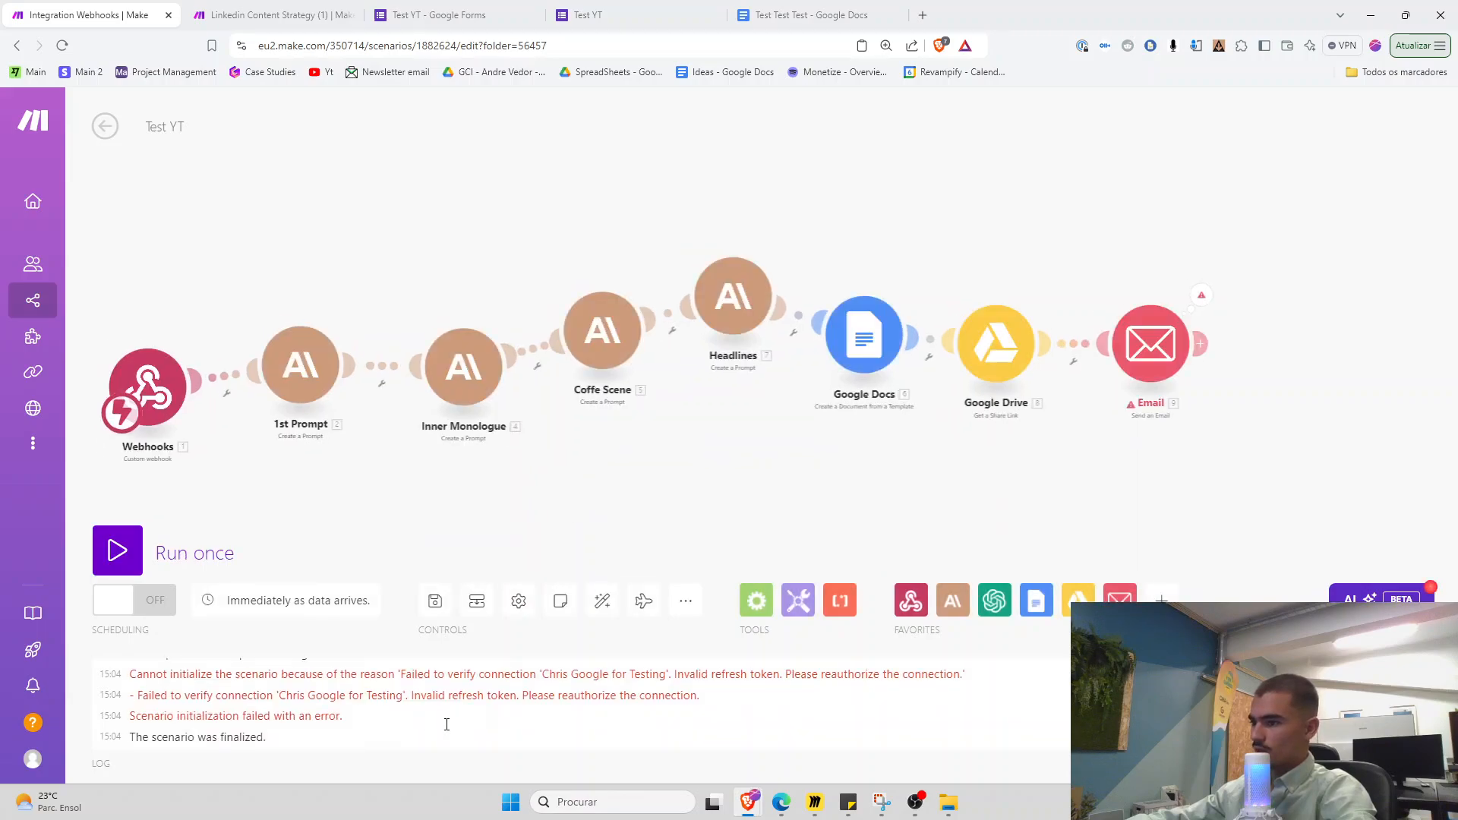
Inspect the connection error in the scenario's execution log
{"action": "left_click_drag", "start_coordinate": [1024, 446], "coordinate": [932, 447]}
{"action": "left_click_drag", "start_coordinate": [389, 694], "coordinate": [636, 692]}
{"action": "left_click", "coordinate": [443, 680]}
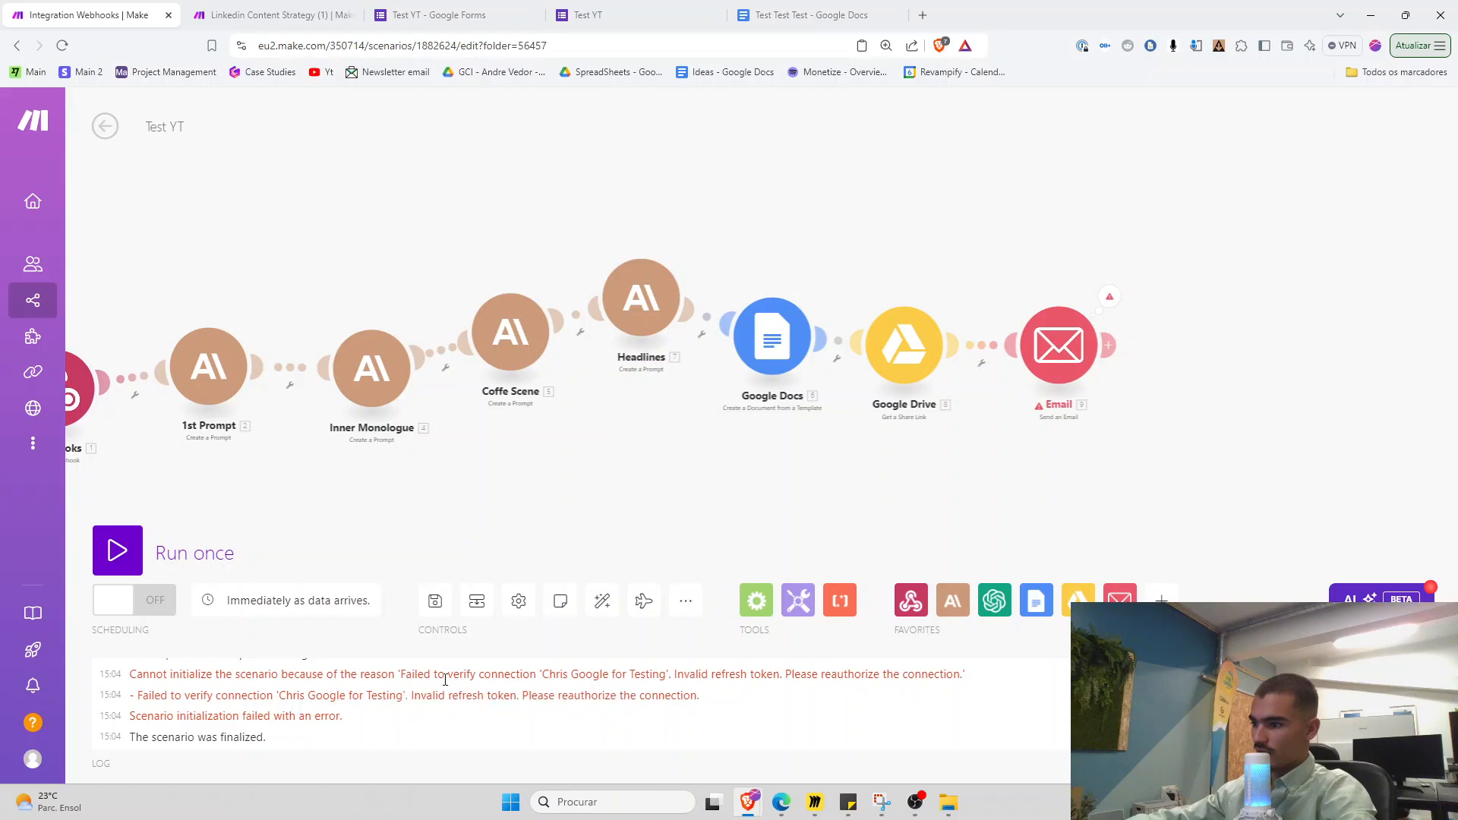
{"action": "left_click_drag", "start_coordinate": [973, 425], "coordinate": [916, 427]}
Switch the Email module's connection to My Google Restricted
{"action": "left_click", "coordinate": [1006, 351]}
{"action": "left_click", "coordinate": [839, 361]}
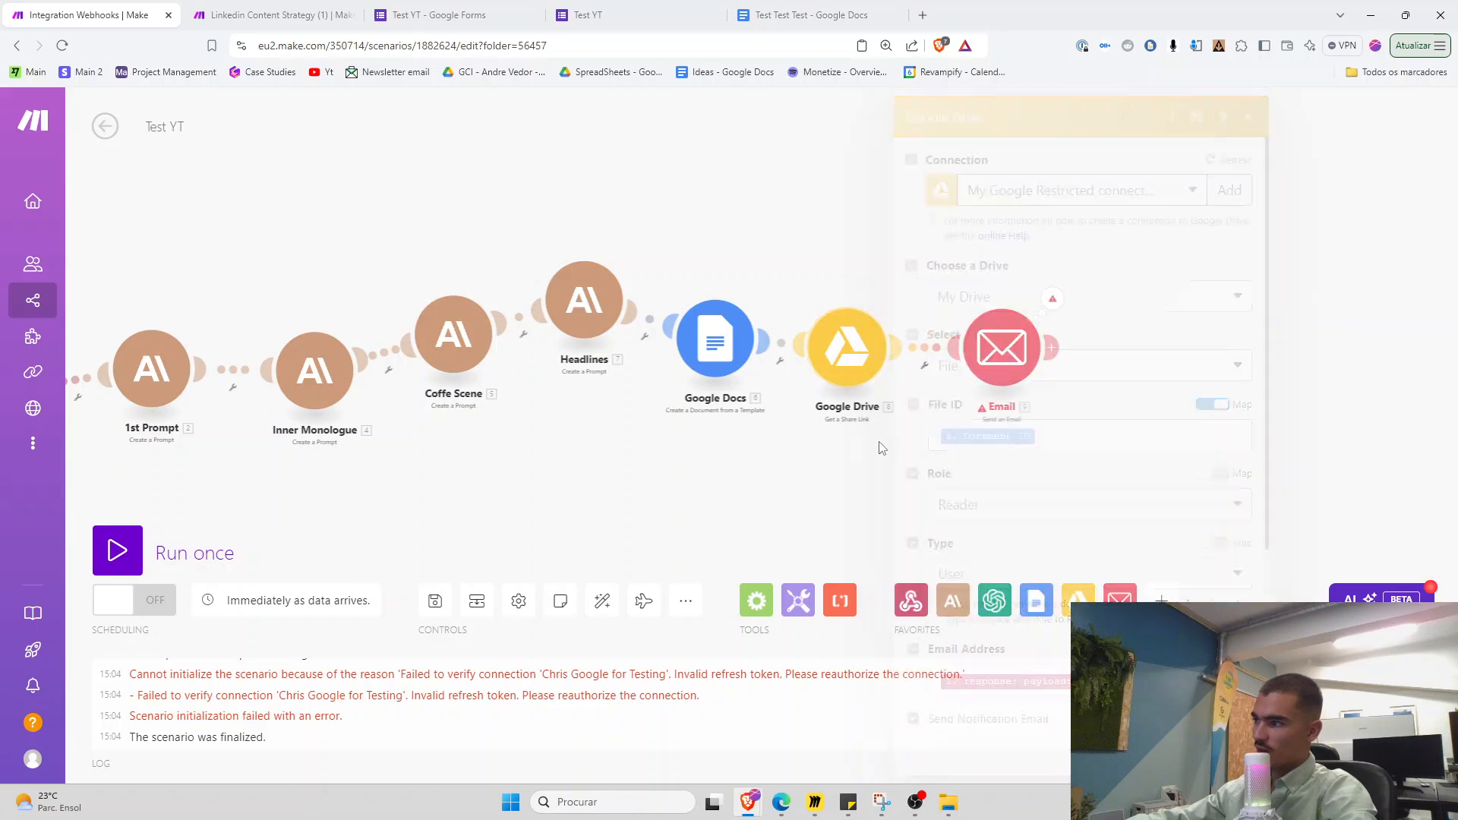
{"action": "left_click", "coordinate": [1002, 348]}
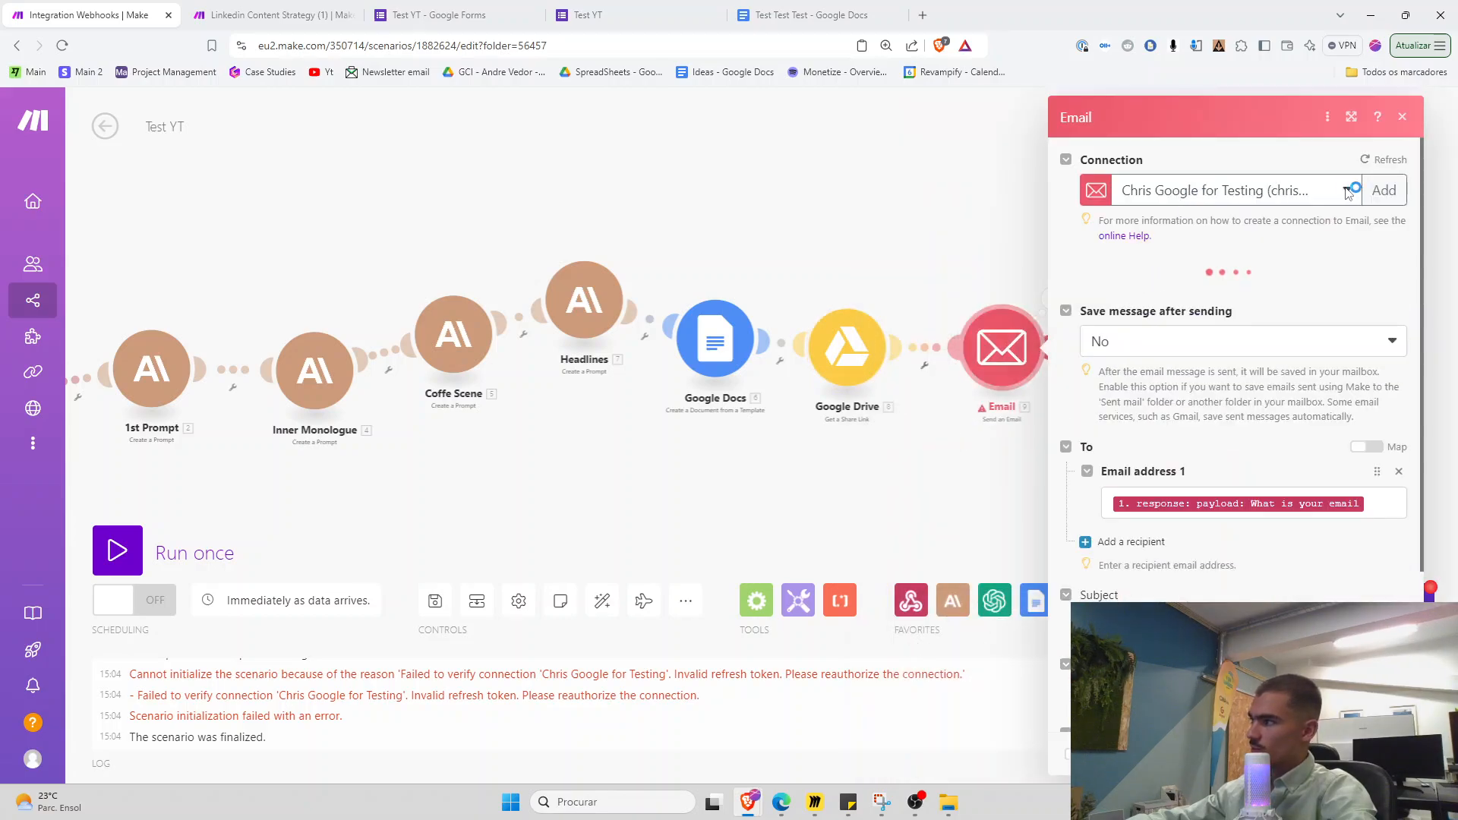
{"action": "left_click", "coordinate": [1347, 191]}
{"action": "left_click", "coordinate": [1230, 558]}
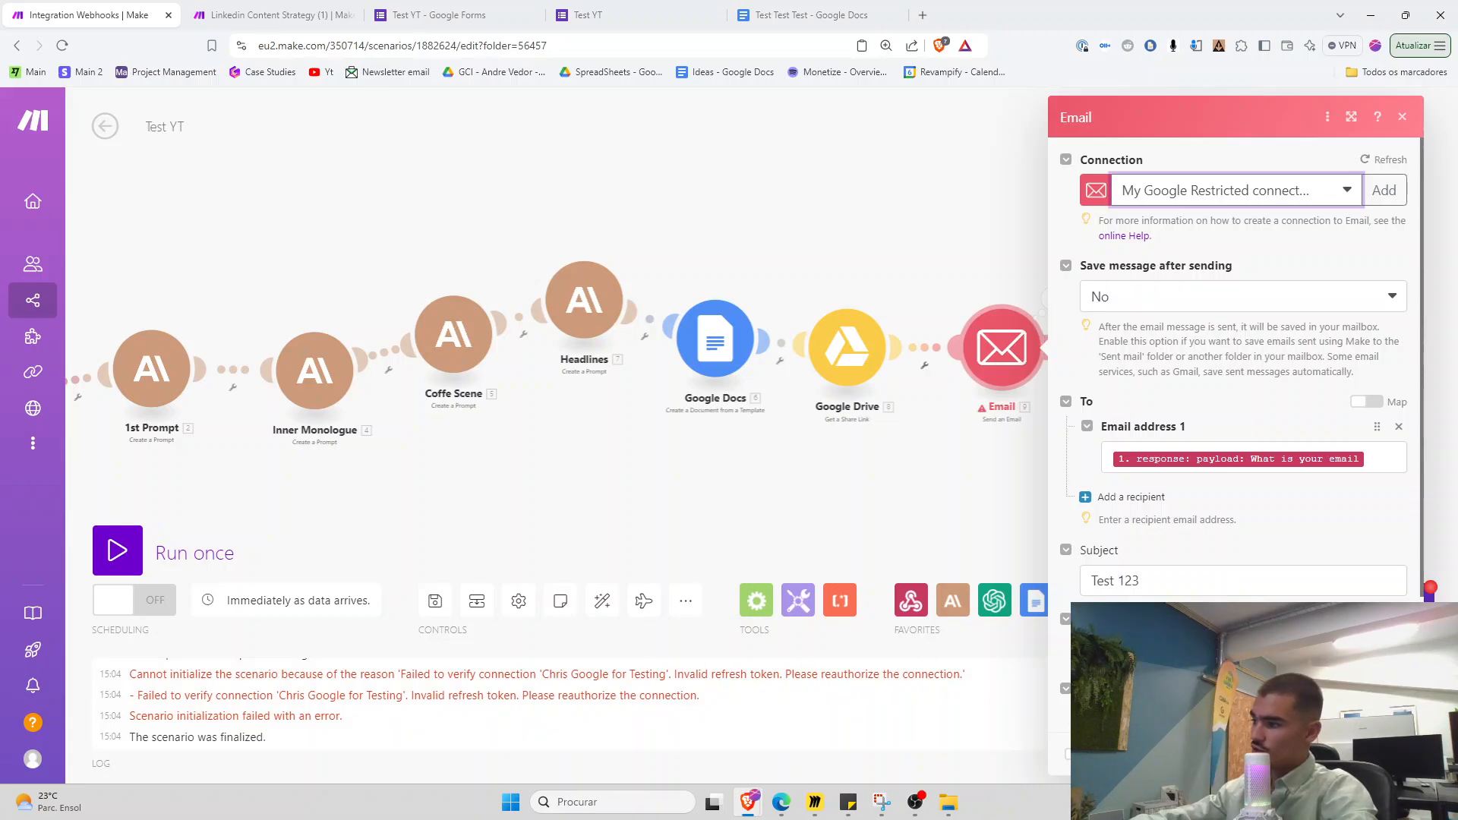
{"action": "left_click", "coordinate": [1383, 754]}
Start a one-time run and bring up the Test YT form's collected responses
{"action": "left_click", "coordinate": [125, 554]}
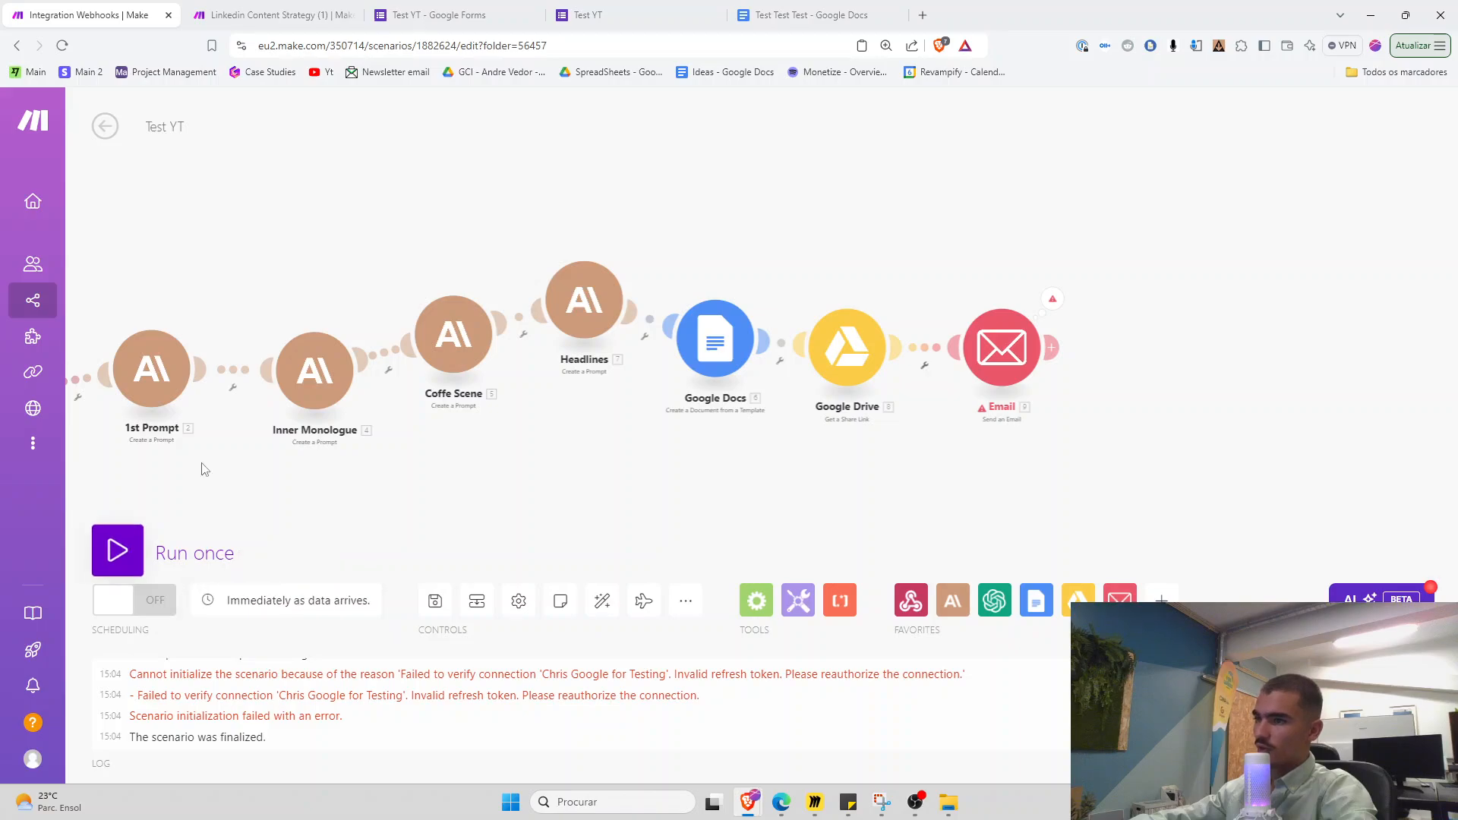
{"action": "left_click", "coordinate": [607, 15]}
{"action": "left_click", "coordinate": [516, 7]}
Start another Test YT response and paste in the earlier email answer
{"action": "scroll", "coordinate": [631, 370], "scroll_direction": "up", "scroll_amount": 2}
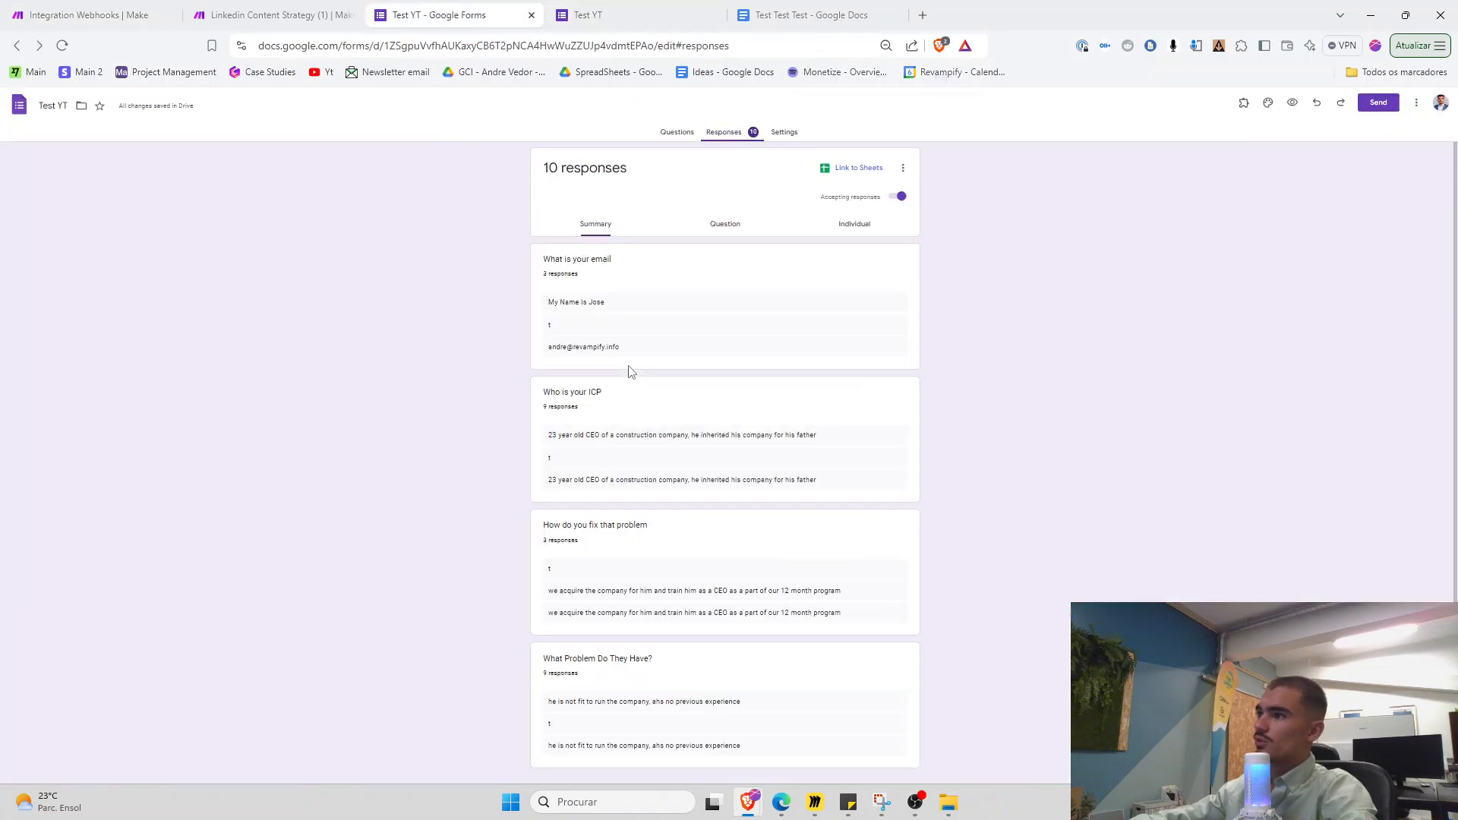
{"action": "left_click", "coordinate": [596, 14]}
{"action": "left_click", "coordinate": [578, 180]}
{"action": "left_click", "coordinate": [458, 10]}
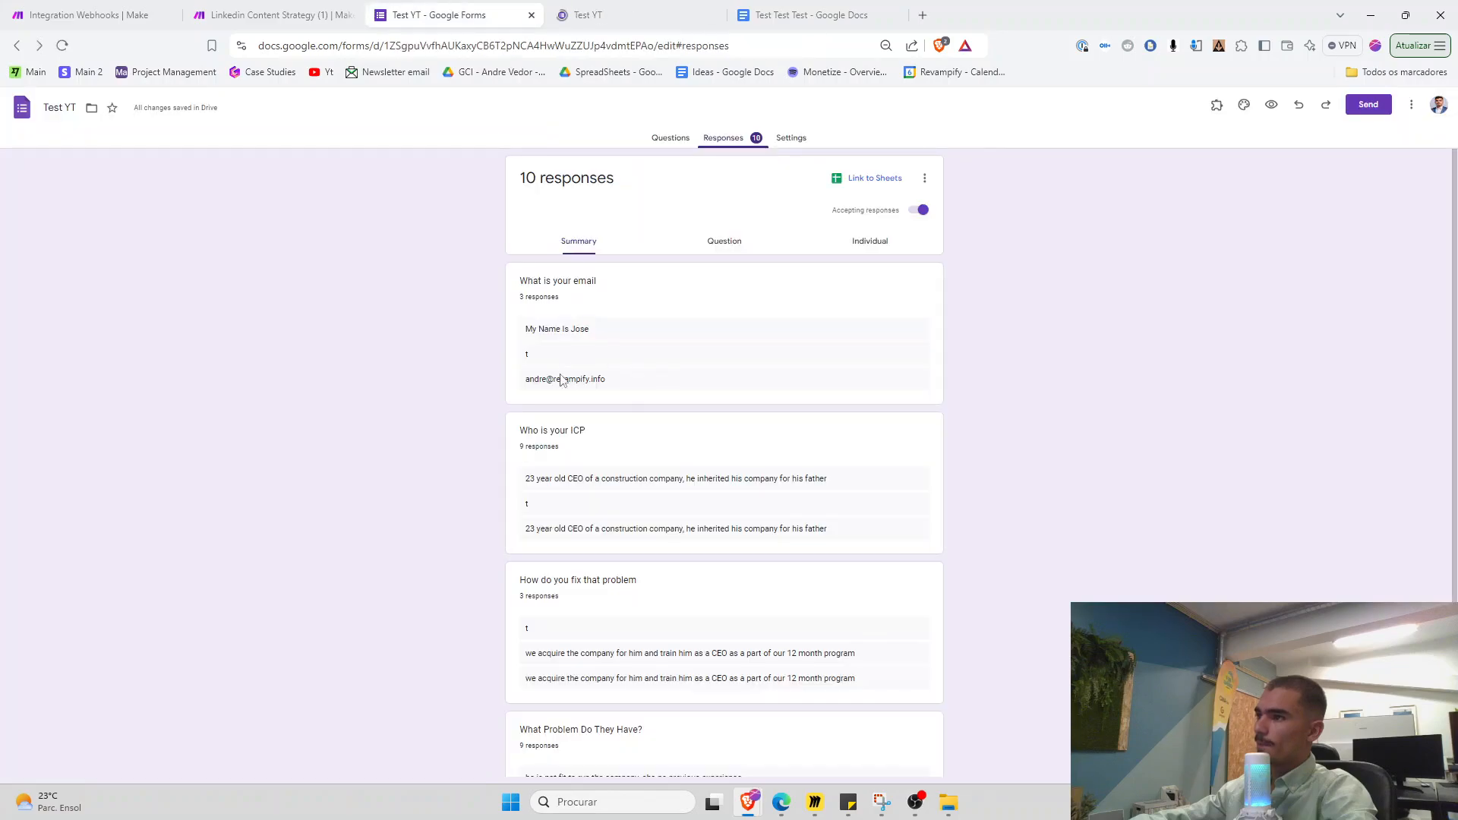
{"action": "triple_click", "coordinate": [560, 381]}
{"action": "left_click", "coordinate": [591, 14]}
{"action": "left_click", "coordinate": [600, 240]}
{"action": "key", "text": "ctrl+v"}
Copy the earlier ICP answer into the new response
{"action": "left_click", "coordinate": [439, 15]}
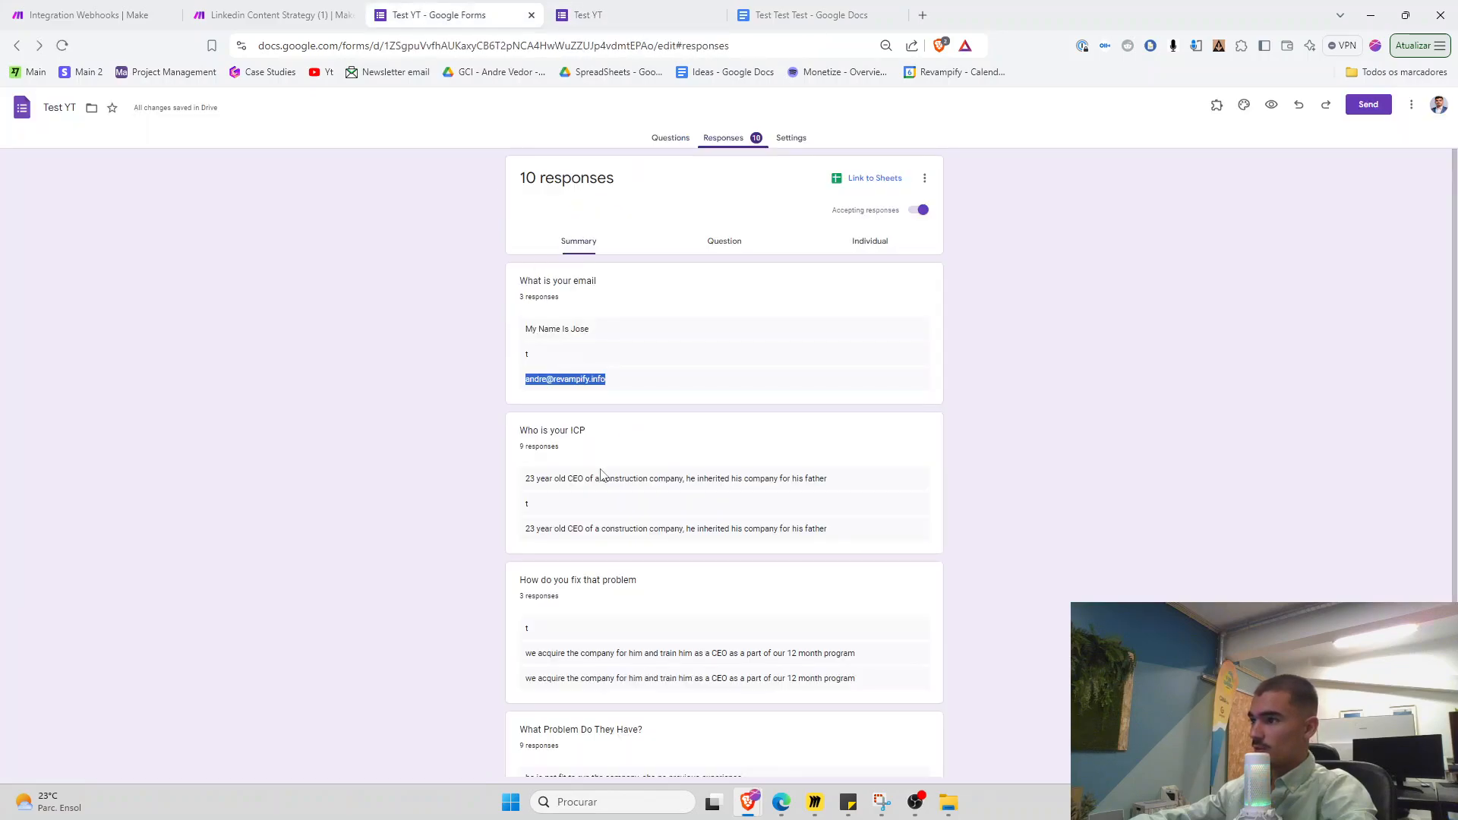
{"action": "triple_click", "coordinate": [560, 477]}
{"action": "left_click", "coordinate": [591, 14]}
{"action": "left_click", "coordinate": [552, 332]}
{"action": "key", "text": "ctrl+v"}
Fill in the fix and problem answers, submit the response, and return to Make
{"action": "left_click", "coordinate": [439, 15]}
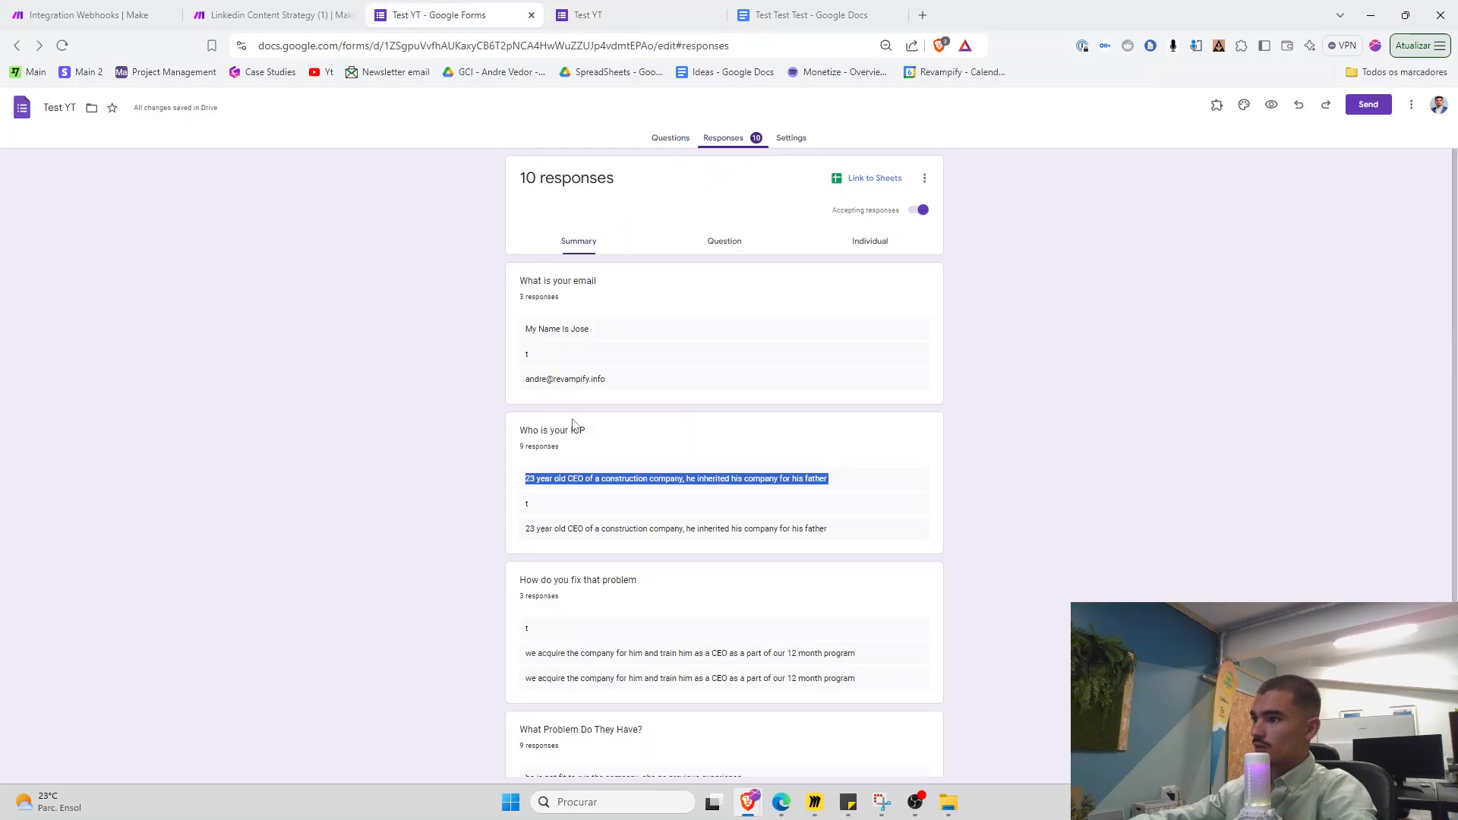
{"action": "triple_click", "coordinate": [565, 653]}
{"action": "left_click", "coordinate": [591, 14]}
{"action": "left_click", "coordinate": [552, 426]}
{"action": "left_click", "coordinate": [439, 14]}
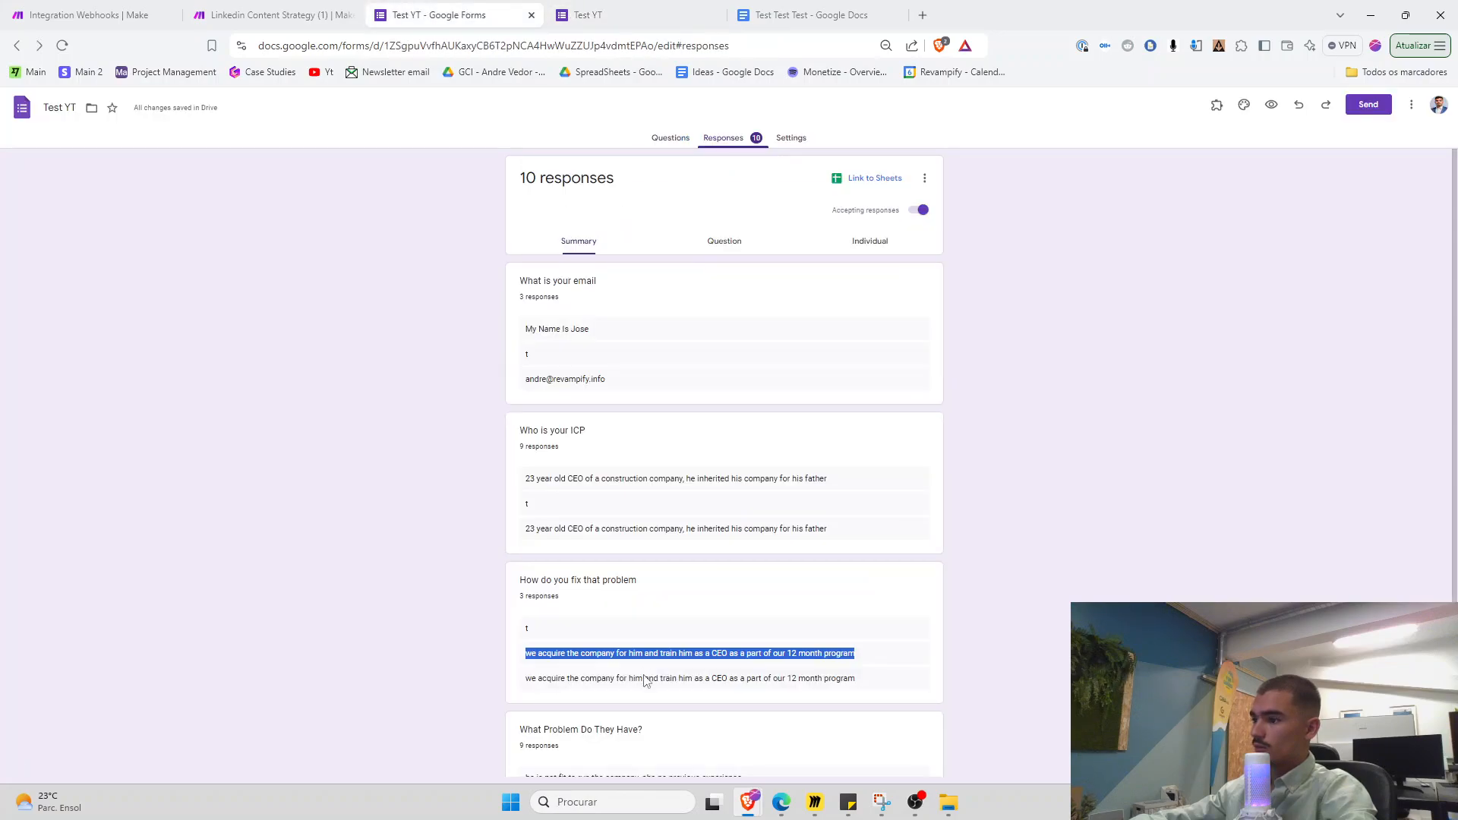
{"action": "scroll", "coordinate": [577, 683], "scroll_direction": "down", "scroll_amount": 2}
{"action": "double_click", "coordinate": [572, 657]}
{"action": "triple_click", "coordinate": [572, 662]}
{"action": "key", "text": "ctrl+c"}
{"action": "left_click", "coordinate": [618, 10]}
{"action": "left_click", "coordinate": [574, 534]}
{"action": "key", "text": "ctrl+v"}
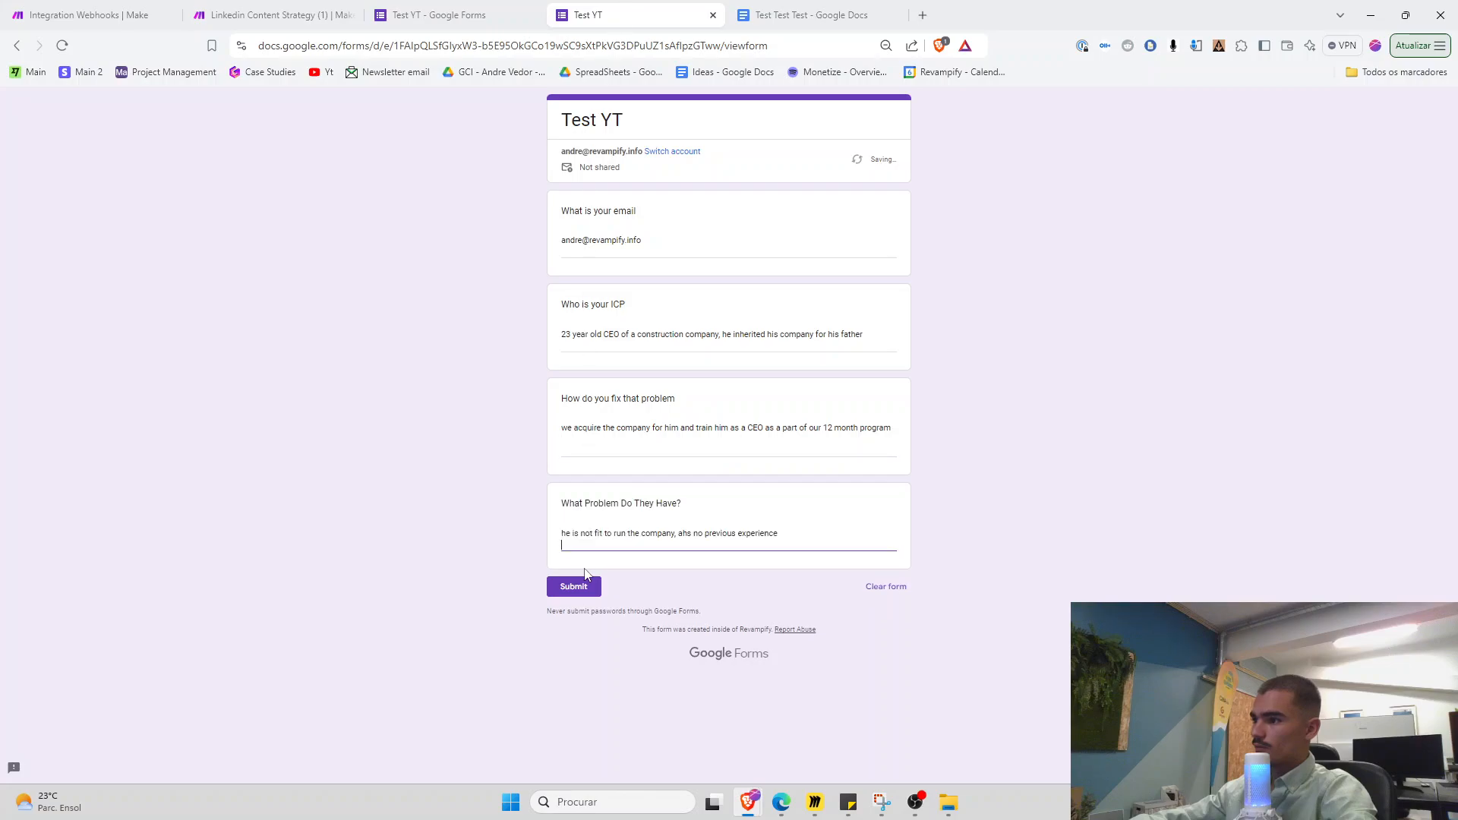
{"action": "left_click", "coordinate": [577, 584]}
{"action": "left_click", "coordinate": [123, 10]}
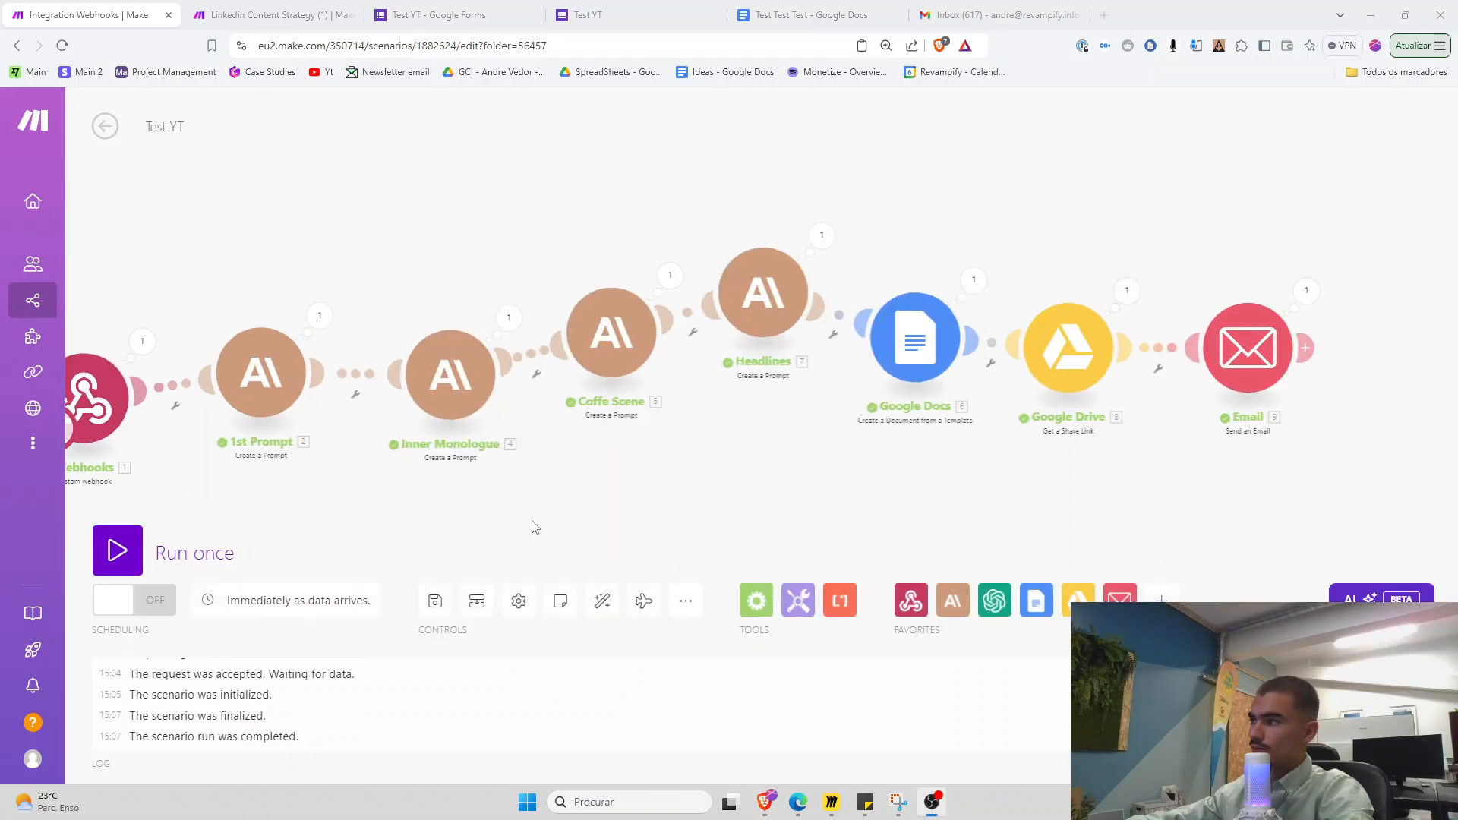
Open the Test 123 email and its Market Research Insights document link
{"action": "left_click", "coordinate": [975, 25]}
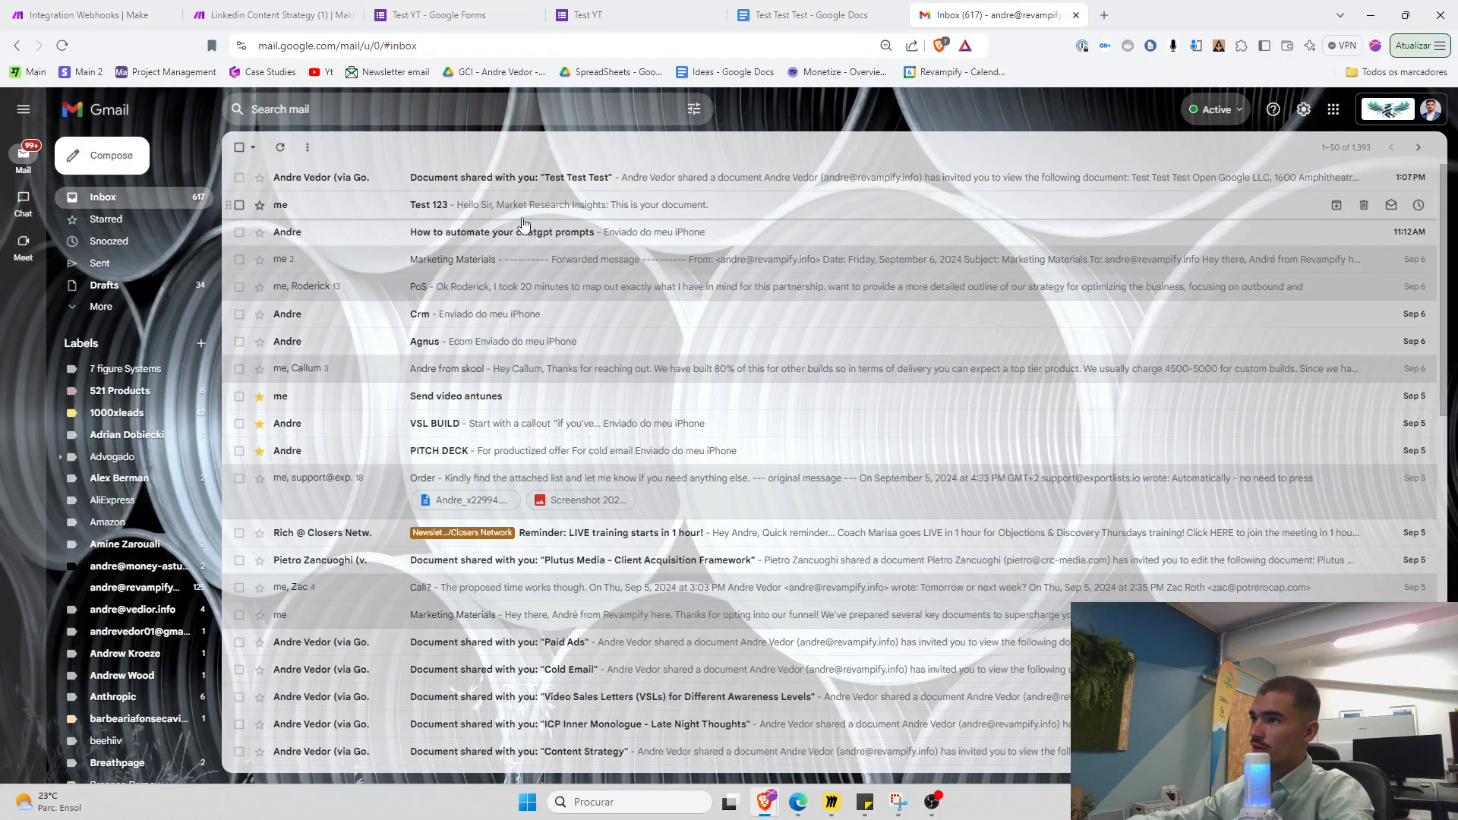
{"action": "left_click", "coordinate": [361, 203]}
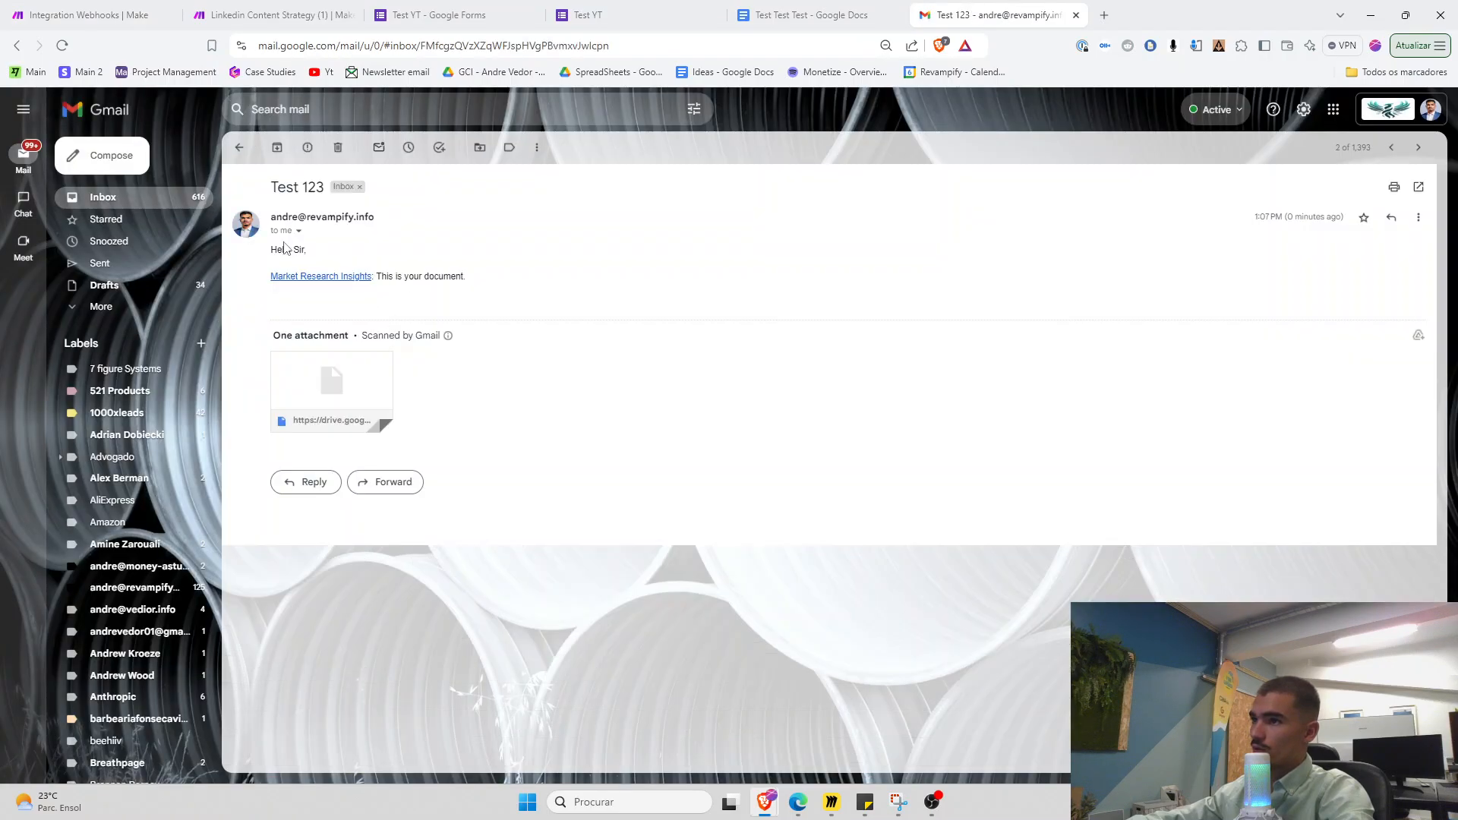
{"action": "left_click", "coordinate": [315, 278]}
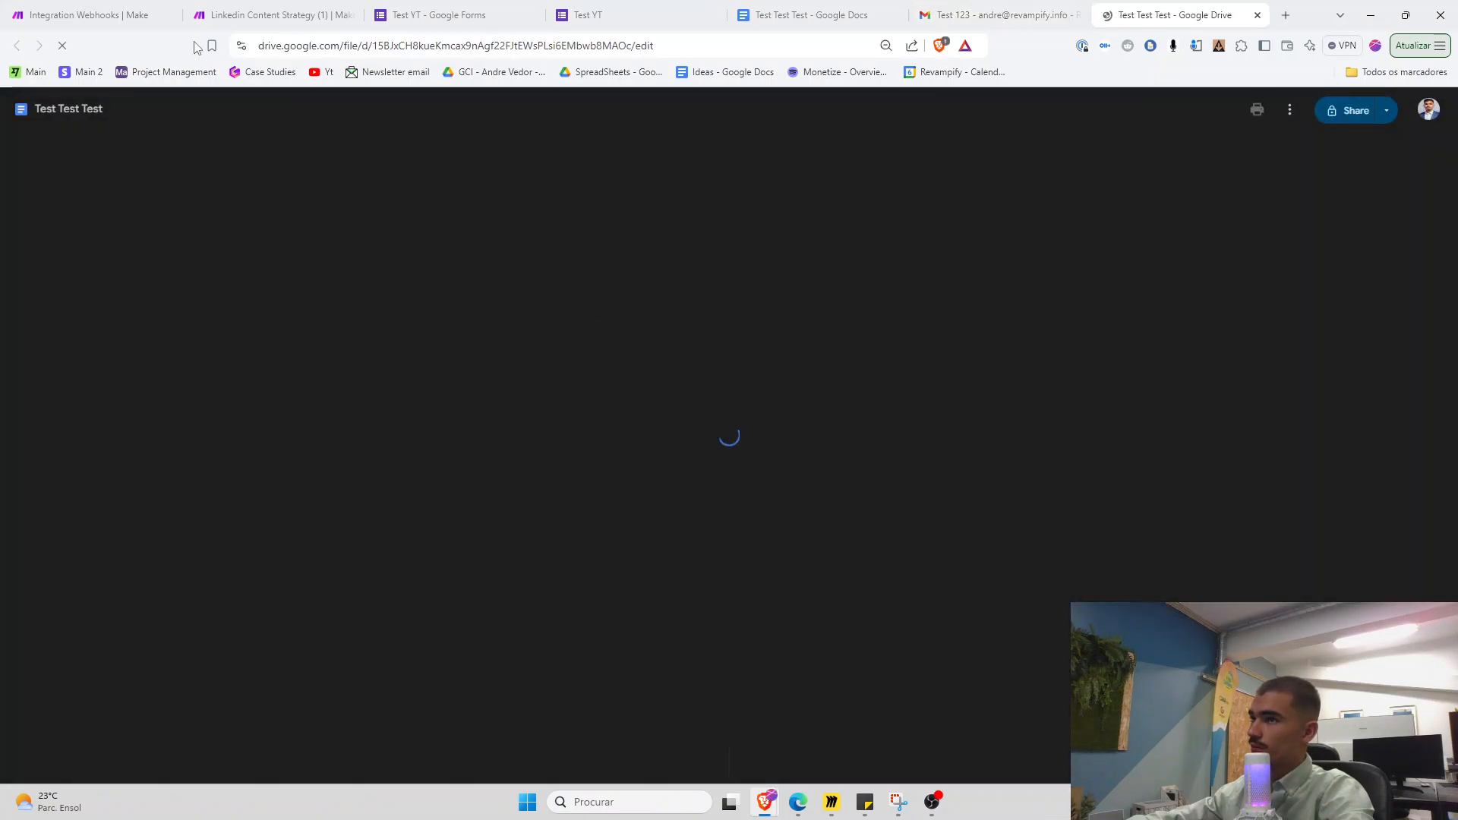
{"action": "left_click", "coordinate": [148, 15]}
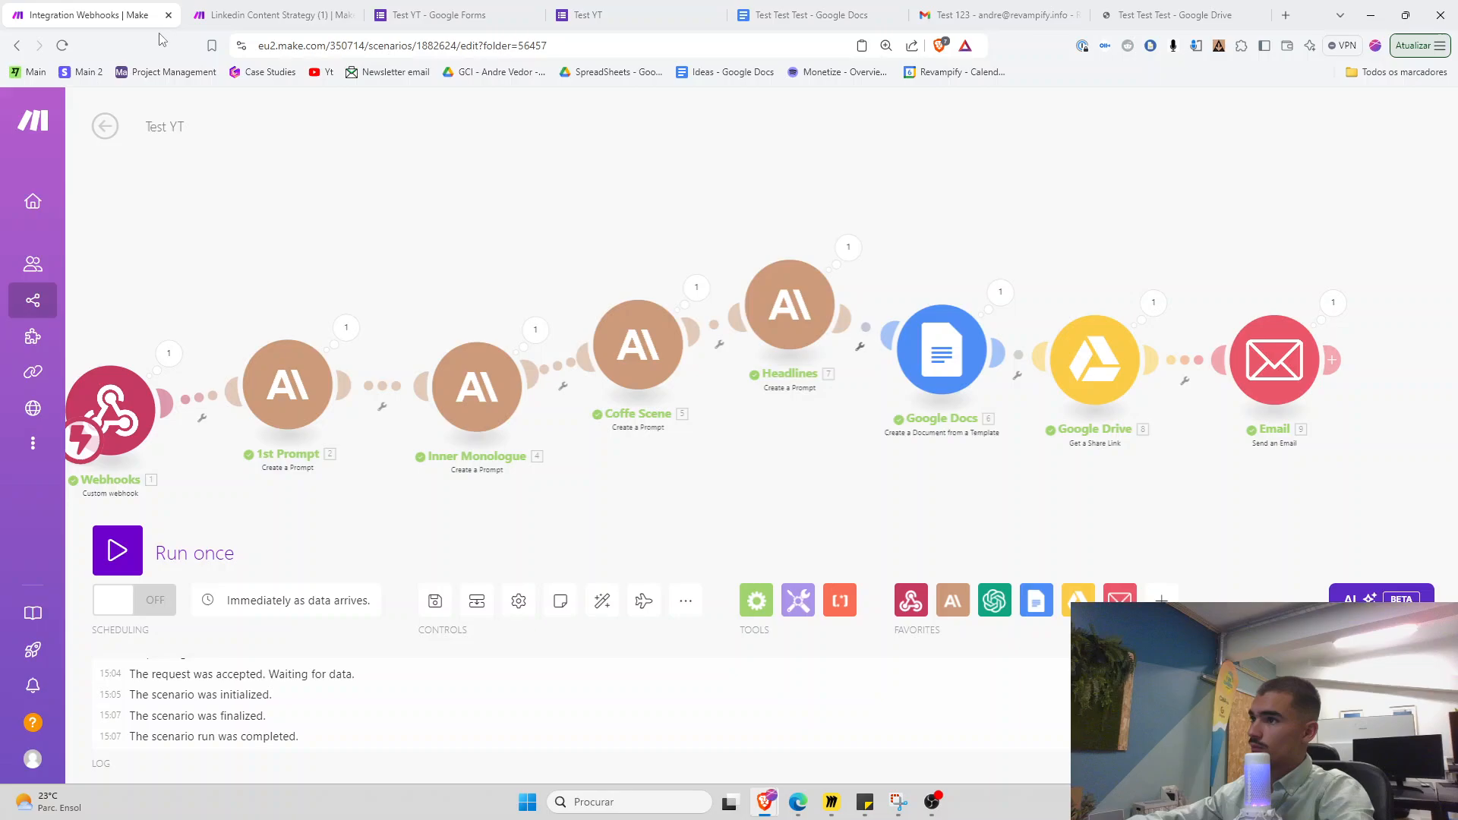
{"action": "left_click", "coordinate": [1100, 6]}
{"action": "left_click", "coordinate": [1014, 7]}
{"action": "left_click", "coordinate": [1140, 7]}
Zoom out and scroll through the generated research document's text
{"action": "scroll", "coordinate": [678, 395], "scroll_direction": "down", "scroll_amount": 1}
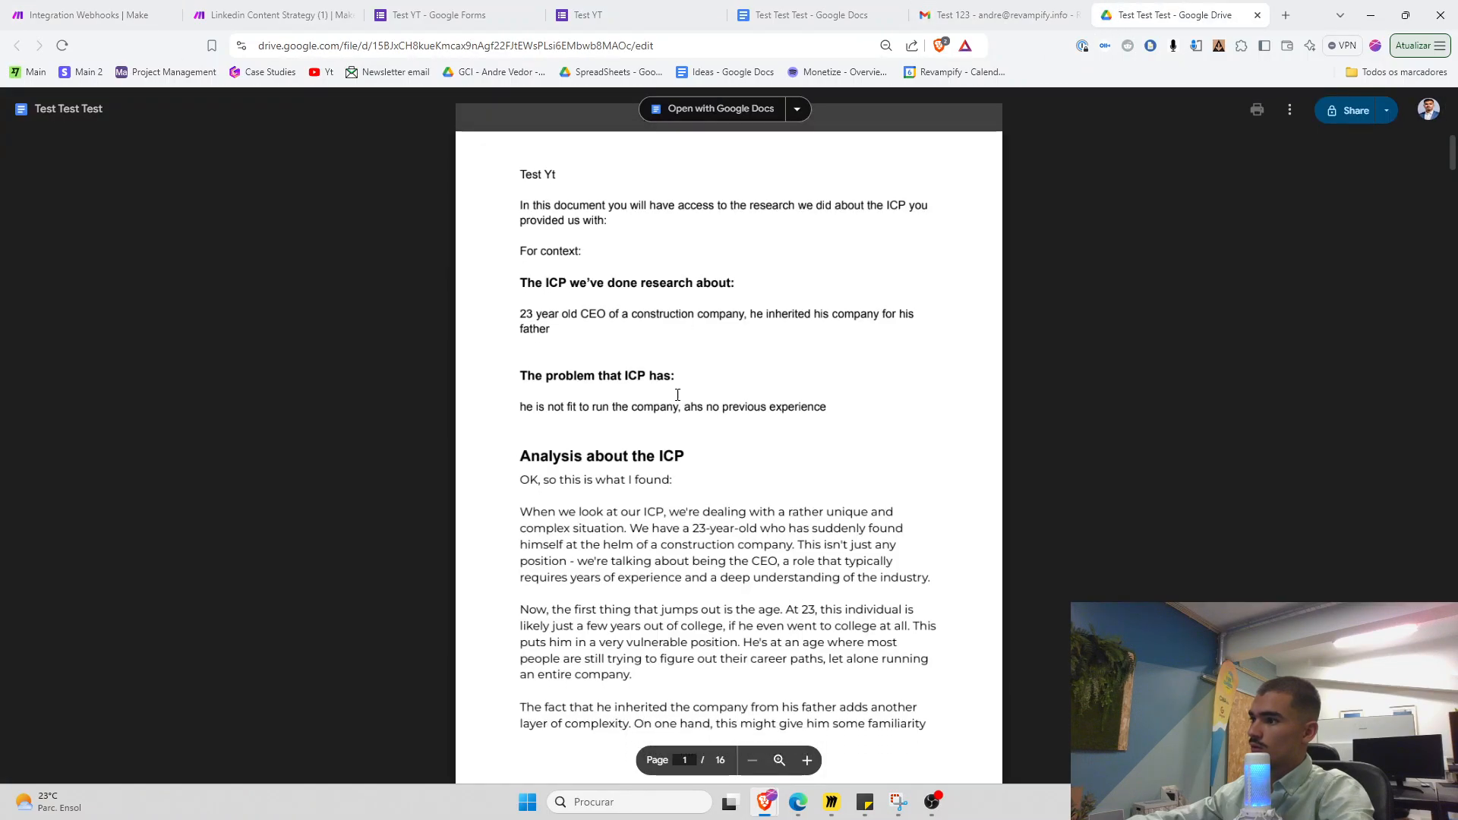
{"action": "key", "text": "ctrl+minus"}
{"action": "scroll", "coordinate": [675, 399], "scroll_direction": "down", "scroll_amount": 5}
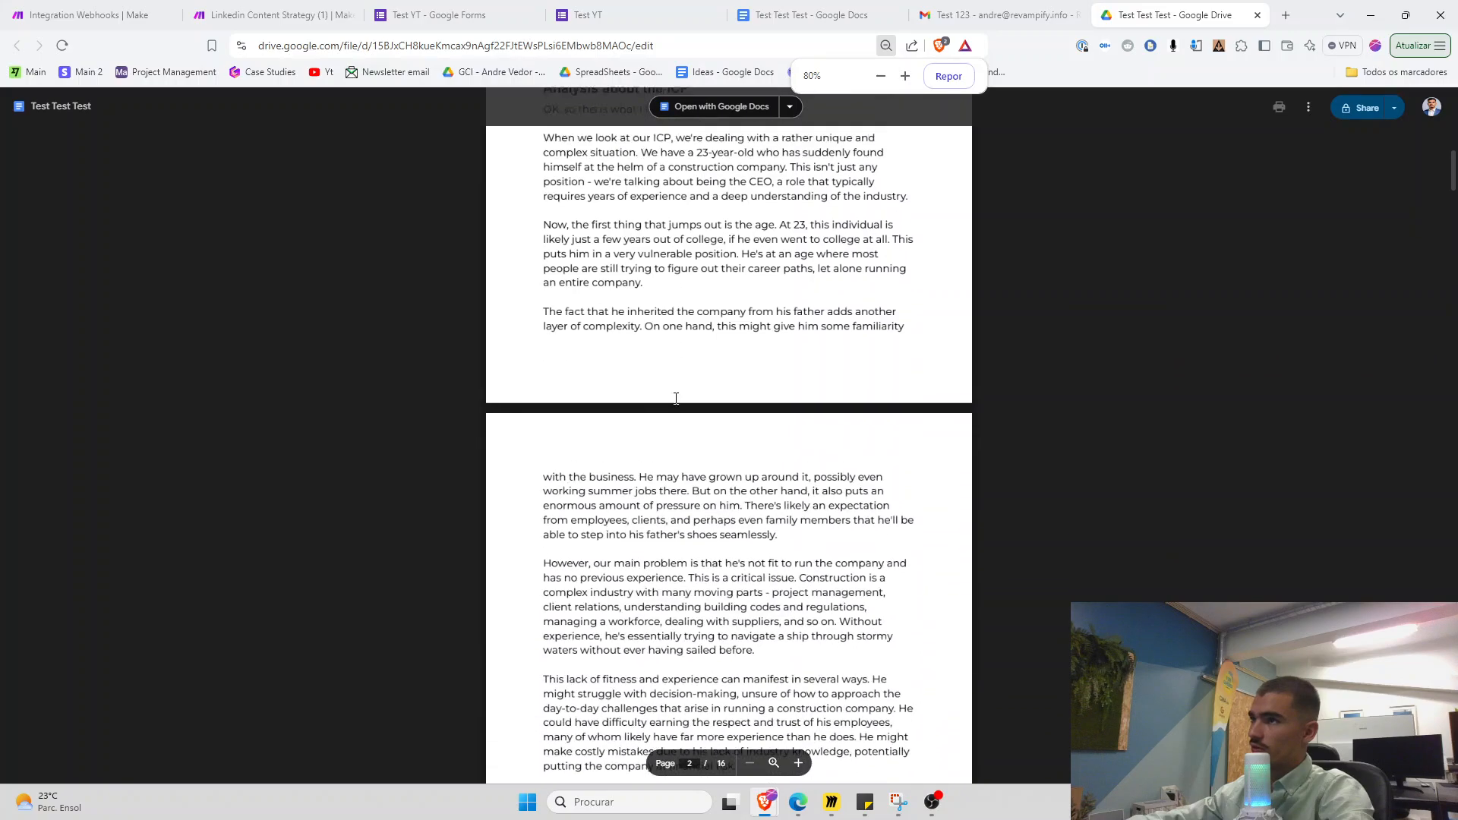
{"action": "scroll", "coordinate": [676, 398], "scroll_direction": "up", "scroll_amount": 5}
{"action": "left_click", "coordinate": [148, 15]}
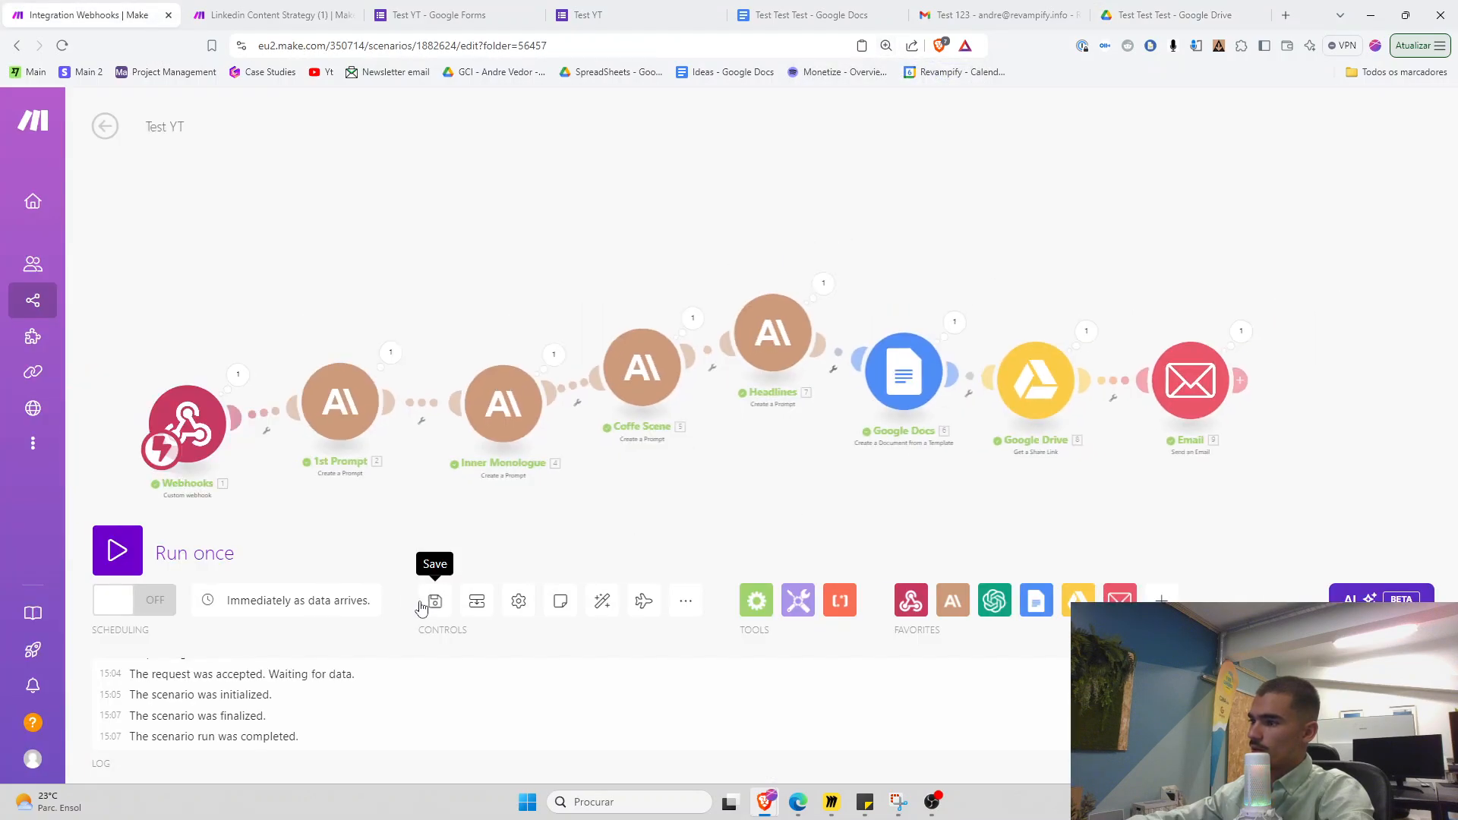
{"action": "left_click", "coordinate": [1174, 14]}
Open Claude in the browser tab
{"action": "left_click", "coordinate": [456, 45]}
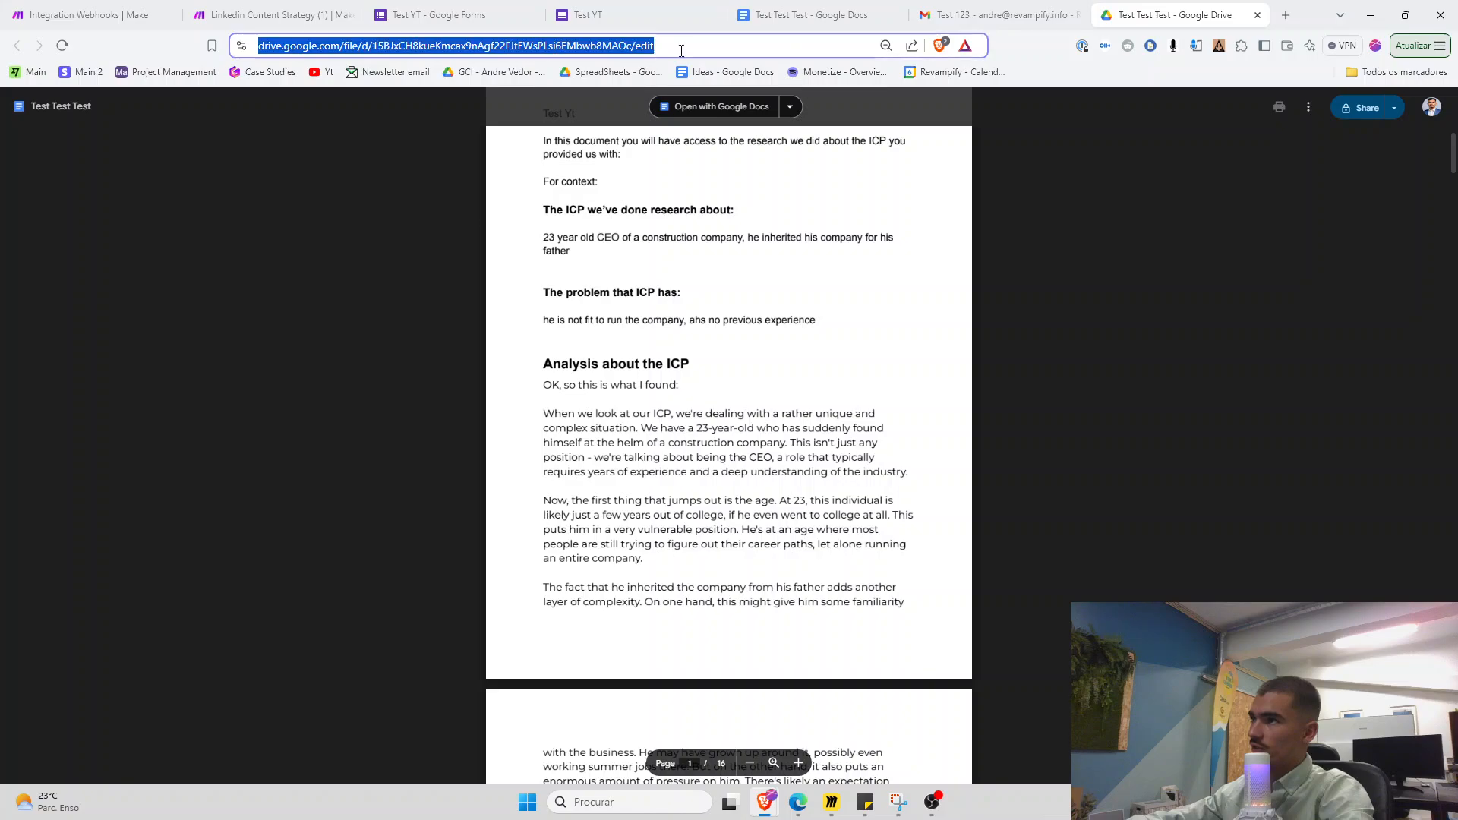
{"action": "type", "text": "c"}
{"action": "left_click", "coordinate": [448, 106]}
Close the Test 123 email and turn the scenario's schedule on
{"action": "left_click", "coordinate": [1033, 15]}
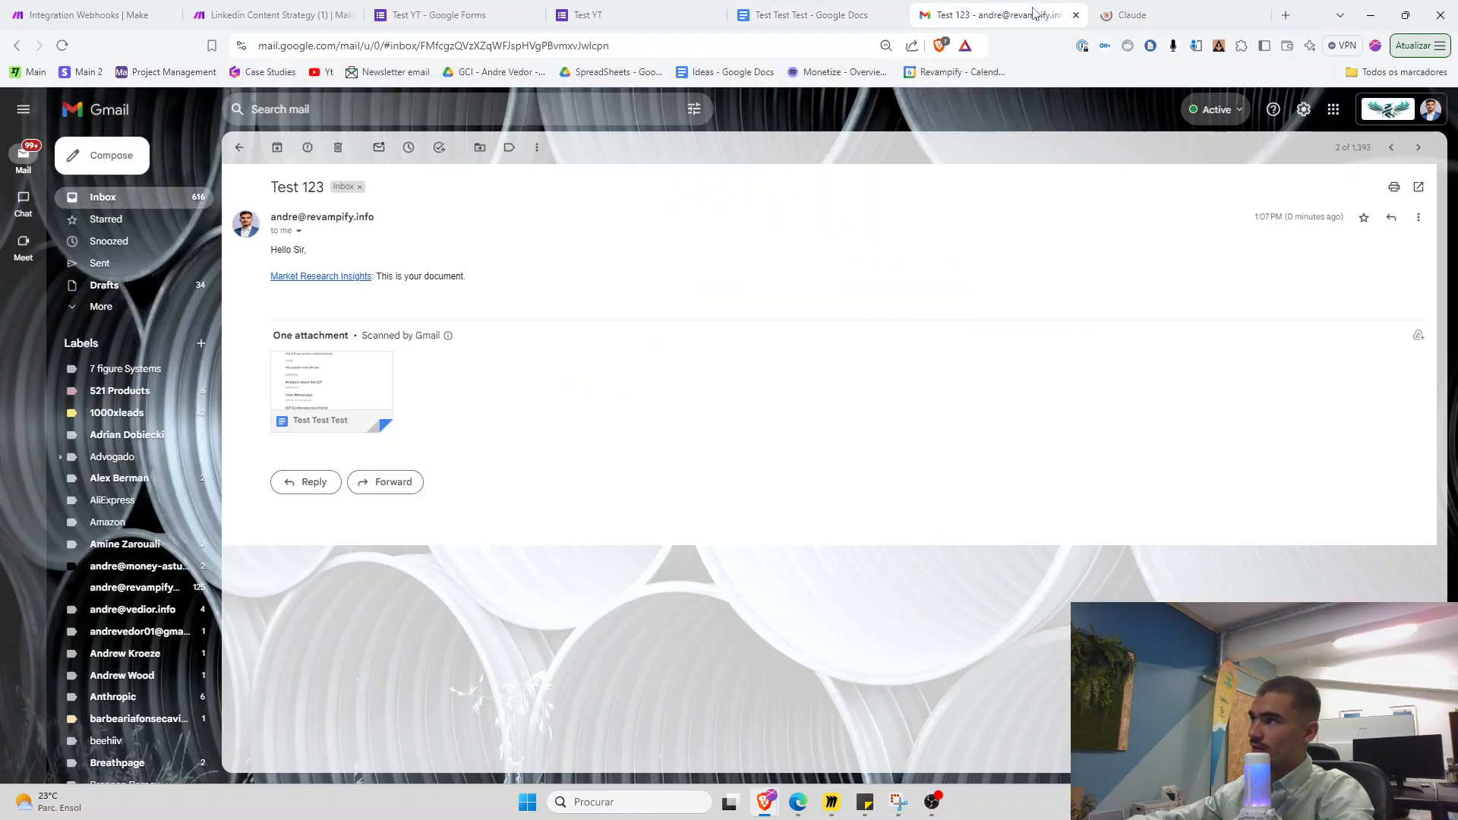
{"action": "left_click", "coordinate": [1076, 15]}
{"action": "left_click", "coordinate": [95, 15]}
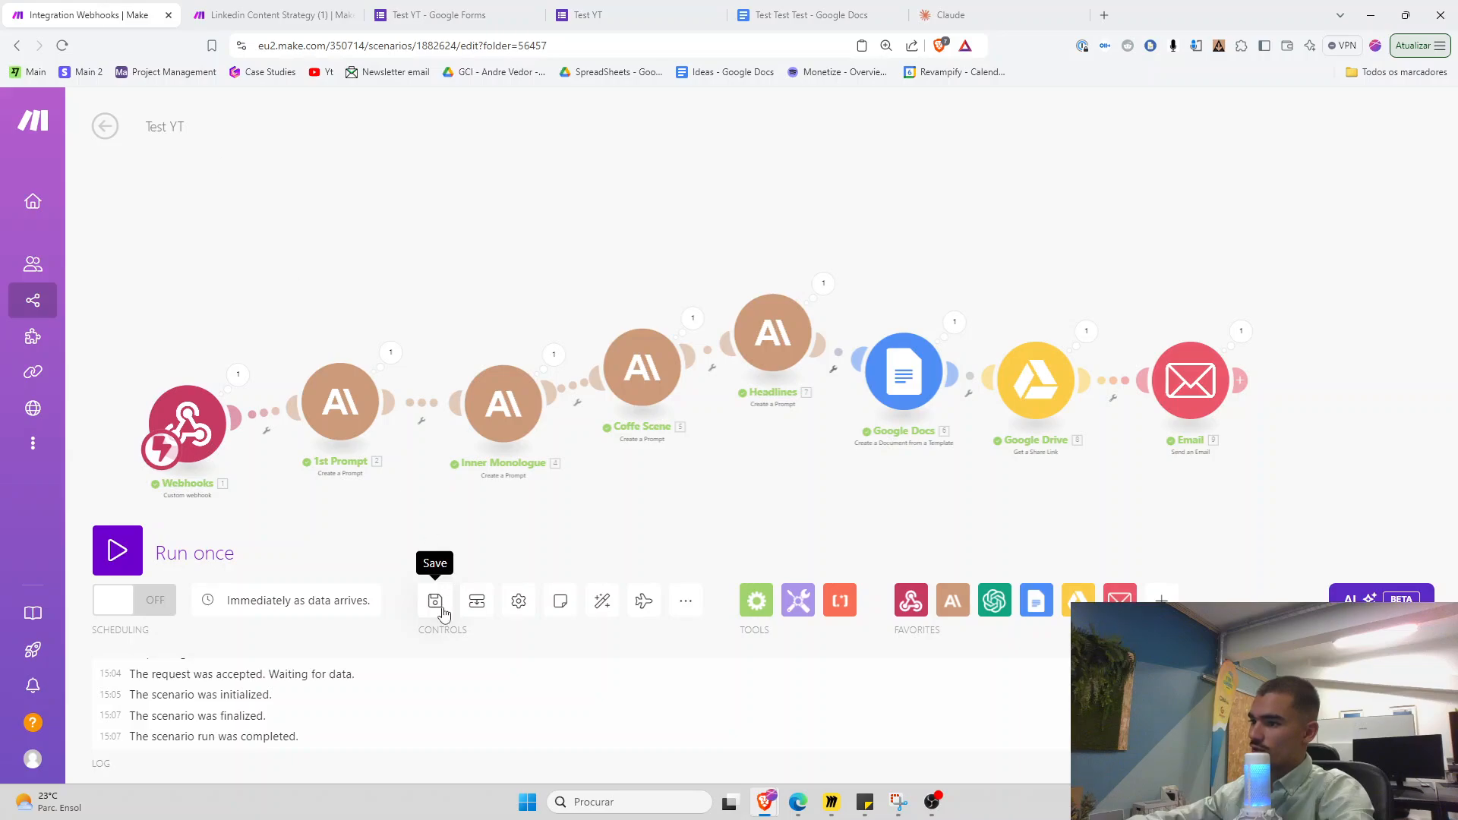
{"action": "left_click", "coordinate": [128, 612]}
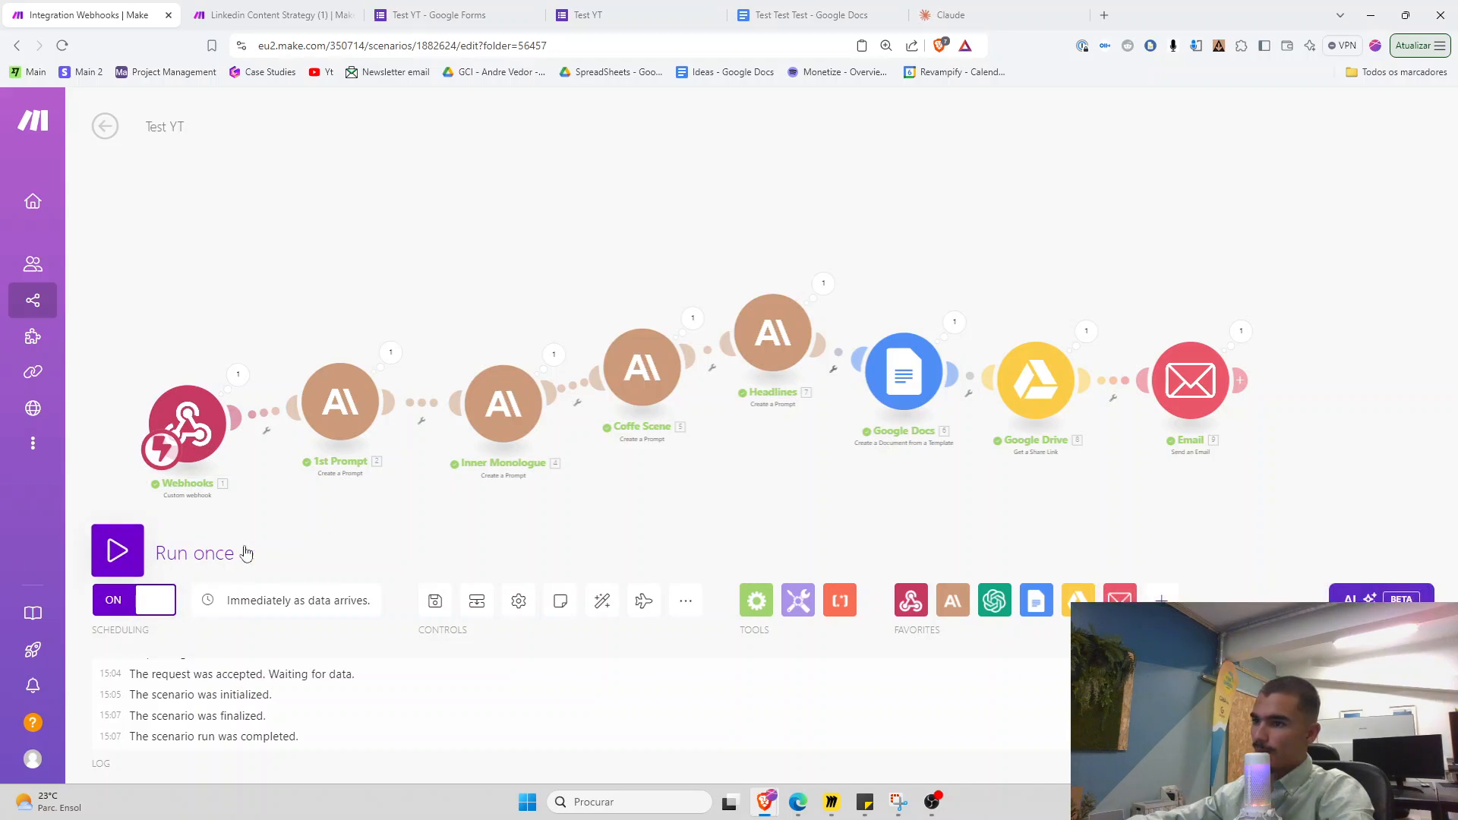
Show the Webhooks module's last-run output, expanding response and payload
{"action": "left_click_drag", "start_coordinate": [352, 549], "coordinate": [383, 536]}
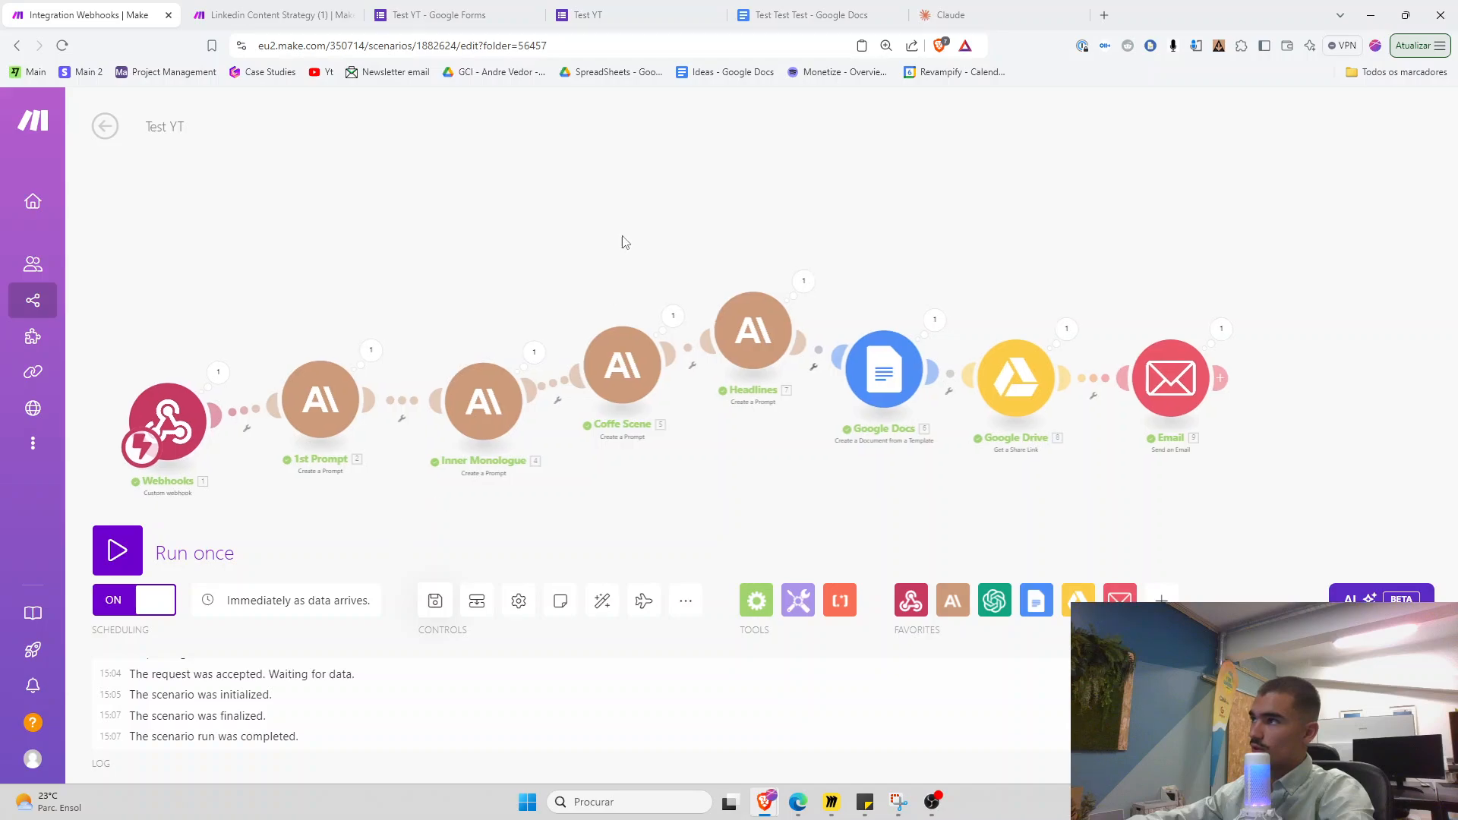
{"action": "left_click", "coordinate": [221, 373]}
{"action": "left_click", "coordinate": [297, 422]}
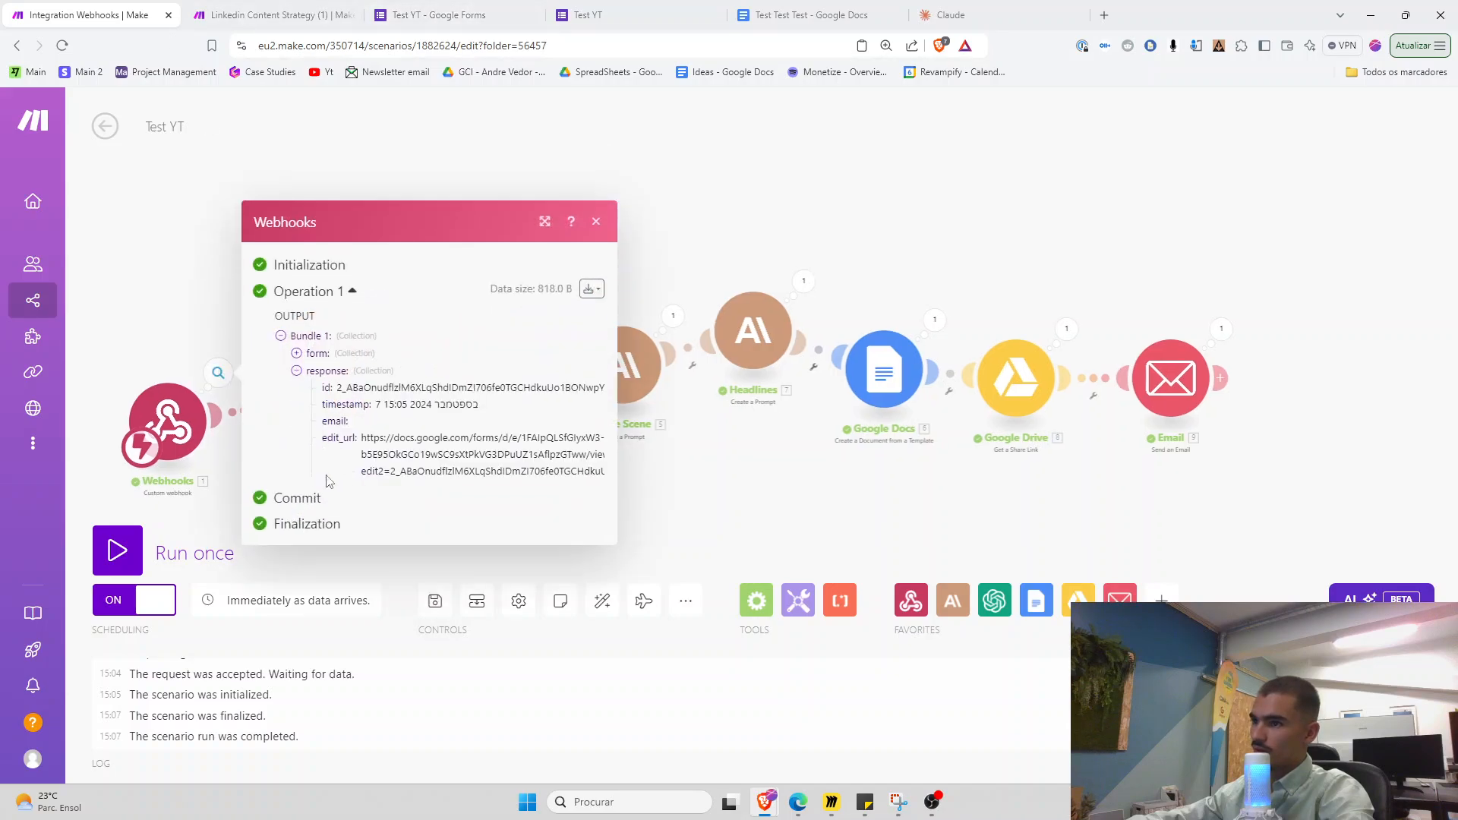
{"action": "left_click", "coordinate": [321, 483]}
Paste the webhook's ICP, fix and problem answers into Claude and begin typing the request
{"action": "left_click_drag", "start_coordinate": [338, 422], "coordinate": [524, 573]}
{"action": "key", "text": "ctrl+c"}
{"action": "left_click", "coordinate": [950, 14]}
{"action": "key", "text": "ctrl+v"}
{"action": "key", "text": "shift+Return"}
{"action": "key", "text": "shift+Return"}
{"action": "key", "text": "shift+Return"}
{"action": "key", "text": "shift+Return"}
{"action": "key", "text": "shift+Return"}
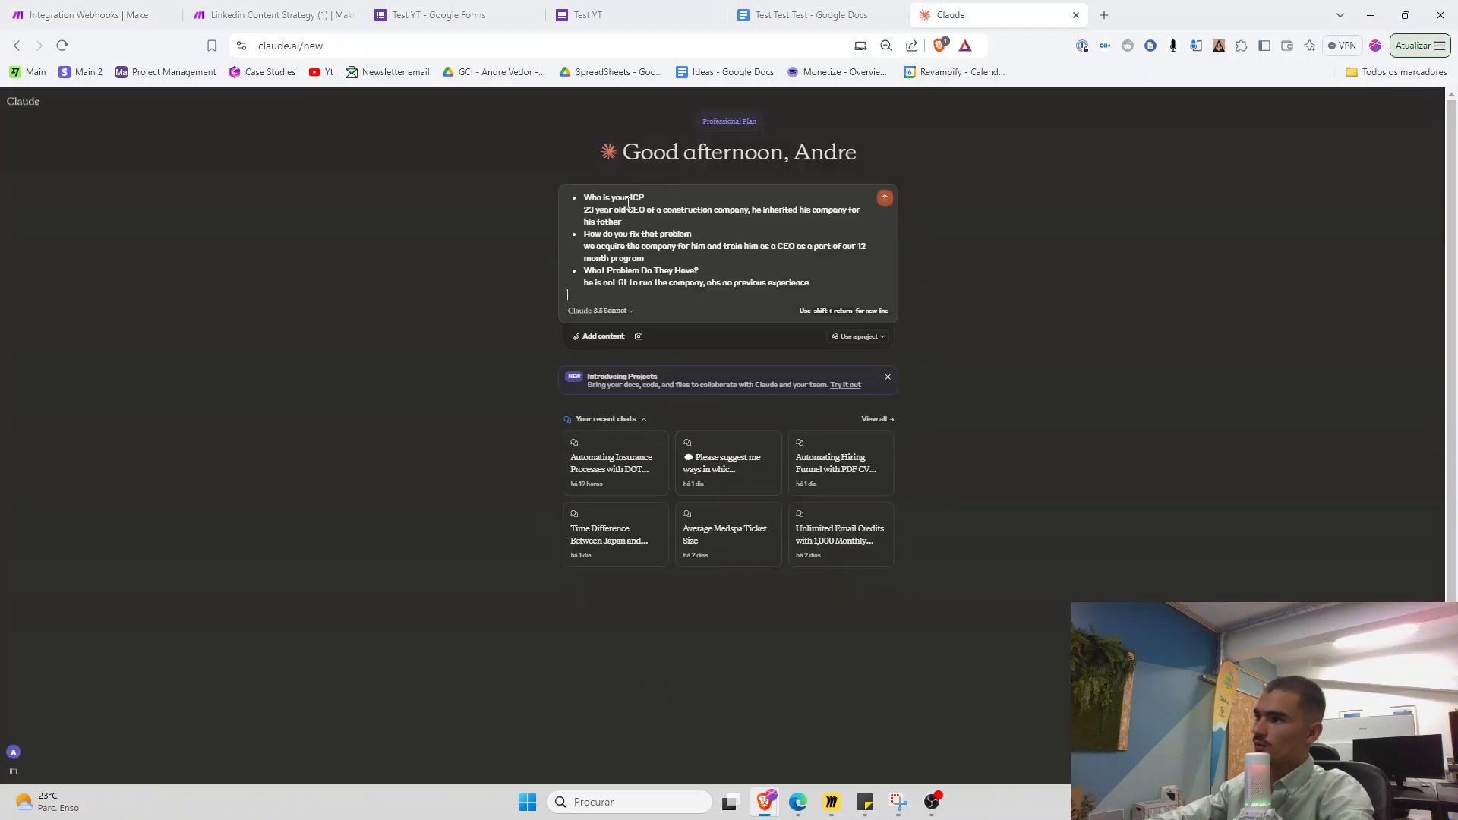
{"action": "type", "text": "create"}
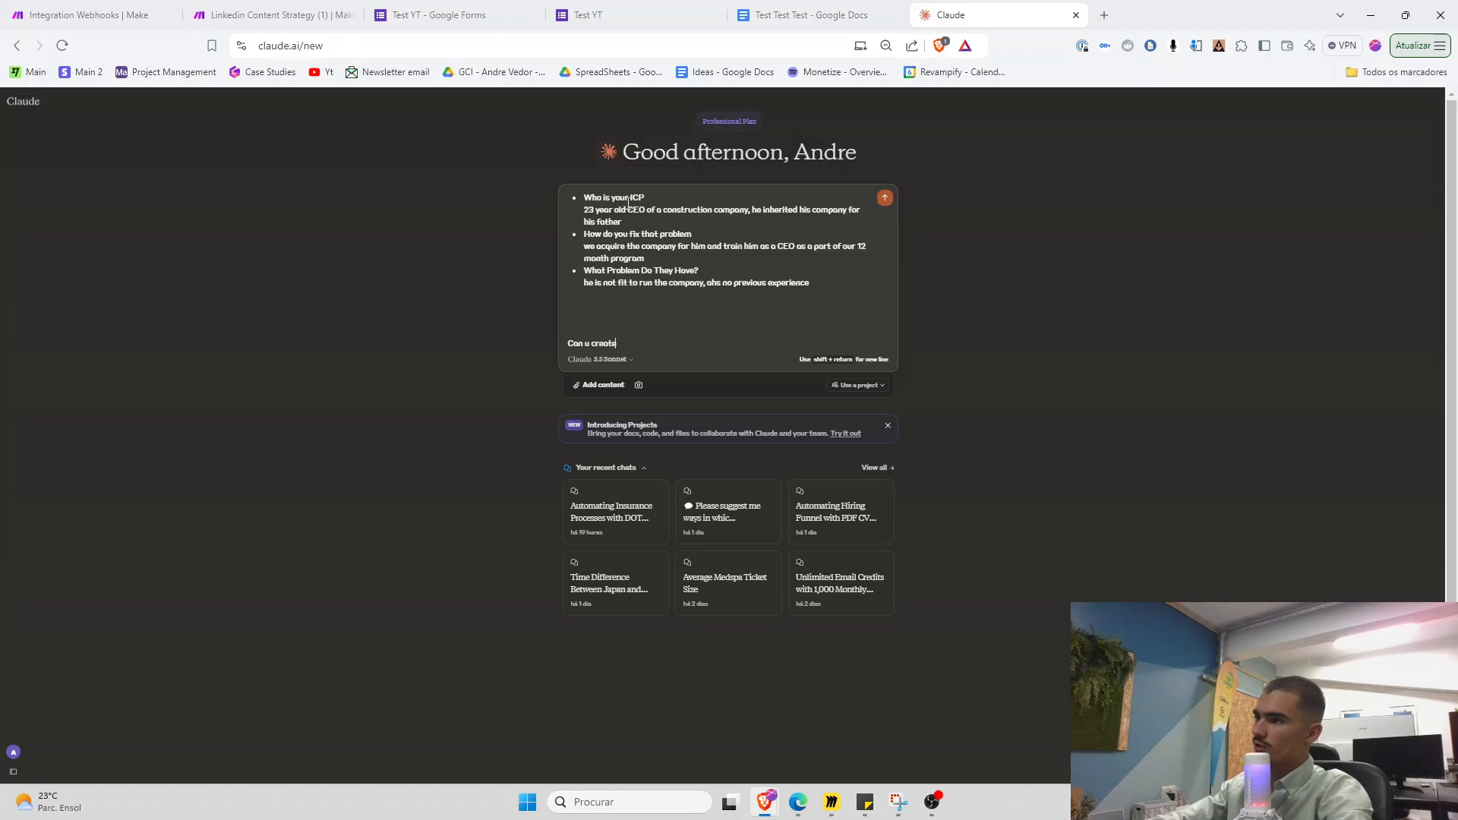
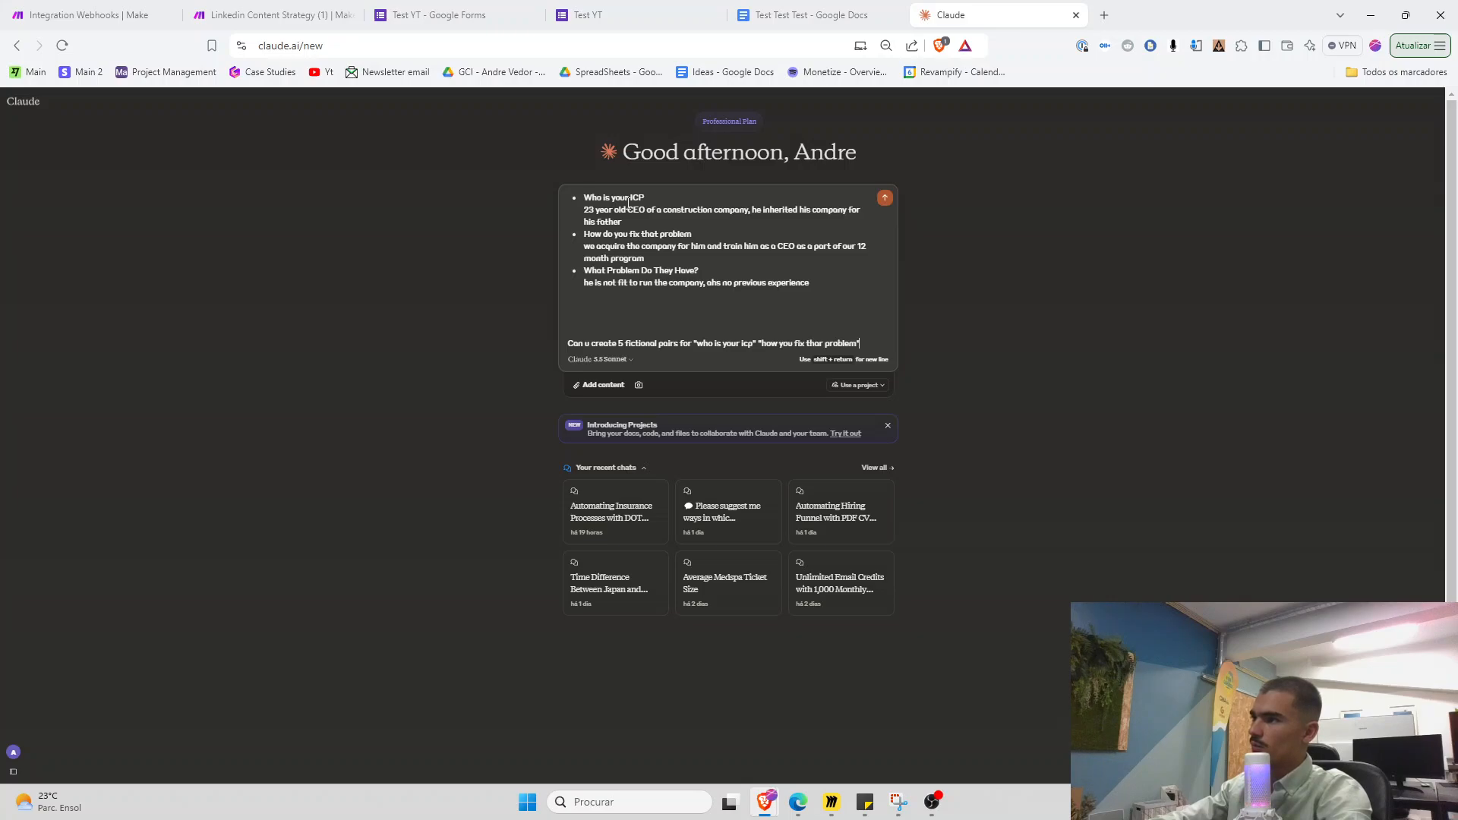
Finish the Claude prompt asking for 5 fictional ICP, fix and problem sets, and send it
{"action": "type", "text": "and \"what problem do th"}
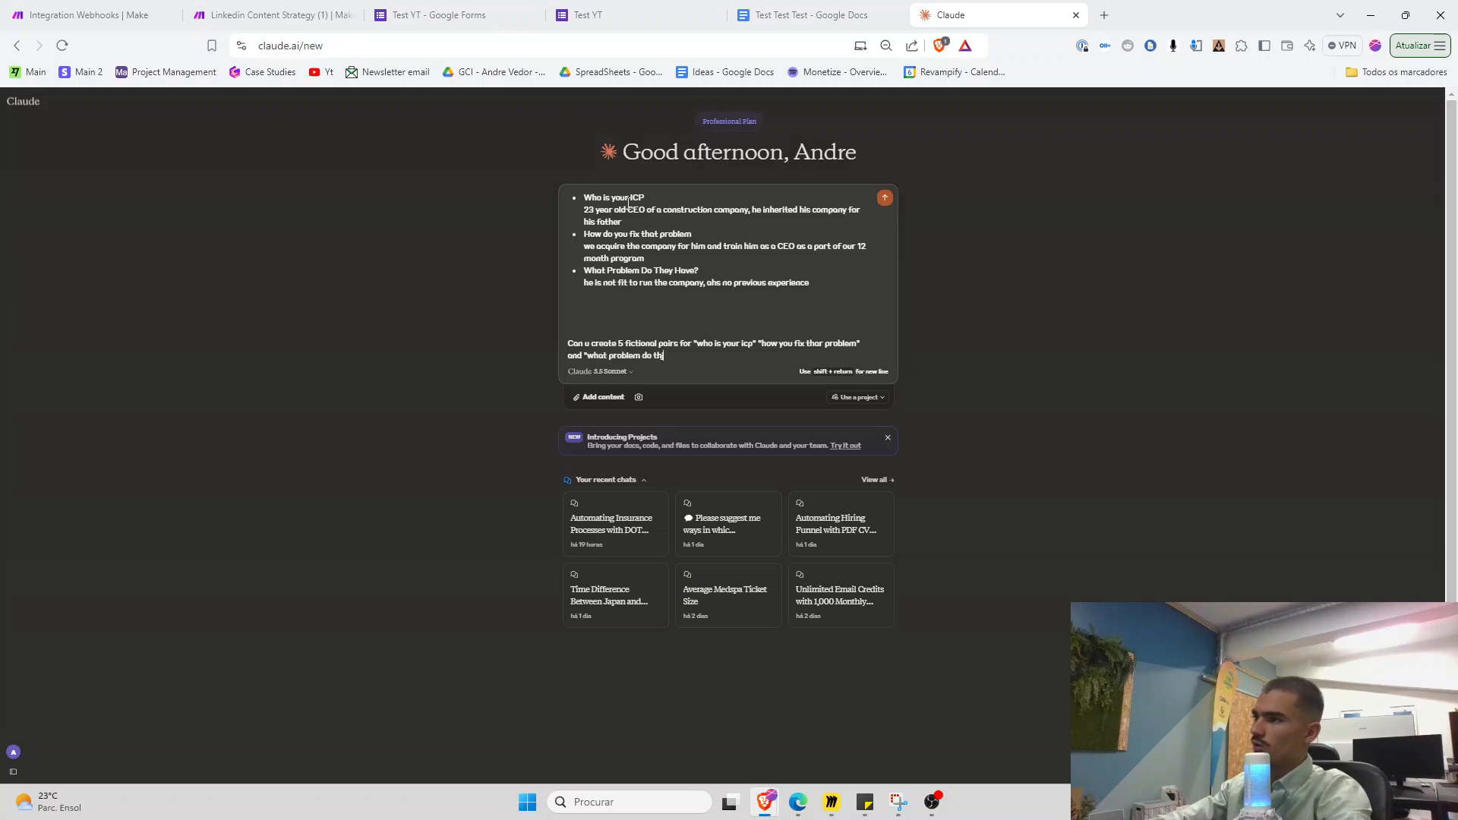
{"action": "type", "text": "\"?"}
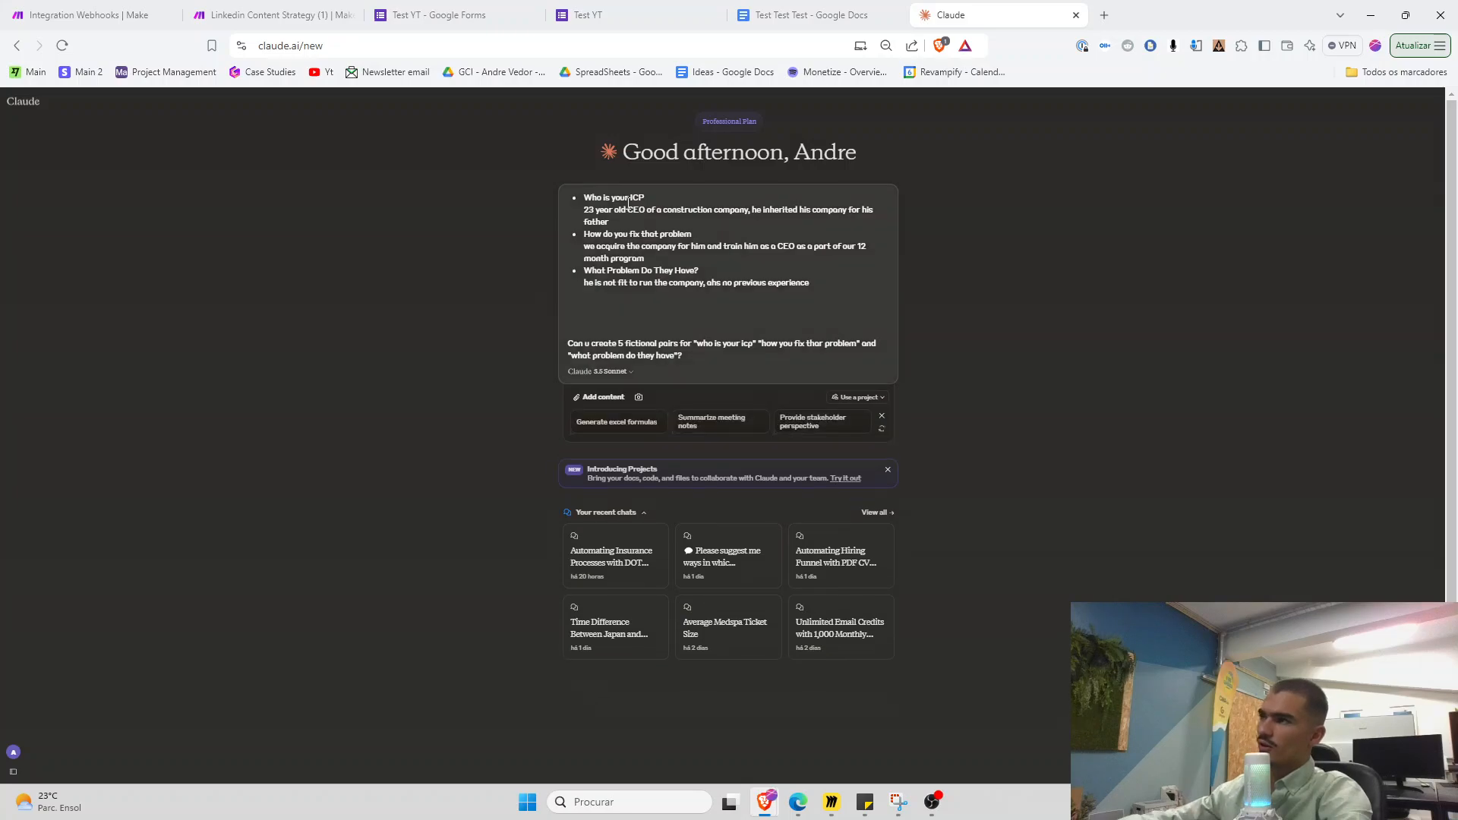
{"action": "key", "text": "Return"}
In Make, close the Webhooks run output and box-select all modules, then return to Claude's reply
{"action": "left_click", "coordinate": [94, 14]}
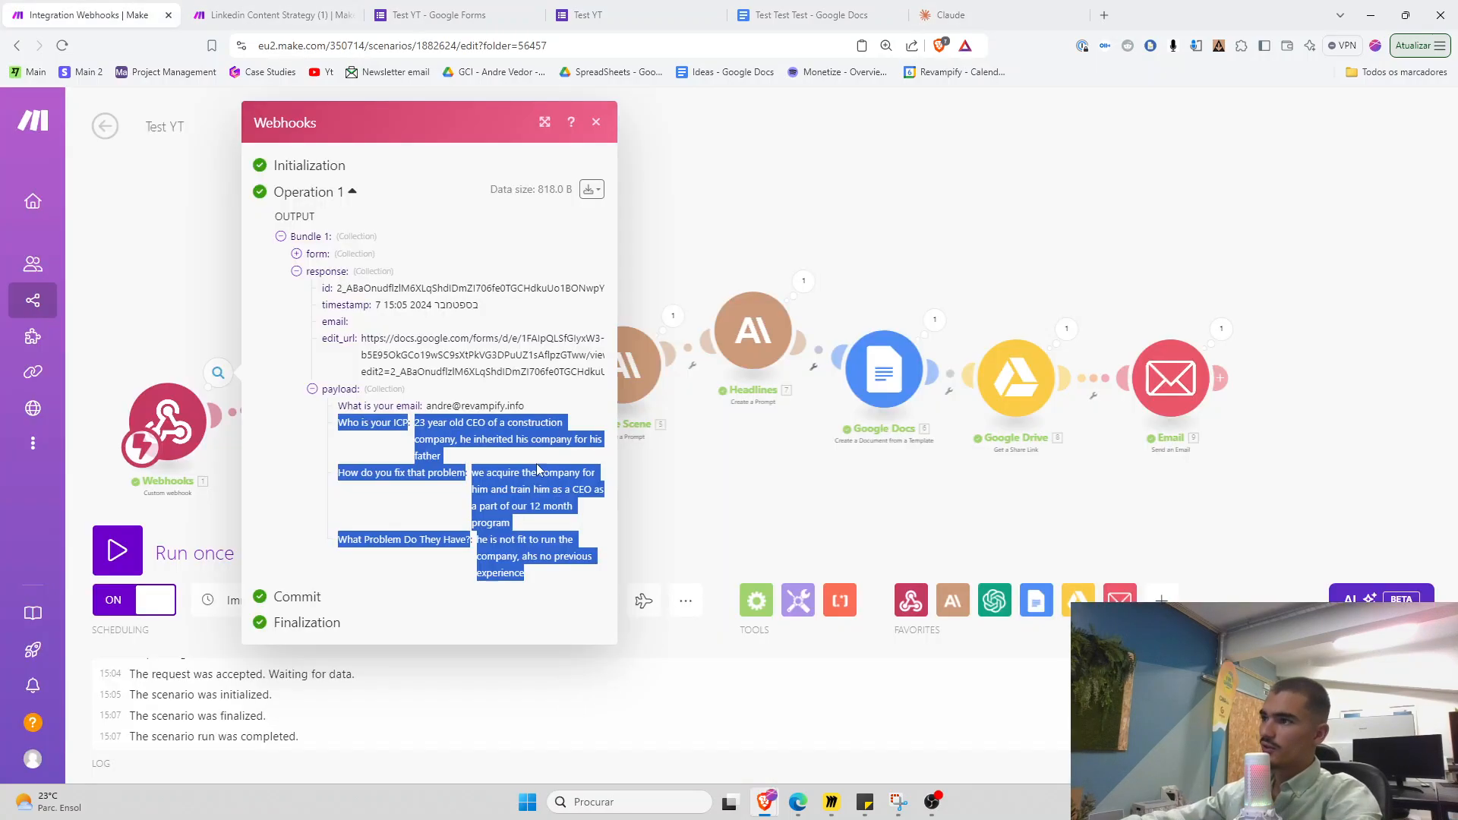
{"action": "left_click", "coordinate": [712, 501]}
{"action": "scroll", "coordinate": [726, 486], "scroll_direction": "down", "scroll_amount": 3}
{"action": "left_click_drag", "start_coordinate": [244, 275], "coordinate": [1173, 510]}
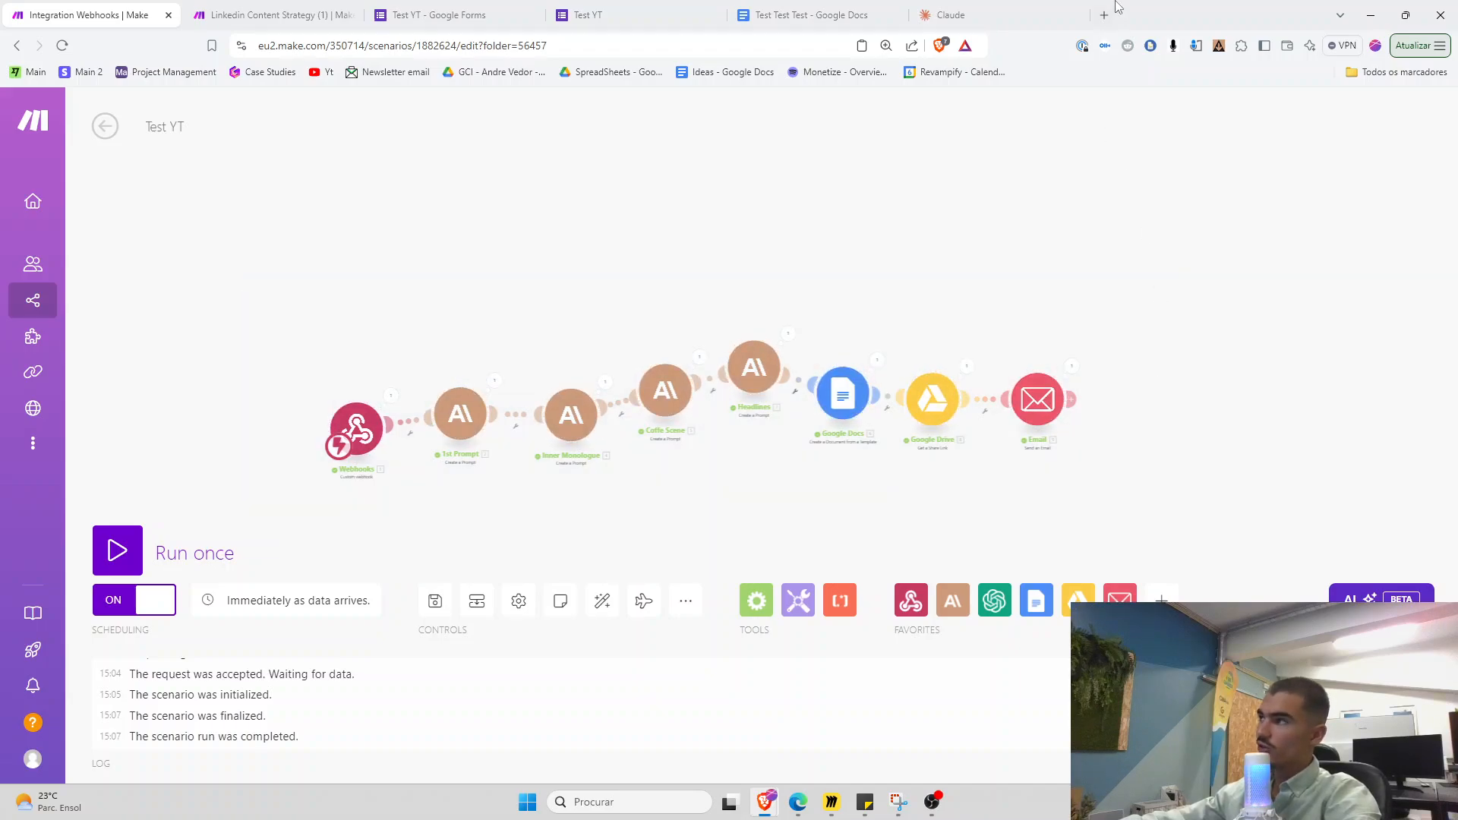
{"action": "left_click", "coordinate": [1022, 9]}
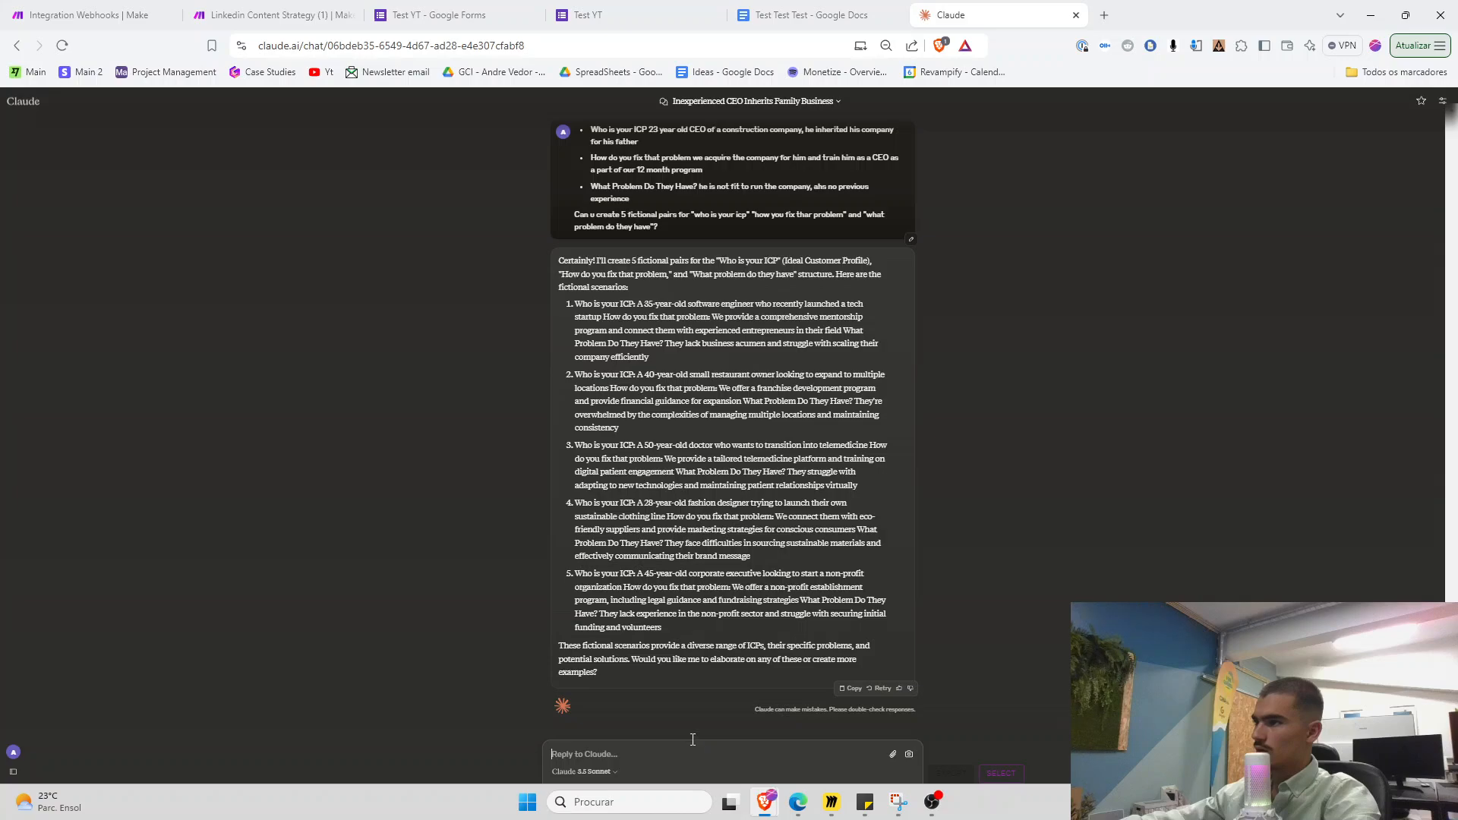
Start a new Test YT response, enter the email, and paste scenario 1's software-engineer founder as the ICP
{"action": "key", "text": "ctrl+plus"}
{"action": "key", "text": "ctrl+plus"}
{"action": "left_click", "coordinate": [557, 11]}
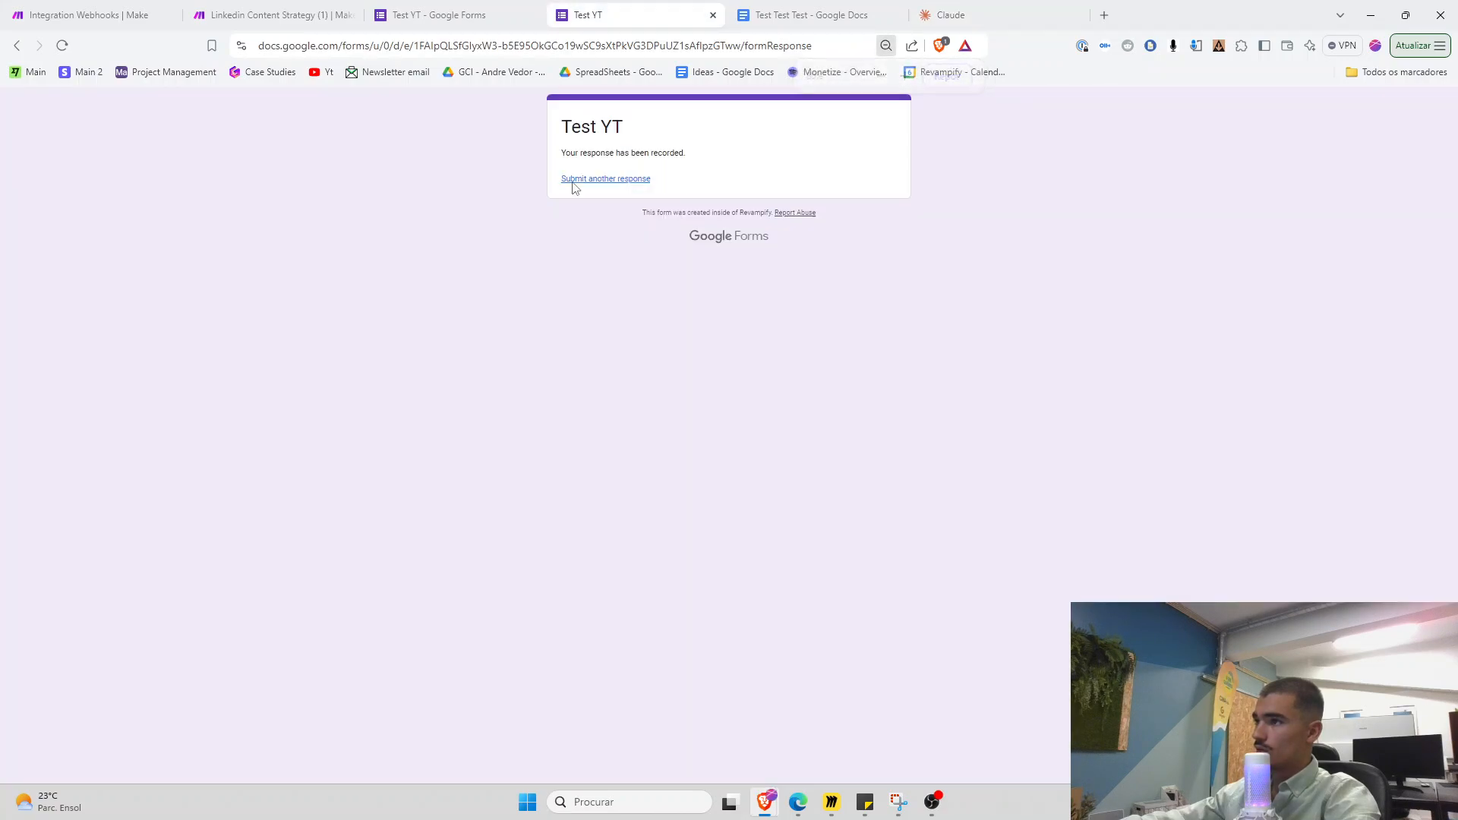
{"action": "left_click", "coordinate": [601, 179]}
{"action": "left_click", "coordinate": [610, 248]}
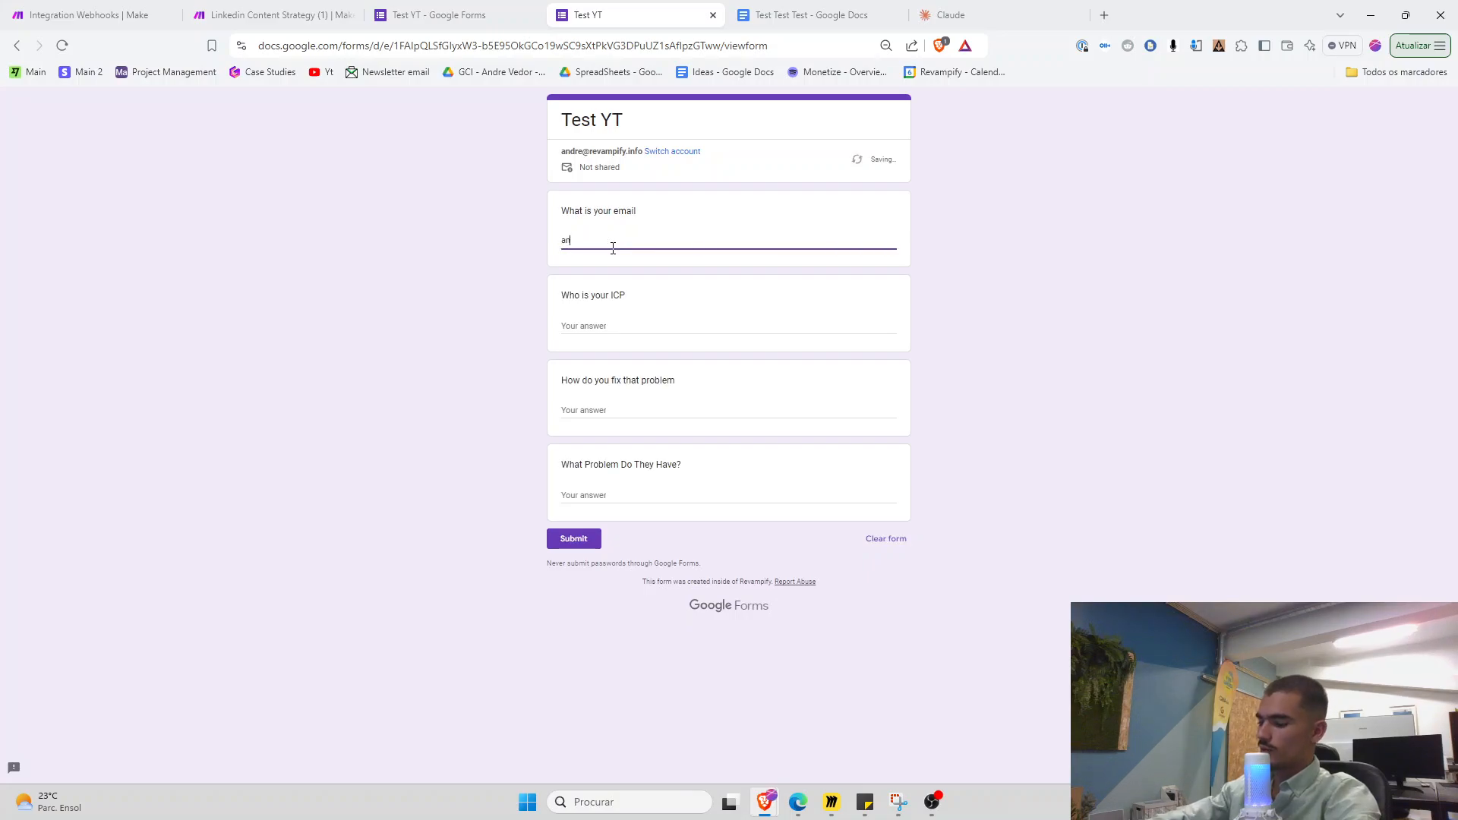
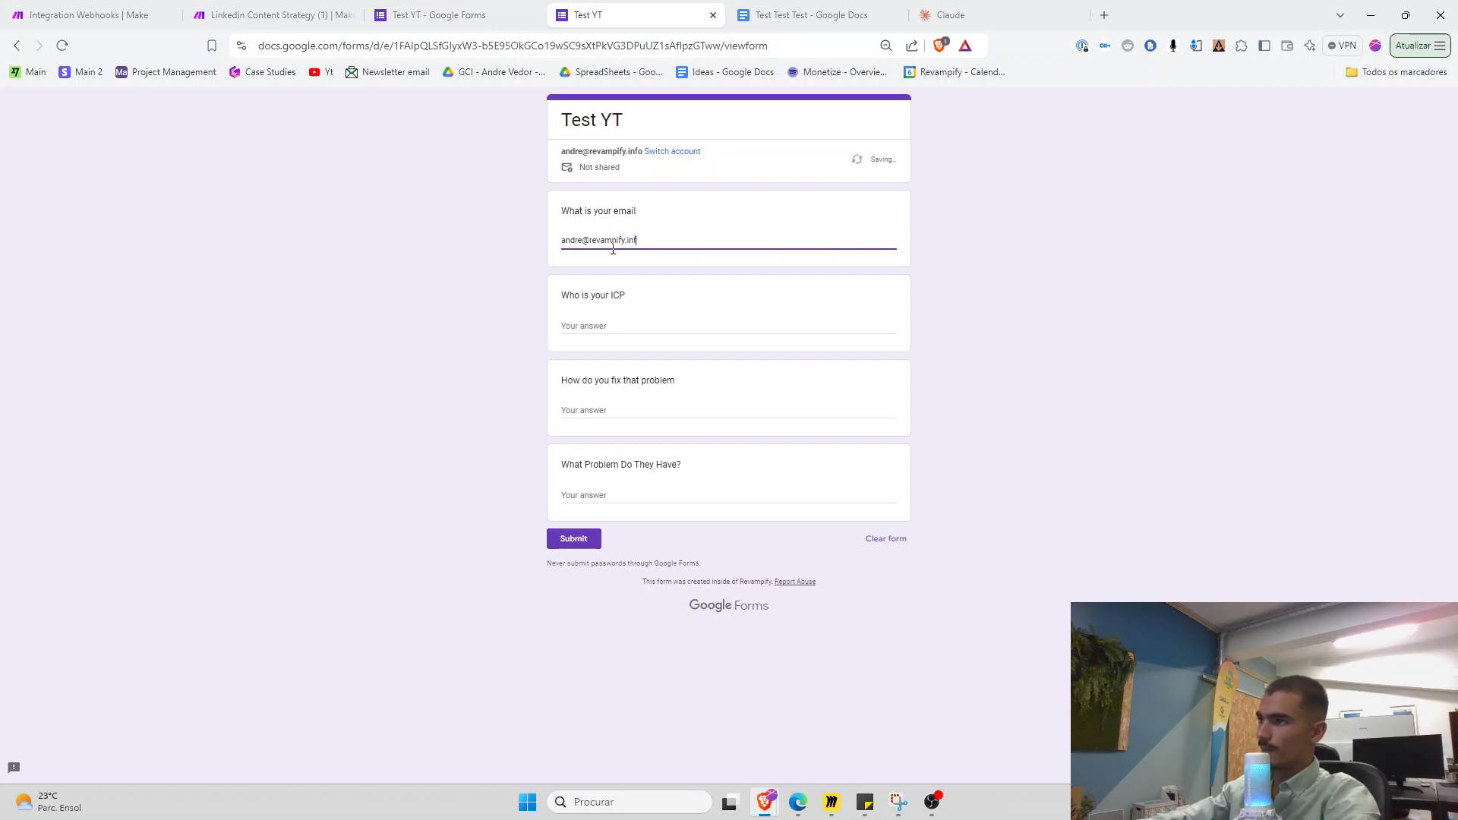
{"action": "left_click", "coordinate": [1049, 7]}
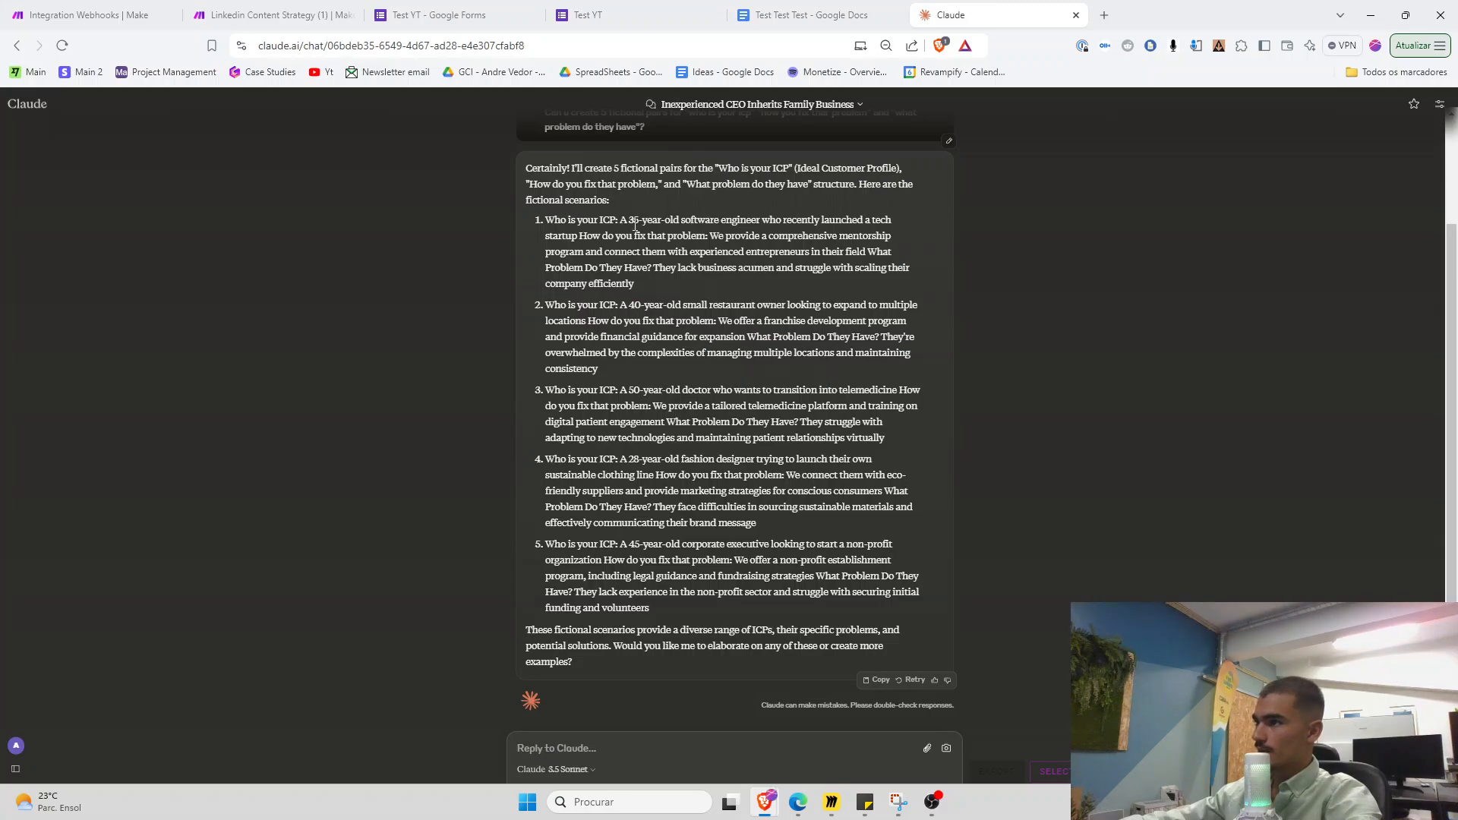
{"action": "left_click_drag", "start_coordinate": [623, 220], "coordinate": [582, 241]}
{"action": "key", "text": "ctrl+c"}
{"action": "left_click", "coordinate": [588, 15]}
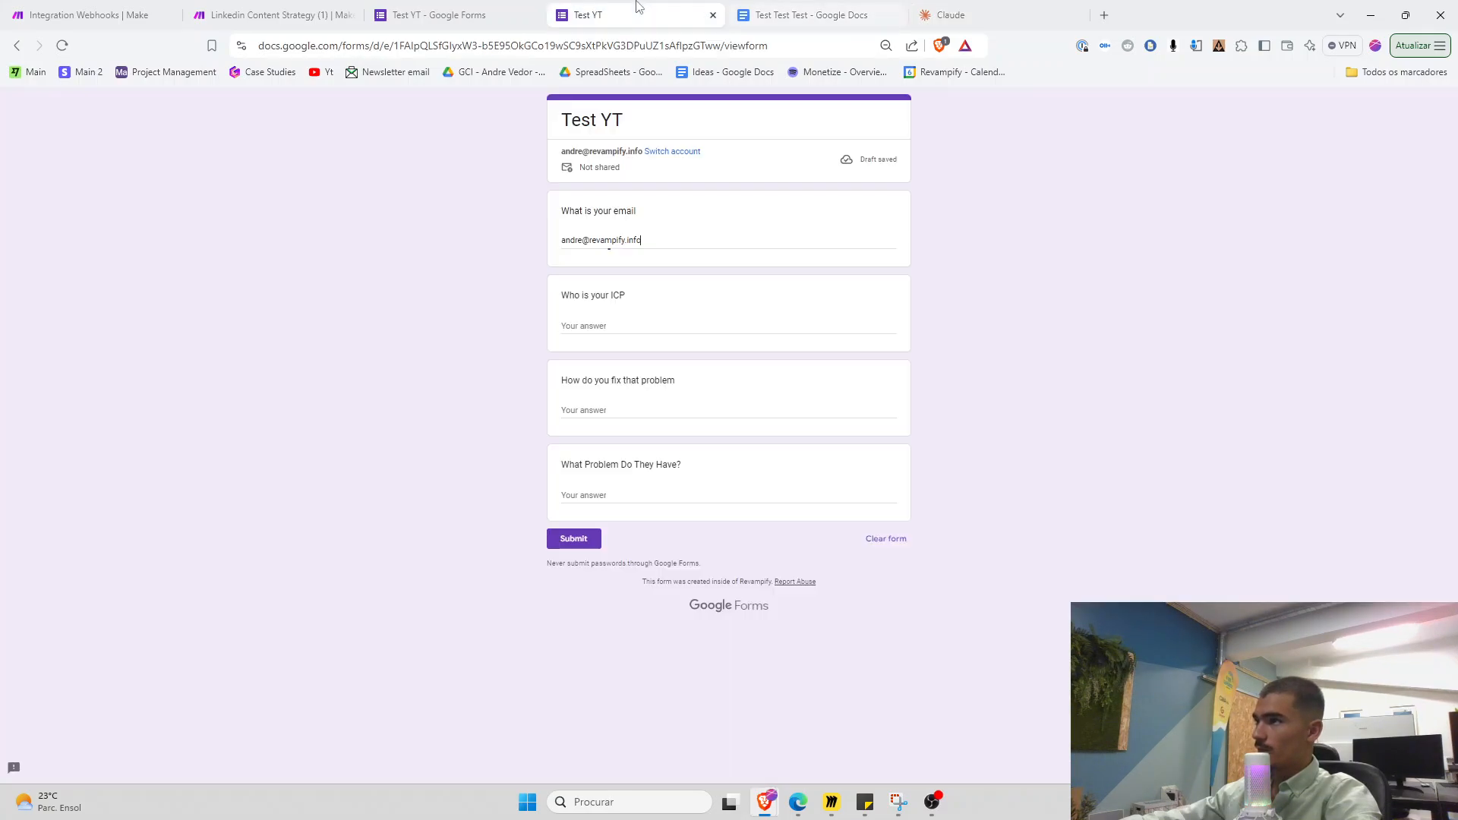
{"action": "left_click", "coordinate": [596, 326]}
{"action": "key", "text": "ctrl+v"}
{"action": "key", "text": "ctrl+9"}
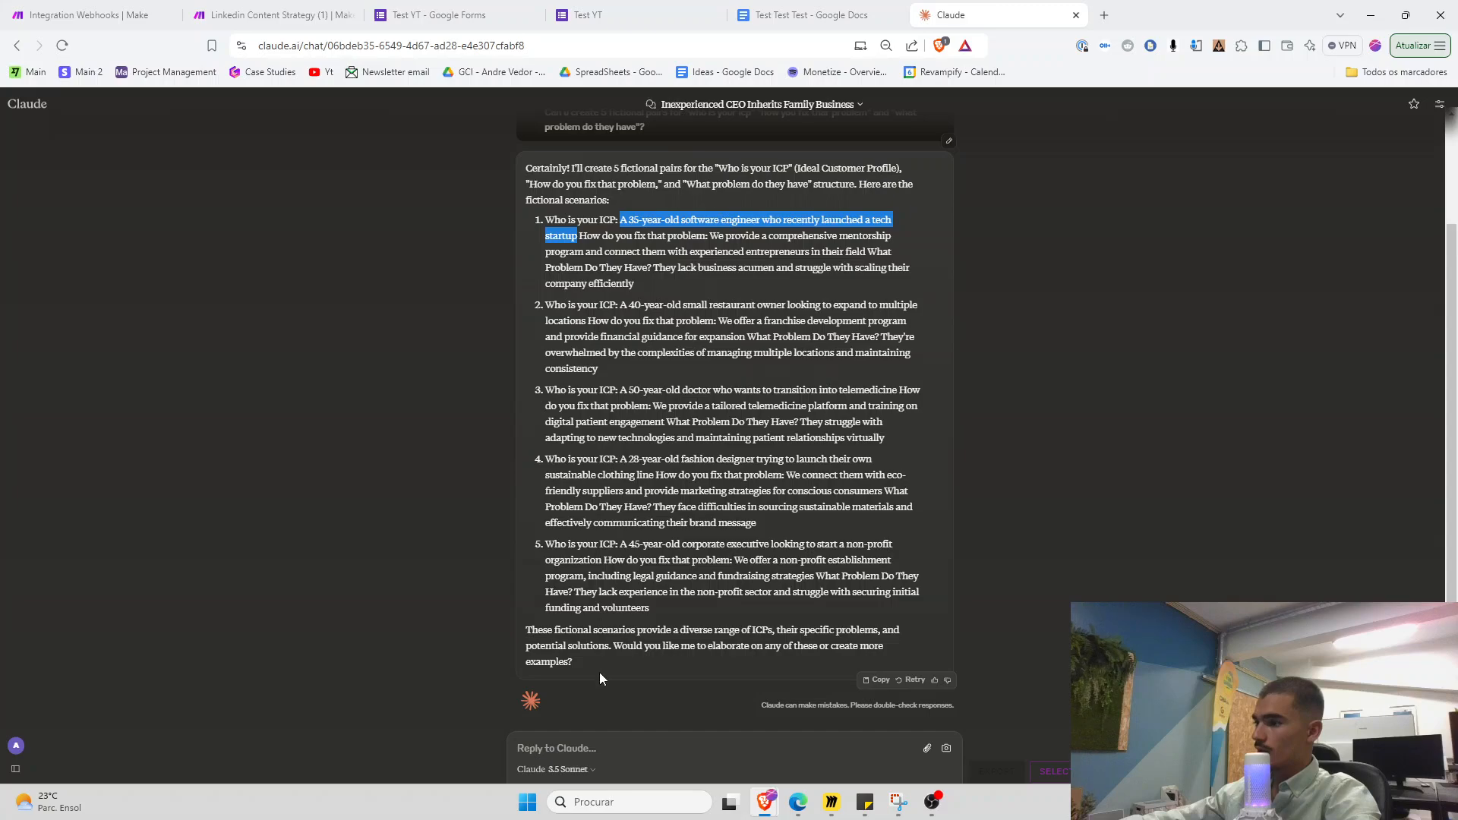
Paste scenario 1's mentorship-program sentence into How do you fix that problem
{"action": "left_click_drag", "start_coordinate": [715, 237], "coordinate": [895, 258]}
{"action": "key", "text": "ctrl+c"}
{"action": "left_click", "coordinate": [530, 9]}
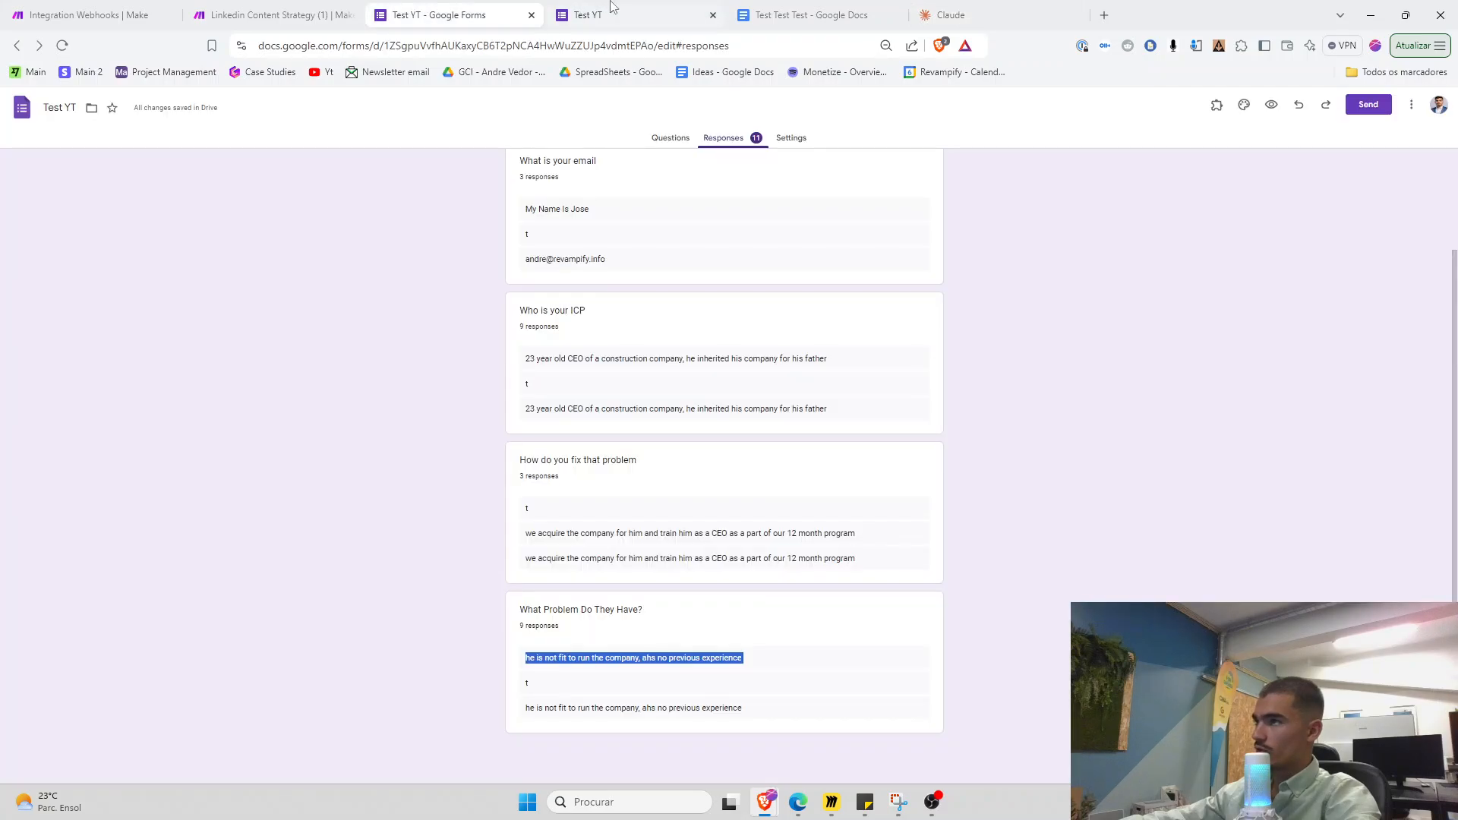
{"action": "left_click", "coordinate": [588, 14]}
{"action": "left_click", "coordinate": [608, 410]}
{"action": "key", "text": "ctrl+v"}
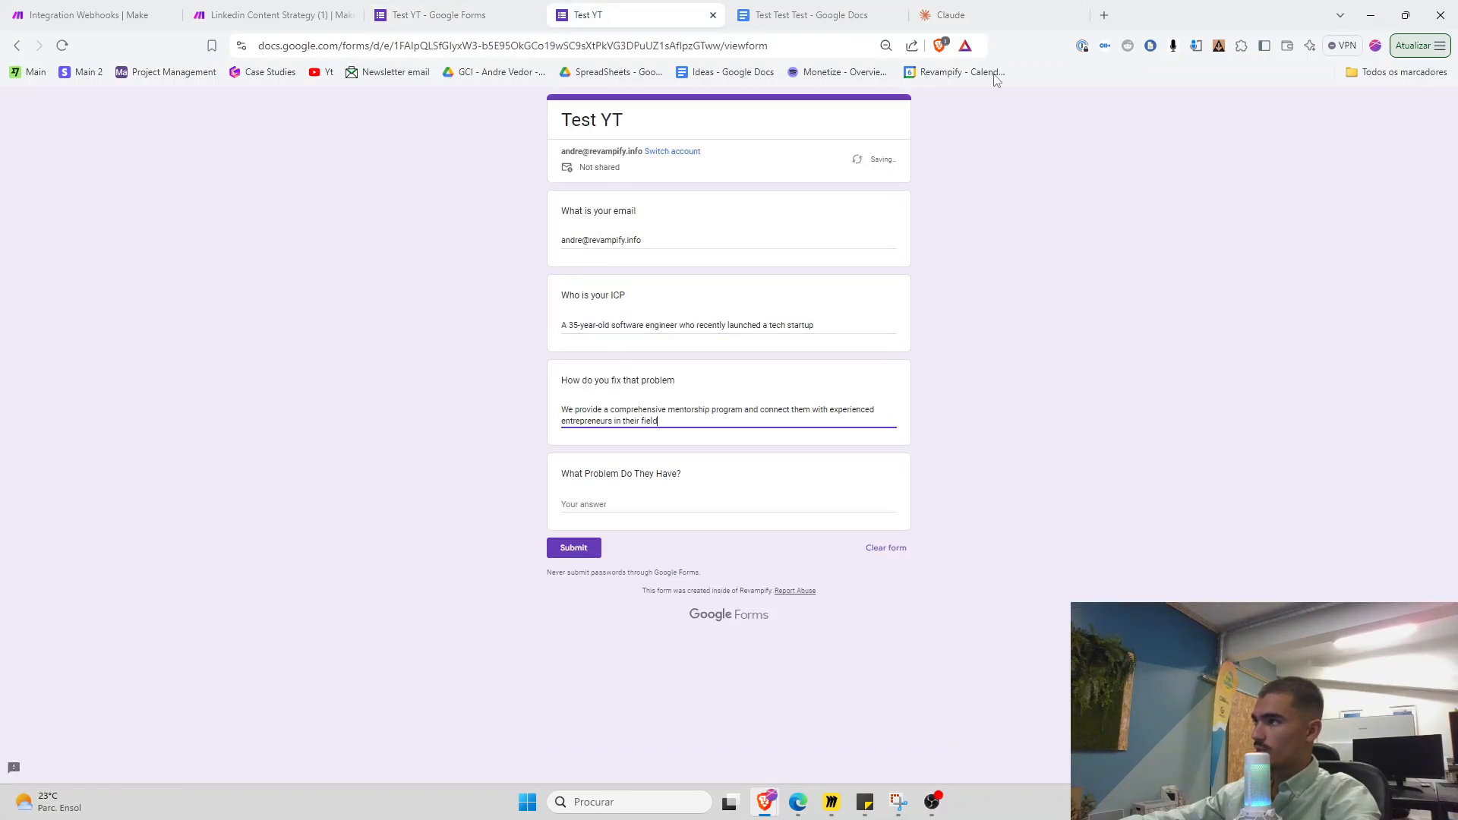
{"action": "left_click", "coordinate": [675, 529]}
Paste scenario 1's business-acumen problem into the last field and submit the response
{"action": "left_click", "coordinate": [946, 14]}
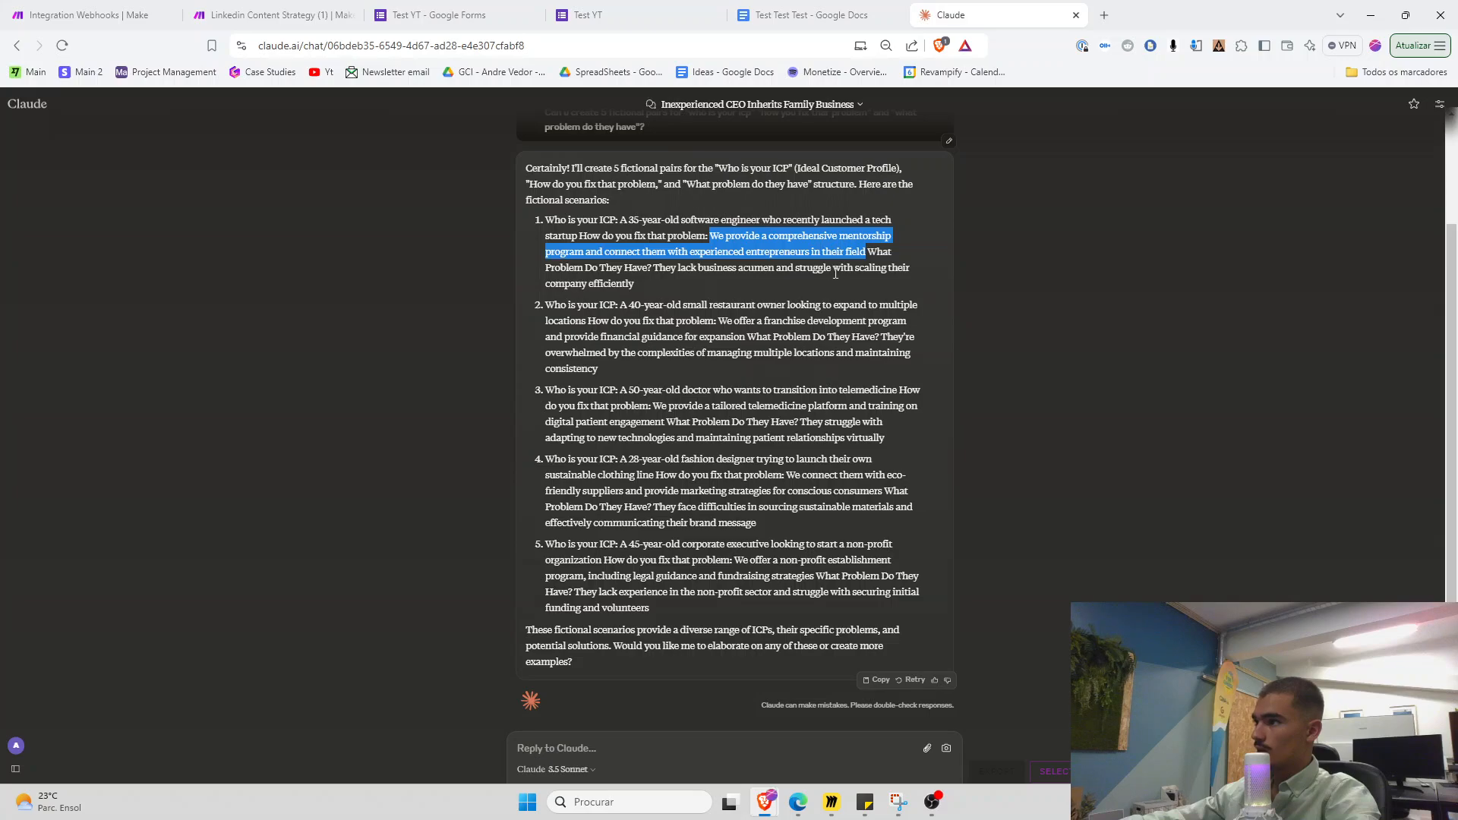
{"action": "left_click_drag", "start_coordinate": [652, 269], "coordinate": [635, 284]}
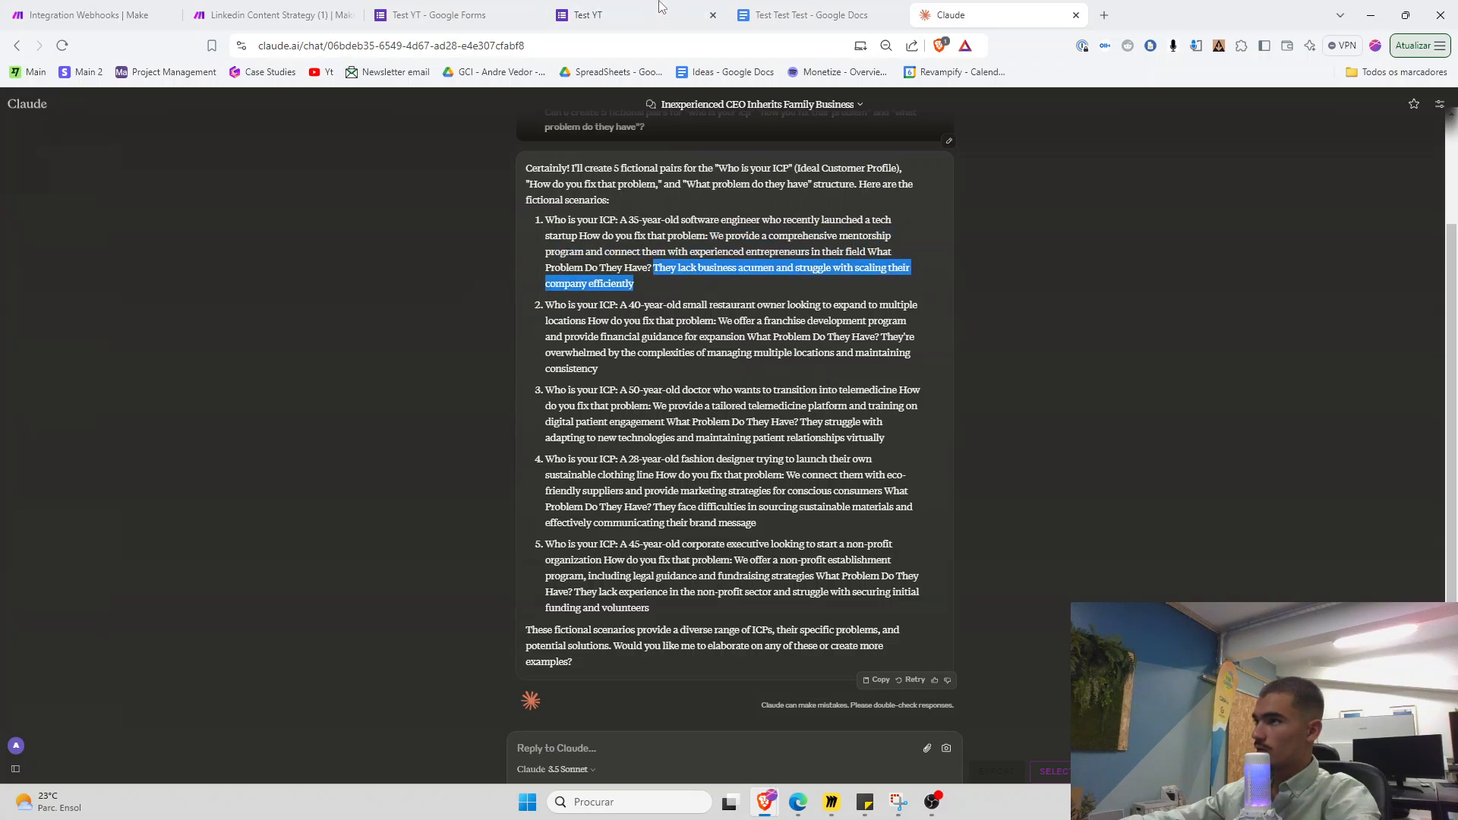
{"action": "key", "text": "ctrl+c"}
{"action": "left_click", "coordinate": [663, 9]}
{"action": "key", "text": "ctrl+v"}
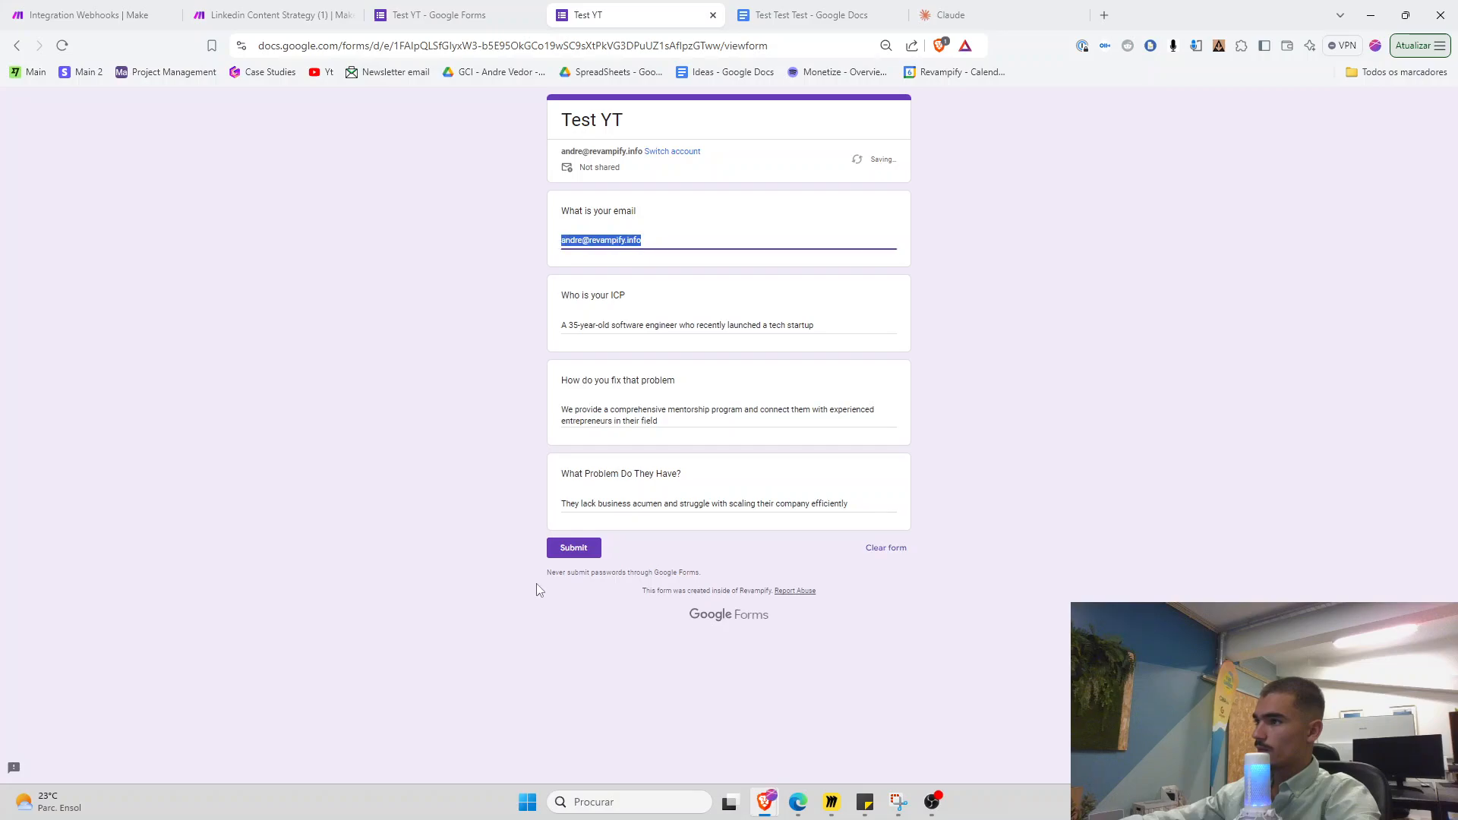
{"action": "left_click", "coordinate": [566, 547]}
{"action": "left_click", "coordinate": [596, 178]}
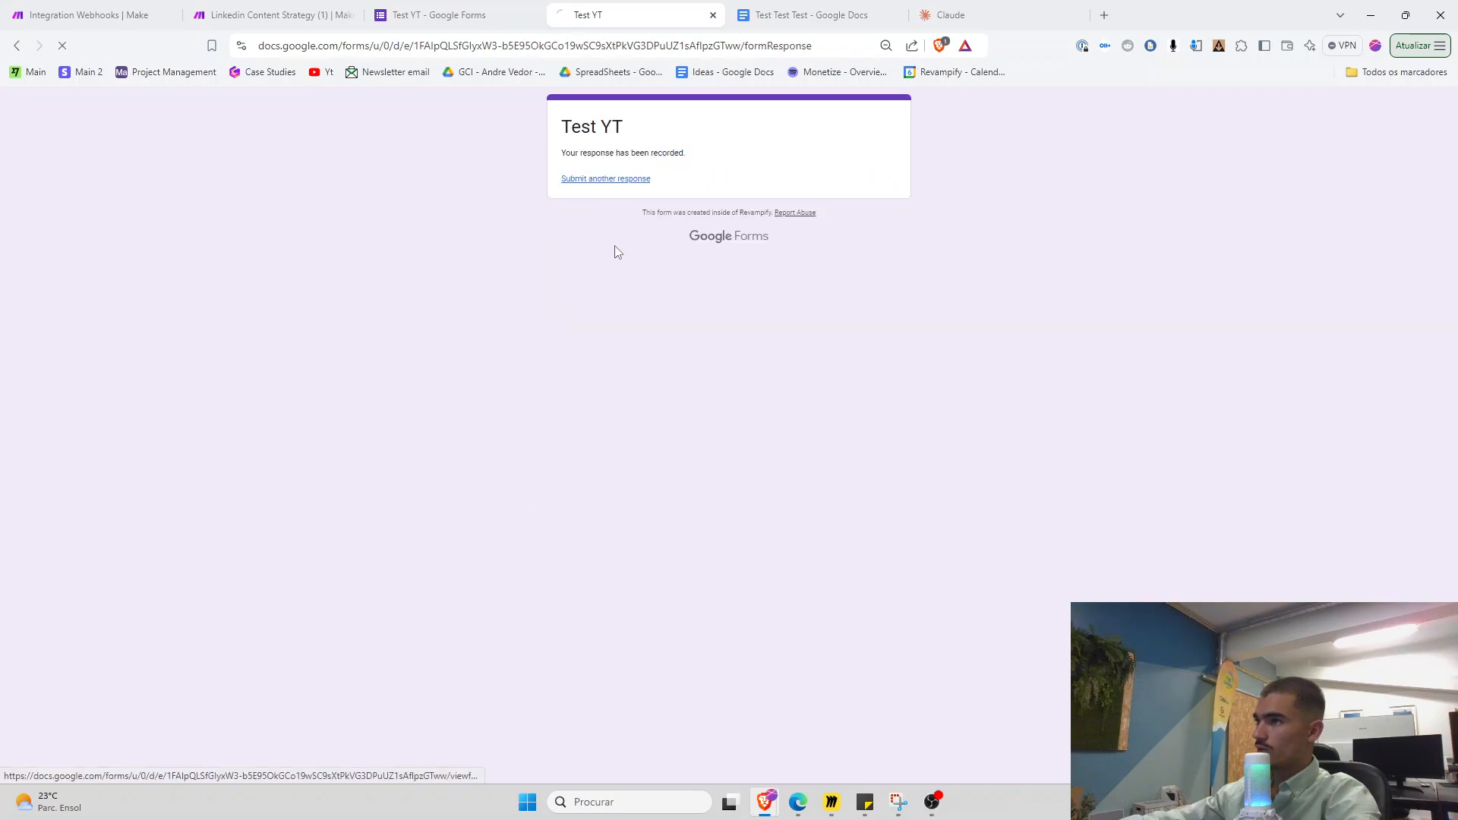
Fill the form with scenario 2's restaurant-owner ICP and franchise-development solution
{"action": "left_click", "coordinate": [1017, 9]}
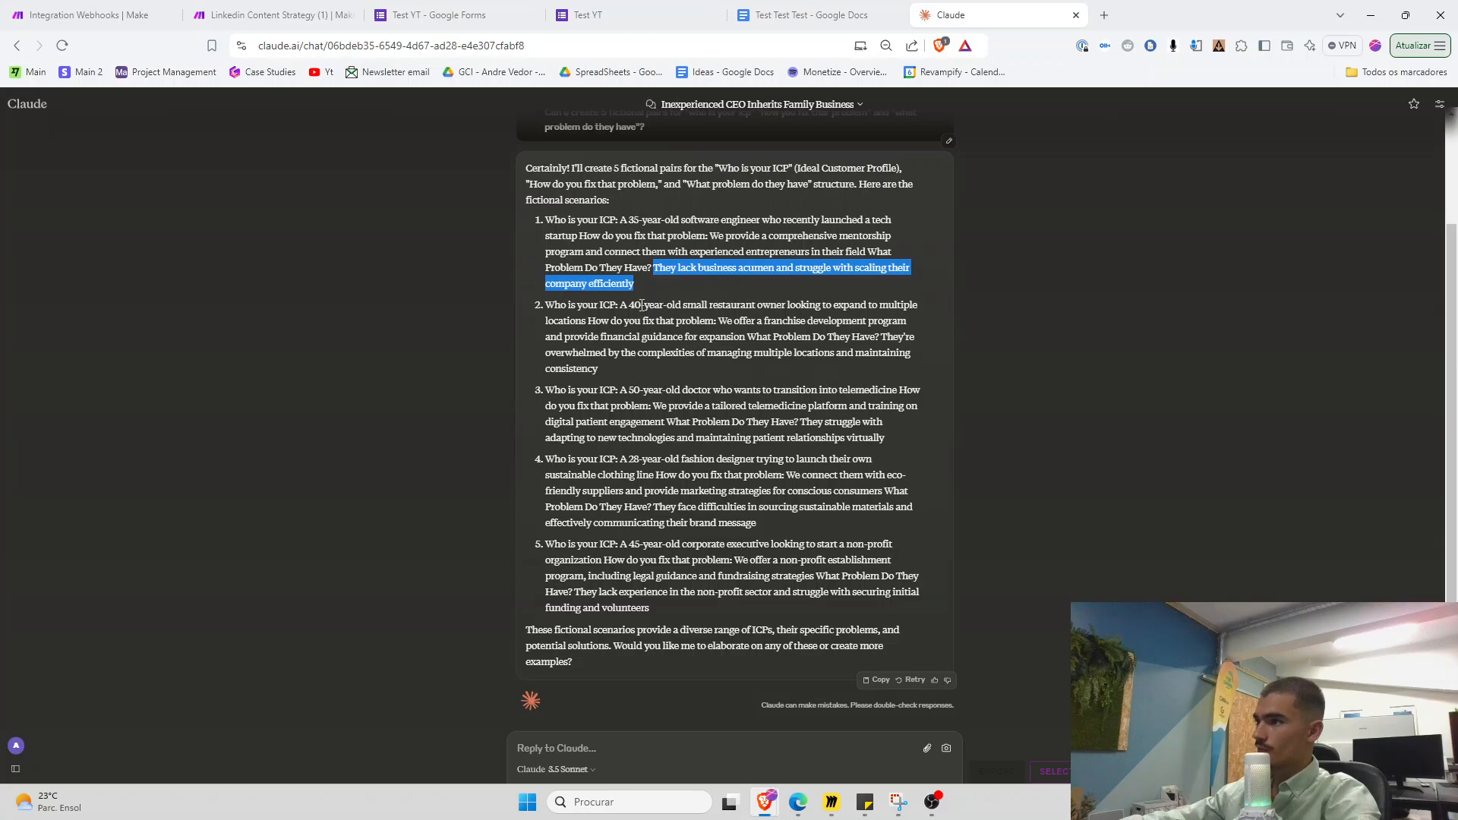
{"action": "left_click_drag", "start_coordinate": [620, 305], "coordinate": [589, 323]}
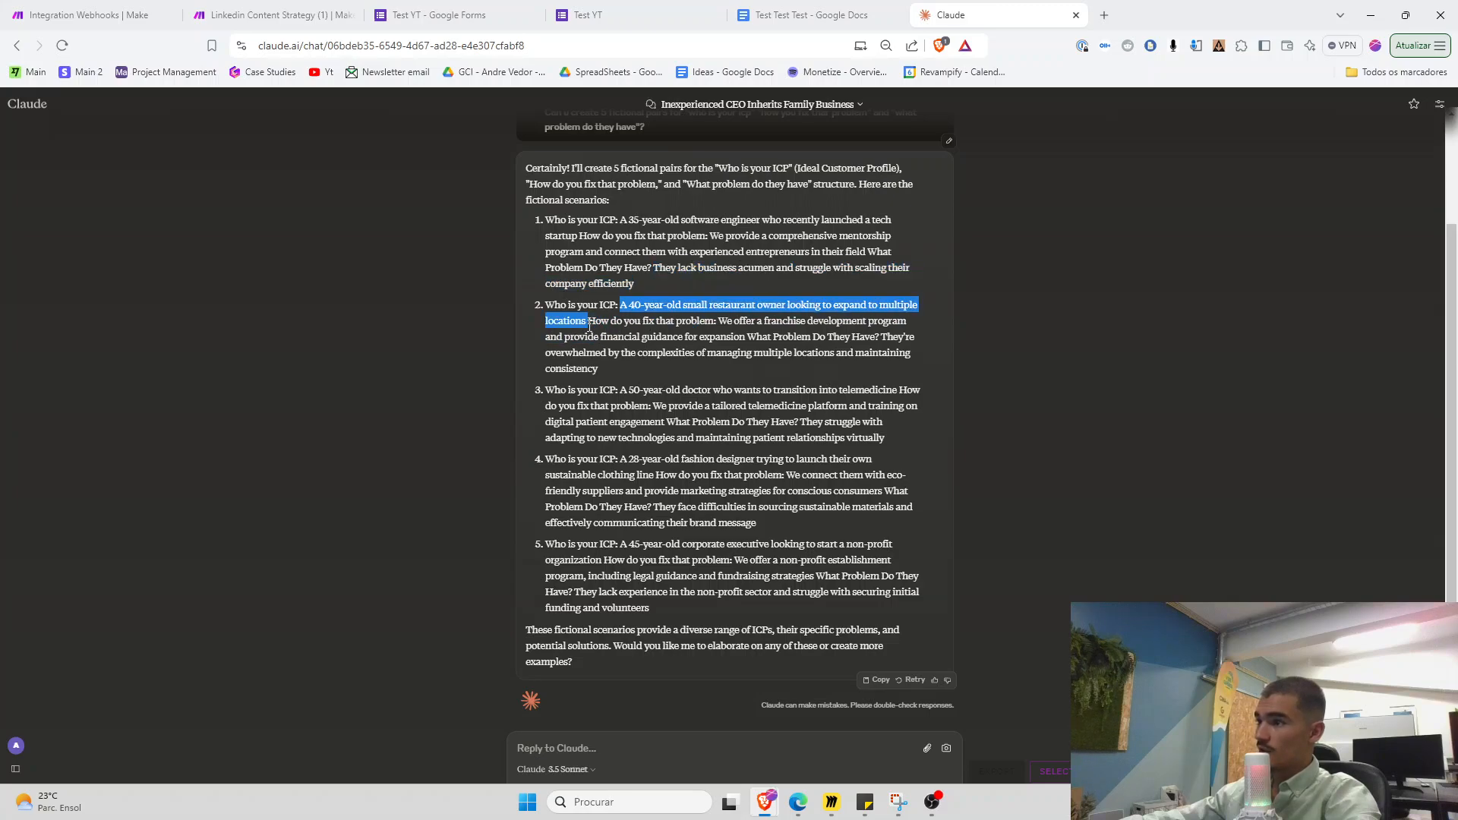
{"action": "left_click", "coordinate": [599, 9]}
{"action": "left_click", "coordinate": [597, 326]}
{"action": "key", "text": "ctrl+v"}
{"action": "left_click", "coordinate": [1017, 9]}
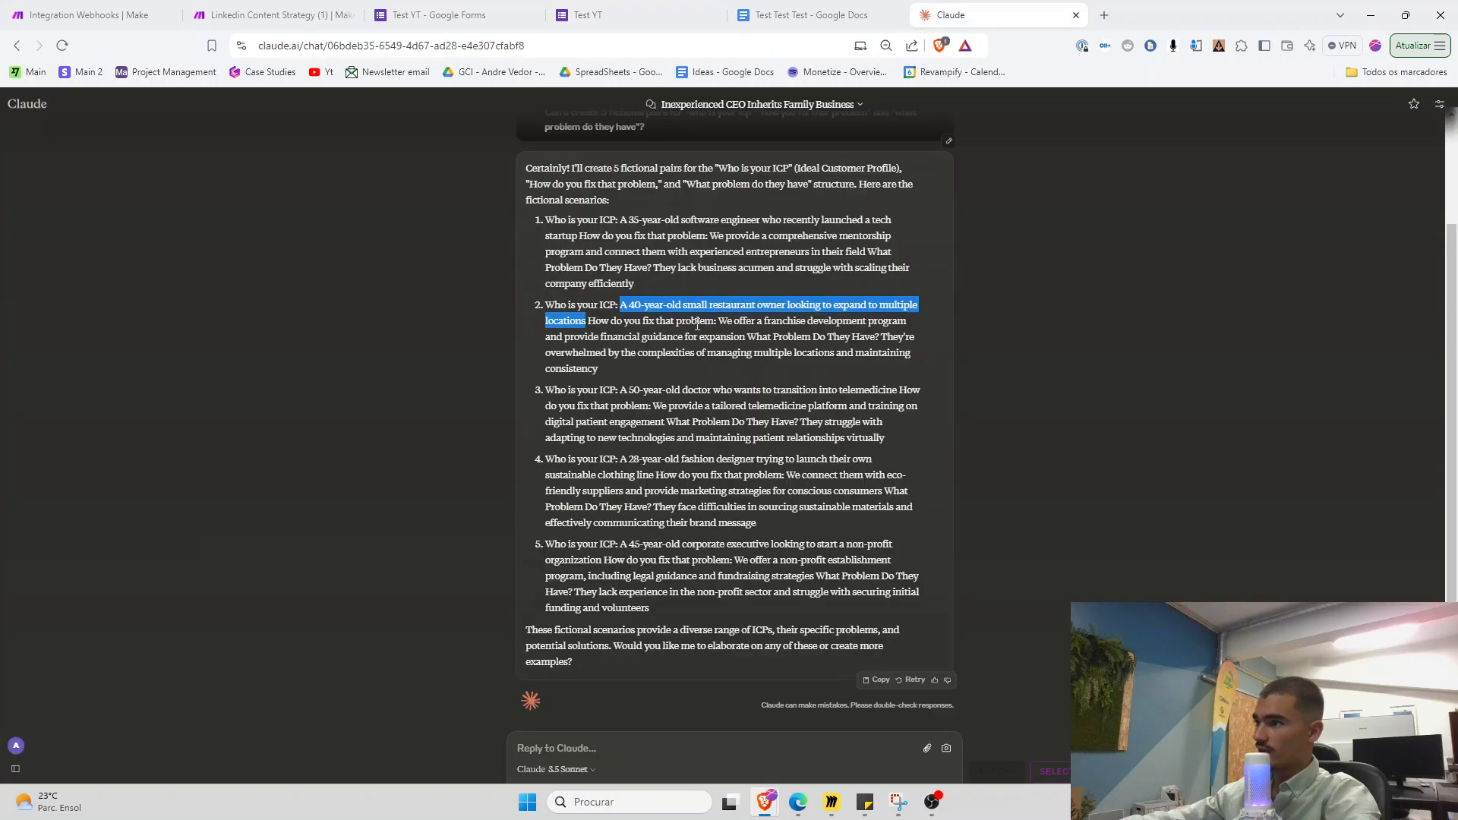
{"action": "left_click_drag", "start_coordinate": [719, 320], "coordinate": [741, 335]}
{"action": "key", "text": "ctrl+c"}
{"action": "left_click", "coordinate": [599, 14]}
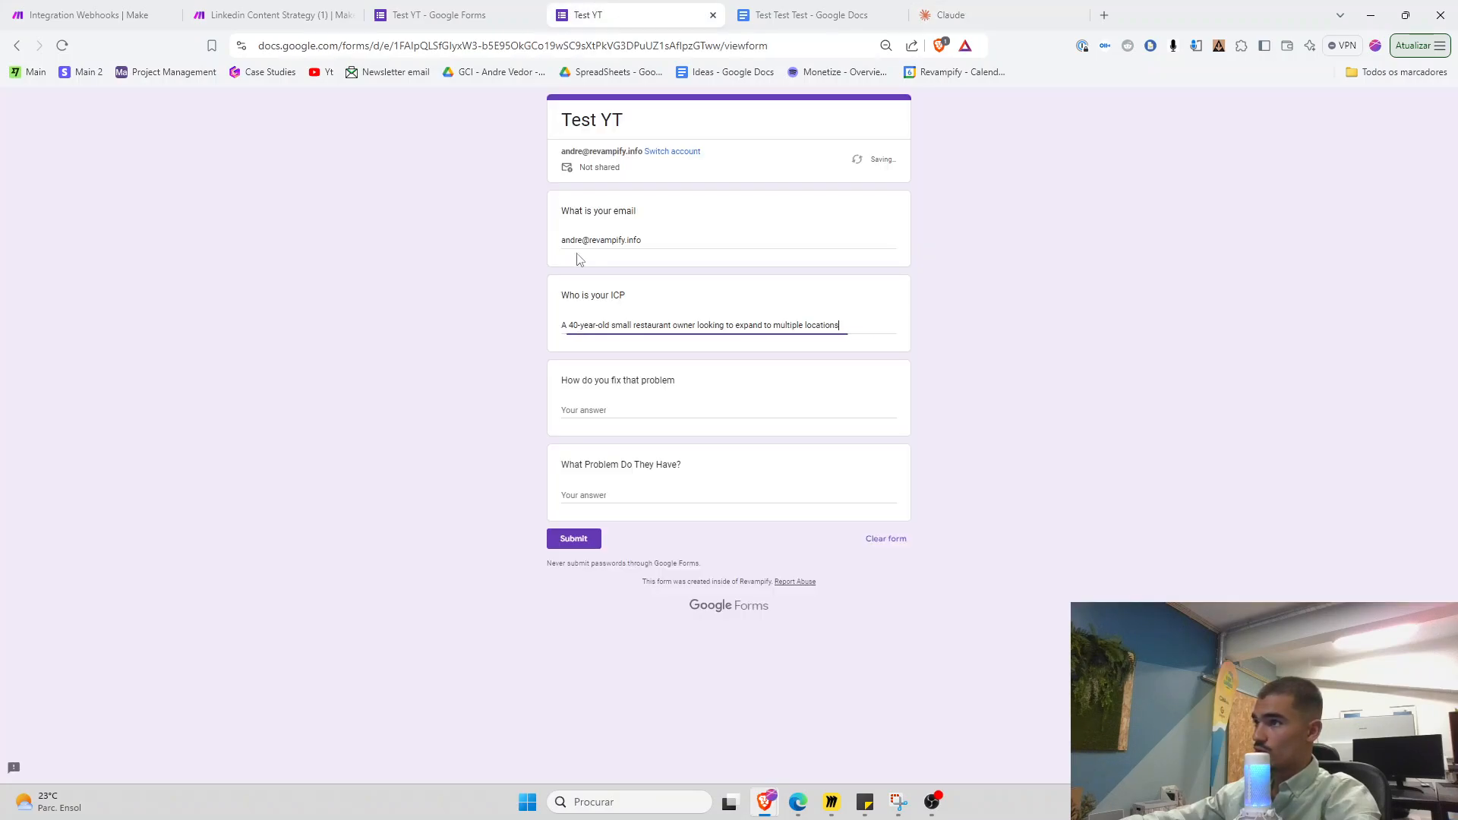
{"action": "left_click", "coordinate": [589, 407]}
{"action": "key", "text": "ctrl+v"}
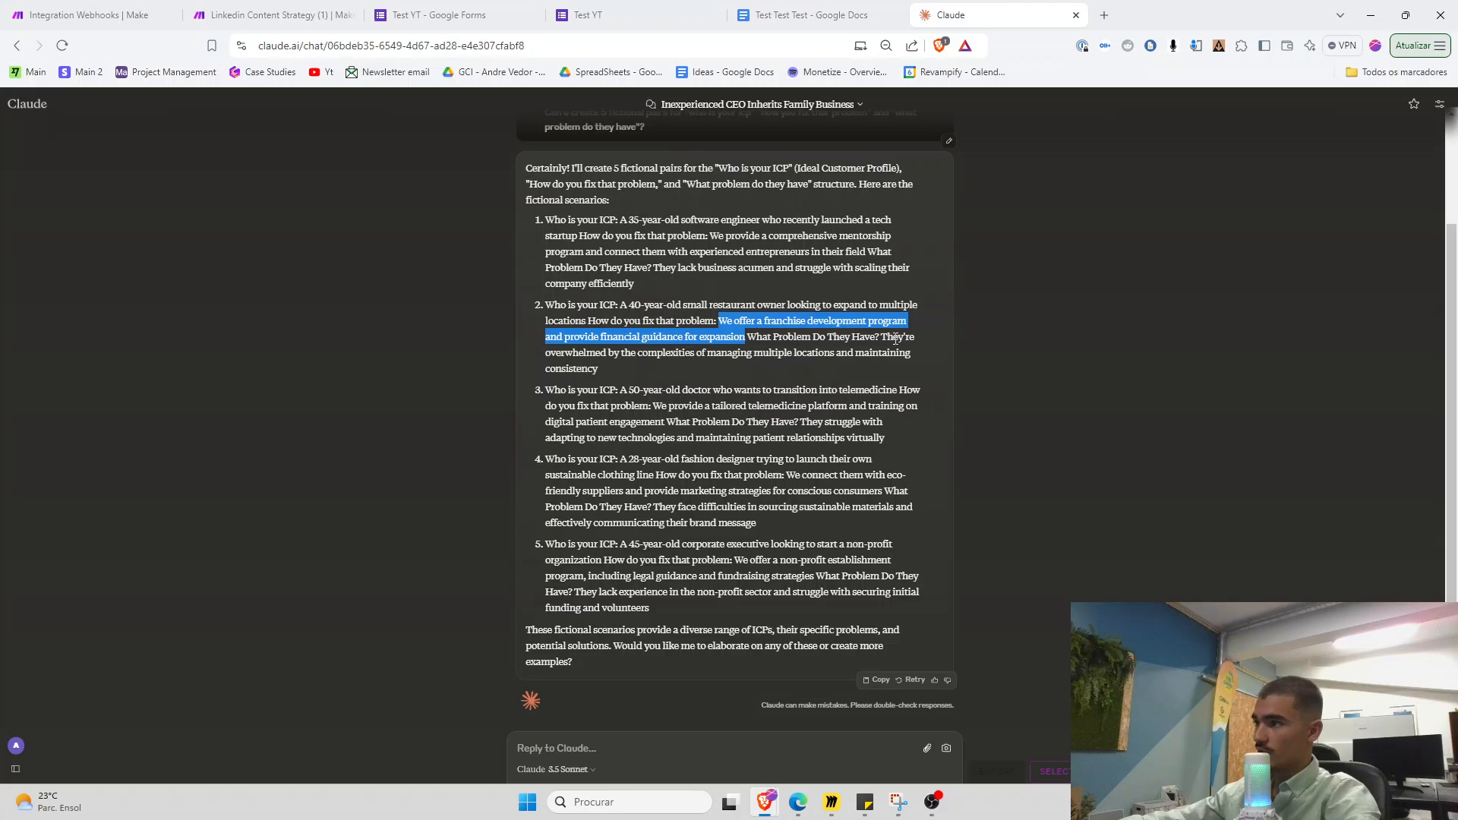
Add the overwhelmed-by-multiple-locations problem, copy the email, and submit the restaurant-owner response
{"action": "left_click_drag", "start_coordinate": [883, 335], "coordinate": [894, 363]}
{"action": "key", "text": "ctrl+c"}
{"action": "left_click", "coordinate": [600, 15]}
{"action": "left_click", "coordinate": [588, 498]}
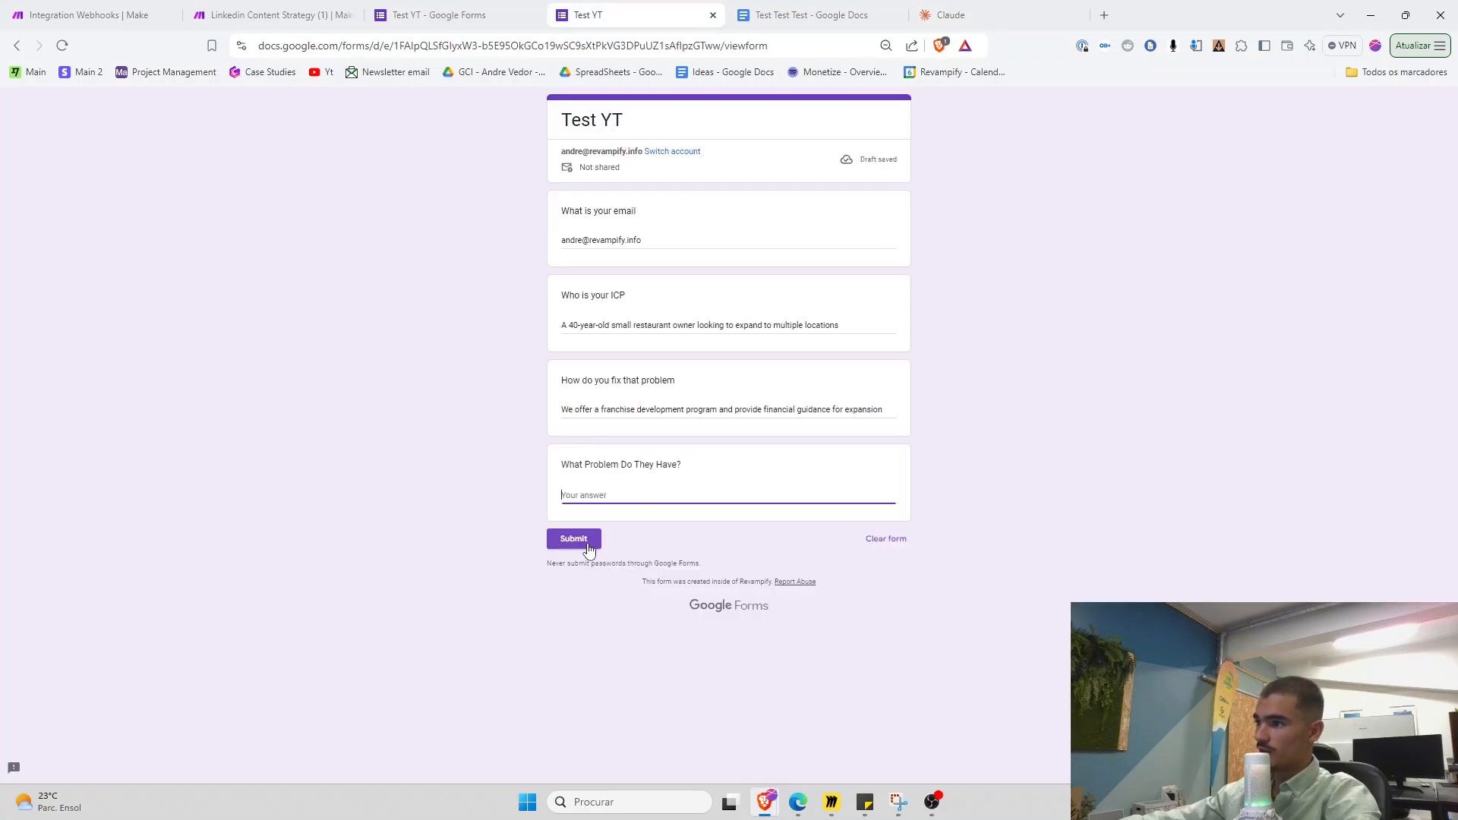
{"action": "key", "text": "ctrl+v"}
{"action": "left_click", "coordinate": [638, 240]}
{"action": "key", "text": "ctrl+a"}
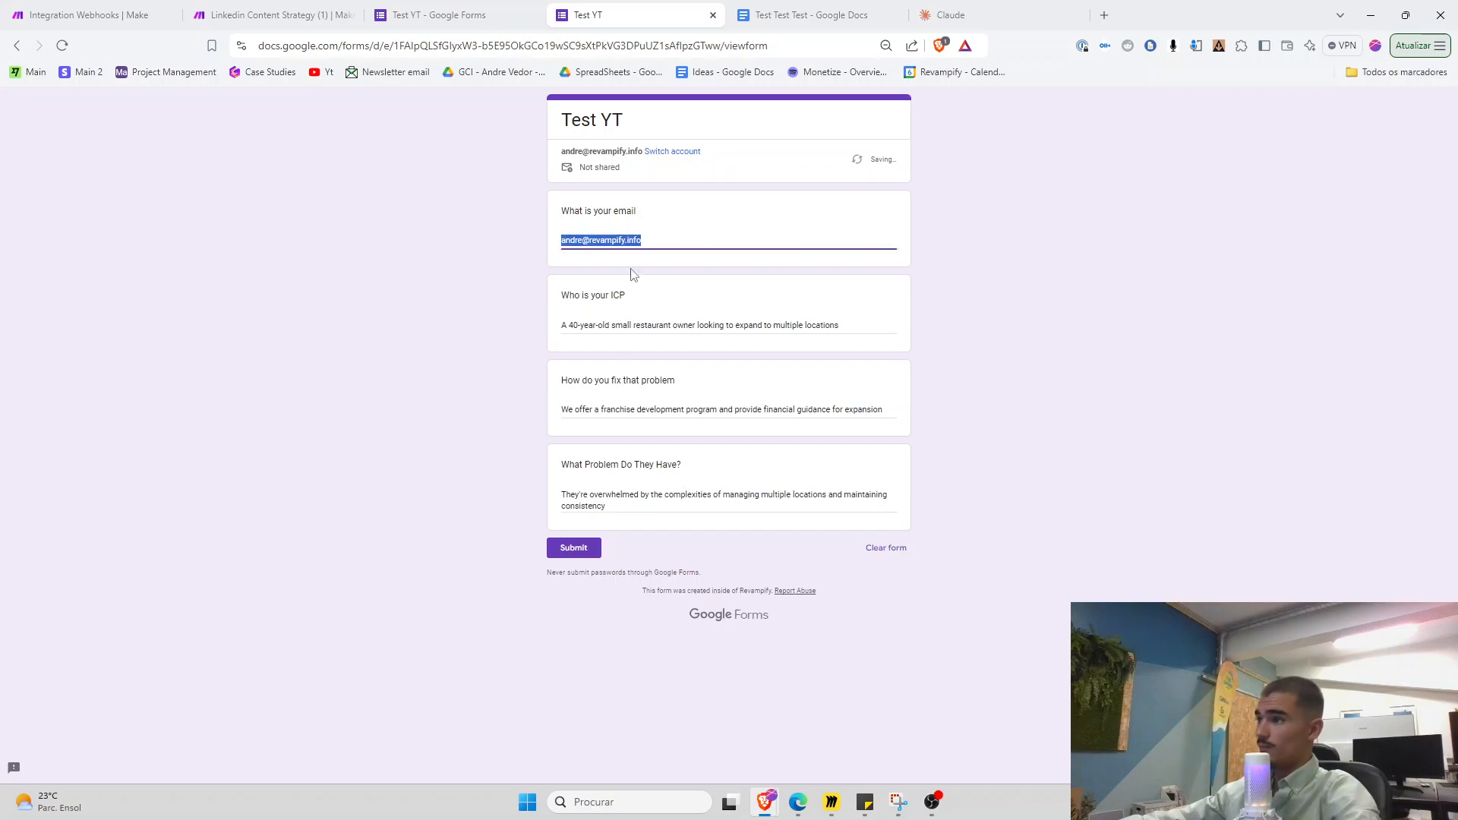
{"action": "left_click", "coordinate": [598, 548]}
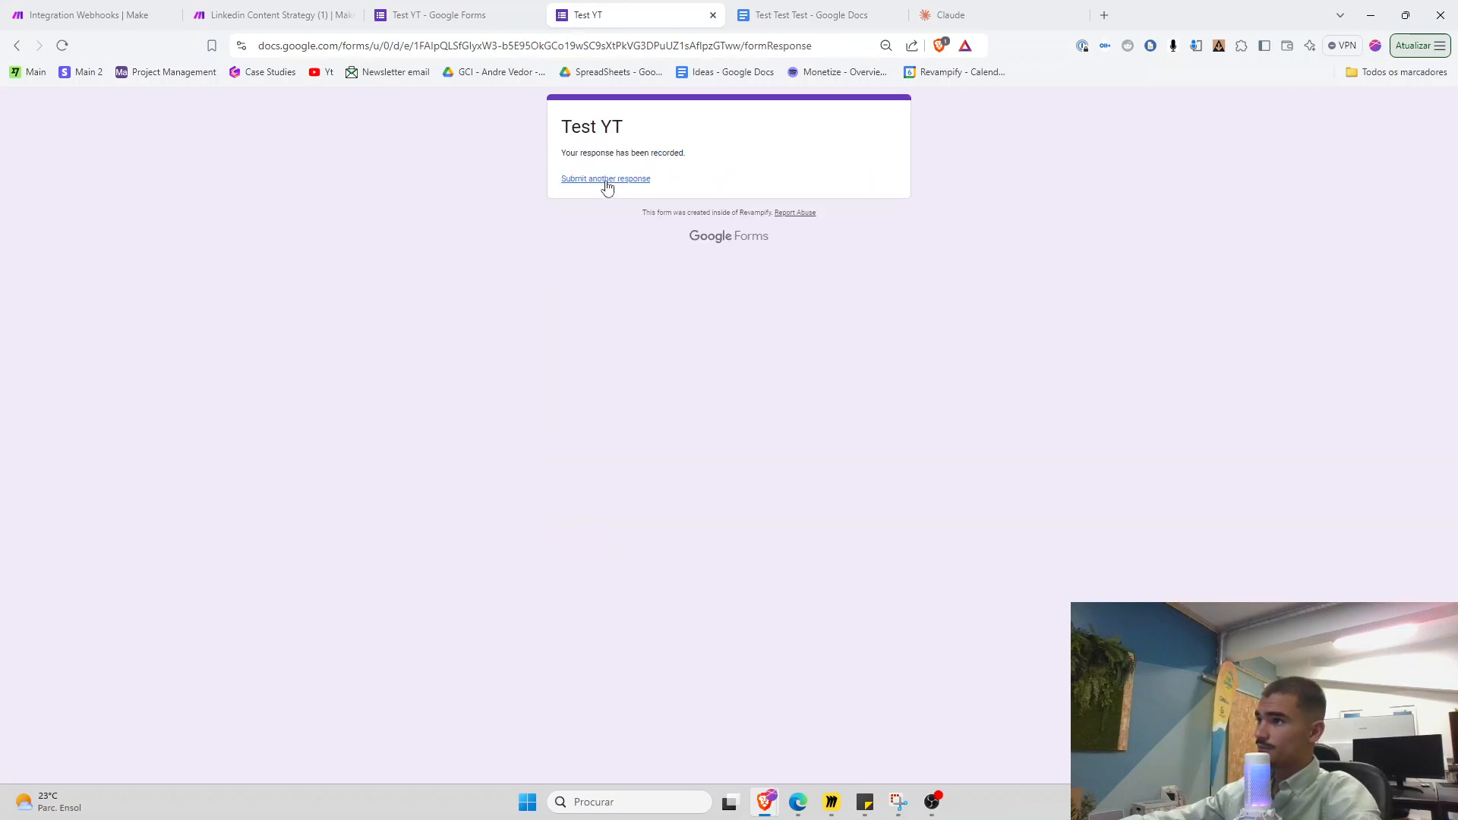
Start another response, paste the email back in, and enter the telemedicine doctor as the ICP
{"action": "left_click", "coordinate": [604, 181]}
{"action": "left_click", "coordinate": [599, 238]}
{"action": "key", "text": "ctrl+v"}
{"action": "left_click", "coordinate": [1014, 9]}
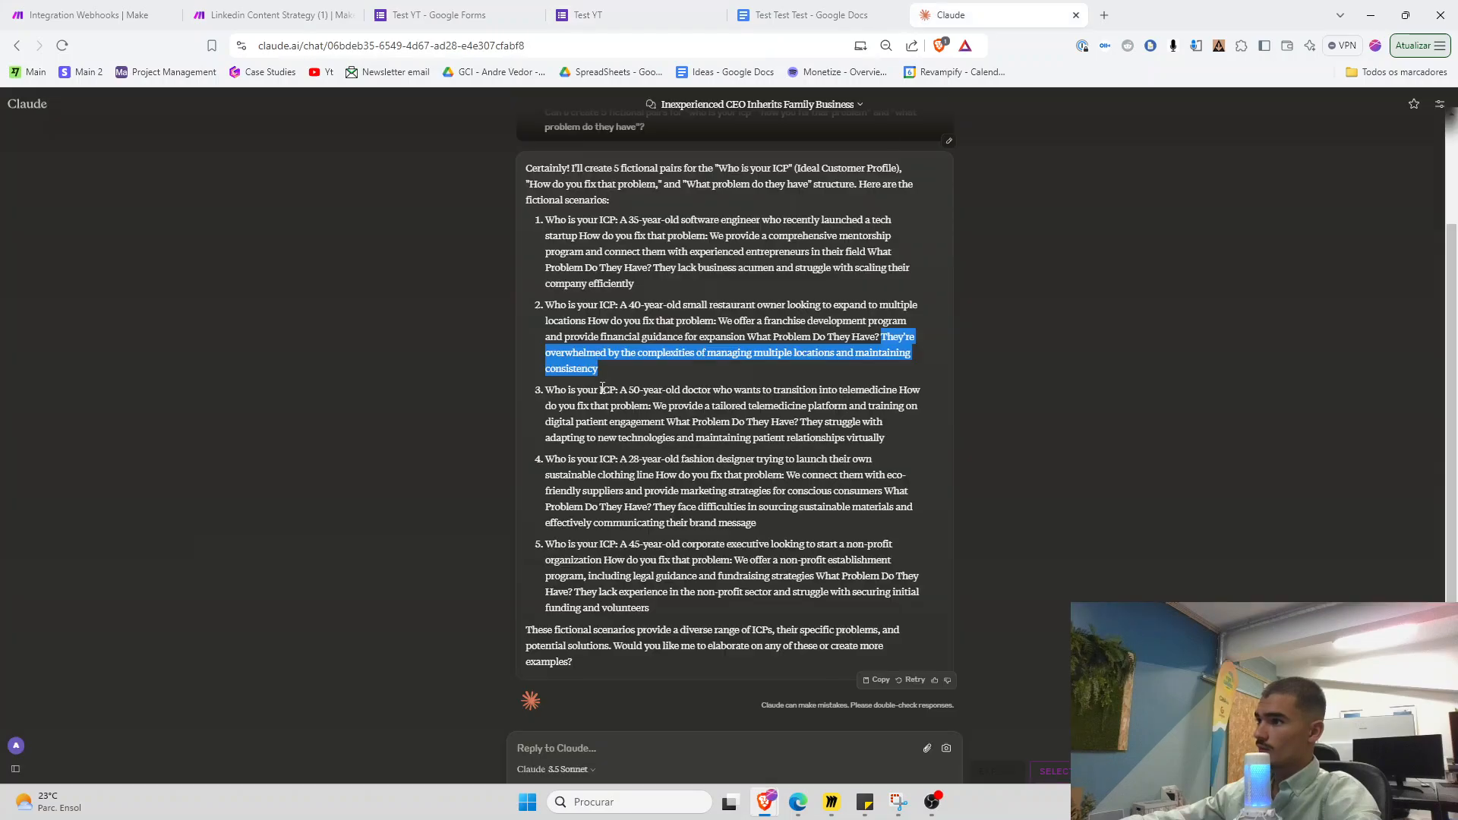
{"action": "left_click_drag", "start_coordinate": [621, 389], "coordinate": [894, 391]}
{"action": "key", "text": "ctrl+c"}
{"action": "left_click", "coordinate": [659, 9]}
{"action": "left_click", "coordinate": [592, 337]}
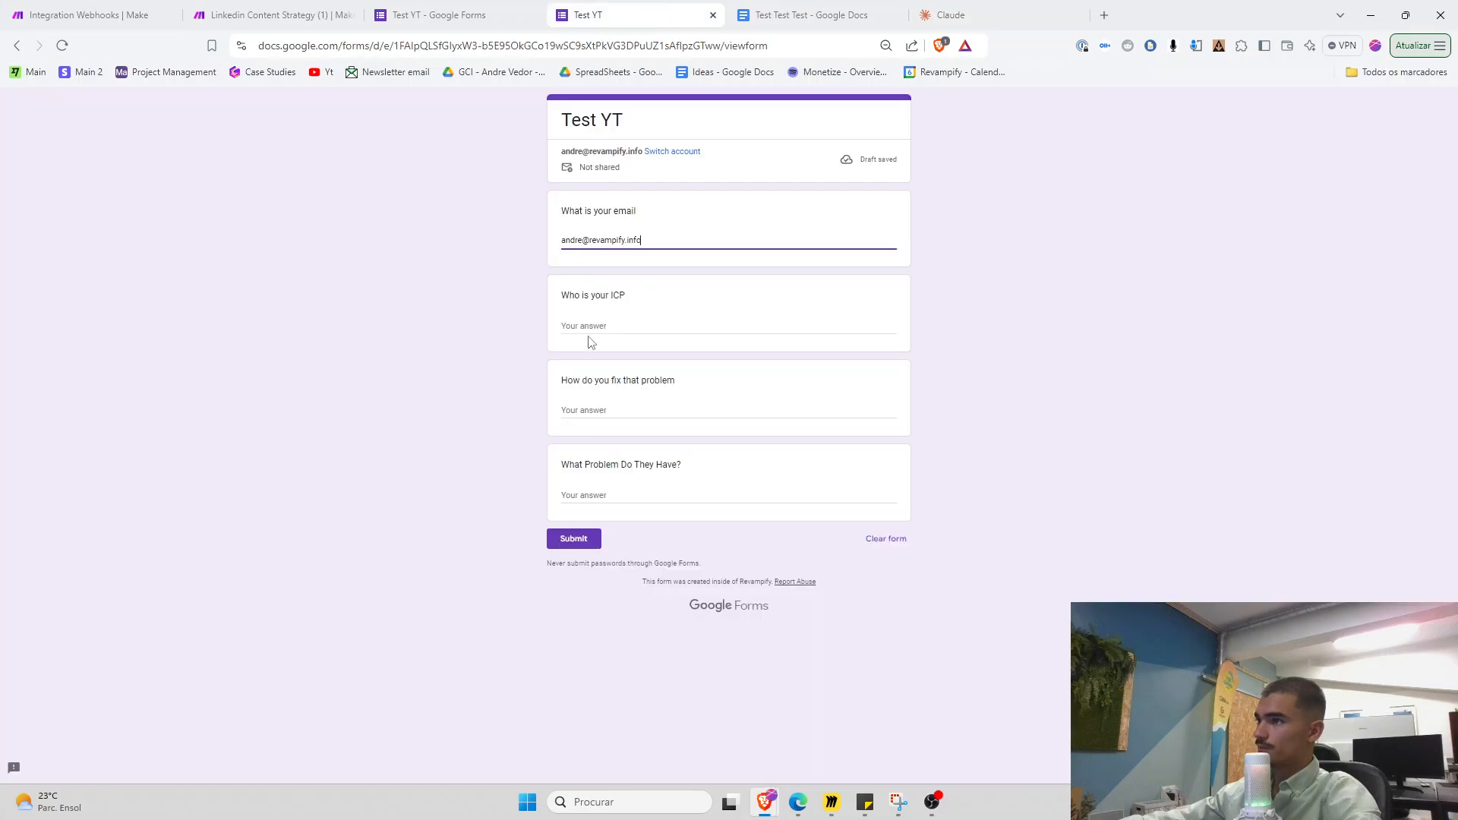
{"action": "key", "text": "ctrl+v"}
Add the telemedicine-platform solution and struggling-with-new-technologies problem, then submit the doctor response
{"action": "left_click", "coordinate": [1073, 7]}
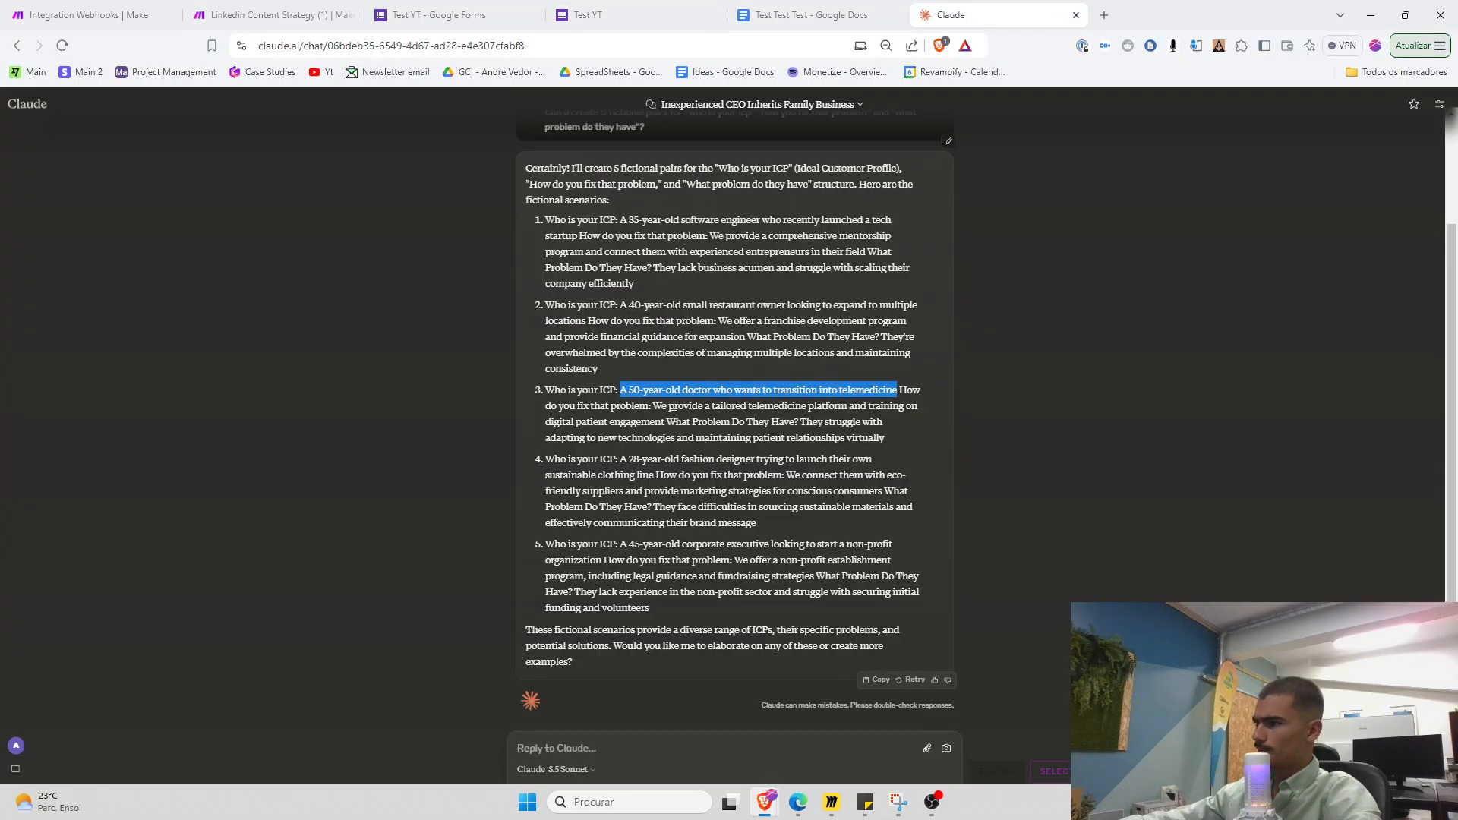
{"action": "left_click_drag", "start_coordinate": [652, 407], "coordinate": [665, 422]}
{"action": "key", "text": "ctrl+c"}
{"action": "left_click", "coordinate": [588, 14]}
{"action": "key", "text": "Tab"}
{"action": "key", "text": "ctrl+v"}
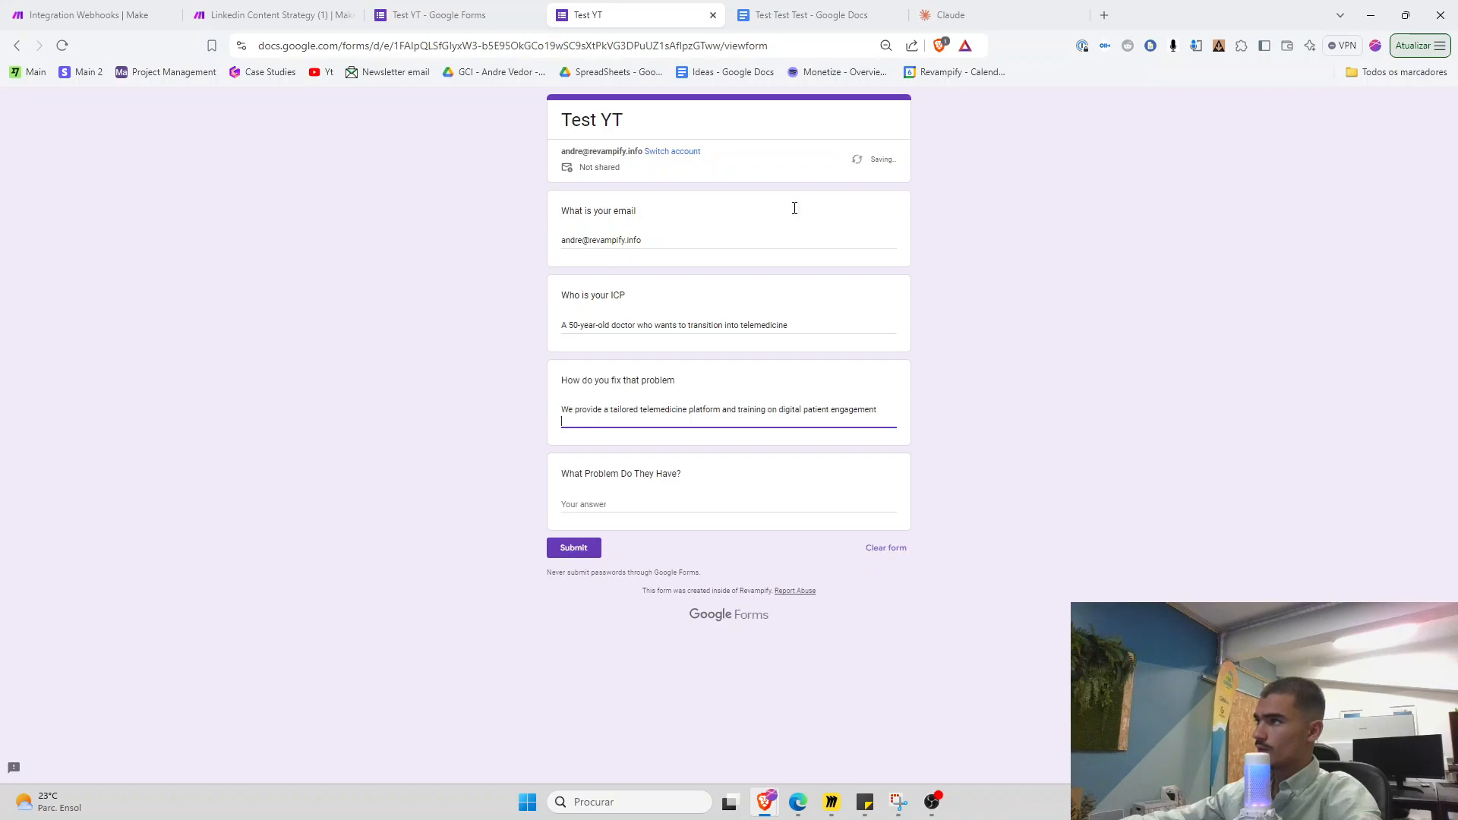
{"action": "left_click", "coordinate": [968, 11]}
{"action": "left_click_drag", "start_coordinate": [802, 422], "coordinate": [889, 435]}
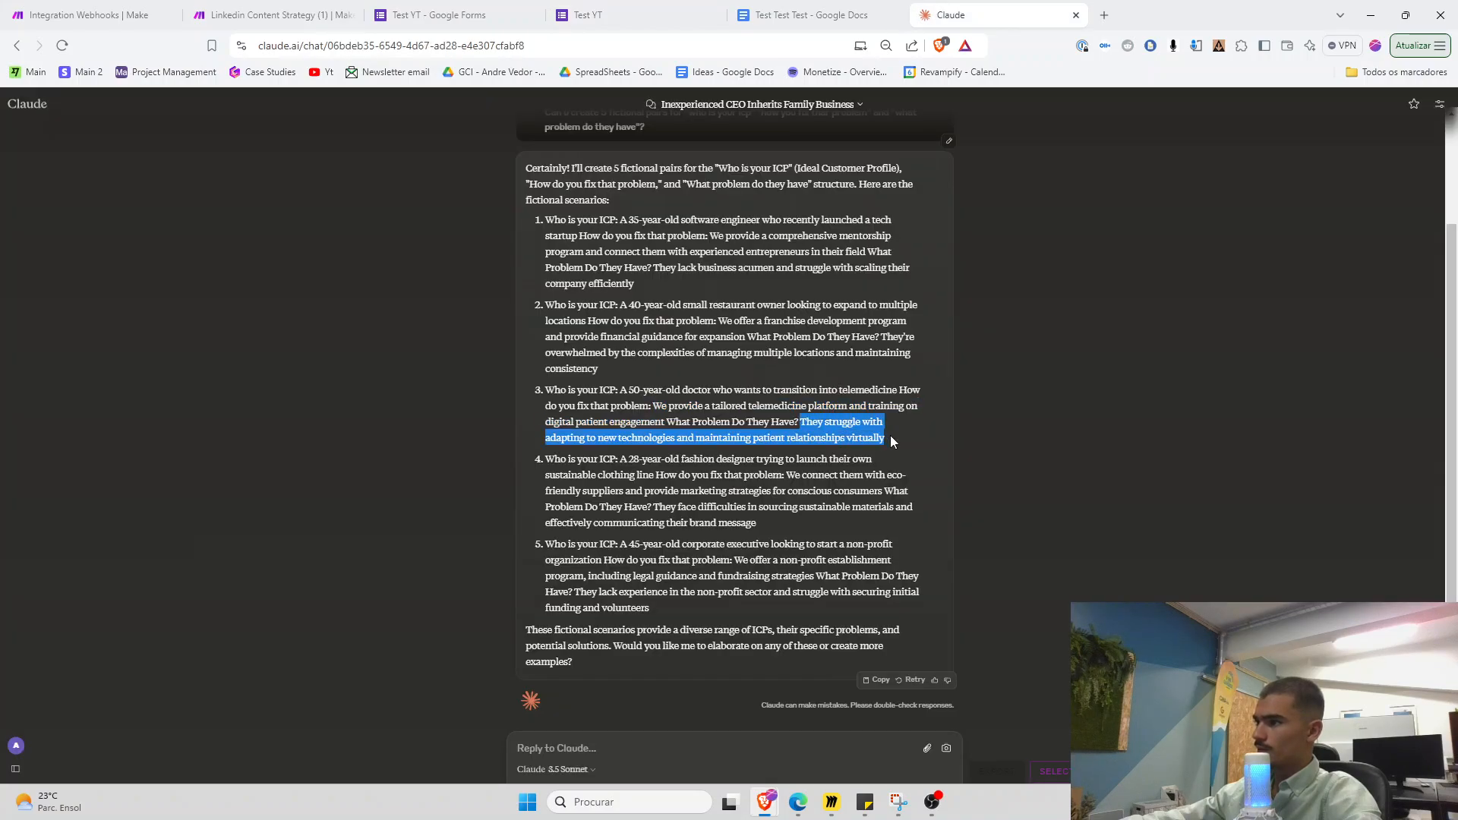
{"action": "key", "text": "ctrl+c"}
{"action": "left_click", "coordinate": [588, 14]}
{"action": "left_click", "coordinate": [596, 502]}
{"action": "key", "text": "ctrl+v"}
{"action": "left_click", "coordinate": [574, 557]}
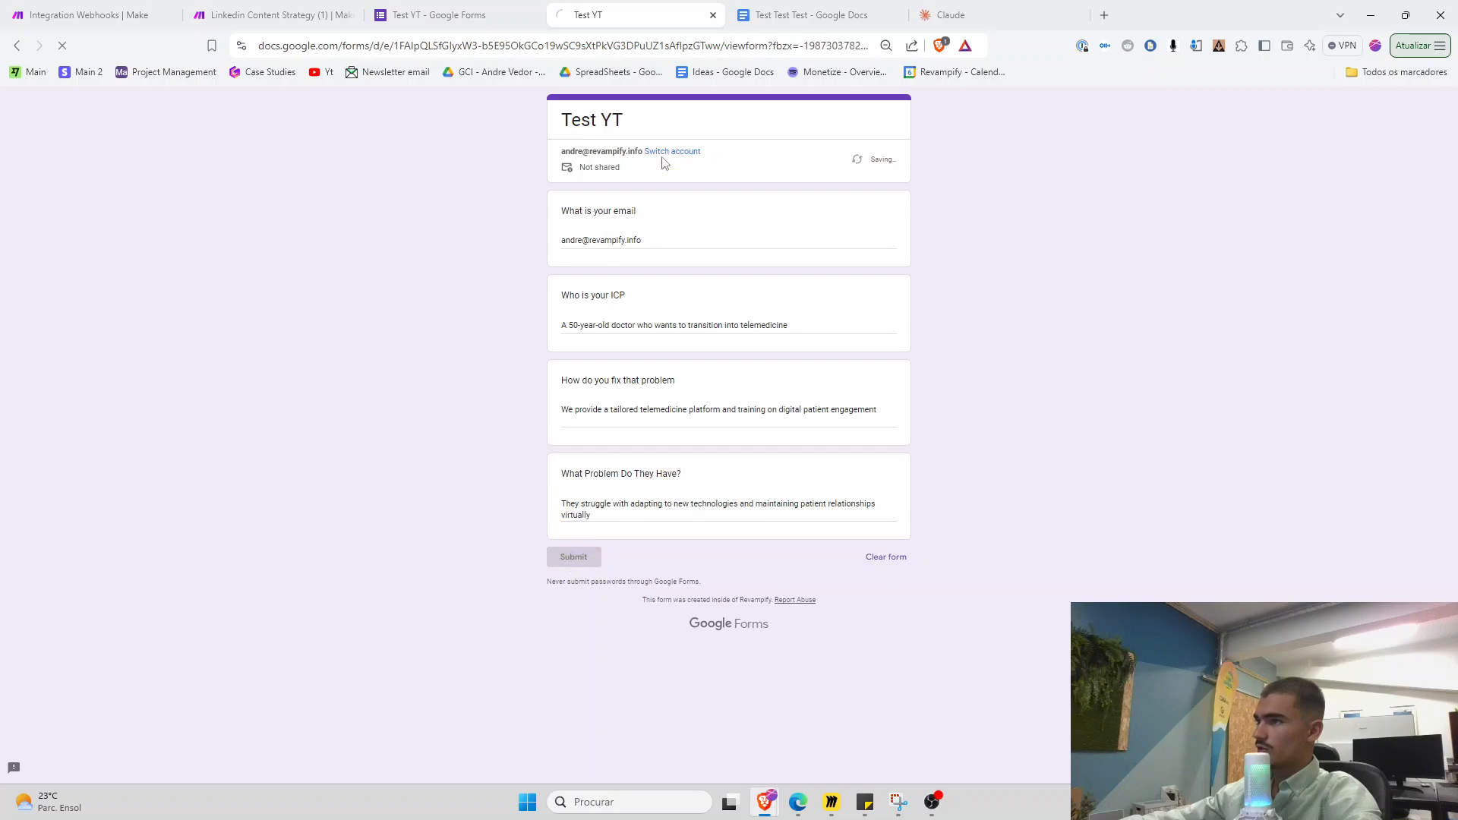
Start a fresh response, type the email, and paste scenario 4's fashion-designer ICP
{"action": "left_click", "coordinate": [621, 181]}
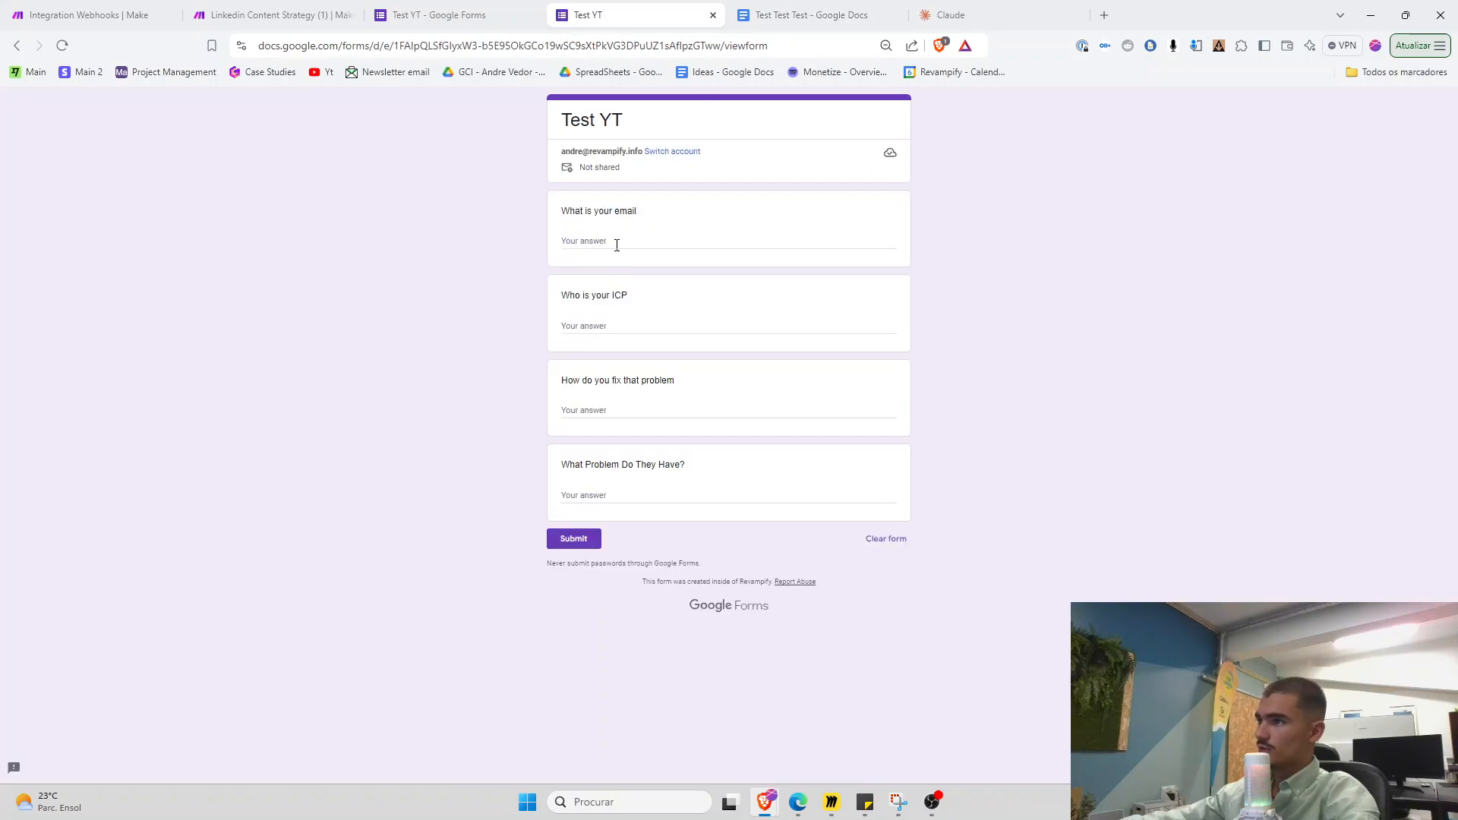
{"action": "left_click", "coordinate": [630, 250]}
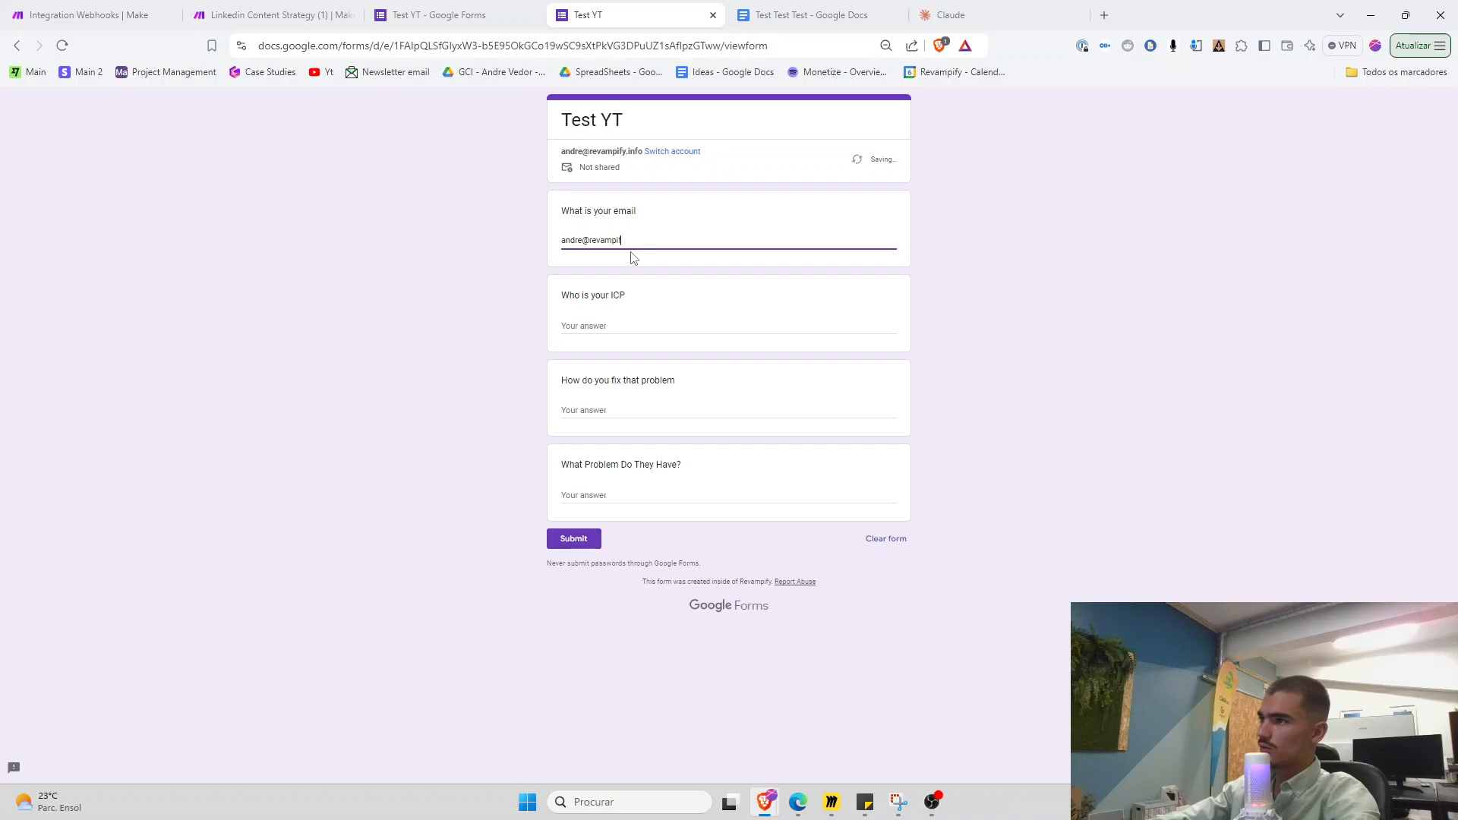
{"action": "key", "text": "Tab"}
{"action": "left_click", "coordinate": [1037, 8]}
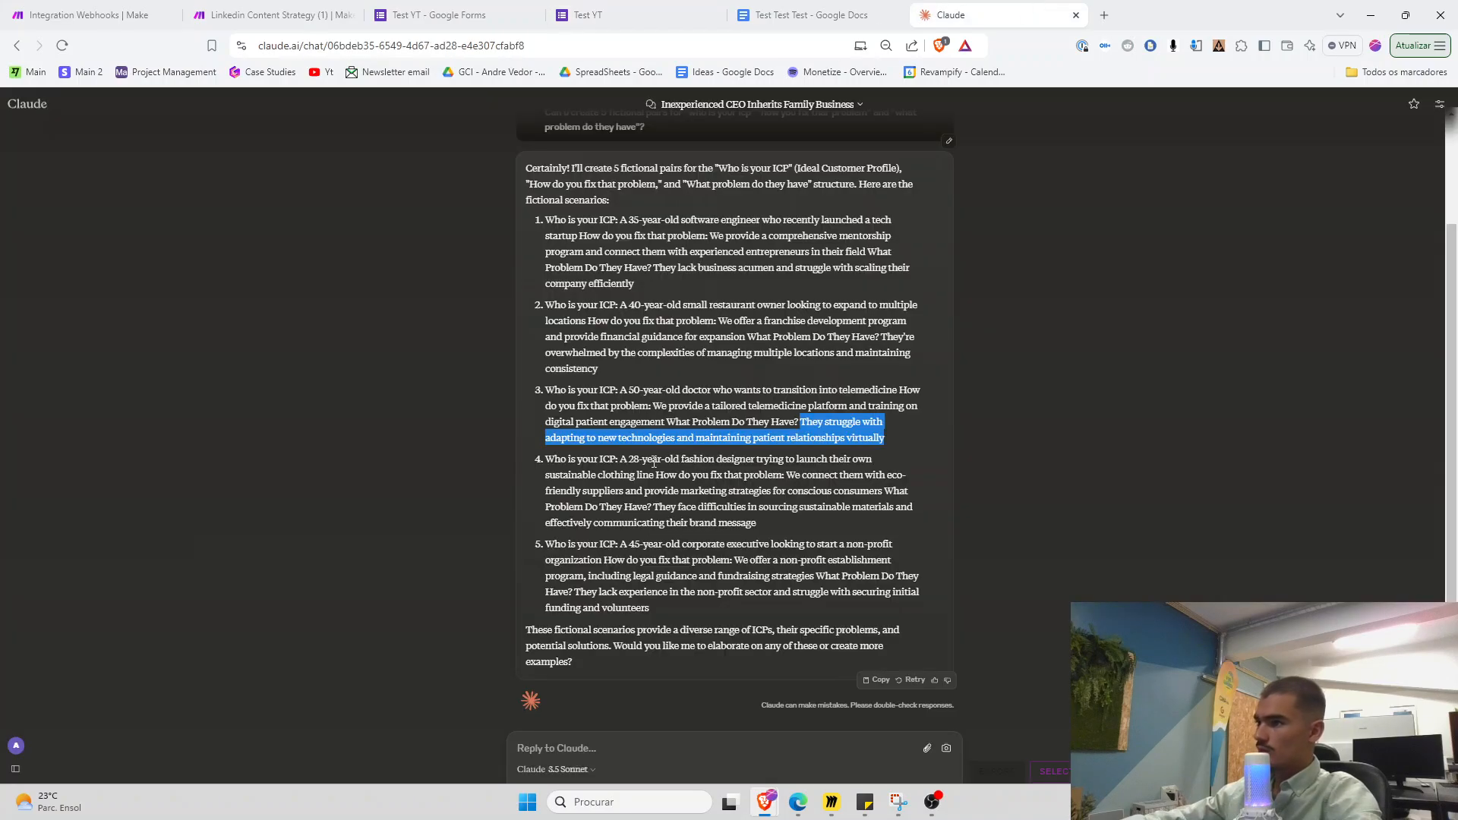
{"action": "left_click_drag", "start_coordinate": [655, 476], "coordinate": [621, 460]}
{"action": "left_click", "coordinate": [636, 8]}
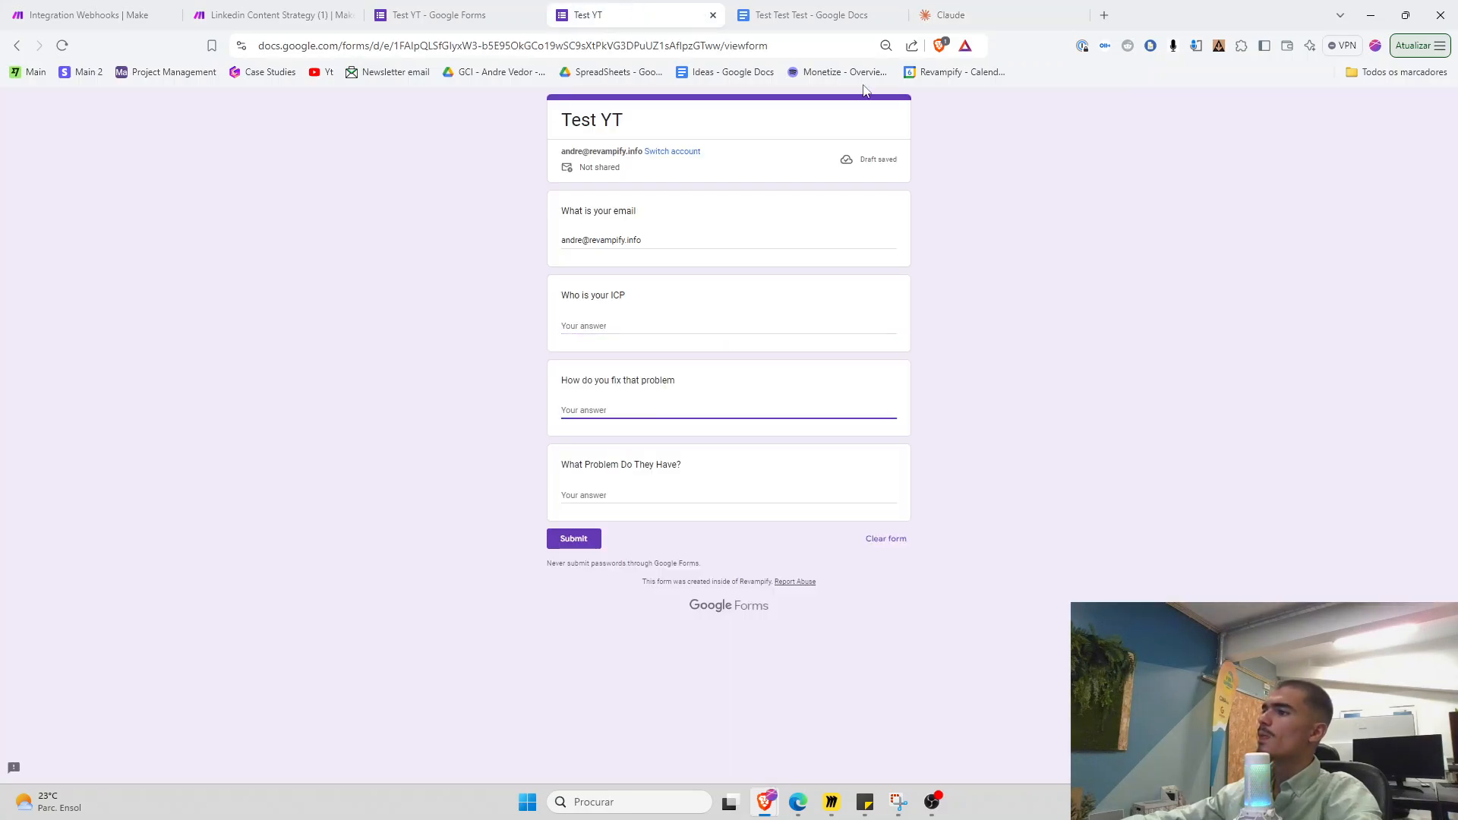
{"action": "key", "text": "ctrl+v"}
Paste scenario 4's solution and problem sentences, then submit the fashion-designer response
{"action": "left_click", "coordinate": [972, 13]}
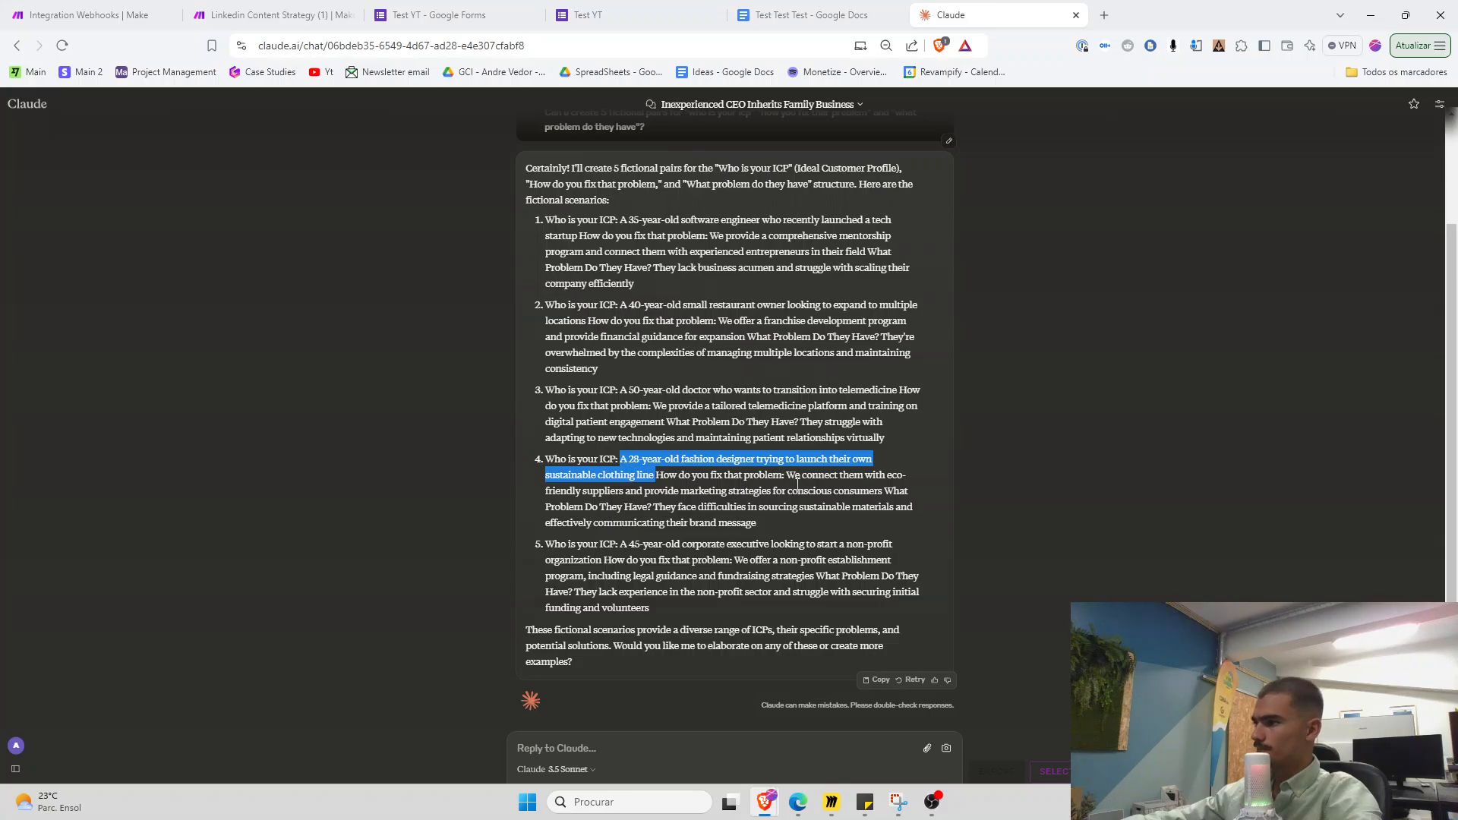
{"action": "left_click_drag", "start_coordinate": [786, 476], "coordinate": [888, 492]}
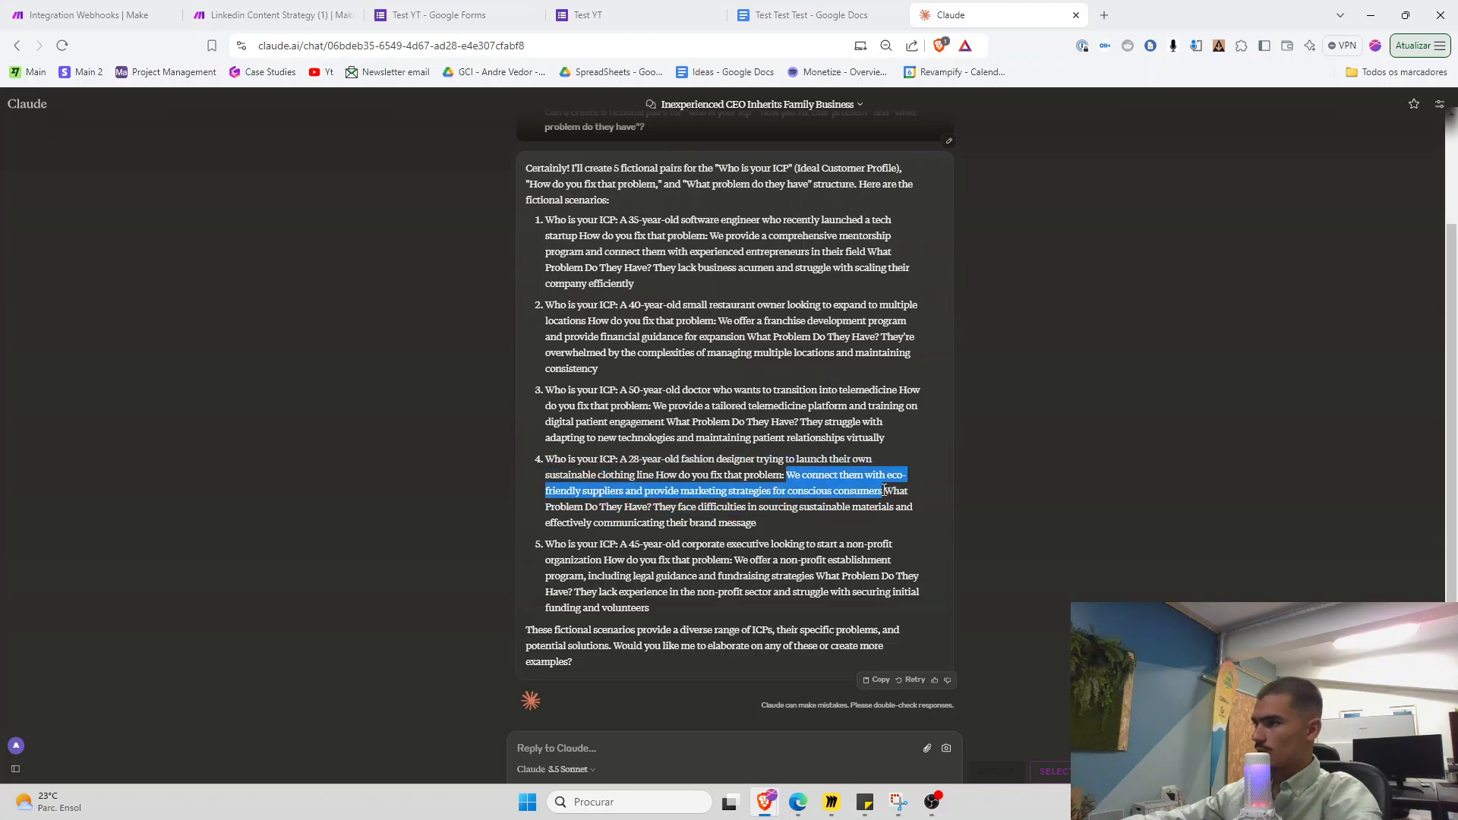
{"action": "key", "text": "ctrl+c"}
{"action": "left_click", "coordinate": [588, 15]}
{"action": "left_click", "coordinate": [638, 417]}
{"action": "key", "text": "ctrl+v"}
{"action": "left_click", "coordinate": [971, 14]}
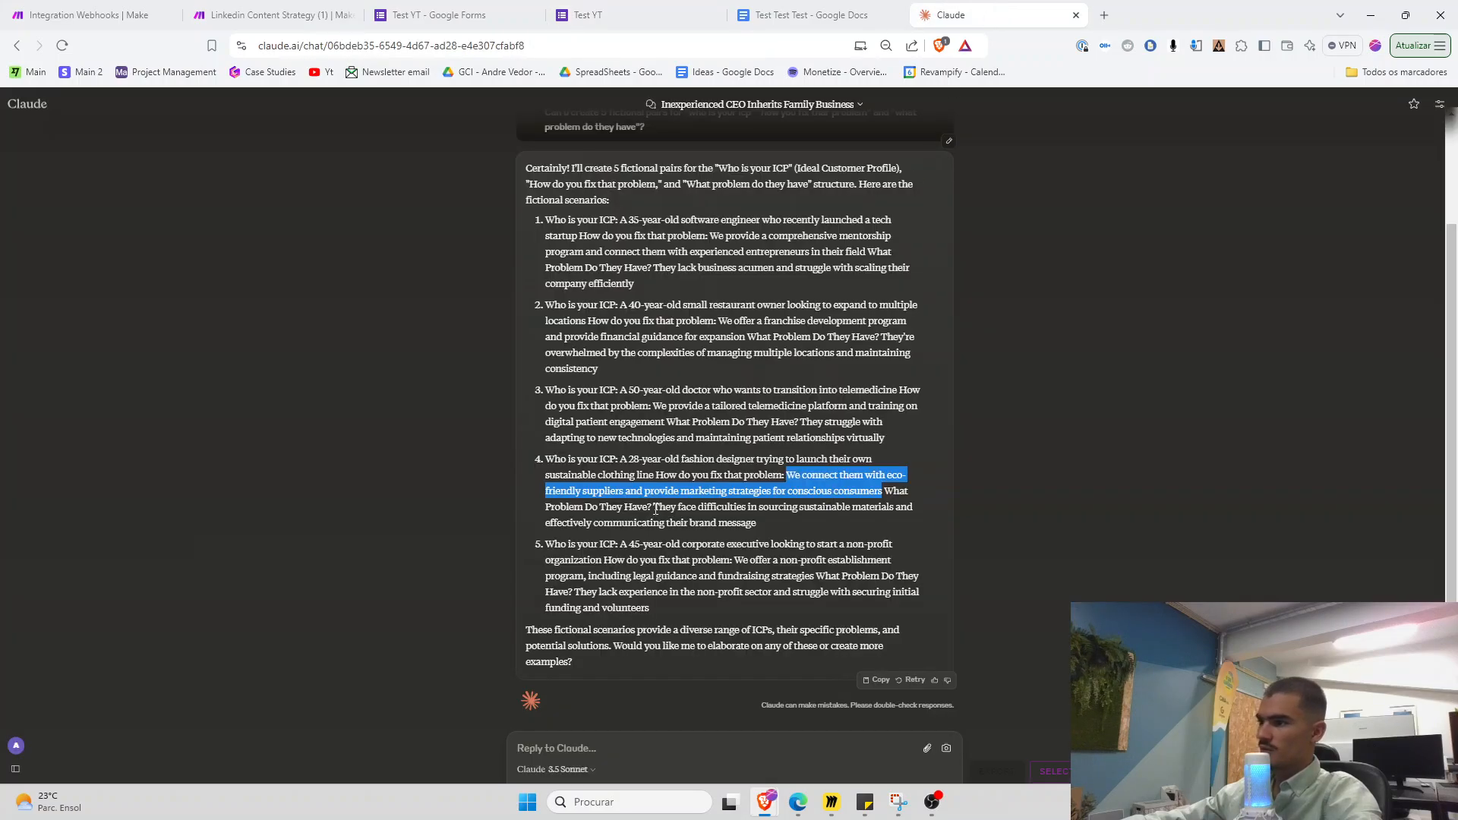
{"action": "left_click_drag", "start_coordinate": [653, 506], "coordinate": [757, 524]}
{"action": "left_click", "coordinate": [657, 11]}
{"action": "left_click", "coordinate": [597, 523]}
{"action": "key", "text": "ctrl+v"}
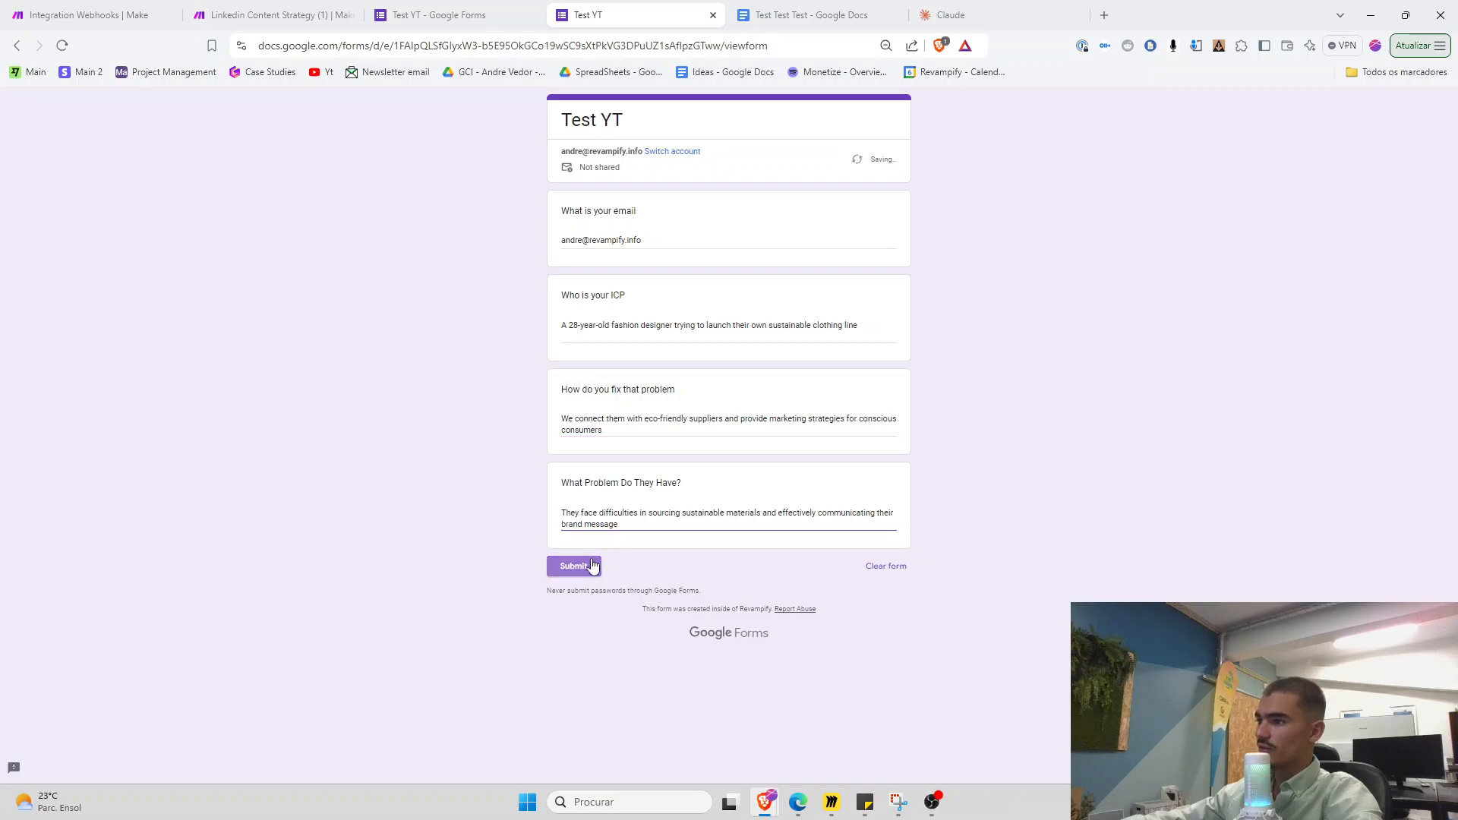
{"action": "left_click", "coordinate": [573, 556]}
Open Test YT from the 100 for 100 folder and view its currently running executions
{"action": "left_click", "coordinate": [153, 6]}
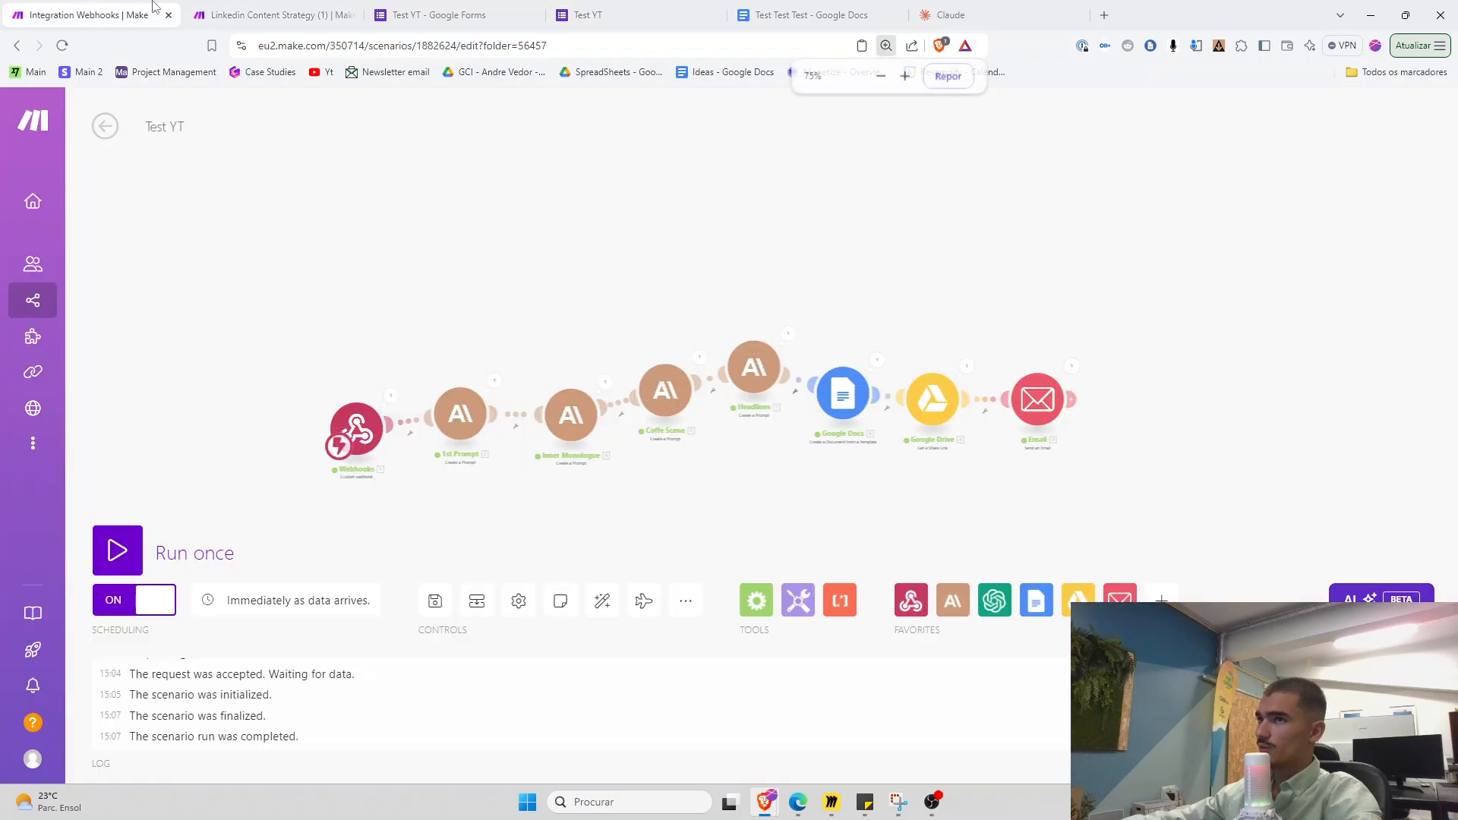
{"action": "left_click", "coordinate": [46, 301]}
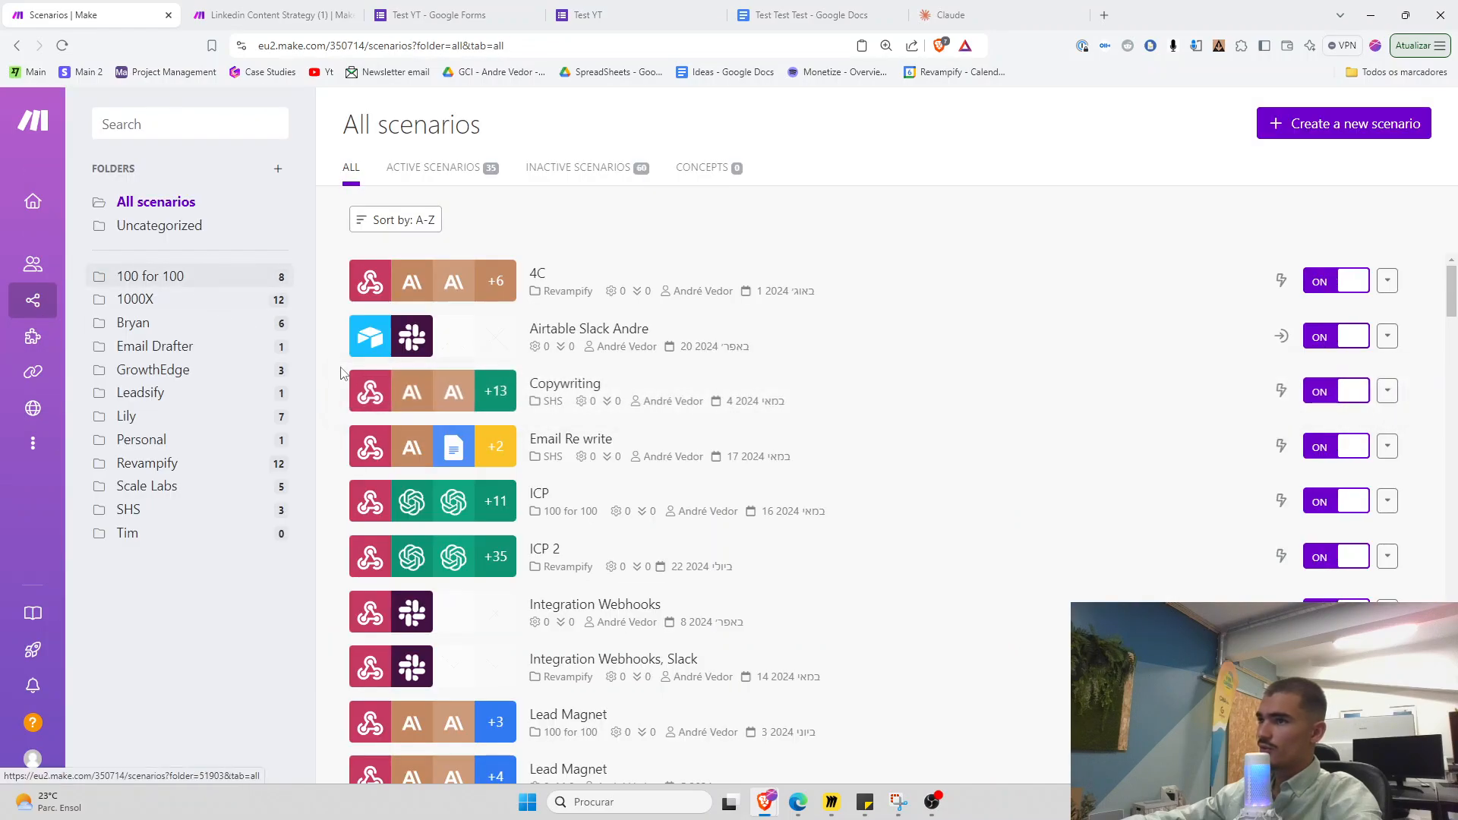
{"action": "left_click", "coordinate": [195, 277]}
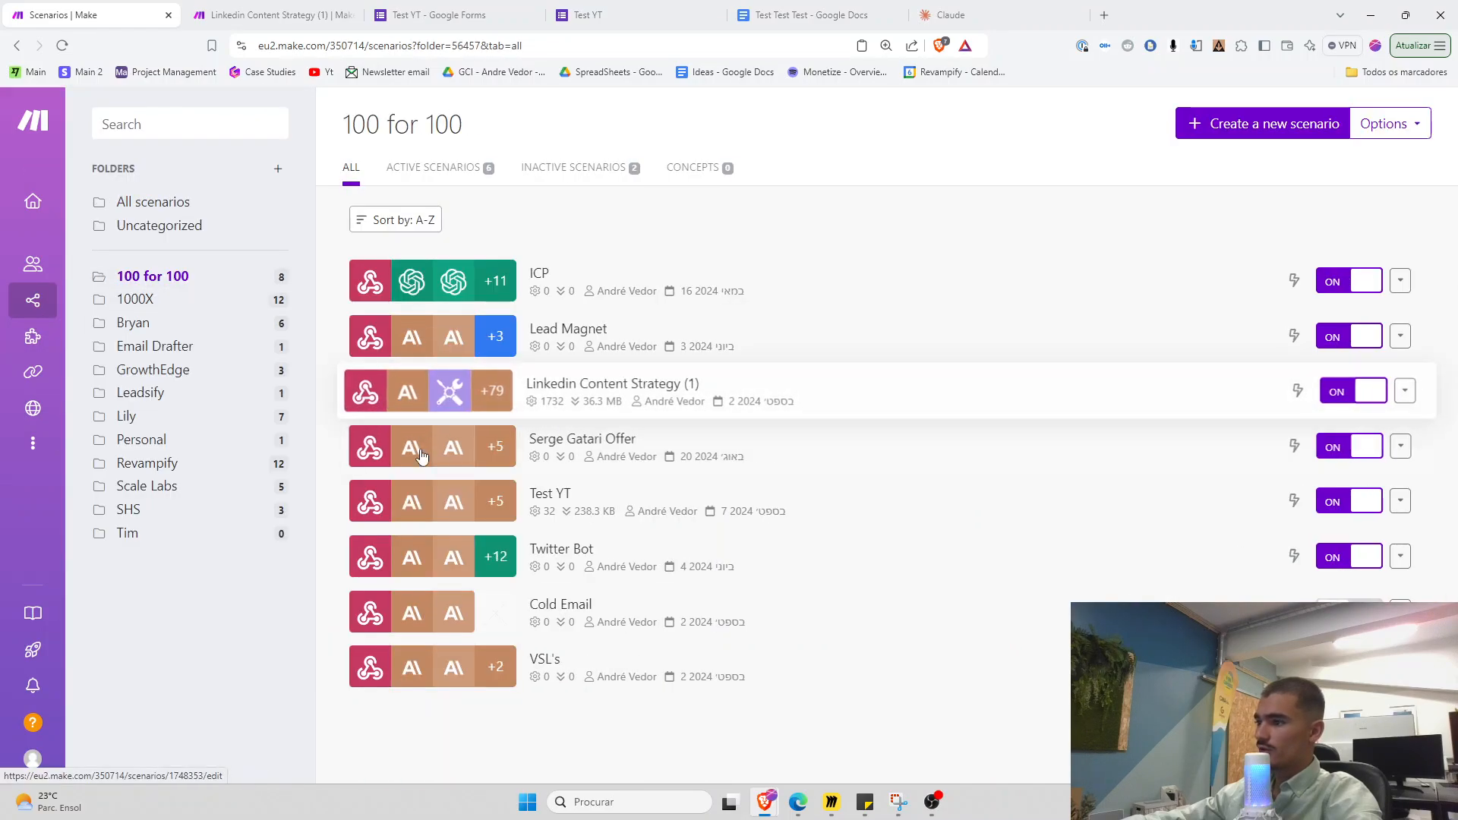
{"action": "left_click", "coordinate": [481, 510]}
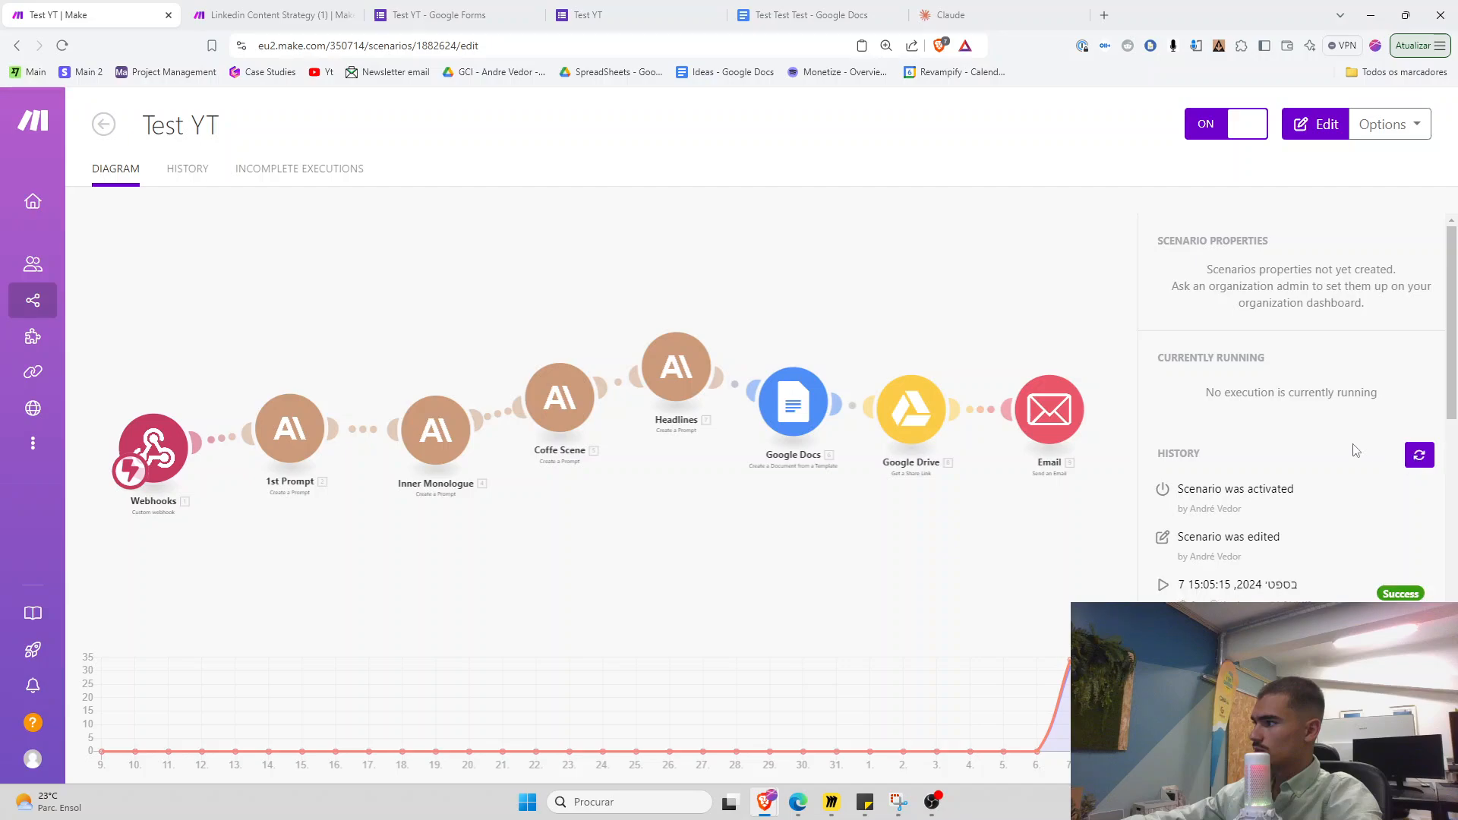
{"action": "scroll", "coordinate": [1254, 435], "scroll_direction": "down", "scroll_amount": 2}
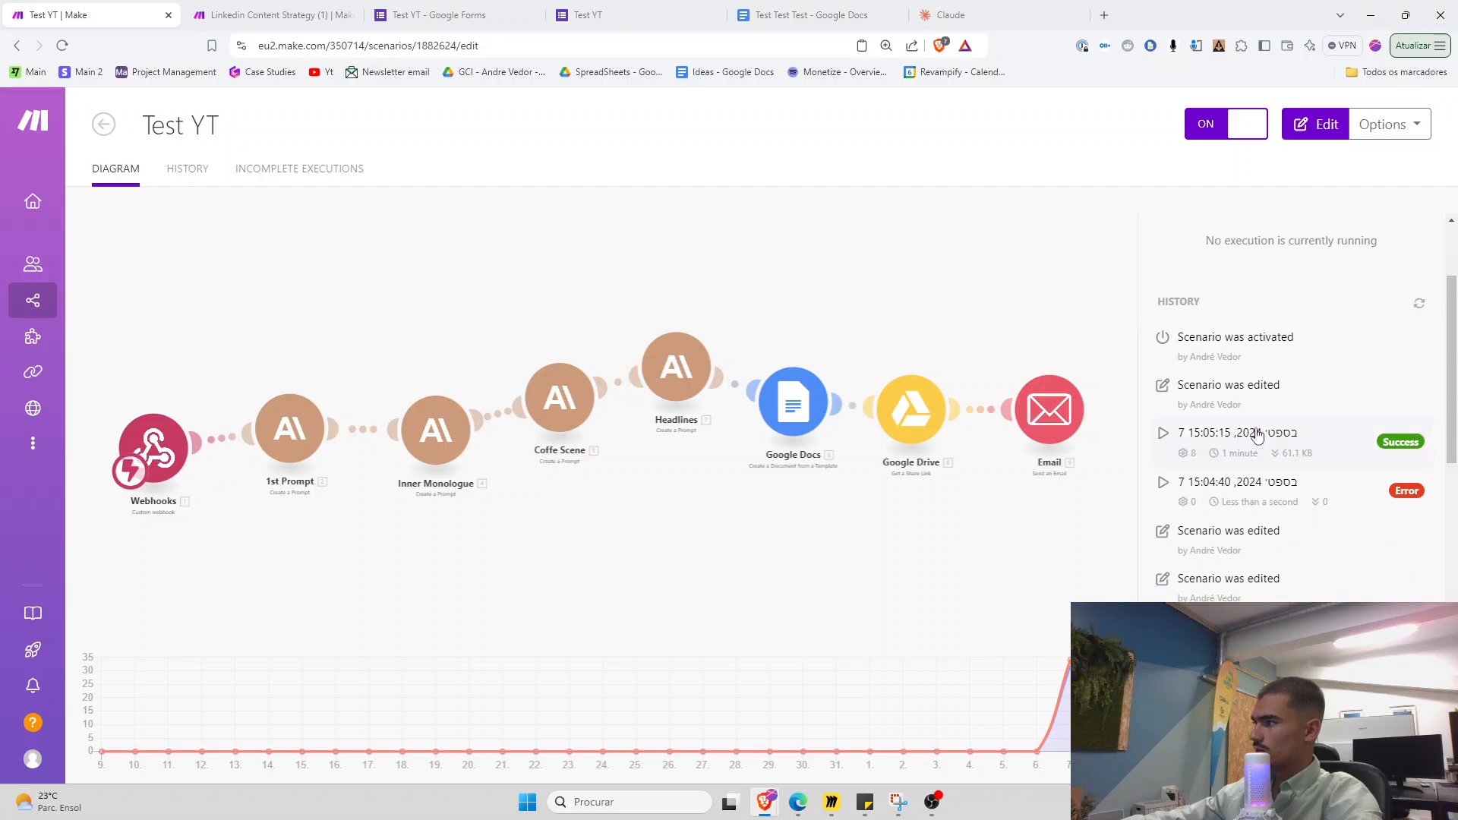
{"action": "scroll", "coordinate": [1308, 453], "scroll_direction": "up", "scroll_amount": 2}
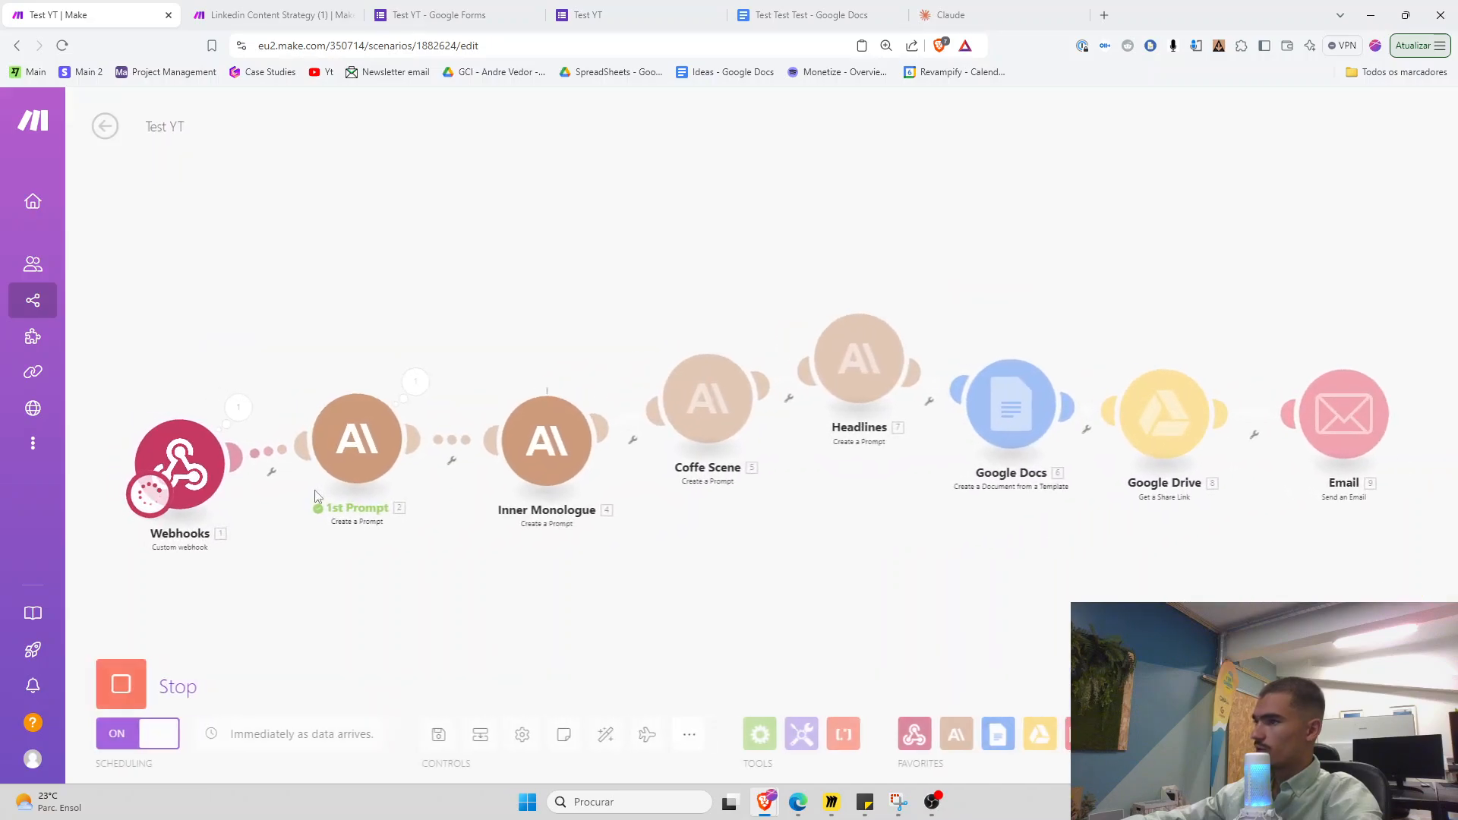
{"action": "left_click", "coordinate": [104, 127]}
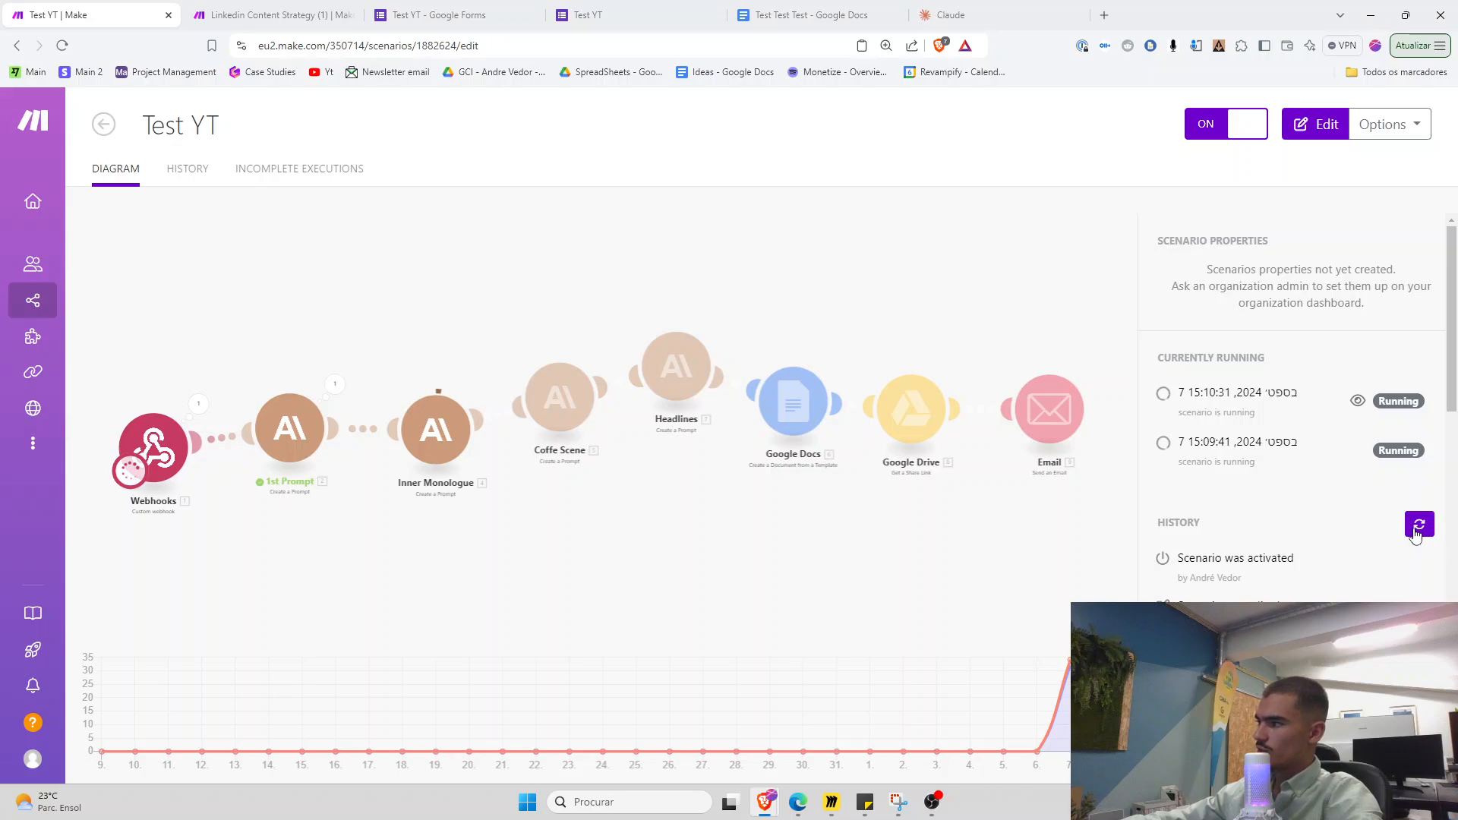
{"action": "scroll", "coordinate": [1193, 539], "scroll_direction": "down", "scroll_amount": 1}
{"action": "scroll", "coordinate": [1275, 535], "scroll_direction": "up", "scroll_amount": 1}
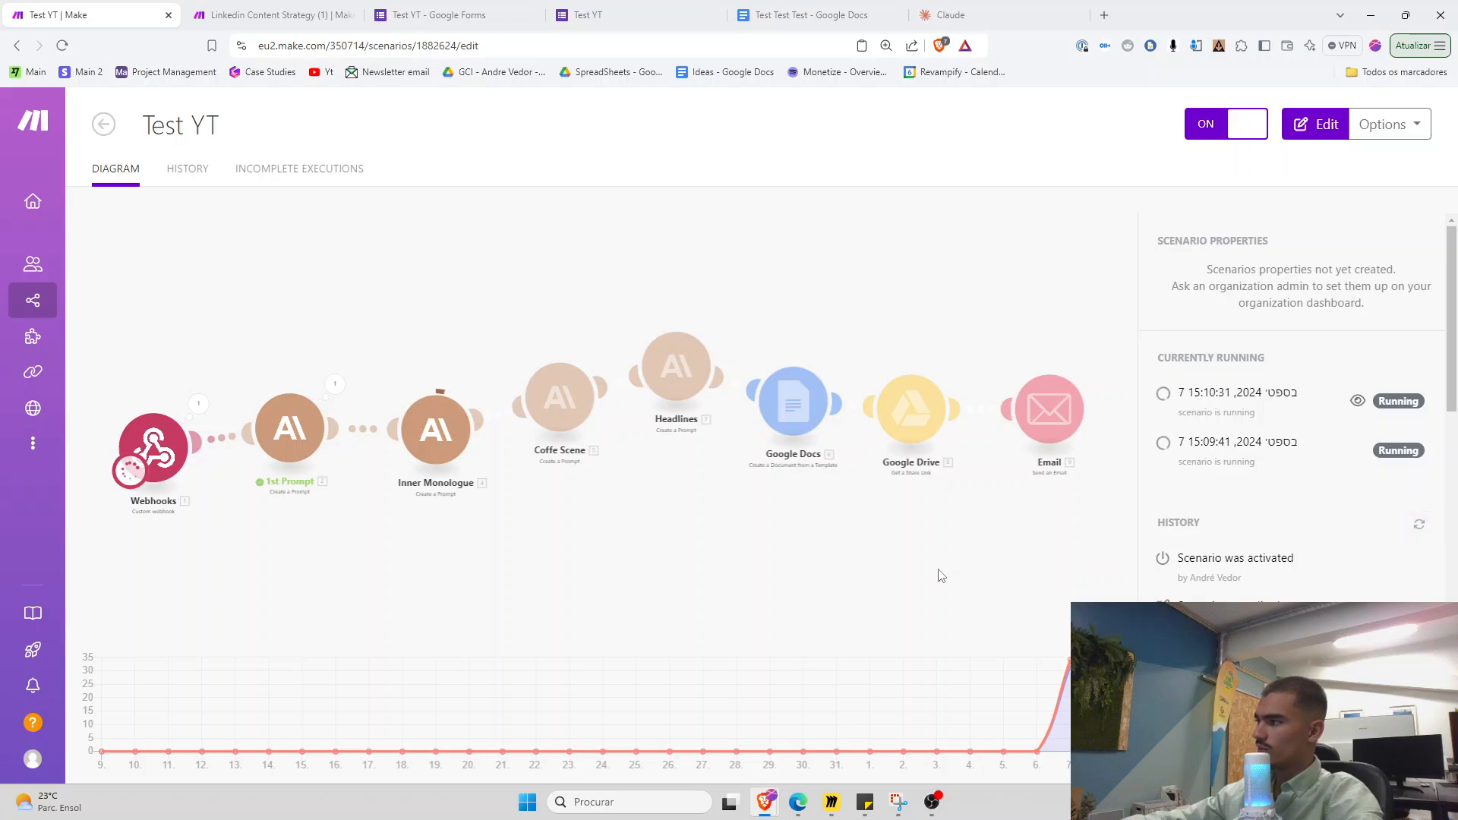
{"action": "key", "text": "ctrl+a"}
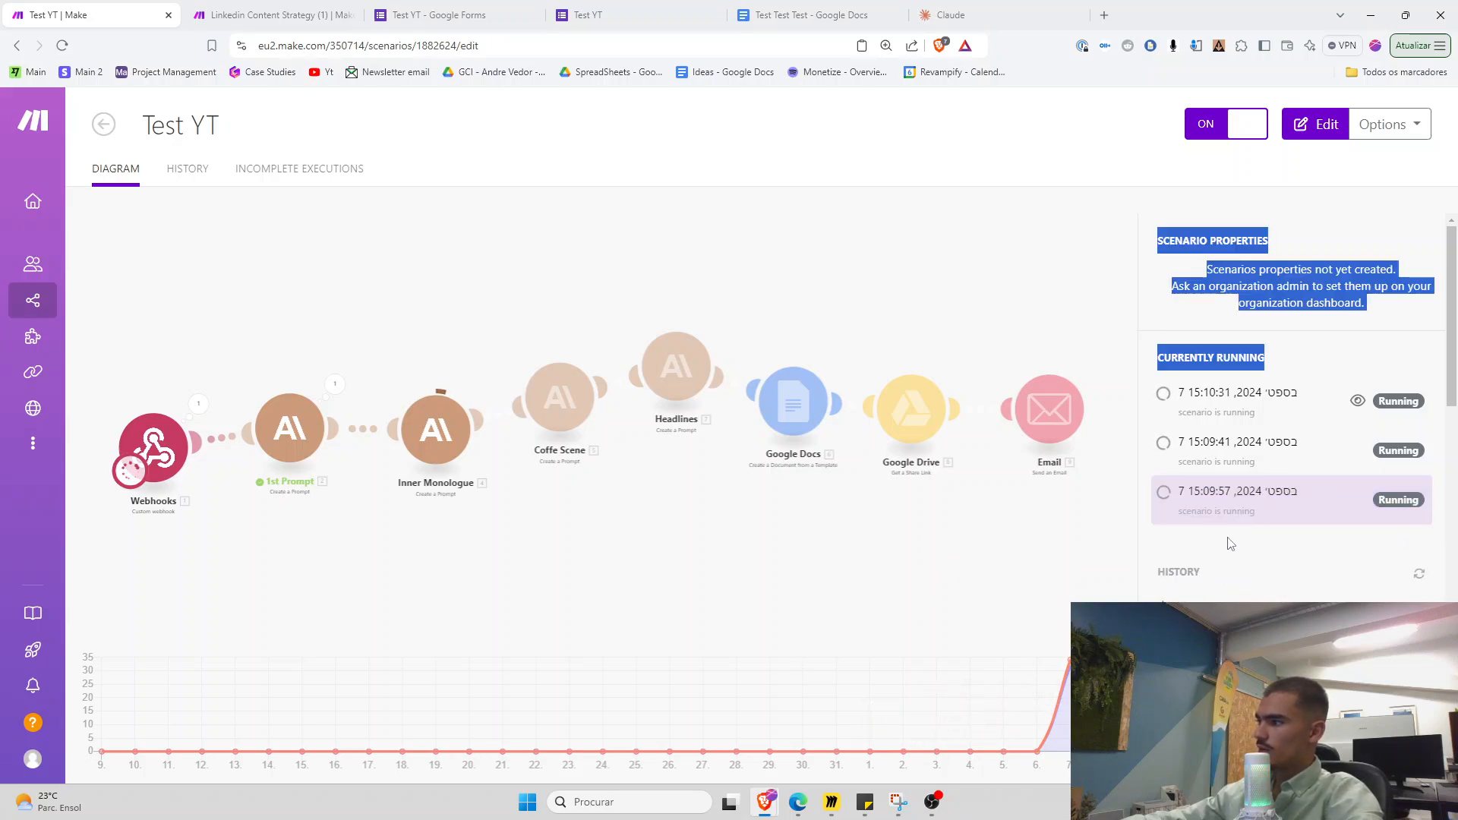
{"action": "left_click", "coordinate": [1291, 318]}
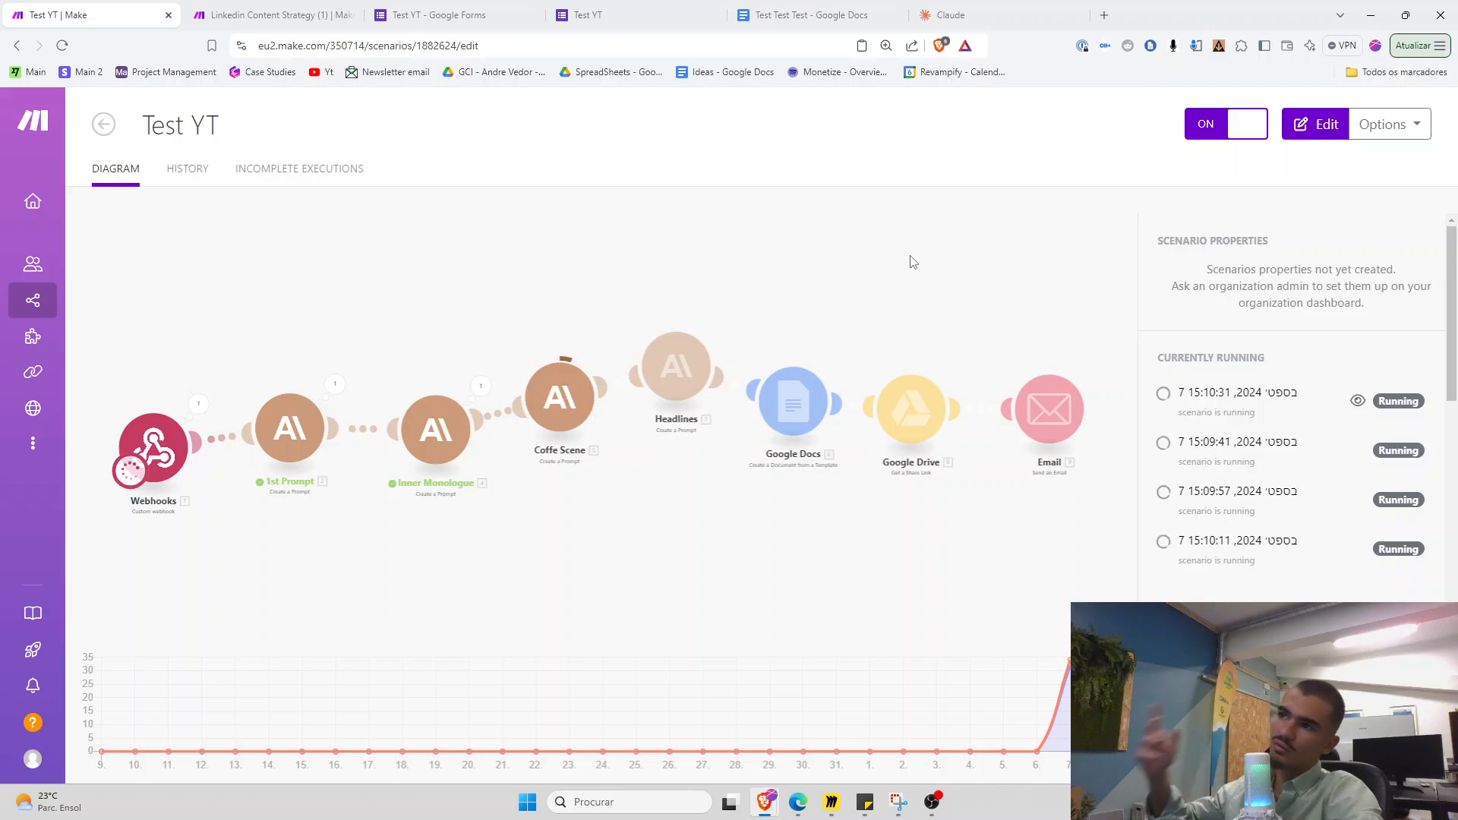
Pan the Miro board to the automation diagram, briefly underline 'expertise' and undo, then return to Make
{"action": "left_click", "coordinate": [834, 805]}
{"action": "scroll", "coordinate": [881, 612], "scroll_direction": "down", "scroll_amount": 4}
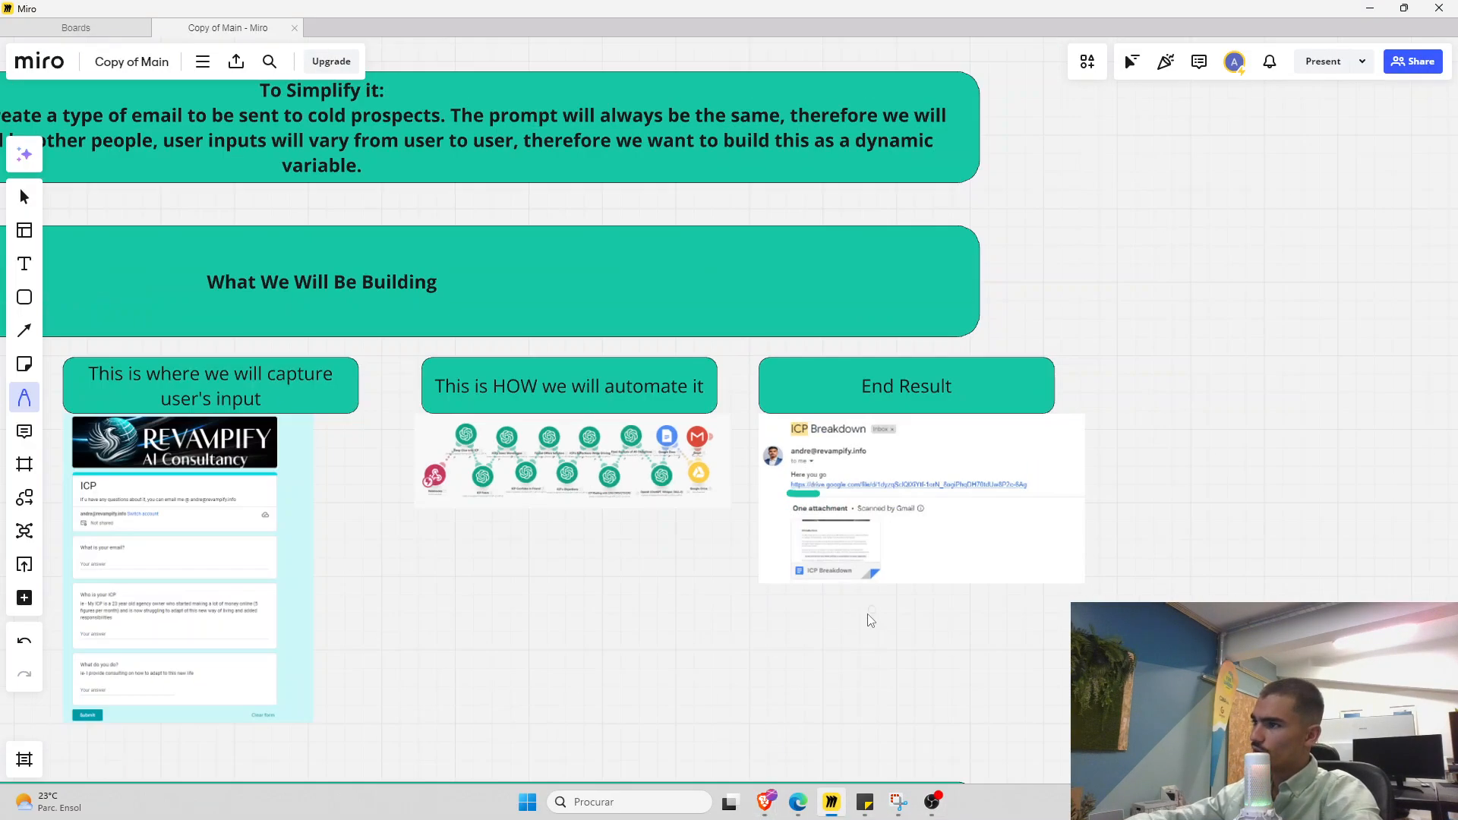
{"action": "left_click_drag", "start_coordinate": [865, 630], "coordinate": [905, 236]}
{"action": "left_click_drag", "start_coordinate": [824, 751], "coordinate": [816, 292]}
{"action": "left_click_drag", "start_coordinate": [807, 563], "coordinate": [826, 632]}
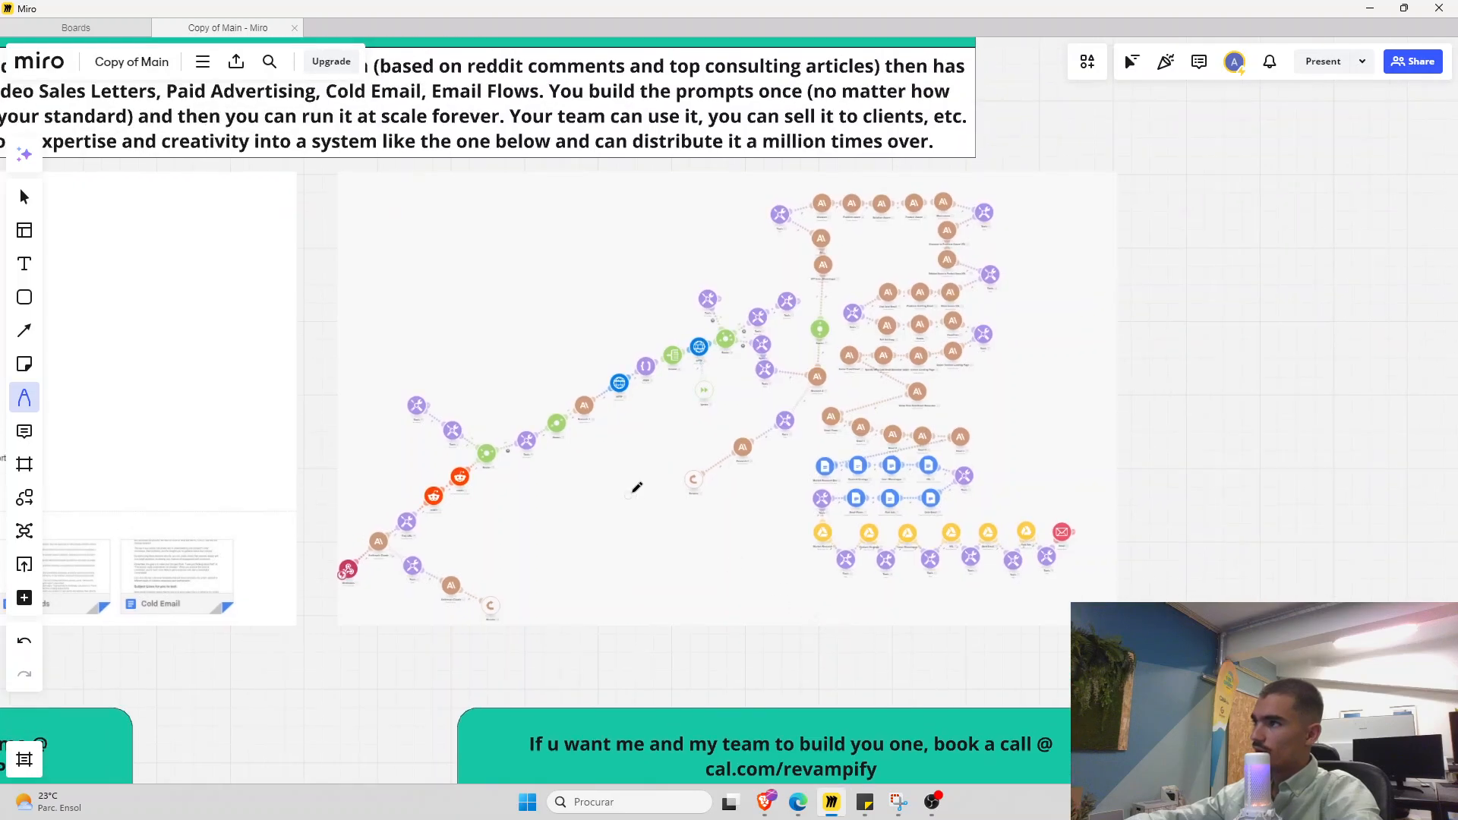
{"action": "left_click_drag", "start_coordinate": [663, 504], "coordinate": [868, 521]}
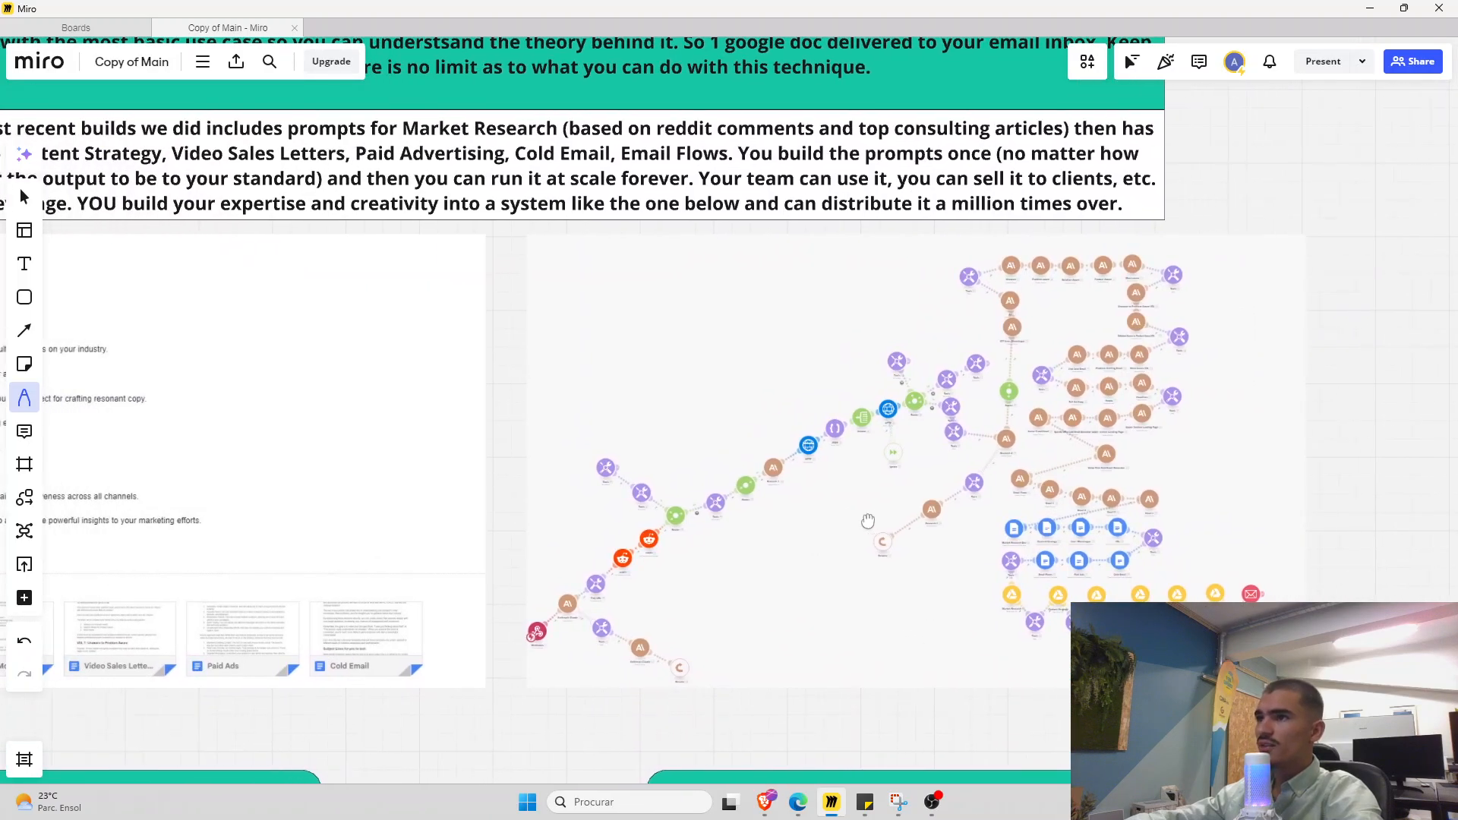
{"action": "left_click_drag", "start_coordinate": [335, 370], "coordinate": [371, 377]}
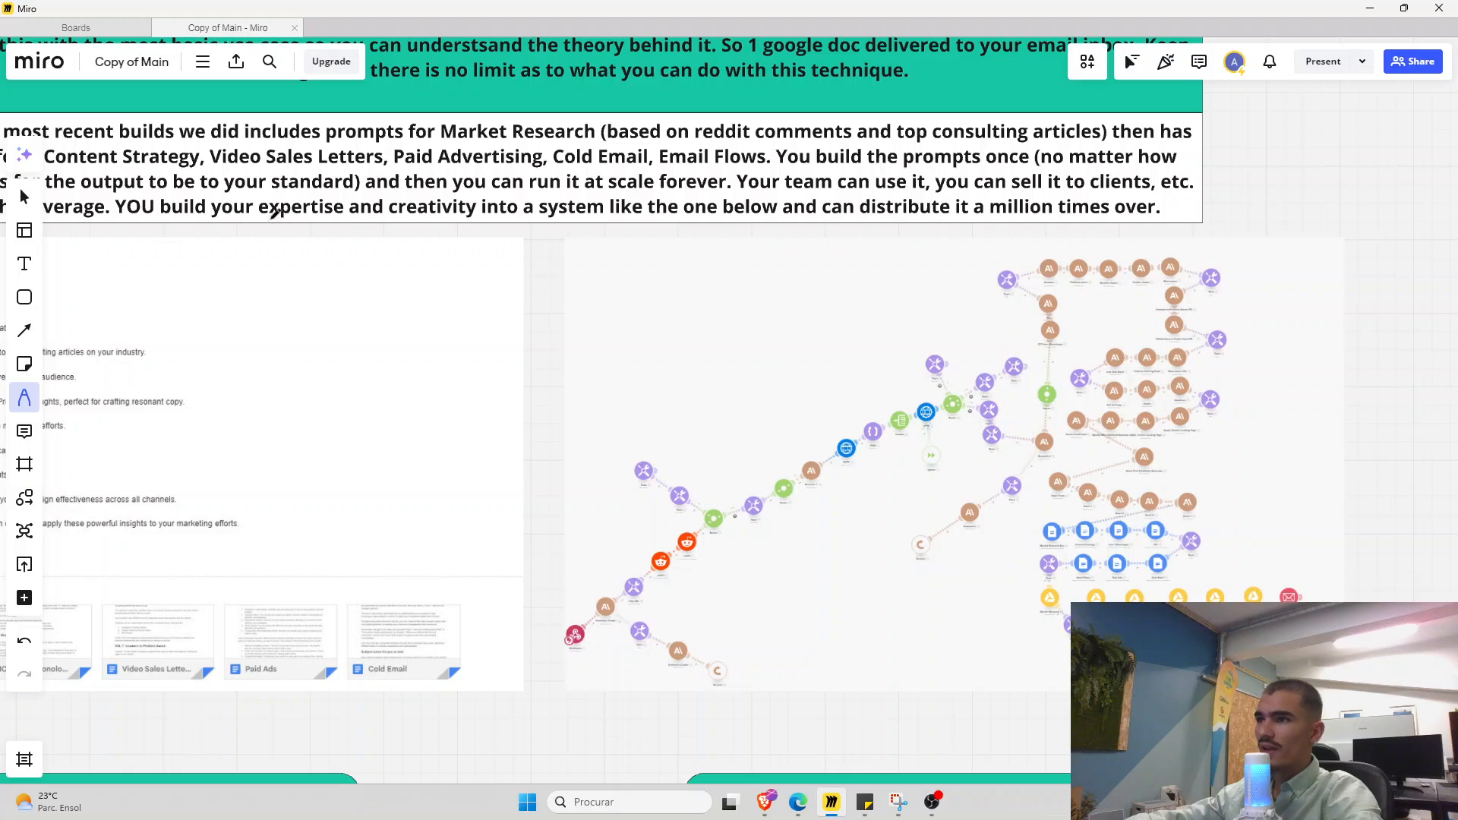
{"action": "left_click_drag", "start_coordinate": [271, 218], "coordinate": [479, 223]}
{"action": "key", "text": "ctrl+z"}
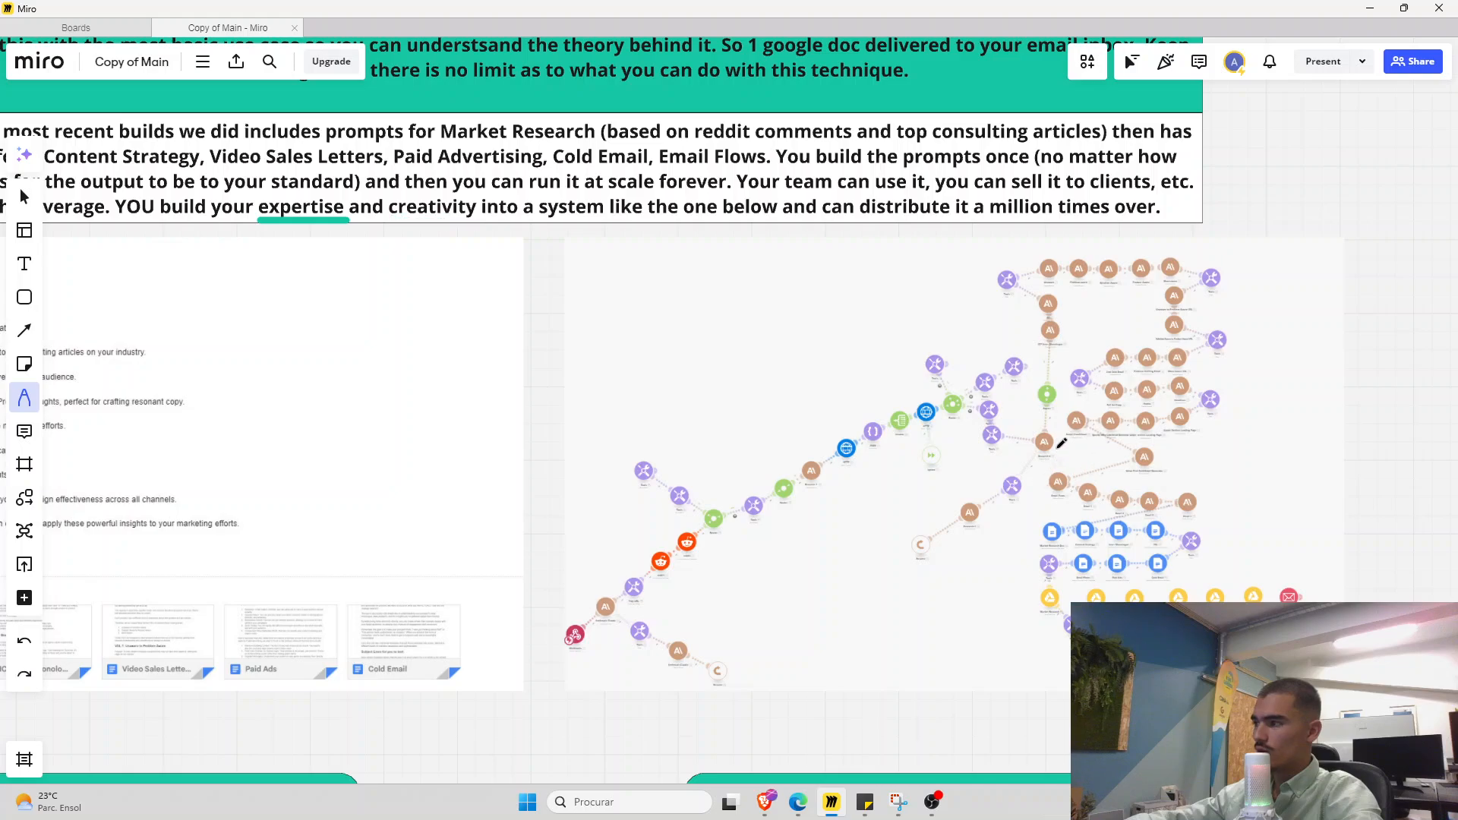
{"action": "key", "text": "alt+Tab"}
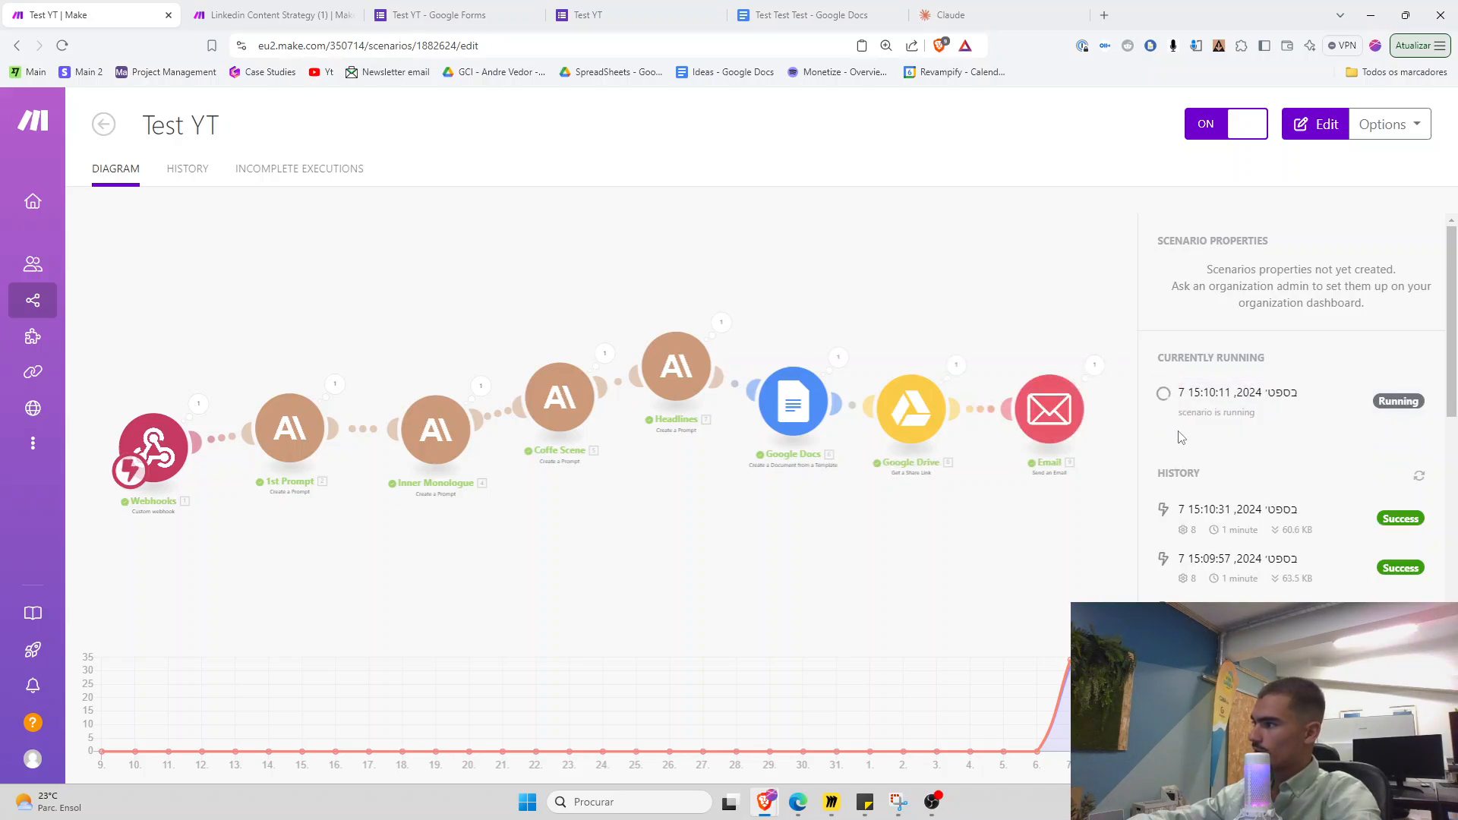
Load gmail.com, trash two 'Document shared with you' notifications, and return to the Test YT scenario
{"action": "left_click", "coordinate": [995, 17]}
{"action": "left_click", "coordinate": [732, 47]}
{"action": "type", "text": "gmail.com"}
{"action": "key", "text": "Return"}
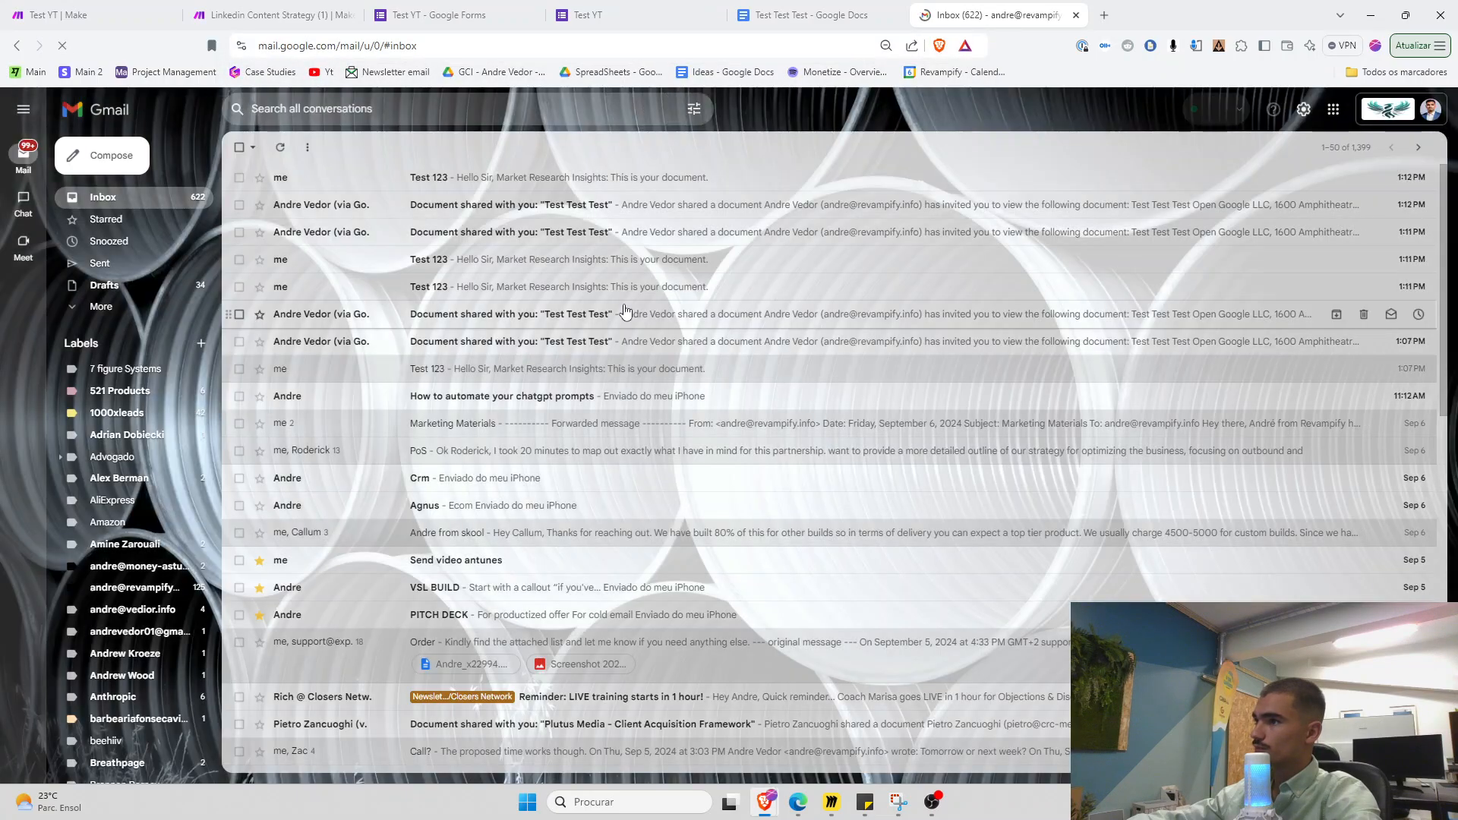
{"action": "key", "text": "ctrl+plus"}
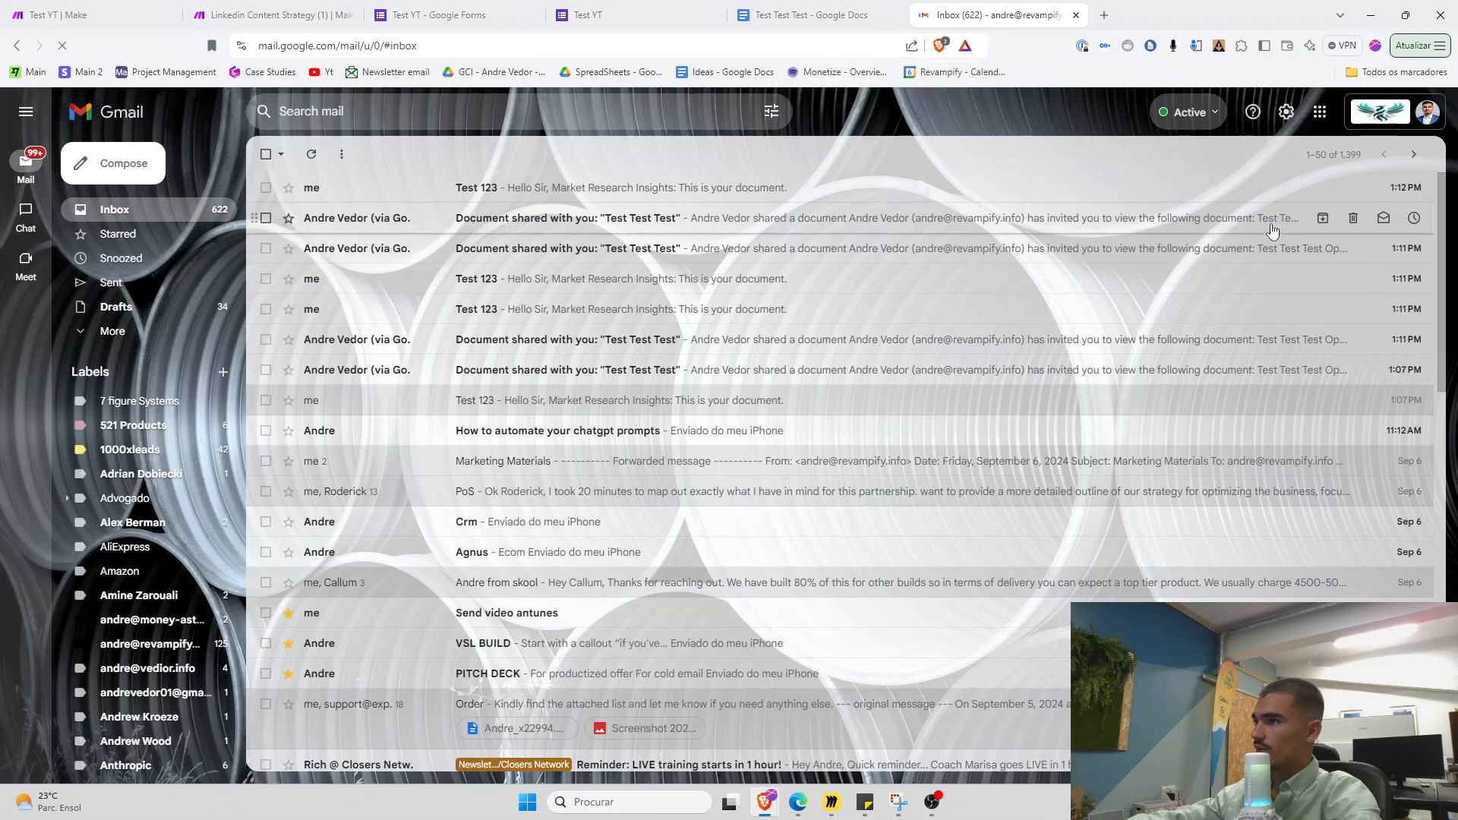
{"action": "left_click", "coordinate": [1353, 219]}
{"action": "left_click", "coordinate": [1353, 220]}
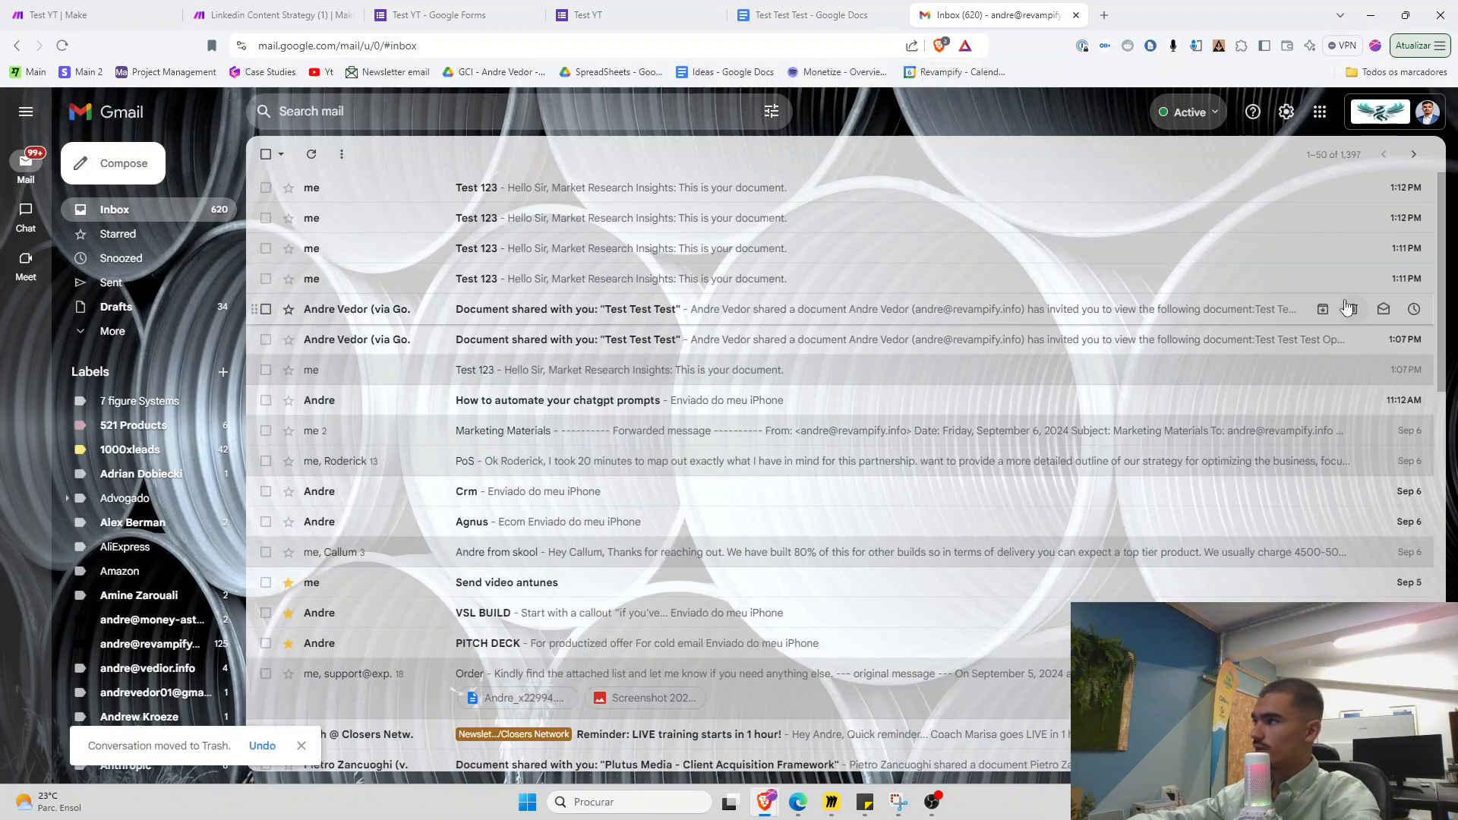
{"action": "left_click_drag", "start_coordinate": [1352, 284], "coordinate": [1346, 289]}
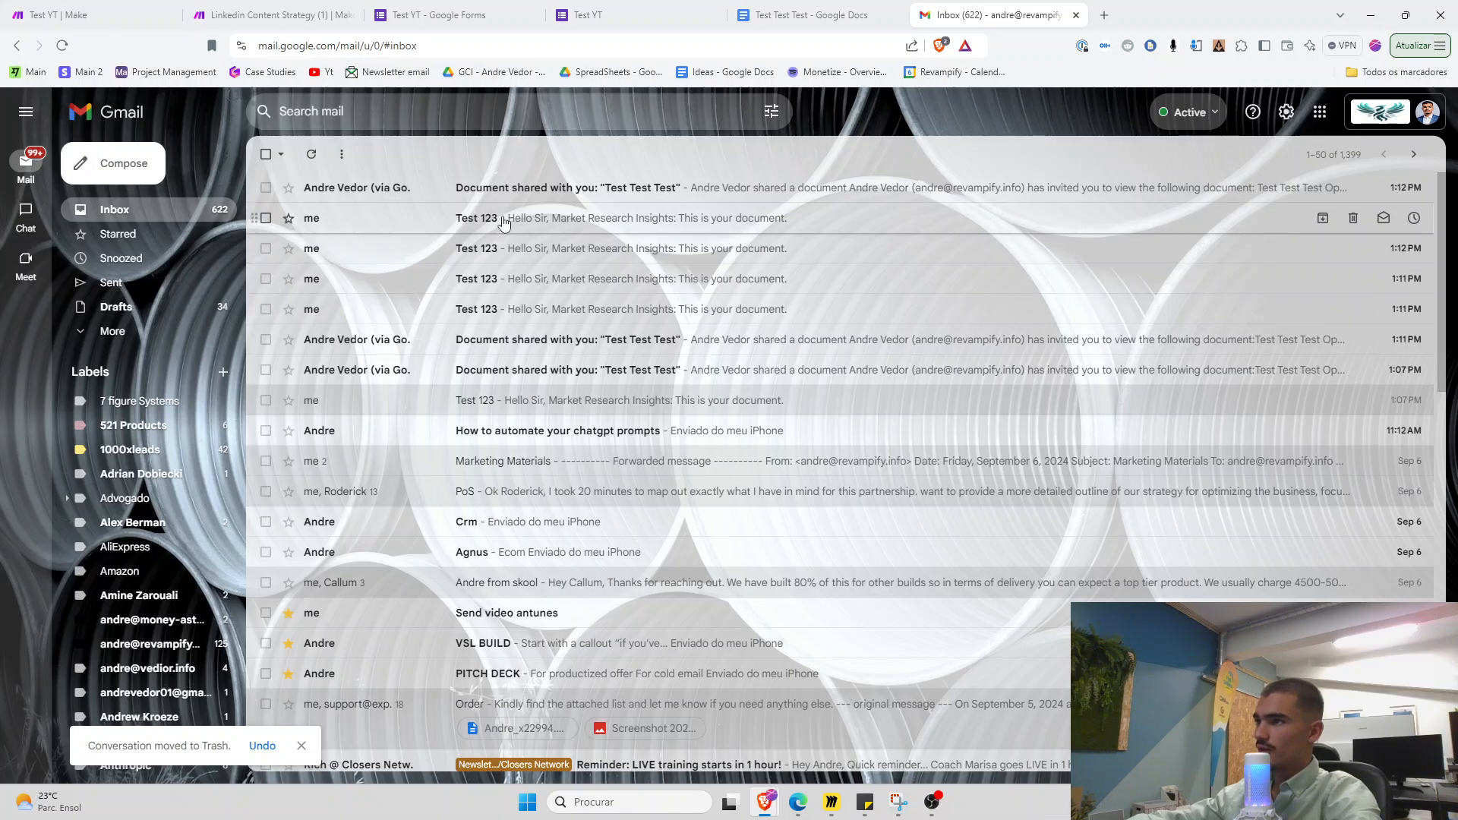
{"action": "key", "text": "ctrl+1"}
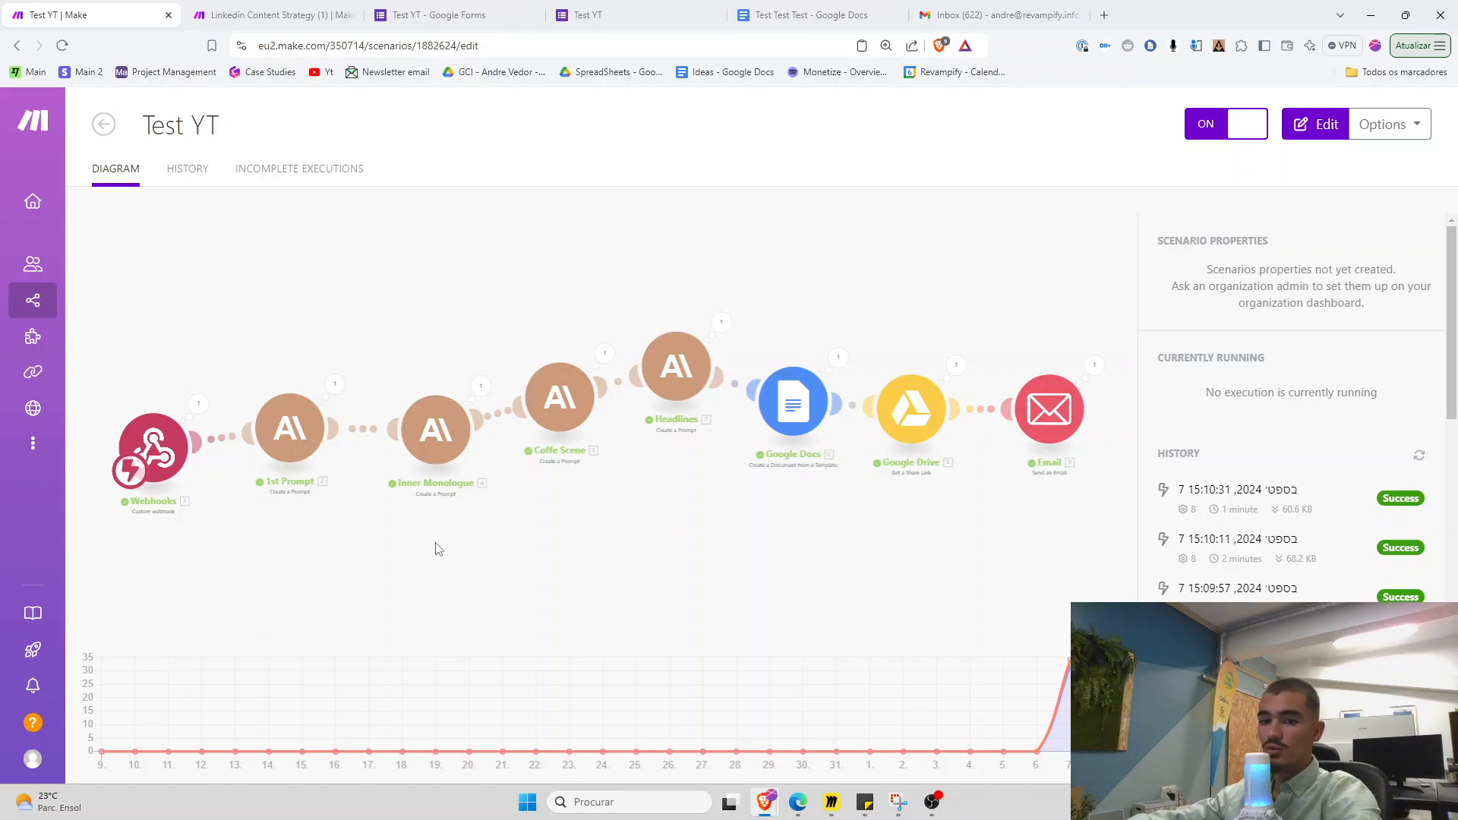